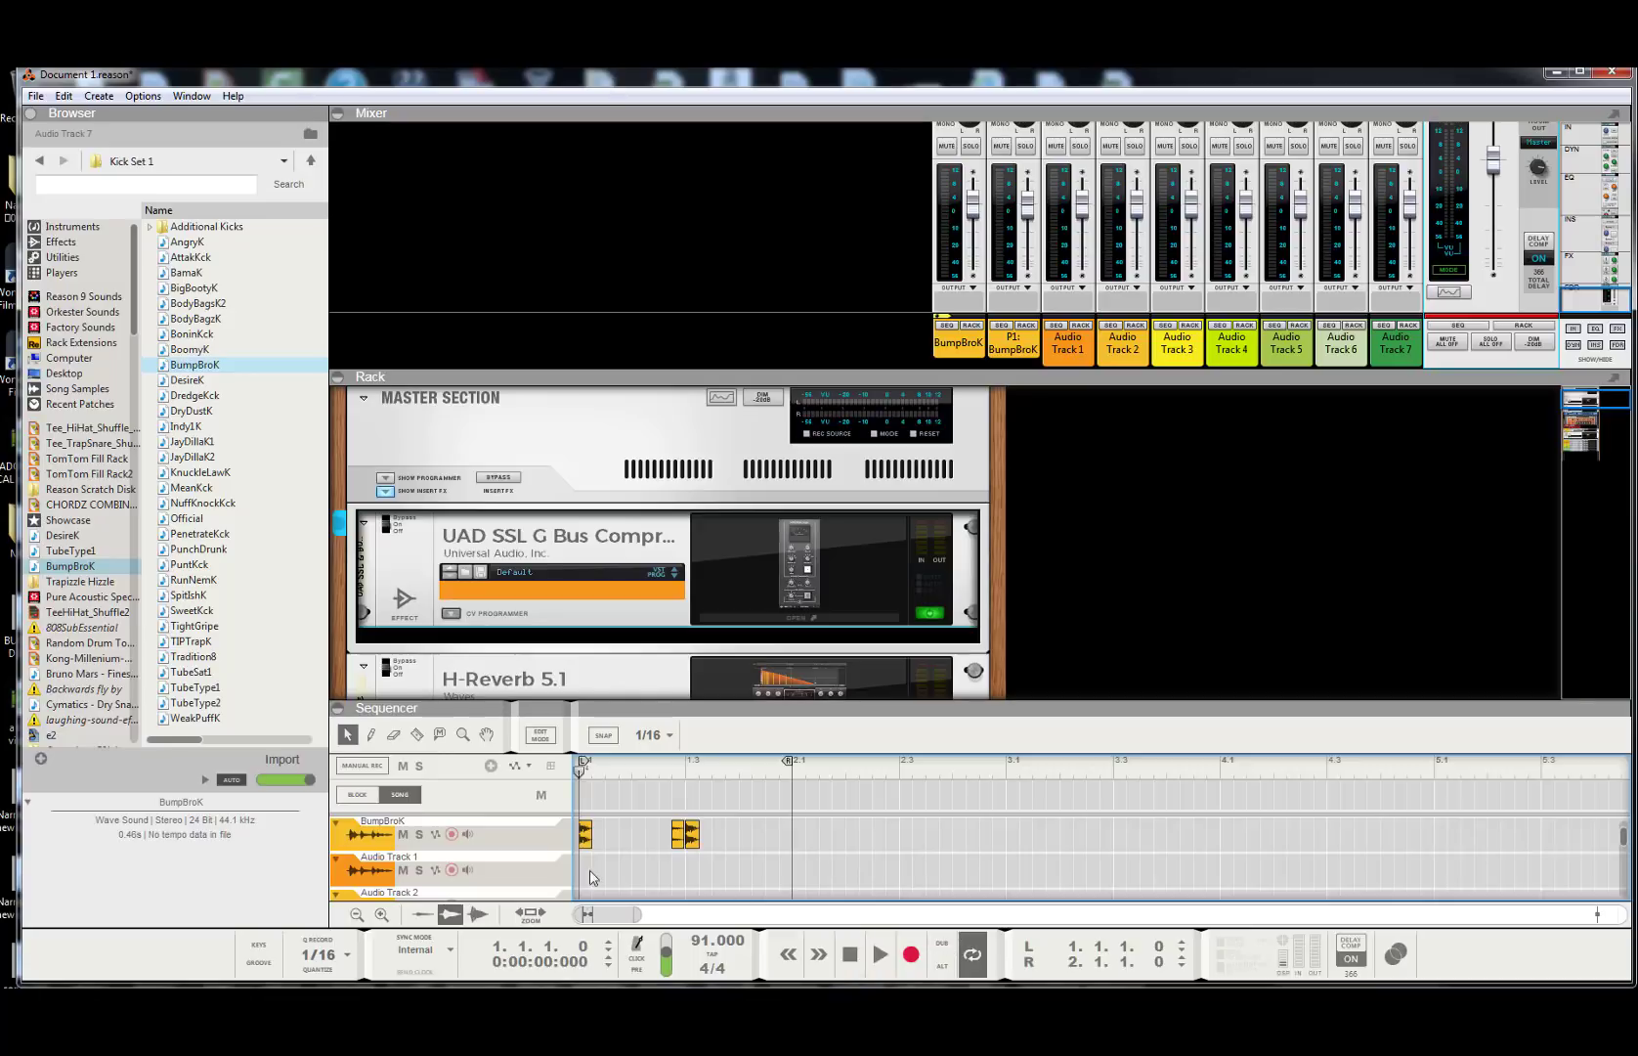
- Zoom out the sequencer timeline and rearrange the layout with a wider browser location list, shorter mixer and taller rack
drag(637, 917, 771, 913)
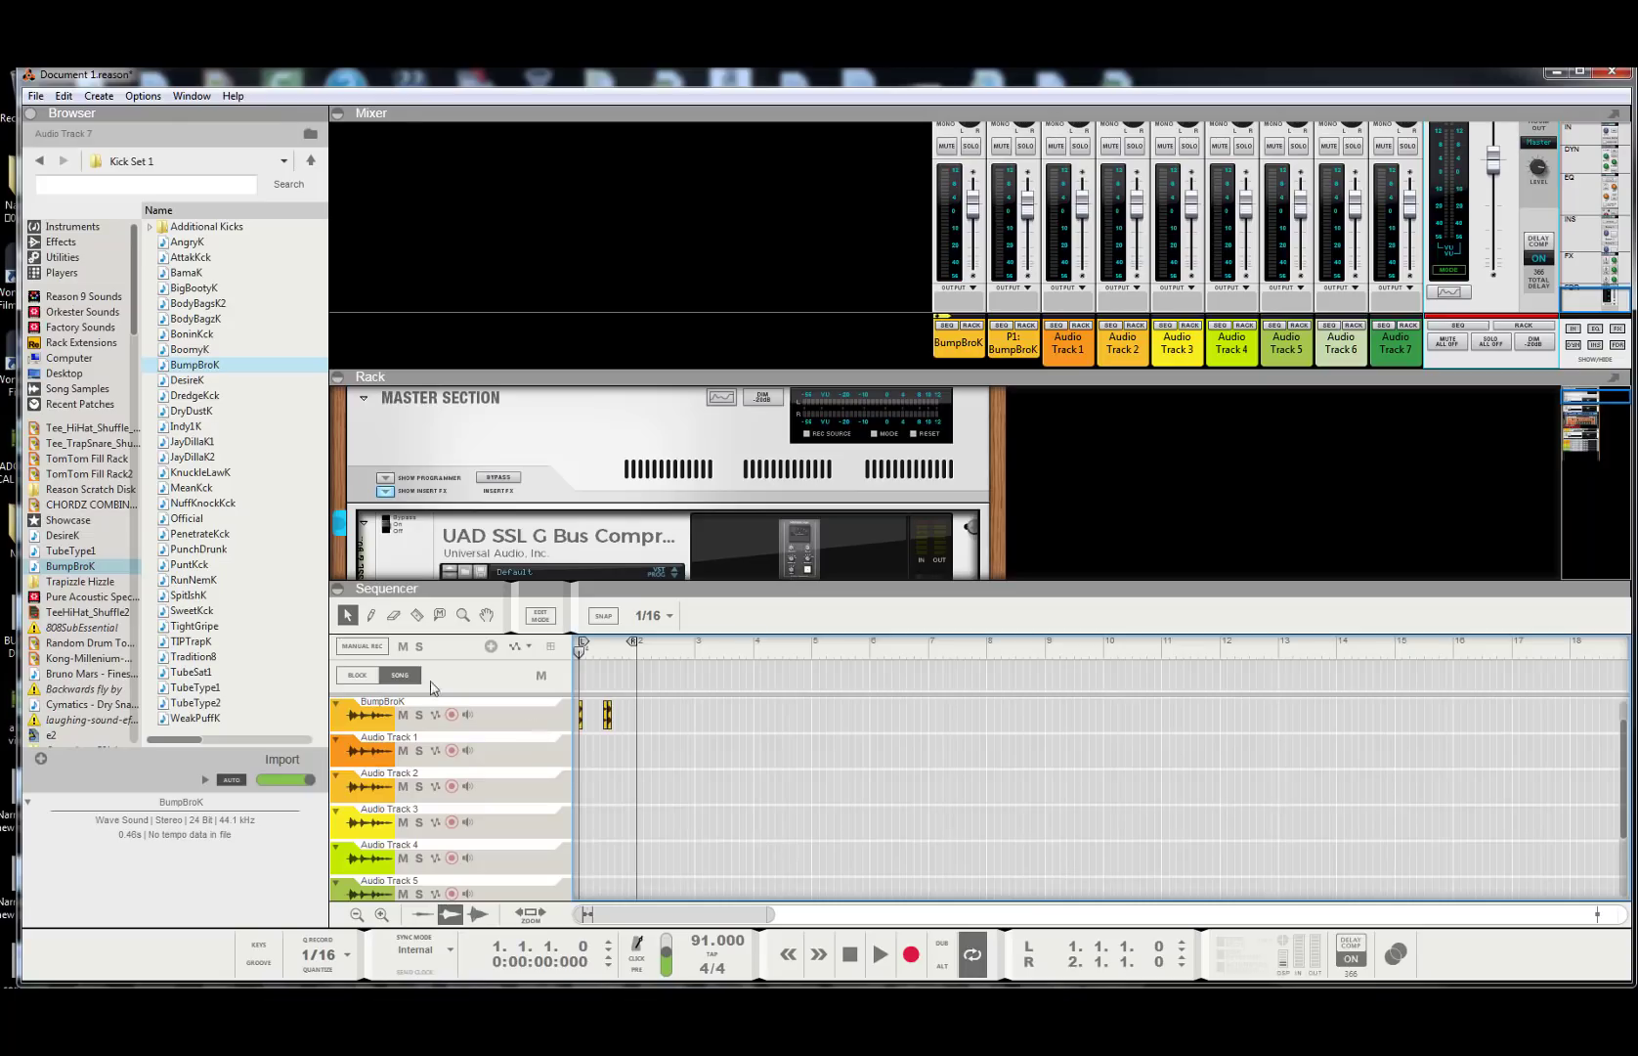
click(321, 564)
mouse_move(326, 564)
mouse_down()
mouse_move(348, 572)
mouse_move(300, 585)
mouse_up()
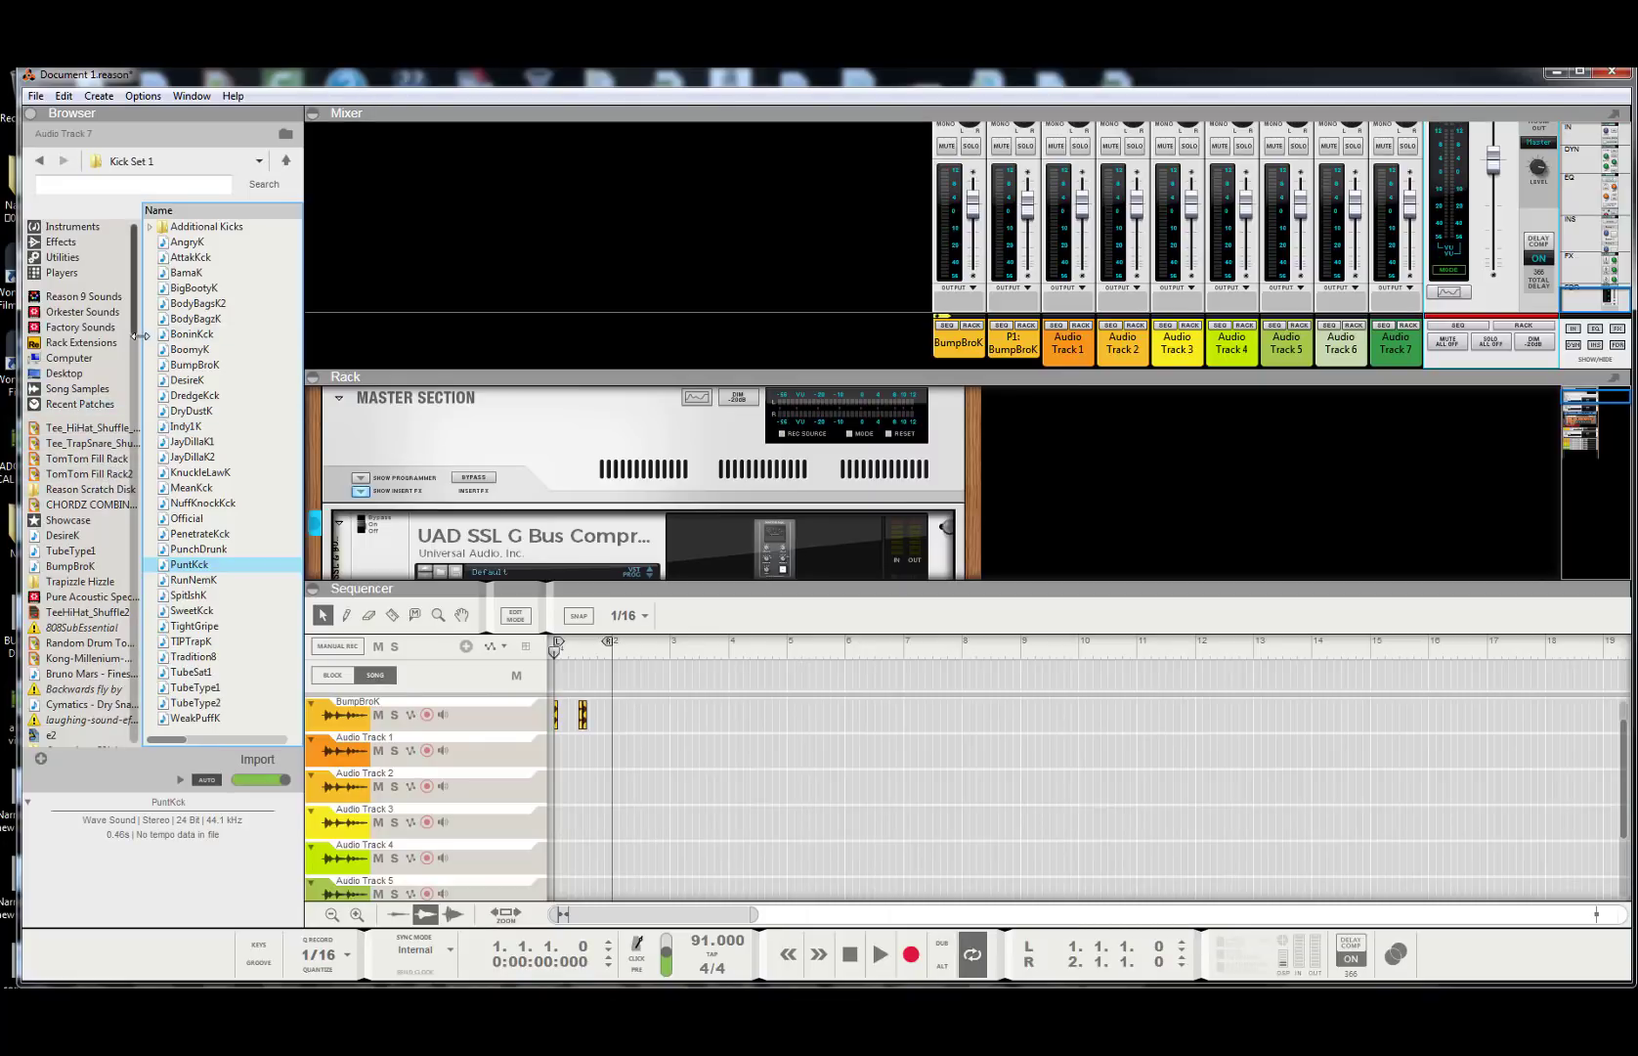
drag(139, 335, 201, 342)
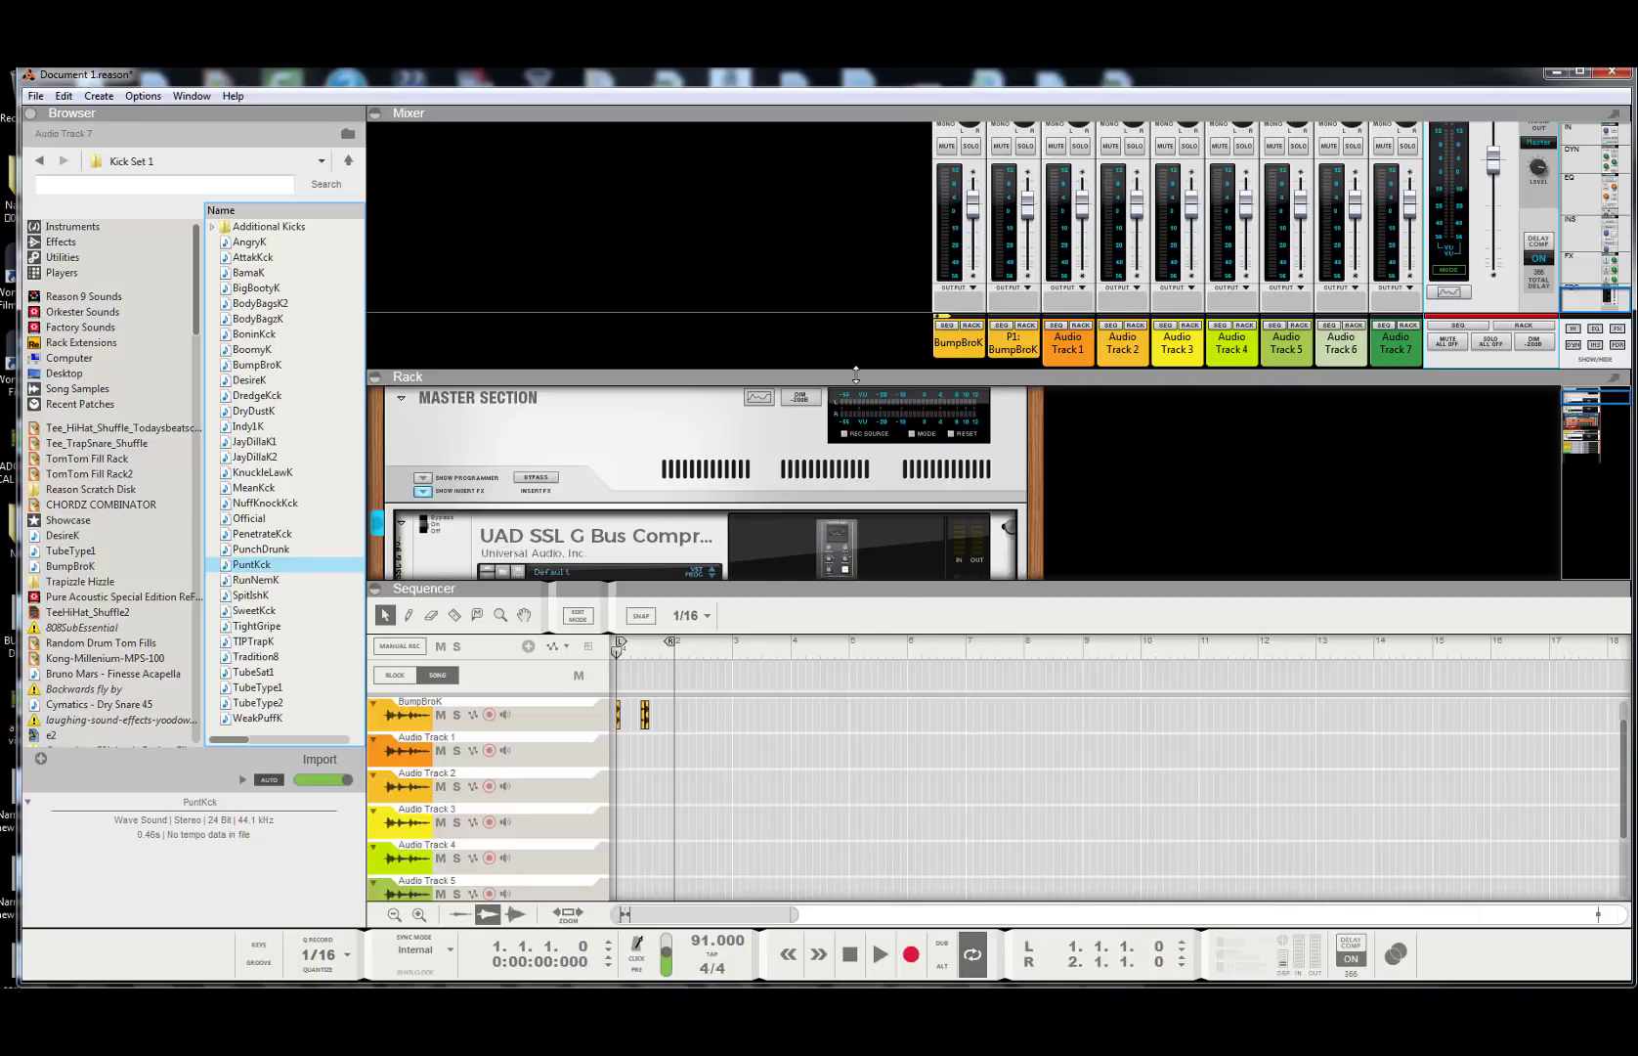
drag(857, 375, 858, 295)
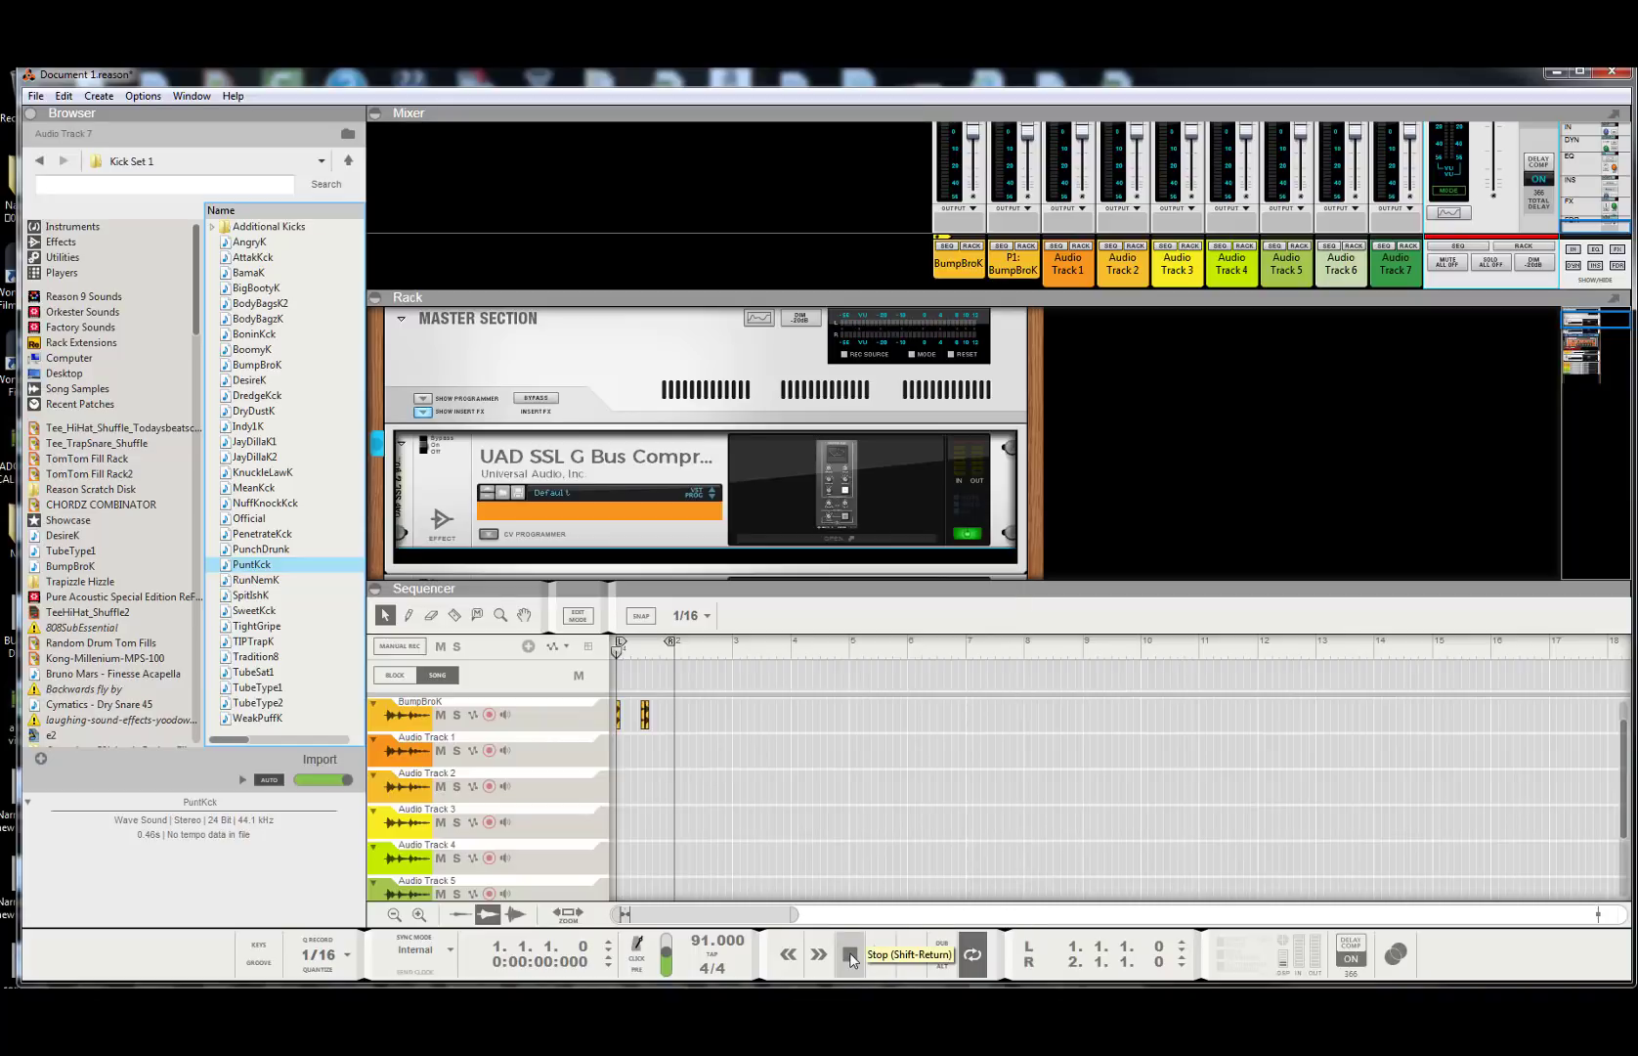
drag(1013, 587, 1013, 917)
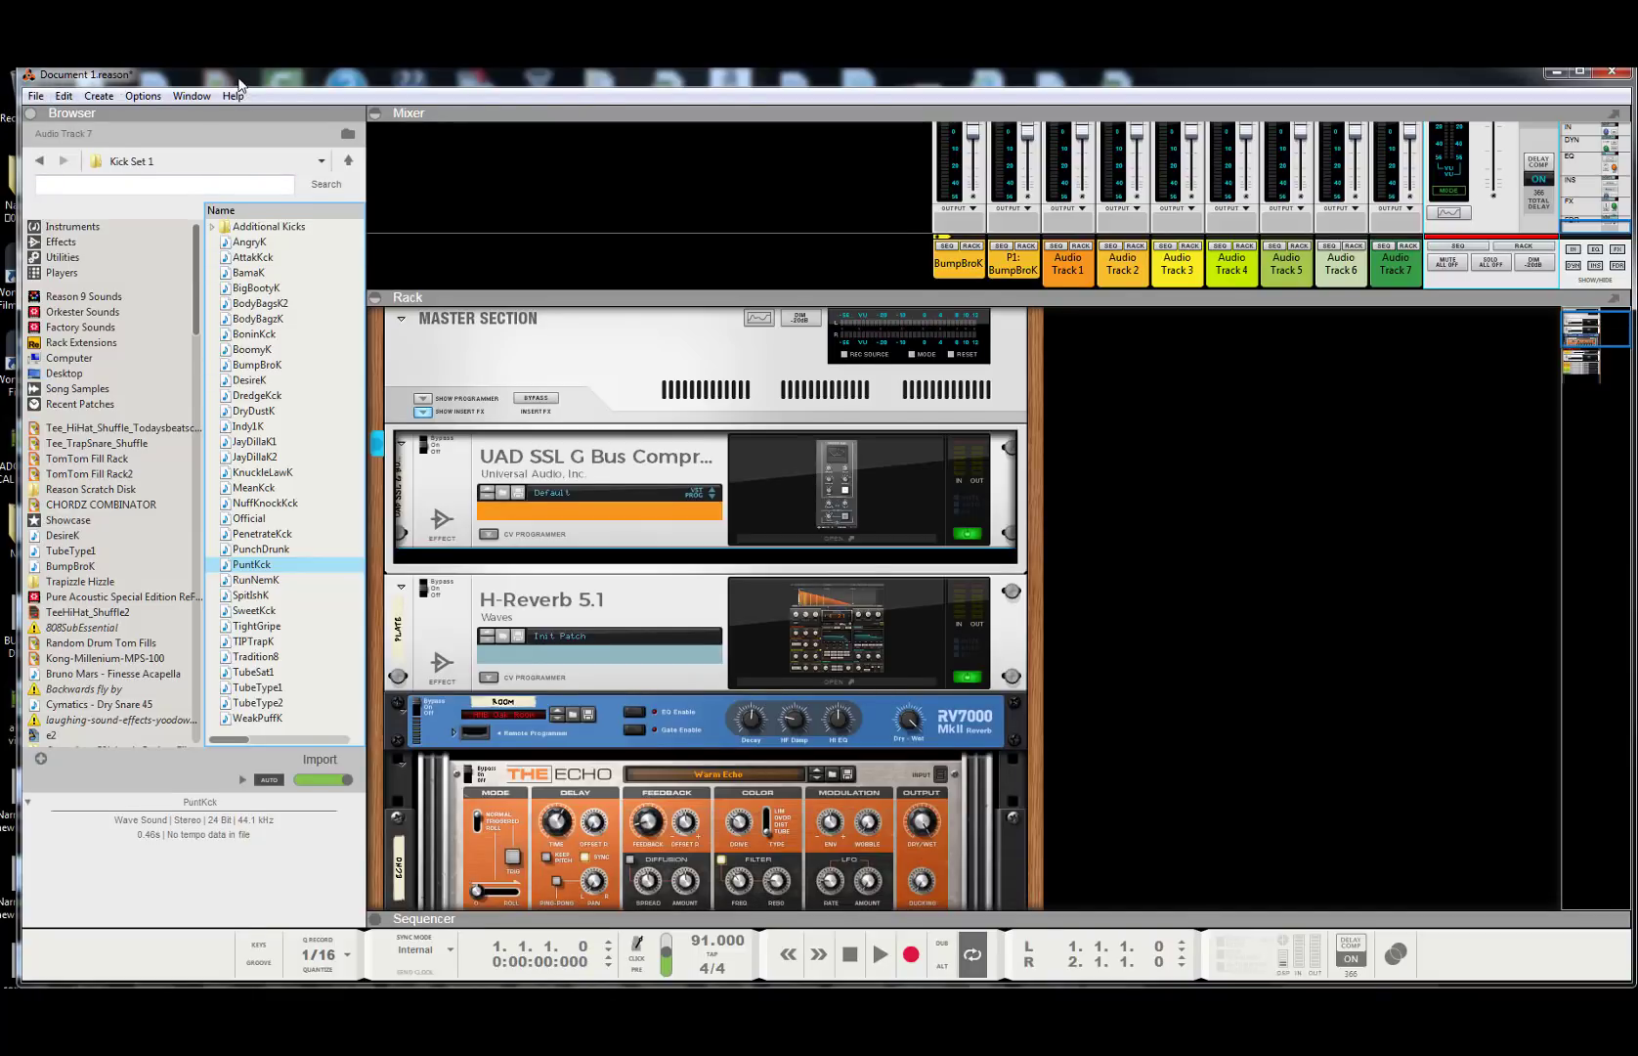
- Enlarge the mixer and examine its channel strips from the input section through dynamics, EQ and inserts to the sends
drag(239, 84, 224, 86)
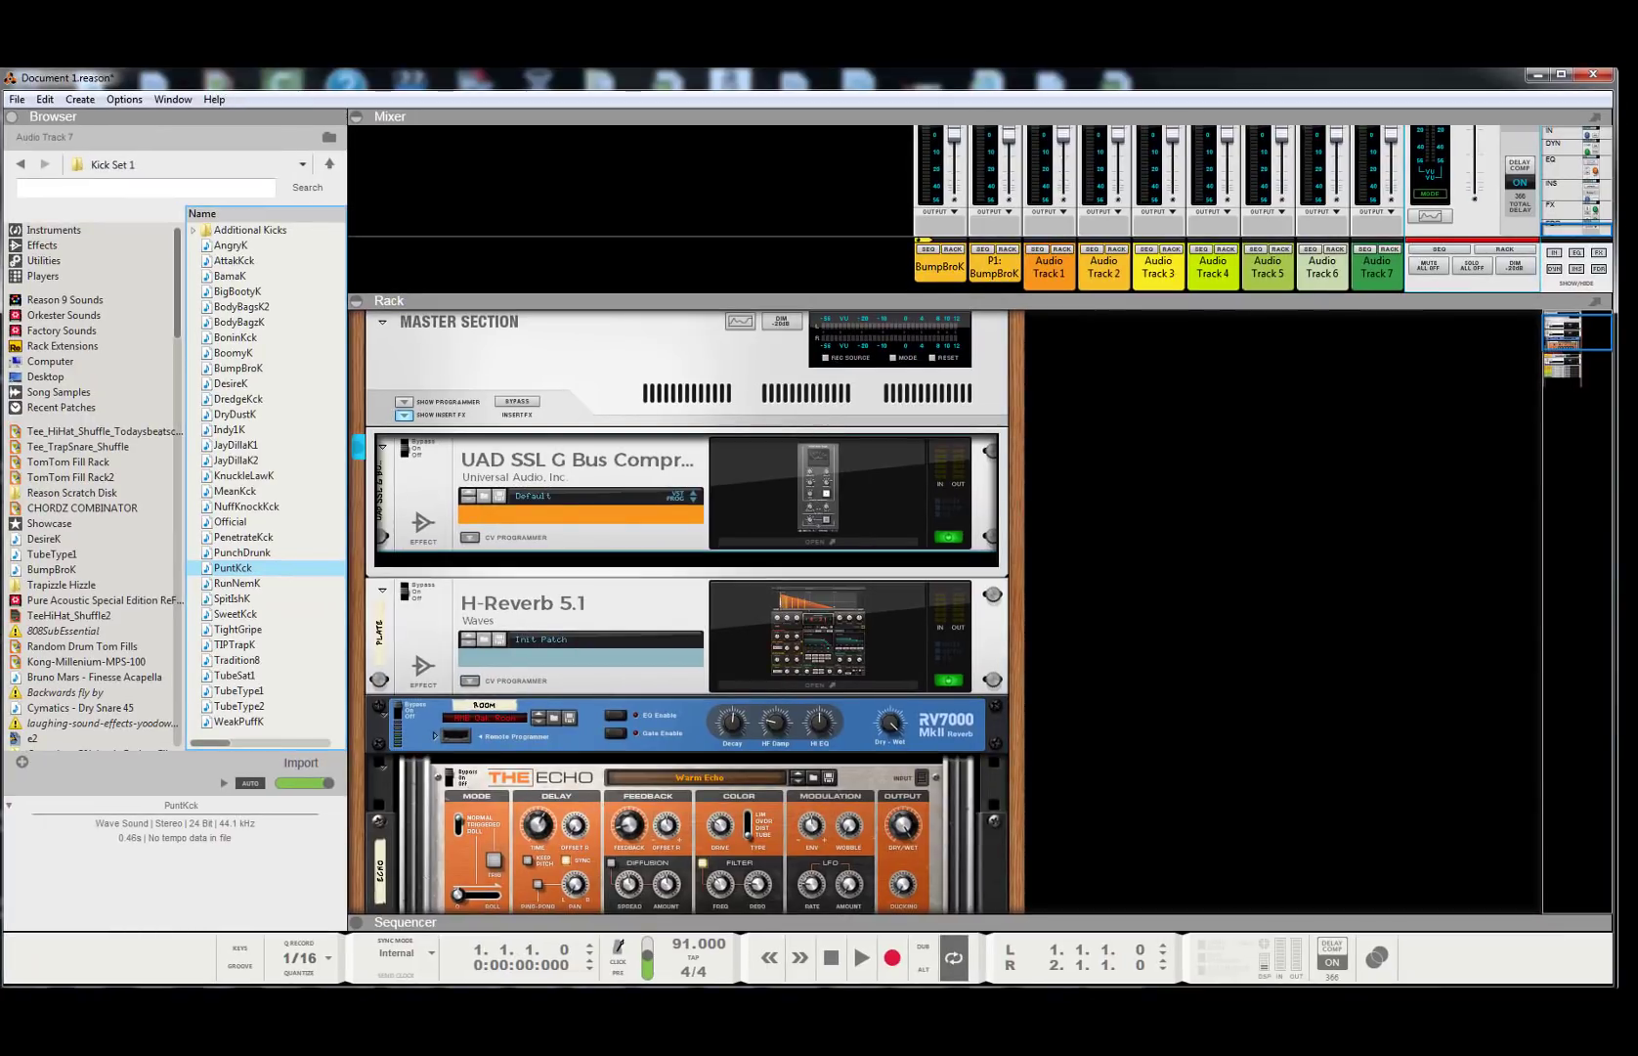
drag(1582, 320, 1584, 311)
drag(1449, 298, 1450, 635)
drag(1597, 516, 1612, 152)
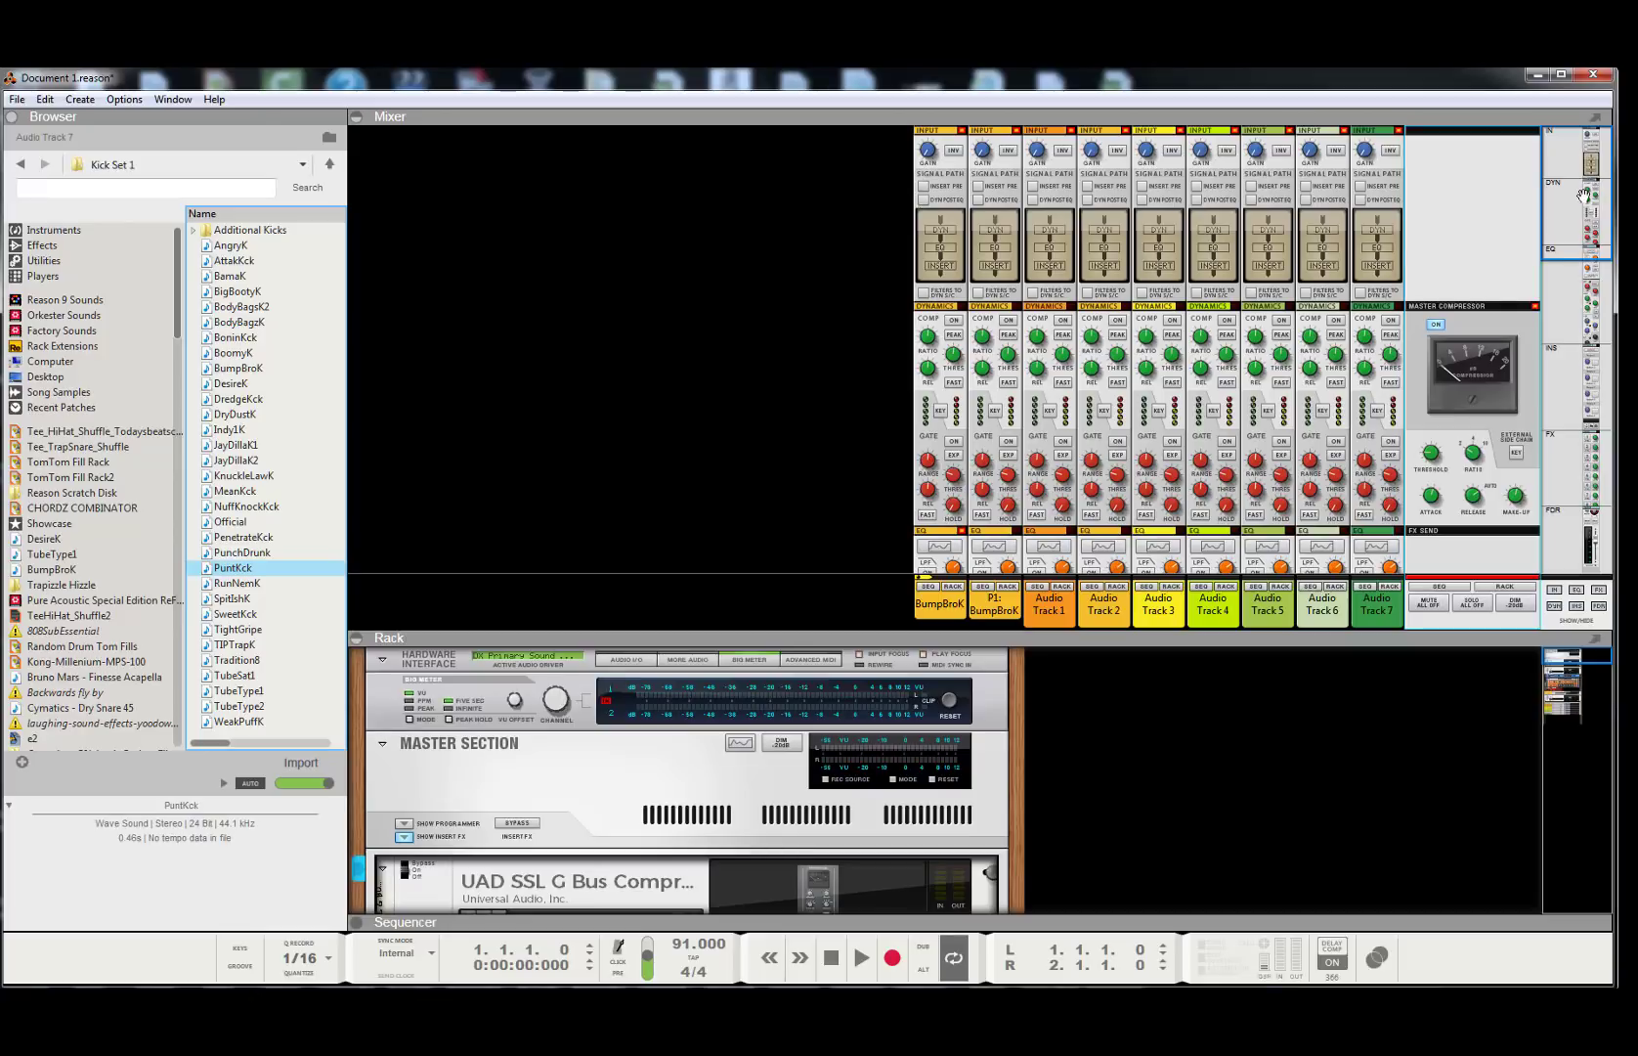
scroll(1452, 372, down, 10)
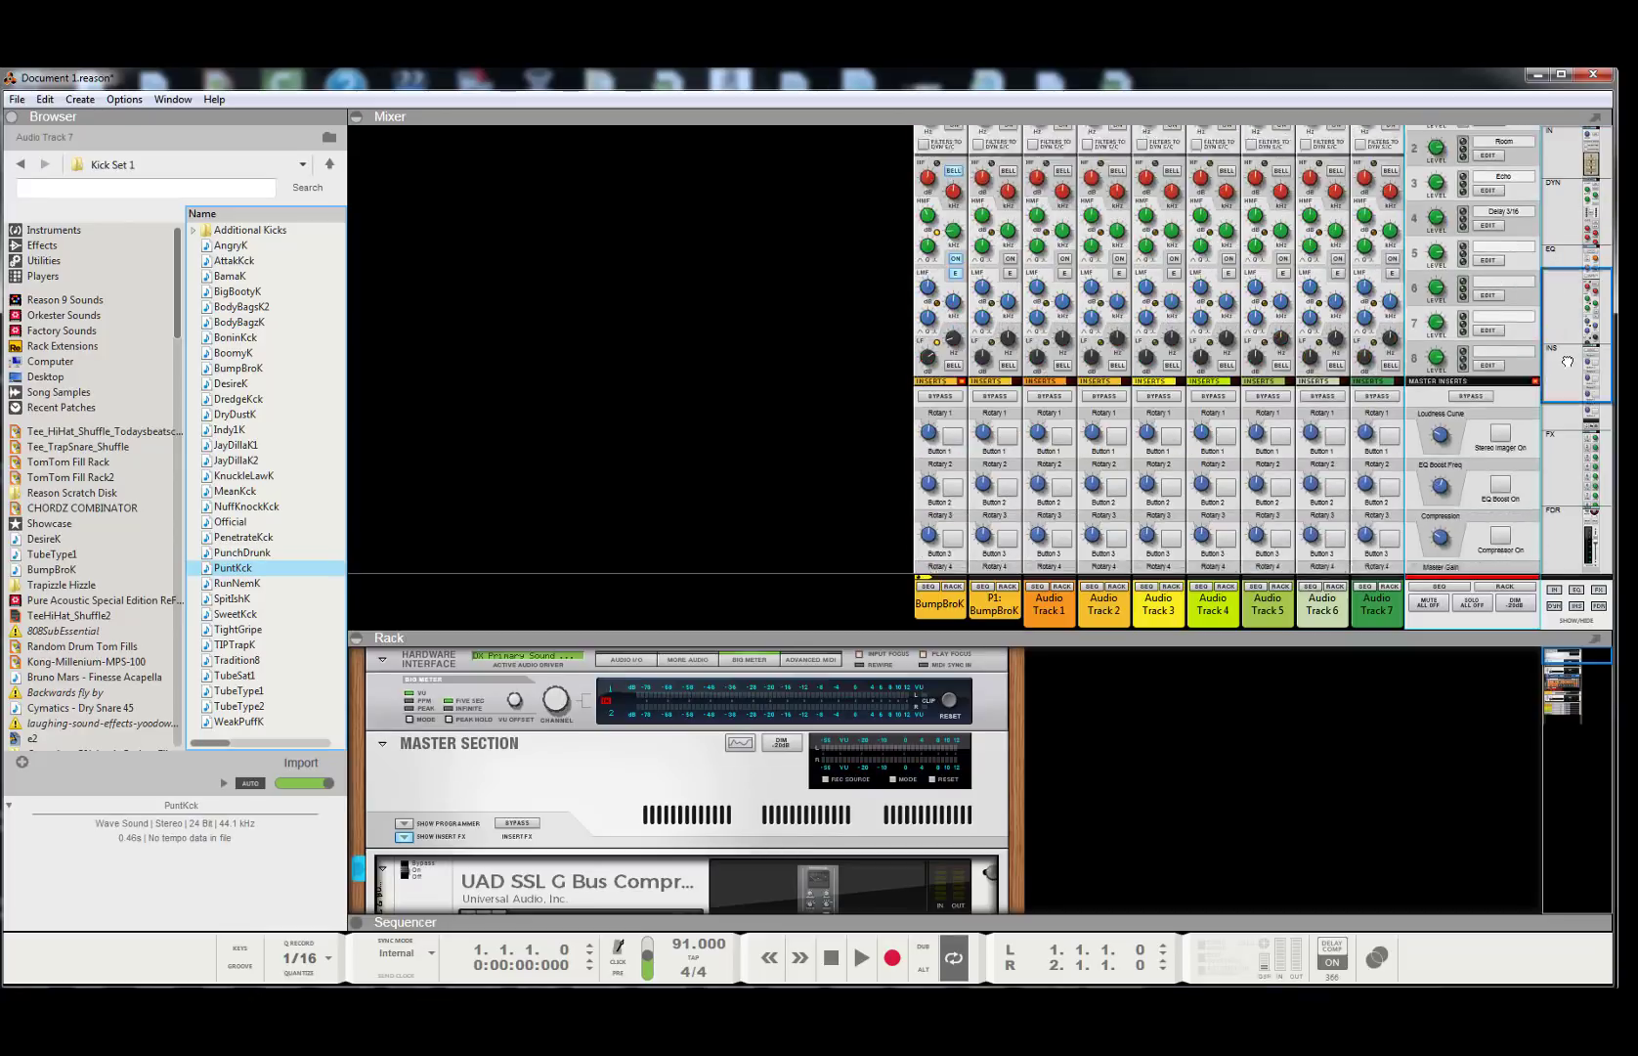
click(1445, 342)
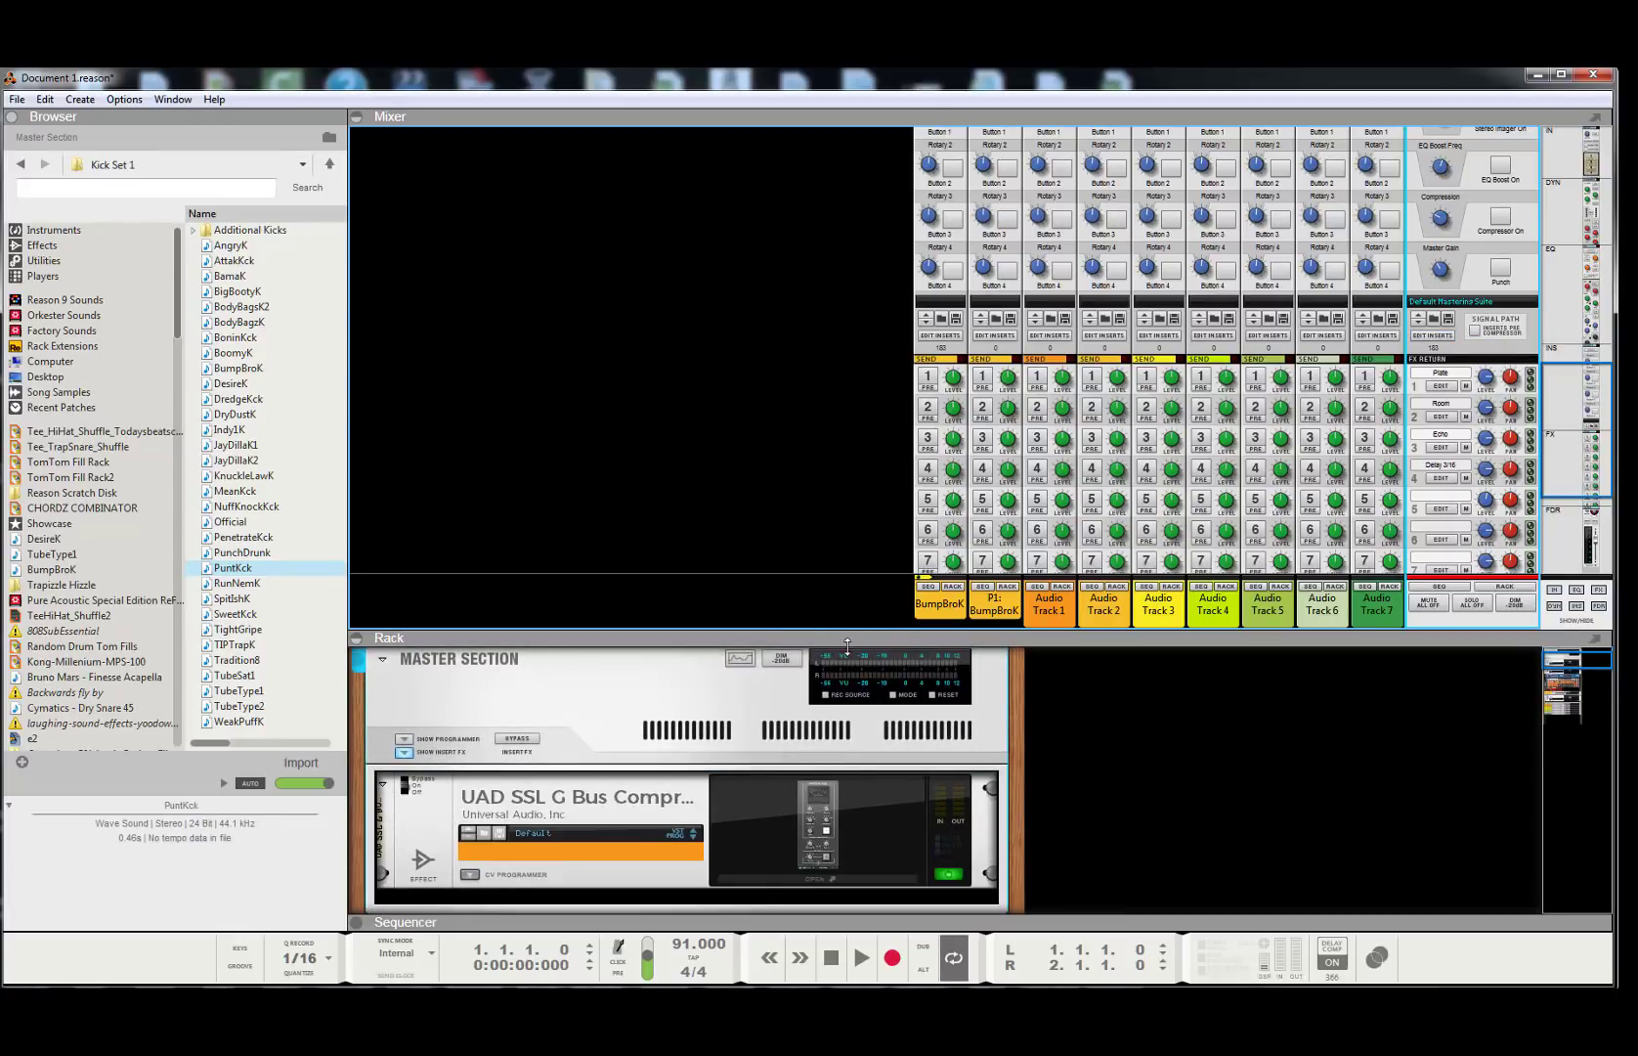
- Shrink the mixer and examine the rack devices from the master section down to the audio tracks
drag(848, 636, 848, 270)
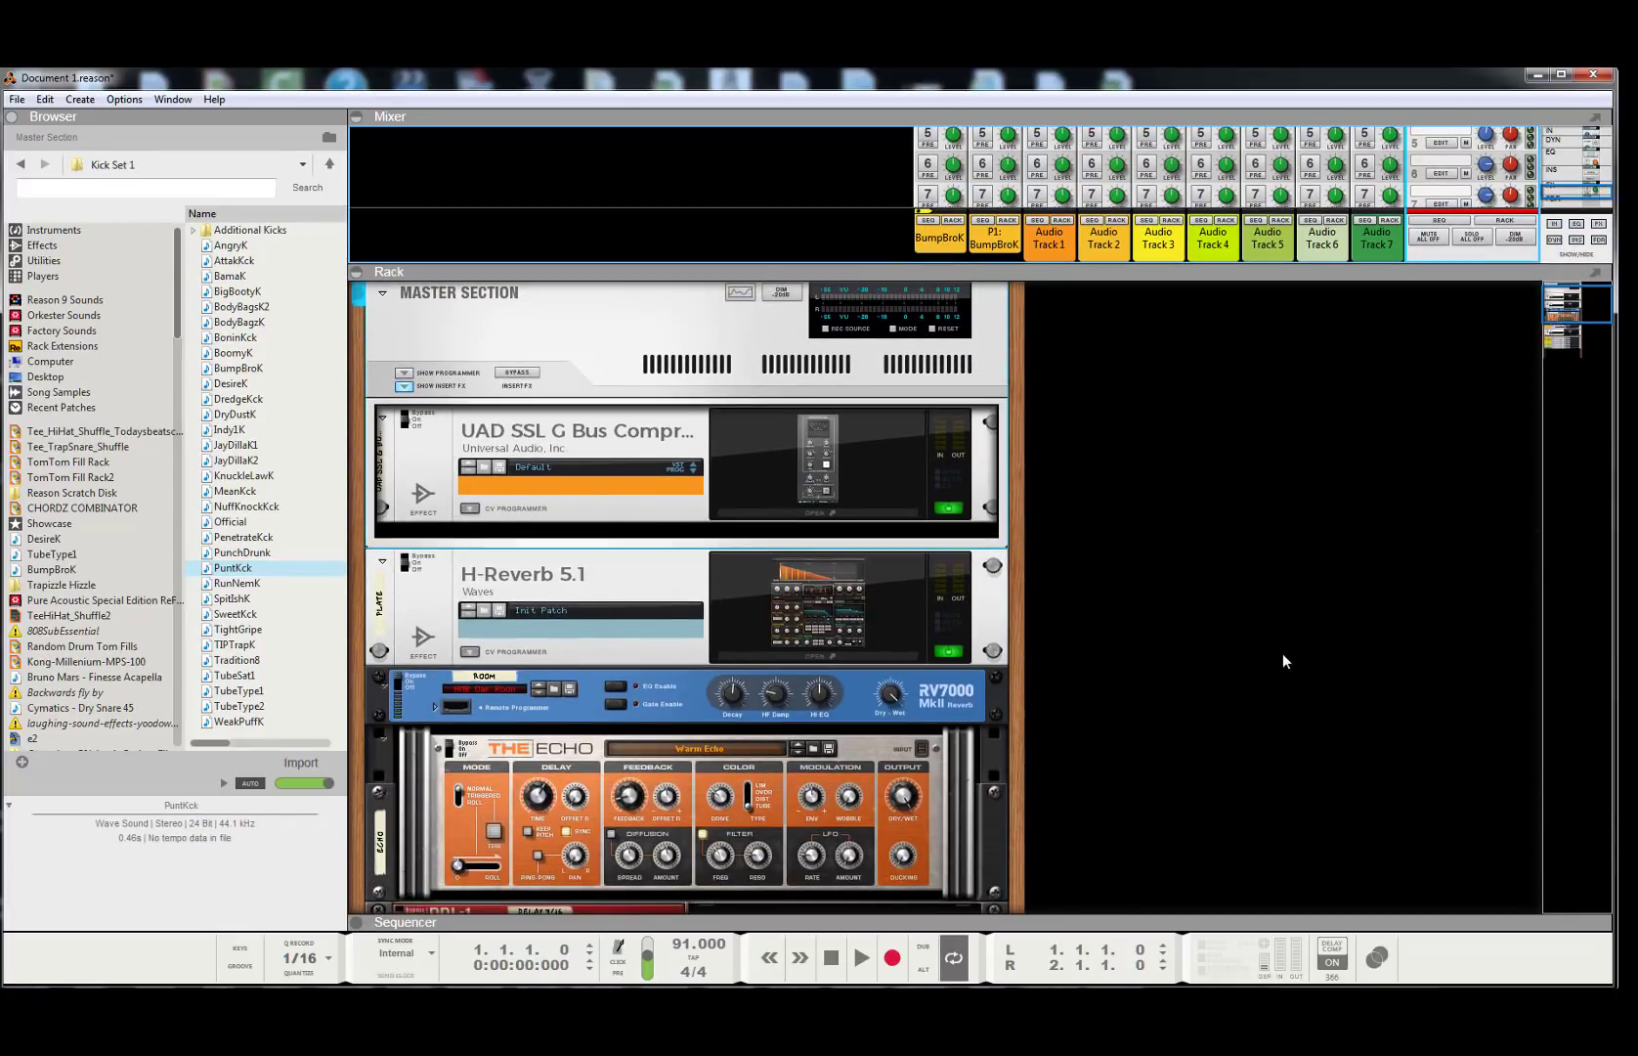
scroll(952, 726, down, 10)
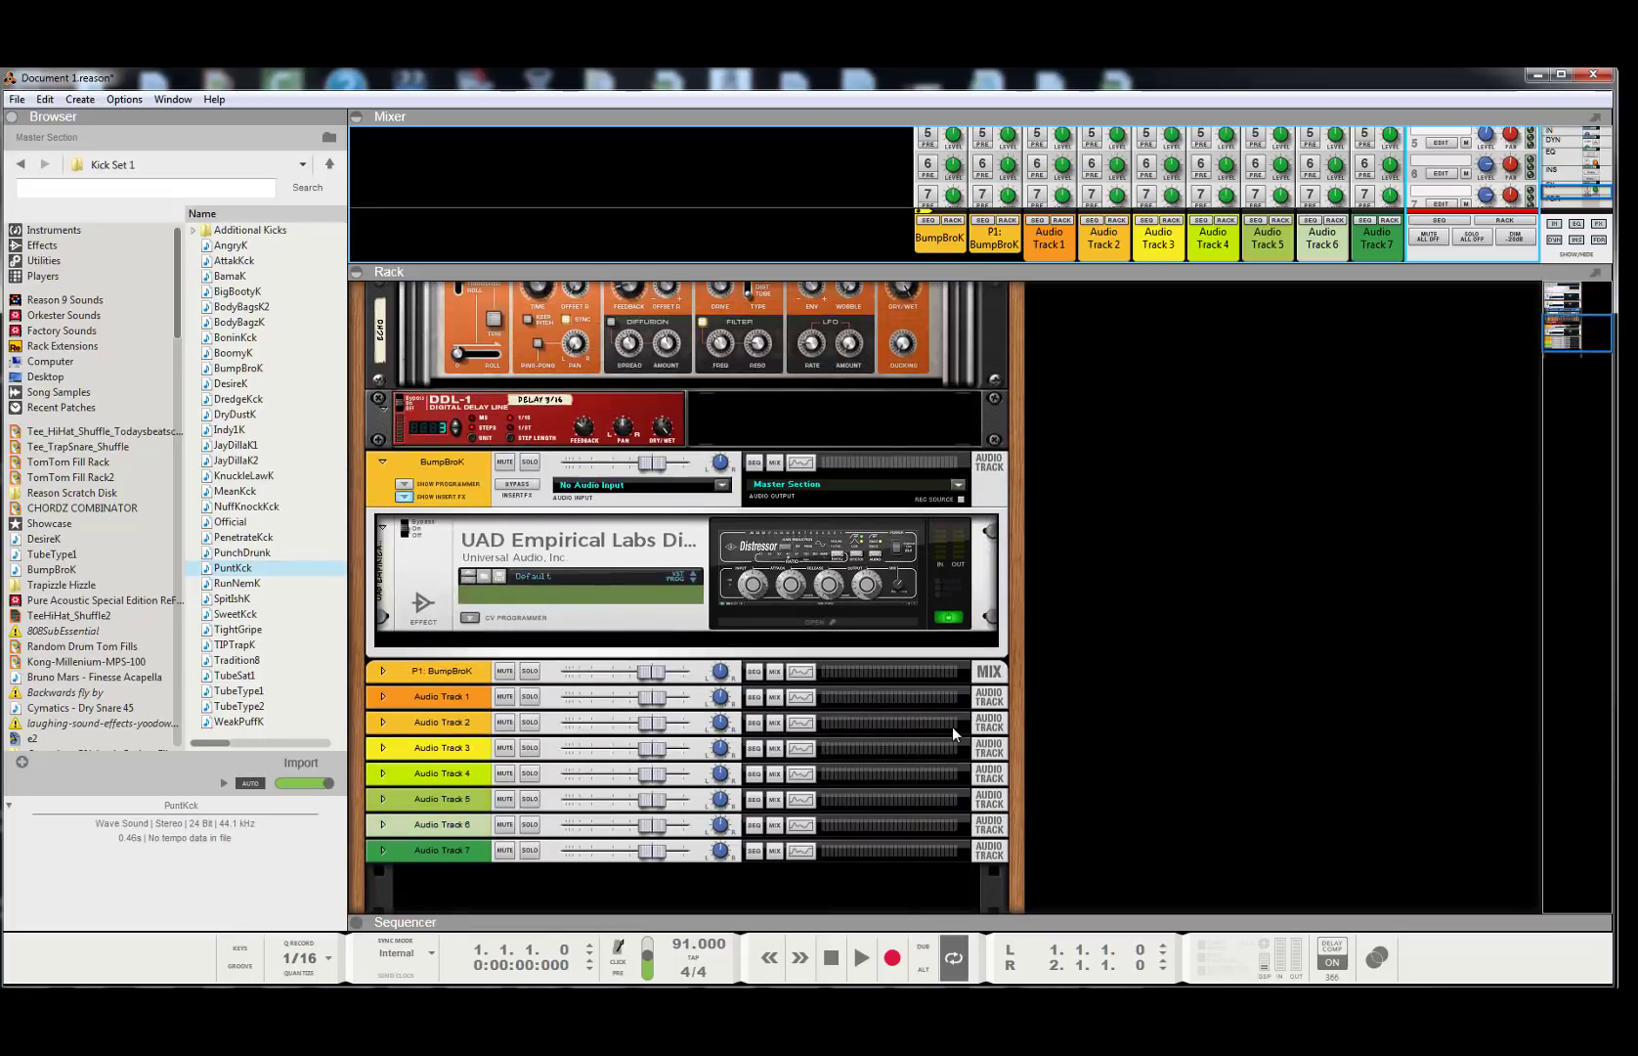
scroll(953, 730, up, 3)
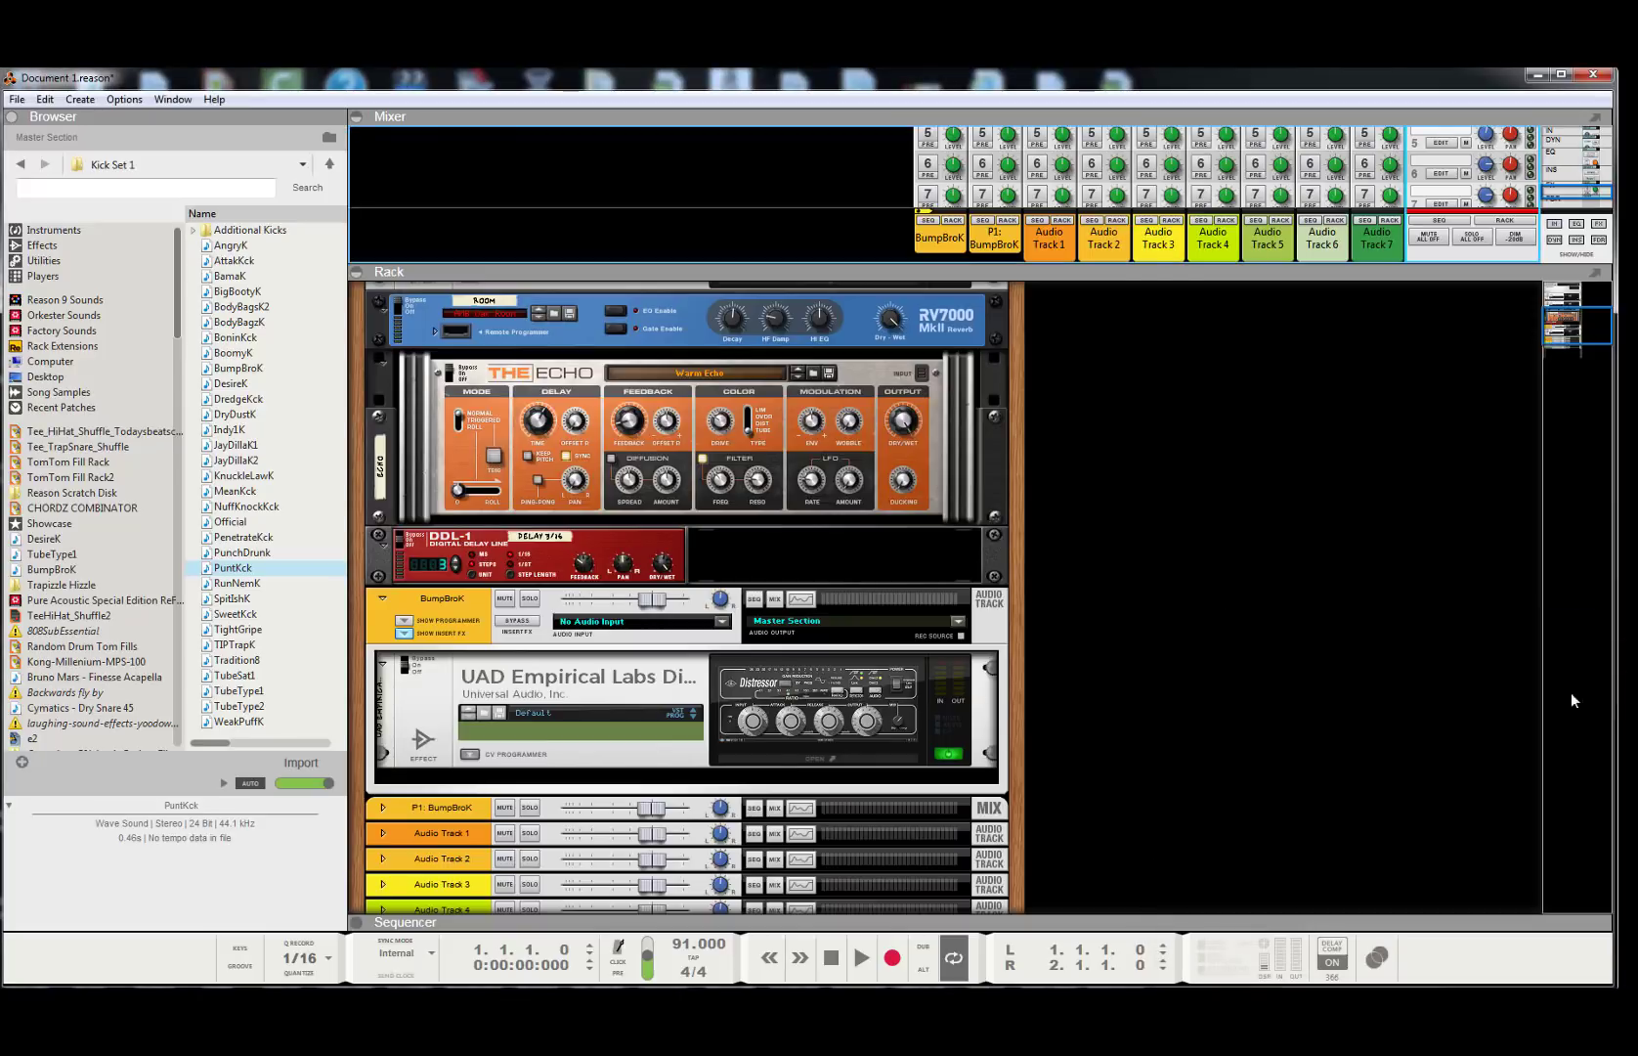
drag(1613, 711, 1632, 728)
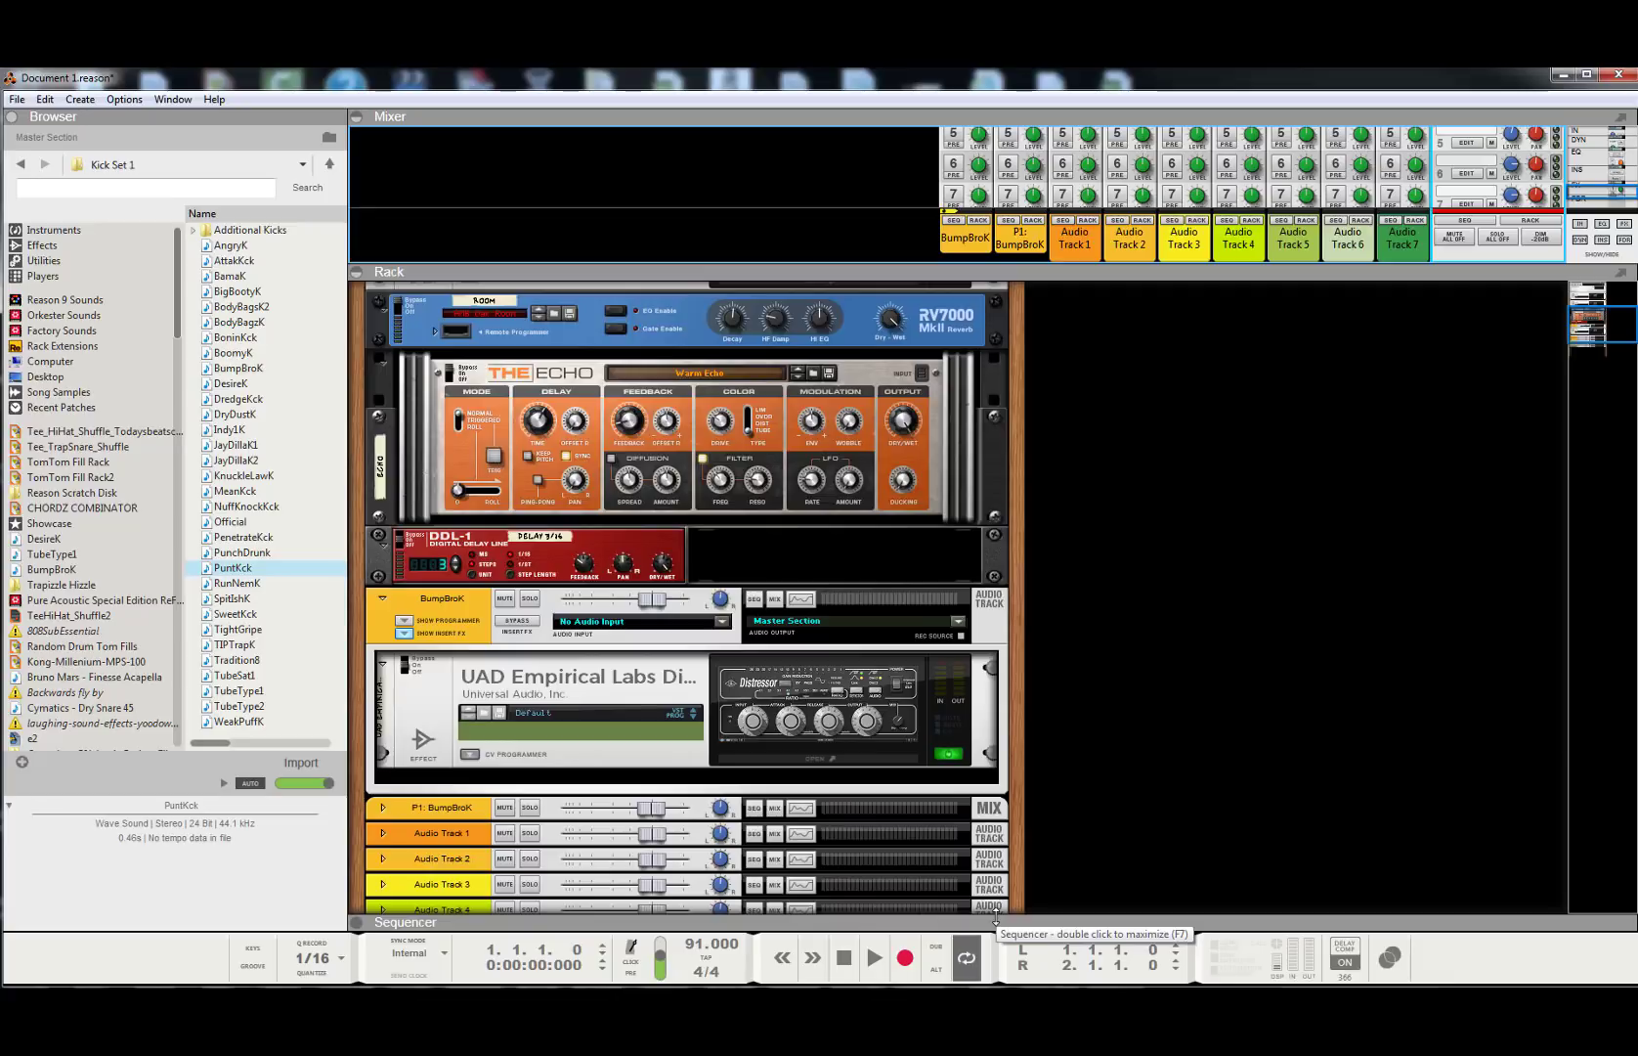
- Reopen the sequencer area, zoom in on the first bars and turn on snapping to the 1/16 grid
drag(995, 919, 1038, 590)
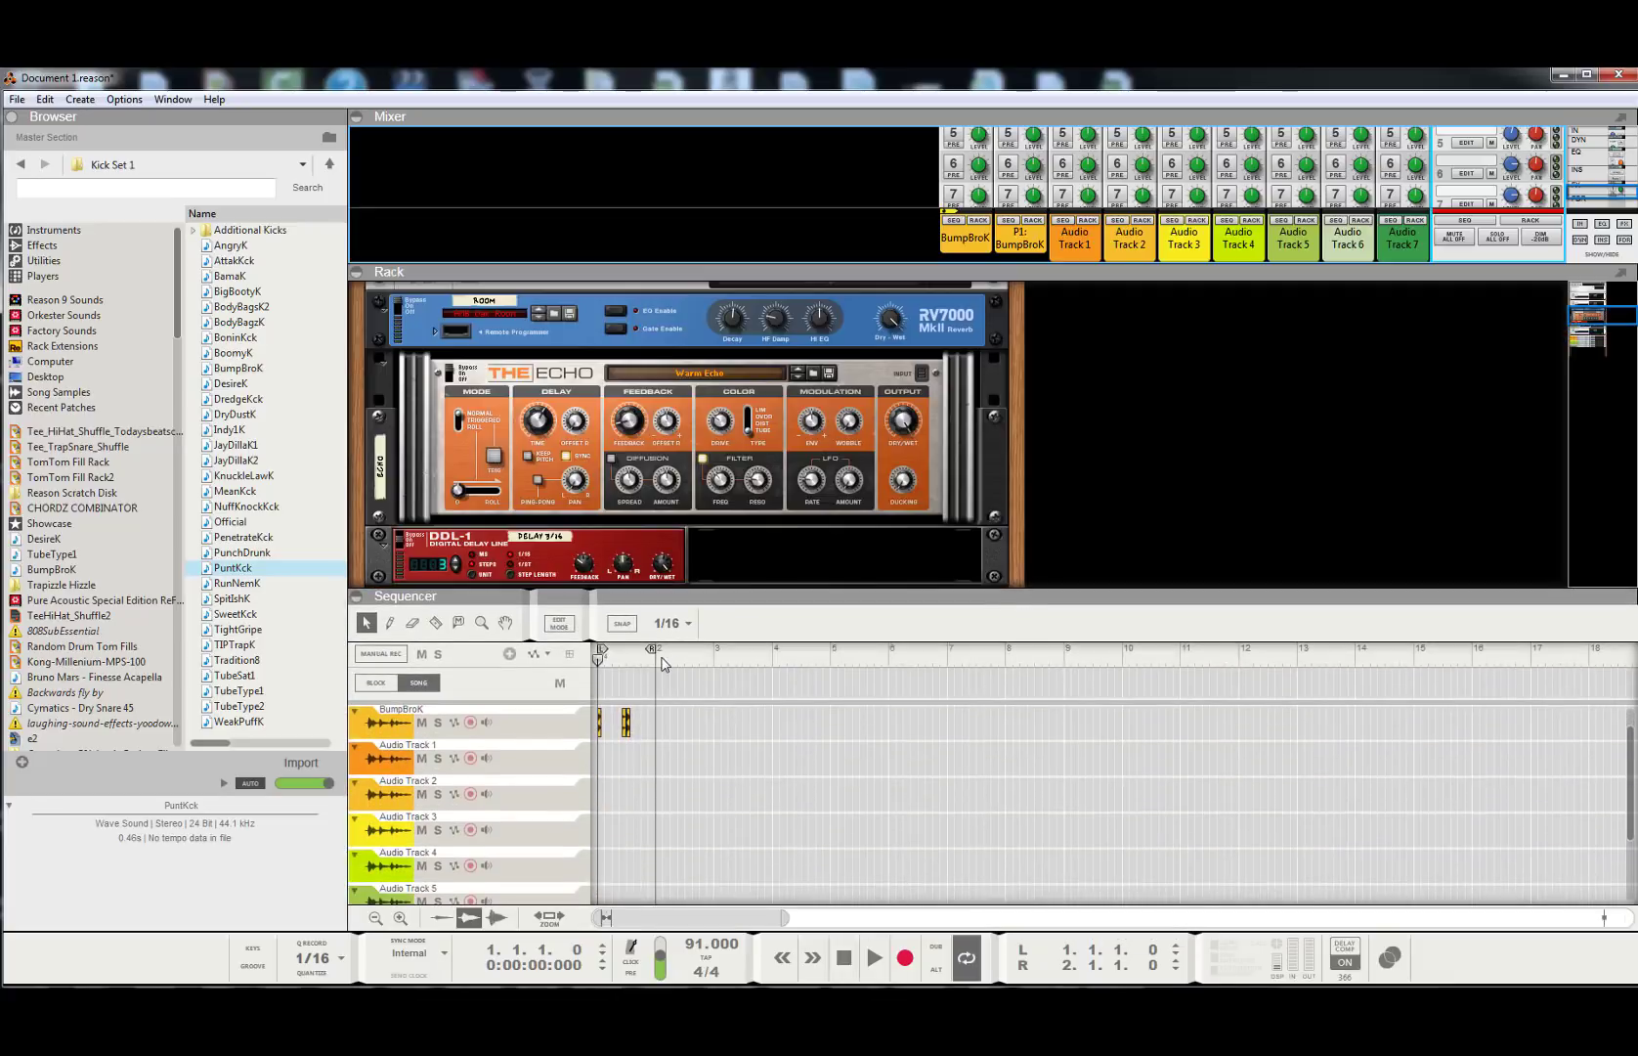
drag(784, 918, 641, 919)
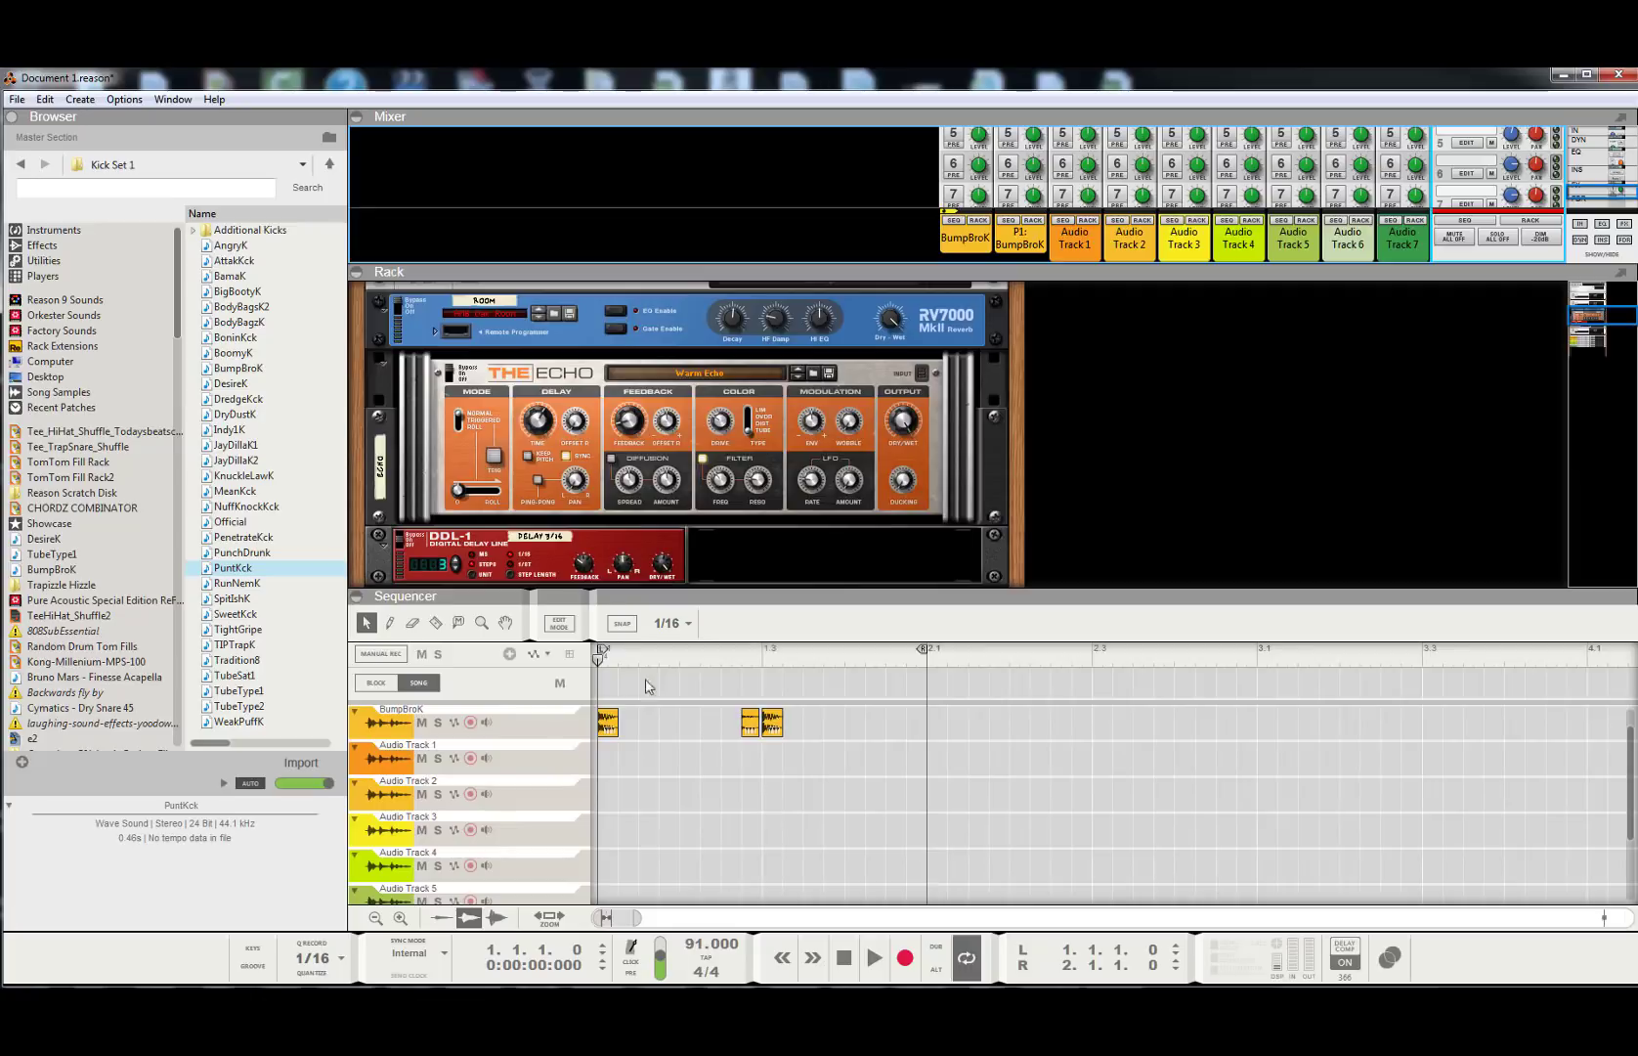
click(634, 622)
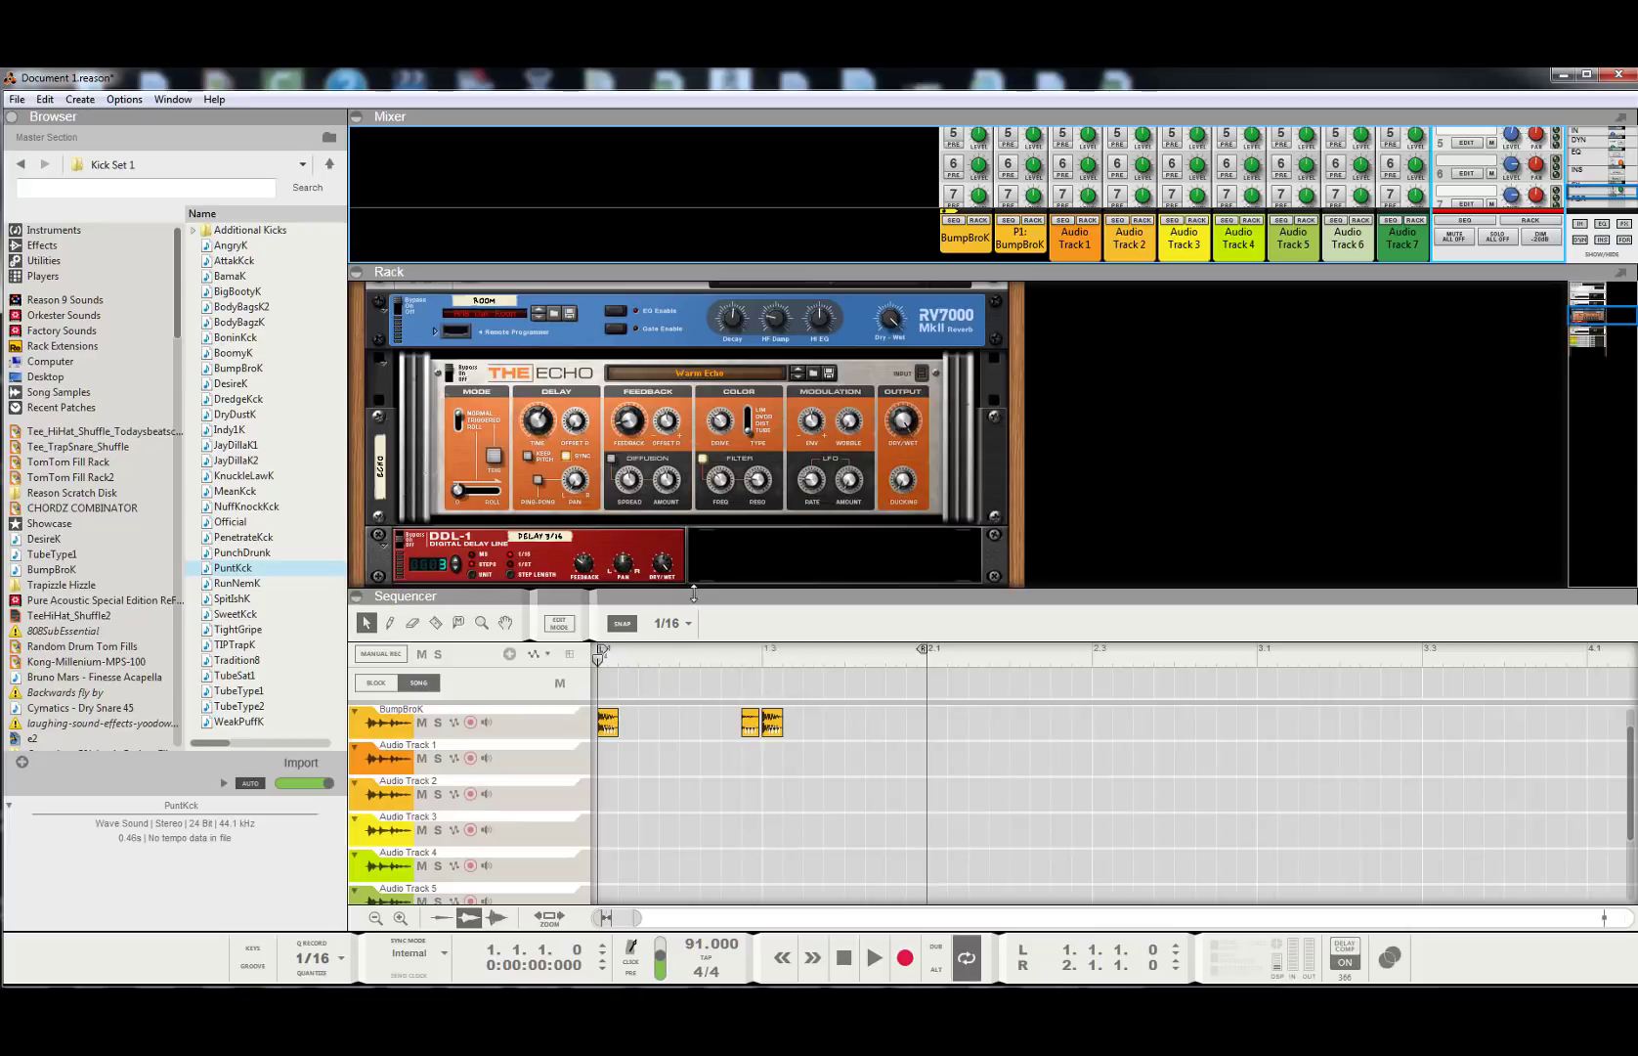
- Play the kick clips on the BumpBroK track with more of the rack visible, and stop playback
drag(690, 592, 684, 720)
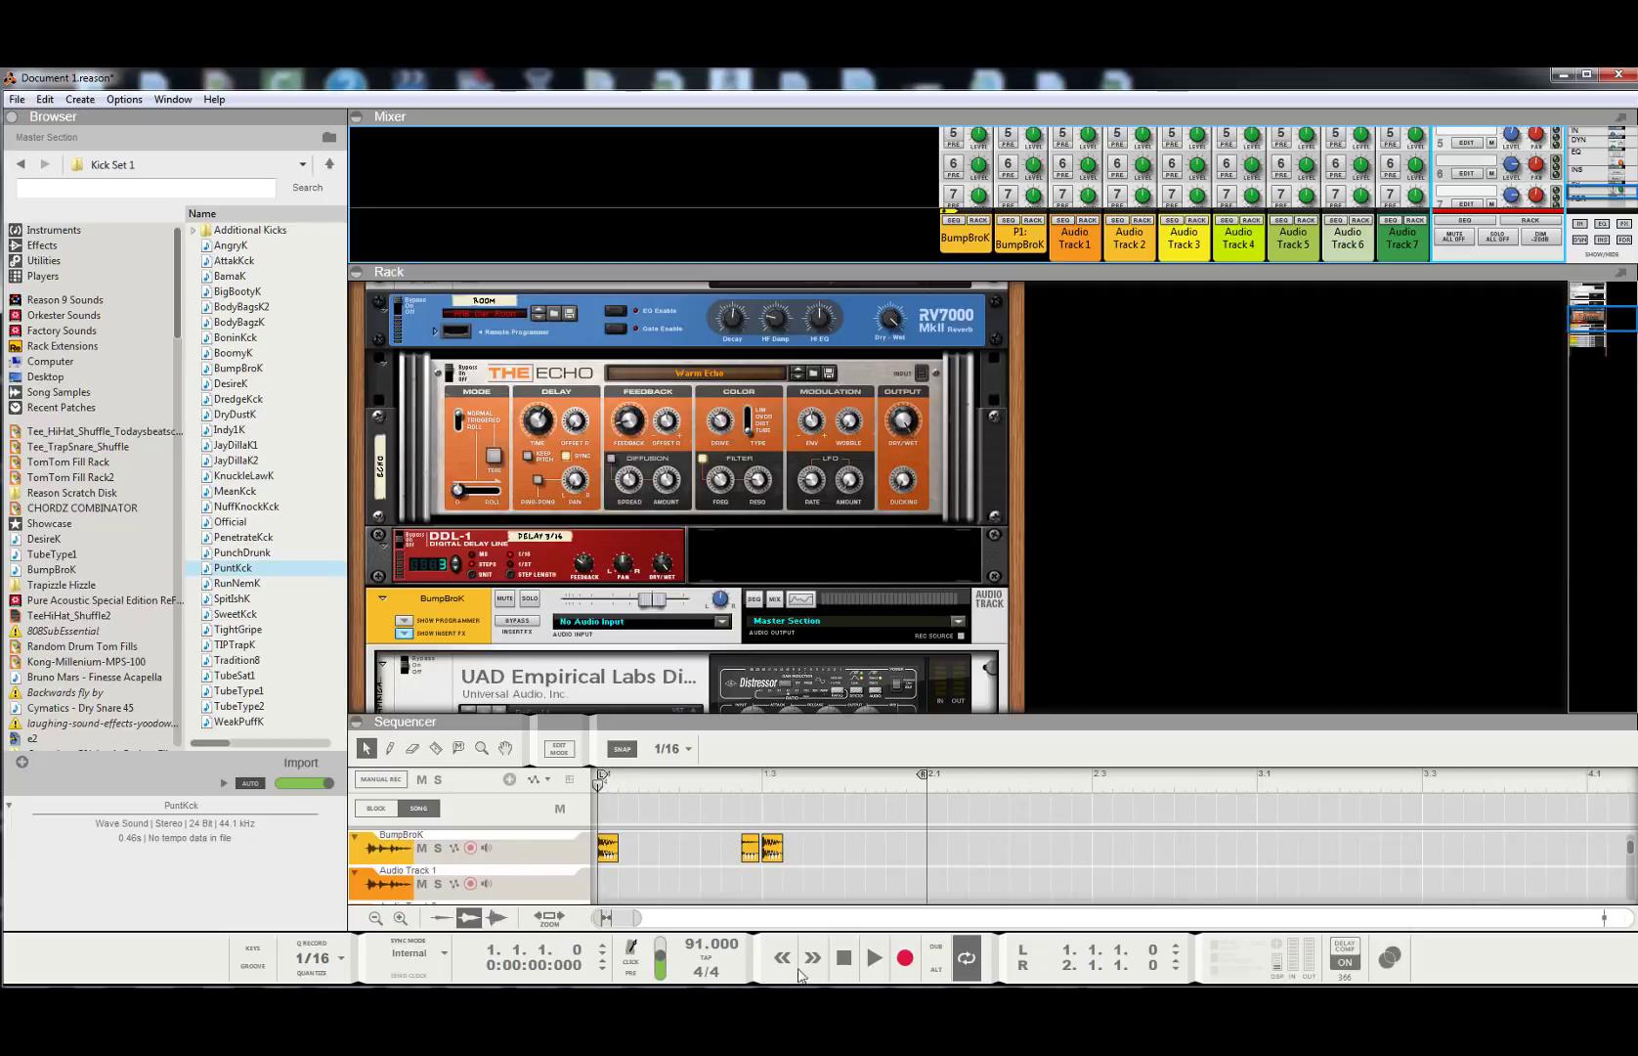
click(872, 967)
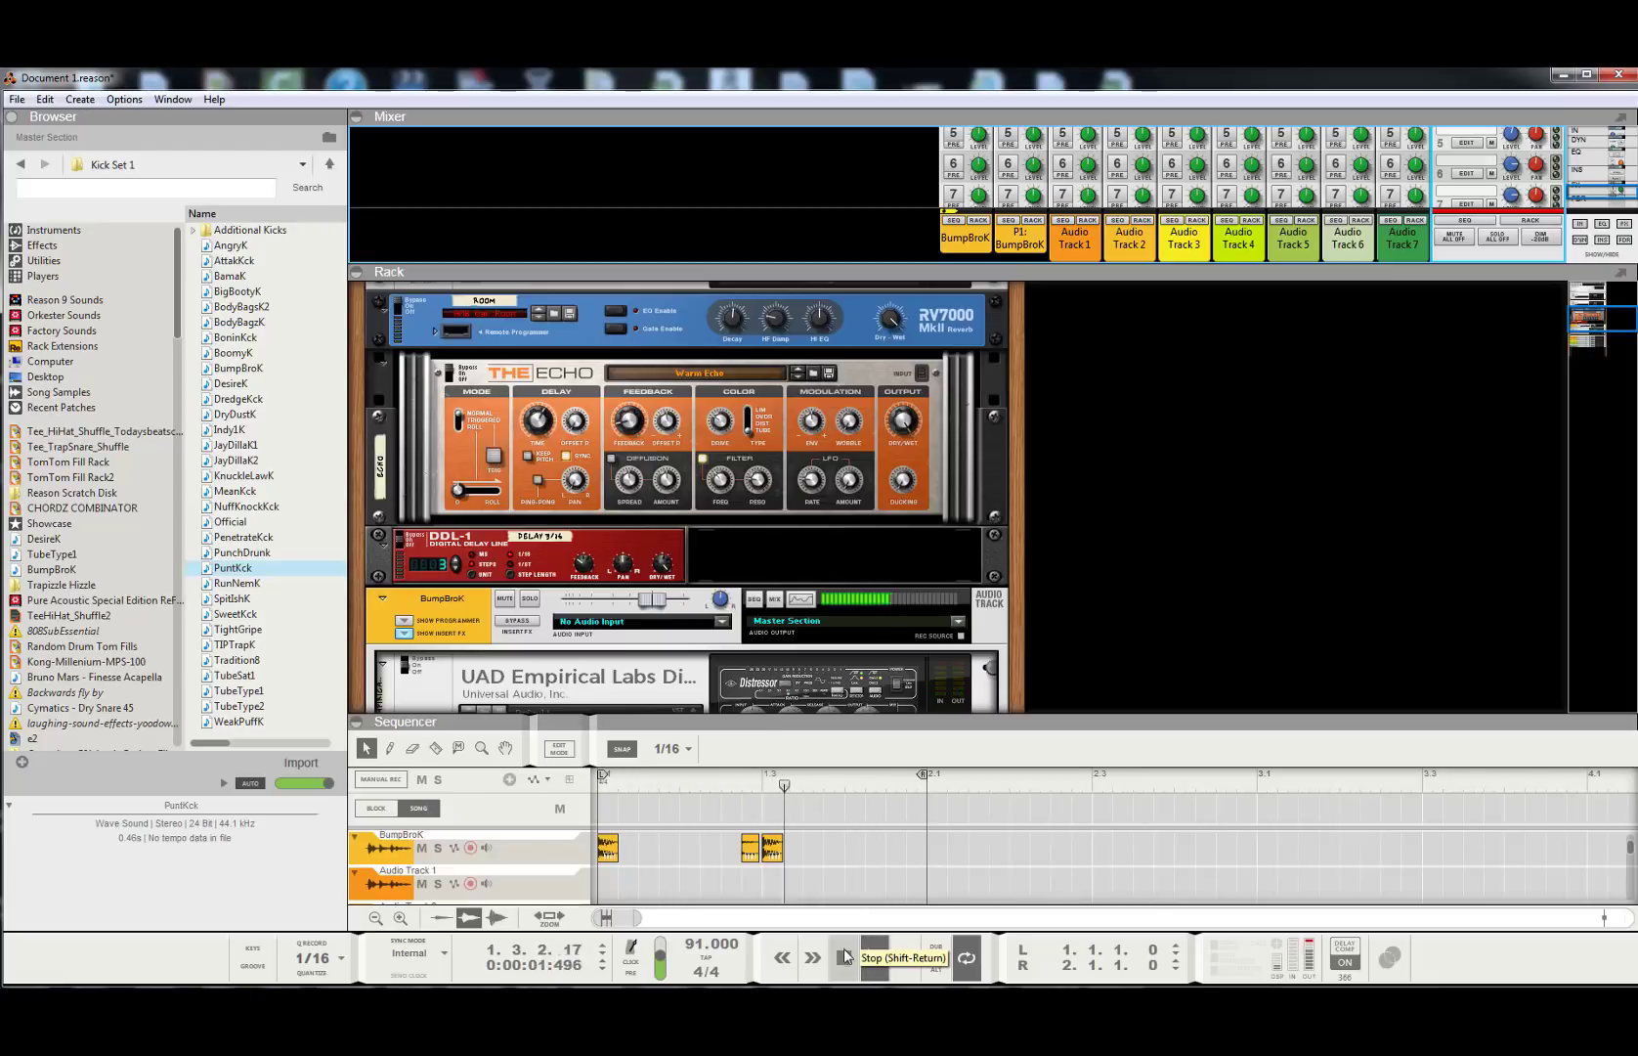
click(844, 958)
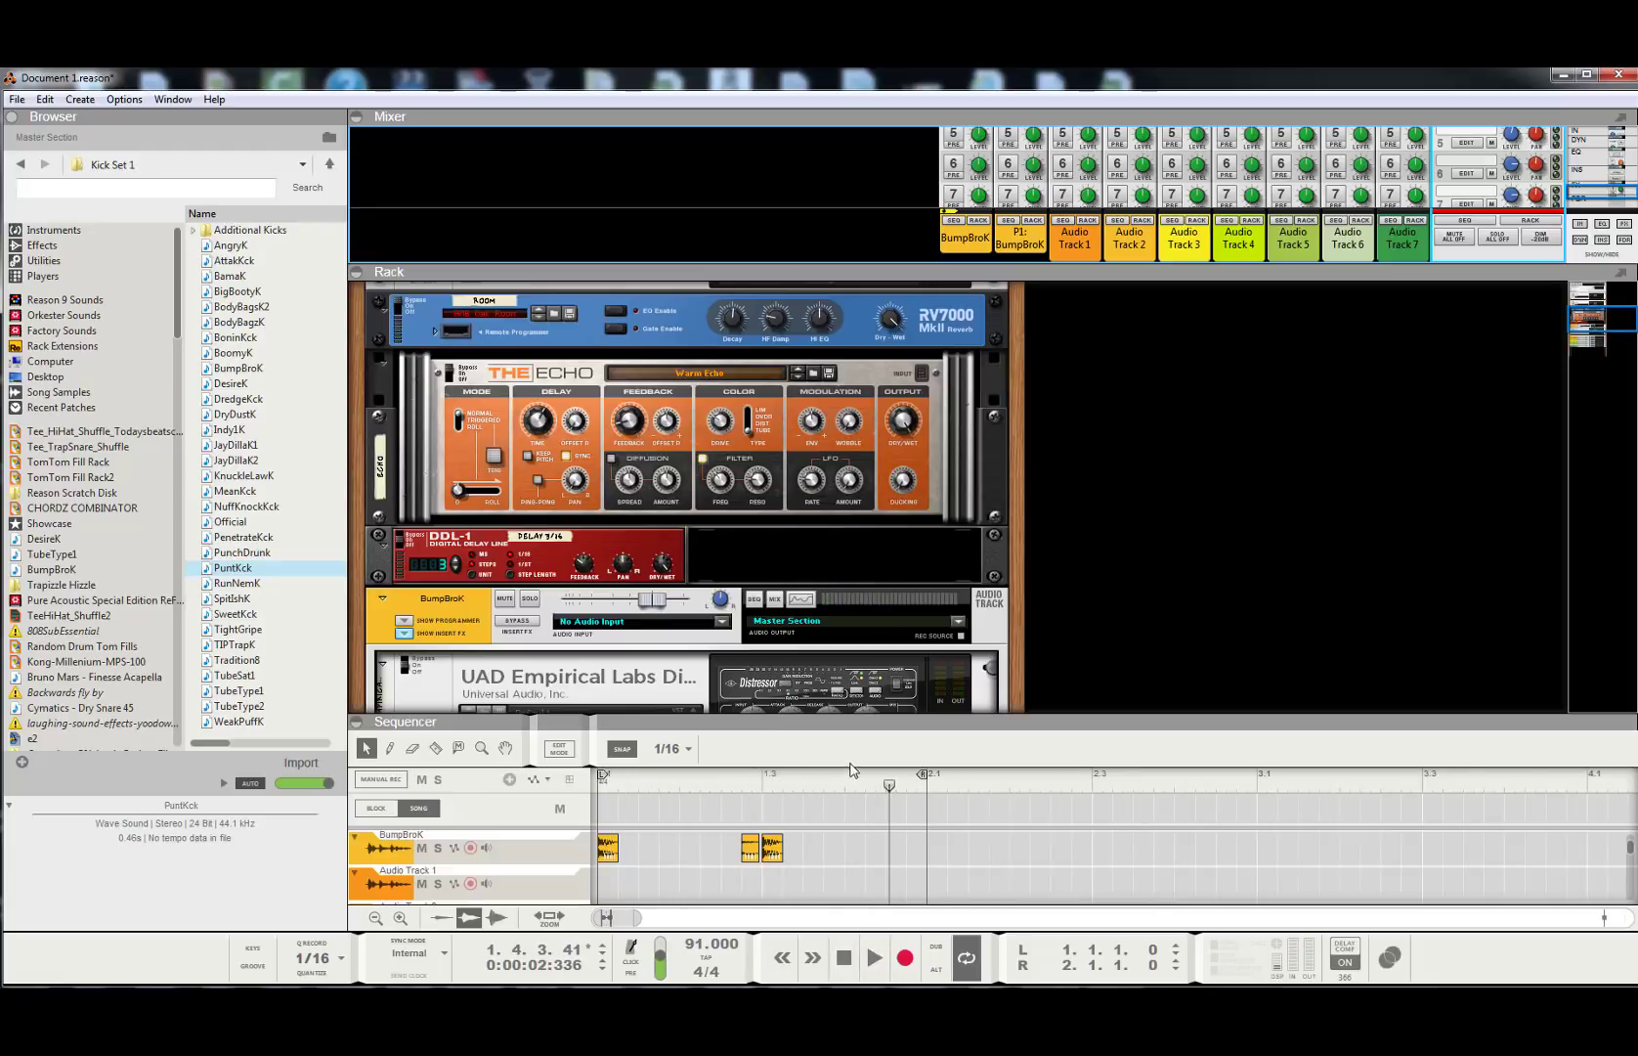
- Enlarge the sequencer to show all the audio tracks and open the Factory Sounds bank in the browser
drag(853, 725, 876, 499)
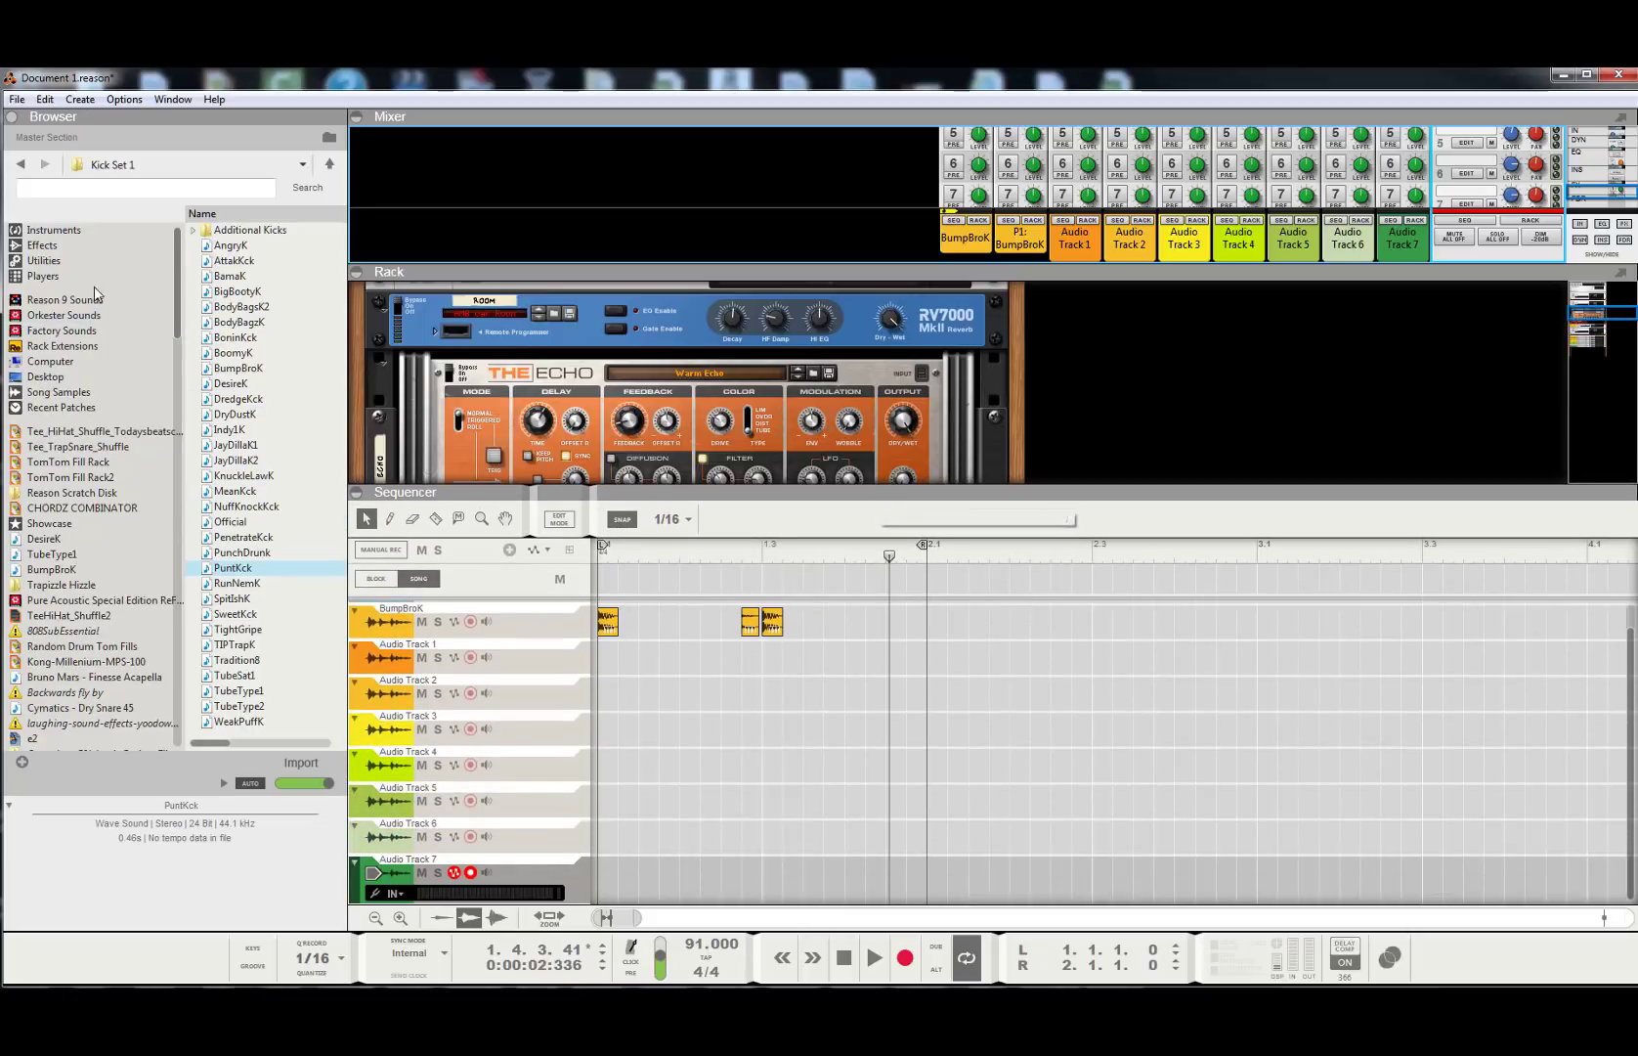
click(63, 315)
click(62, 331)
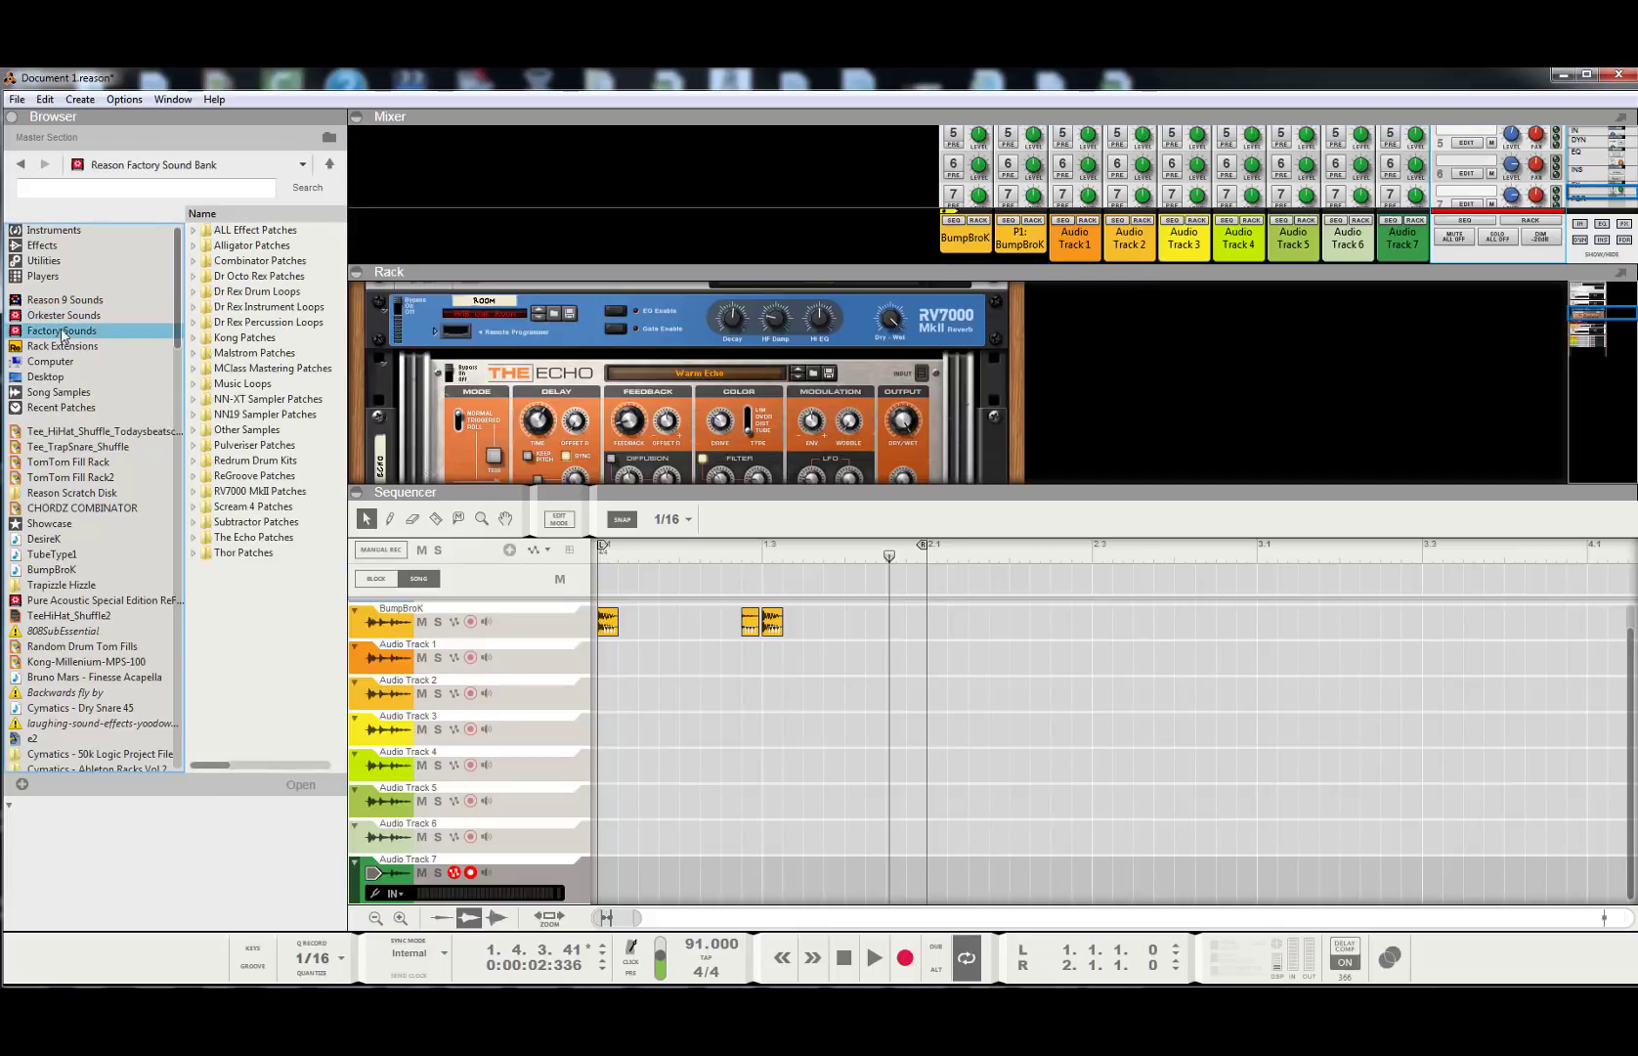
- Look through the Factory Sounds folders, including Dr Rex instrument and percussion loops, Music Loops, ReGroove Patches and Dr Octo Rex Patches
click(193, 306)
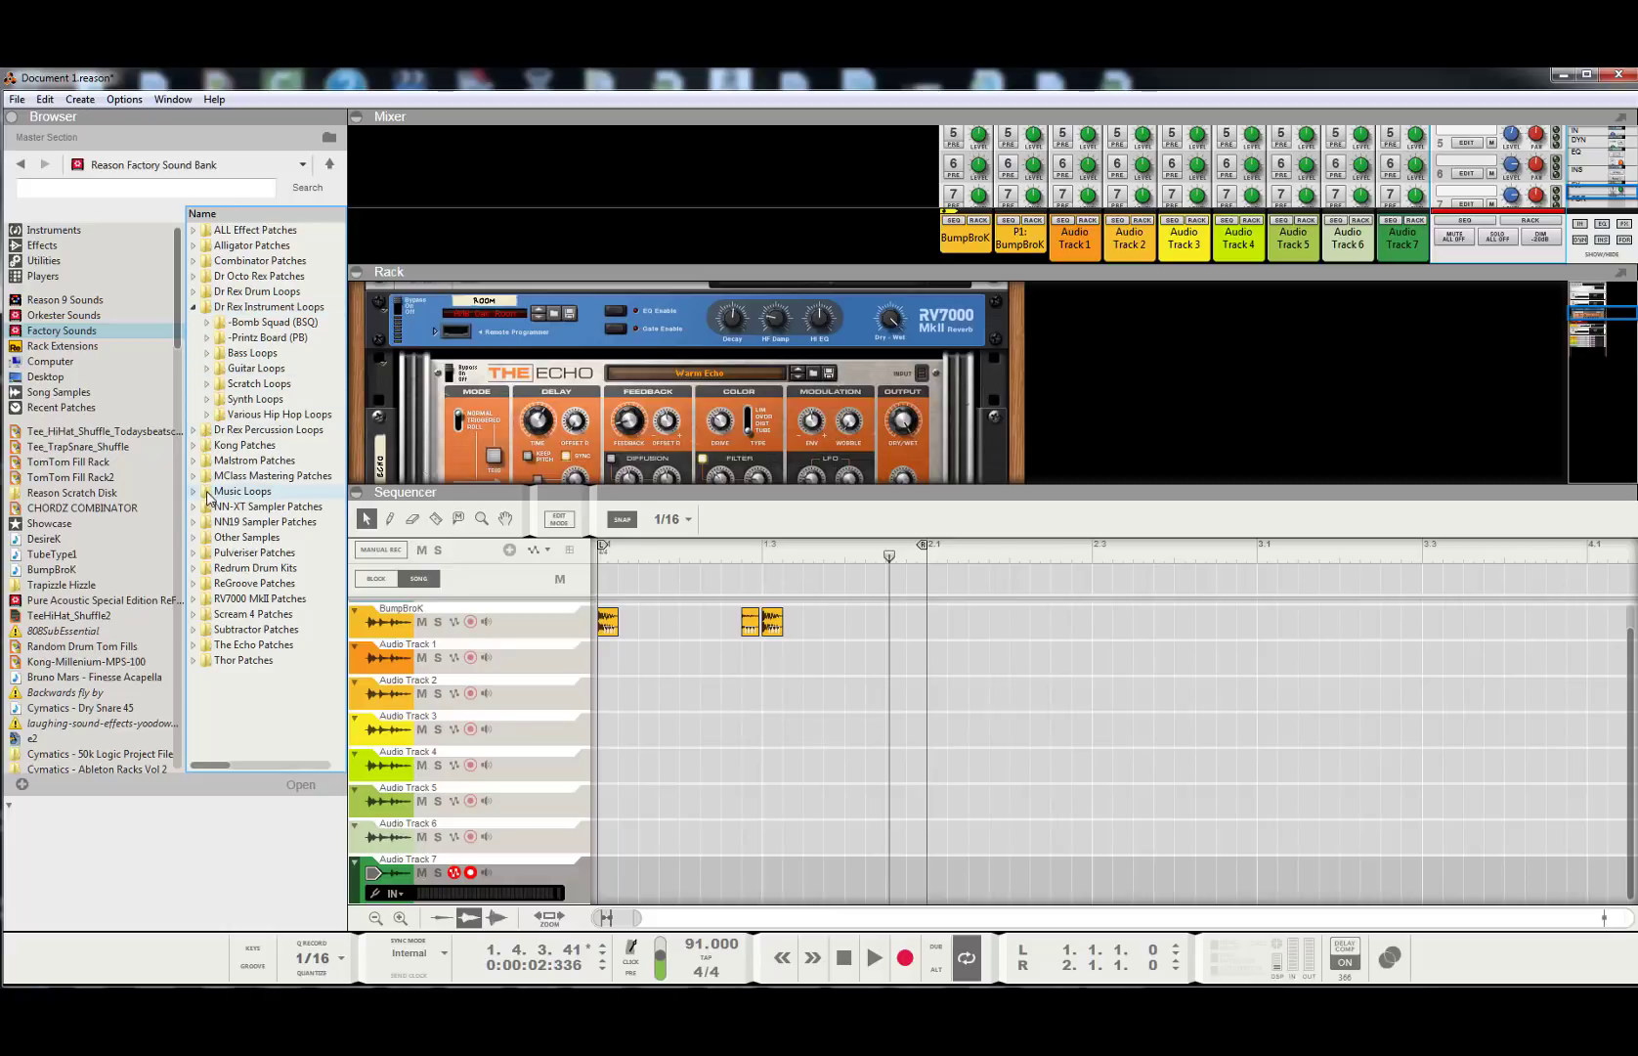
click(196, 492)
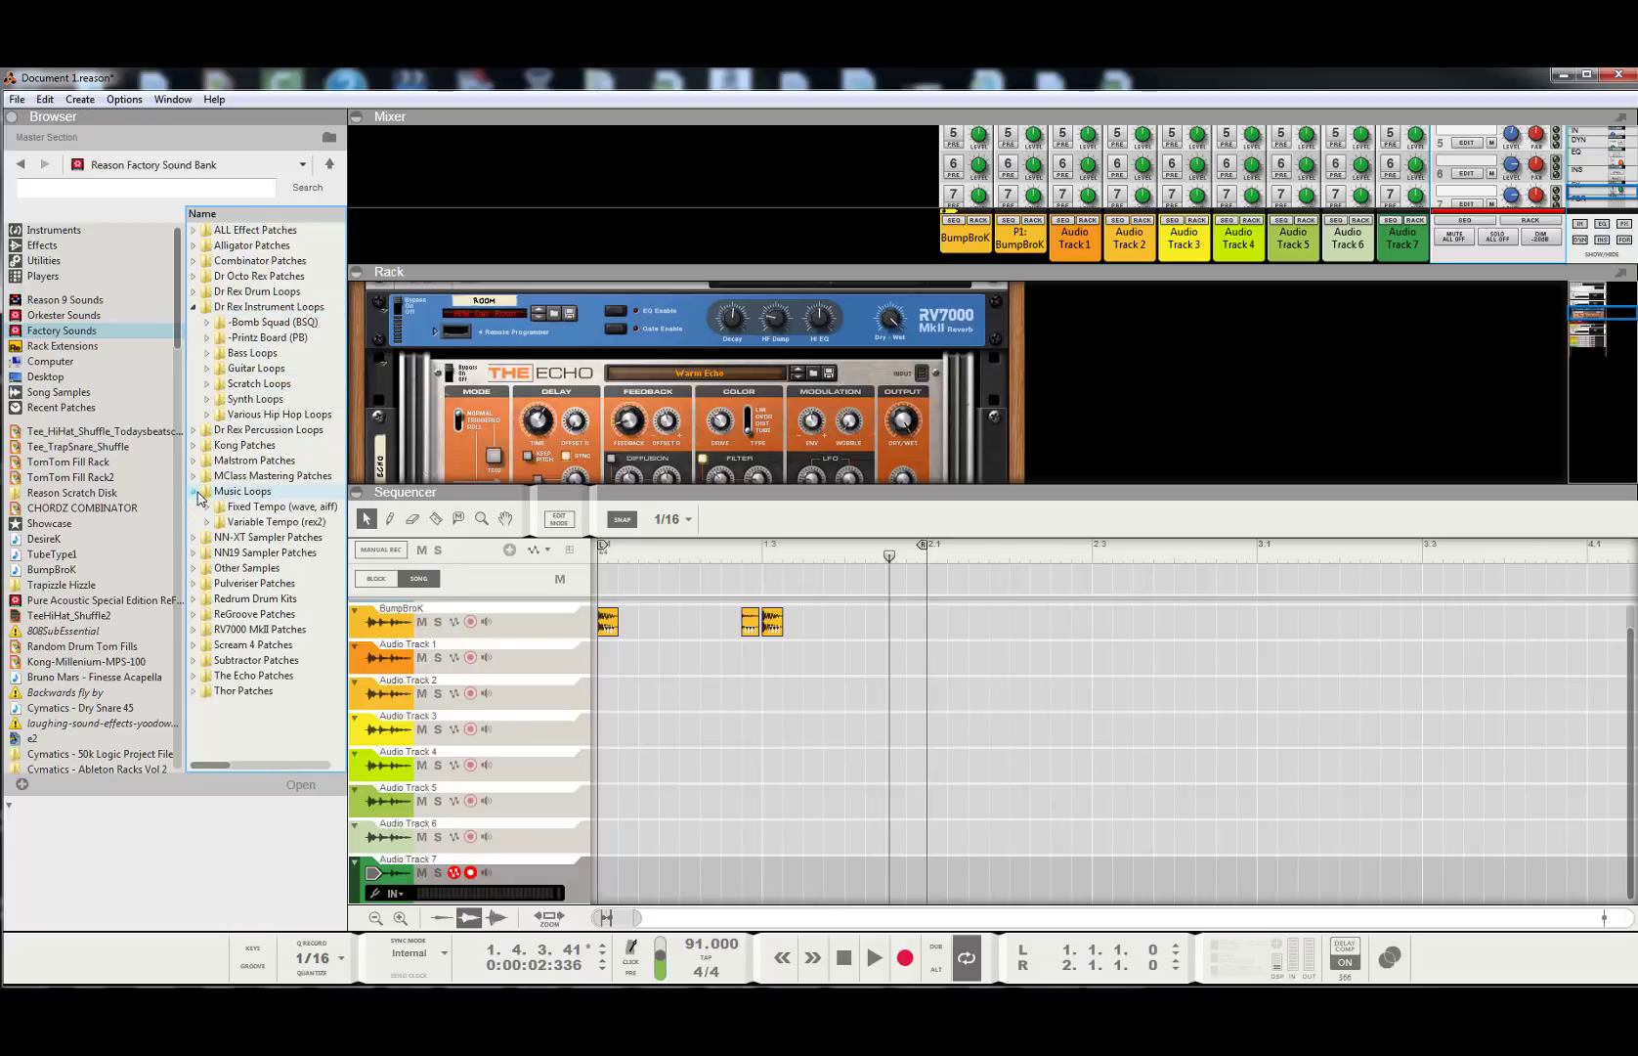
click(194, 430)
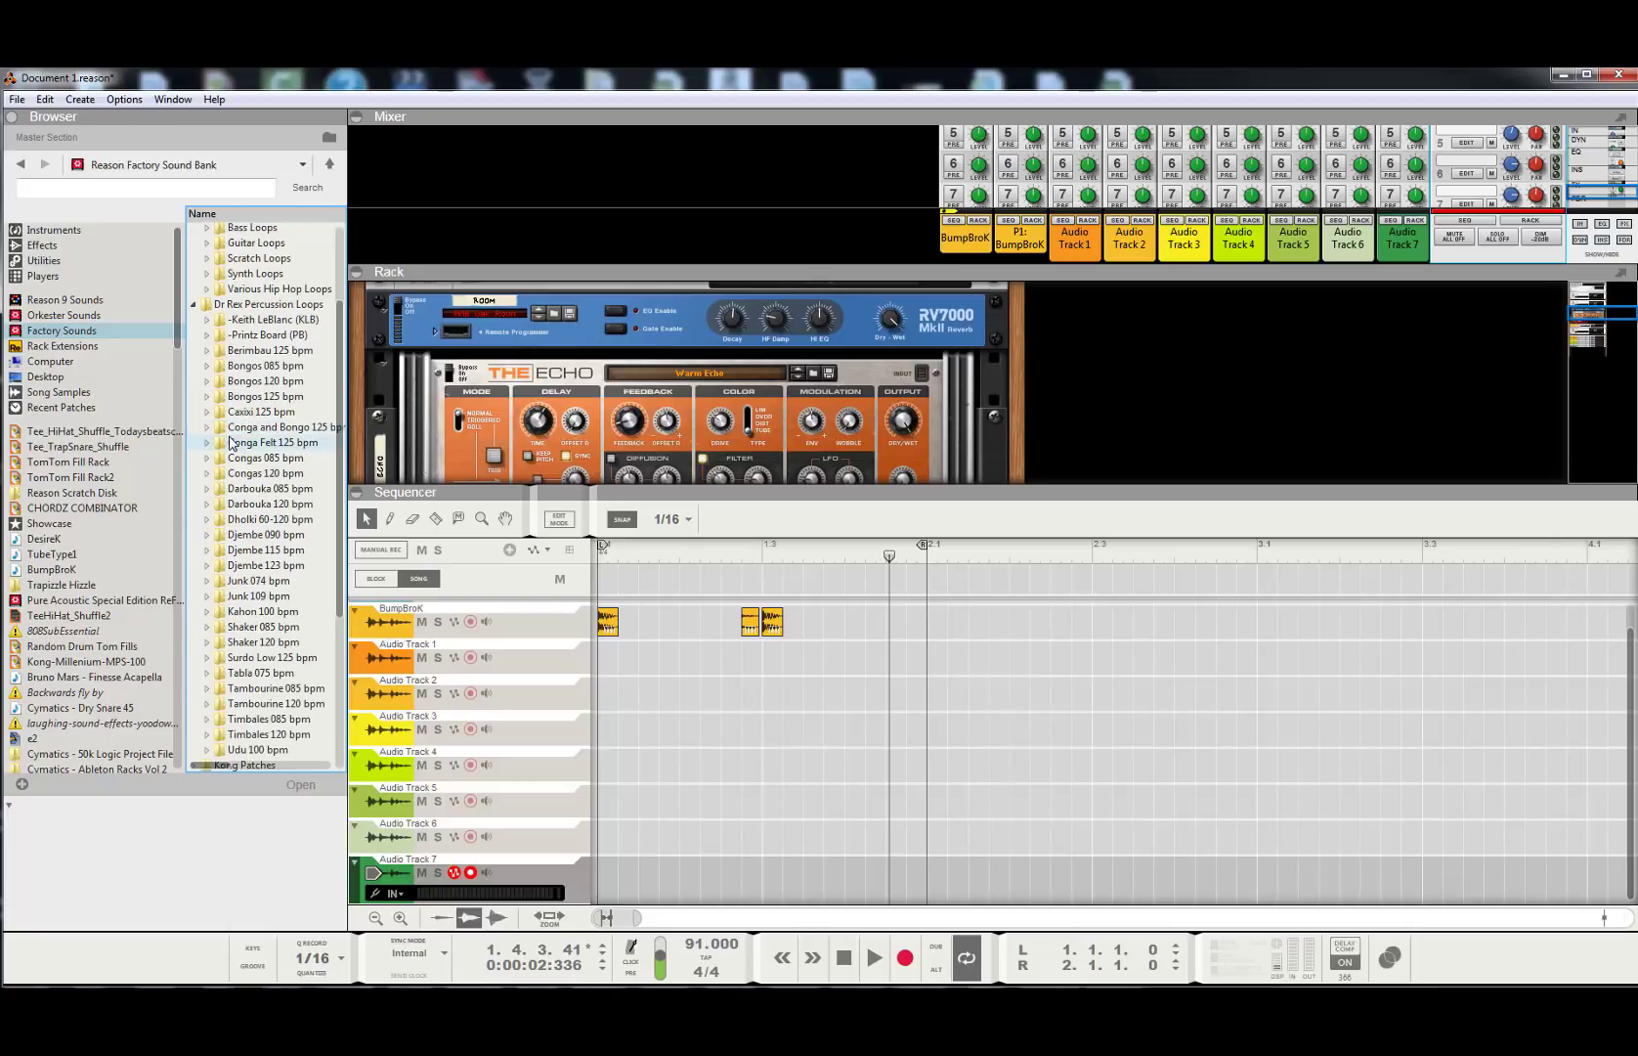
scroll(232, 443, down, 5)
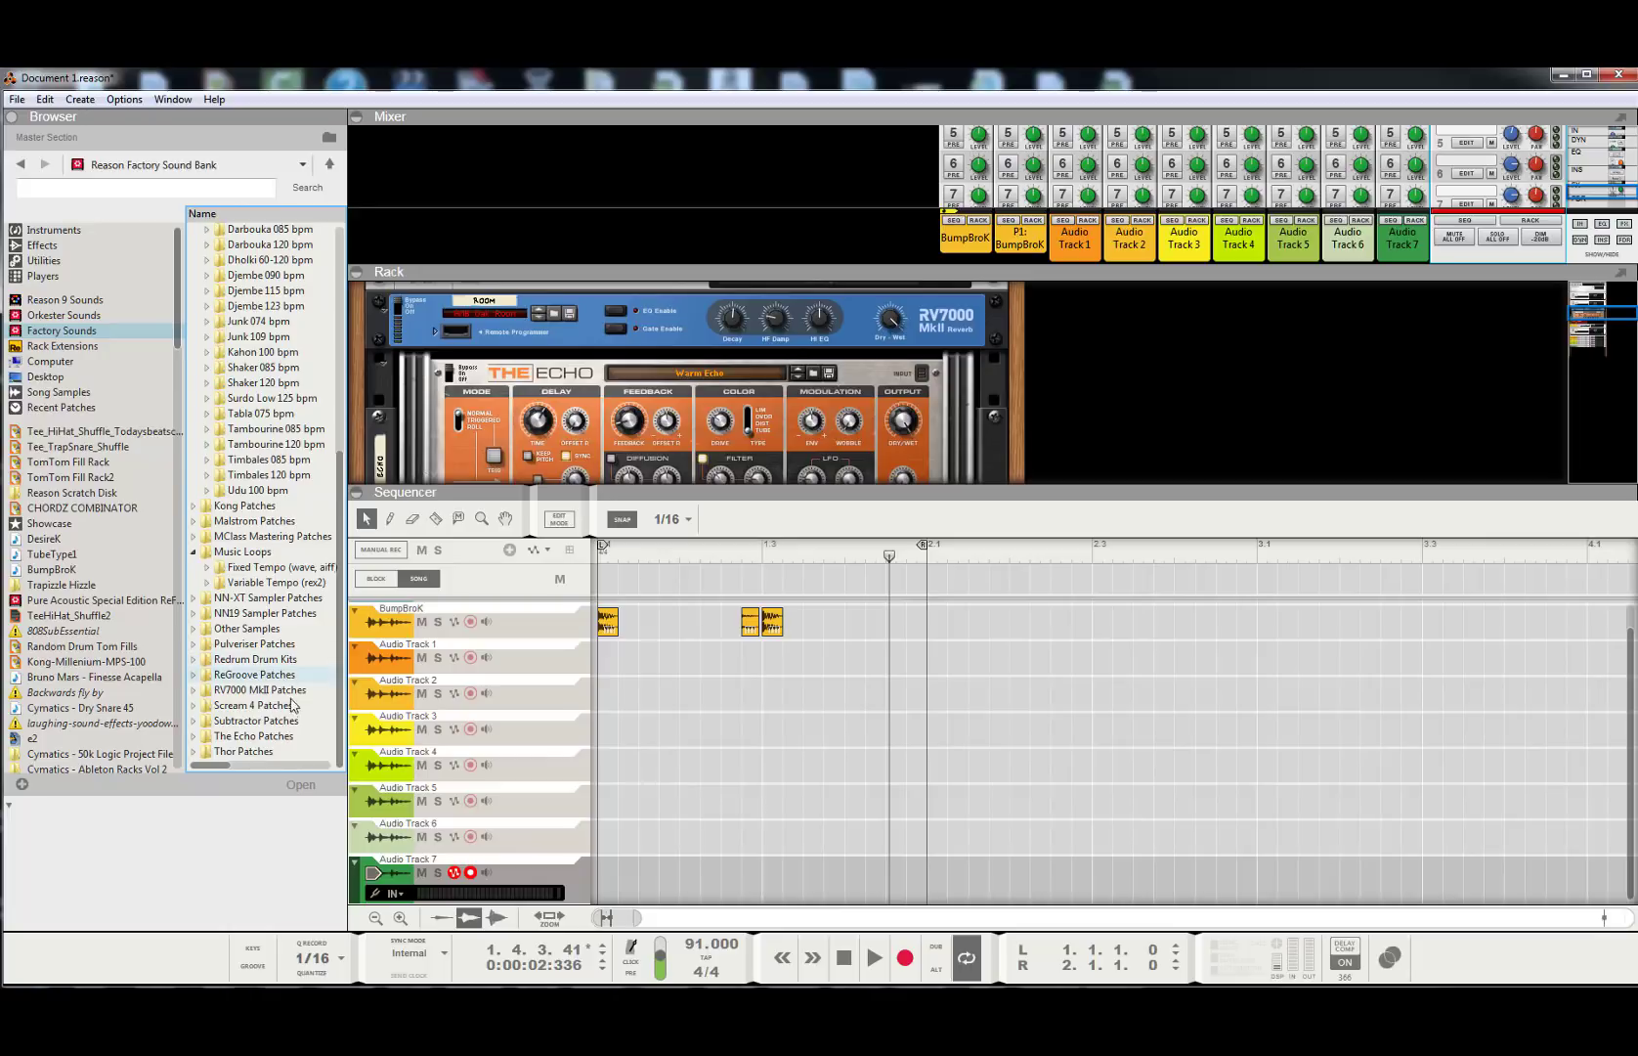
click(193, 674)
scroll(284, 499, down, 2)
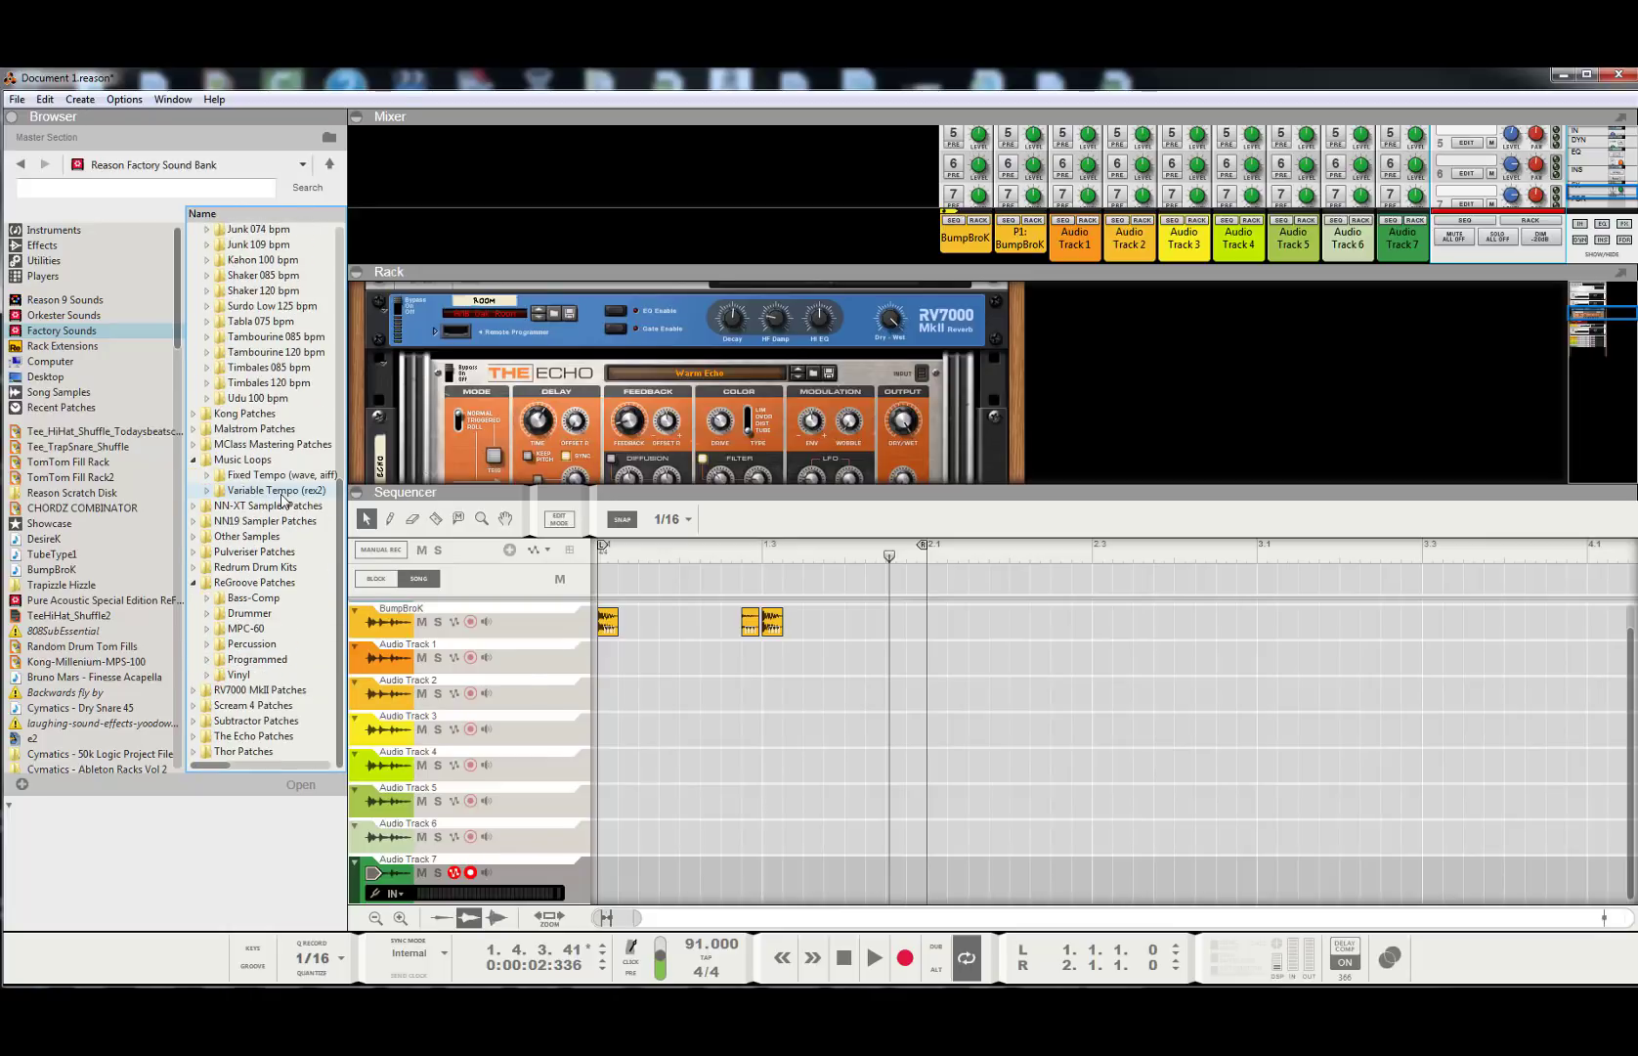
scroll(266, 603, up, 10)
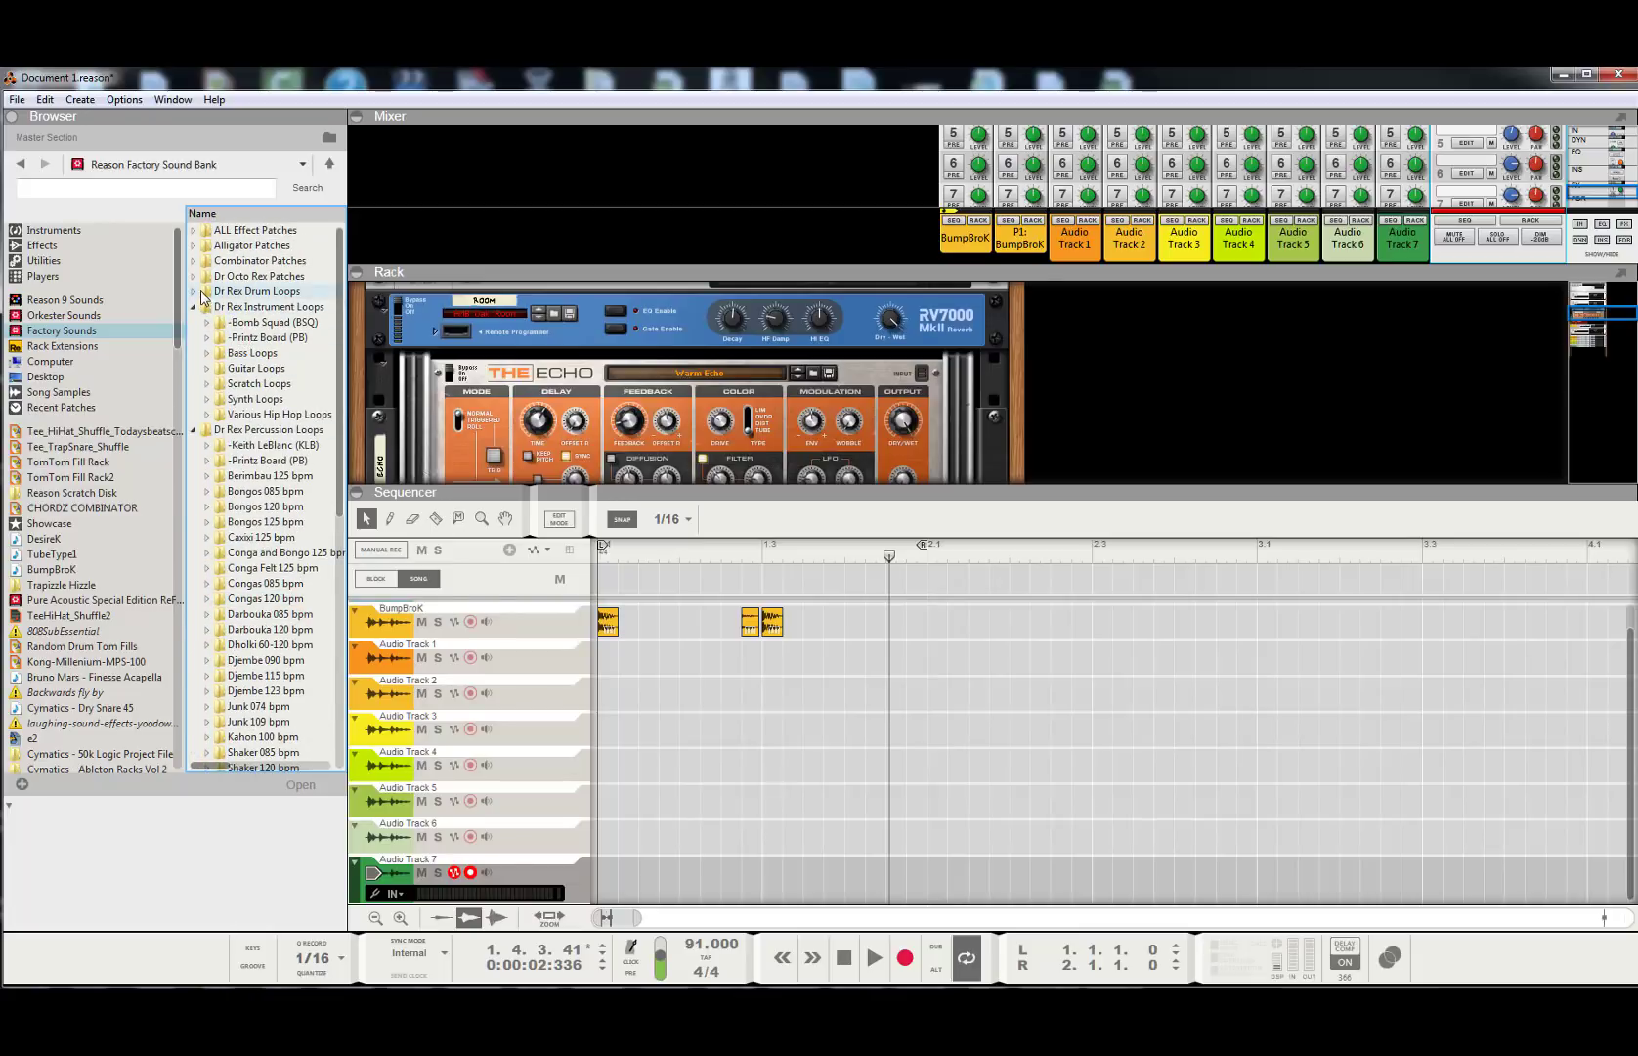
click(195, 278)
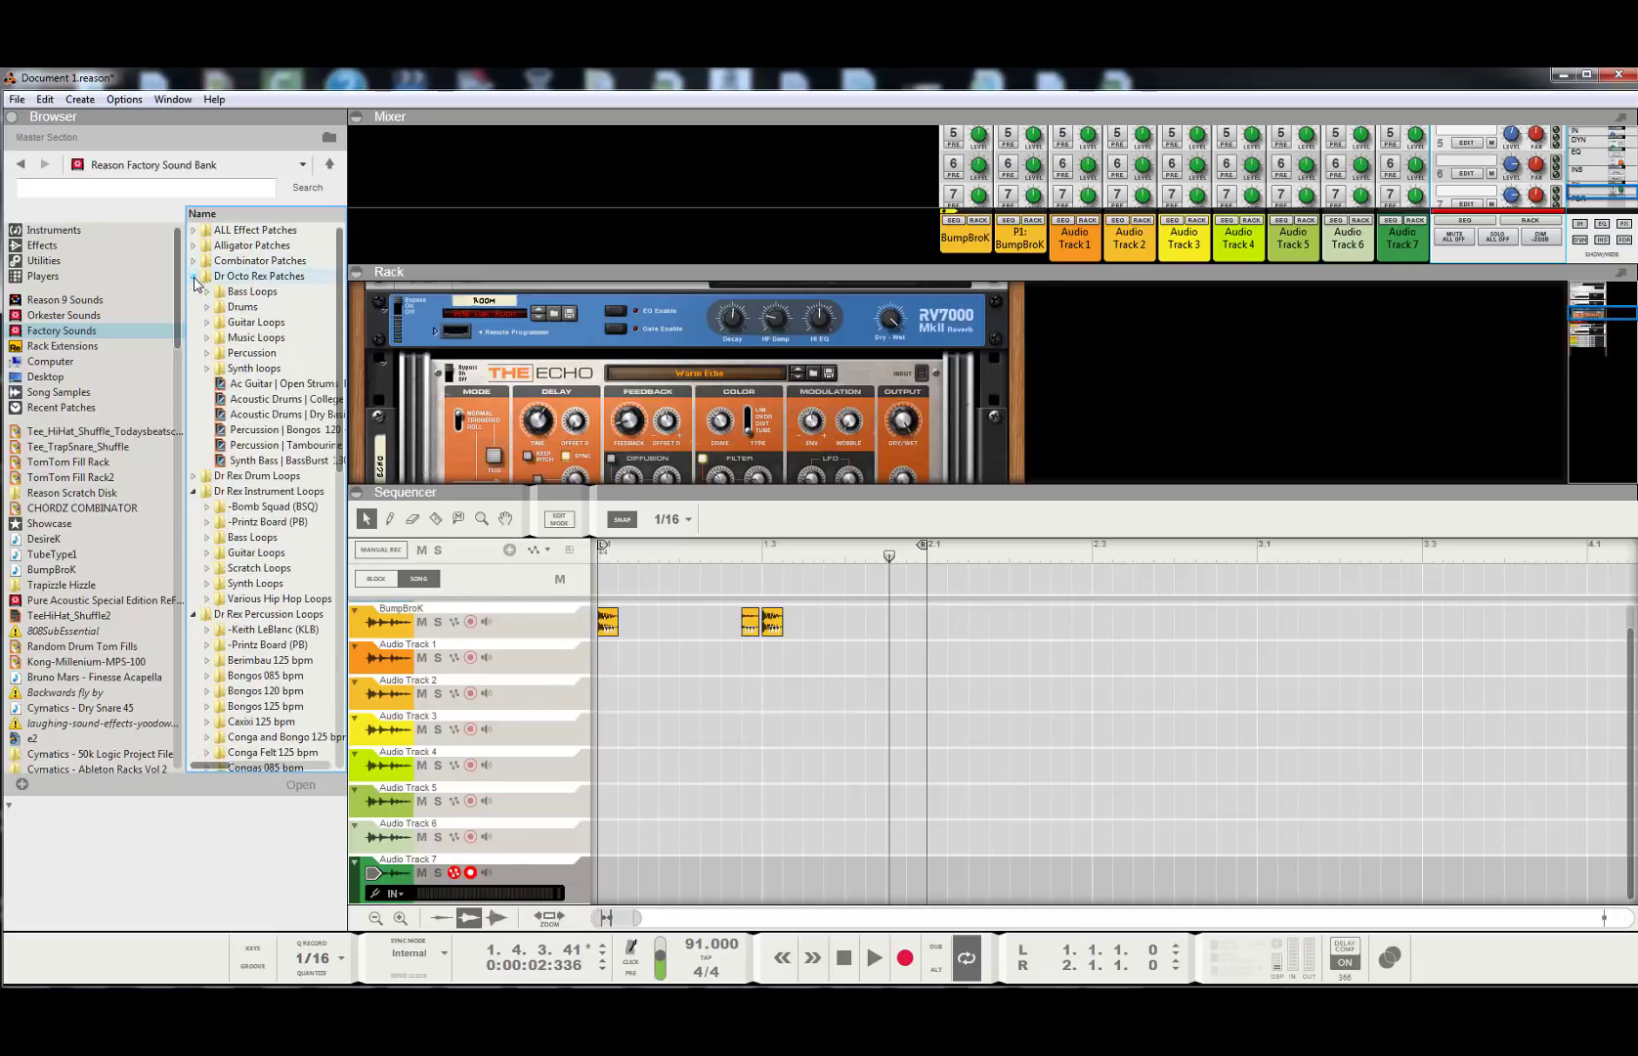
click(207, 337)
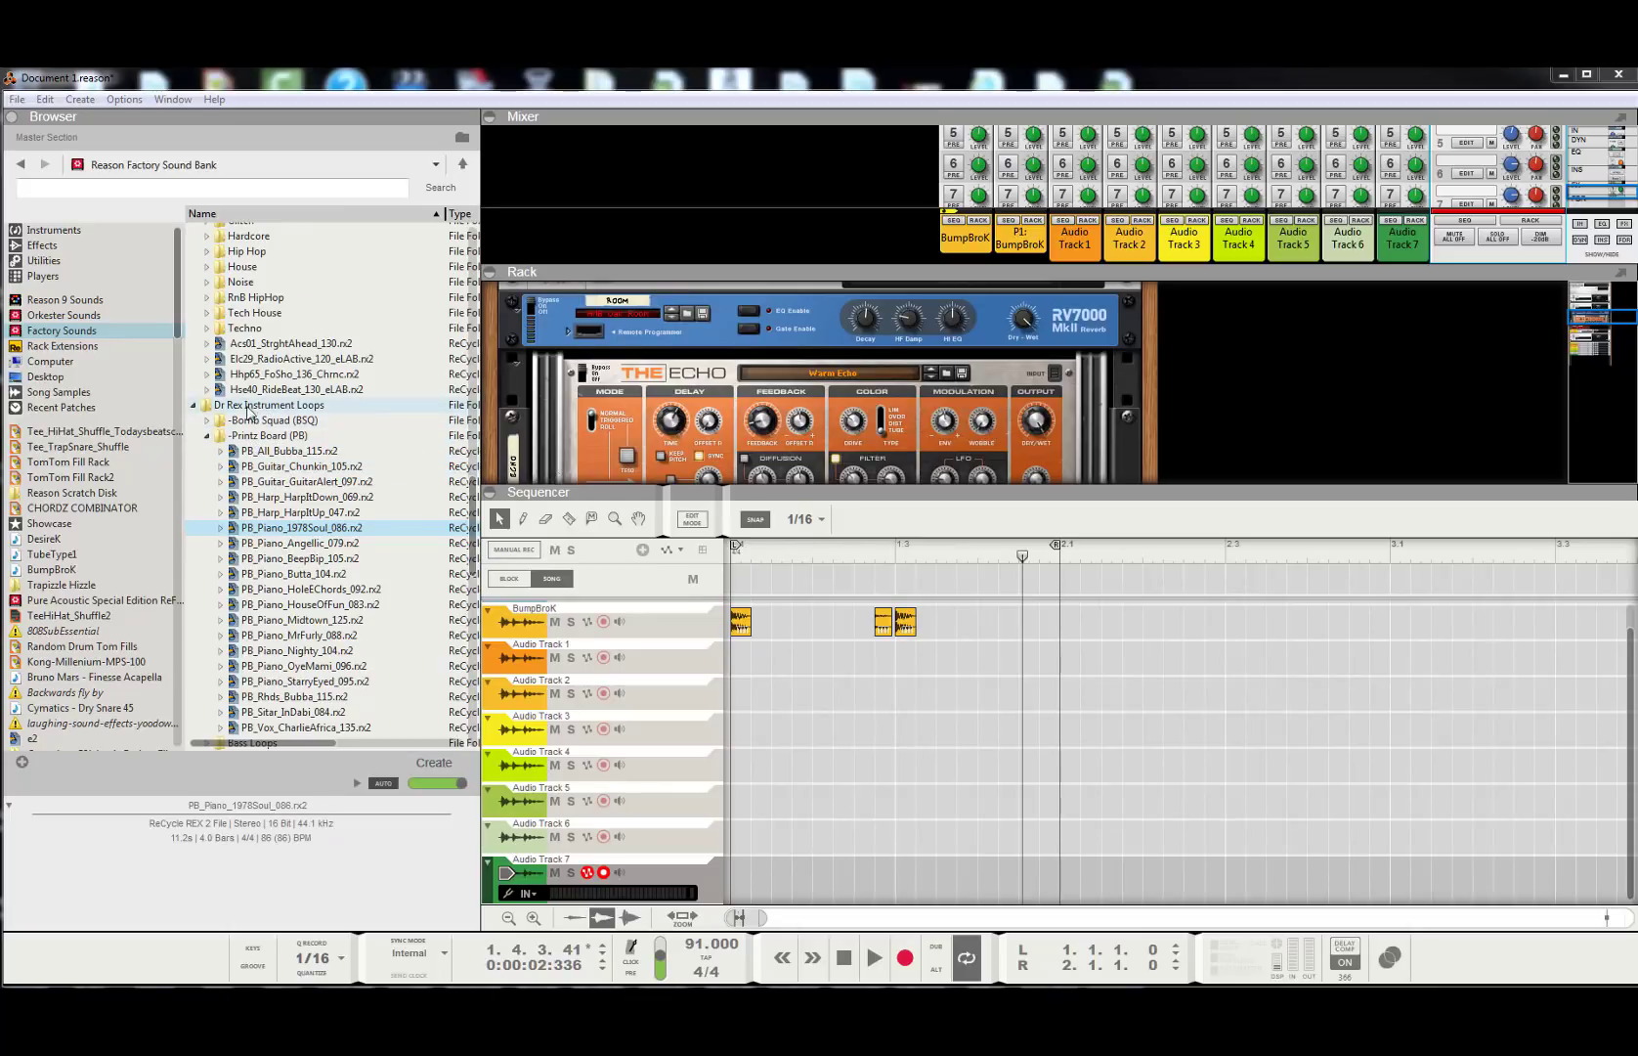
- Preview the PB_Piano_1978Soul_086.rx2 loop from the Printz Board folder and inspect its individual slices
click(297, 544)
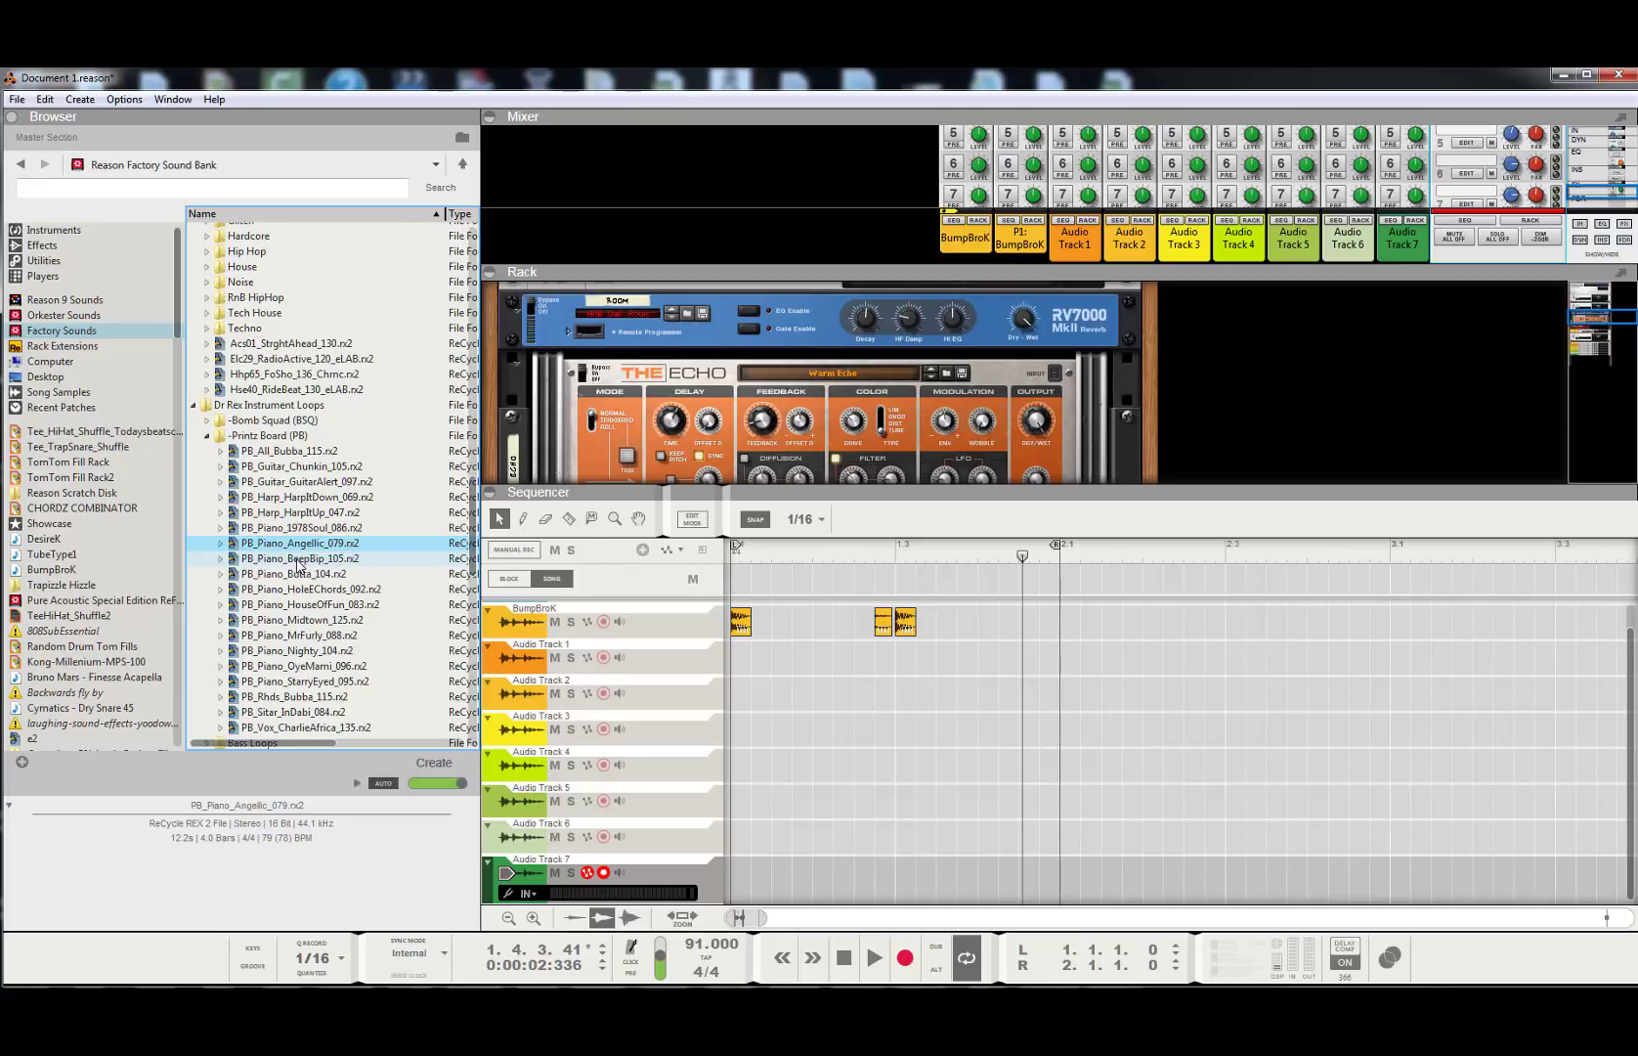
key(Up)
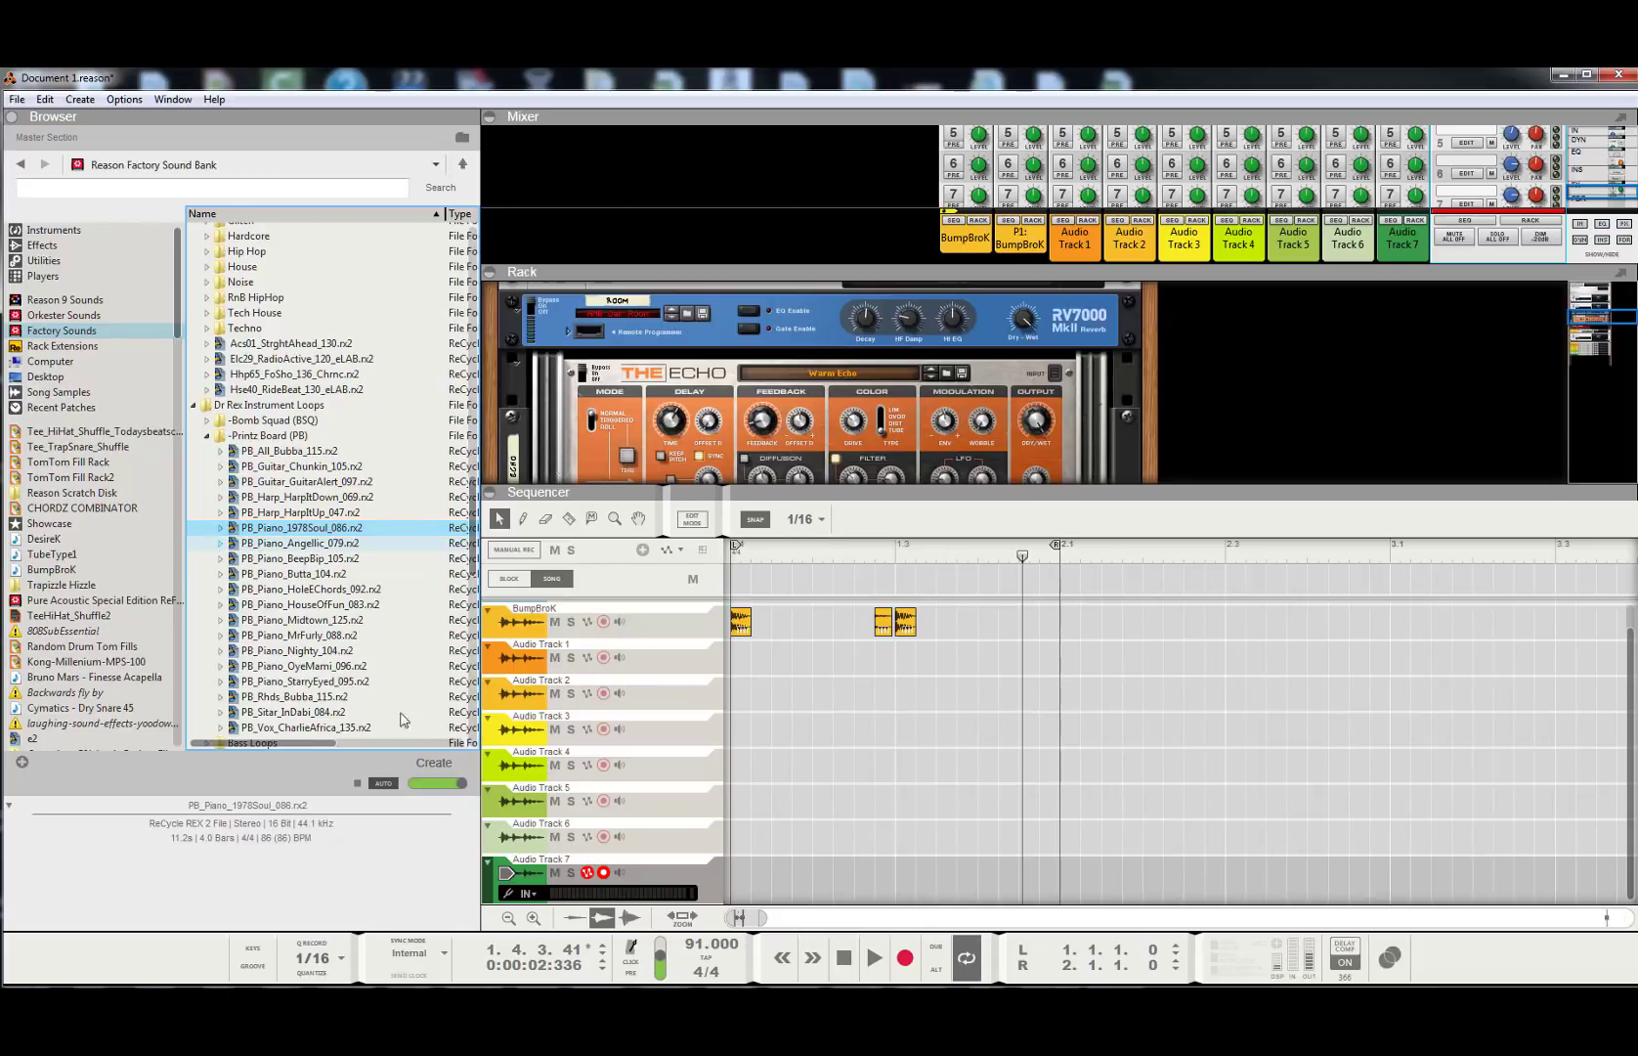
click(379, 783)
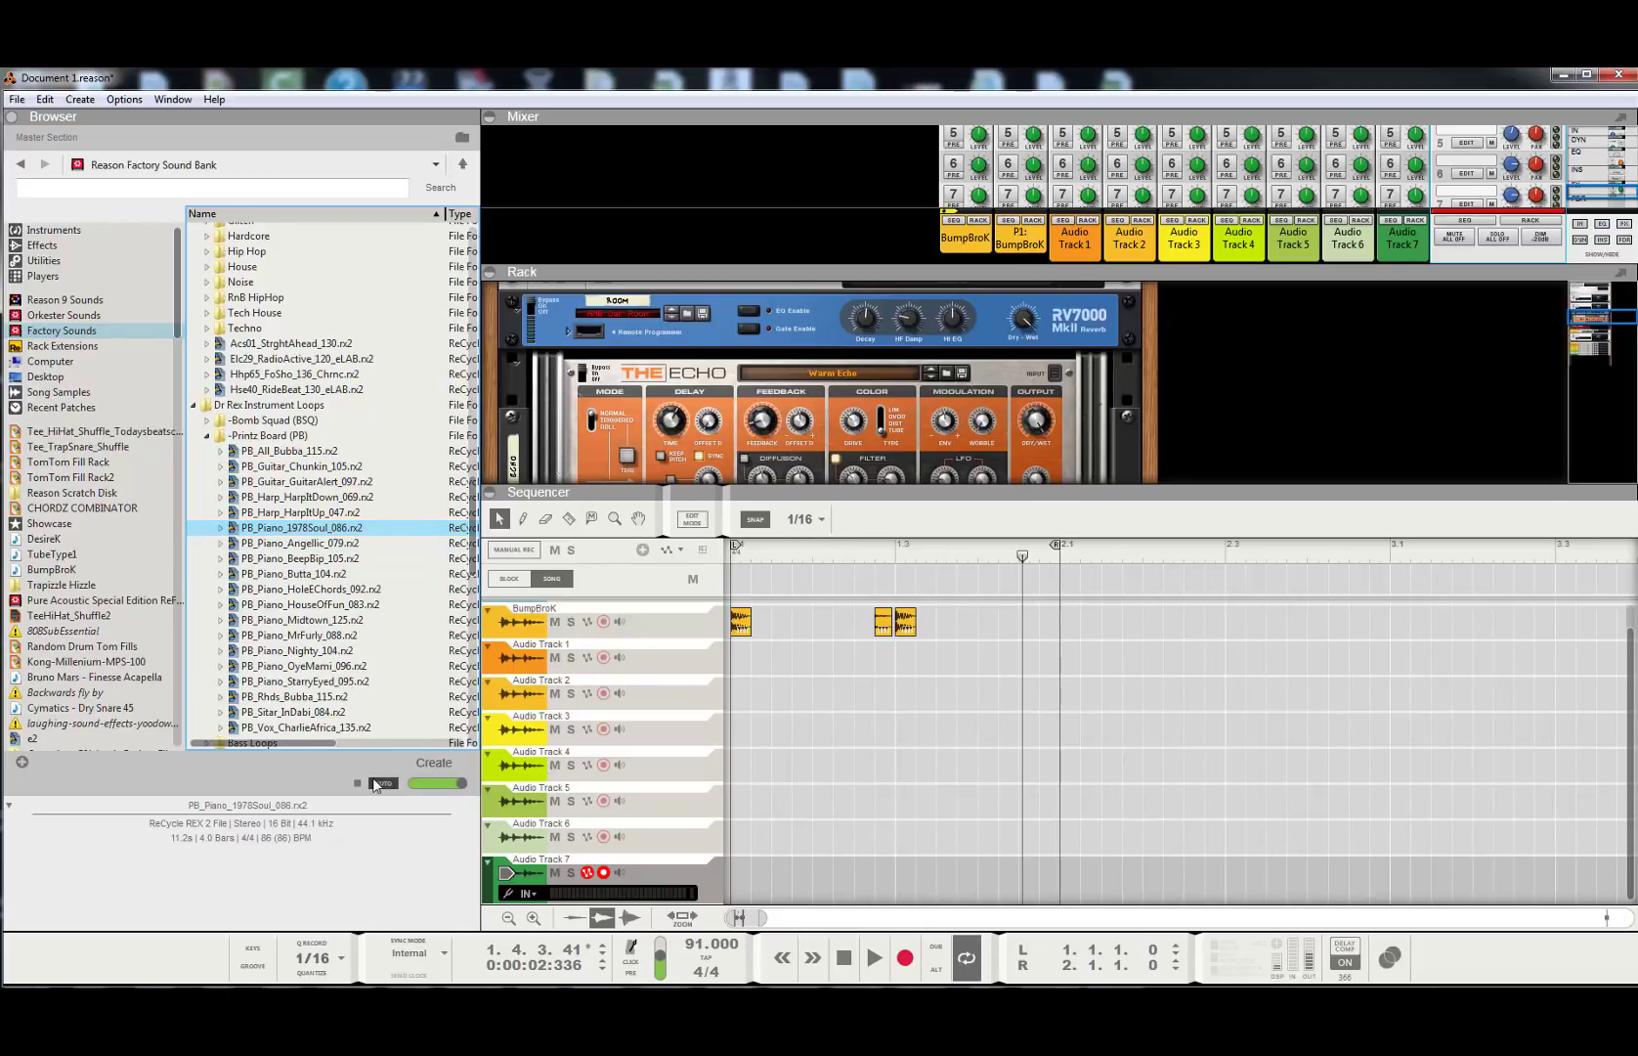
click(221, 528)
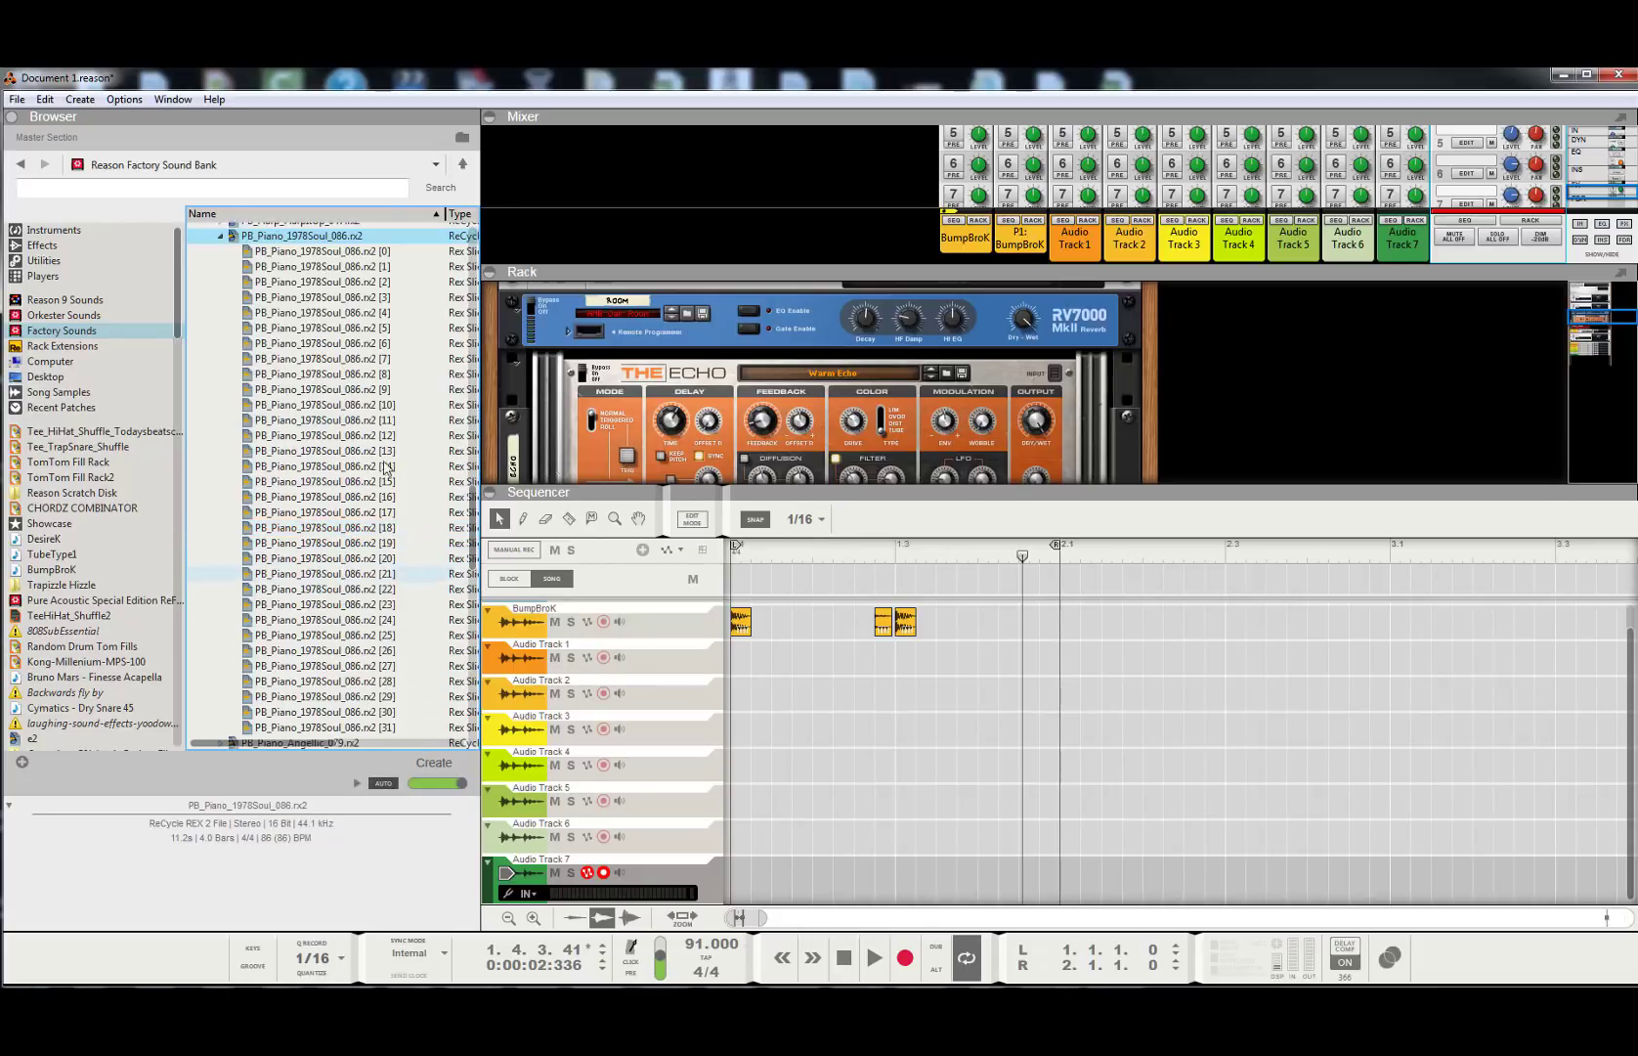
click(225, 238)
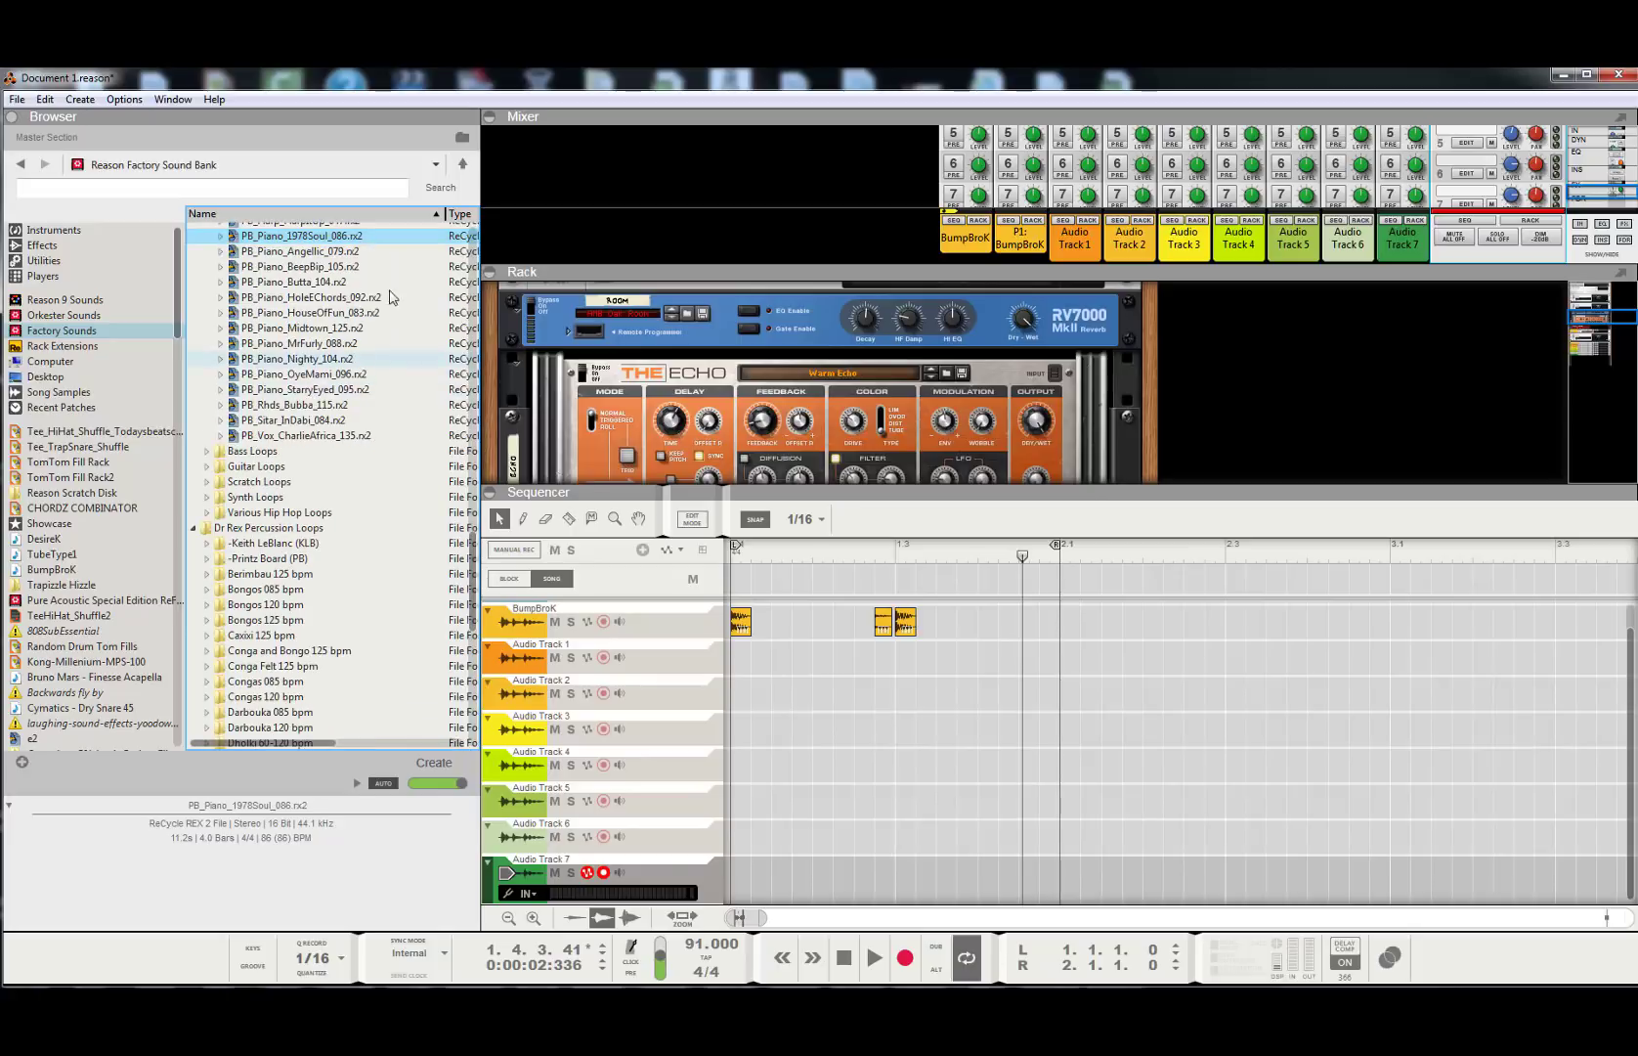
scroll(369, 515, up, 4)
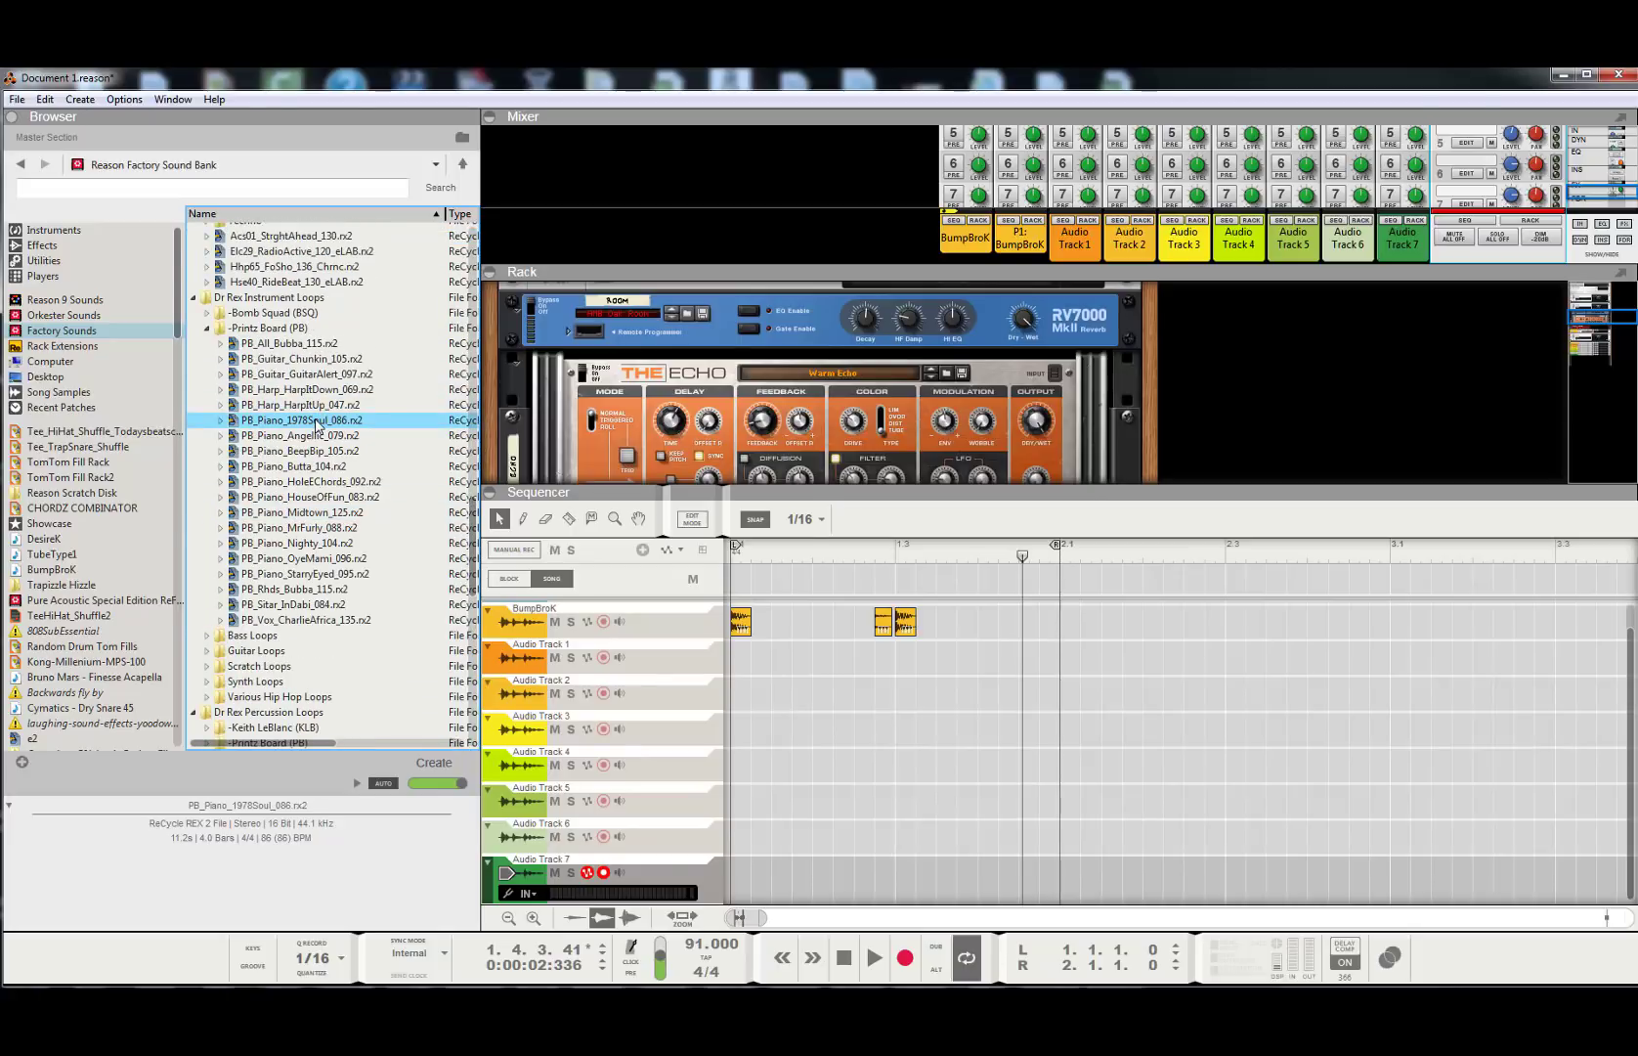
- Add the PB_Piano_1978Soul_086.rx2 loop to a new audio track at bar 1 and set the loop end to bar 5
drag(316, 426, 869, 888)
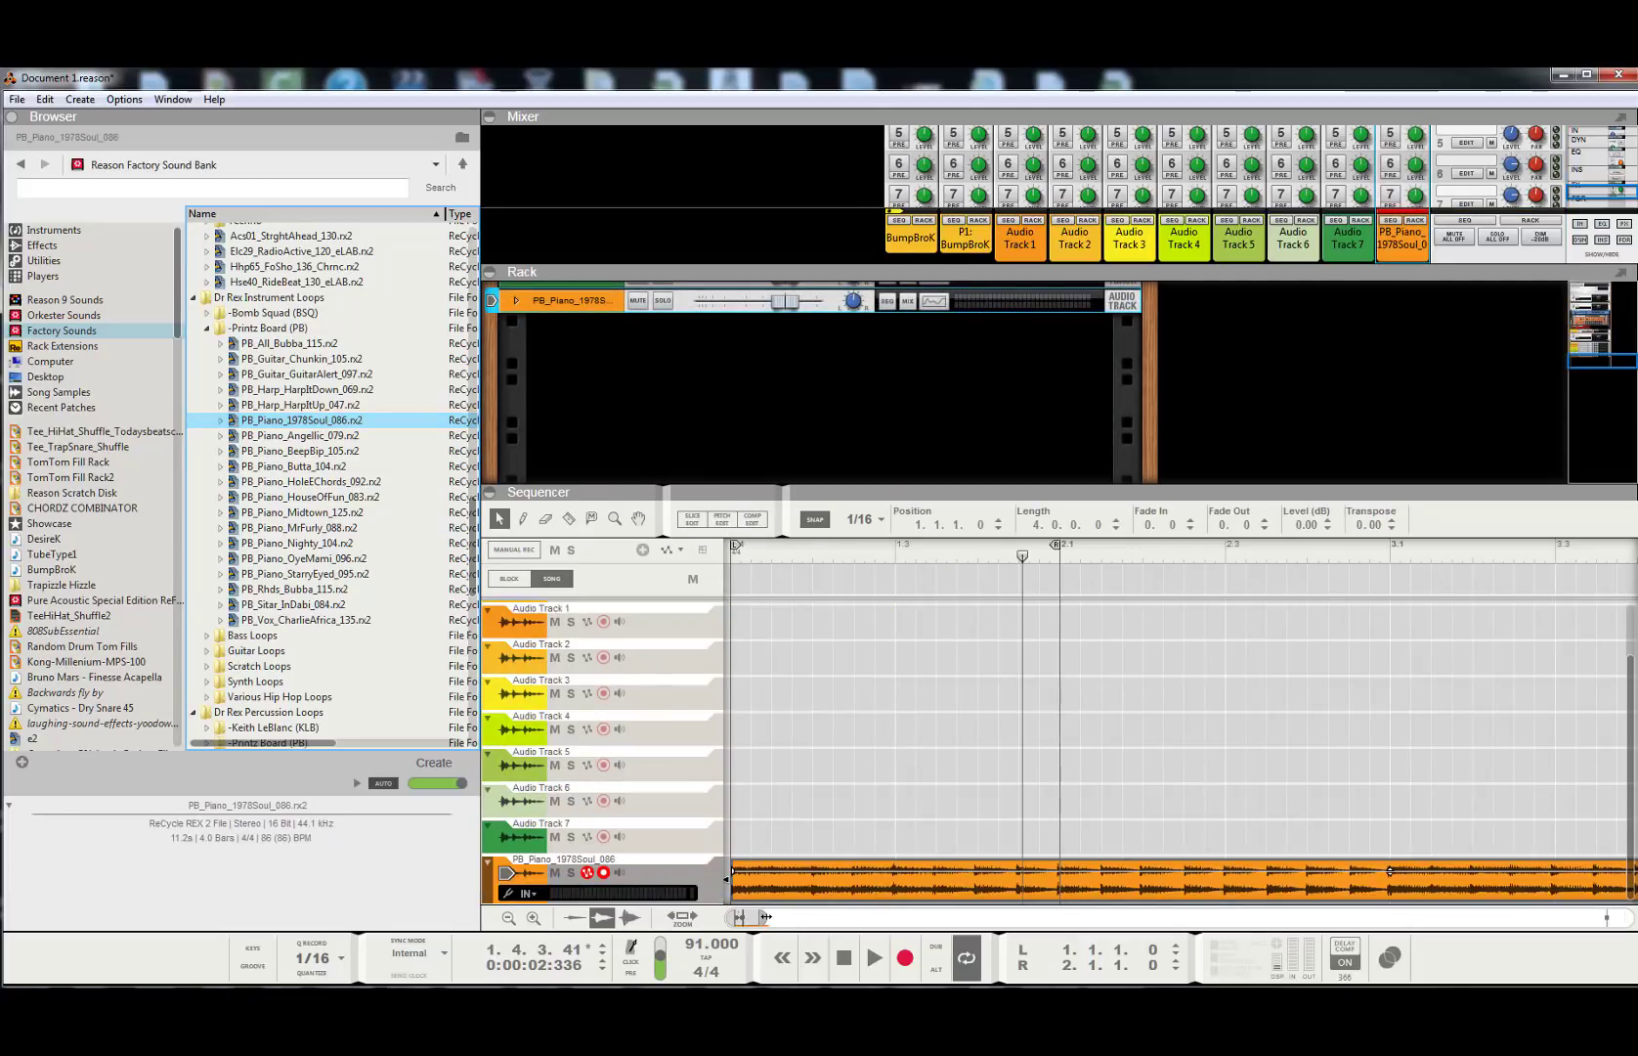
drag(766, 916, 826, 916)
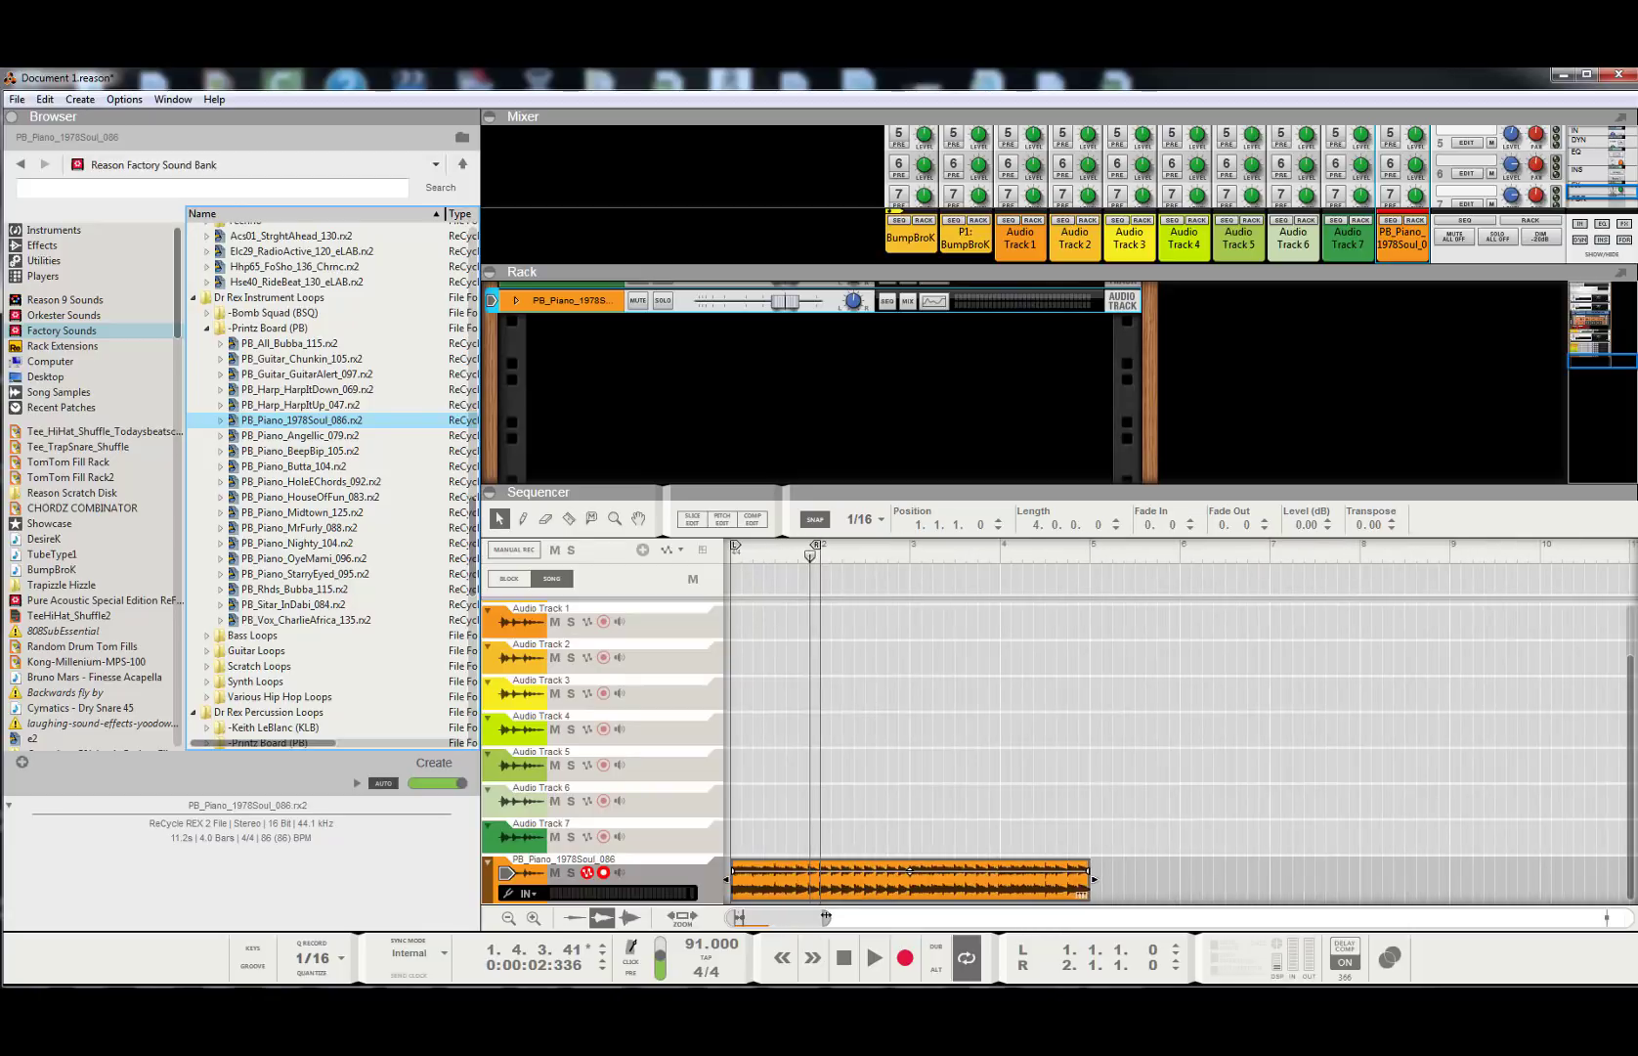
drag(816, 550, 1087, 608)
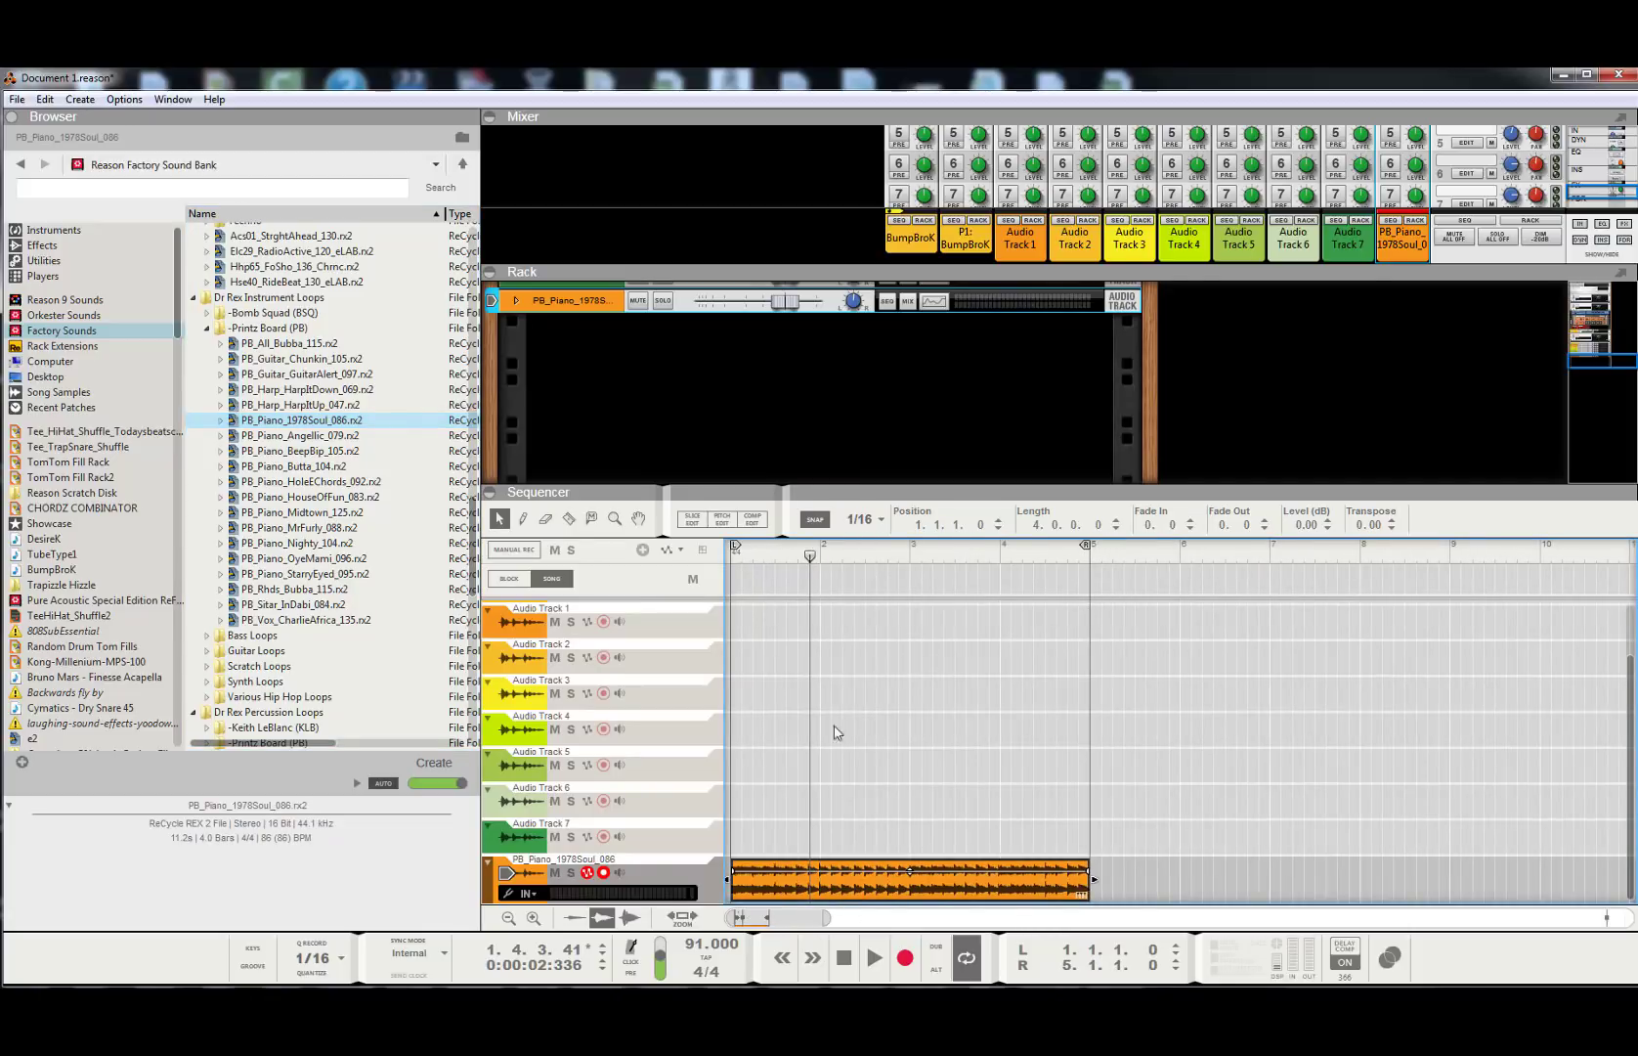
- Disarm recording on the PB_Piano_1978Soul_086 track, play the song briefly from the start, and stop it
click(782, 957)
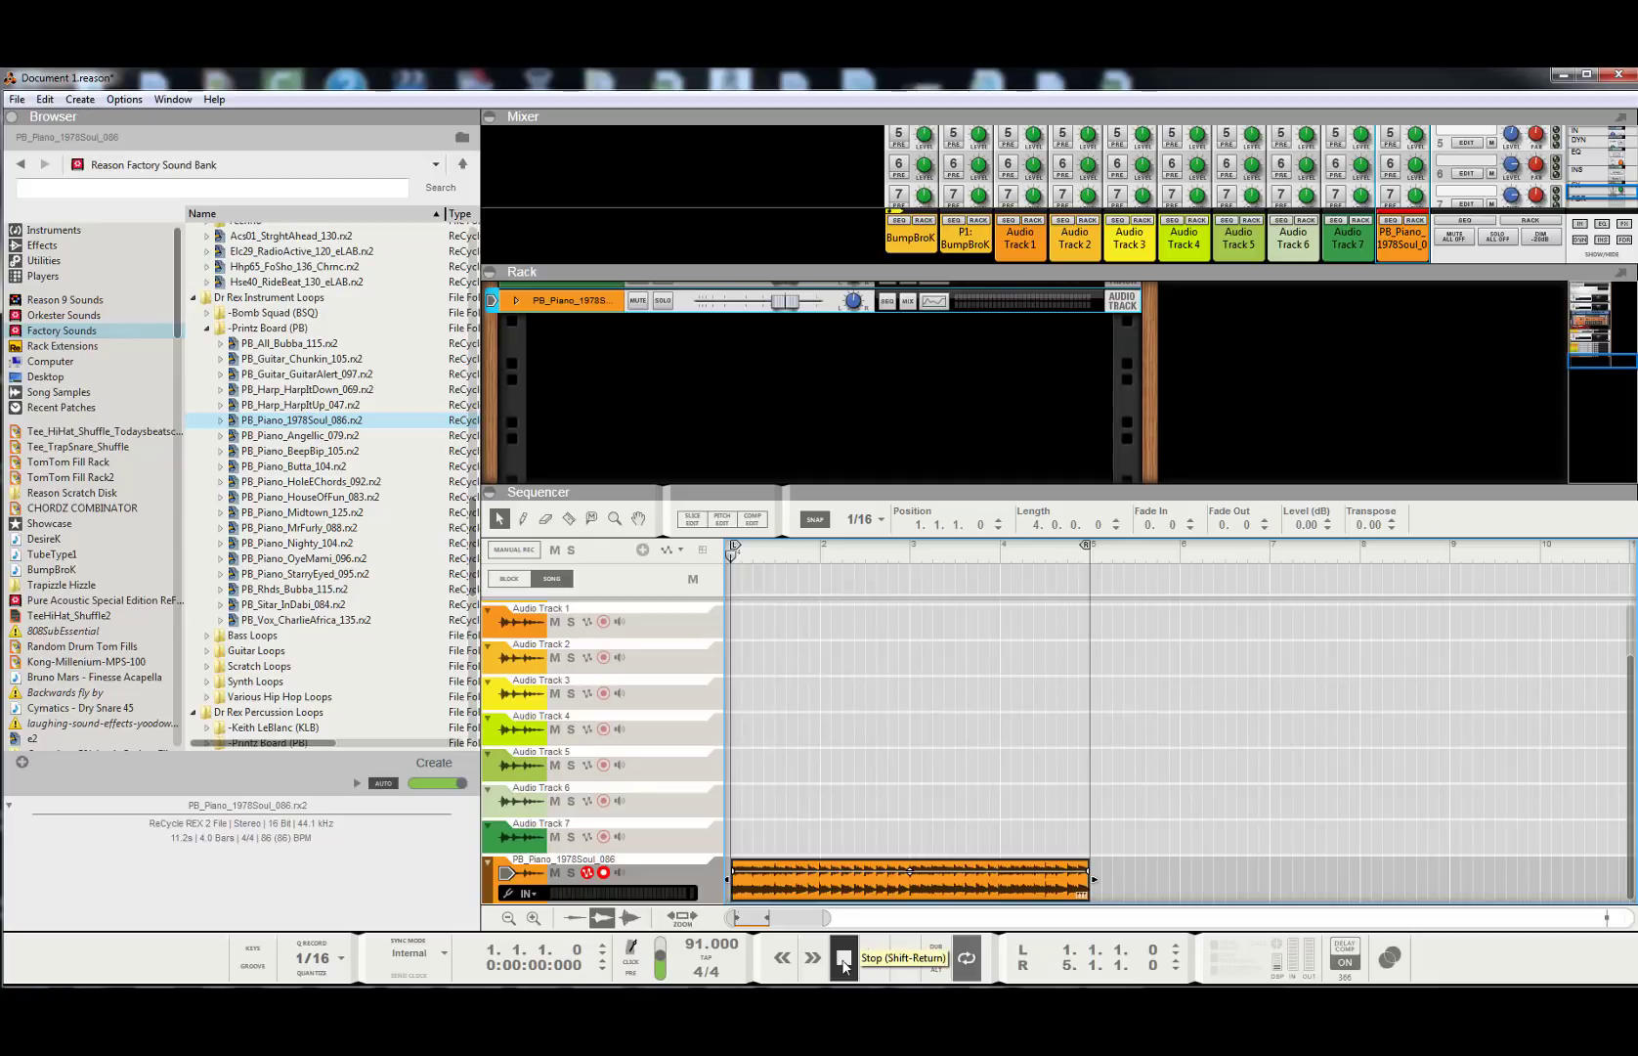
click(603, 873)
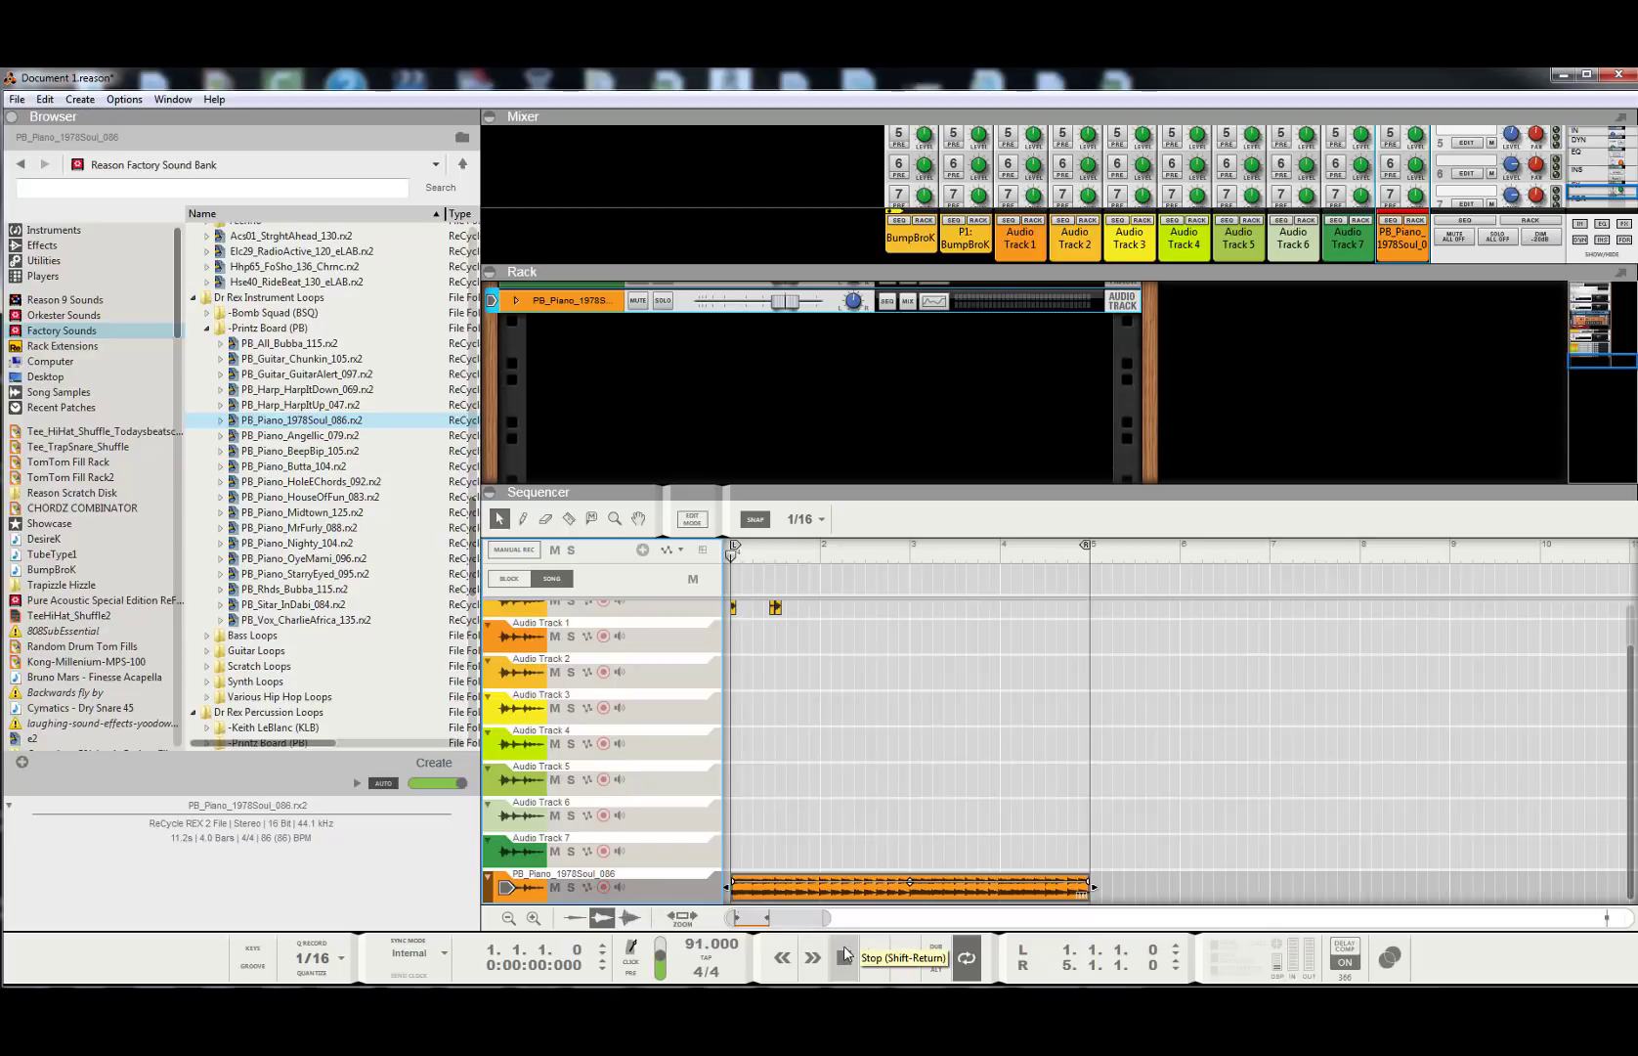
click(874, 960)
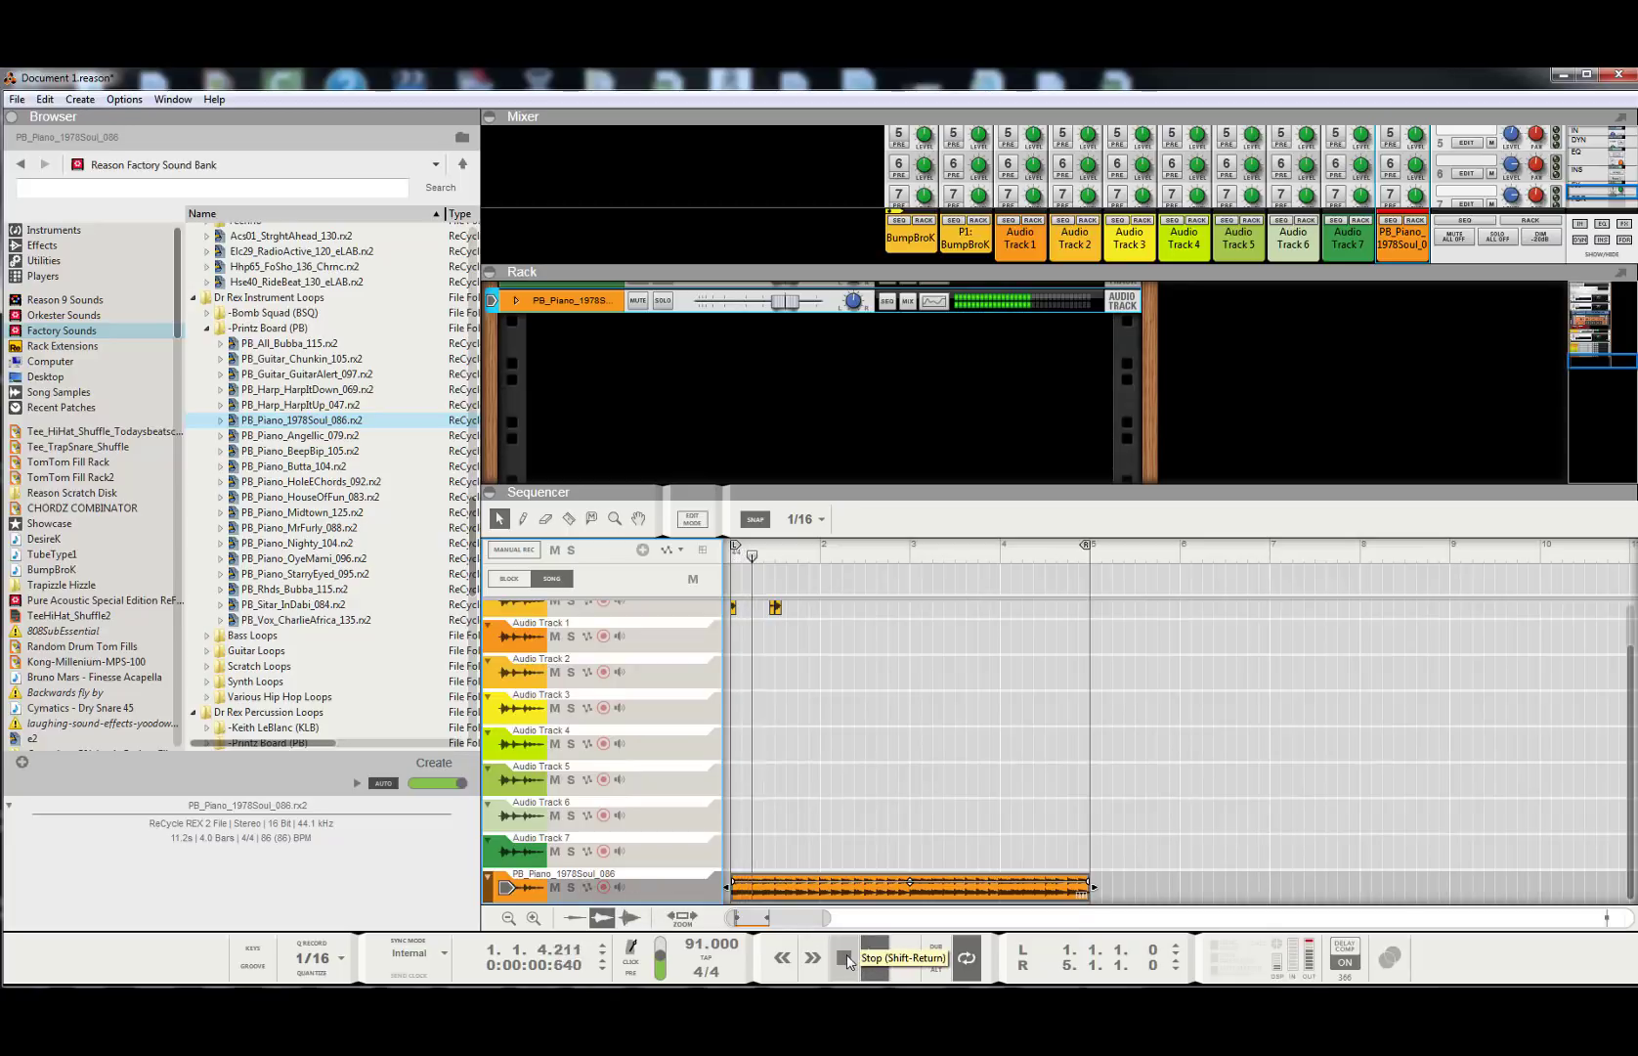
click(277, 423)
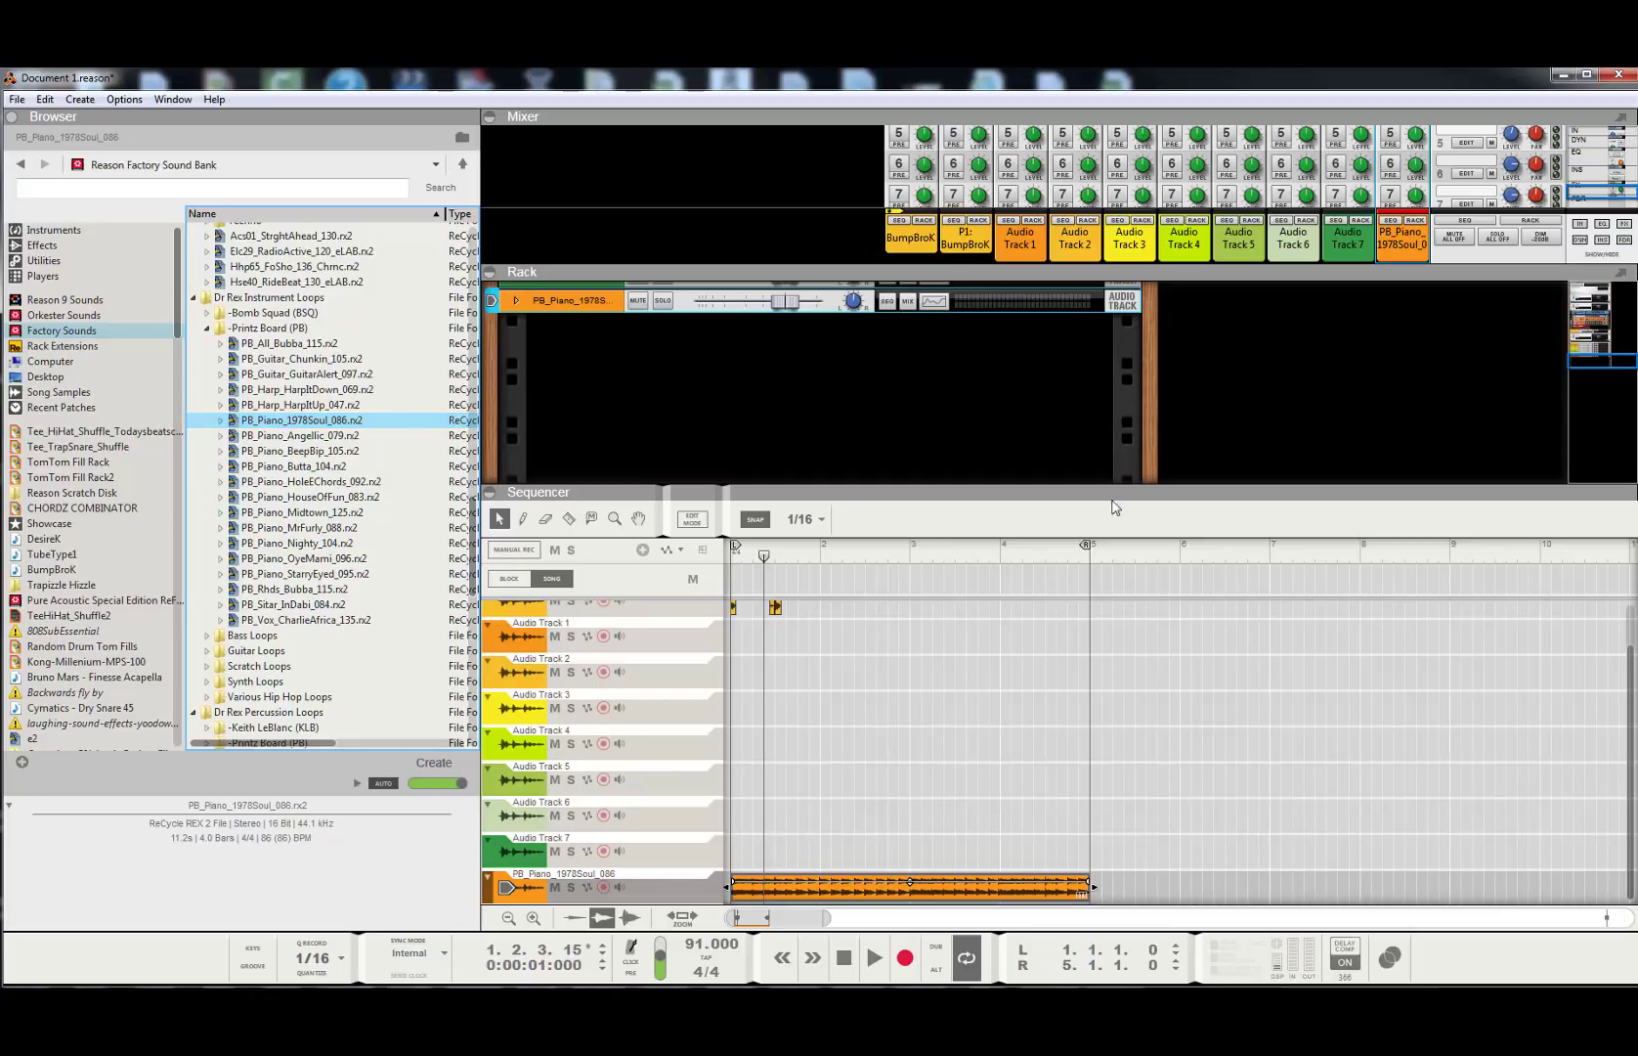
- Enlarge the sequencer and move all the kick and piano clips from the song arrangement into Block 1 by cutting and pasting
drag(1110, 464, 1090, 181)
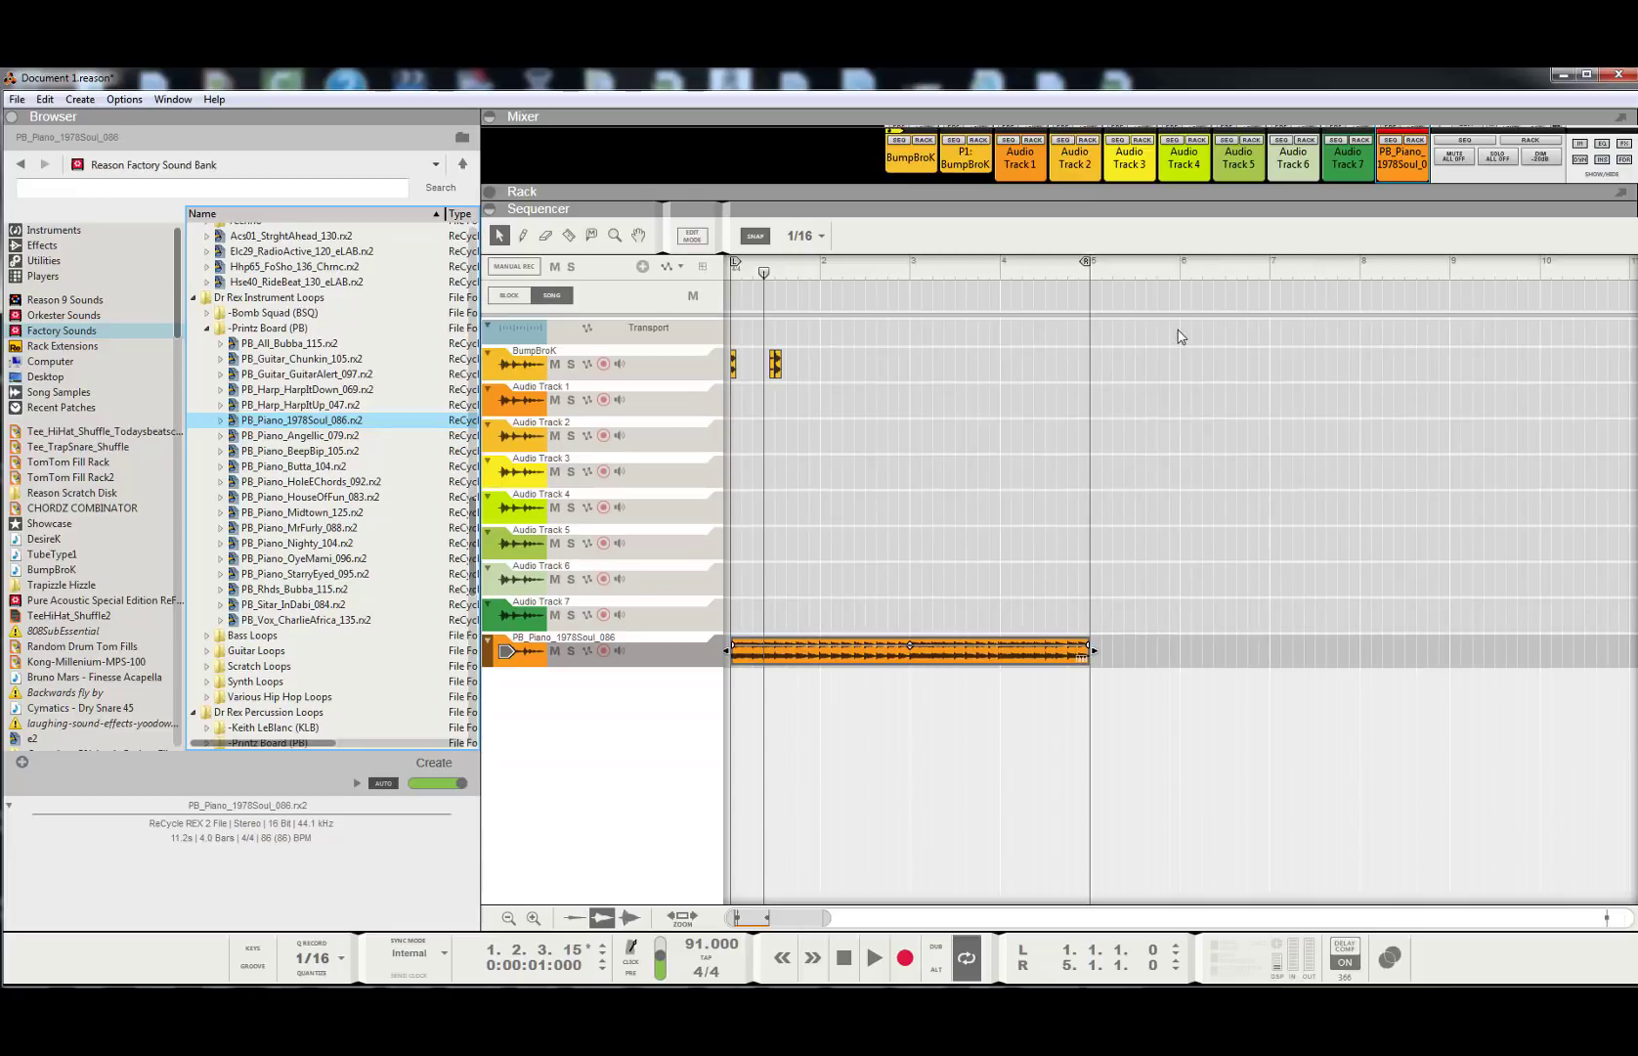
drag(1179, 337, 574, 891)
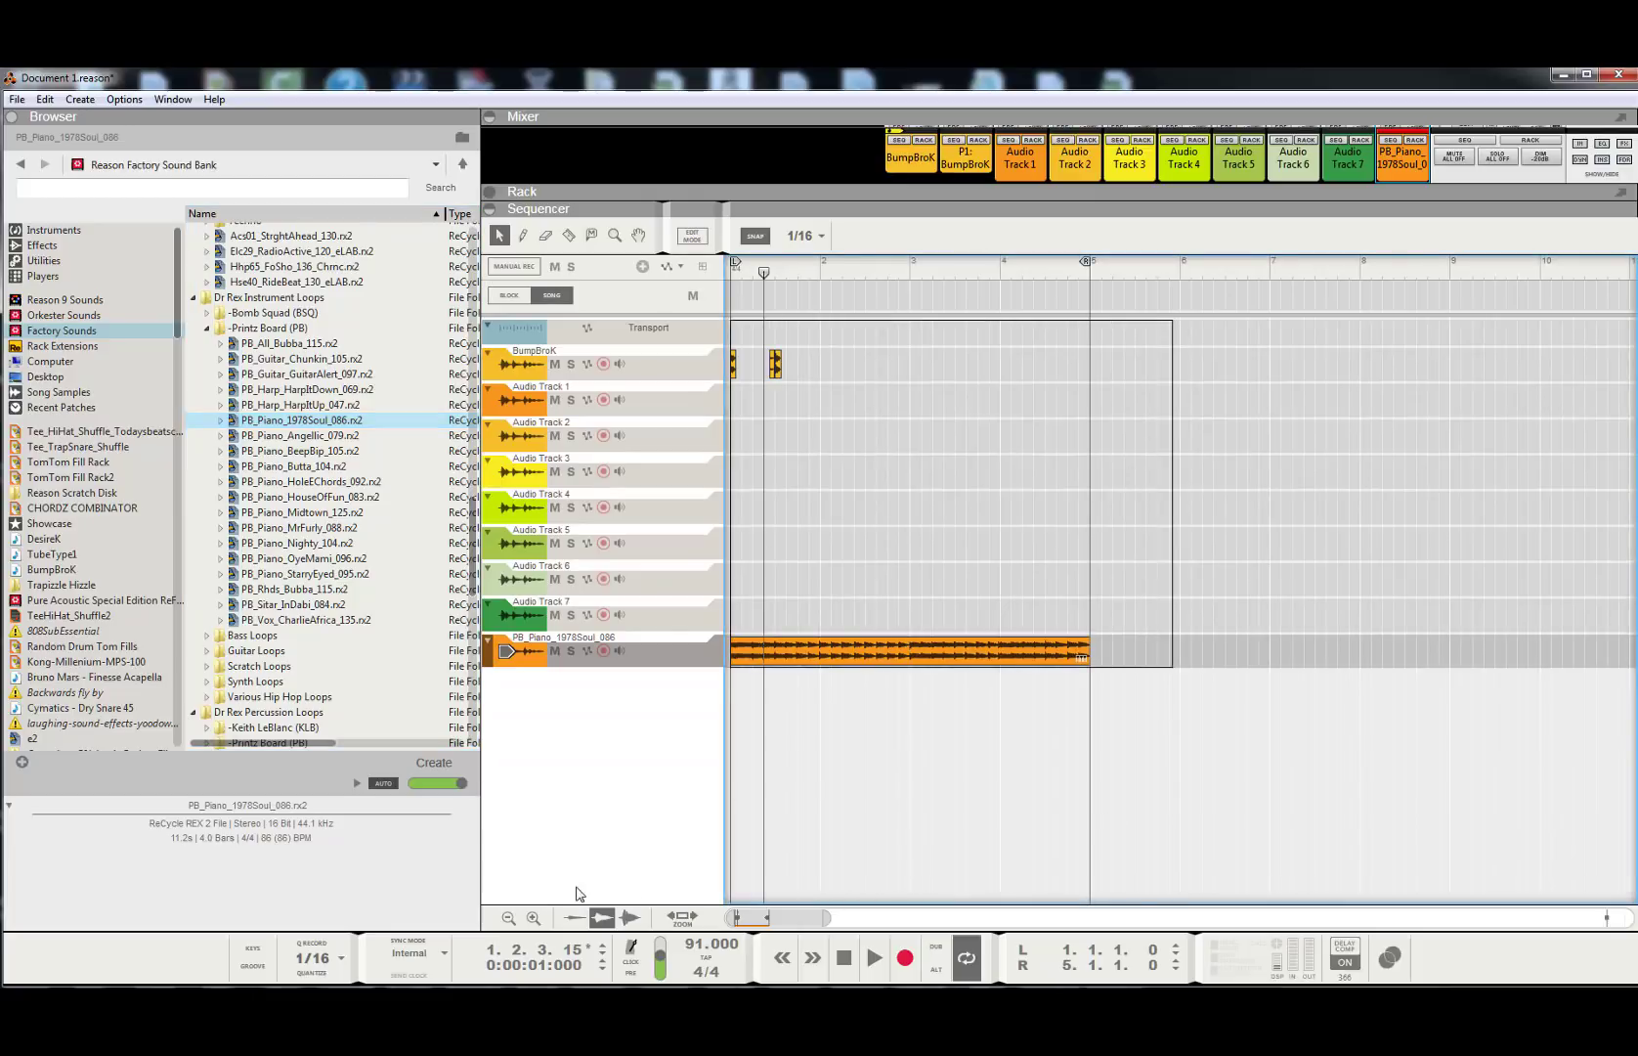
right_click(829, 655)
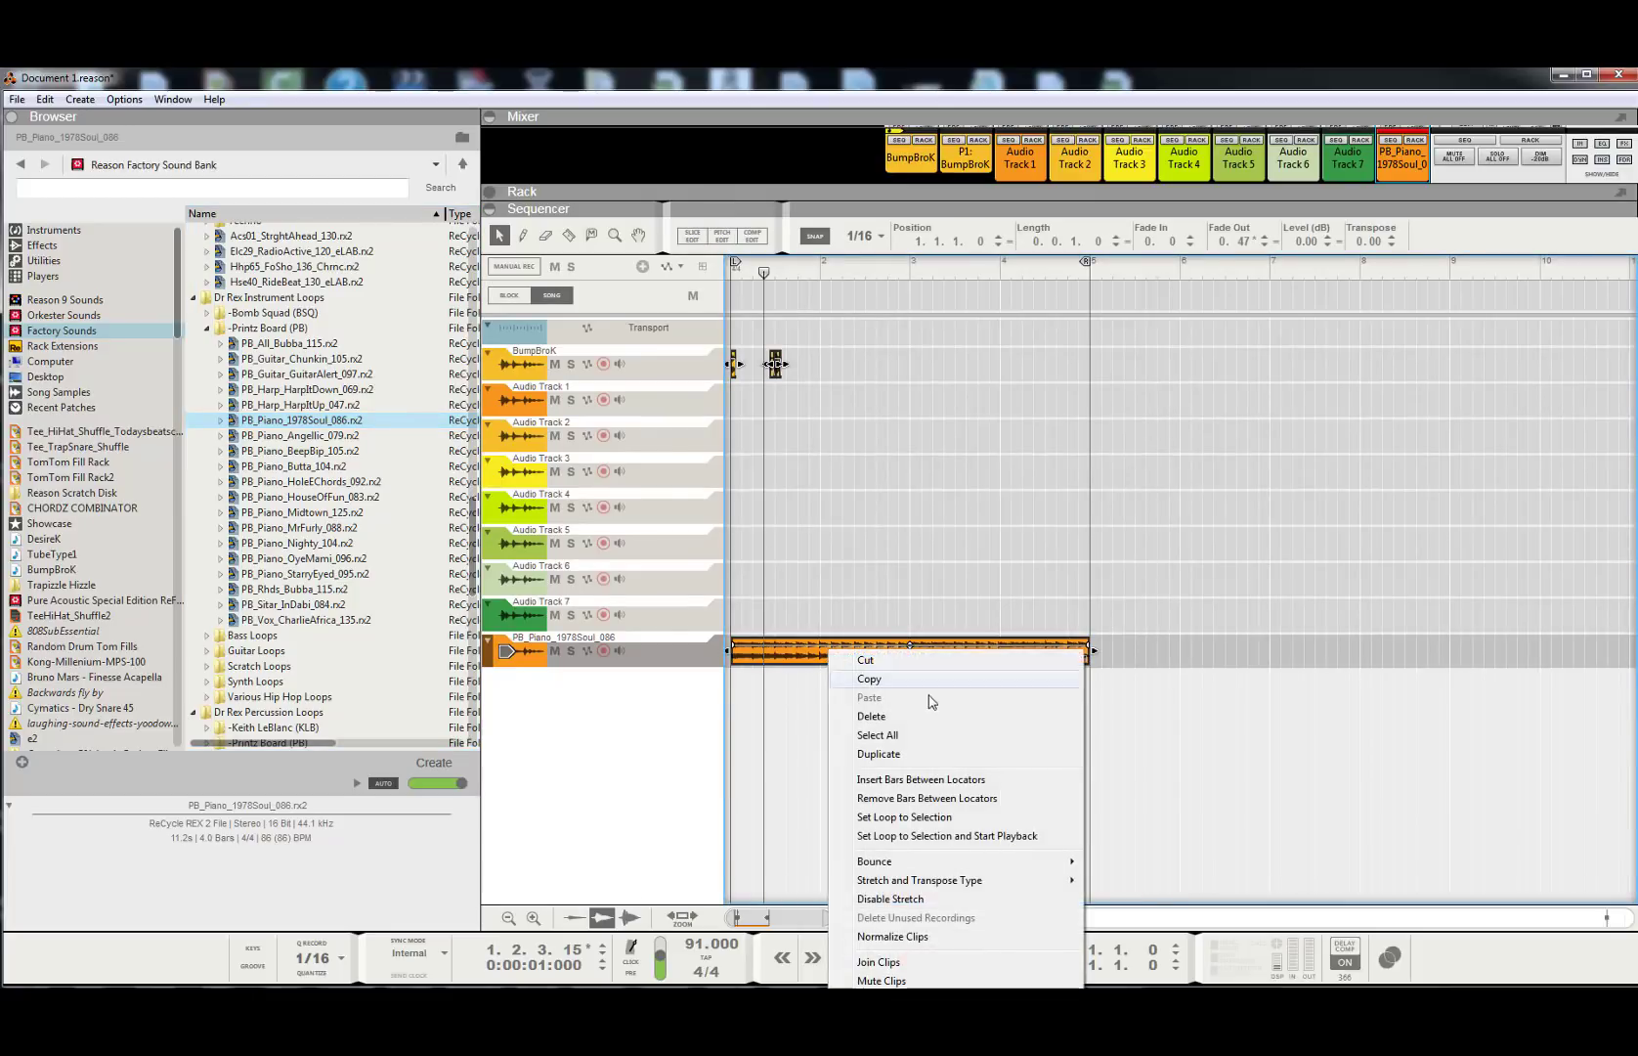
click(870, 661)
click(510, 297)
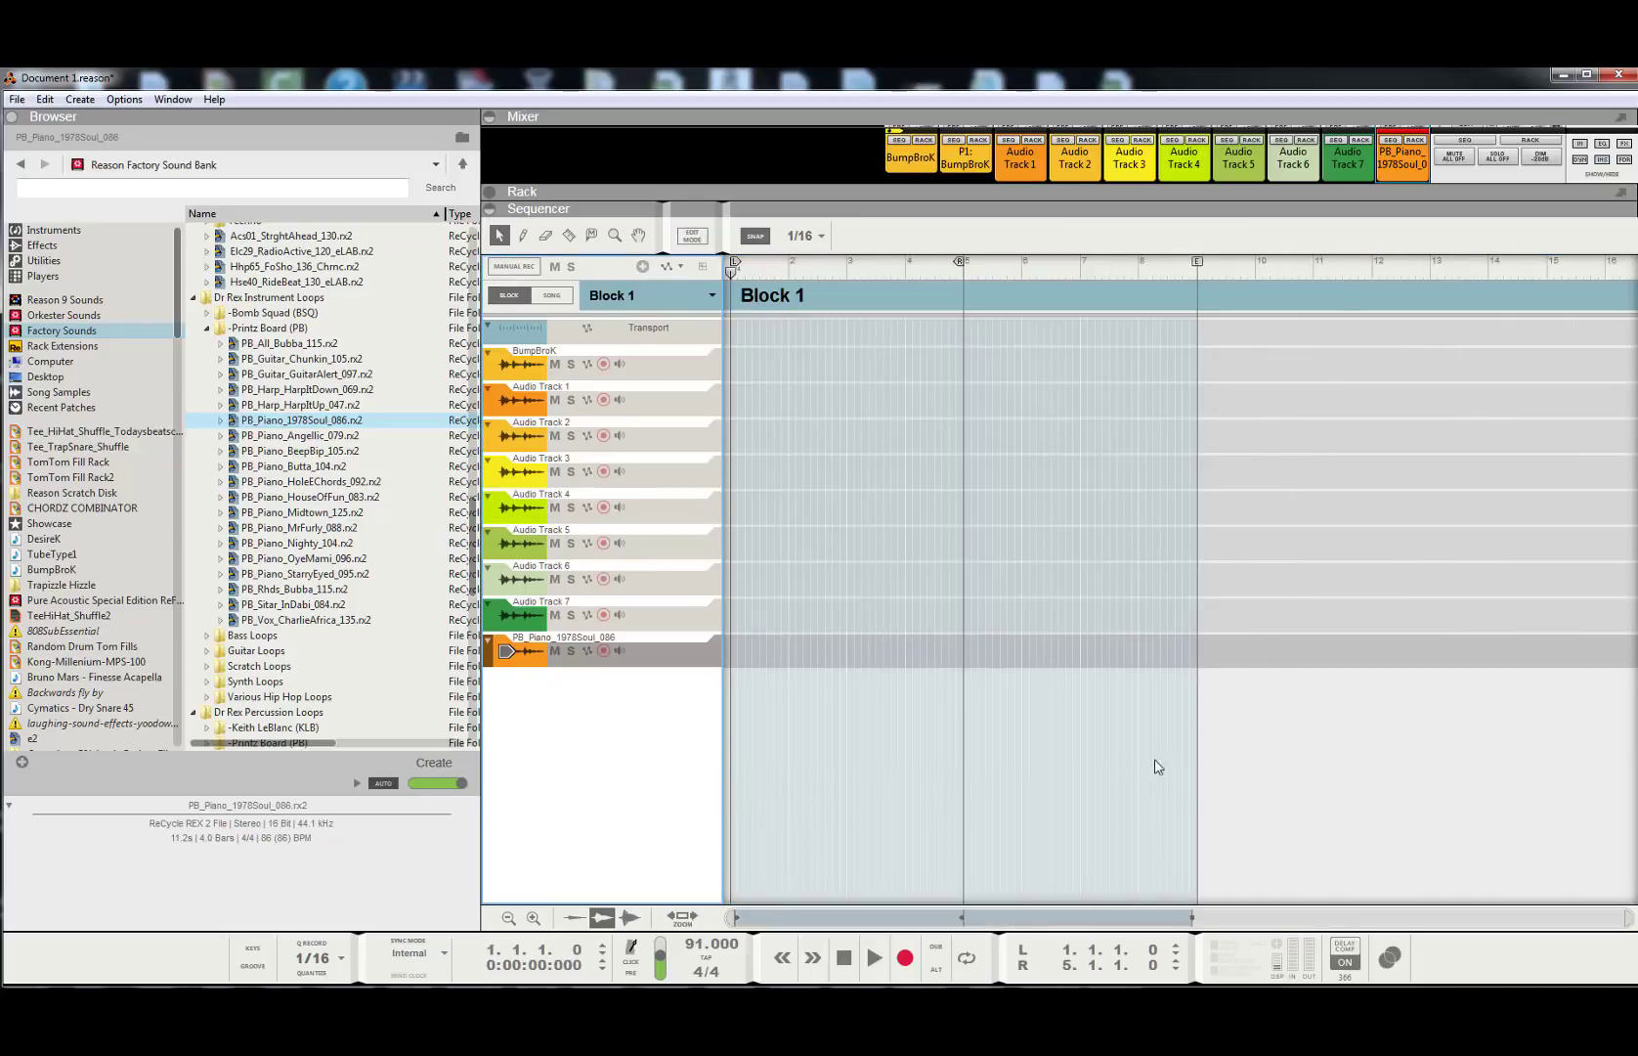
key(ctrl+v)
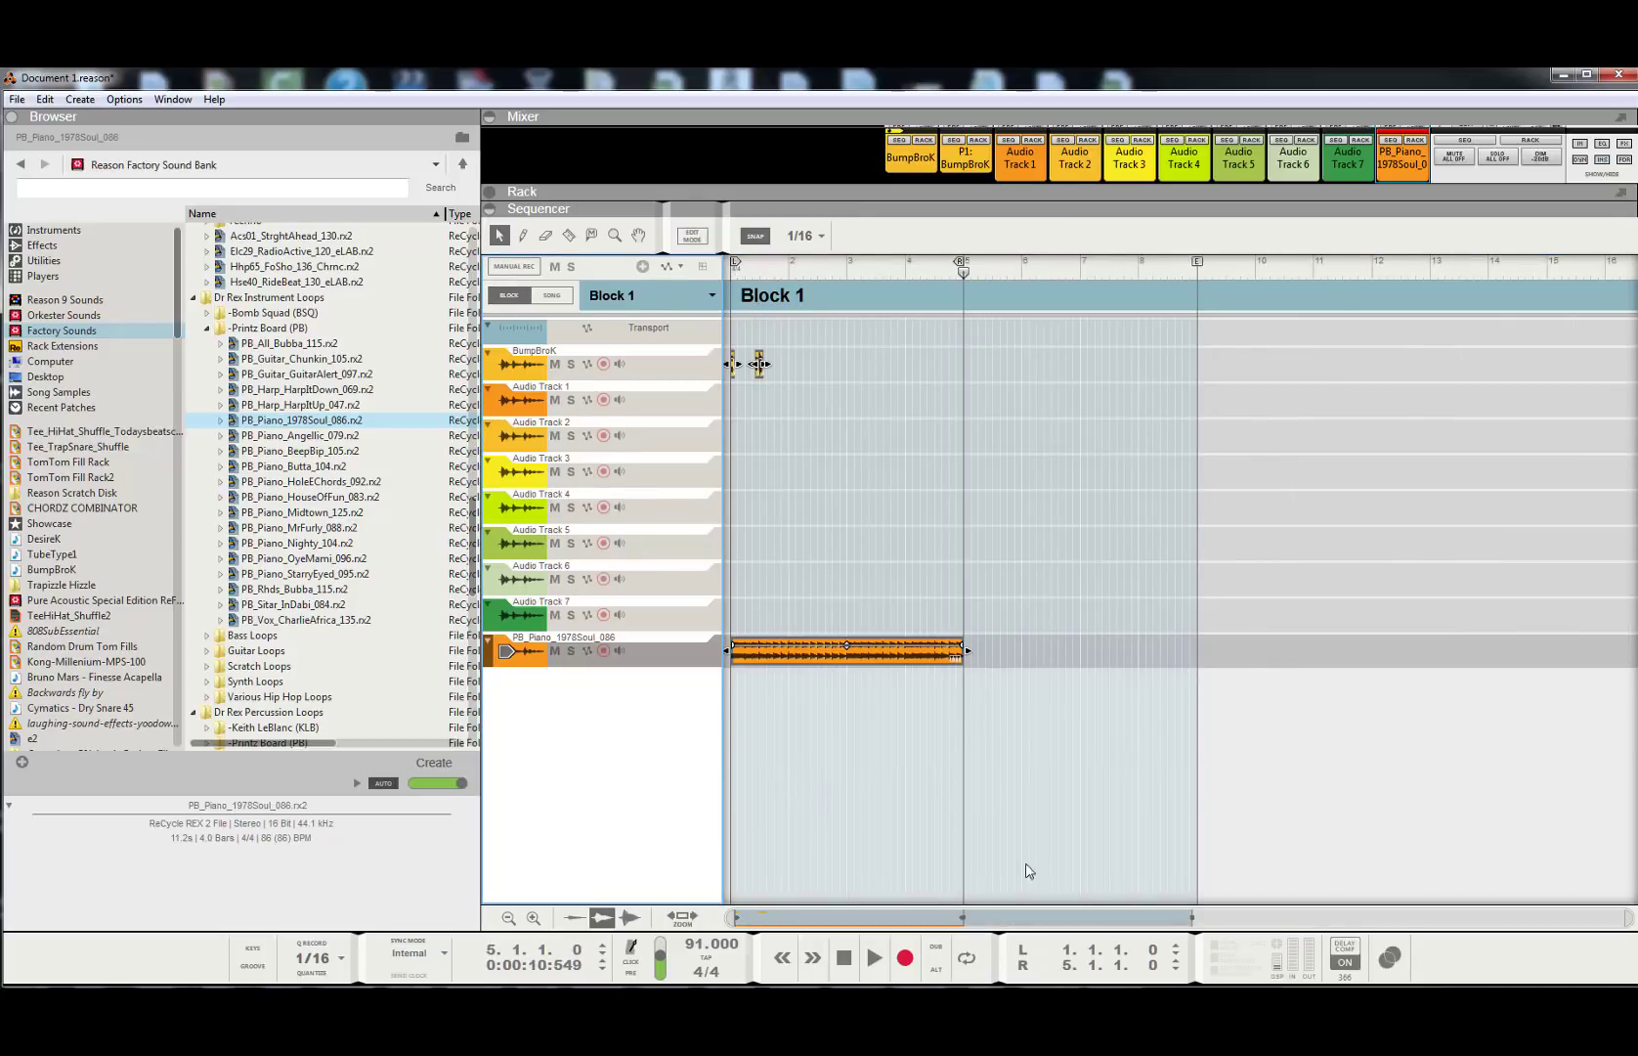
- Set the snap value to Bar and move the loop end to bar 2 in Block 1
click(806, 404)
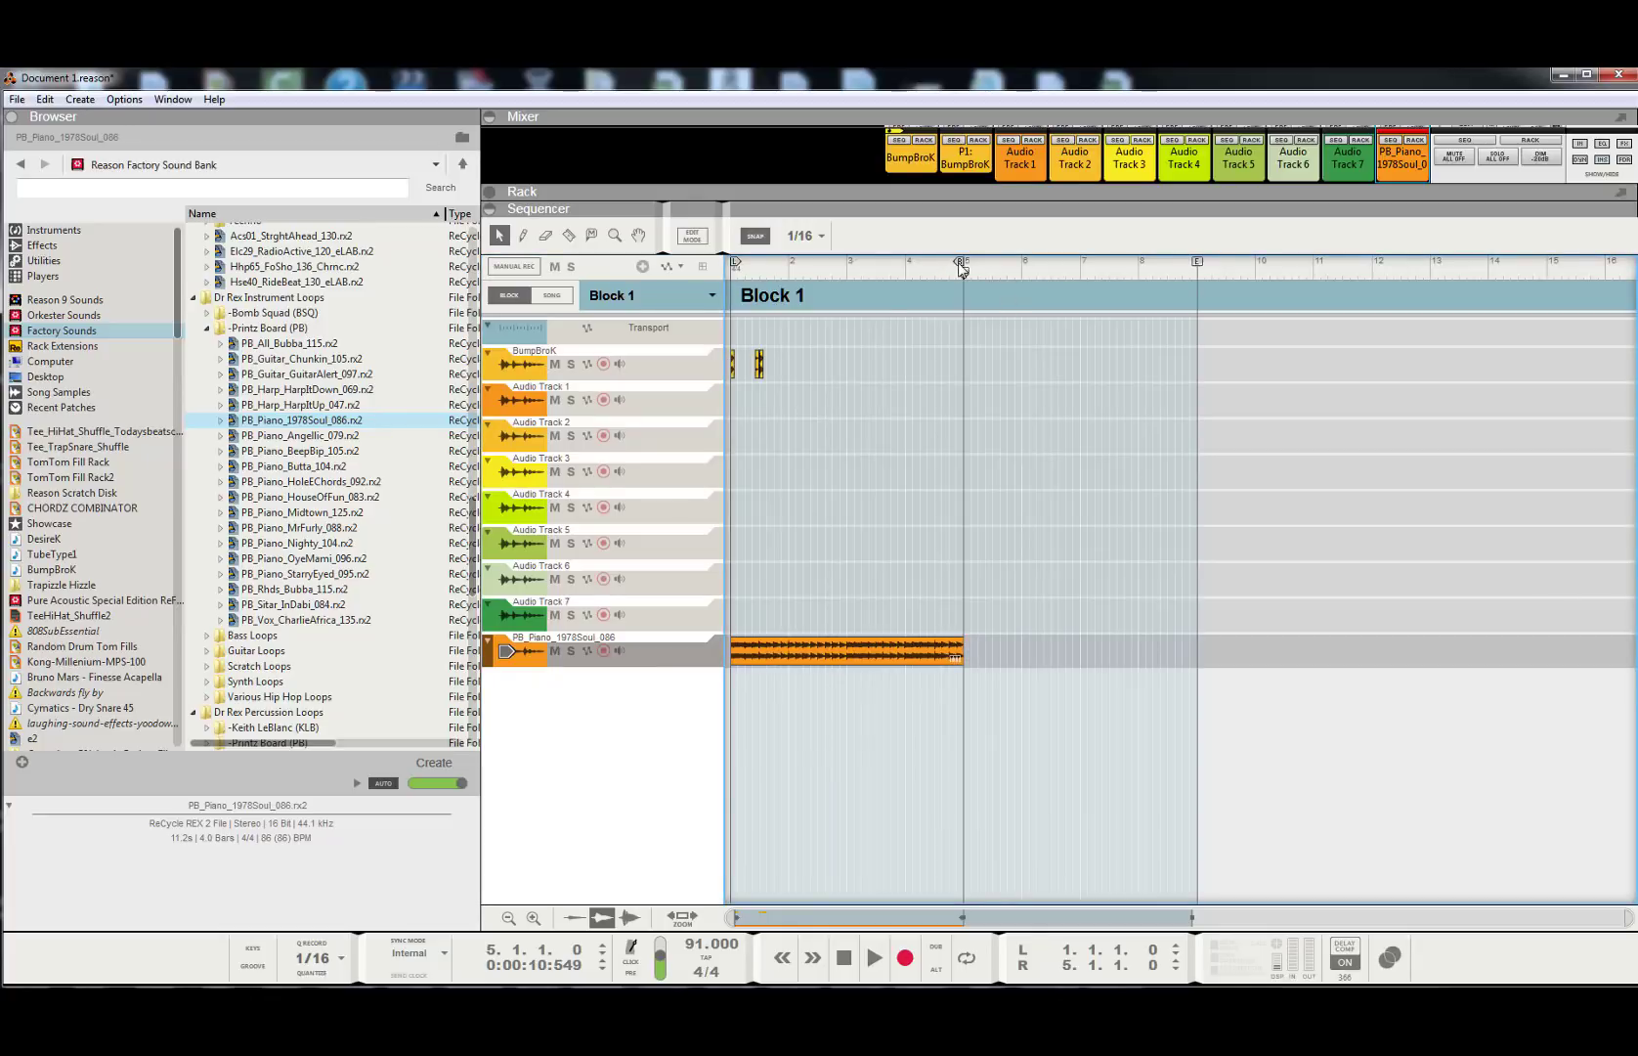
click(804, 236)
click(814, 256)
drag(961, 267, 753, 277)
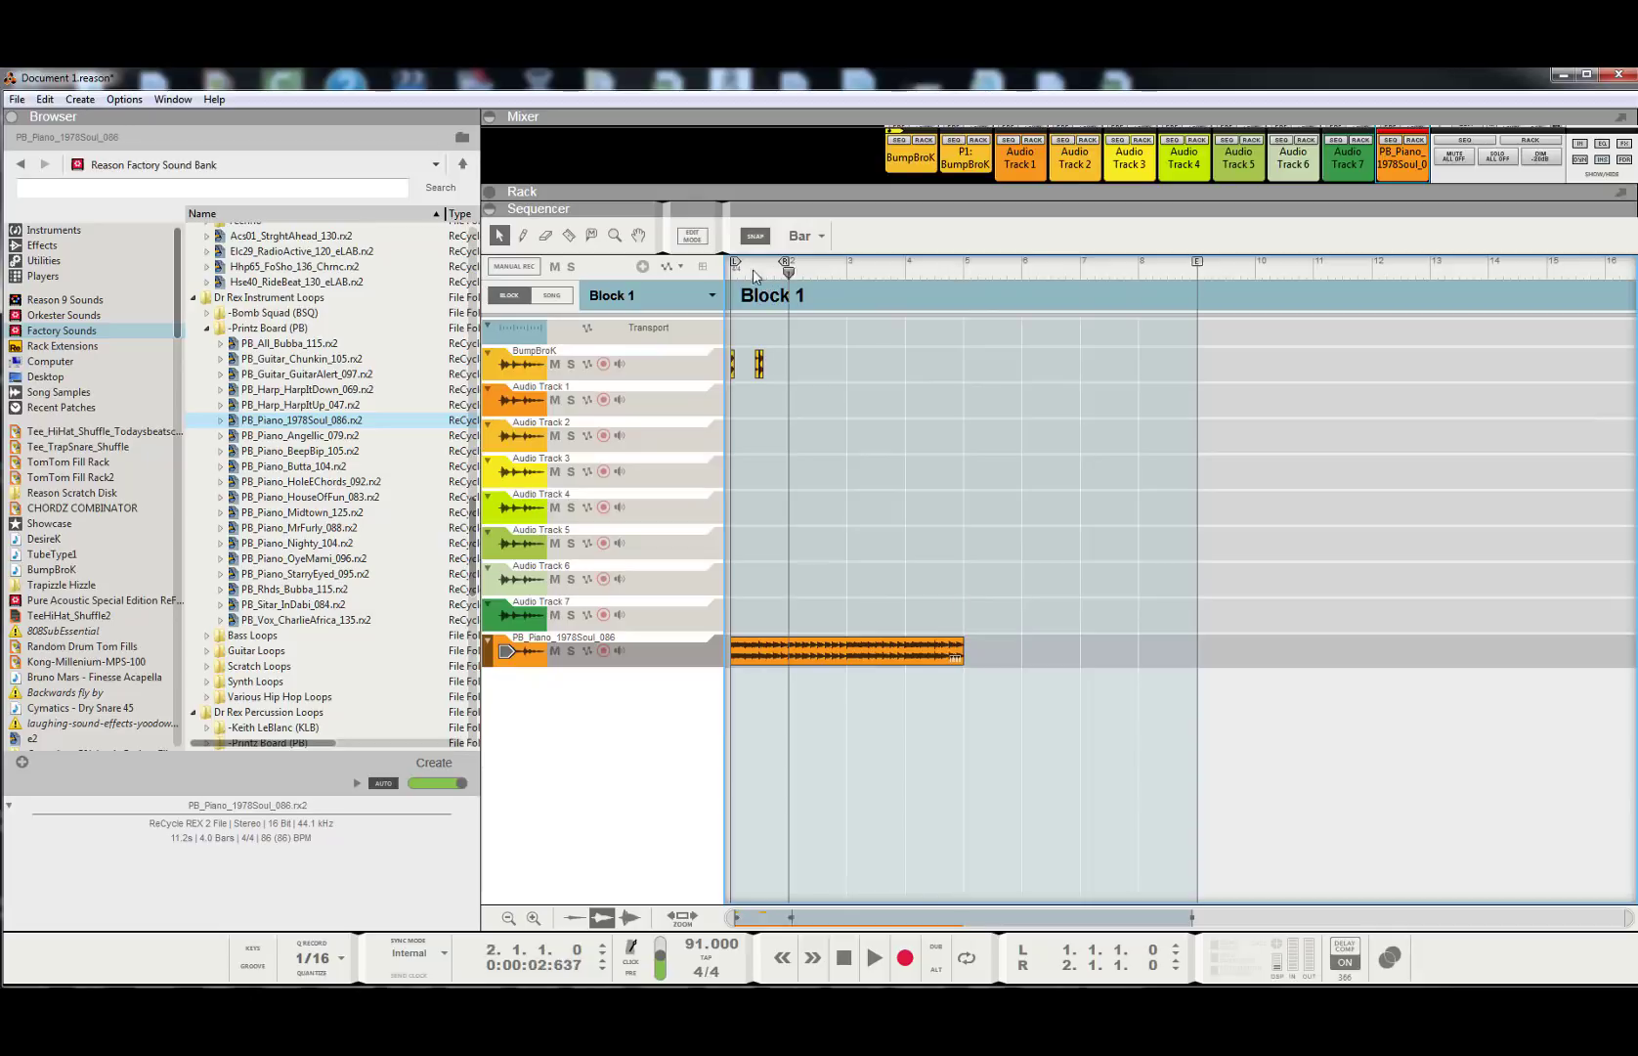
- Play Block 1 with looping turned on, look over the mixer's input and dynamics sections, and restart playback from bar 1
key(space)
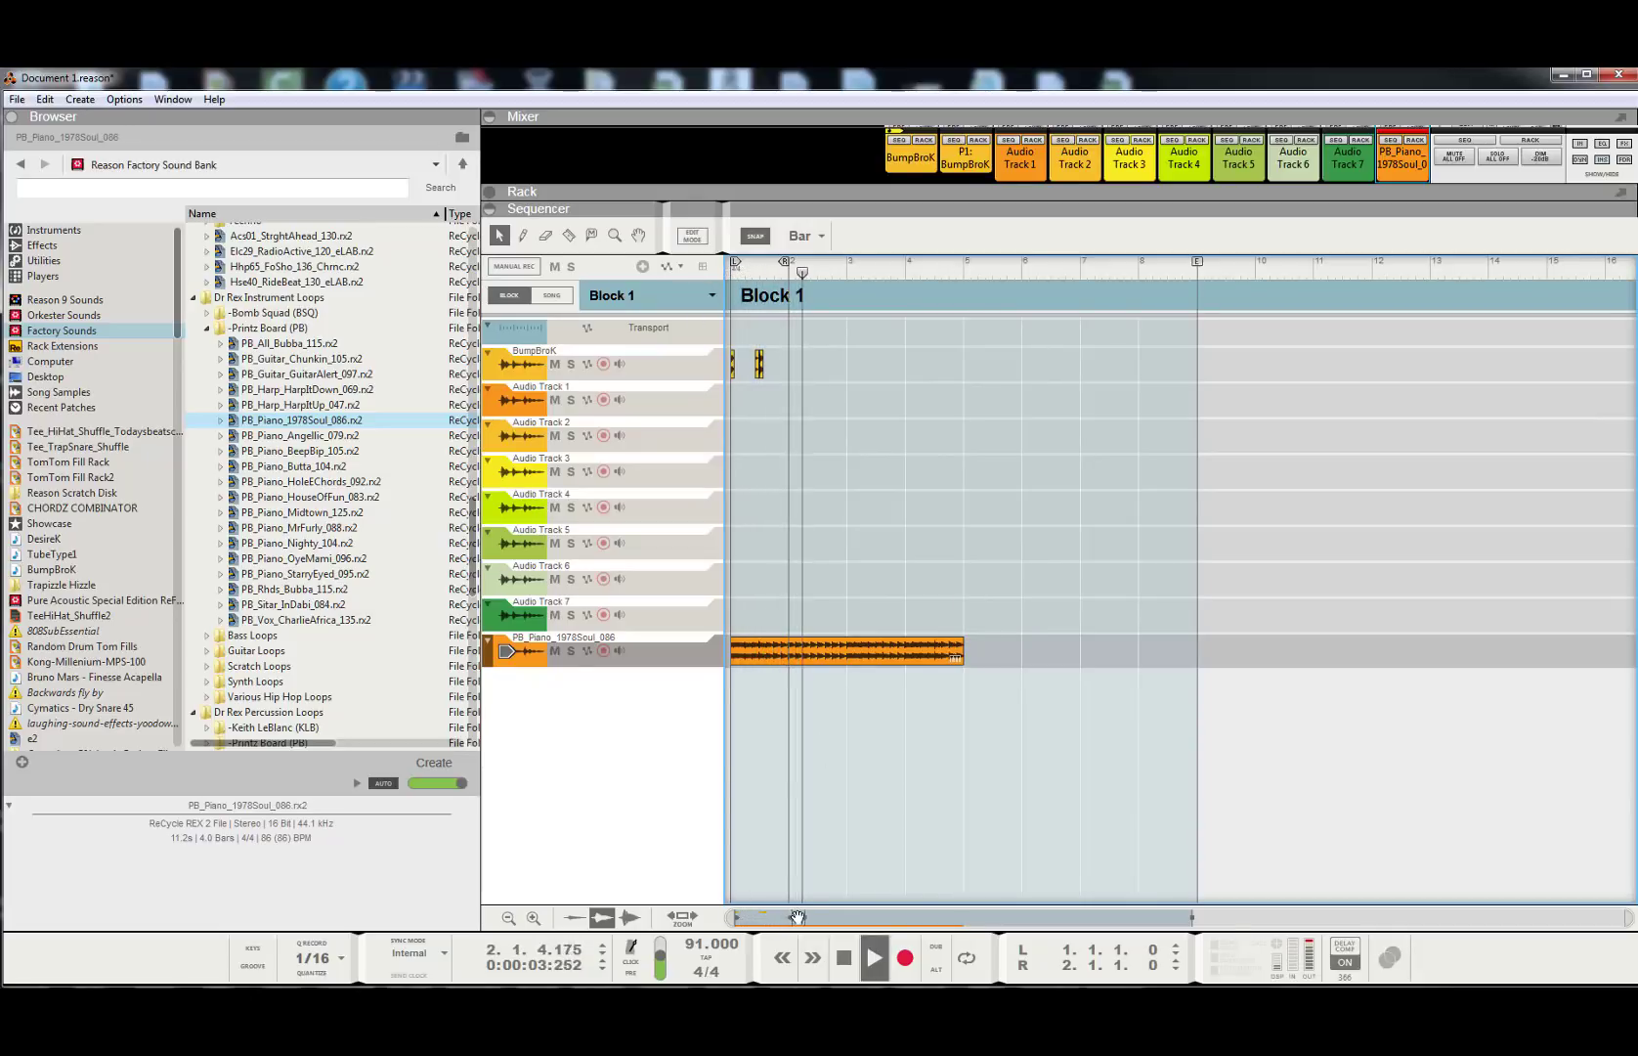
click(971, 968)
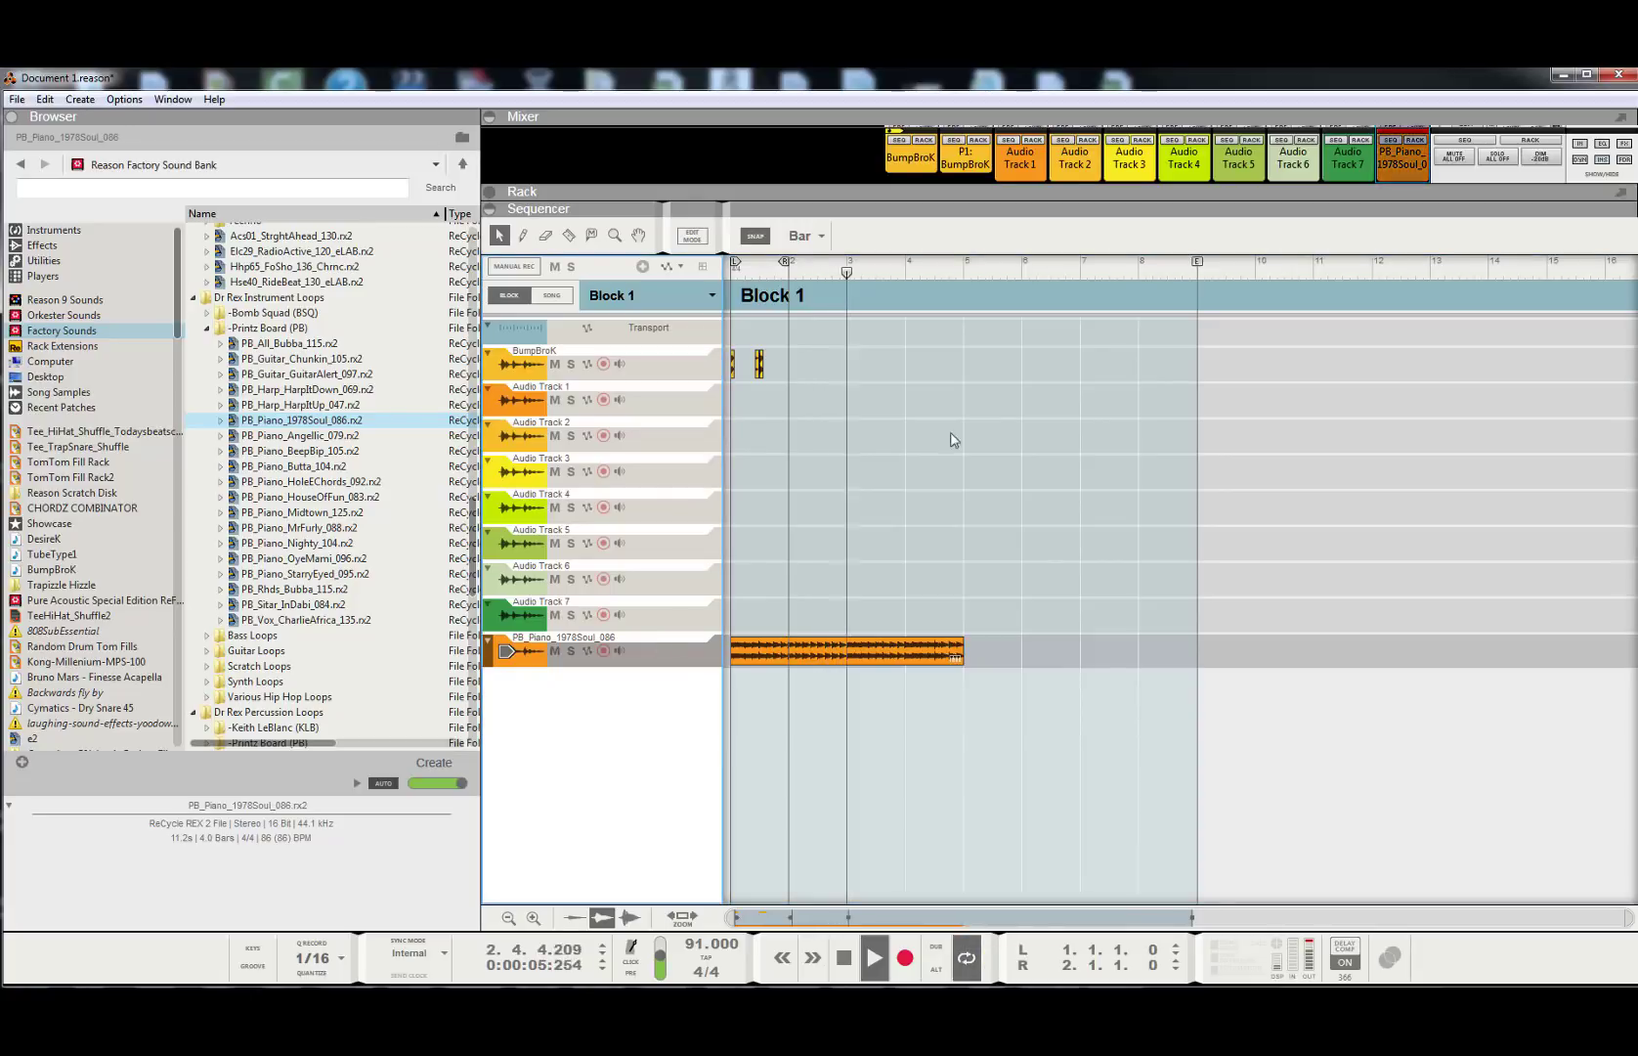
key(F5)
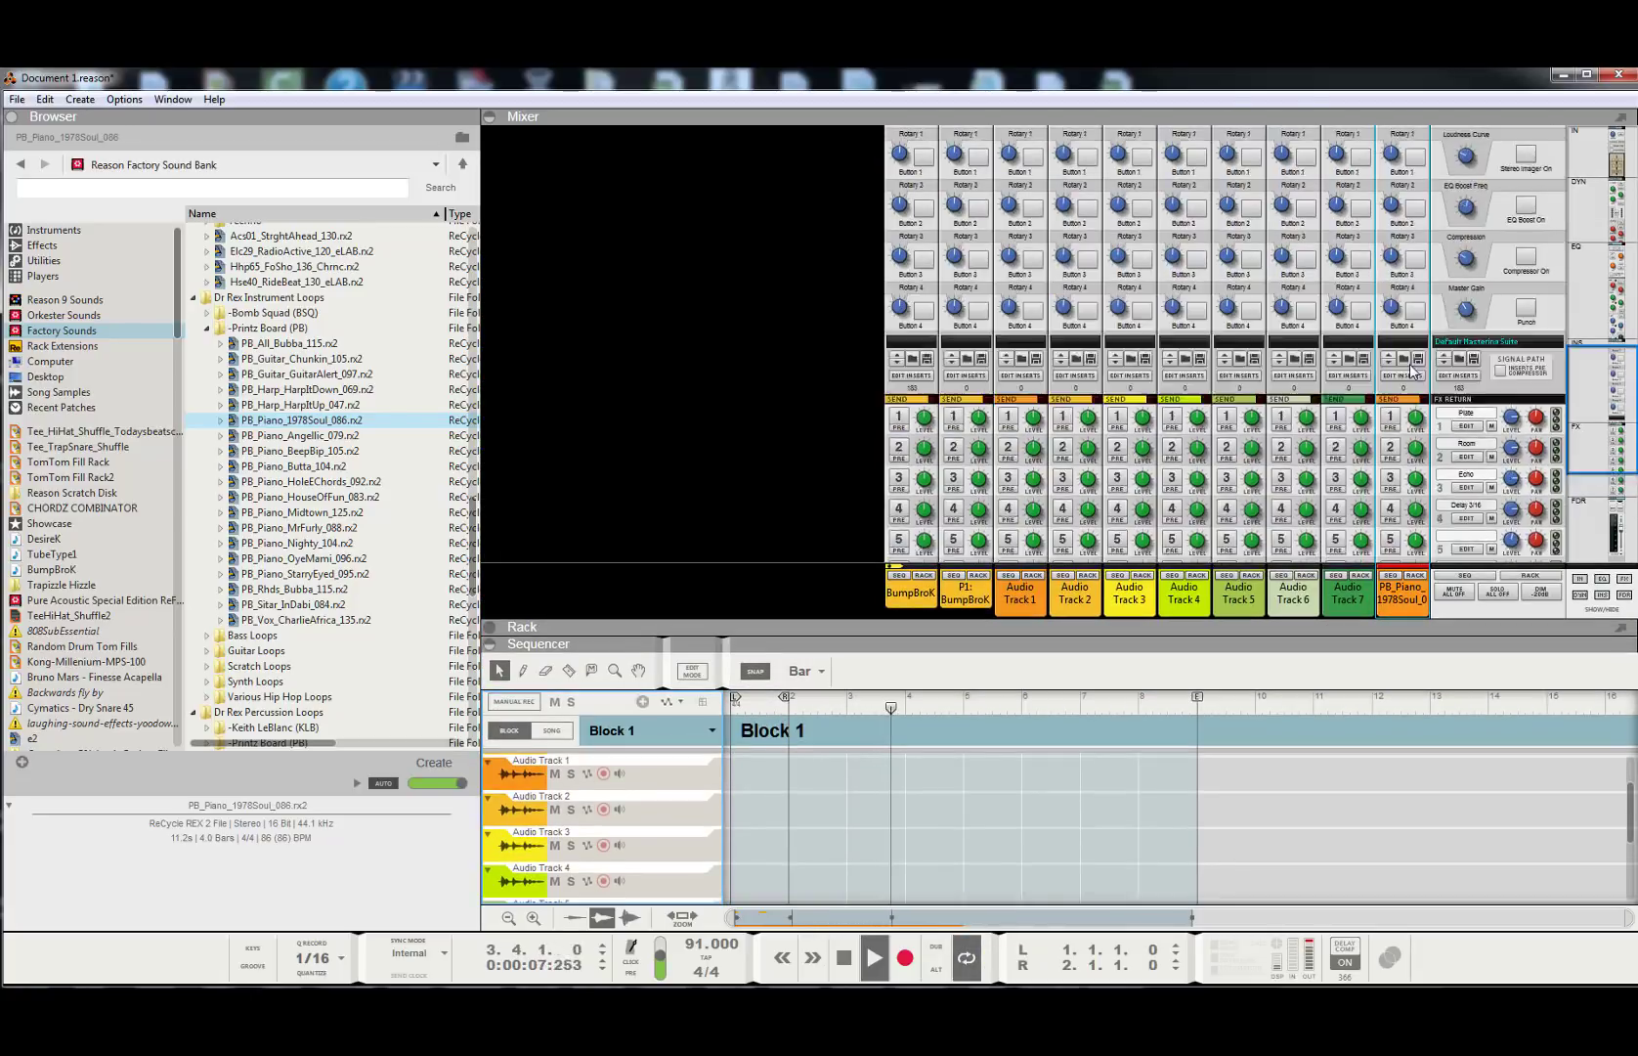
scroll(1412, 355, up, 3)
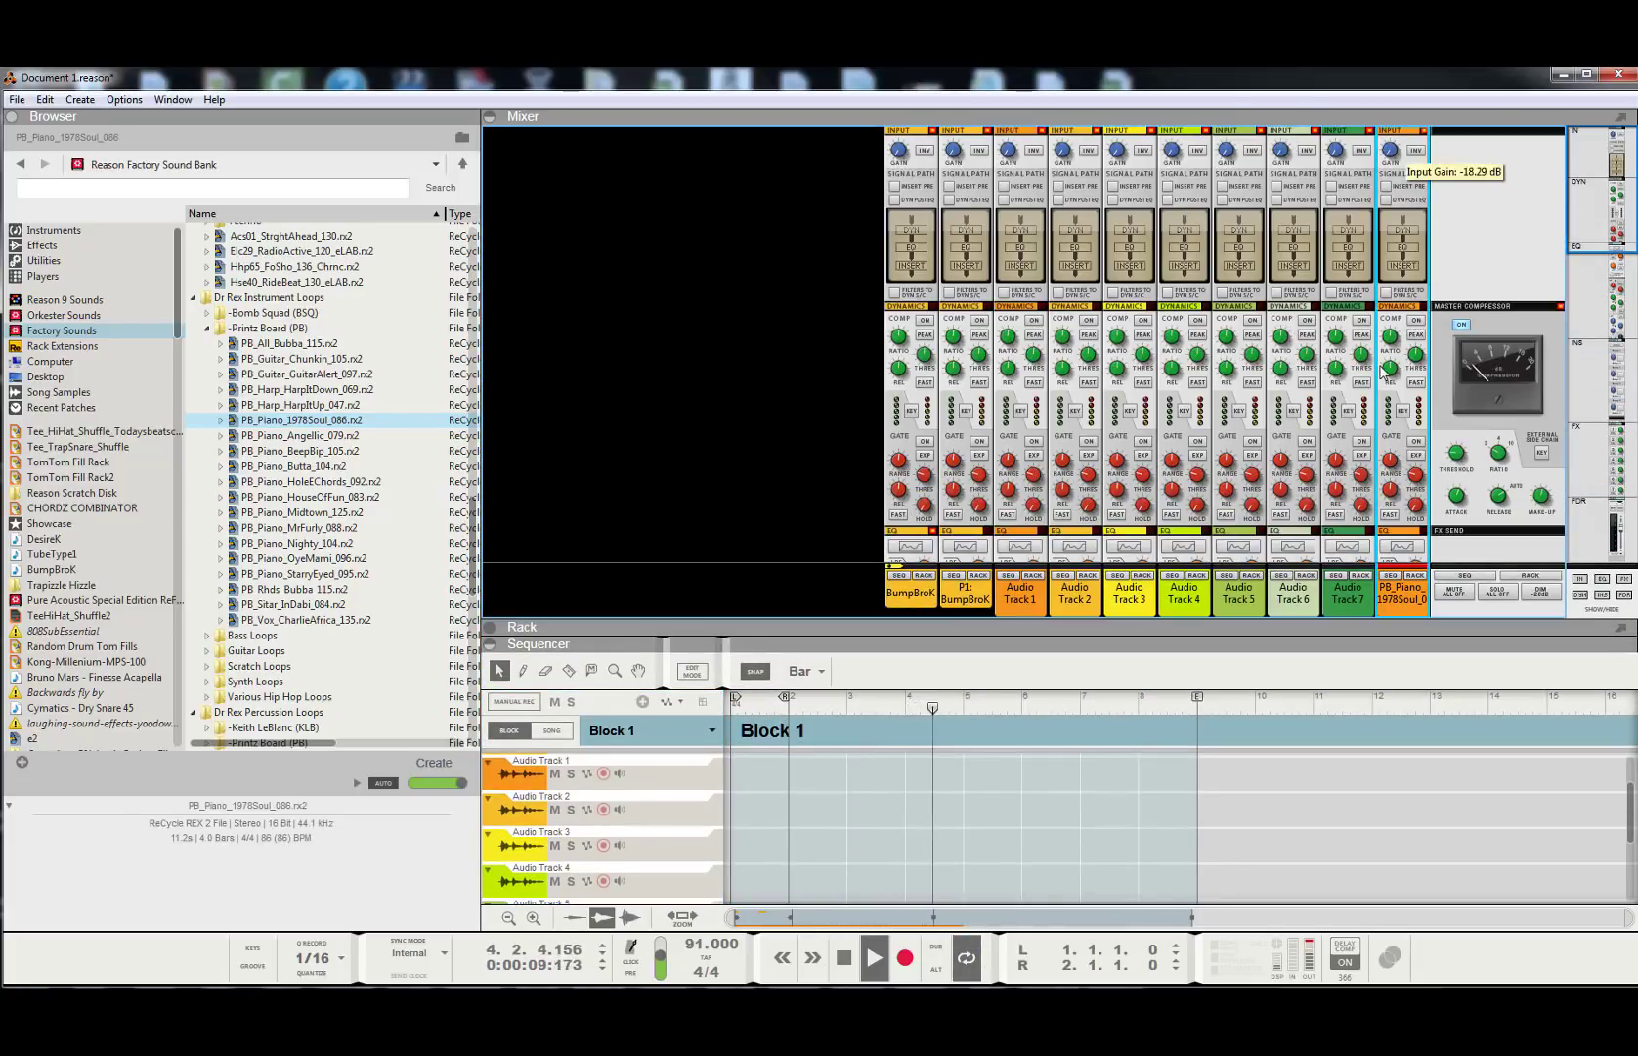
click(844, 958)
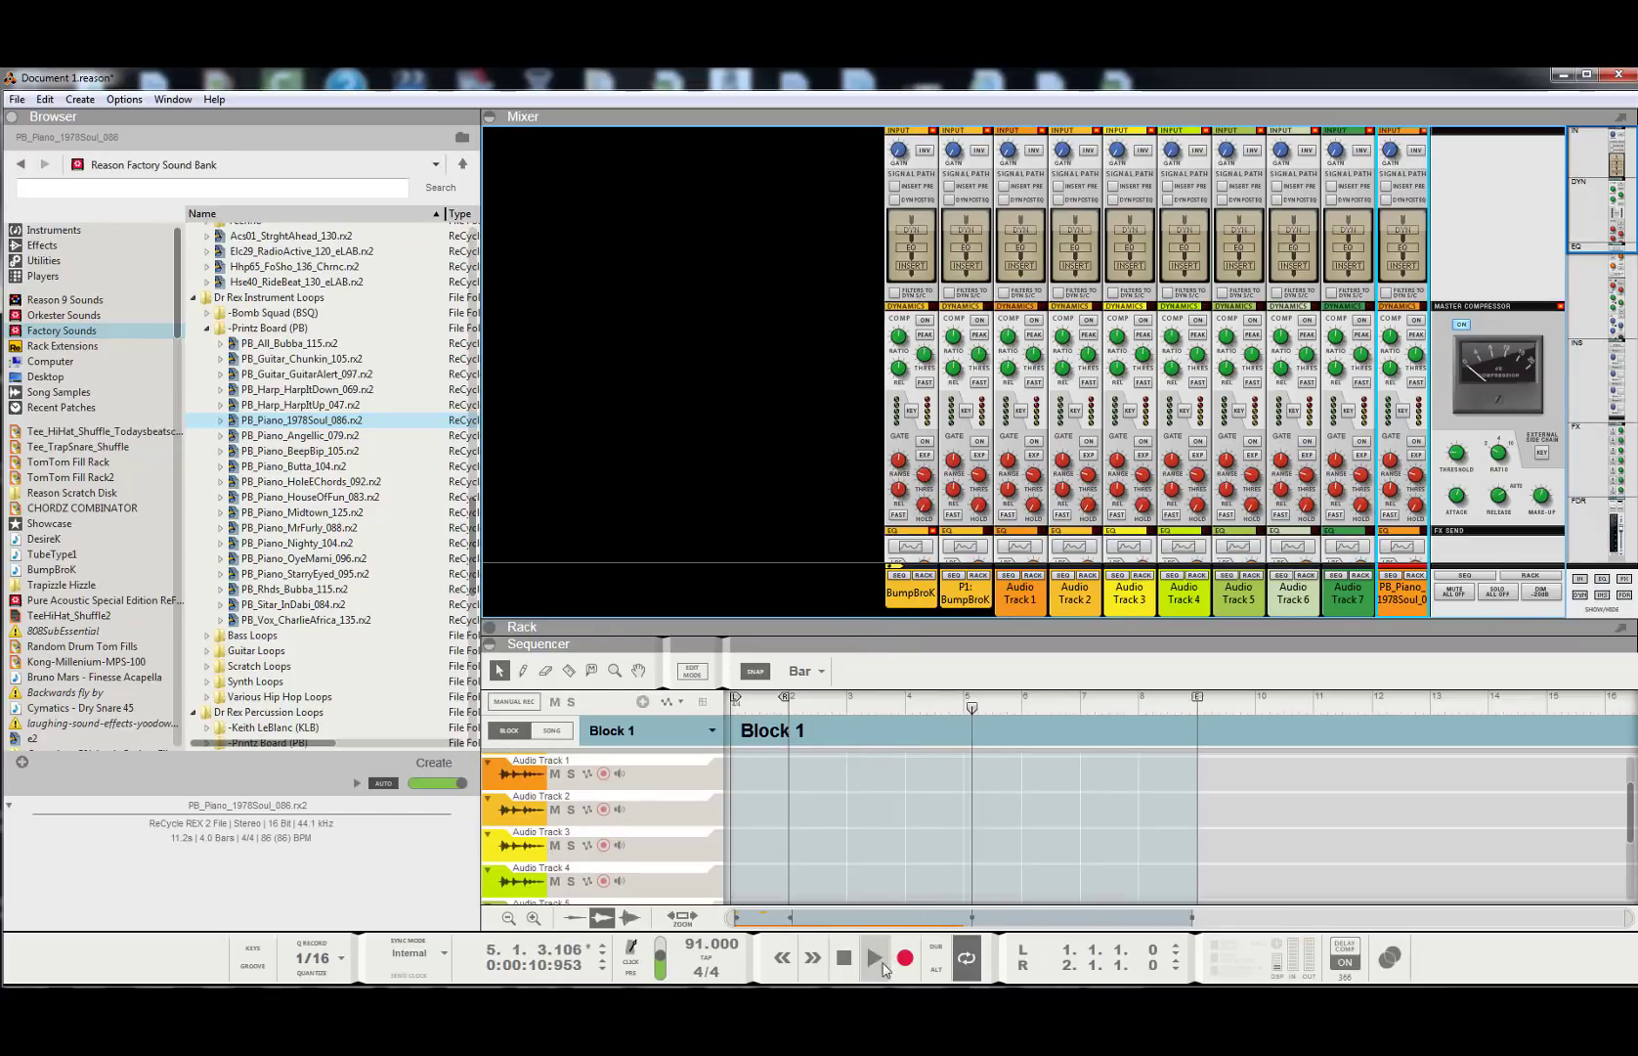
click(844, 958)
click(874, 958)
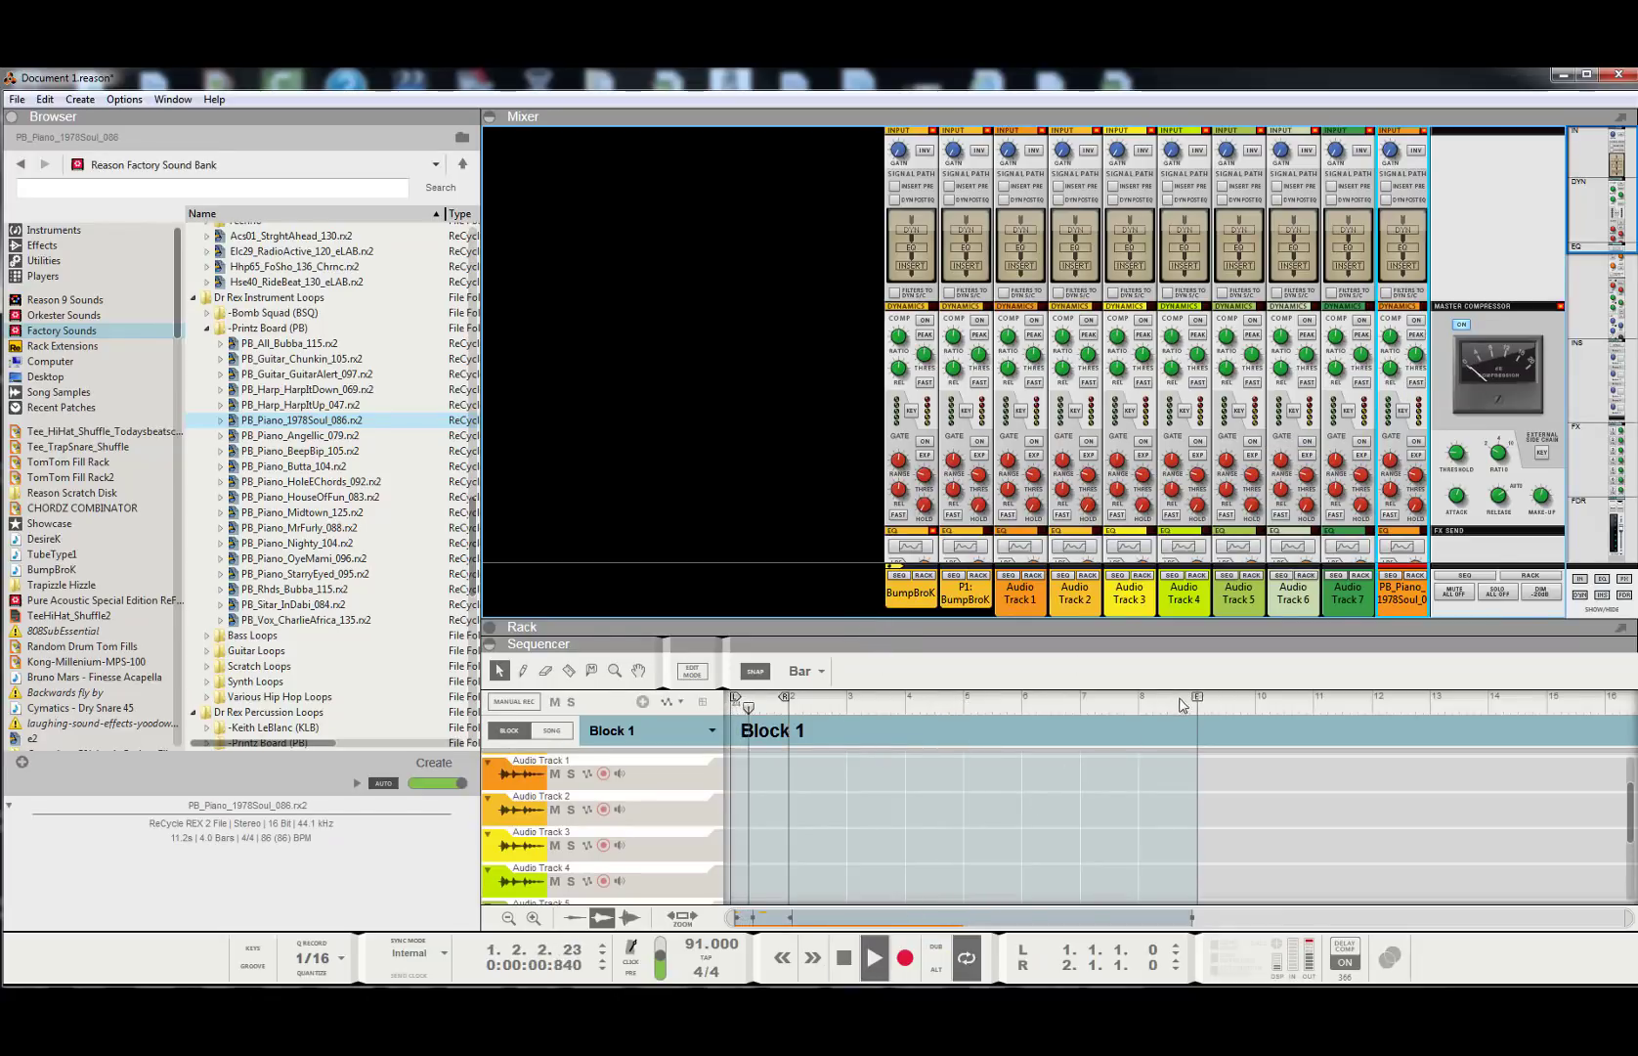
- Enlarge the sequencer again and set the song tempo to 86 BPM
double_click(1036, 644)
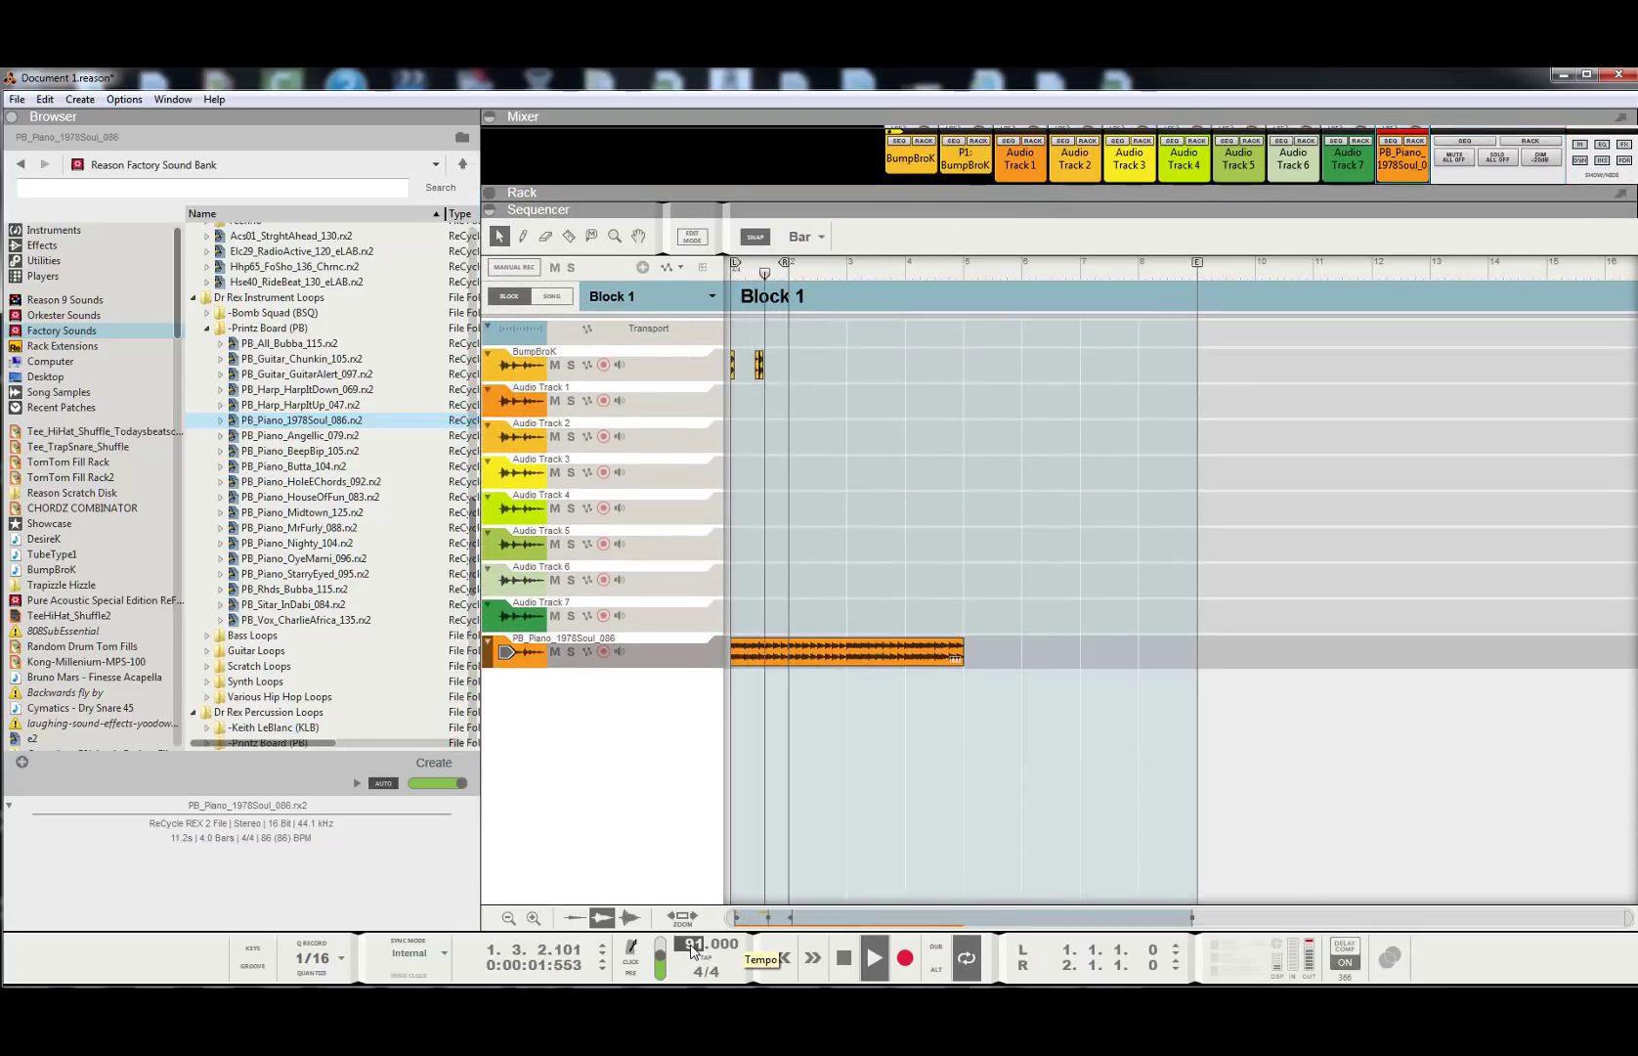
scroll(692, 944, down, 3)
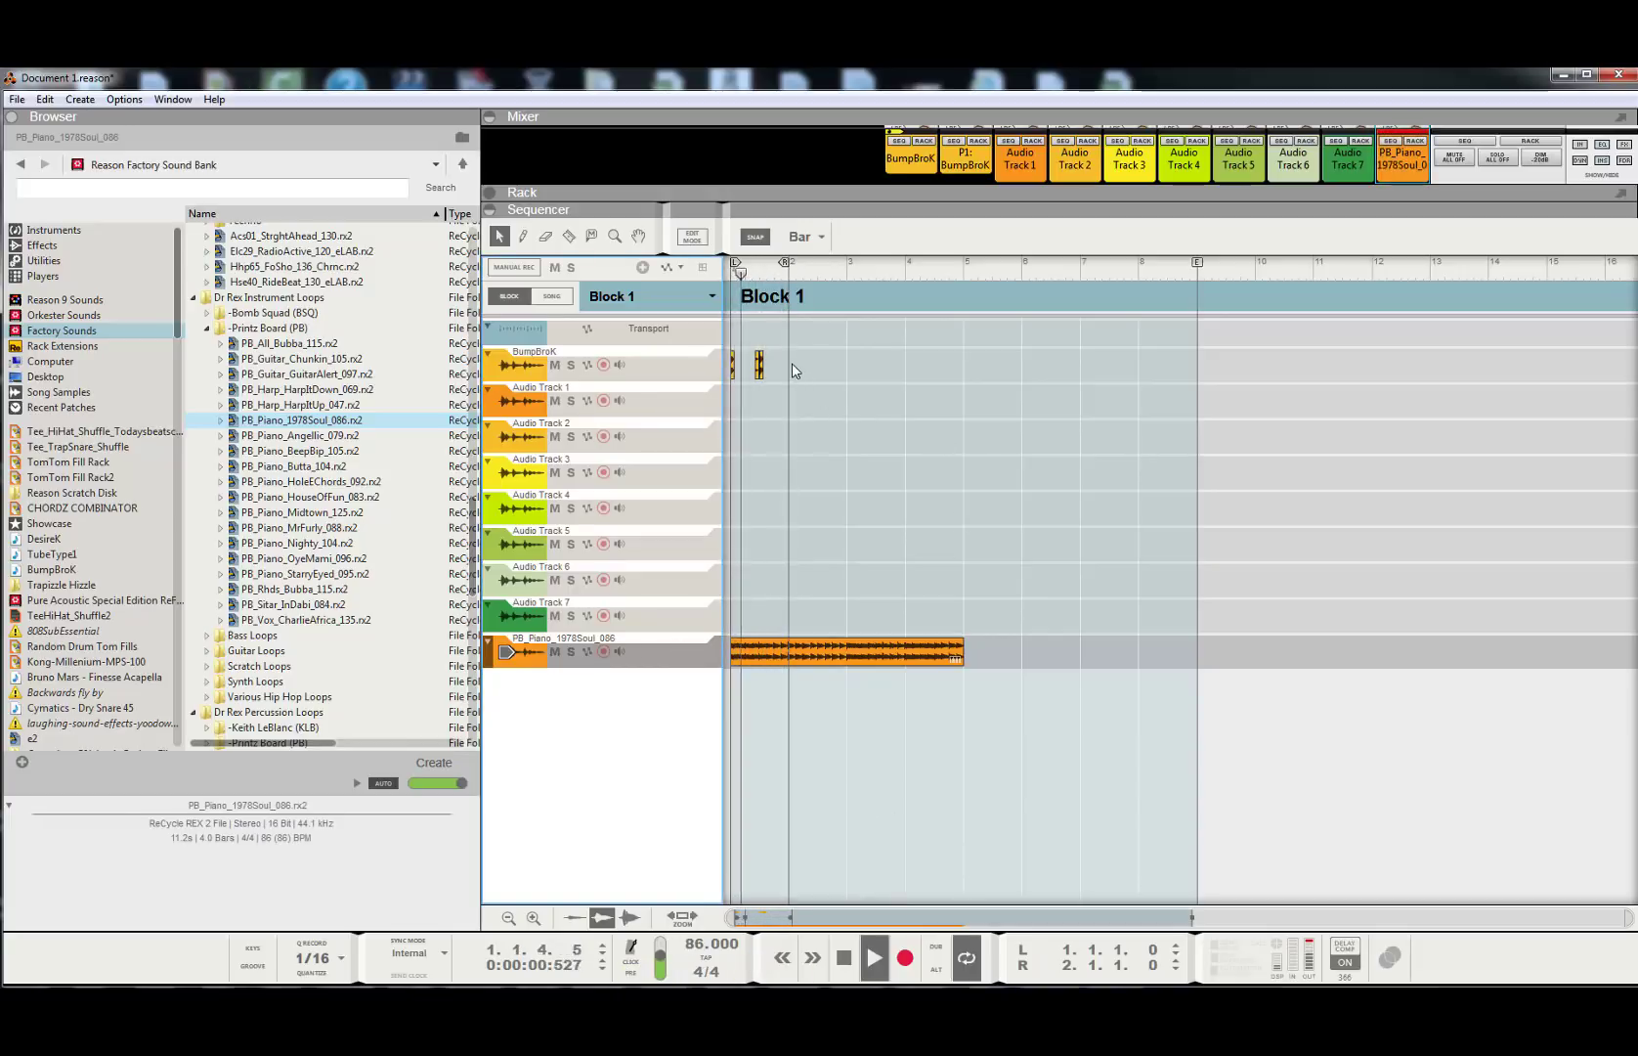
- Set the snap value to 1/16 and extend the loop end to bar 3
click(802, 237)
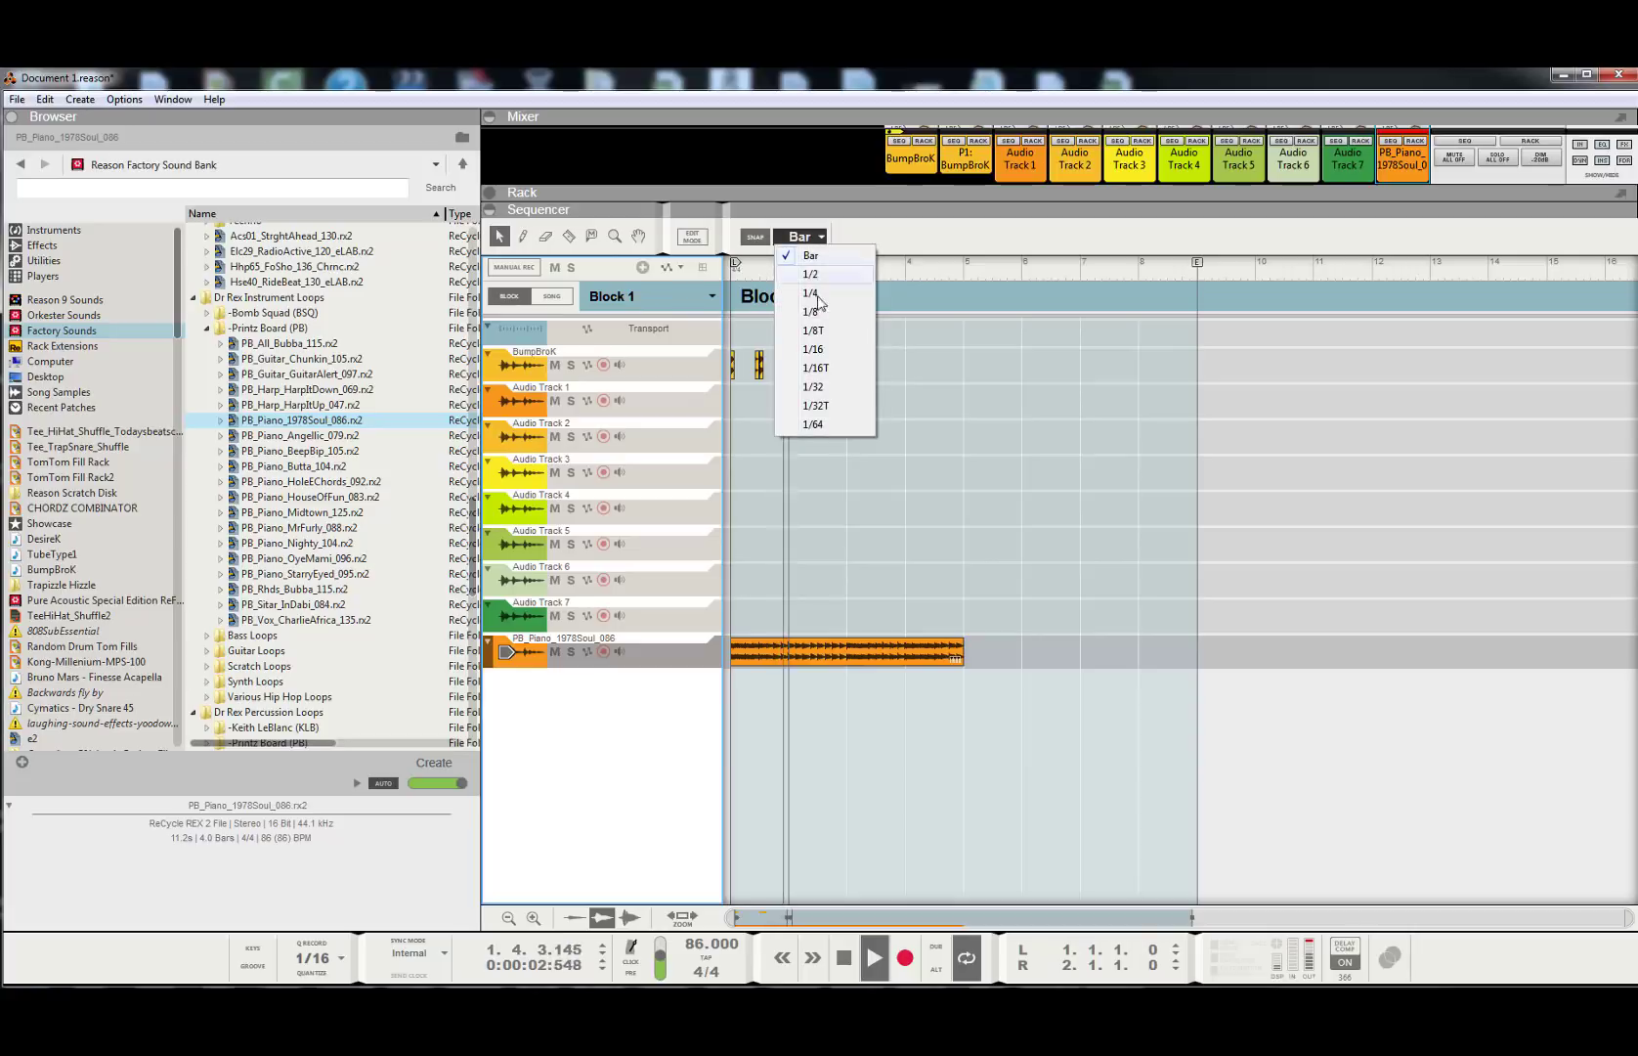
click(827, 350)
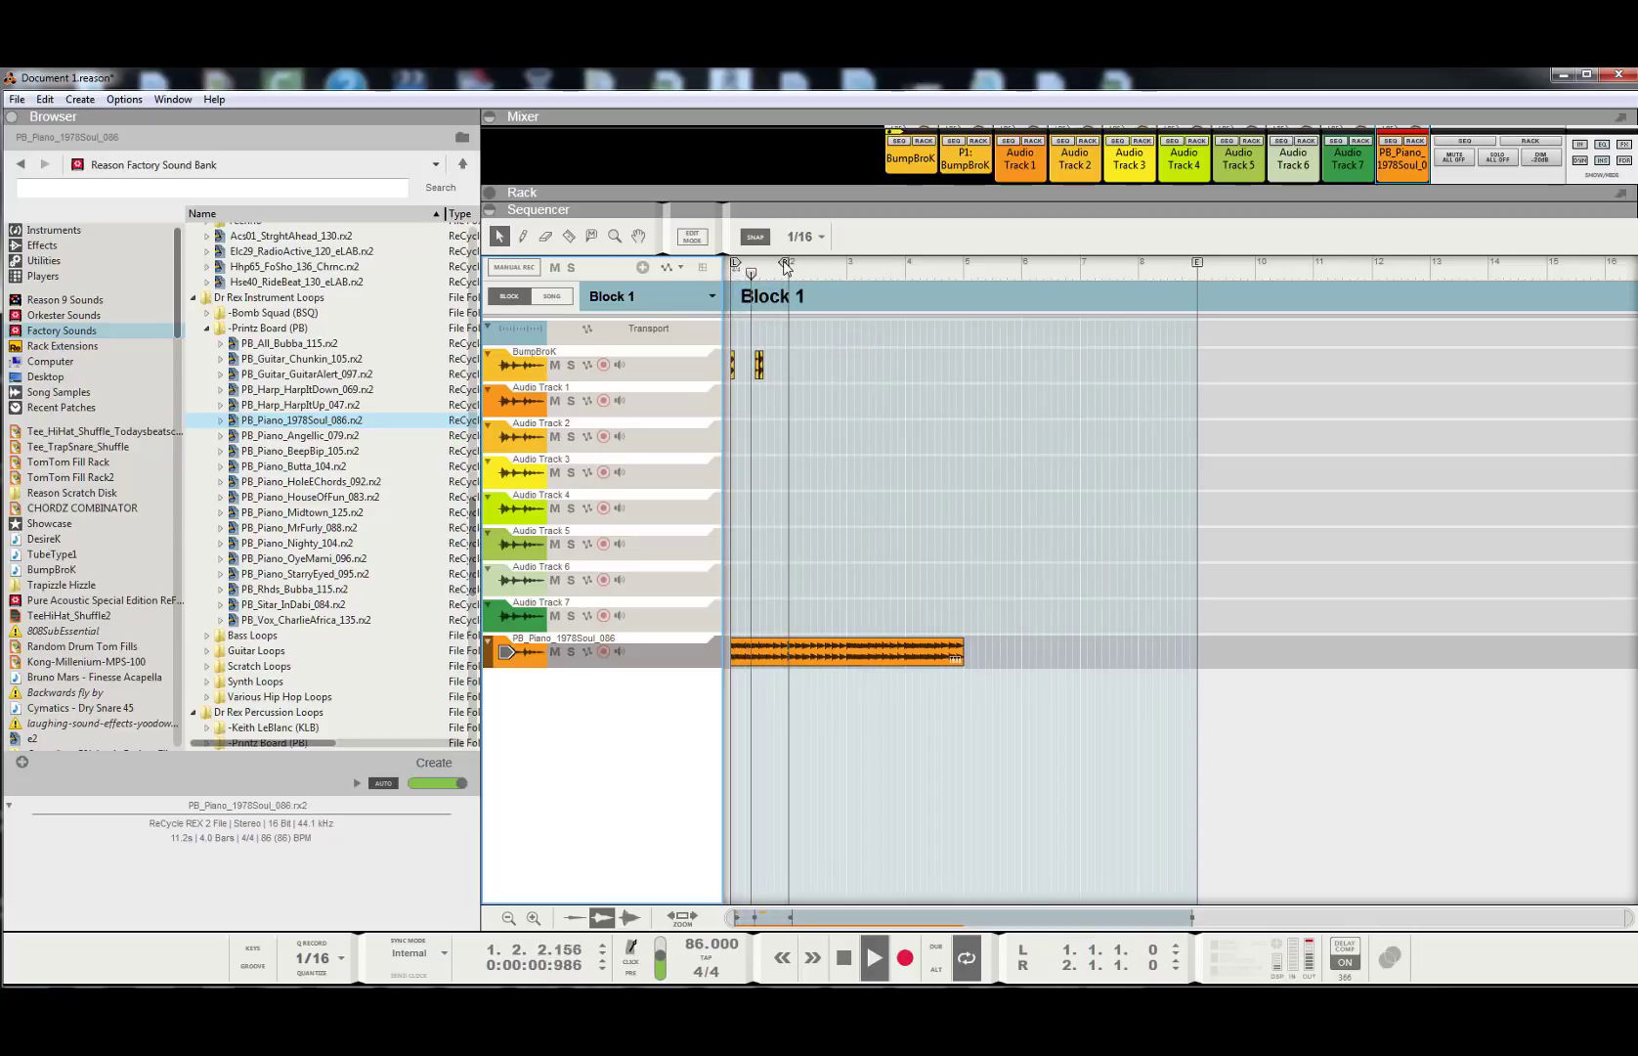
drag(785, 262, 844, 283)
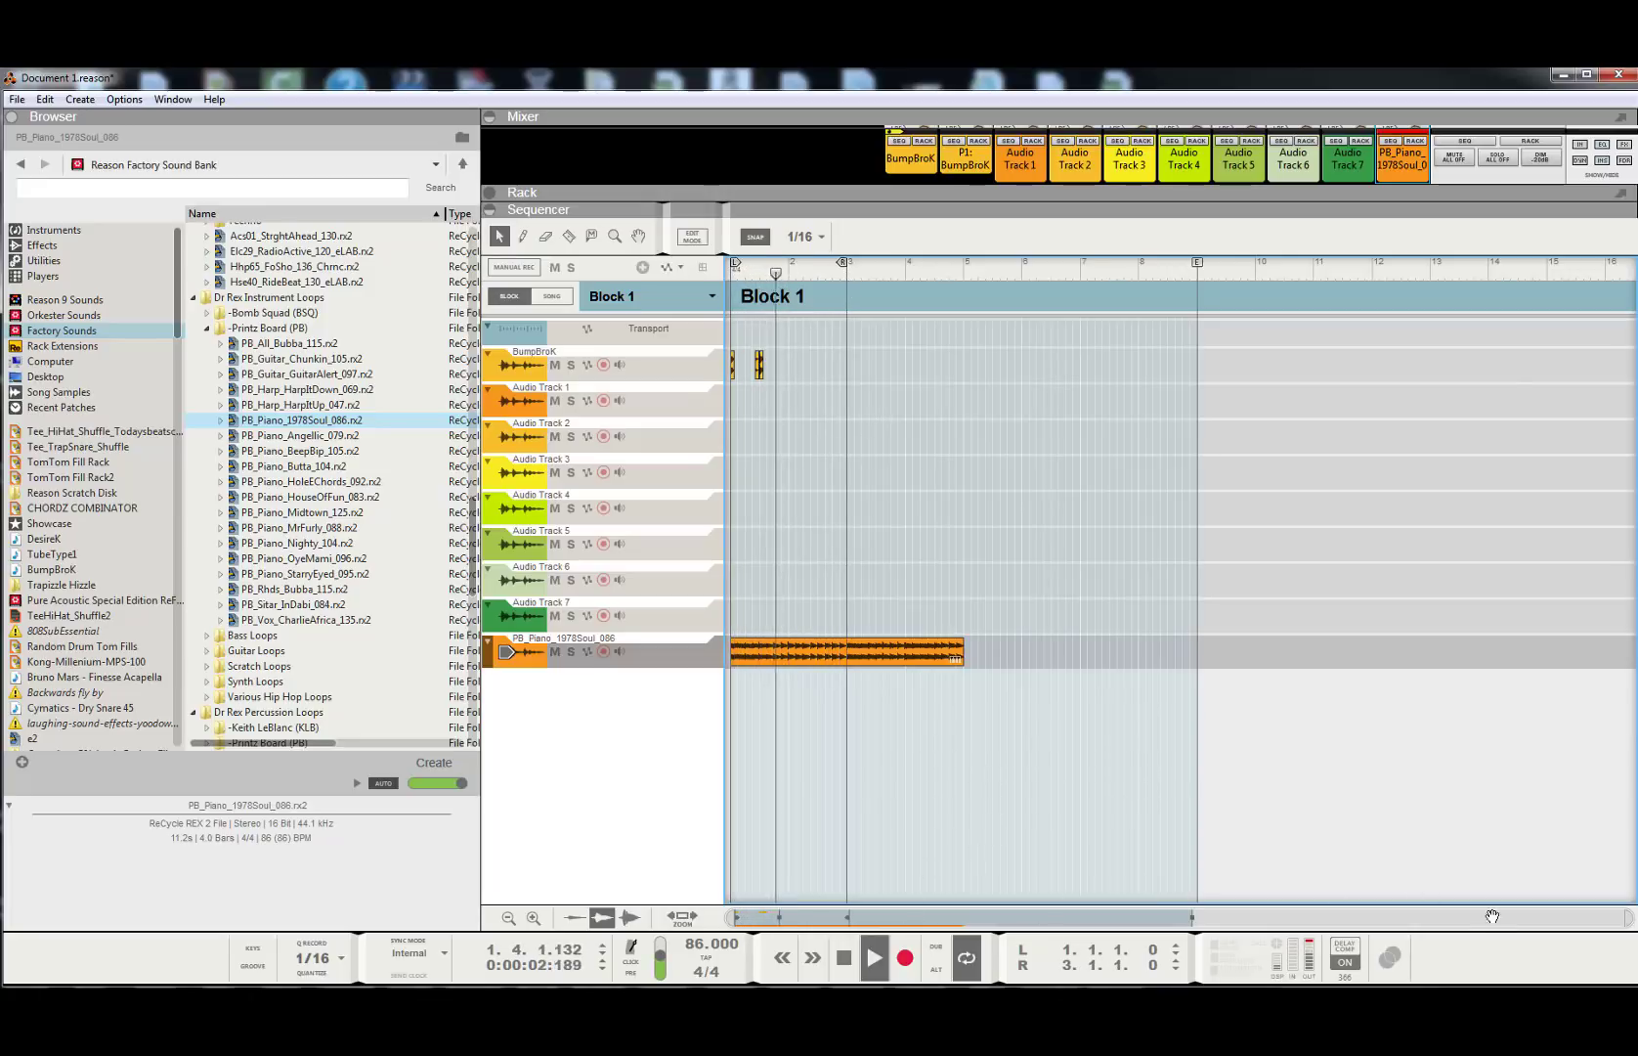
drag(1193, 917, 888, 924)
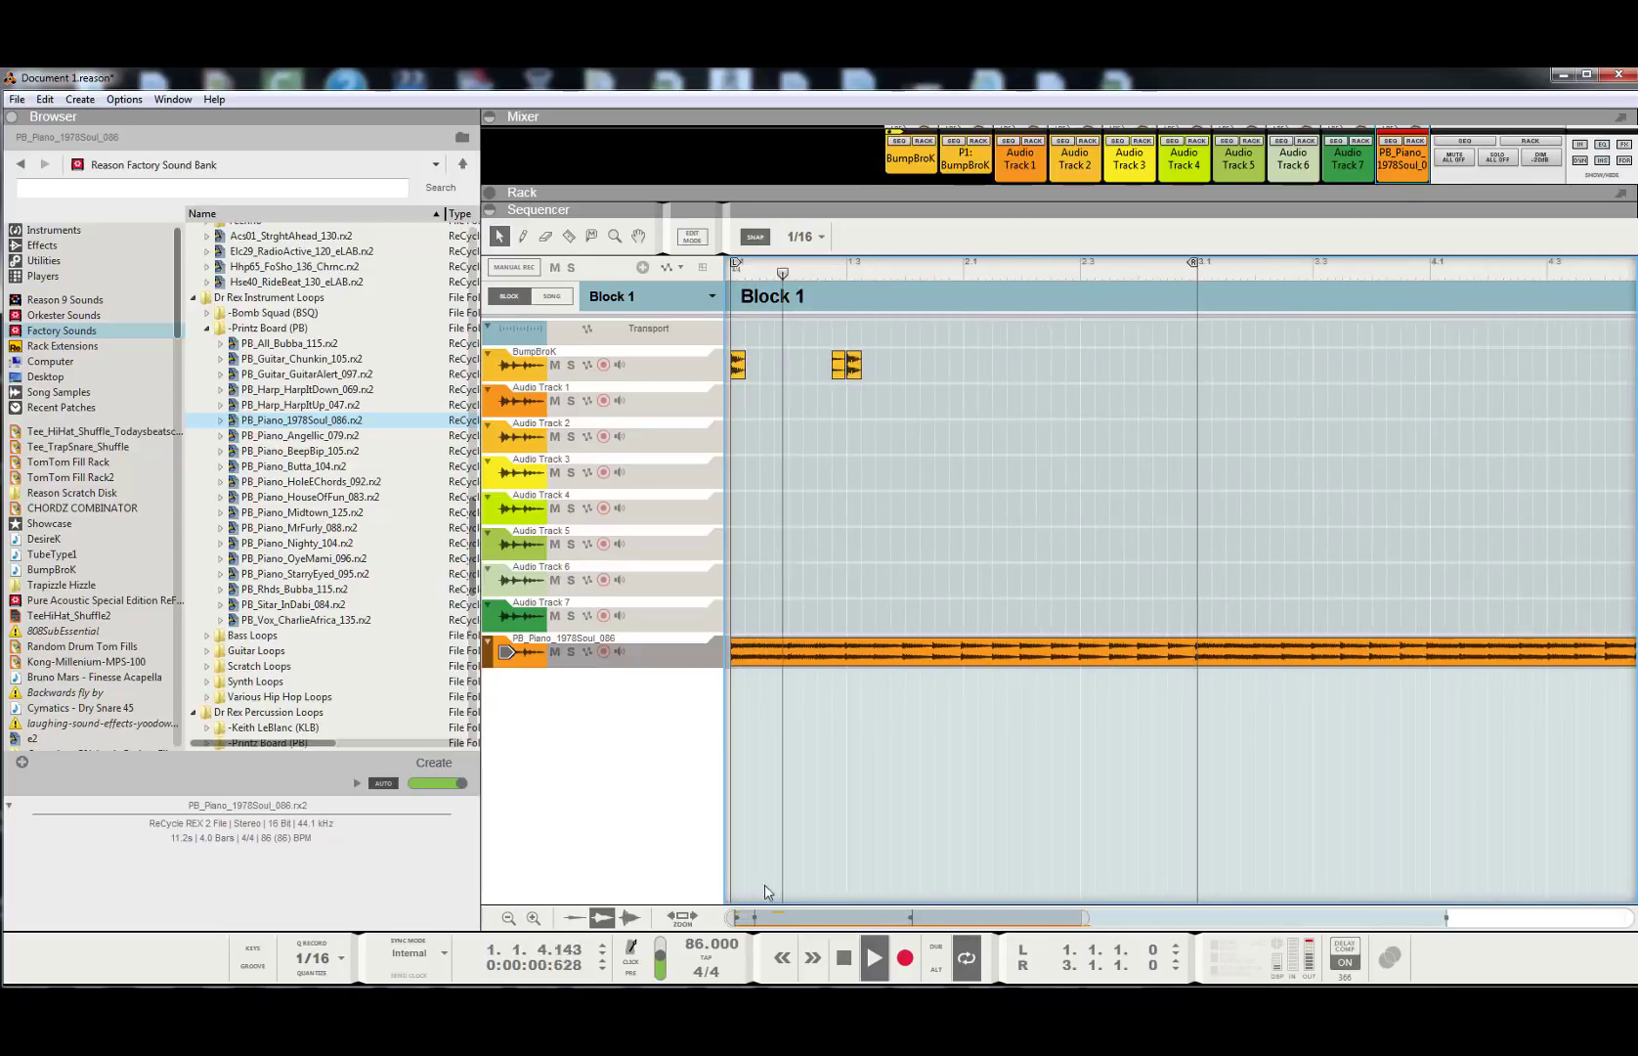
- Copy the full-level BumpBroK kick clip at 1.3 to positions 2.1.1 and 2.3.1
click(858, 355)
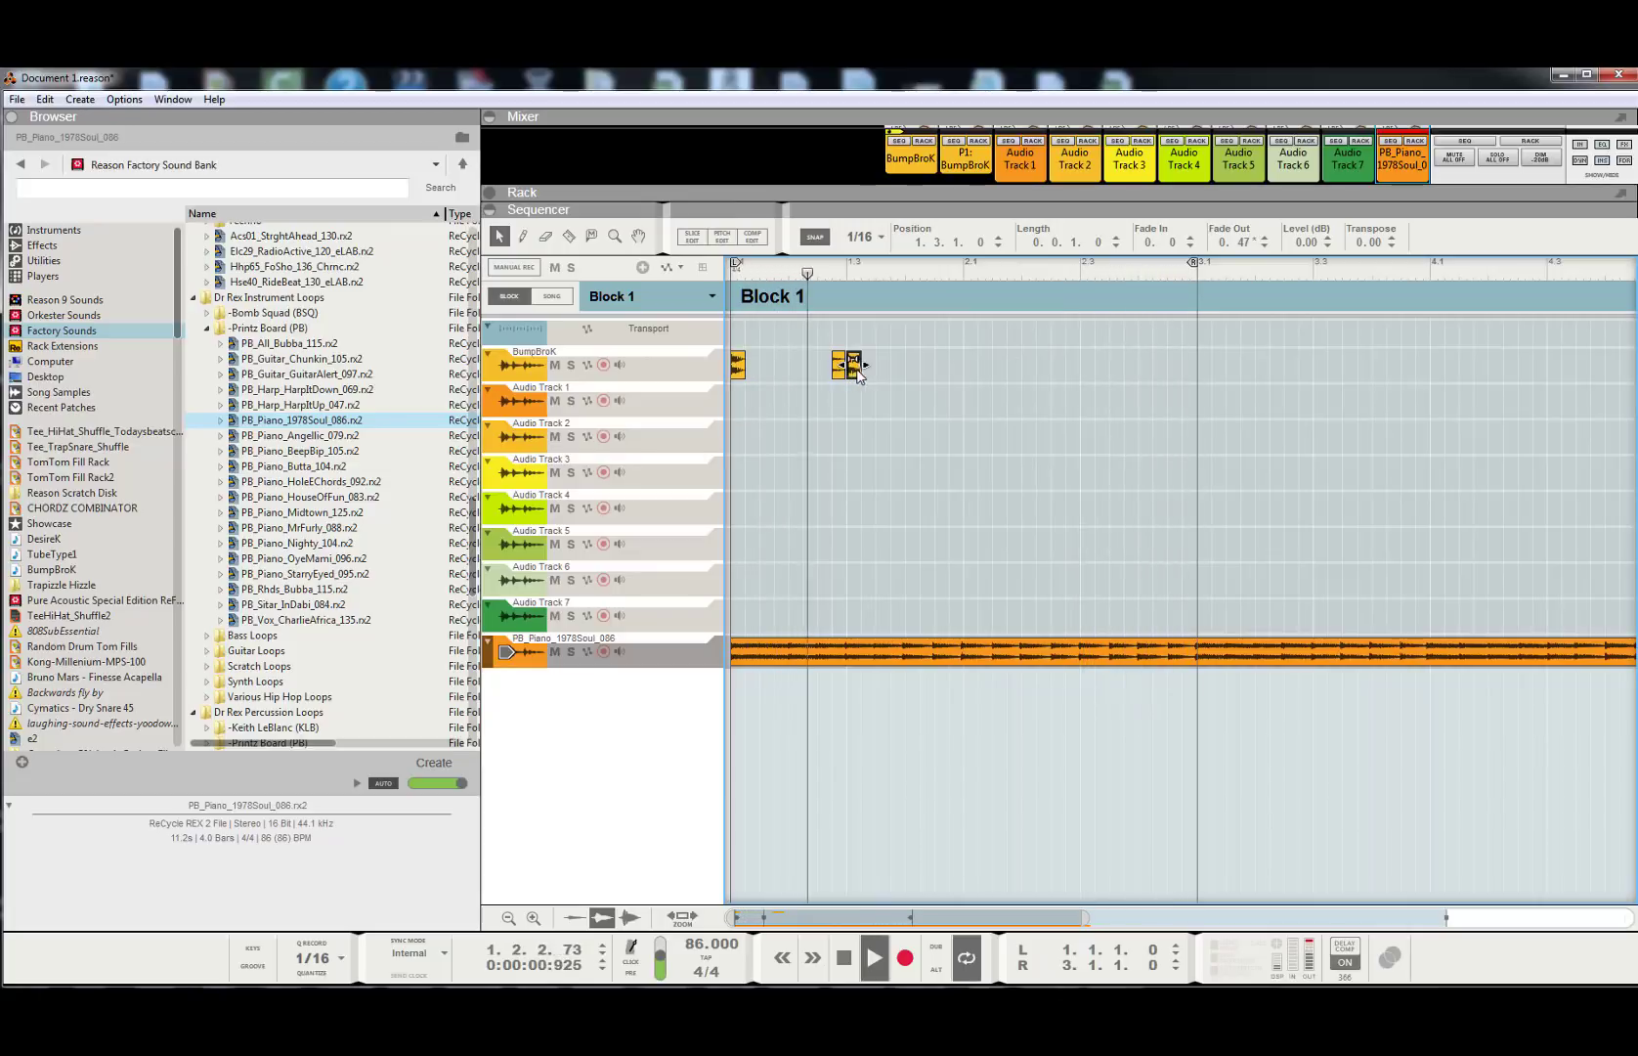
drag(852, 366, 978, 376)
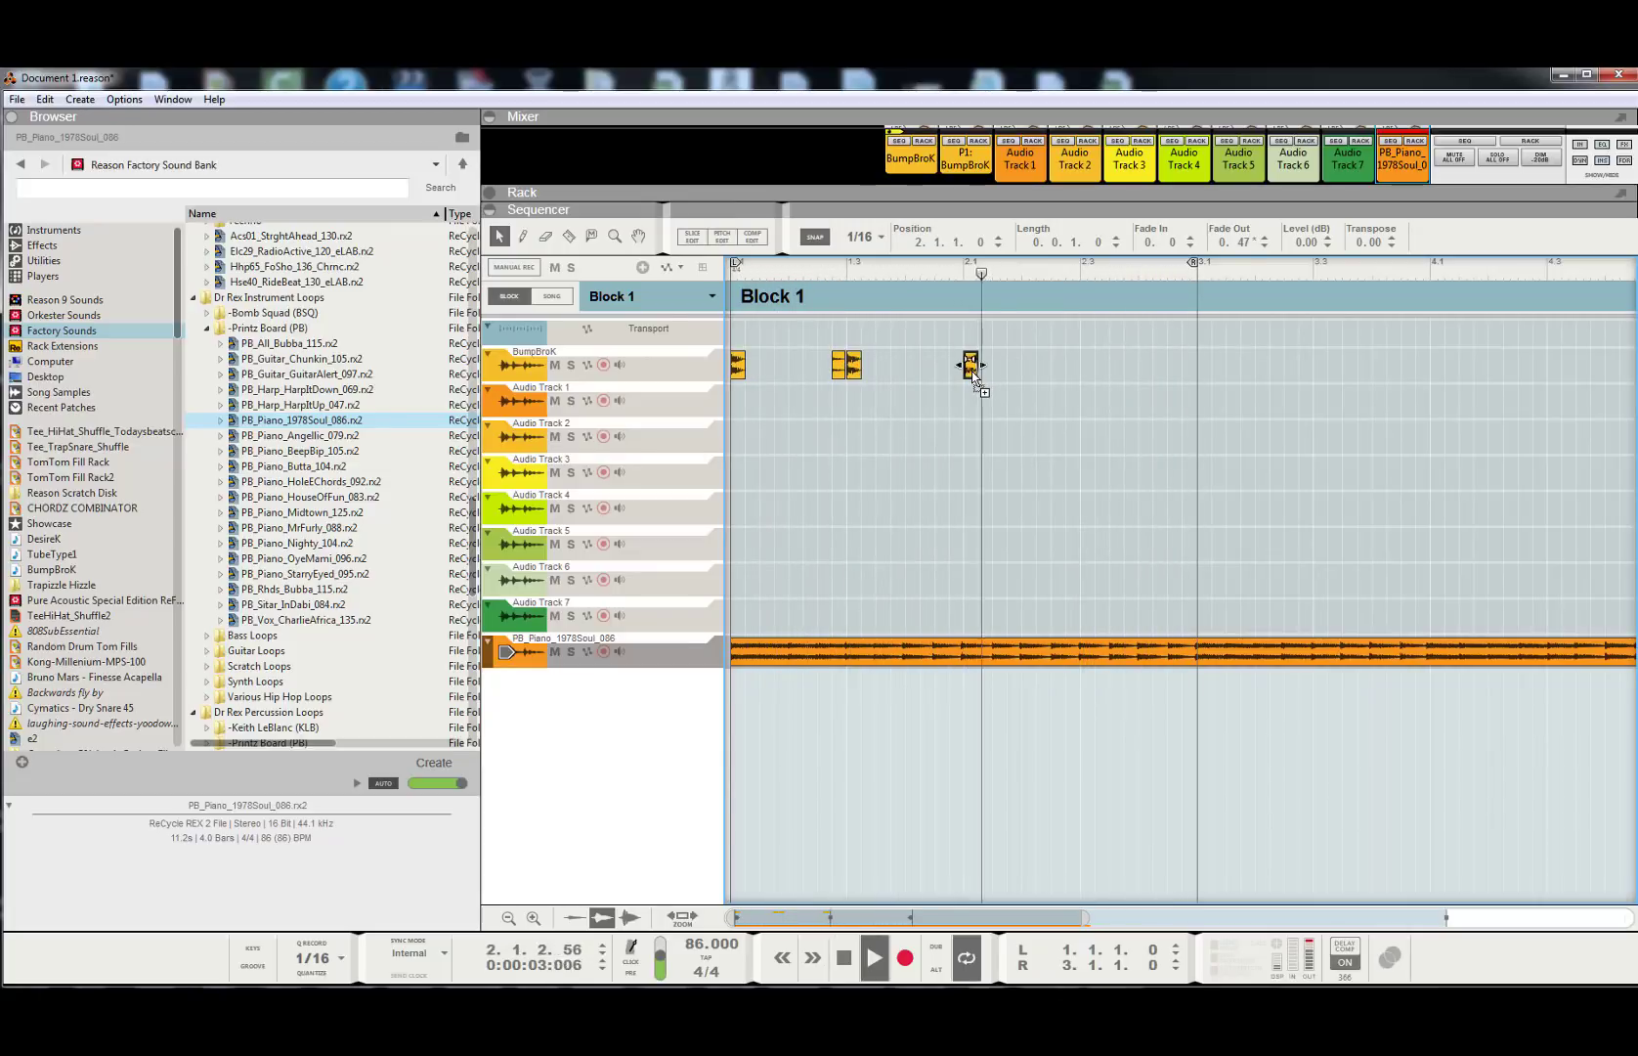
drag(970, 367, 1091, 371)
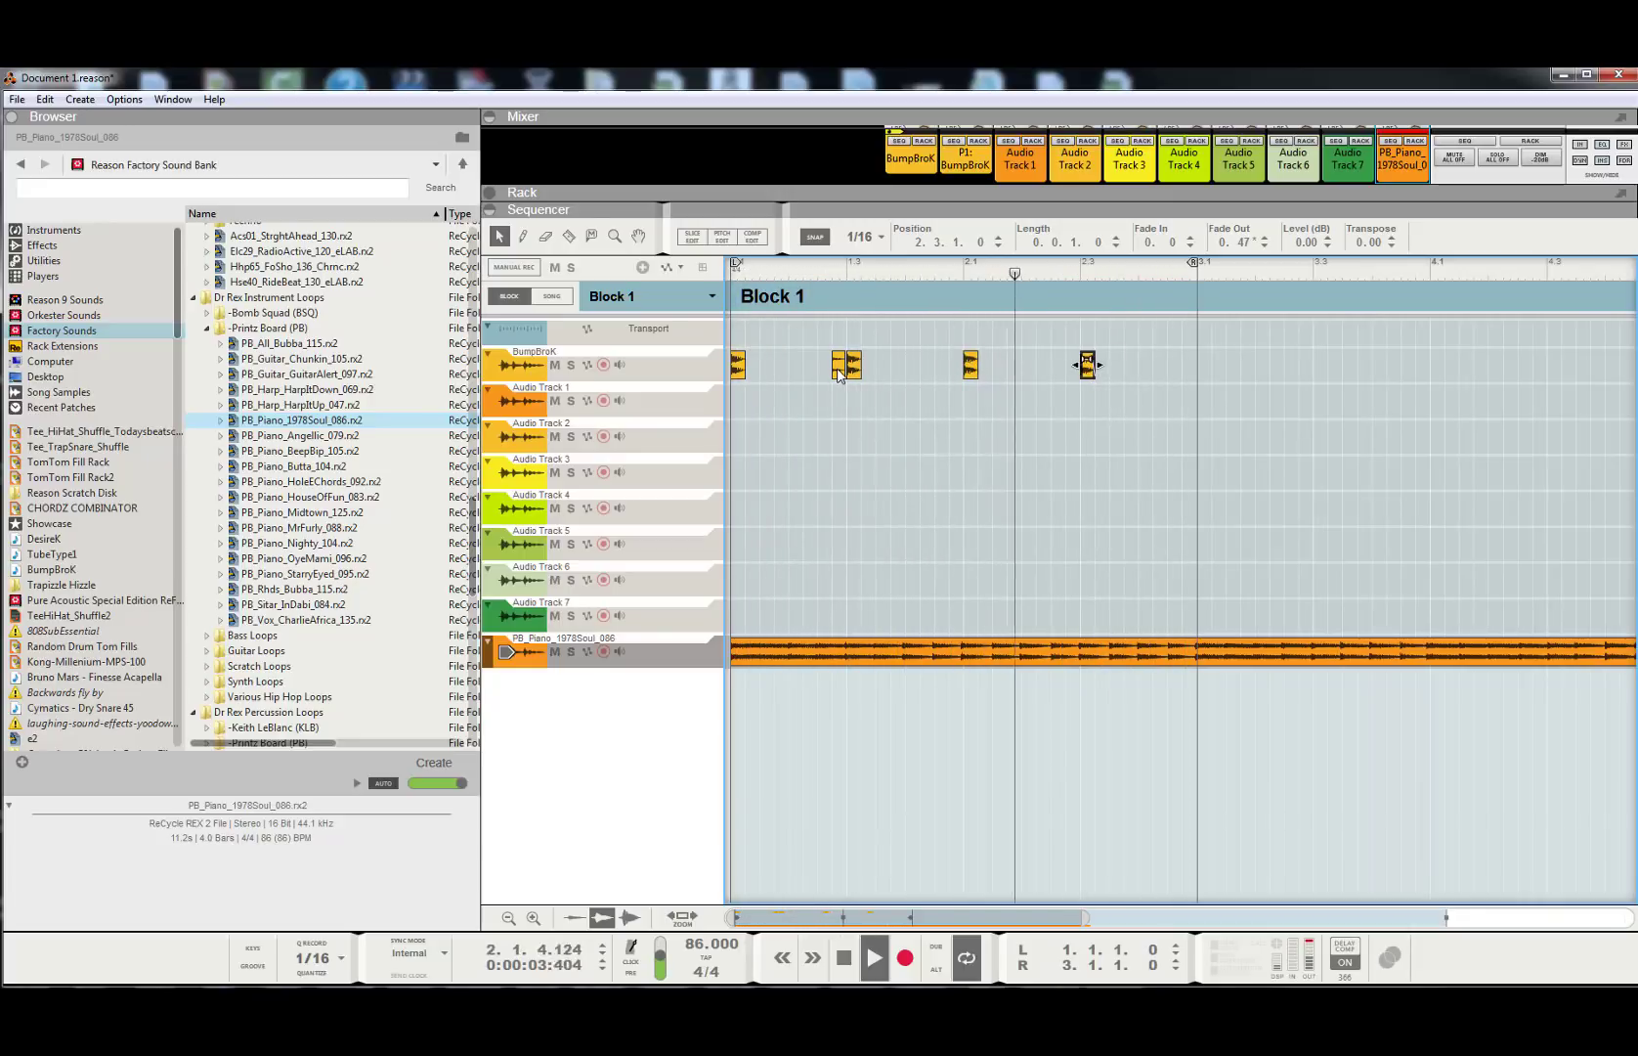
- Copy the quiet BumpBroK kick clip at 1.2.4 to positions 2.2.4, 2.4.4 and 1.4.3
drag(839, 371, 1073, 370)
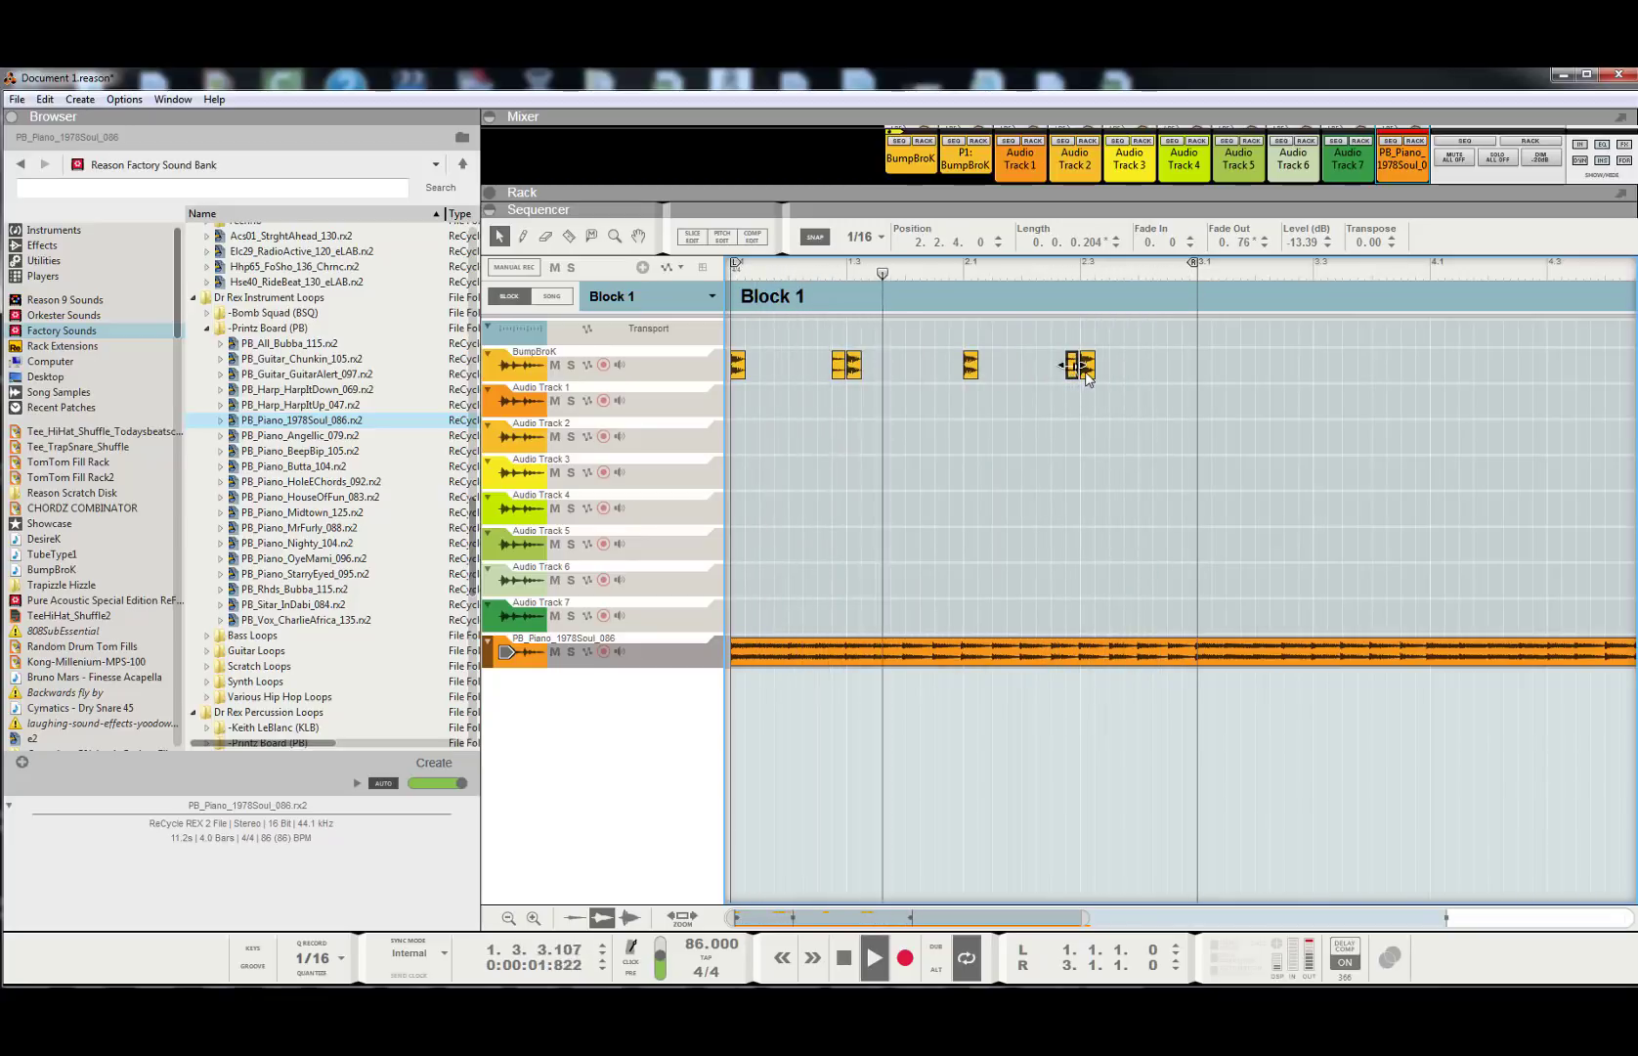
drag(1072, 370, 1187, 367)
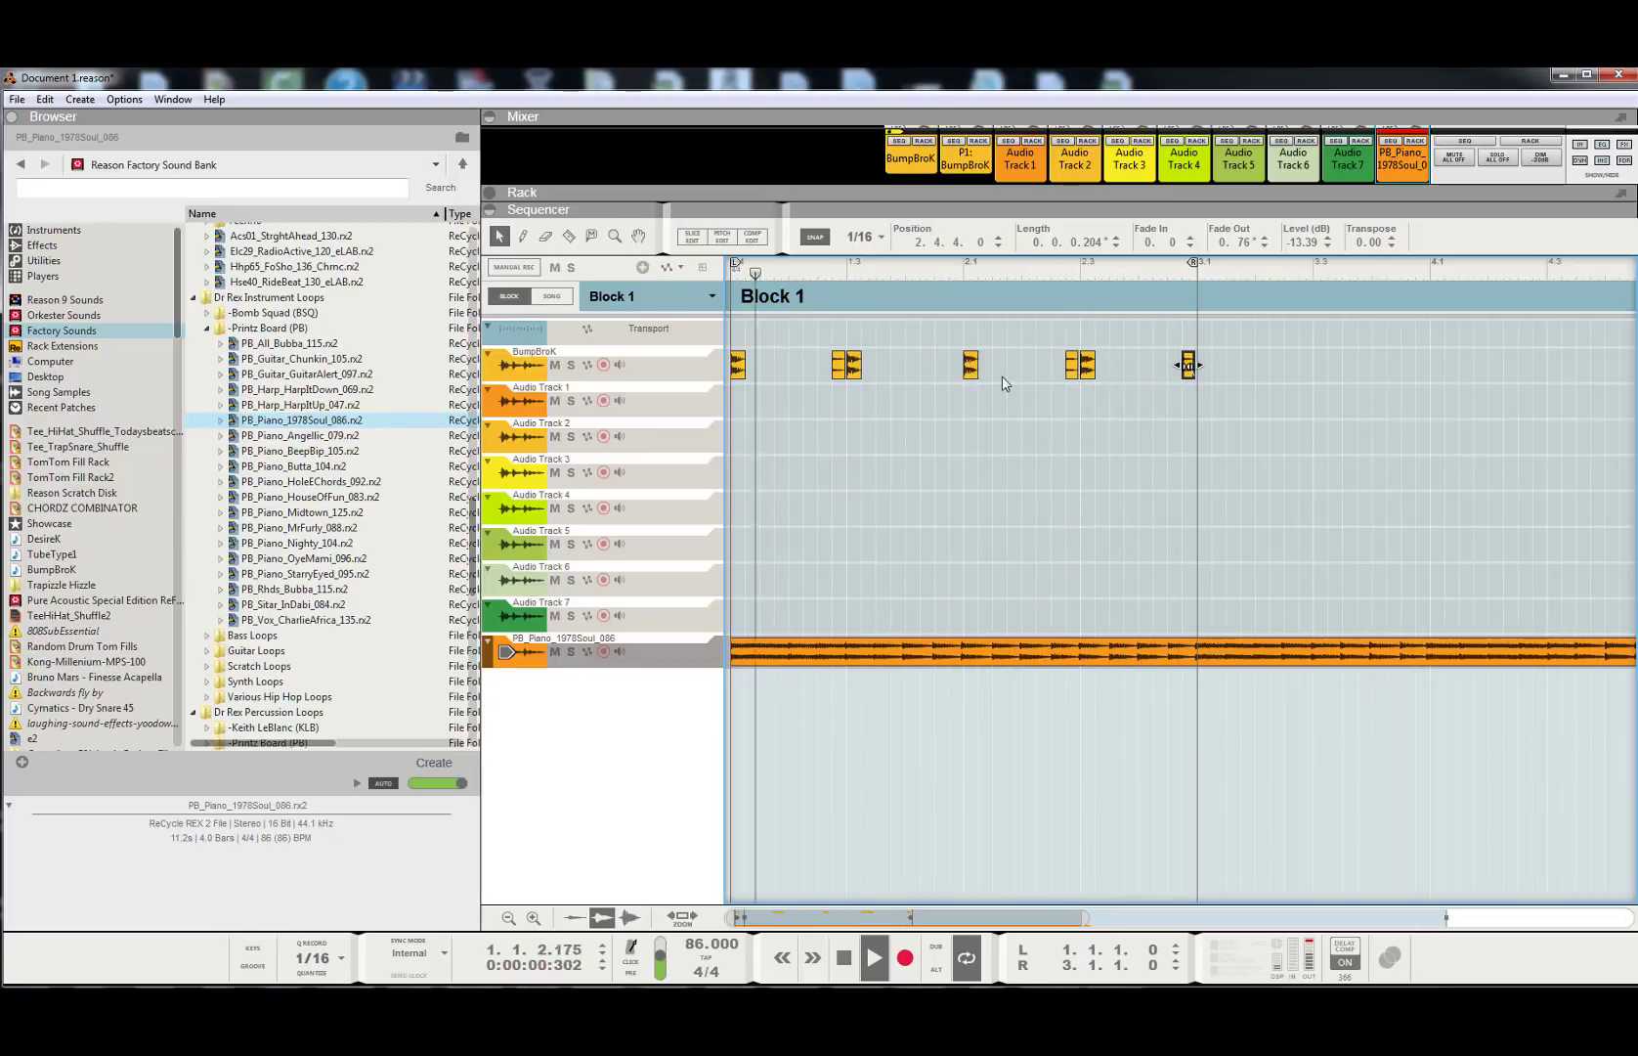
click(838, 365)
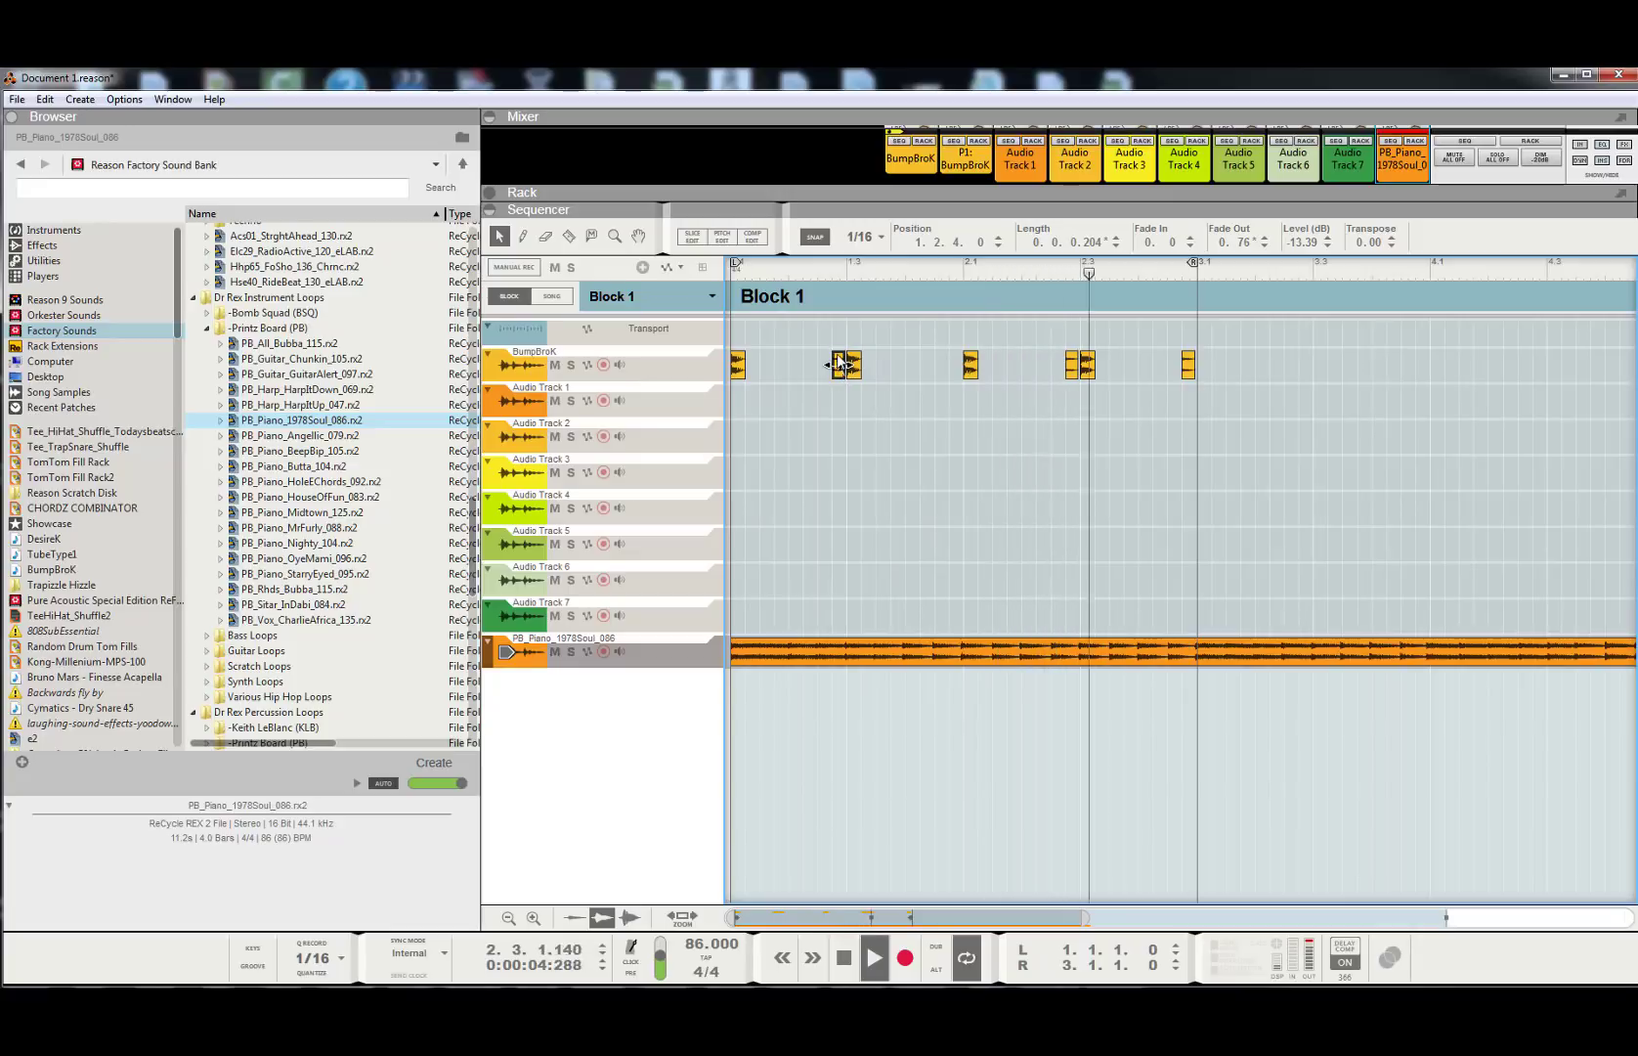
drag(838, 365, 941, 367)
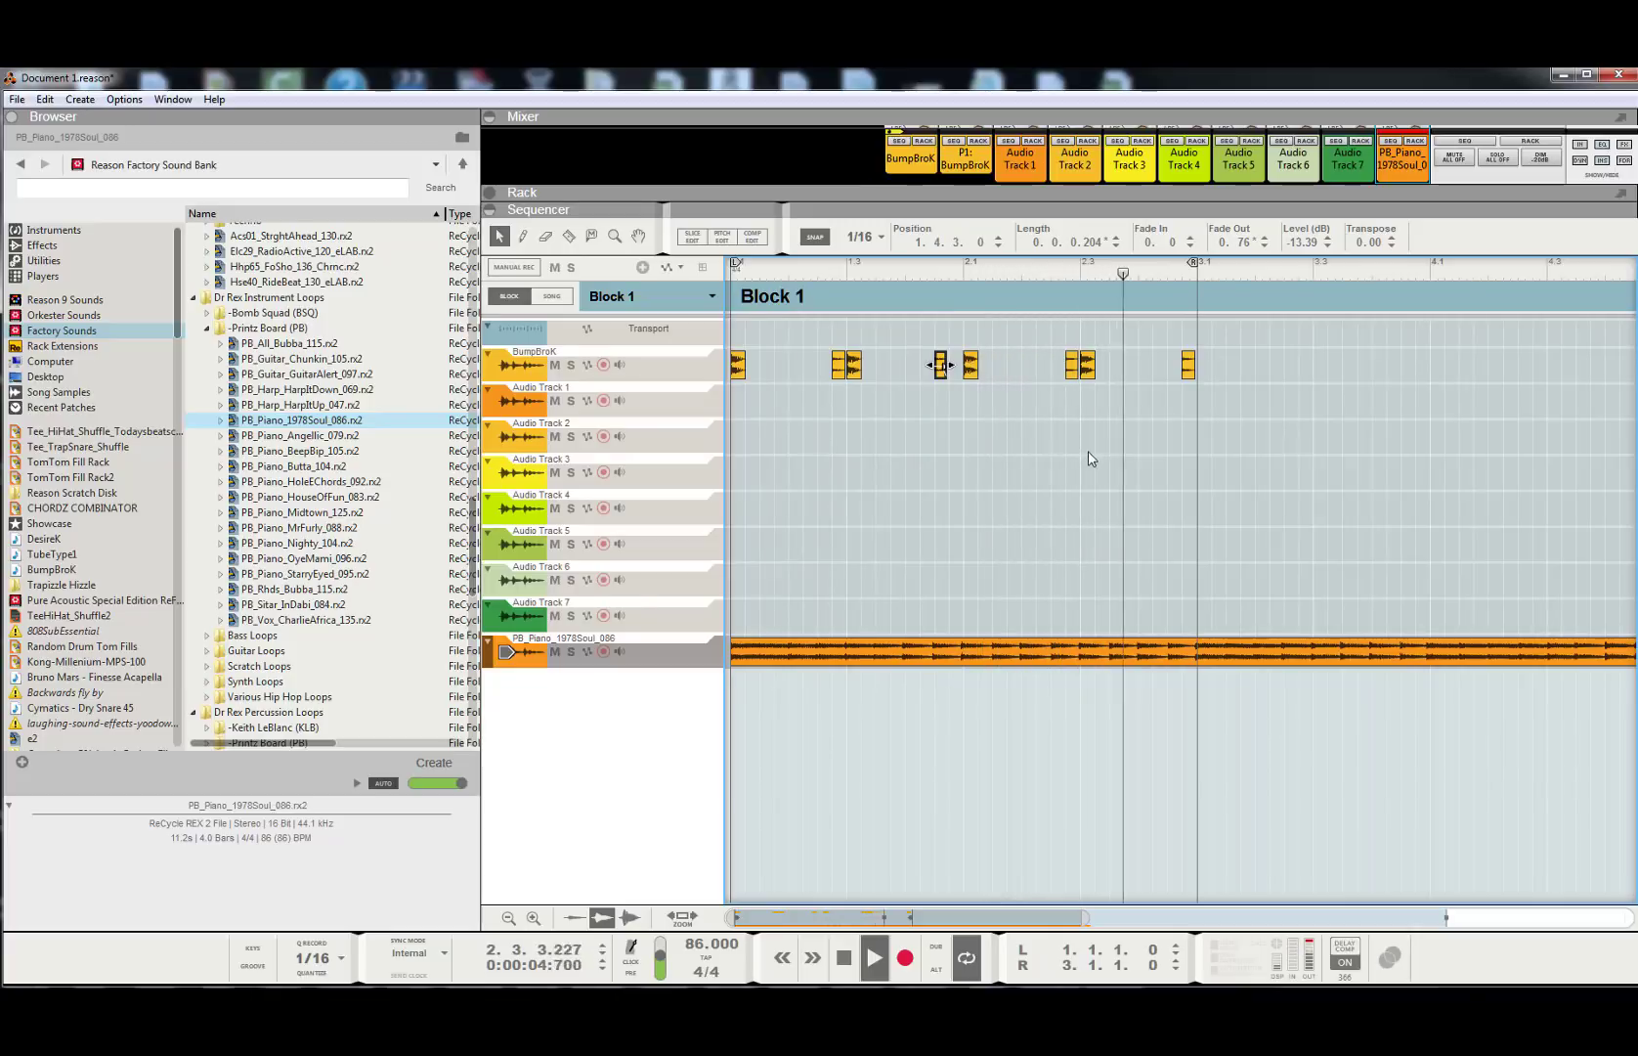
- Lower the level of the four quiet kick clips on the BumpBroK track to -15.24 dB and return playback to the start
key(space)
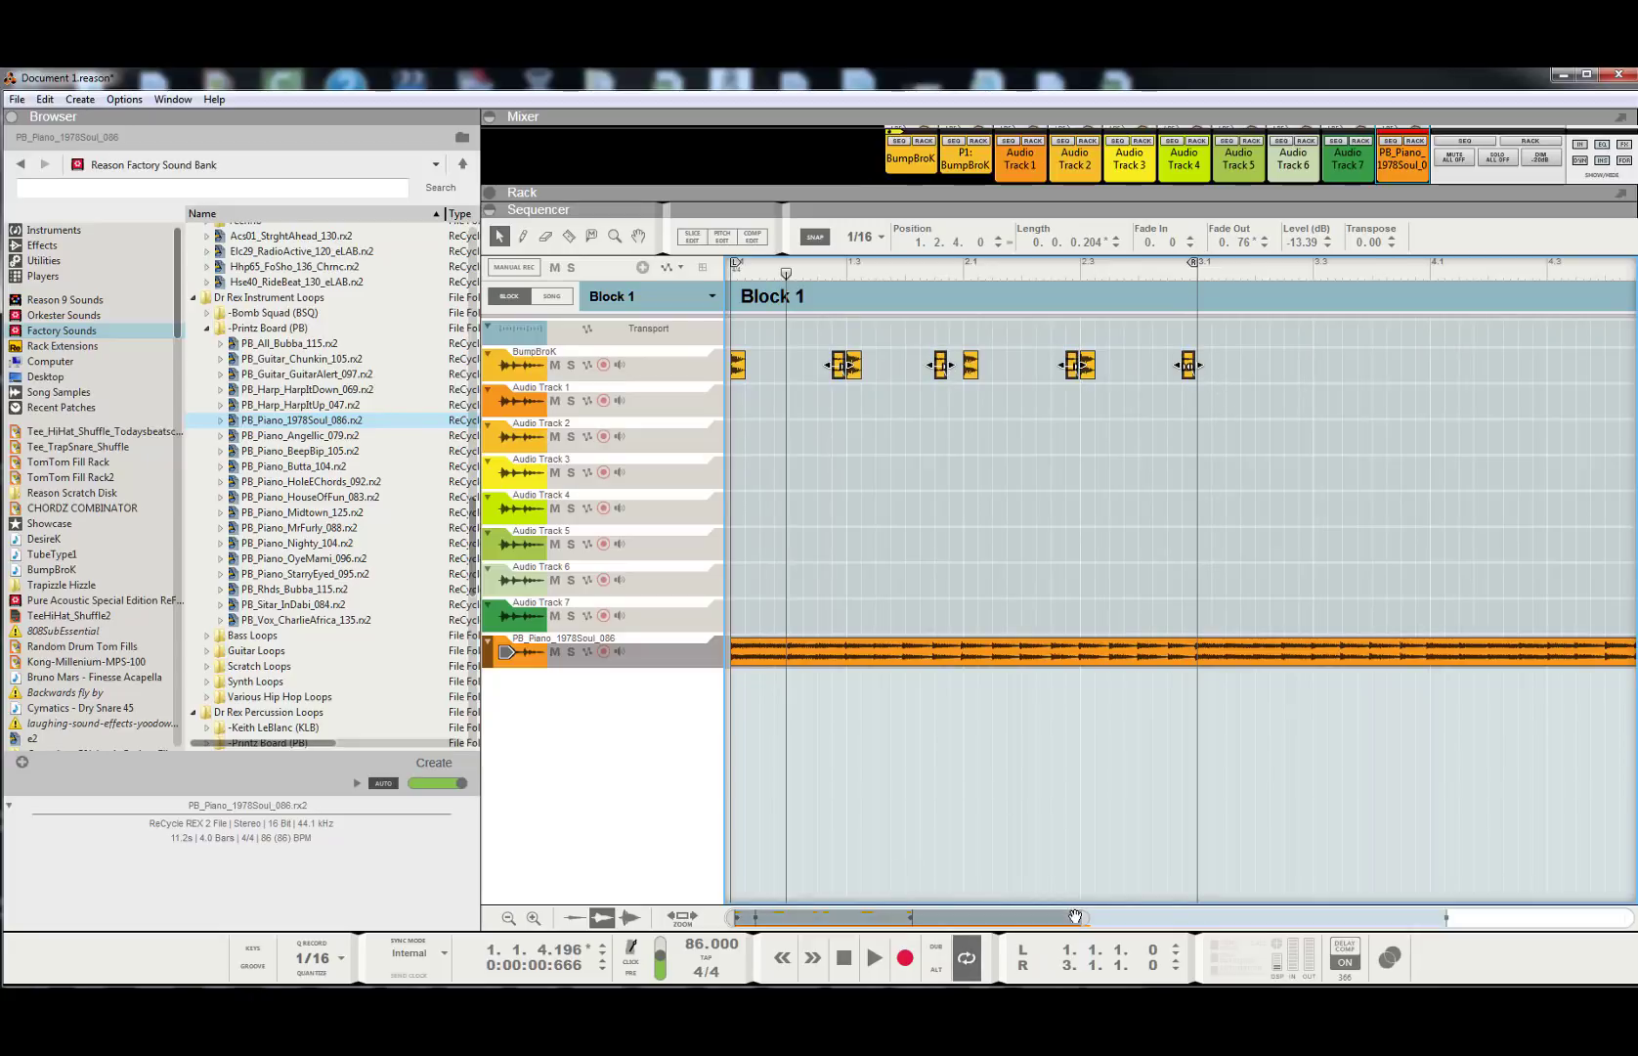
drag(1082, 921, 807, 921)
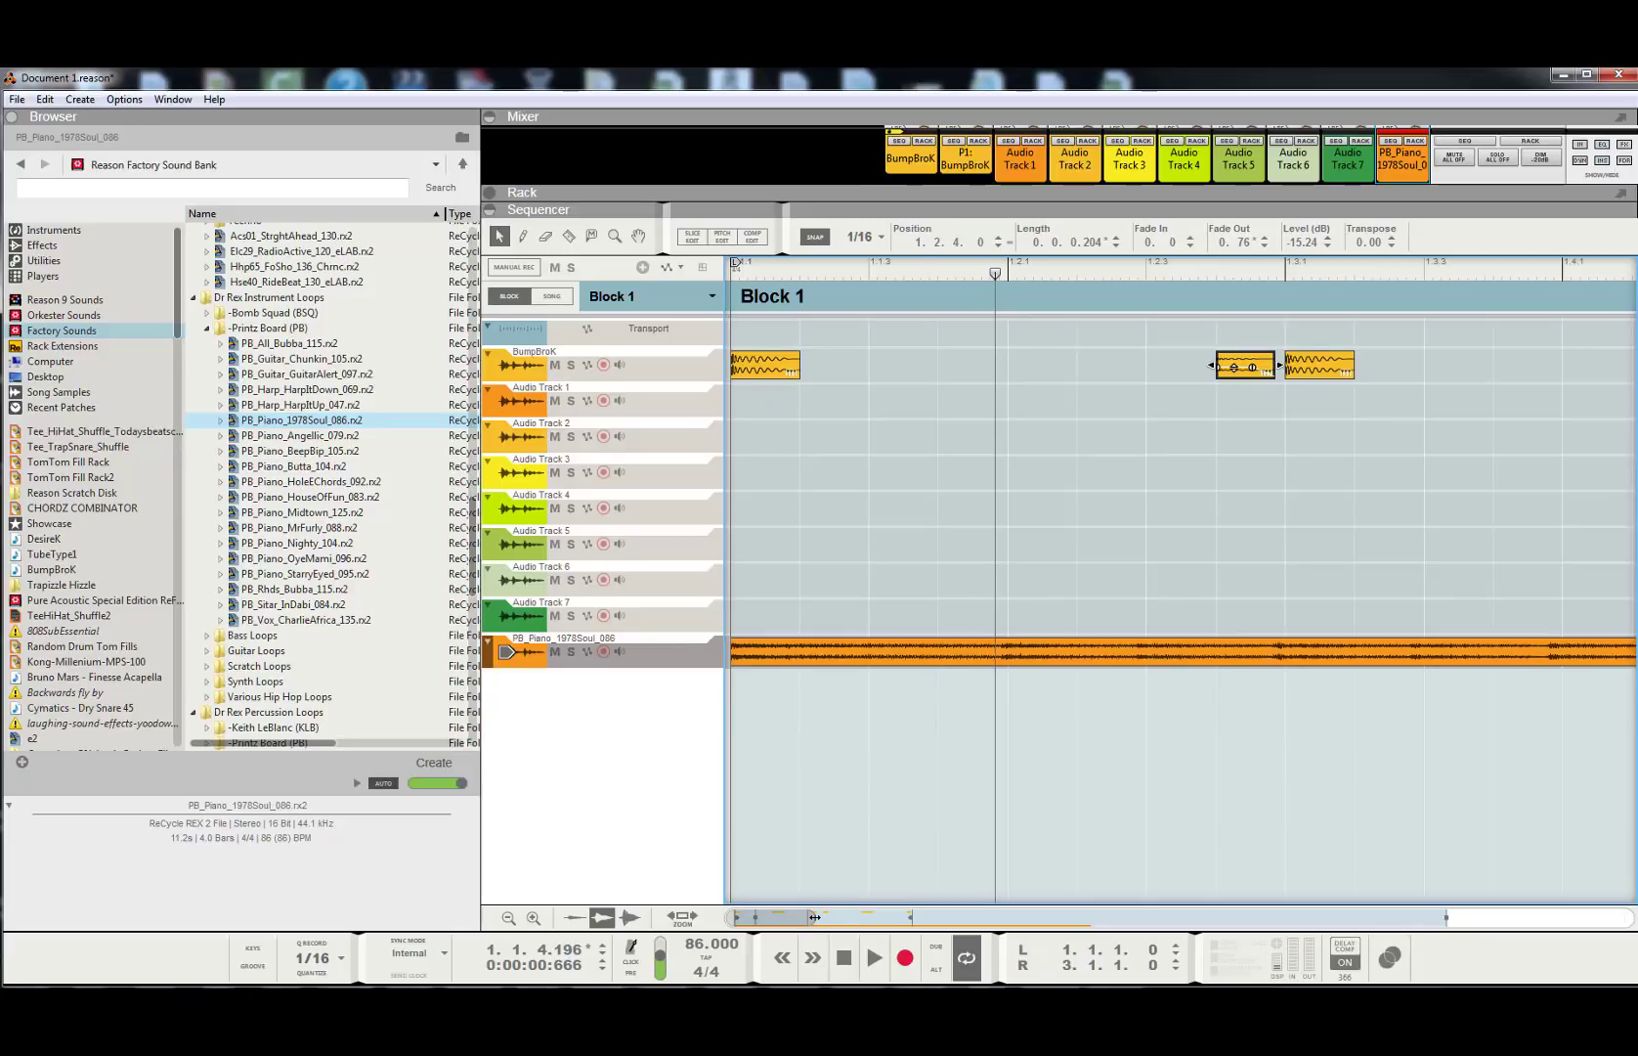
drag(815, 917, 1027, 917)
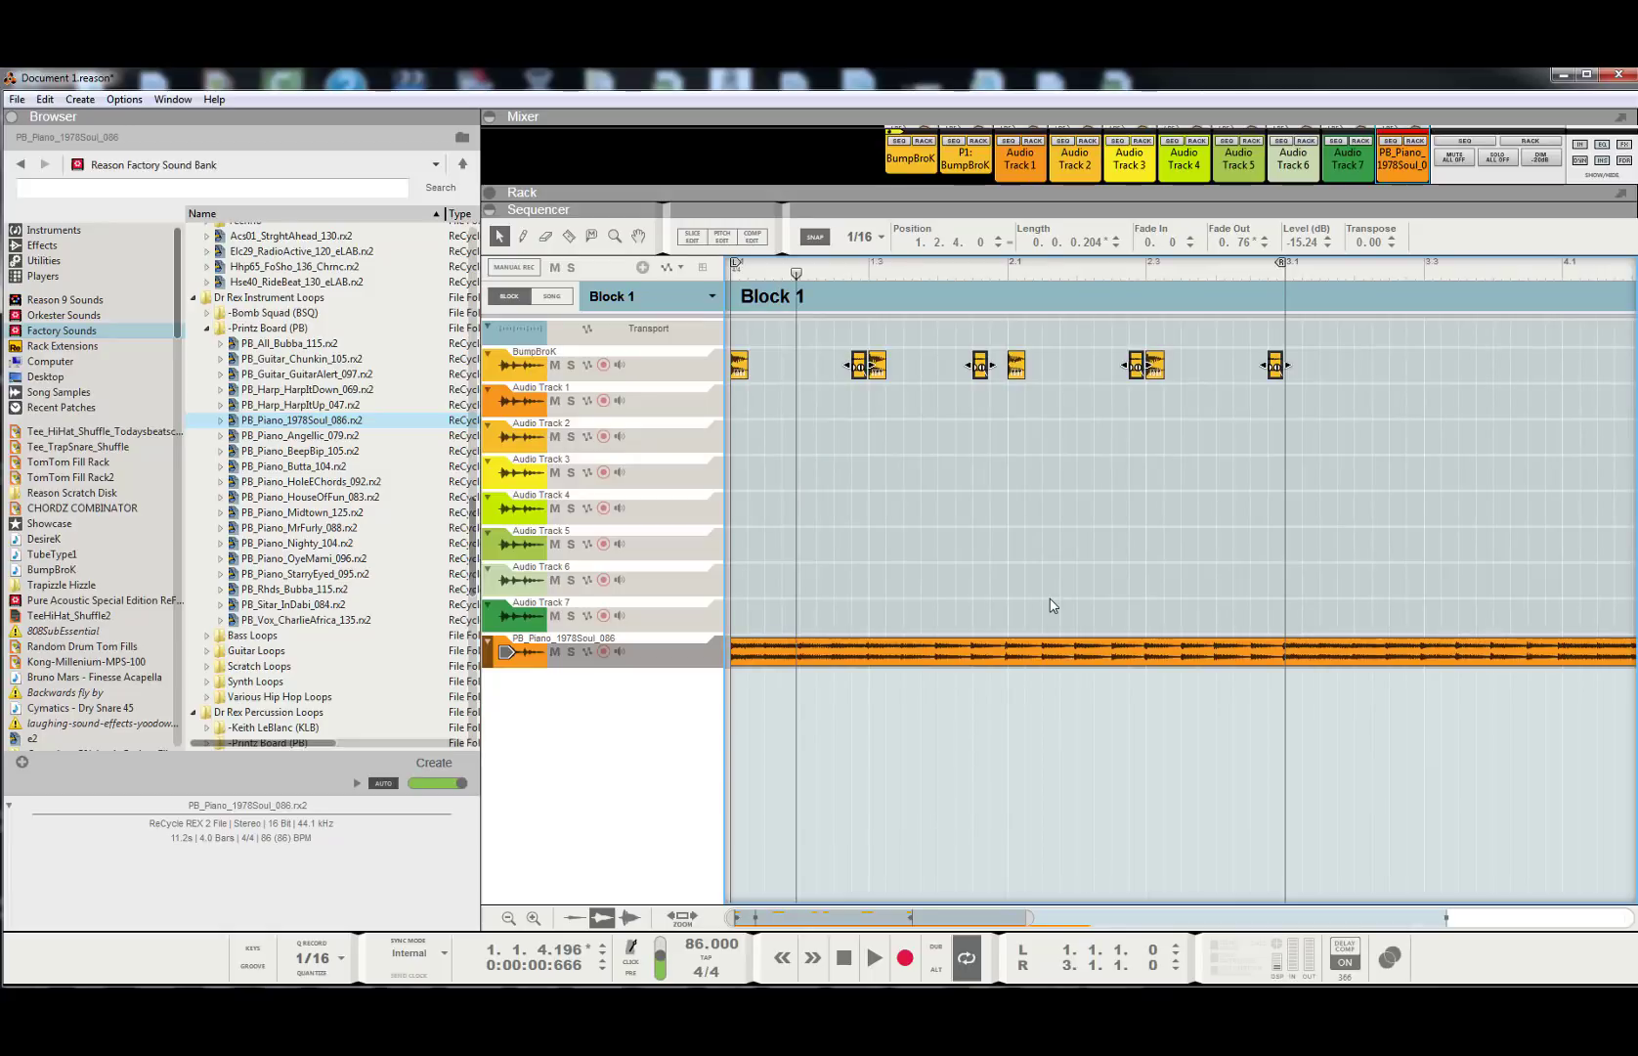
click(899, 765)
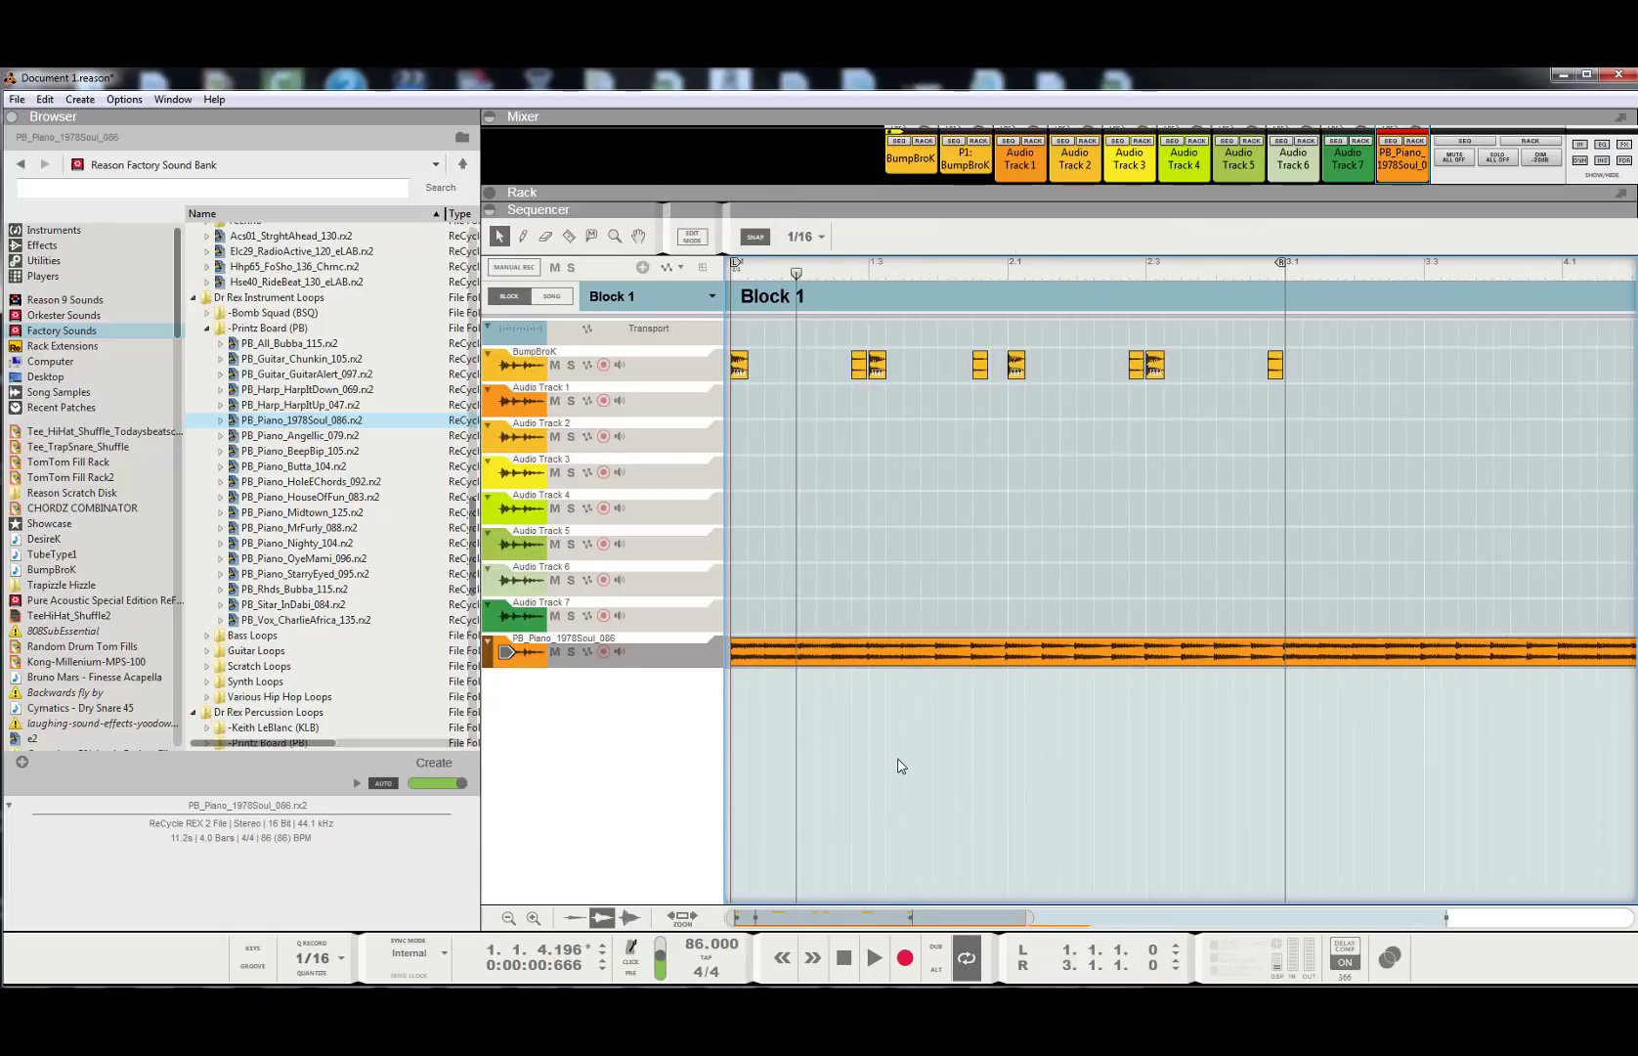
click(847, 957)
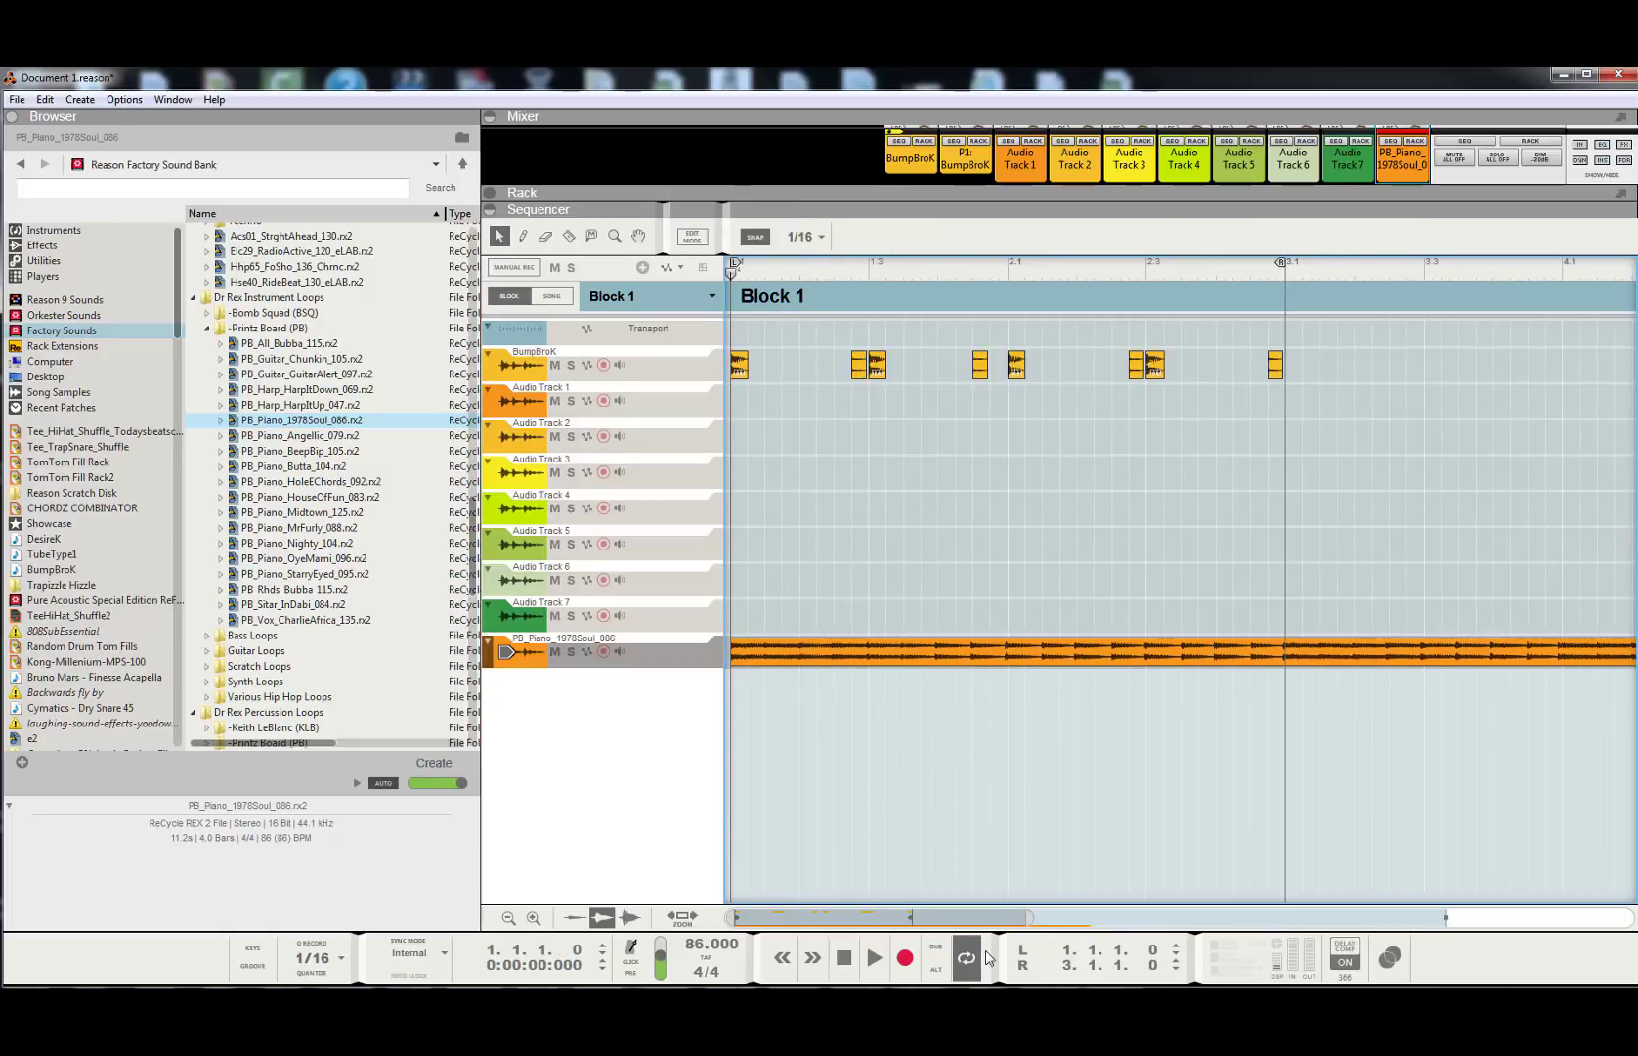
- Play the loop from the start to check the kick pattern against the full piano clip
drag(1137, 912, 1167, 910)
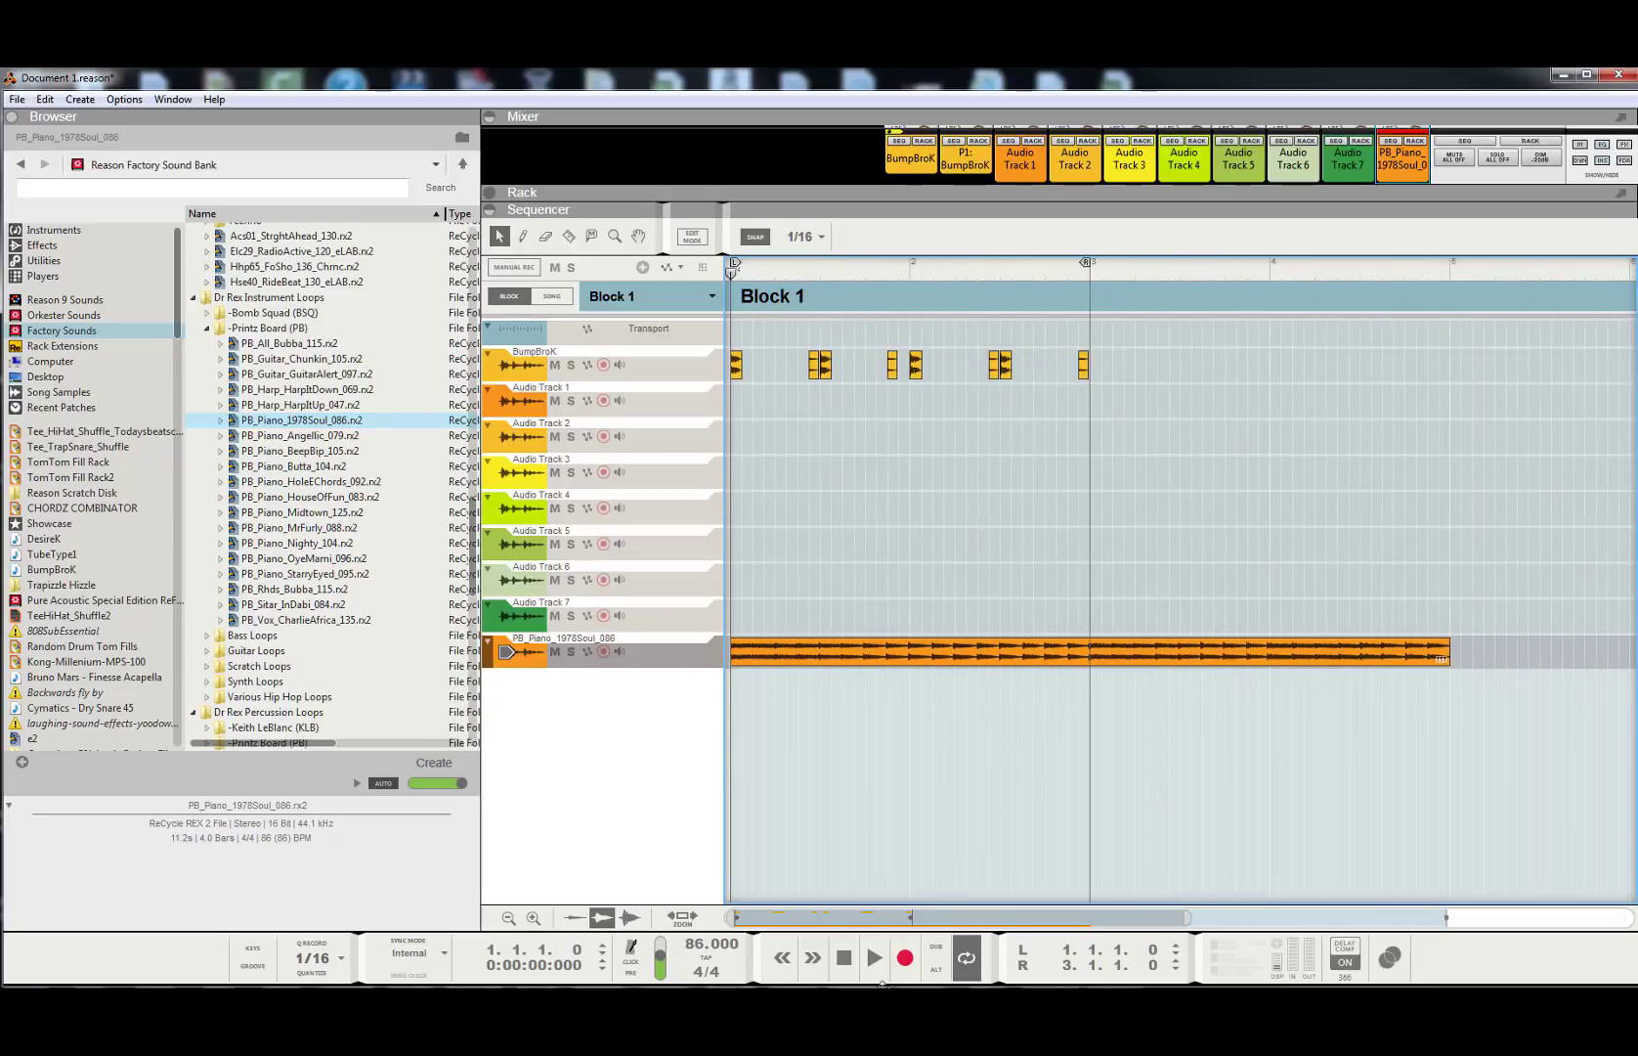
key(space)
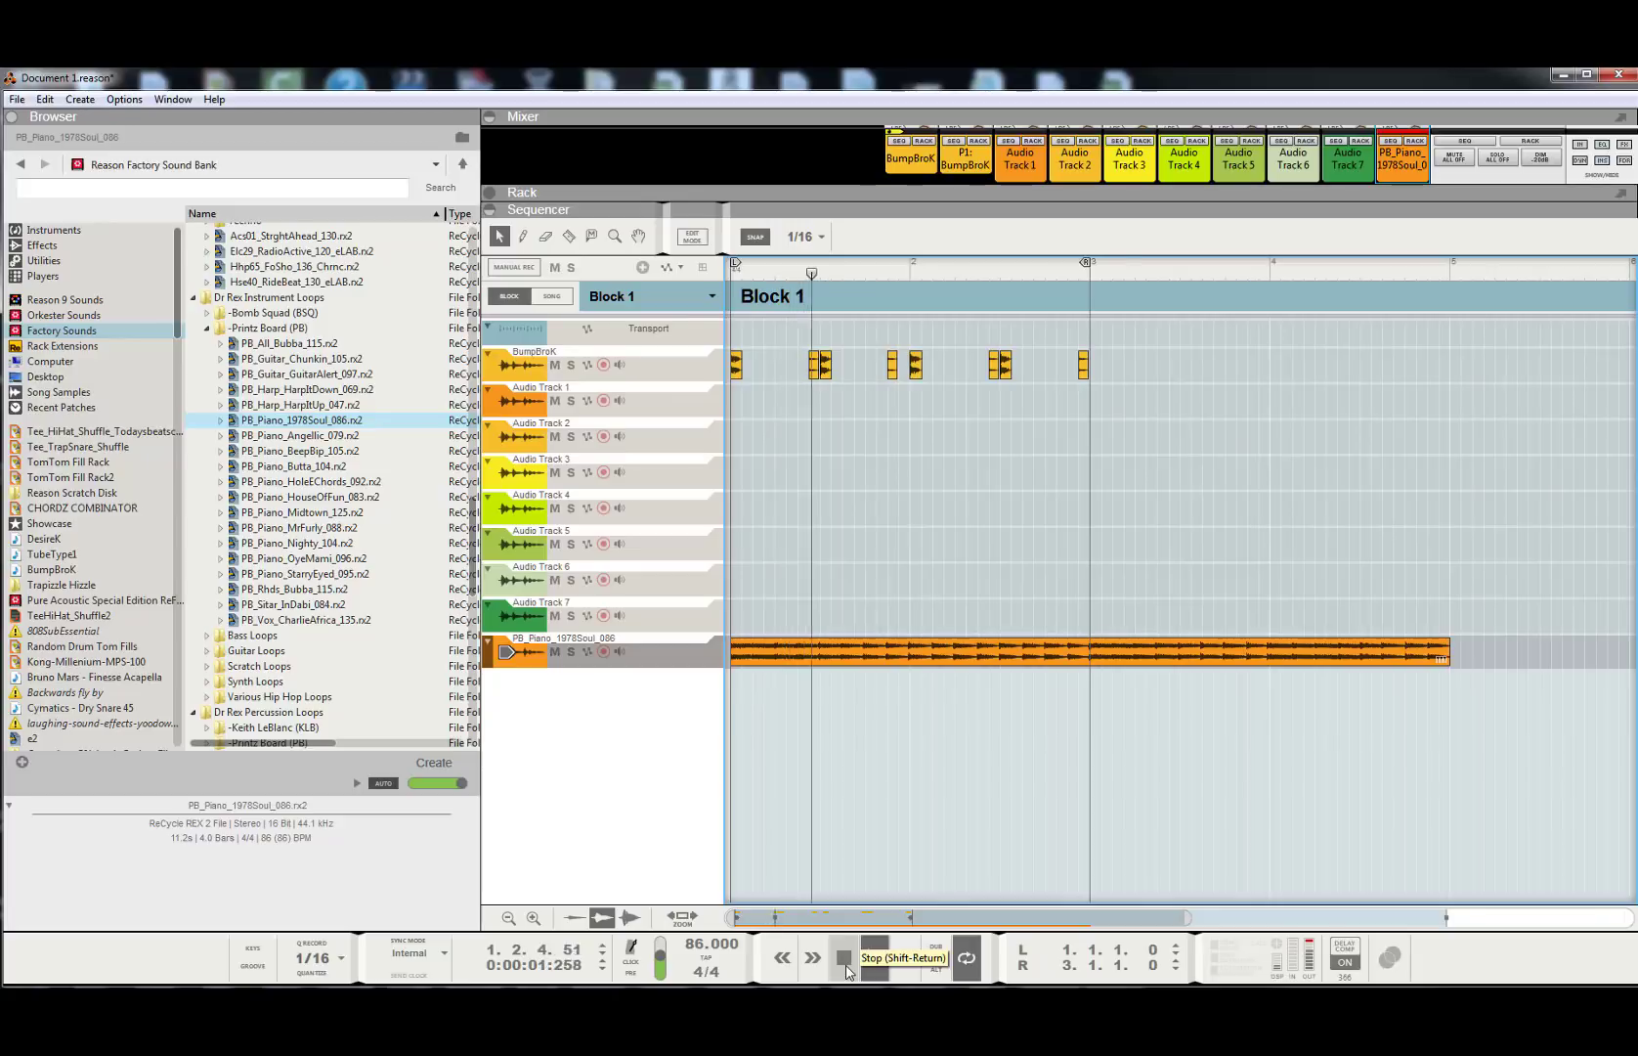
click(846, 965)
click(845, 966)
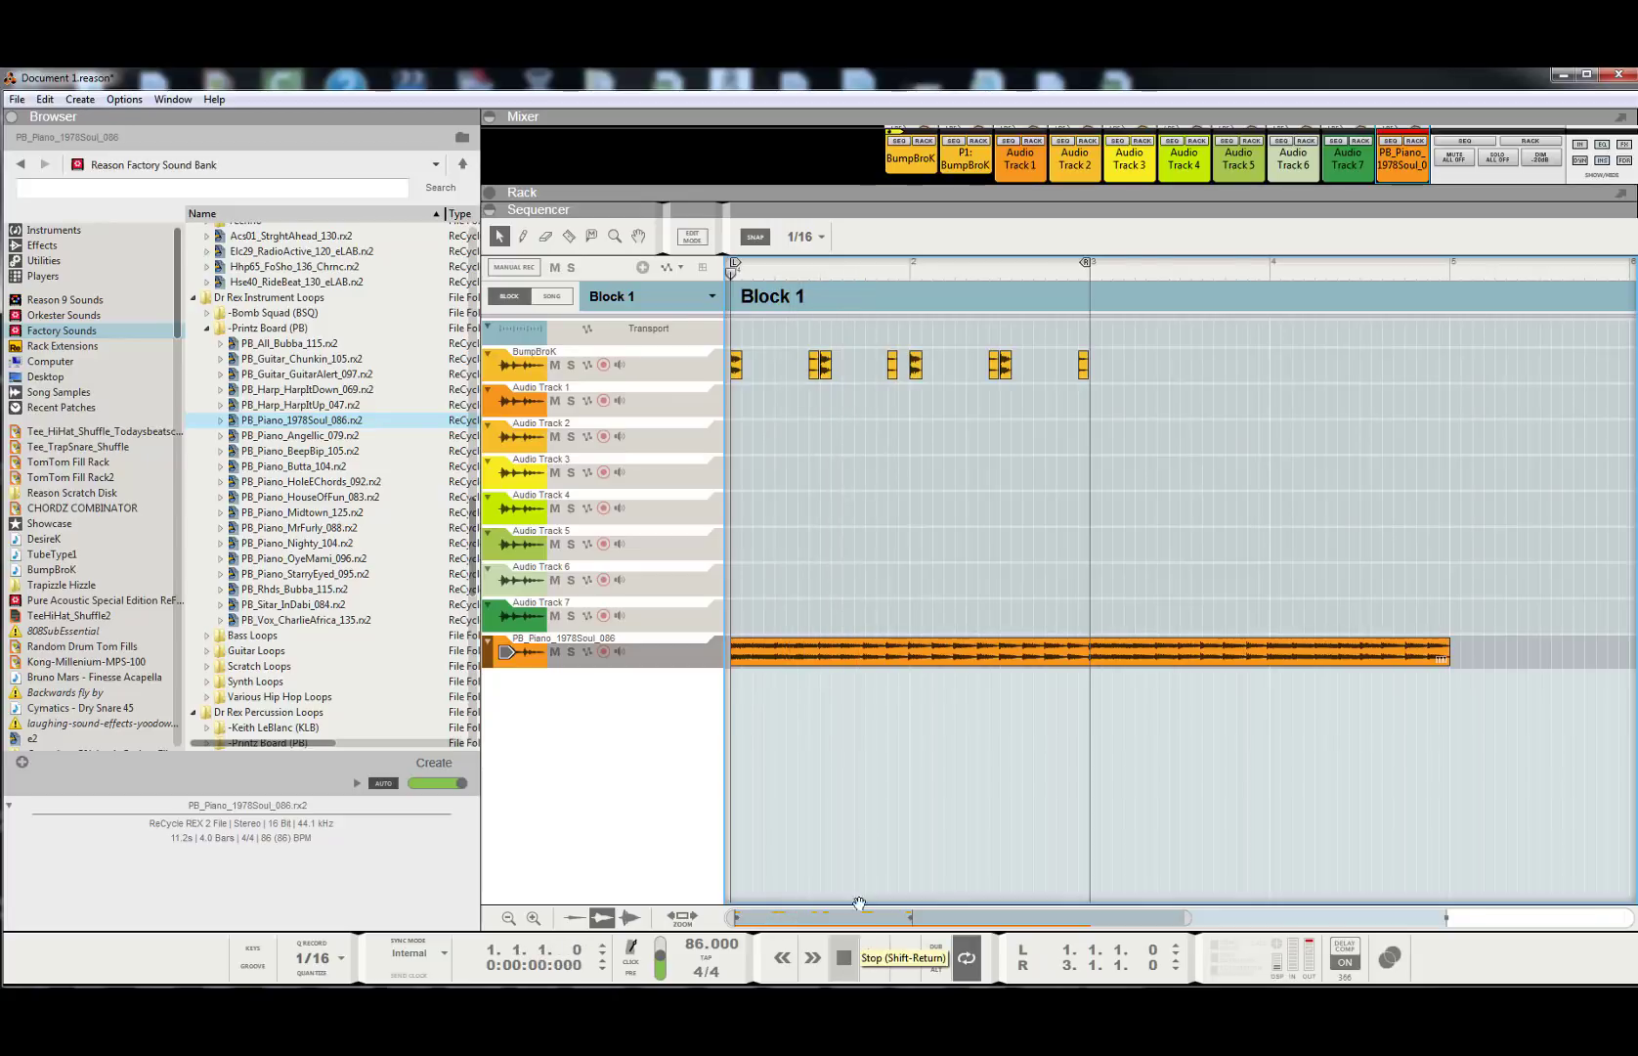
- Copy the full-level BumpBroK kick clip at 1.3.1 to 1.3.3 and audition the loop
click(875, 958)
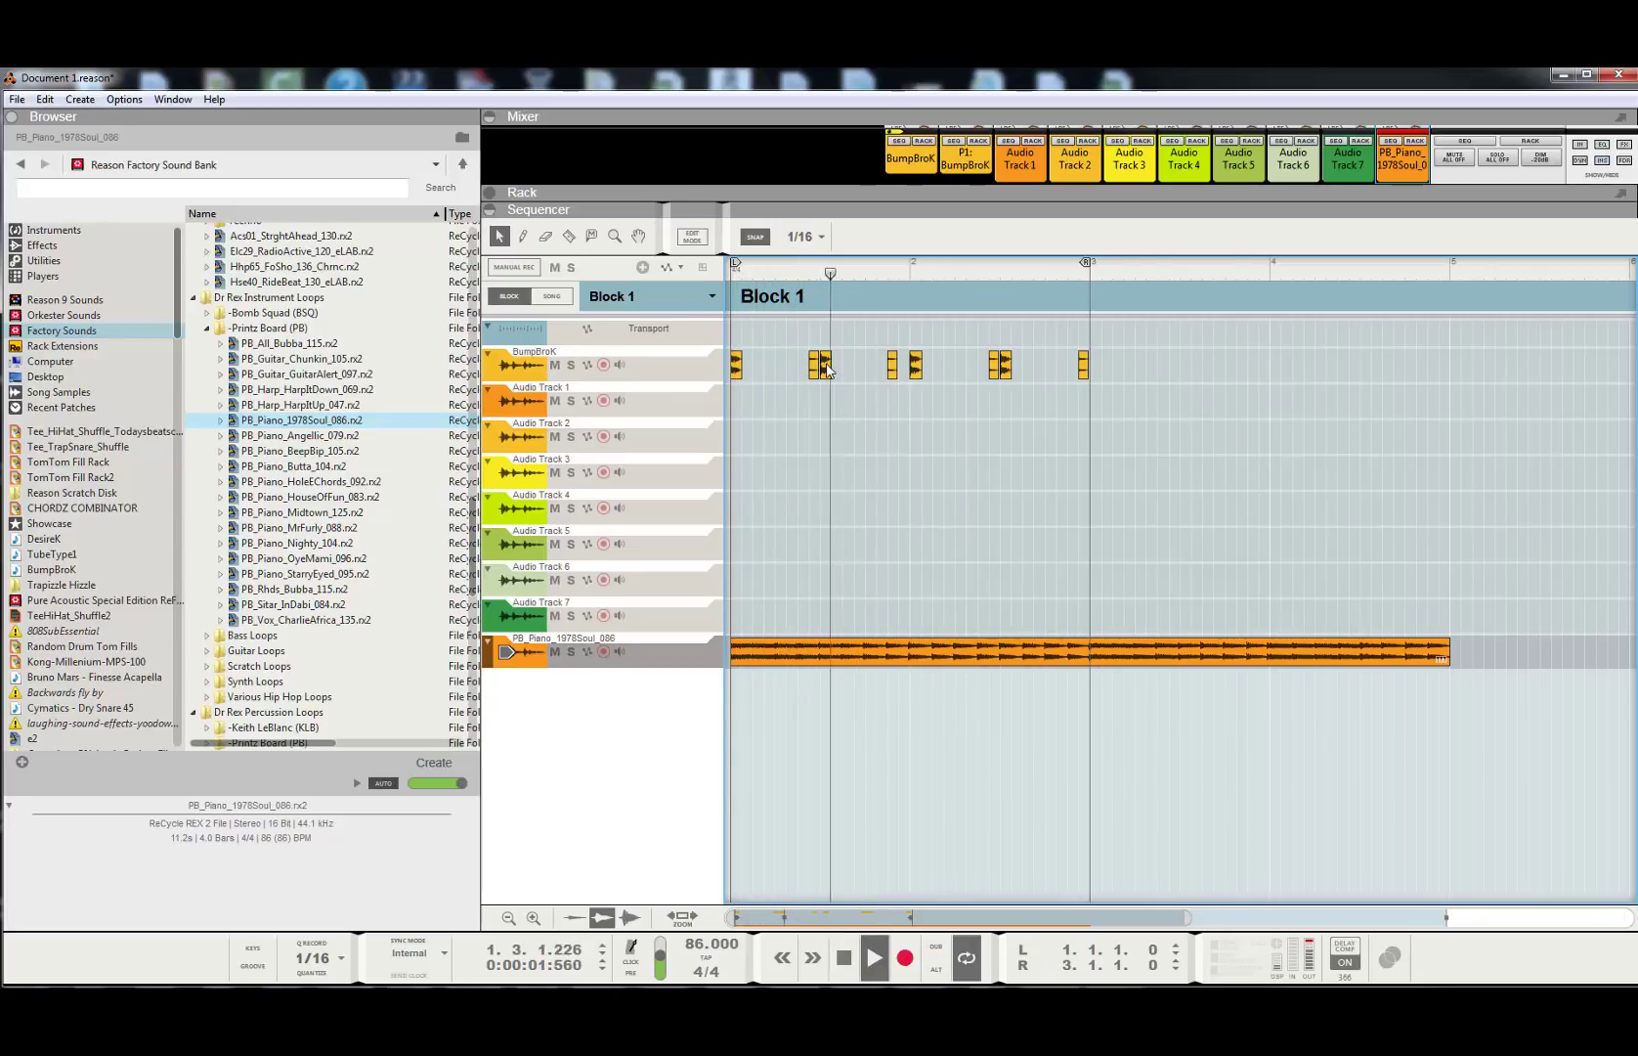
drag(826, 369, 847, 369)
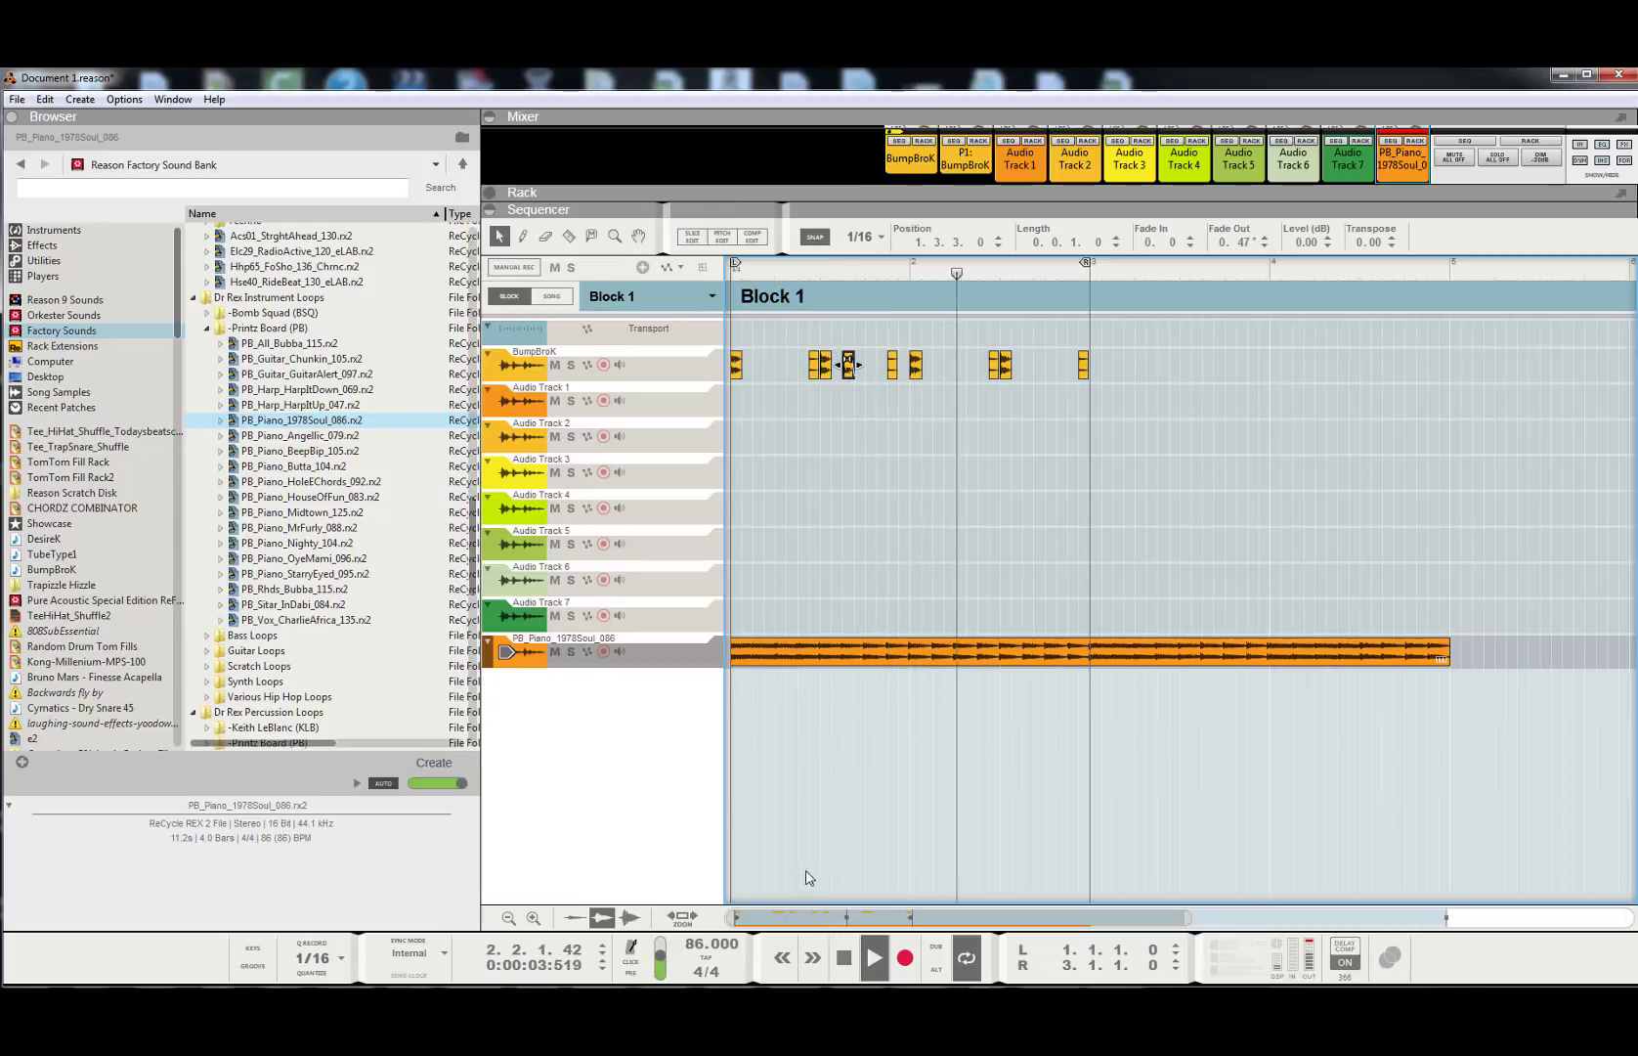
click(846, 968)
click(850, 971)
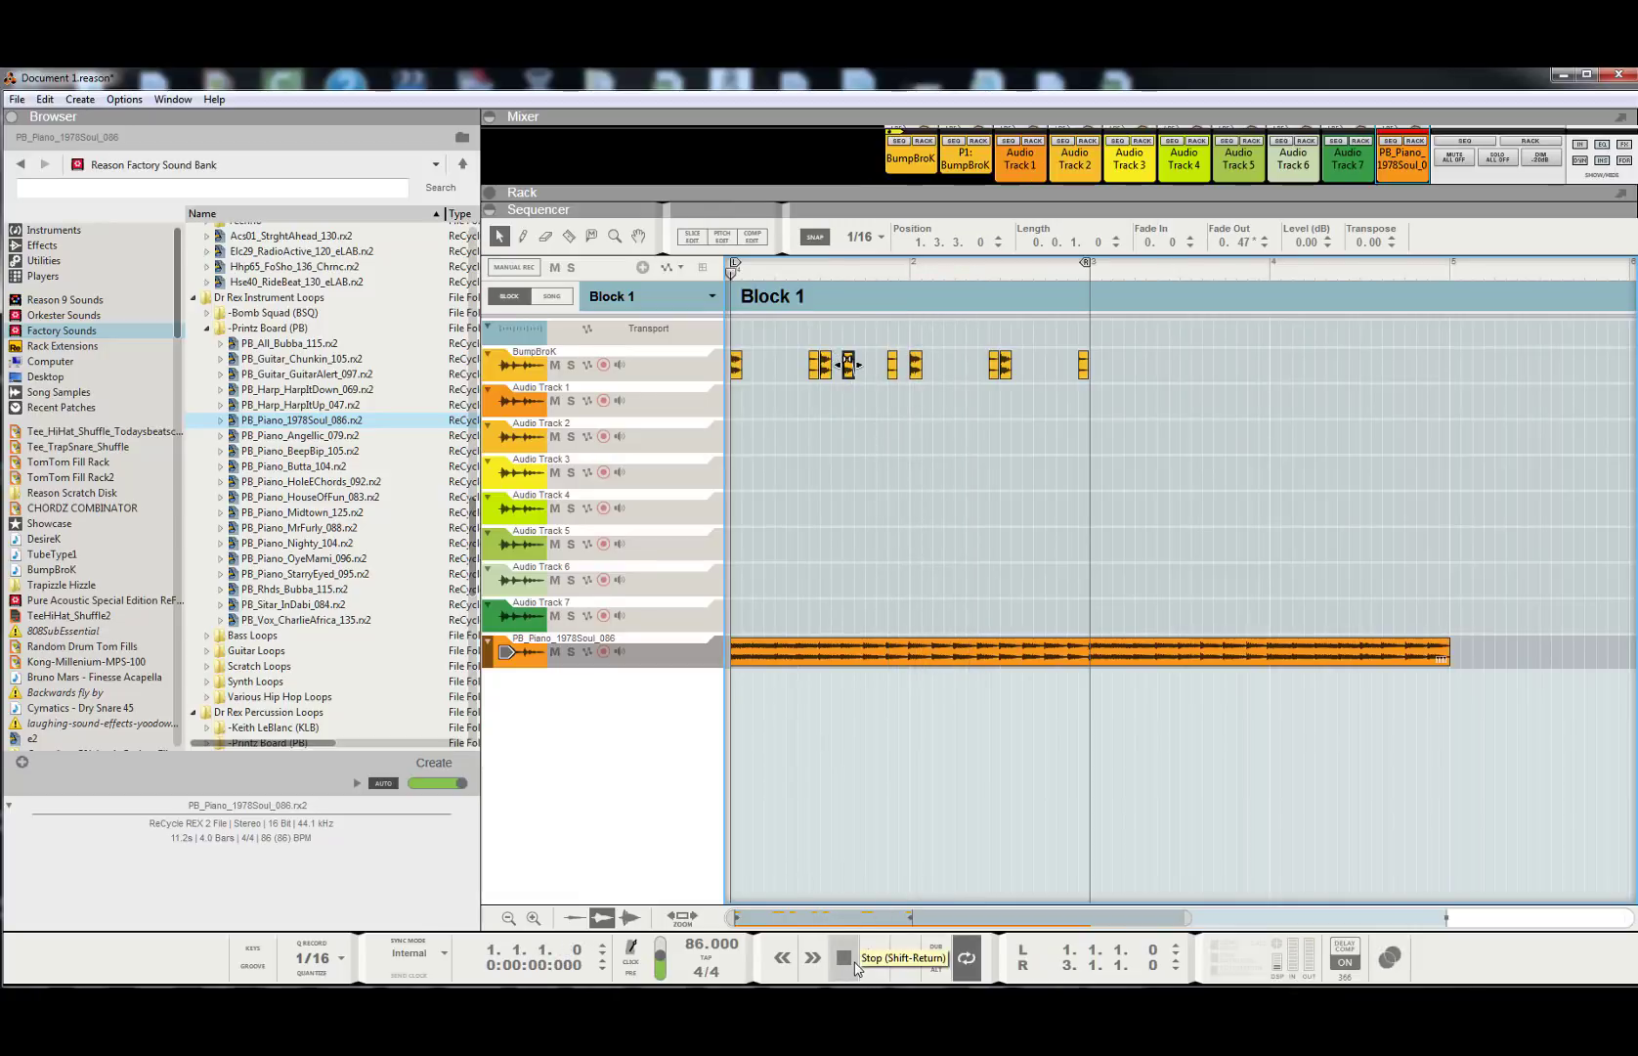
key(space)
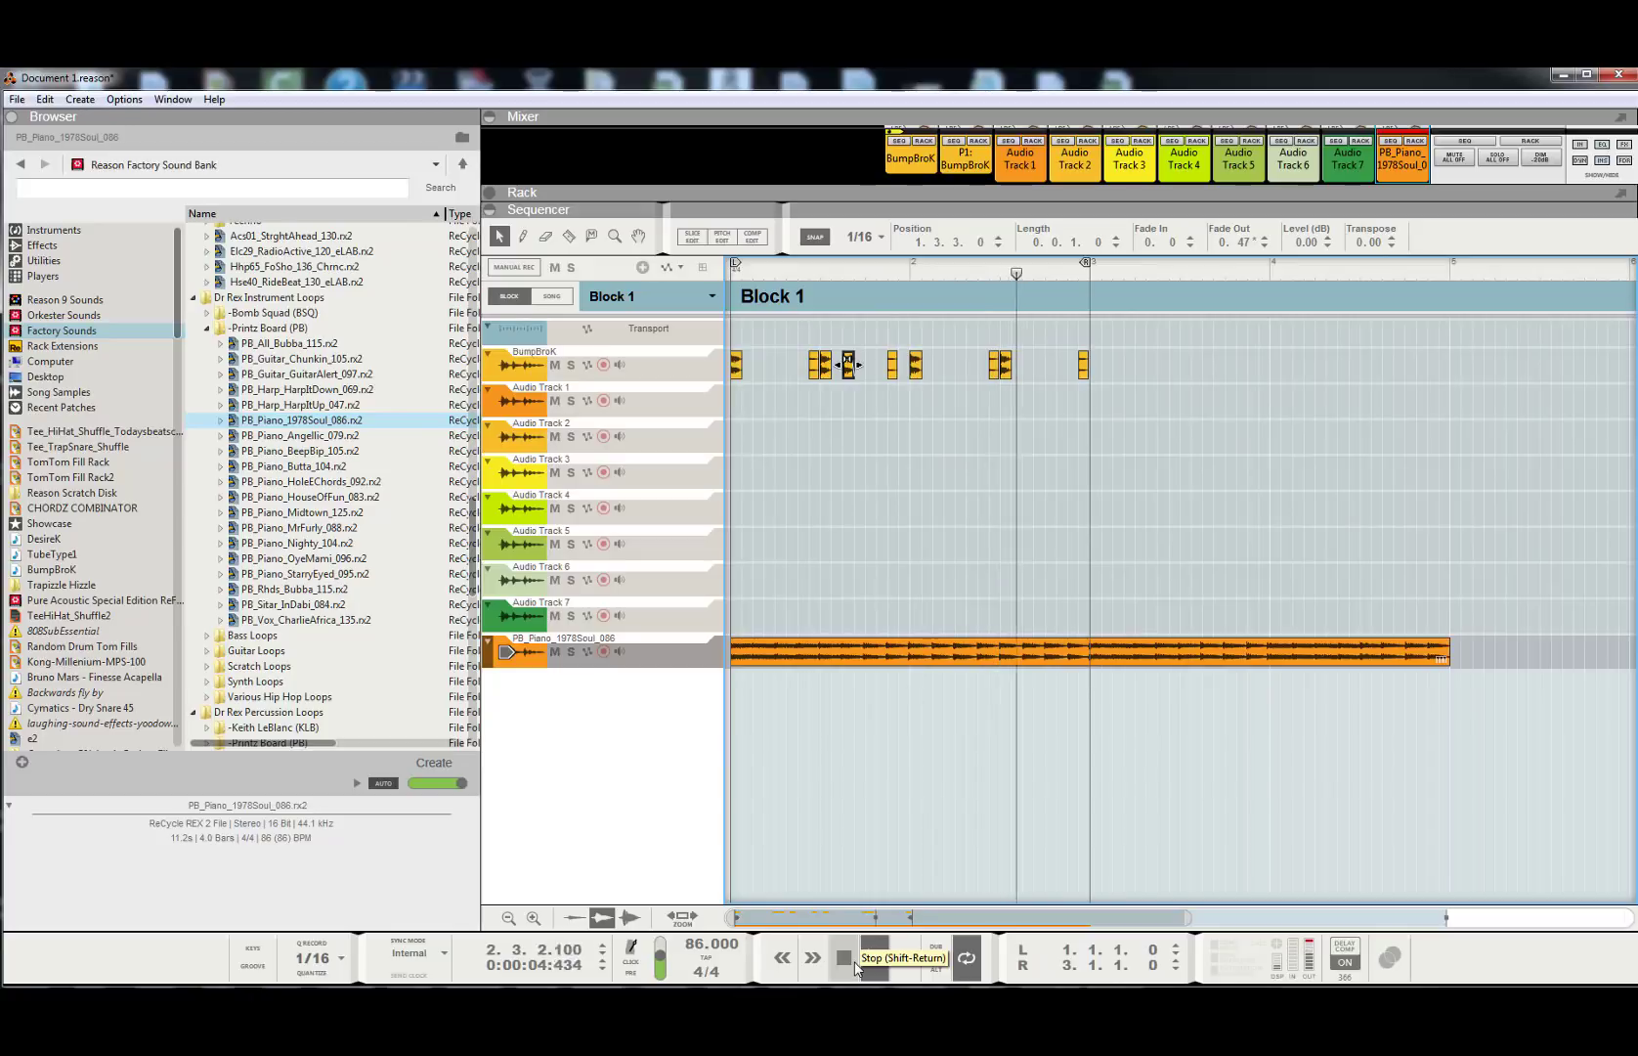
click(844, 958)
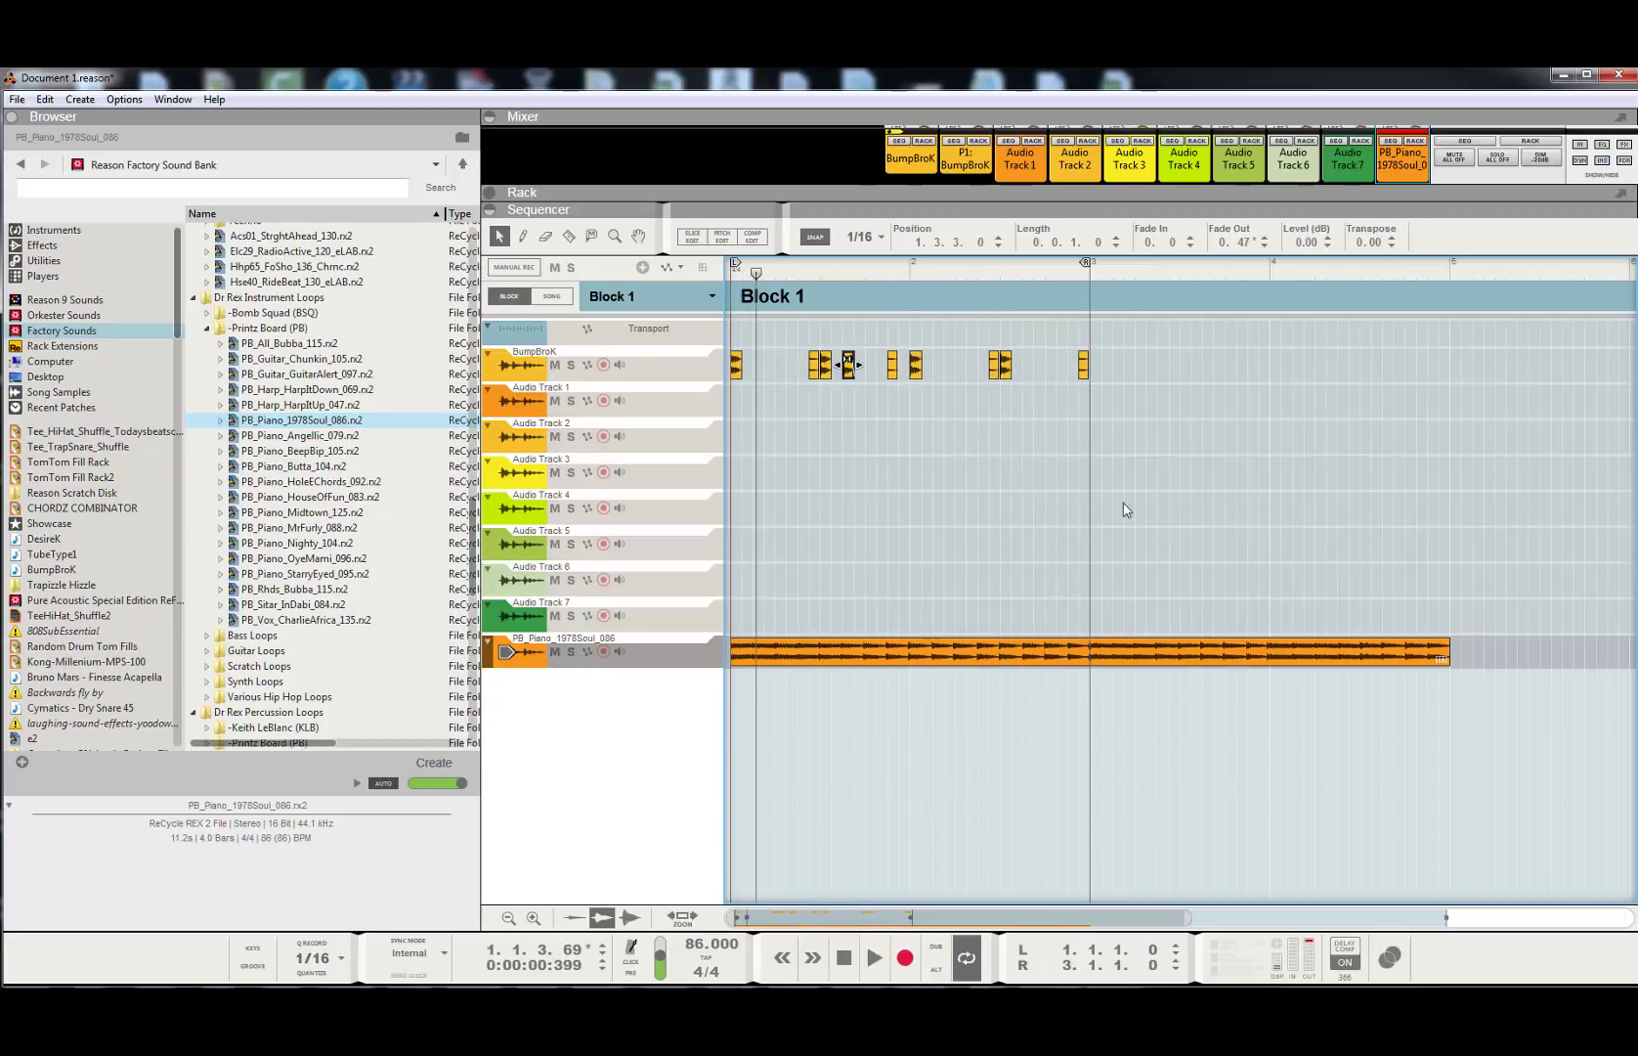
- Move the last quiet BumpBroK kick clip to 2.4.2 and extend the loop end to bar 5
drag(1085, 367, 1063, 368)
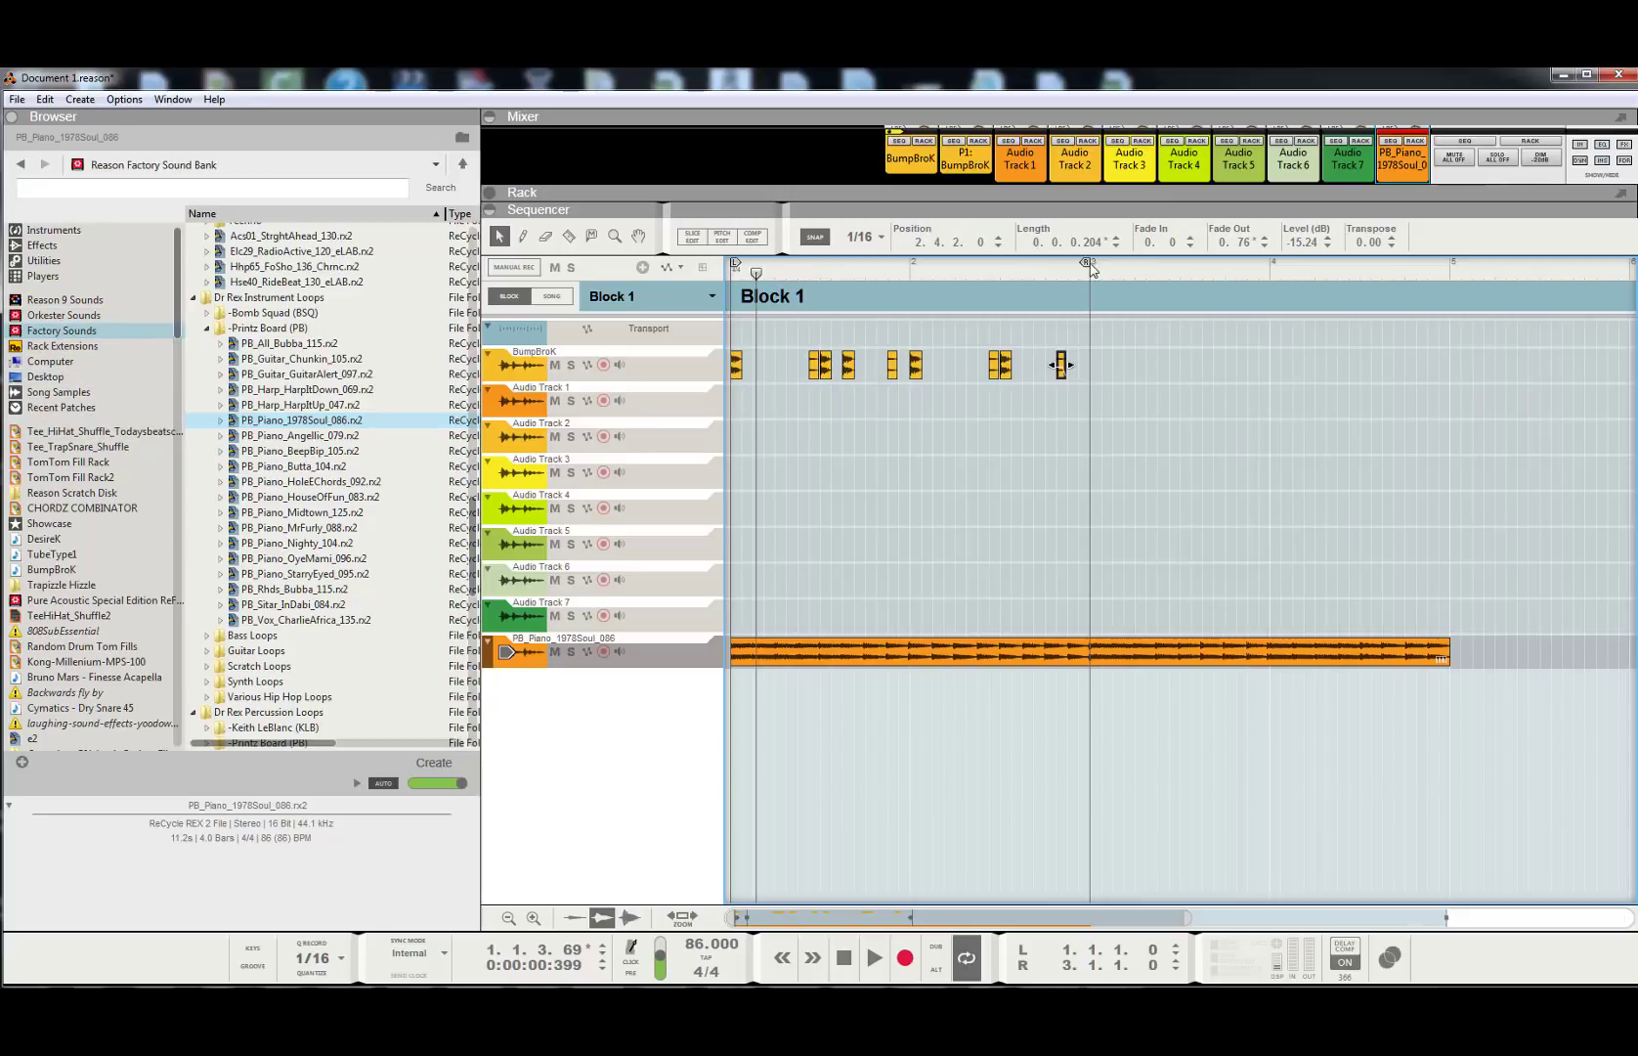
drag(1086, 266, 1448, 332)
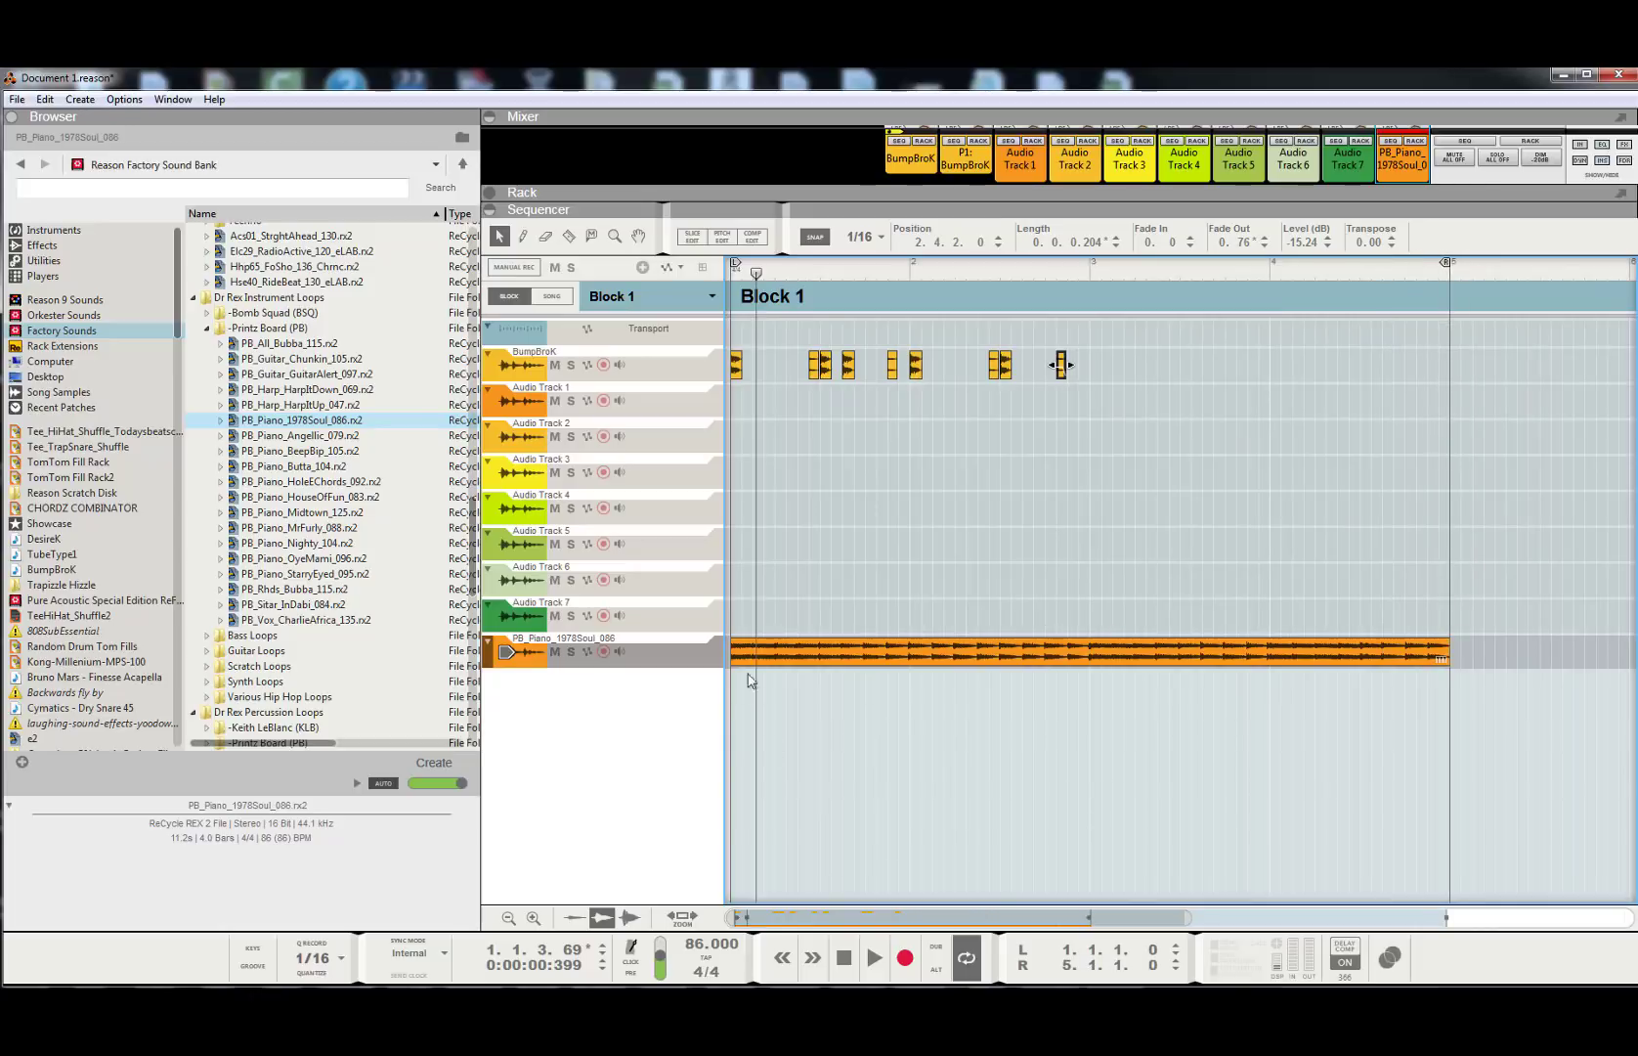
- Turn off snapping and create a new track from the Tee_HiHat_Shuffle_Todaysbeatscom Combinator patch
click(815, 236)
drag(1188, 917, 857, 919)
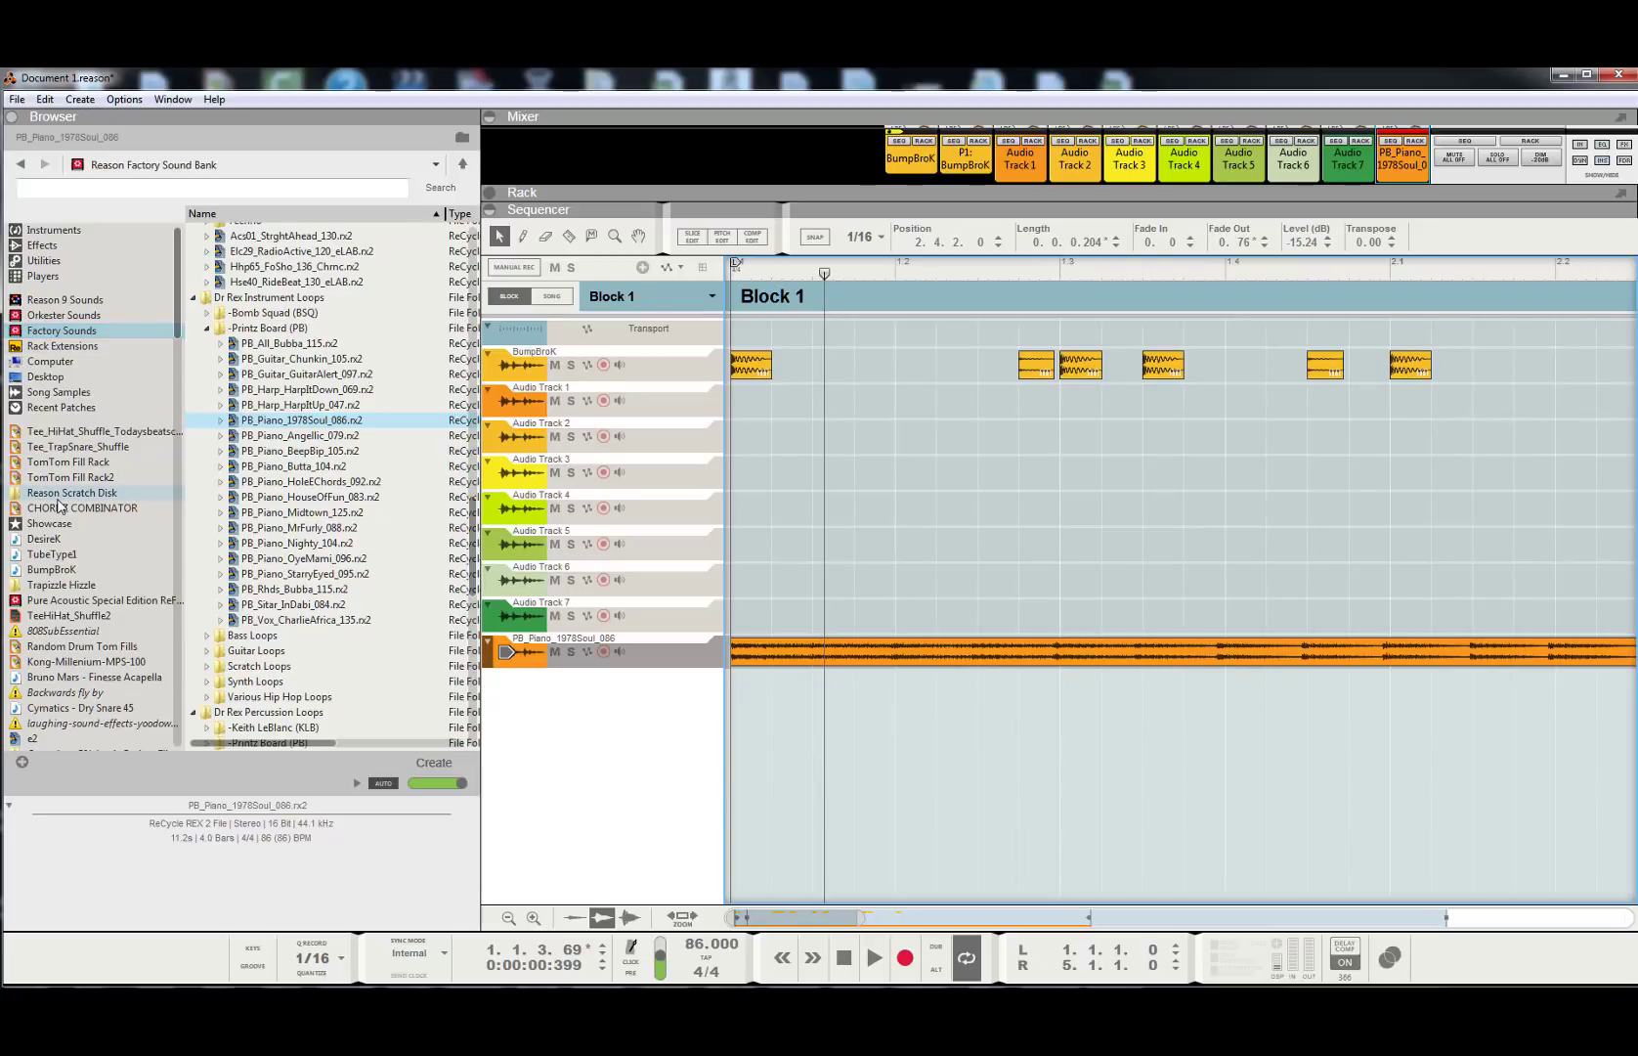
click(54, 434)
mouse_move(53, 434)
mouse_down()
mouse_move(547, 655)
mouse_move(973, 395)
mouse_move(1310, 219)
mouse_move(1315, 193)
mouse_up()
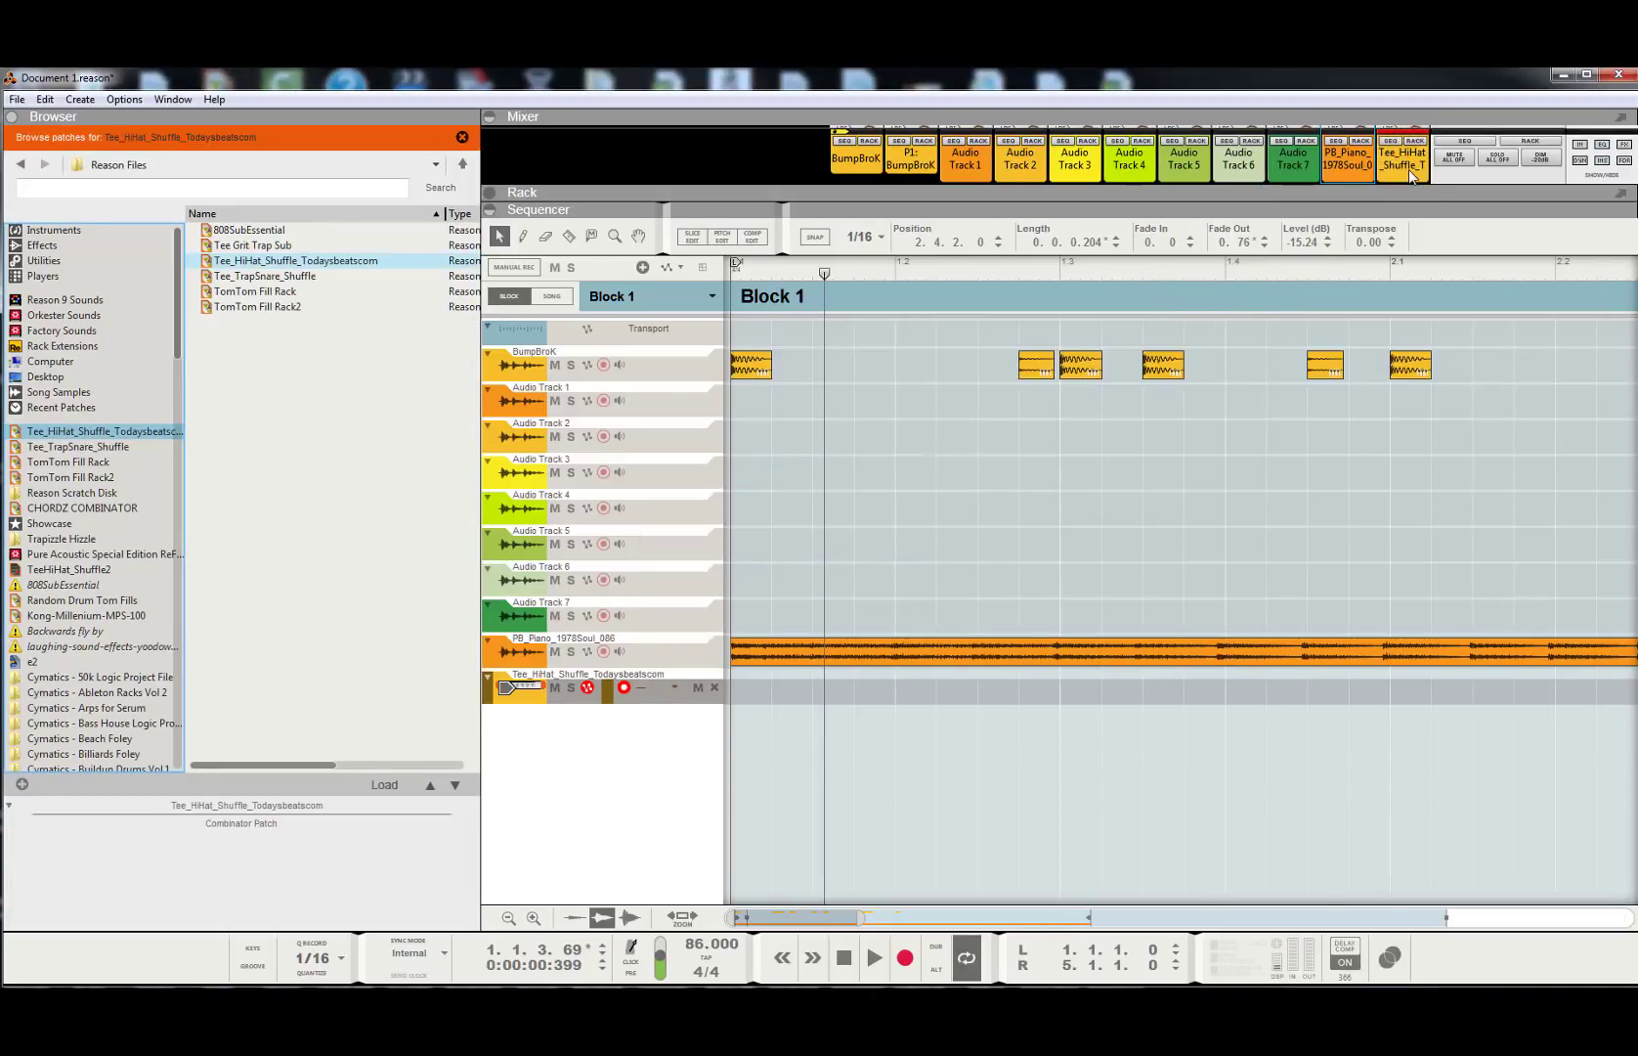
- Resize the mixer and rack sections to view the hi-hat shuffle Combinator and its channel, and bring the sequencer lanes back into view
key(F5)
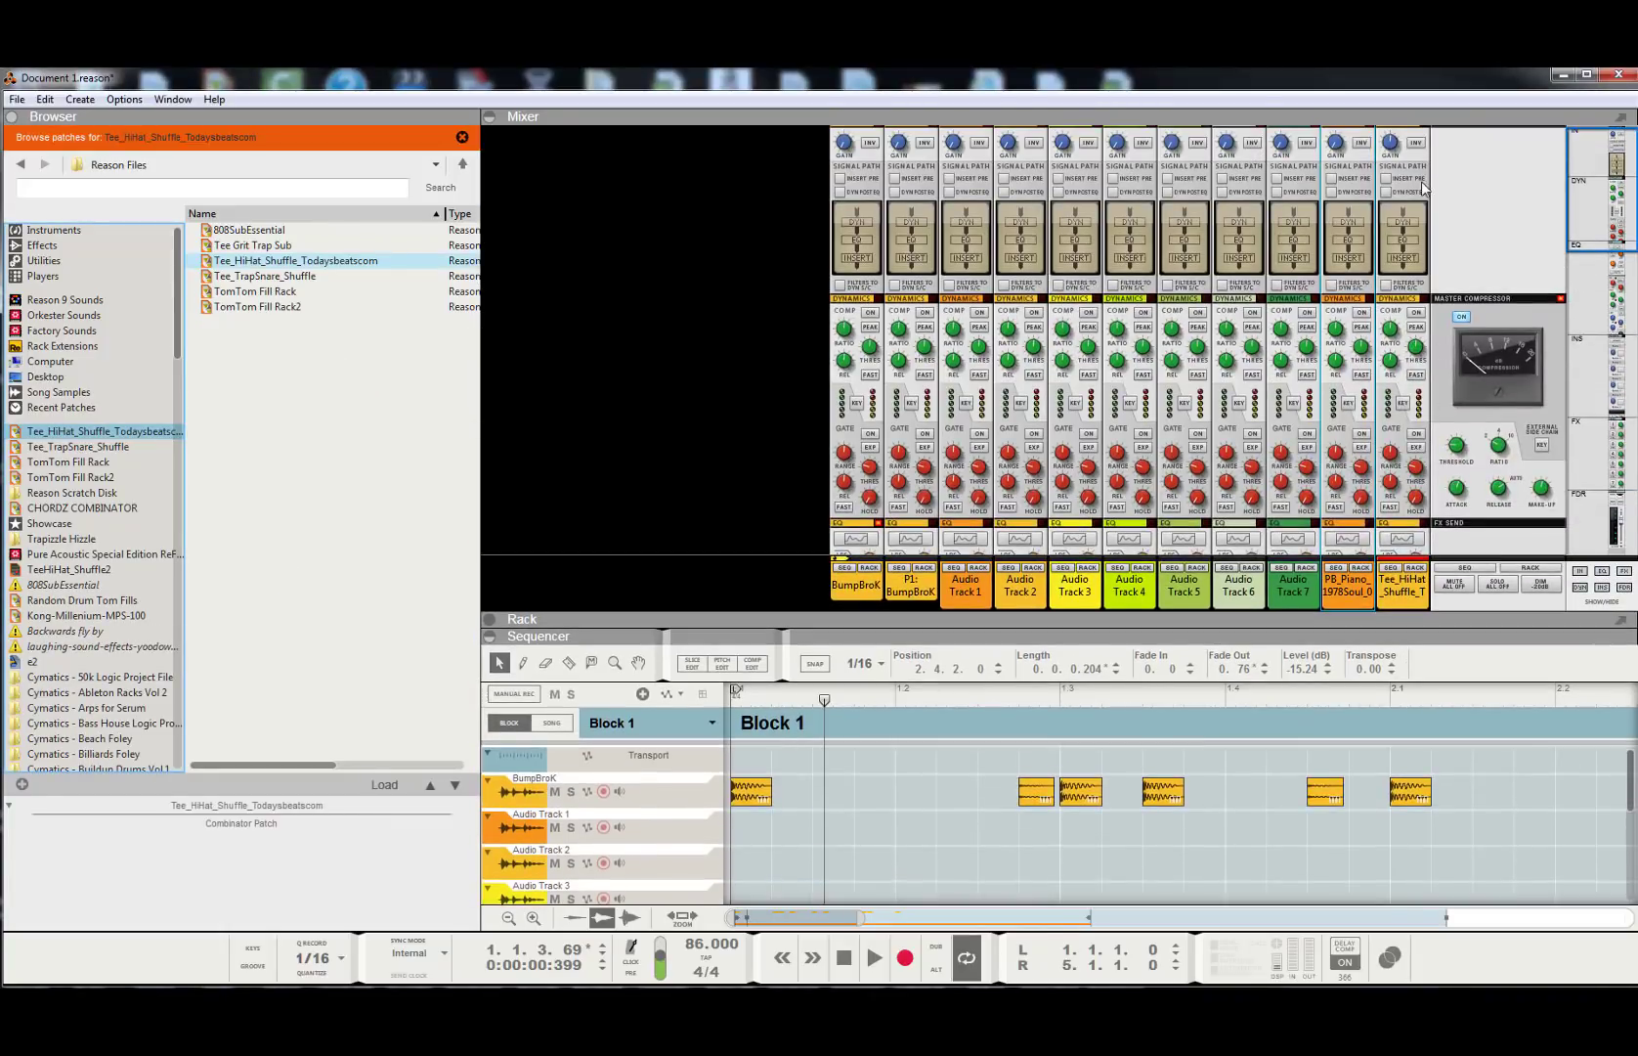
click(1393, 149)
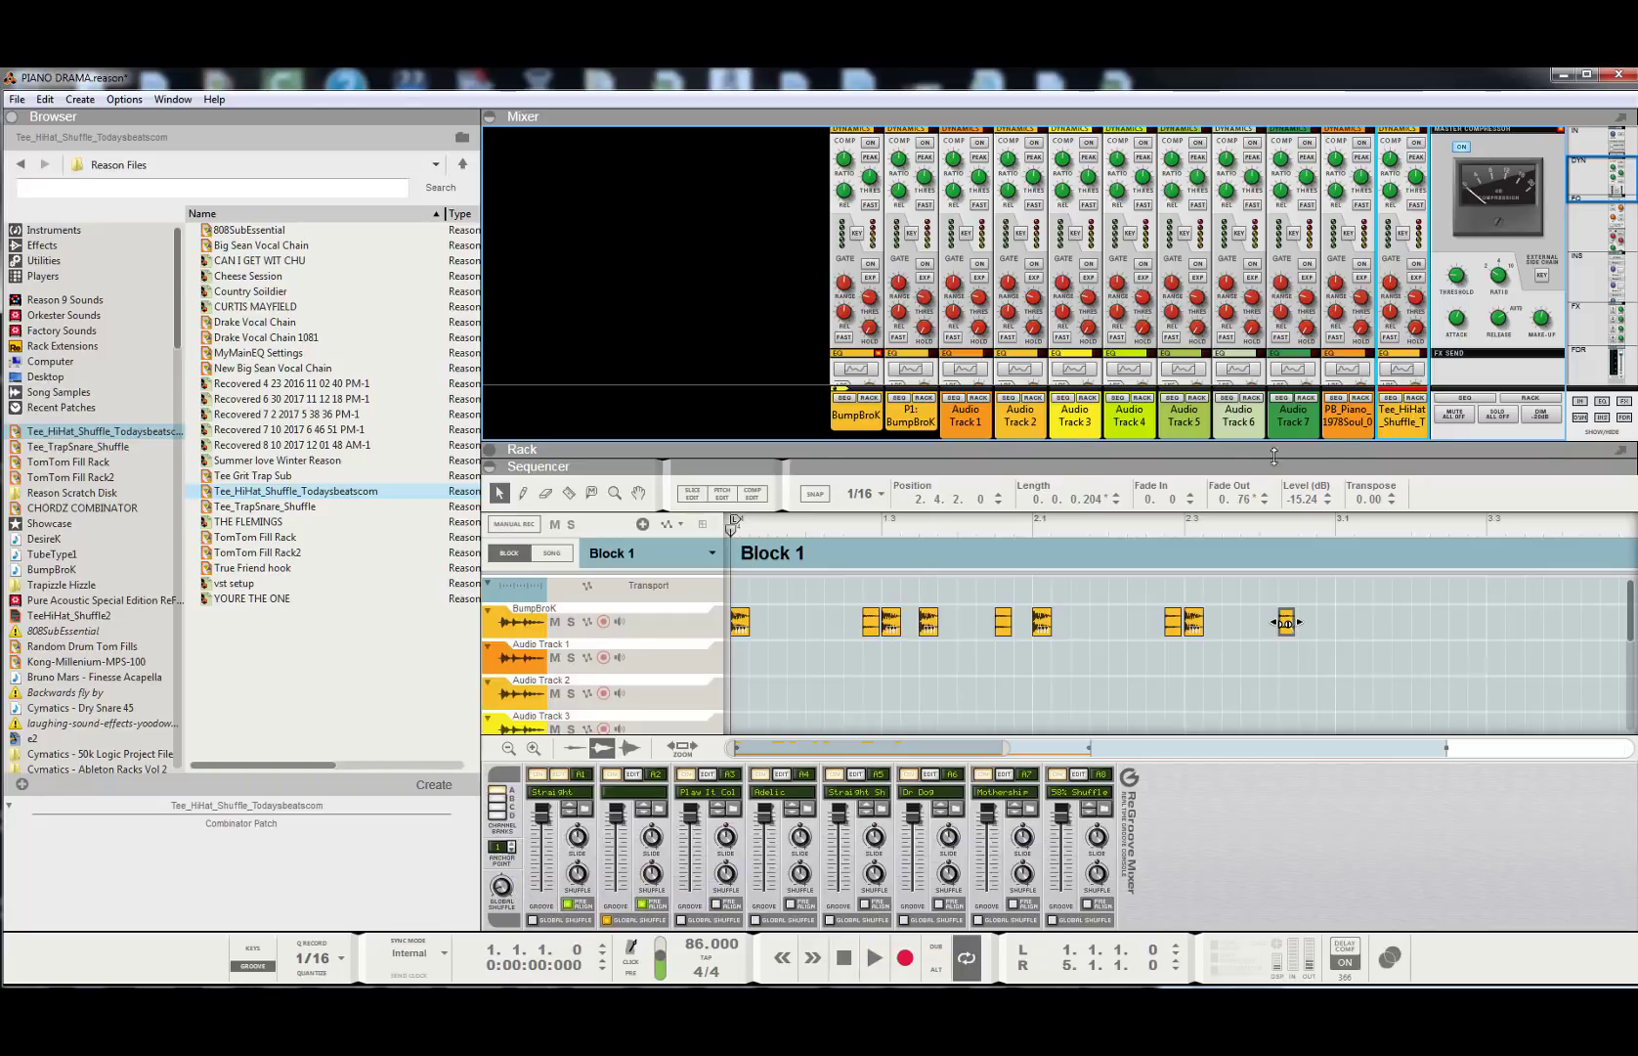
drag(1235, 458, 1222, 587)
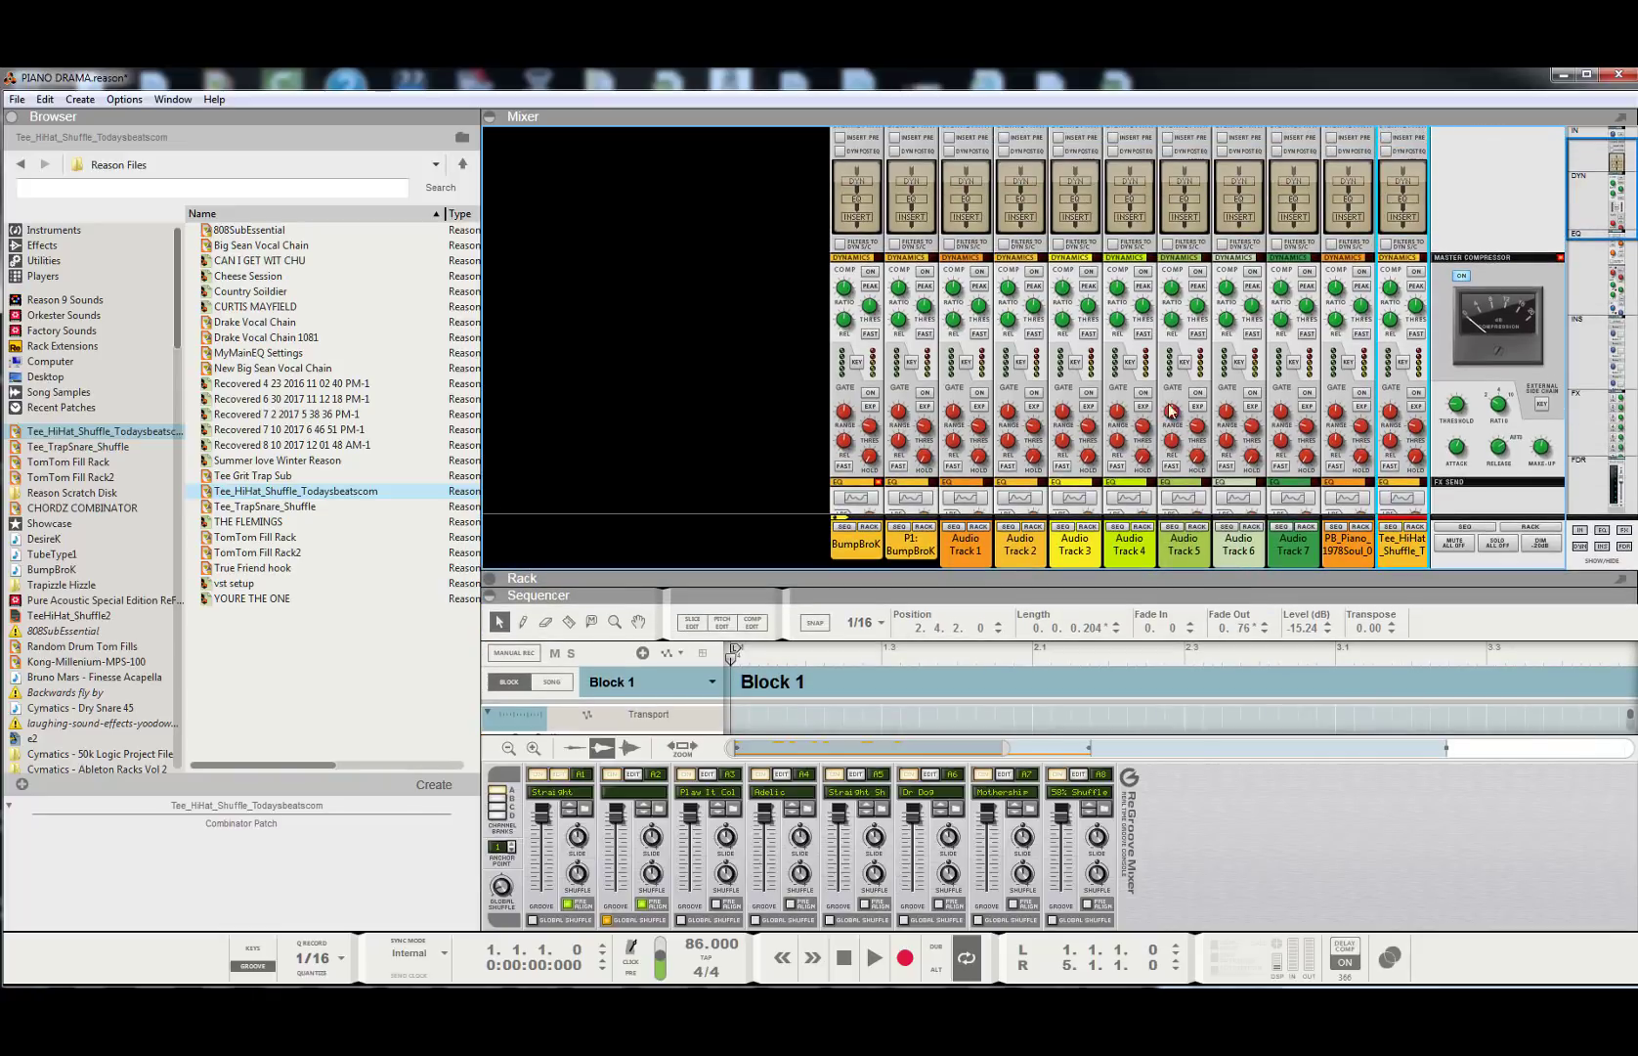
scroll(1241, 437, up, 1)
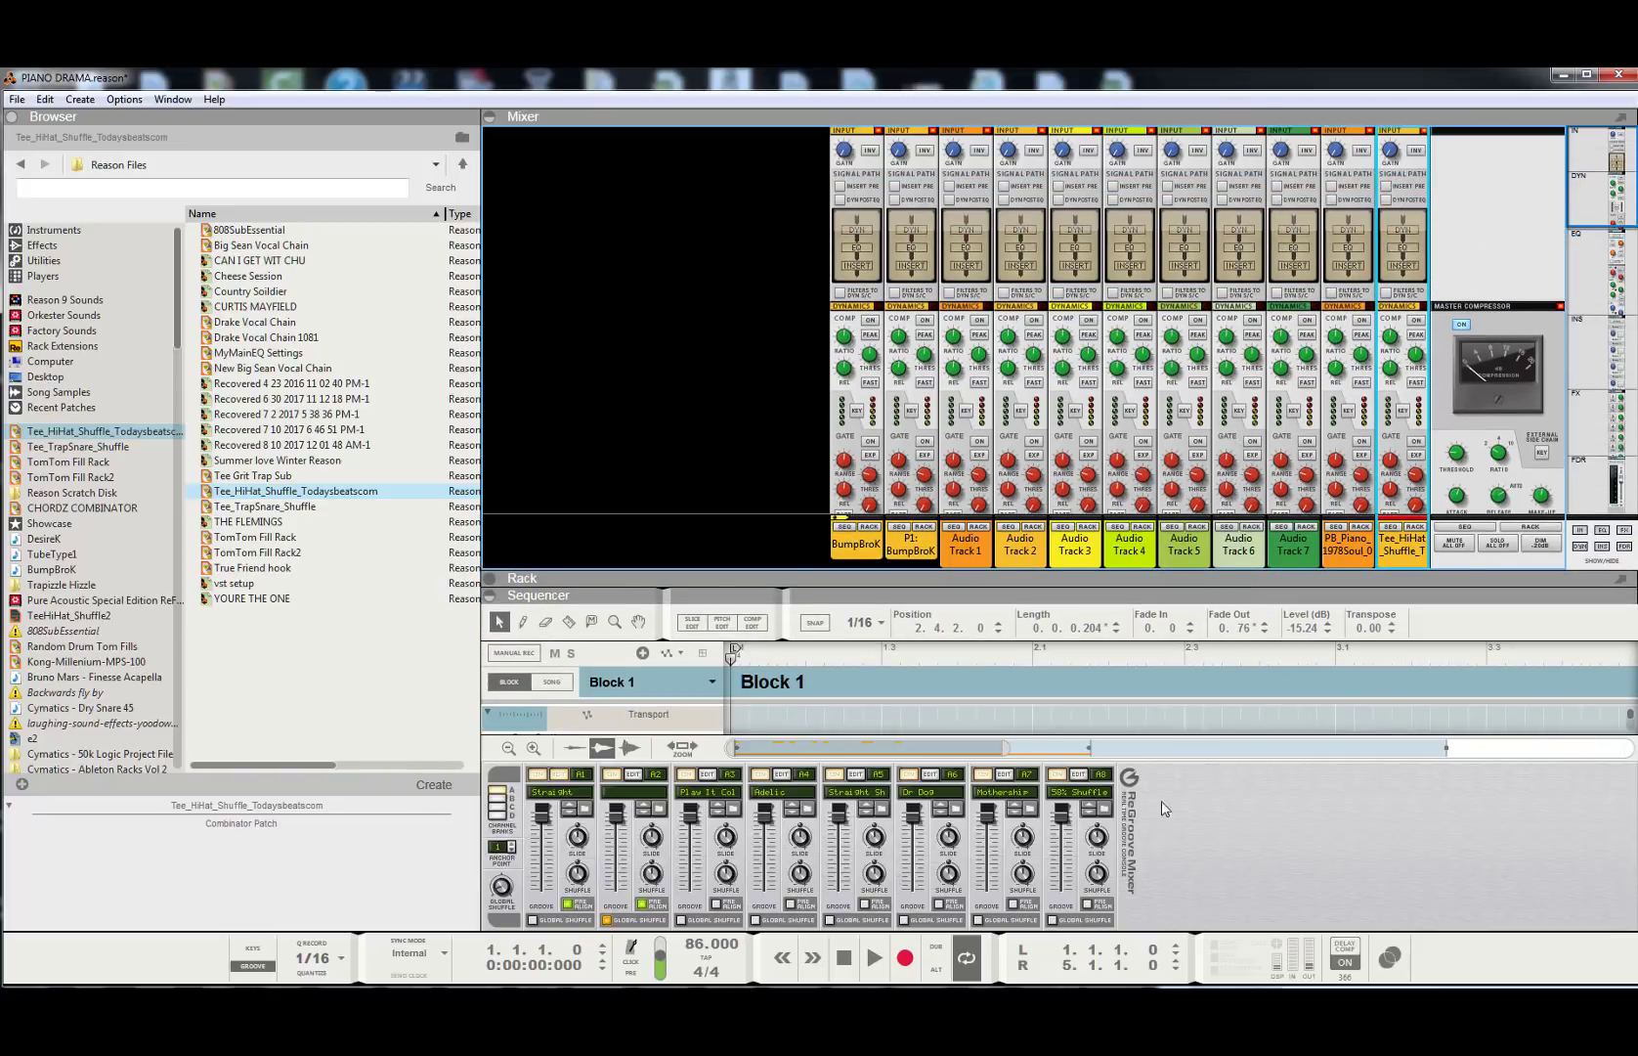
drag(976, 576, 974, 360)
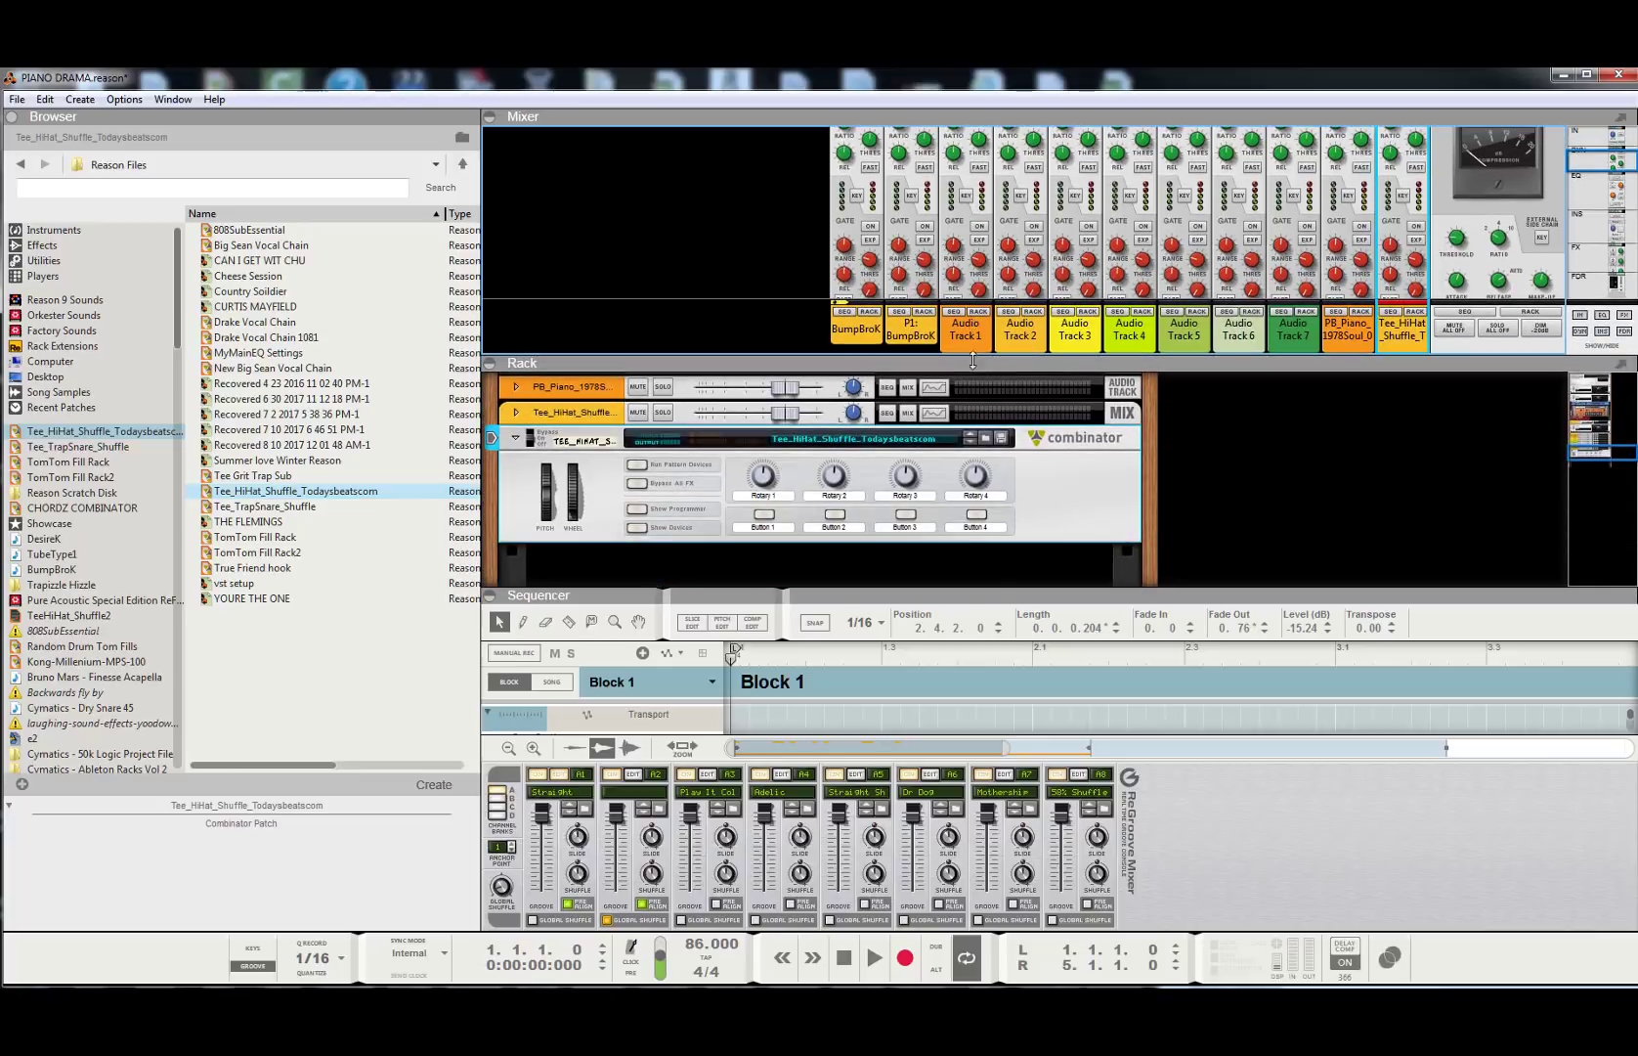
drag(995, 601, 999, 389)
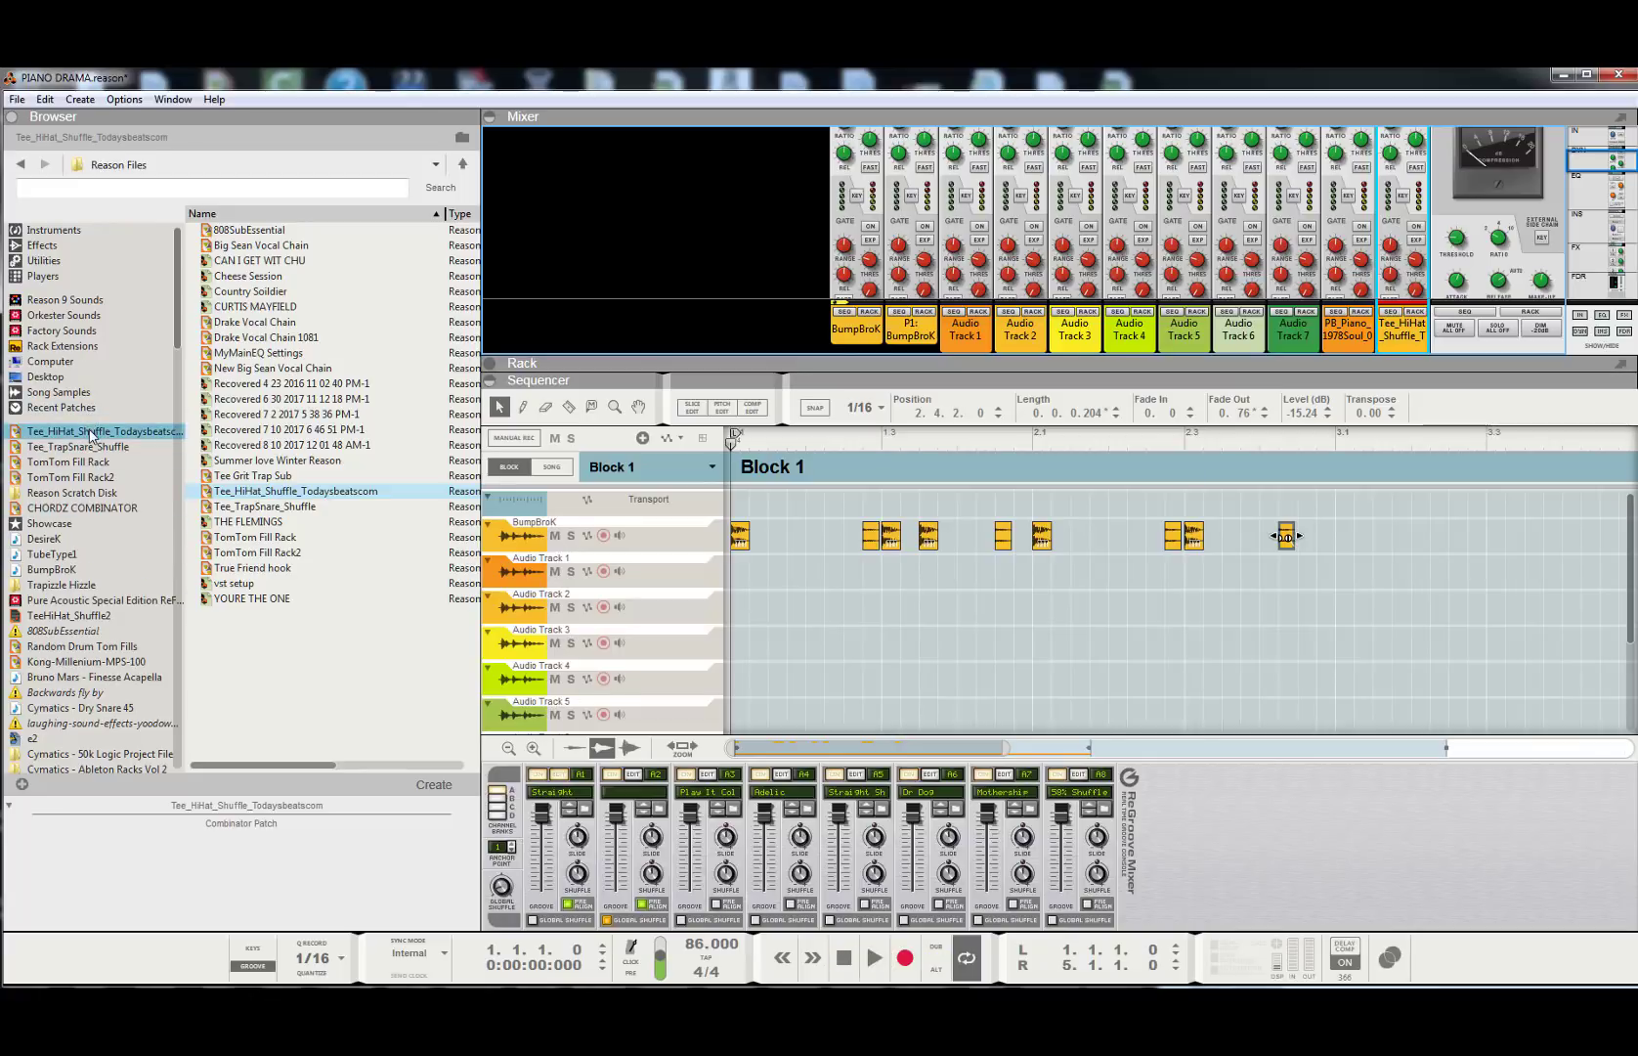
scroll(841, 663, down, 4)
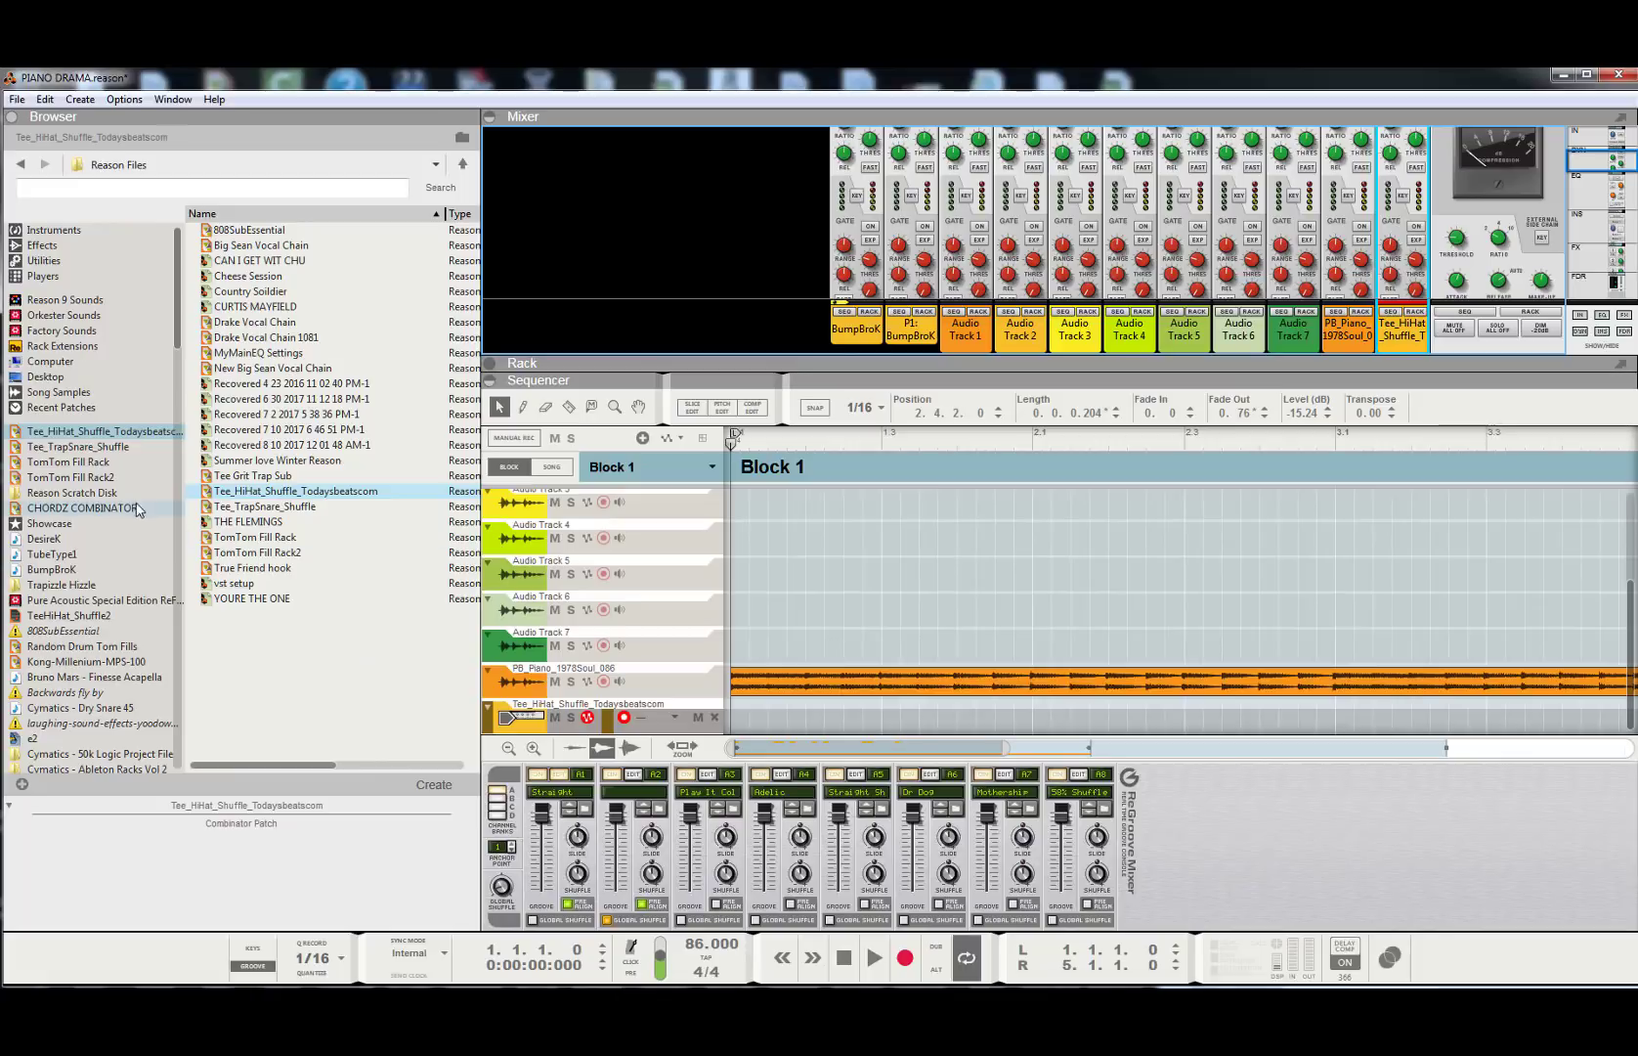
- Import the Closed HH 1 sample from the Hats folder of Trapizzle Hizzle onto Audio Track 7 at the start of Block 1
click(61, 585)
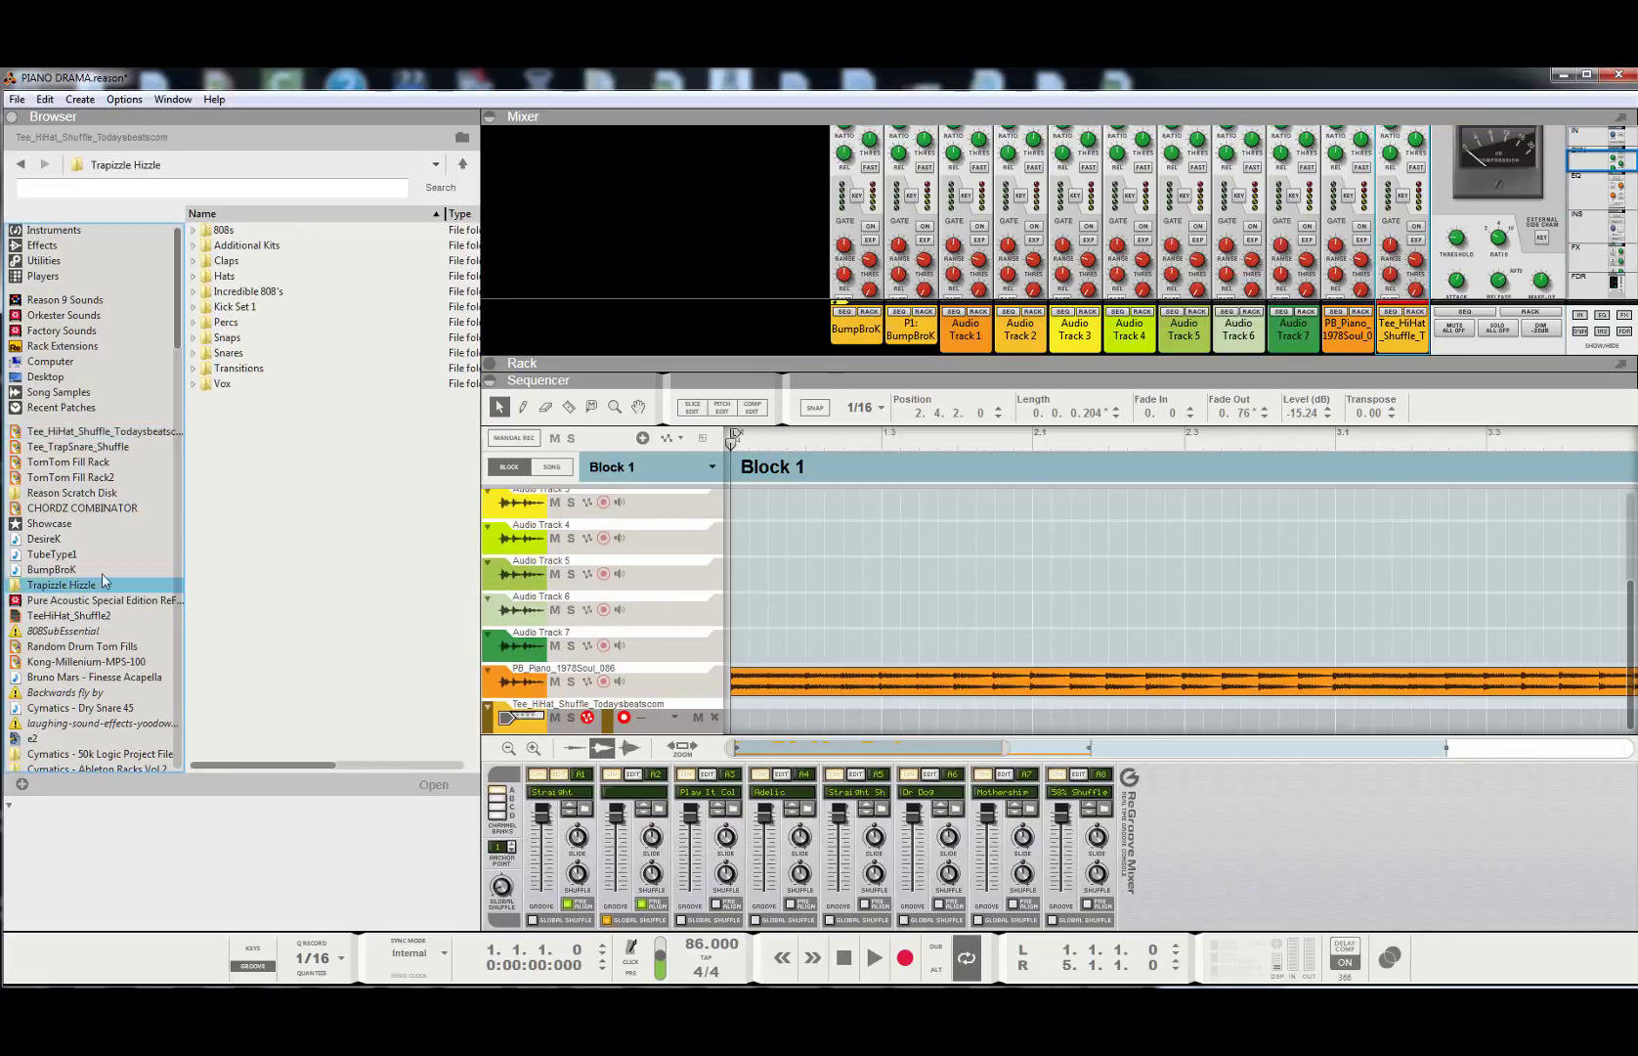
click(194, 276)
click(241, 295)
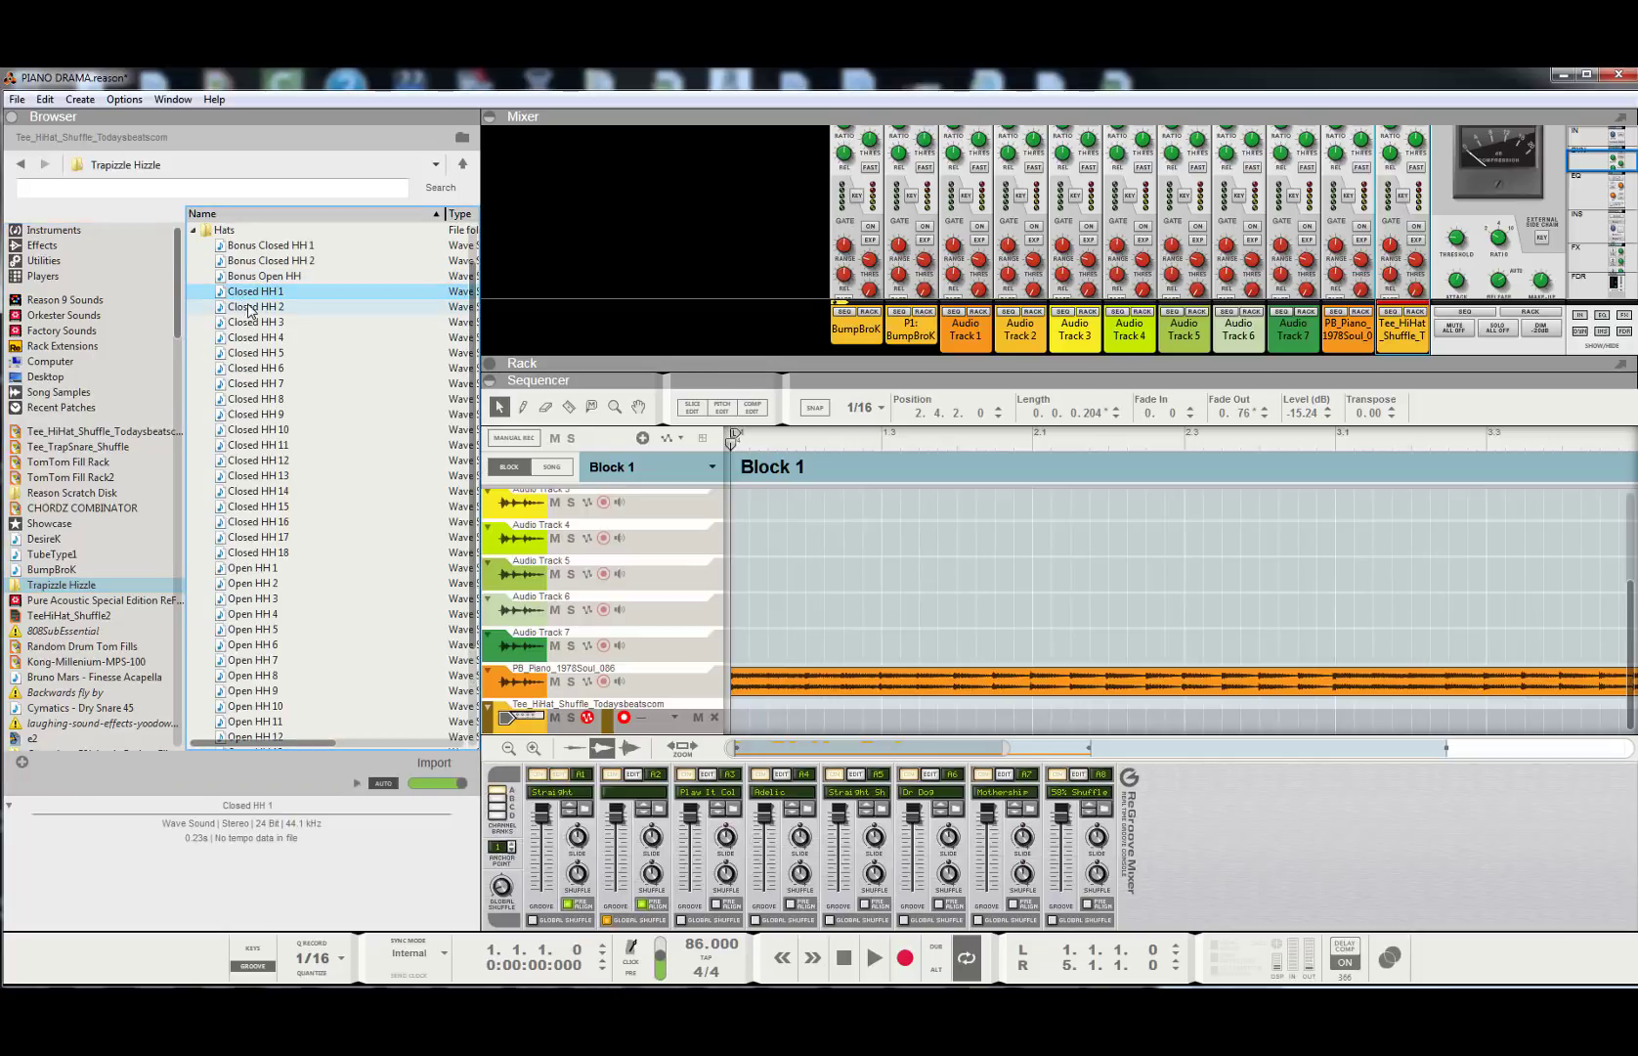
drag(251, 294, 740, 698)
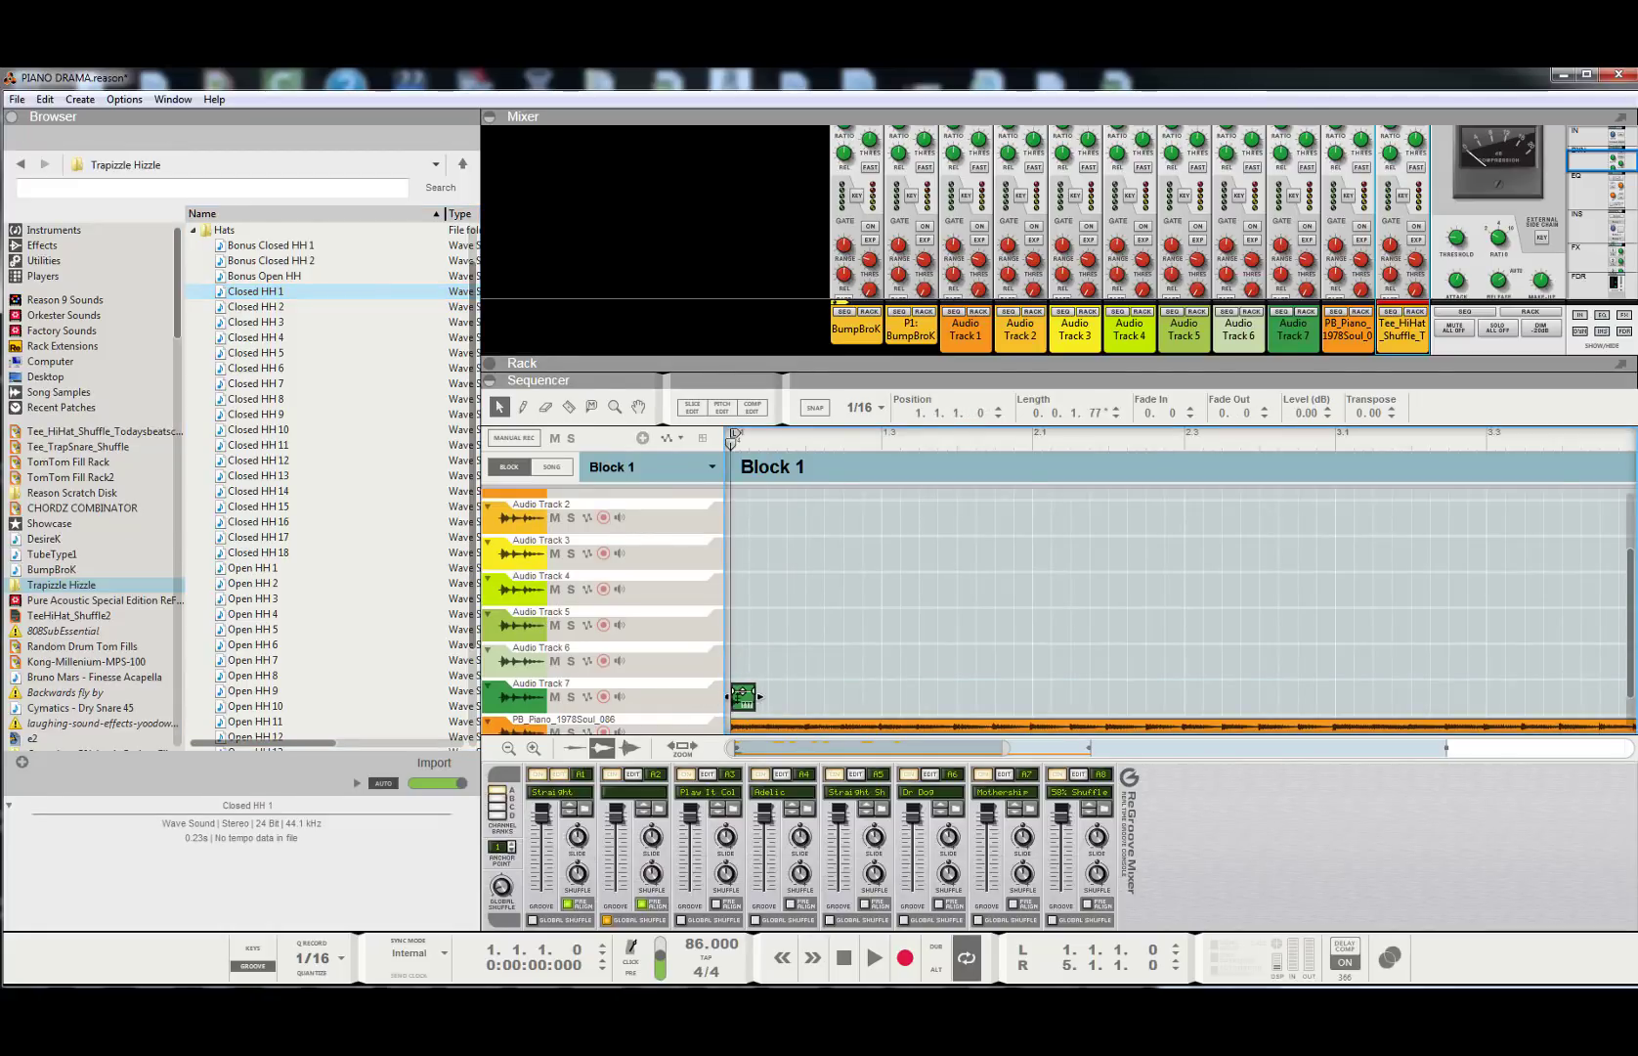
- Move the Closed HH 1 clip from Audio Track 7 up to Audio Track 1 at position 1.1.1
drag(743, 702, 745, 554)
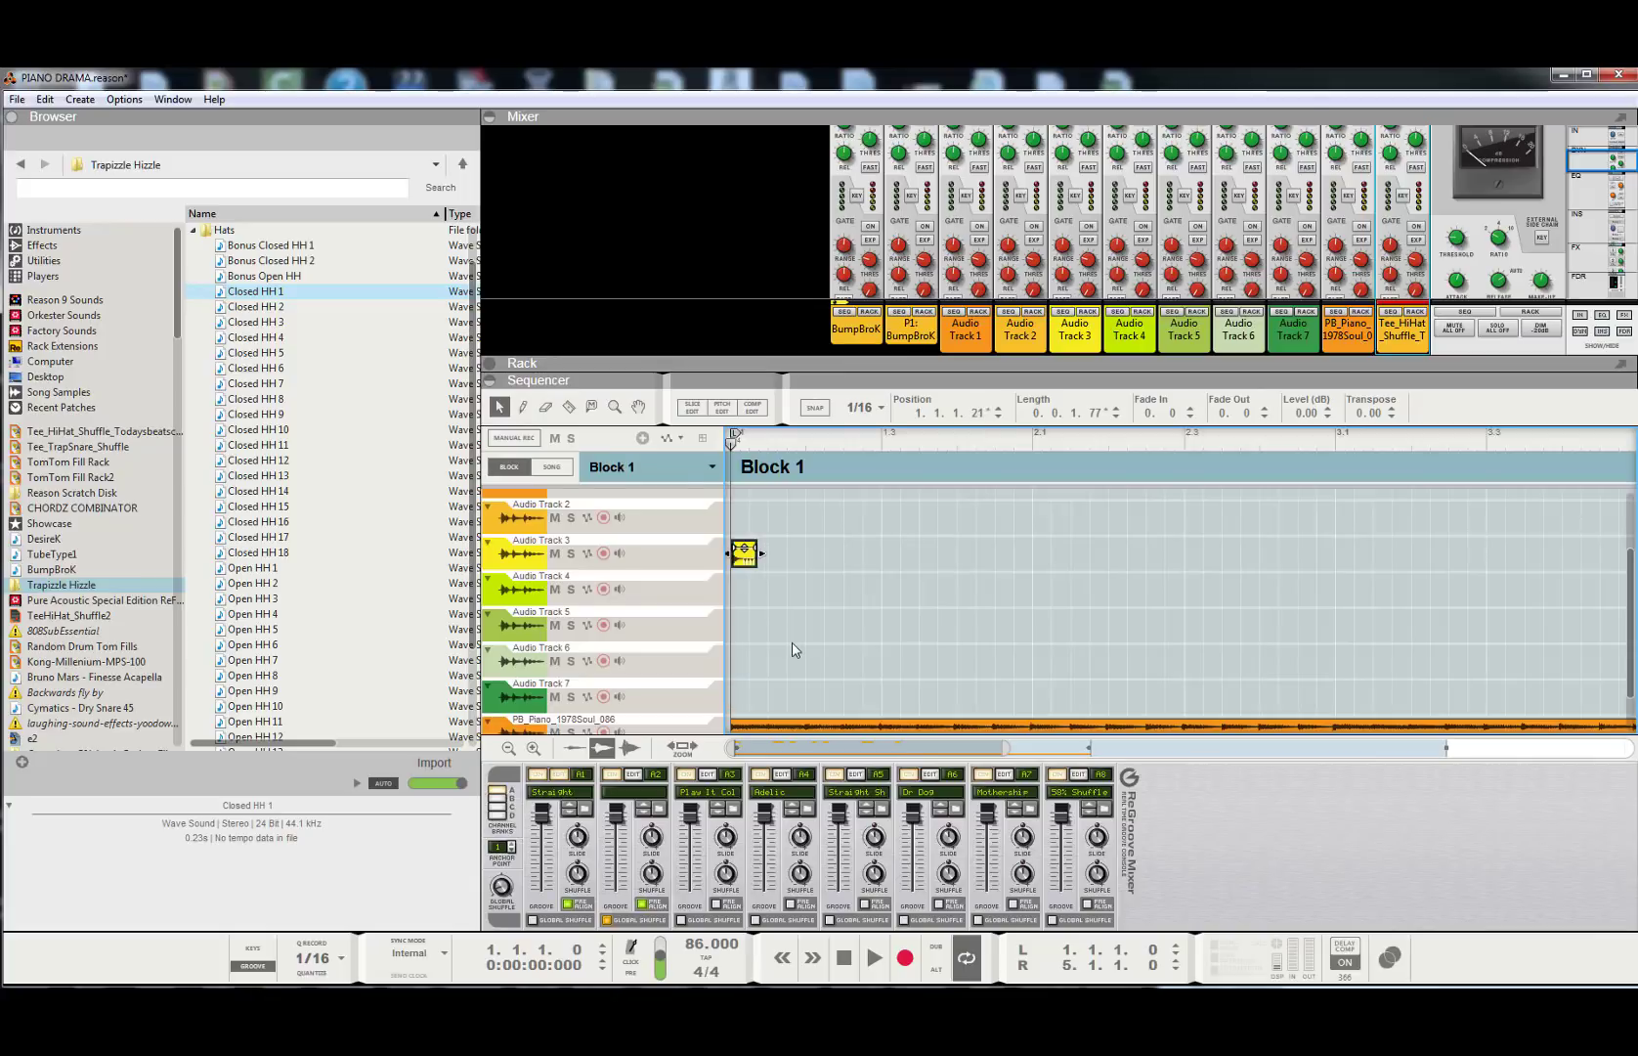
scroll(793, 650, up, 2)
drag(744, 650, 743, 577)
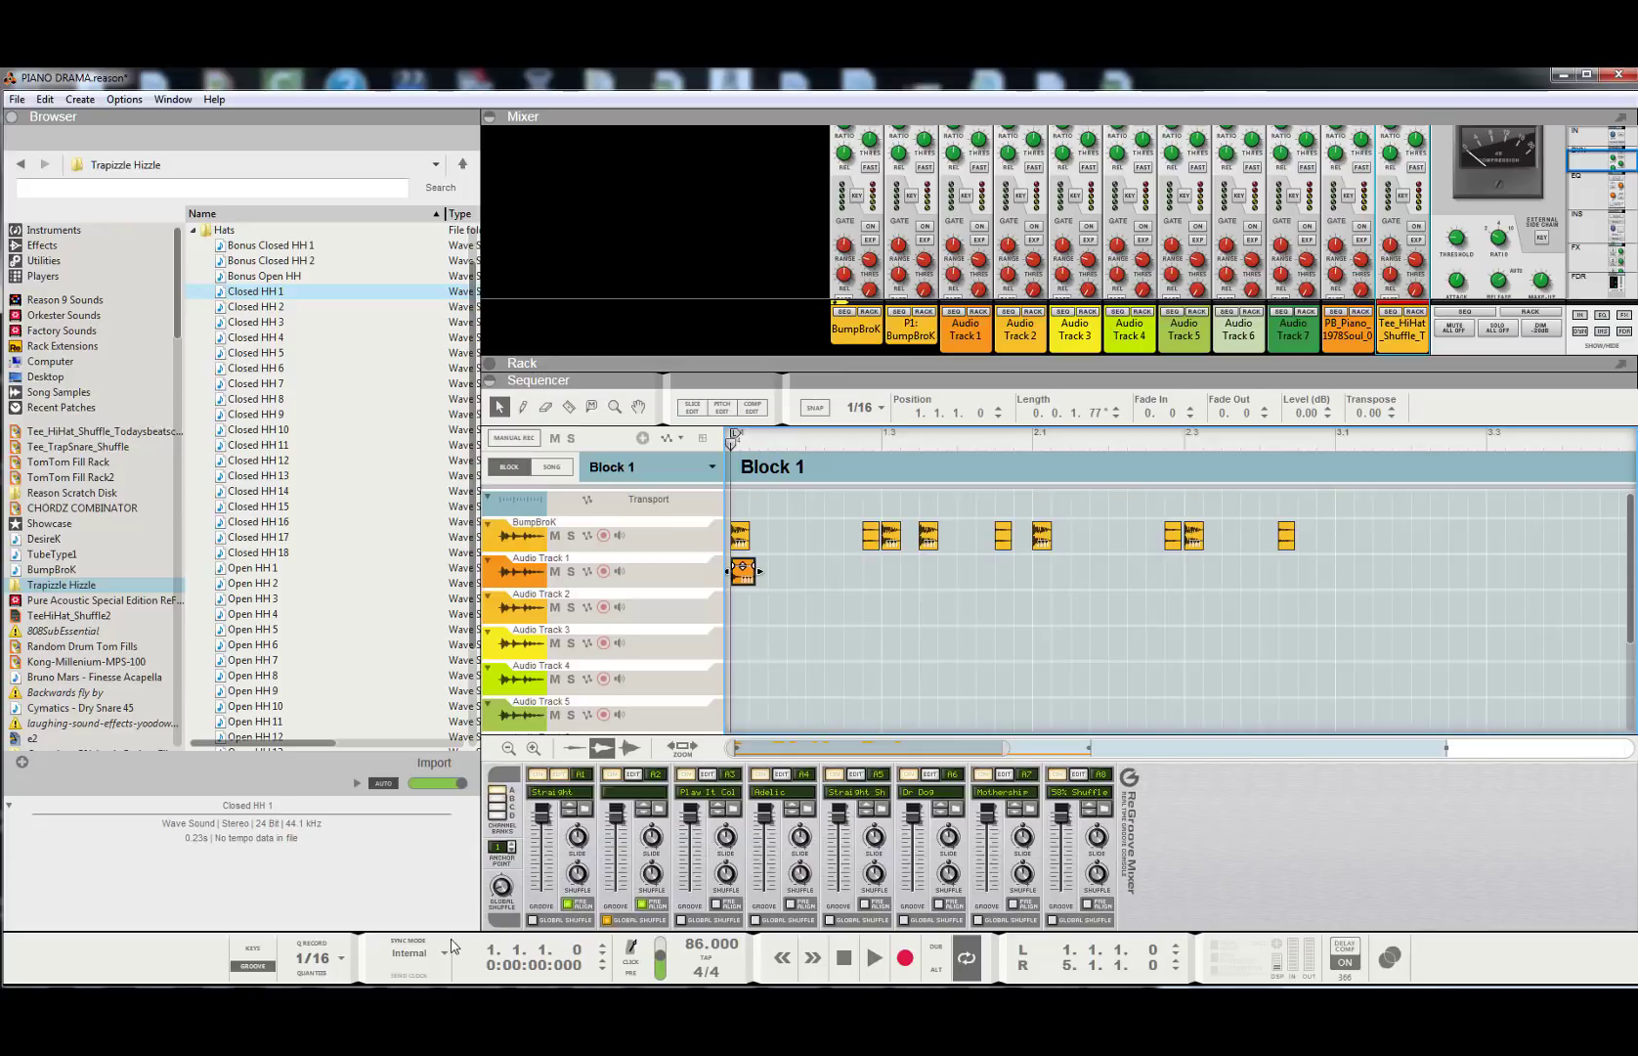
- Hide the ReGroove Mixer and turn snapping back on at 1/16
click(253, 967)
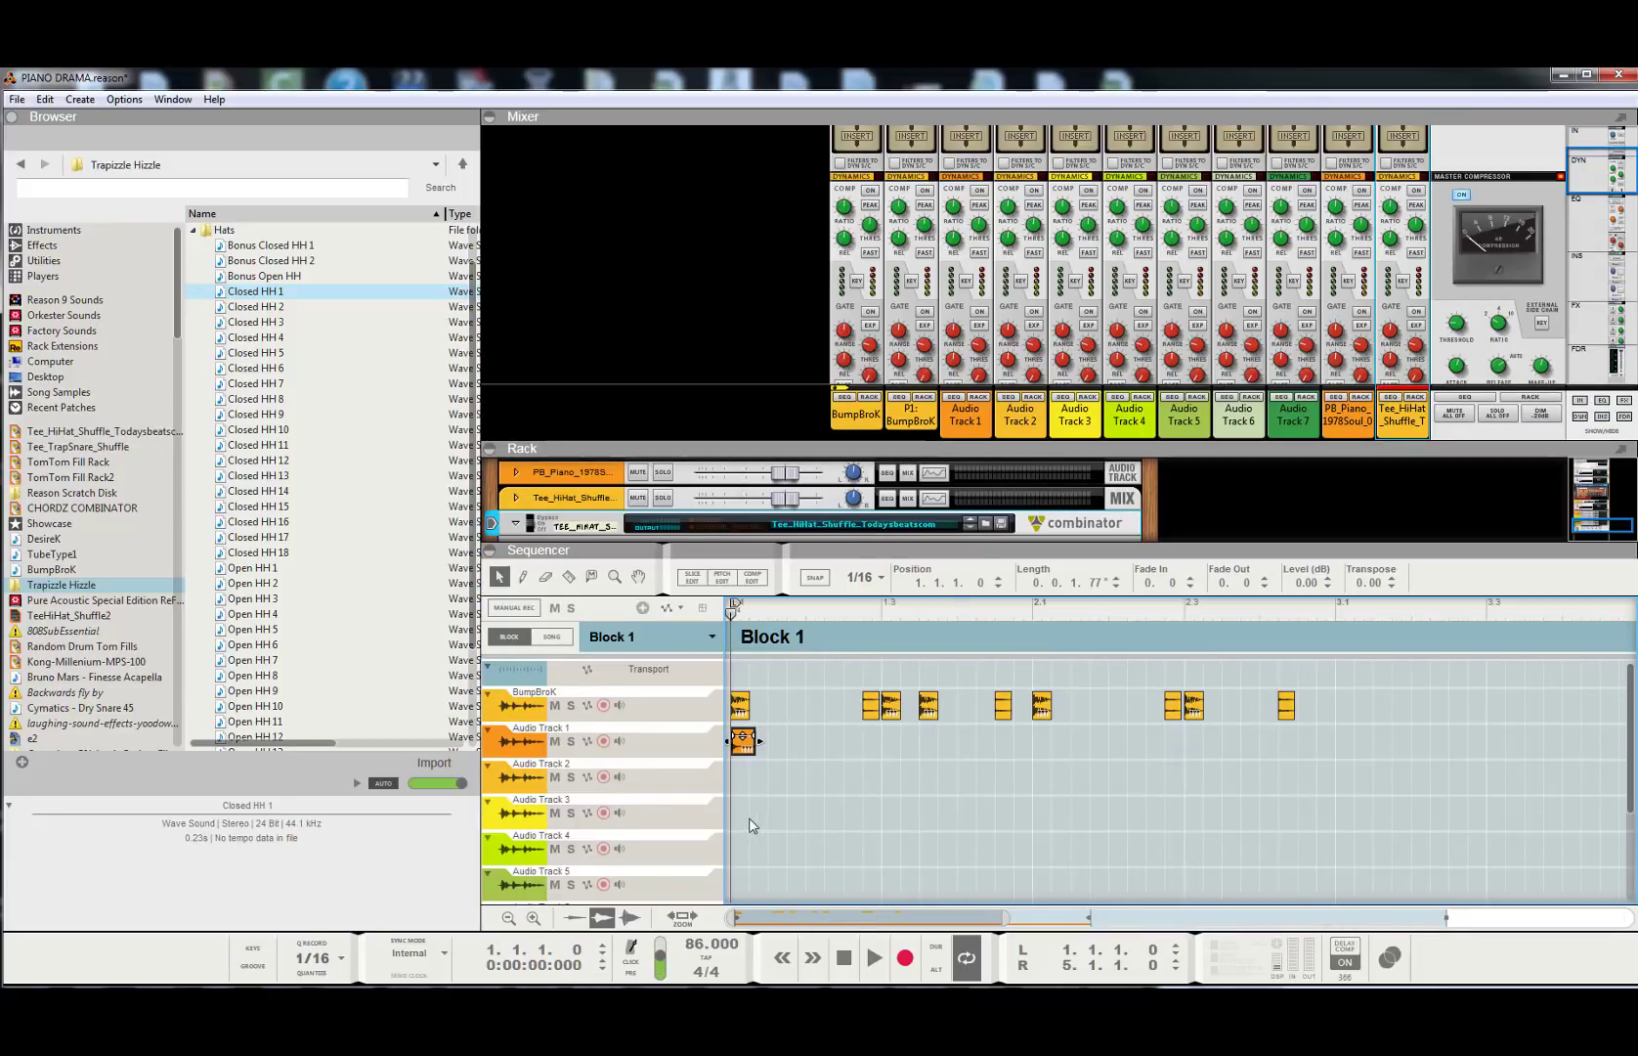
drag(1001, 919, 872, 919)
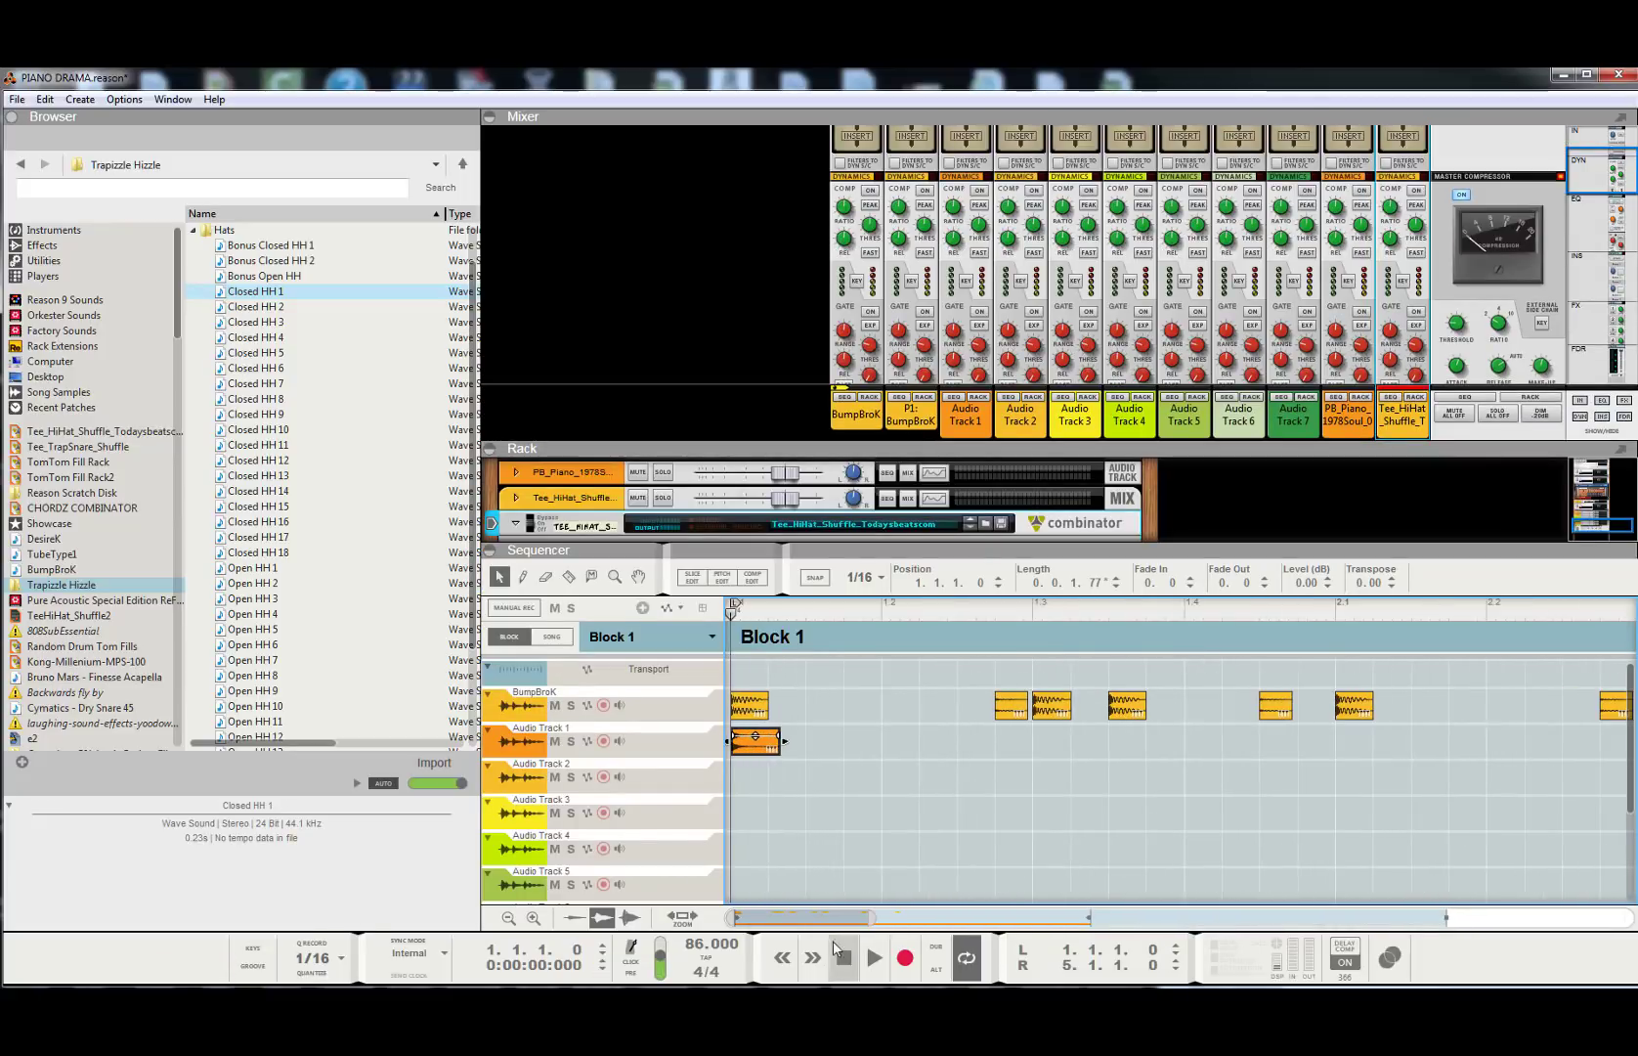
click(812, 958)
click(870, 577)
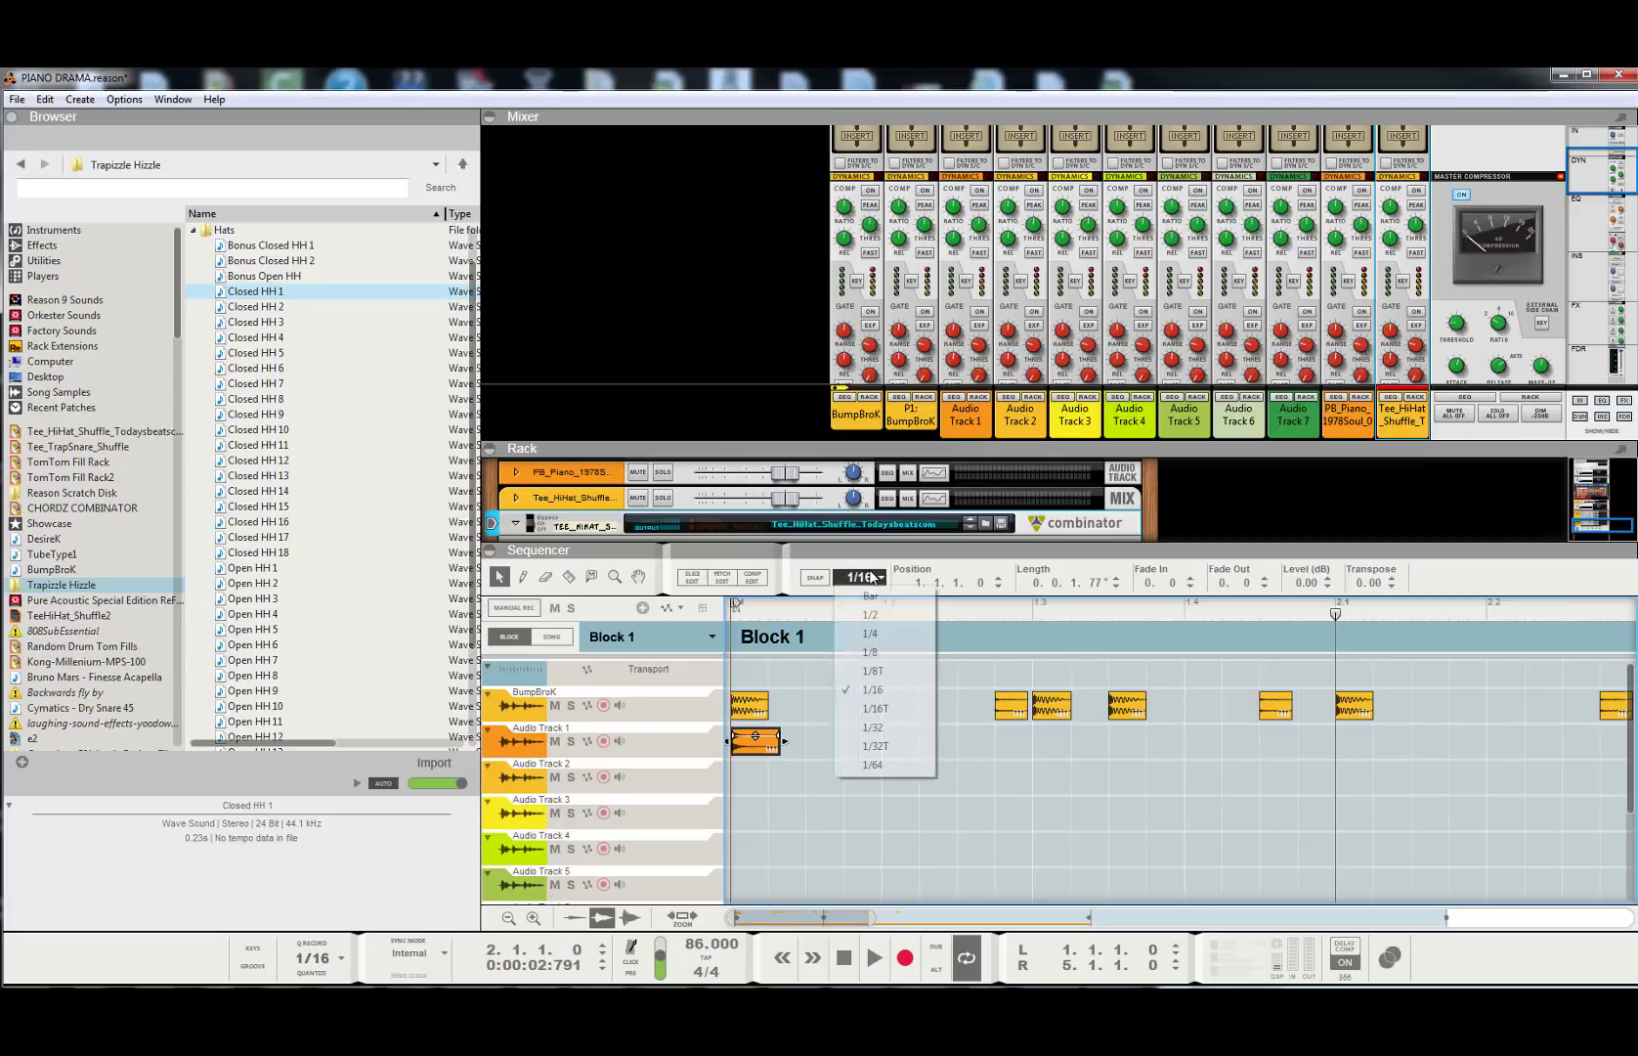
click(828, 584)
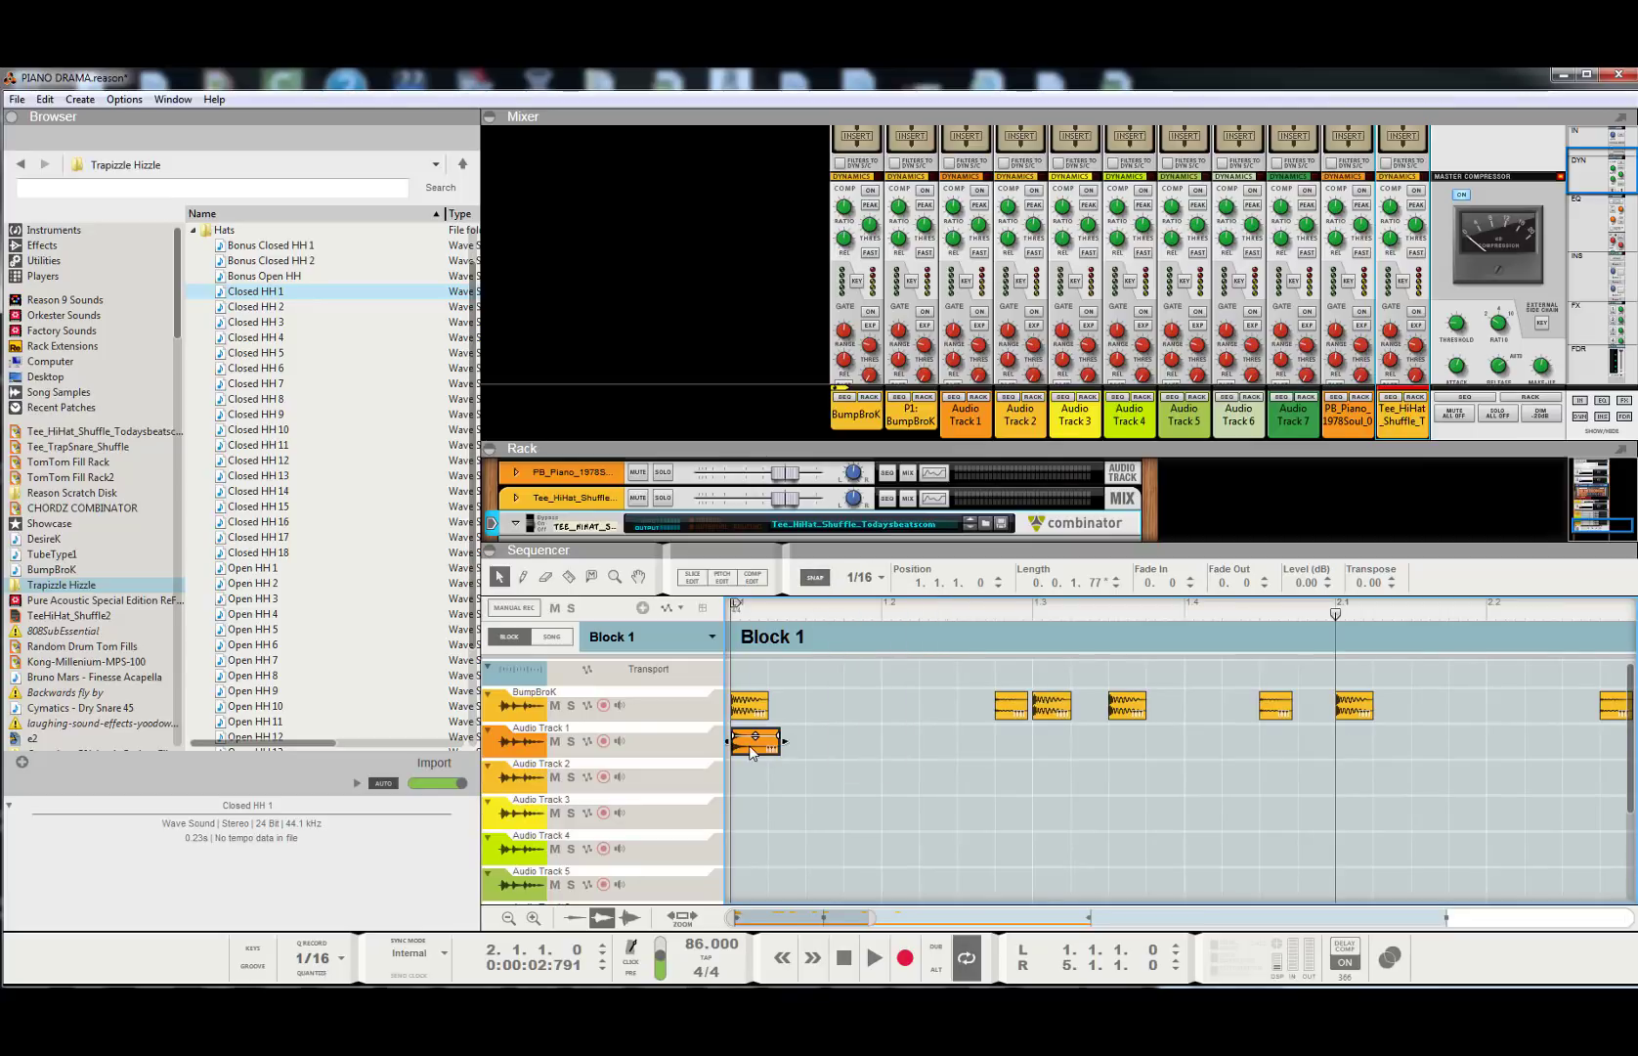
- Copy the closed hi-hat clip on Audio Track 1 to every eighth note from 1.1.3 through 1.4.3
click(824, 750)
click(845, 958)
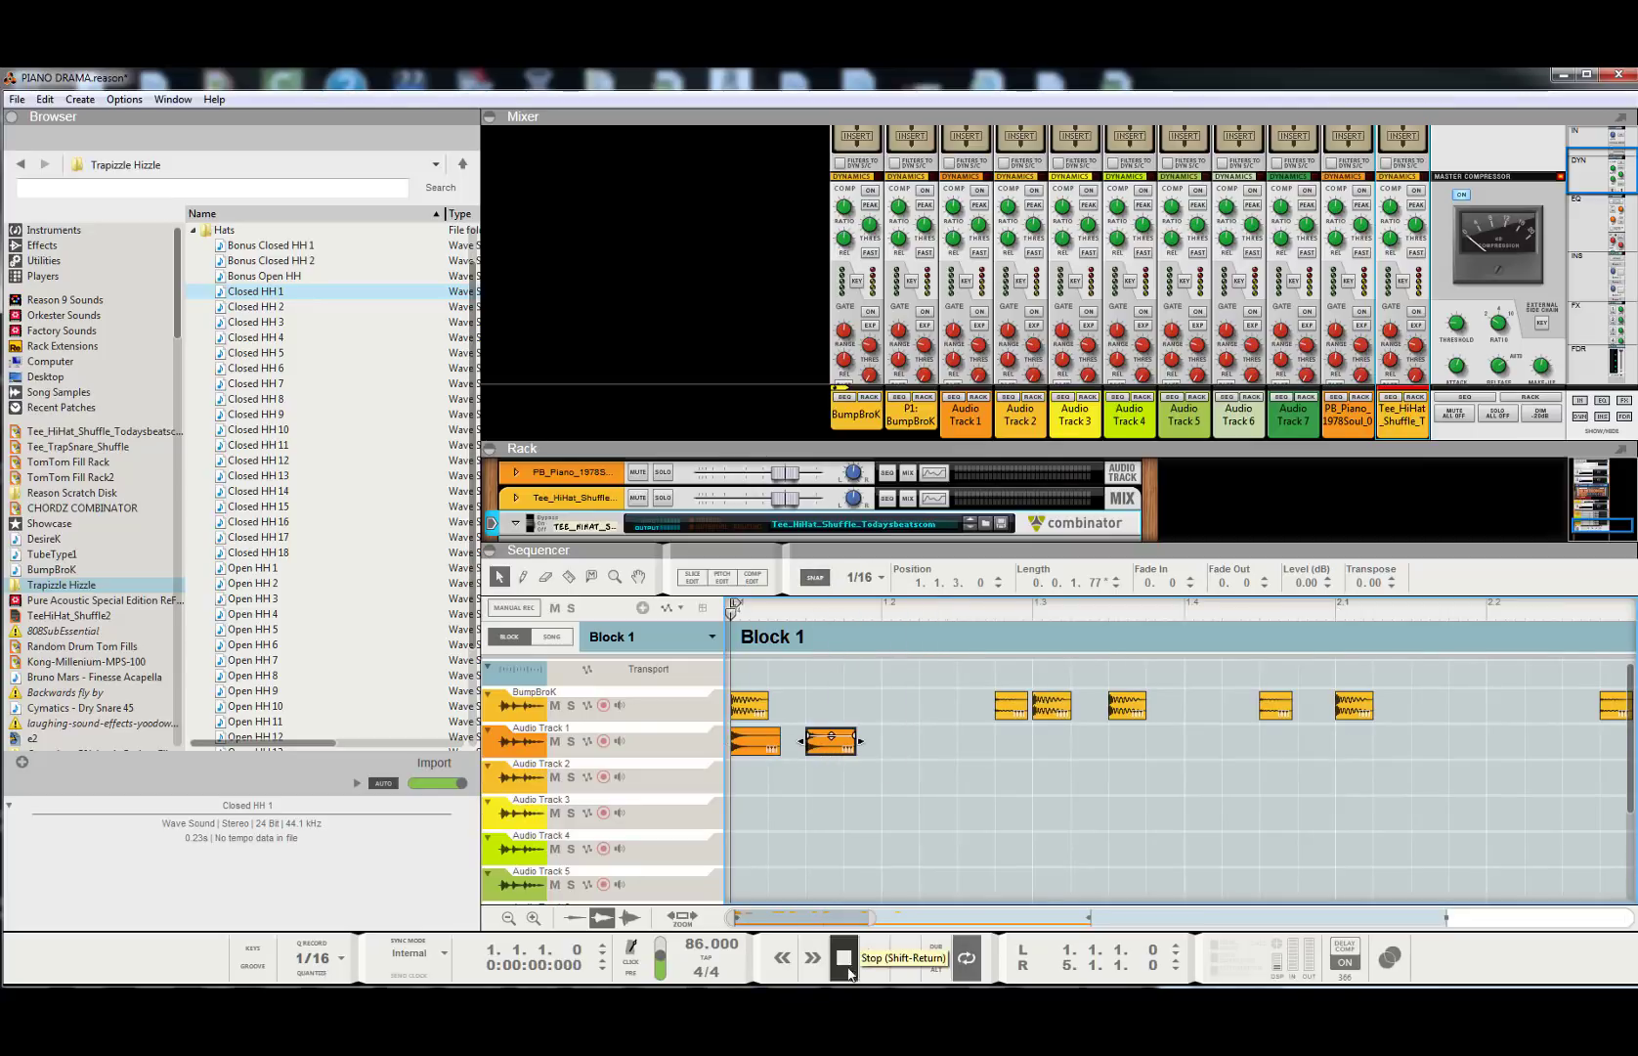
key(space)
key(space)
mouse_move(890, 751)
mouse_down()
mouse_move(777, 766)
mouse_move(743, 743)
mouse_move(893, 758)
mouse_up()
mouse_move(1044, 724)
mouse_down()
mouse_move(803, 794)
mouse_move(745, 754)
mouse_move(1087, 751)
mouse_move(1056, 752)
mouse_up()
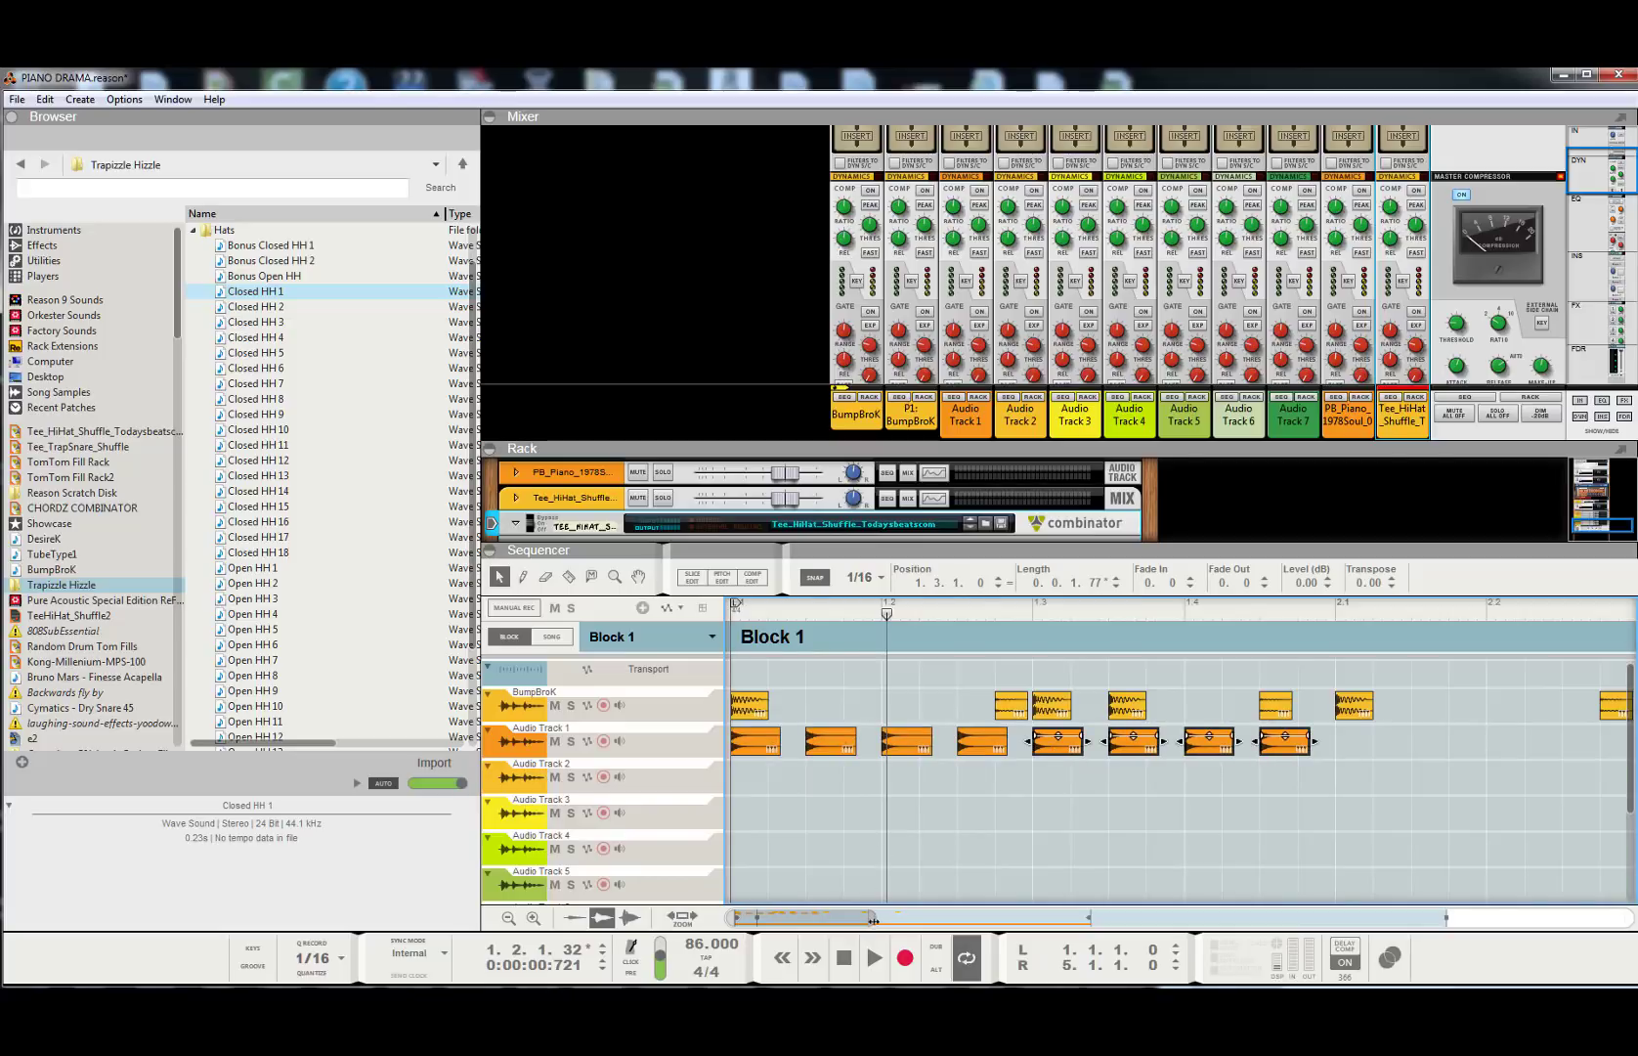
- Copy the one-bar closed hi-hat pattern on Audio Track 1 into bar 2, from 2.1.1 through 2.4.3
click(850, 971)
click(875, 958)
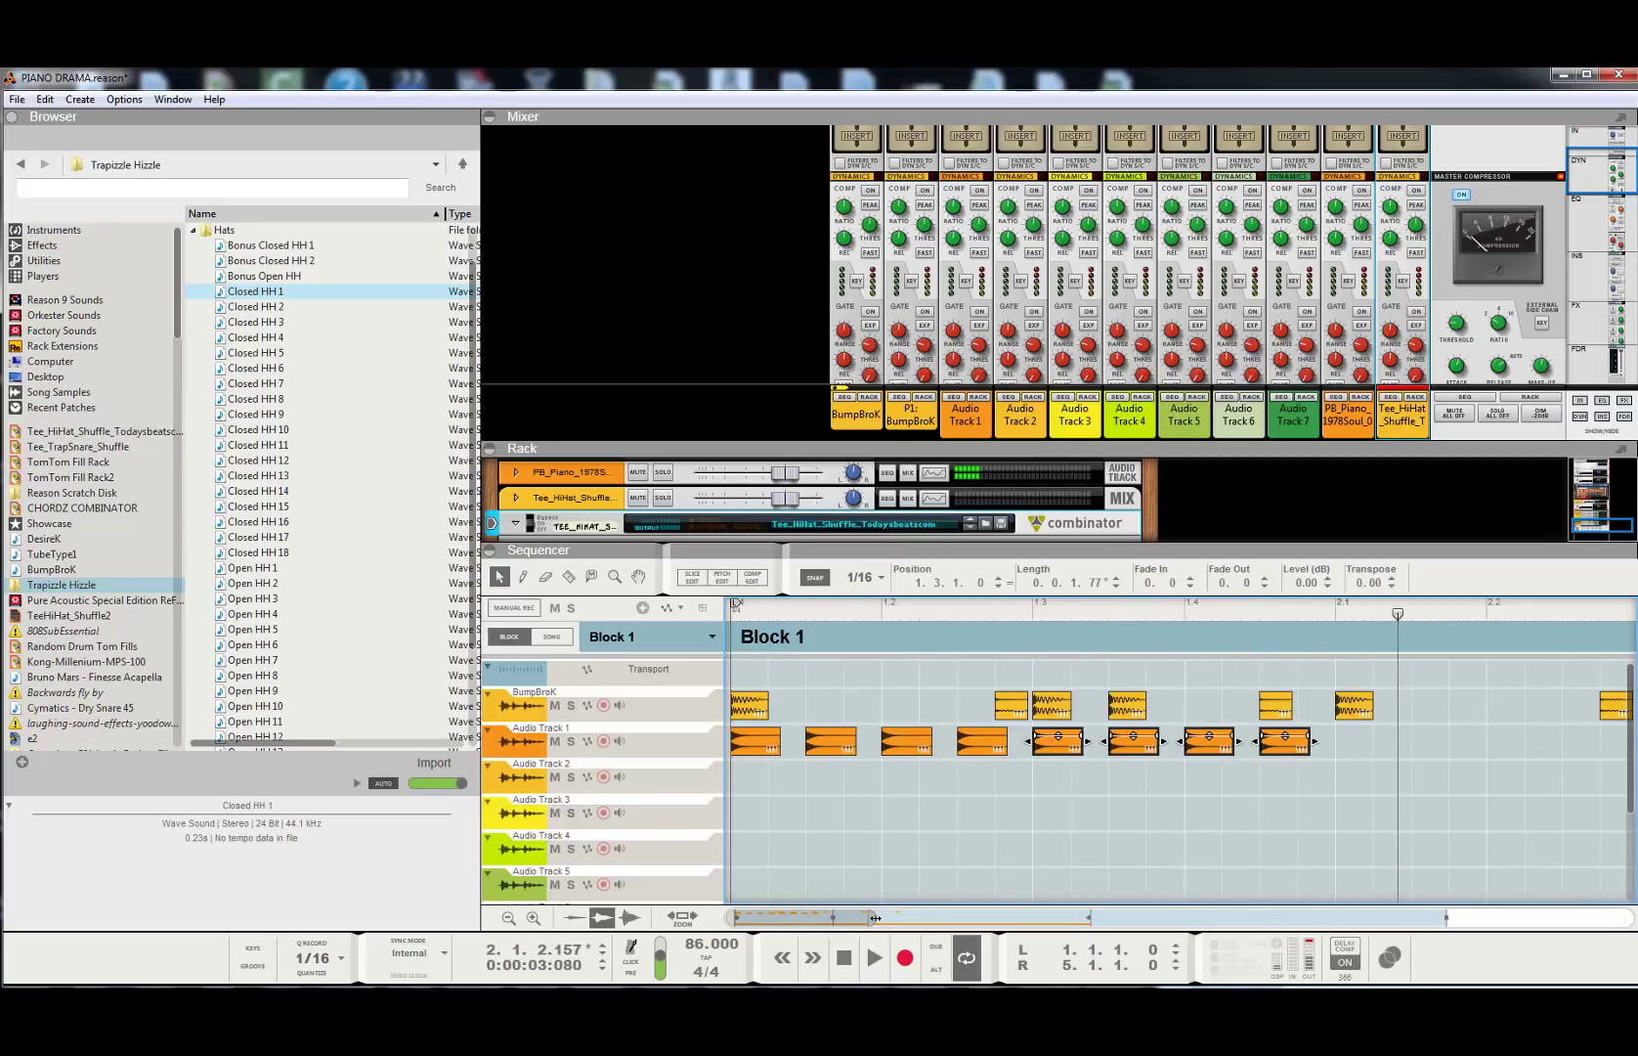
drag(870, 917, 1007, 919)
drag(1060, 792, 1047, 755)
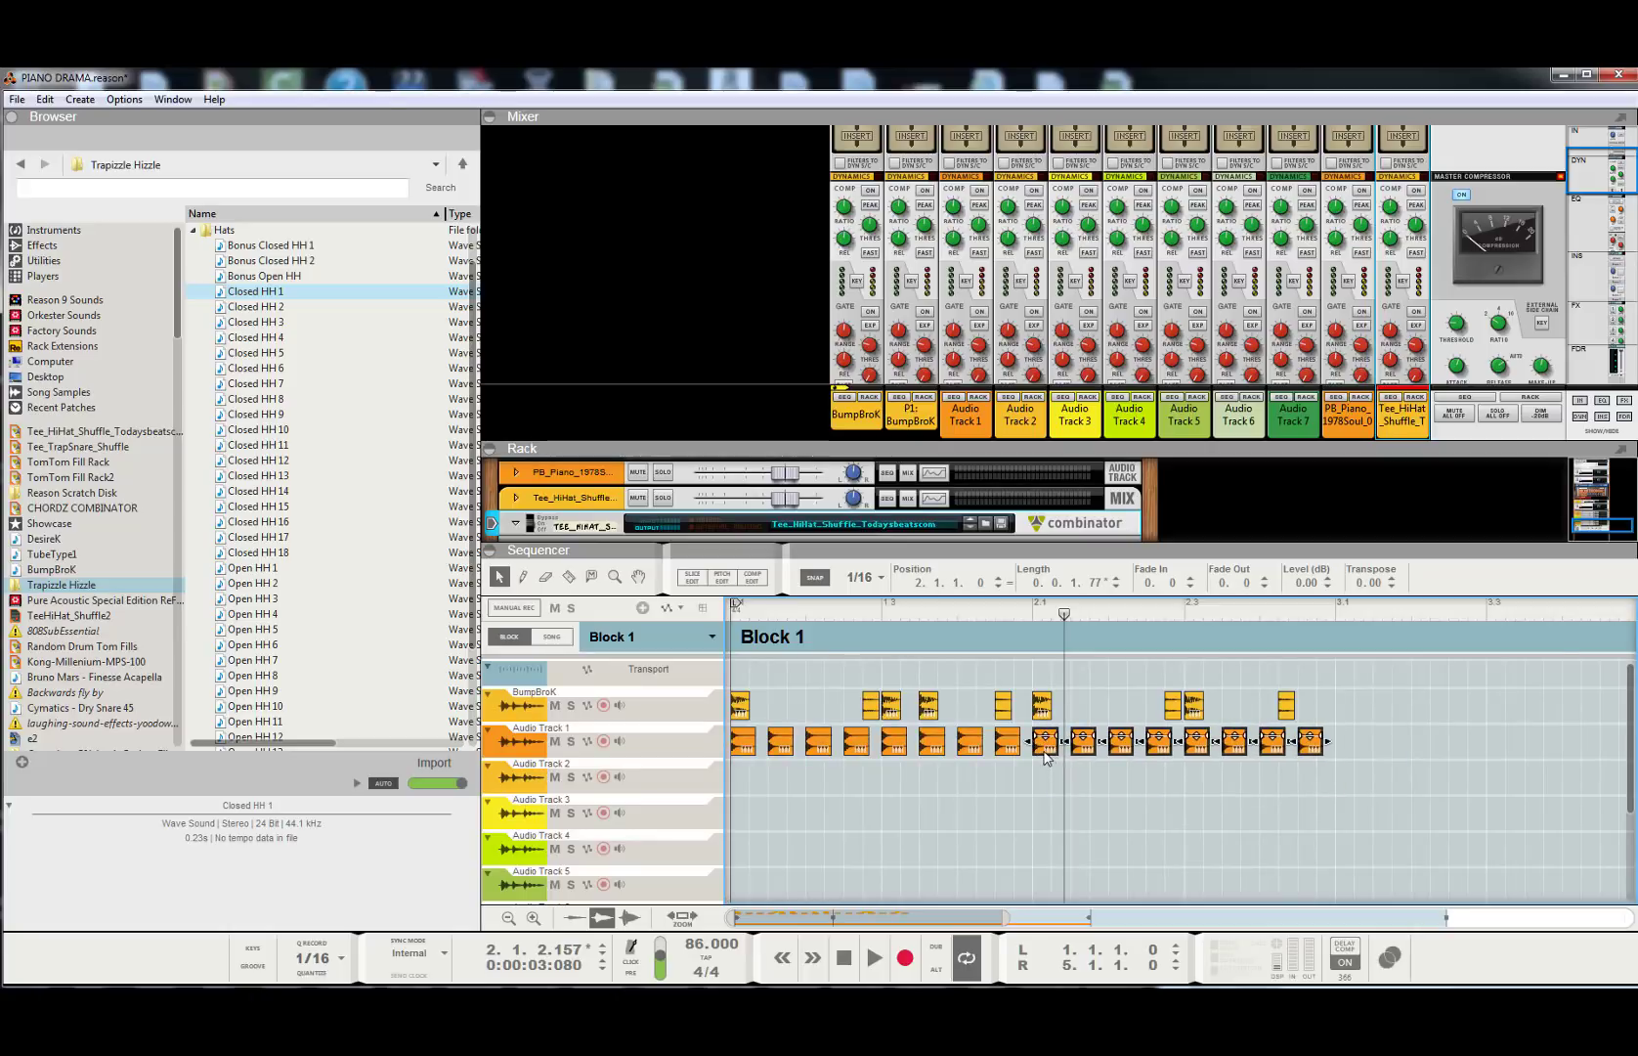
- Duplicate the two-bar BumpBroK kick and Audio Track 1 hi-hat pattern into bars 3 and 4, starting at 3.1.1
drag(1391, 741, 728, 811)
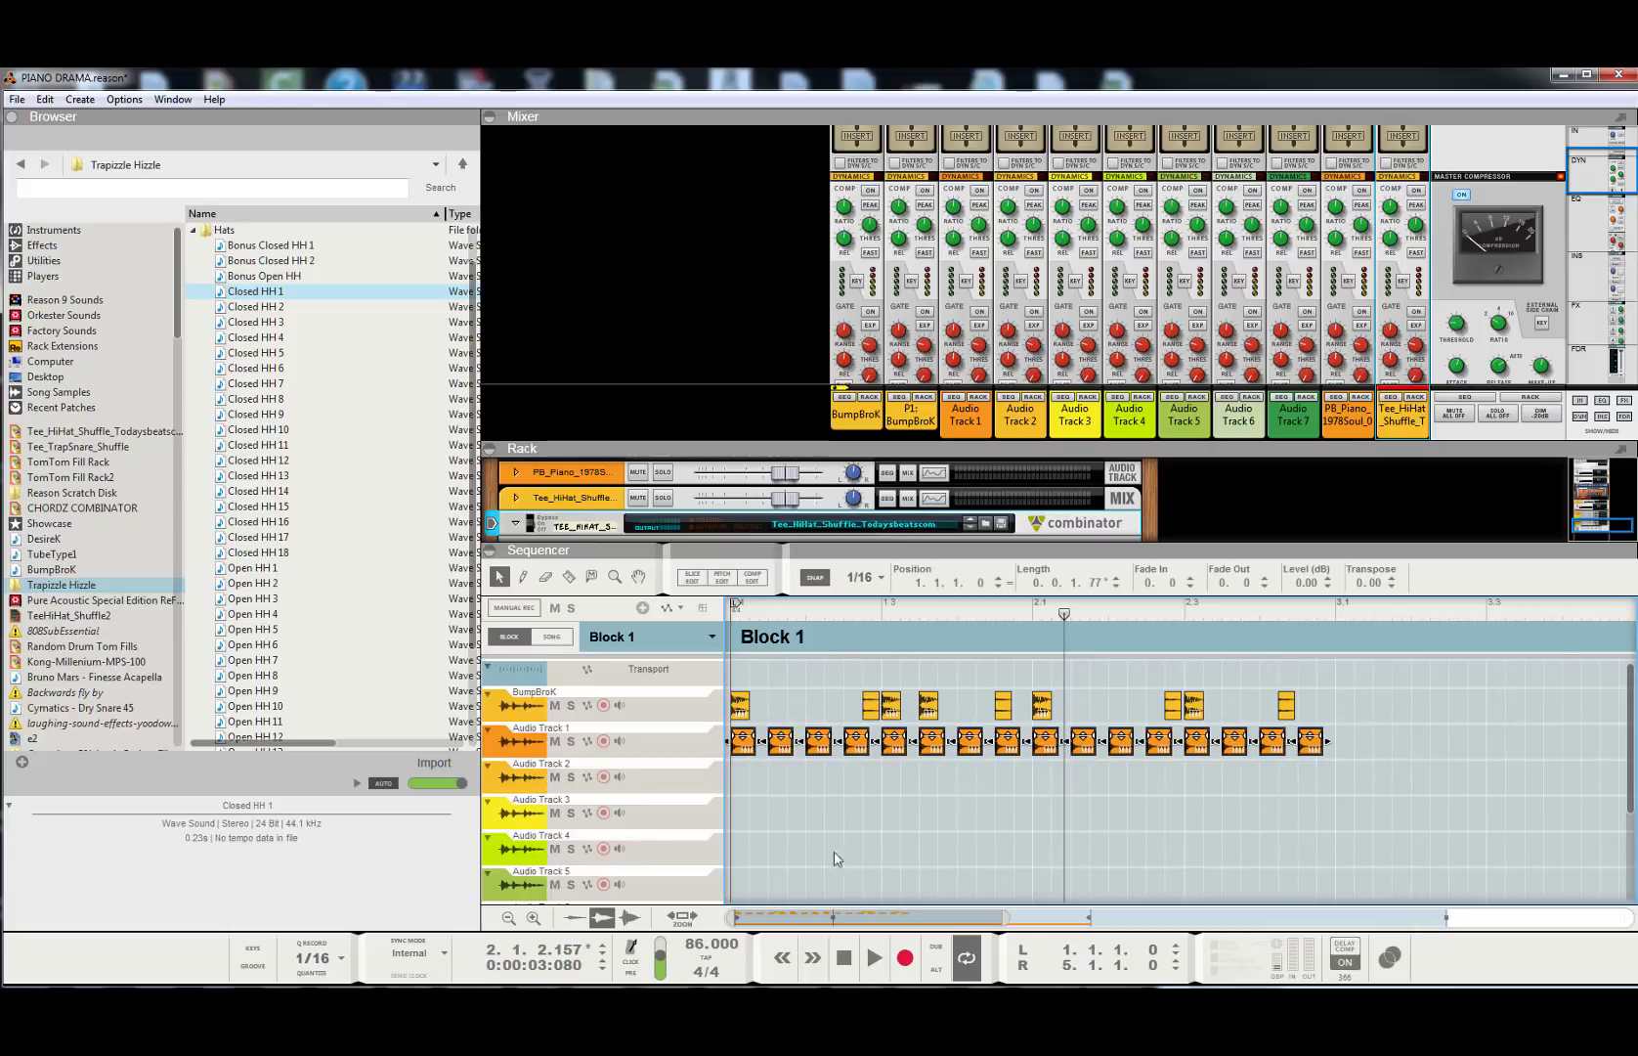
click(844, 958)
key(space)
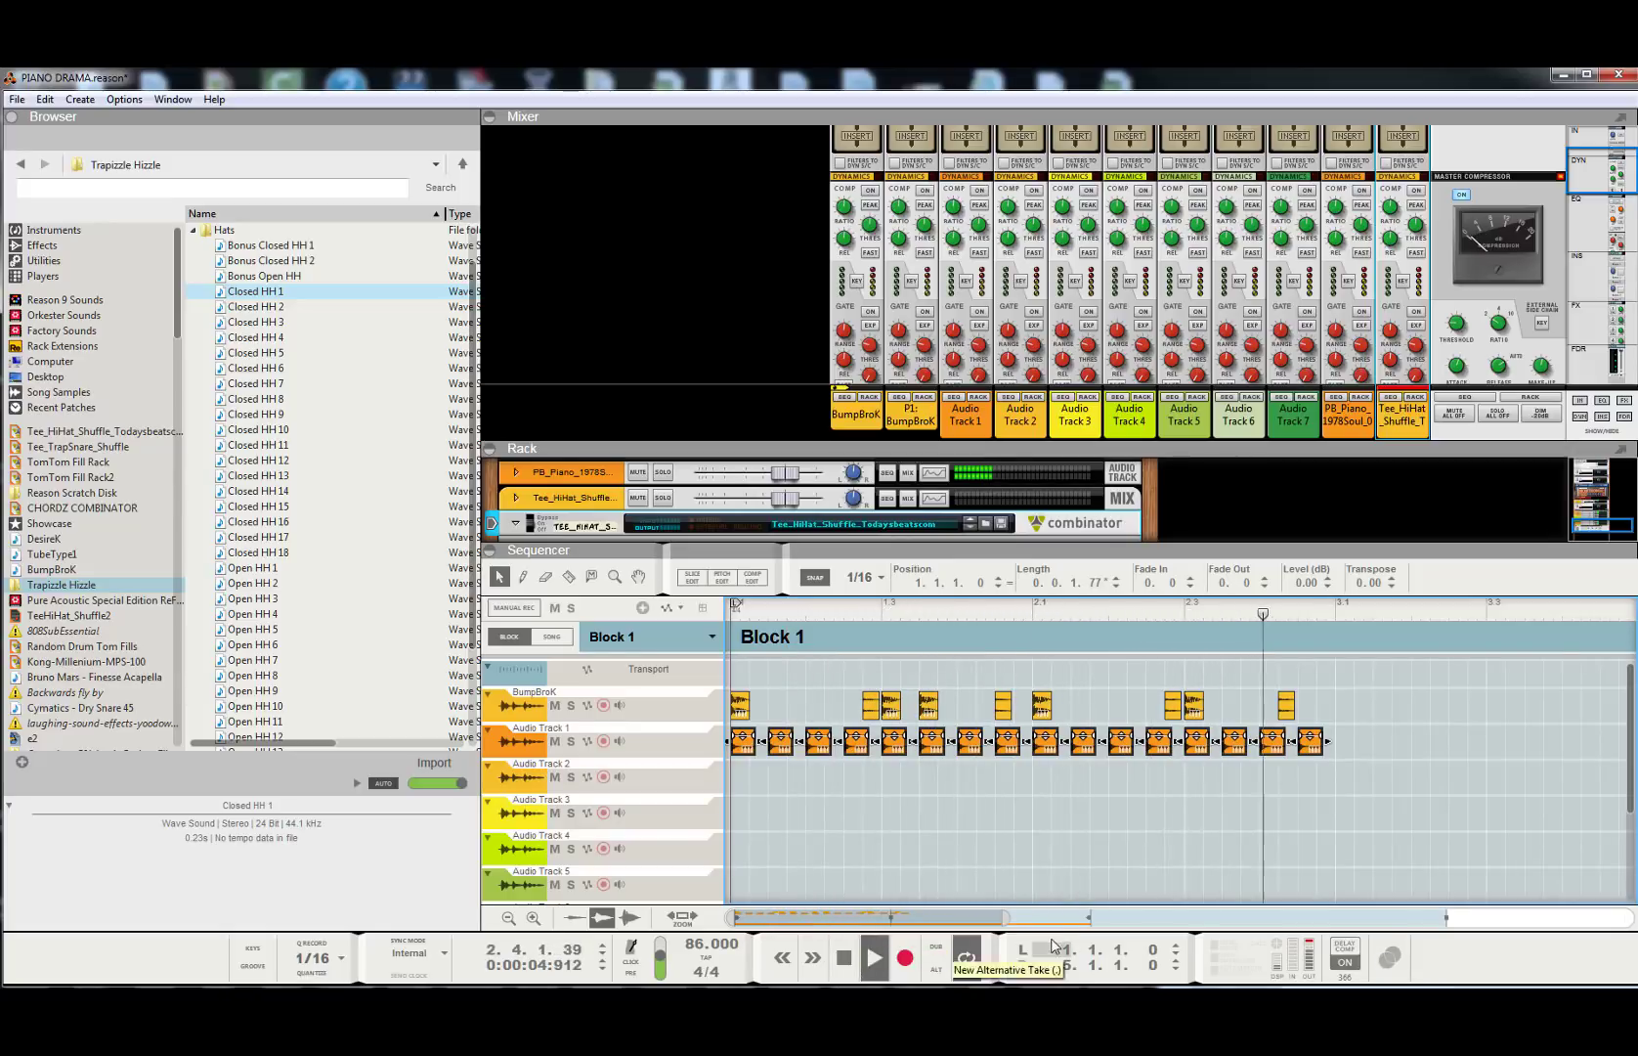
key(space)
drag(1007, 919, 1229, 919)
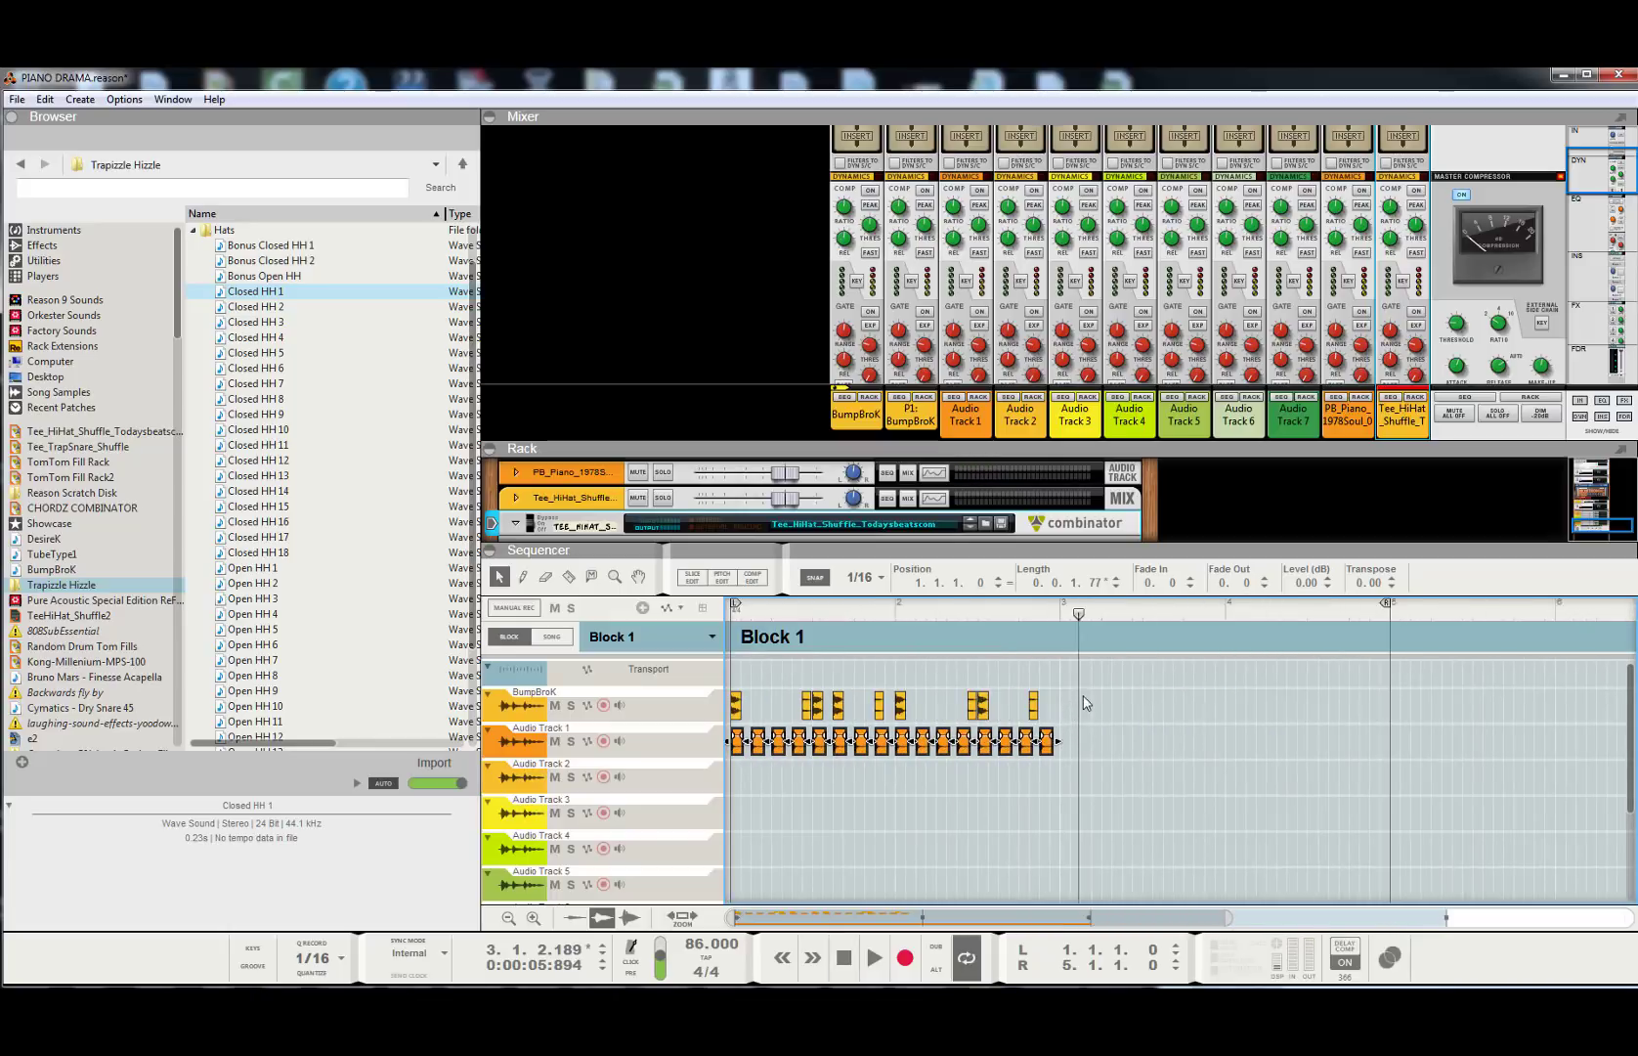
drag(1111, 686, 1067, 744)
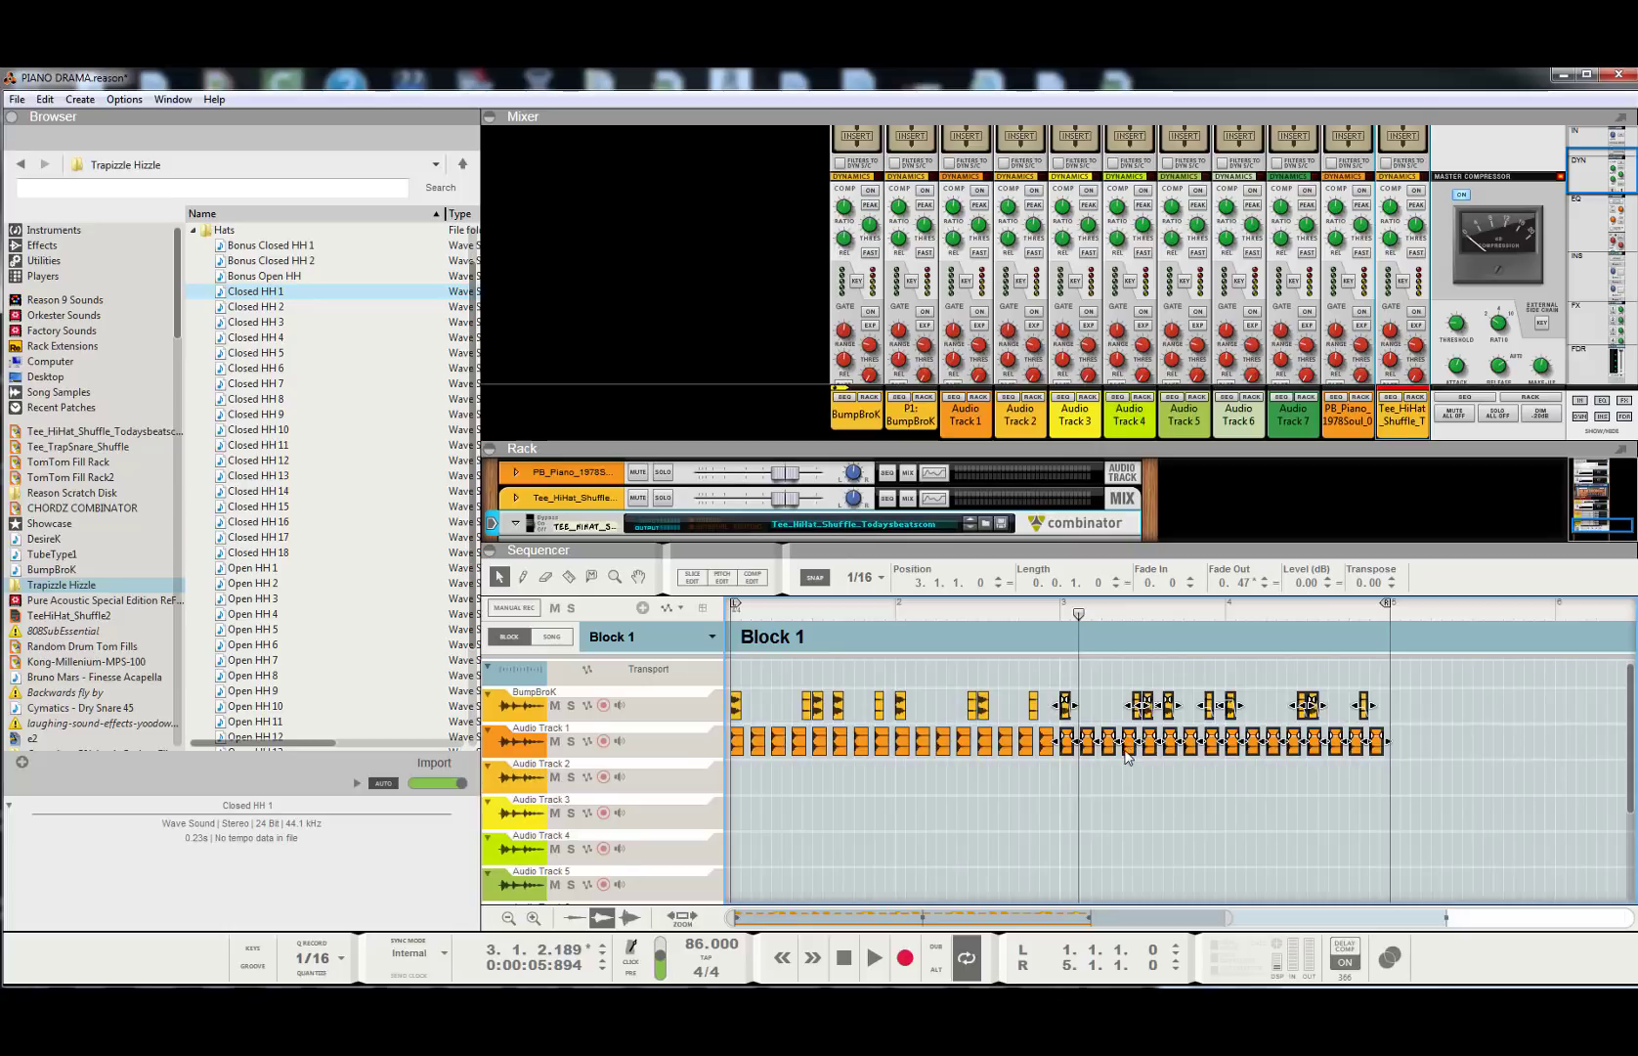
- Play Block 1 from 1.1.1 to hear the extended kick and hi-hat pattern, and stop playback
drag(1079, 614, 714, 653)
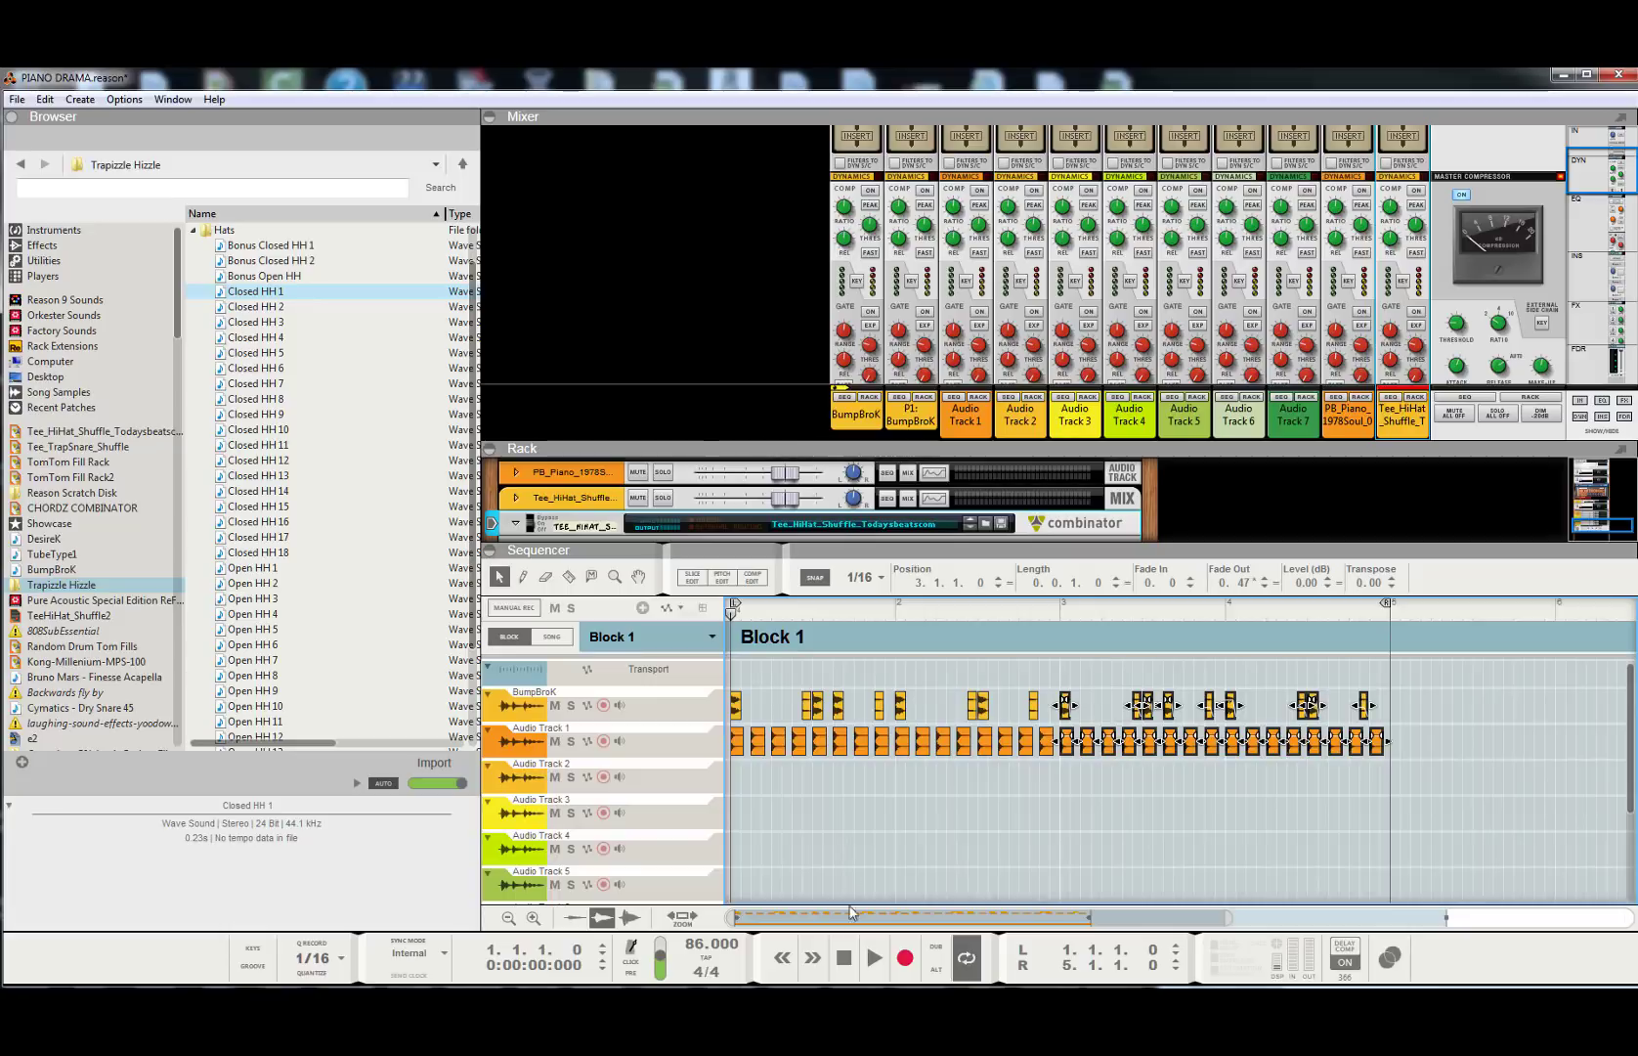
click(847, 954)
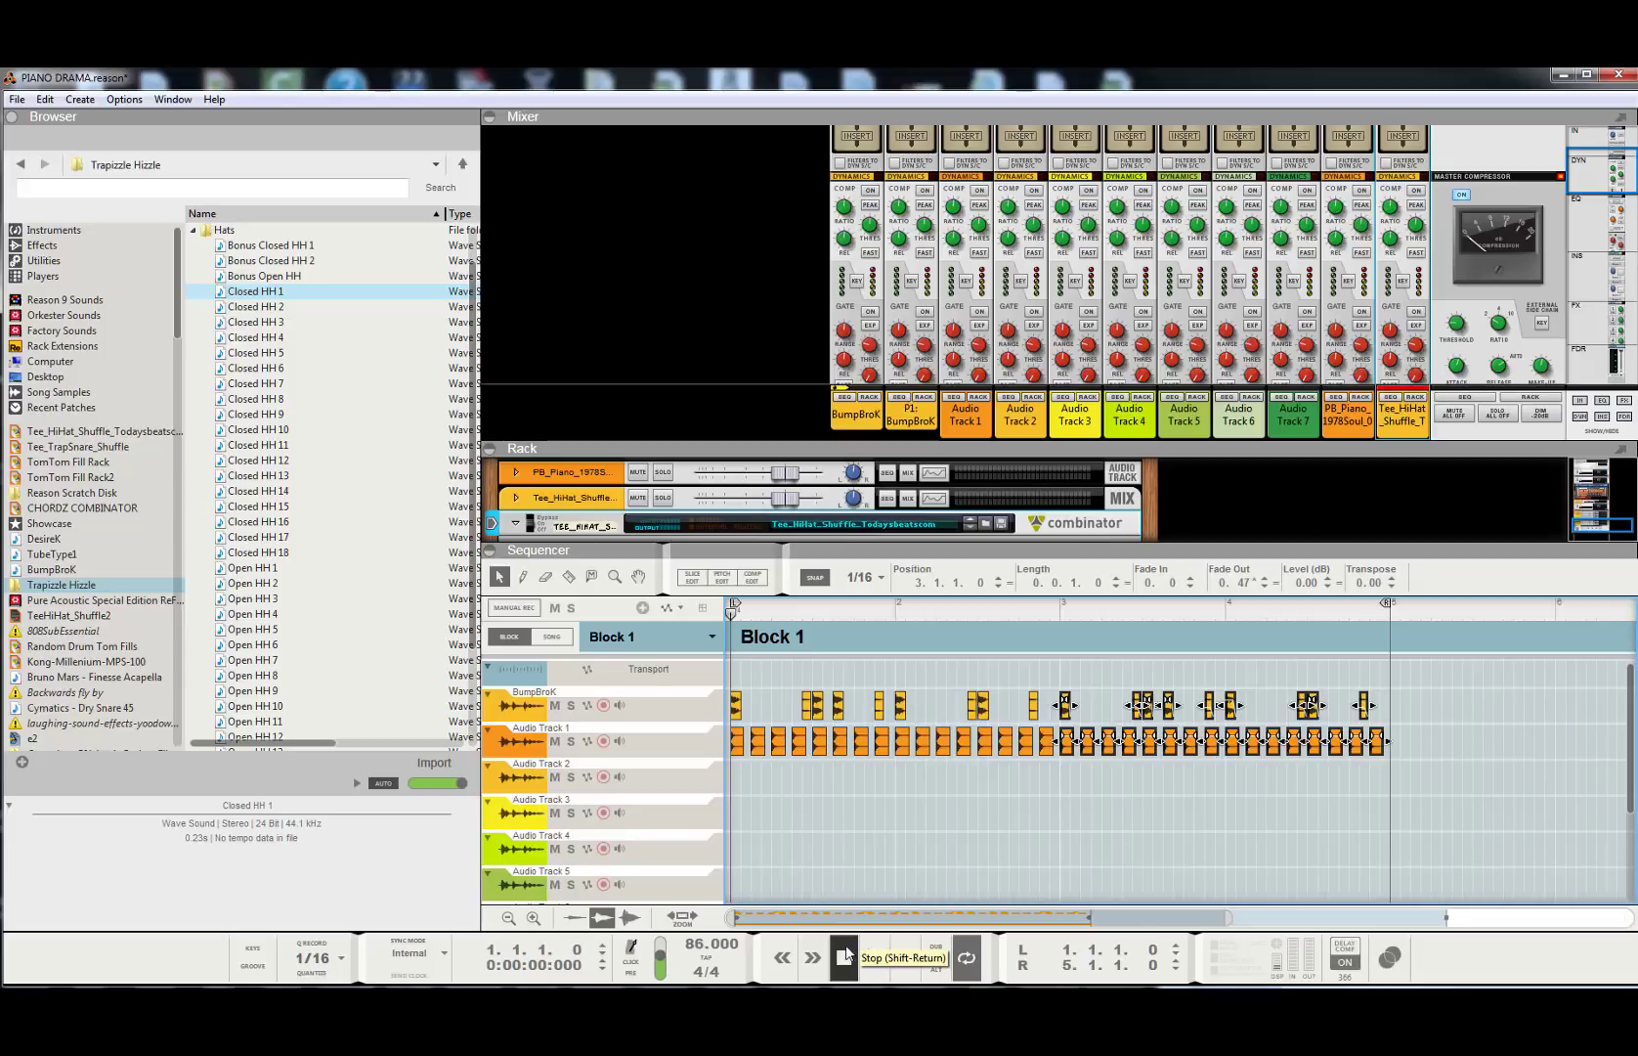
click(875, 960)
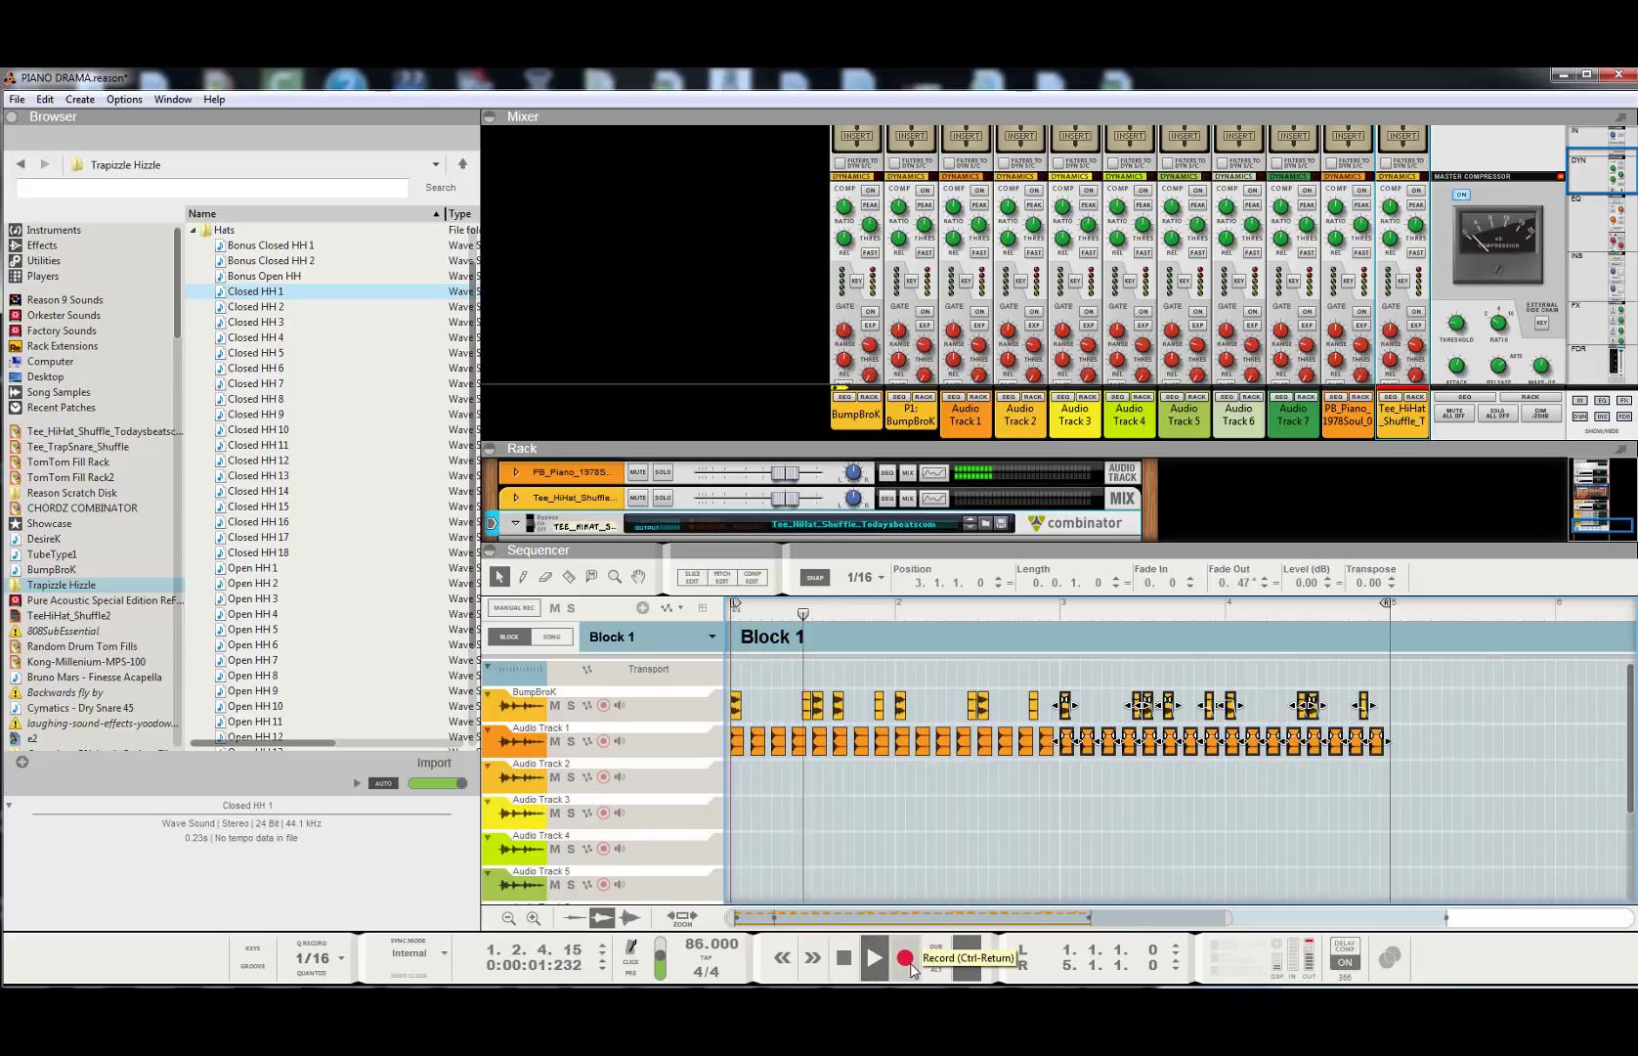
key(space)
- Select all hi-hat clips on Audio Track 1 and set their level to -4.02 dB
click(644, 735)
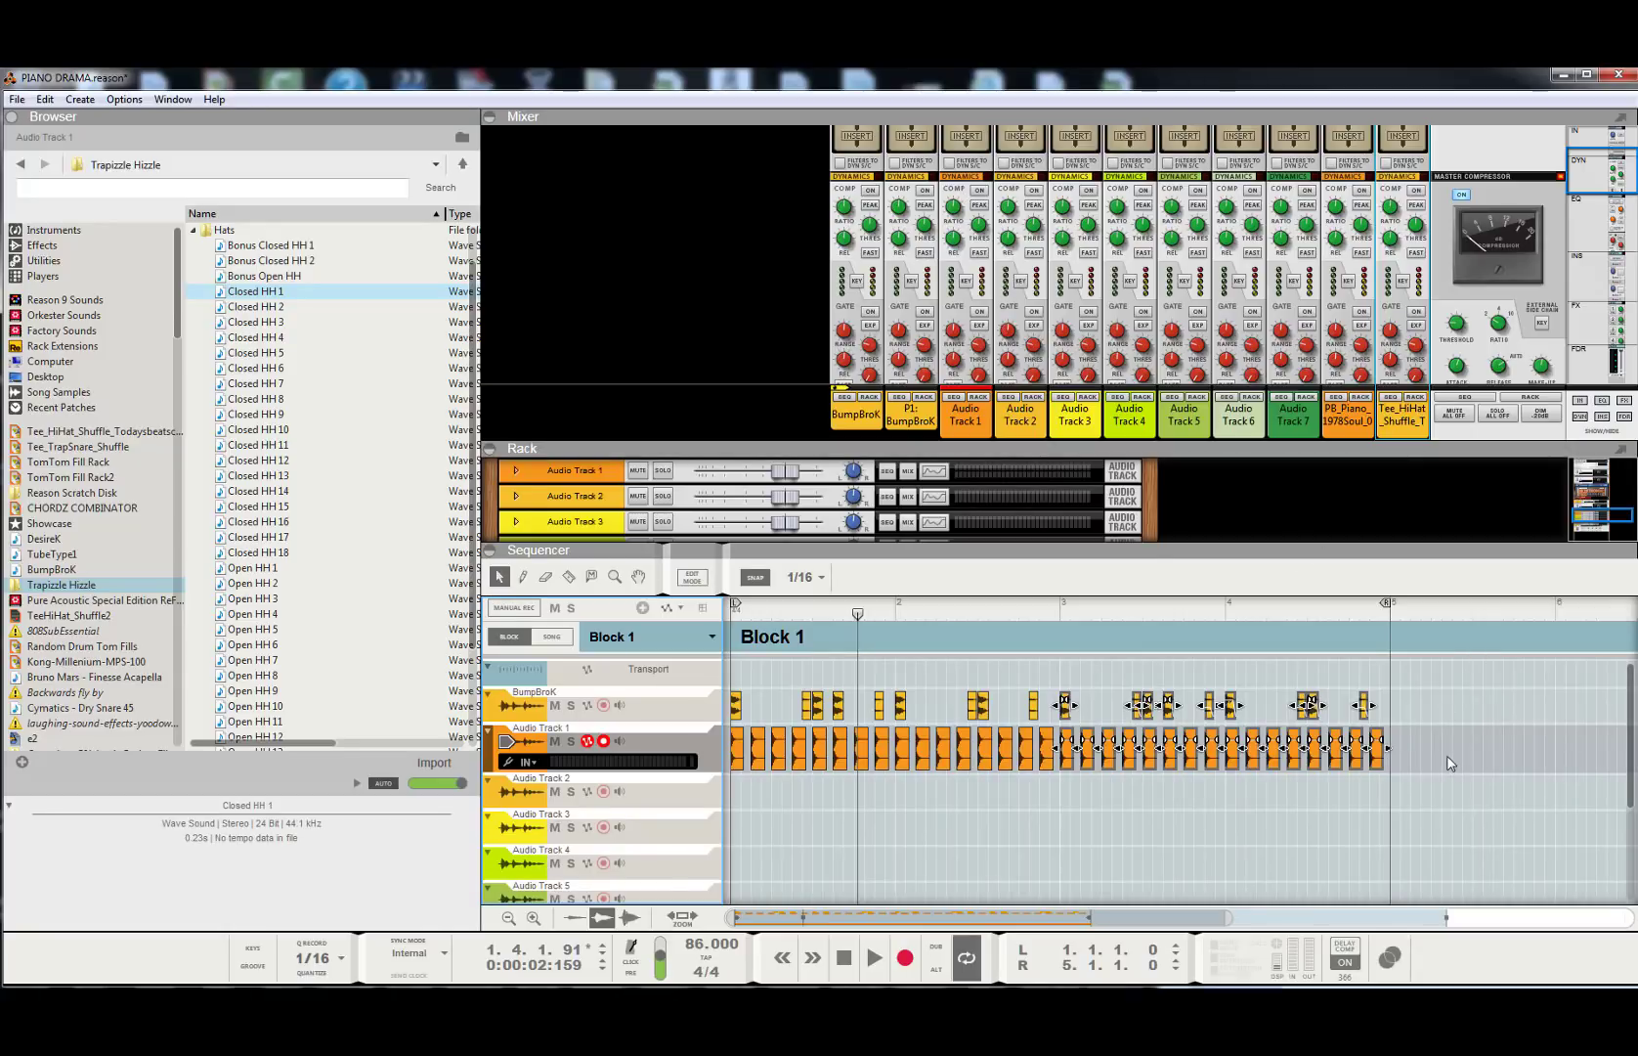
scroll(981, 307, up, 3)
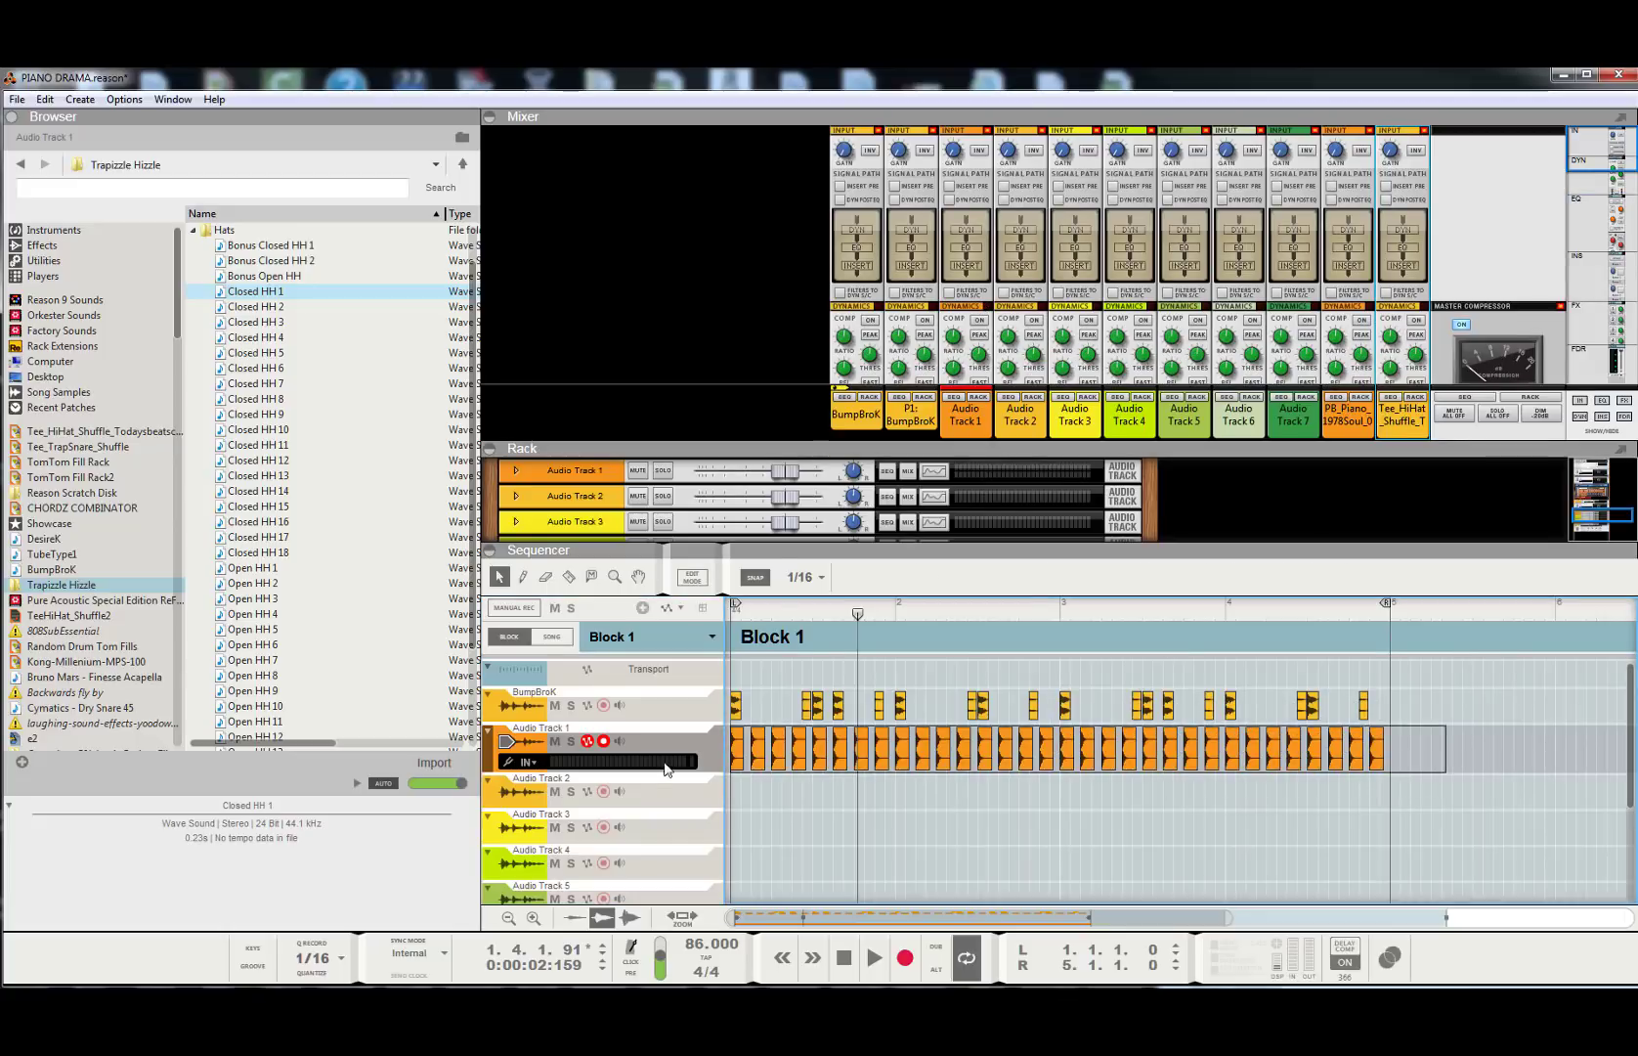
click(738, 753)
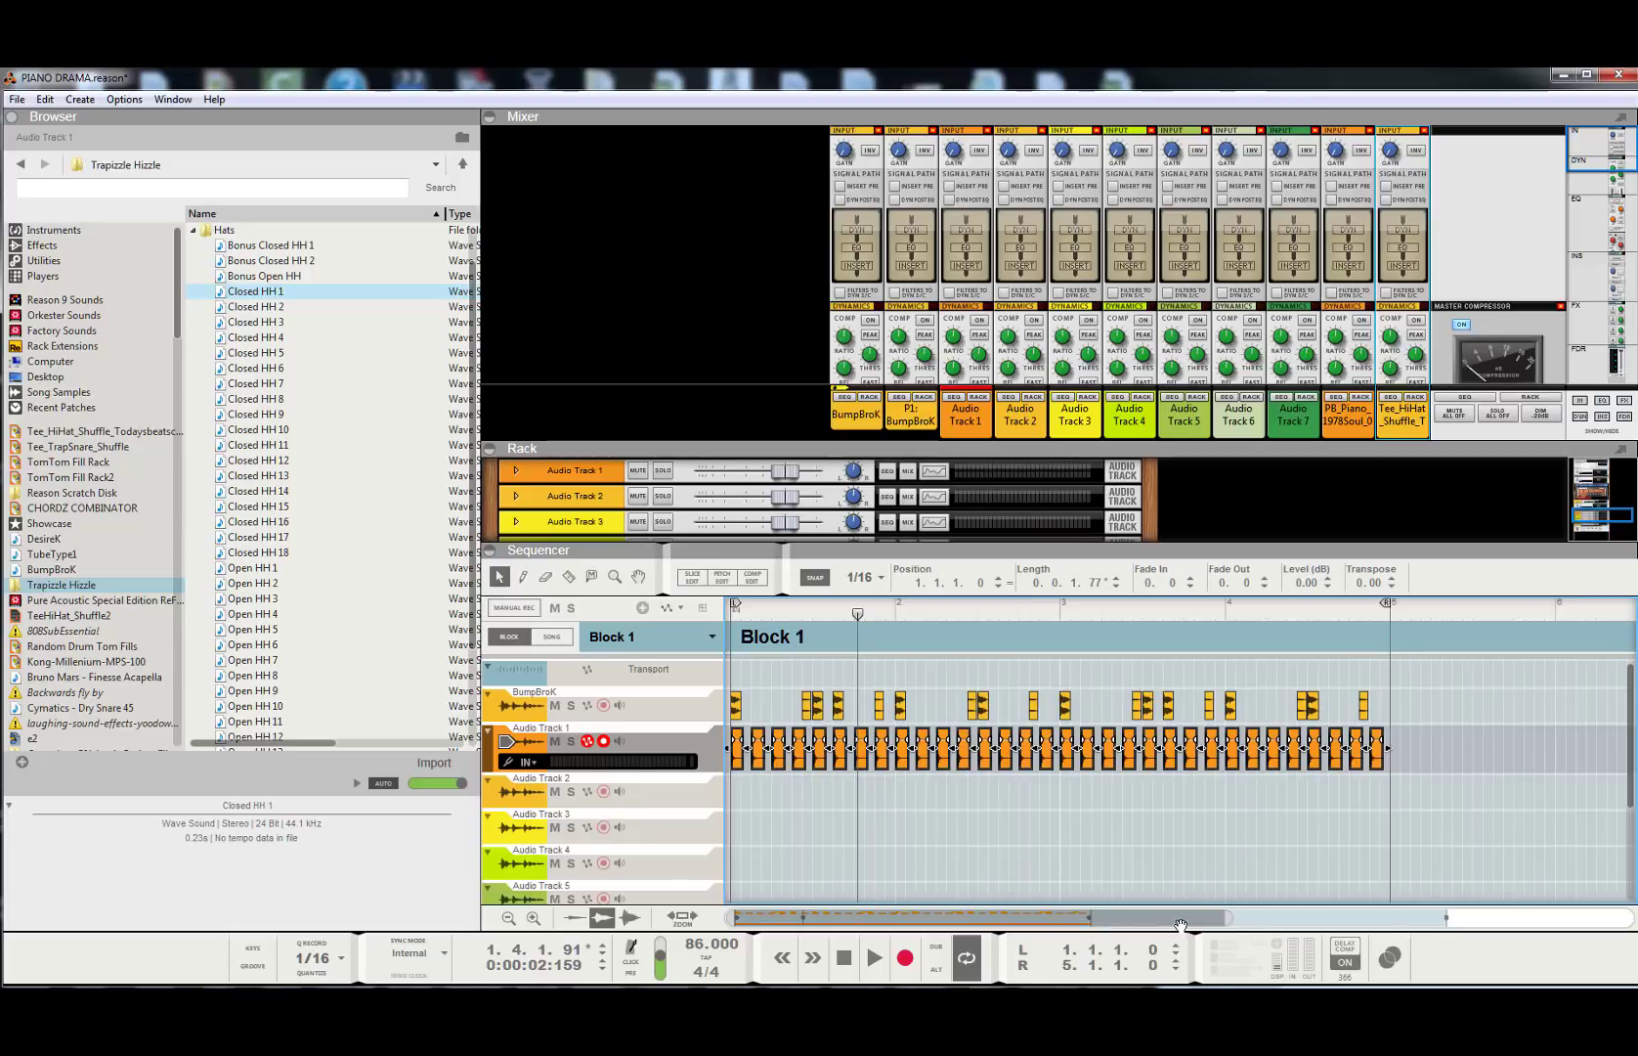
drag(1229, 917, 894, 919)
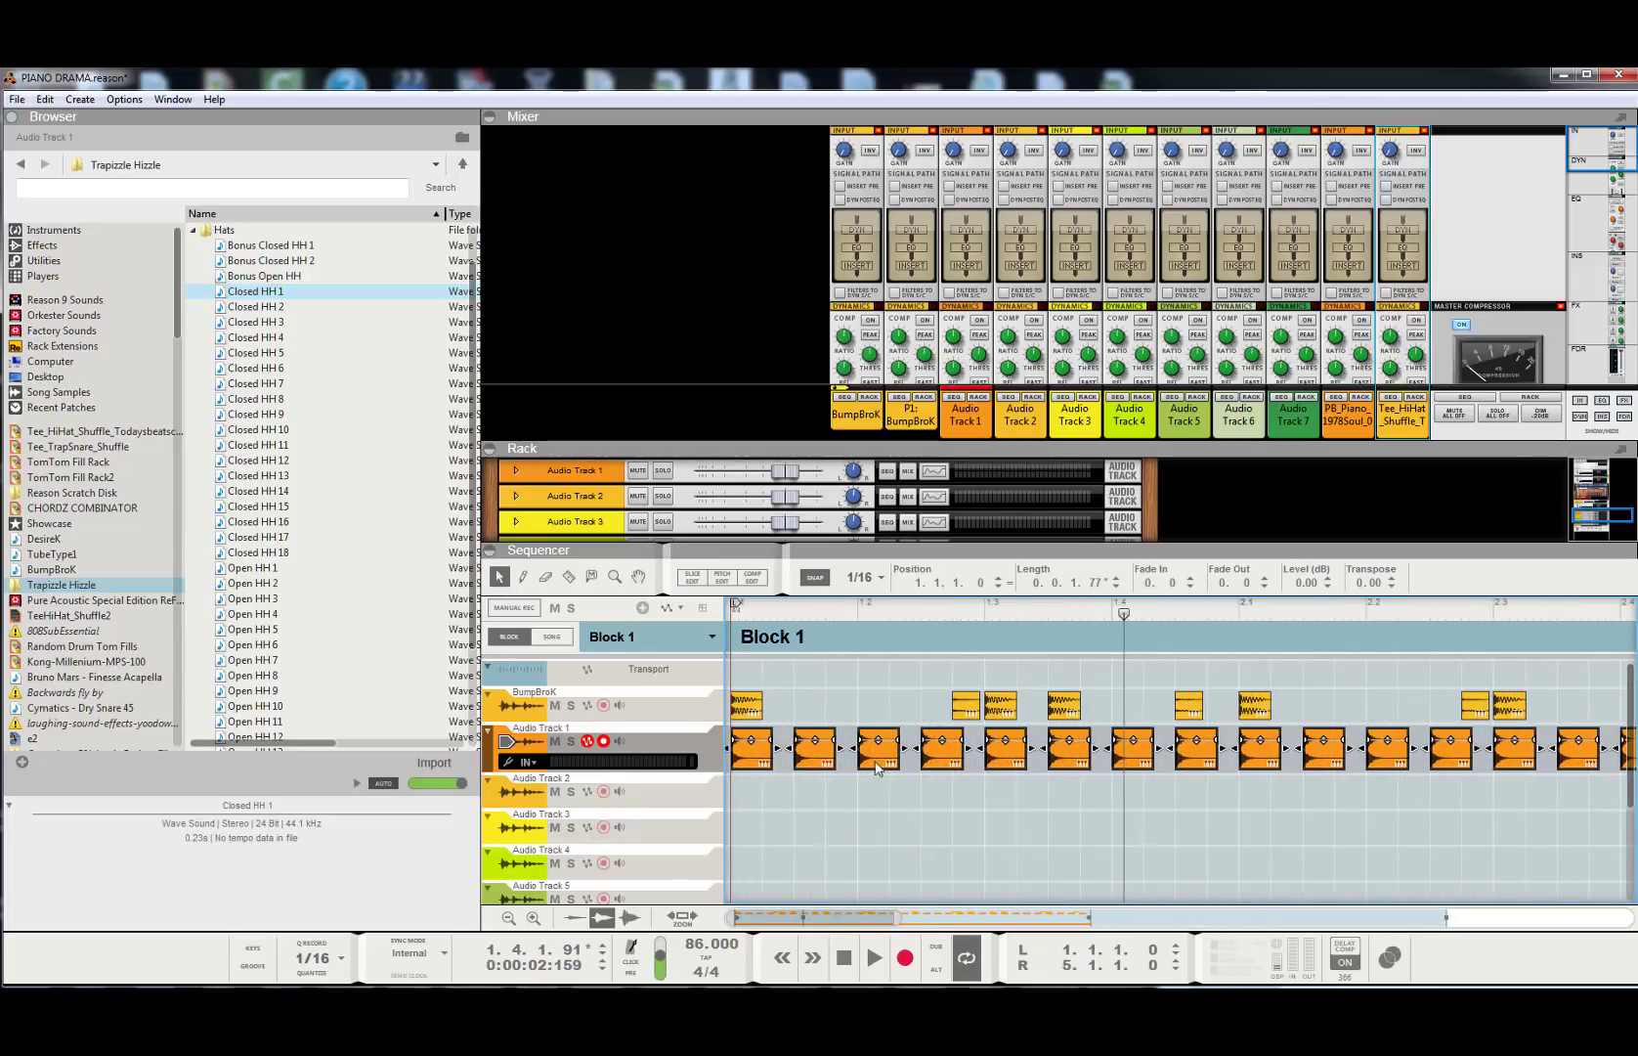
drag(876, 740, 878, 761)
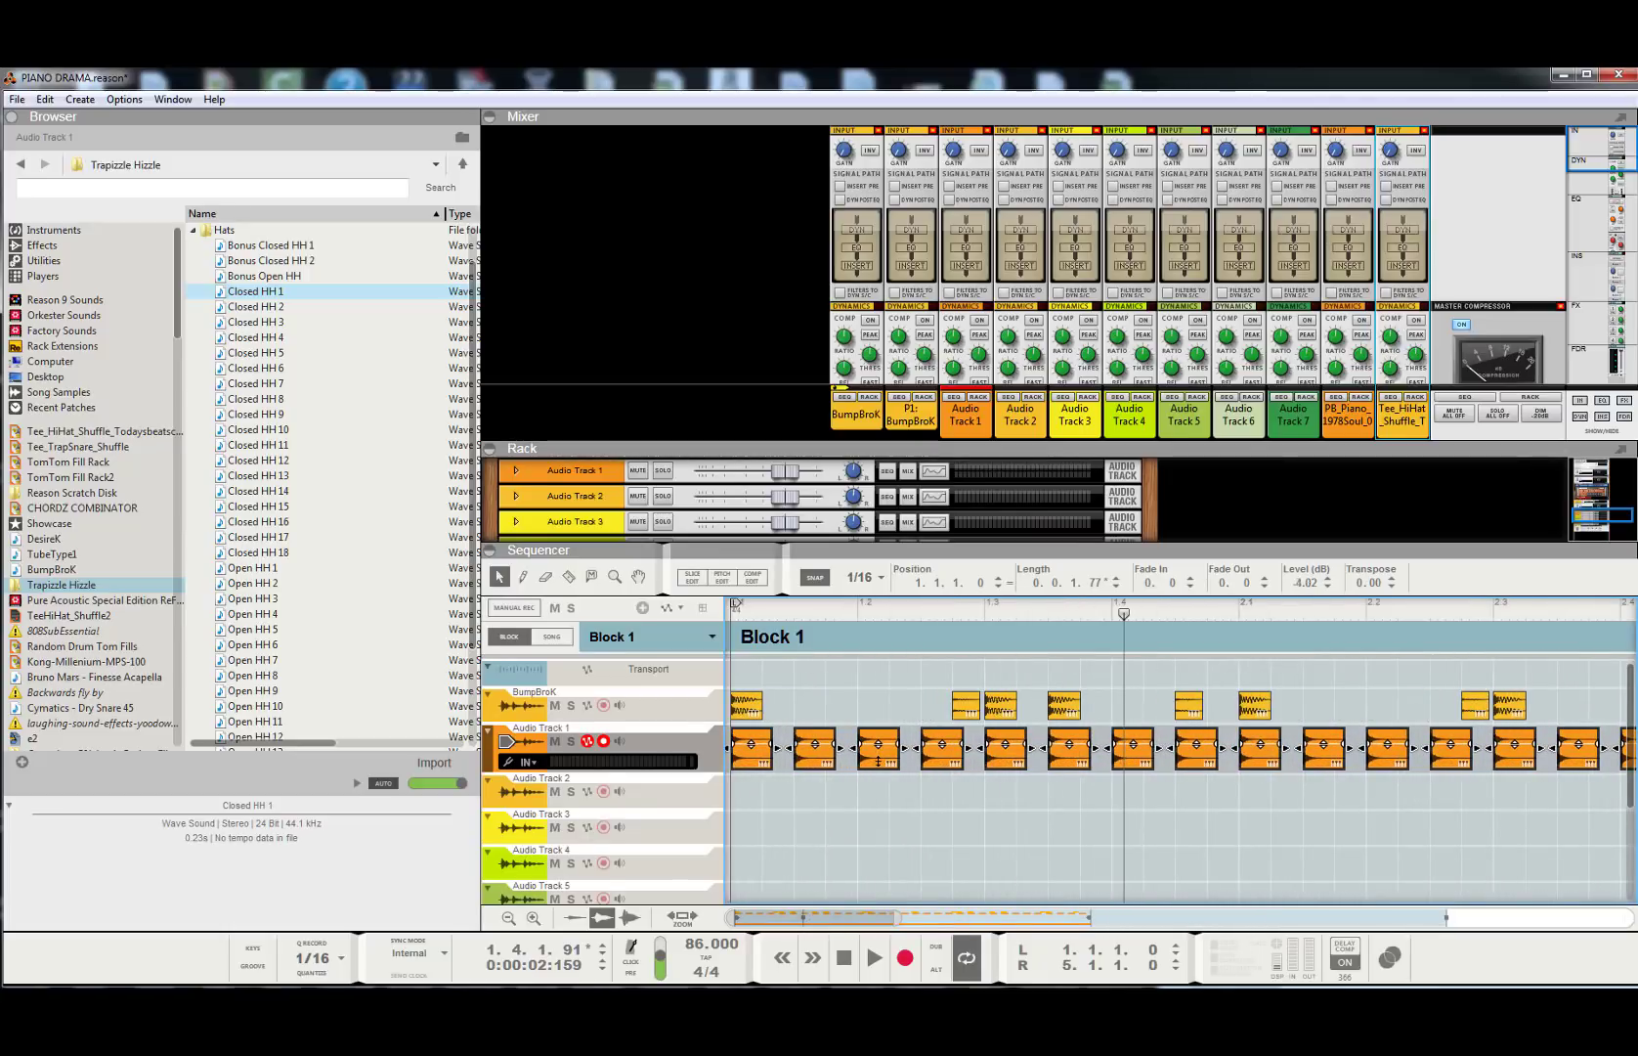
- Play Block 1 from the start to check the hi-hat level against the kick and piano
click(848, 962)
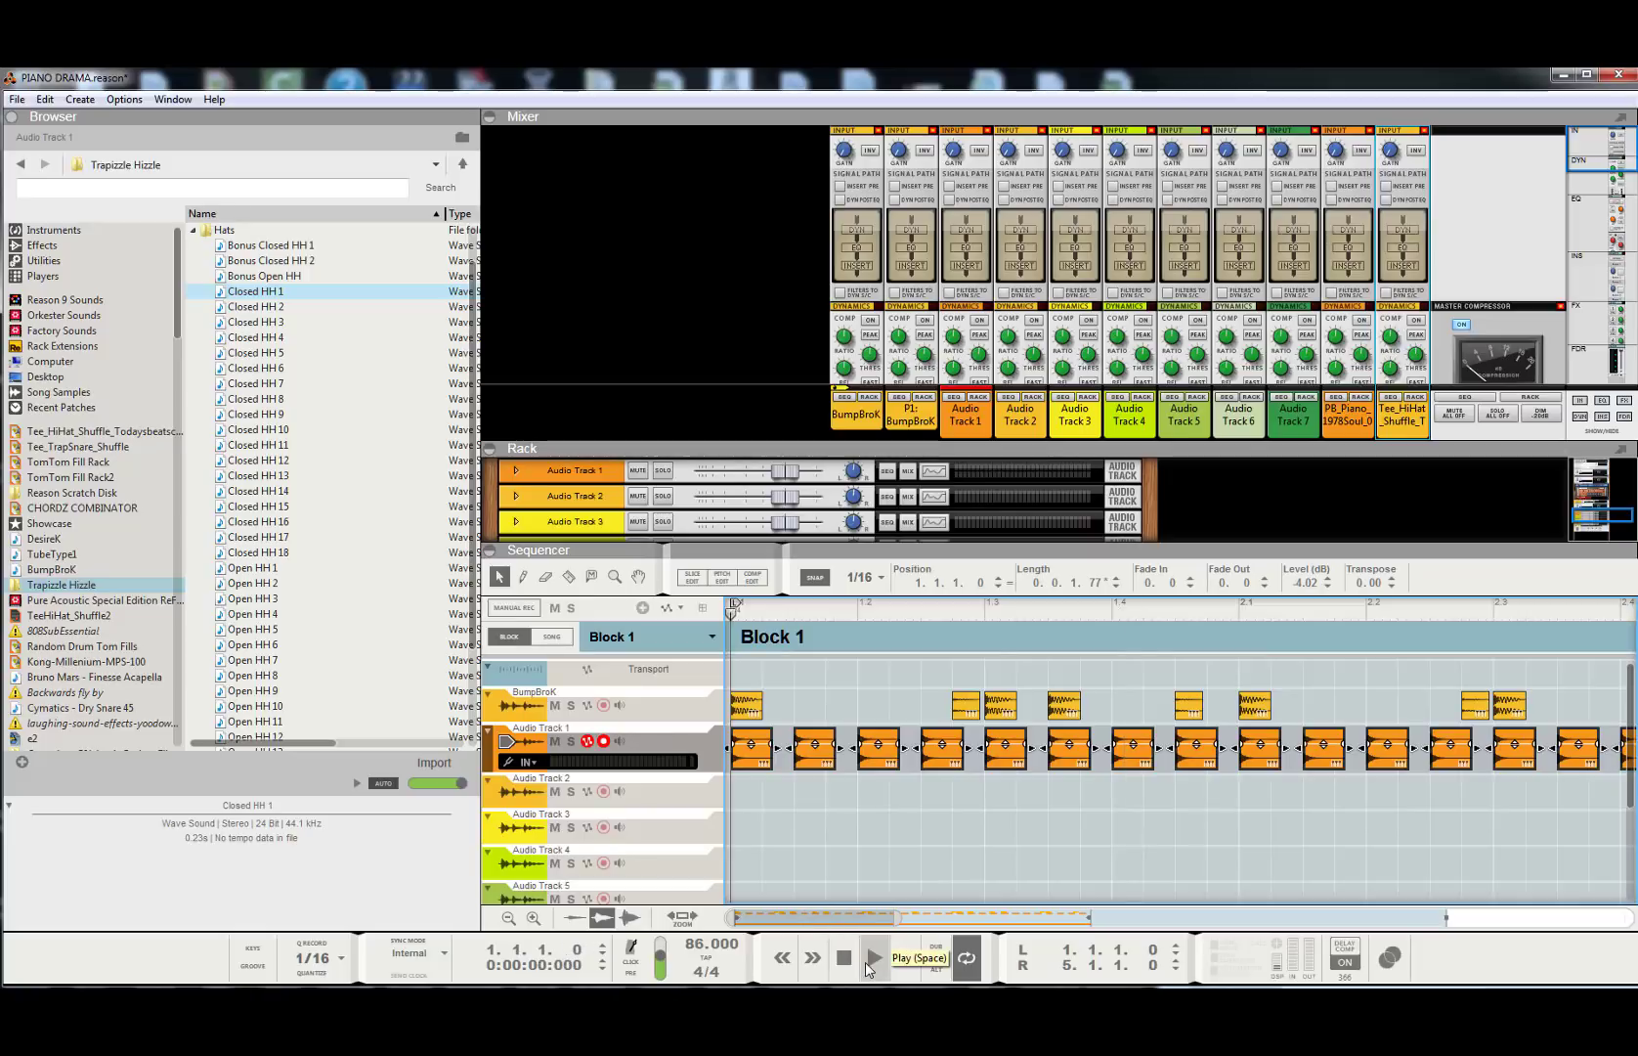
click(867, 962)
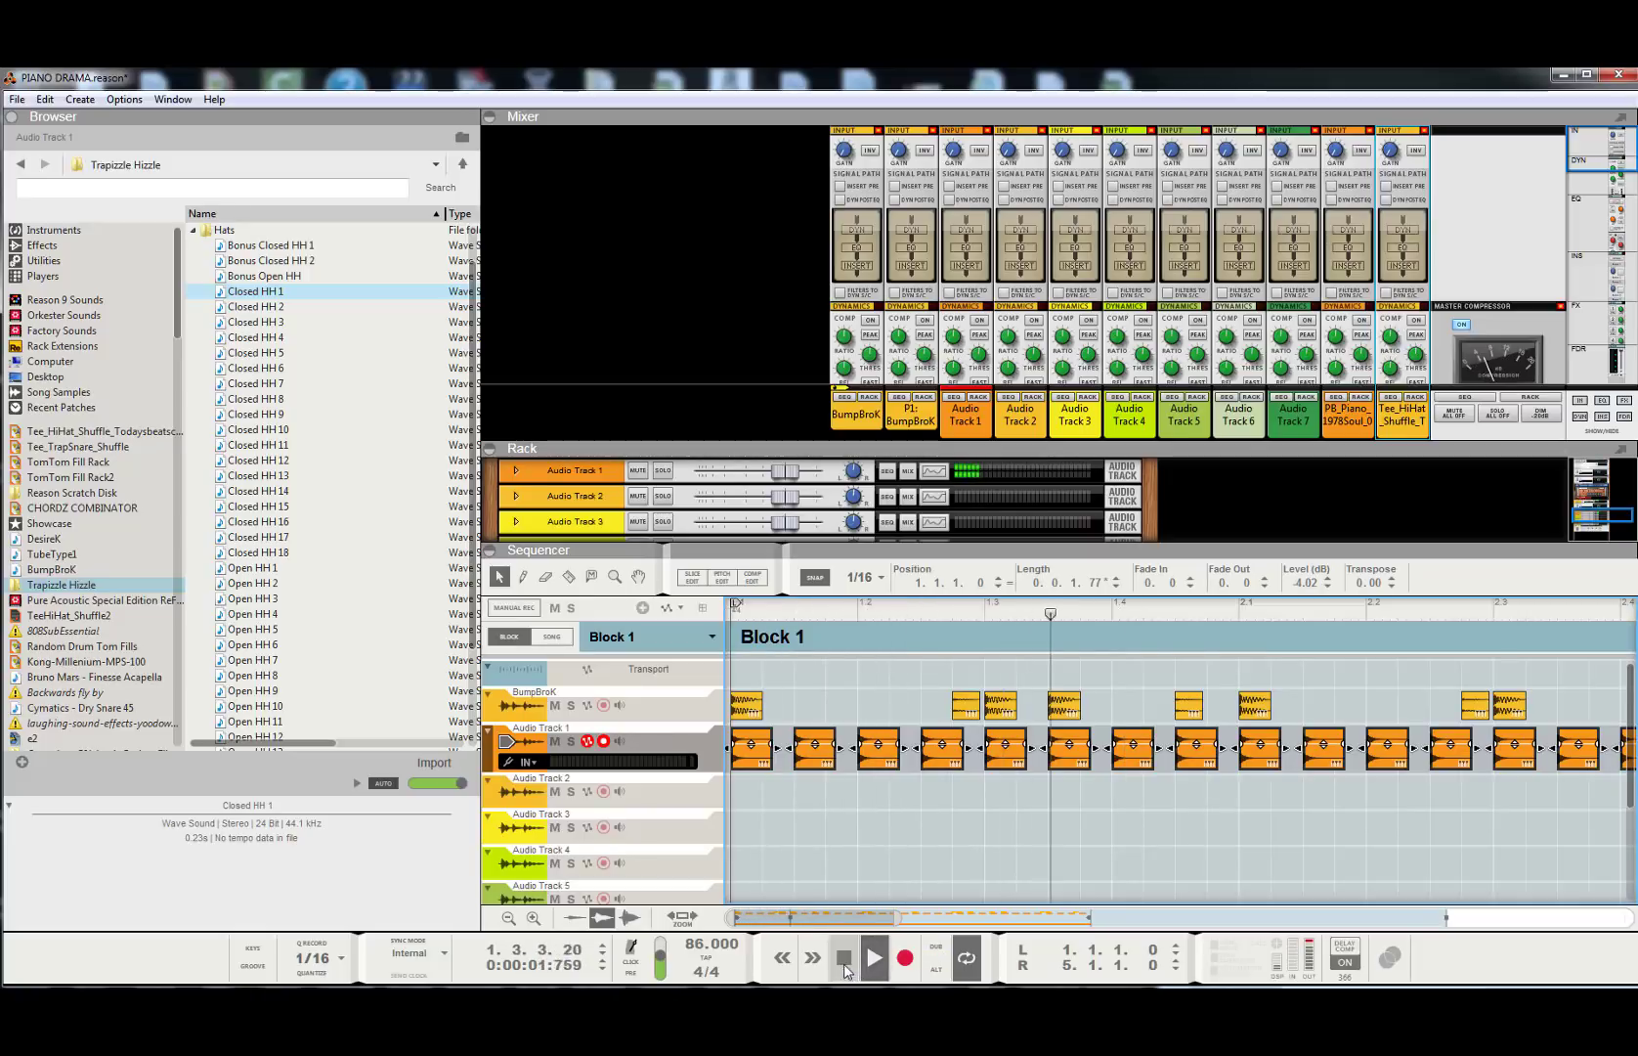
drag(907, 915, 1087, 925)
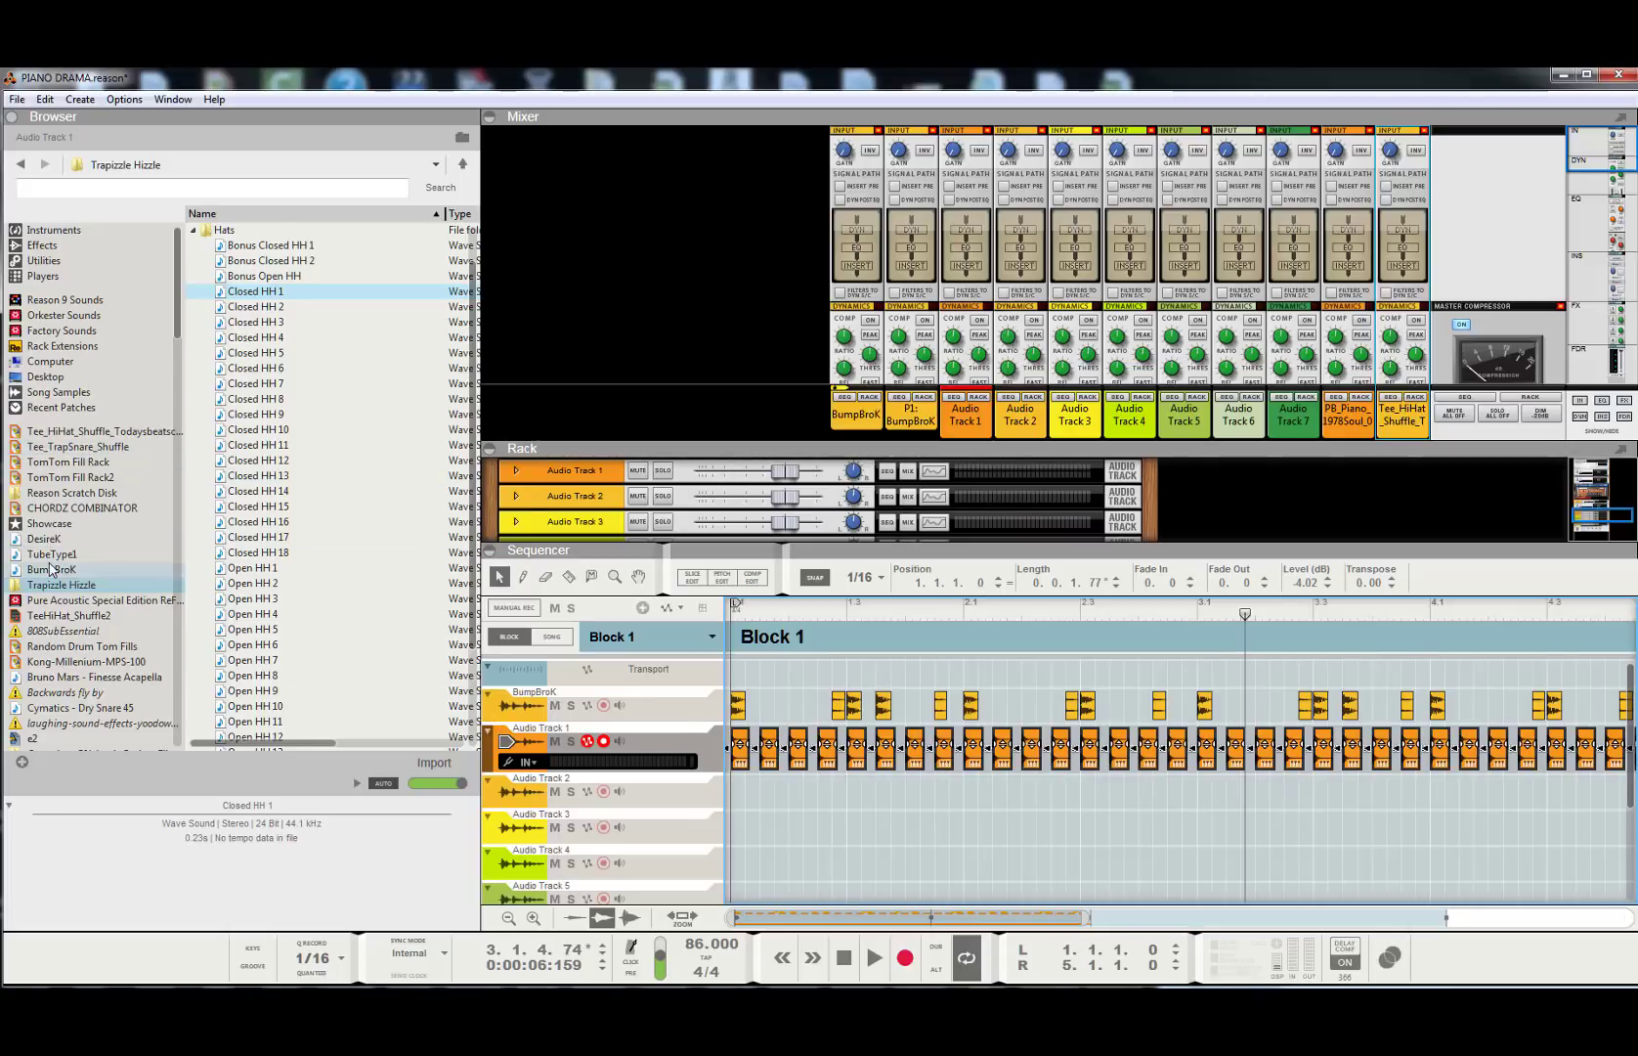
- Find and open the 02 Snares Vol 1-15 folder among the browser's saved locations
click(78, 585)
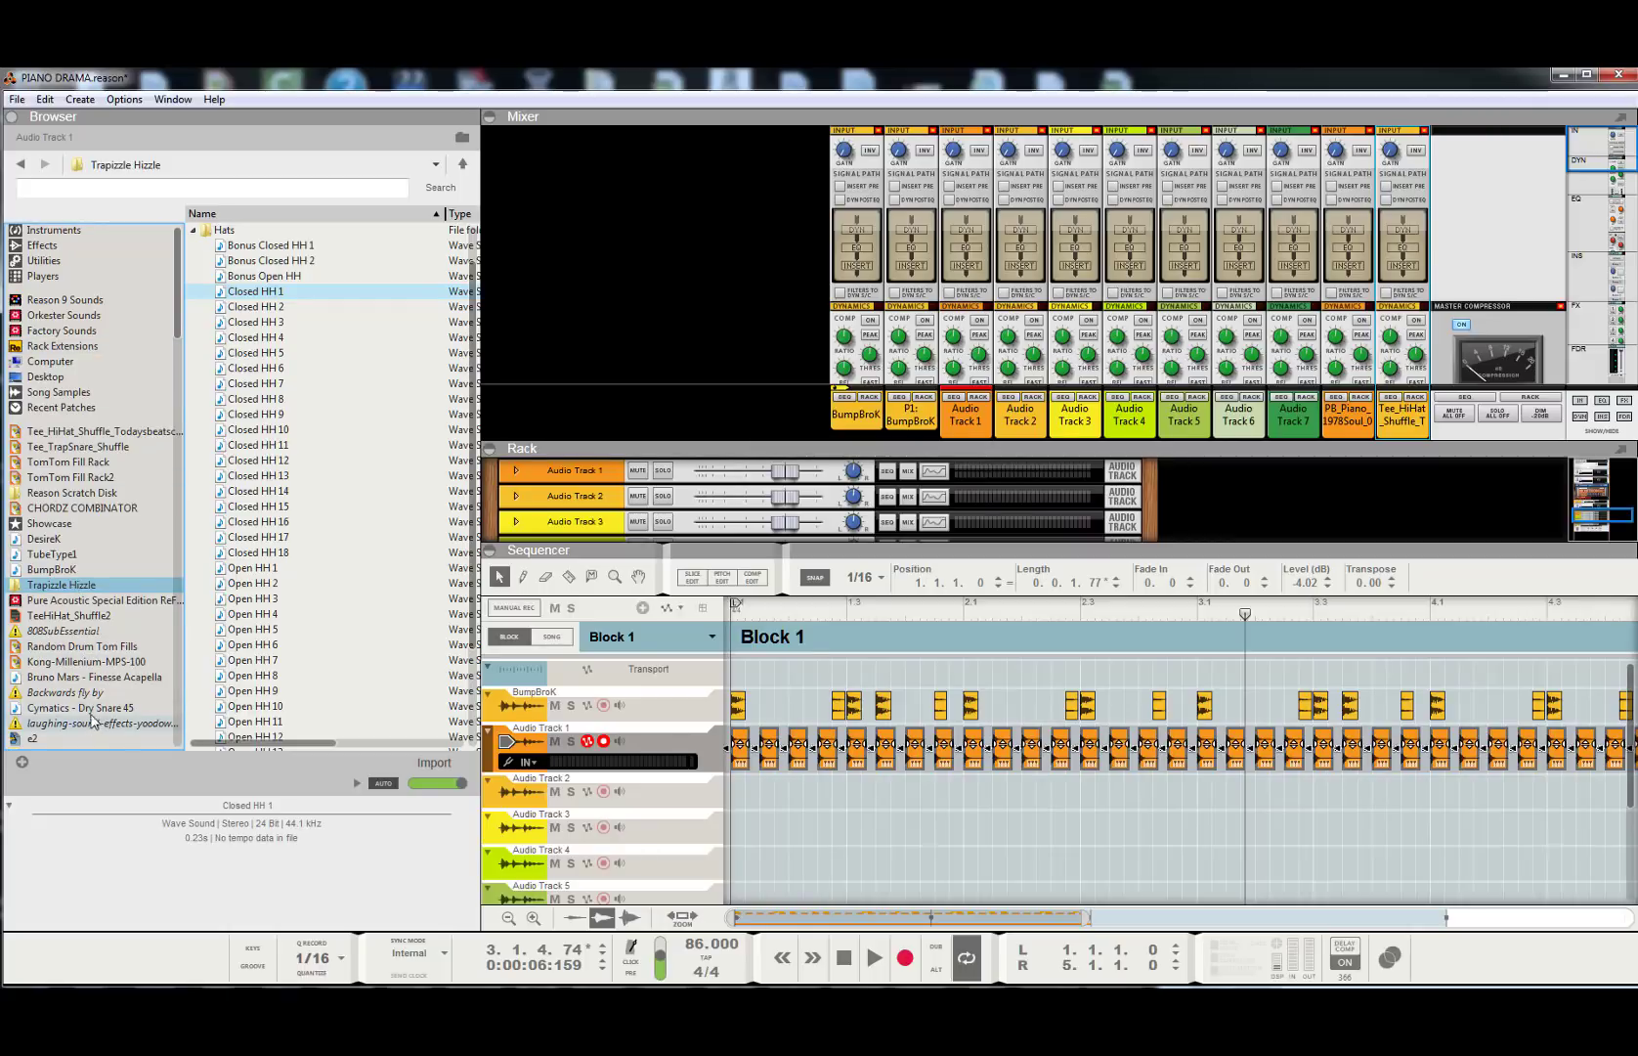
scroll(103, 615, down, 4)
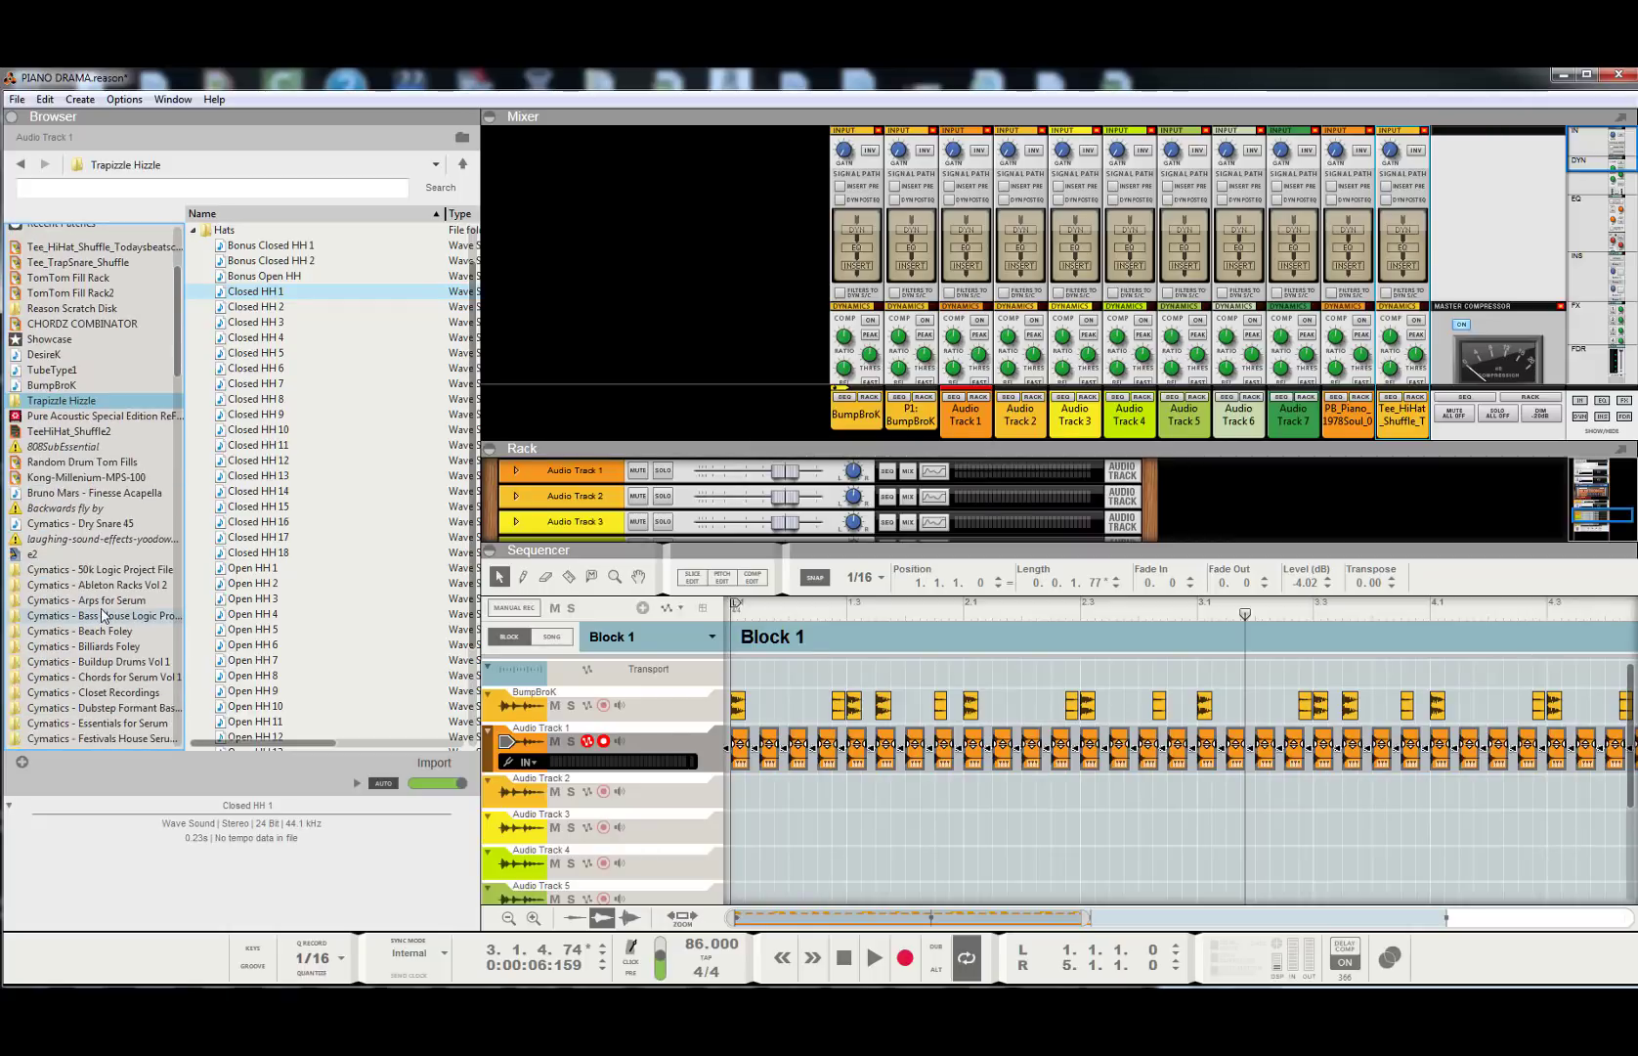
scroll(103, 615, down, 20)
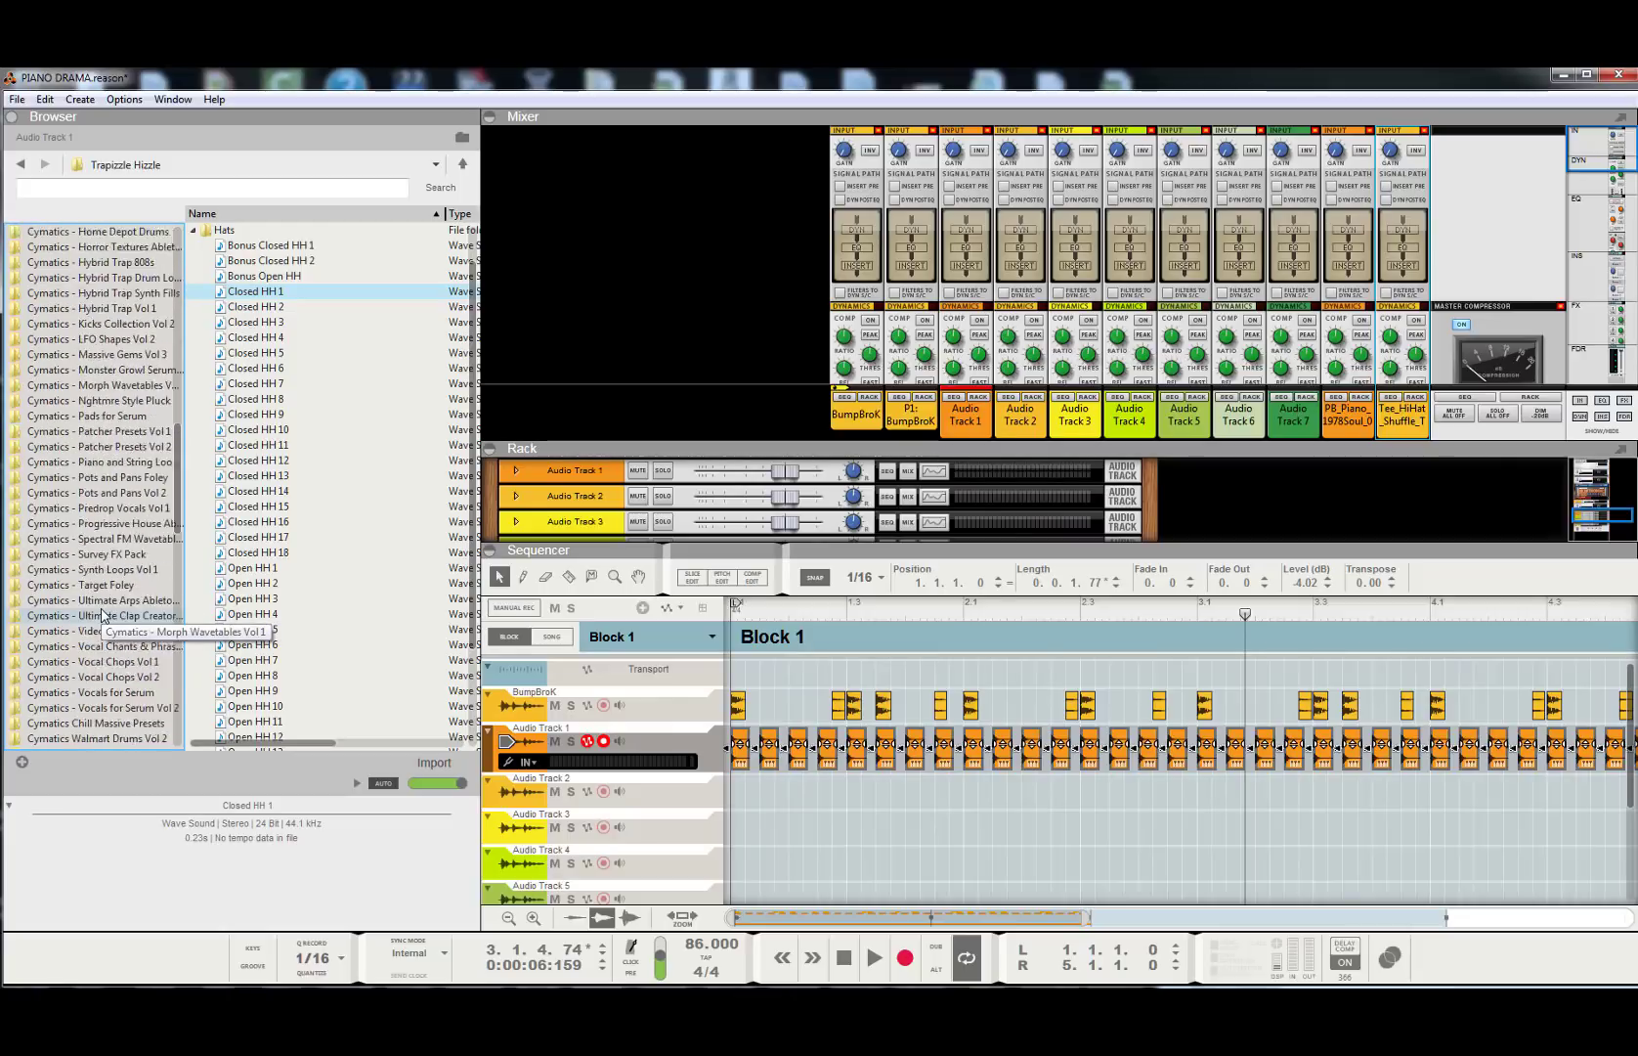
scroll(102, 615, down, 1)
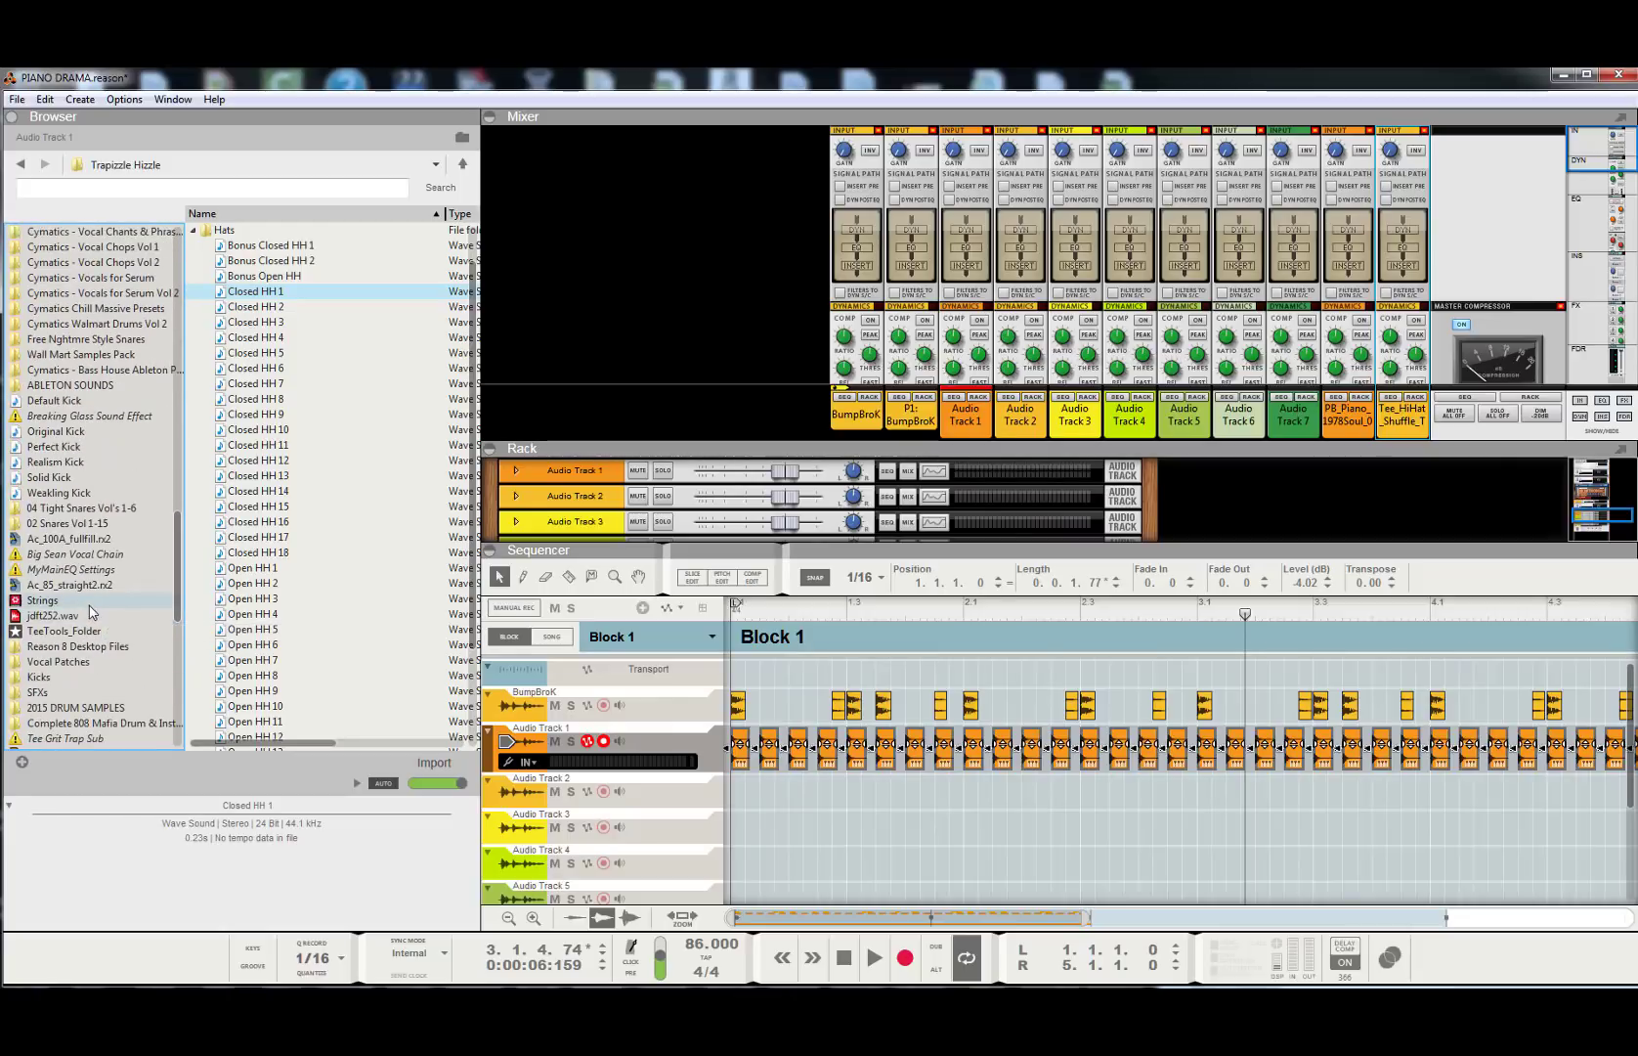
click(70, 526)
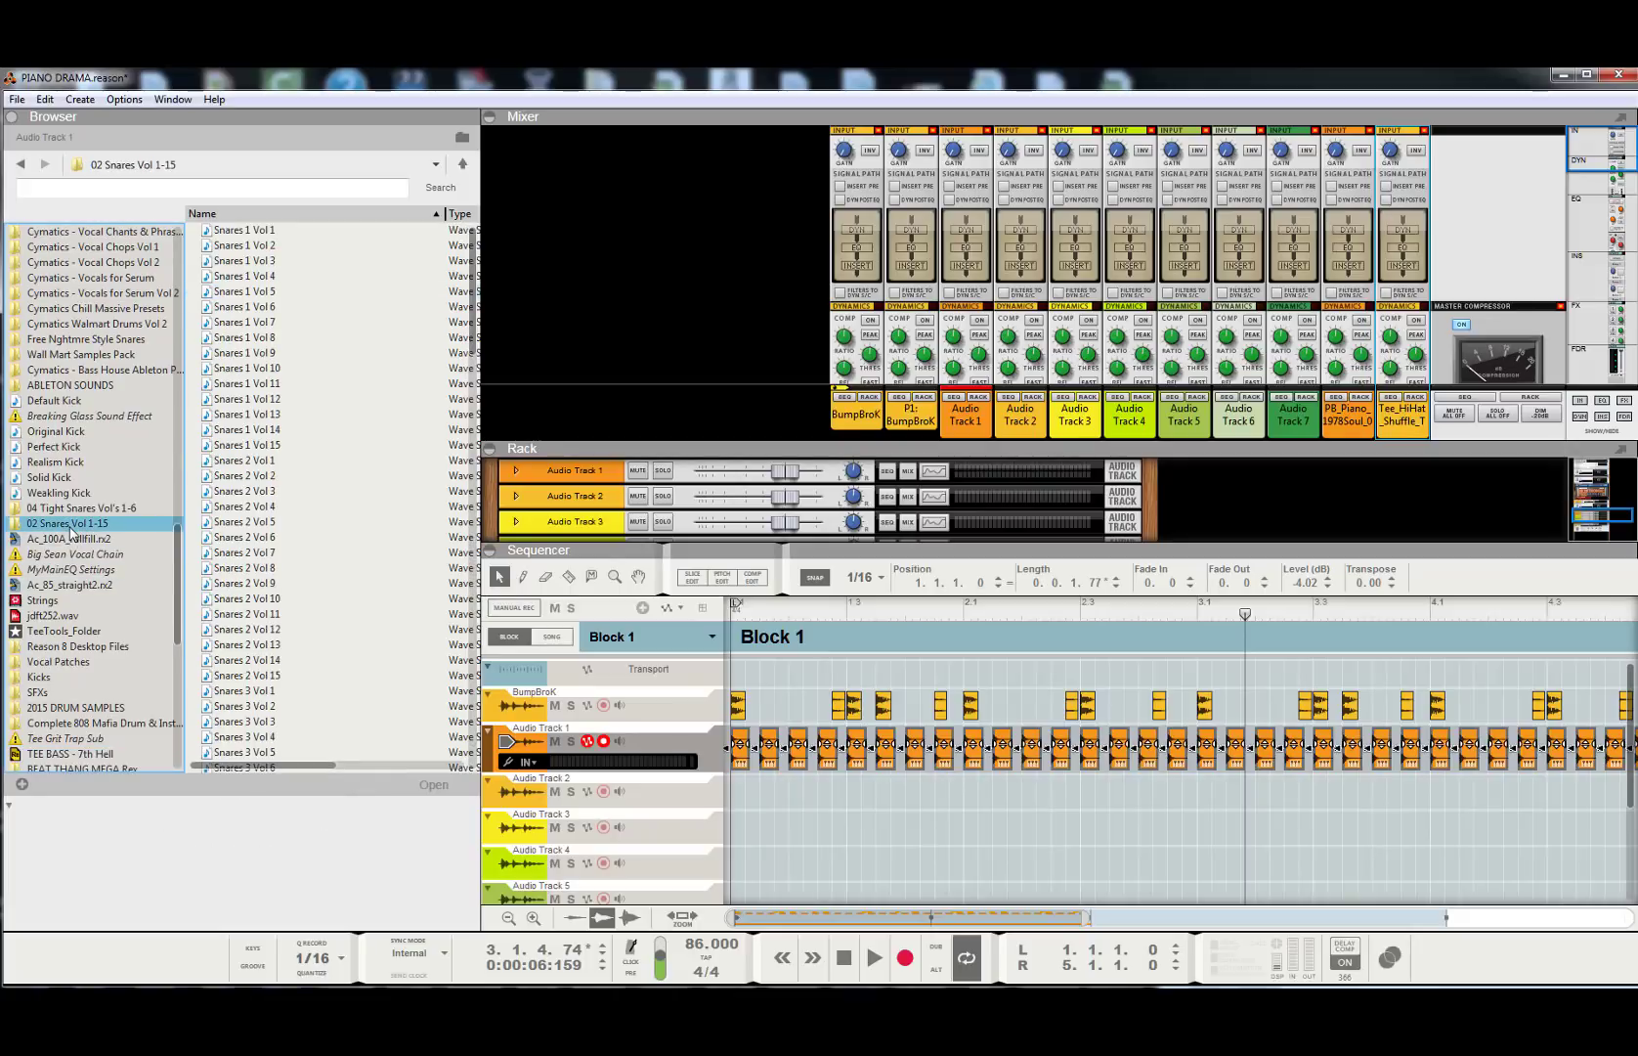
- Audition the snare samples from Snares 1 Vol 1 through Snares 1 Vol 9
click(248, 234)
click(248, 243)
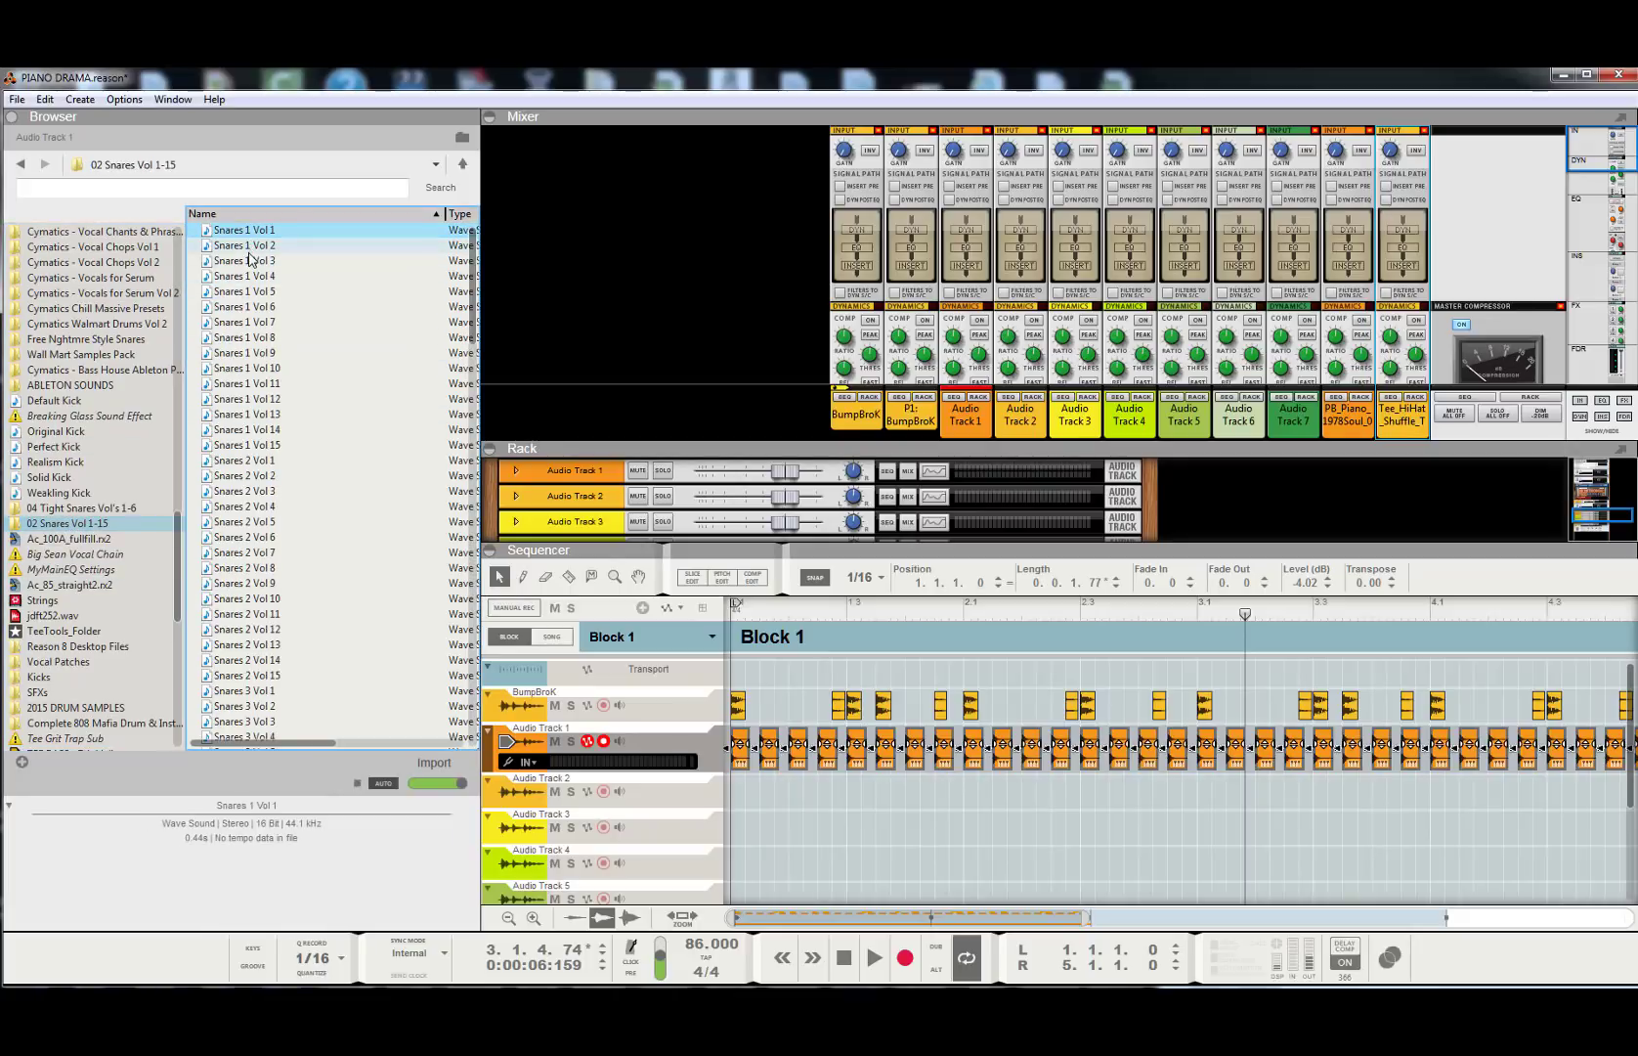
click(334, 263)
key(Down)
key(Down)
key(Down)
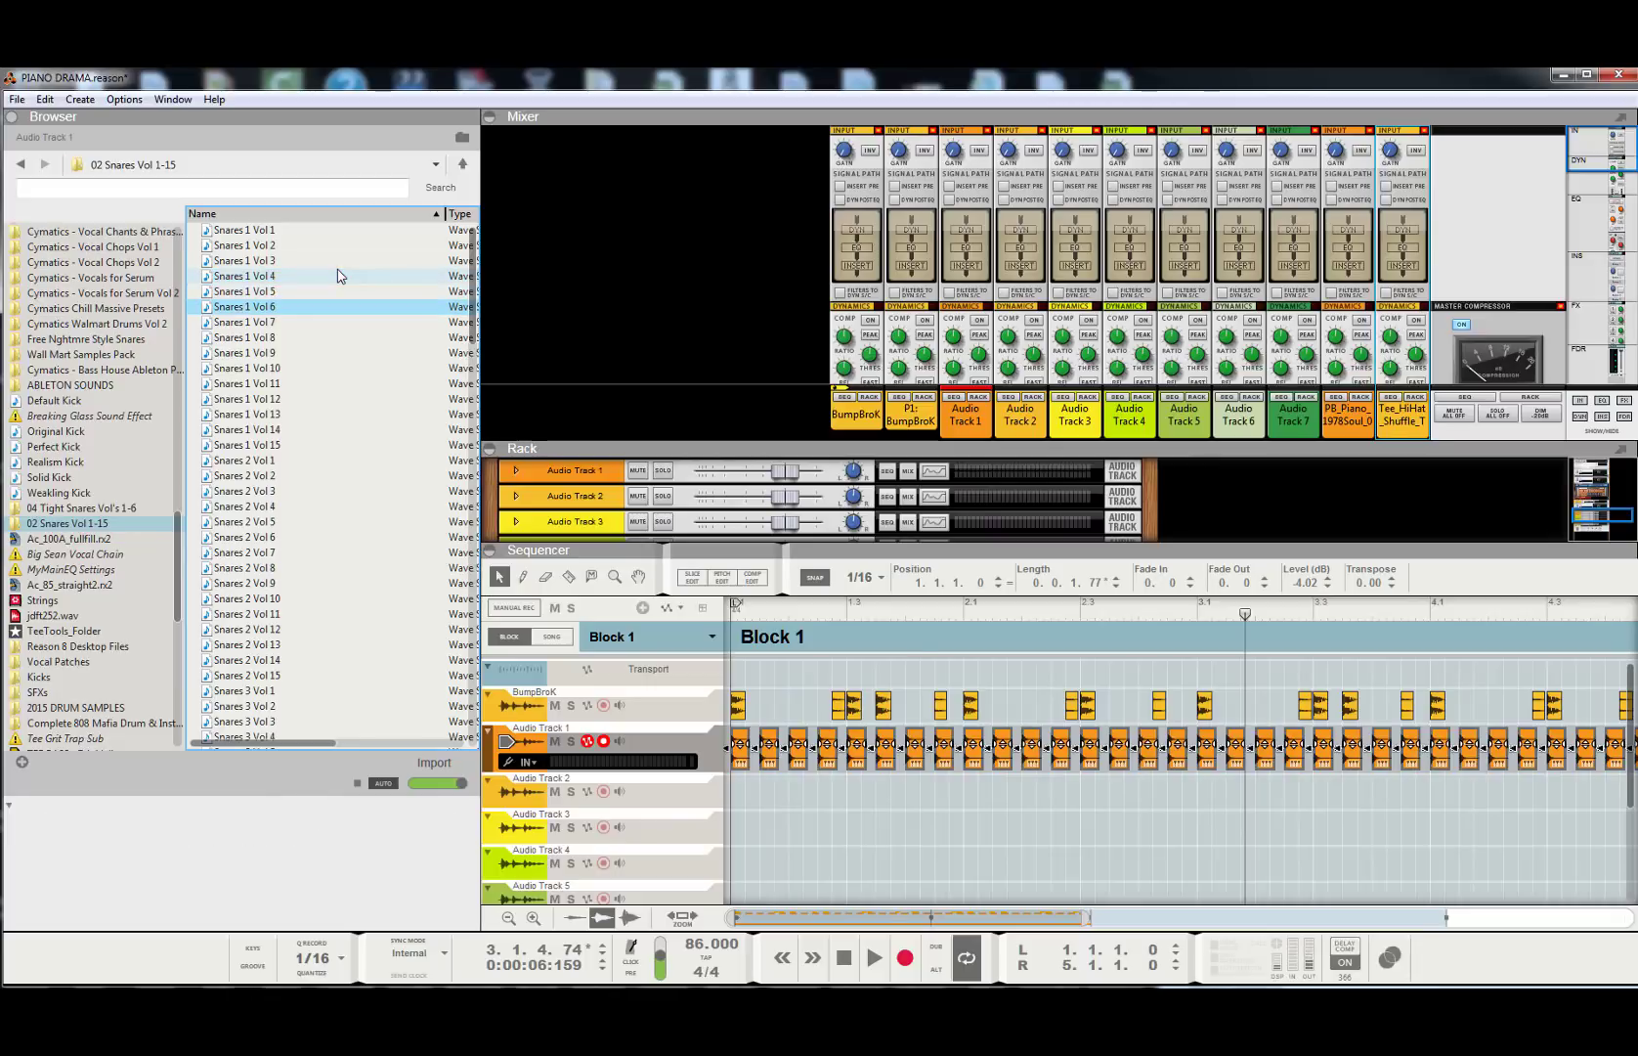
key(Down)
key(Down)
key(Down)
key(Down)
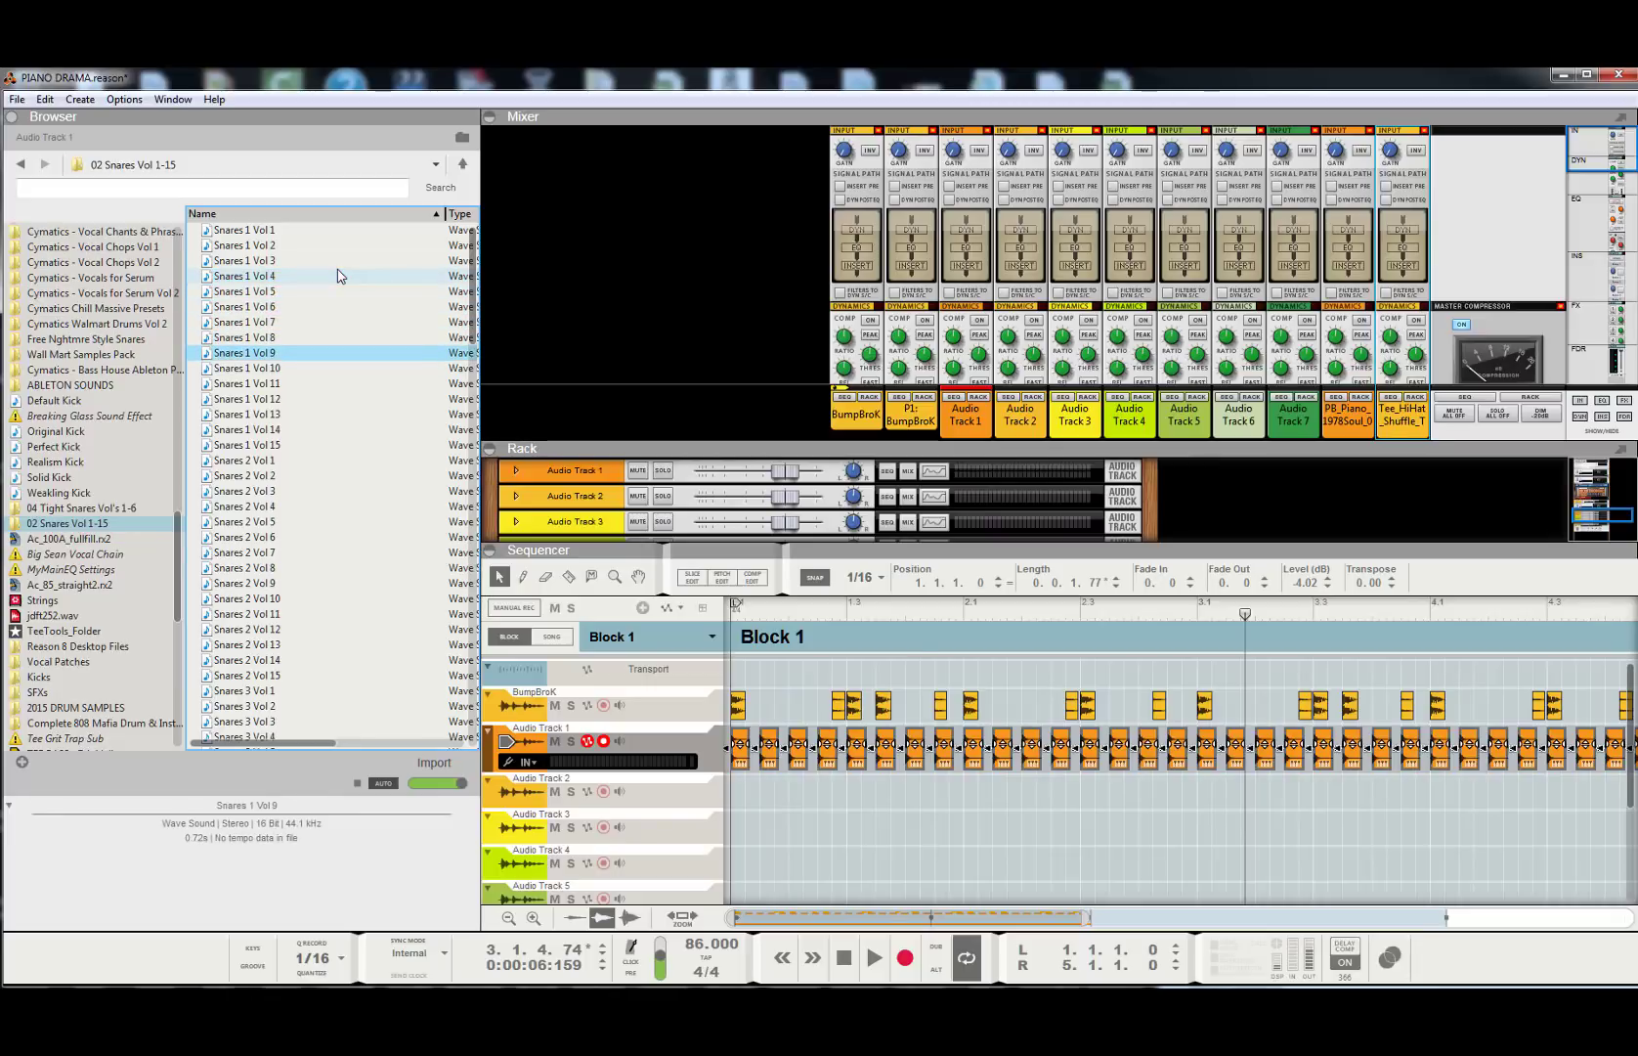
key(Up)
- Move the loop's right locator to 3.1.1 and play the two-bar loop from the start
alt+click(1047, 605)
drag(1094, 625, 1183, 632)
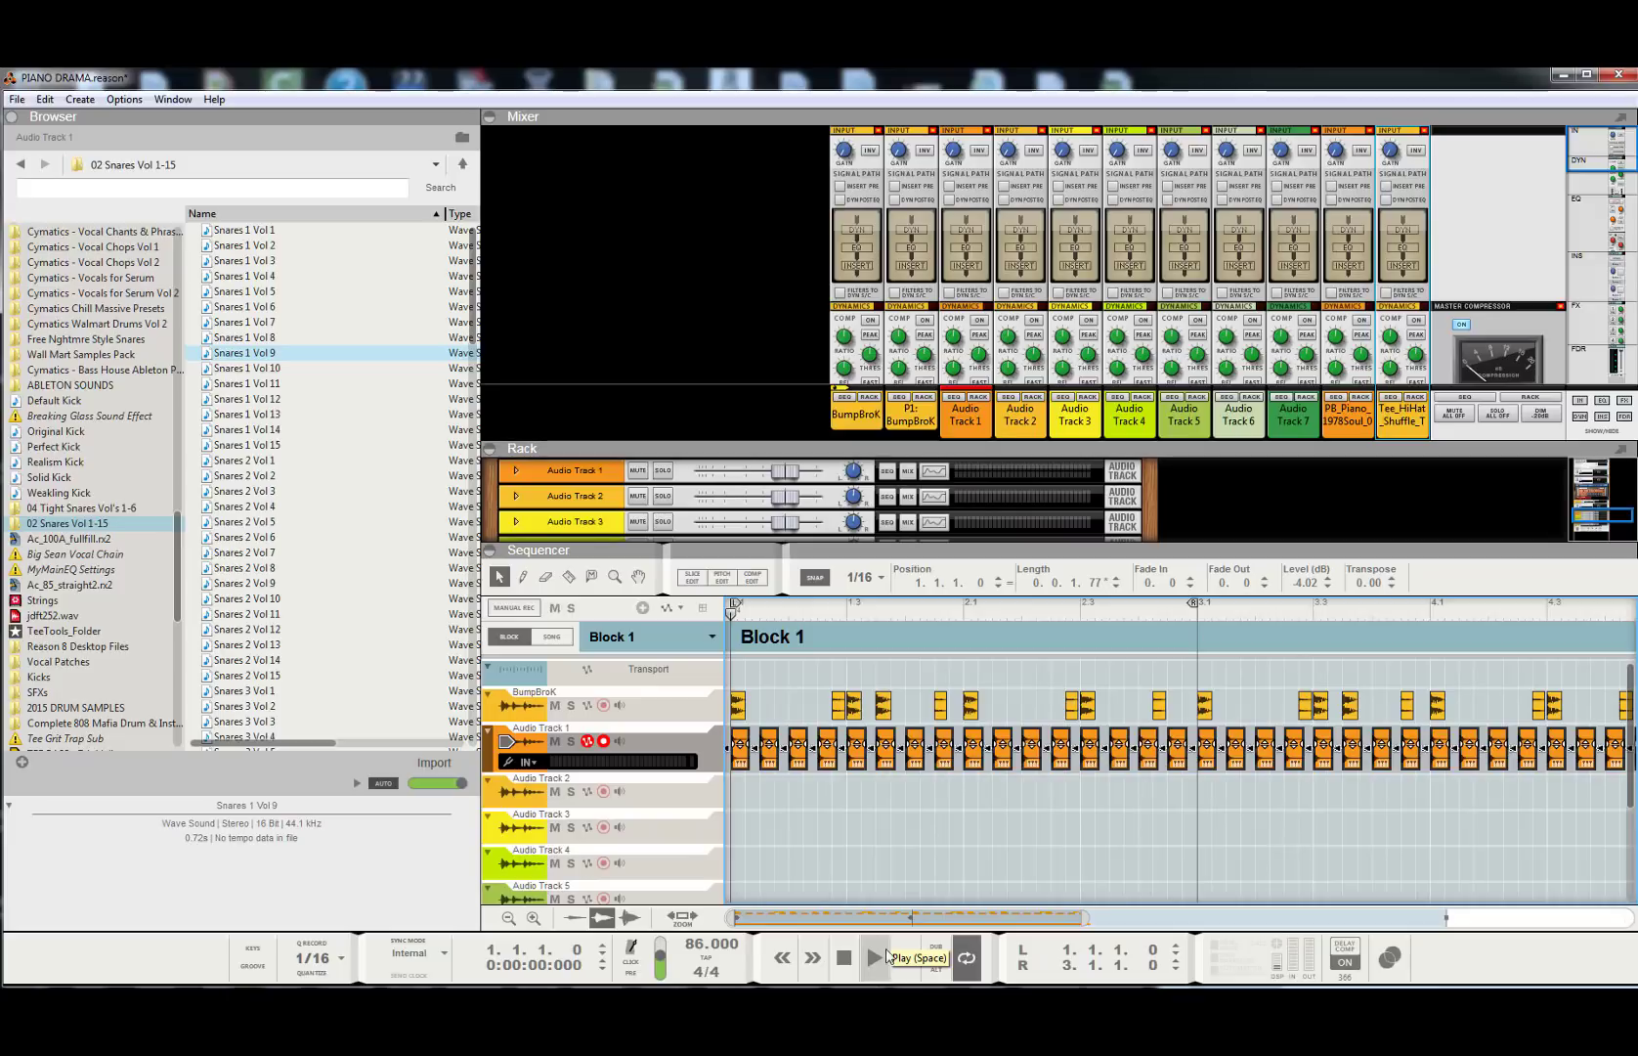
click(870, 959)
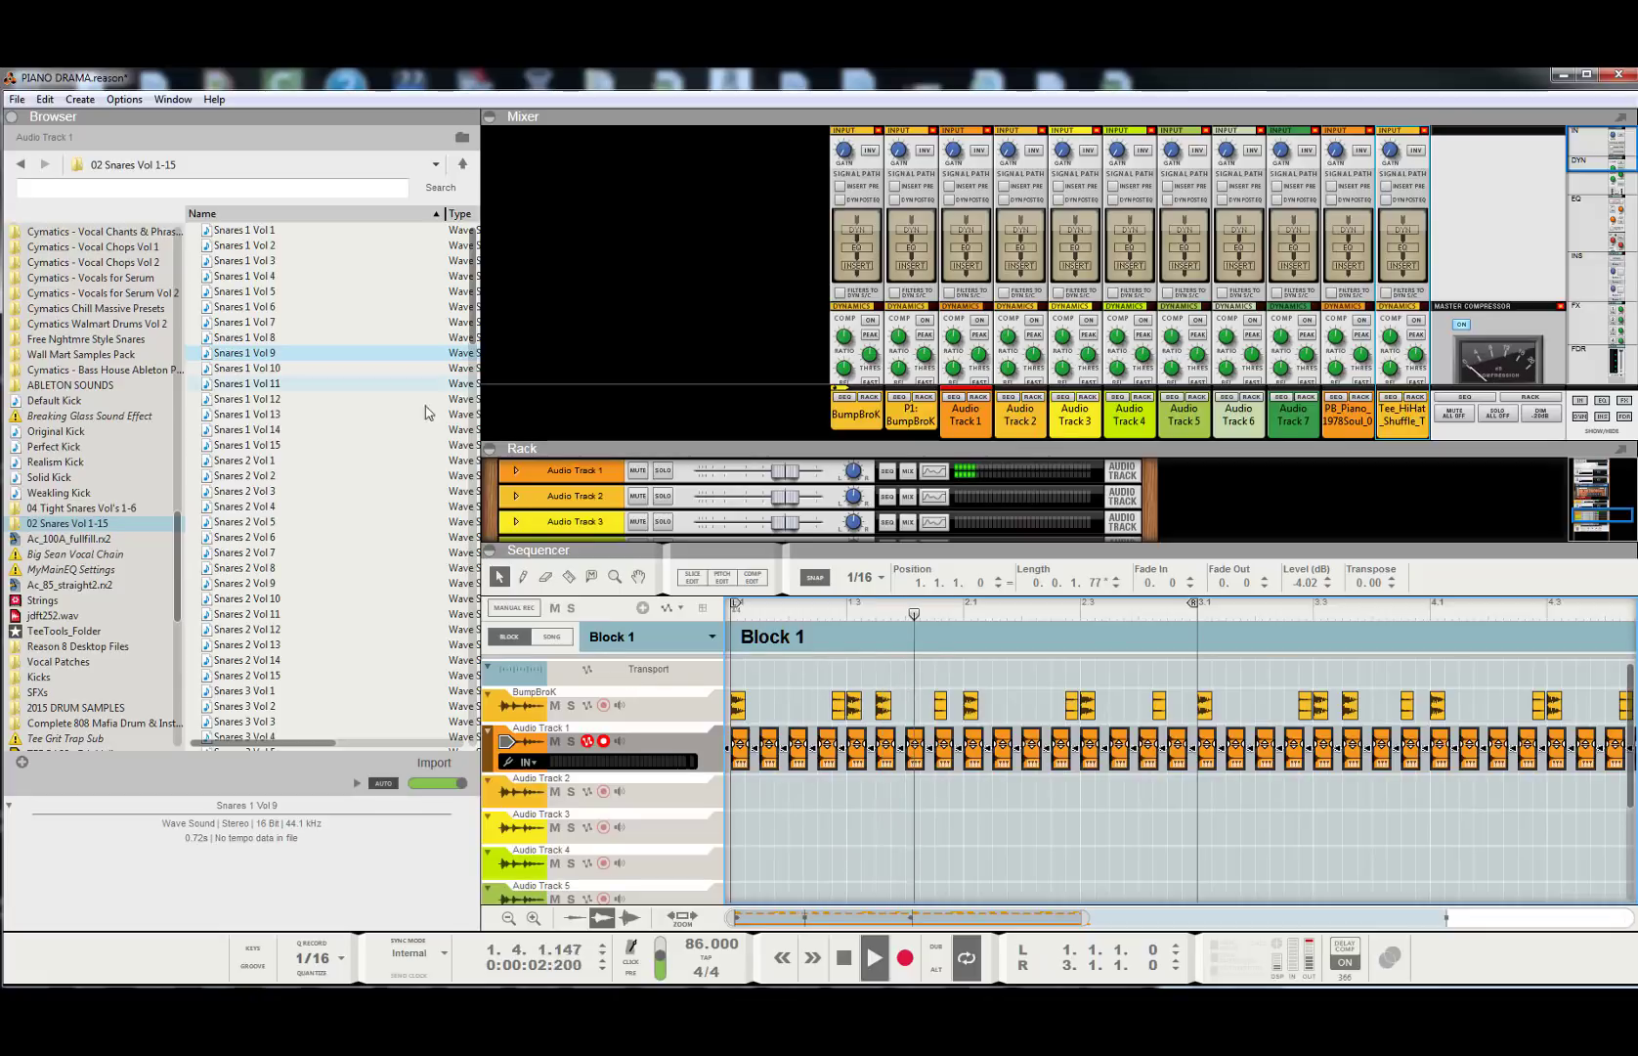
- Compare the snare samples Snares 1 Vol 8 through Snares 1 Vol 11 against the playing loop
click(259, 369)
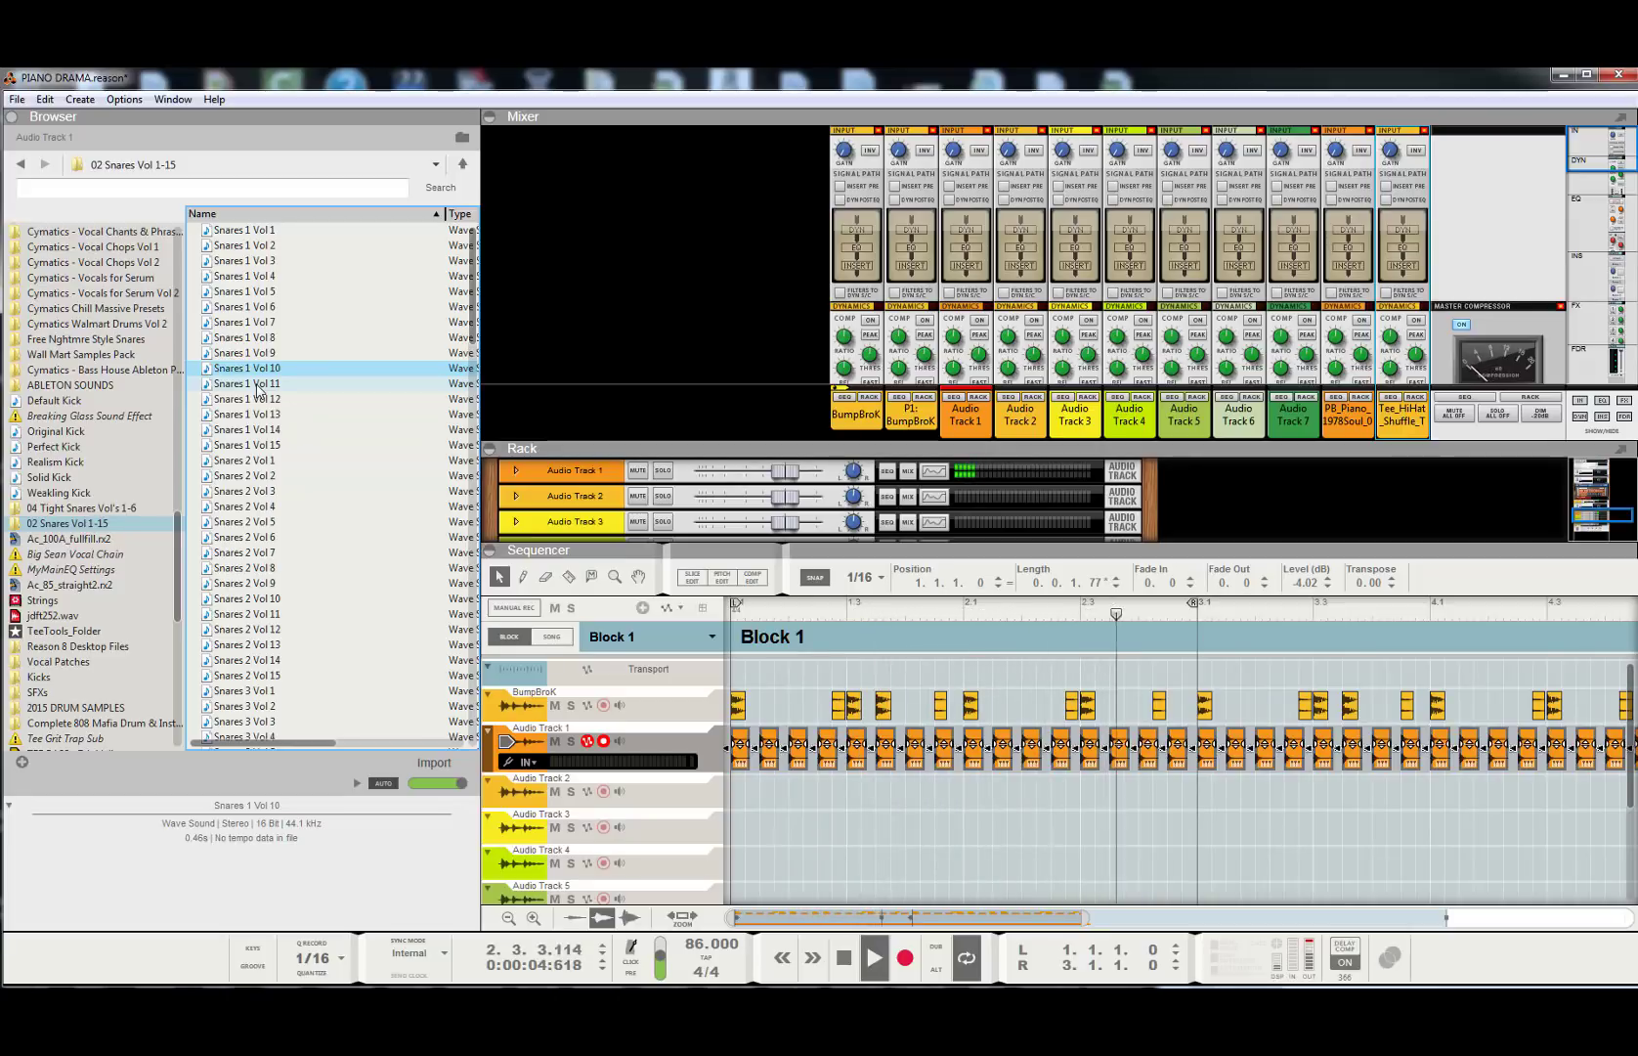
key(Down)
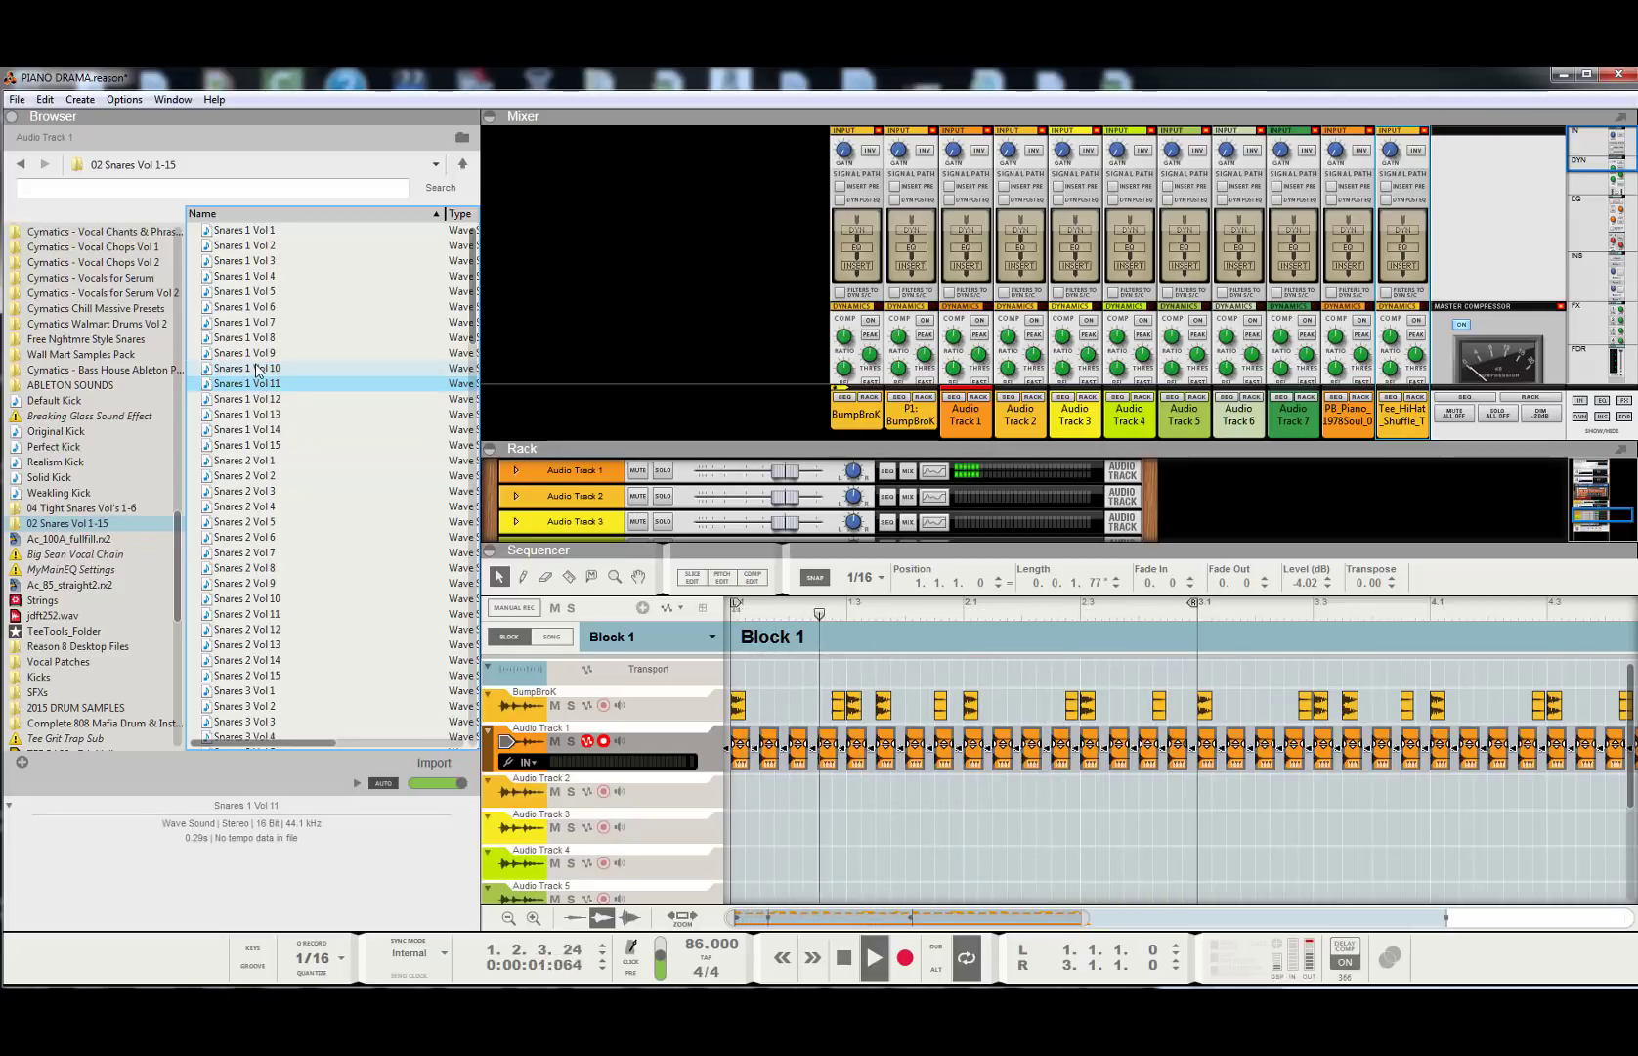
click(256, 369)
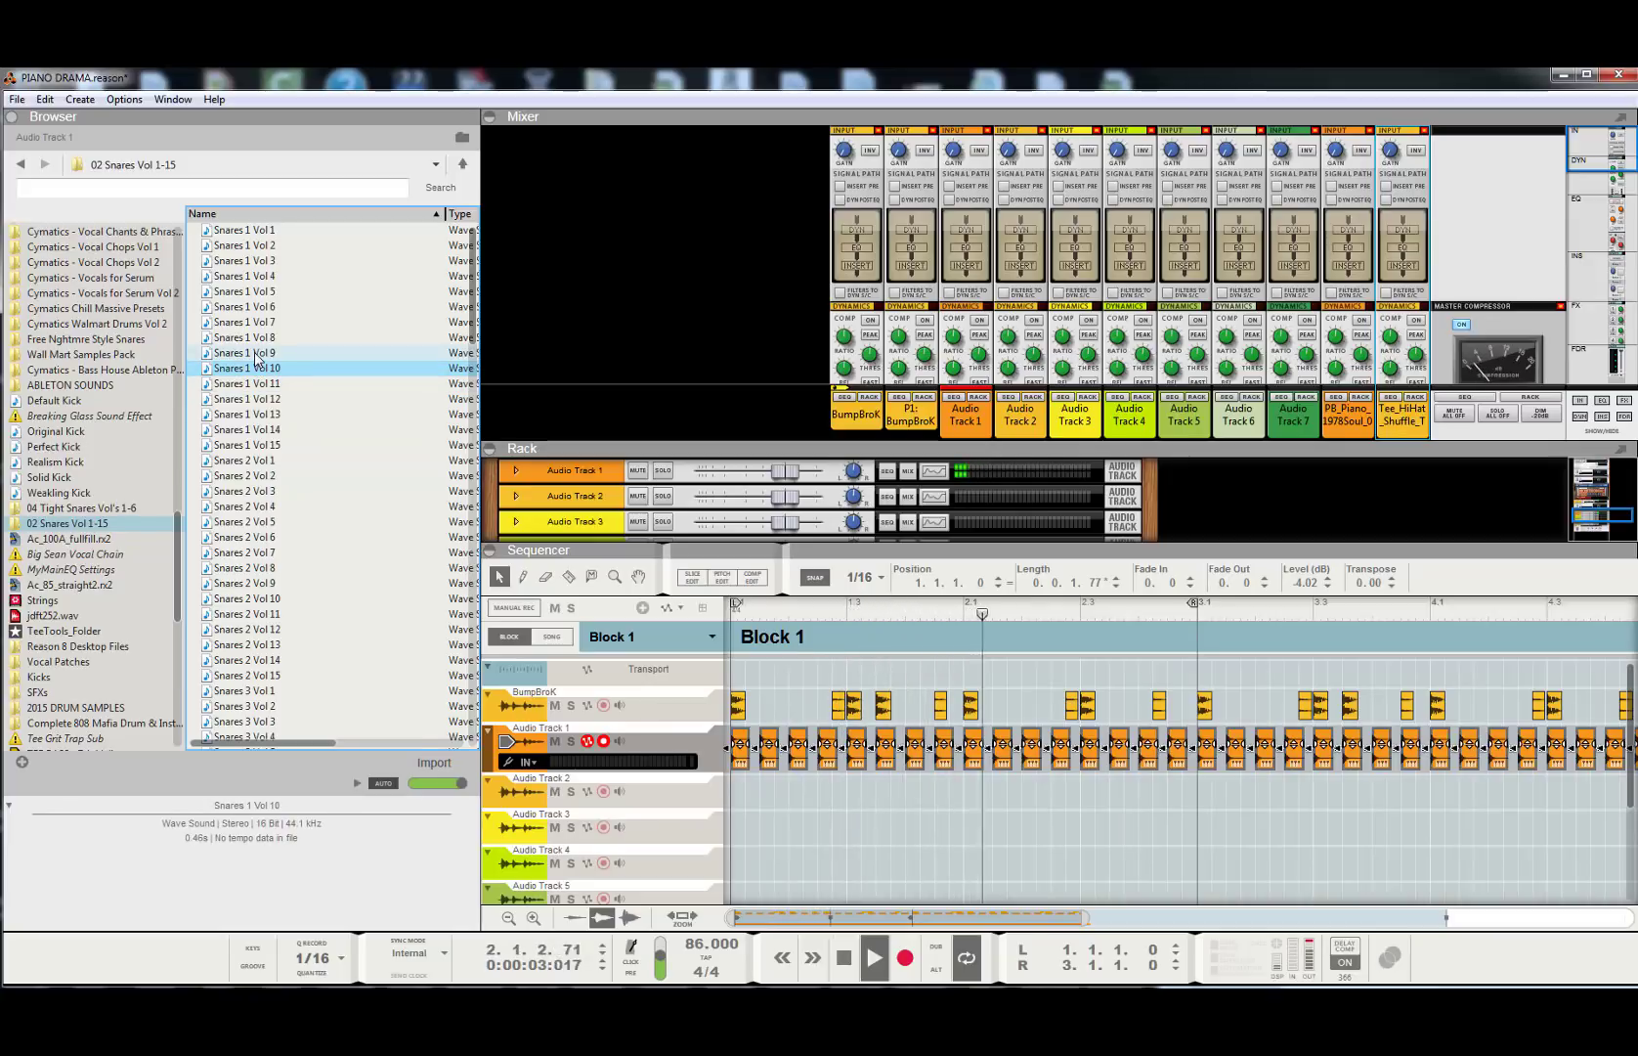
click(257, 354)
click(257, 340)
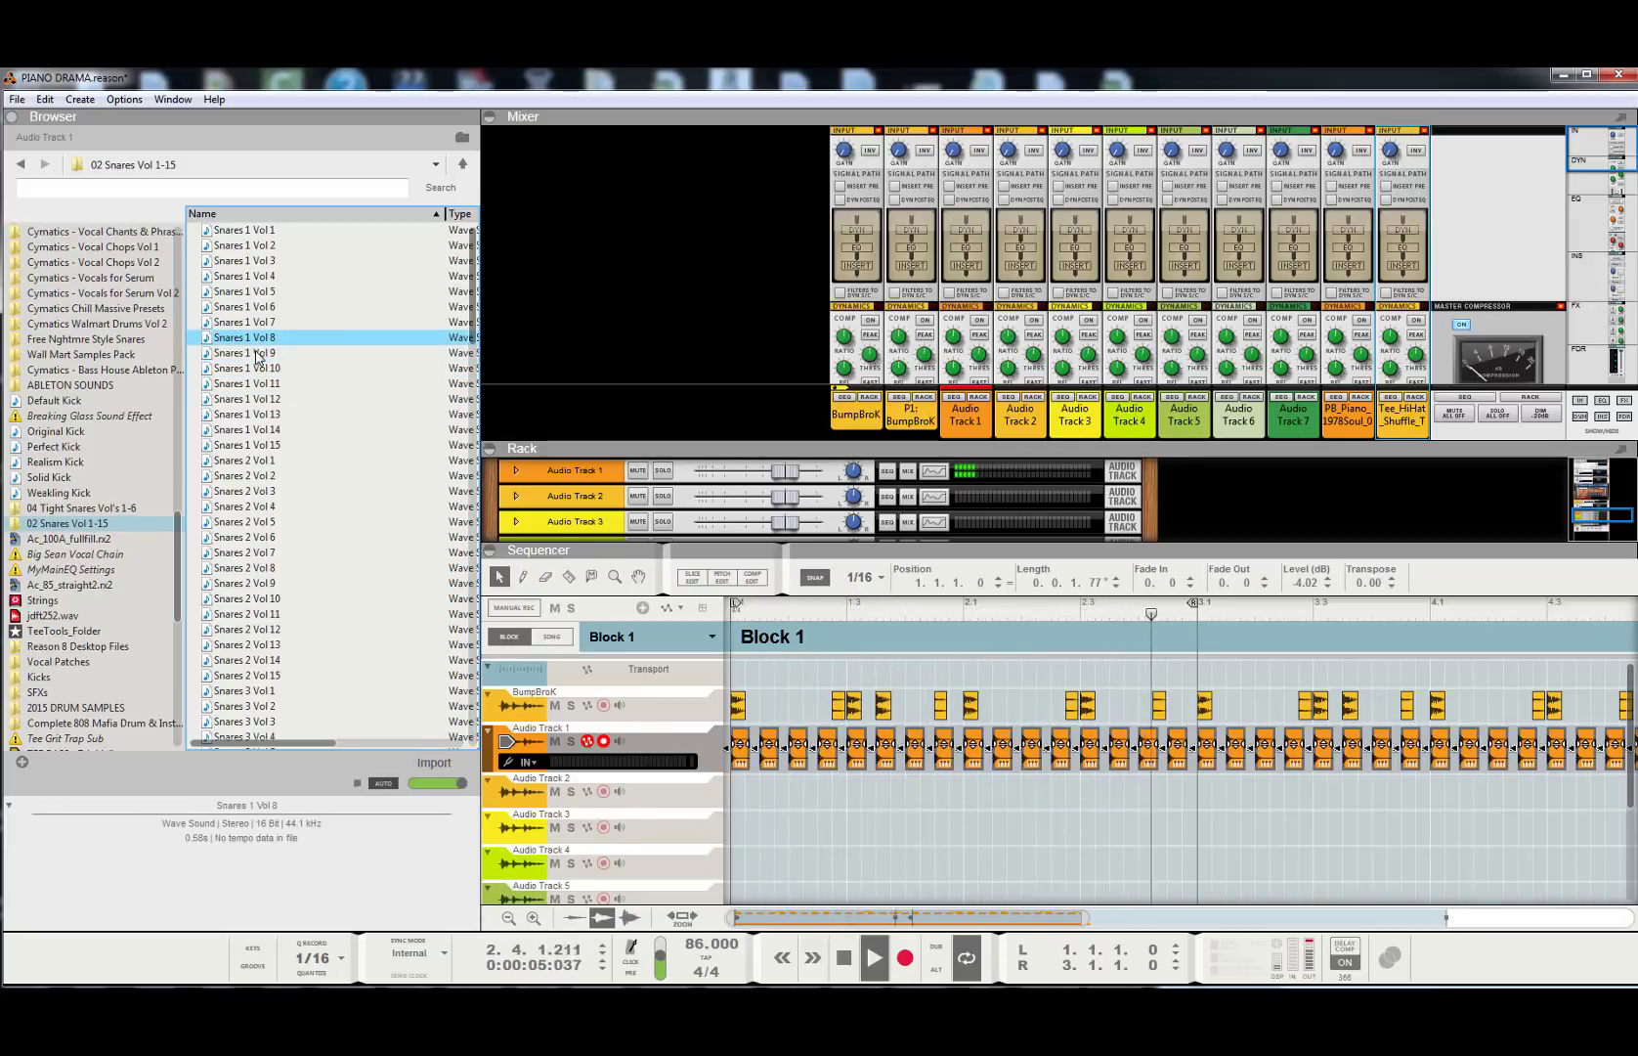
- Audition the snare samples from Snares 1 Vol 11 through Snares 1 Vol 15 over the loop
click(273, 384)
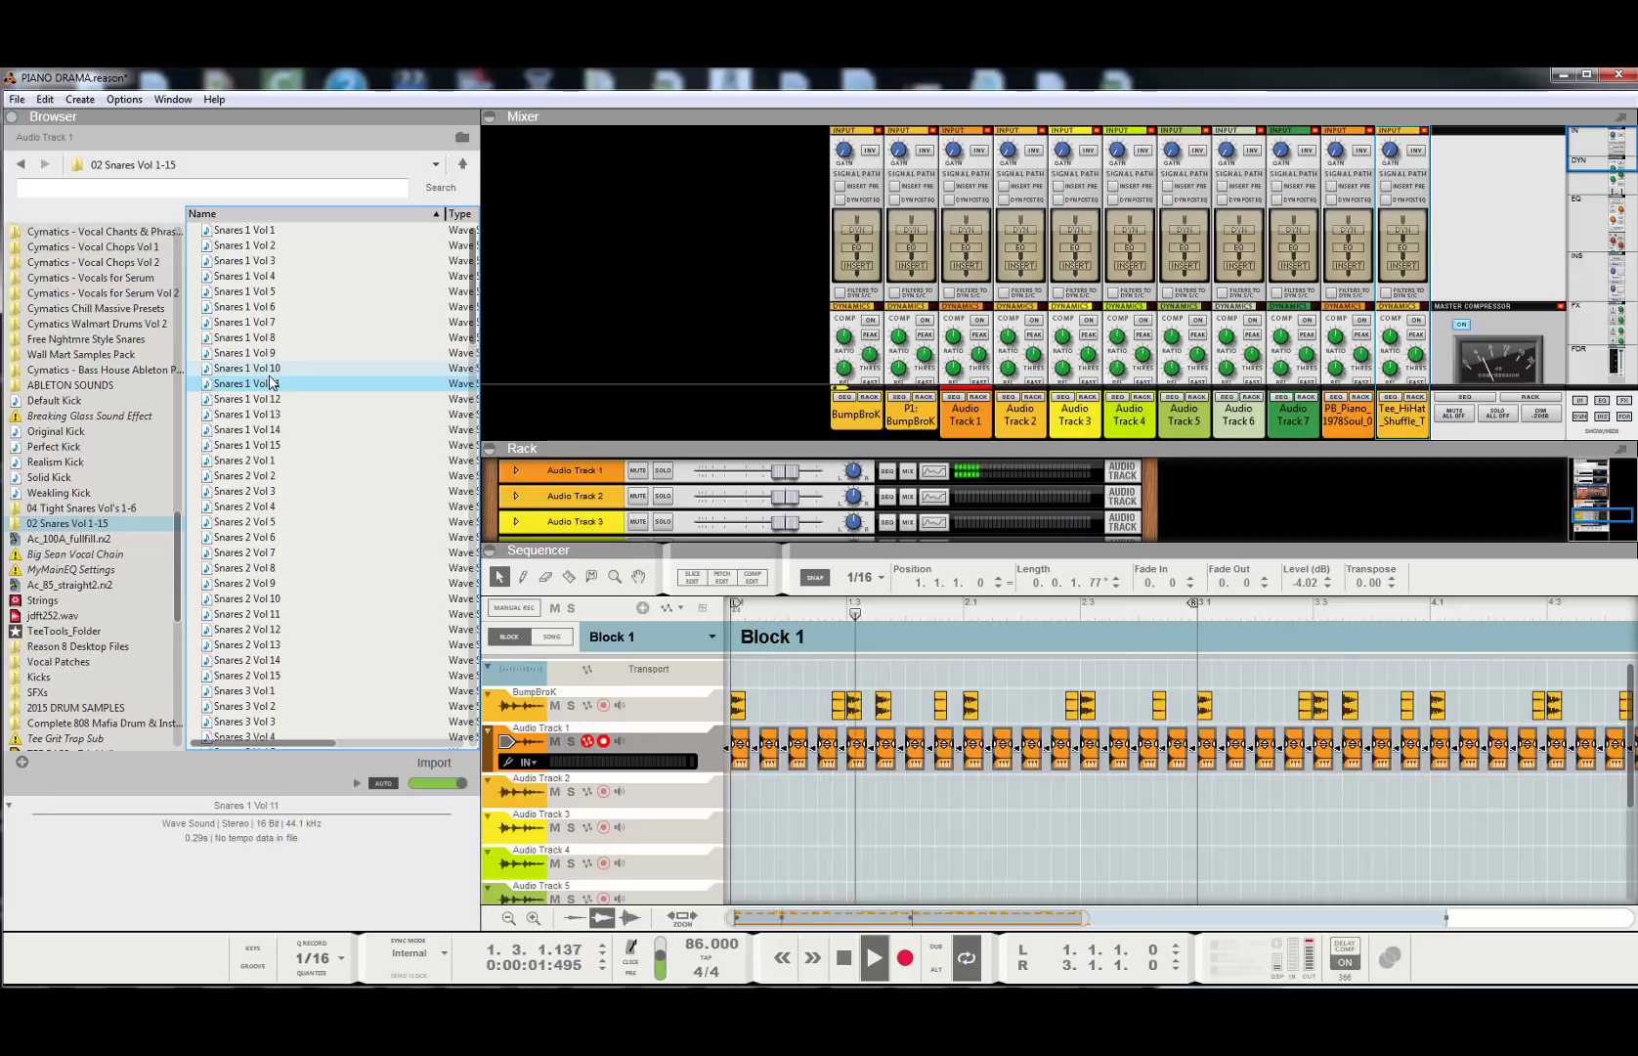
key(Down)
key(Down)
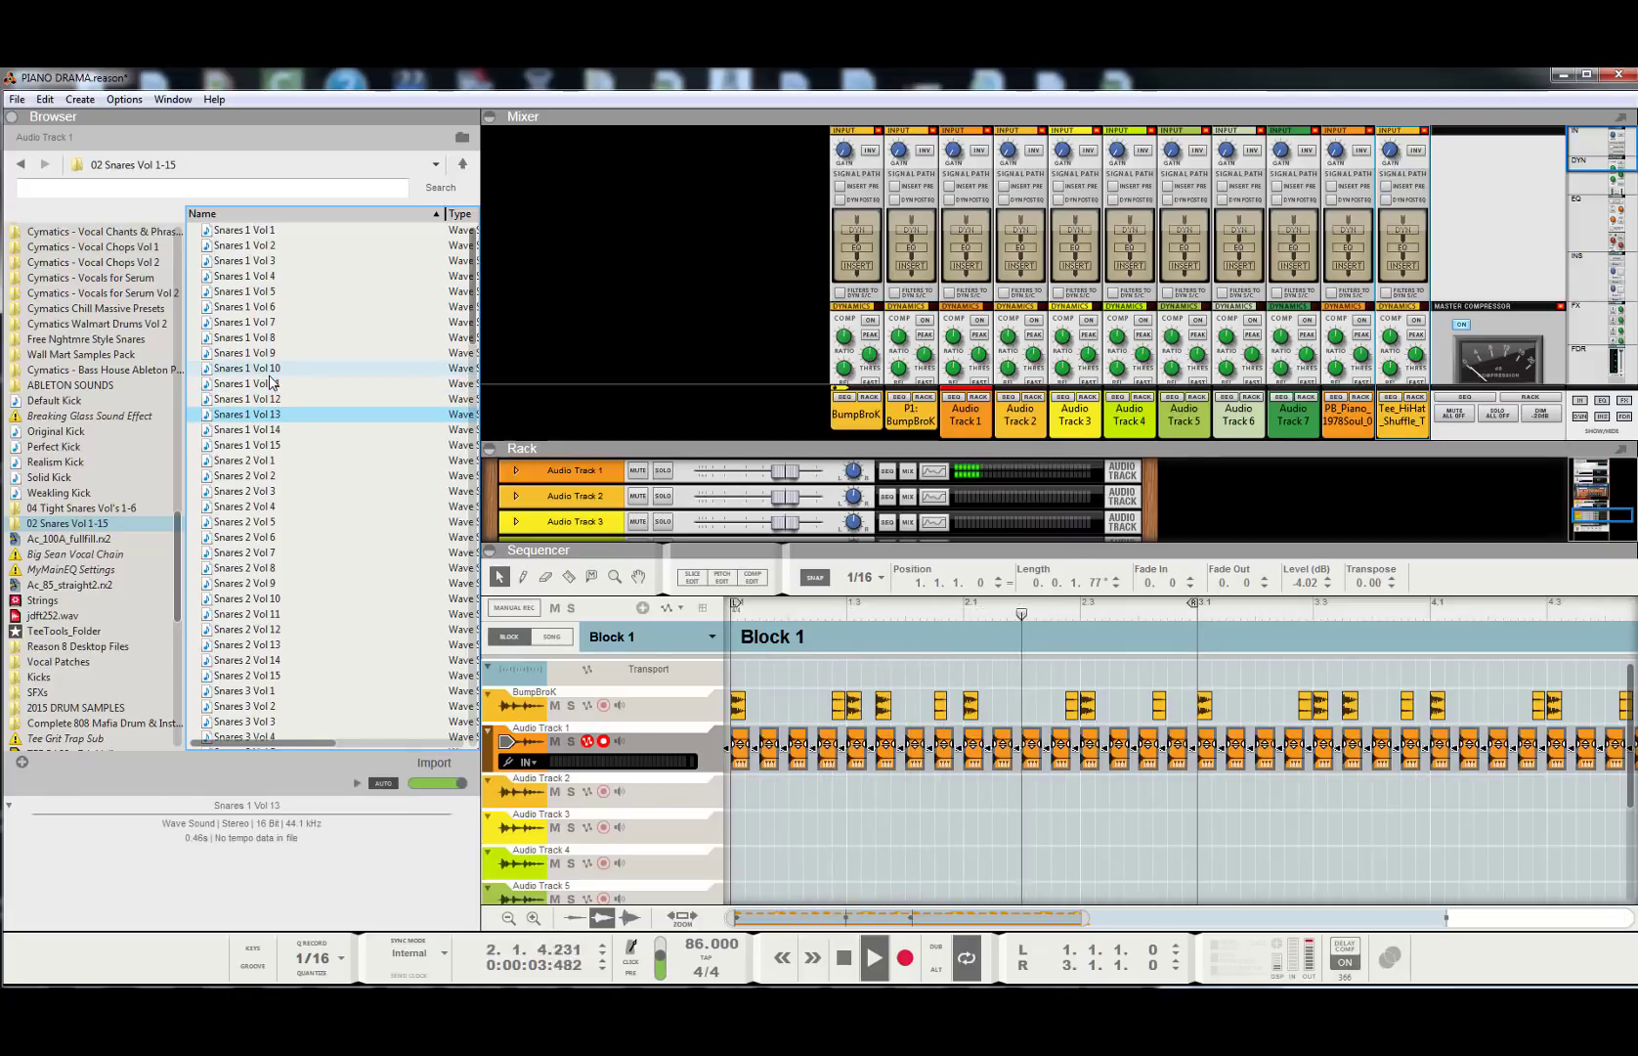
key(Down)
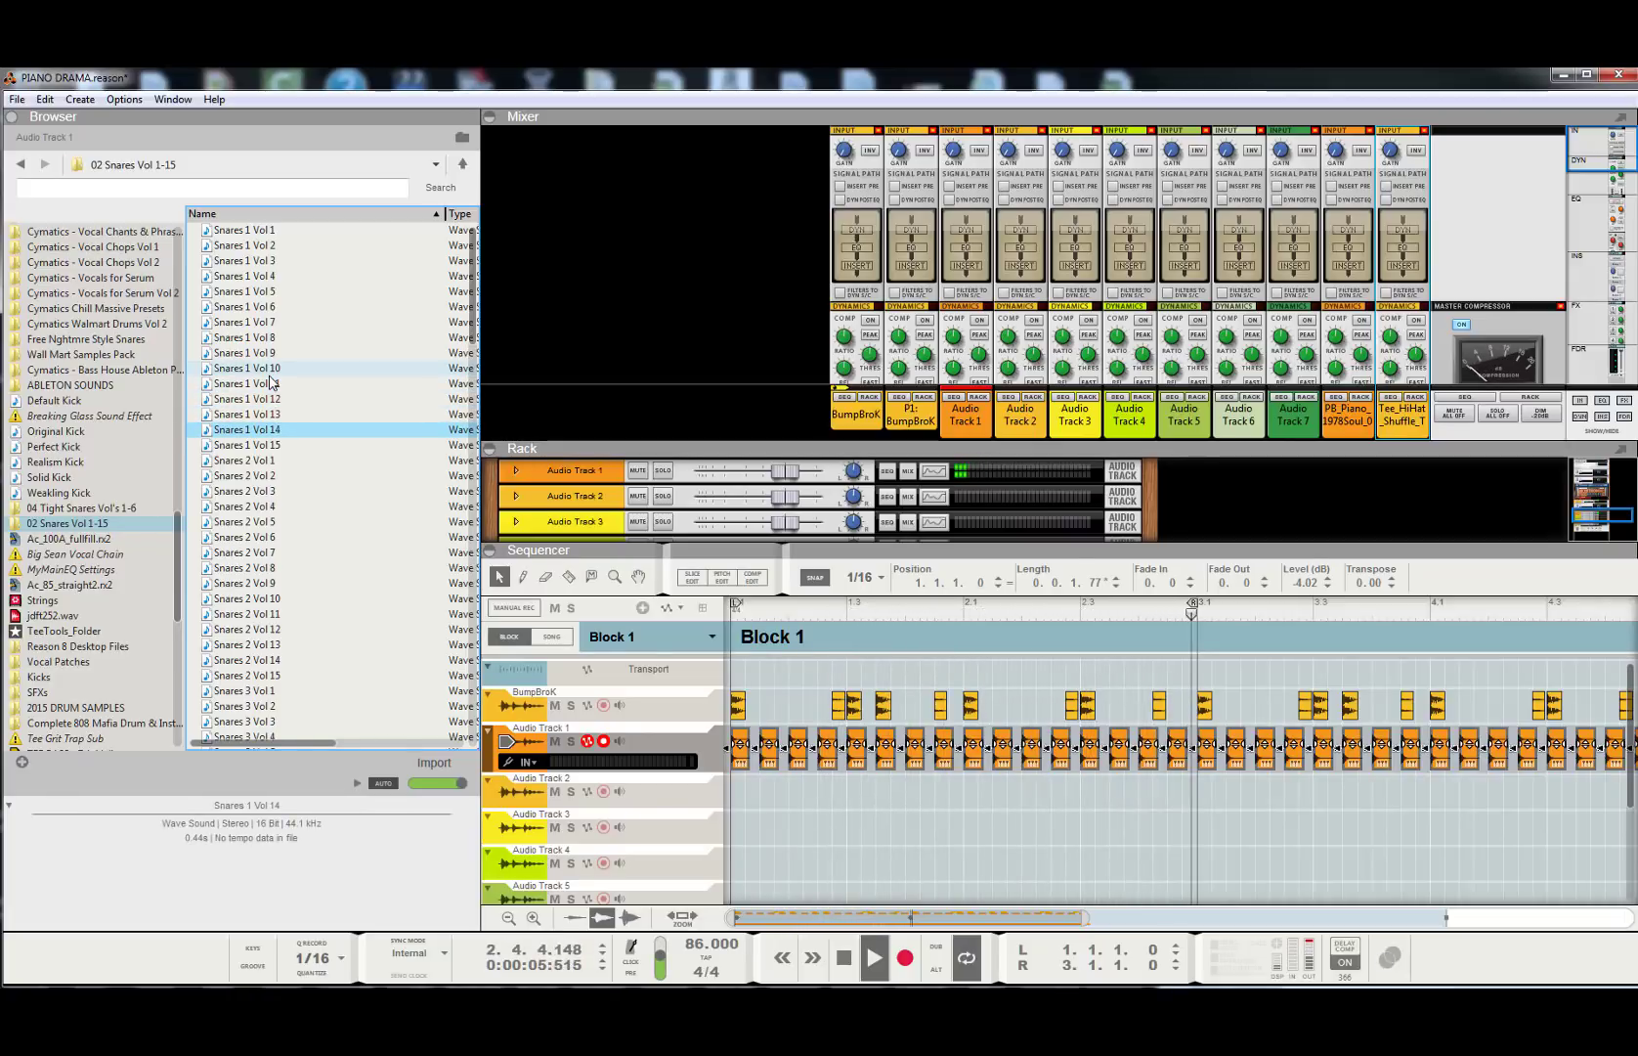
key(Down)
- Audition the second snare set from Snares 2 Vol 1 through Snares 2 Vol 15 over the loop
key(Down)
key(Down)
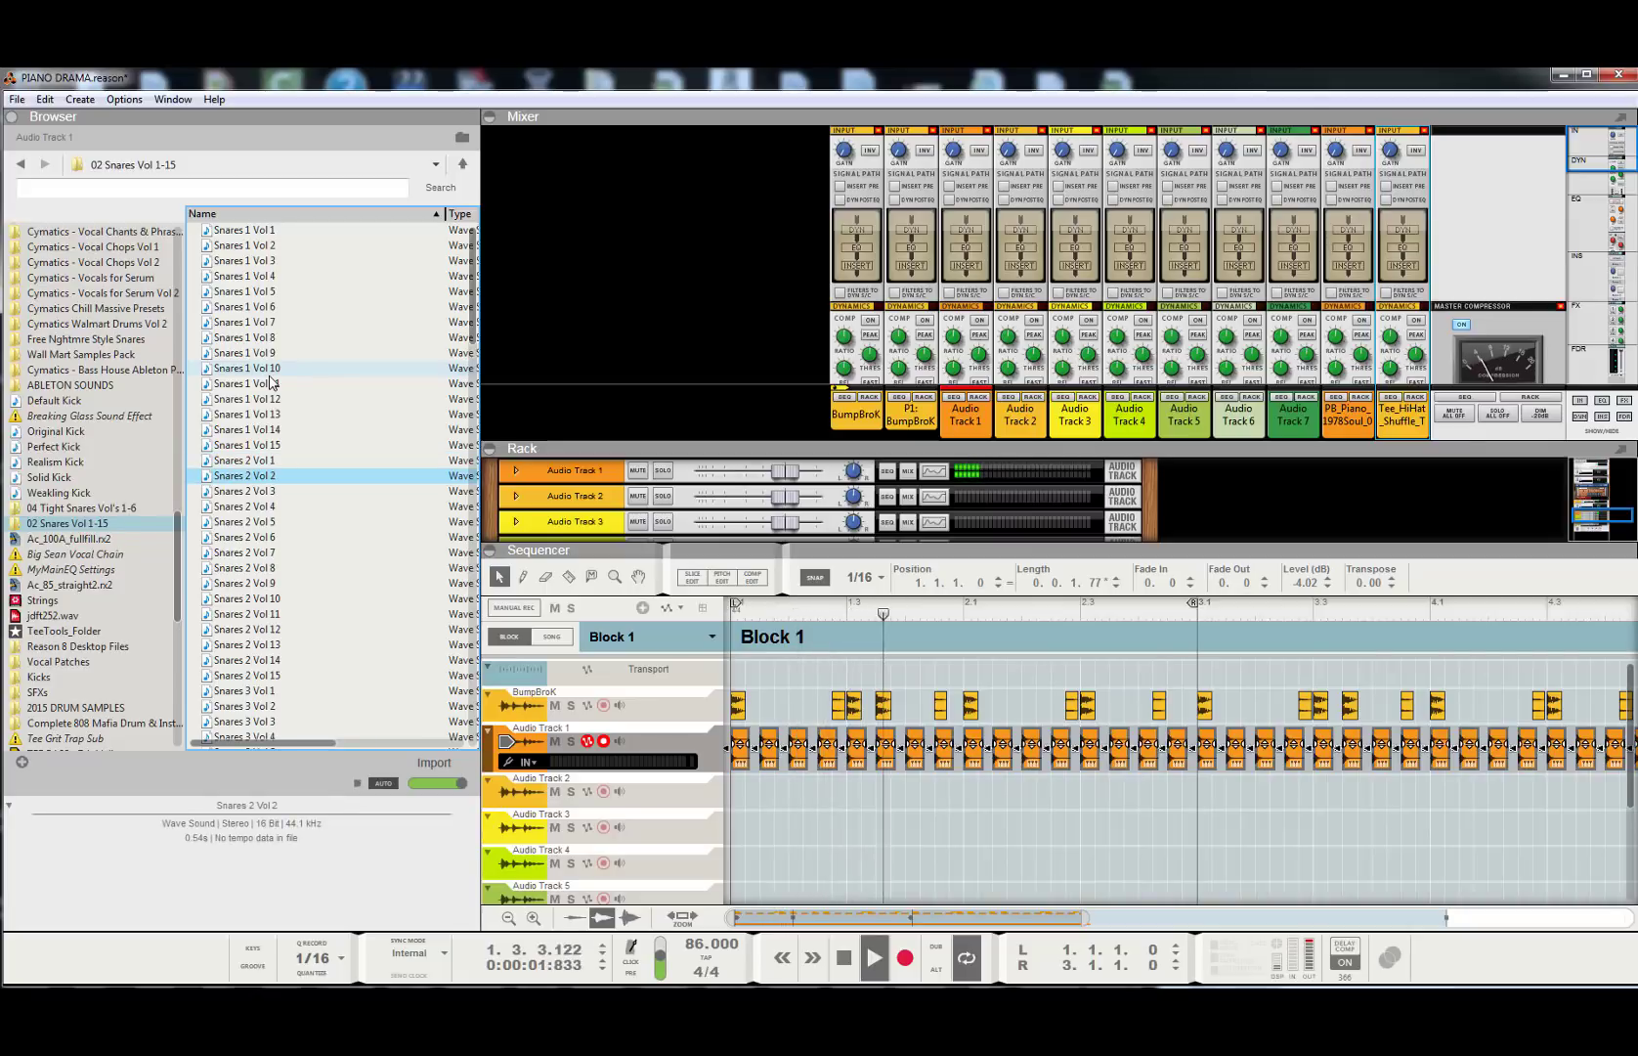
key(Down)
key(Down)
key(Down)
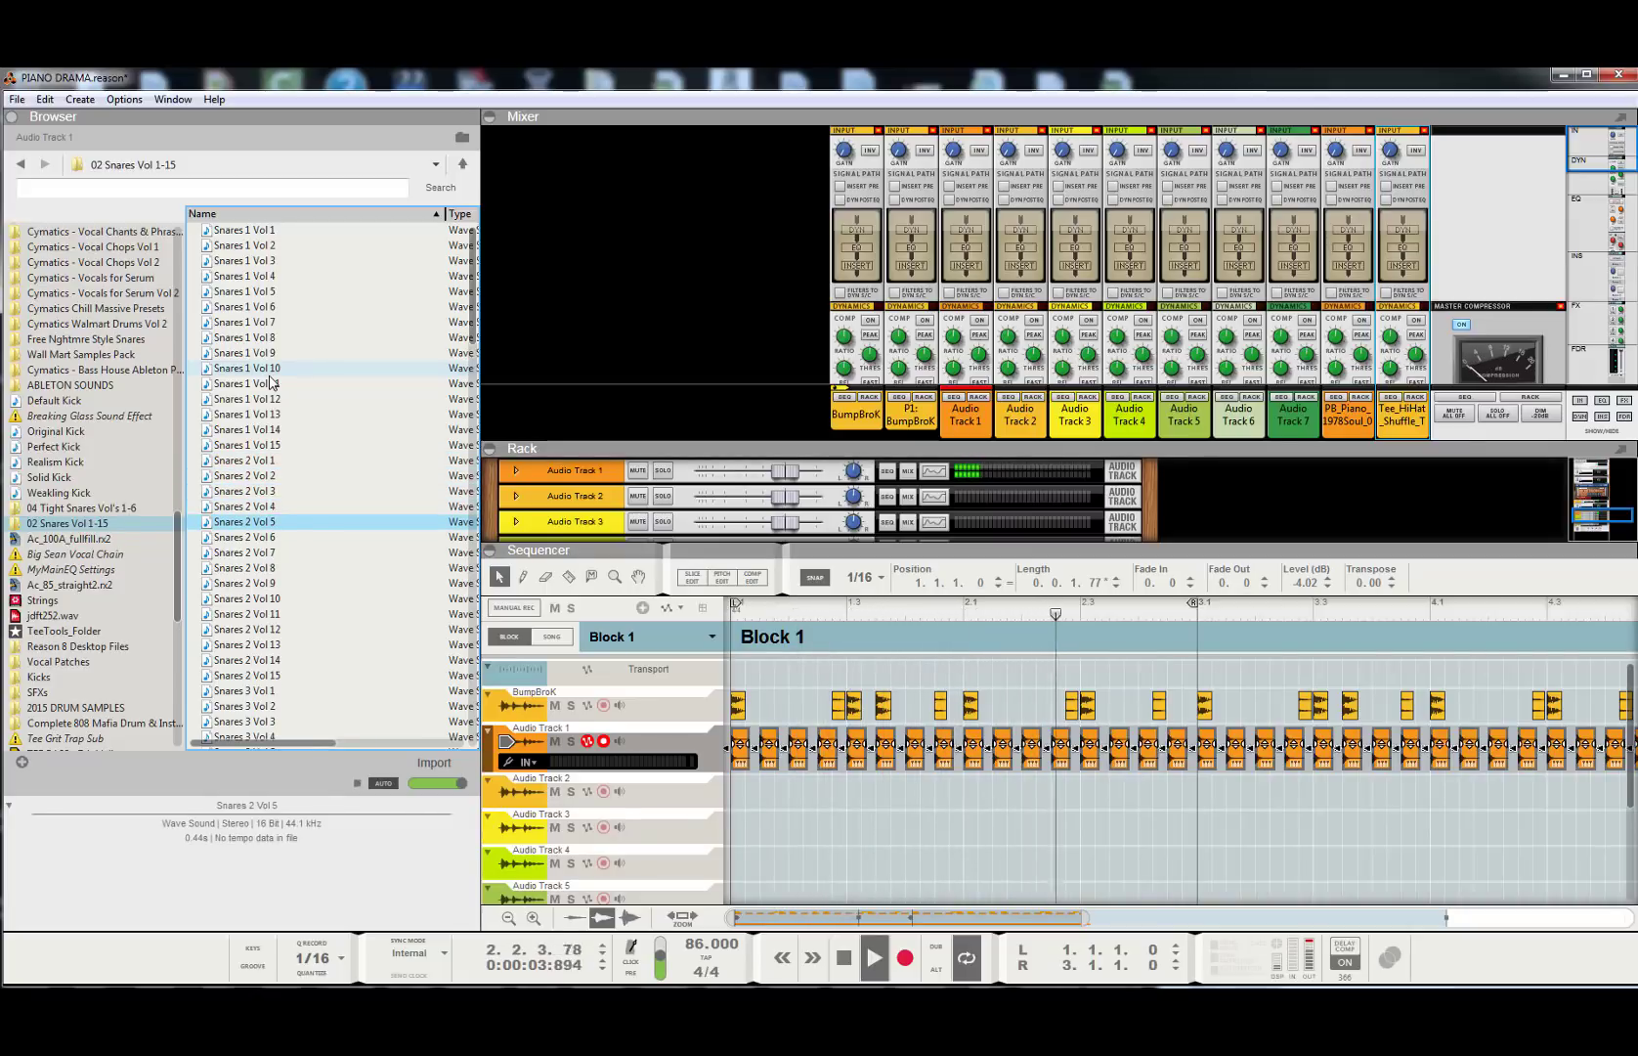
key(Down)
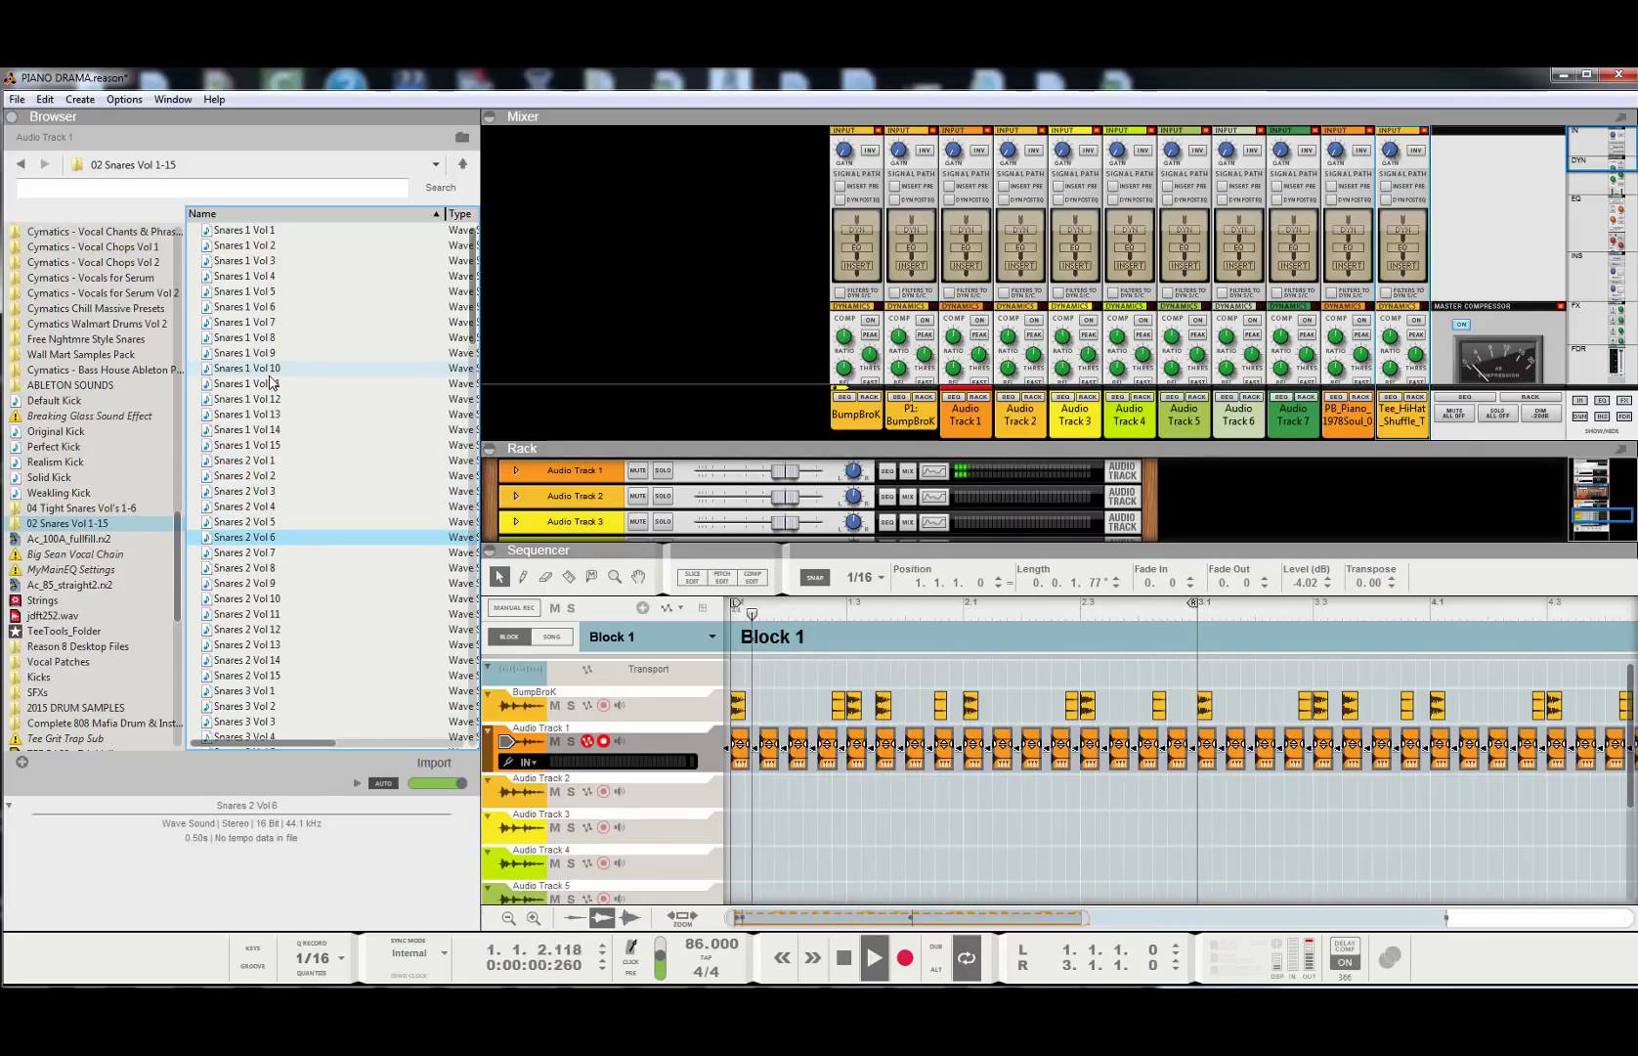
key(Down)
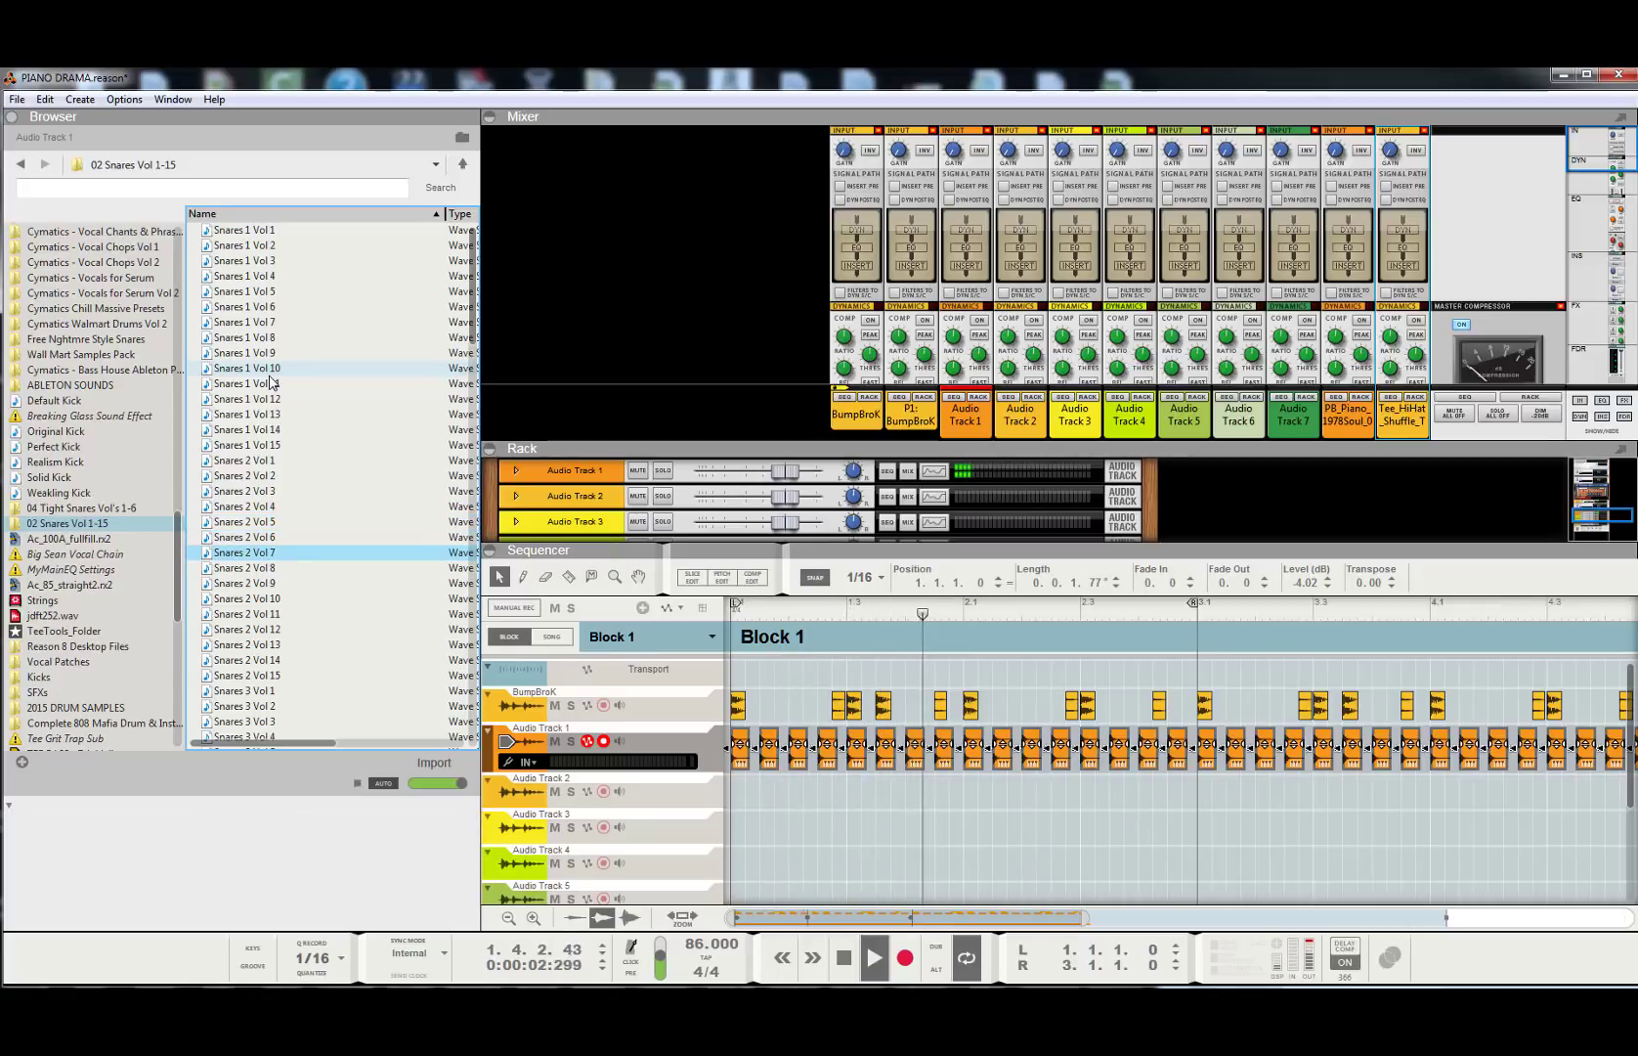
key(Down)
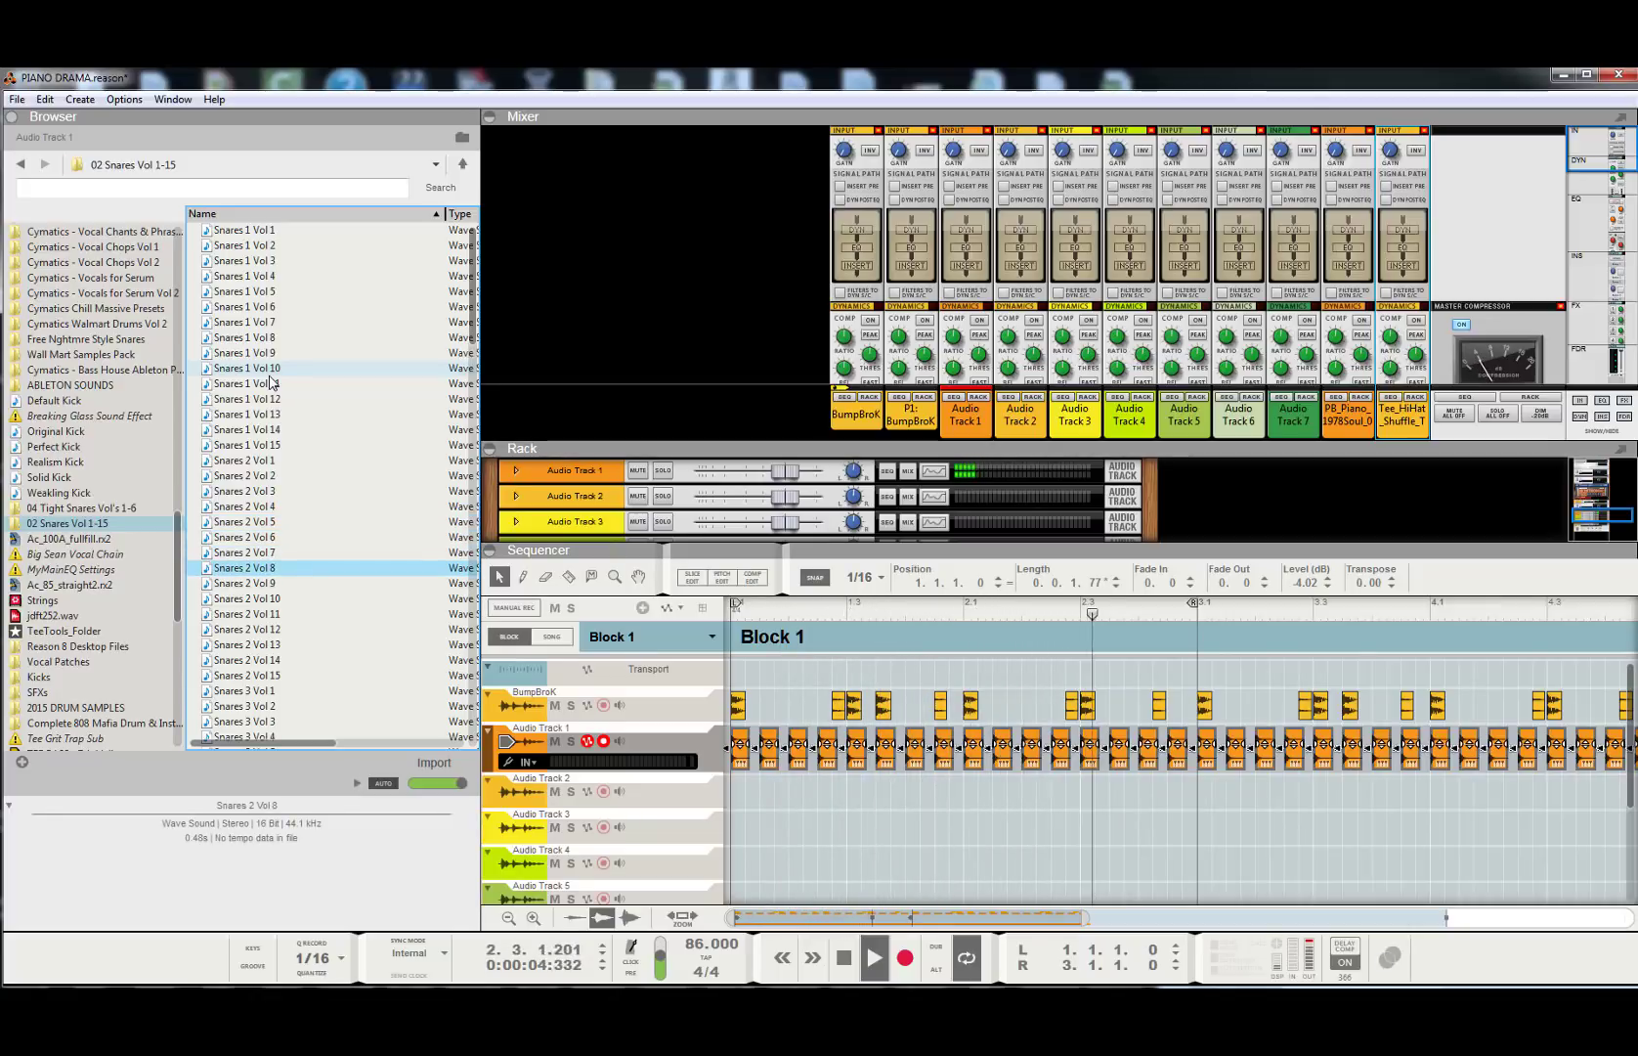
key(Down)
key(Down)
key(Down)
key(Down)
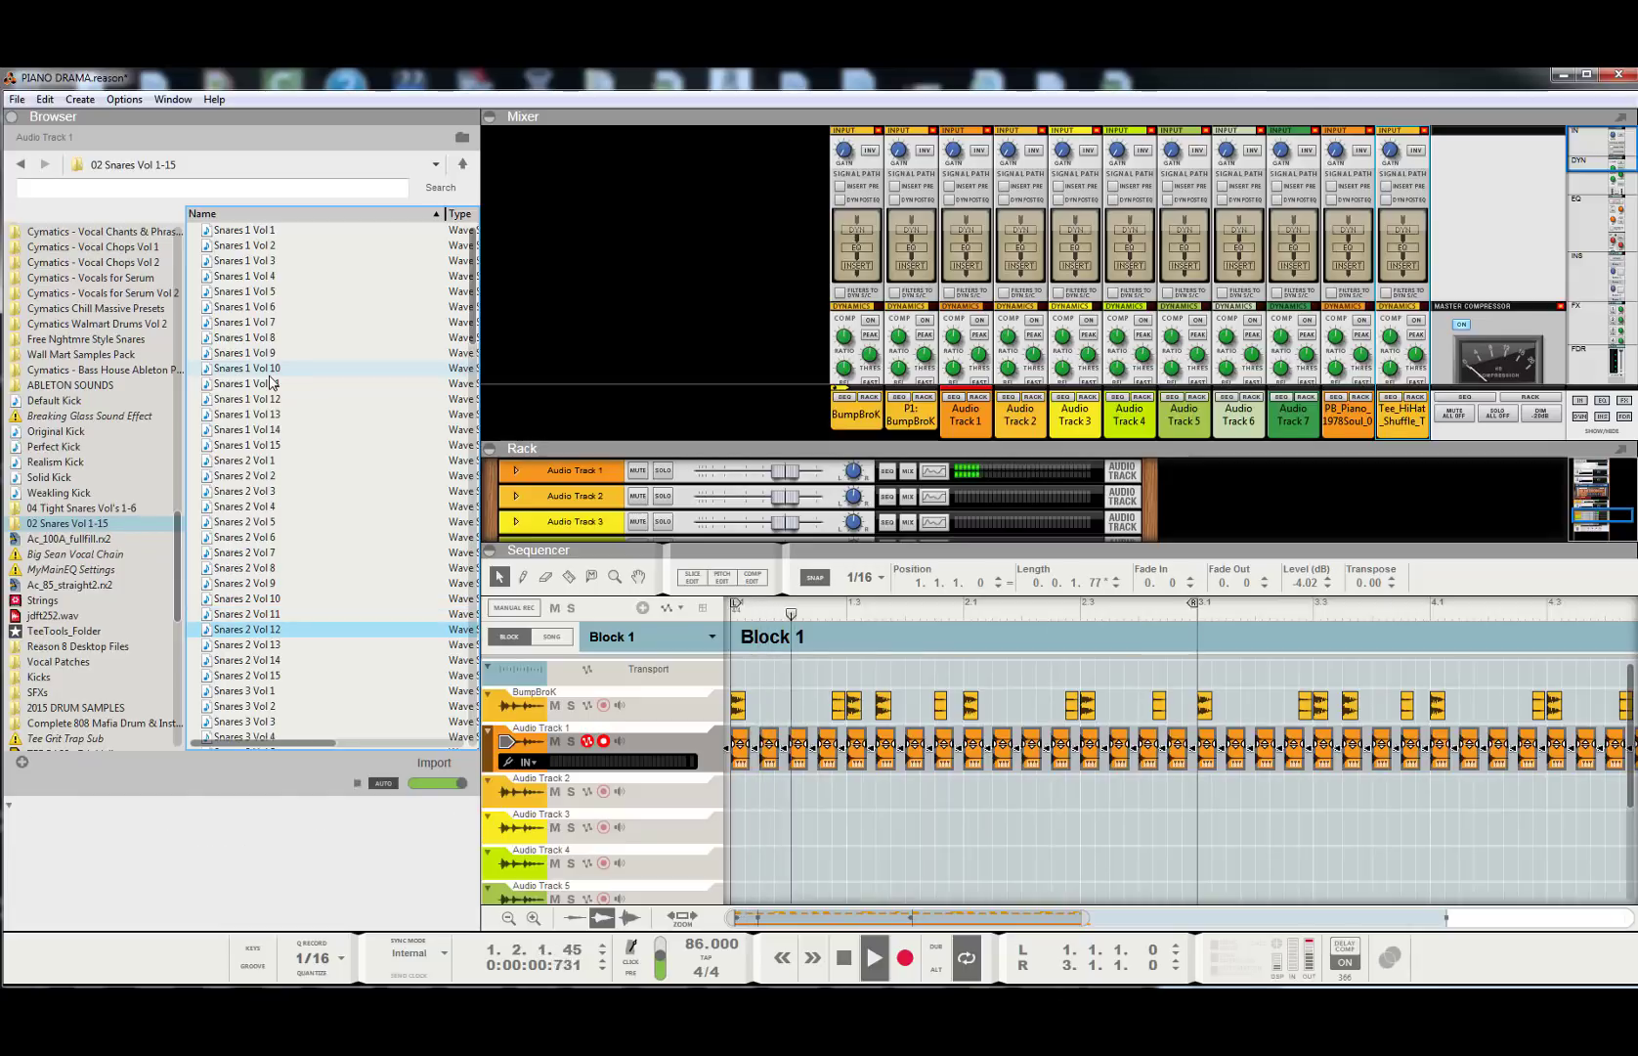
key(Down)
key(Down)
key(Down)
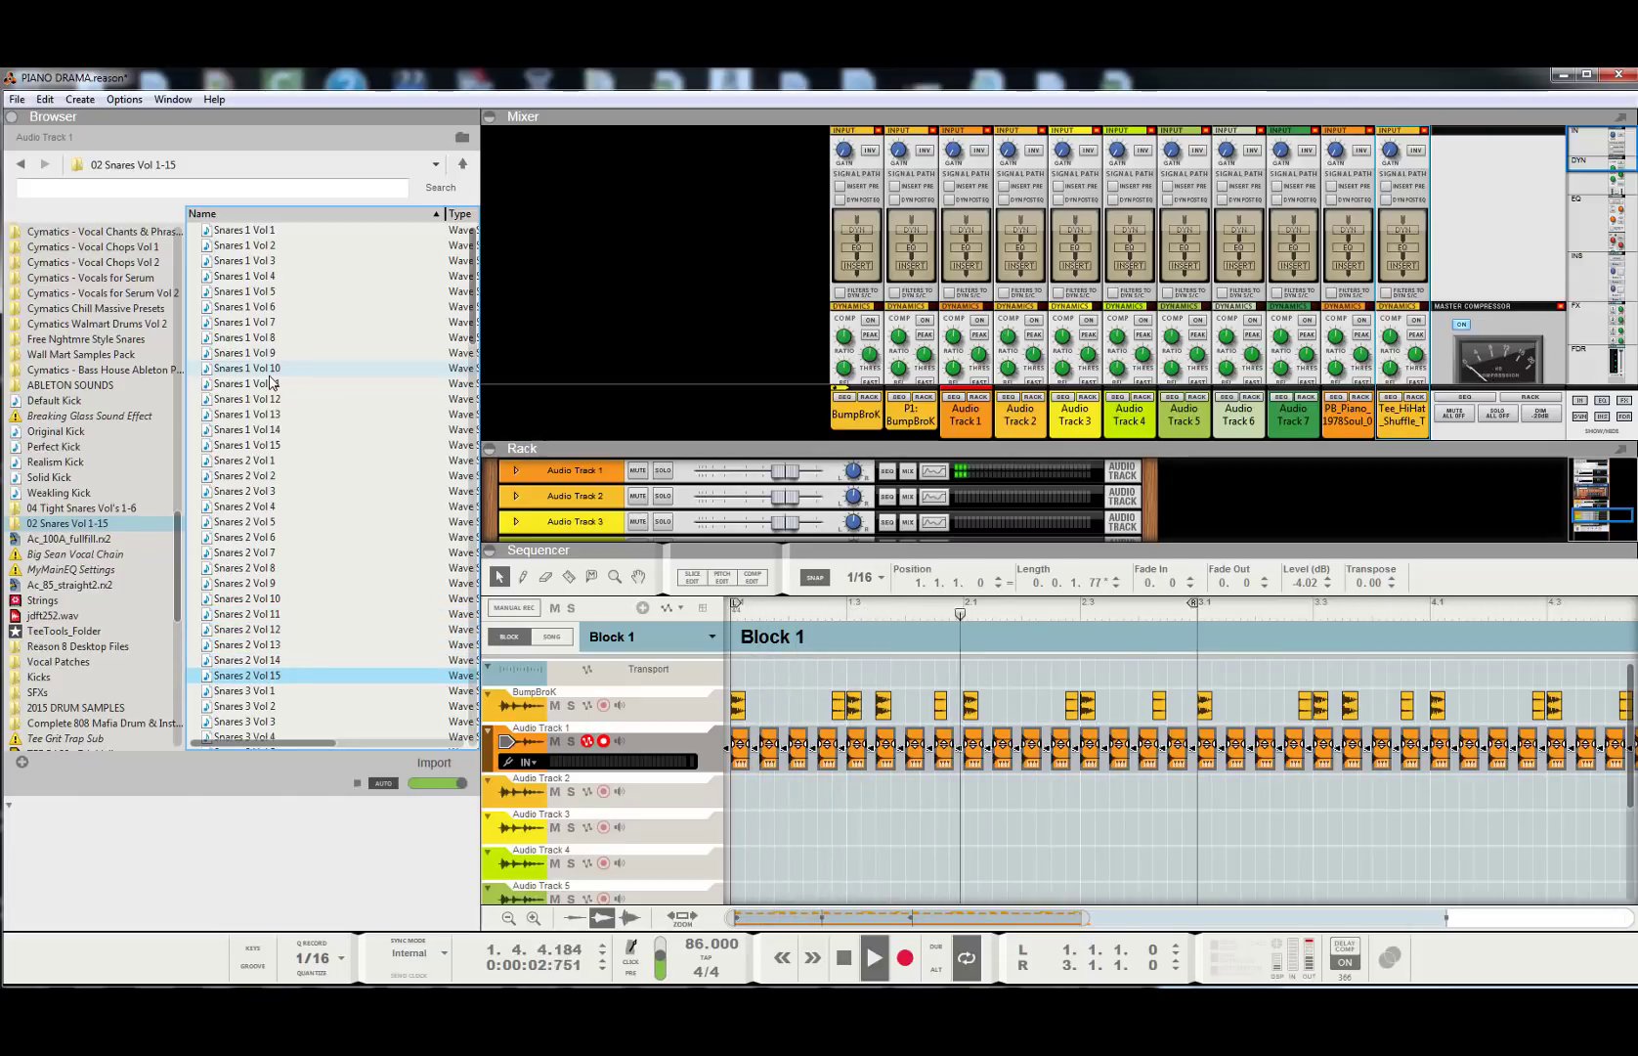
- Audition the third snare set from Snares 3 Vol 1 through Snares 3 Vol 15, replaying the sounds around Vol 11
key(Down)
key(Down)
key(Down)
key(Down)
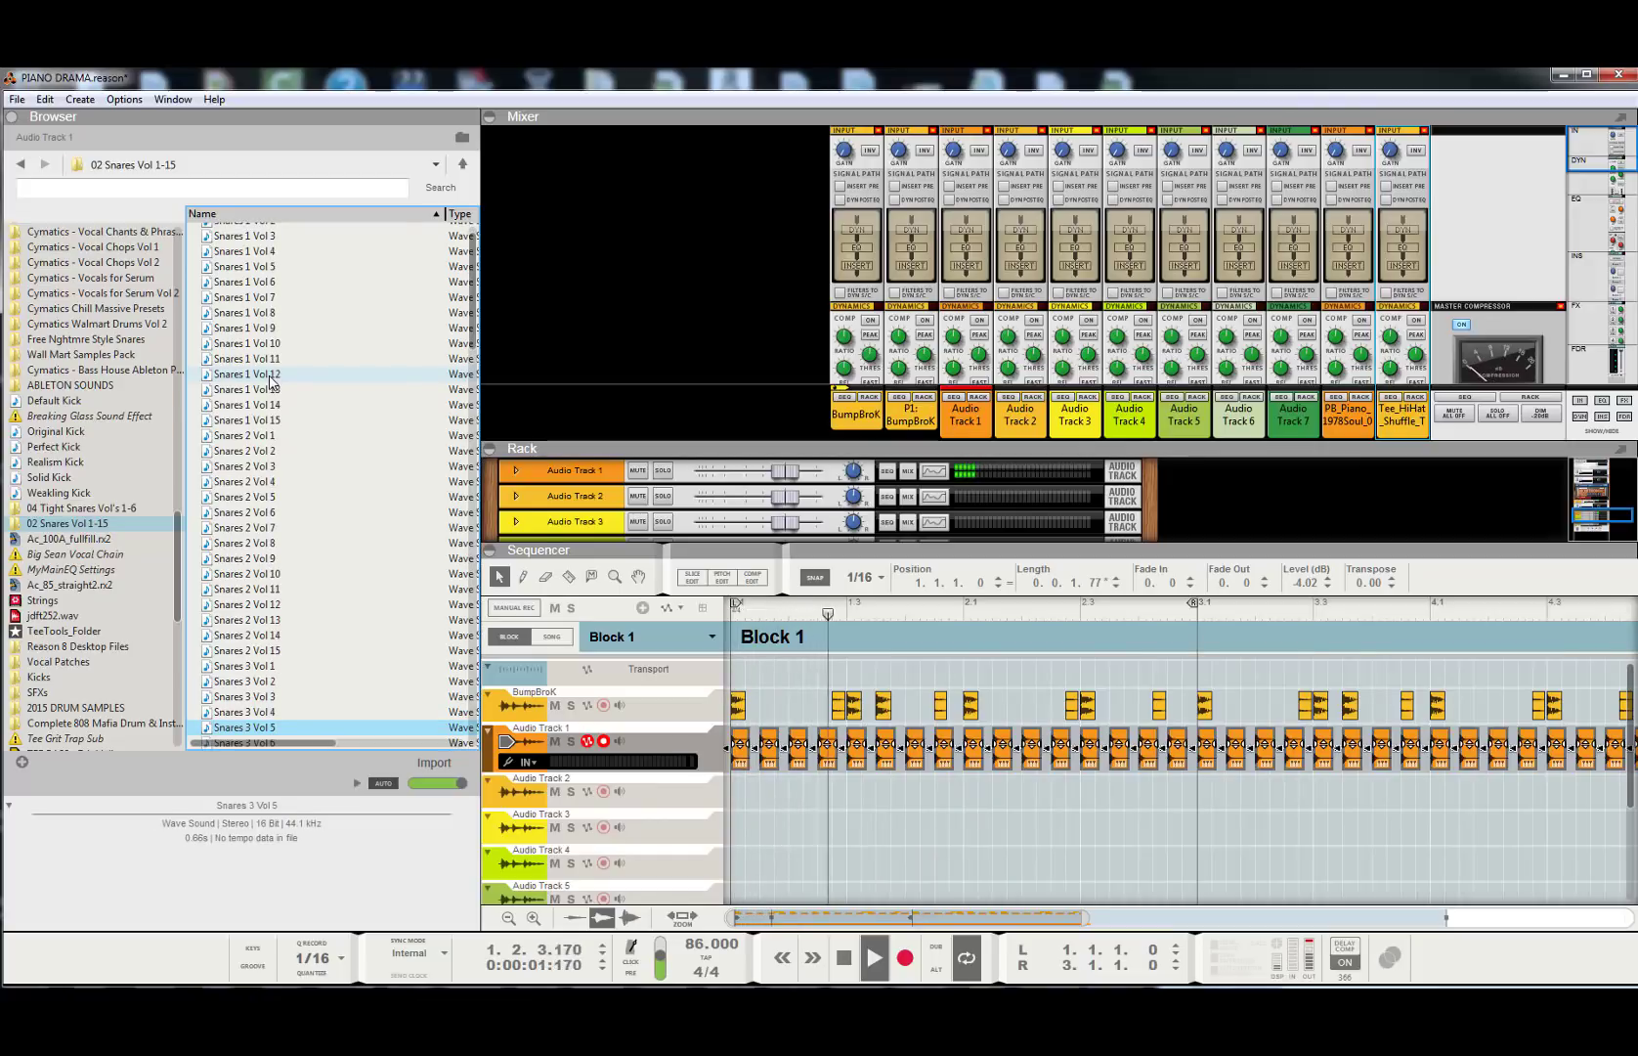
key(Down)
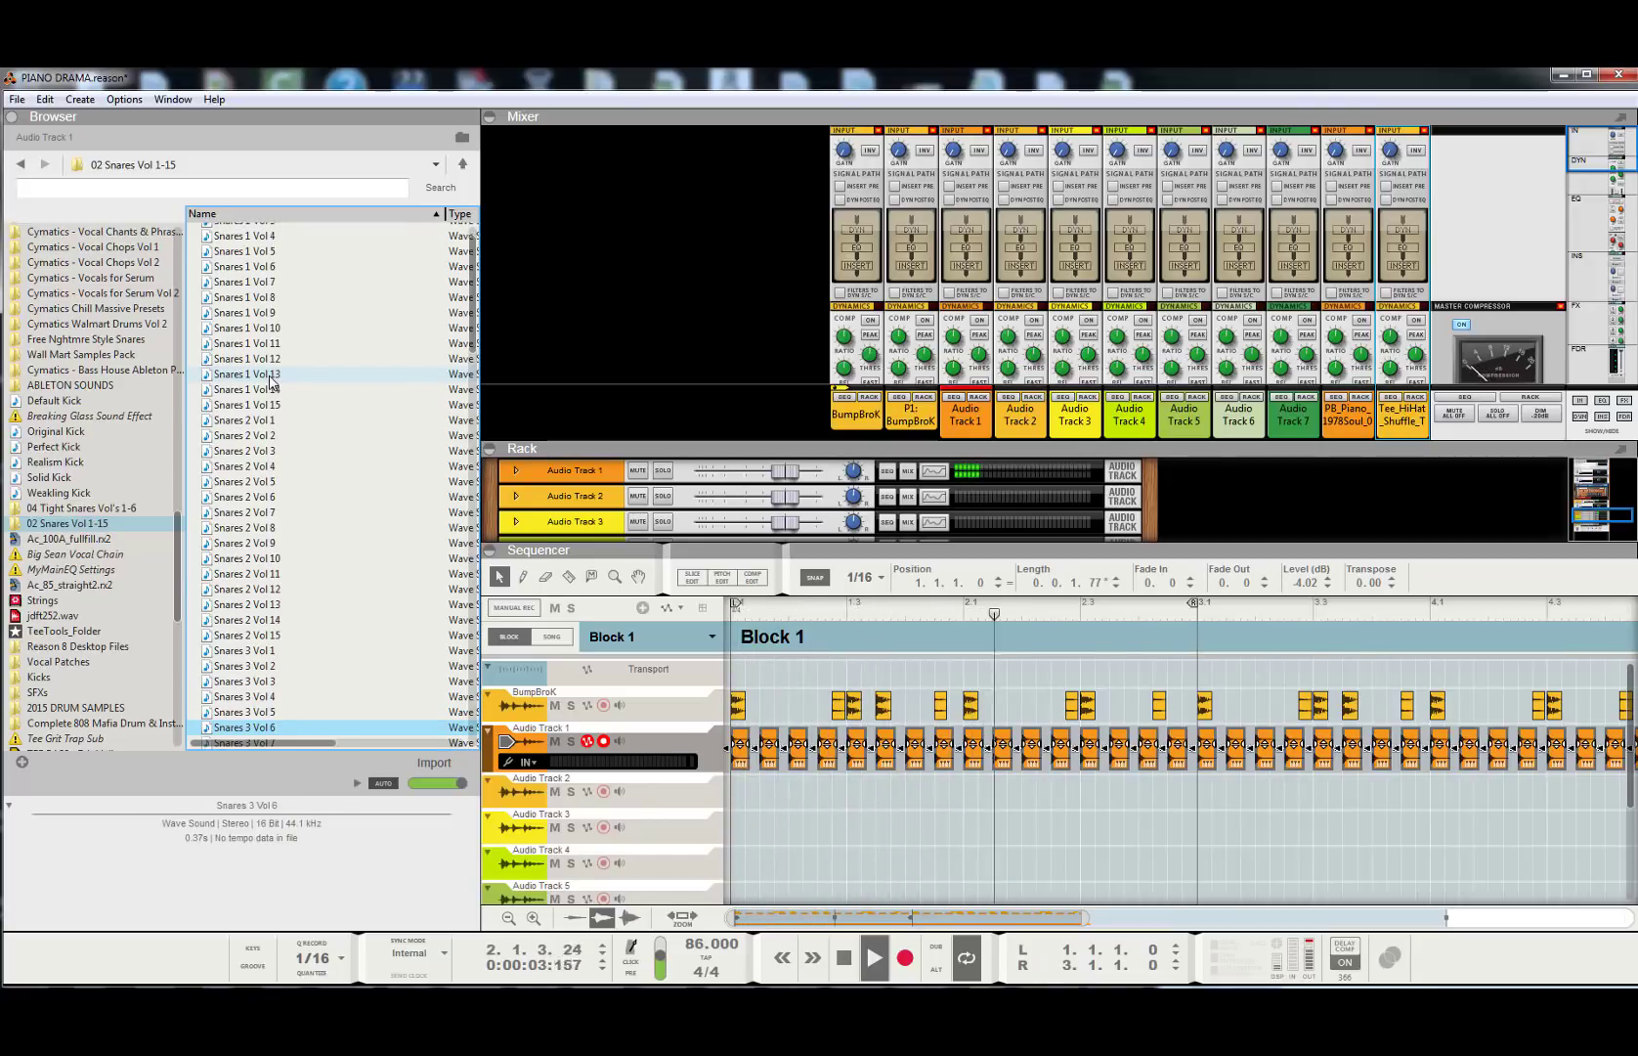
key(Down)
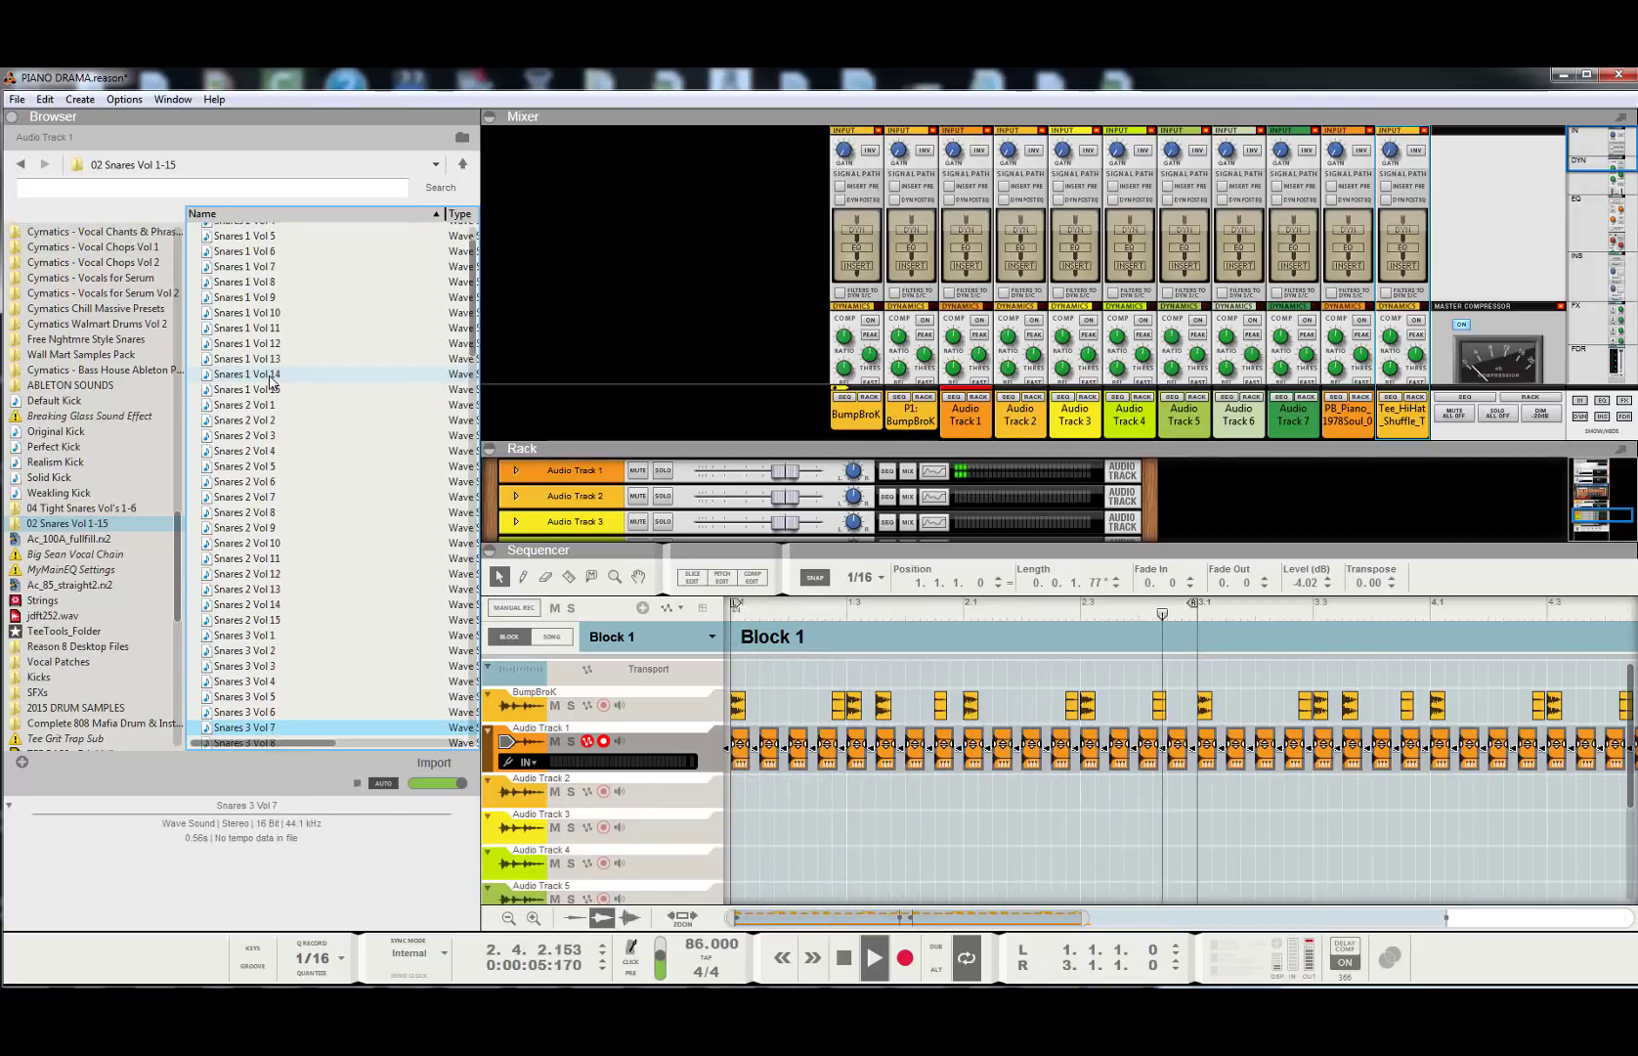
key(Down)
key(Down)
key(Down)
key(Down)
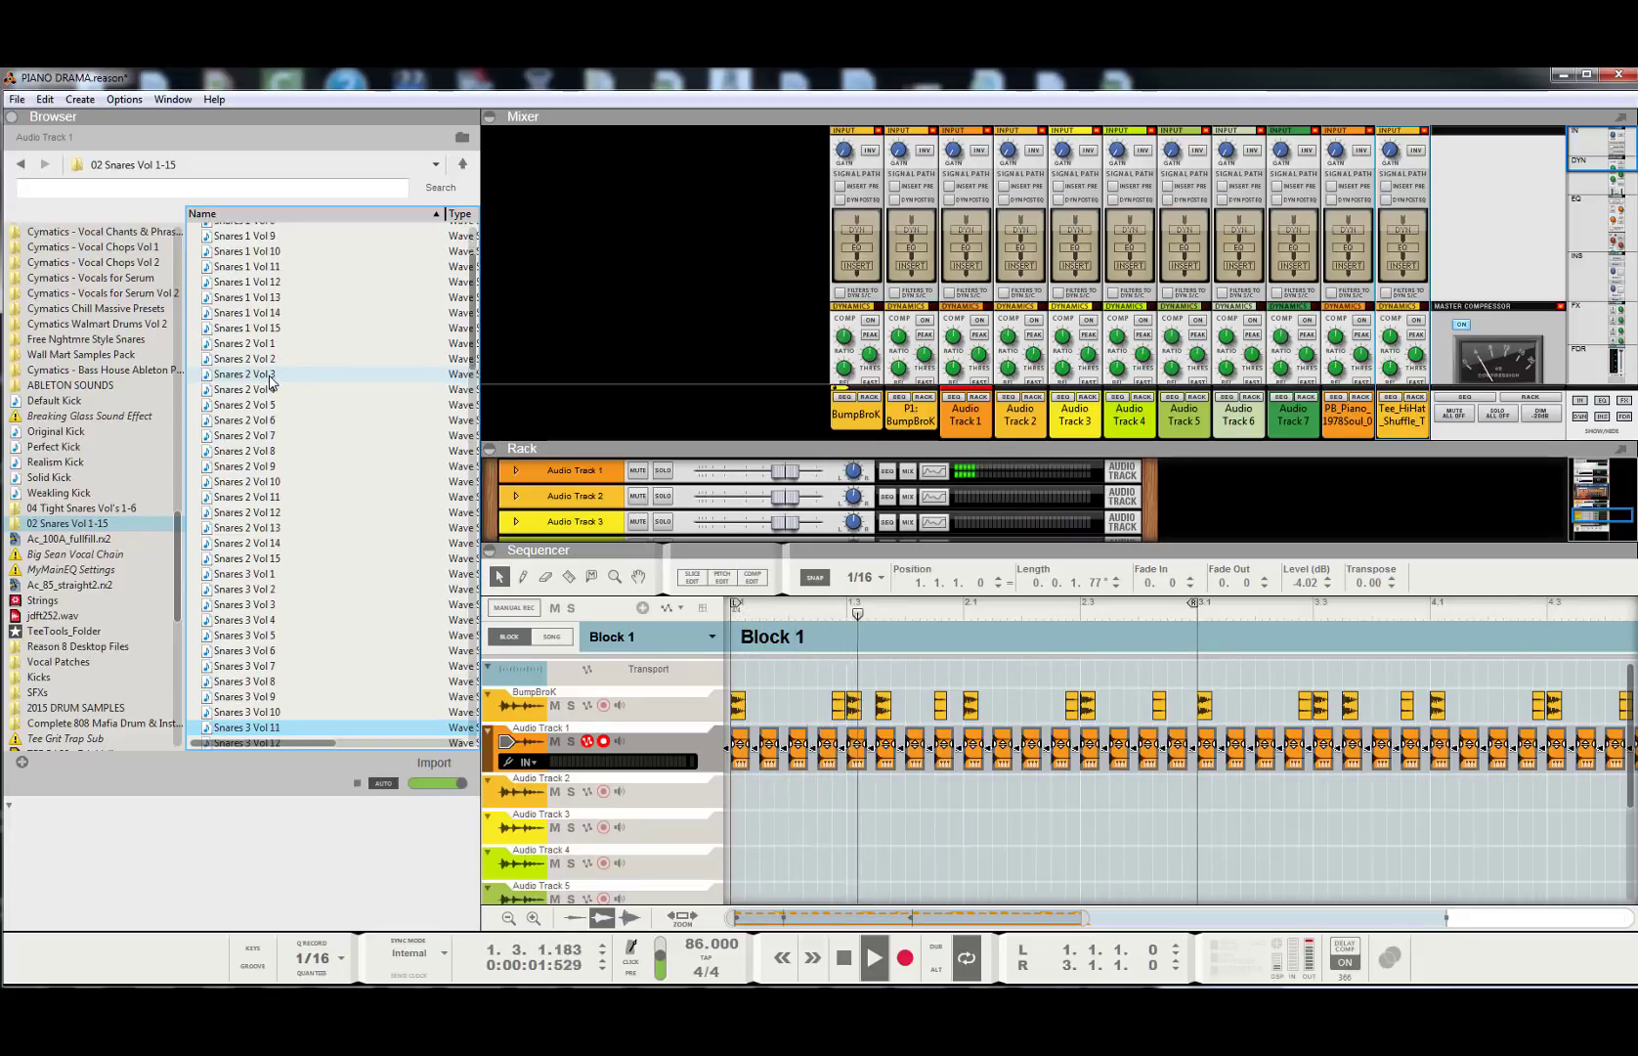
key(Up)
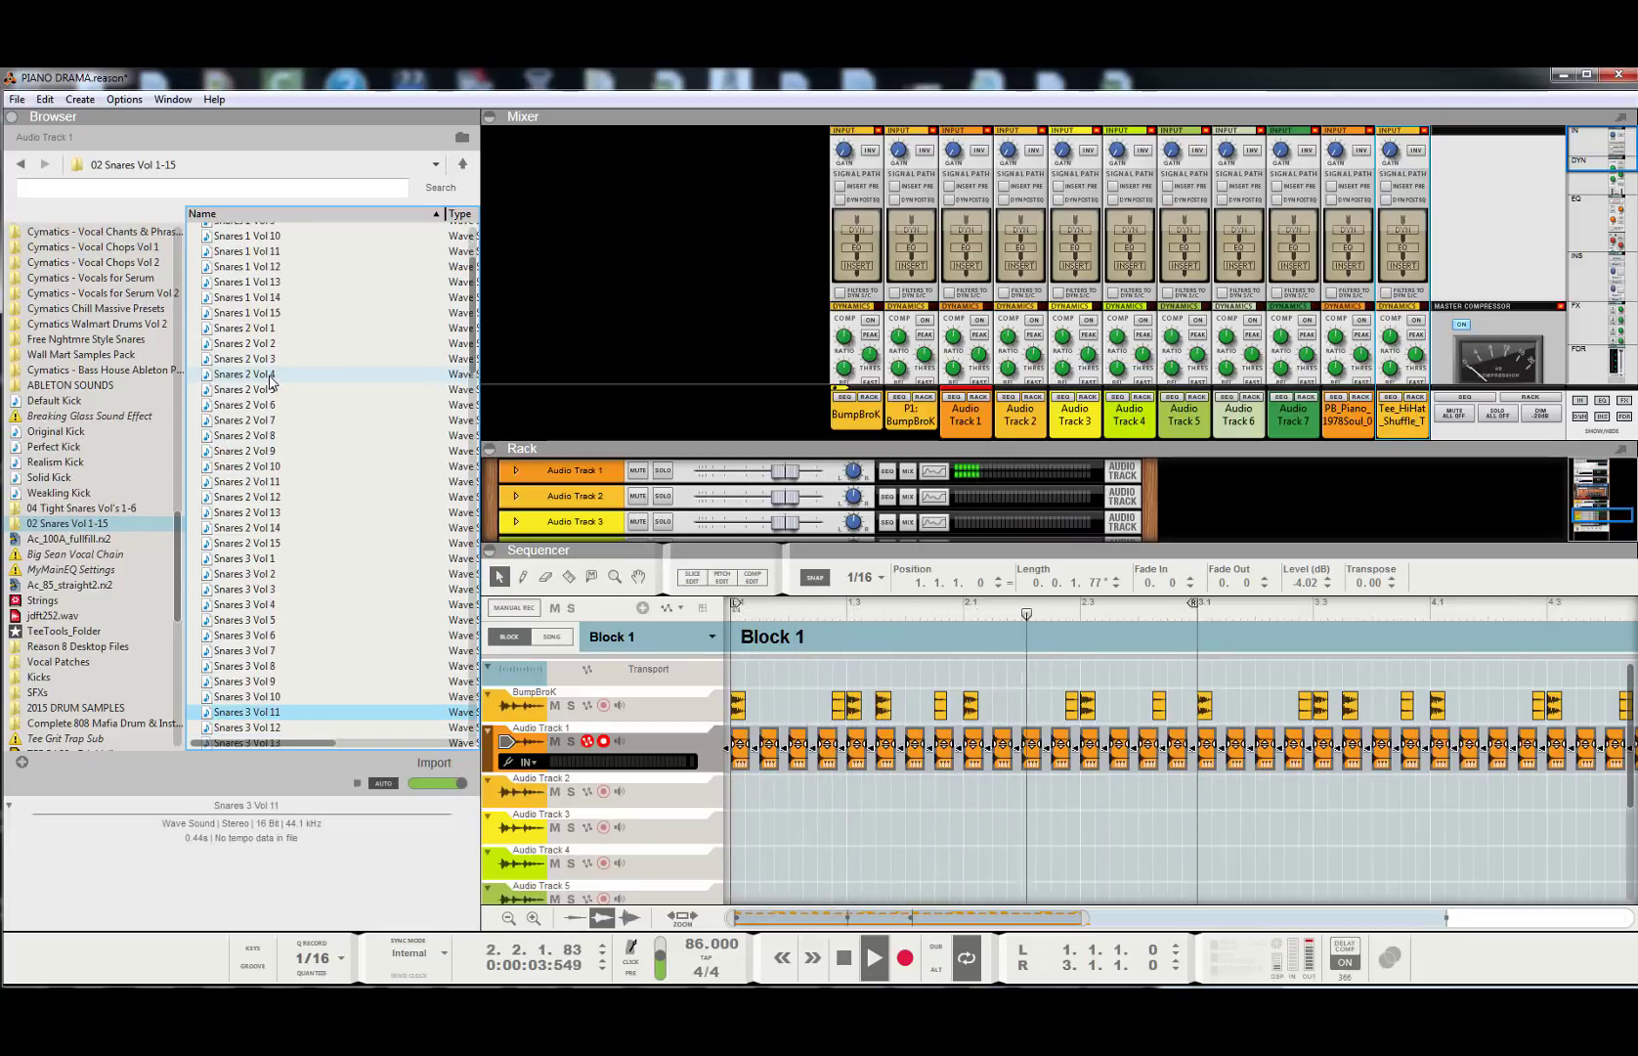
key(Down)
key(Down)
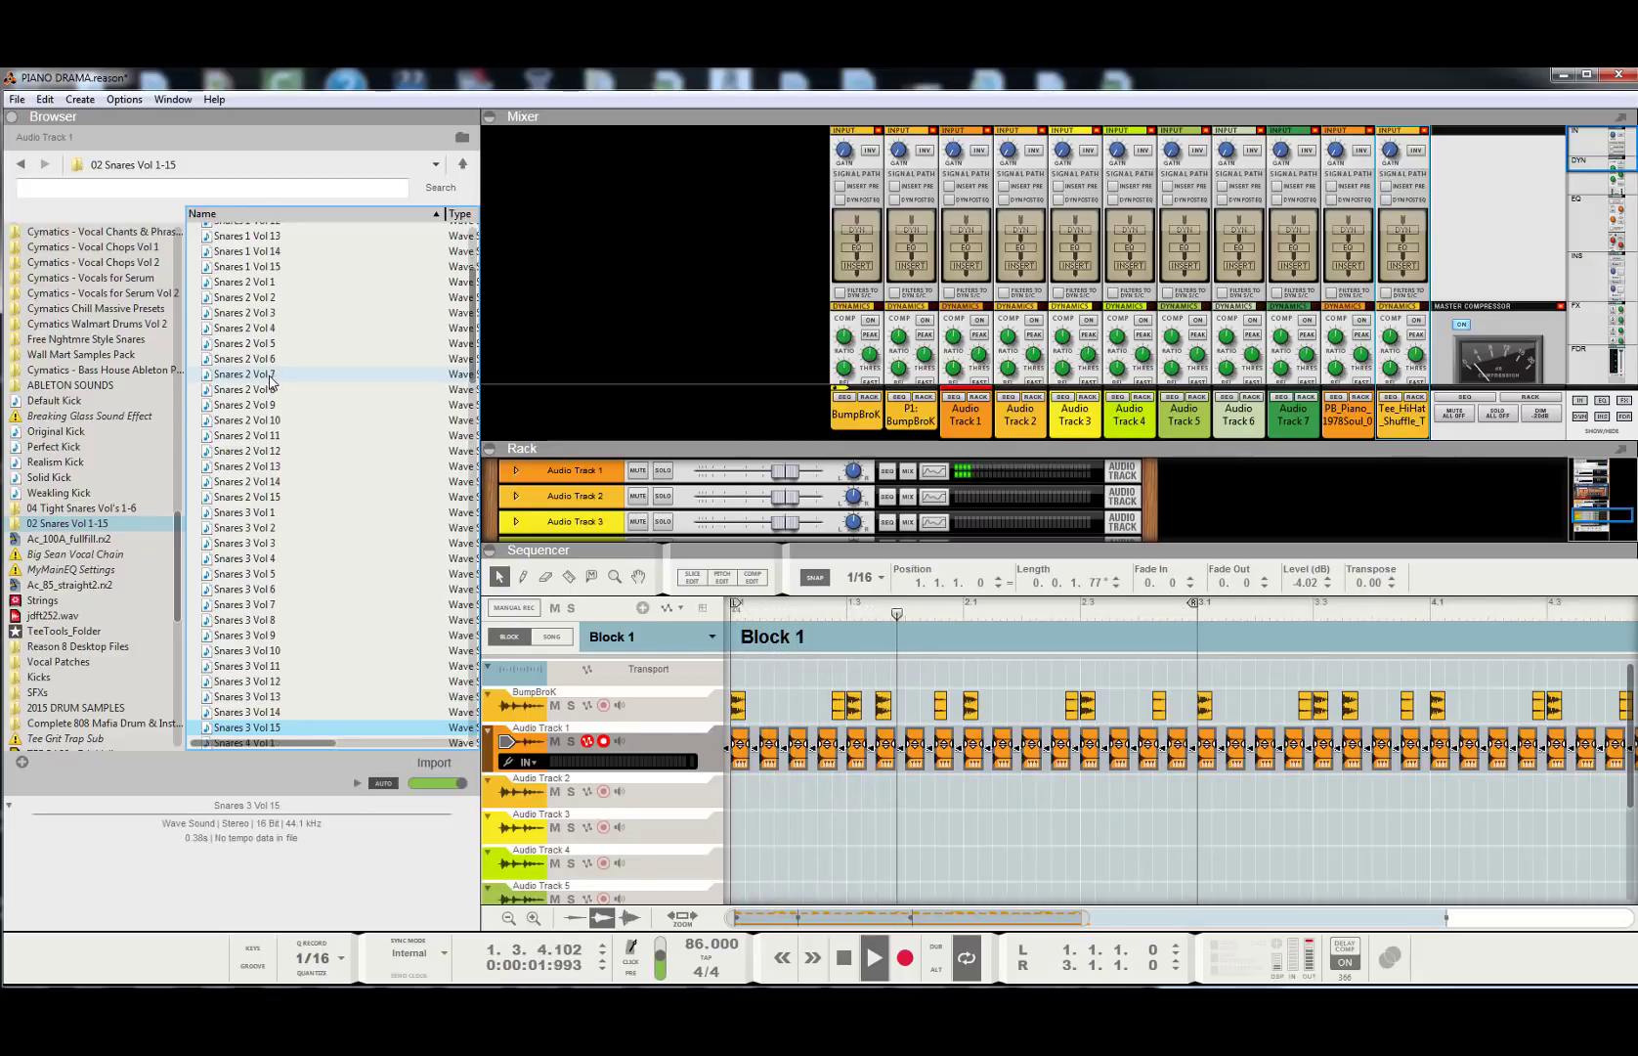
- Audition the fourth snare set from Snares 4 Vol 1 through Snares 4 Vol 12 over the loop
key(Down)
key(Down)
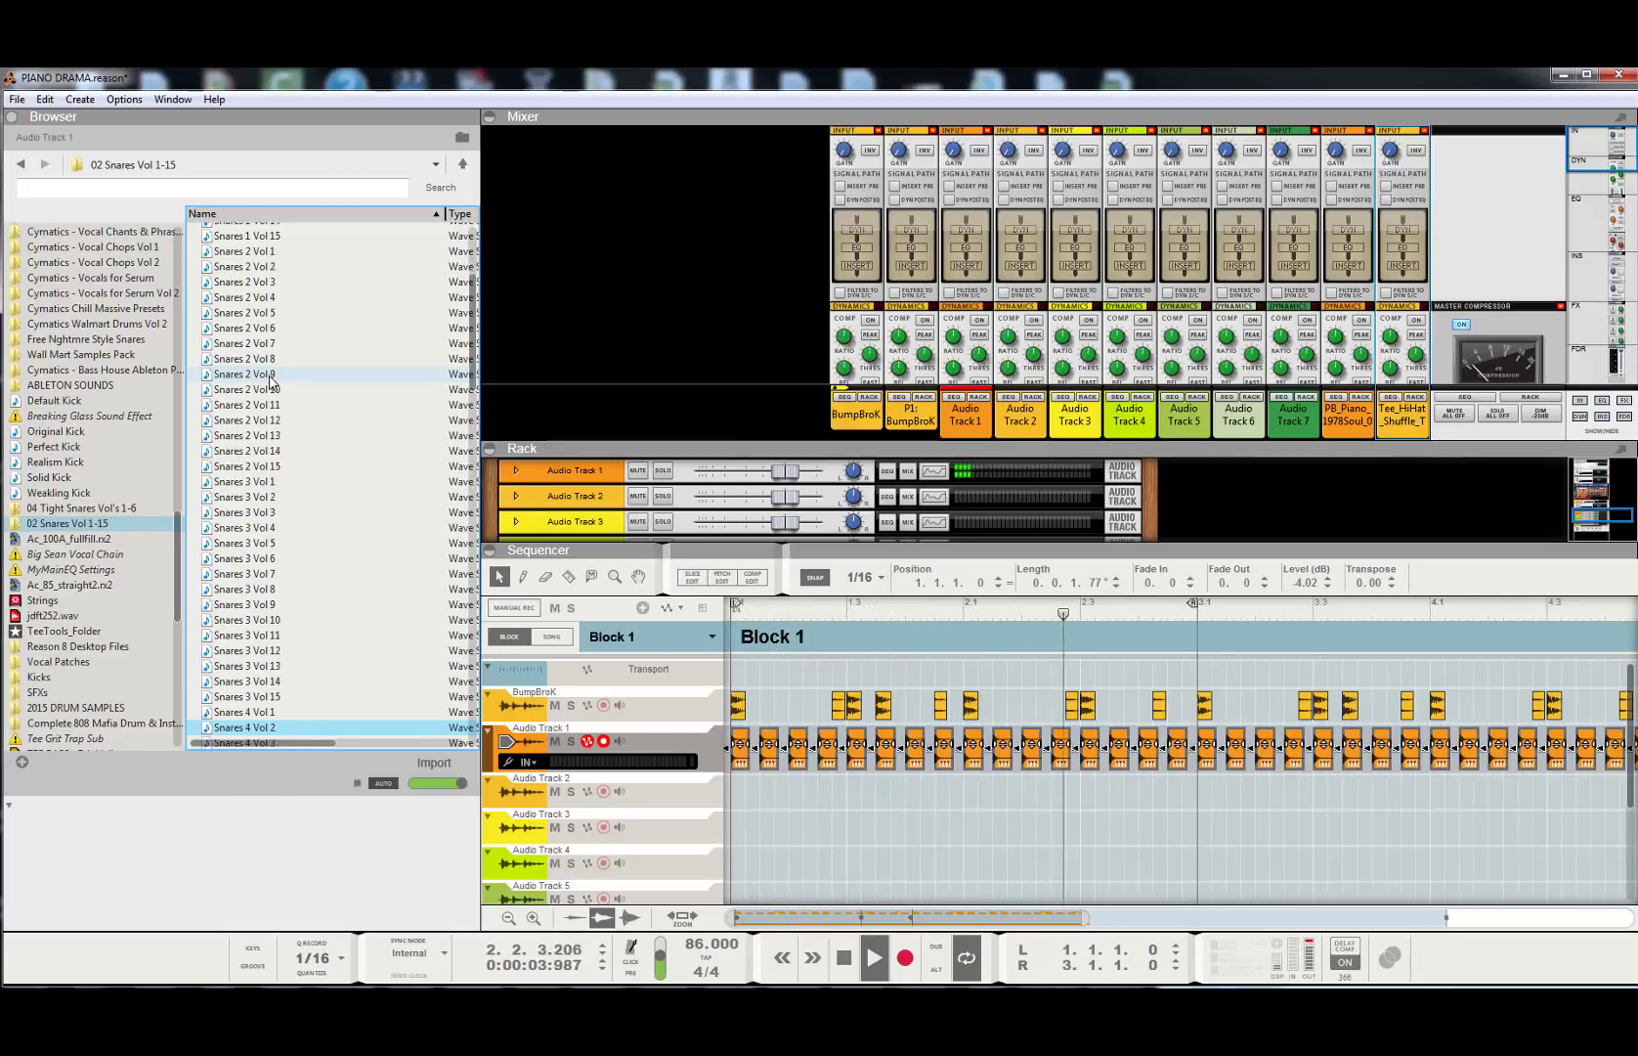
key(Down)
key(Down)
key(Down)
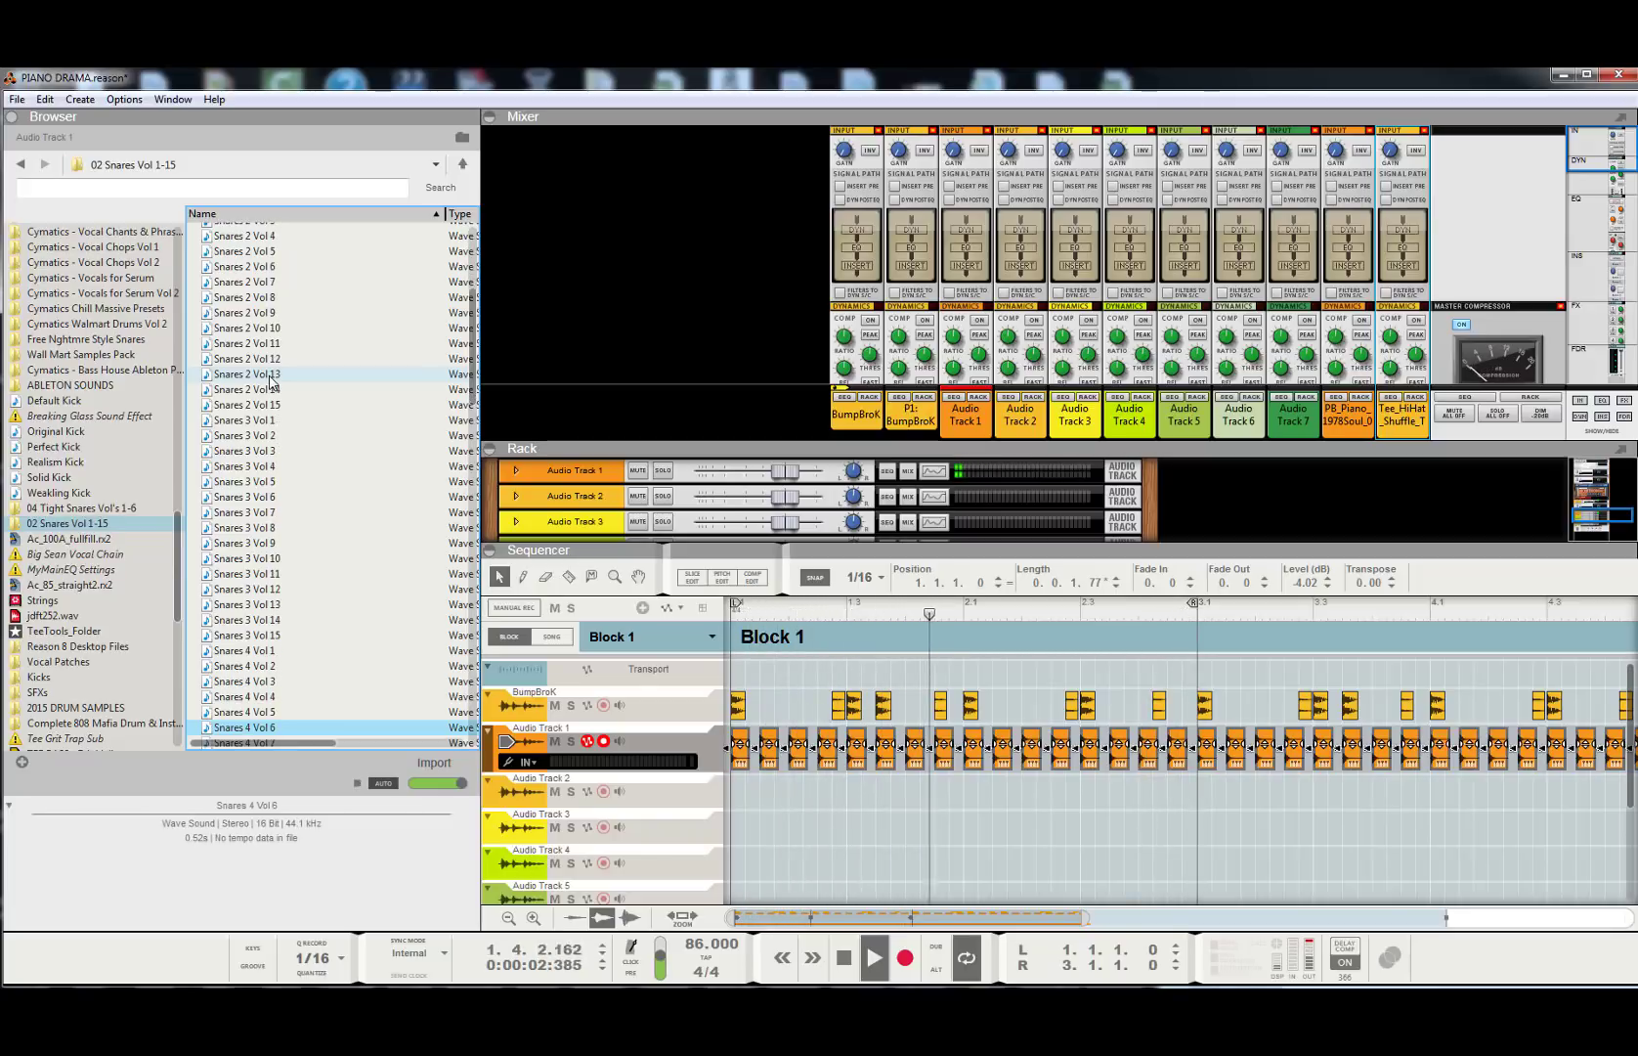
key(Down)
key(Down)
key(Down)
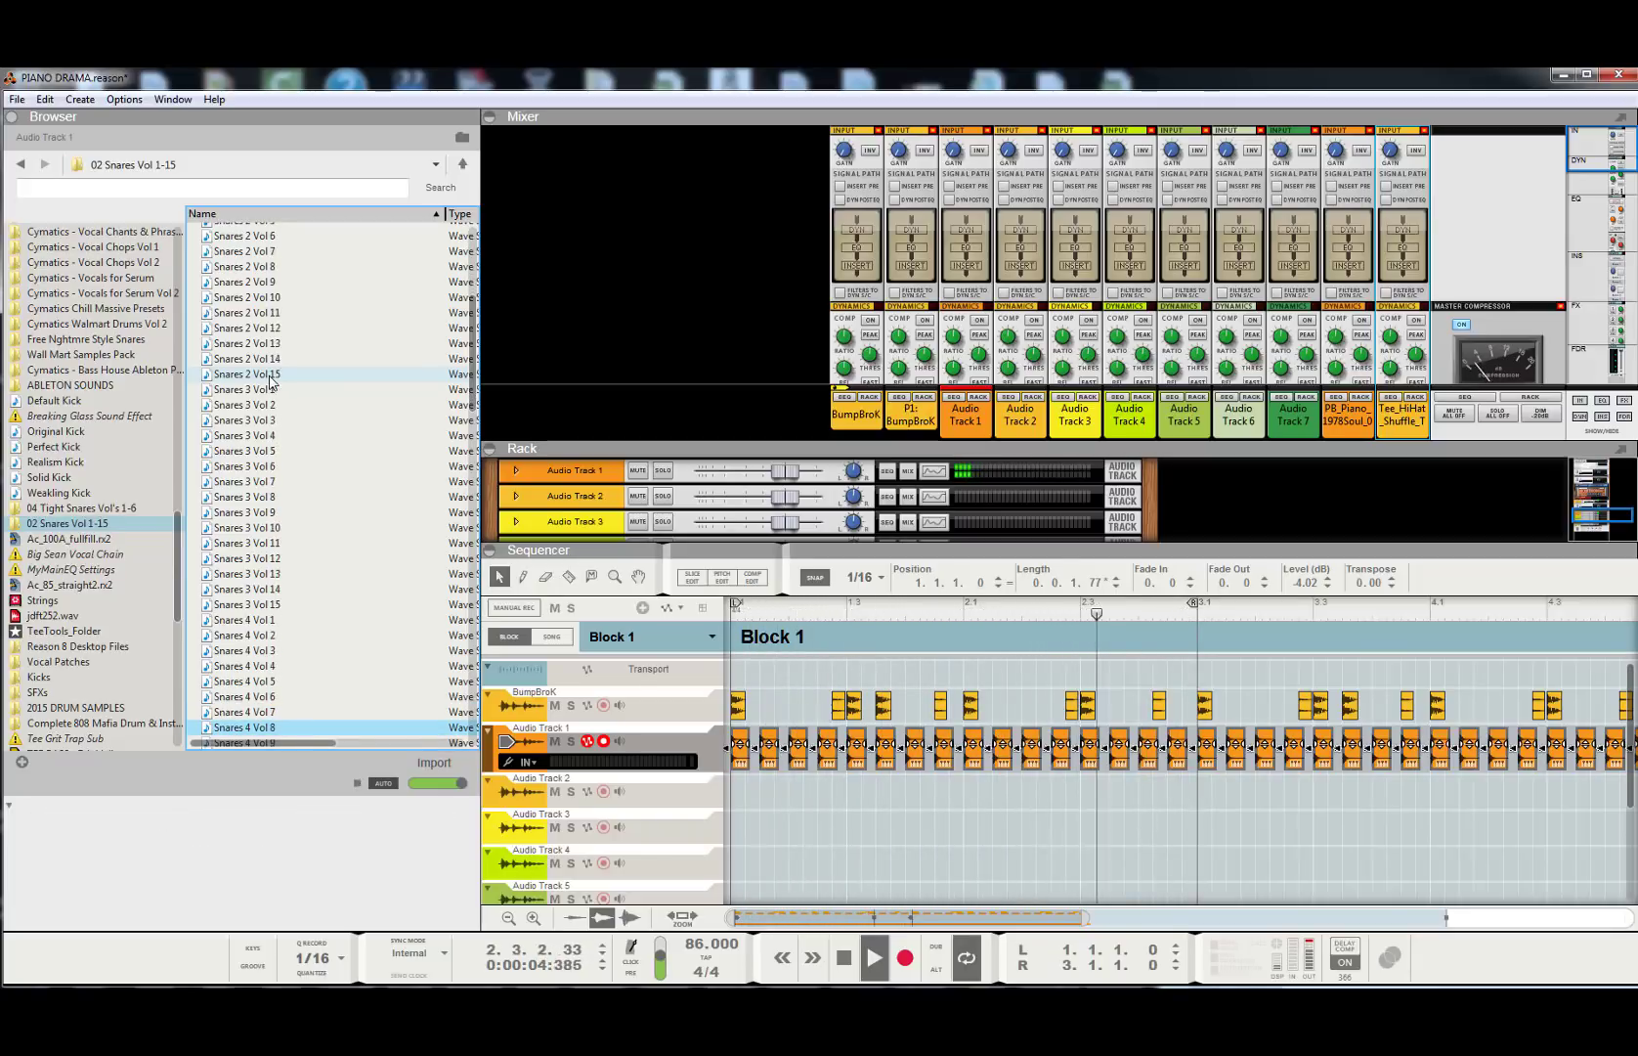
key(Down)
key(Down)
key(Down)
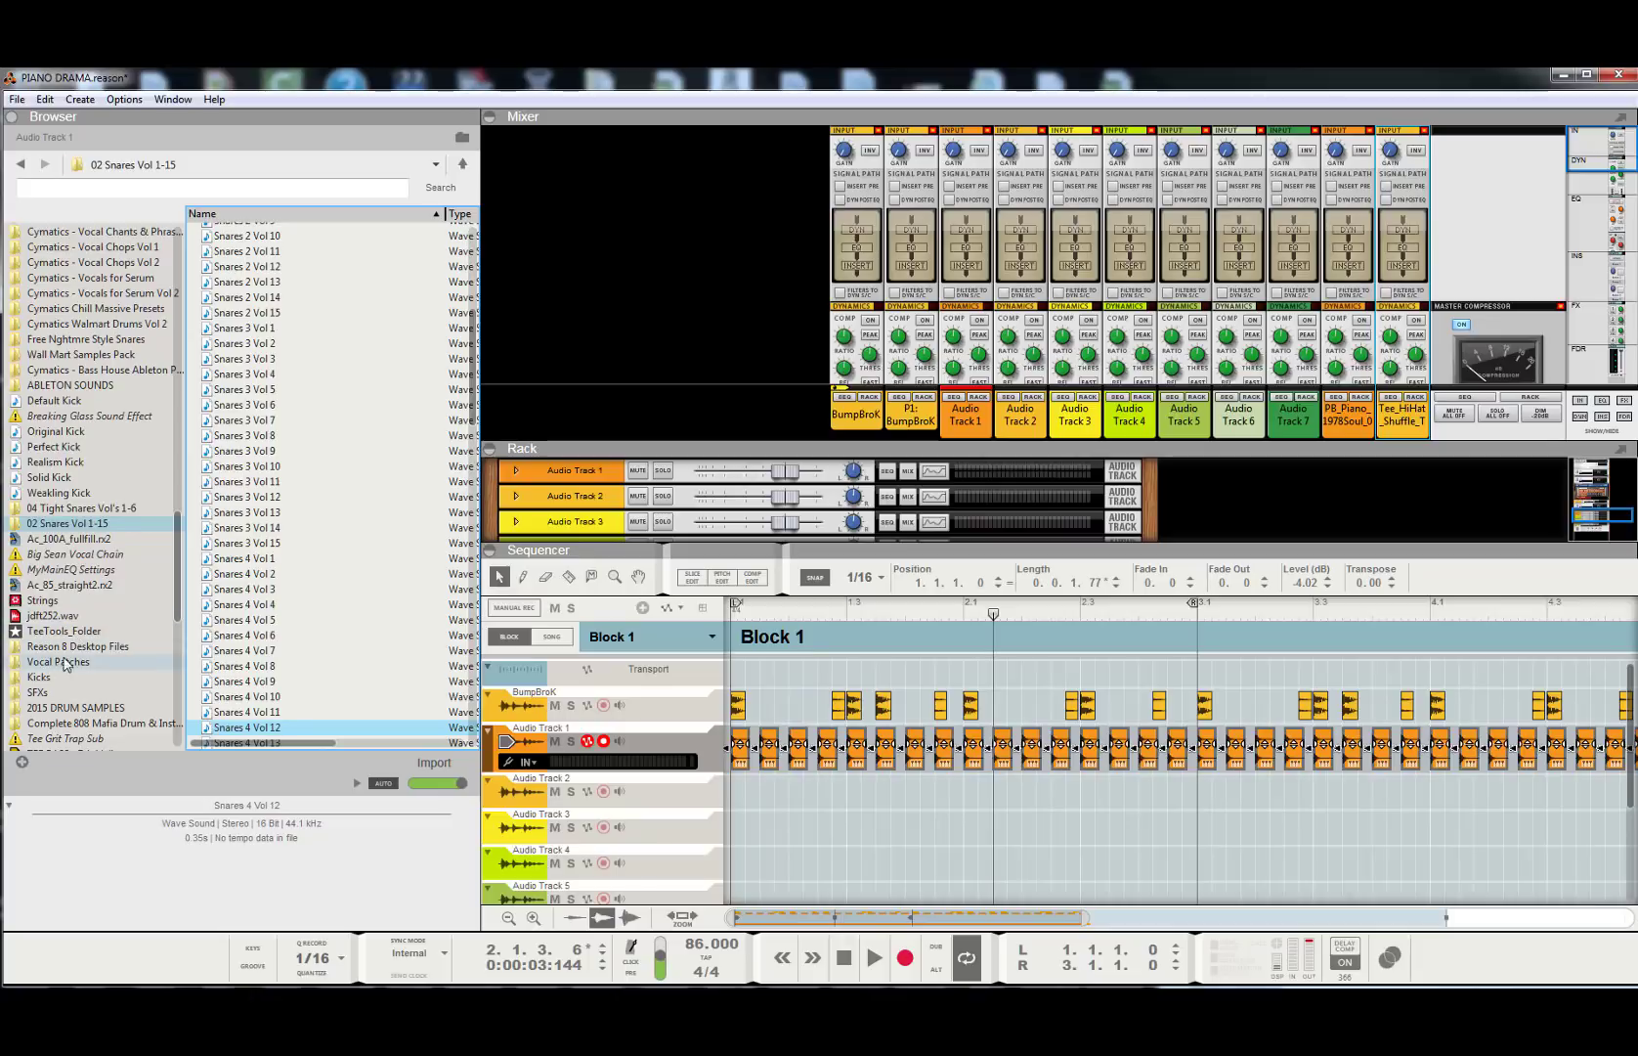
- Open the Complete 808 Mafia Drum & Instrument Kit location and look through its 808 Mafia Snares folder
click(84, 724)
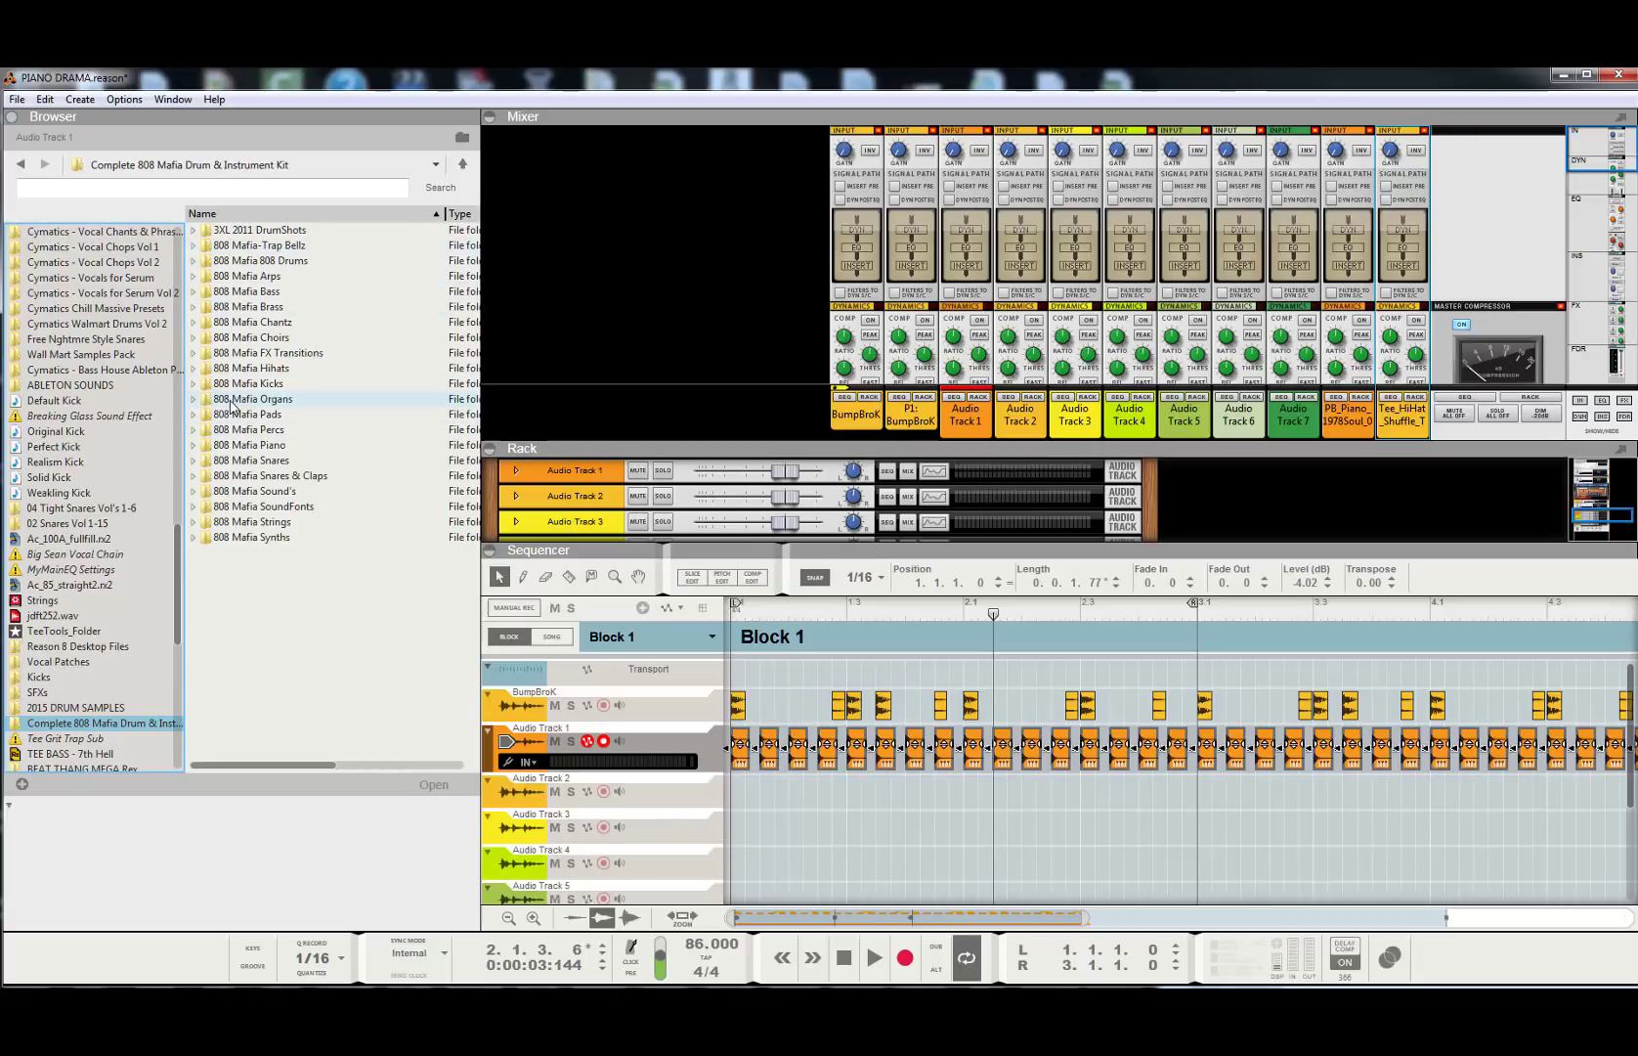
click(198, 462)
scroll(332, 410, down, 8)
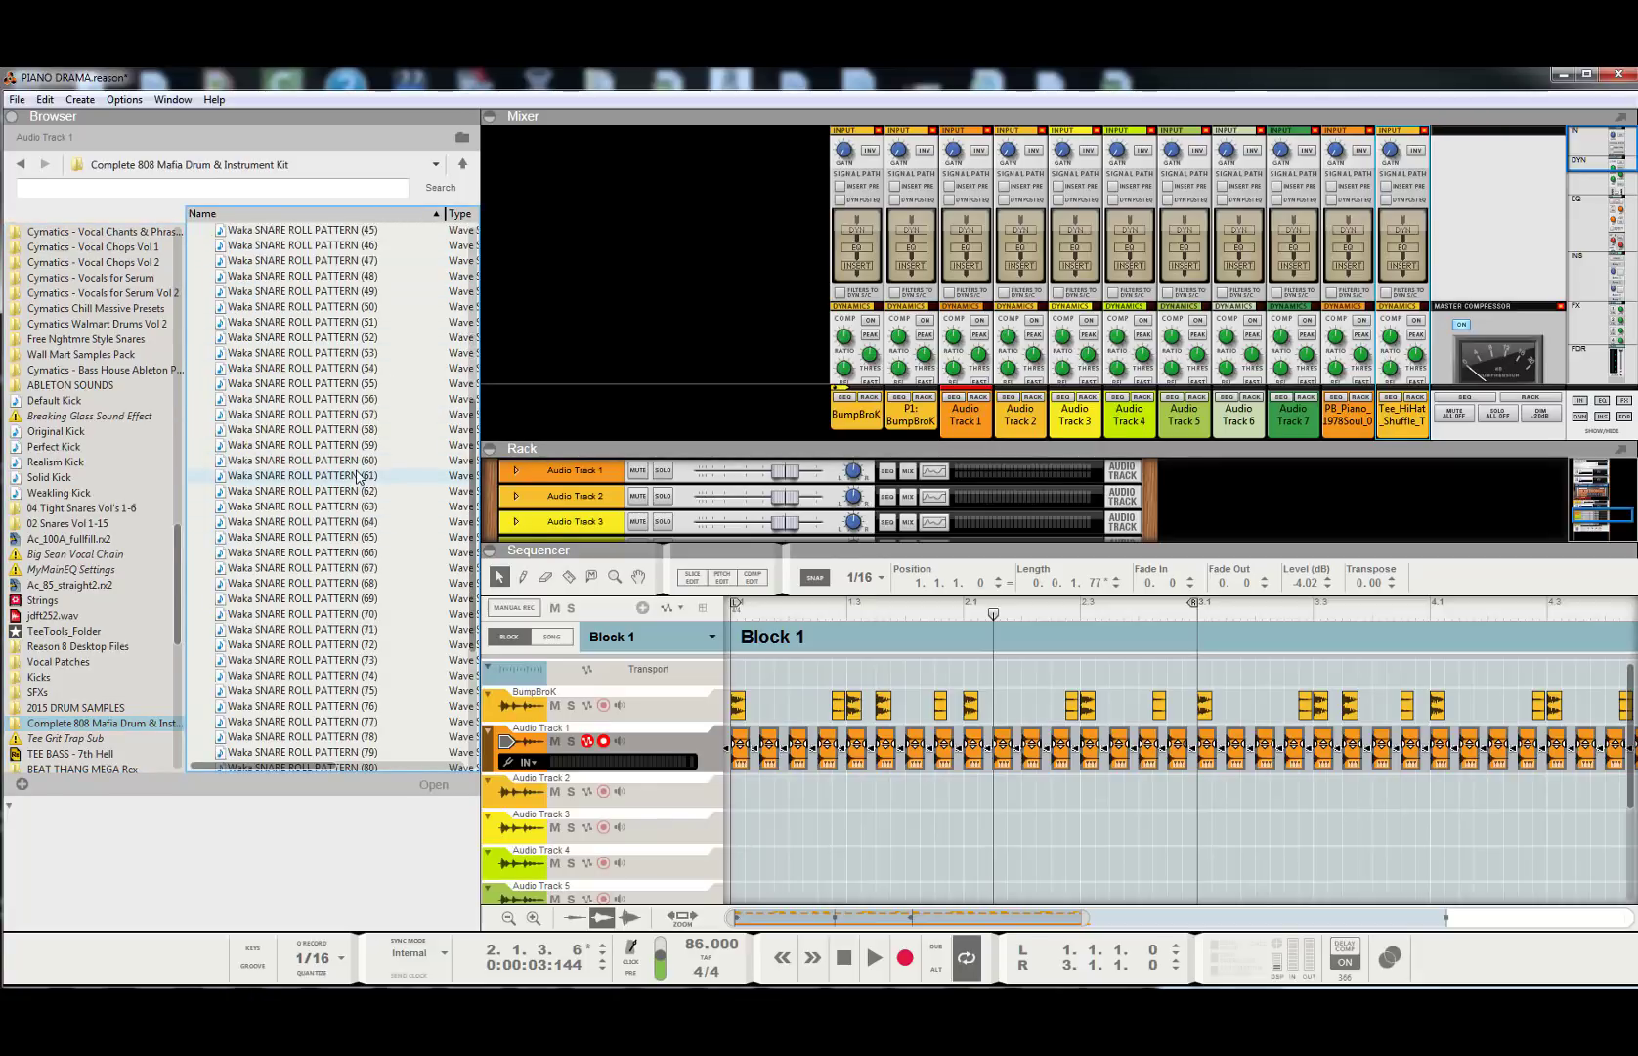
scroll(335, 507, up, 10)
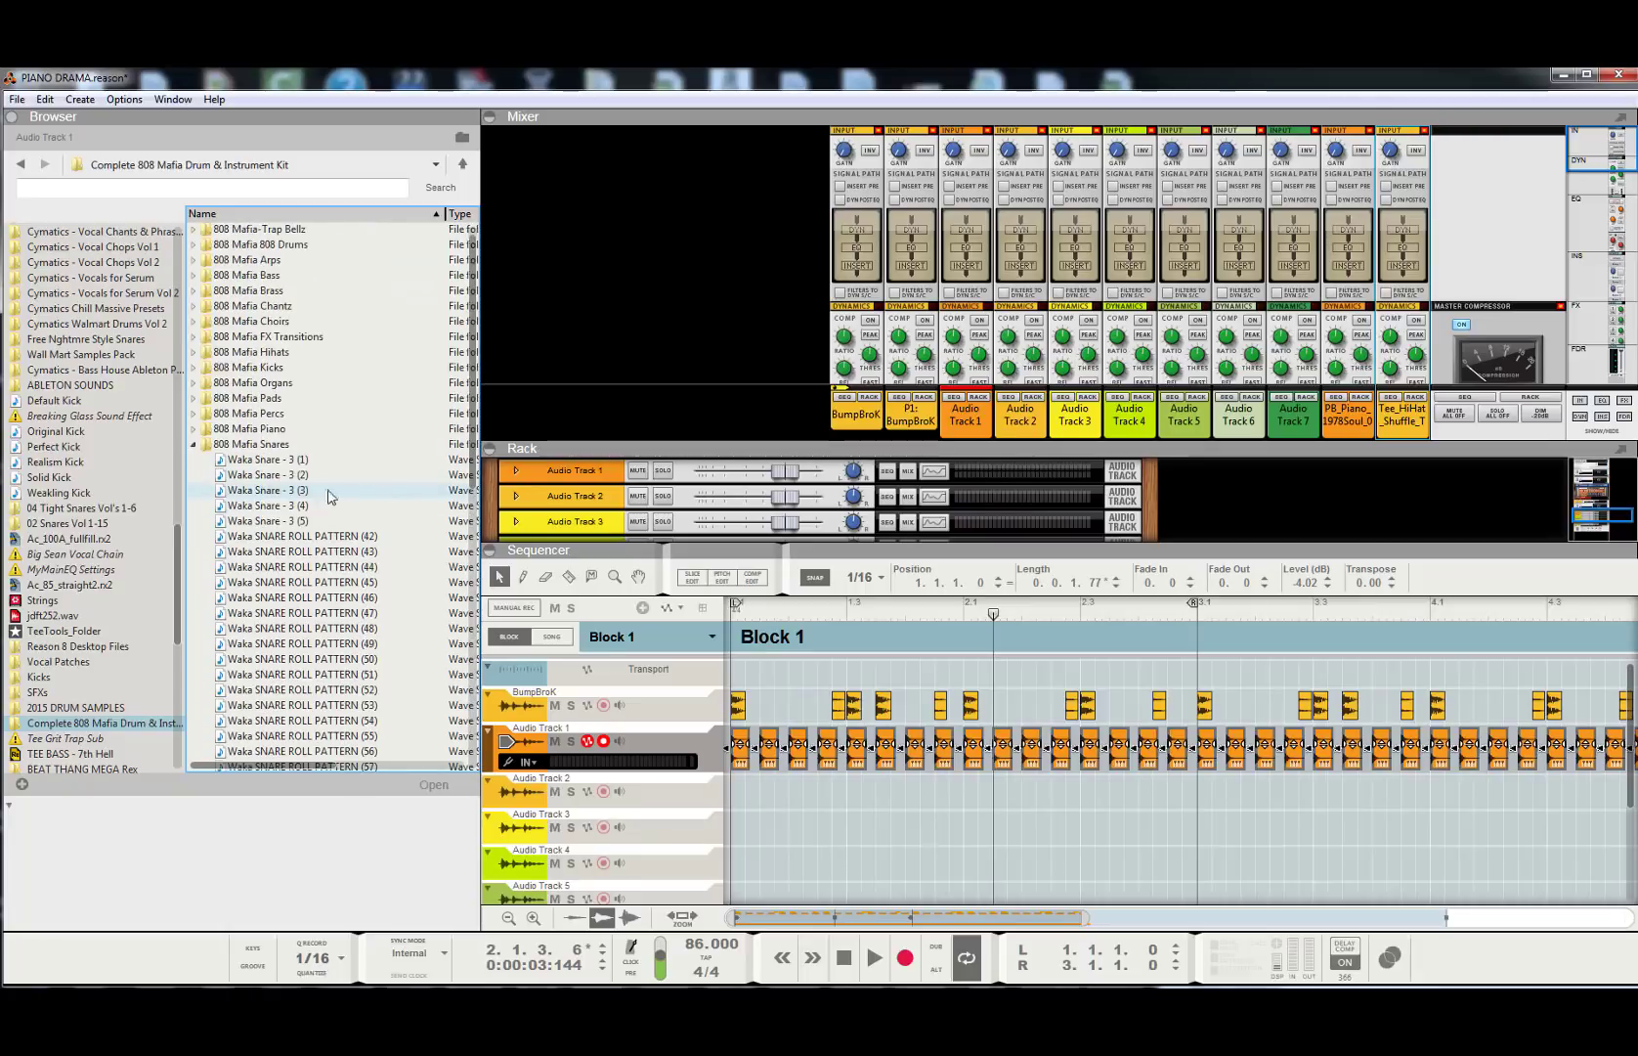
- Select Audio Track 2 with playback reset to the start, and browse the 3XL-snr snares in 2015 DRUM SAMPLES
click(842, 968)
click(547, 782)
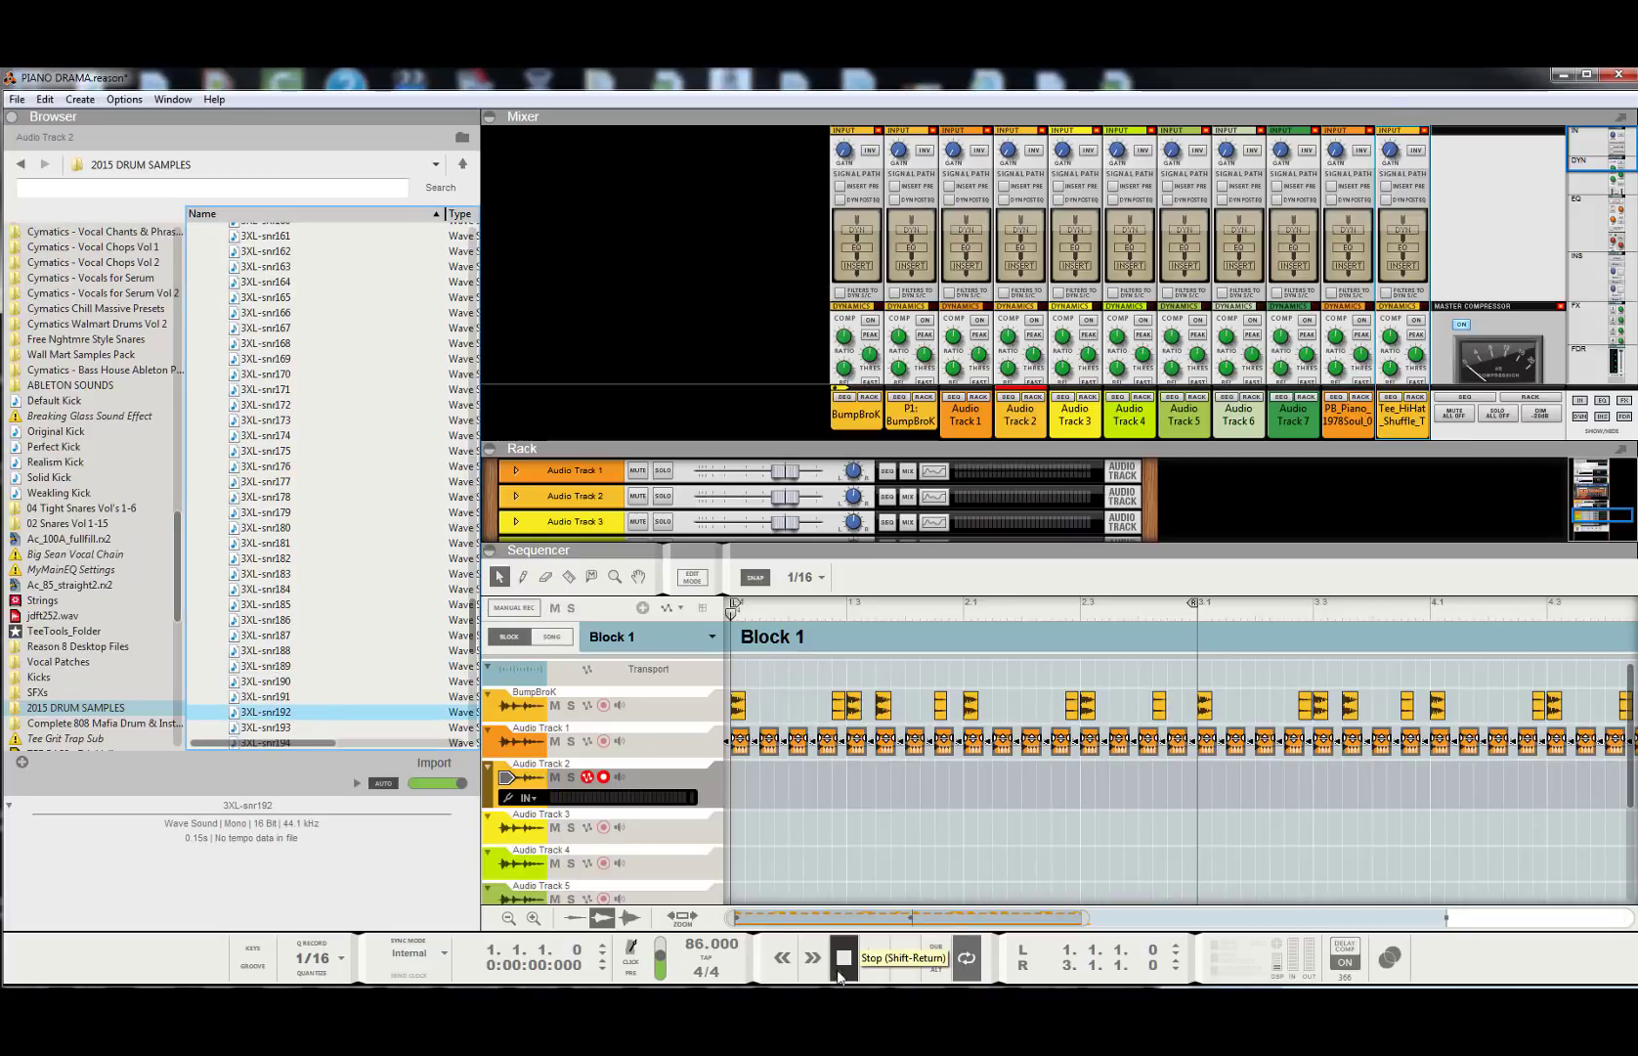
scroll(343, 674, down, 4)
scroll(343, 653, down, 2)
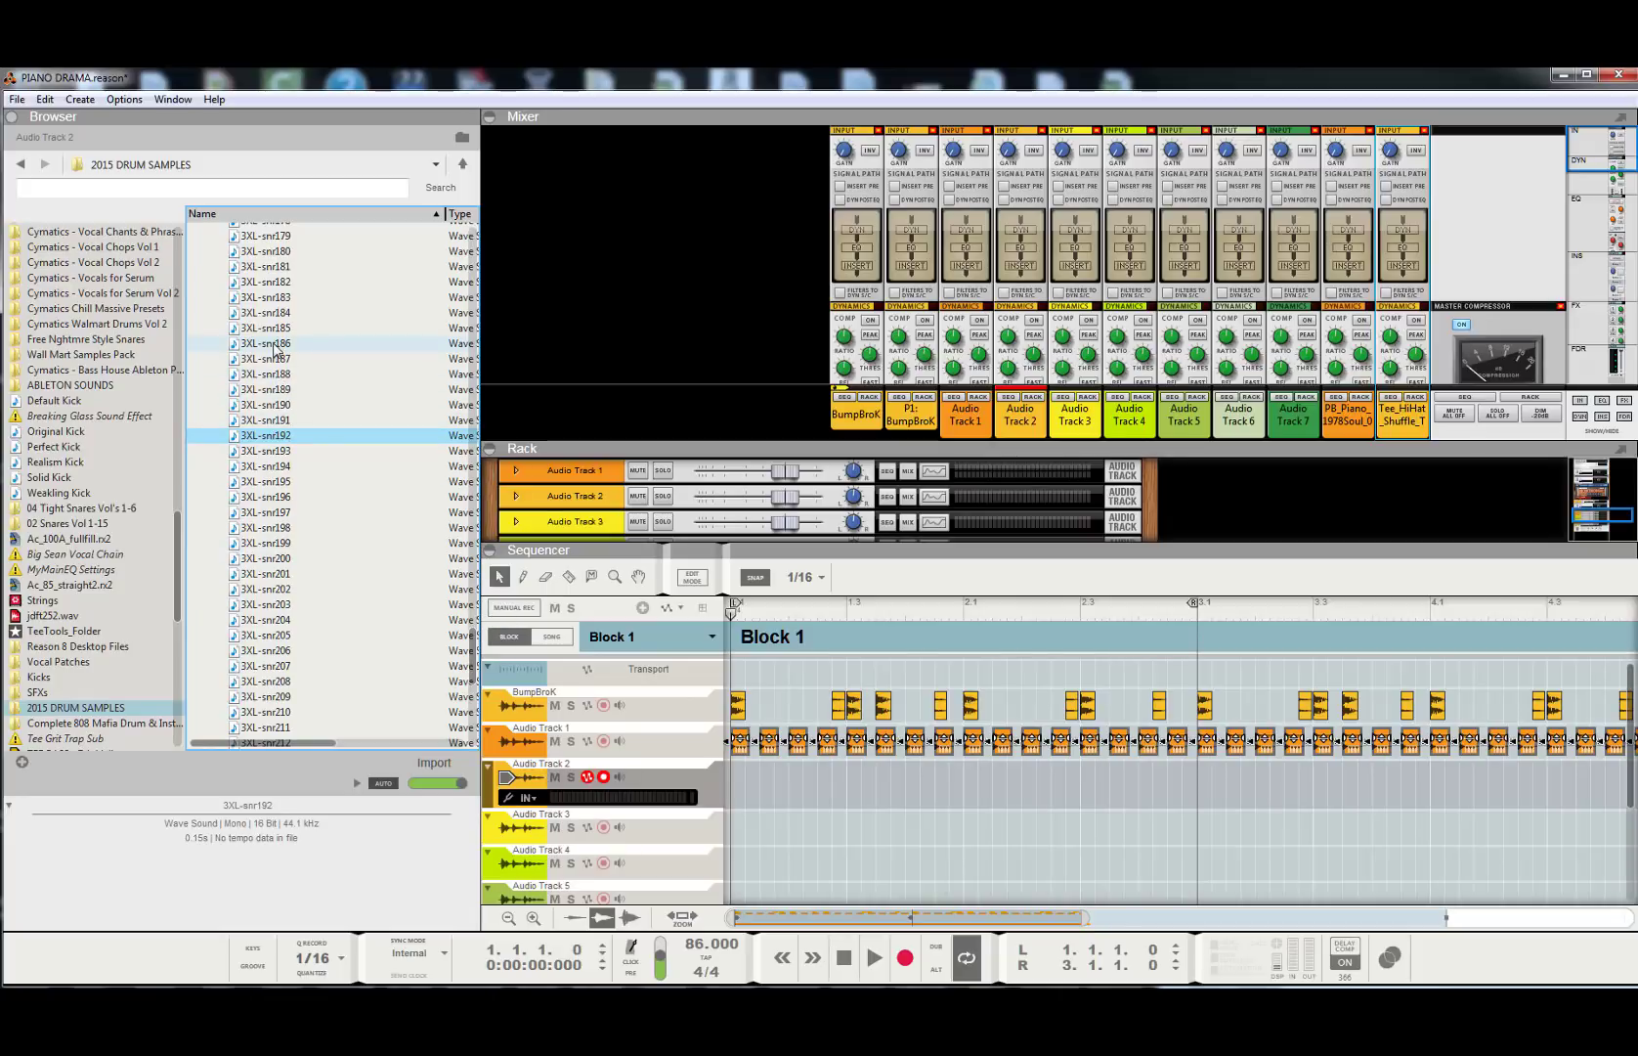
- Audition the 3XL snares from 3XL-snr186 through 3XL-snr195 over the playing loop
click(275, 343)
click(866, 959)
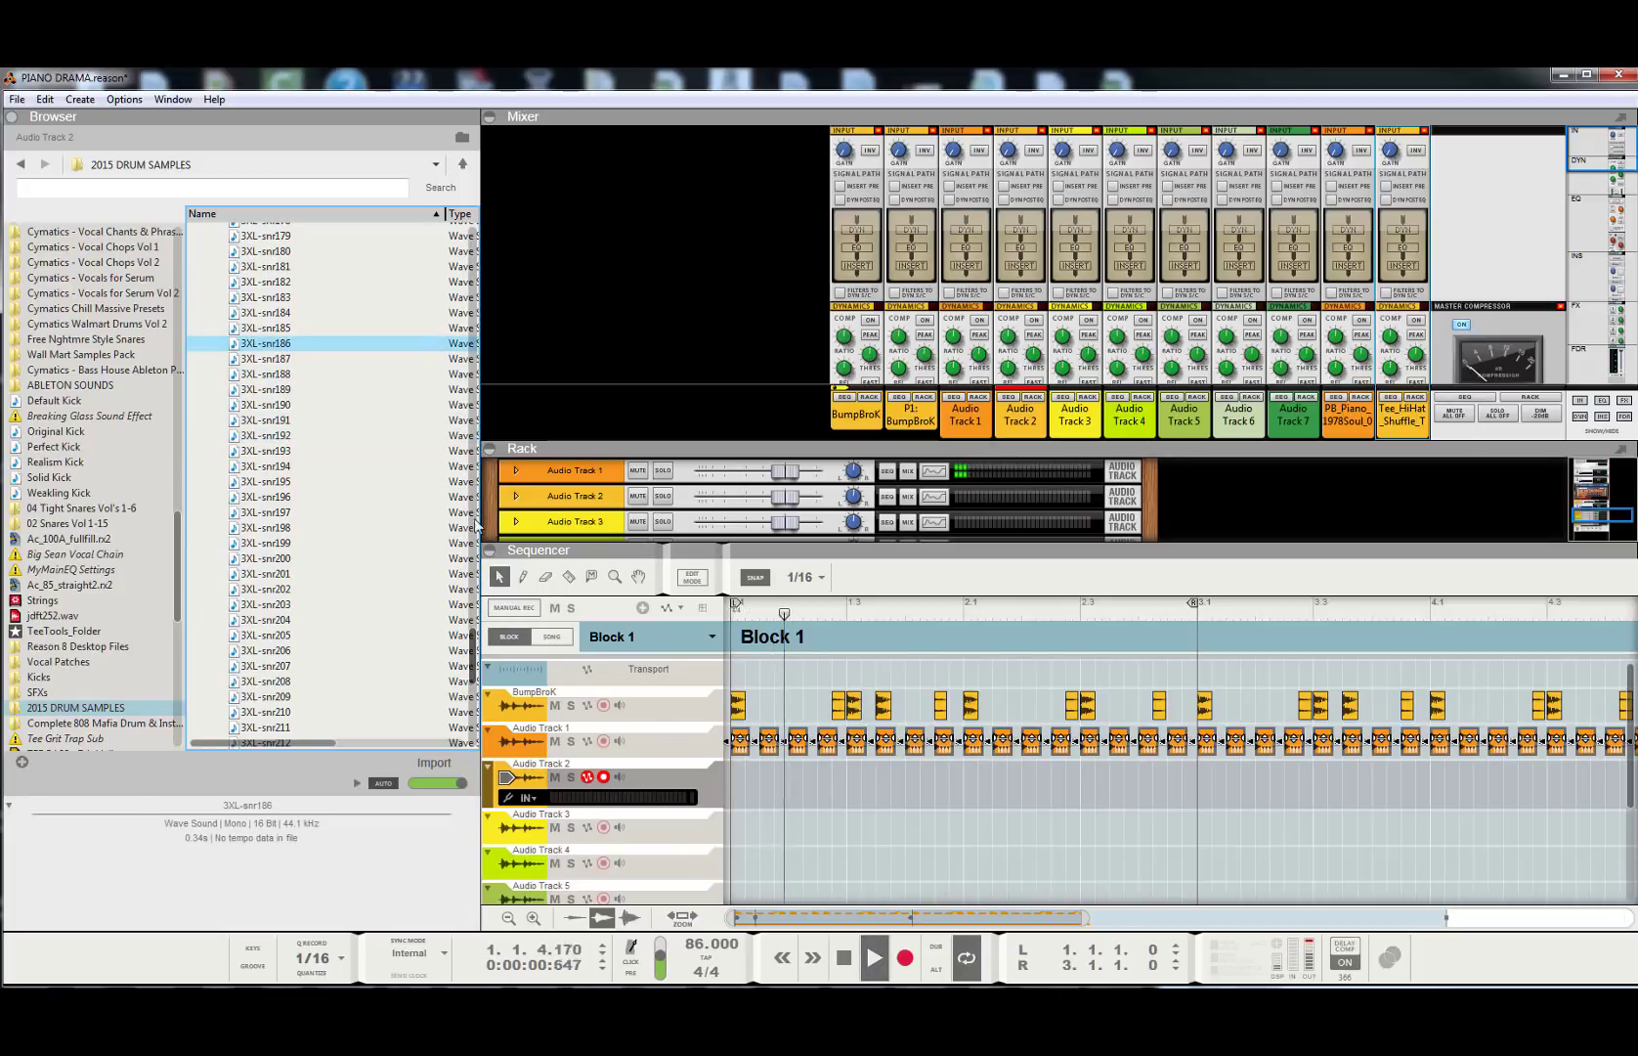
click(276, 374)
click(277, 391)
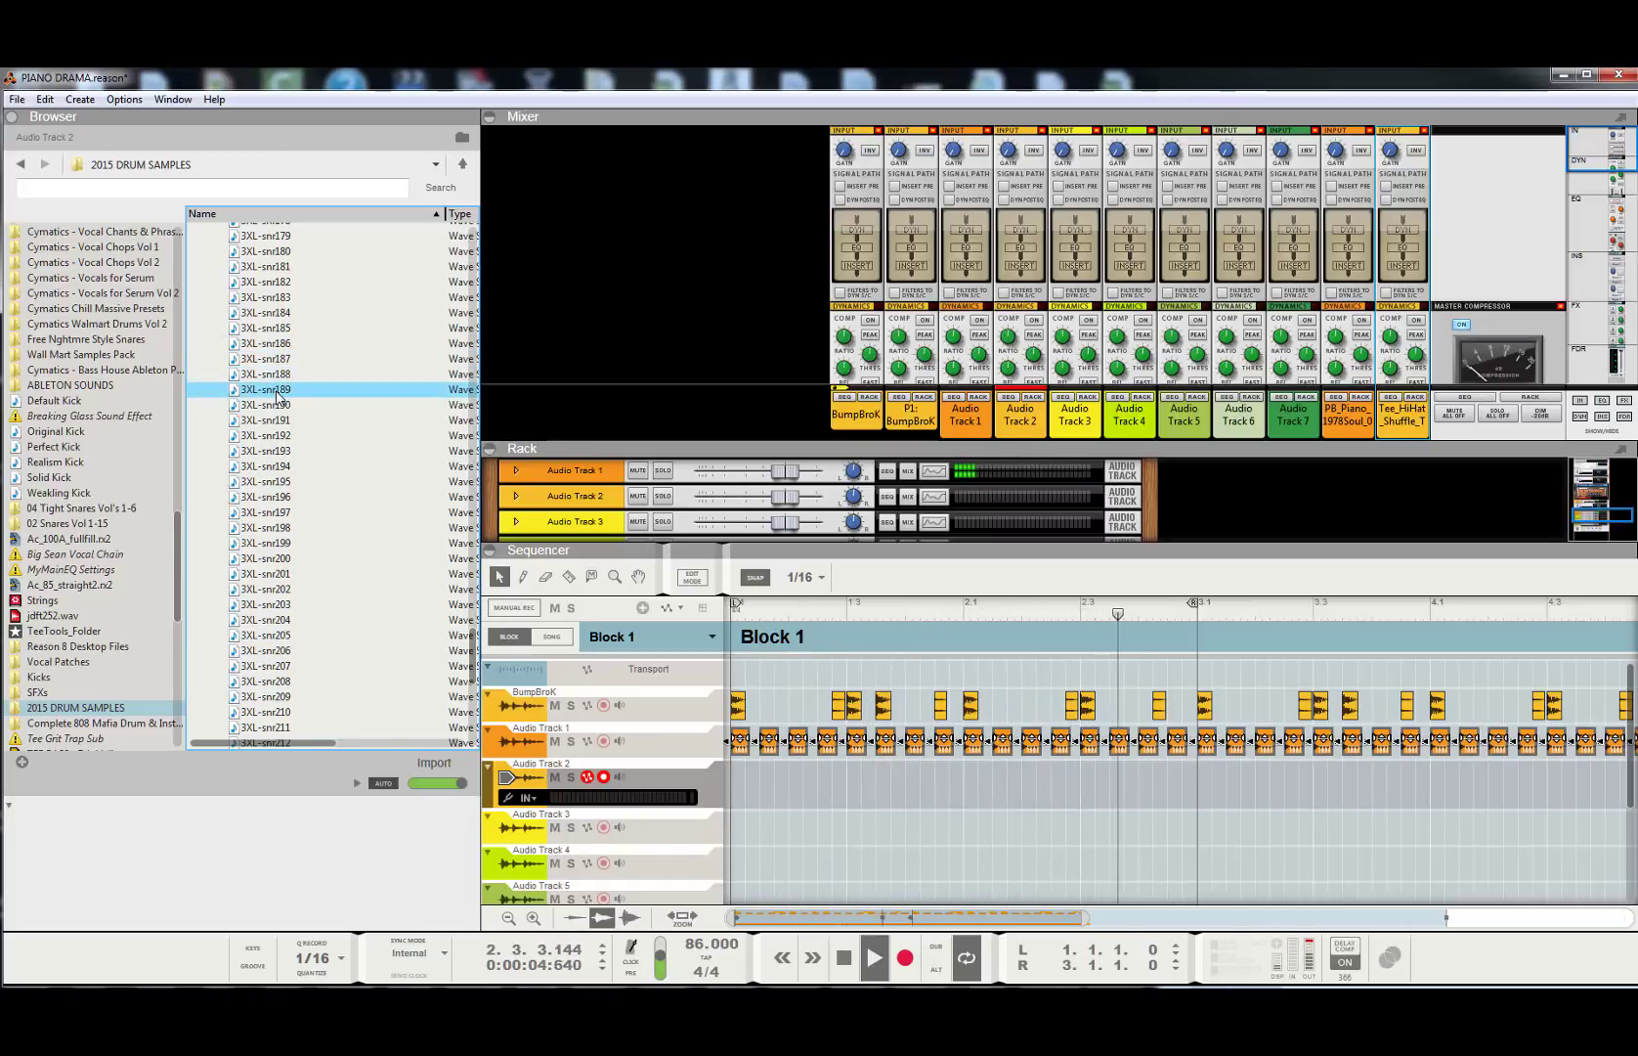
click(278, 406)
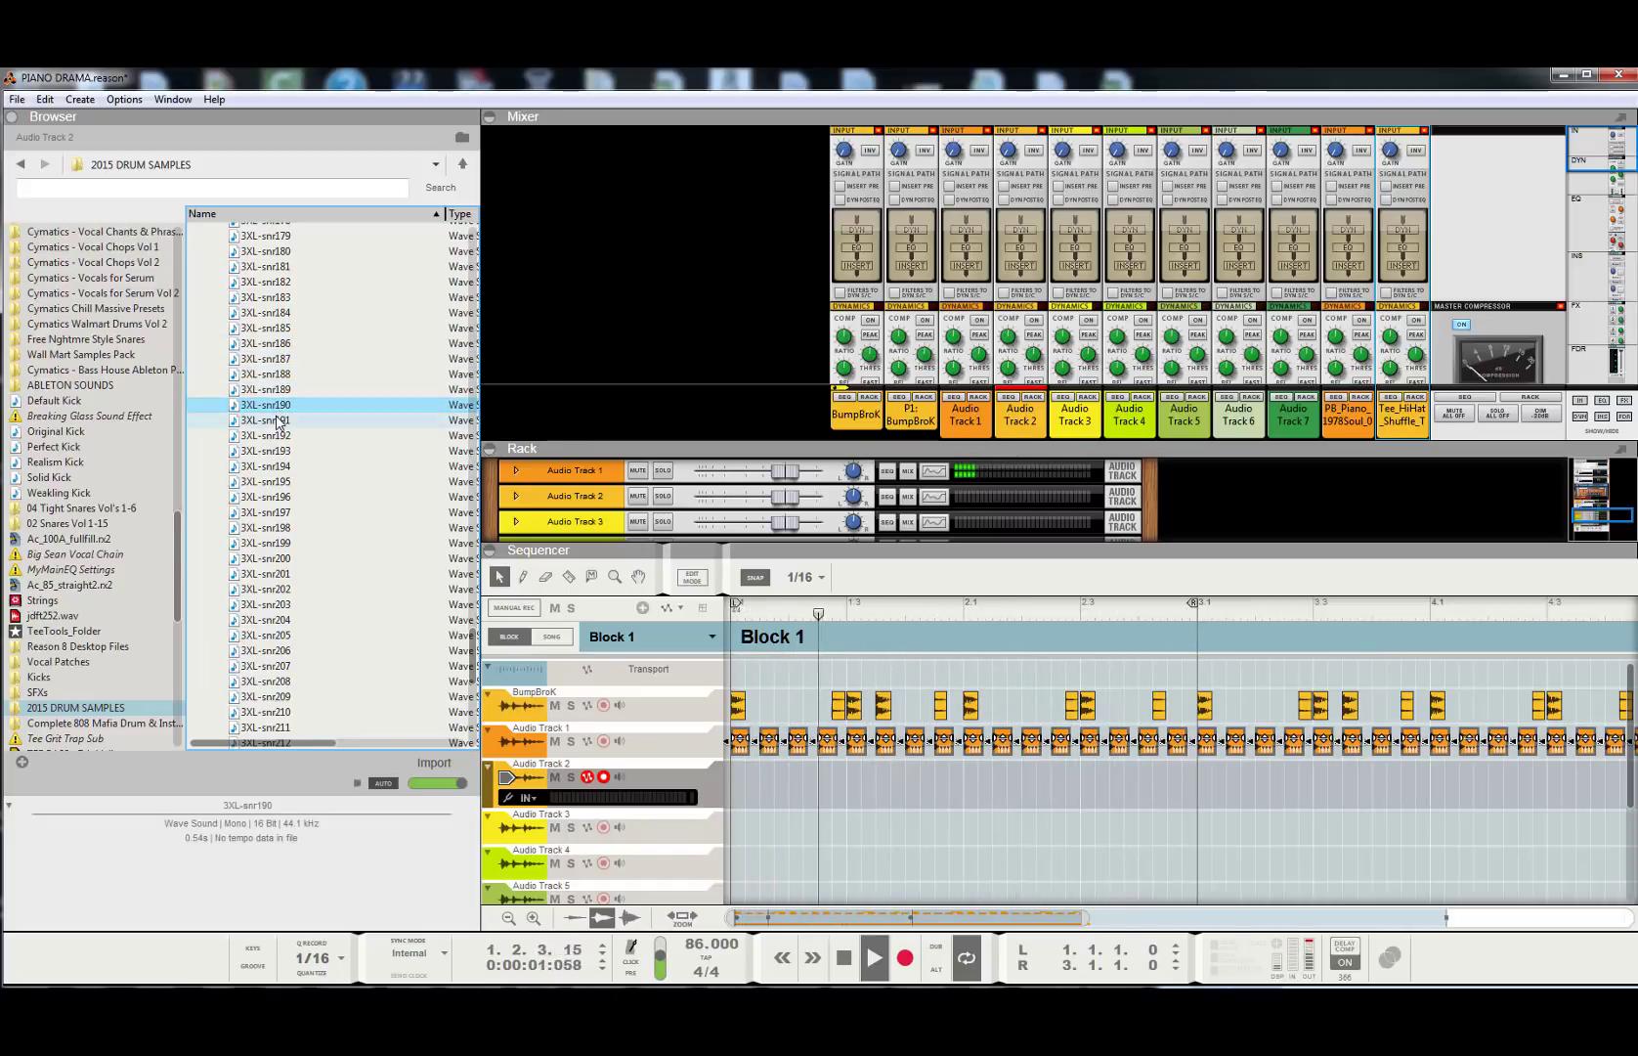
click(277, 422)
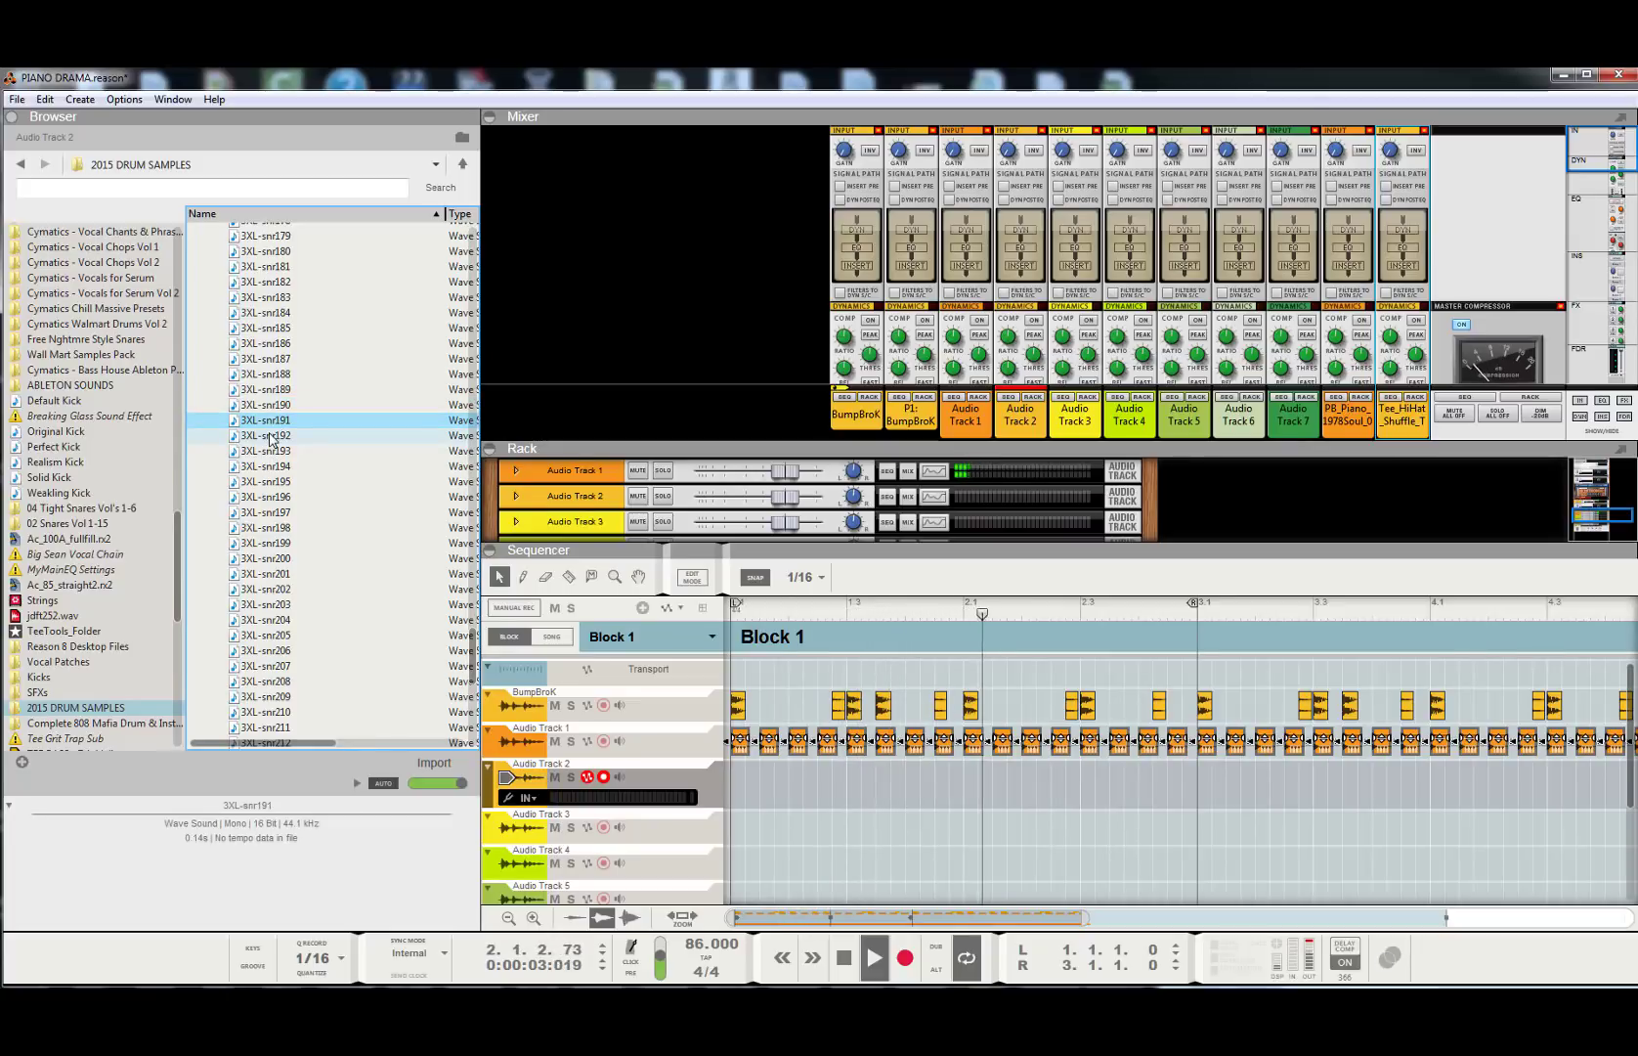
click(273, 437)
click(271, 452)
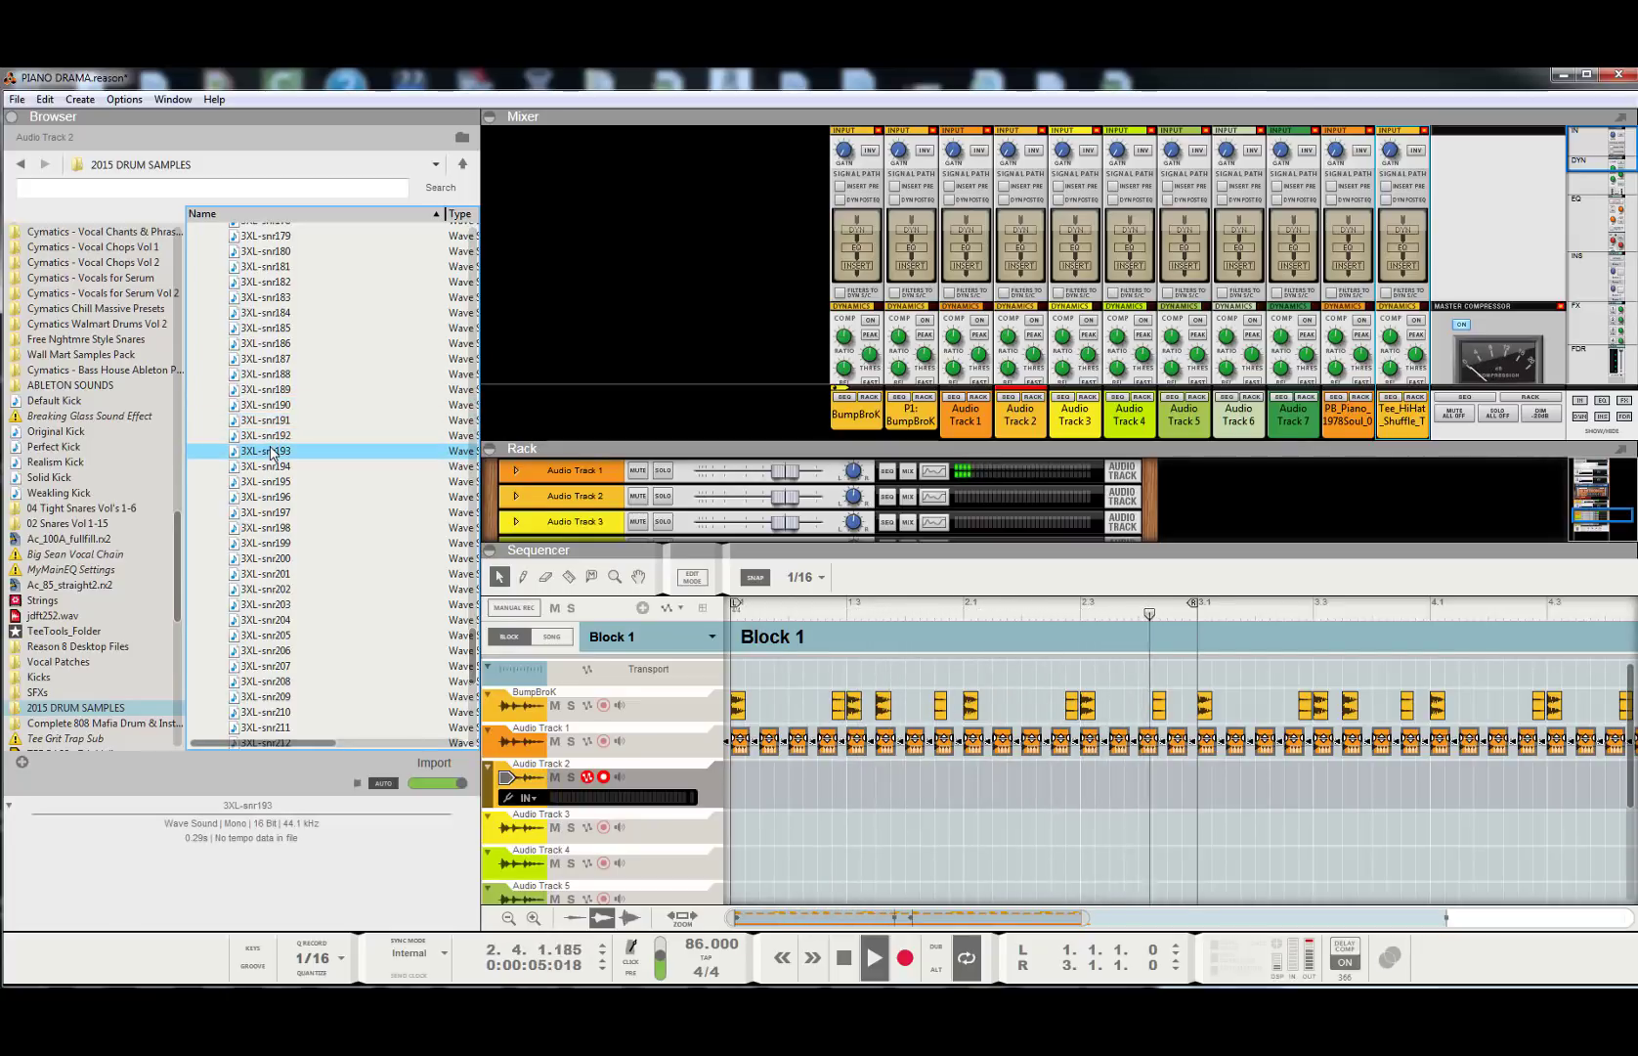
click(269, 467)
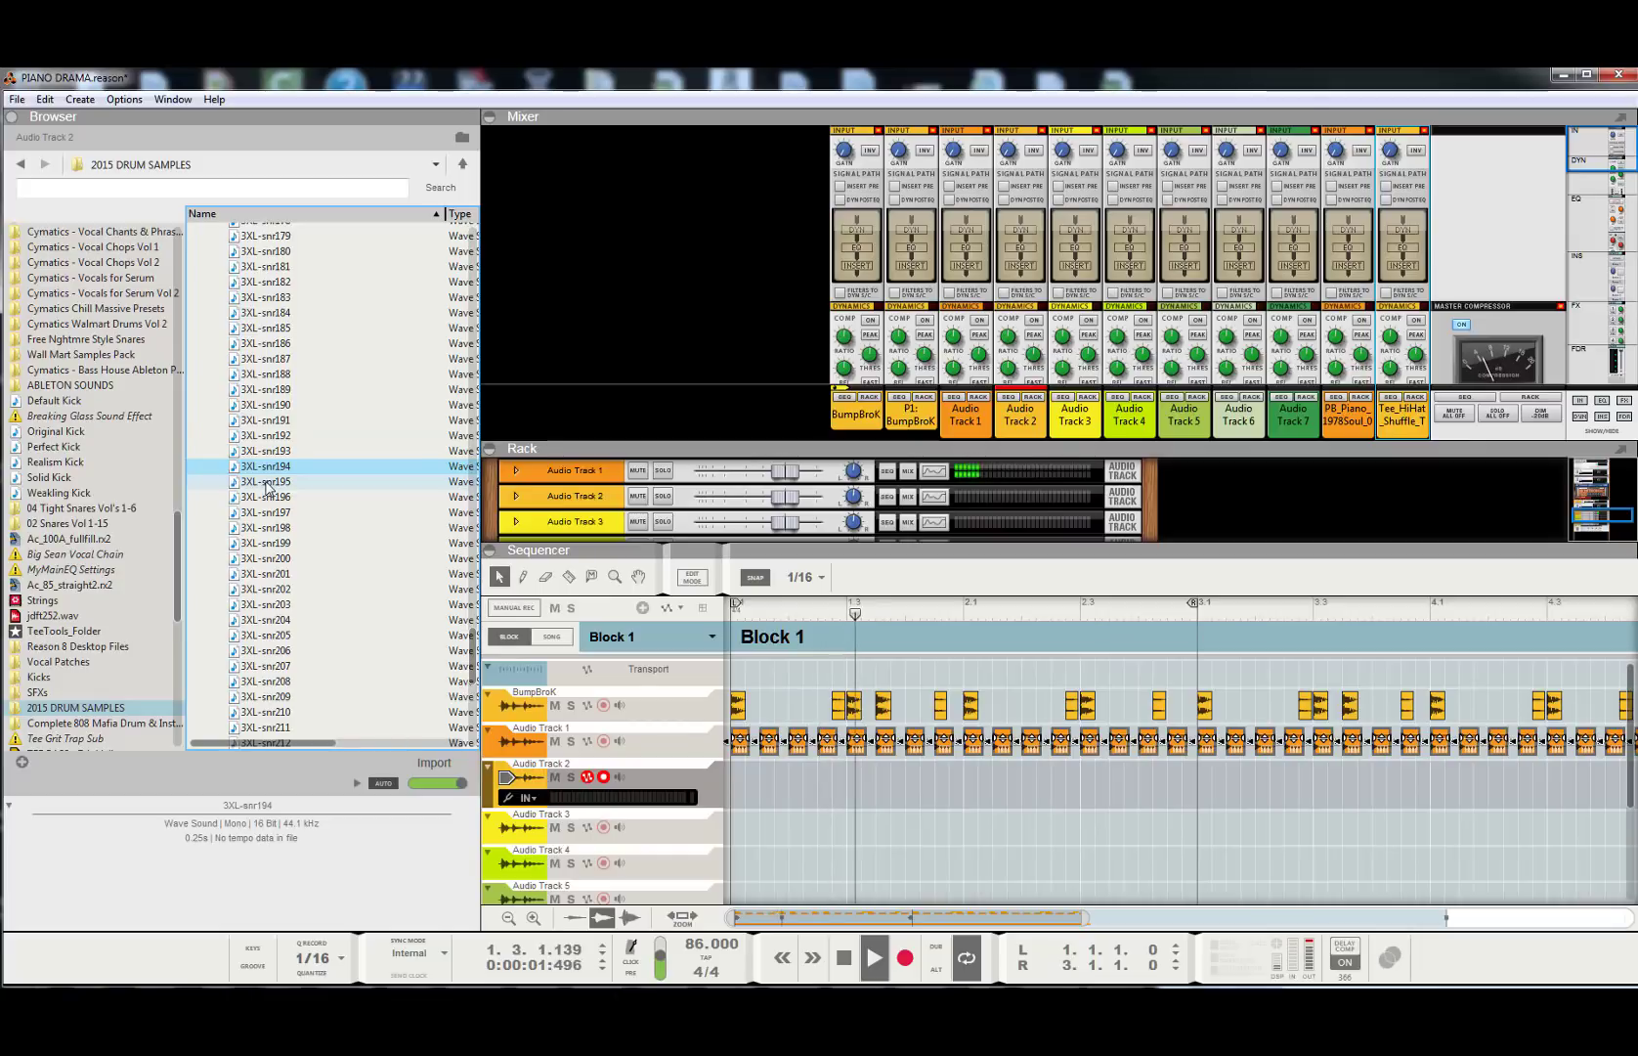
click(268, 481)
- Replay the snares between 3XL-snr191 and 3XL-snr196 over the loop to compare them, ending on 3XL-snr195
click(268, 437)
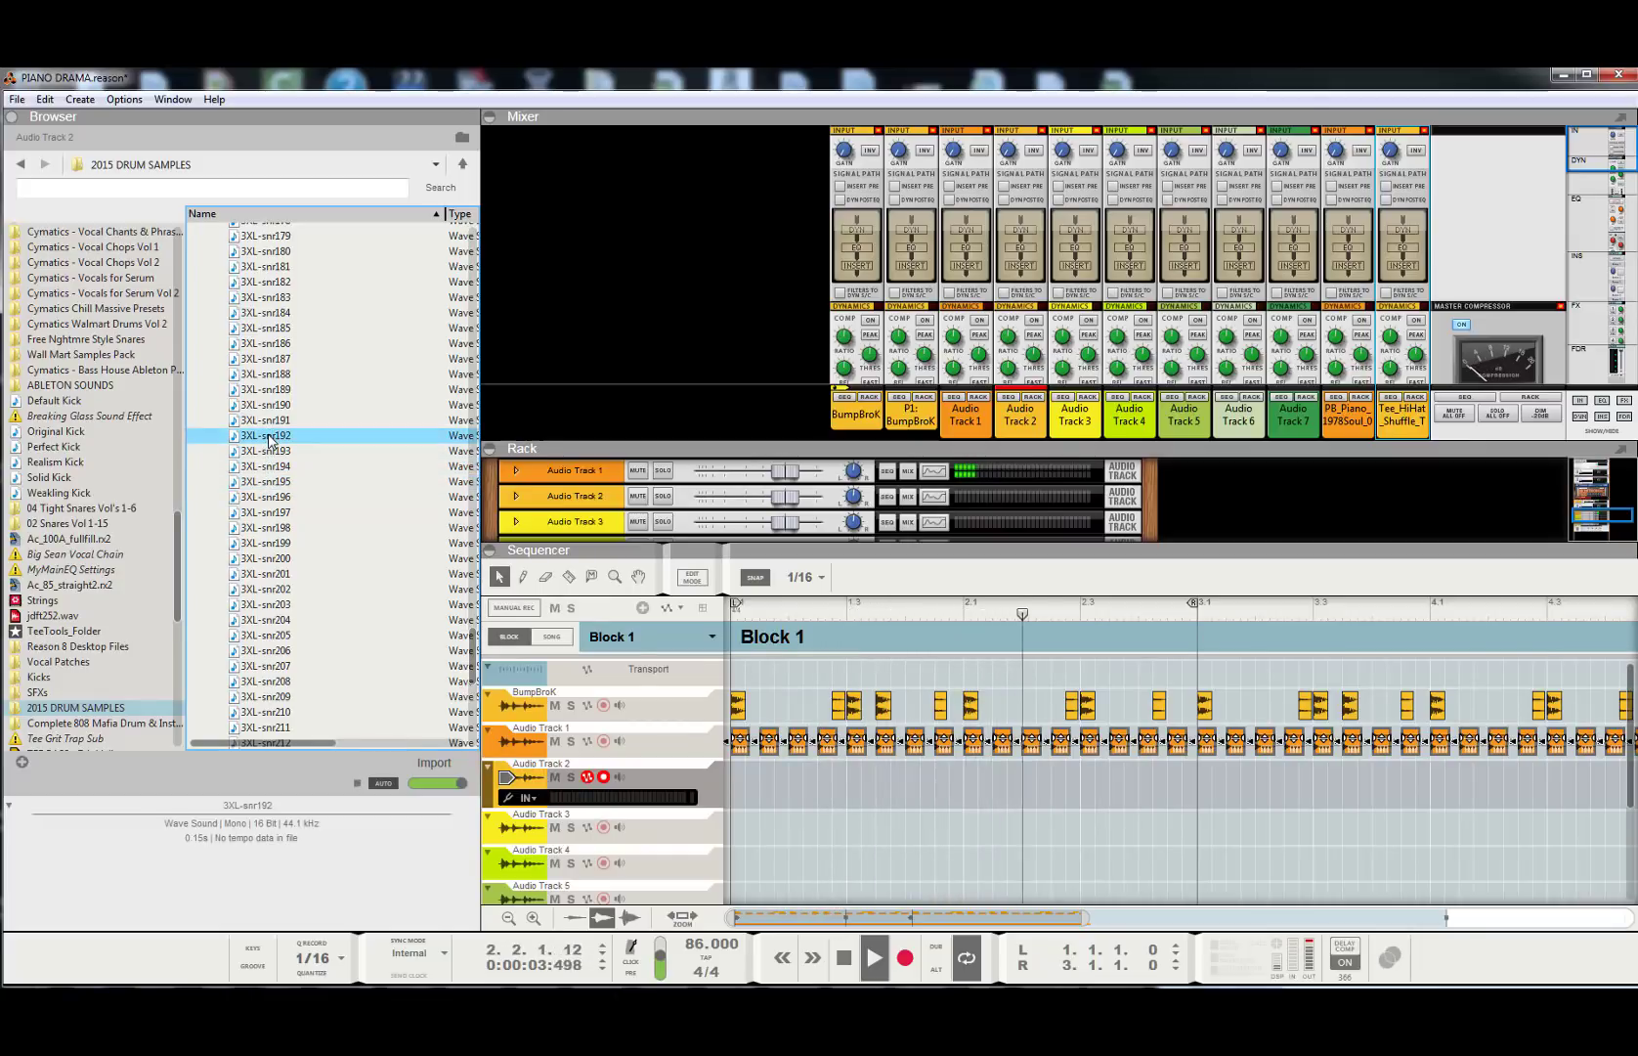
click(269, 483)
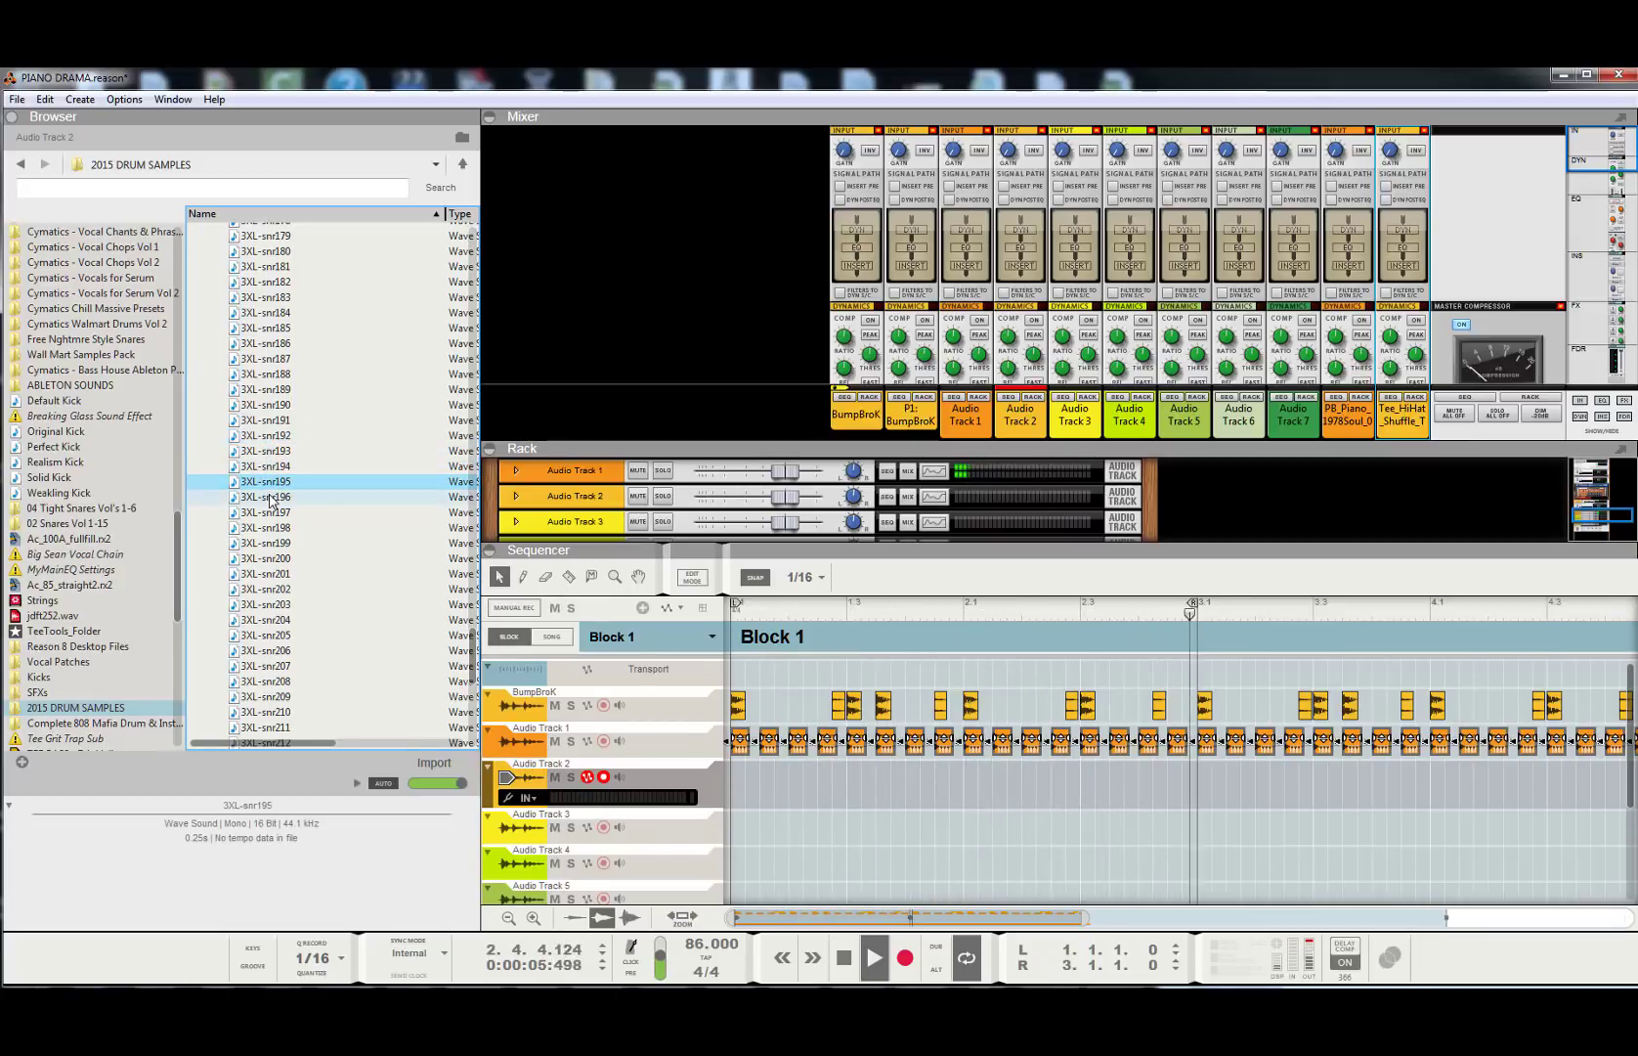
key(Down)
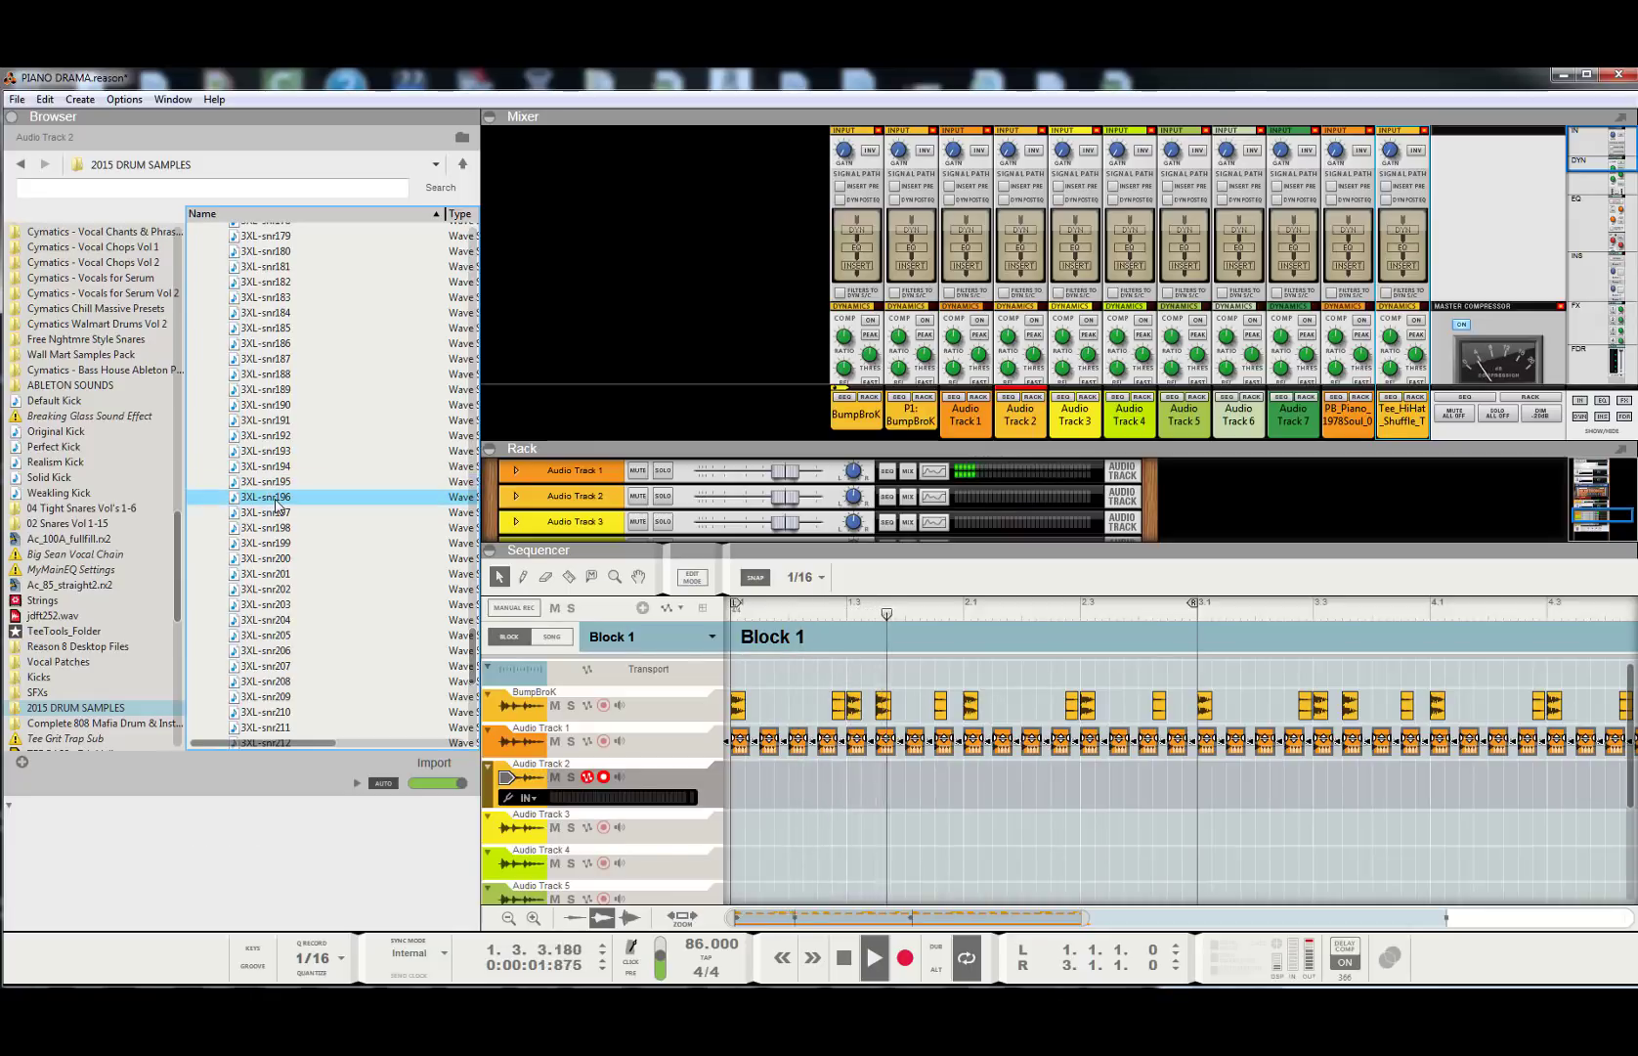
click(279, 483)
click(280, 421)
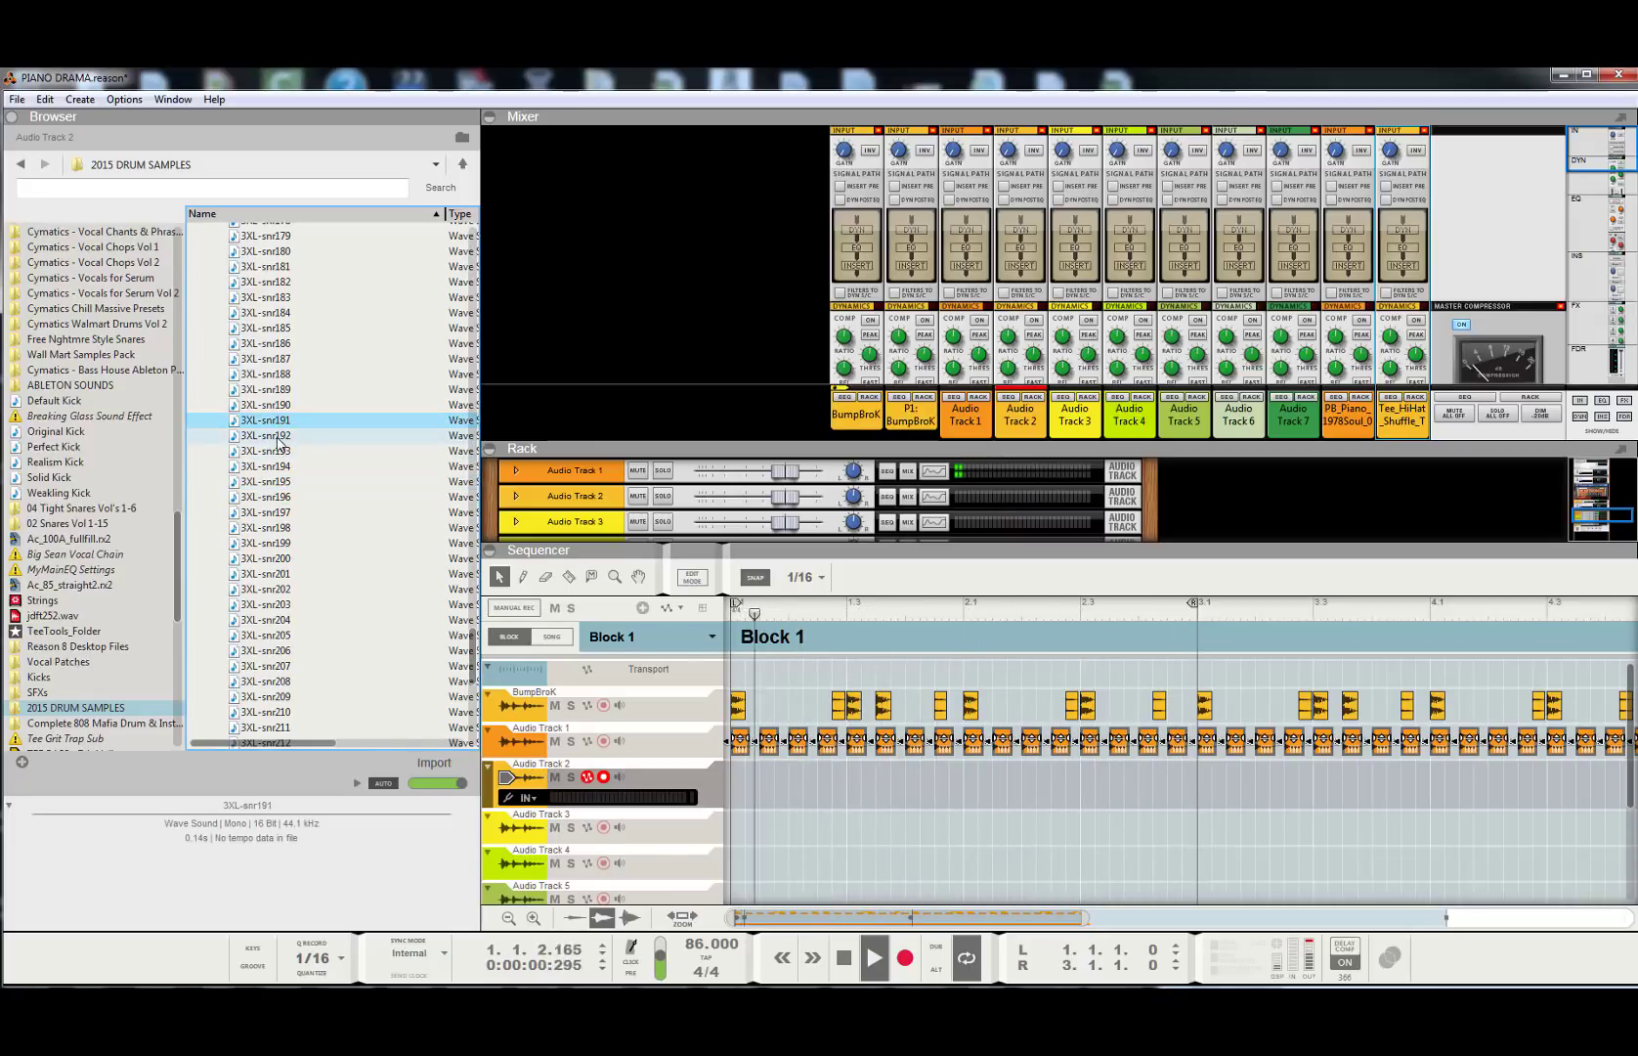
click(280, 435)
click(276, 498)
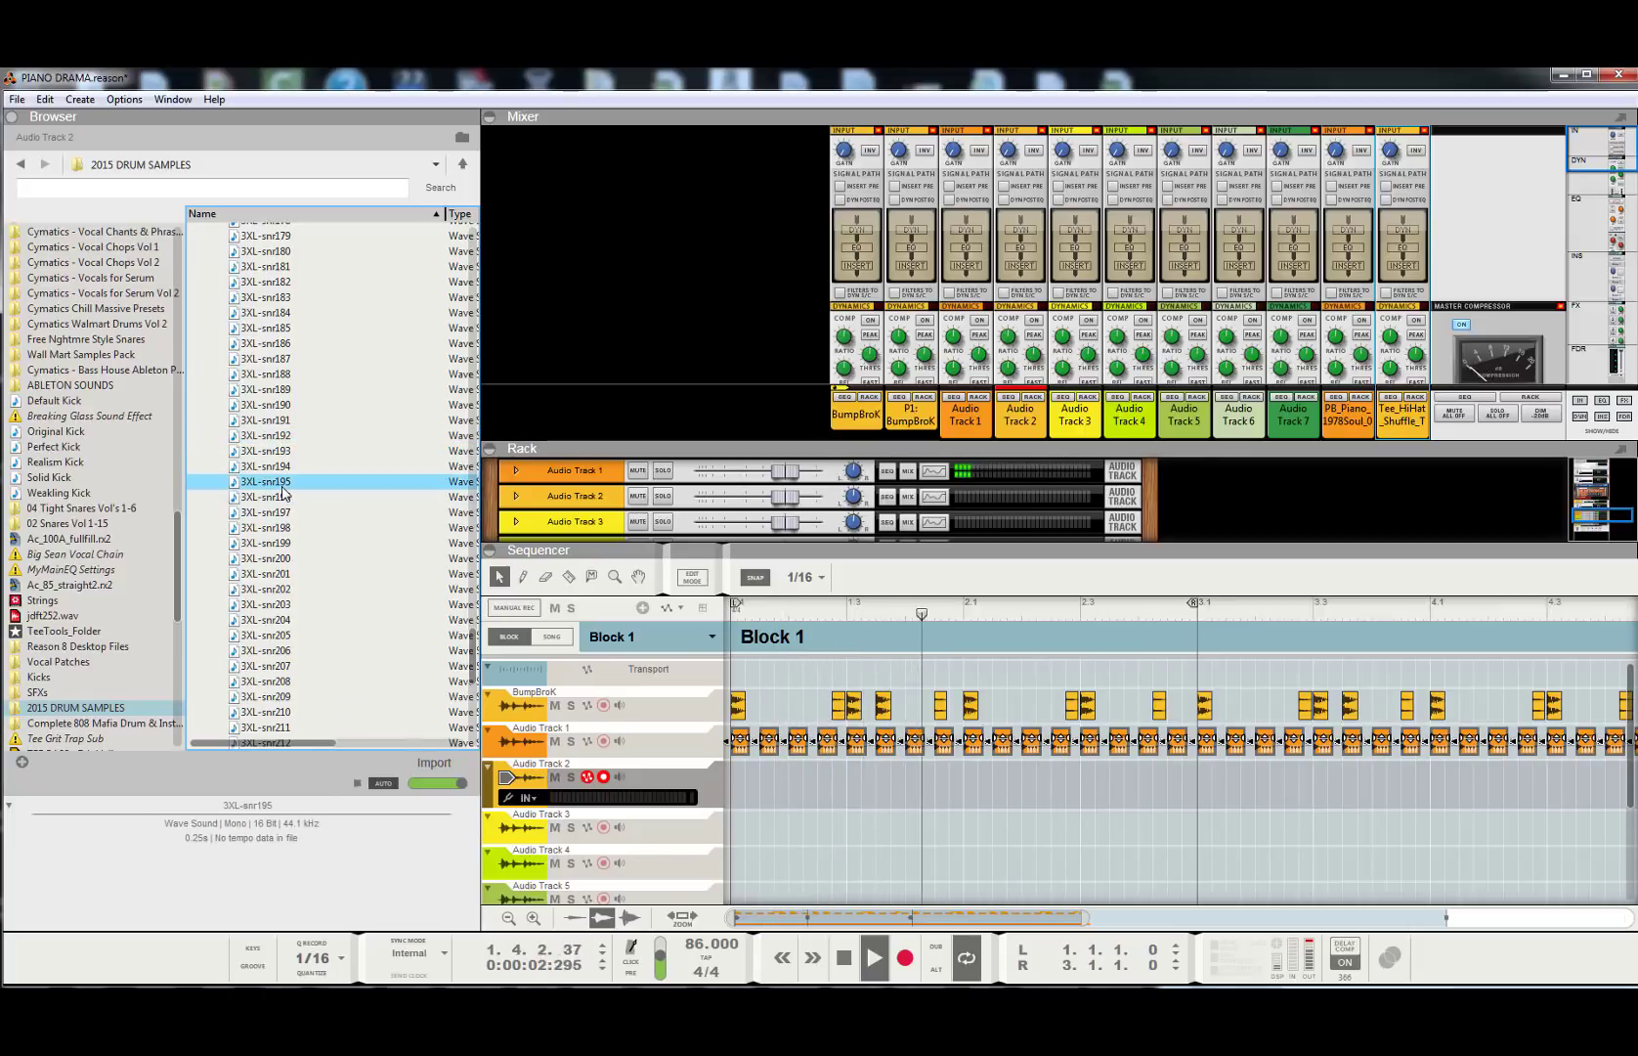
click(278, 482)
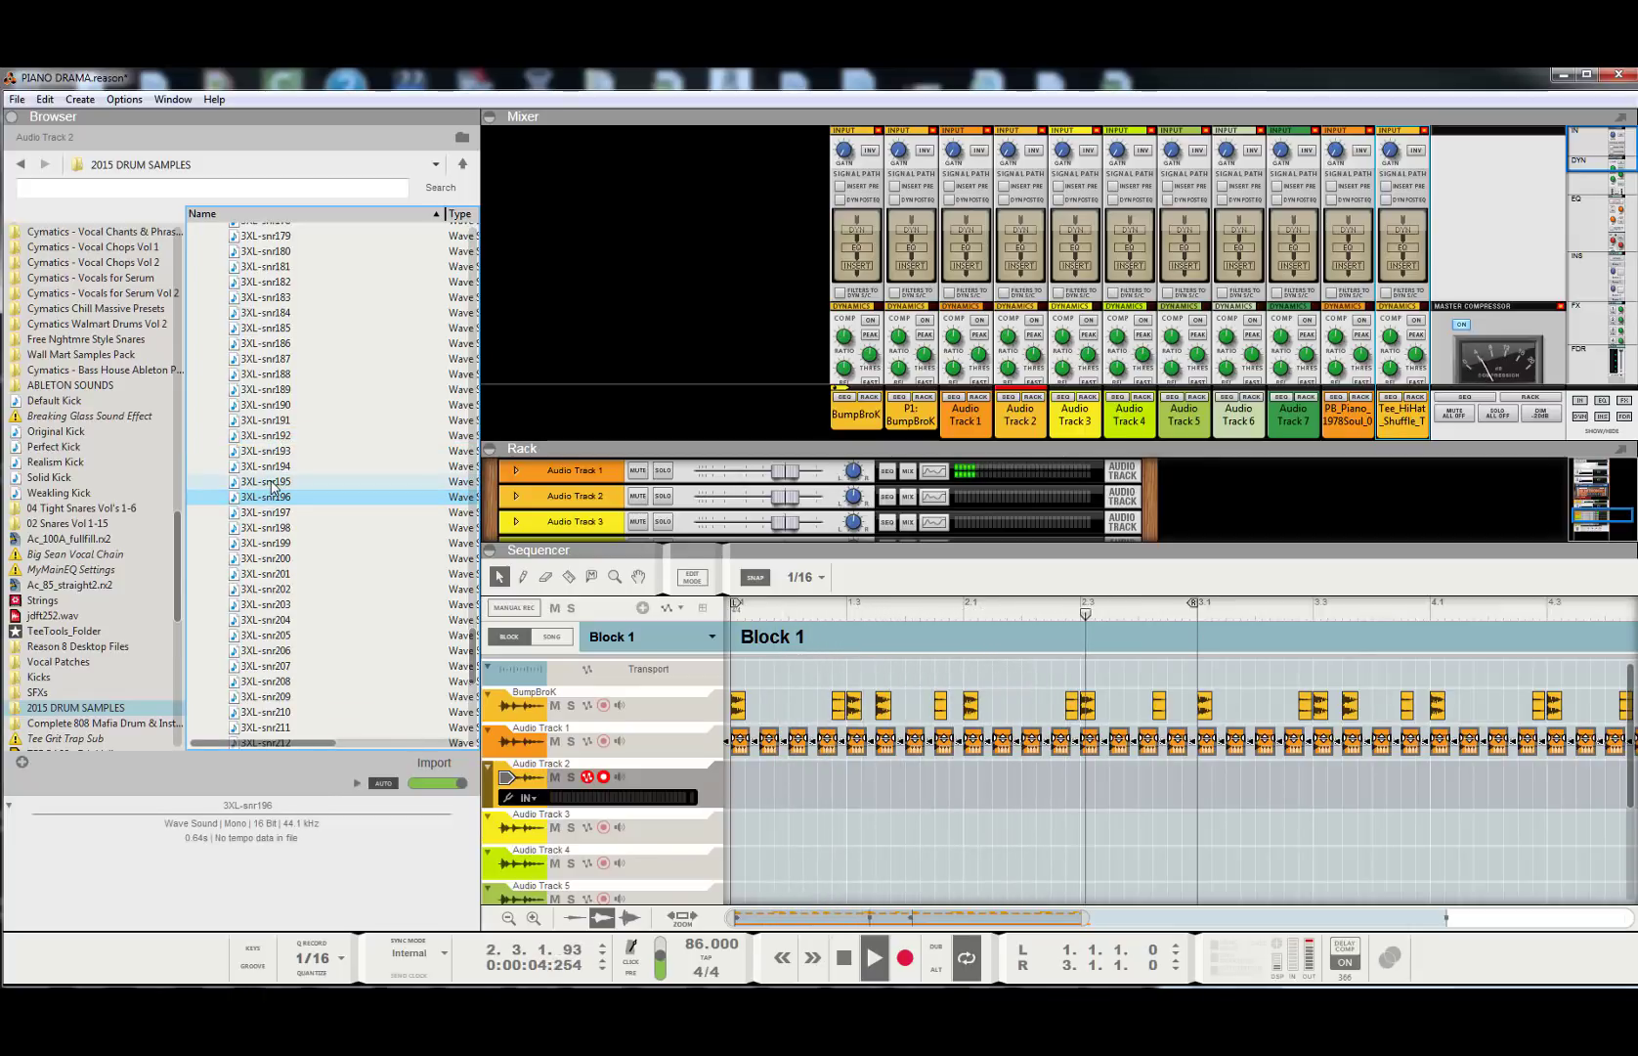
- Place the 3XL-snr195 snare on Audio Track 2 at position 1.2.1.0 and play it with the loop
double_click(846, 959)
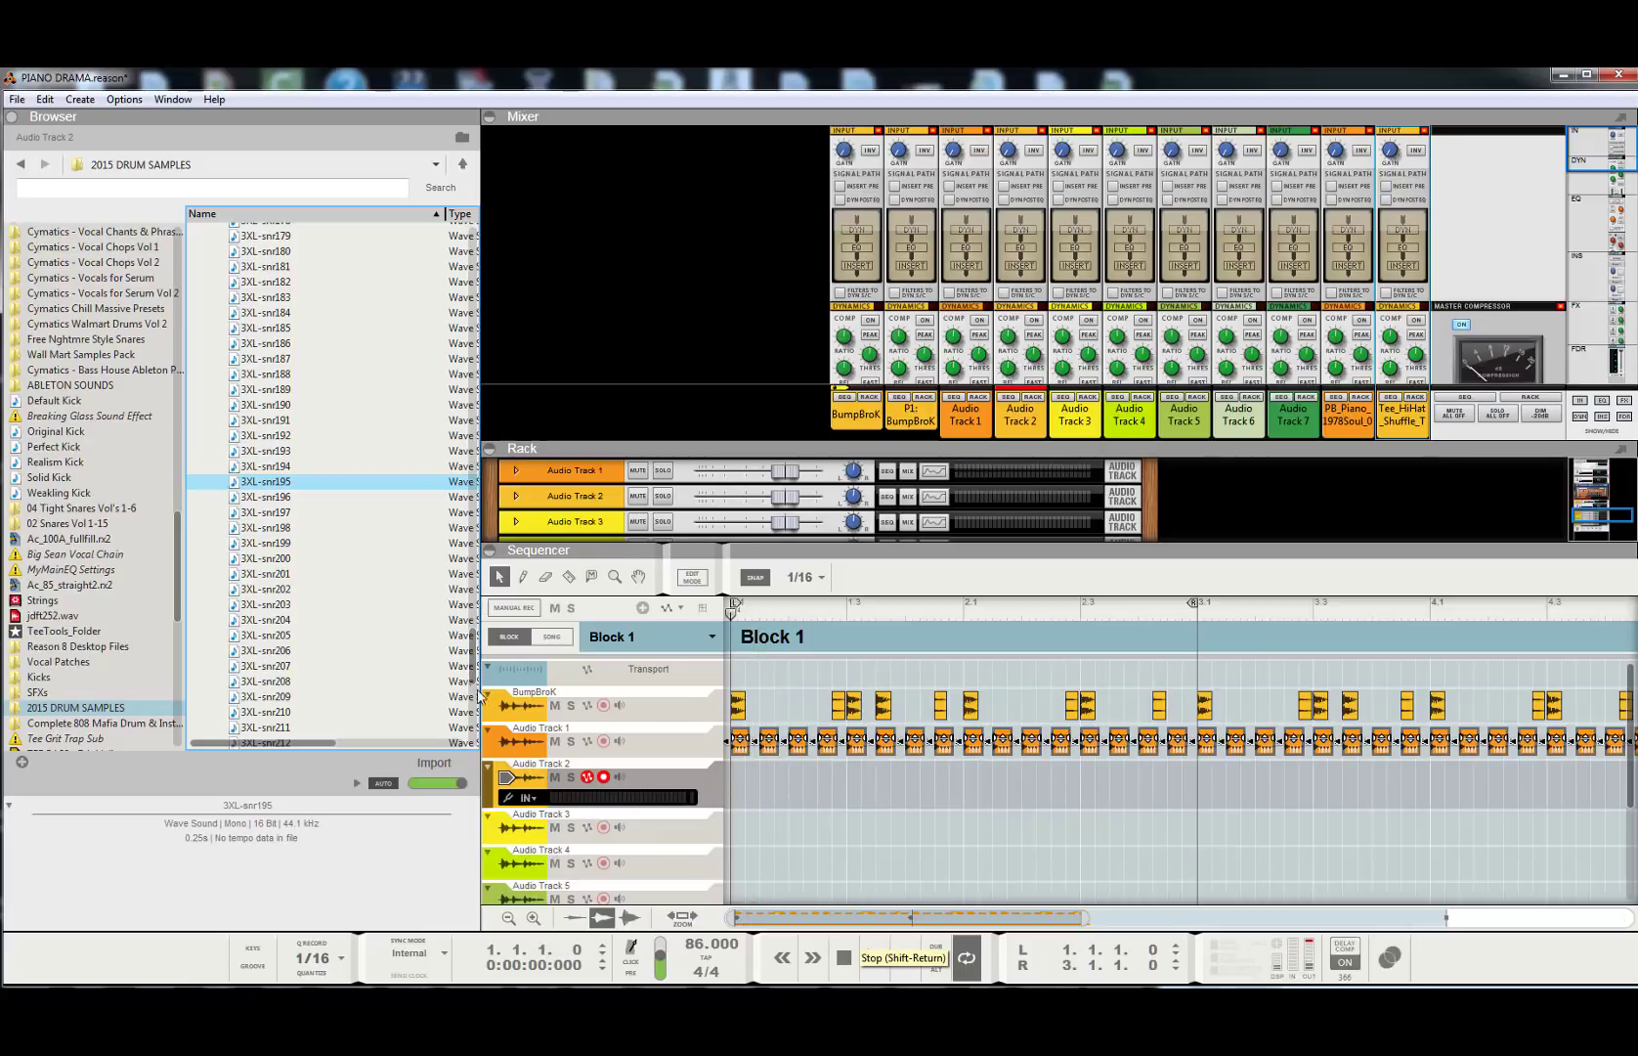
drag(293, 494, 738, 797)
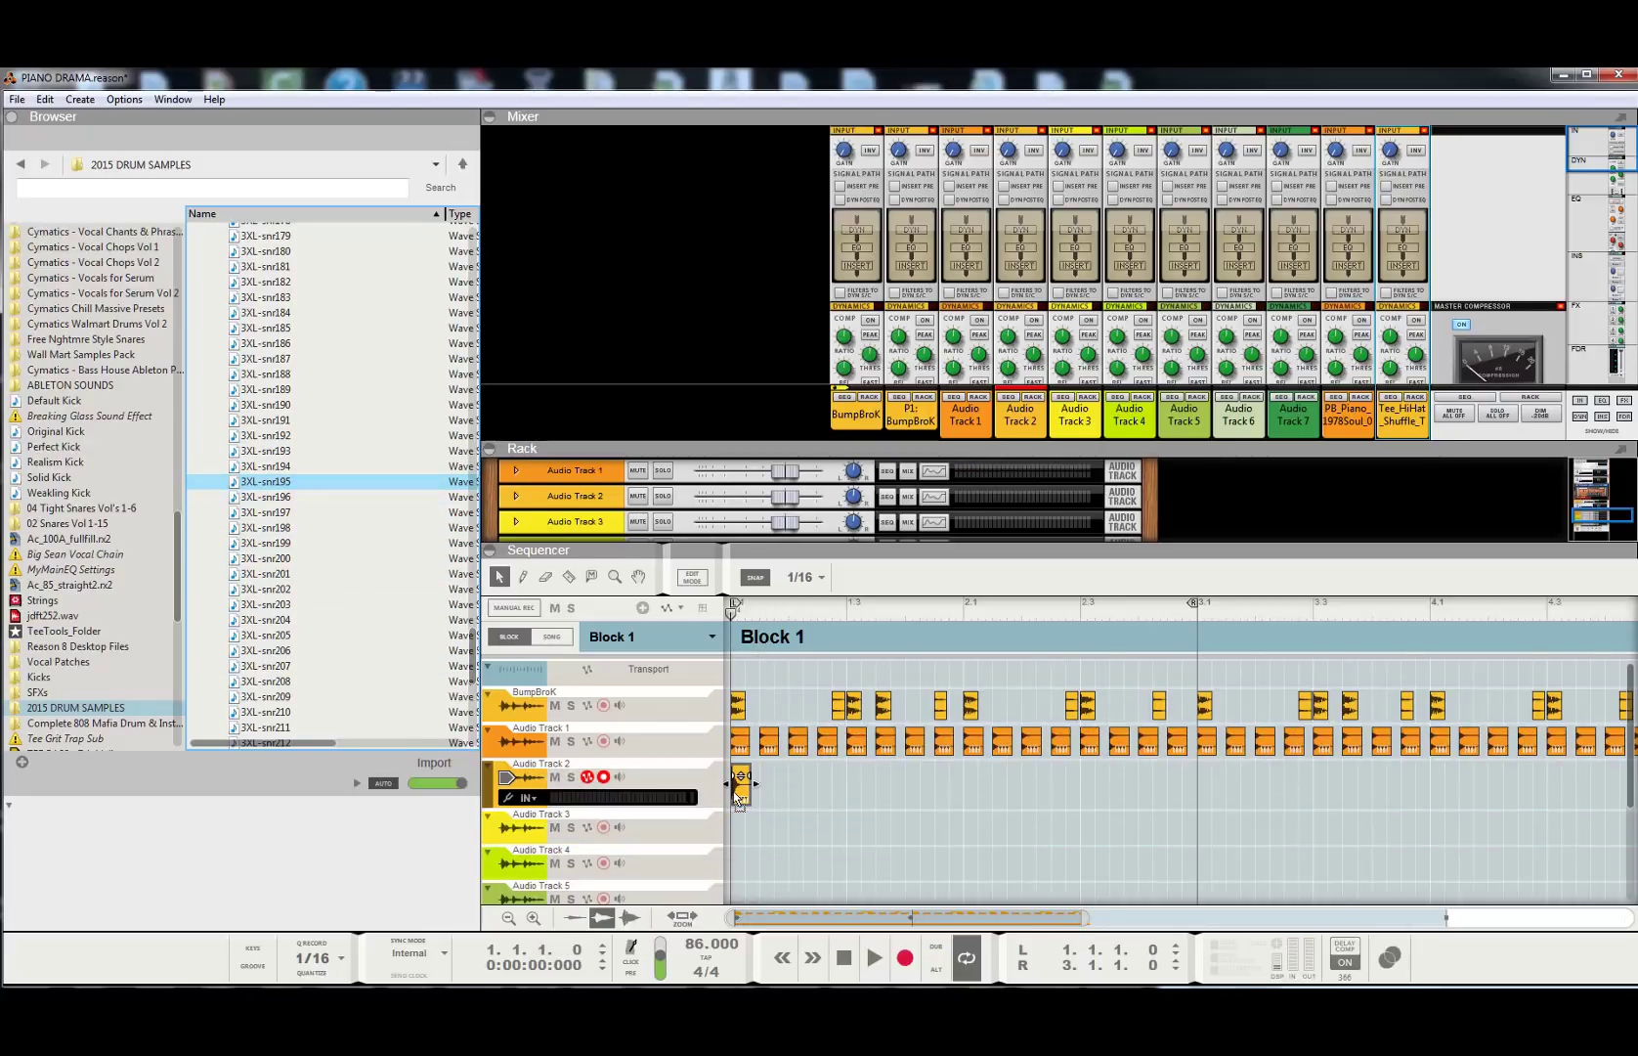
drag(740, 795, 754, 802)
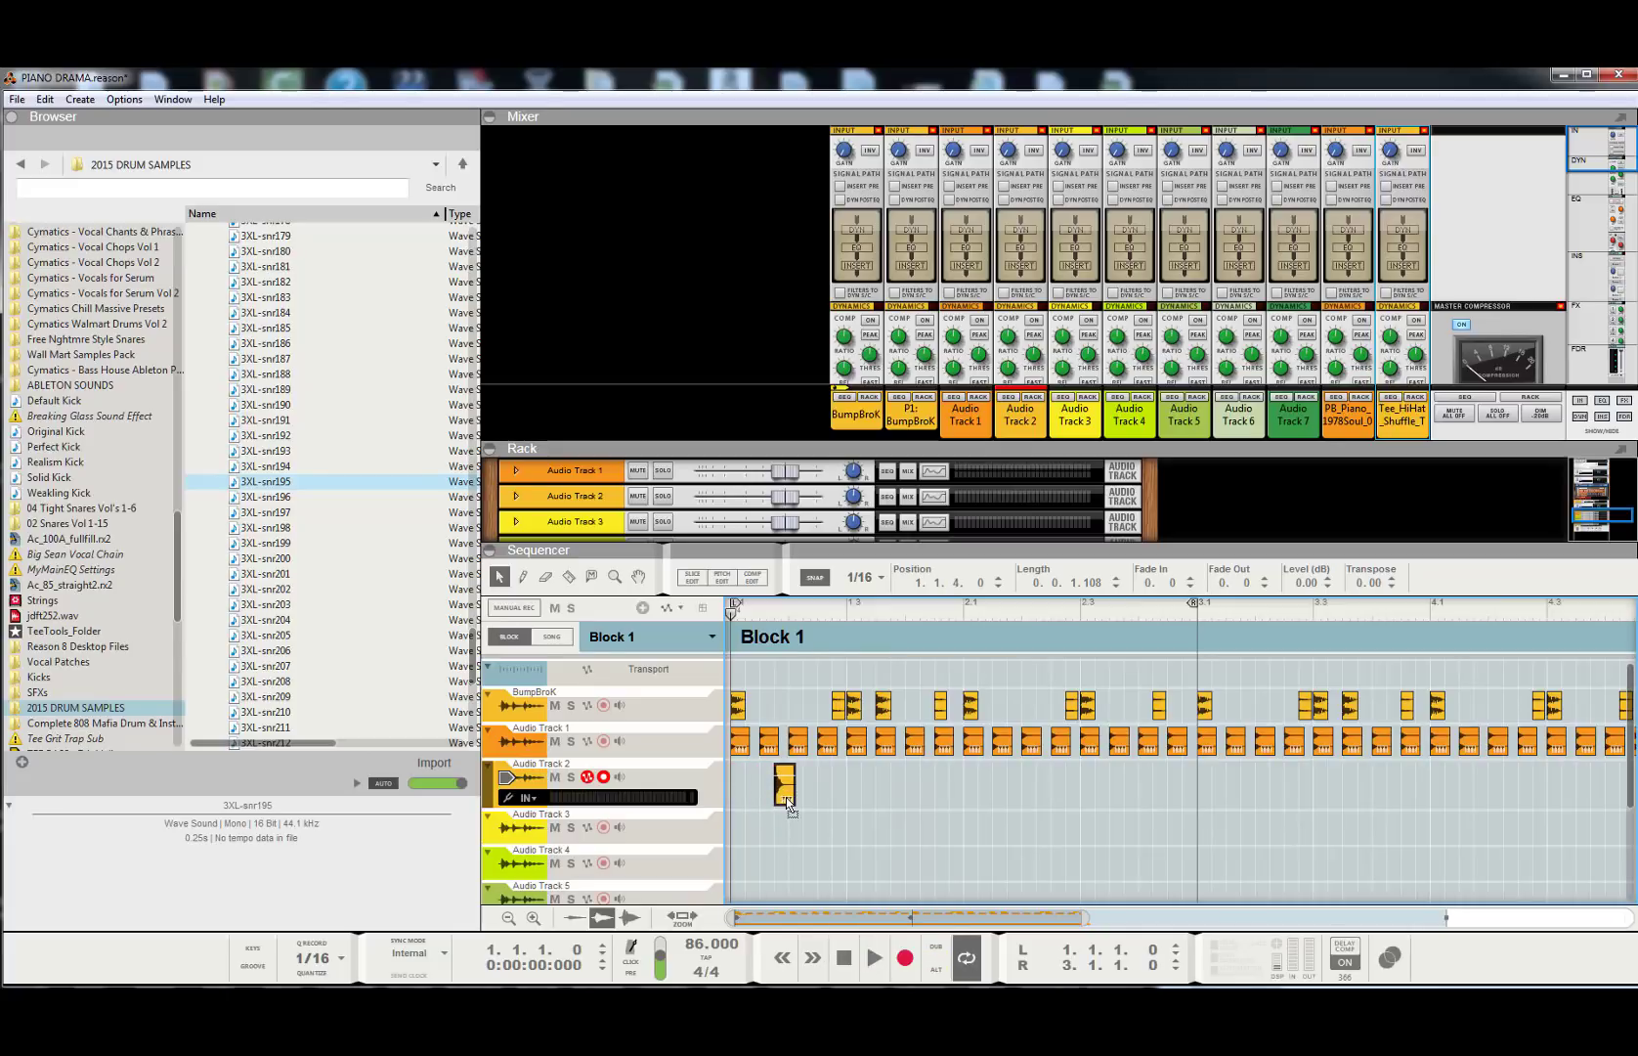
click(875, 957)
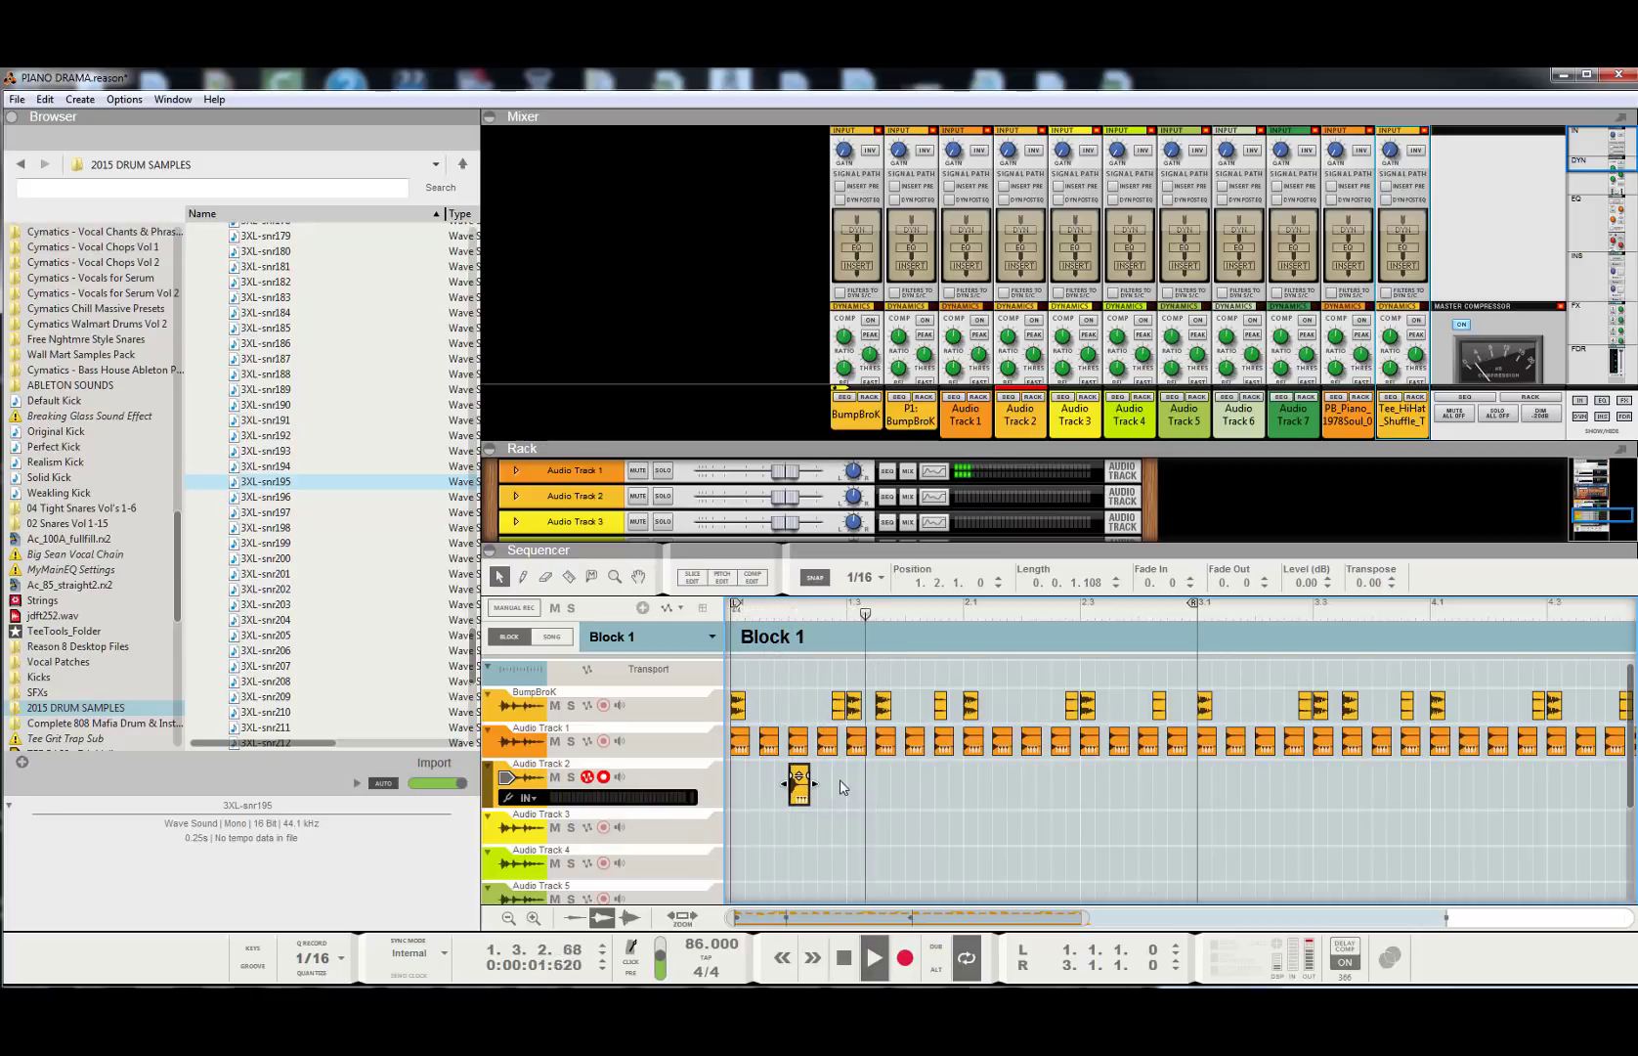
key(space)
- Shorten the loop to end at 2.1.1.0 and copy the snare clip to position 1.4.1.0 on Audio Track 2
drag(1200, 613, 964, 675)
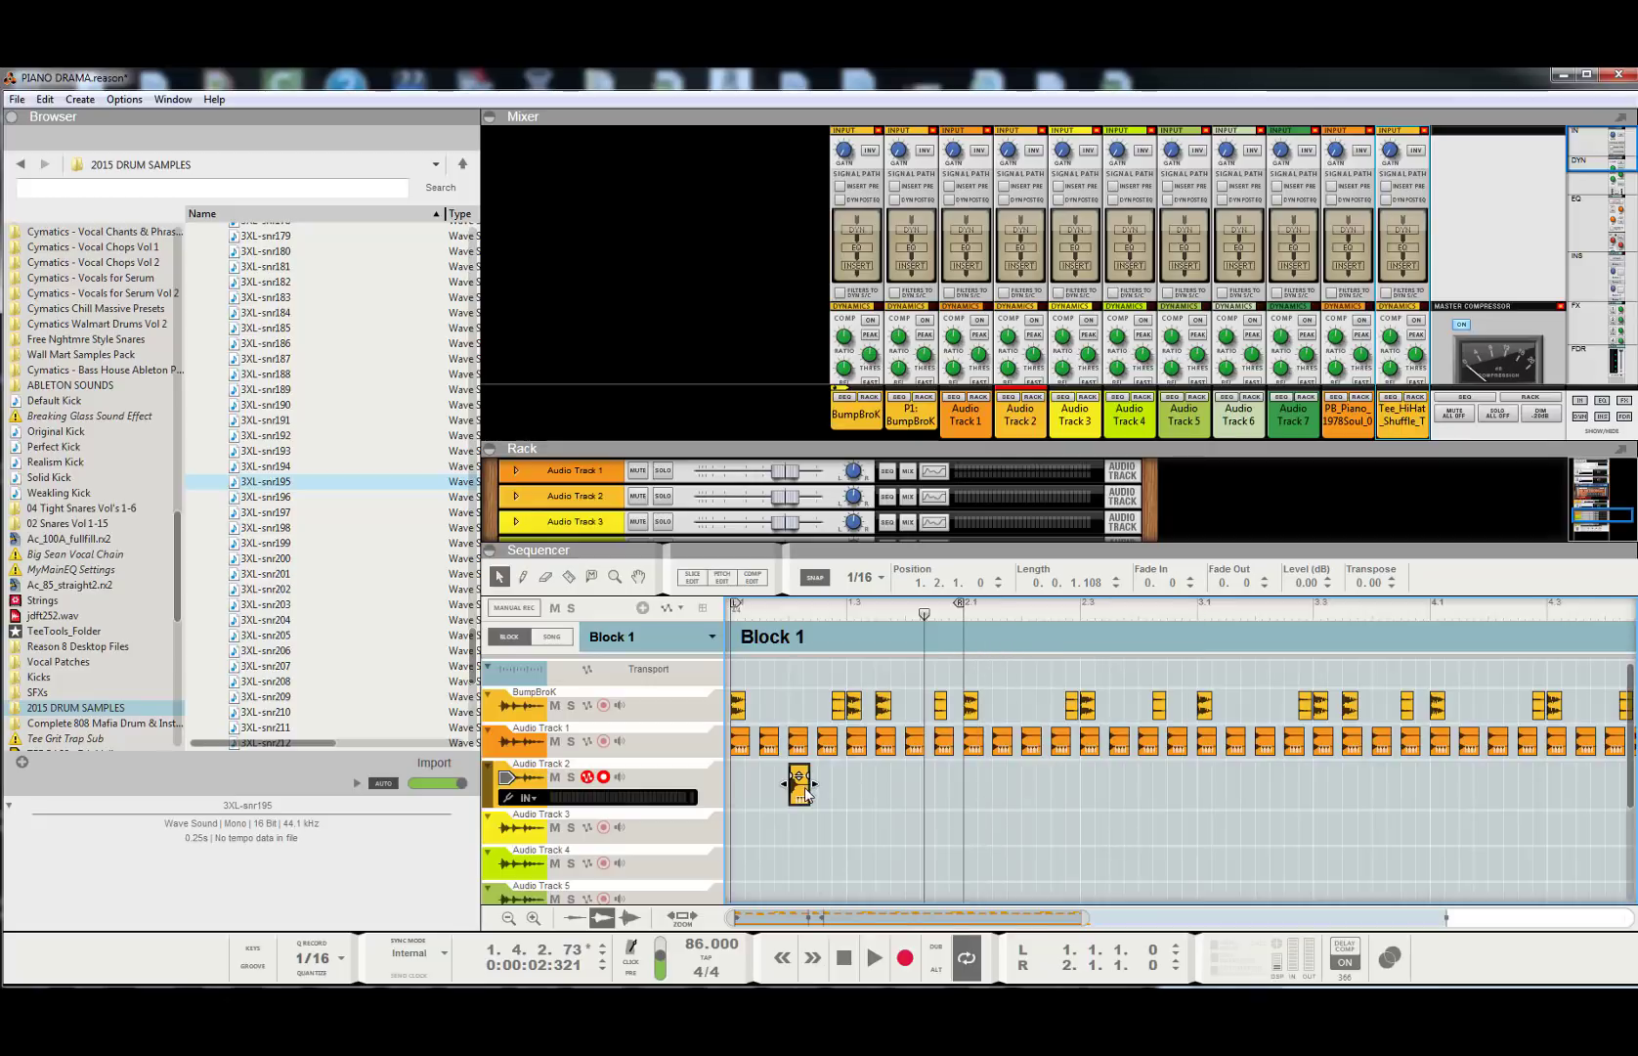
drag(799, 788, 908, 778)
click(849, 962)
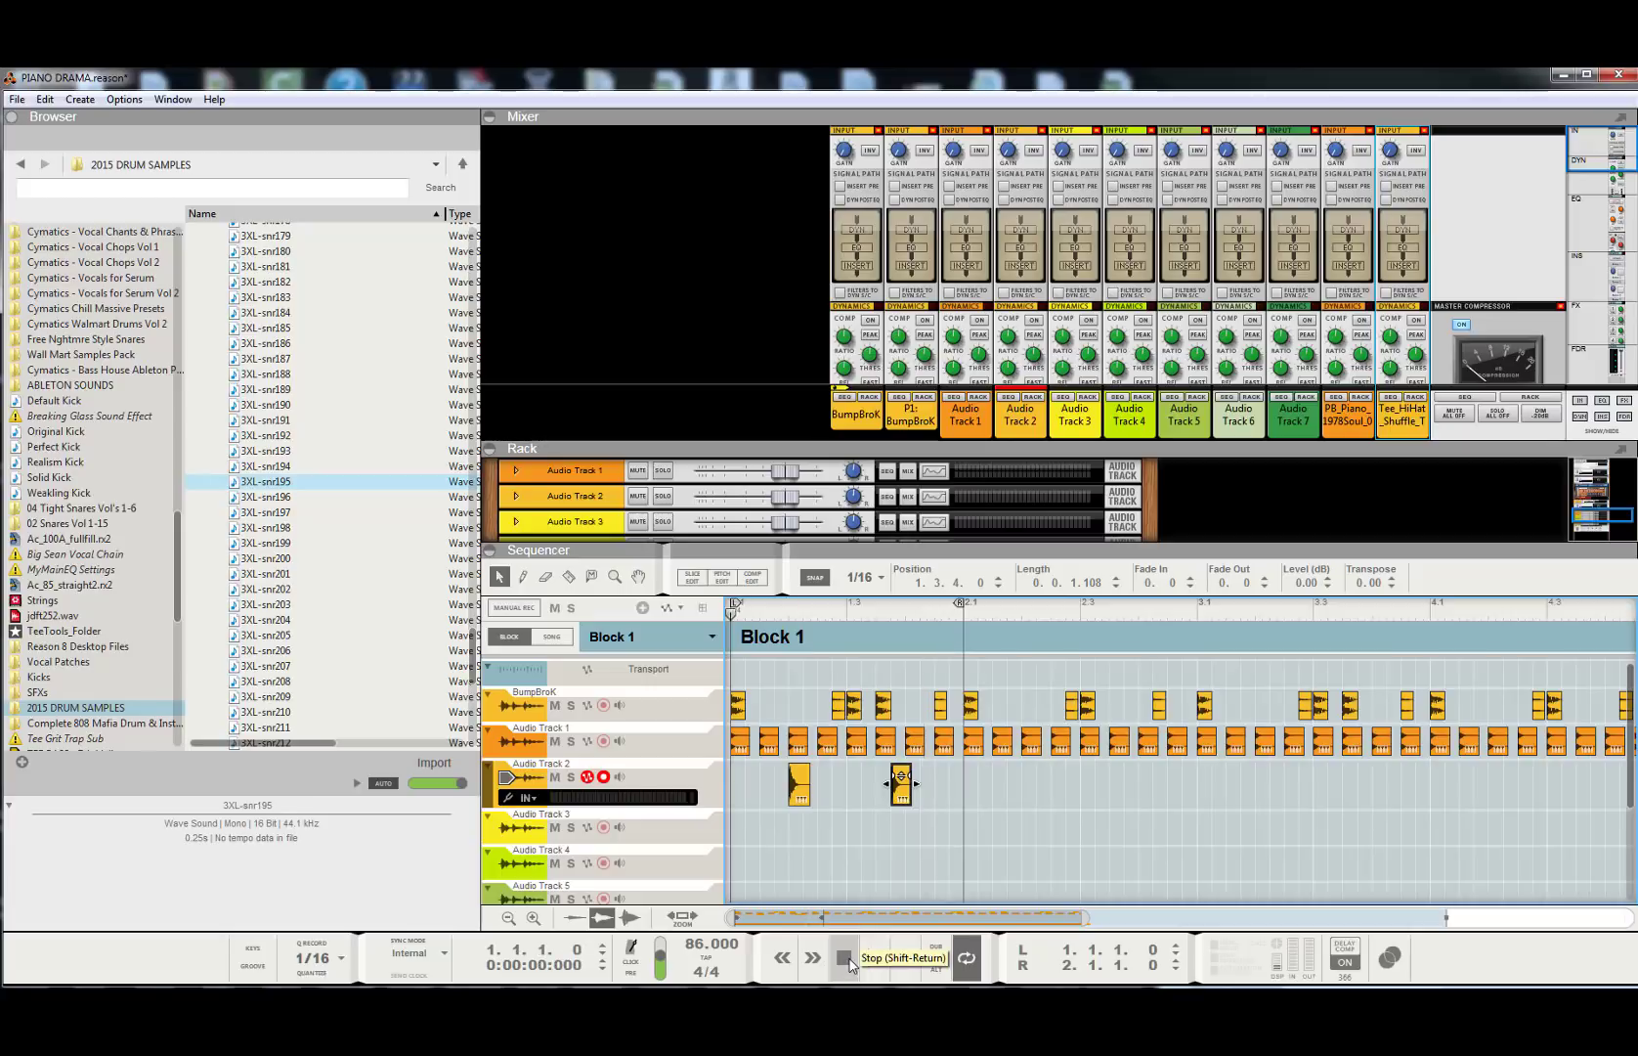
key(space)
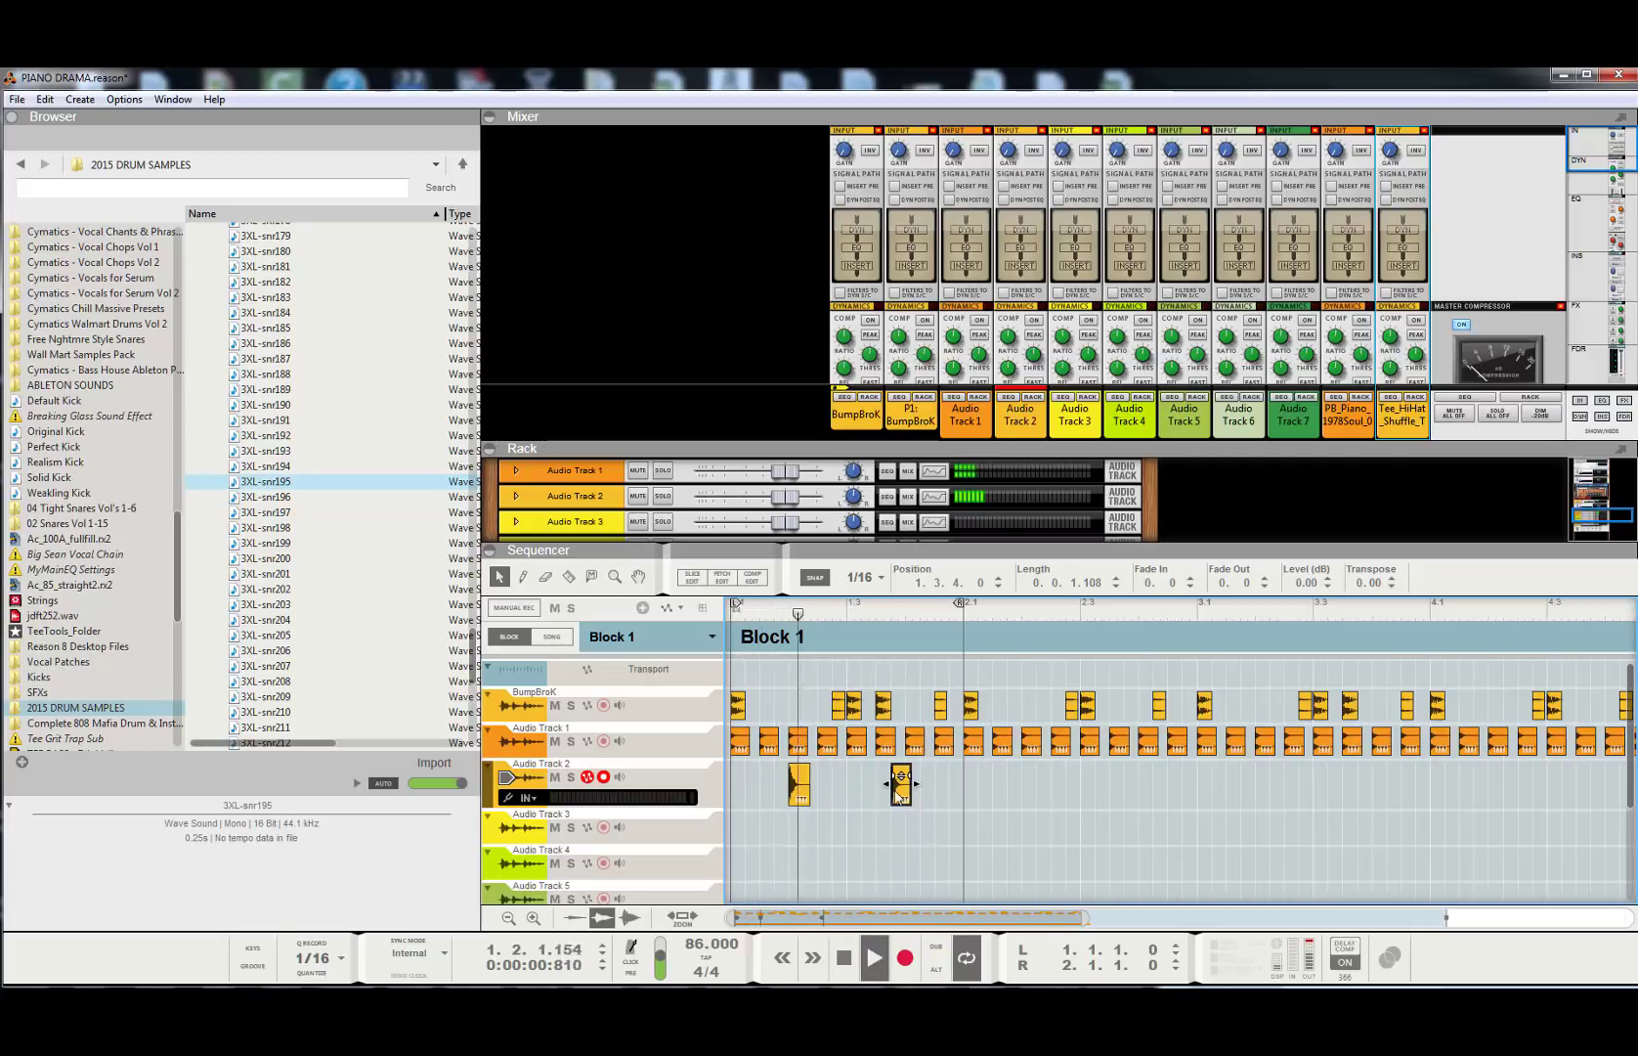
drag(898, 795, 913, 794)
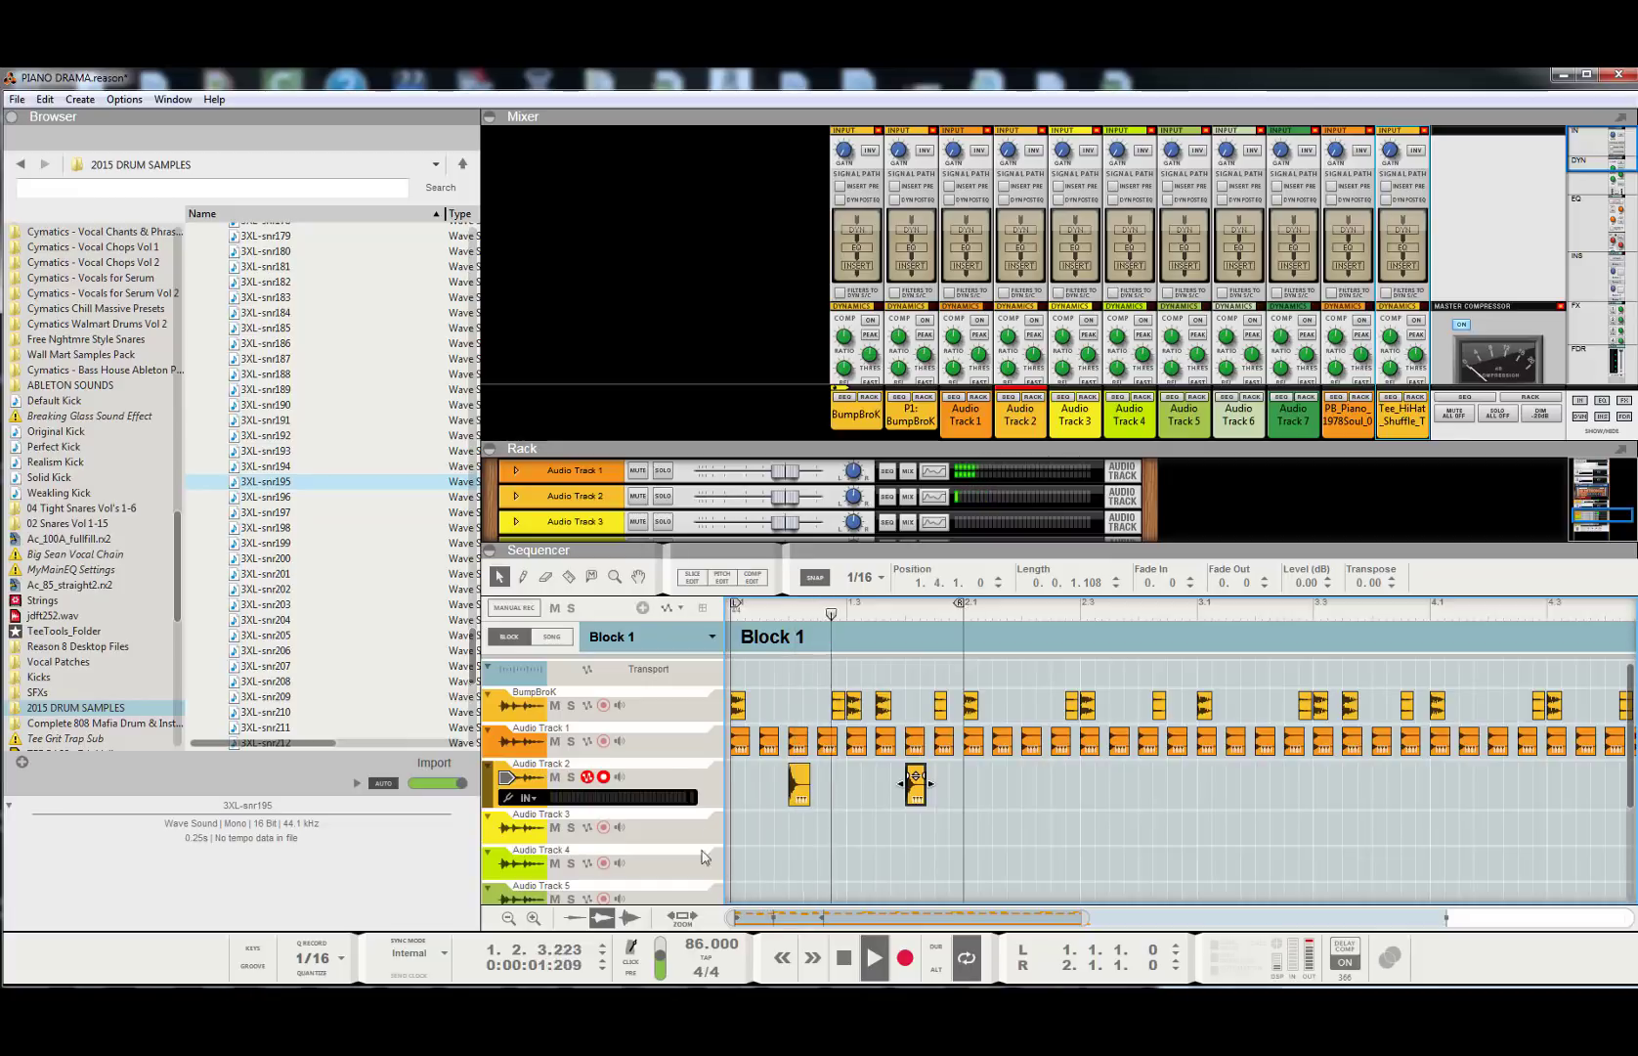
- Solo Audio Track 2 to hear the two snare hits alone, and stop playback
click(1023, 198)
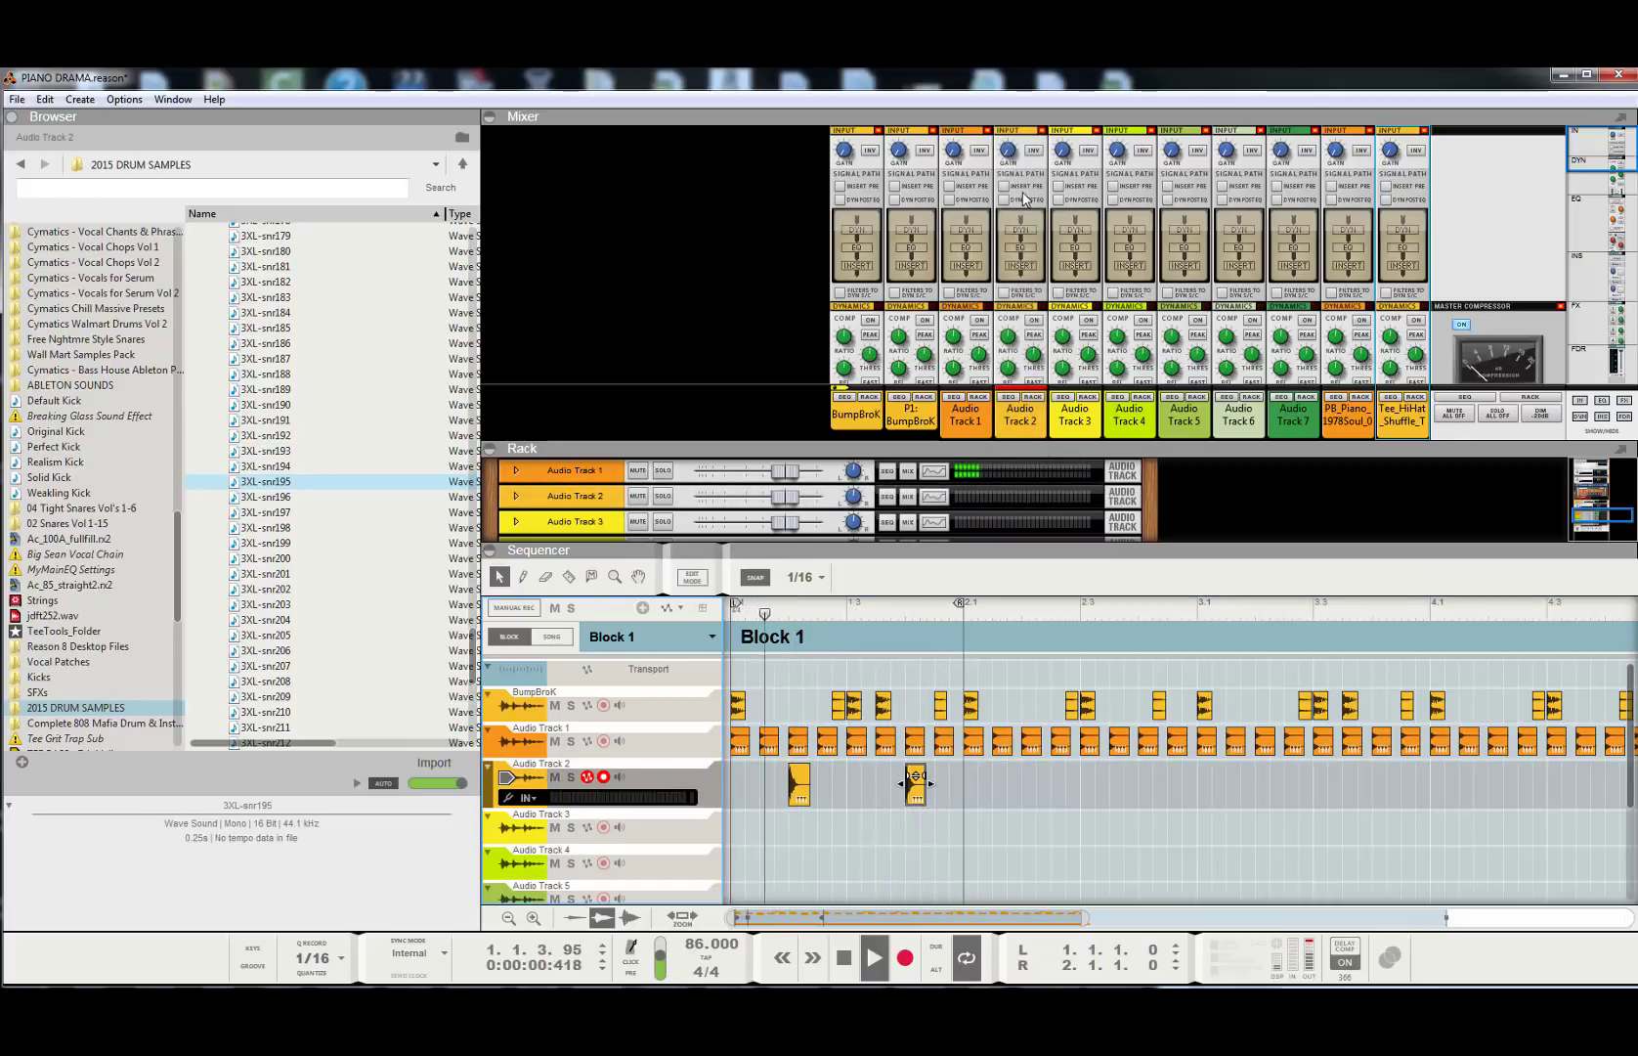
click(571, 778)
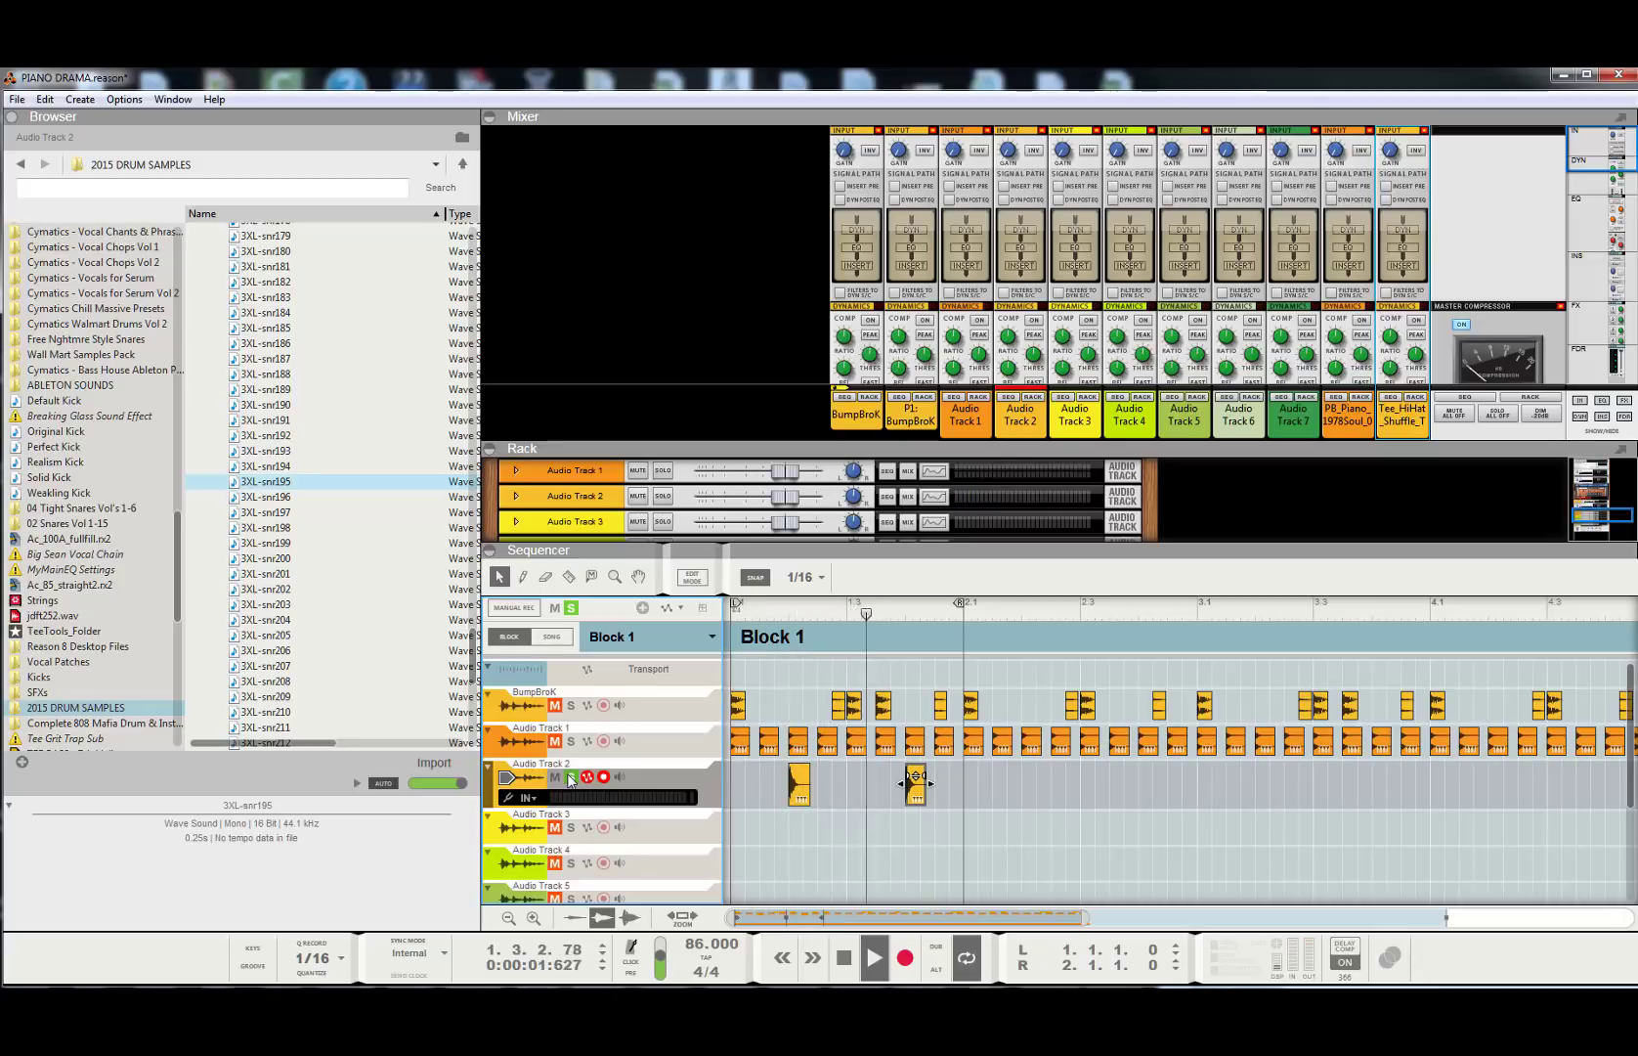
key(space)
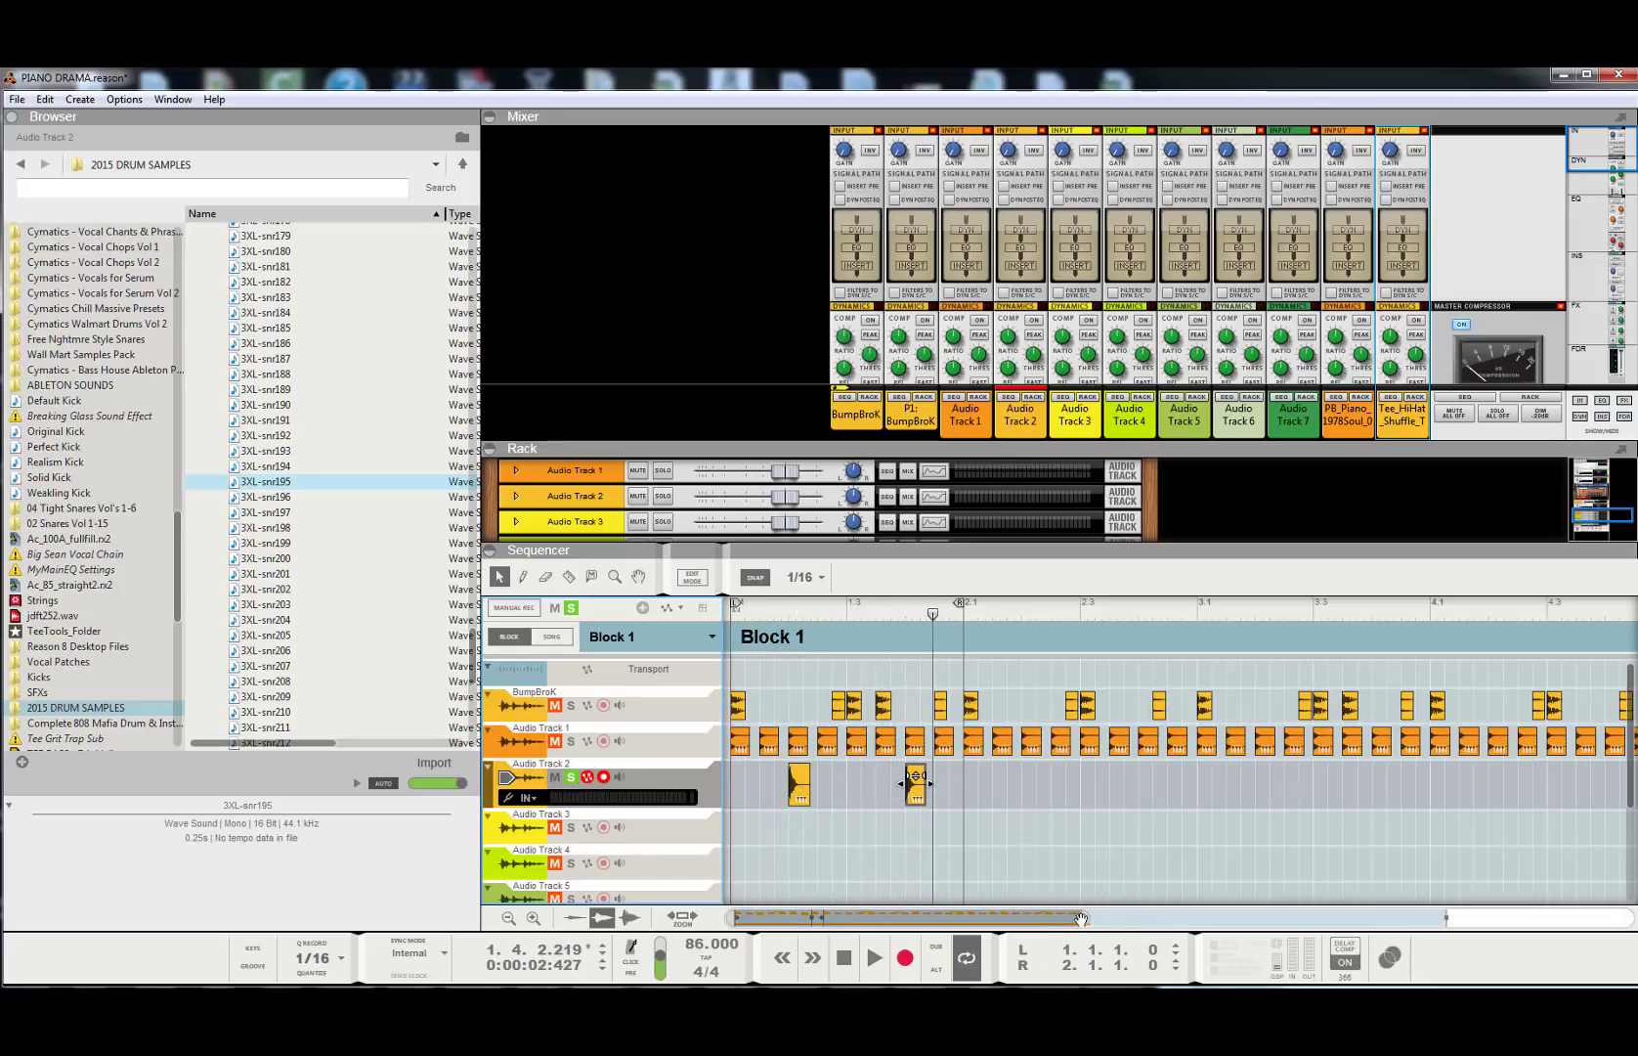
- Examine the snare clips' waveforms and start timing up close on Audio Track 2, and return playback to the start
drag(1080, 917, 736, 957)
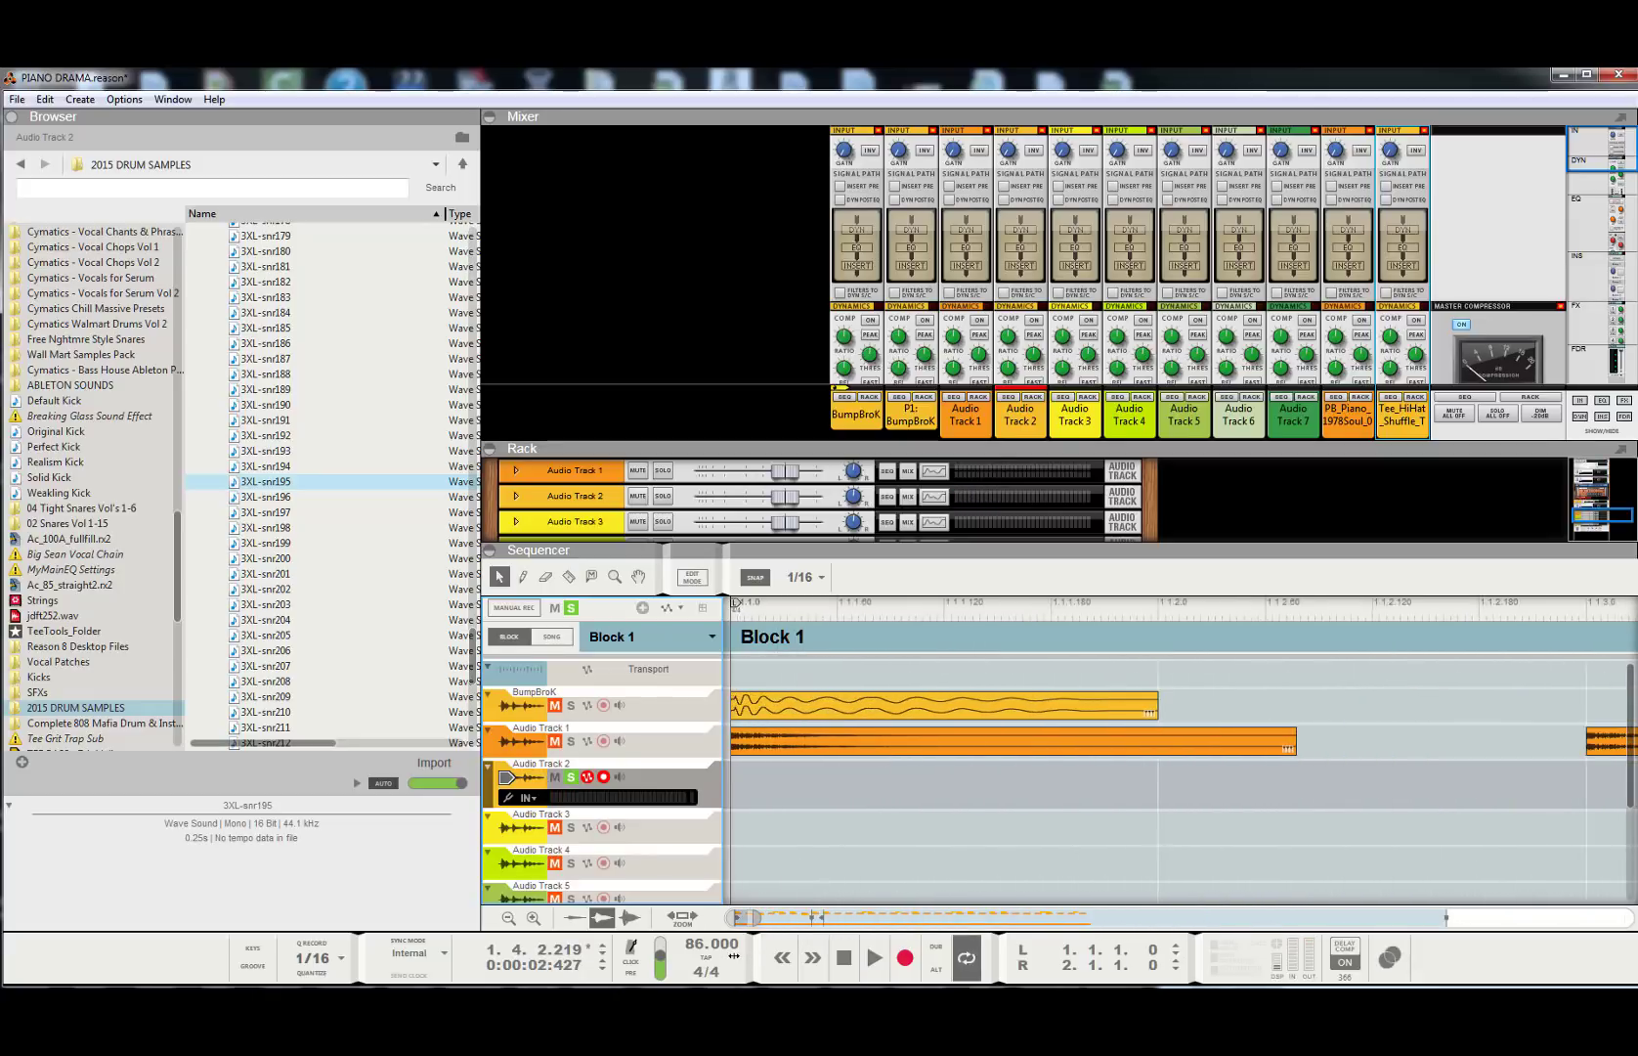
key(space)
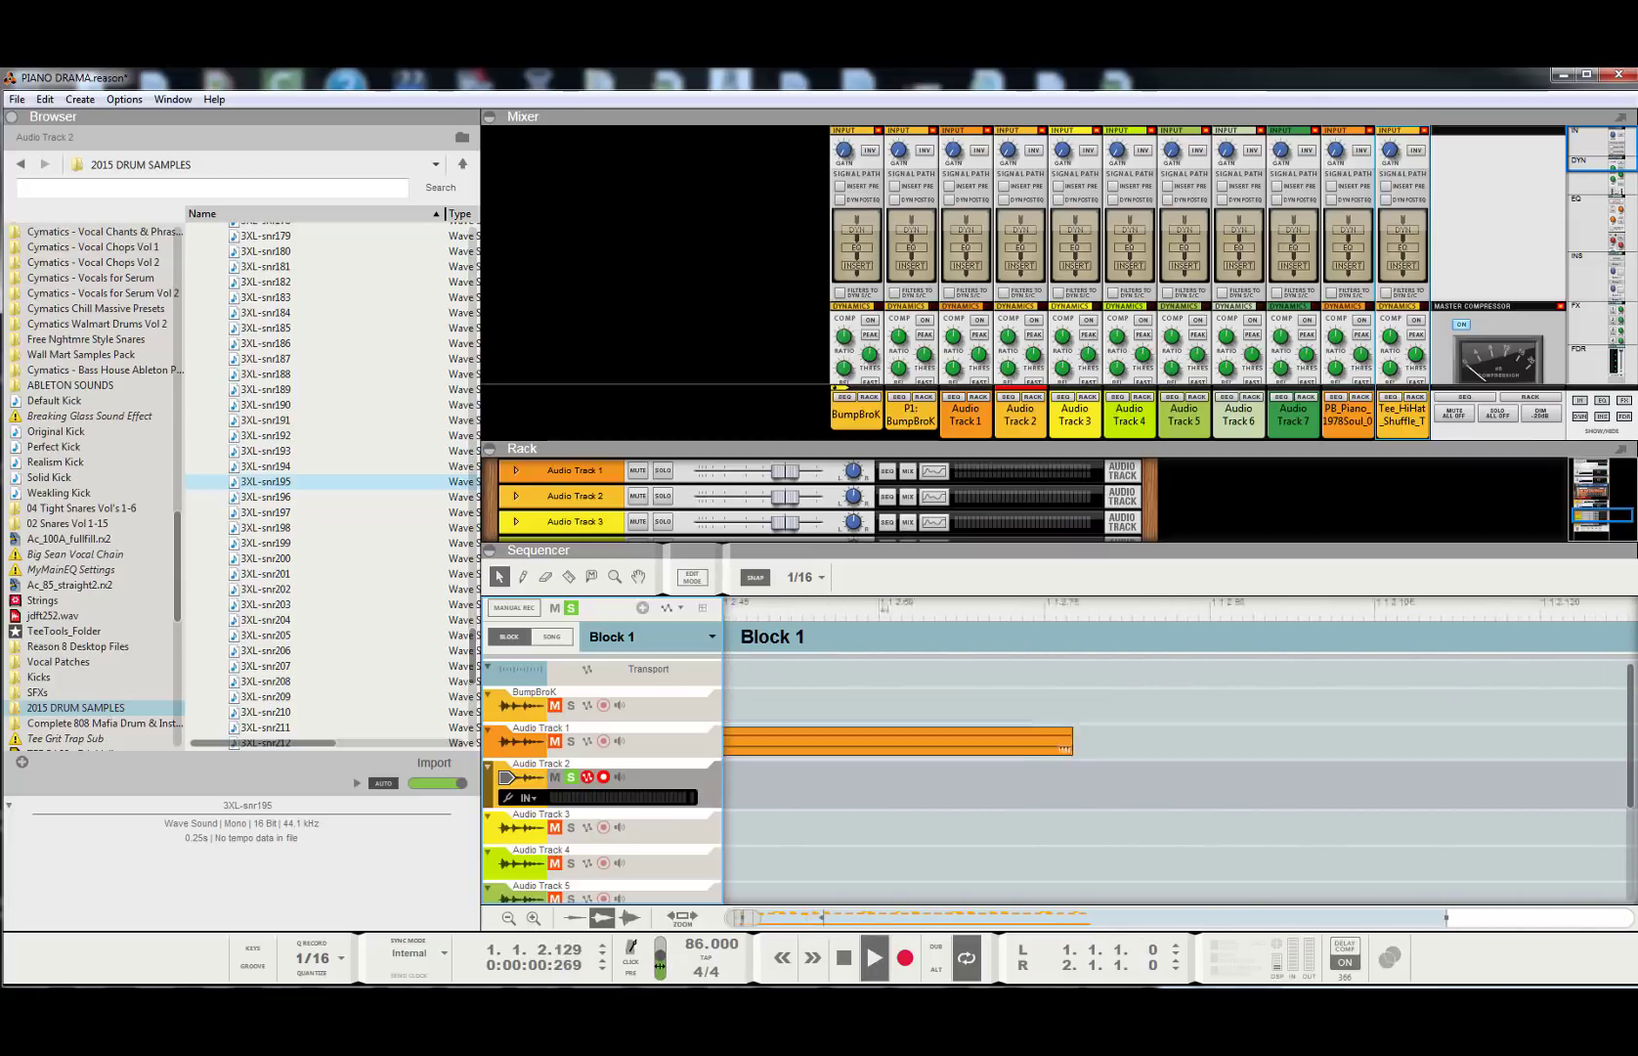
key(space)
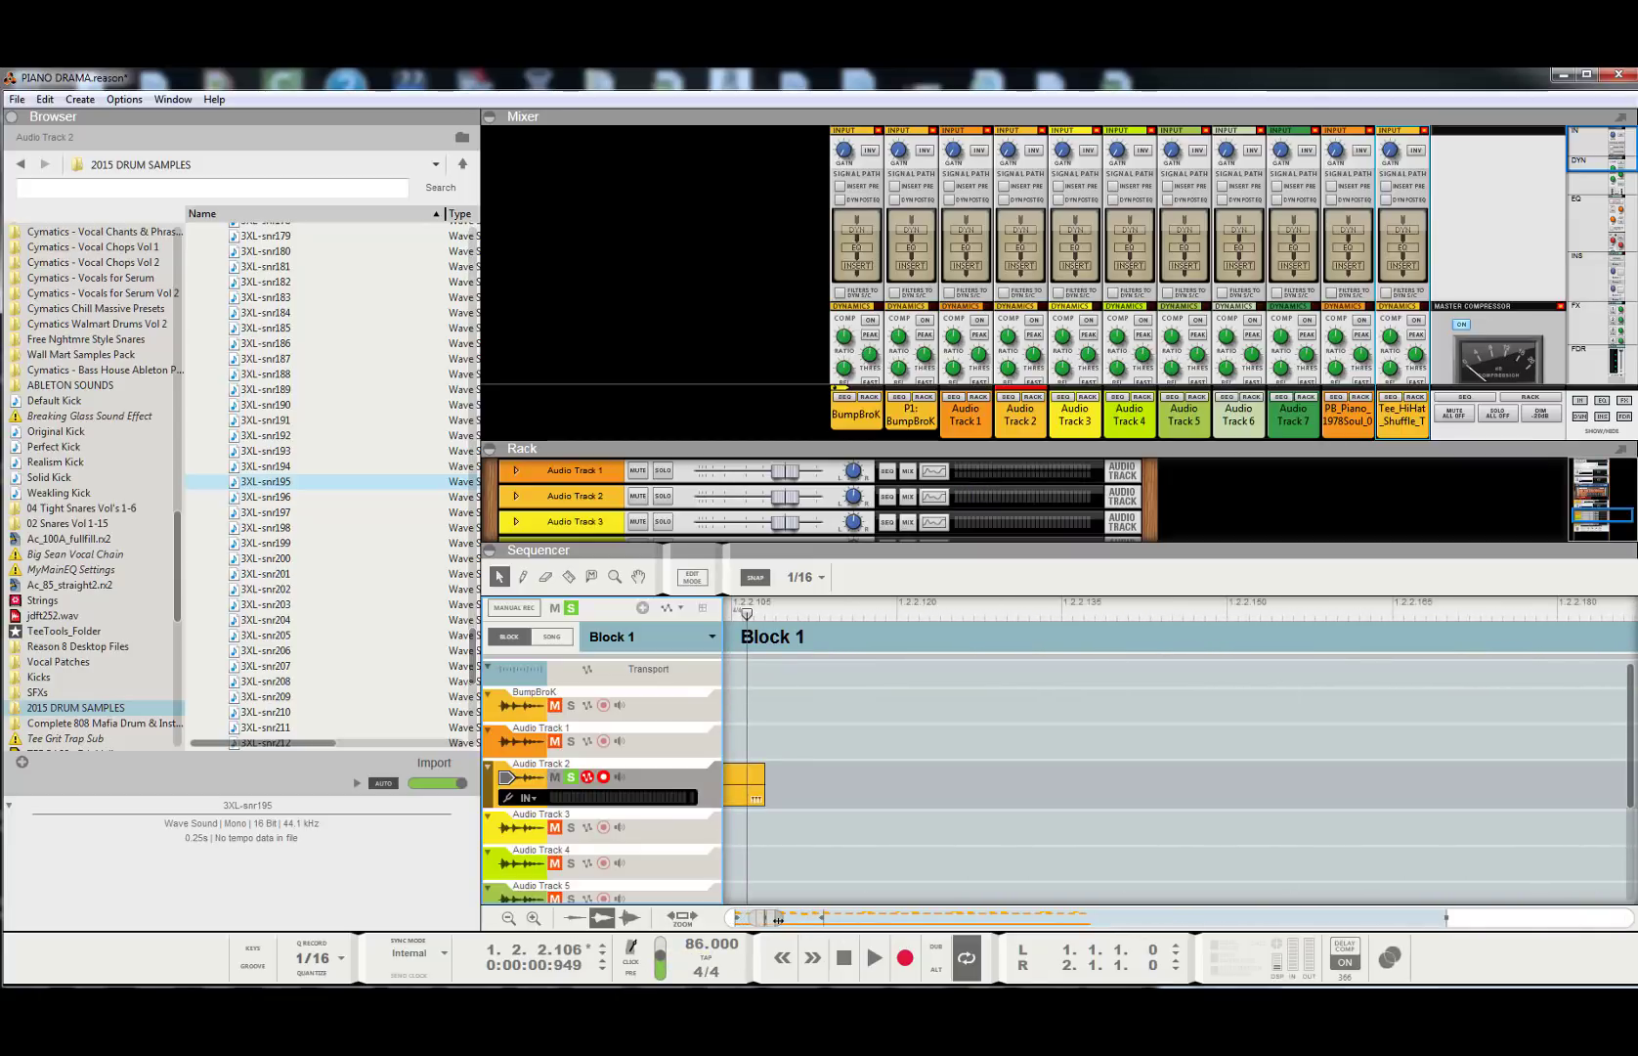
mouse_move(778, 919)
mouse_down()
mouse_move(823, 927)
mouse_move(754, 922)
mouse_up()
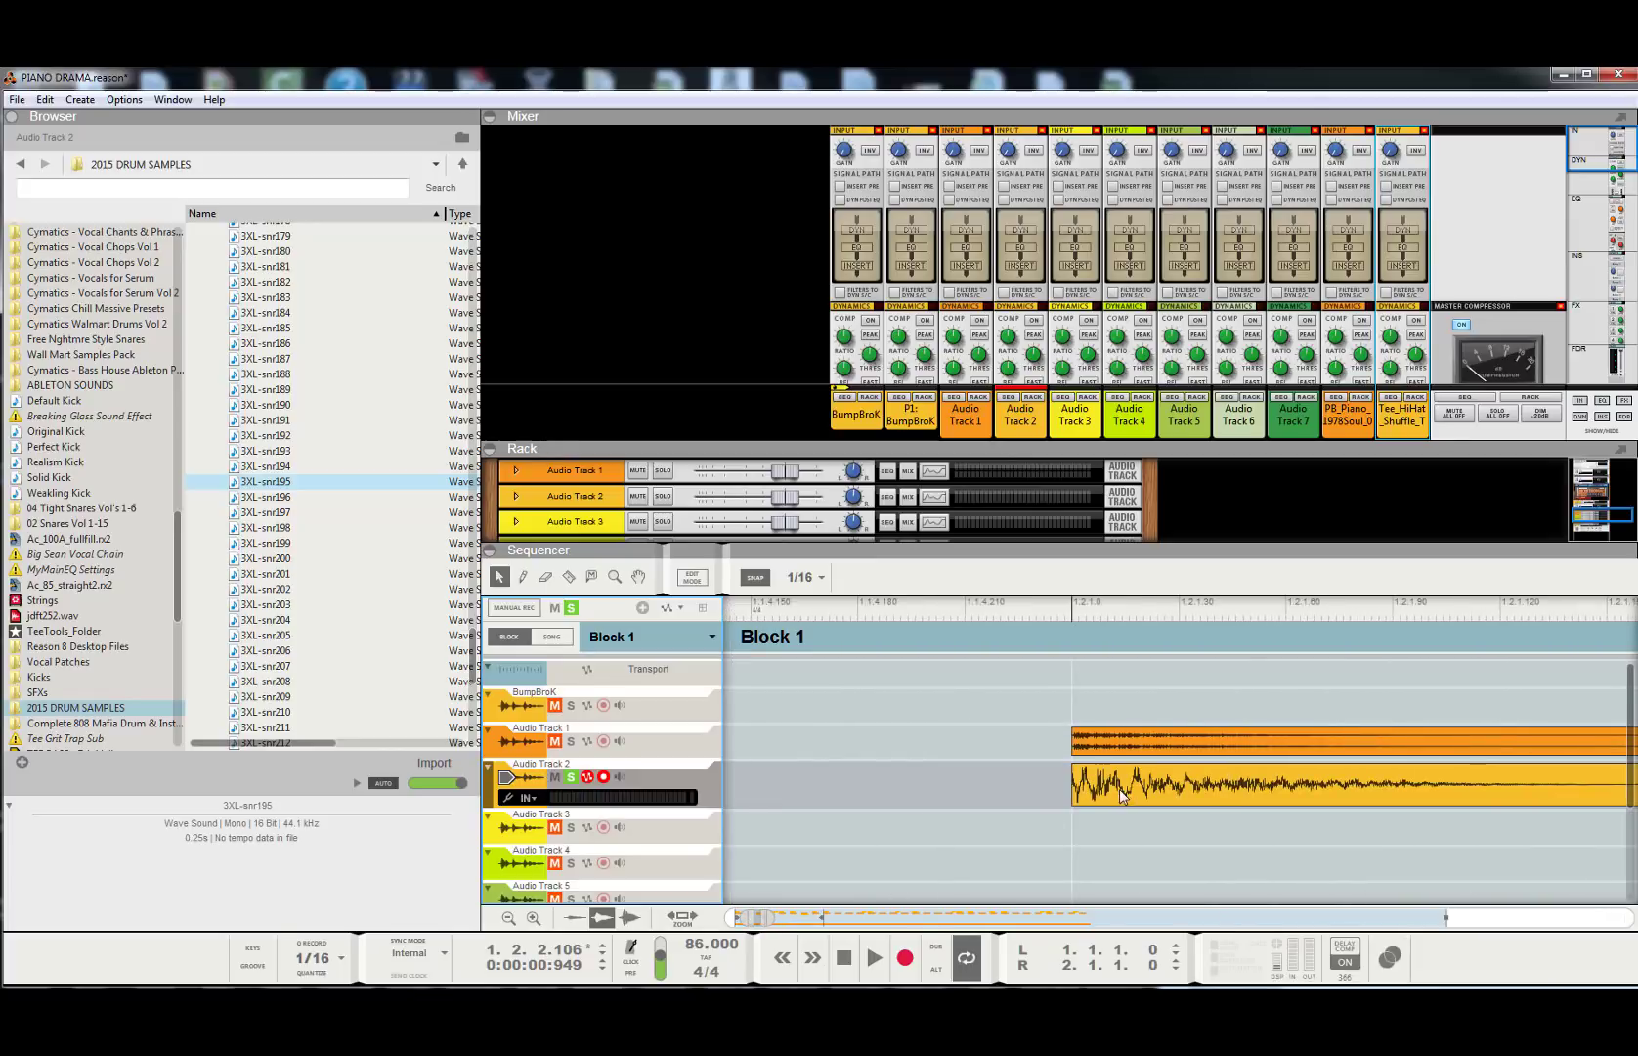
click(1076, 612)
key(space)
key(space)
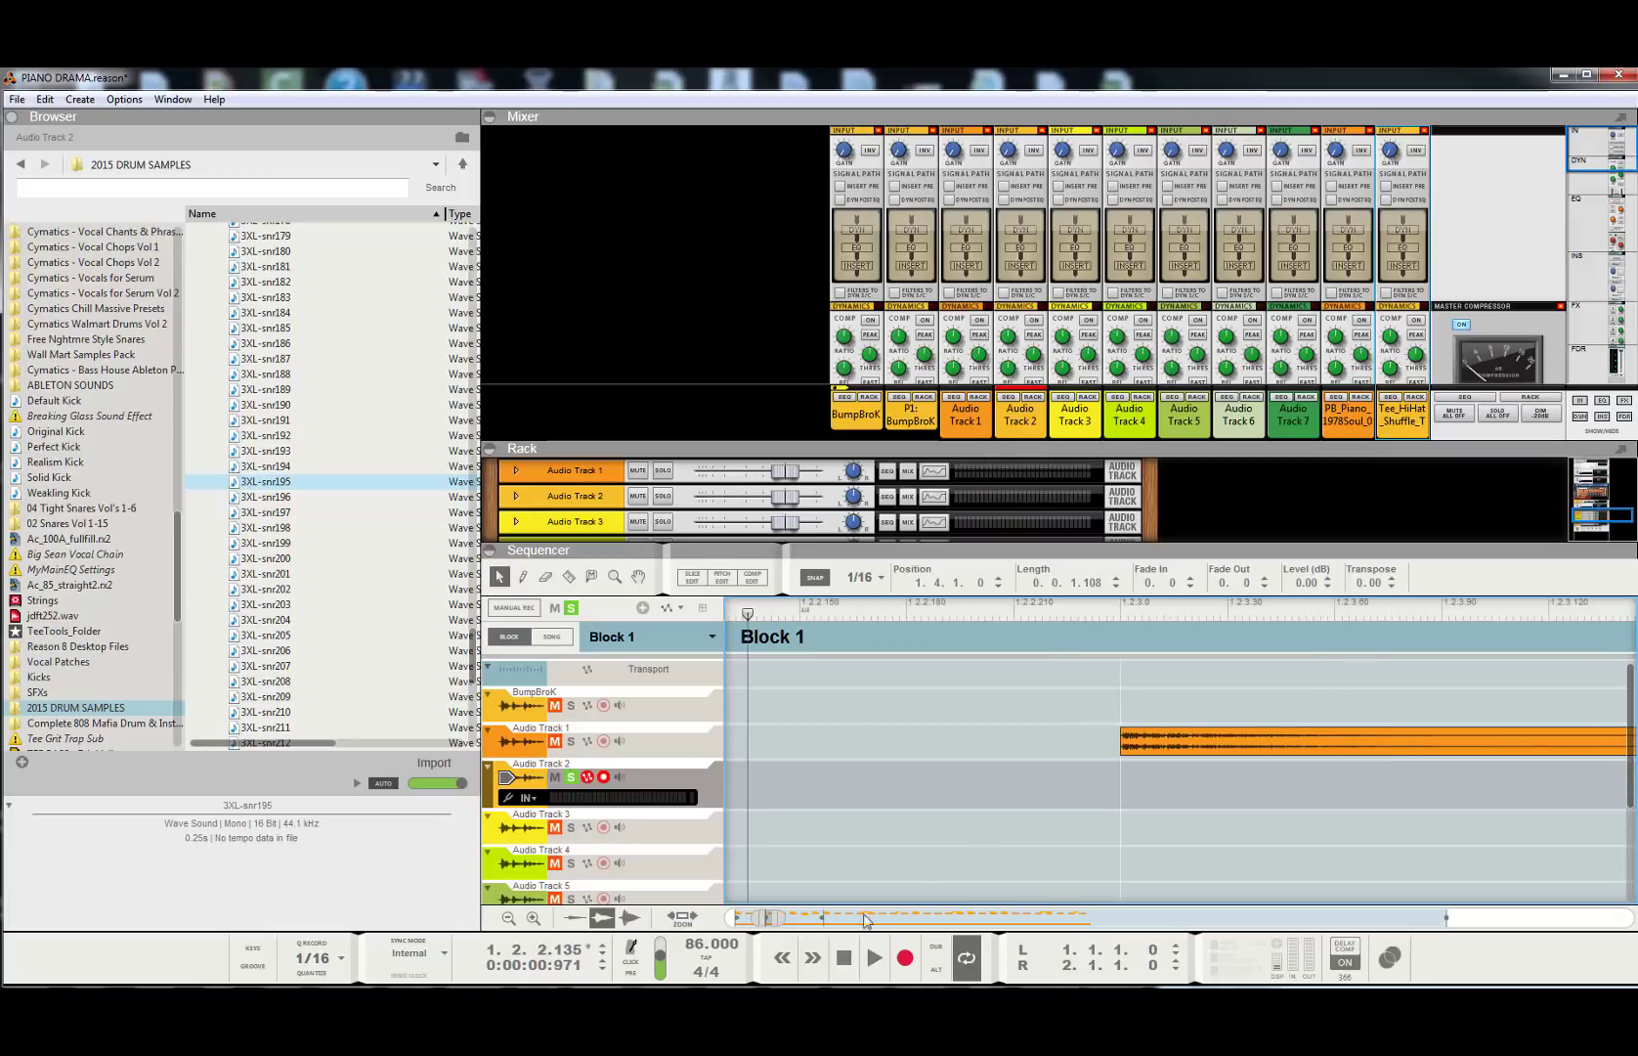
drag(781, 919, 863, 924)
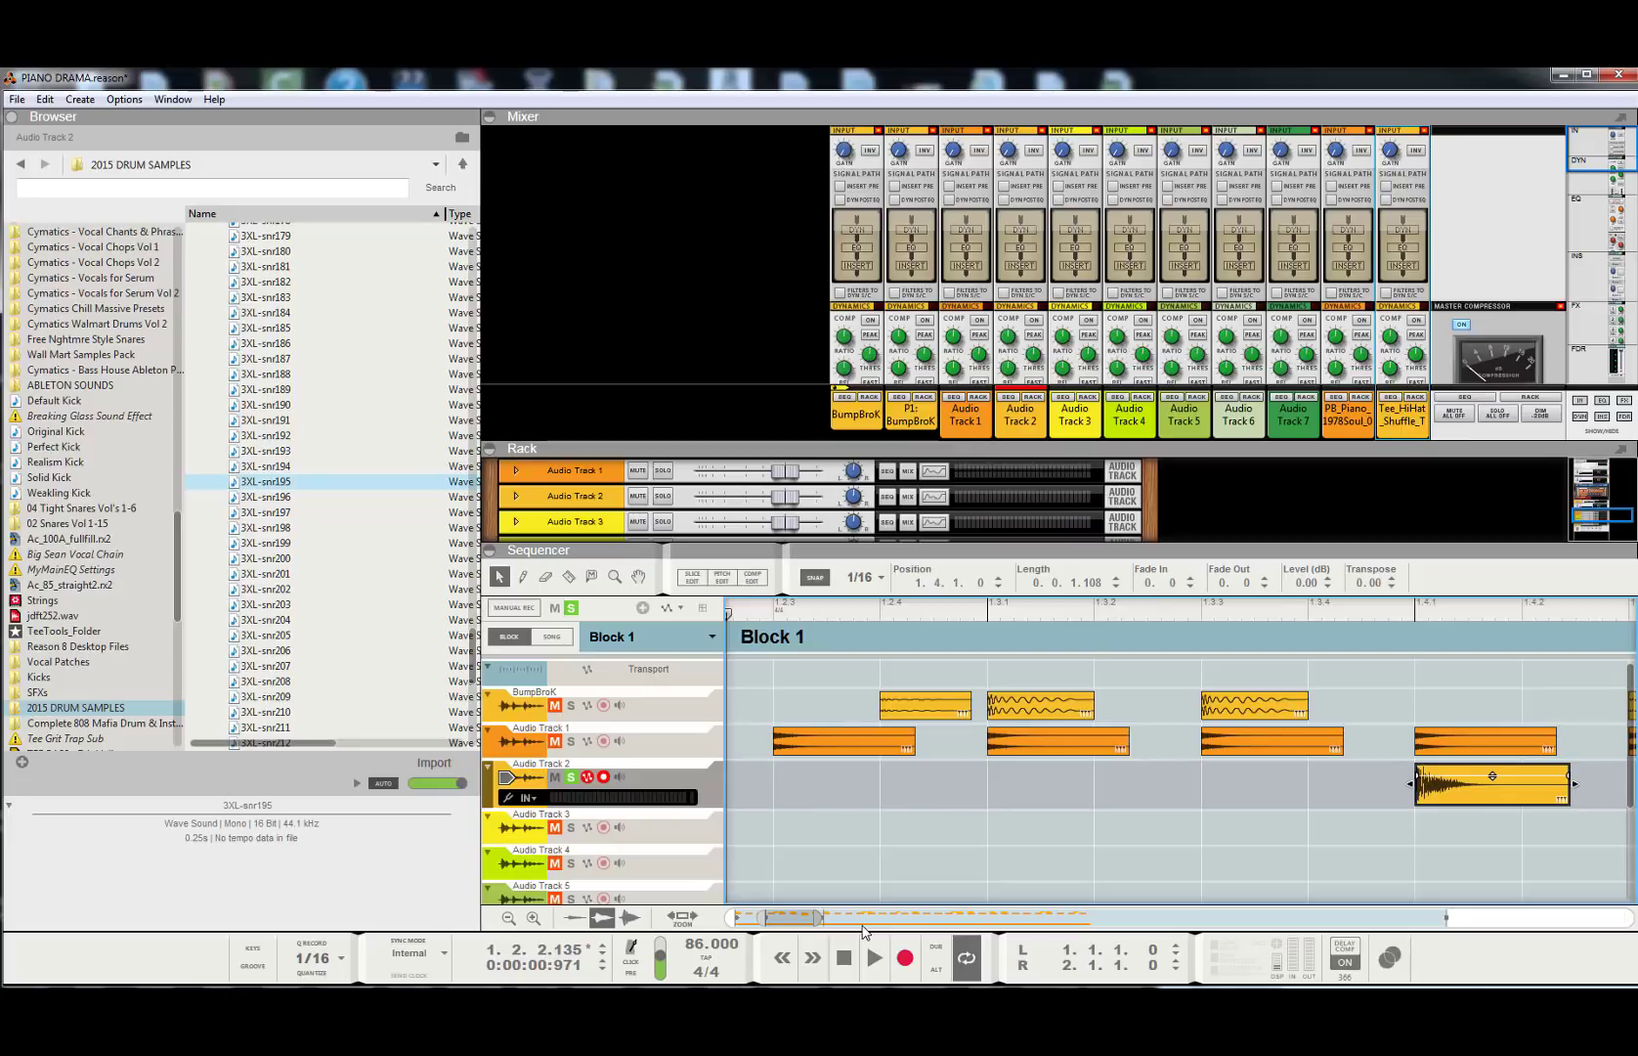
click(843, 958)
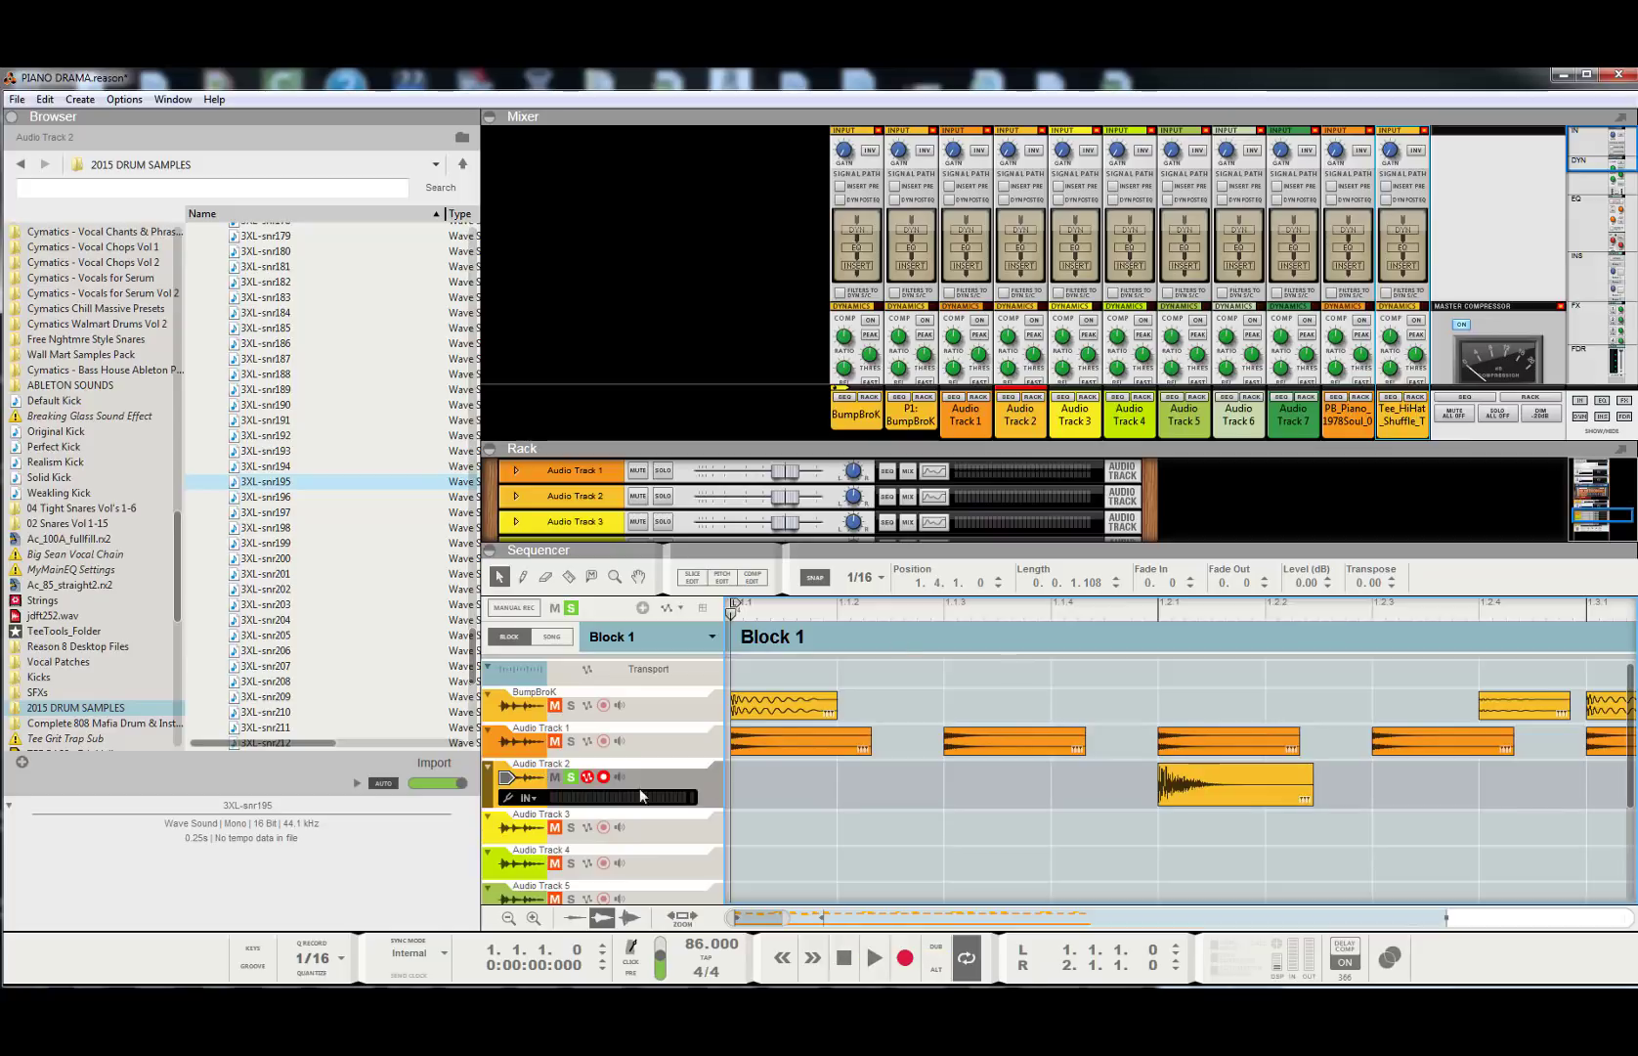
- Enable the Plate send (FX1) on Audio Track 2, start playback, and set its send level to about -24.5 dB
scroll(1038, 269, down, 5)
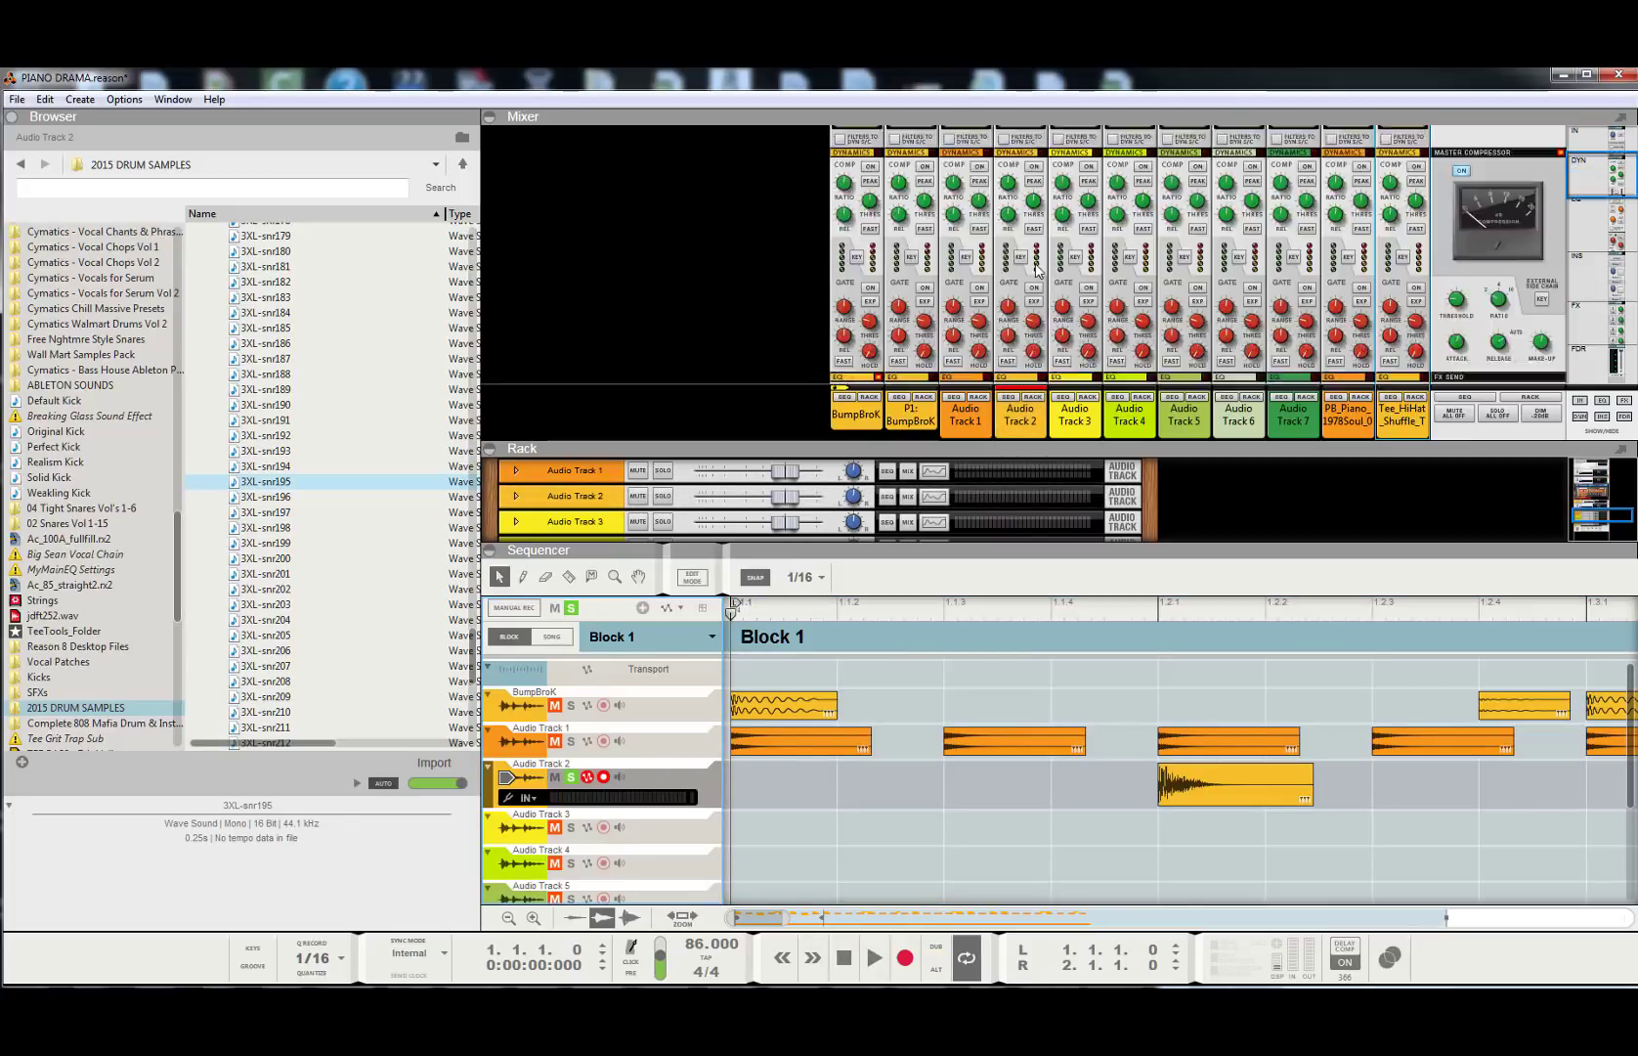
scroll(1038, 269, down, 5)
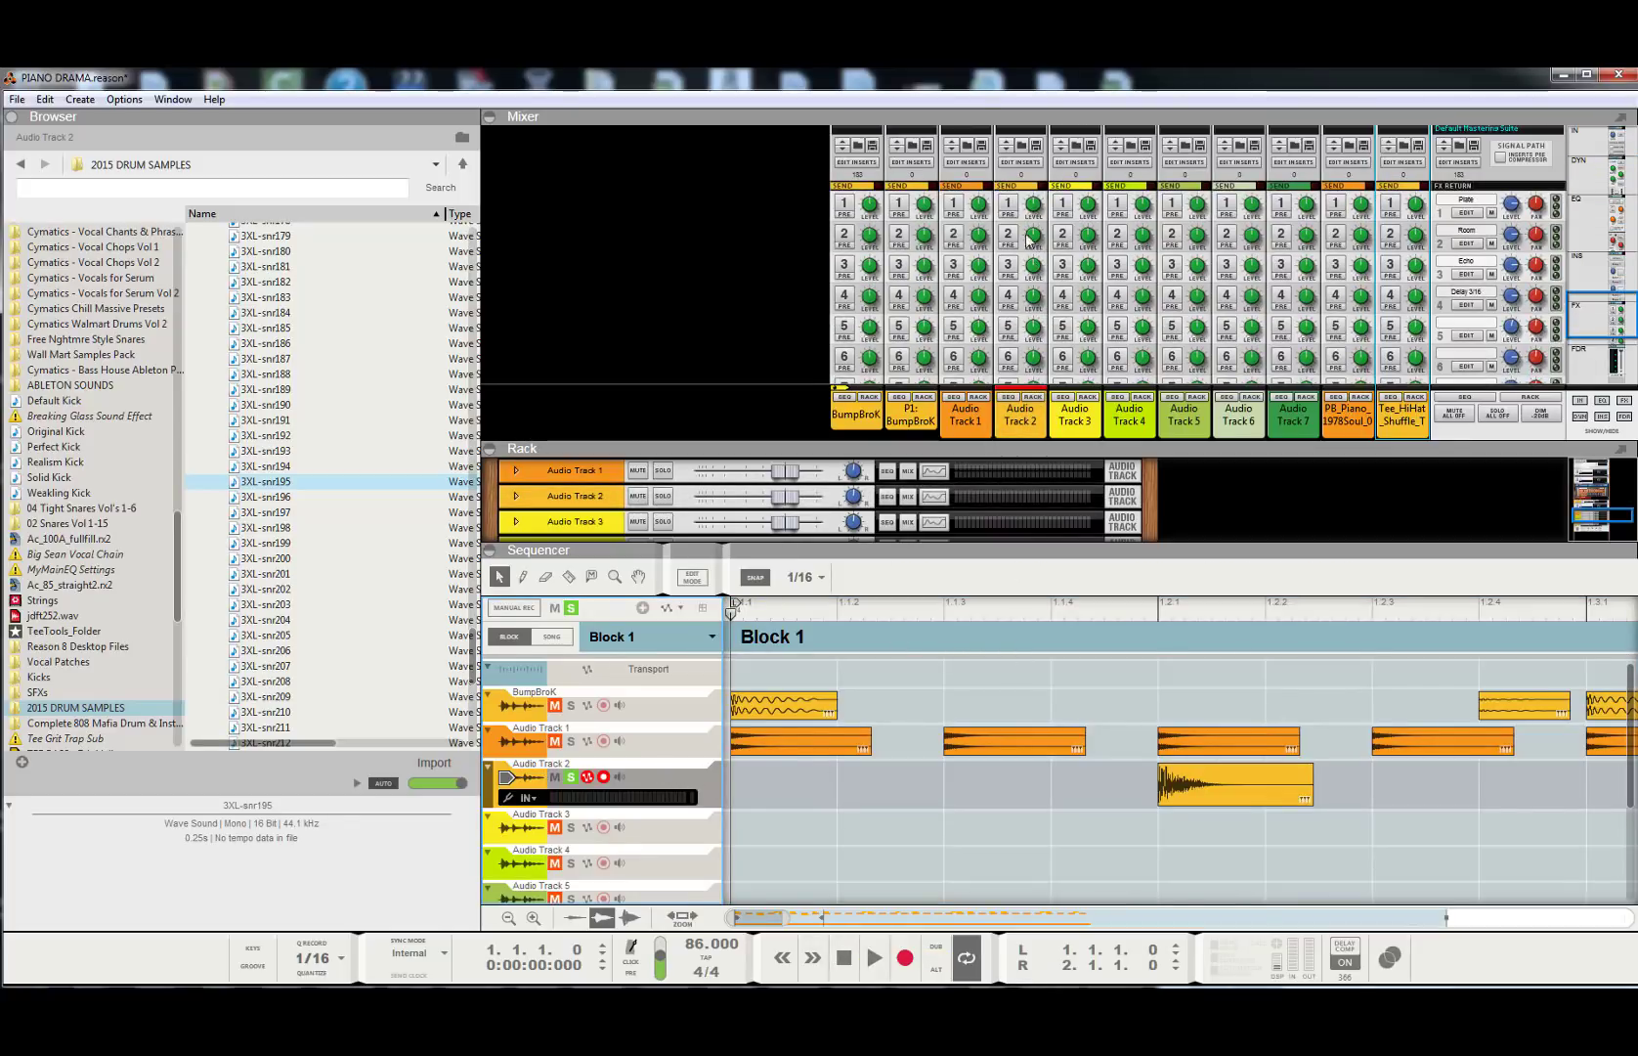
click(1010, 208)
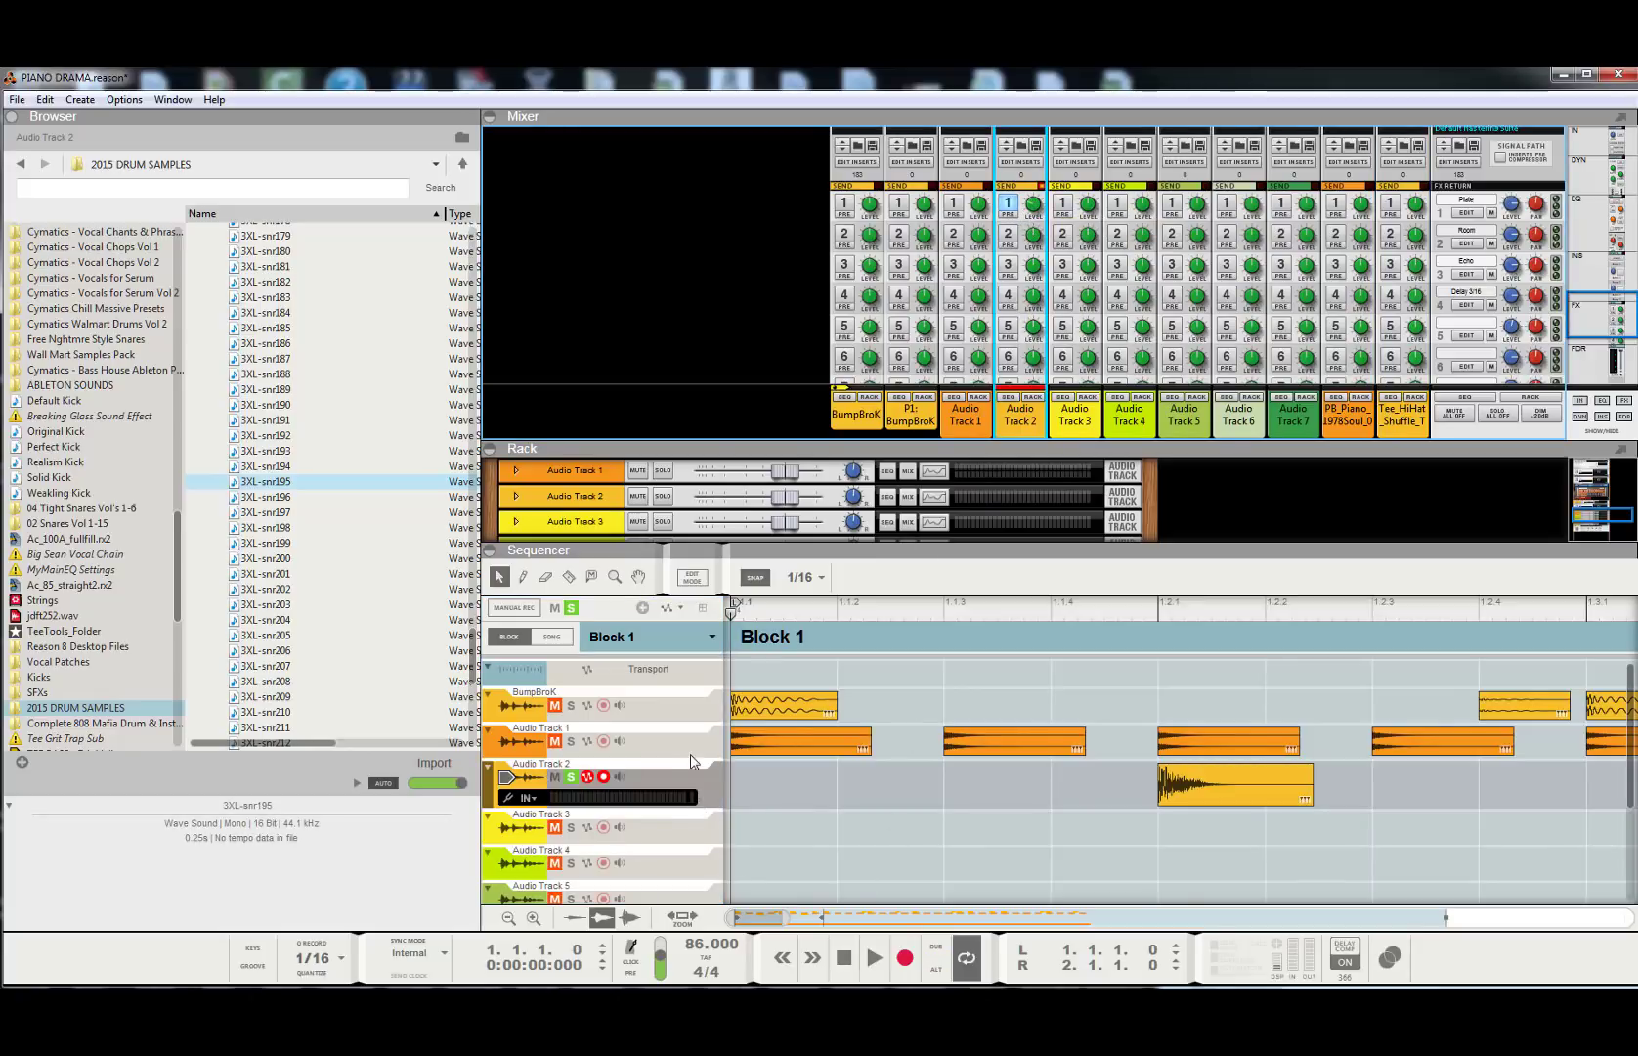
key(space)
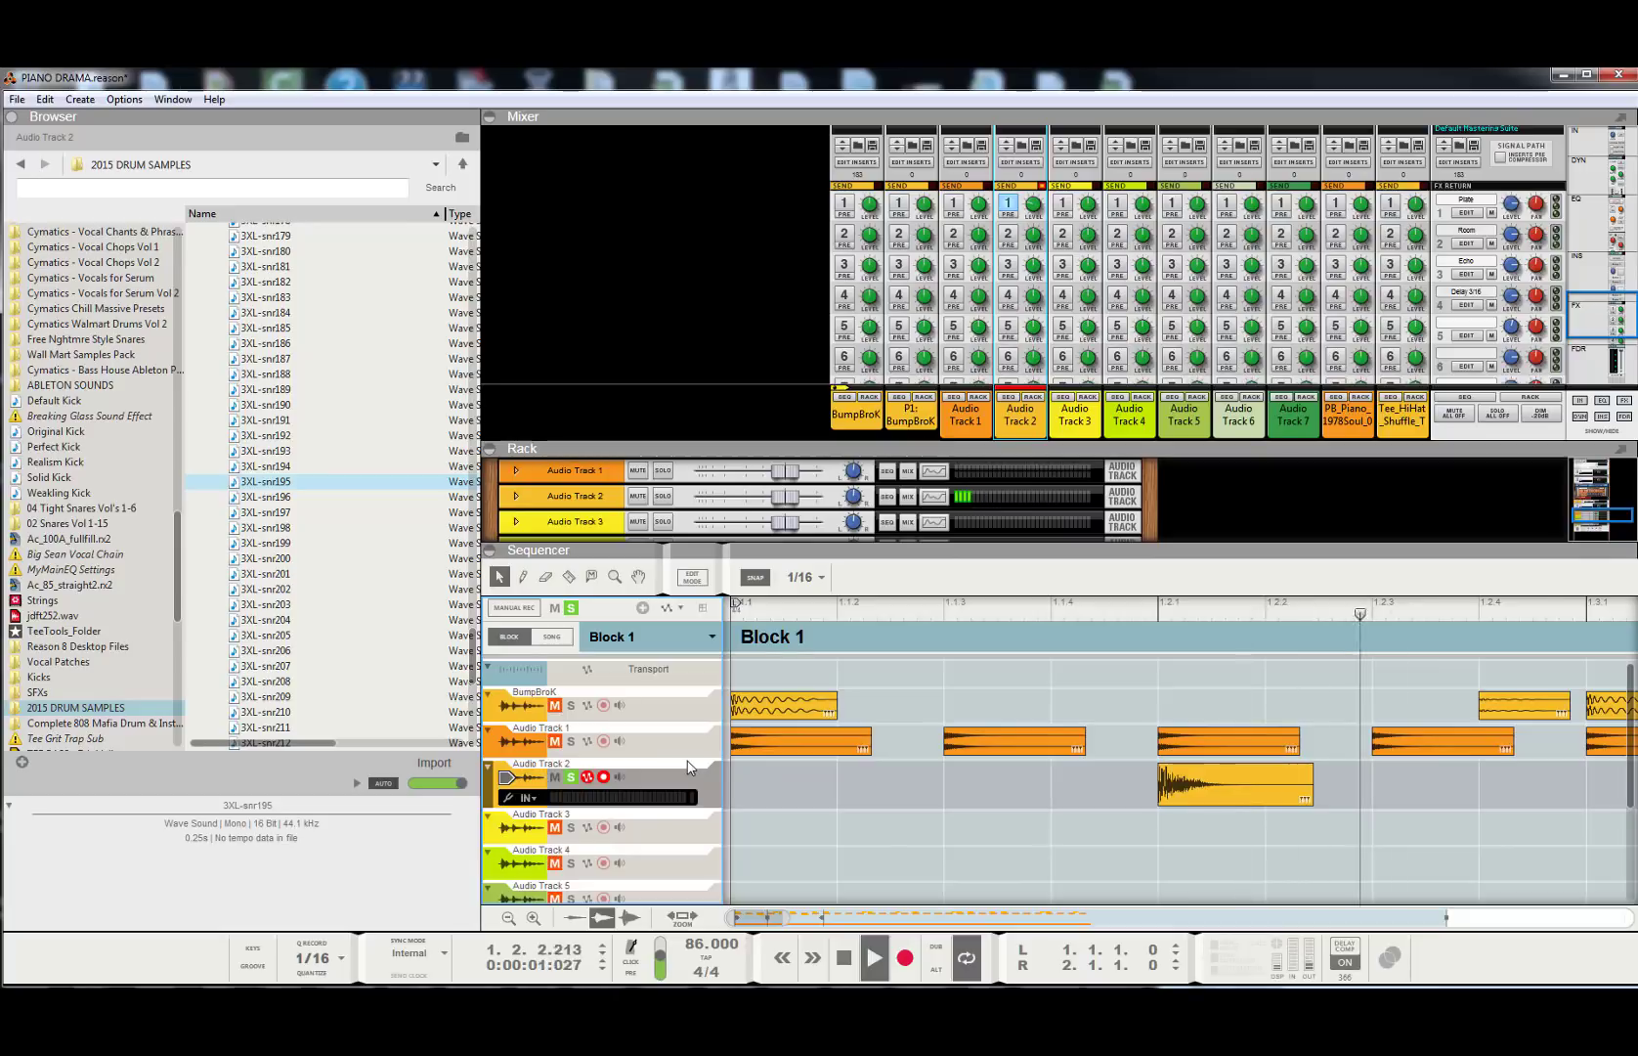
click(1034, 206)
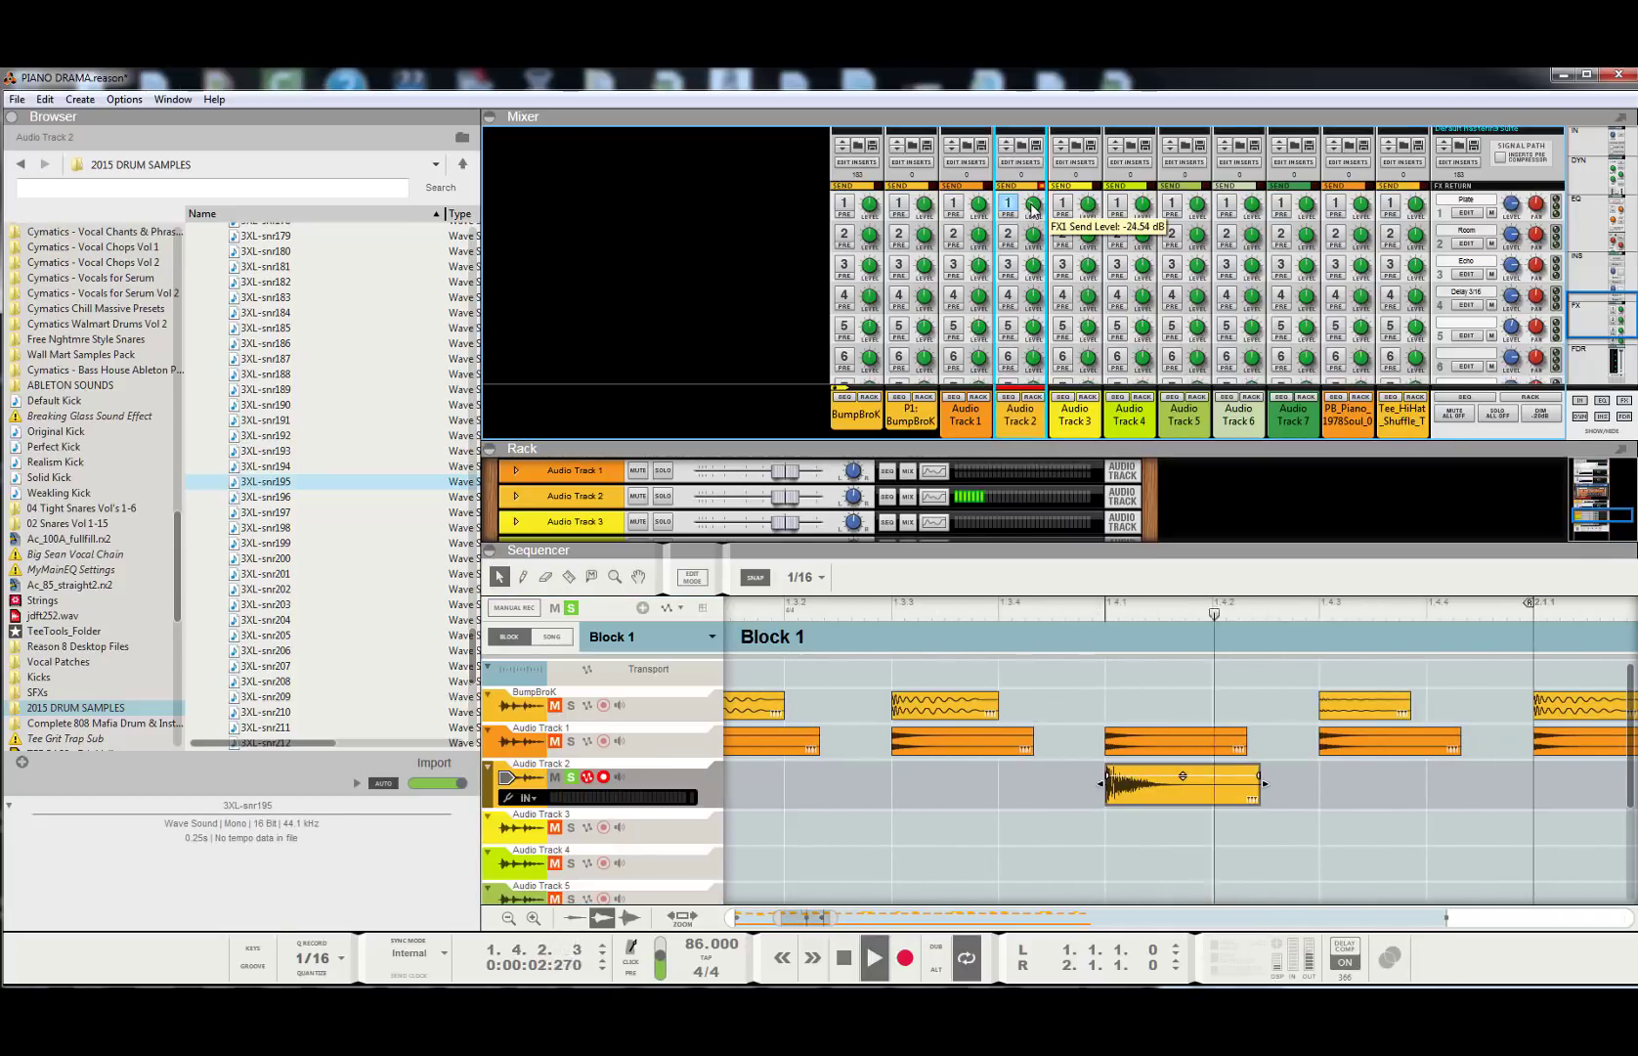
- Open the H-Reverb on the Plate return, adjust its pre-delay and build-up while the snare plays, and close the plug-in window
click(1466, 220)
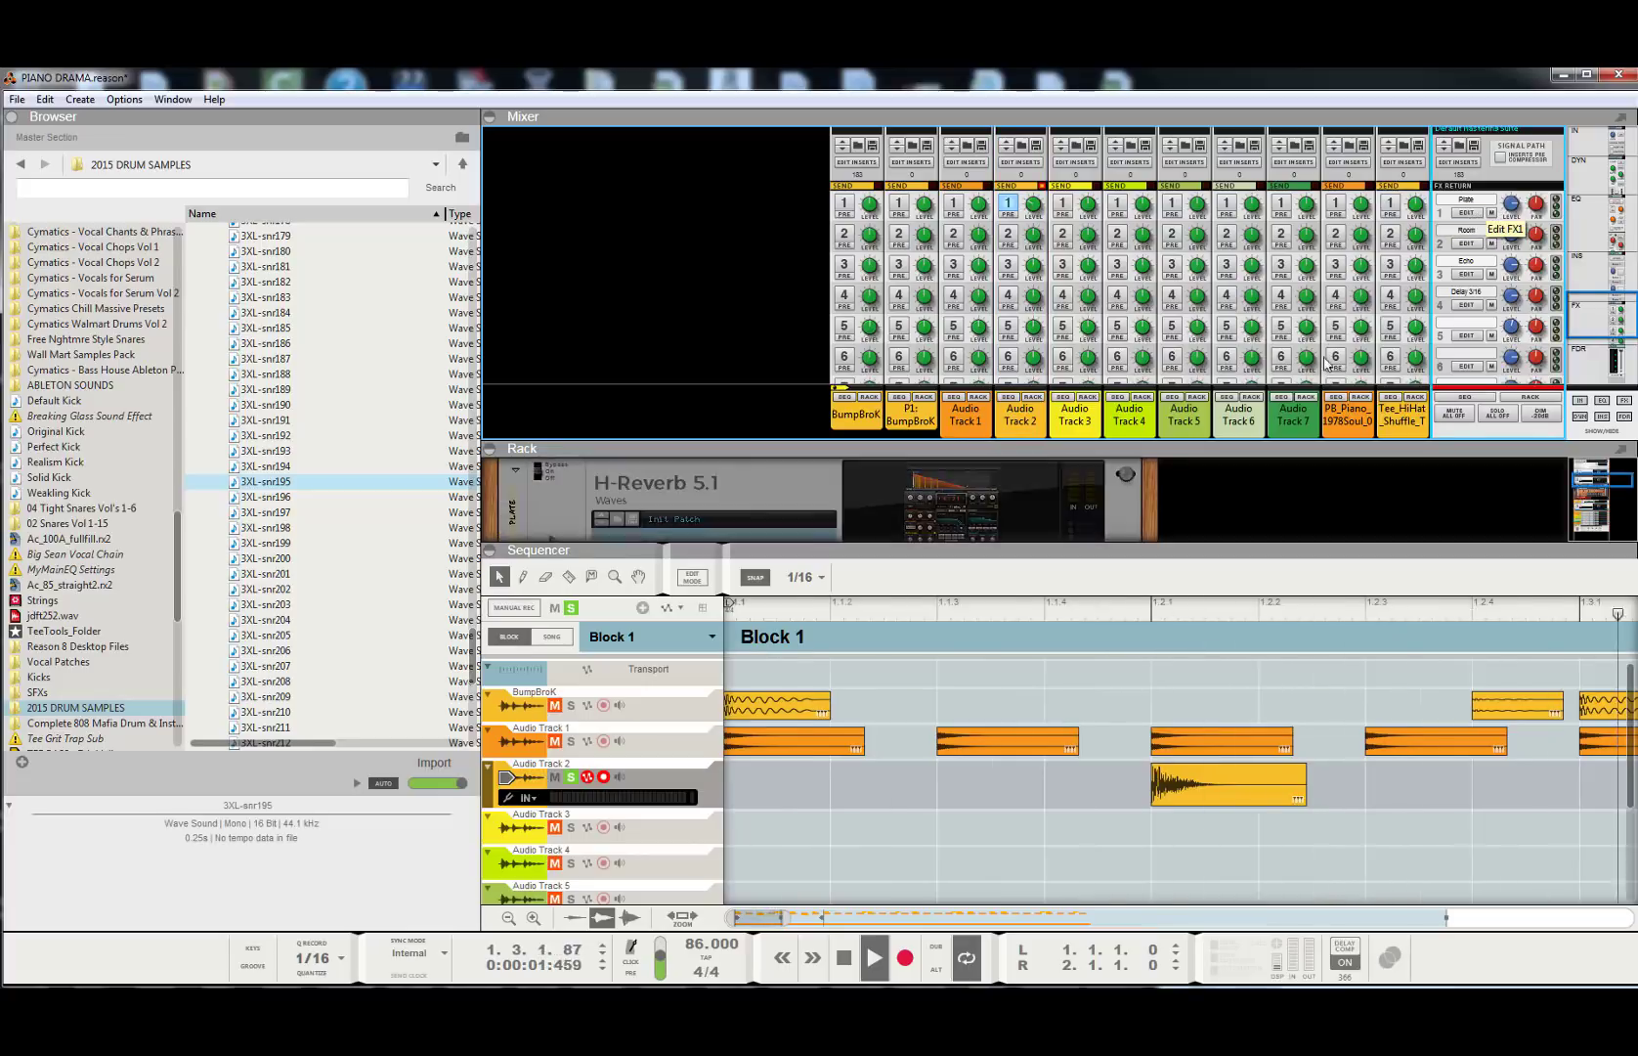
drag(867, 550, 862, 746)
click(978, 545)
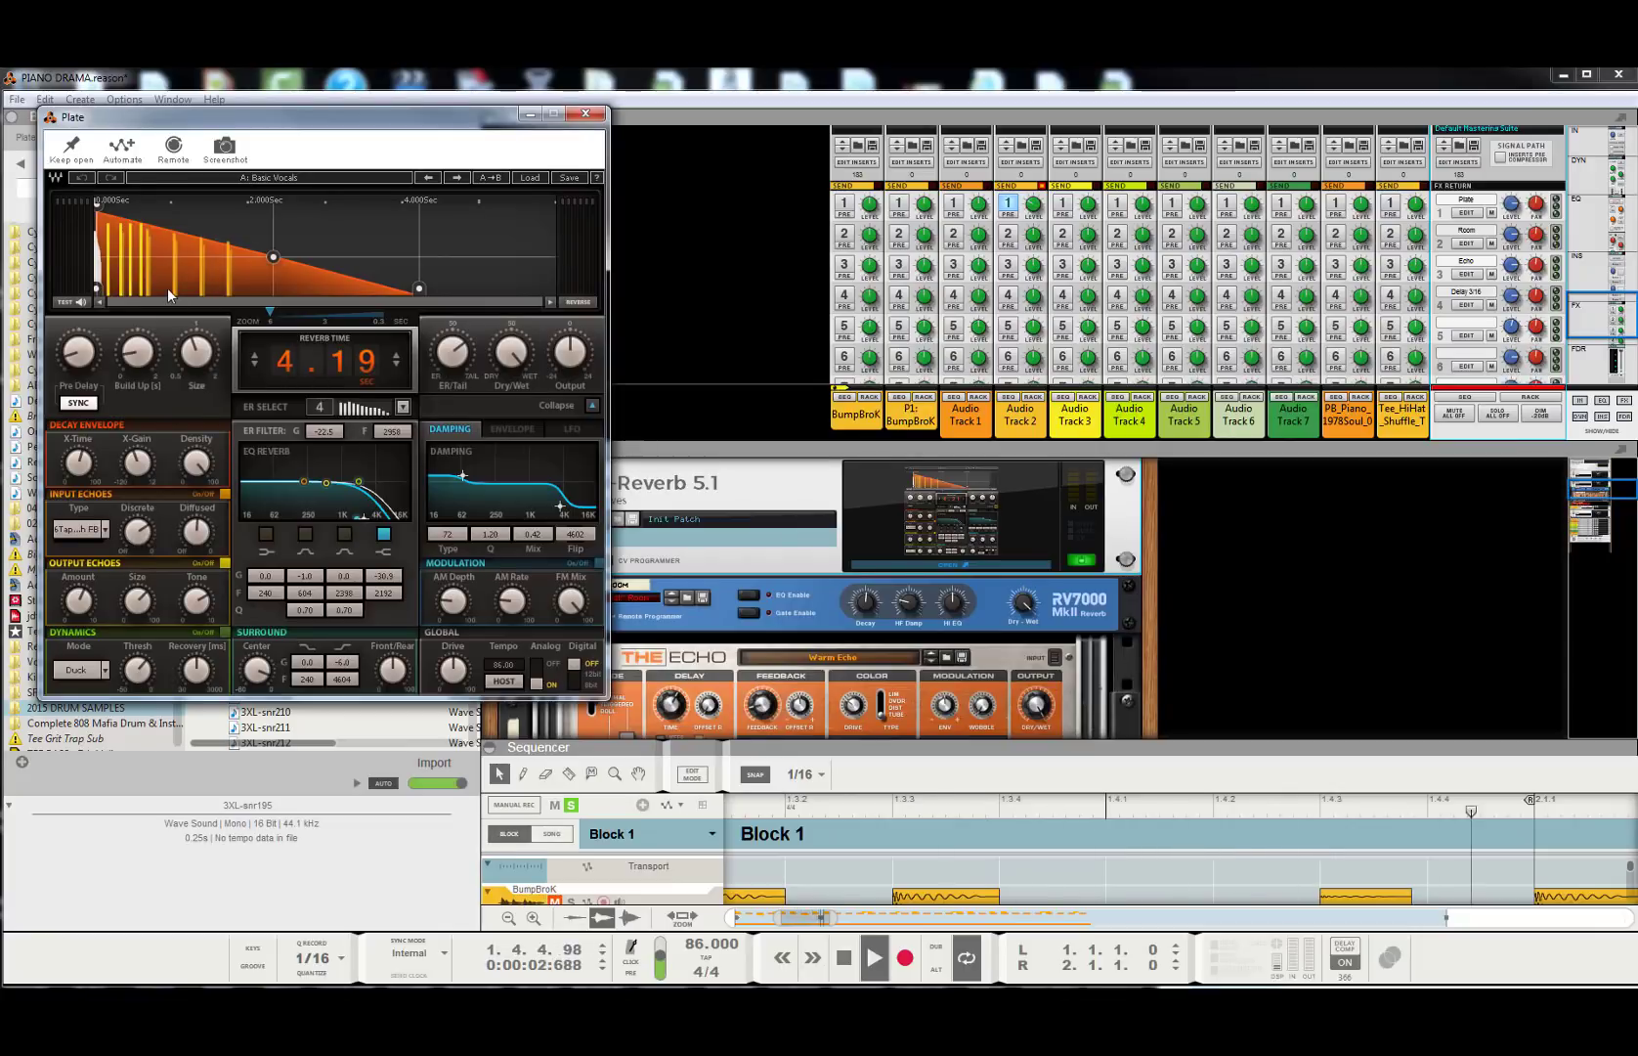
drag(98, 364, 81, 344)
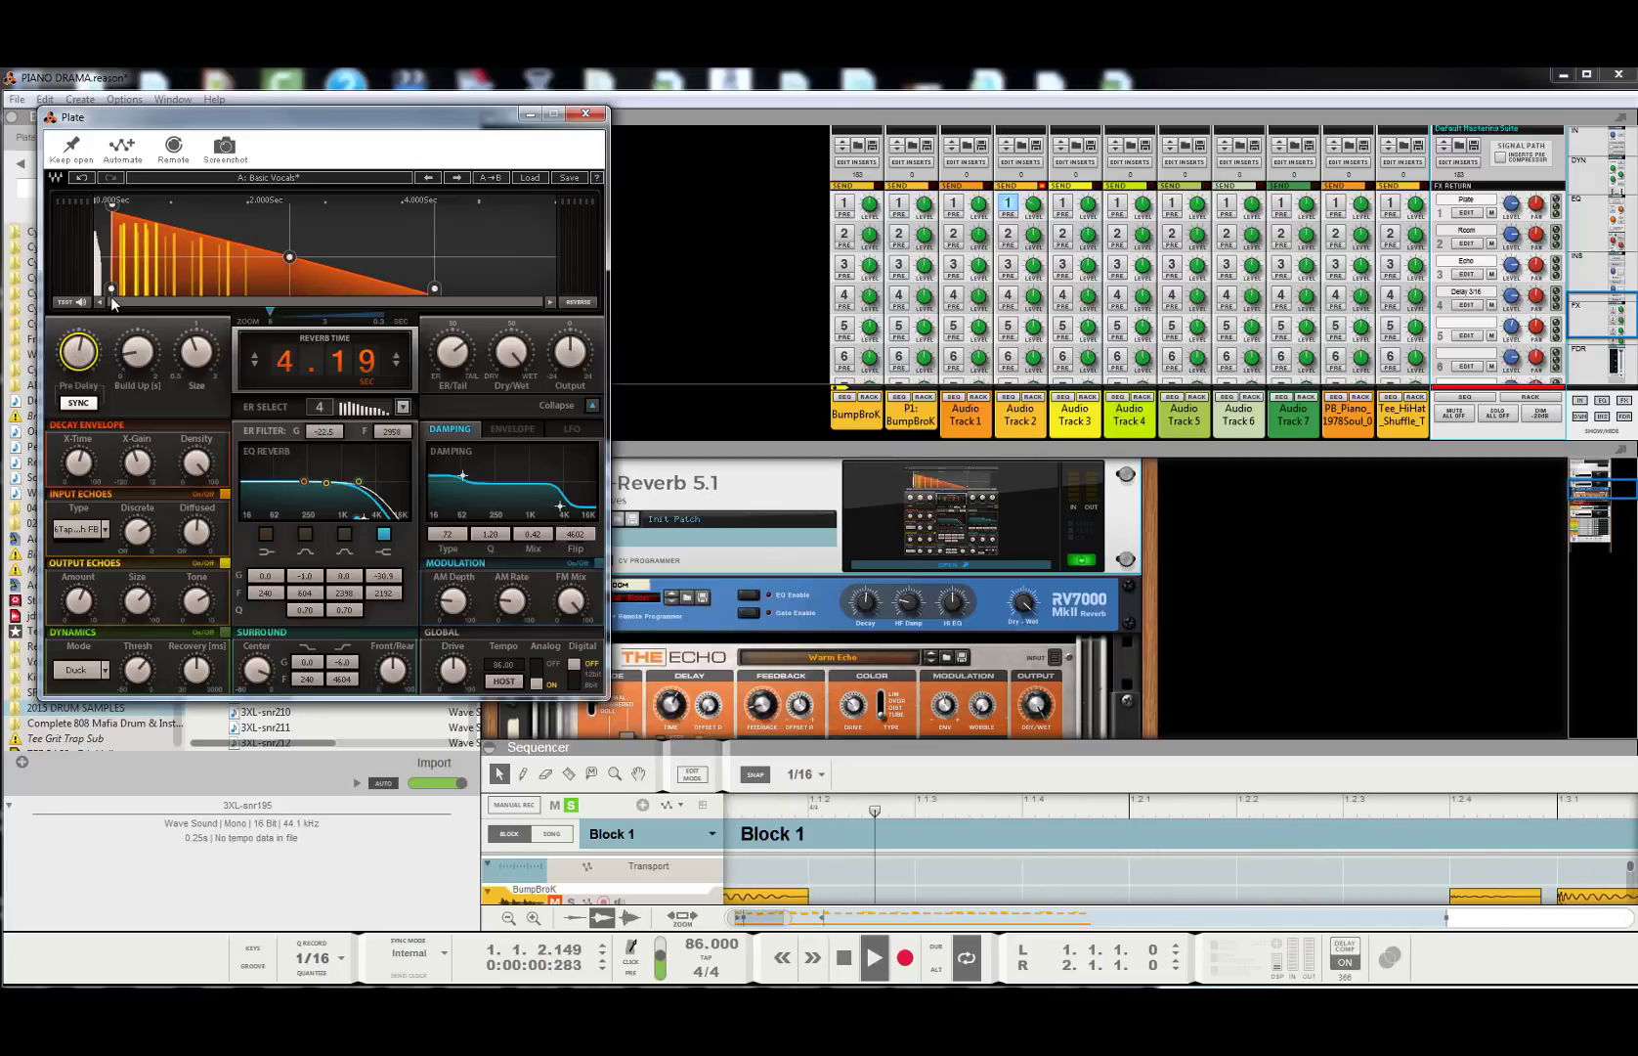
drag(110, 291, 101, 289)
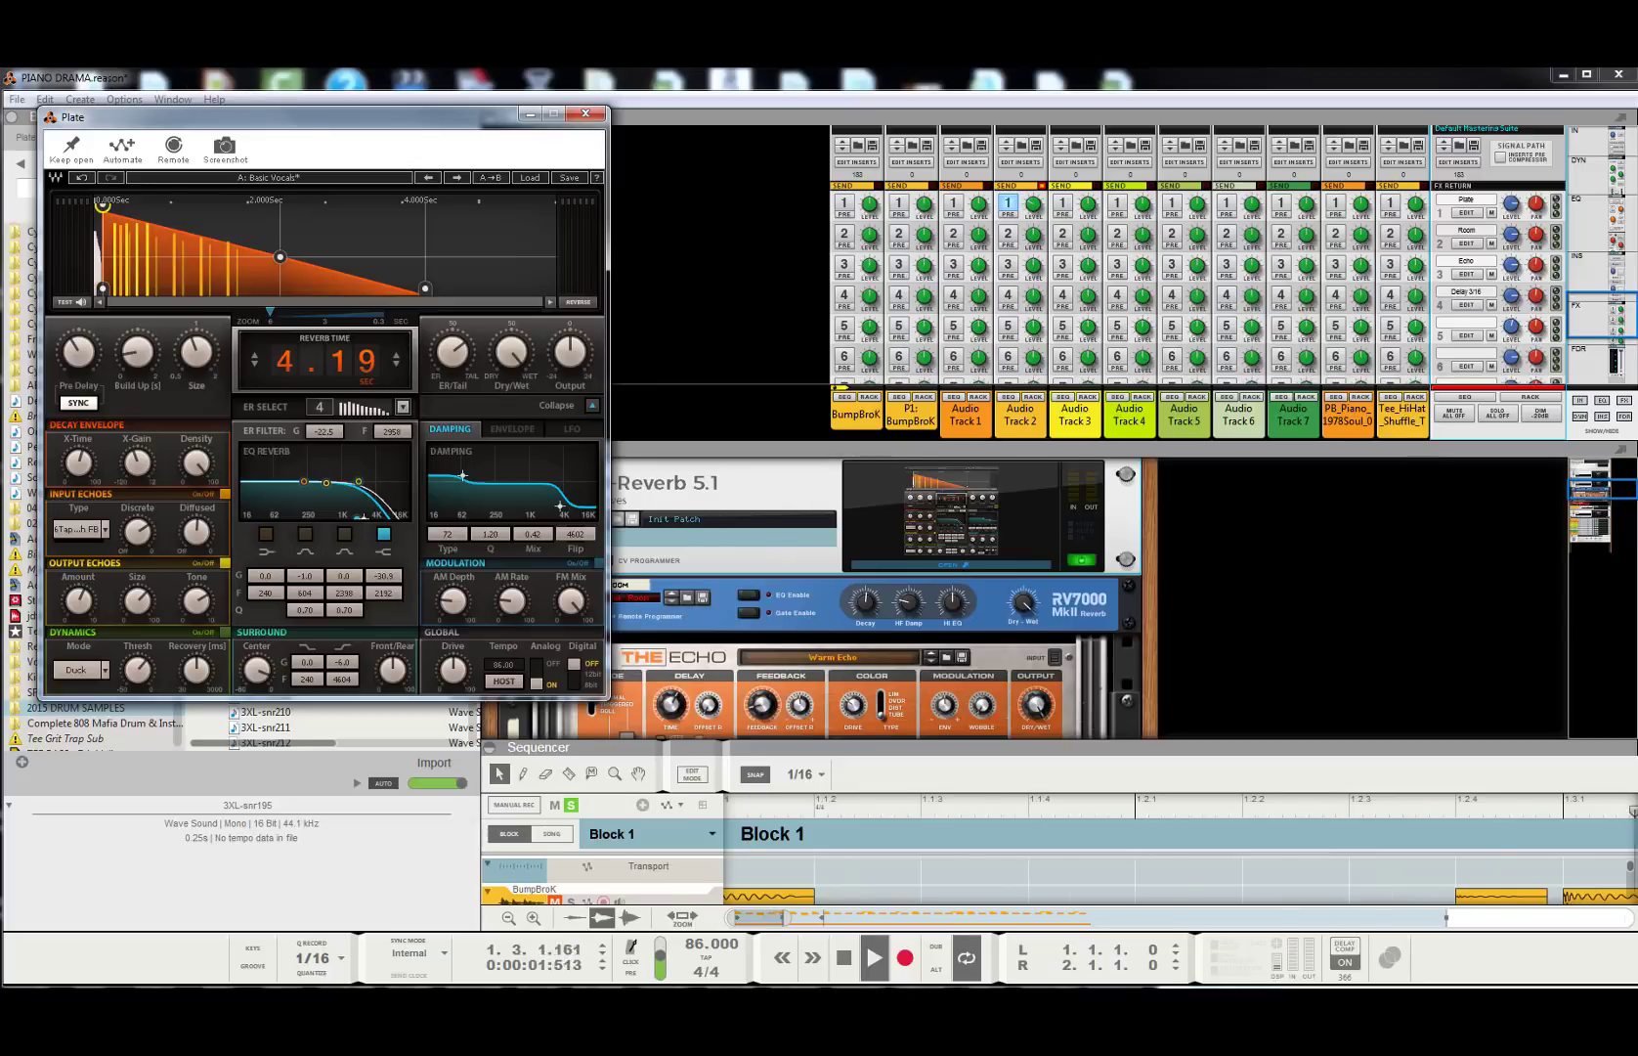
drag(103, 293, 100, 289)
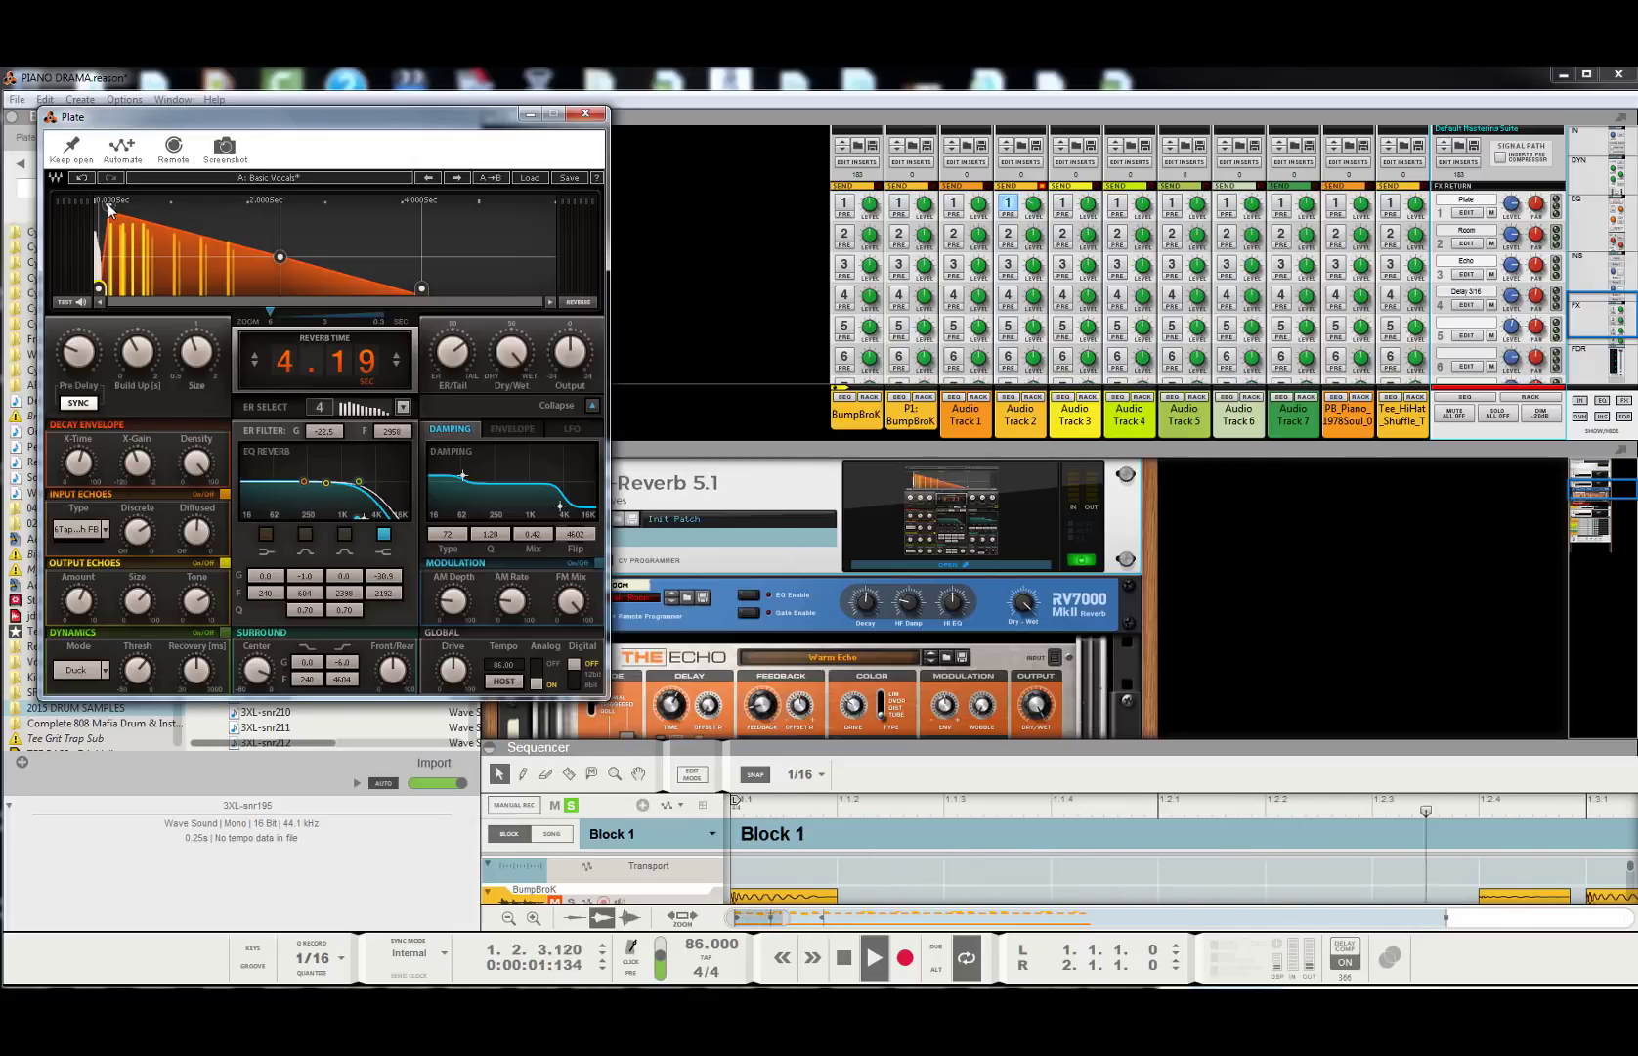
drag(110, 207, 110, 206)
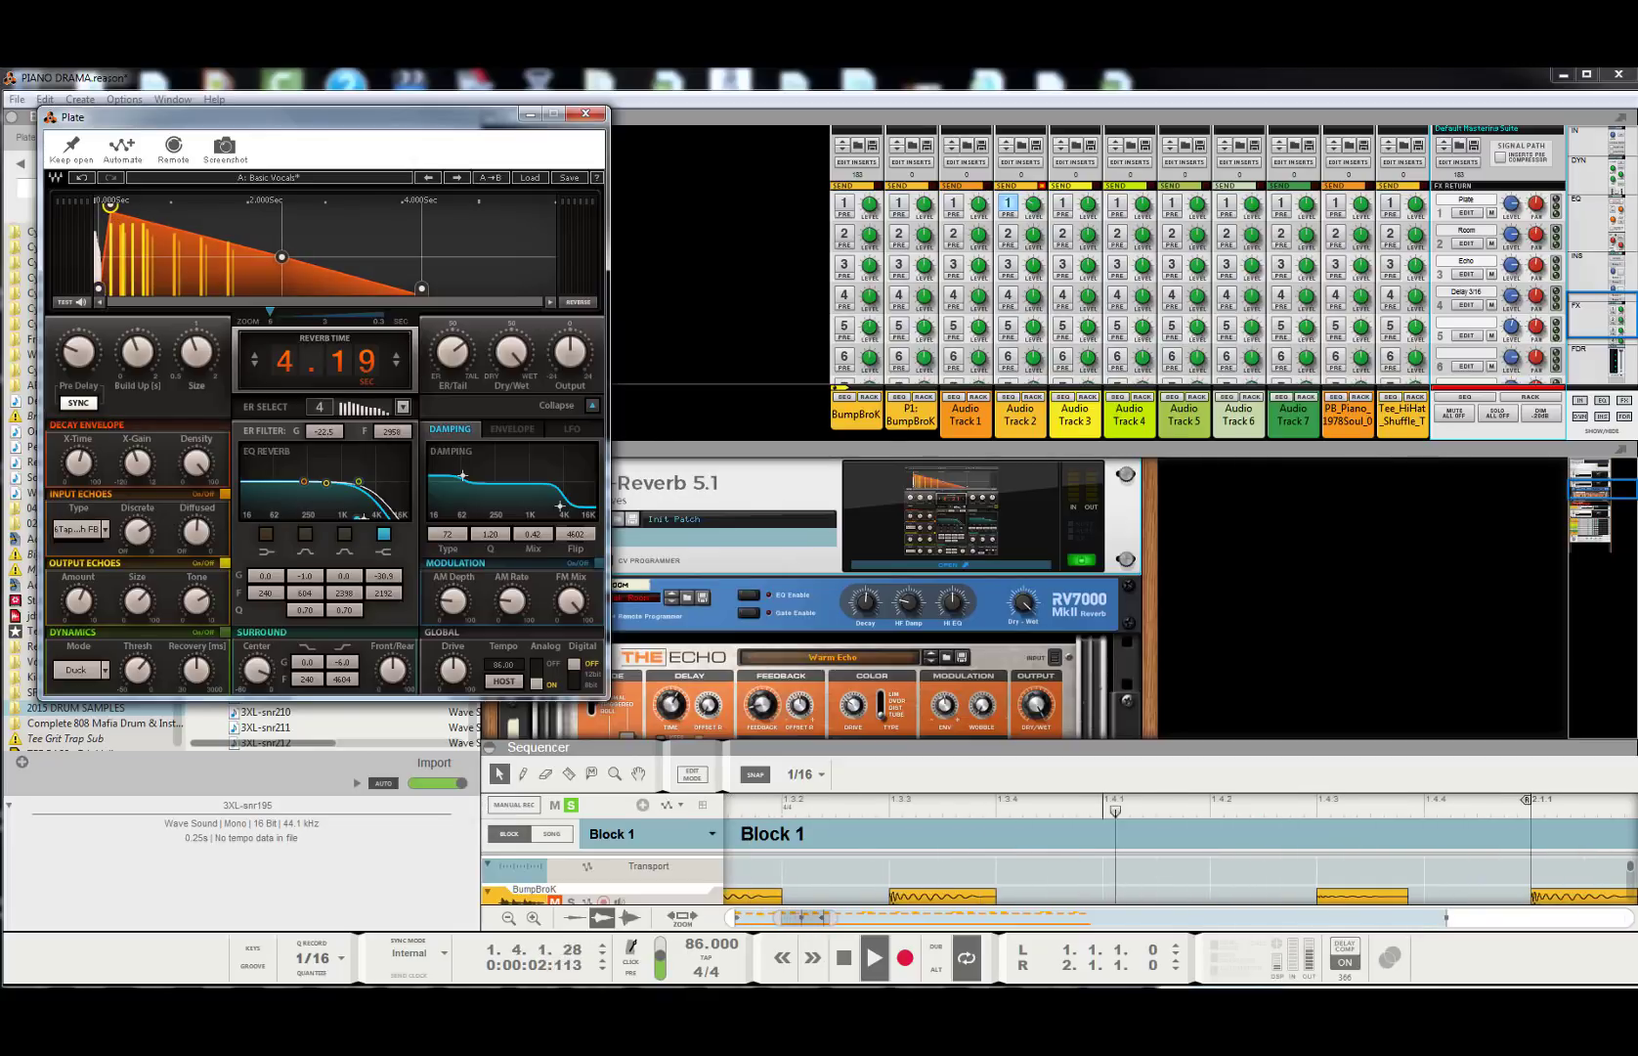
click(586, 113)
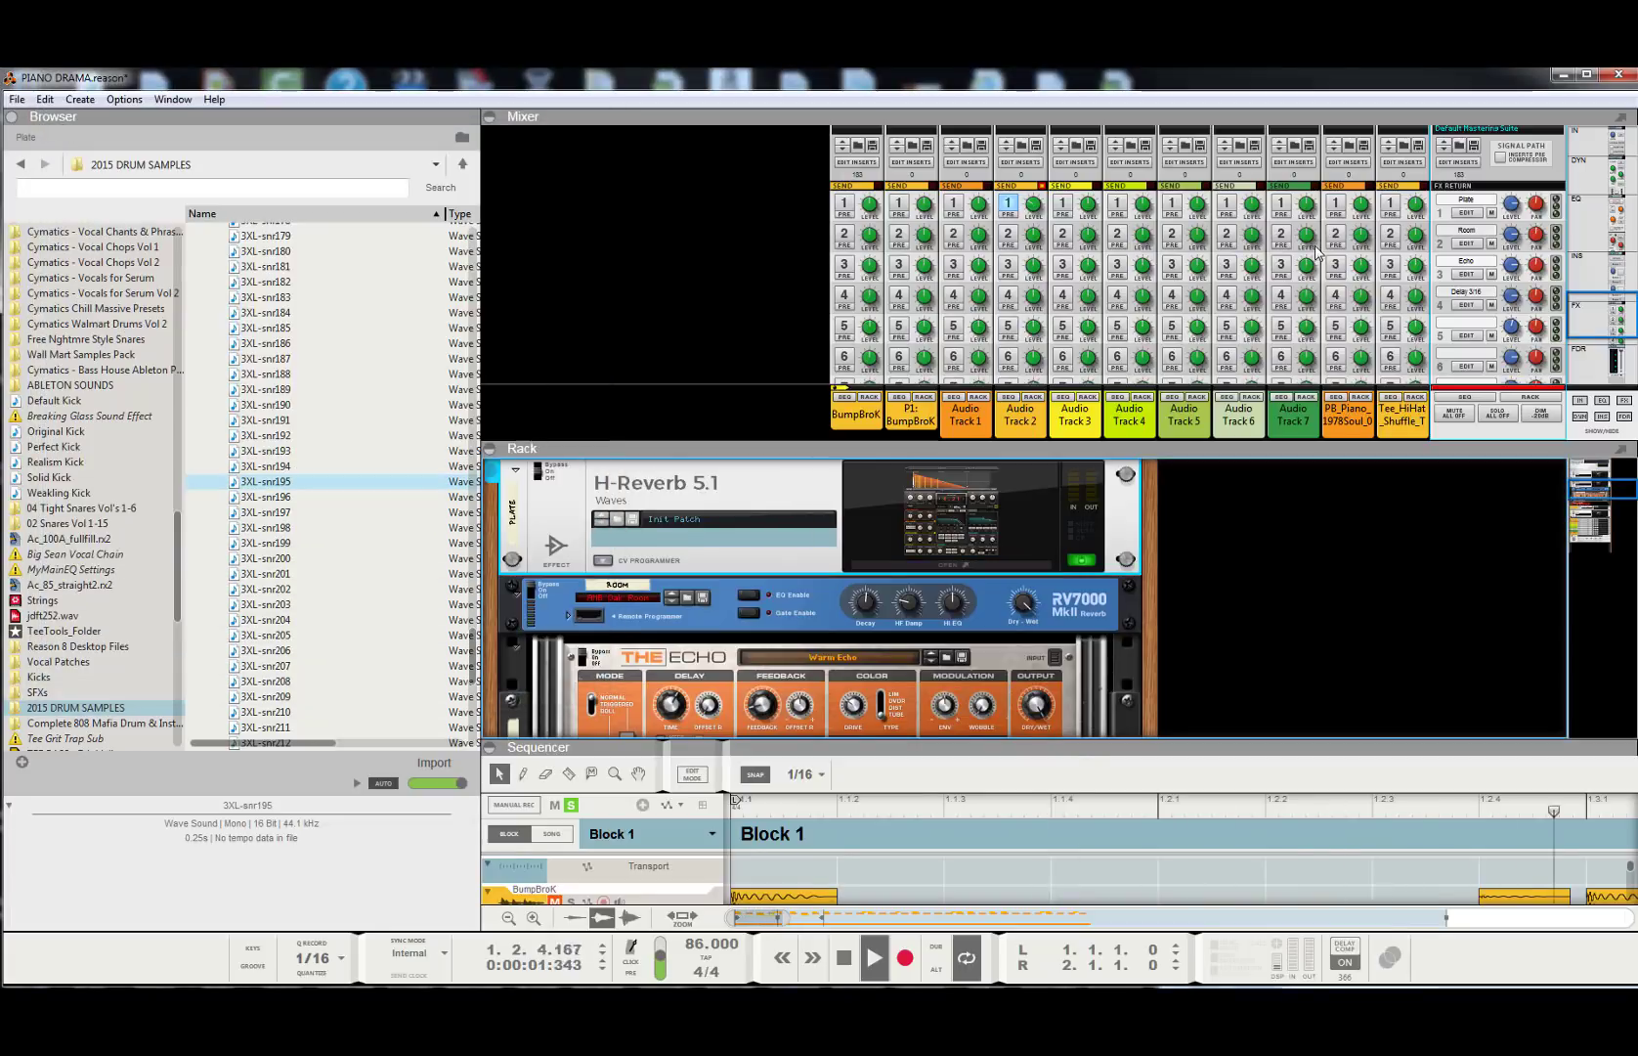
- Clear the solo on Audio Track 2 so all tracks are heard, and stop playback
click(1010, 206)
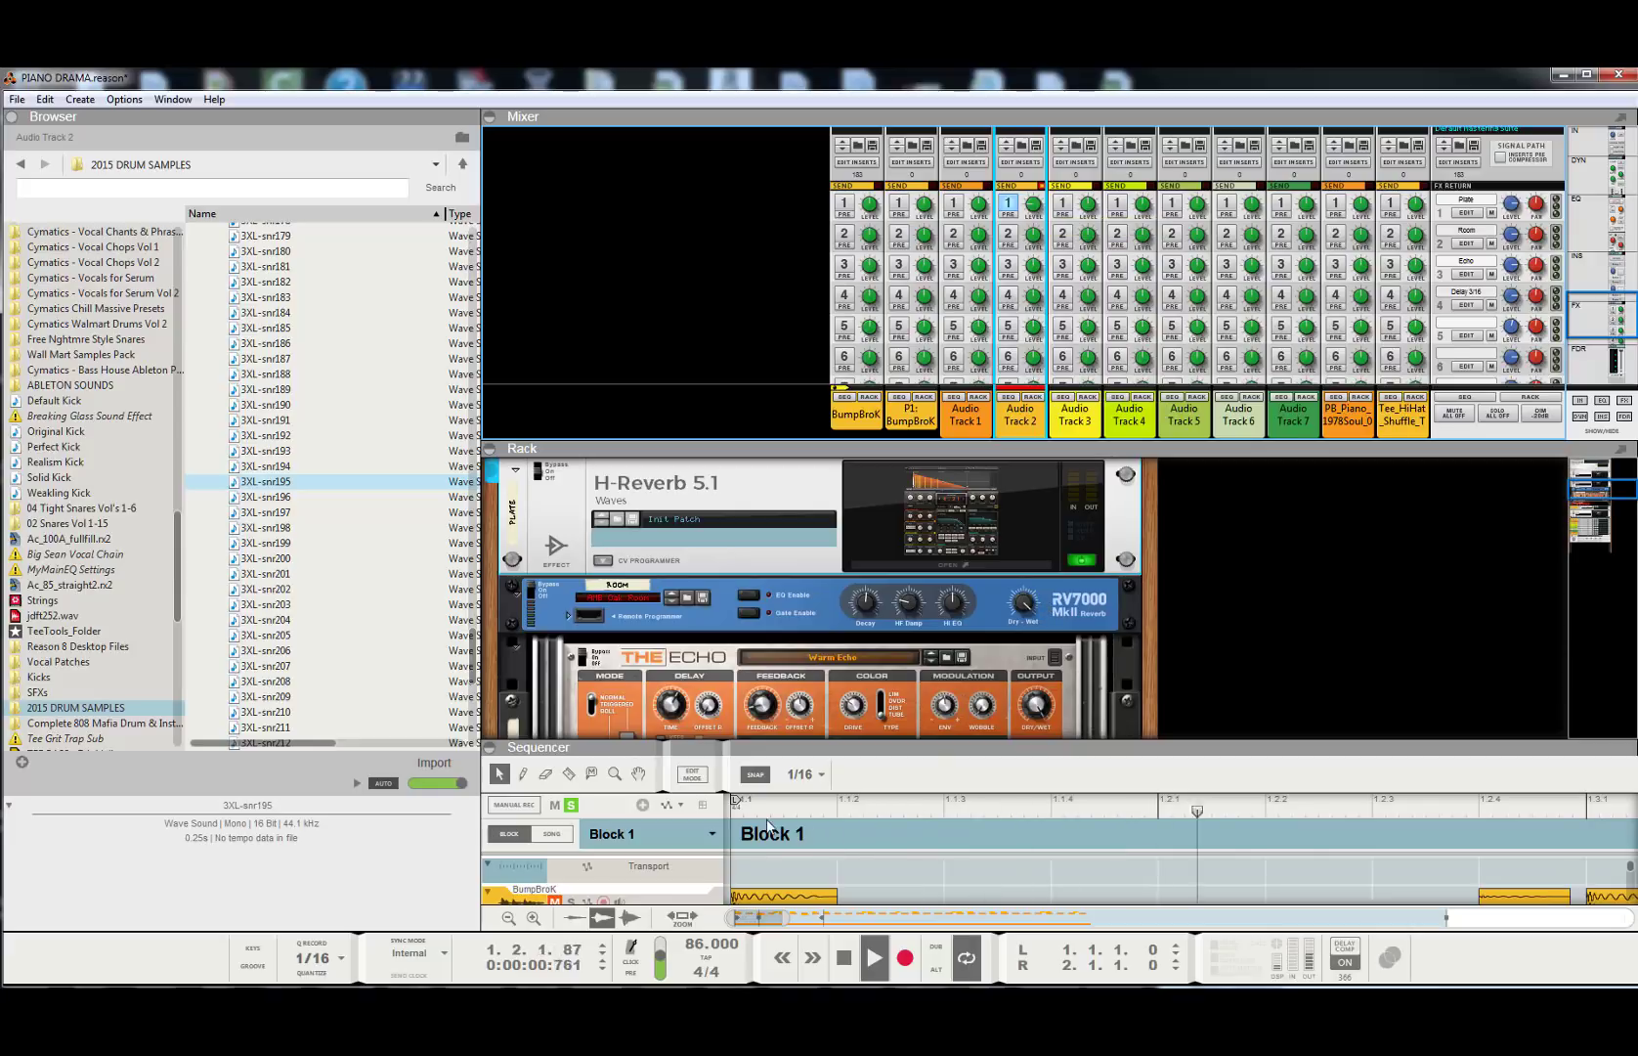
drag(803, 741, 804, 520)
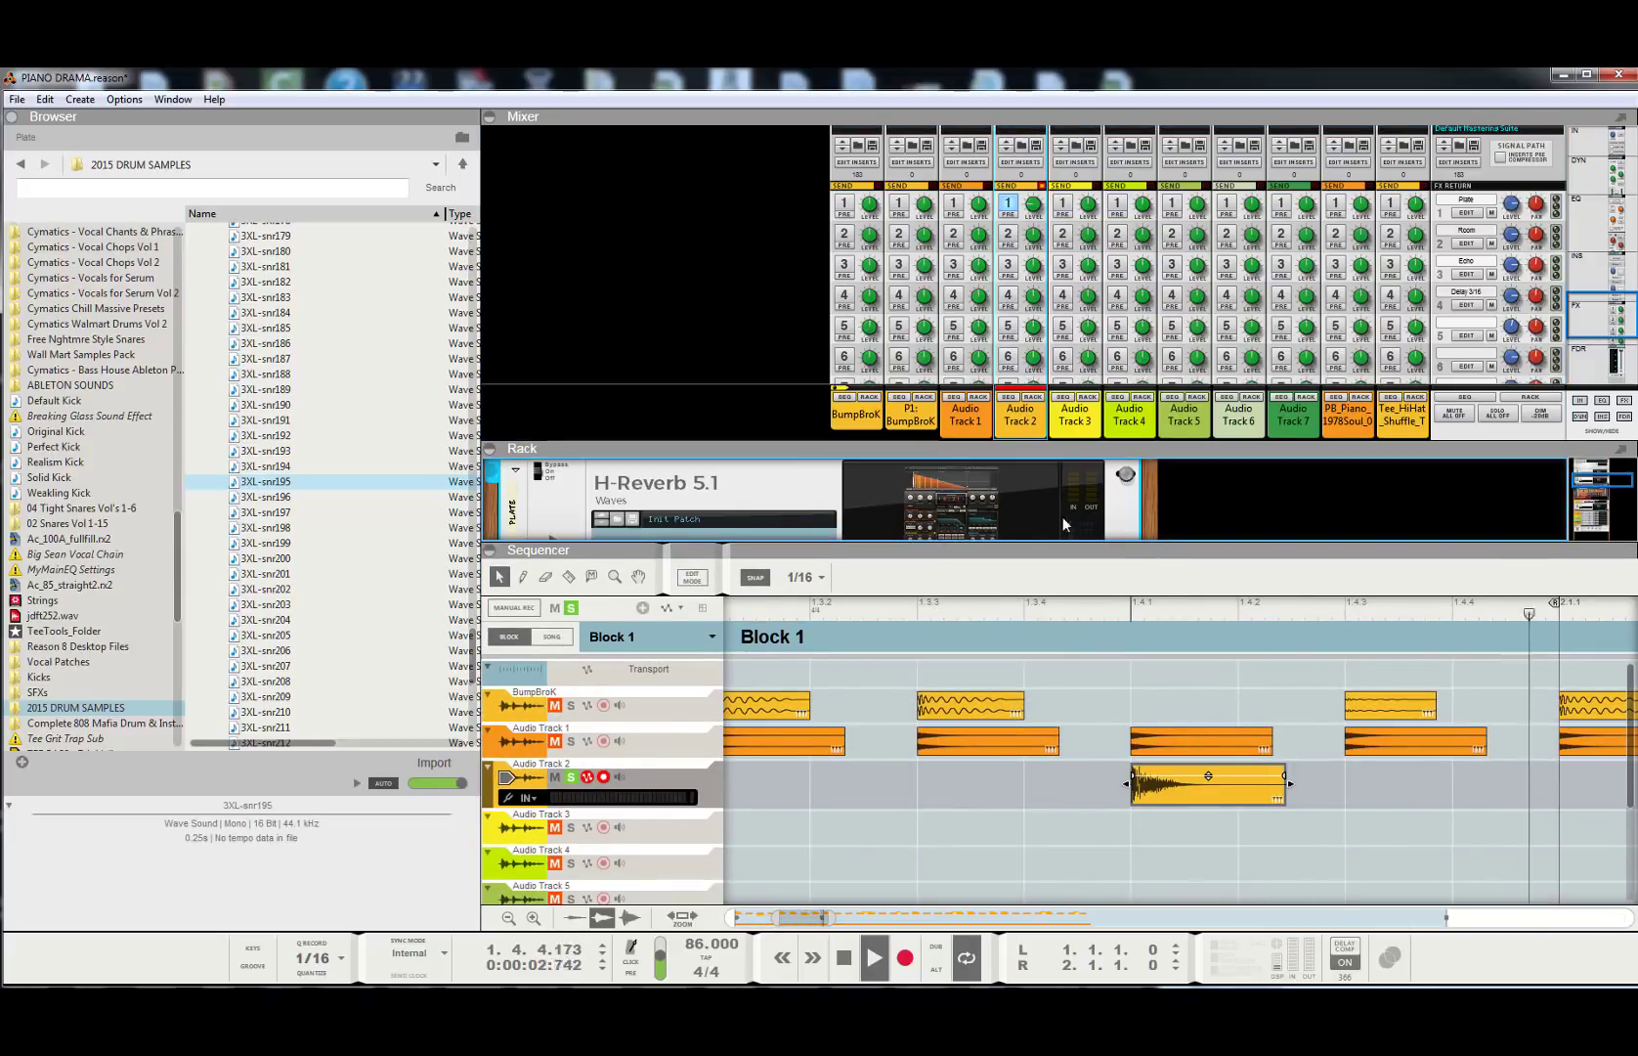
scroll(1554, 294, down, 5)
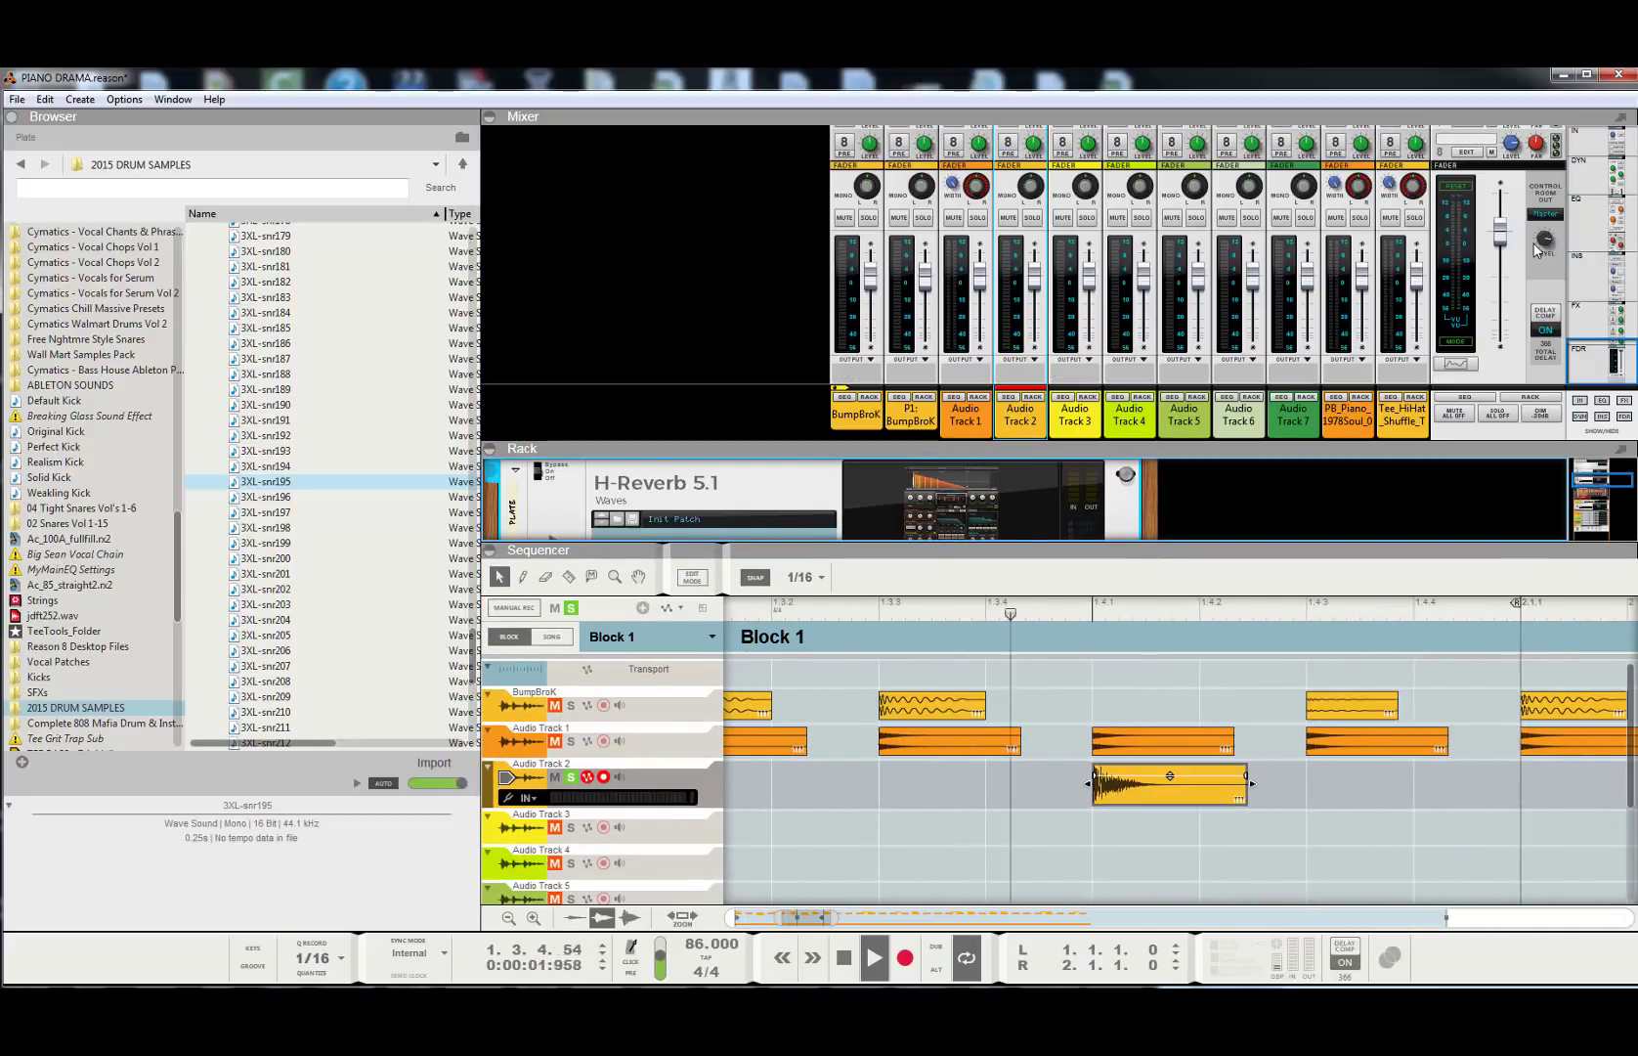
click(1547, 225)
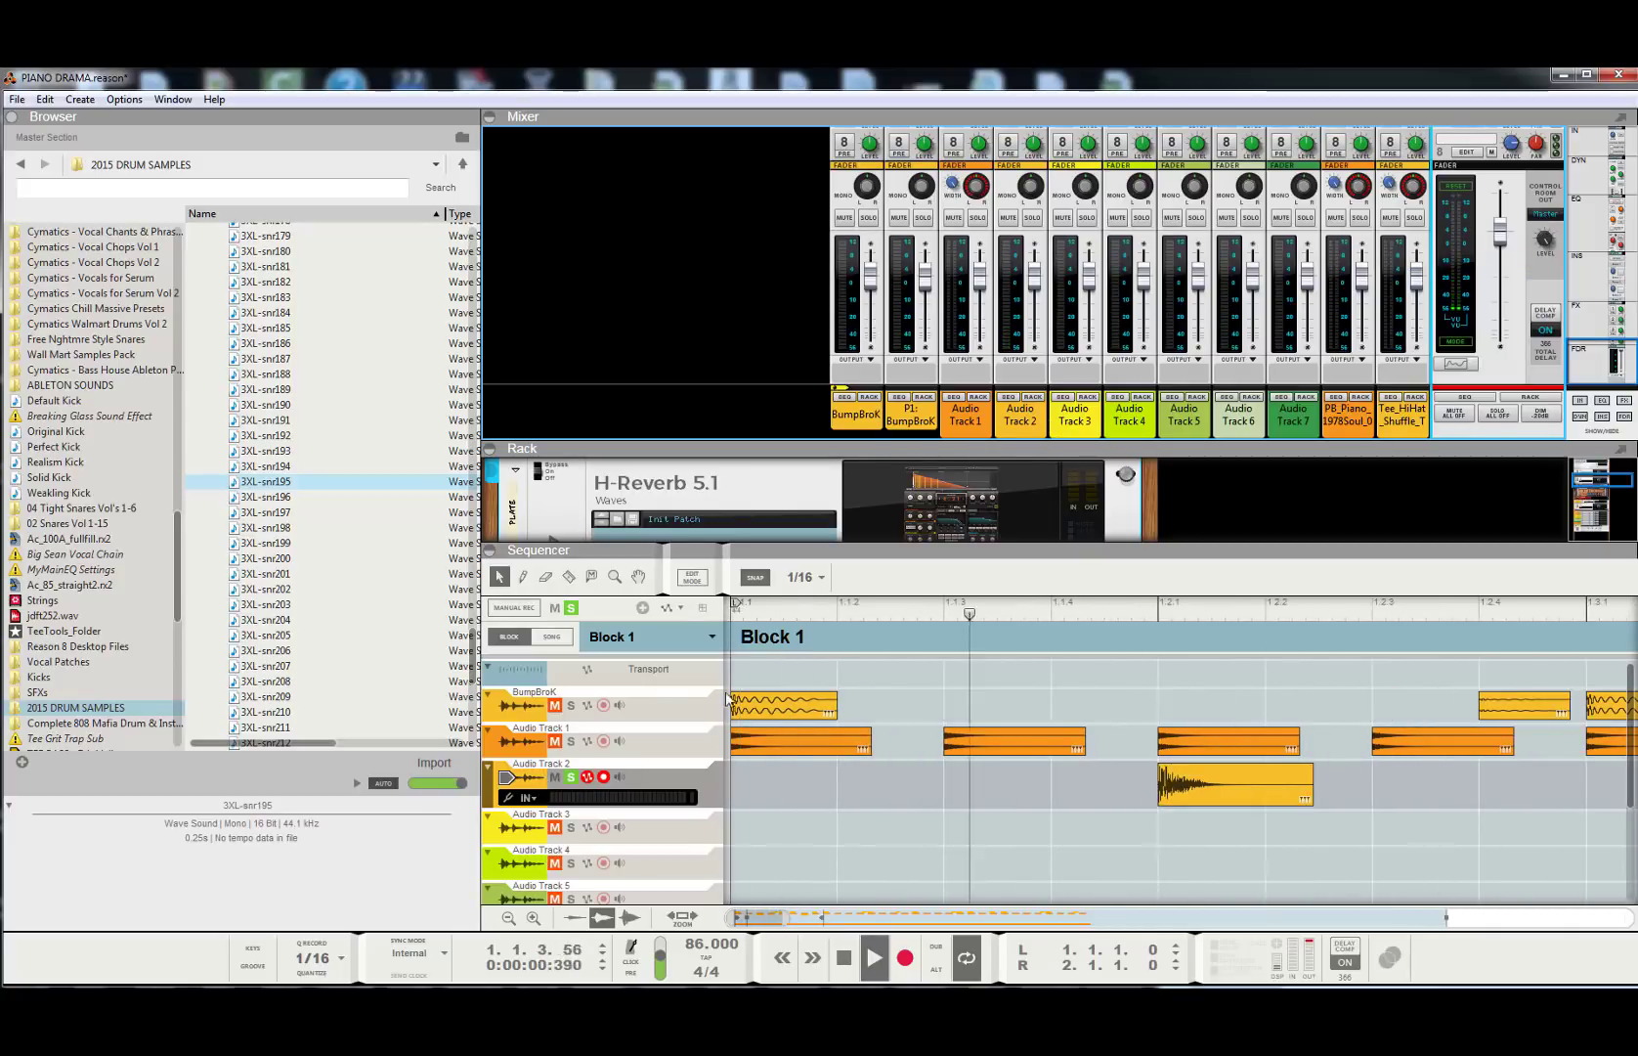
click(572, 610)
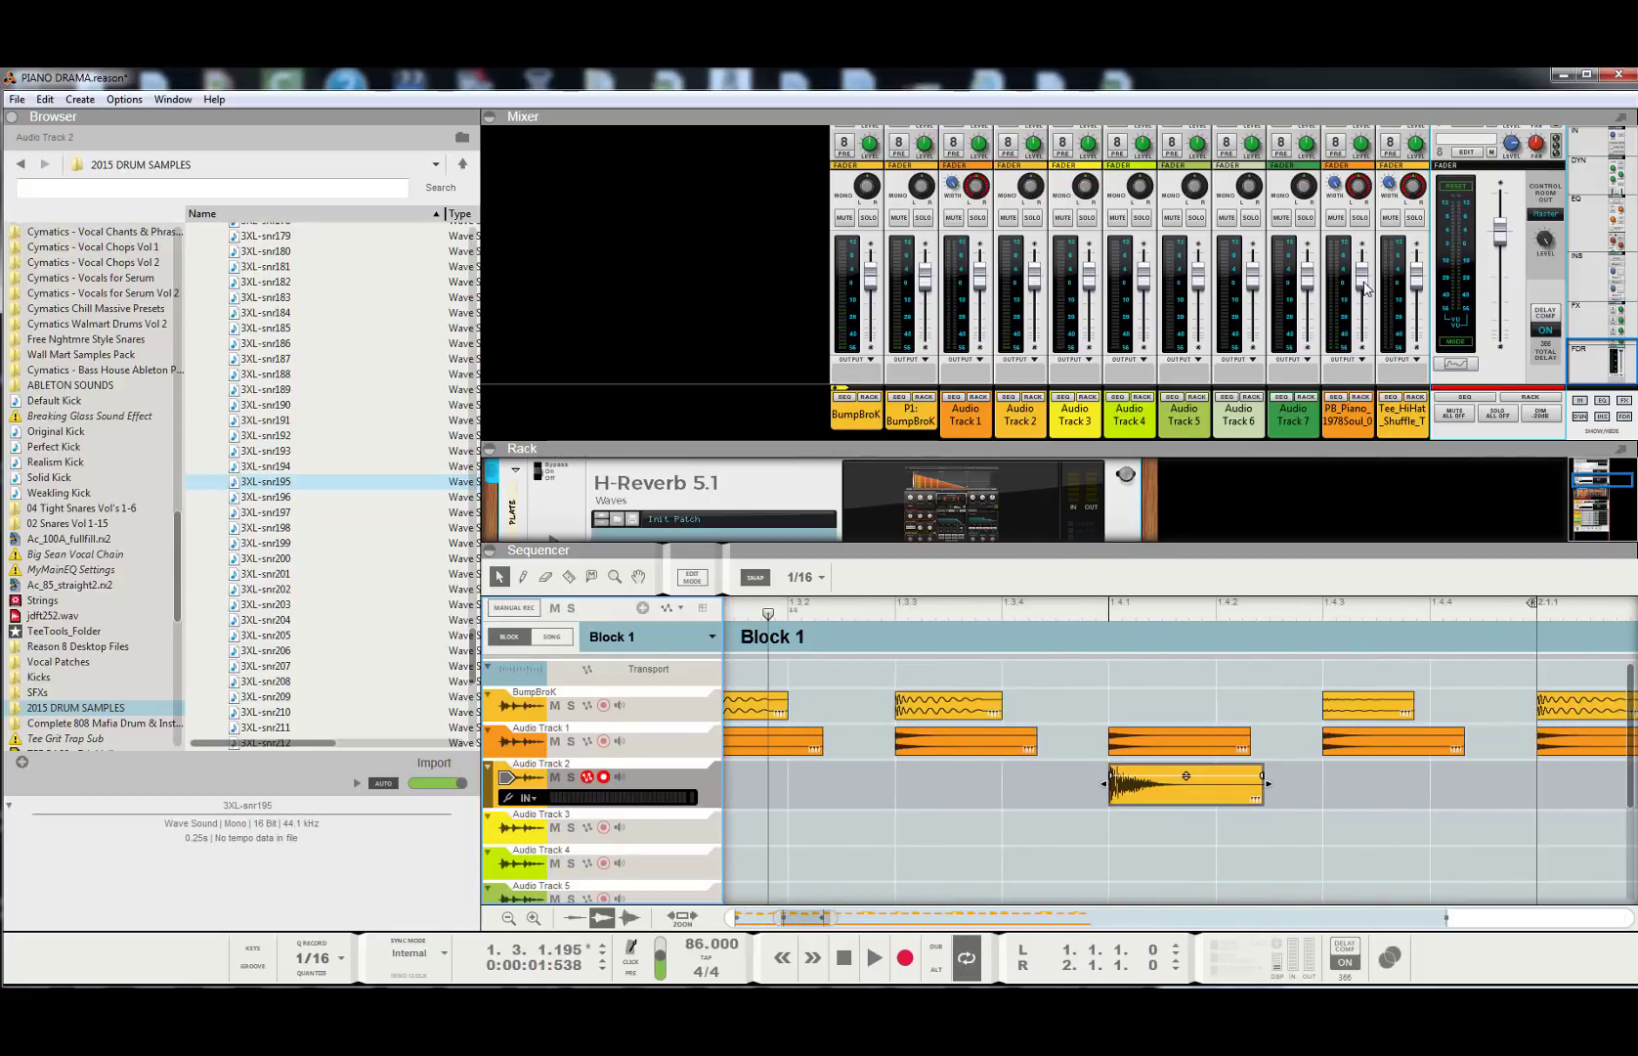
- Find the PB_Piano_1978Soul_086 track in the sequencer, enlarge the sequencer area and track height, and select that track
click(1363, 416)
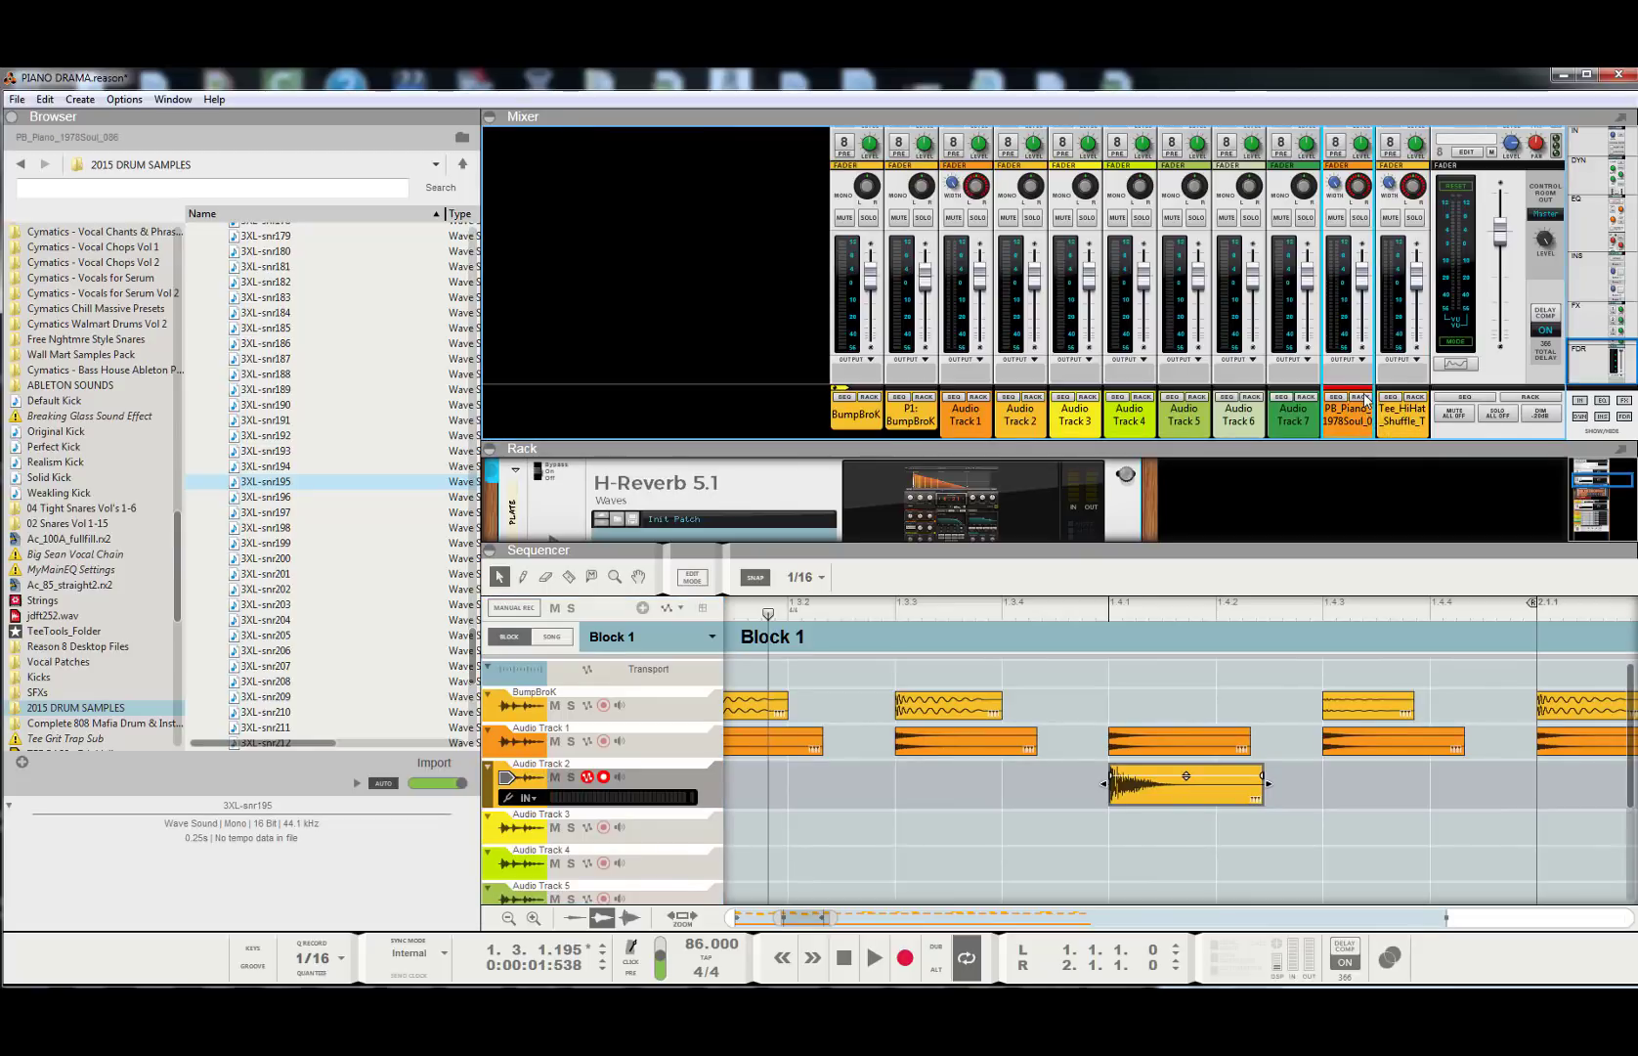
click(1338, 400)
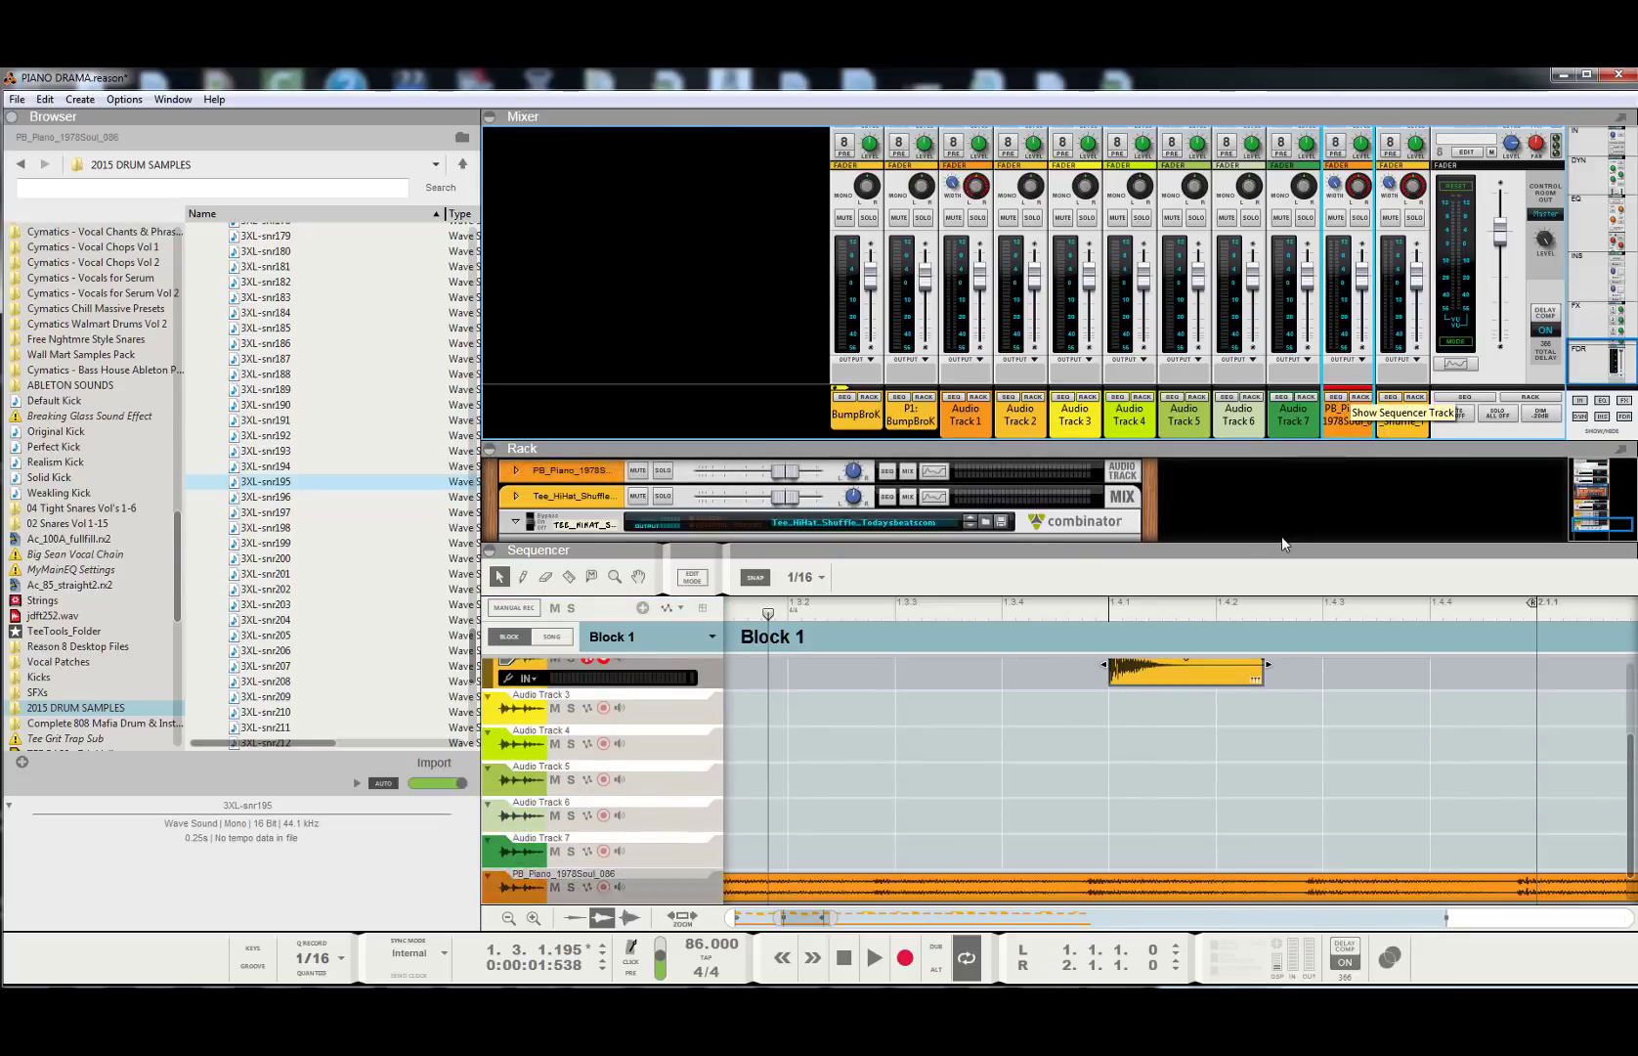
drag(1282, 545, 1271, 310)
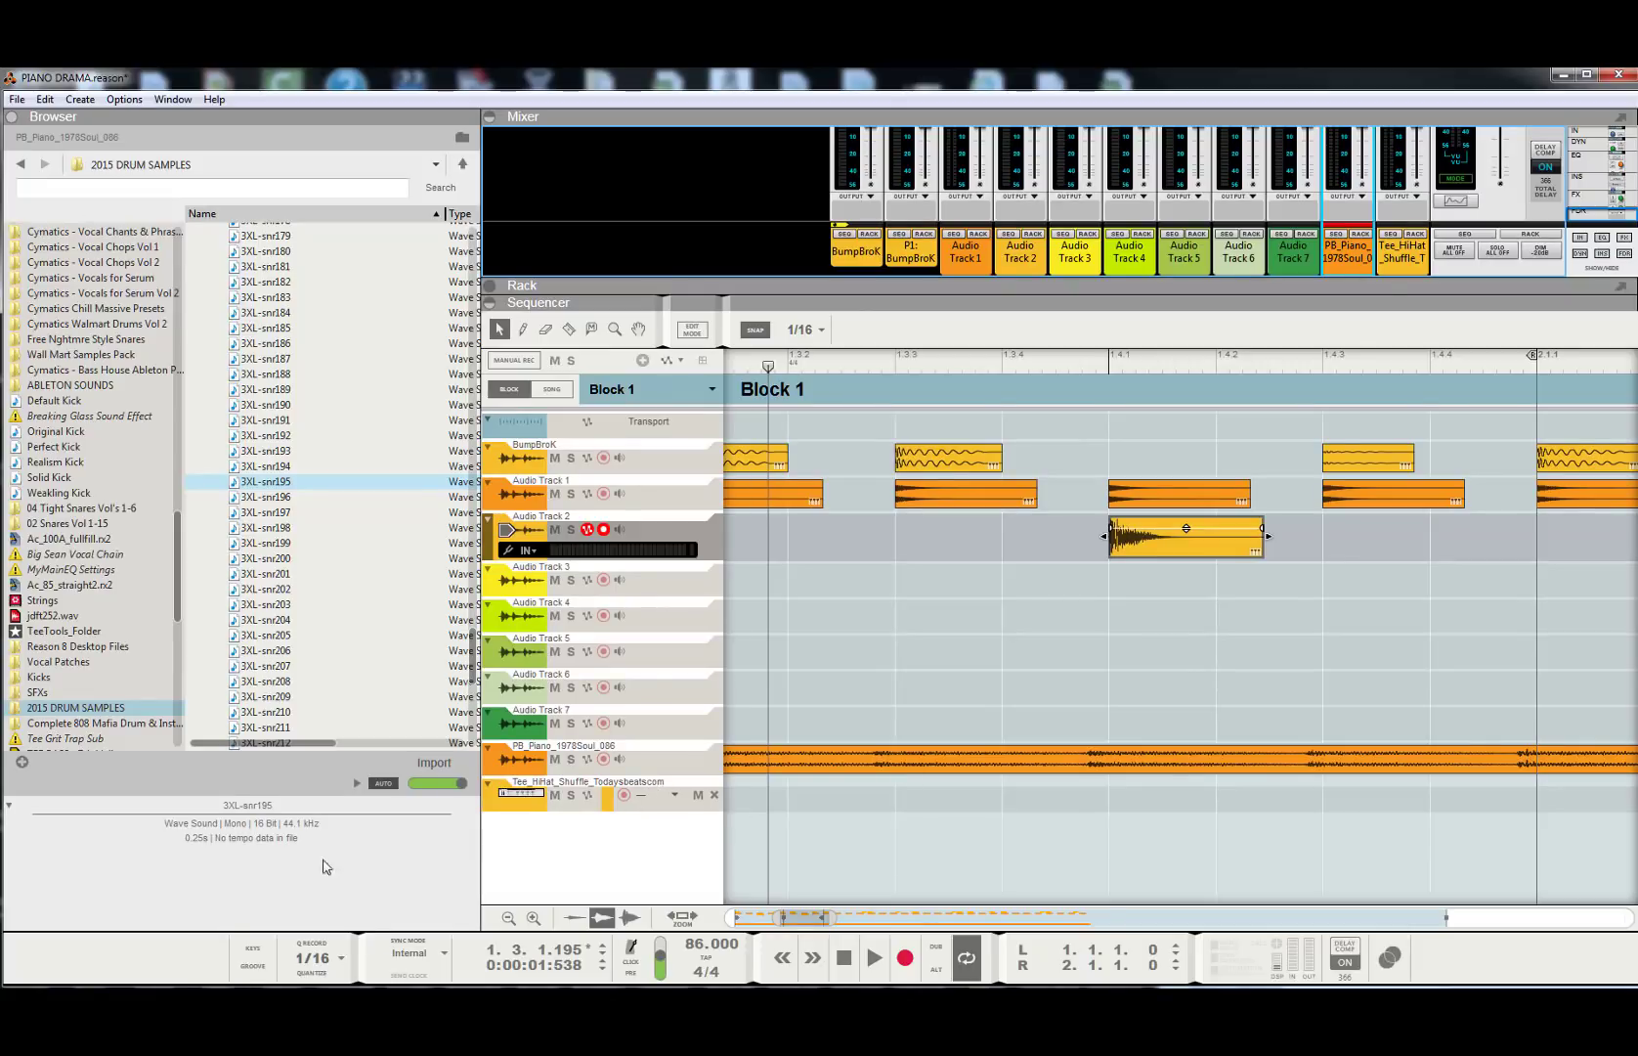
click(533, 918)
click(533, 918)
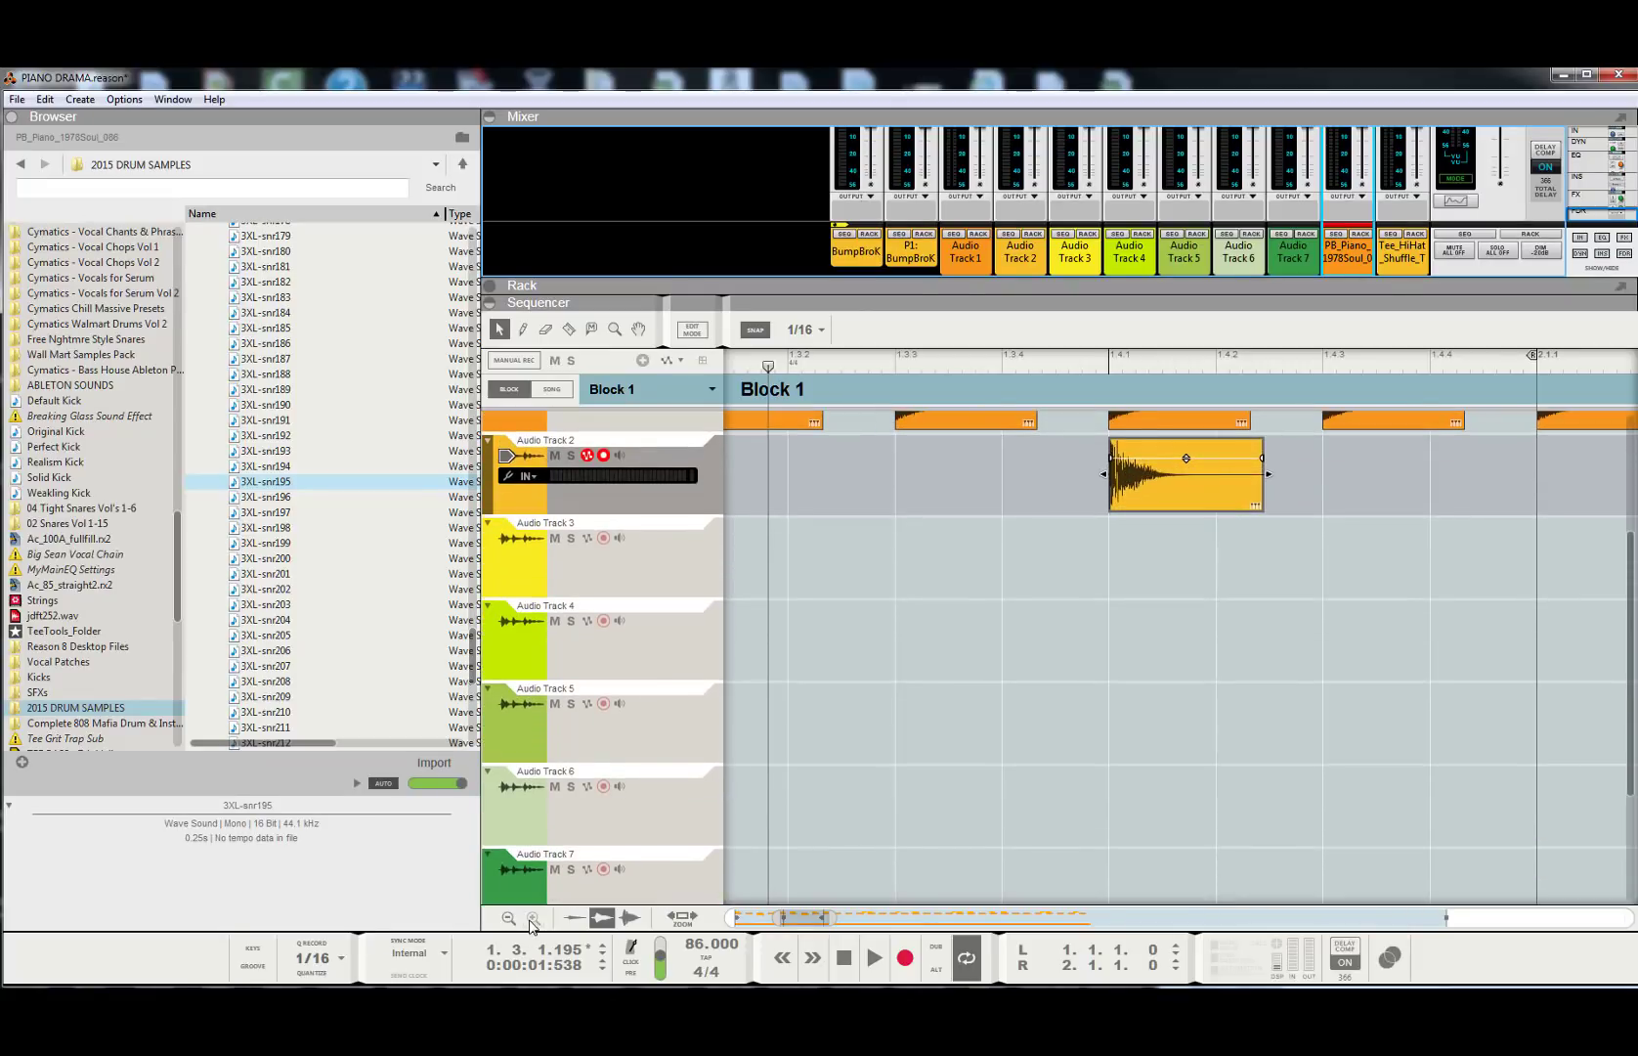
click(653, 808)
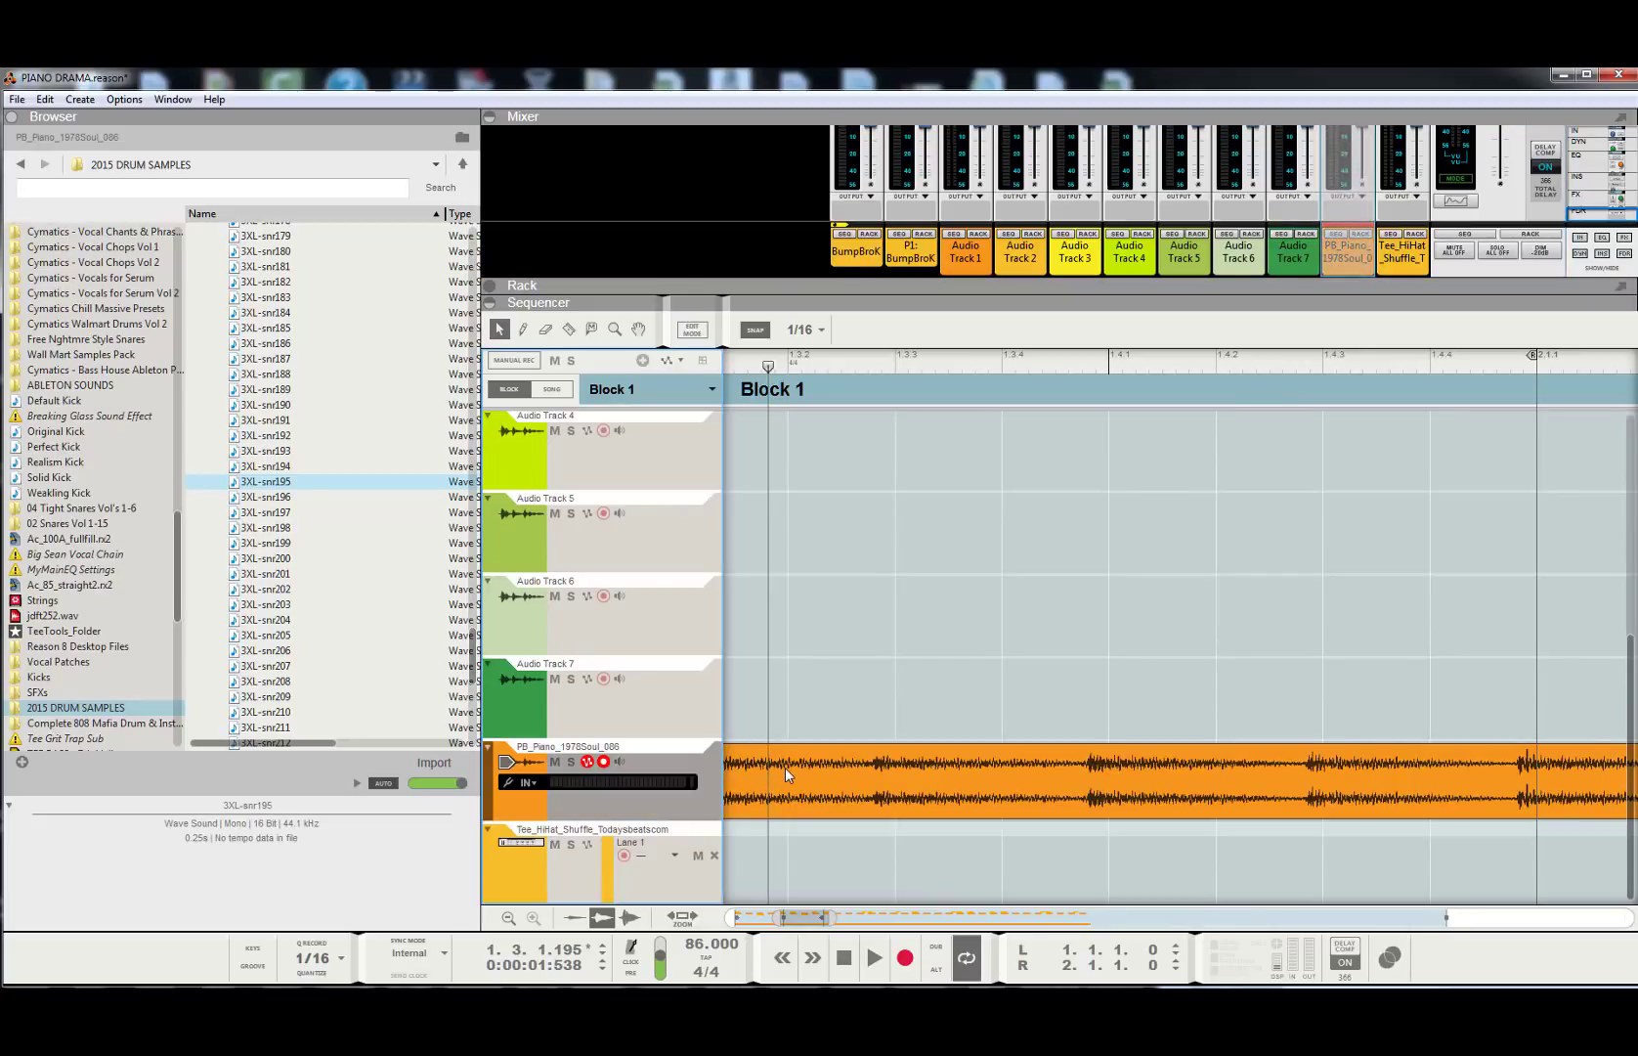
- Lower the piano loop clip's level to -4.02 dB and play the beat briefly to hear the balance
click(842, 775)
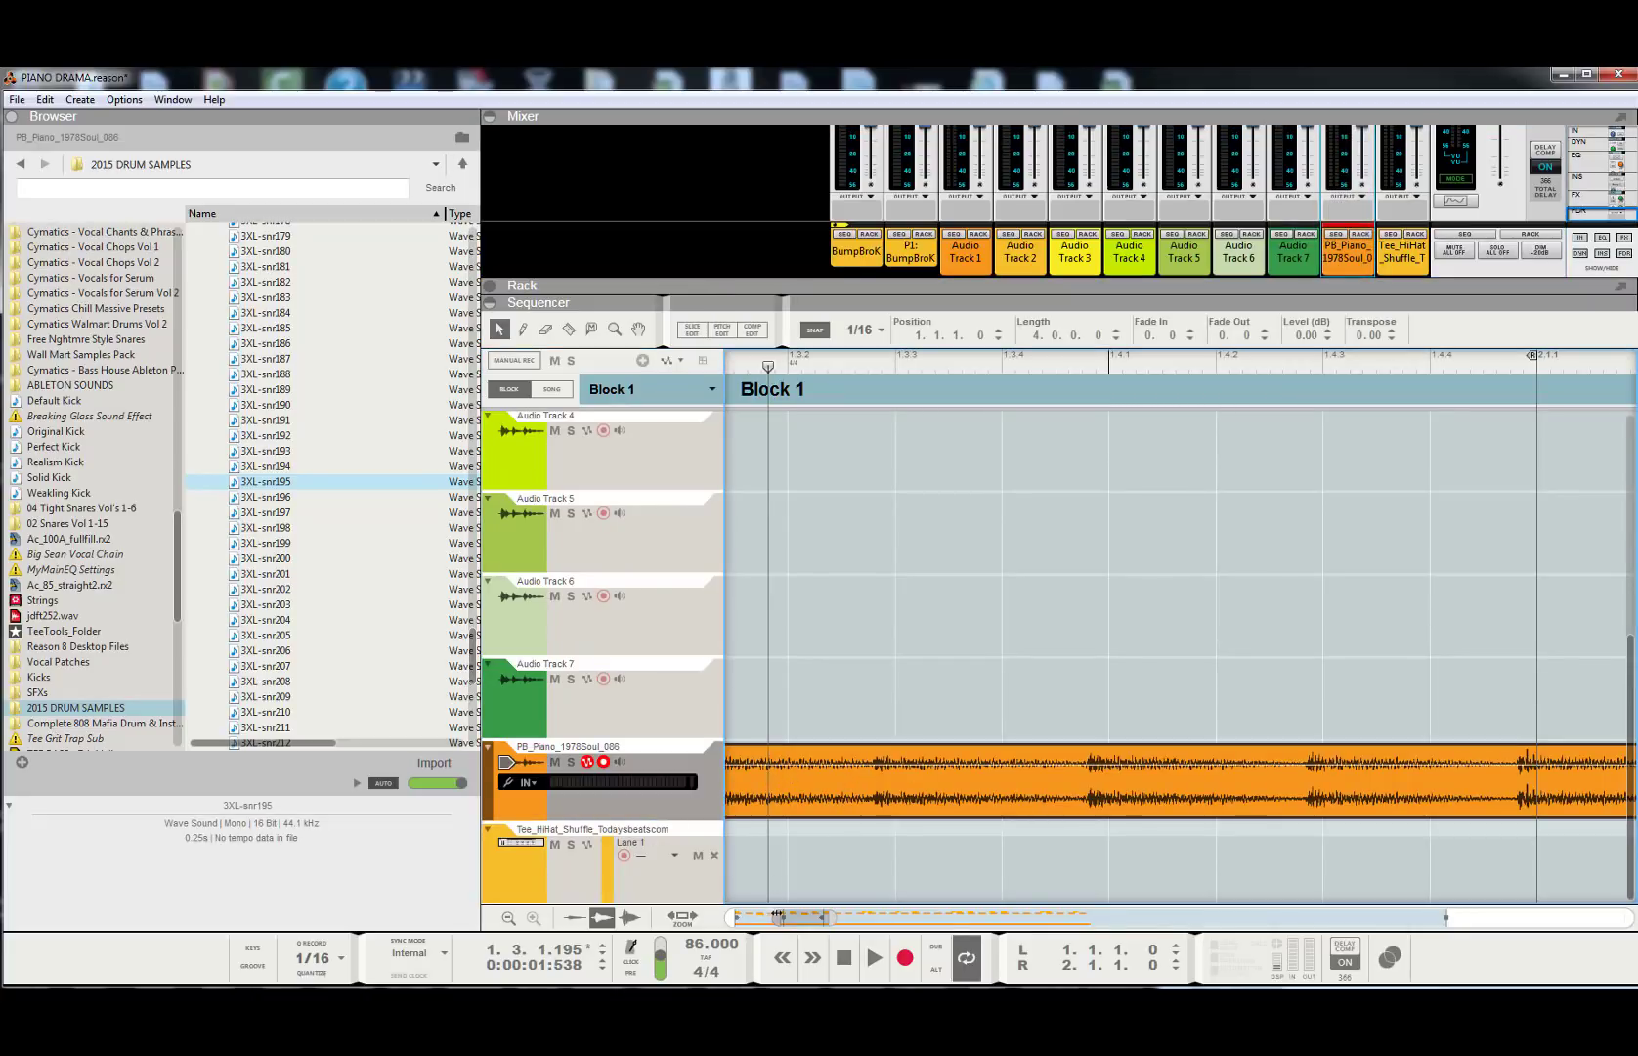
drag(777, 914, 692, 943)
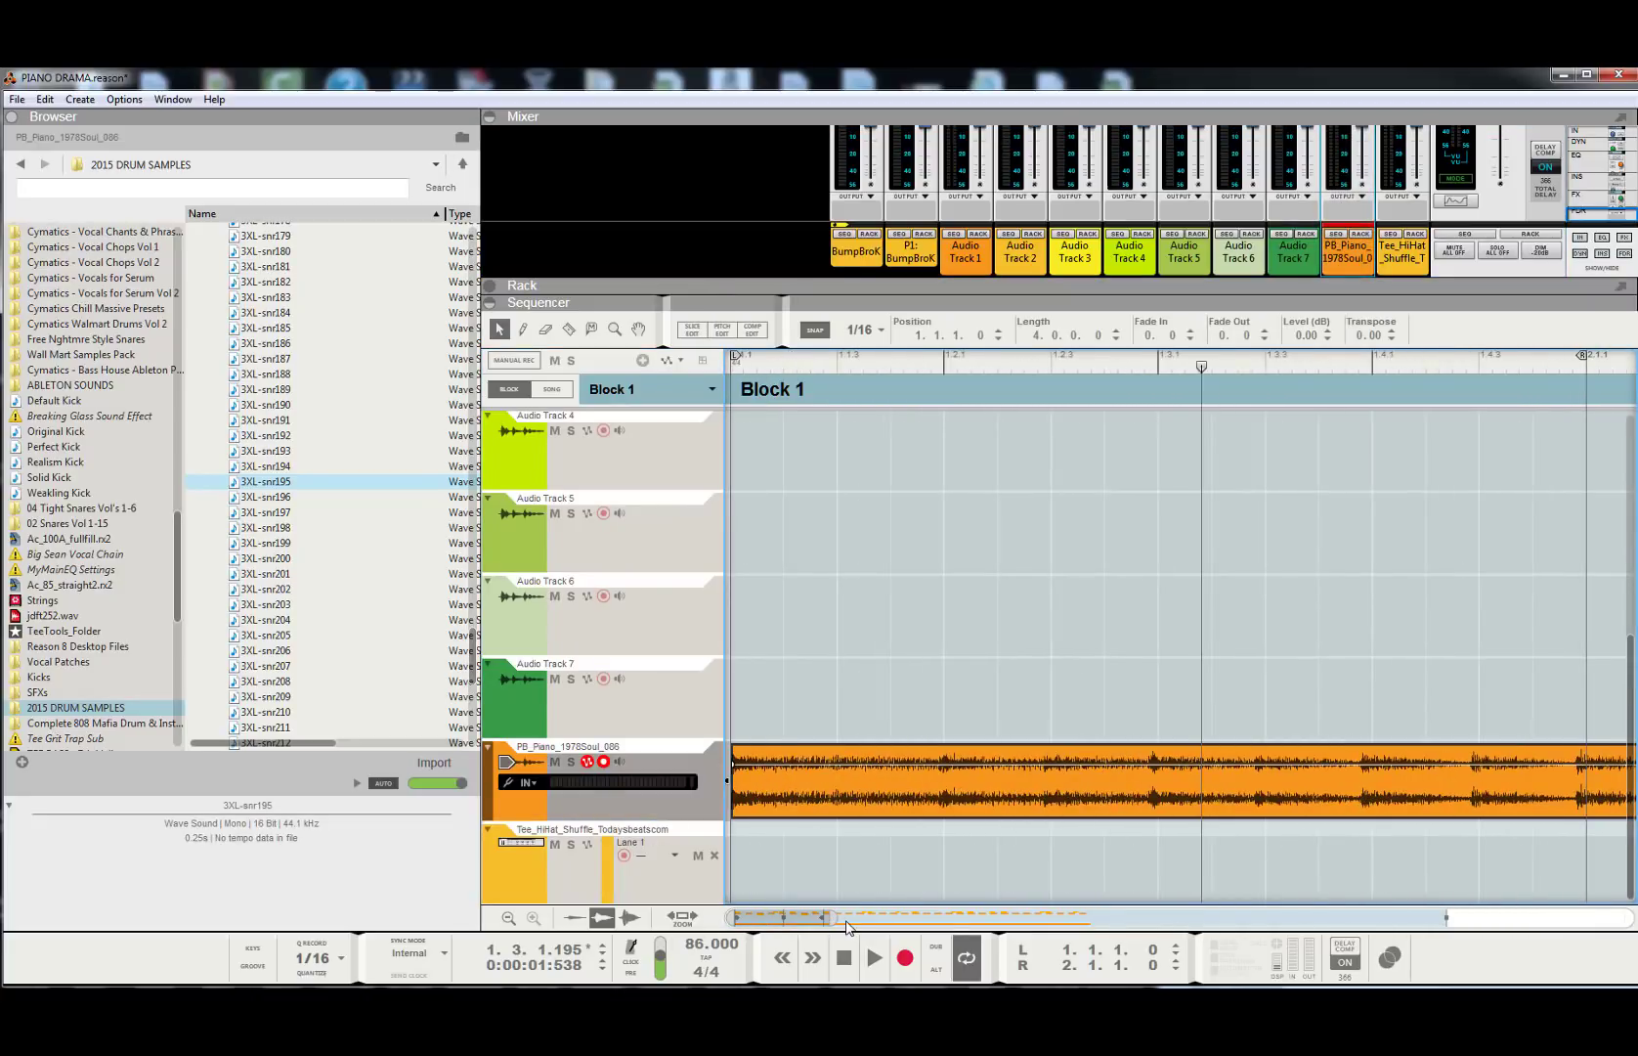
drag(834, 916, 1117, 917)
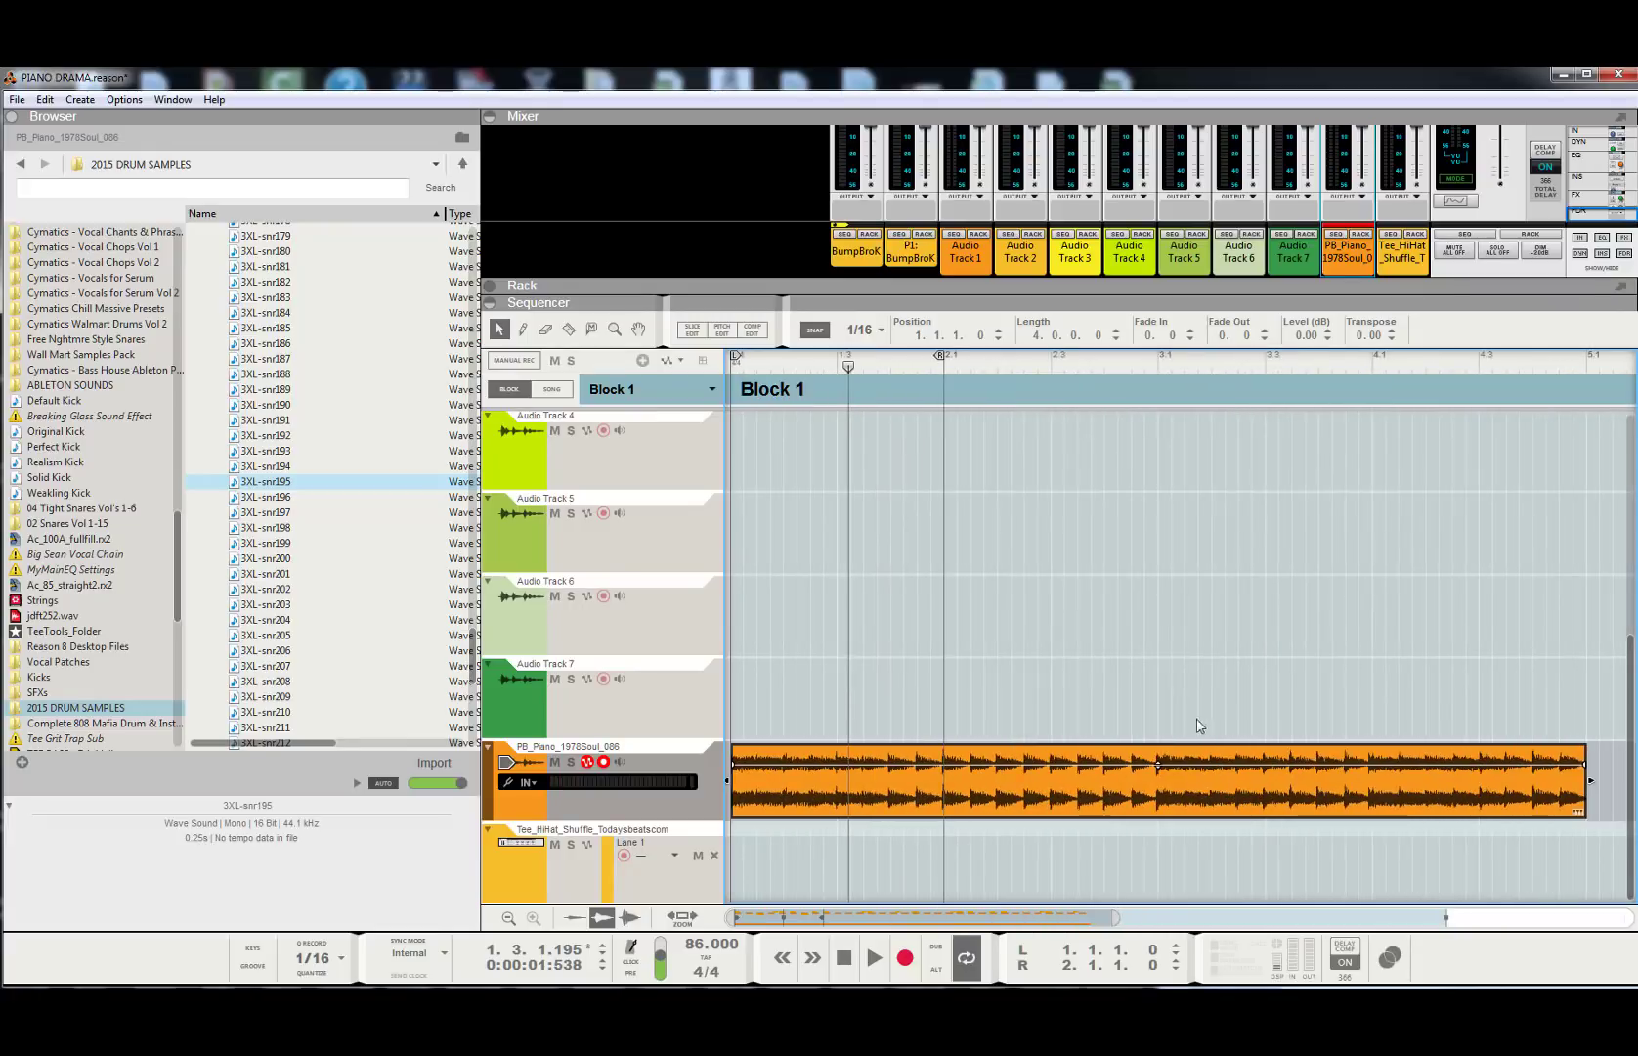
drag(1158, 764, 1157, 775)
key(space)
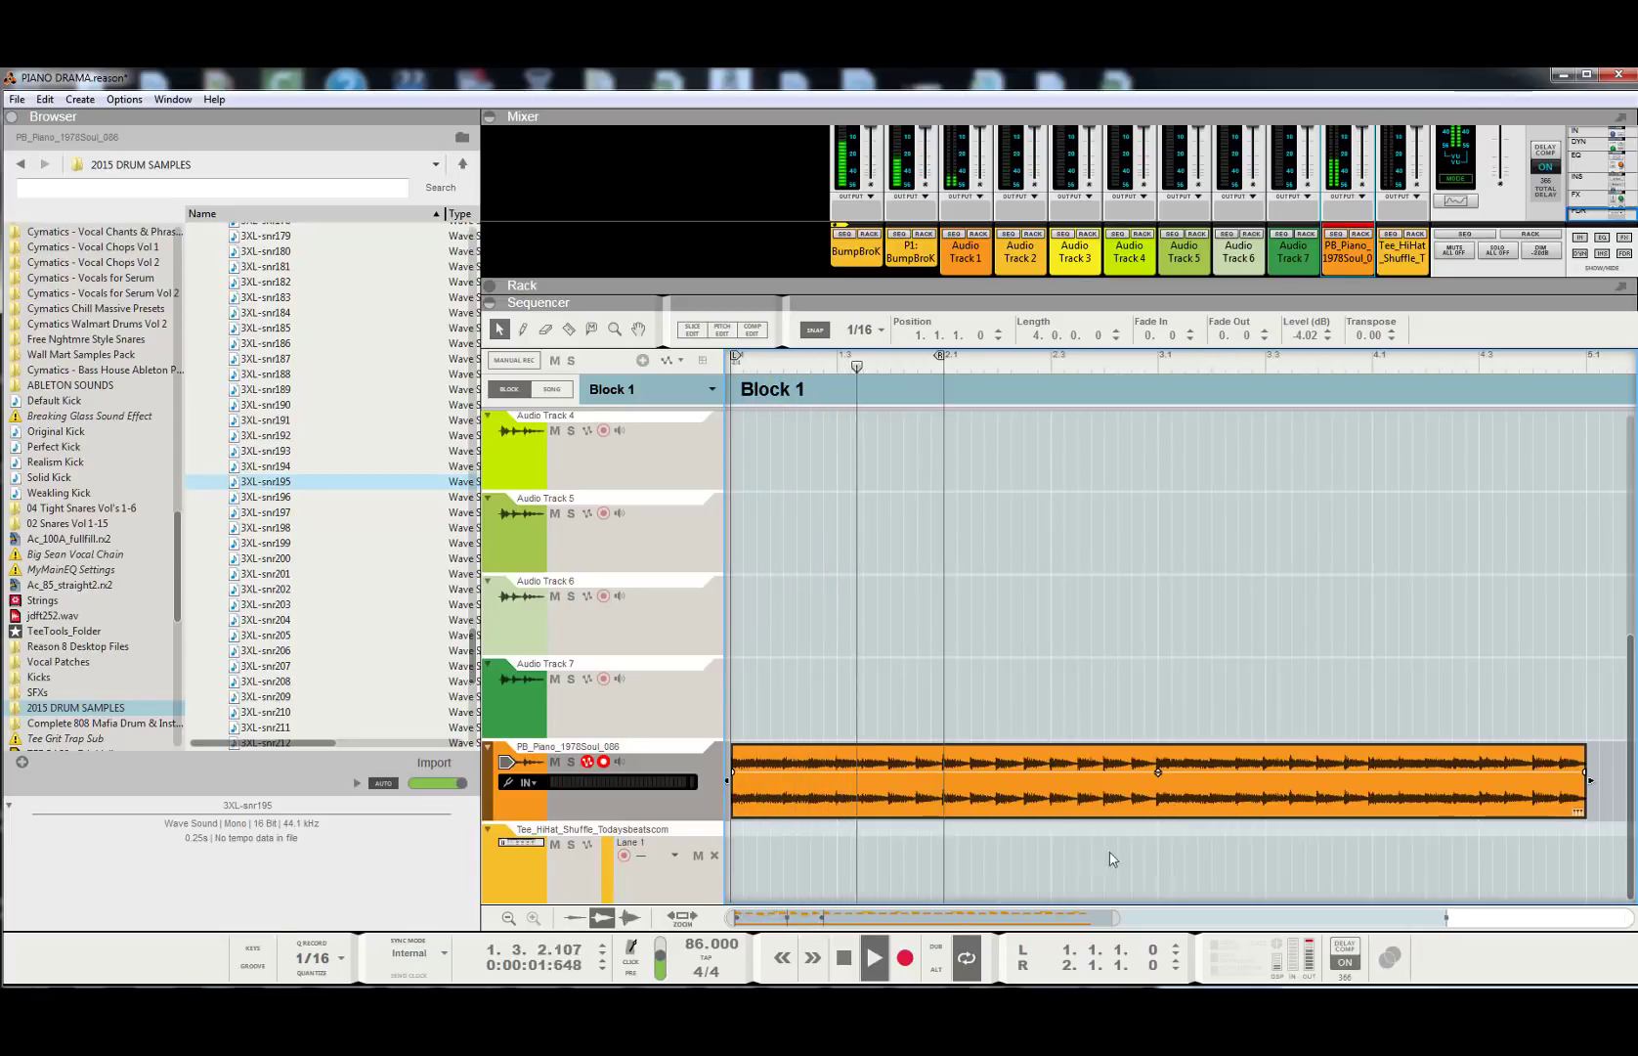
key(space)
- Select all clips on Audio Track 1, shift them off the grid to start at 1.1.1.16 with Snap off, and audition the groove
scroll(1010, 661, up, 5)
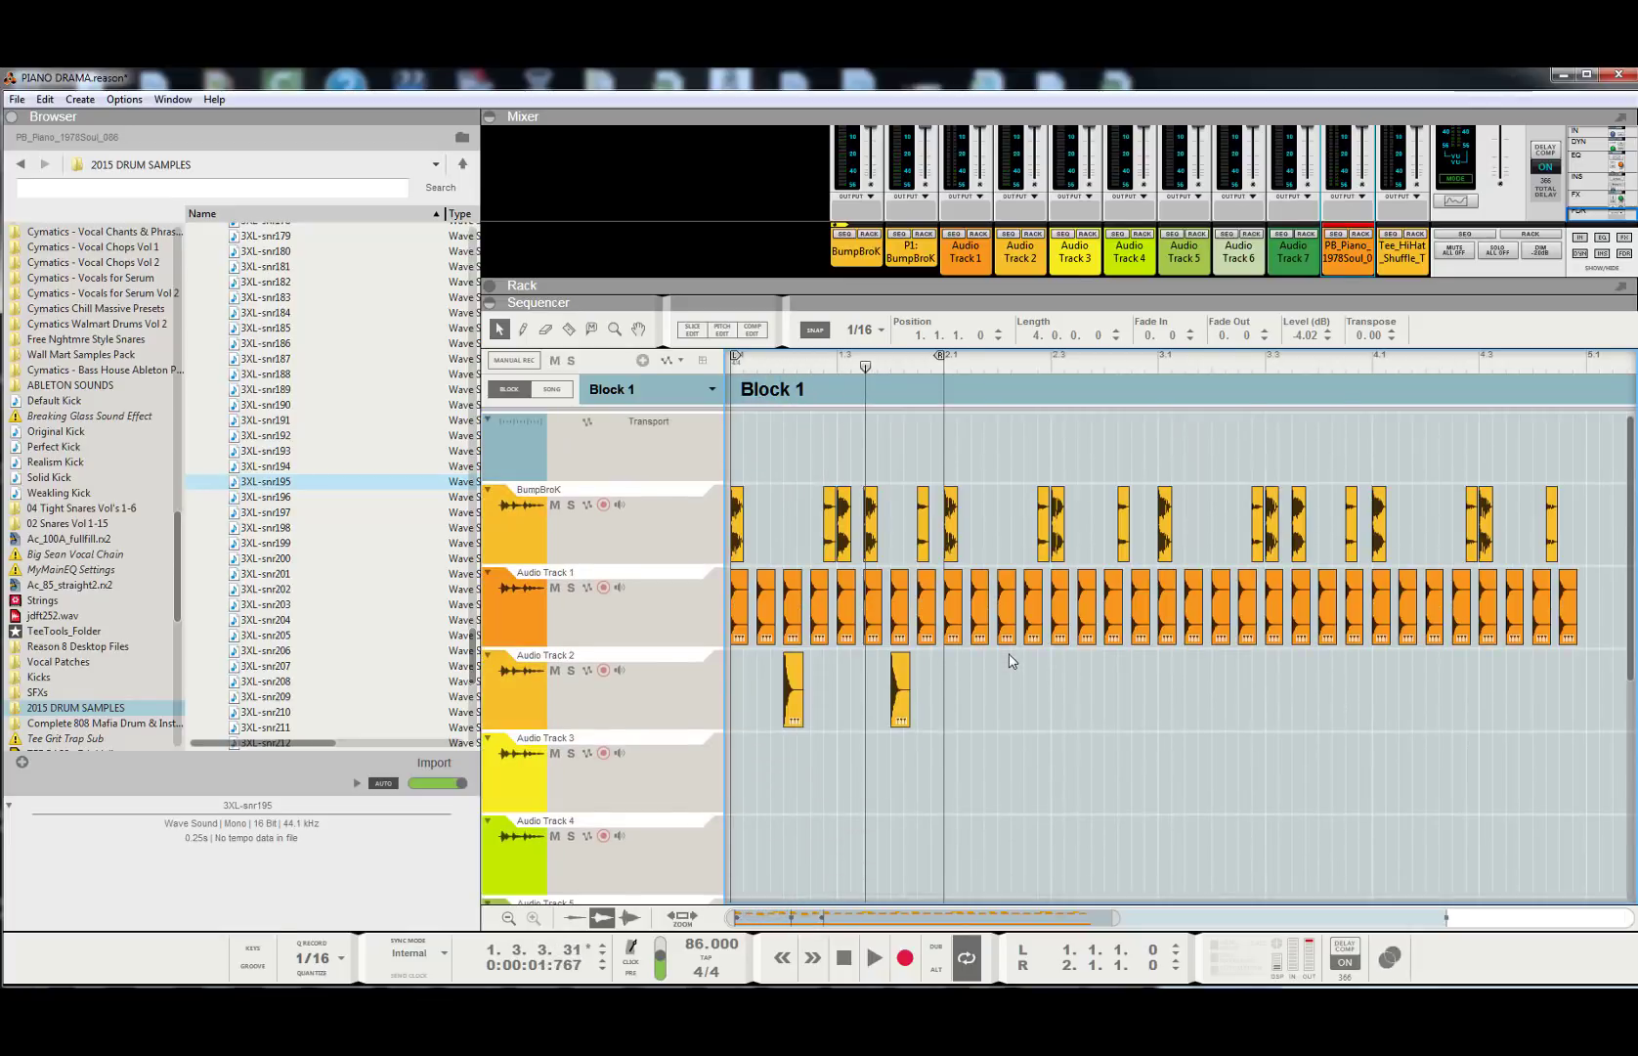
drag(1604, 603, 645, 616)
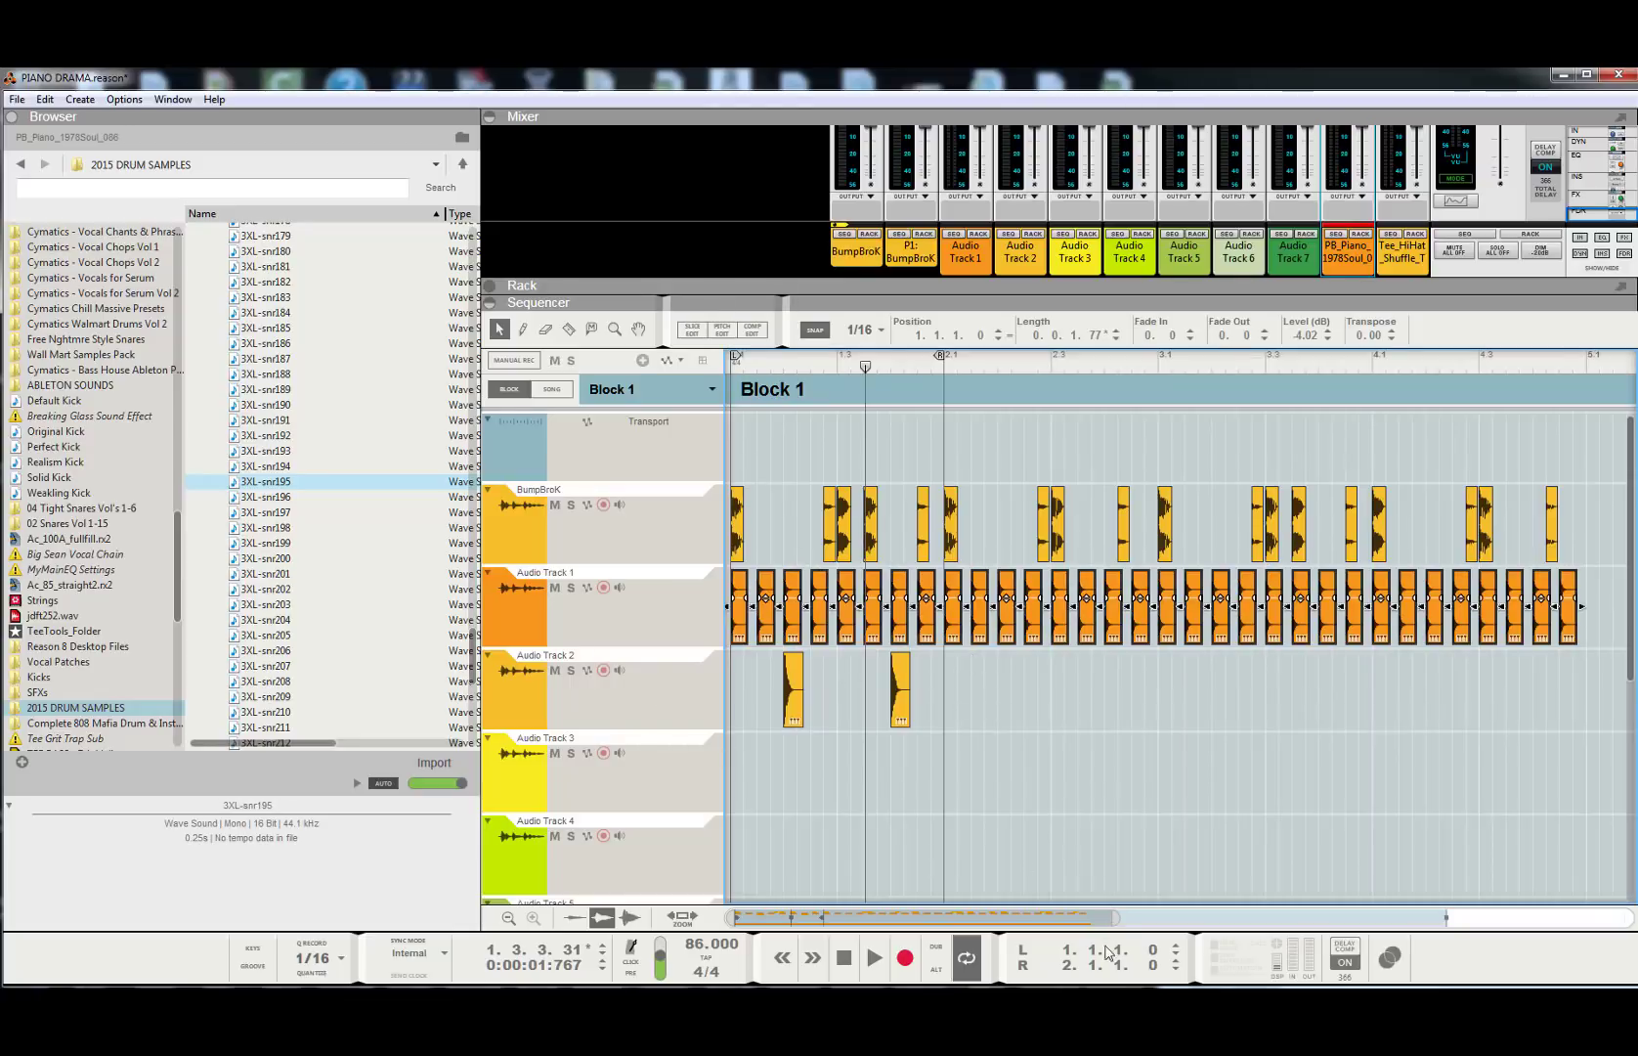
drag(1083, 924, 753, 924)
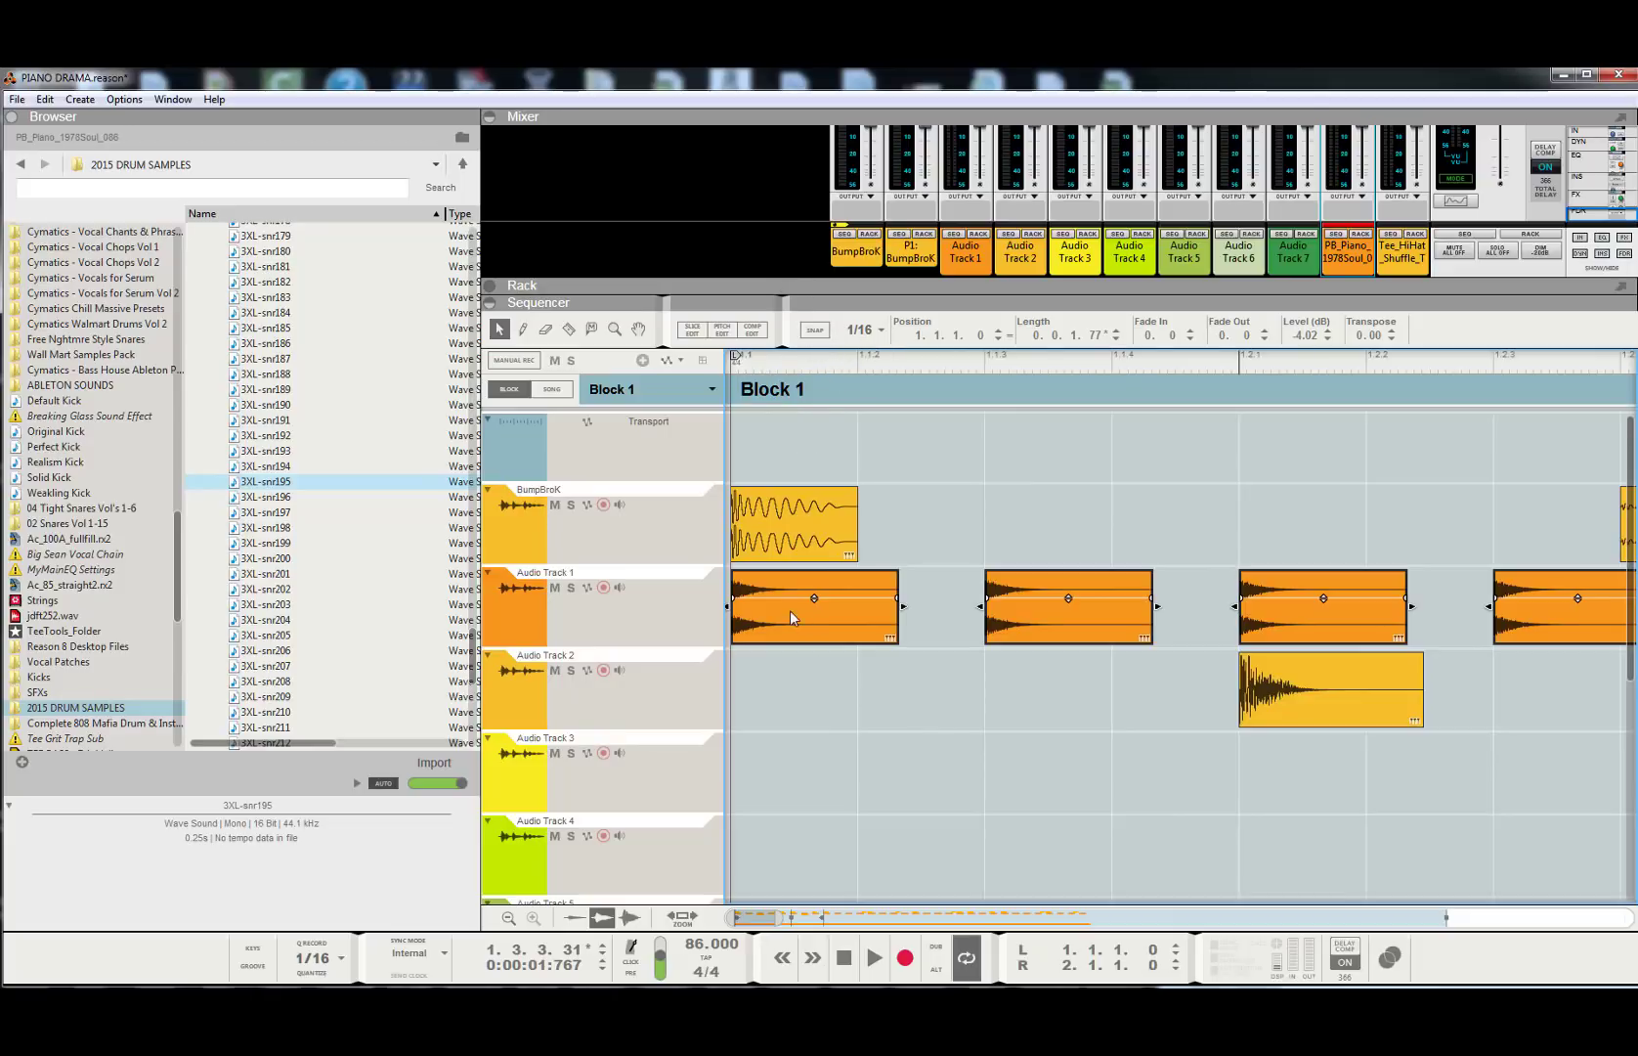
drag(790, 610, 790, 633)
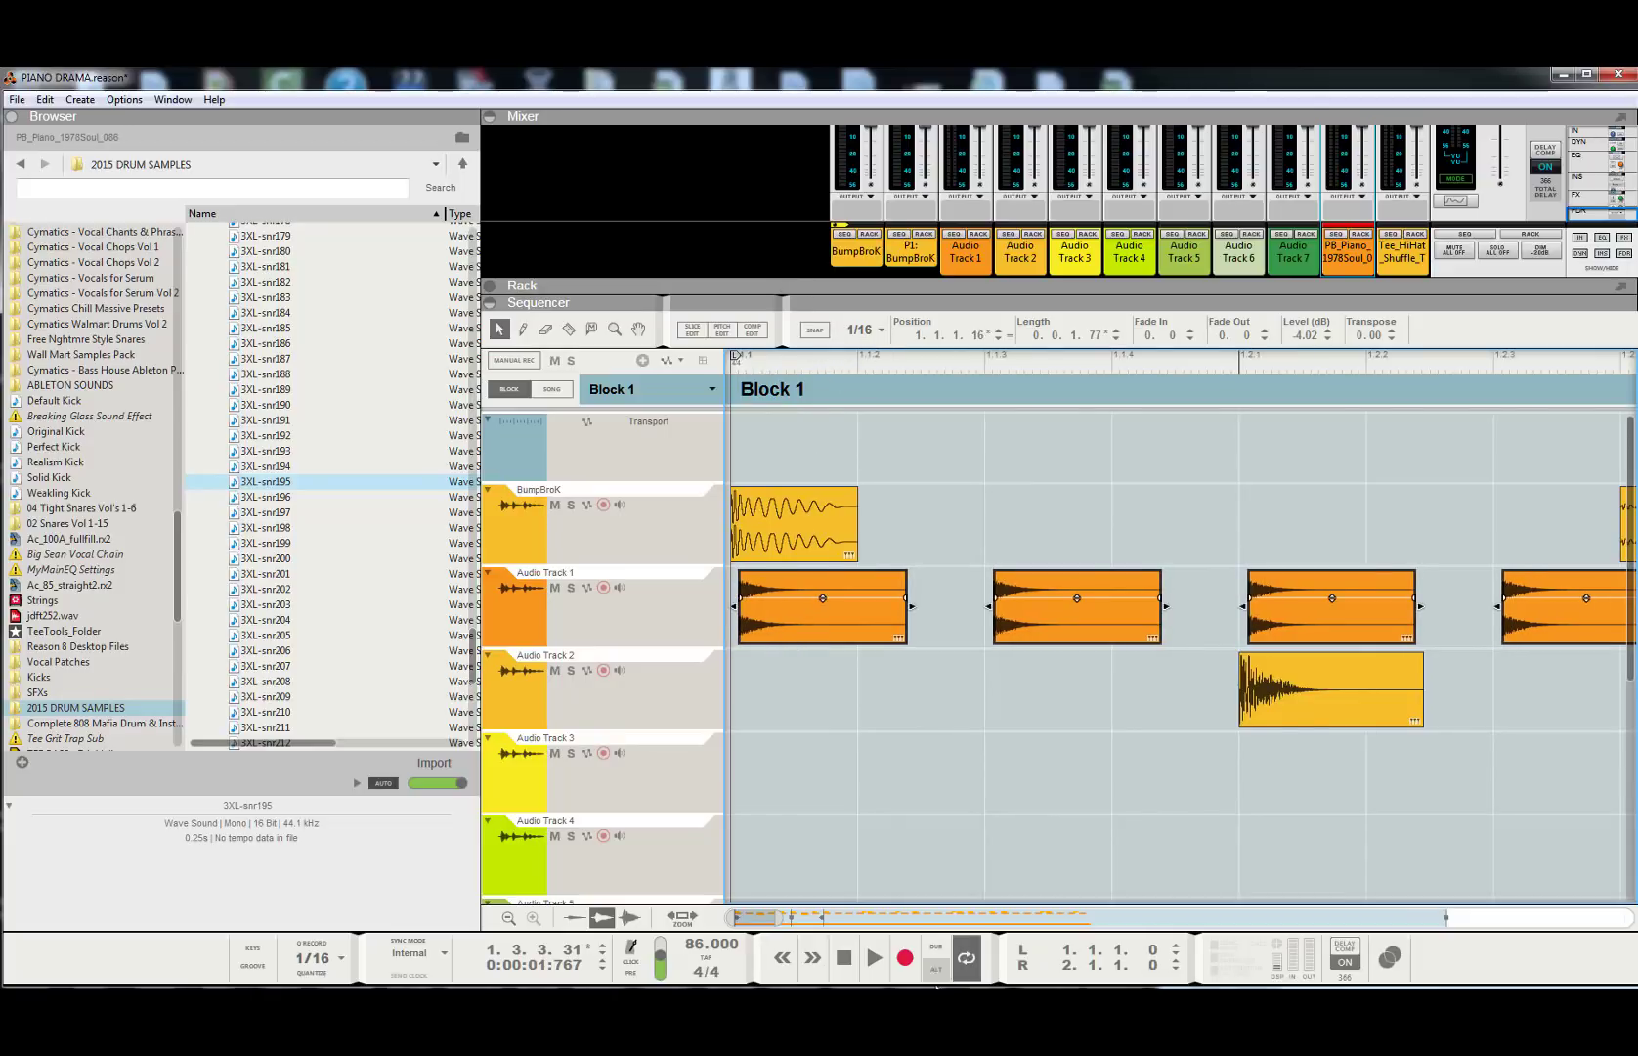
click(875, 958)
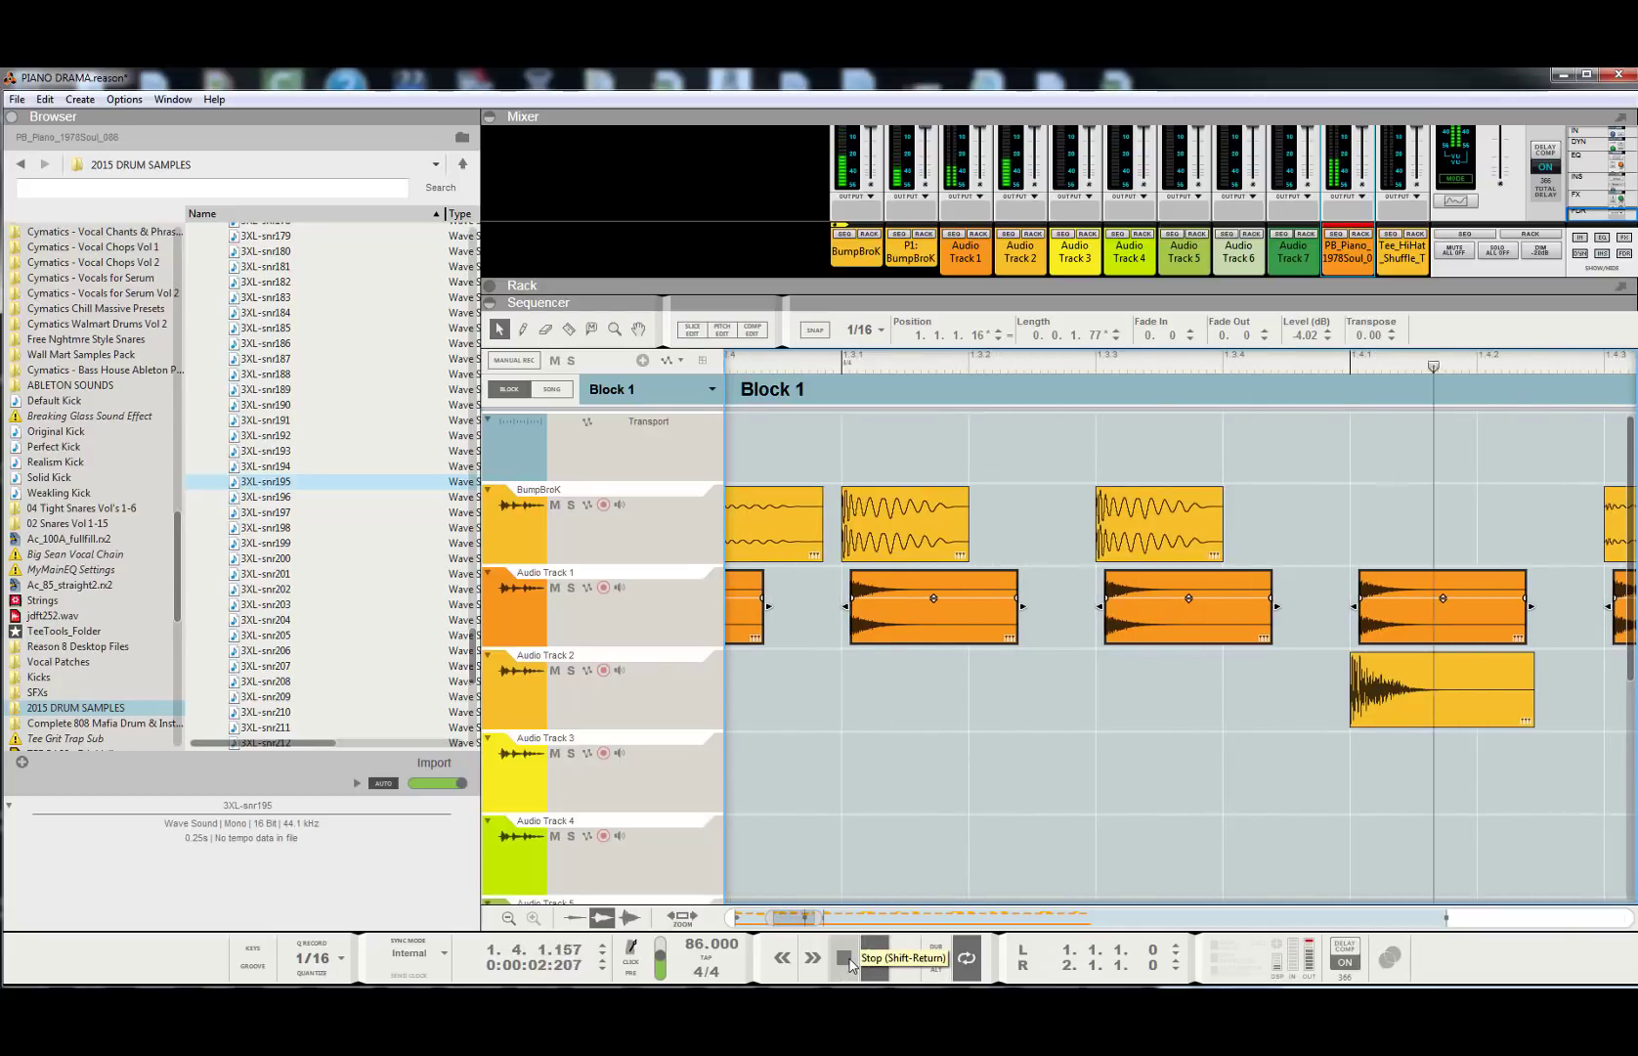
click(847, 960)
click(846, 950)
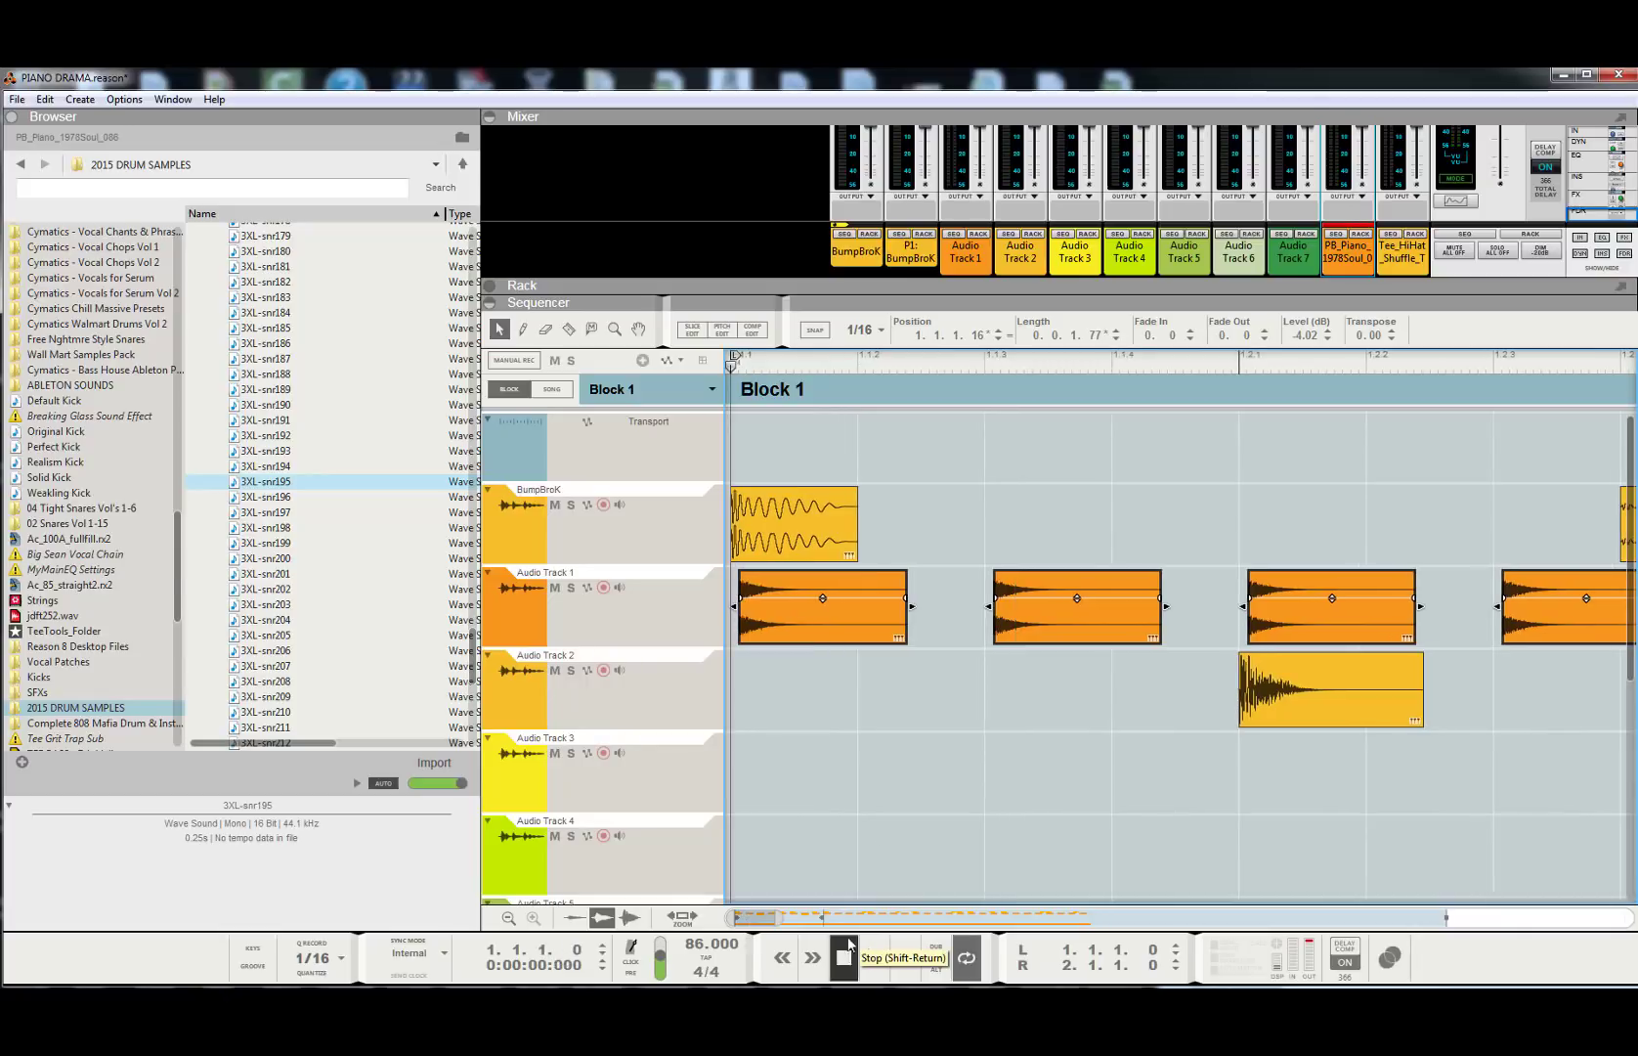
- Shift the selected Audio Track 1 clips further to start at 1.1.1.24, play the loop, and stop it
drag(770, 622, 774, 622)
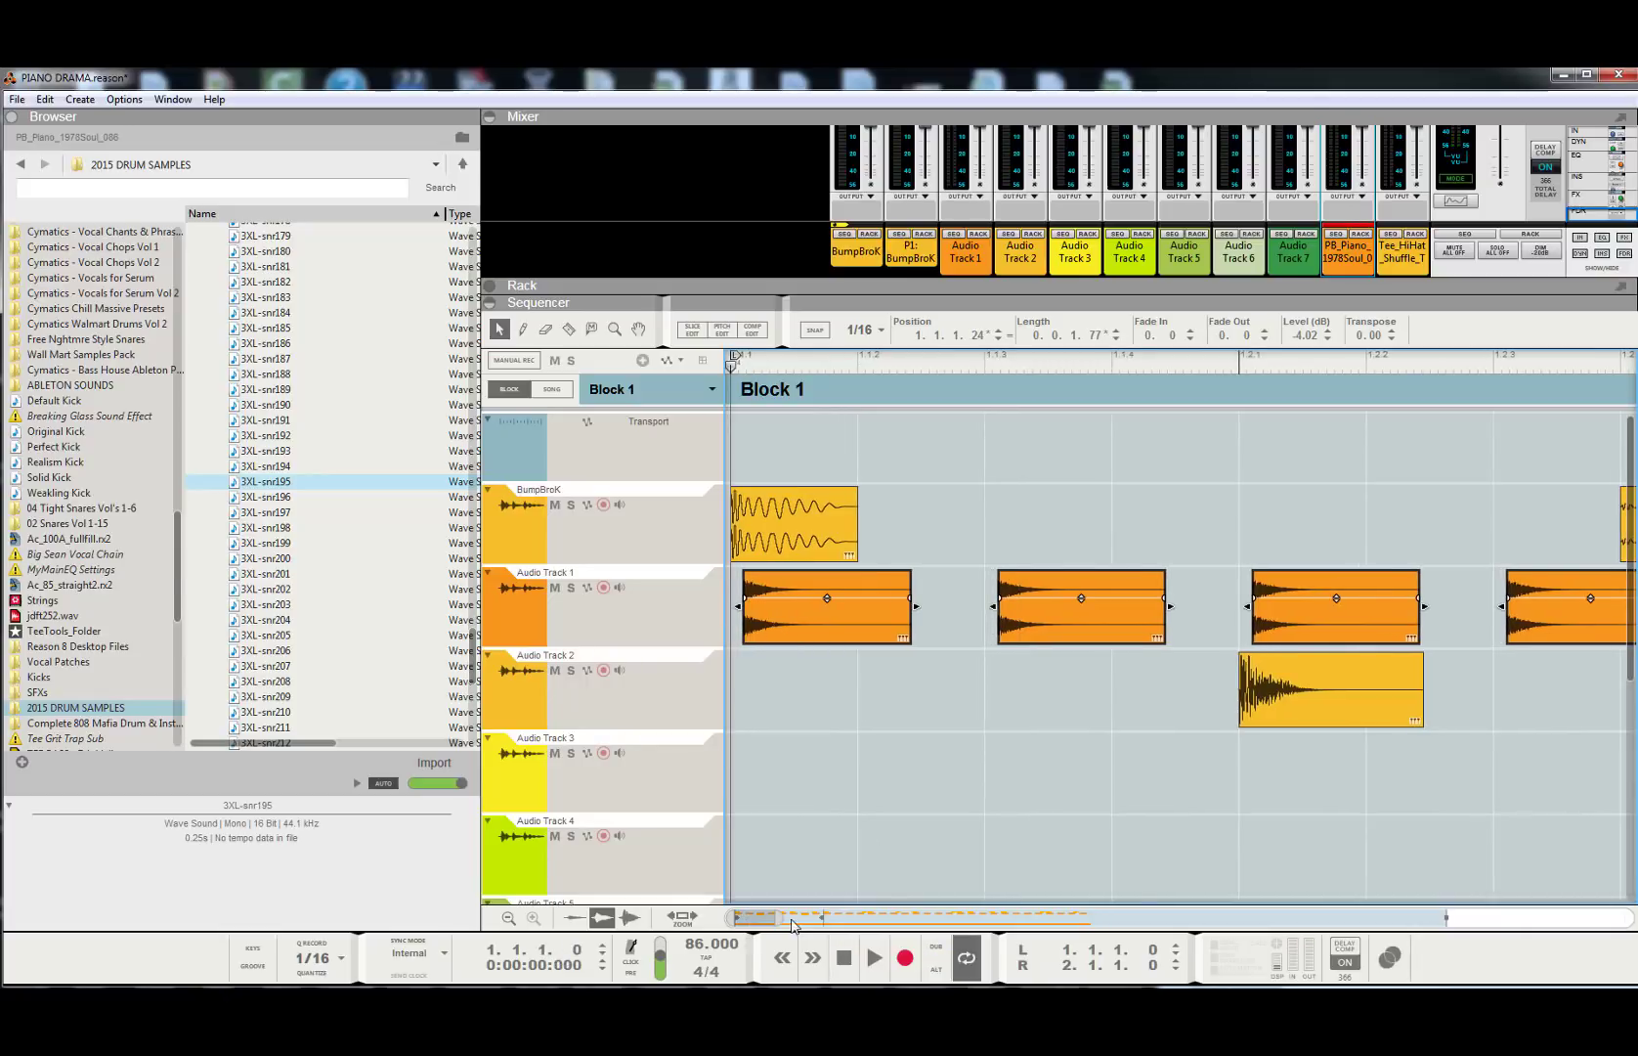
key(space)
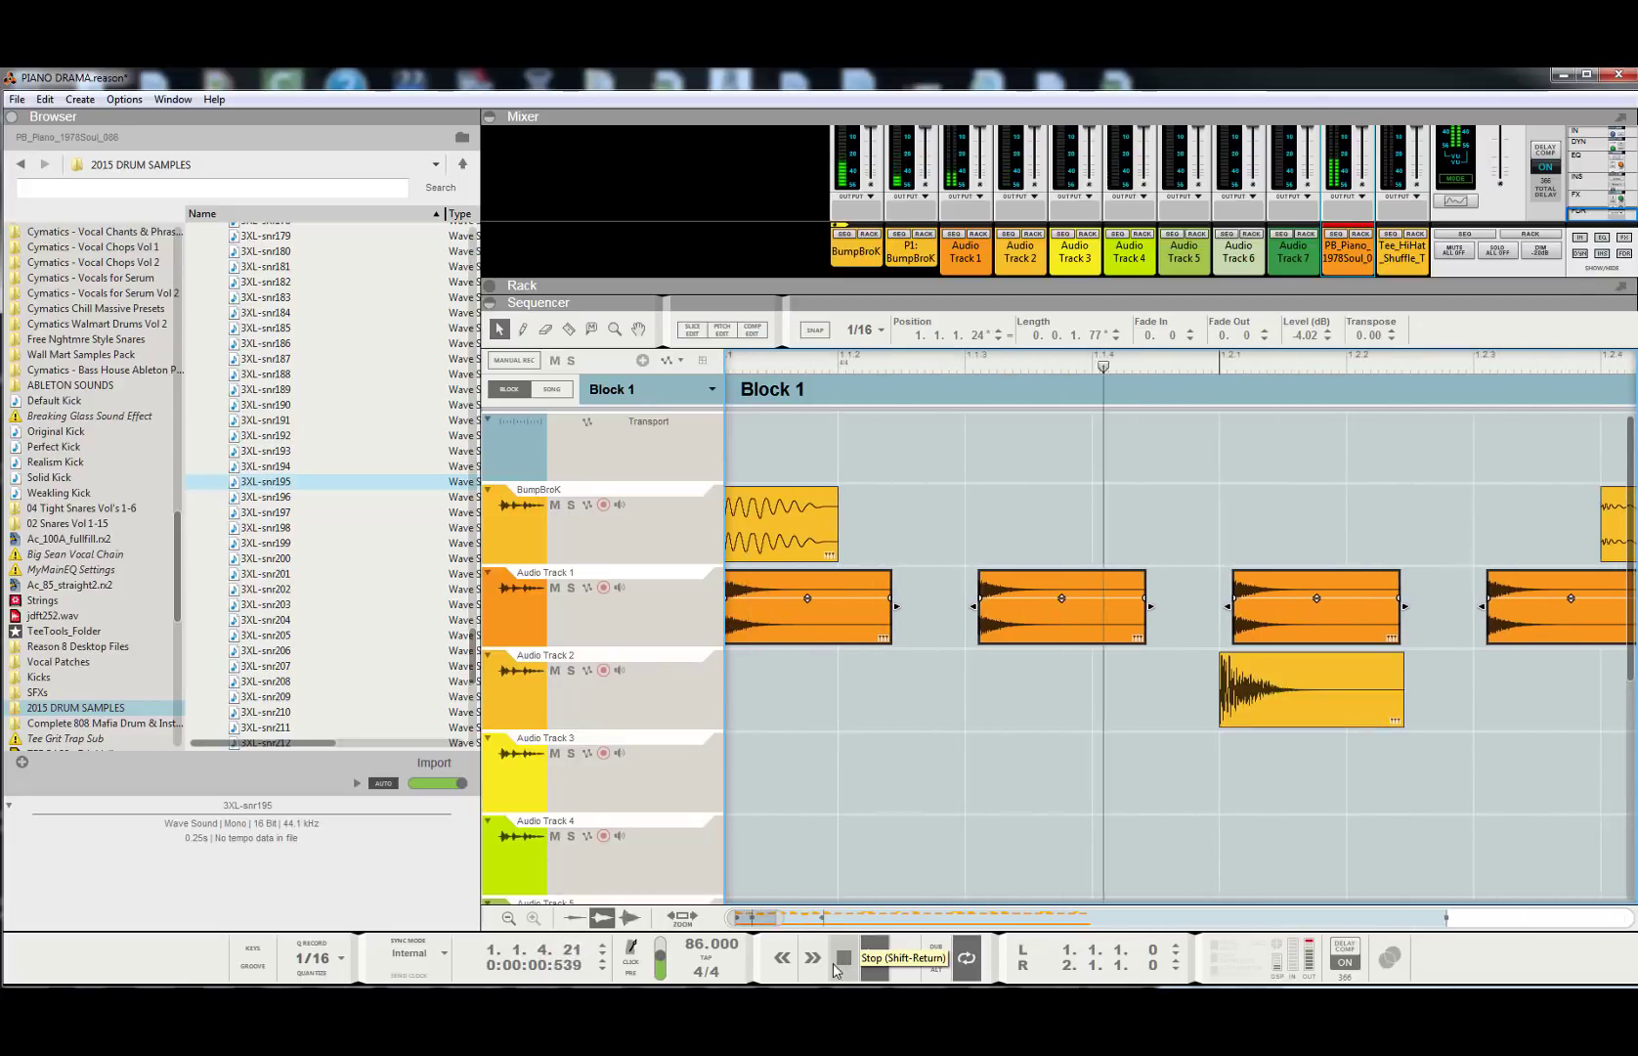
click(845, 957)
- Select only the first clip on Audio Track 1
drag(780, 917, 843, 924)
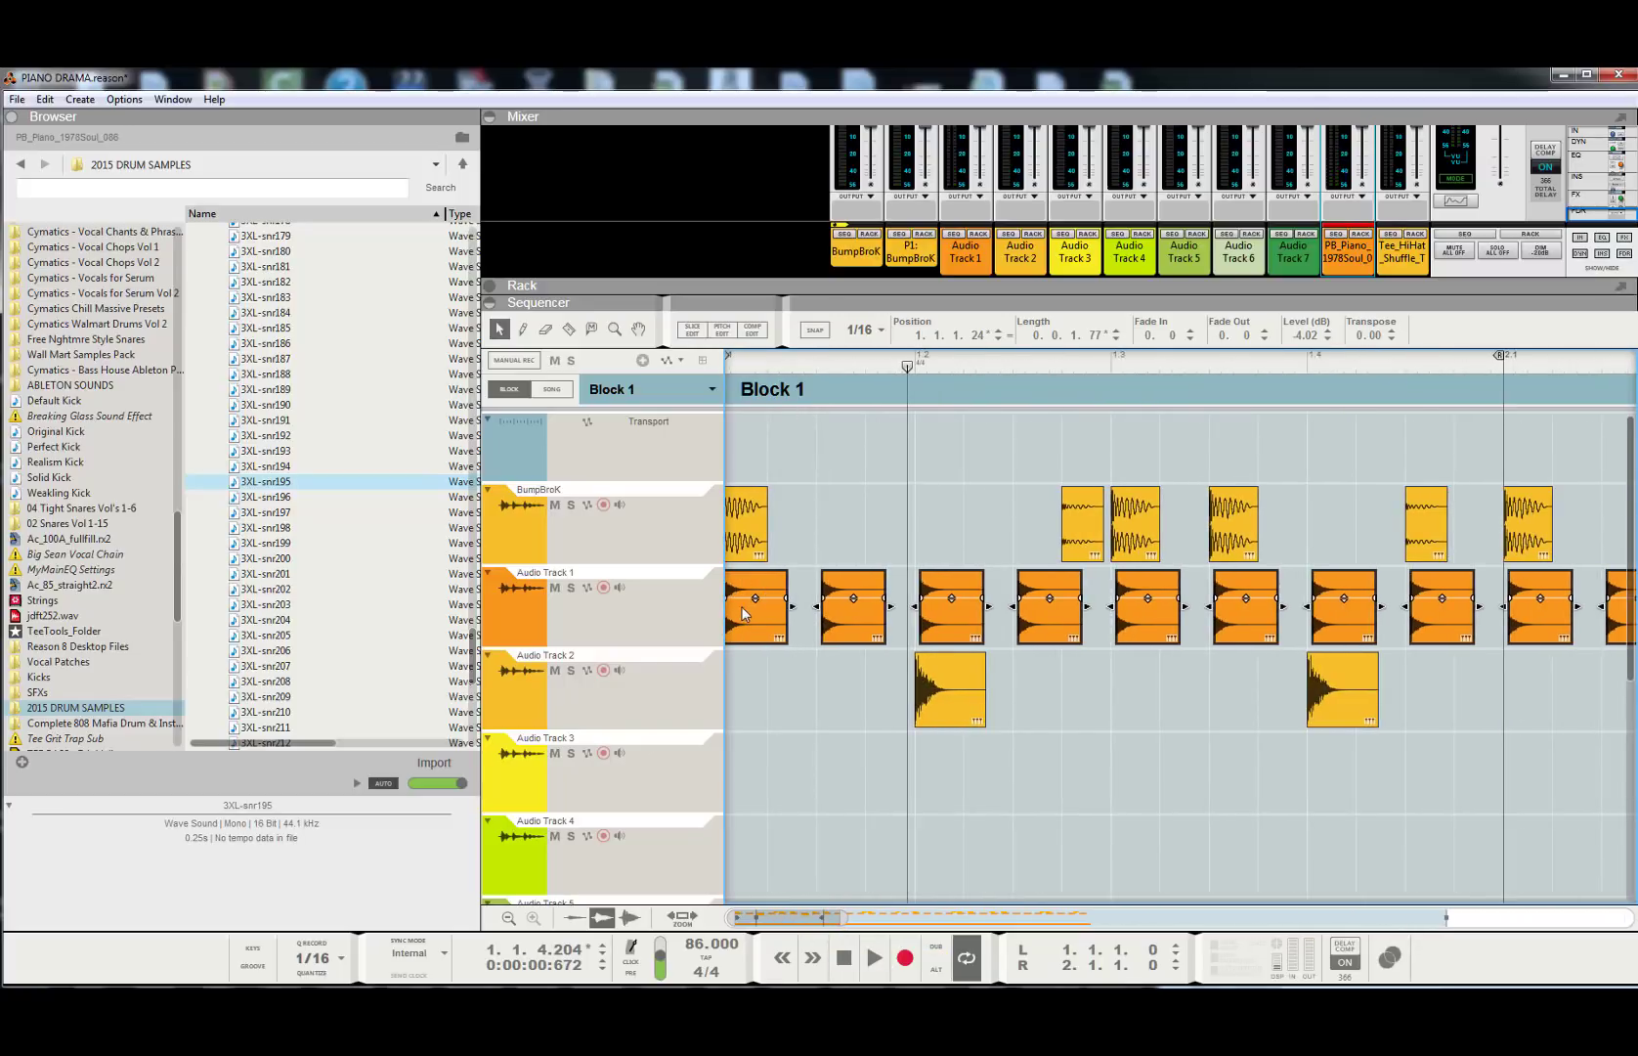
click(743, 613)
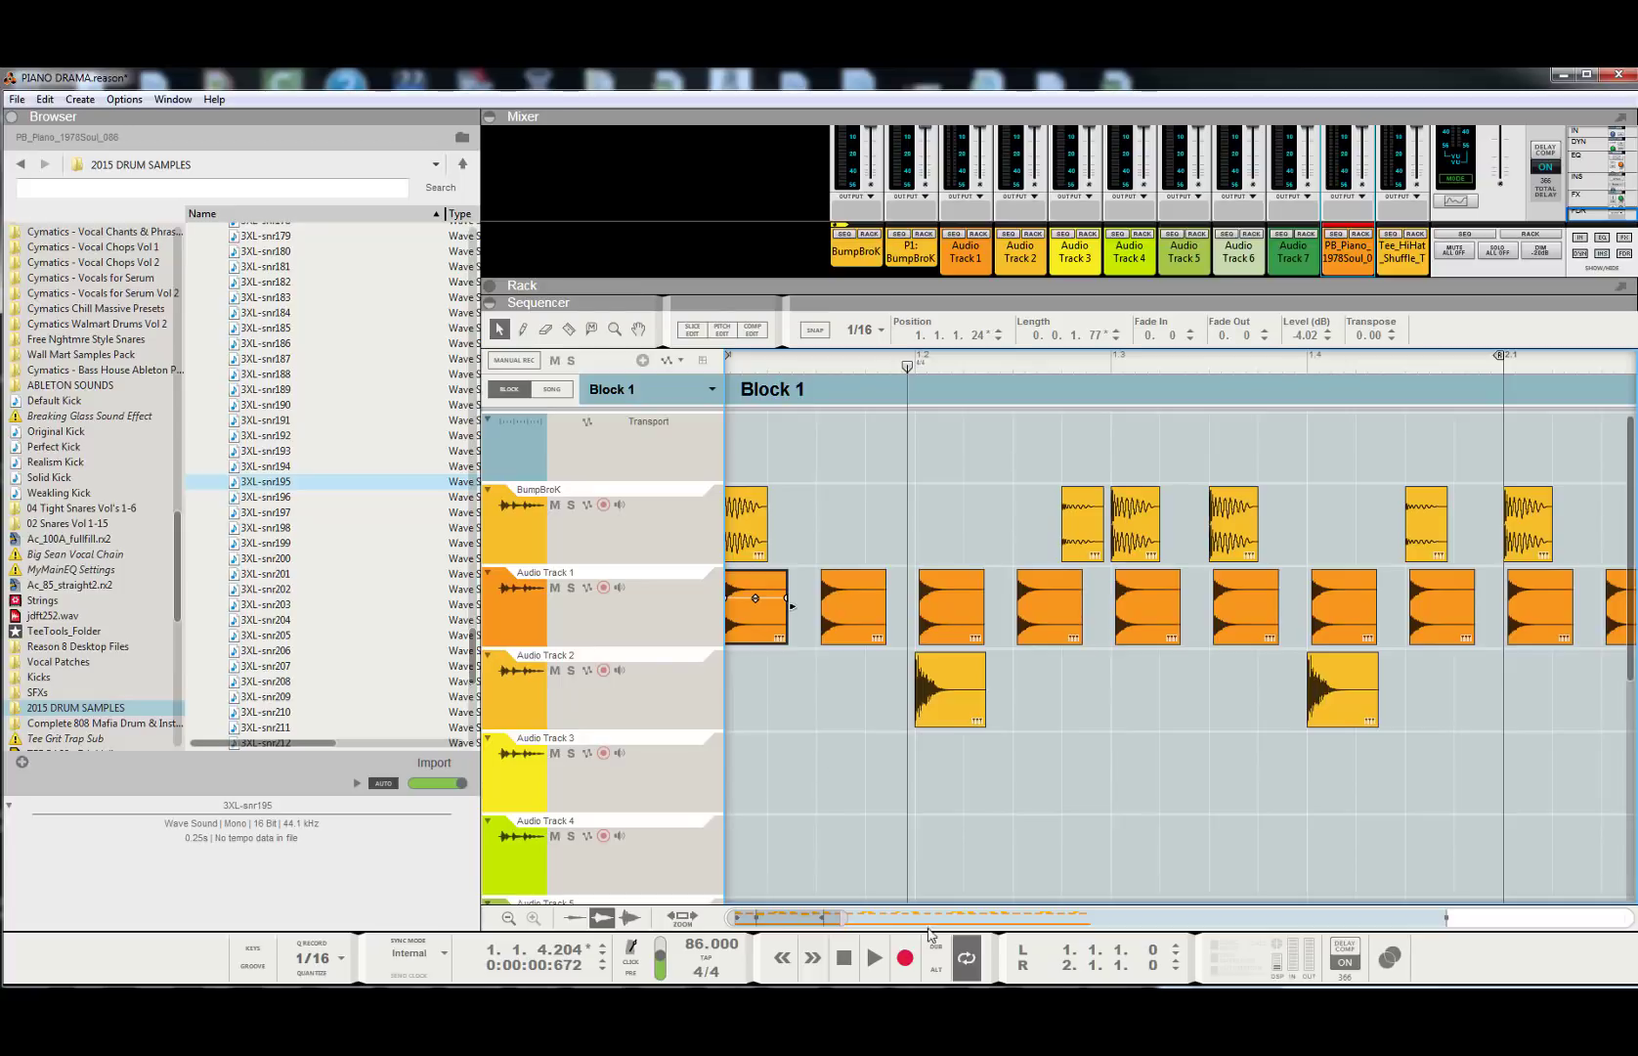
drag(846, 914, 1278, 917)
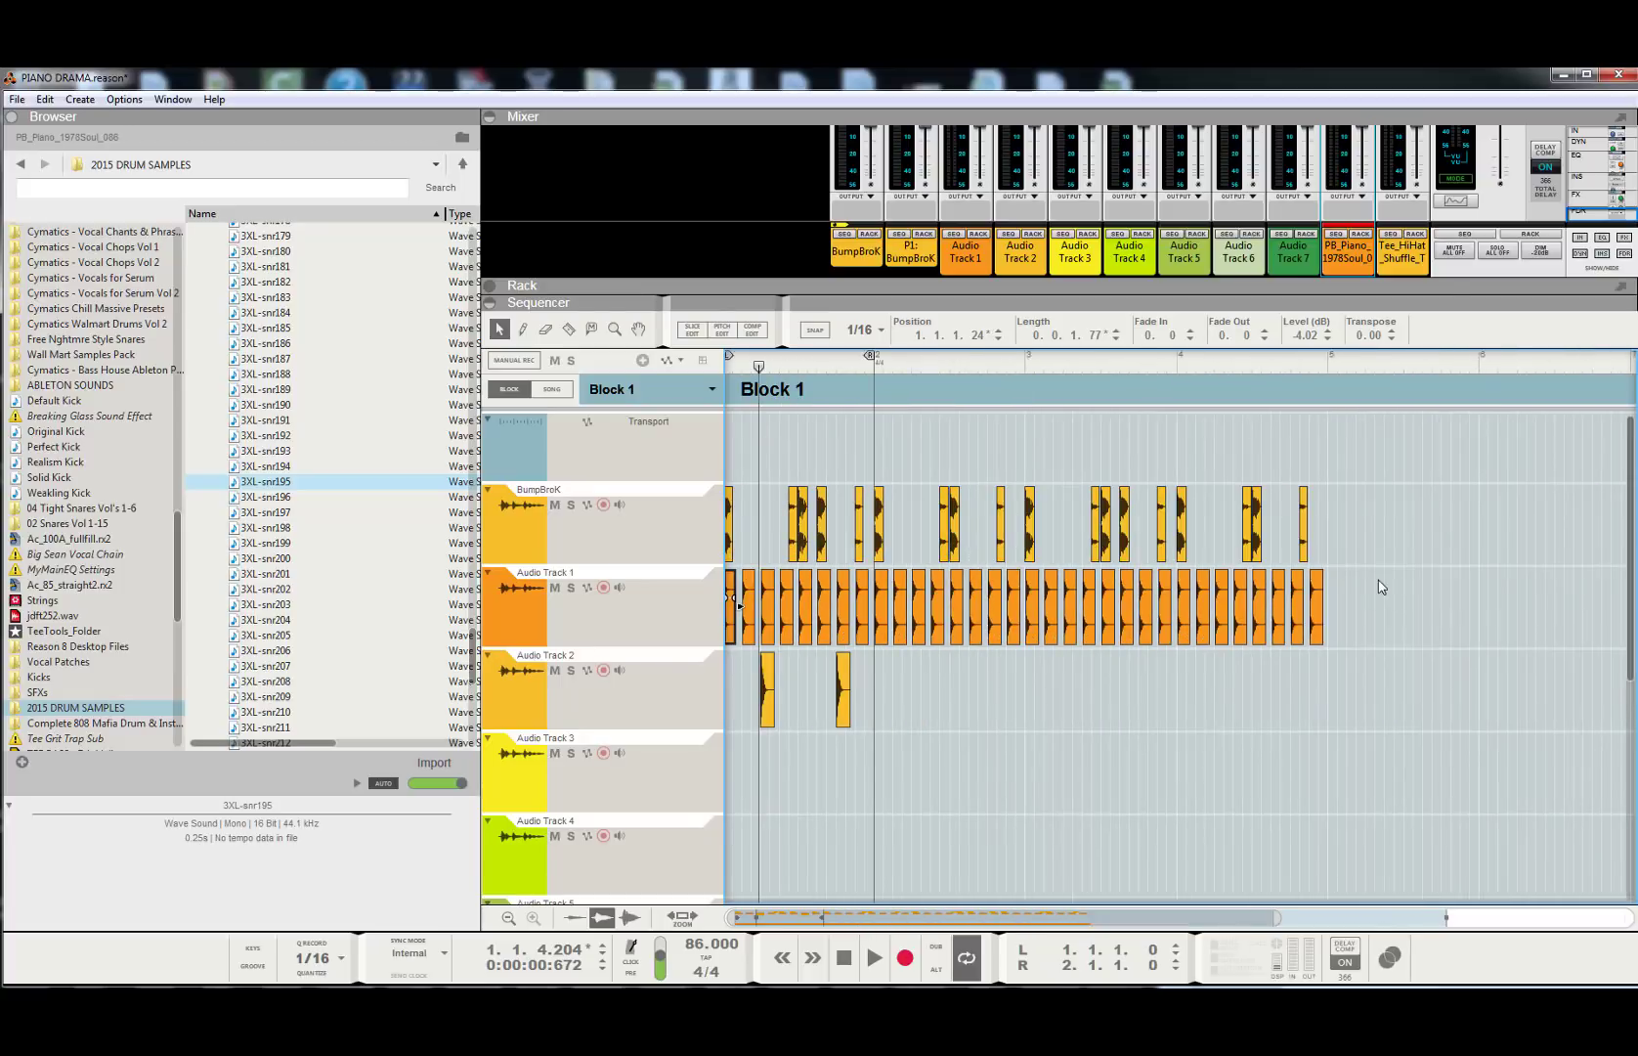
- Shift all Audio Track 1 clips slightly later so the first starts at 1.1.1.49, and play the block from the start
click(650, 587)
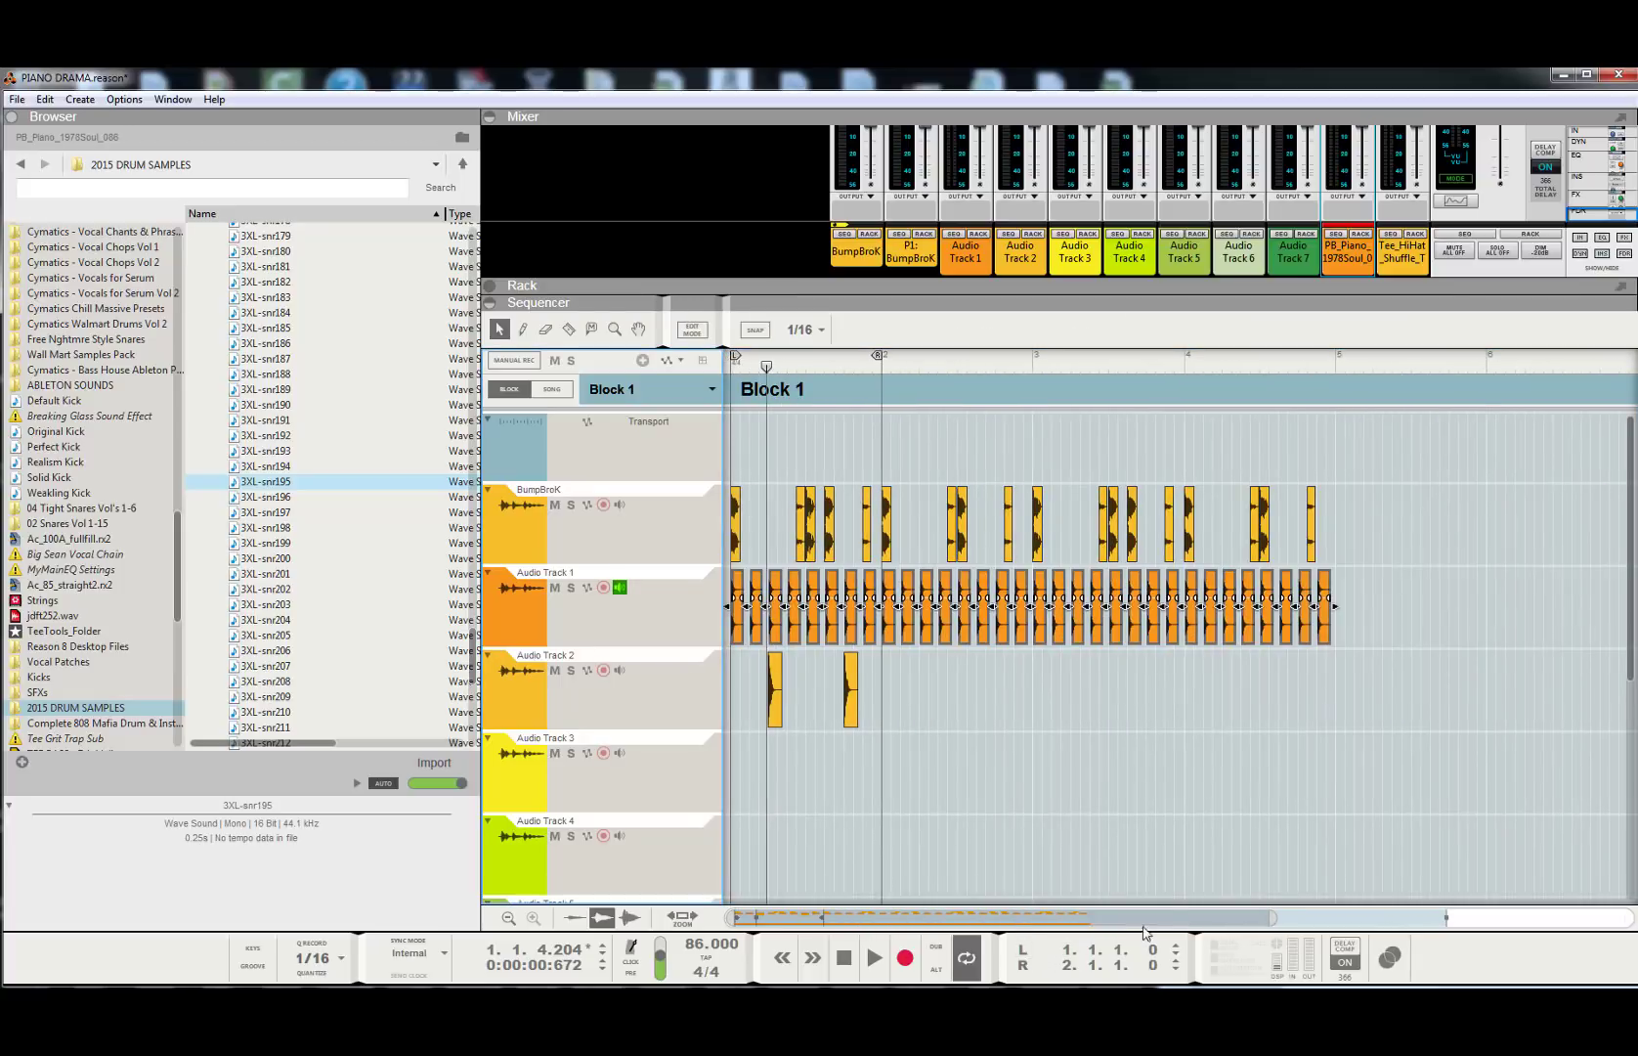
drag(1272, 917, 811, 929)
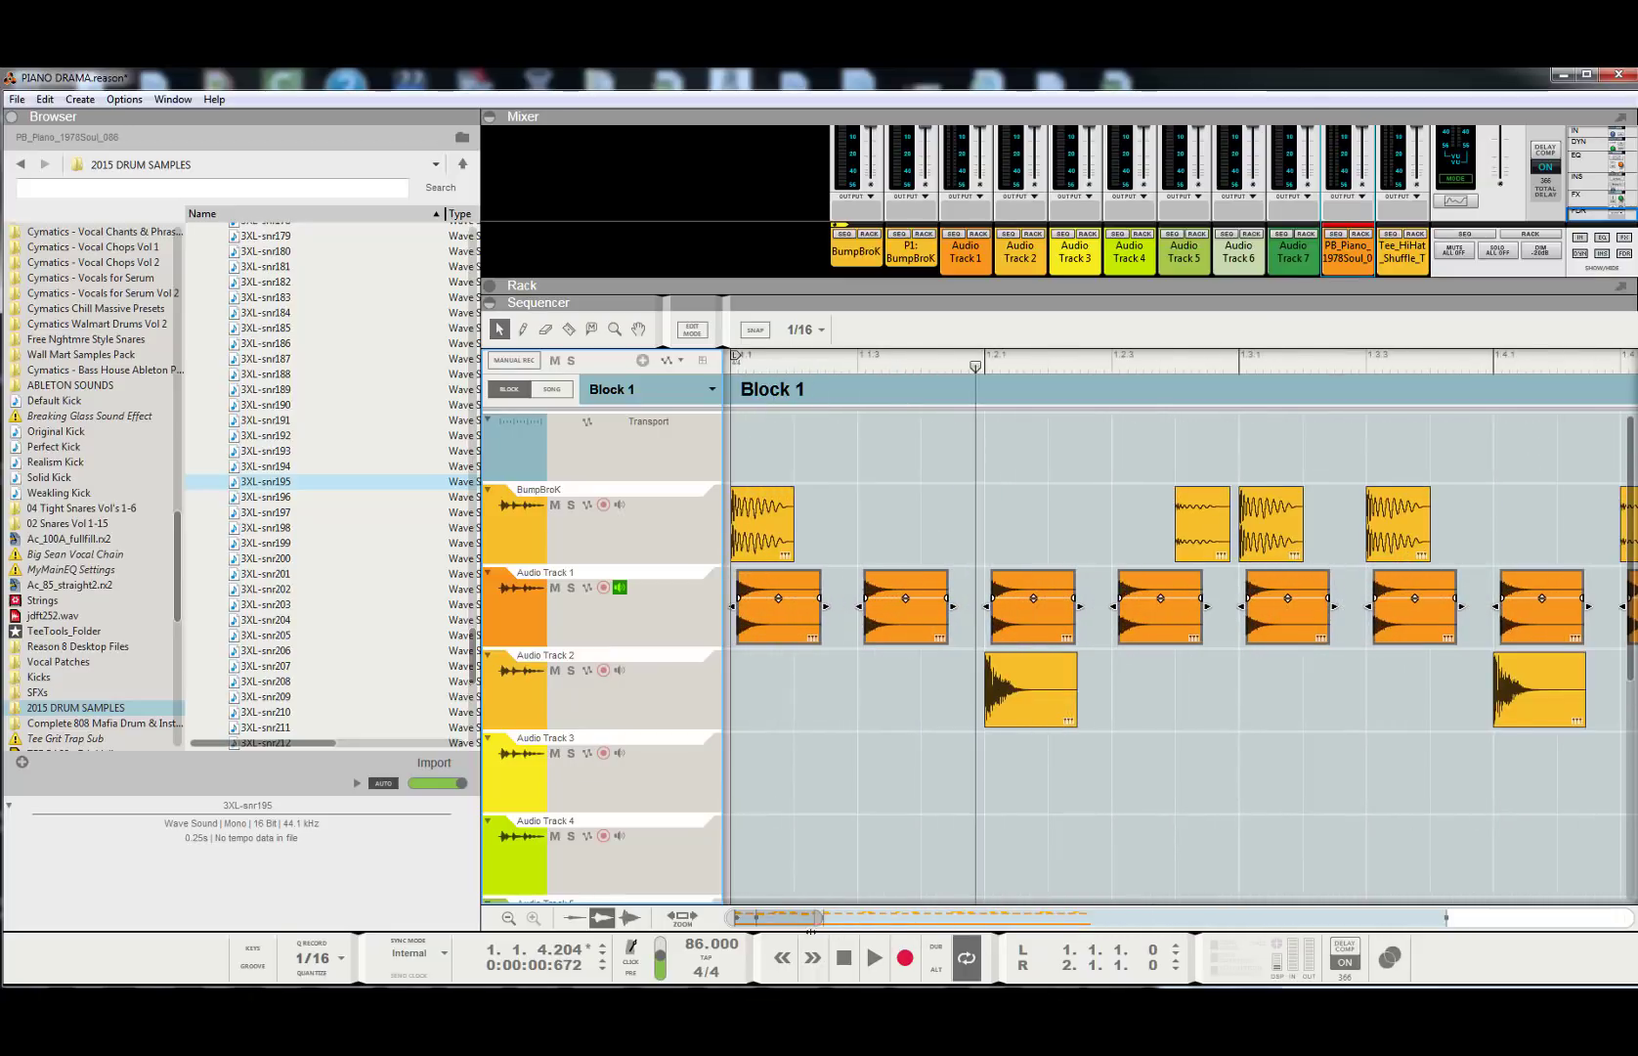
drag(758, 611, 763, 615)
click(841, 958)
key(space)
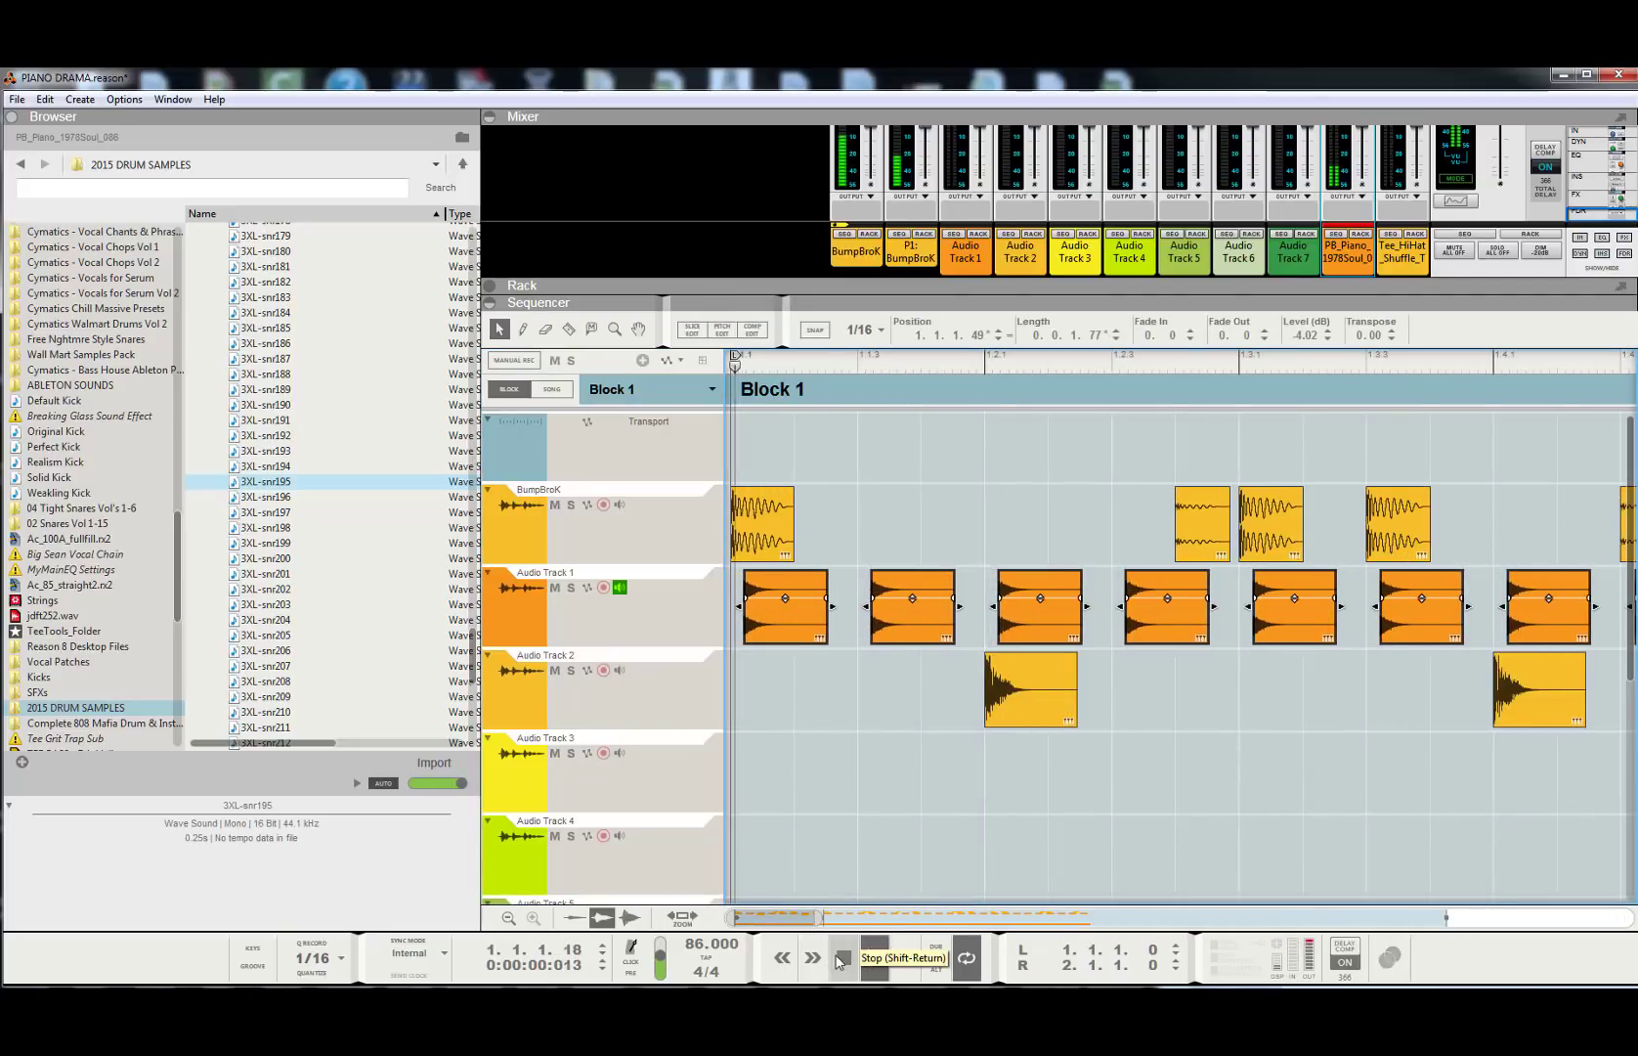
- Select Audio Track 1 without arming it for recording, and replay the block from the start
click(615, 599)
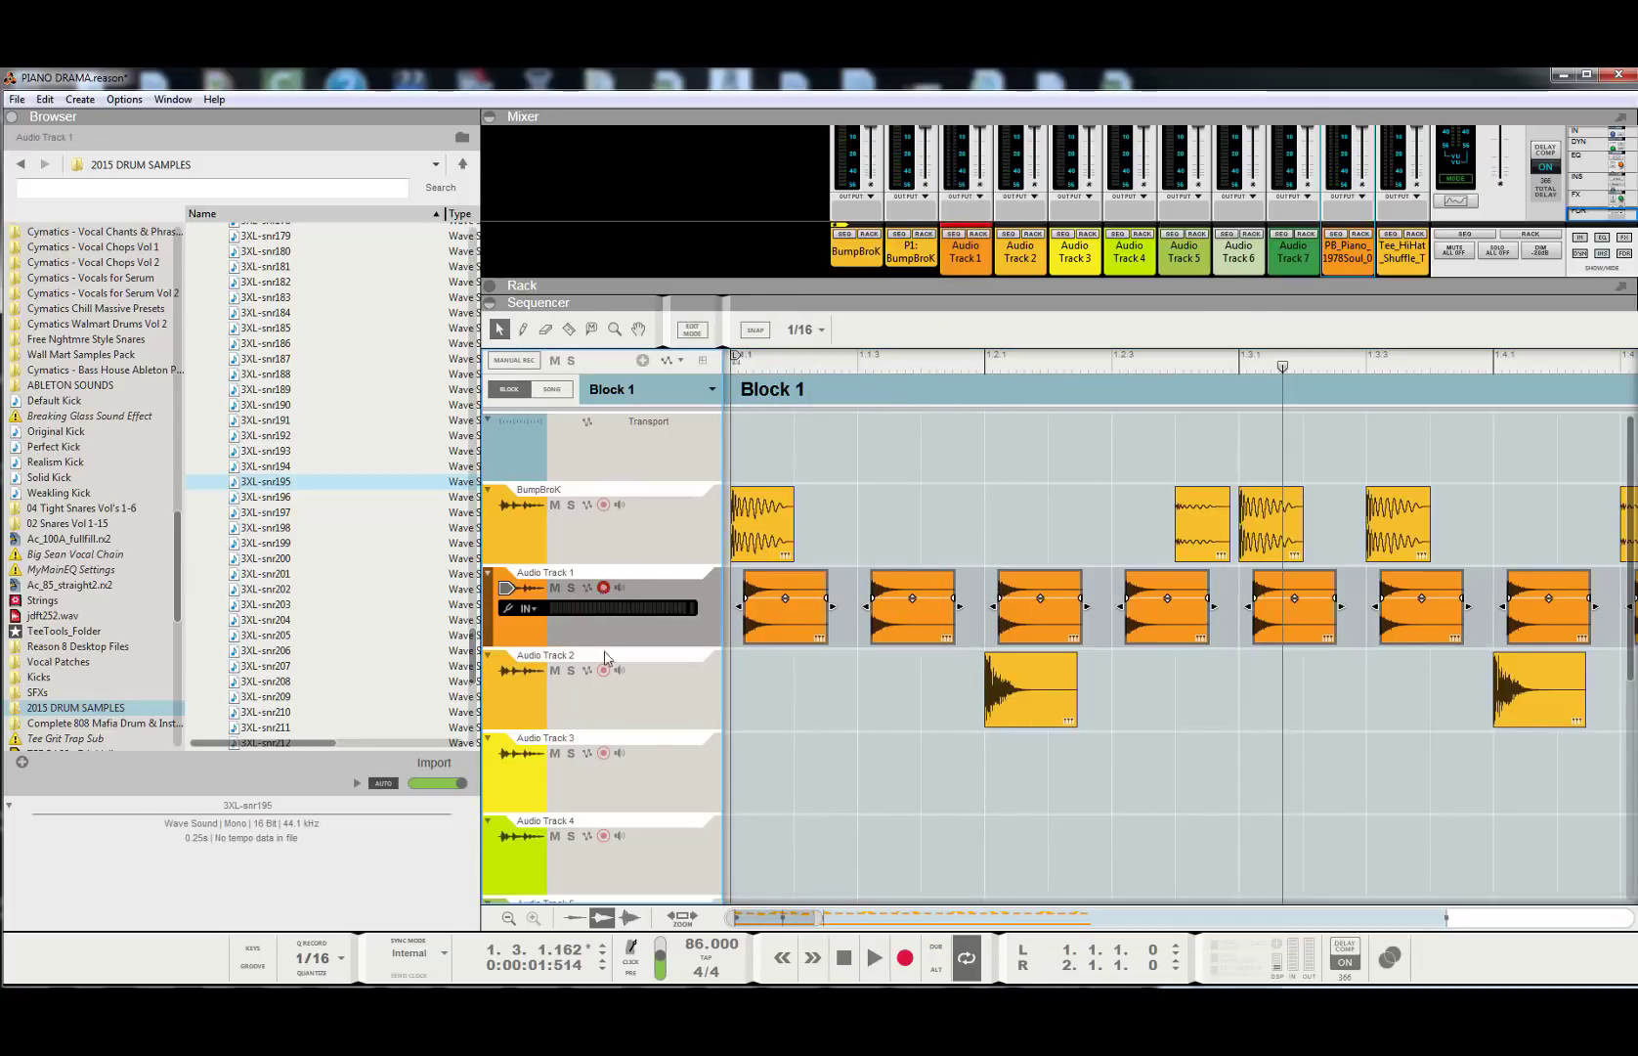
click(843, 958)
key(space)
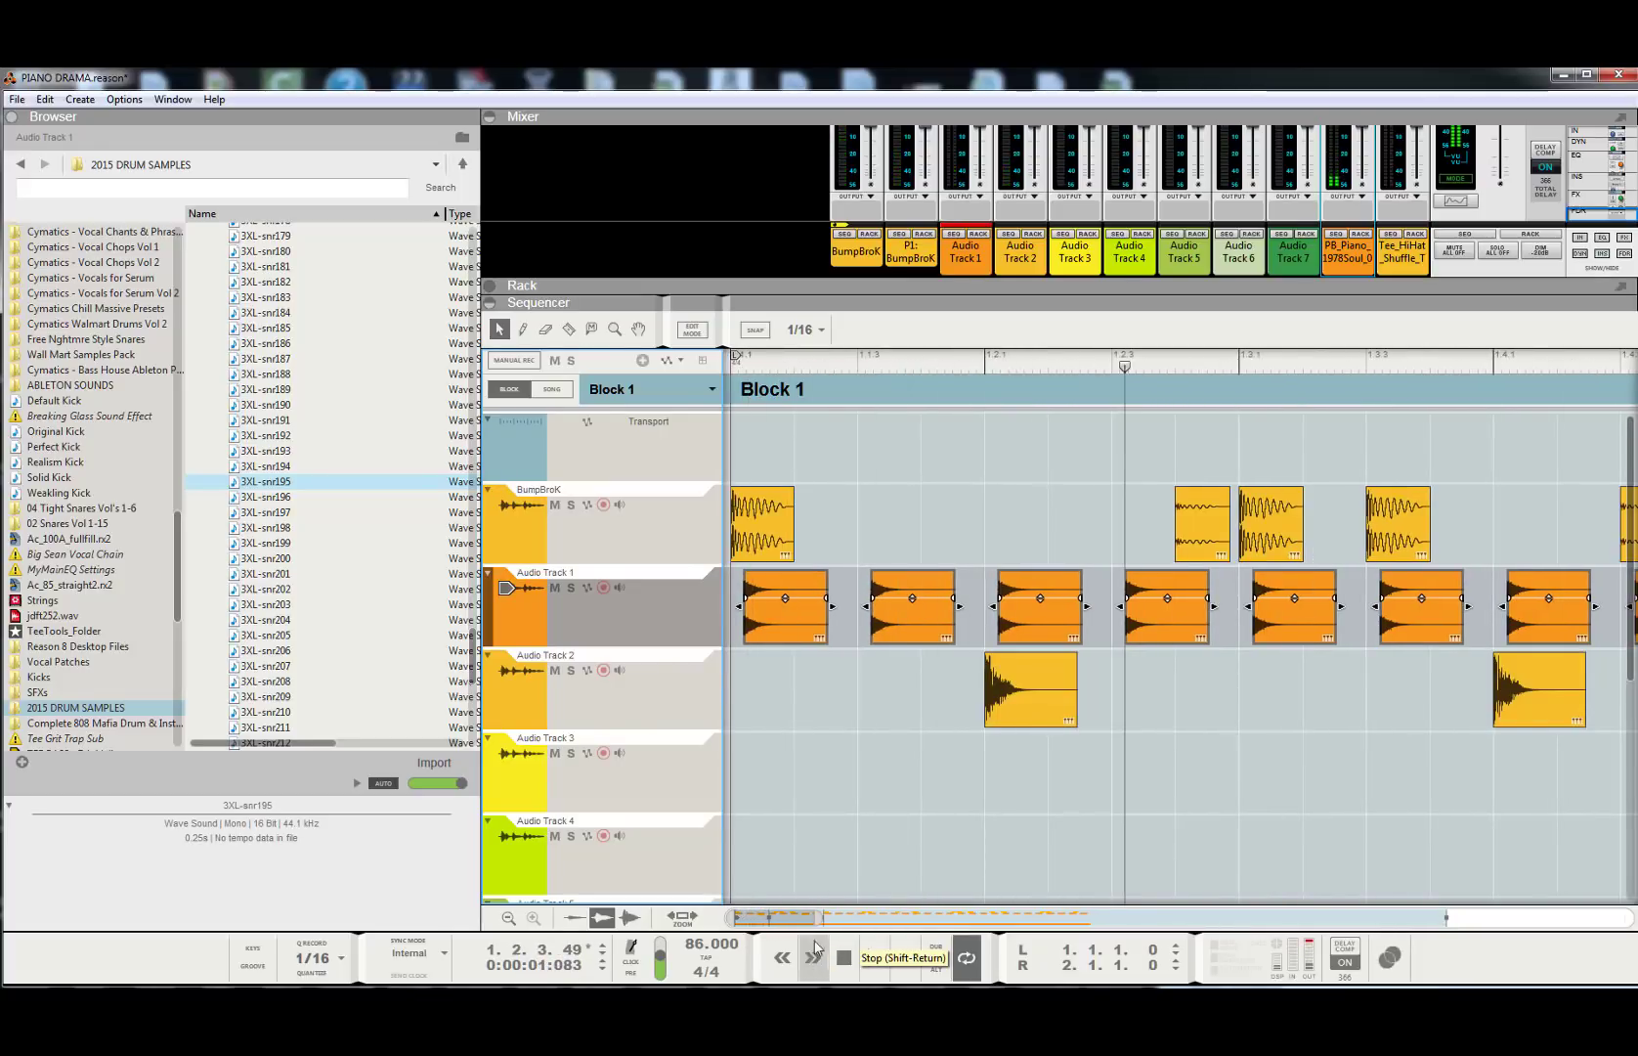
- Move the PB_Piano_1978Soul_086 clip slightly later so it starts at 1.1.1.64
scroll(955, 897, down, 2)
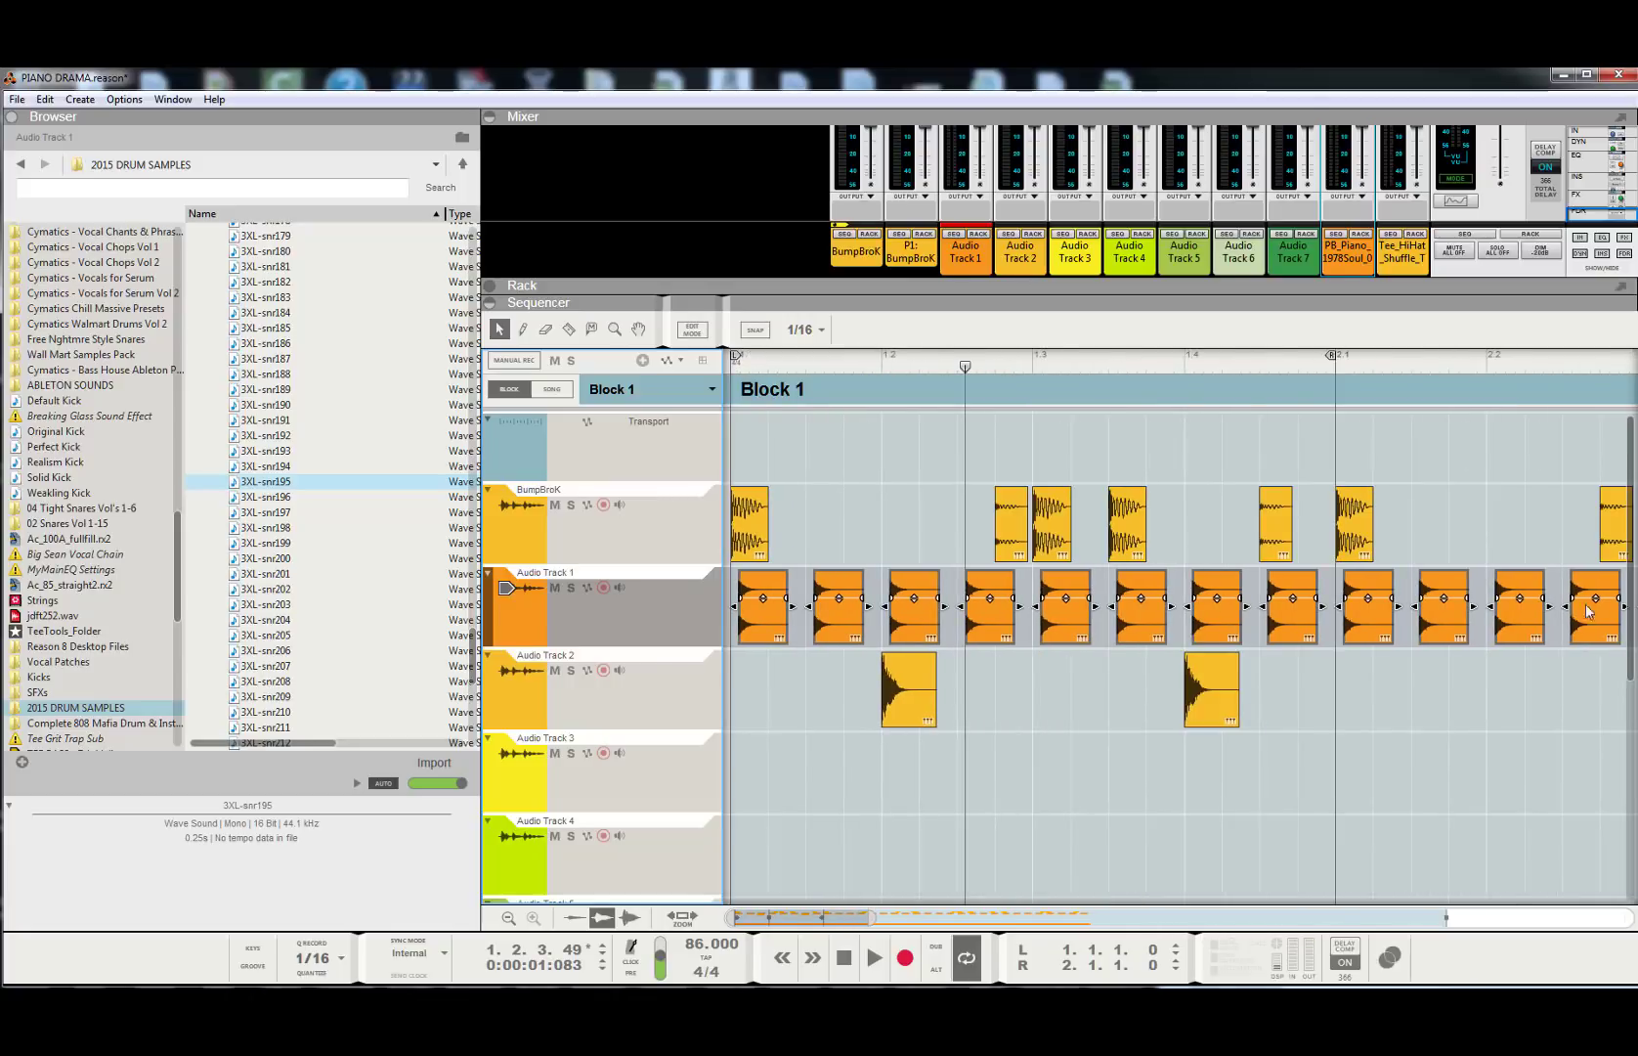
scroll(816, 821, down, 5)
click(816, 821)
scroll(816, 821, down, 1)
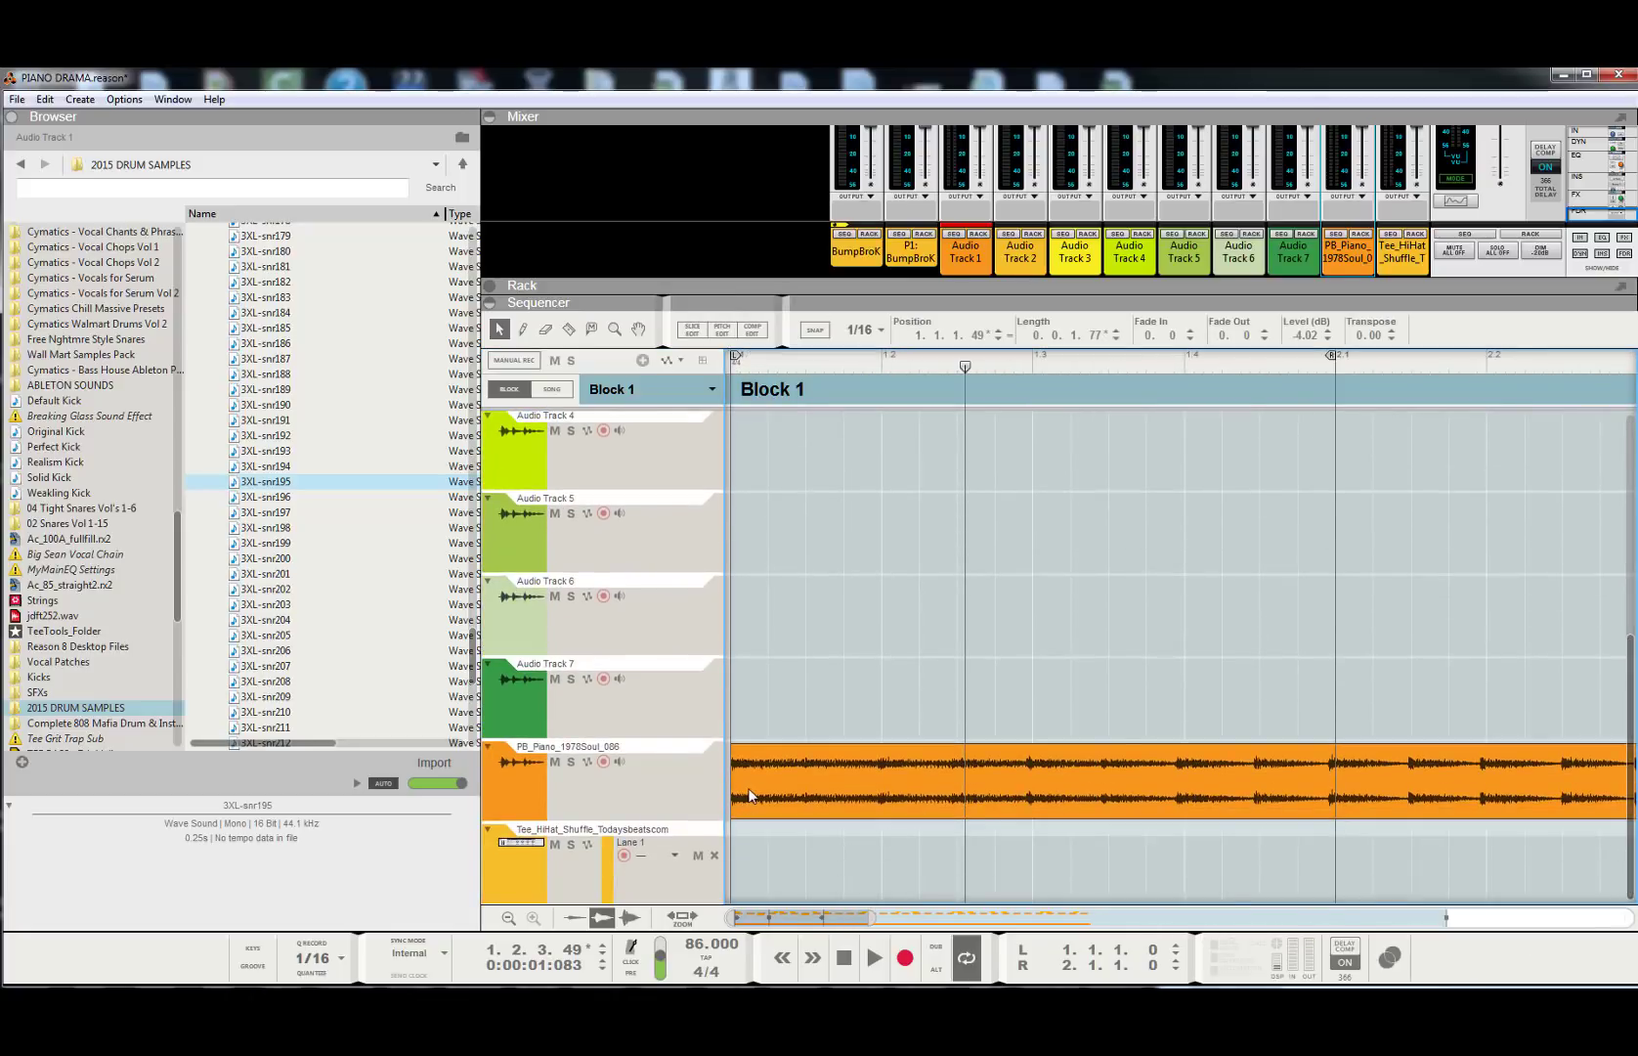
drag(747, 790, 757, 798)
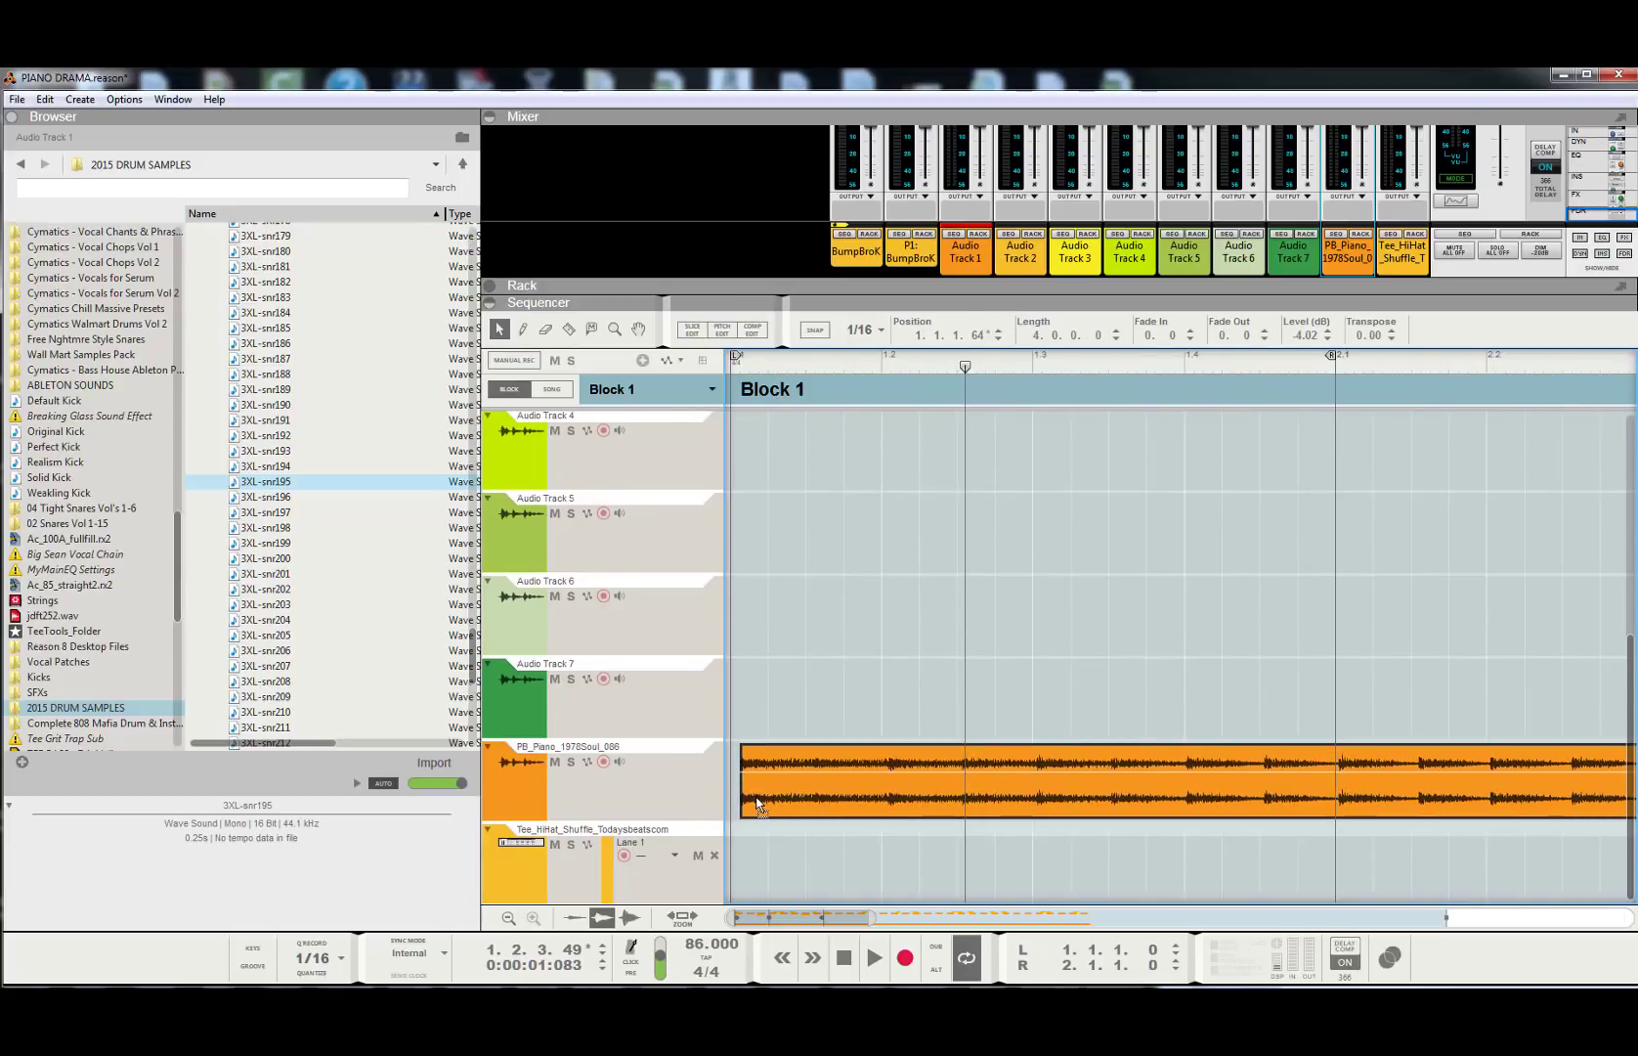
- Solo the PB_Piano_1978Soul_086 track and listen to the piano loop from the start past its end at bar 5
click(842, 958)
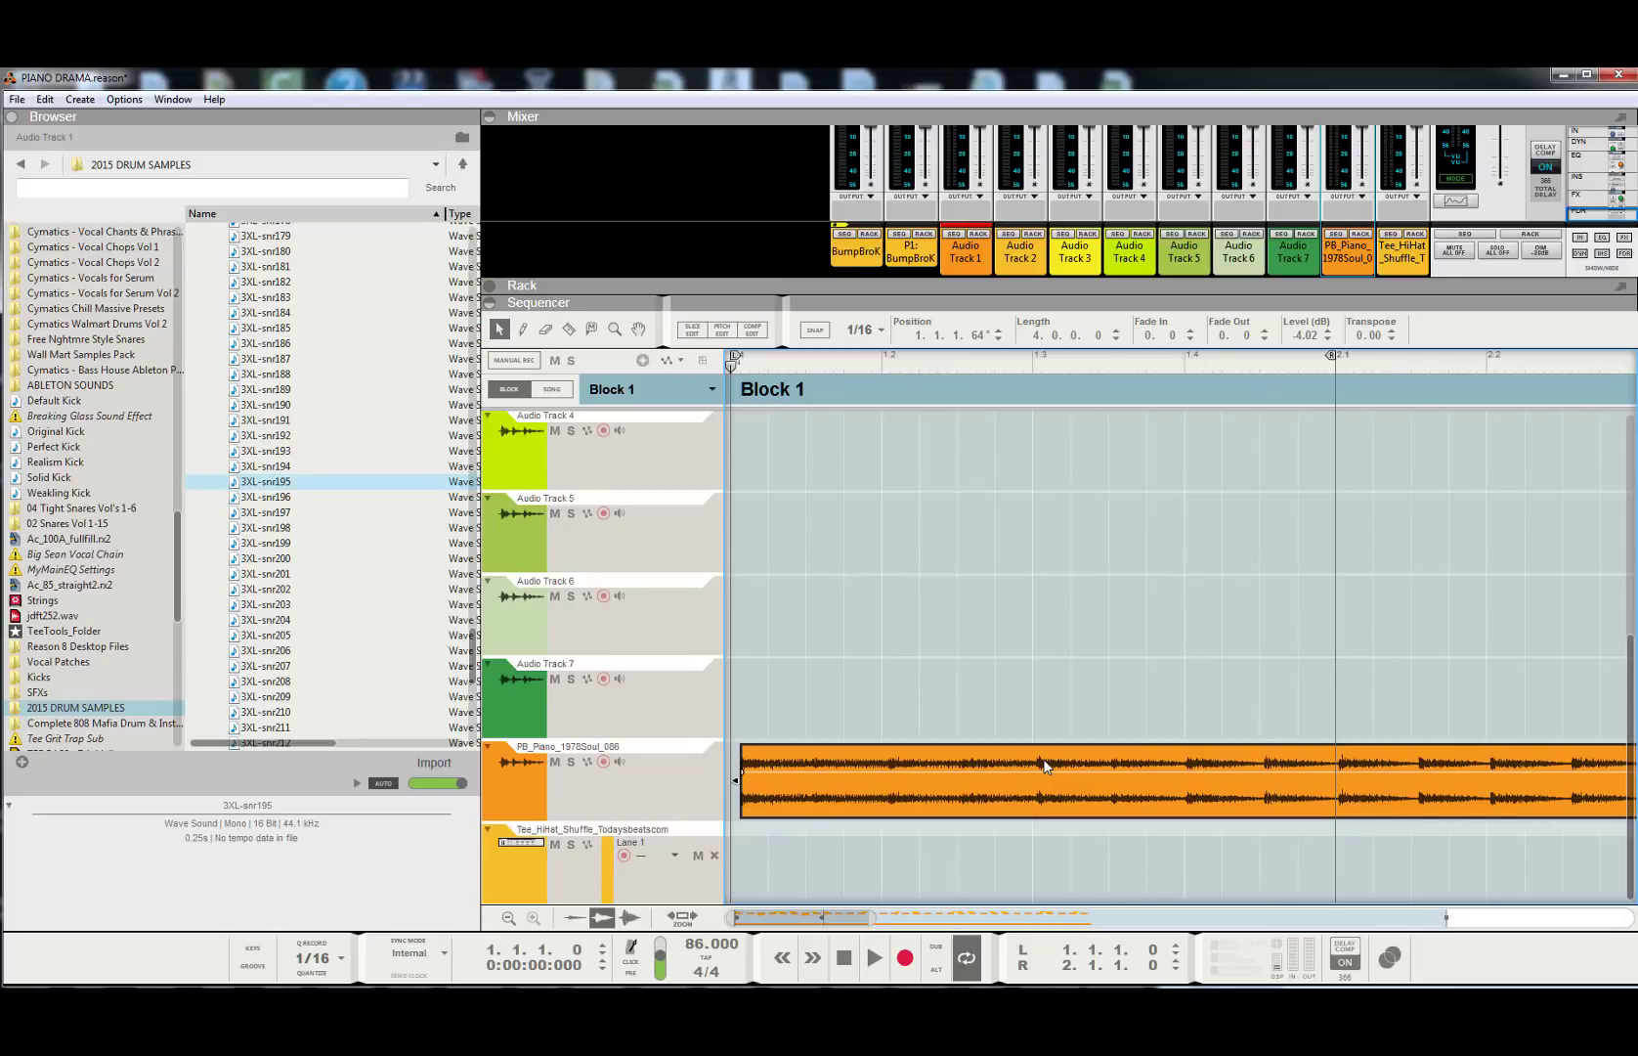
click(571, 761)
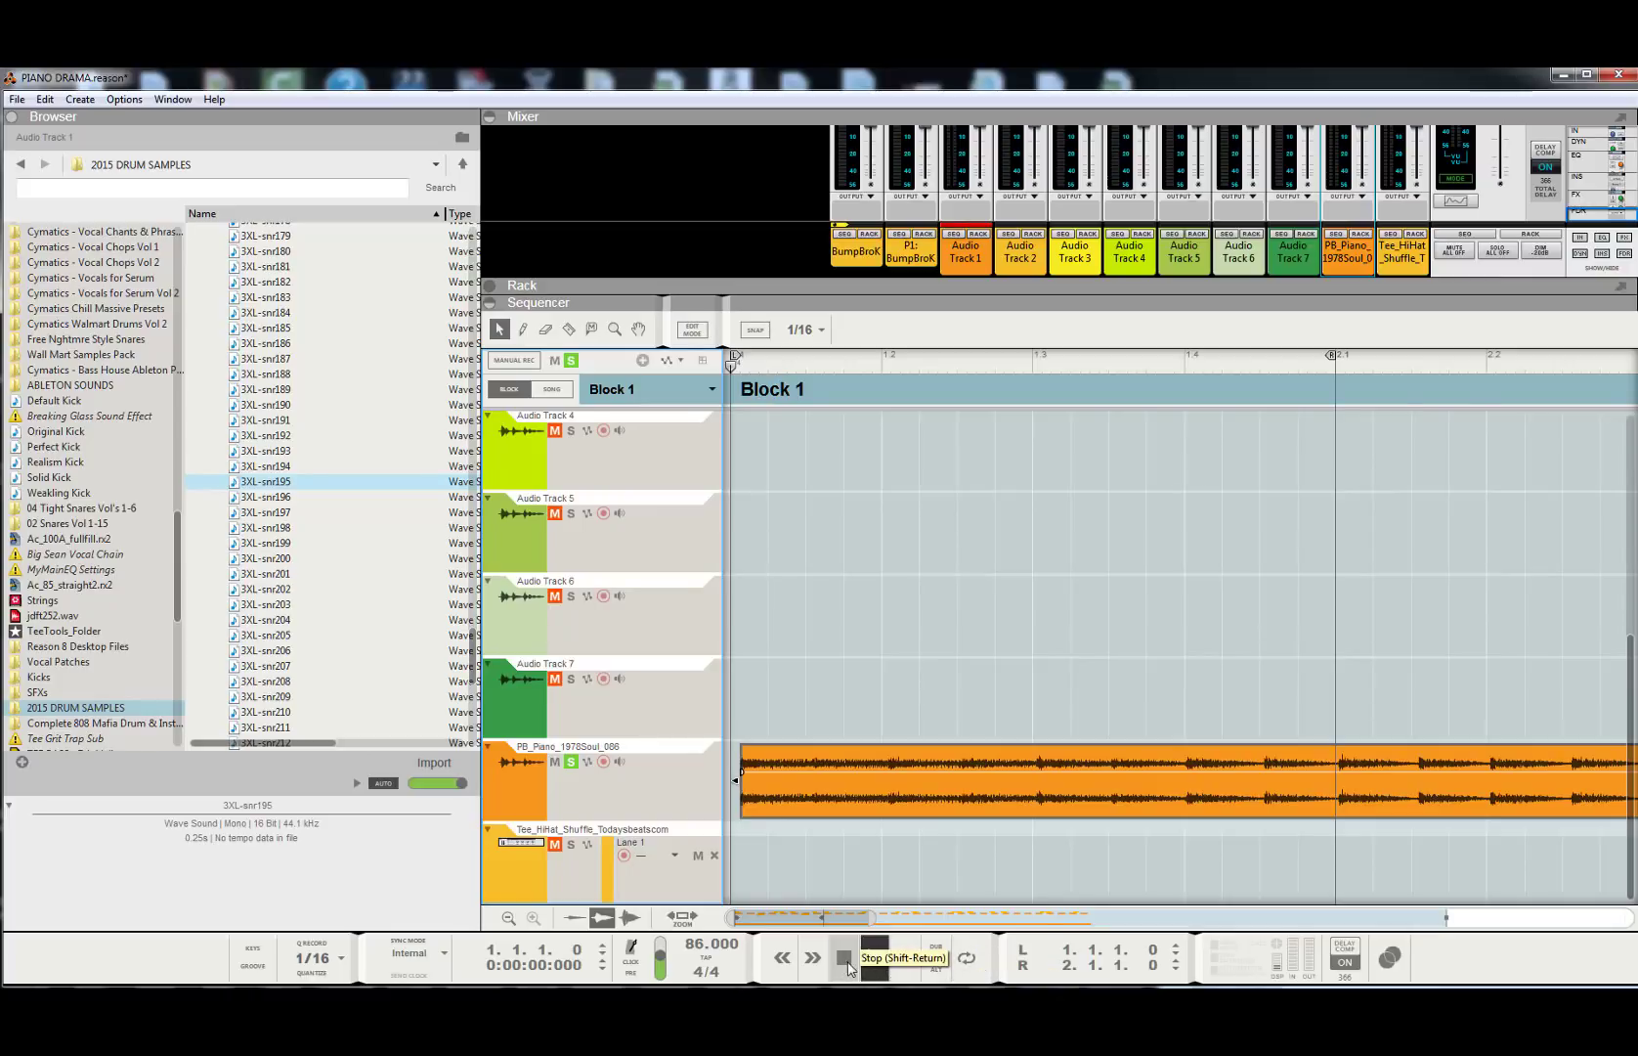
key(space)
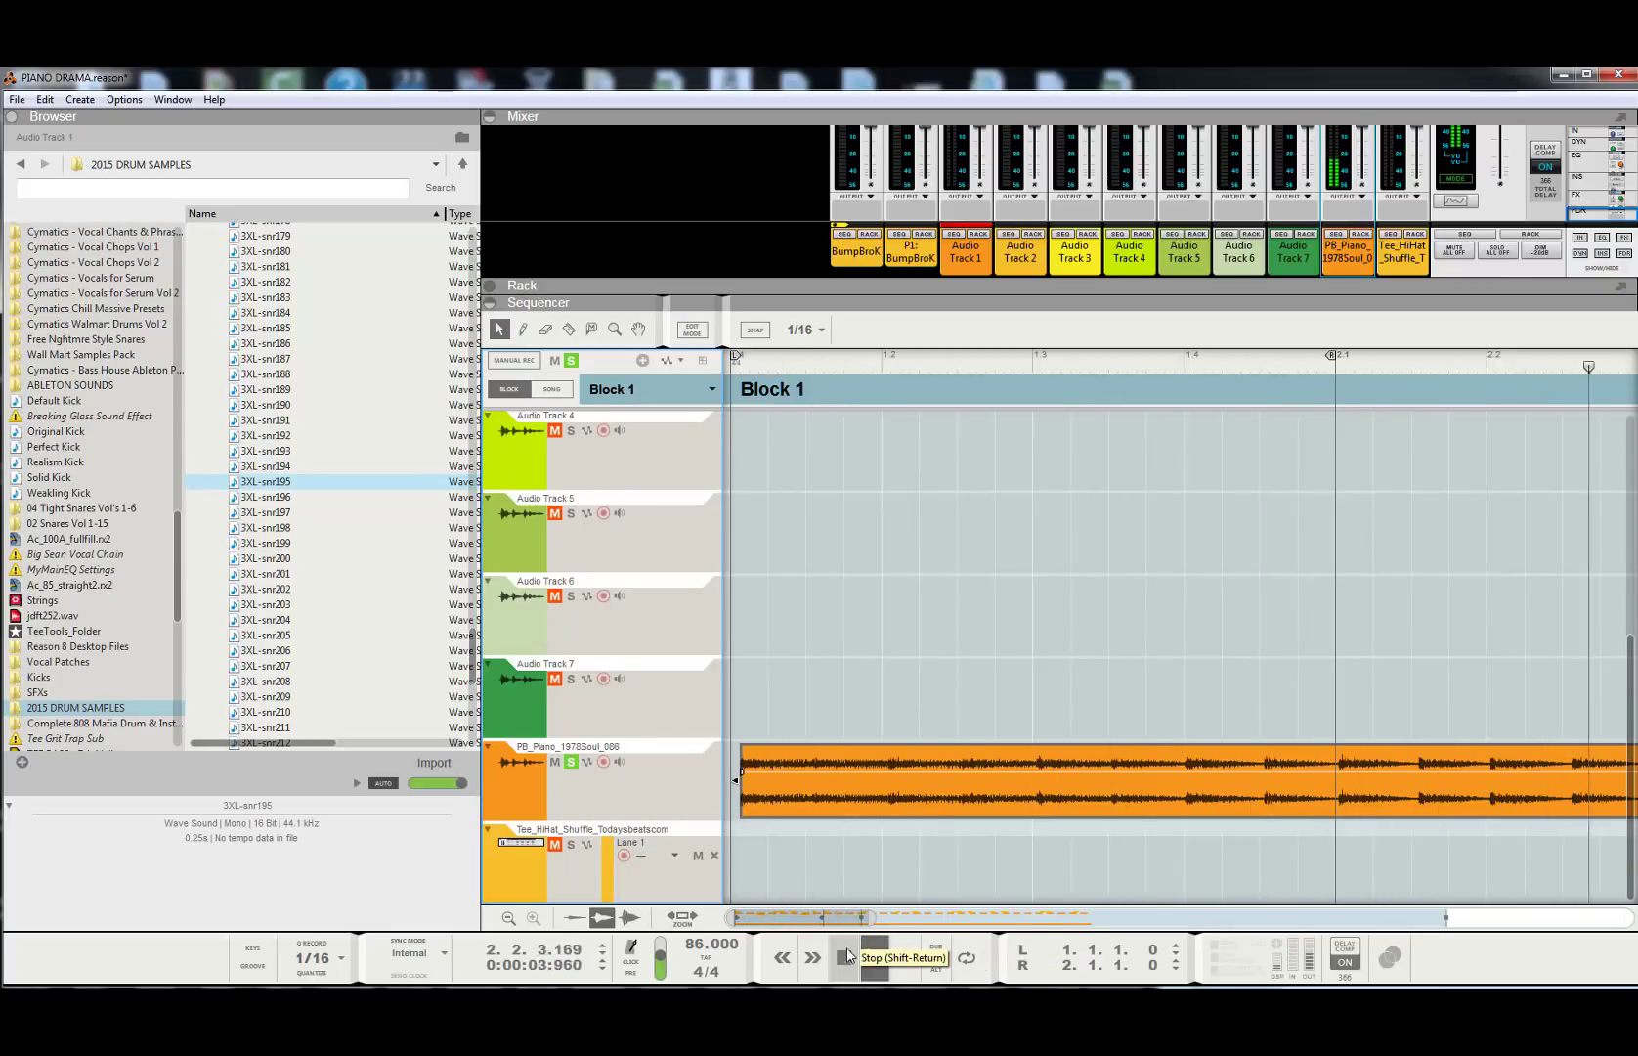
click(848, 955)
click(848, 955)
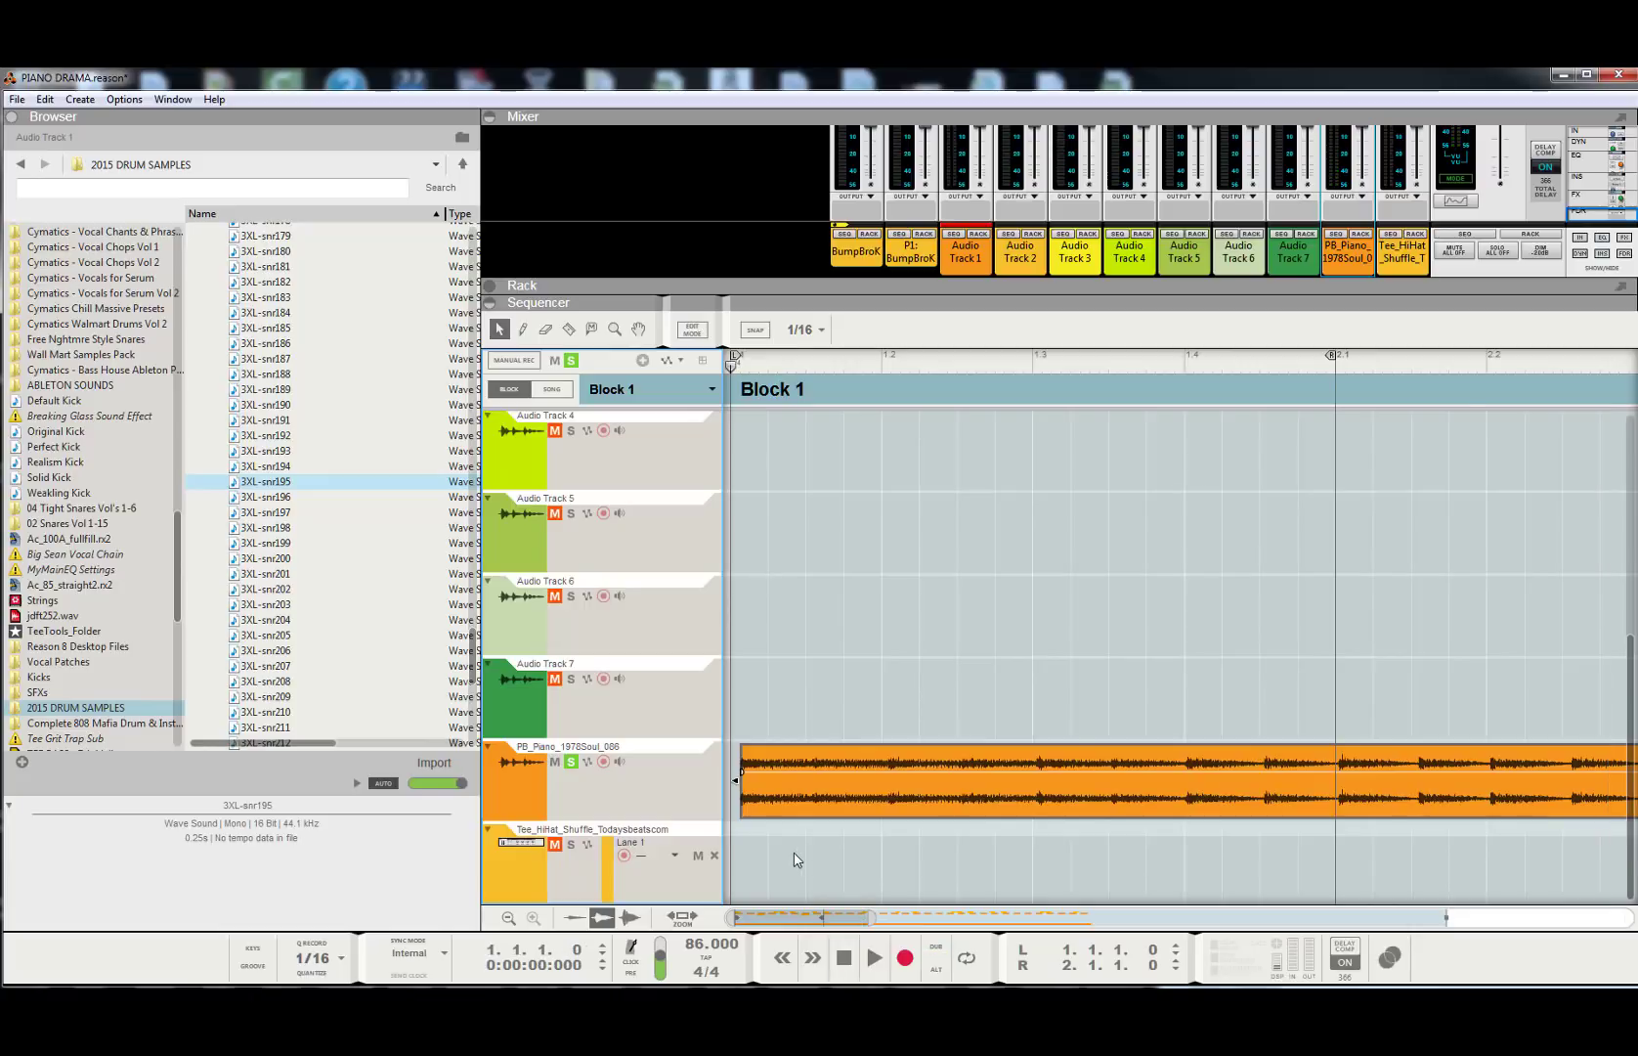
key(space)
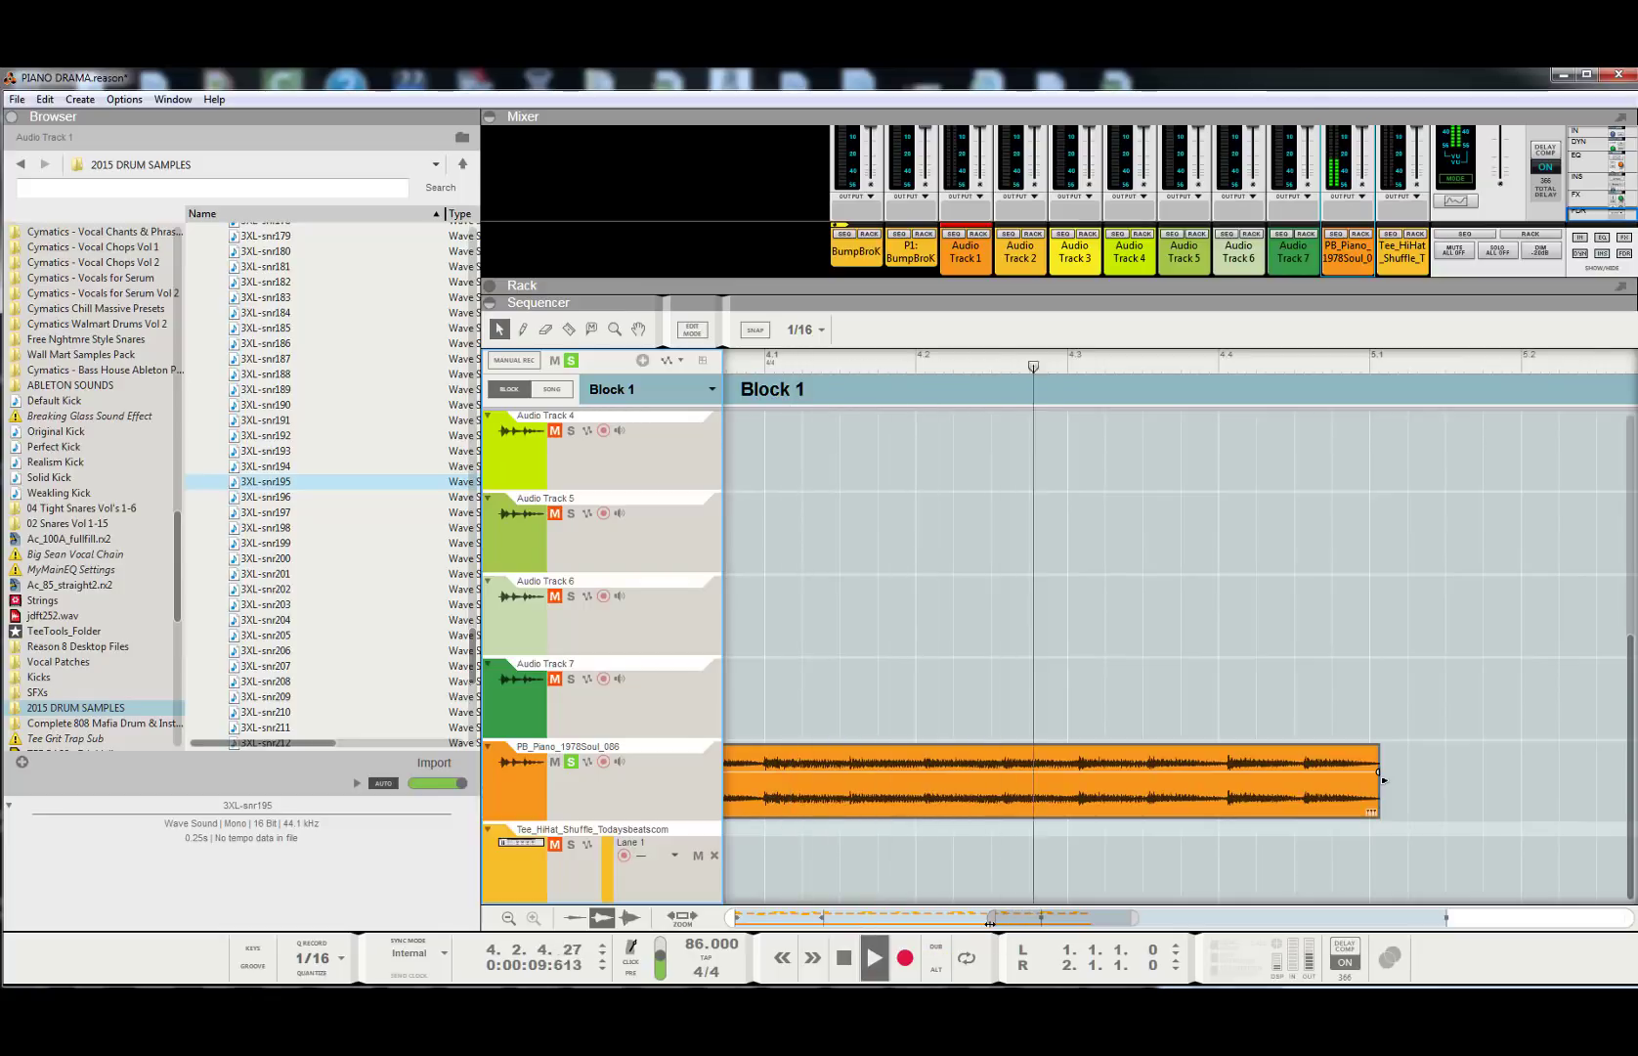
drag(990, 924, 880, 920)
key(space)
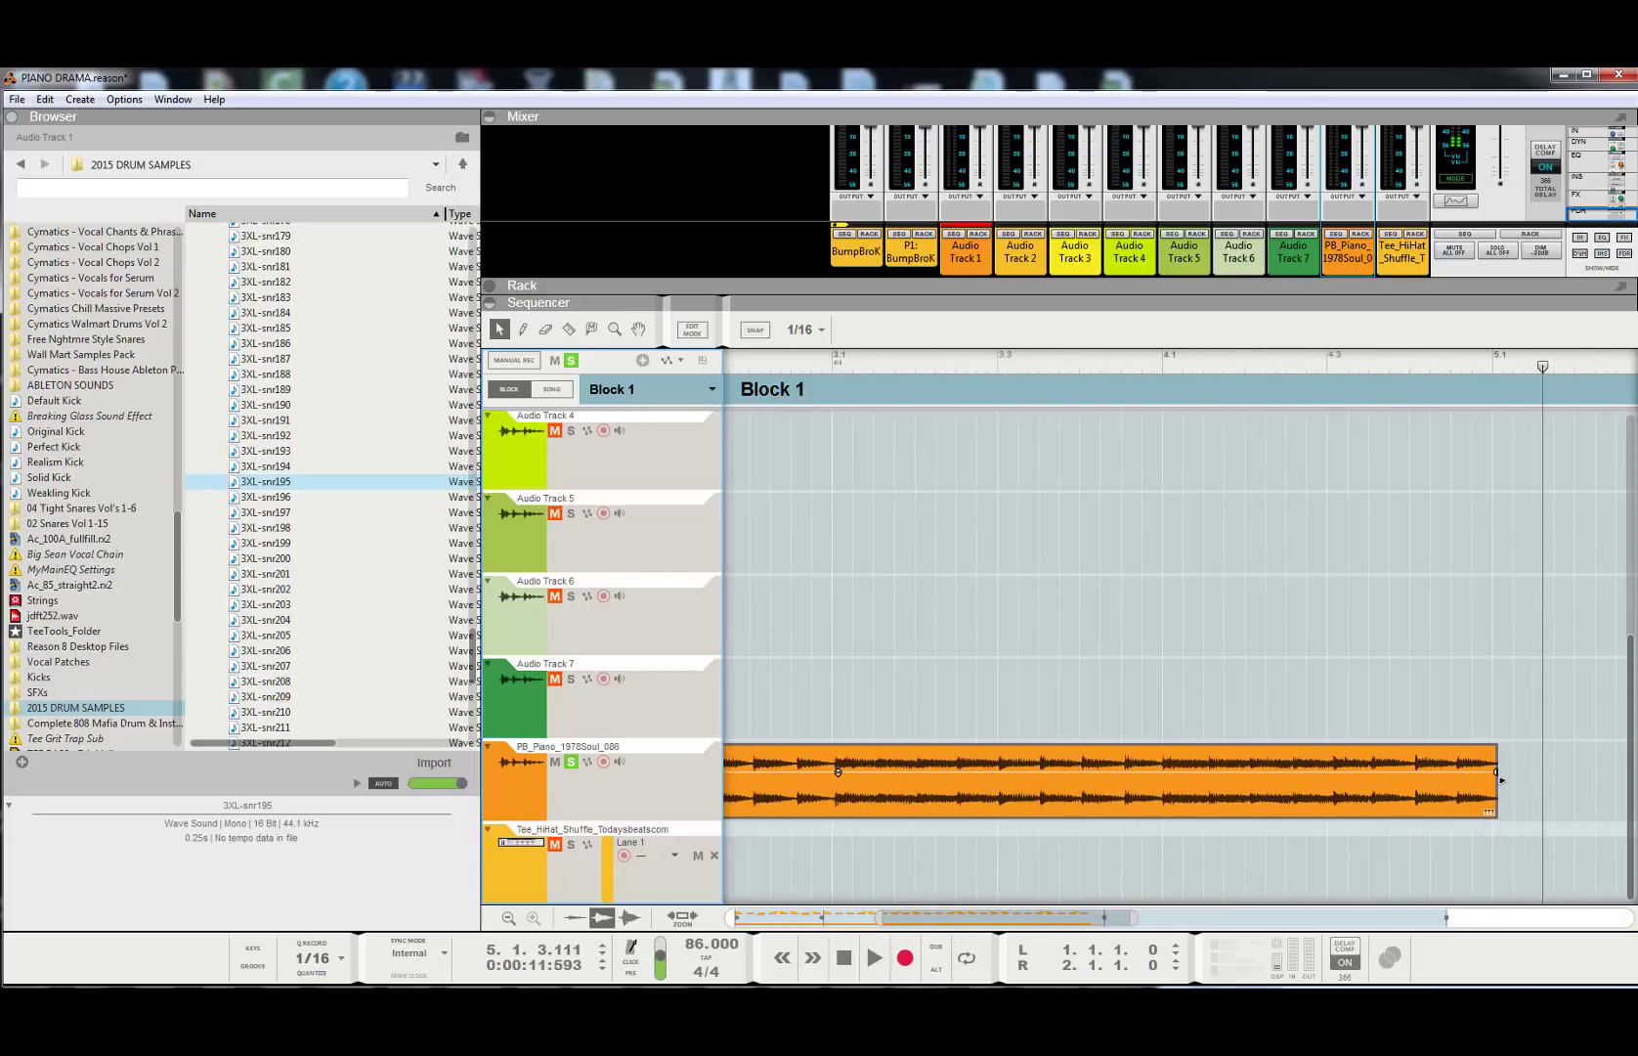
- Listen to the full mix from the start with the piano track's solo cleared
click(843, 957)
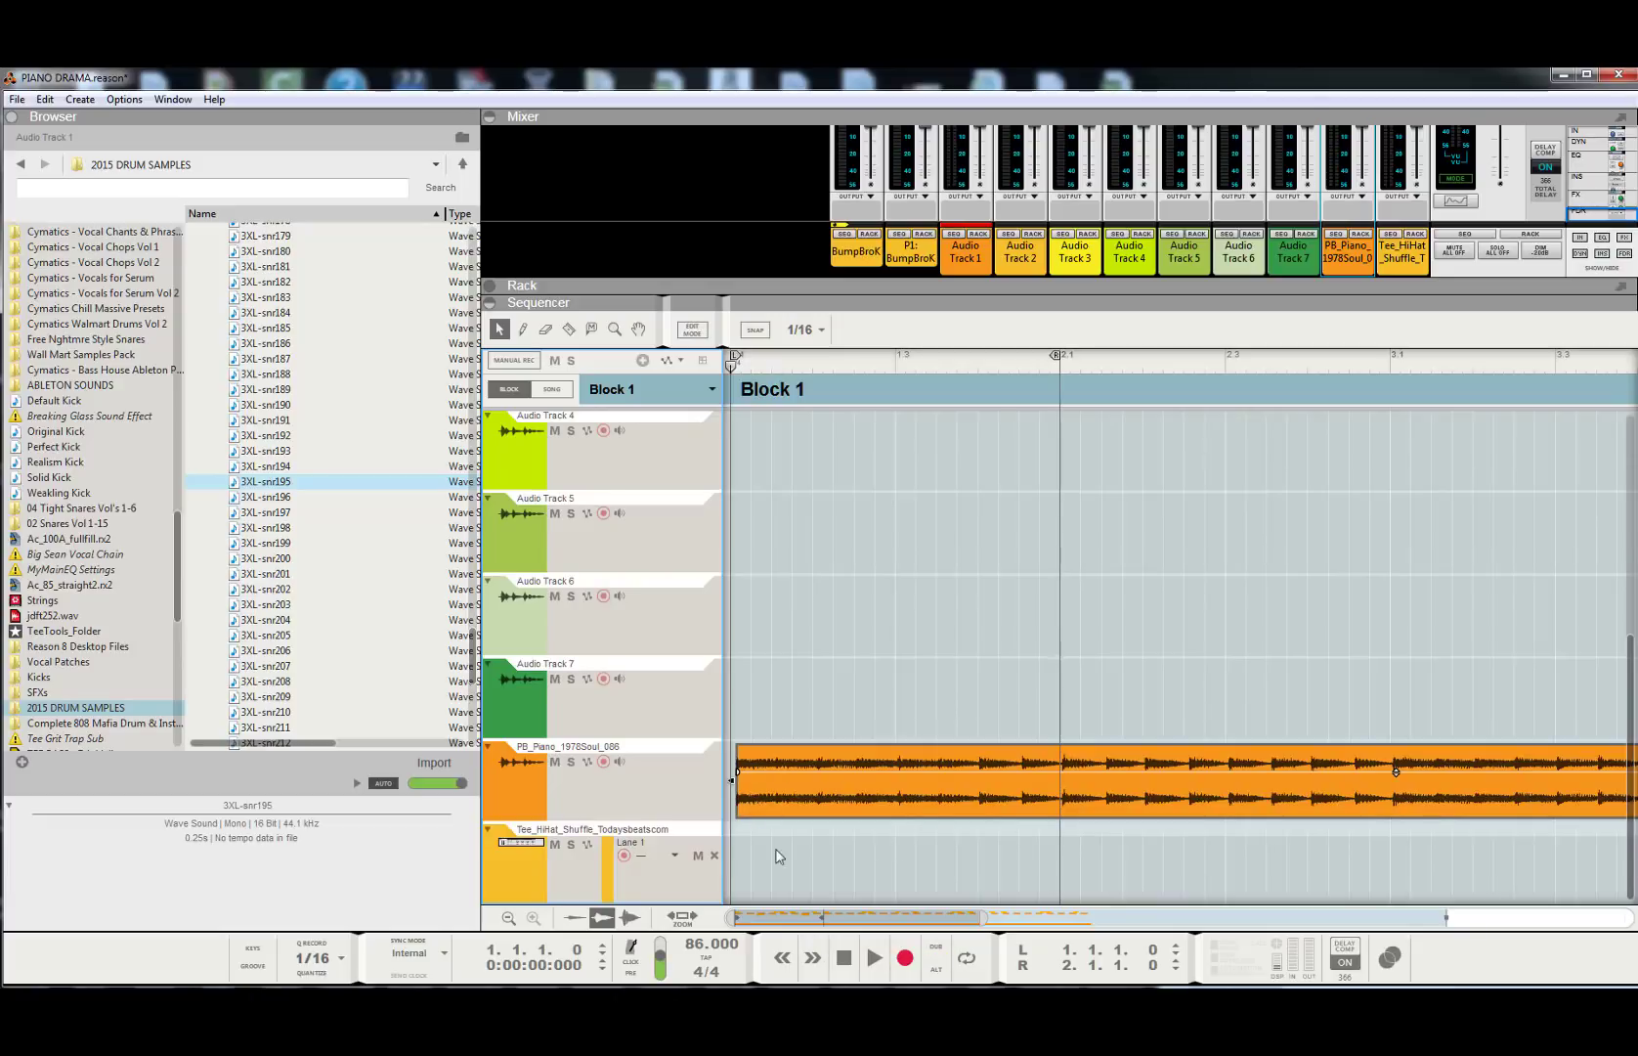
key(space)
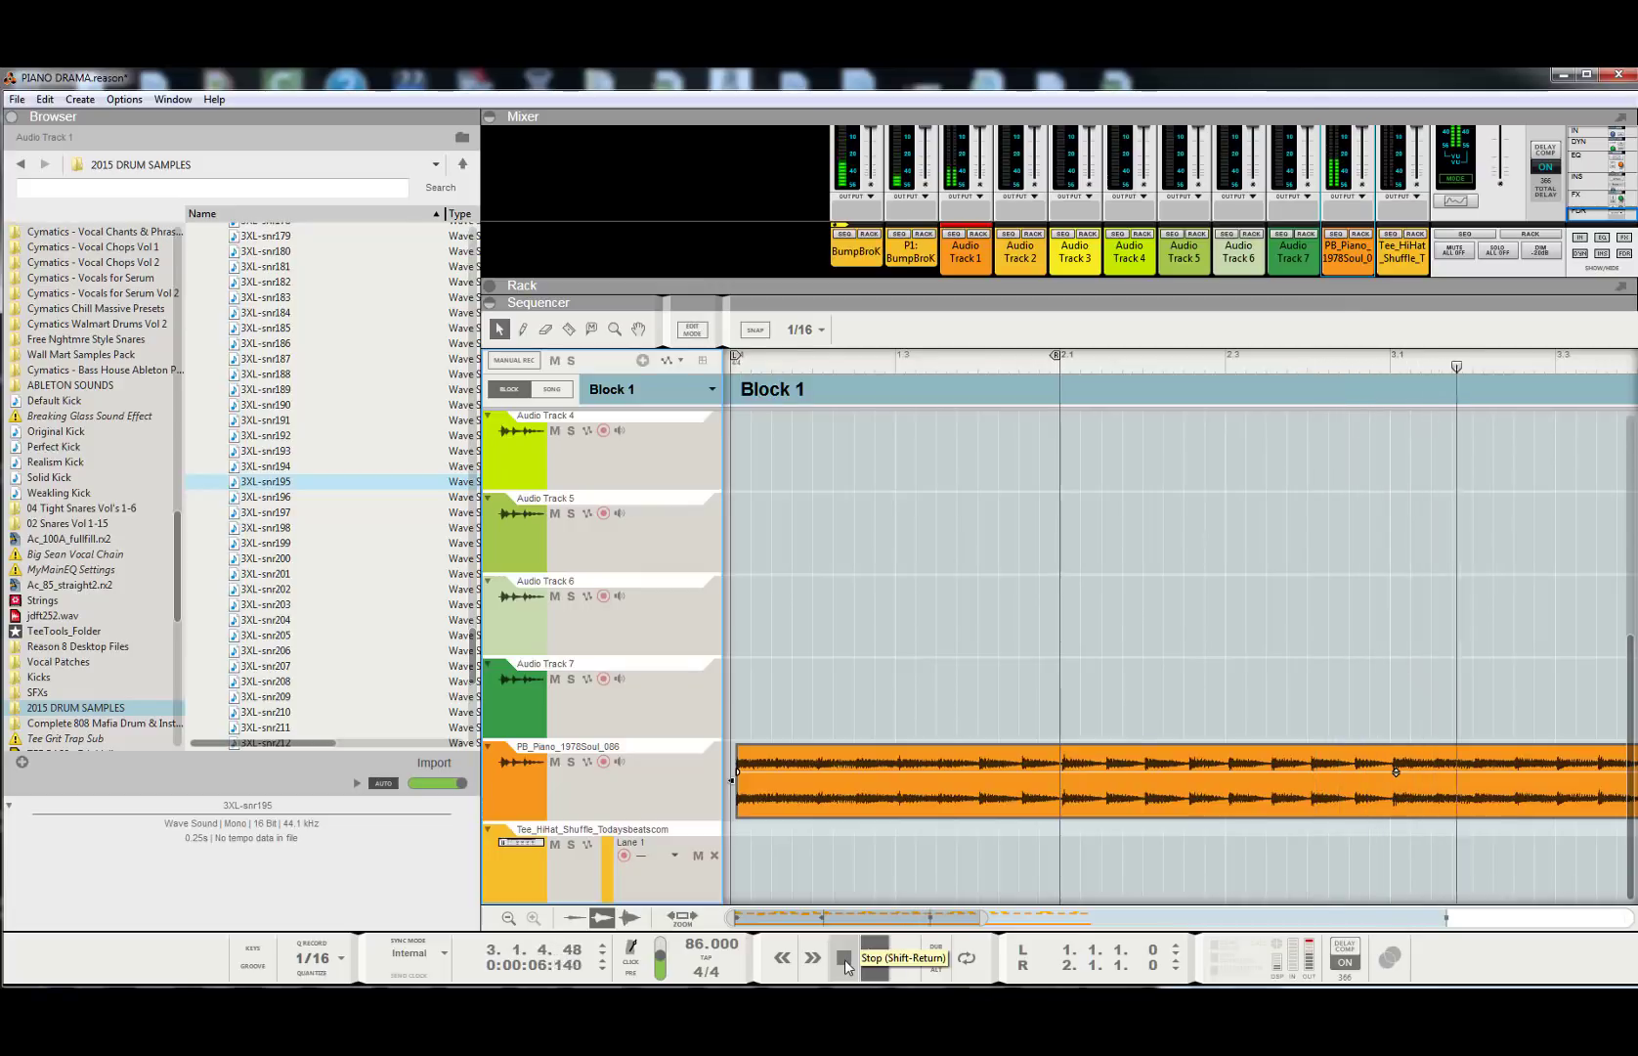
click(844, 963)
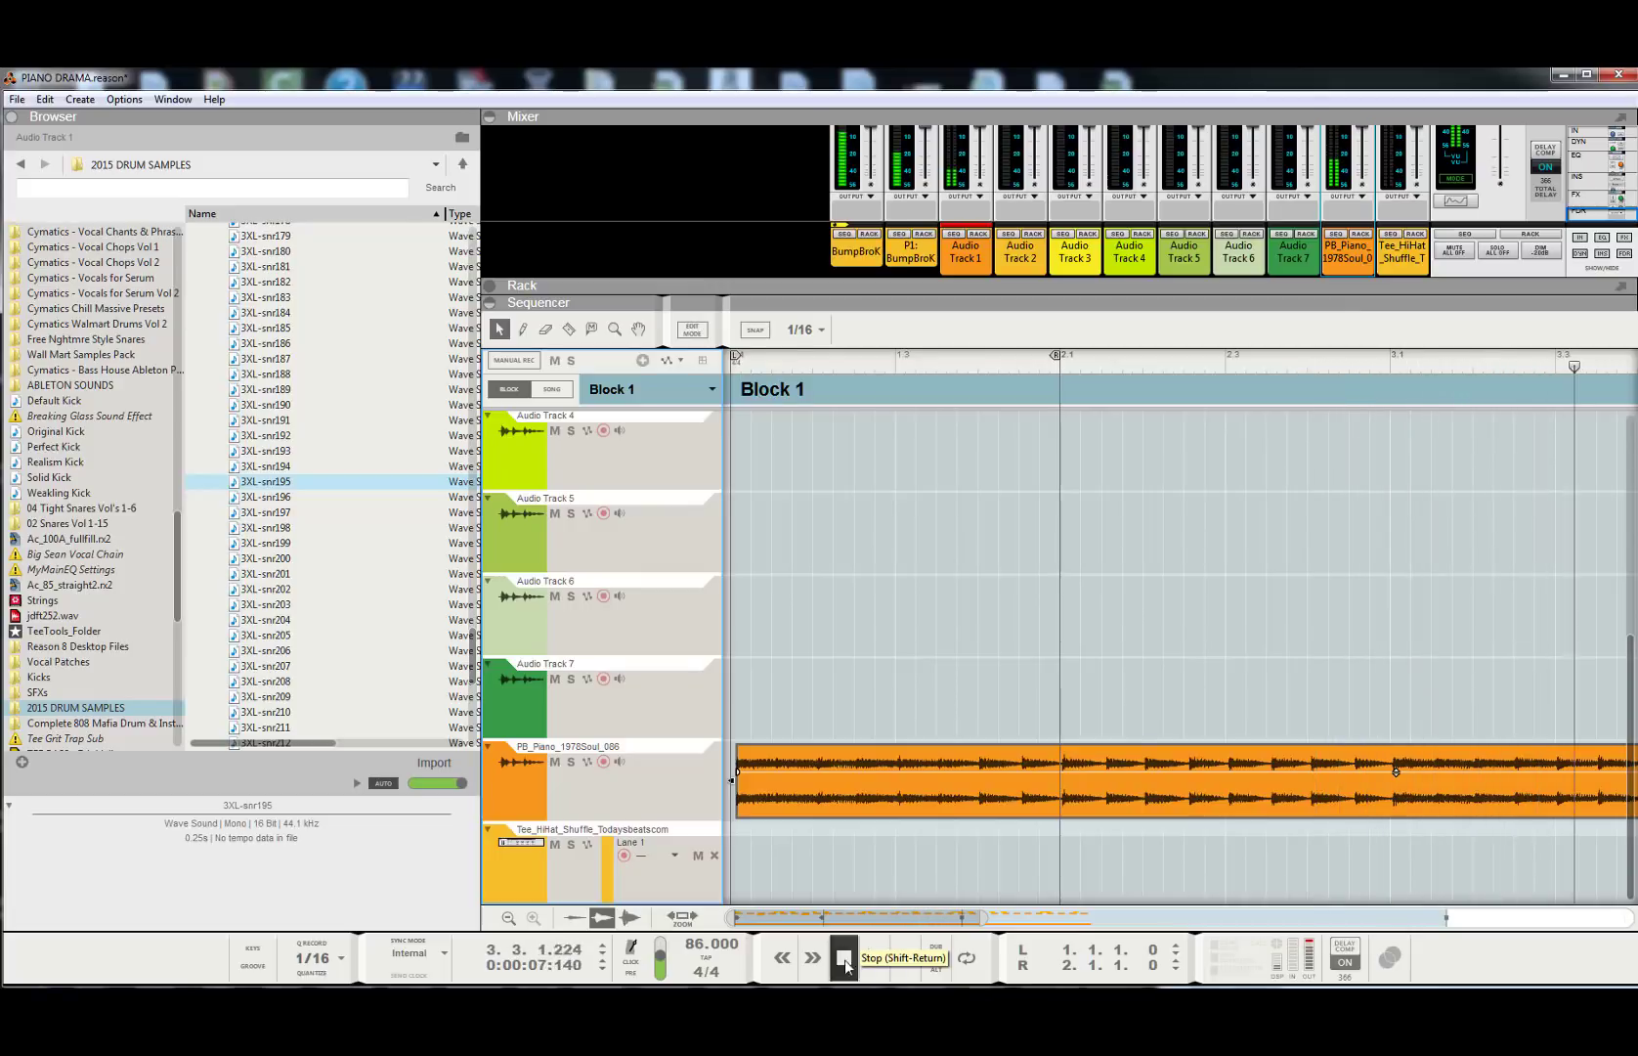
- Move the PB_Piano_1978Soul_086 clip's start to 1.1.1.94 and play the mix from the start
click(752, 800)
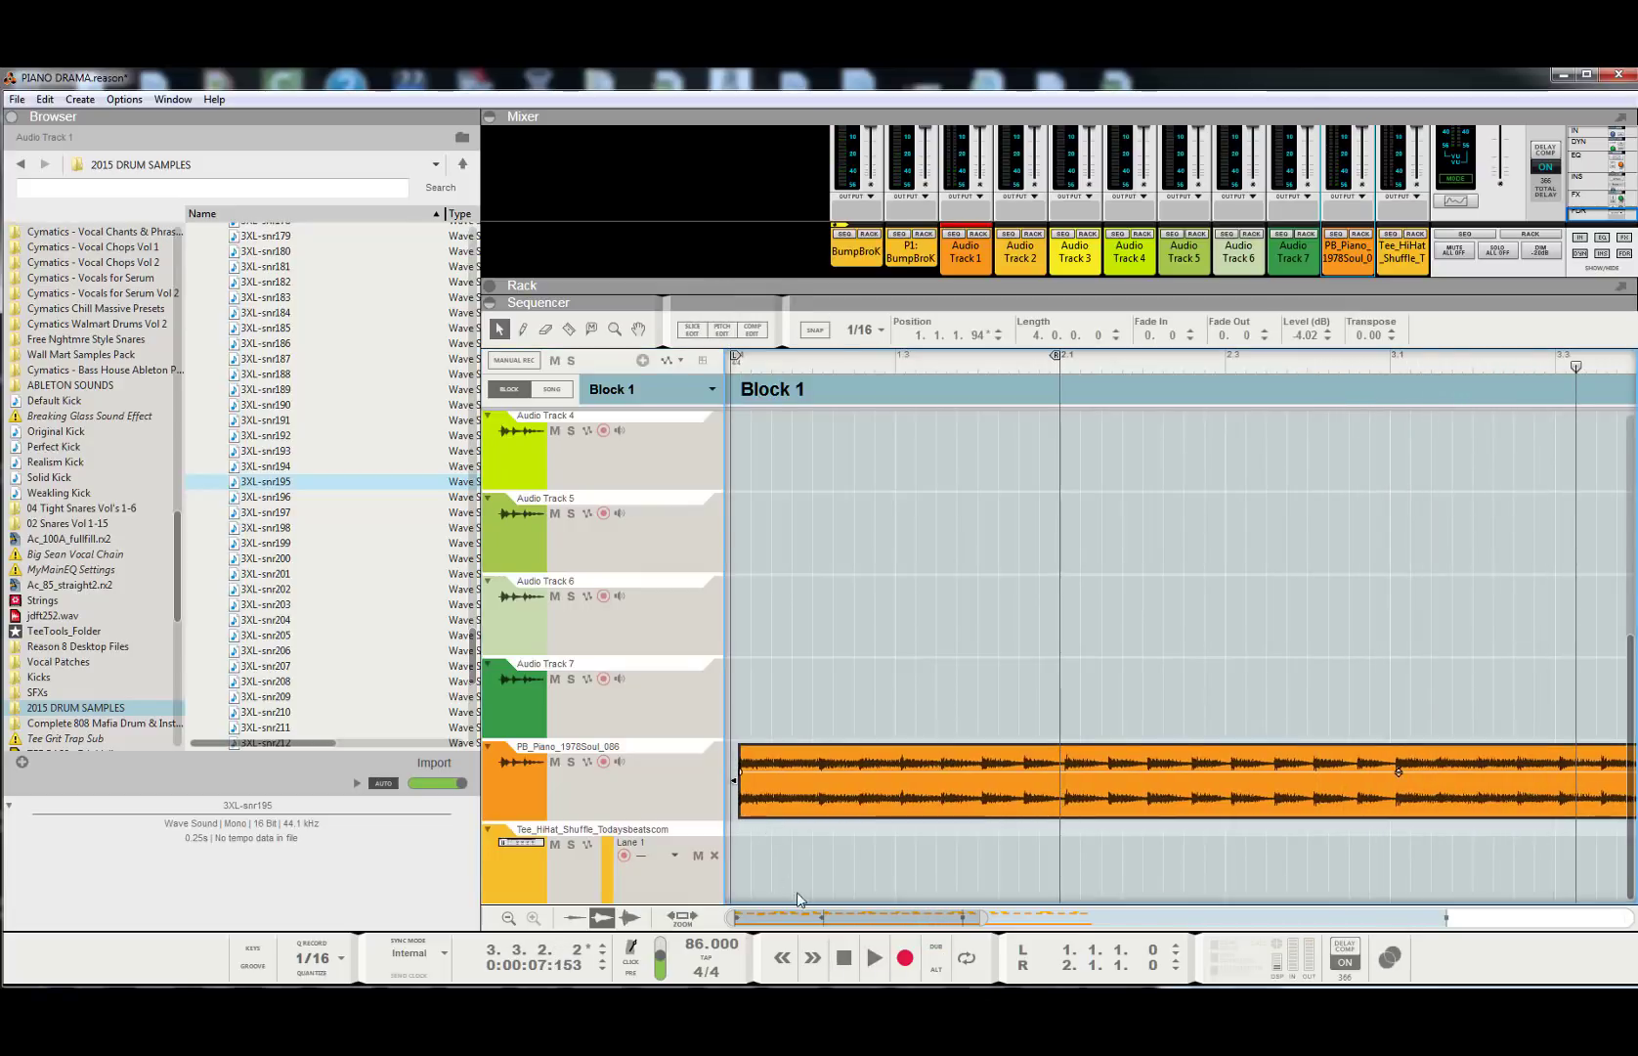
click(843, 957)
key(space)
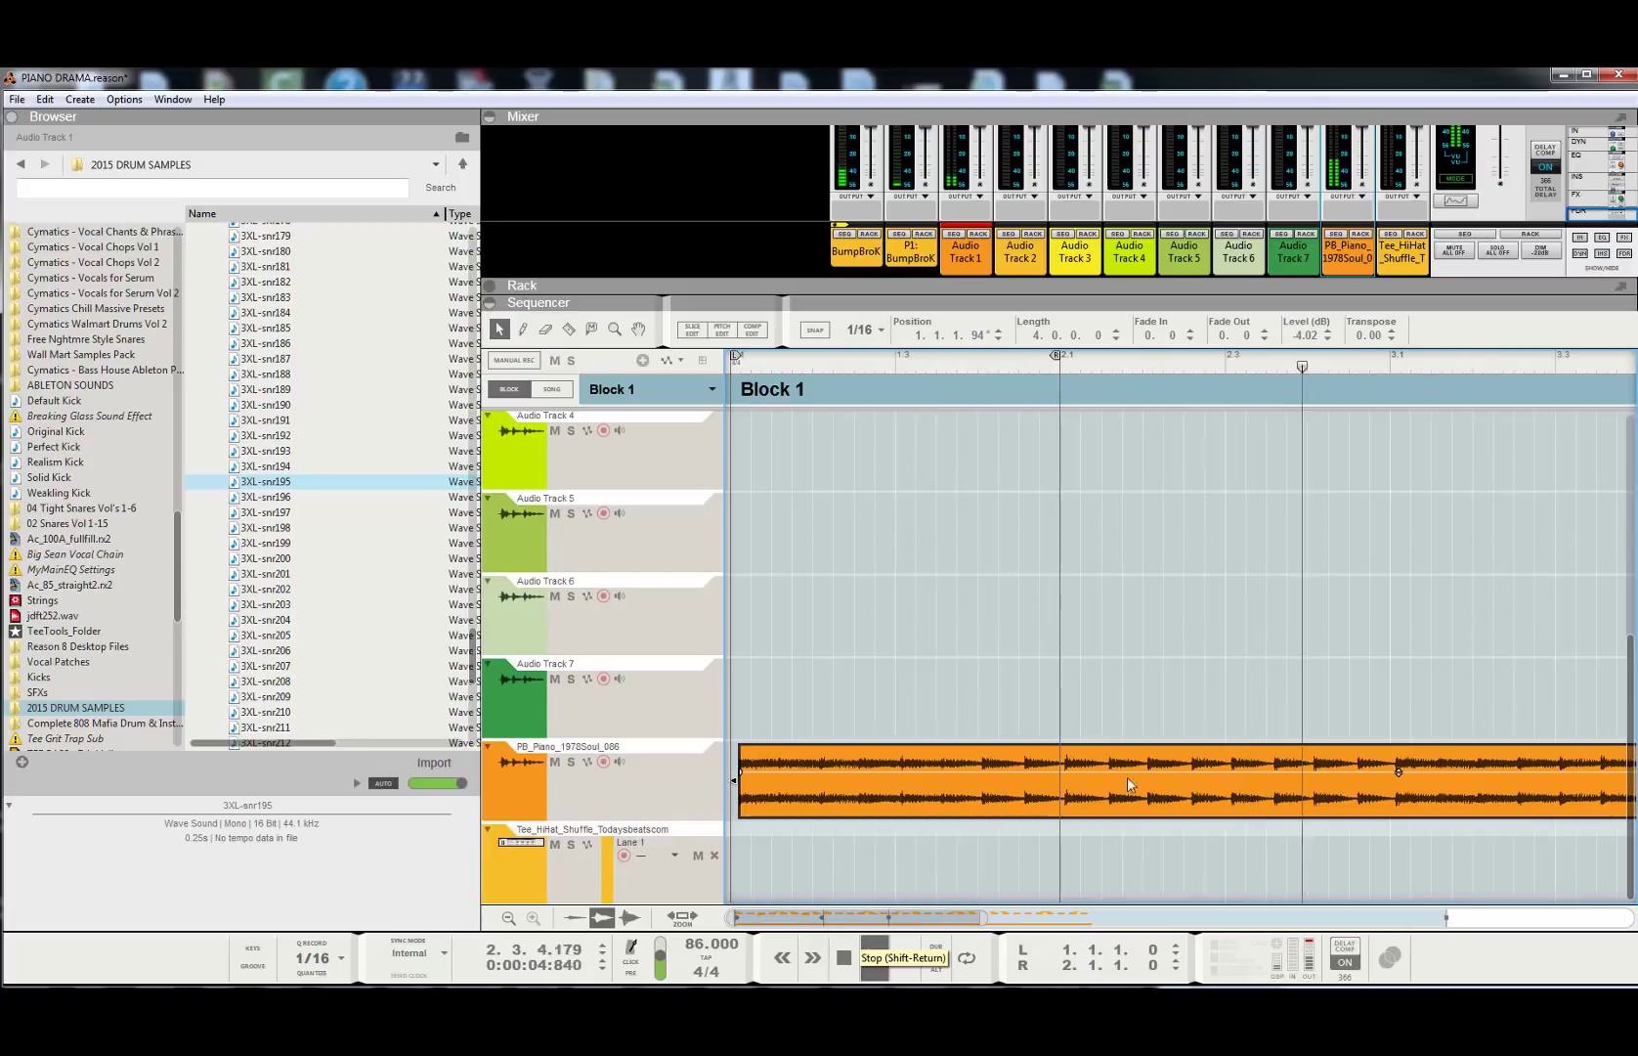
- Select the two clips on Audio Track 2 and stop playback
scroll(1149, 603, up, 5)
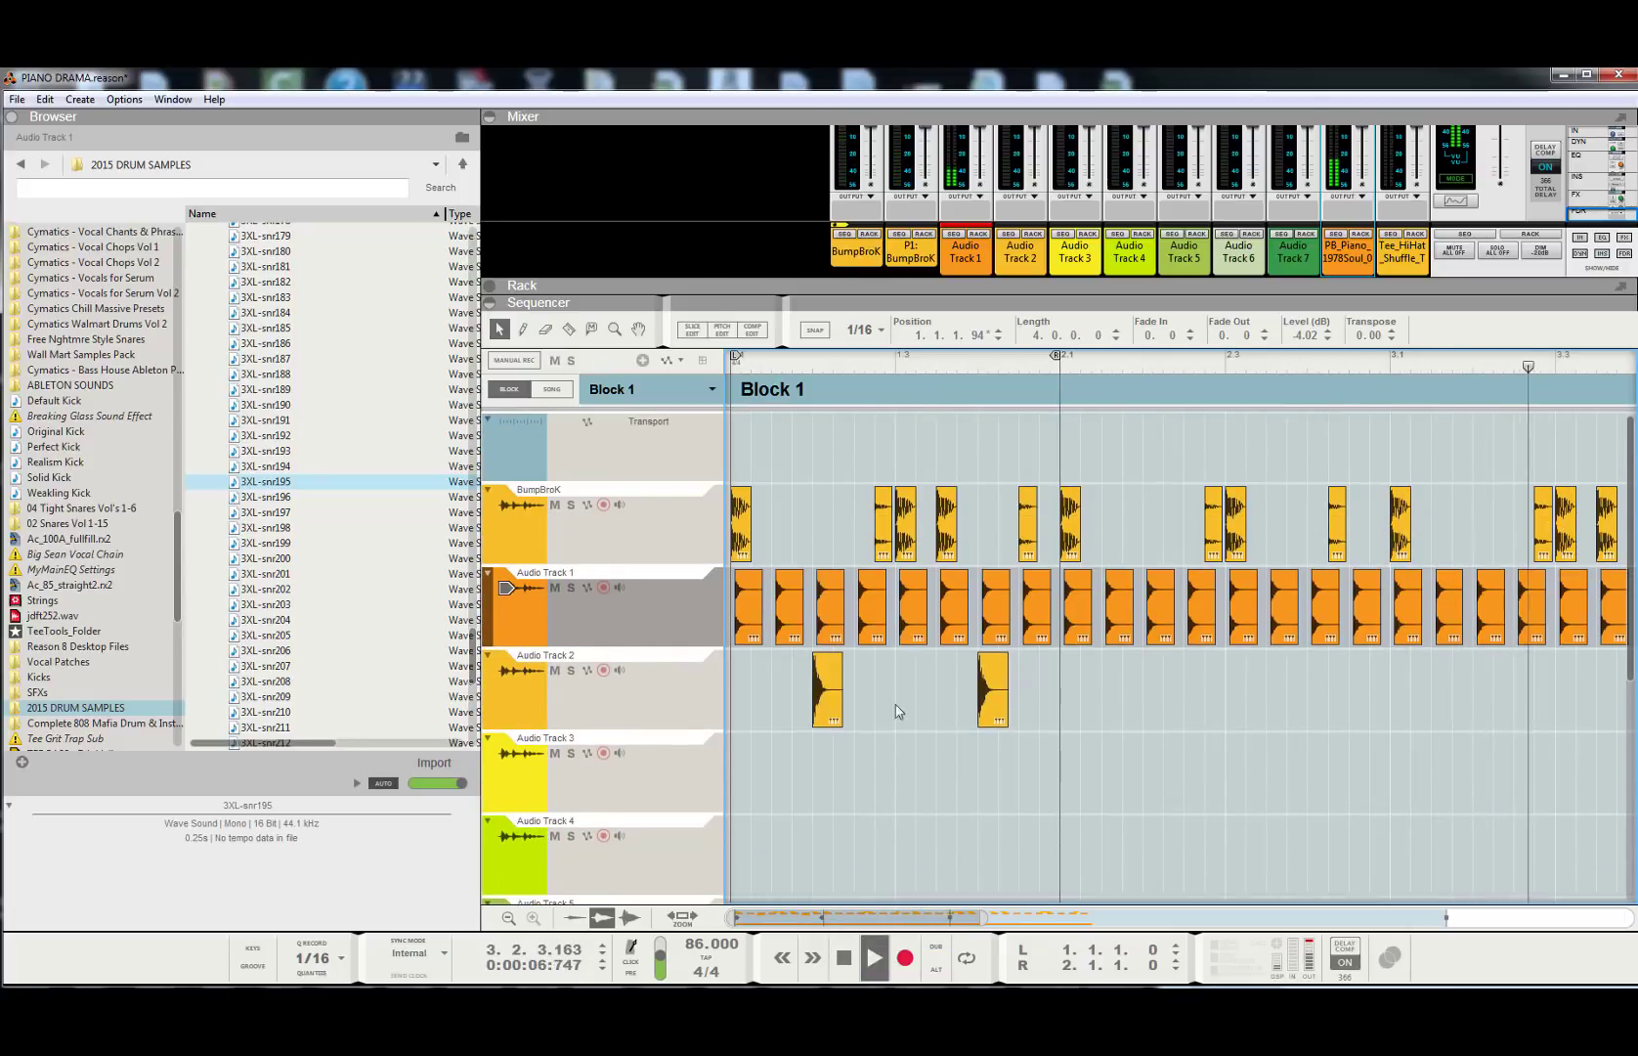
click(827, 689)
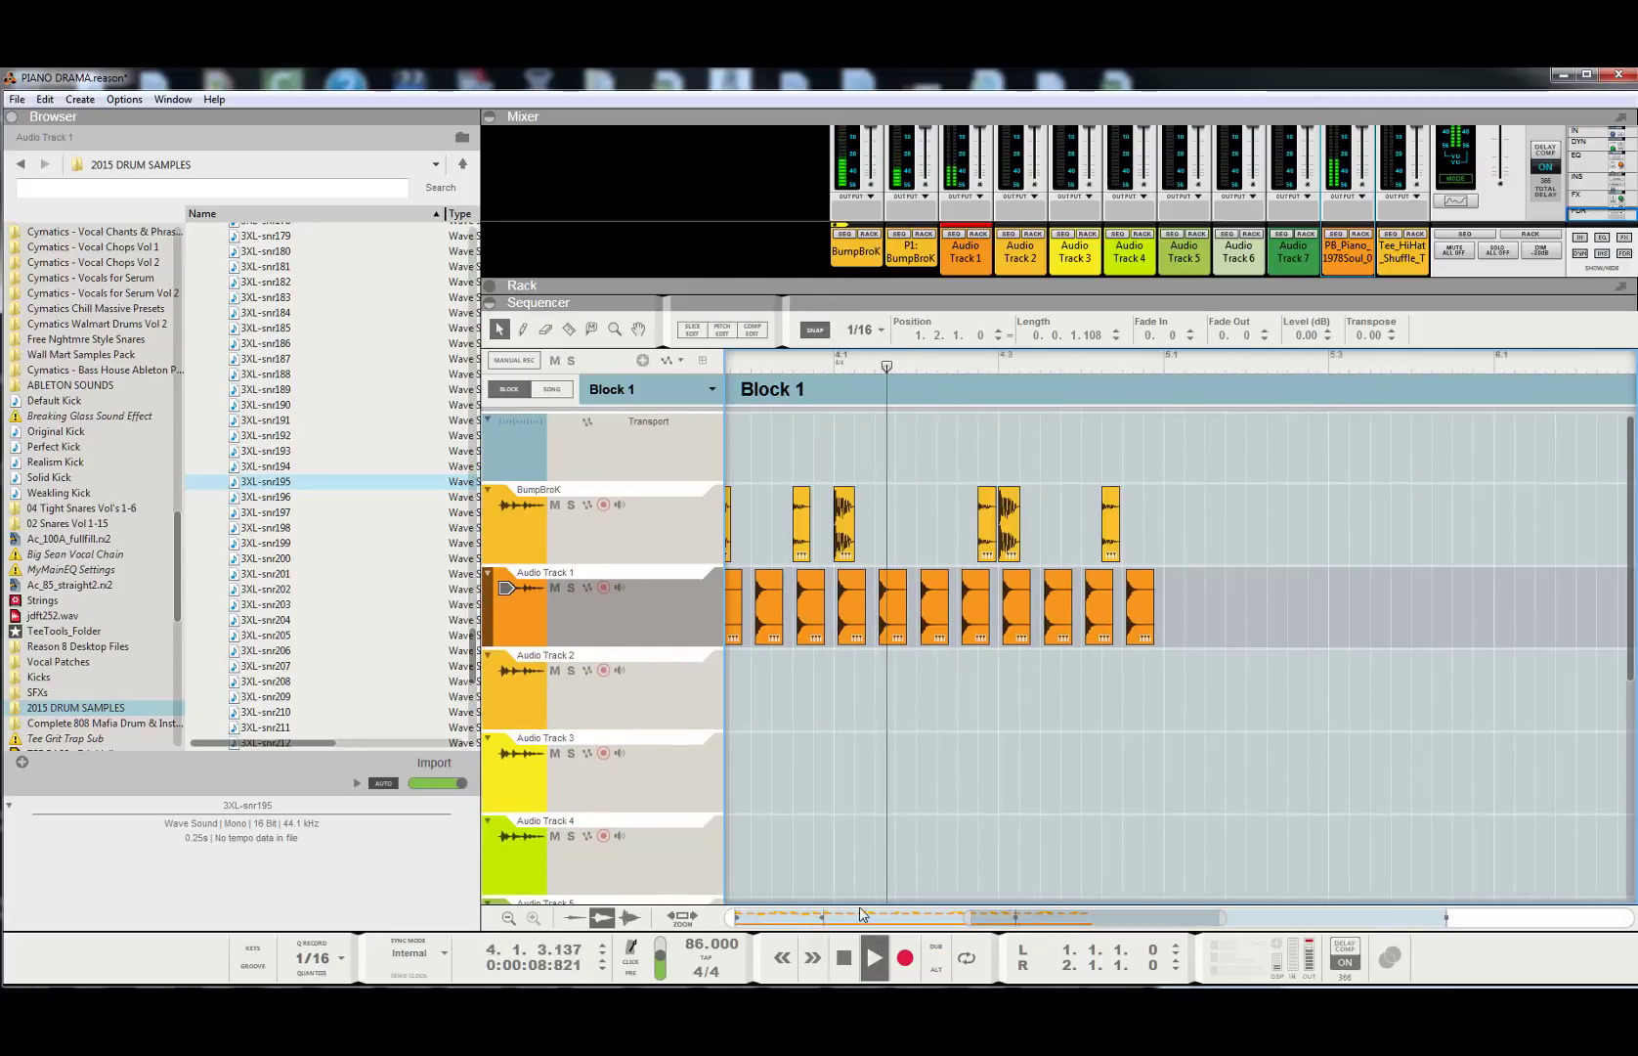
key(space)
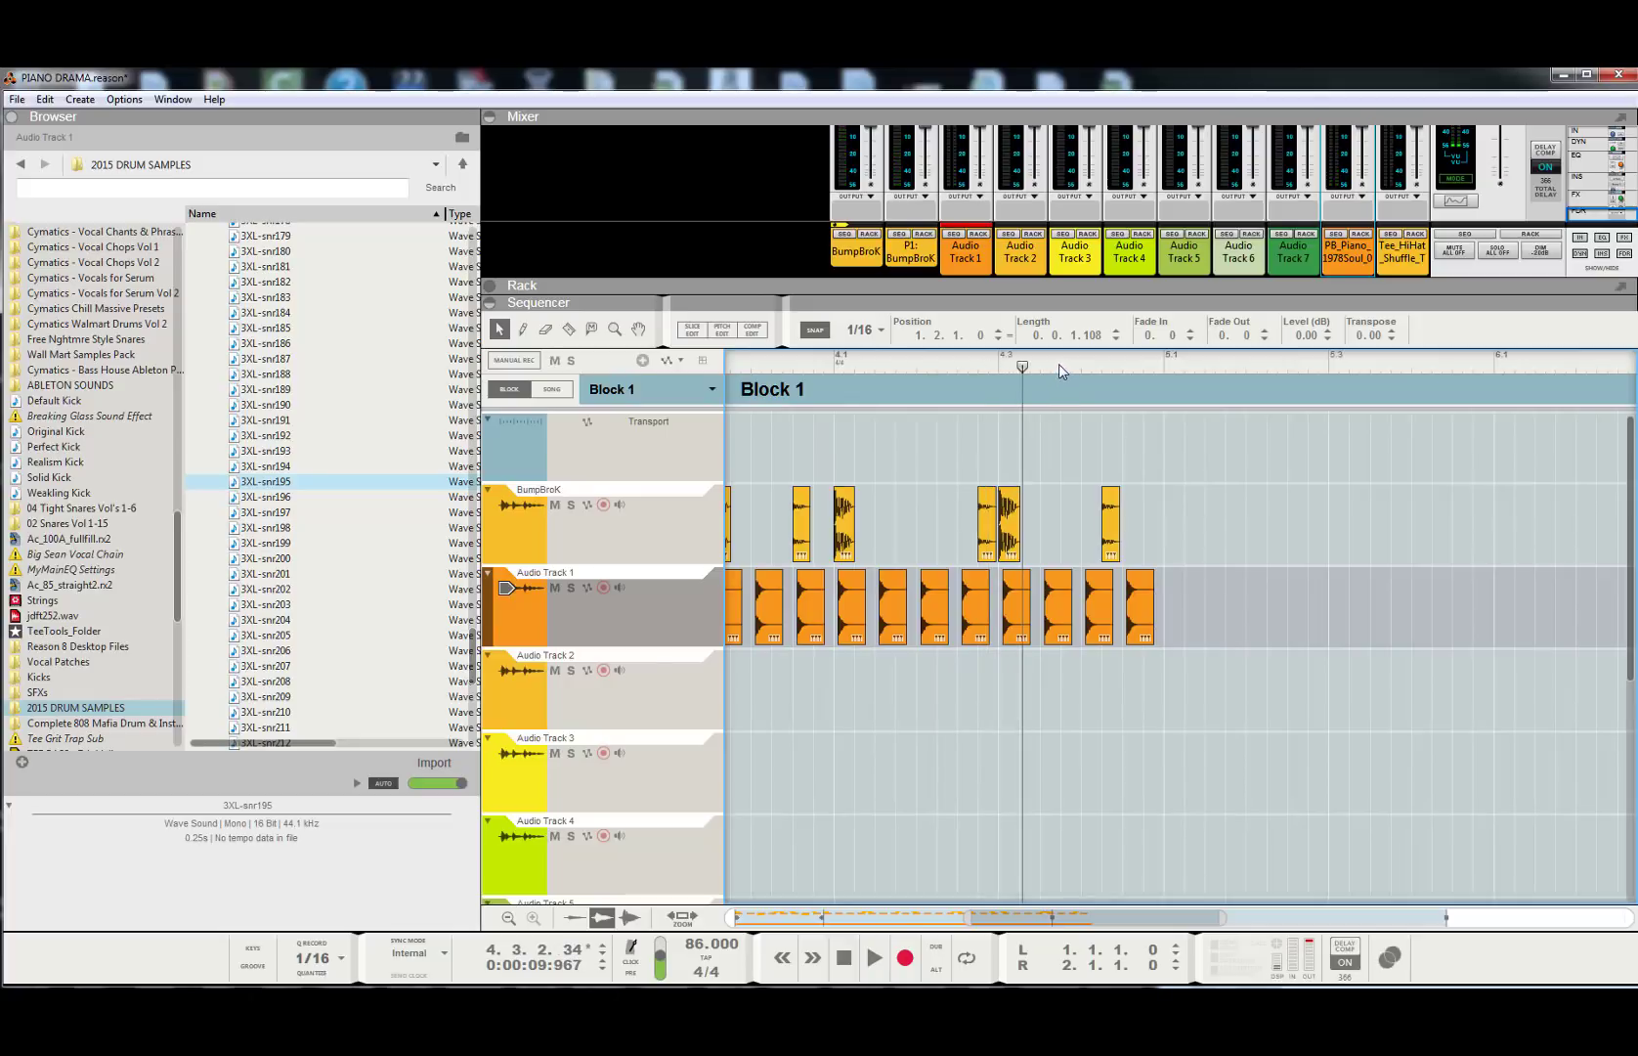
- Set the loop region's left locator to 1.1.1.0 and its right locator to 5.1.1.0
mouse_move(1082, 362)
mouse_down()
mouse_move(1147, 372)
mouse_move(798, 390)
mouse_up()
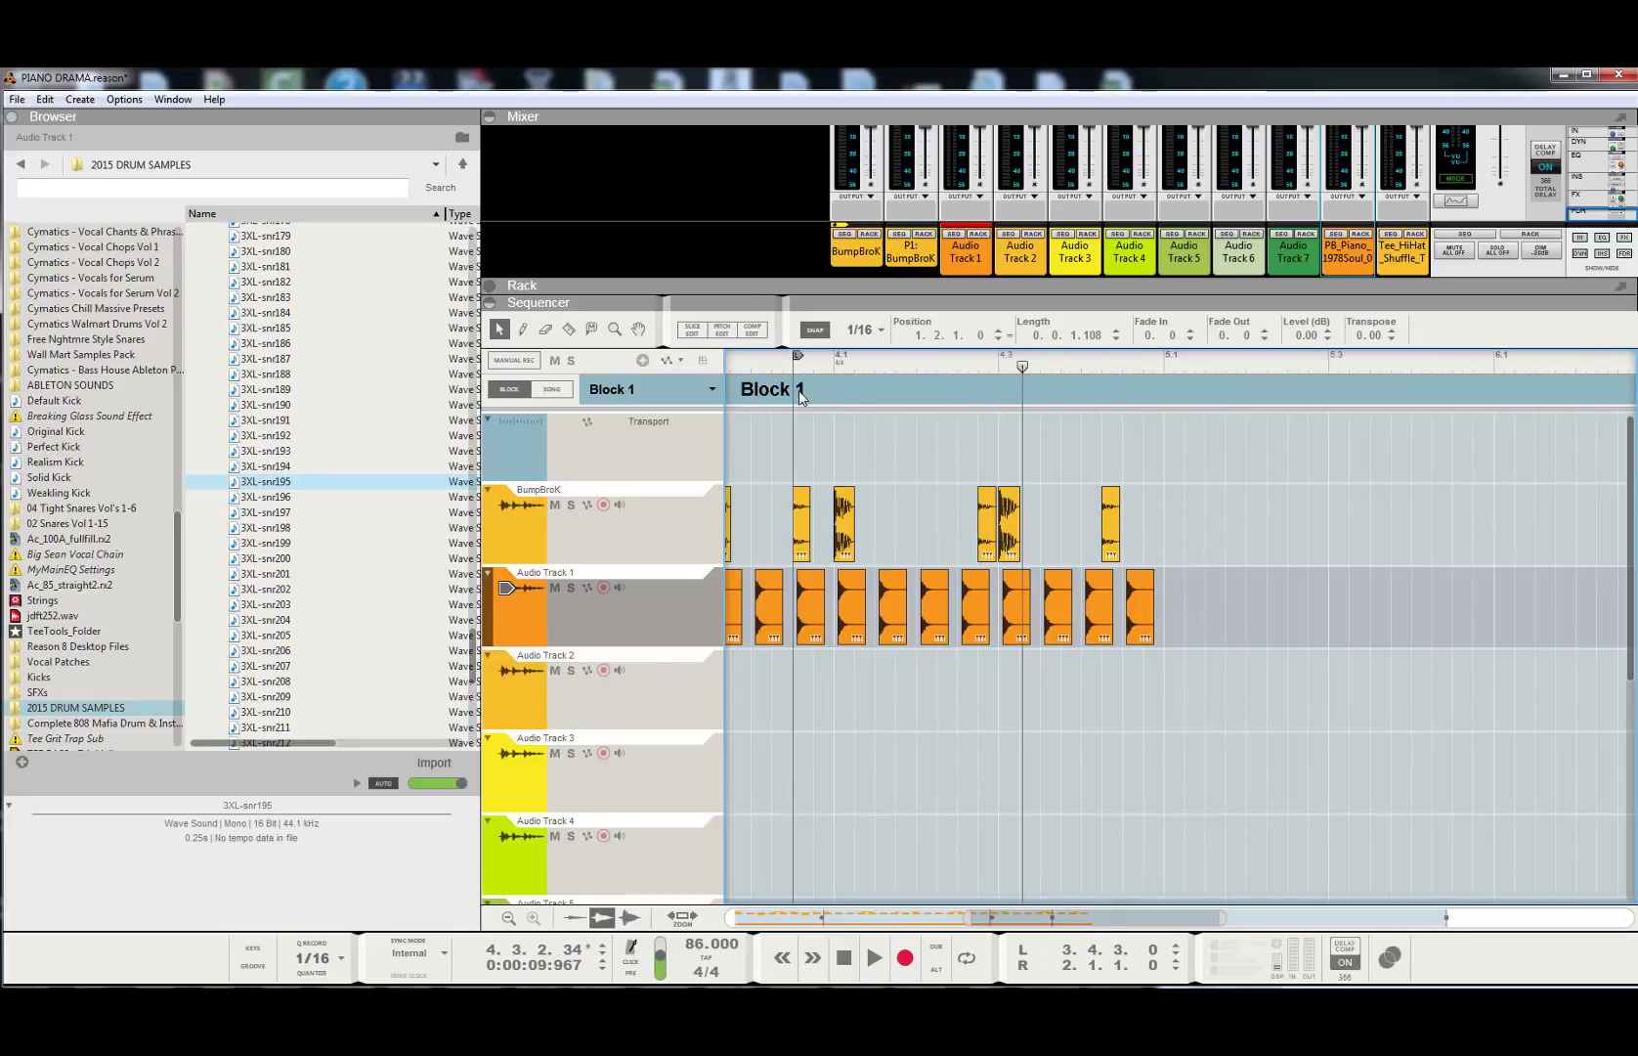
drag(1101, 363, 1161, 385)
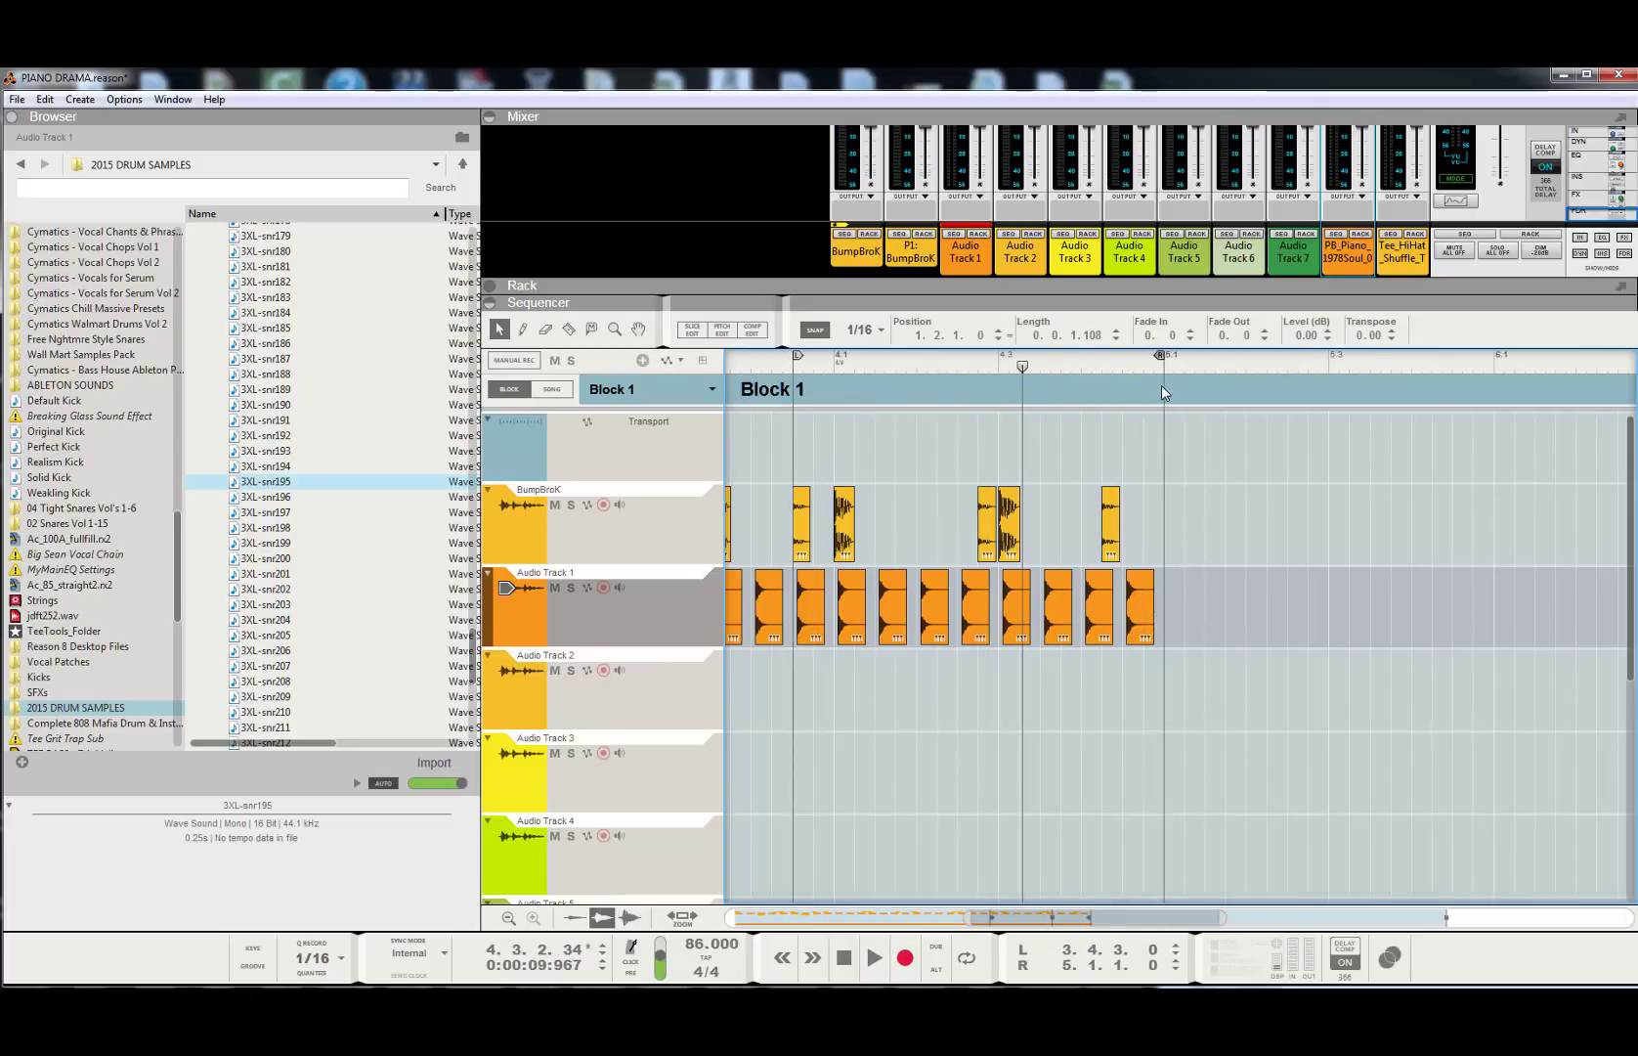
drag(970, 917, 551, 933)
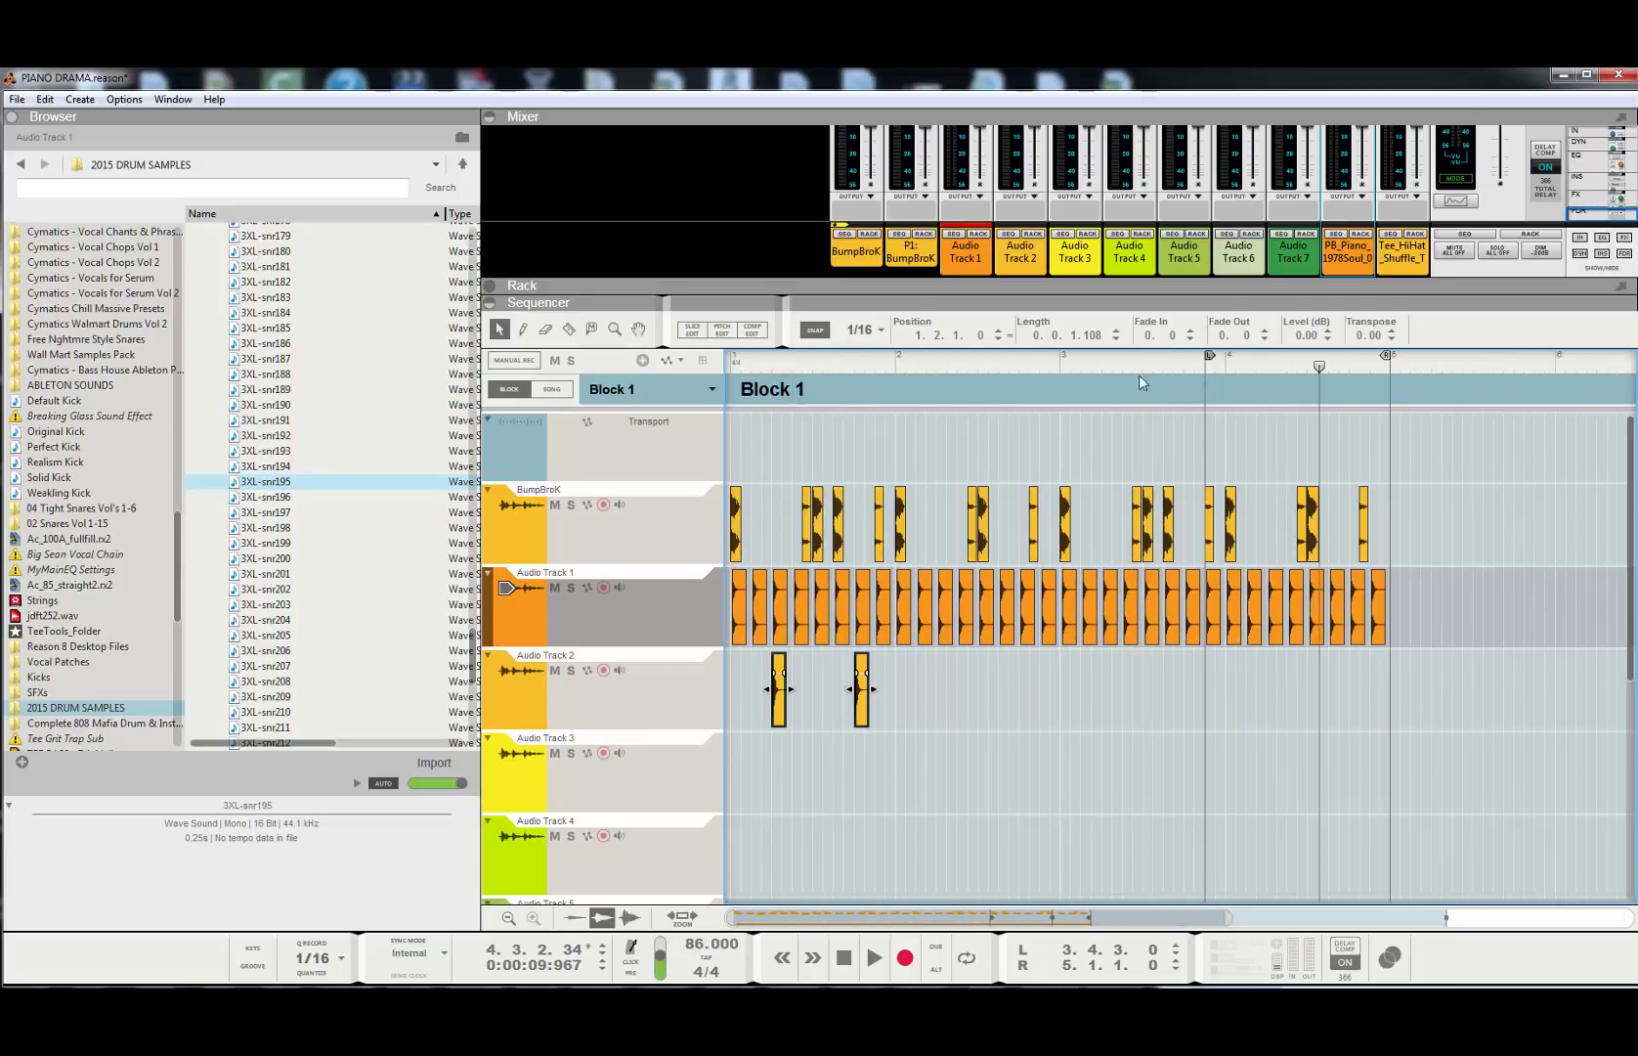
drag(1209, 355, 682, 409)
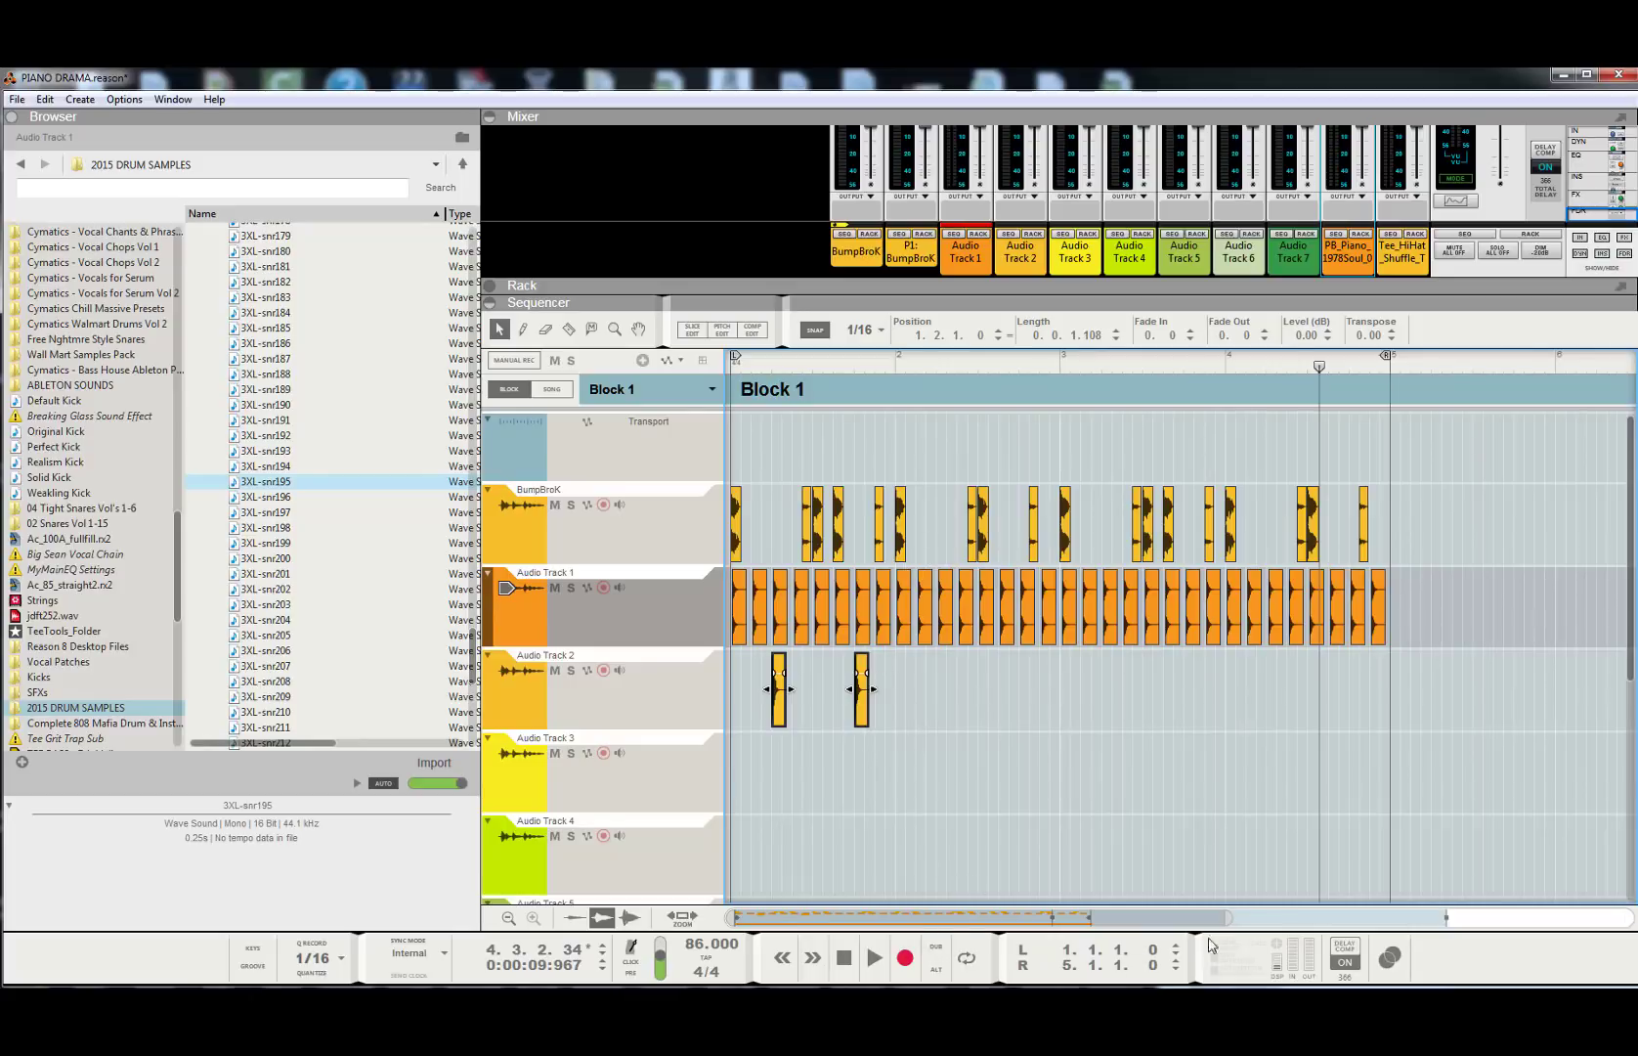
drag(1228, 917, 1295, 930)
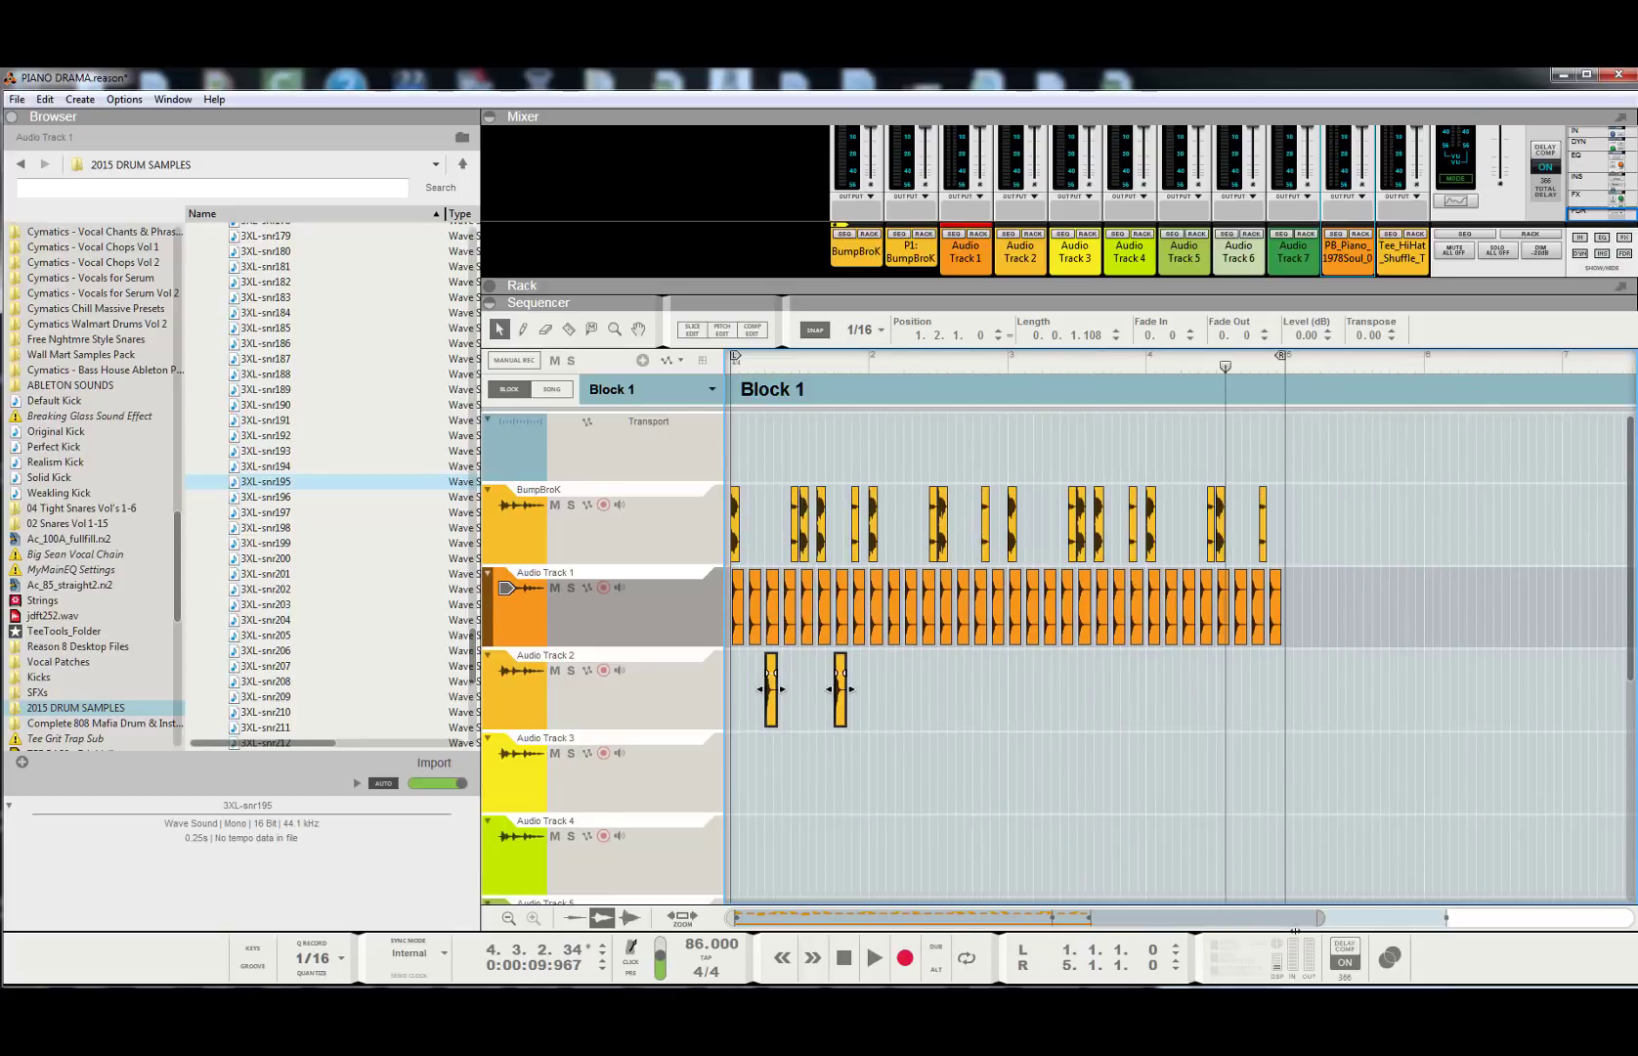
- Duplicate the two Audio Track 2 clips into bar 2, with the first copy at 2.2.1.0
drag(924, 650, 760, 741)
drag(1300, 923, 1108, 920)
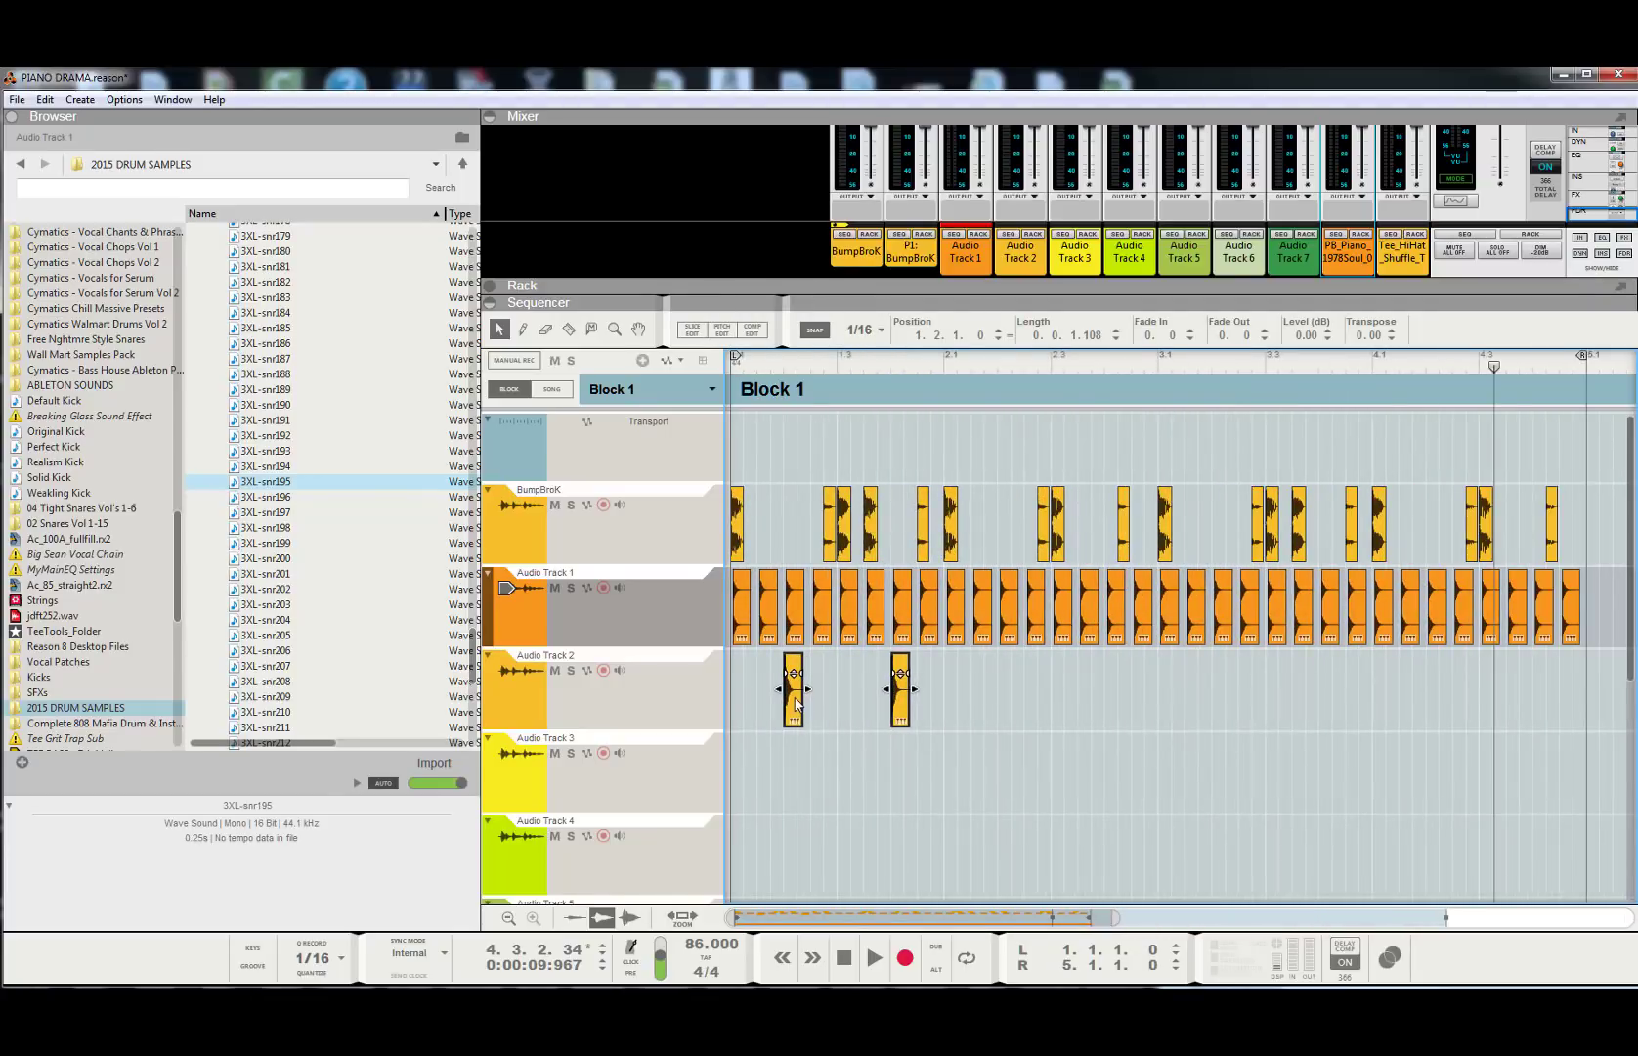
drag(797, 702, 1011, 711)
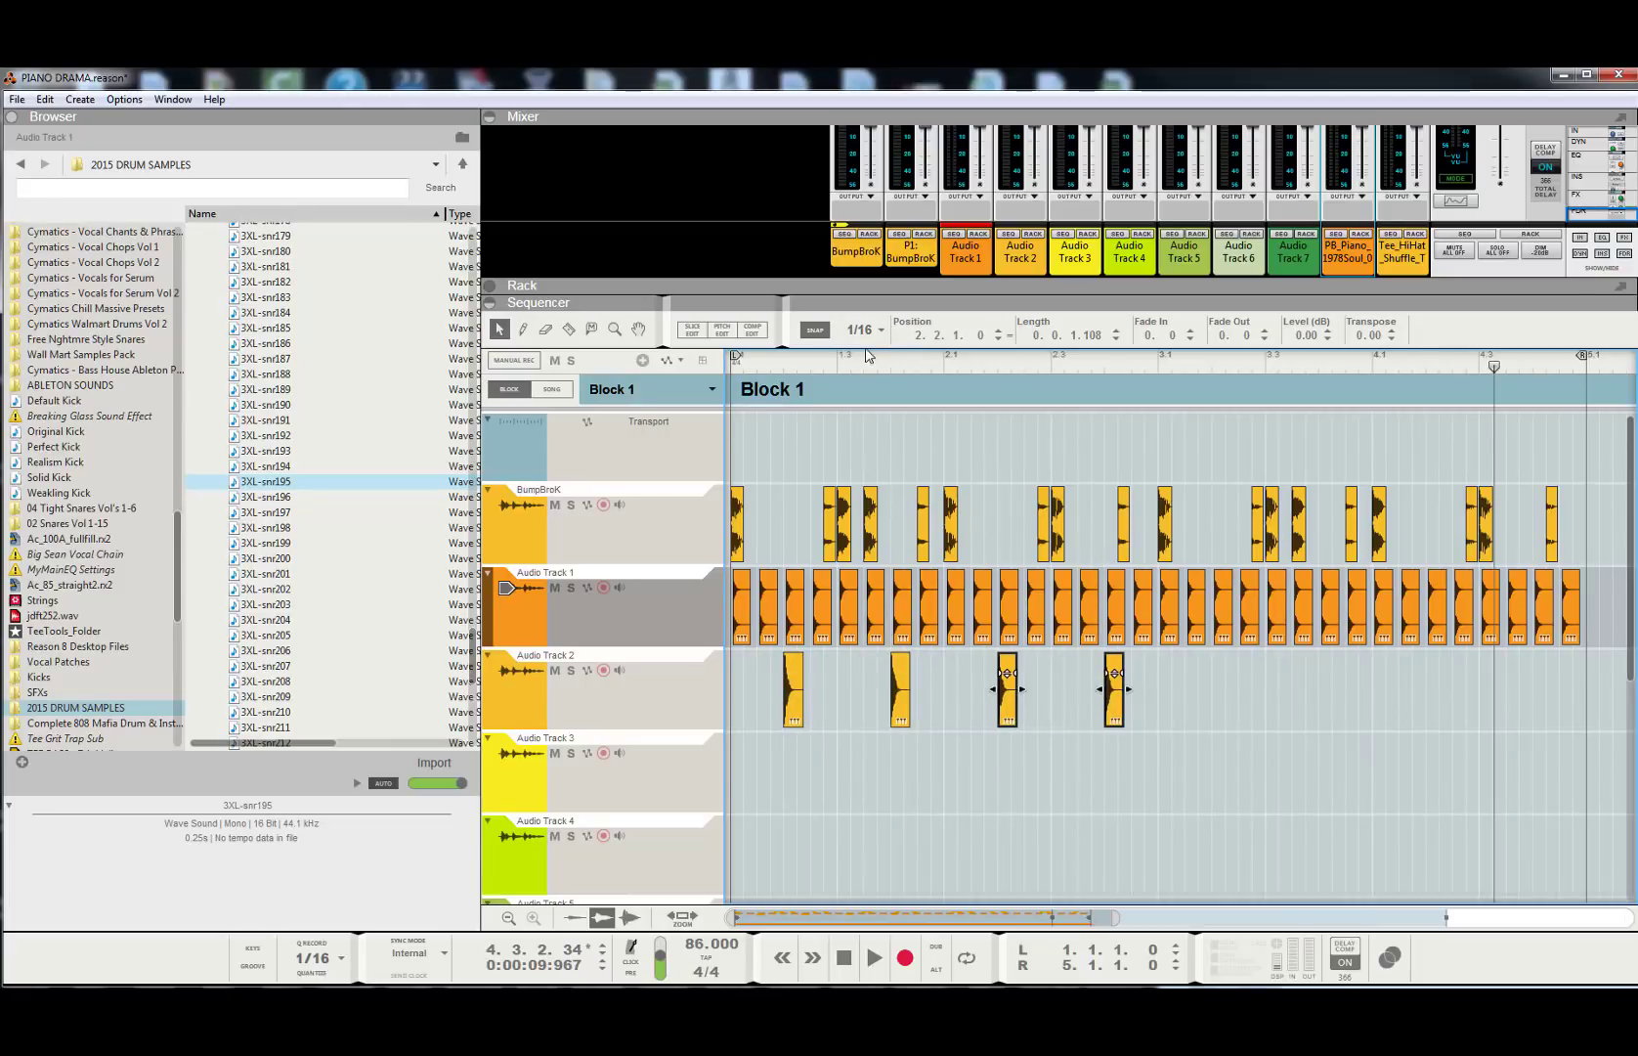
- Play the arrangement from 1.3.1.0 to hear the duplicated Audio Track 2 hits
click(837, 364)
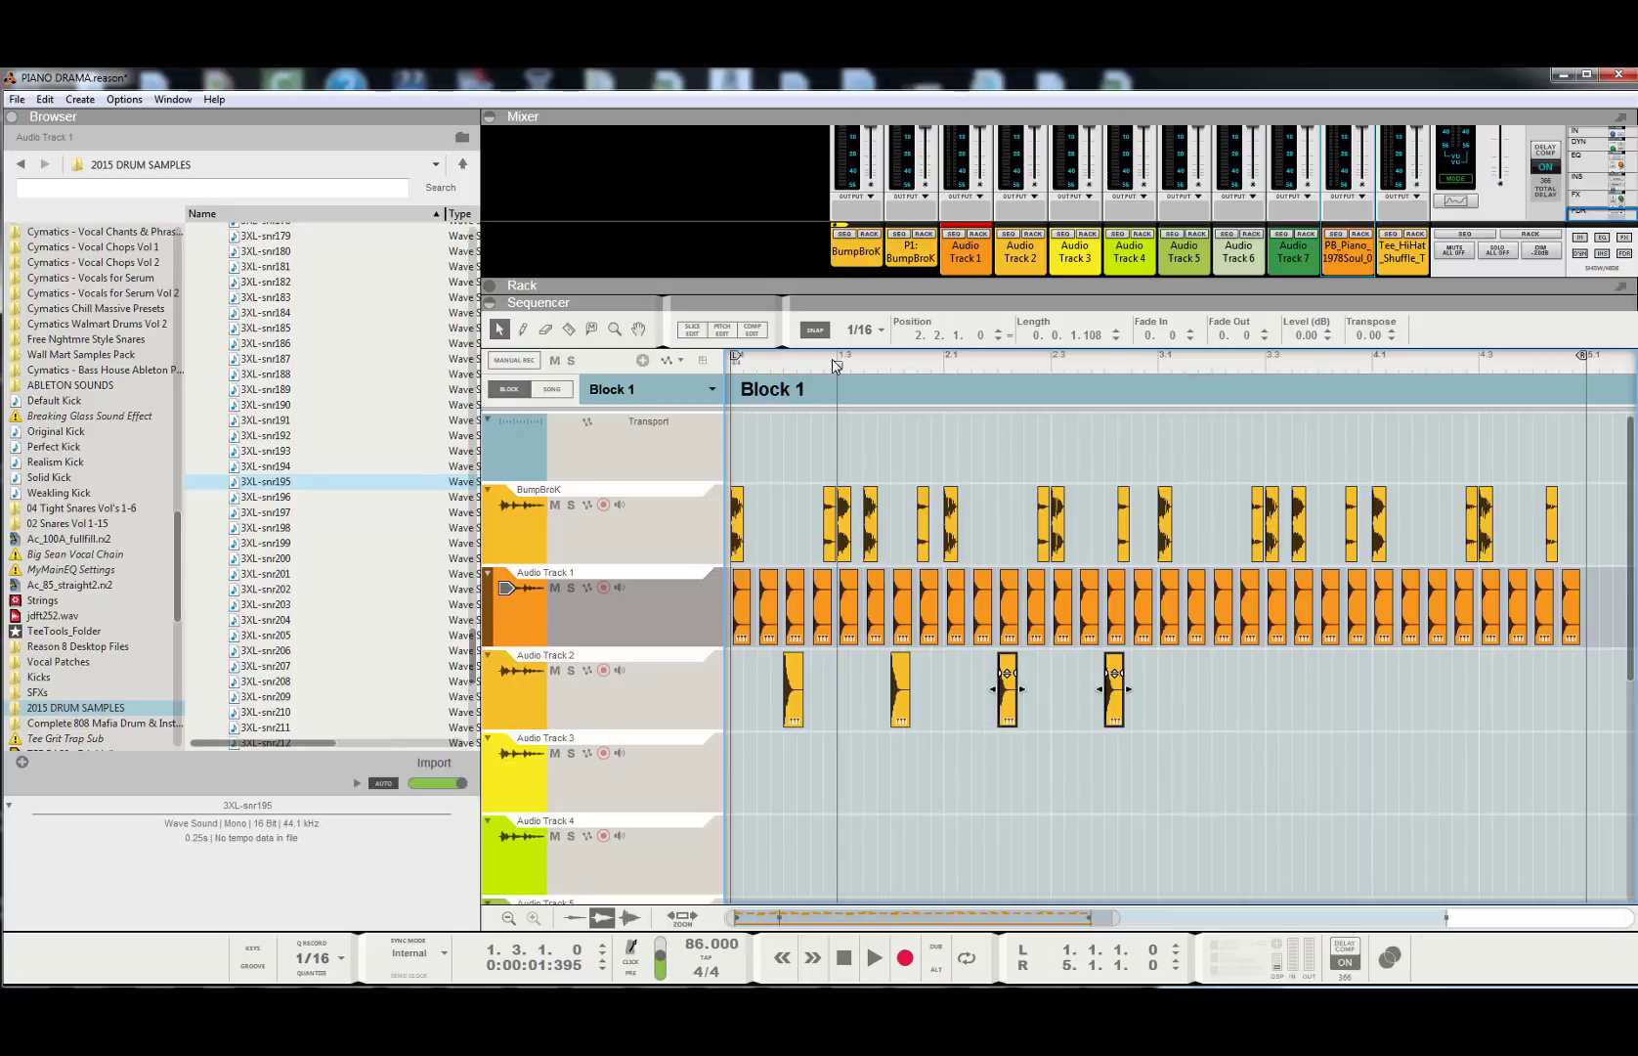
key(space)
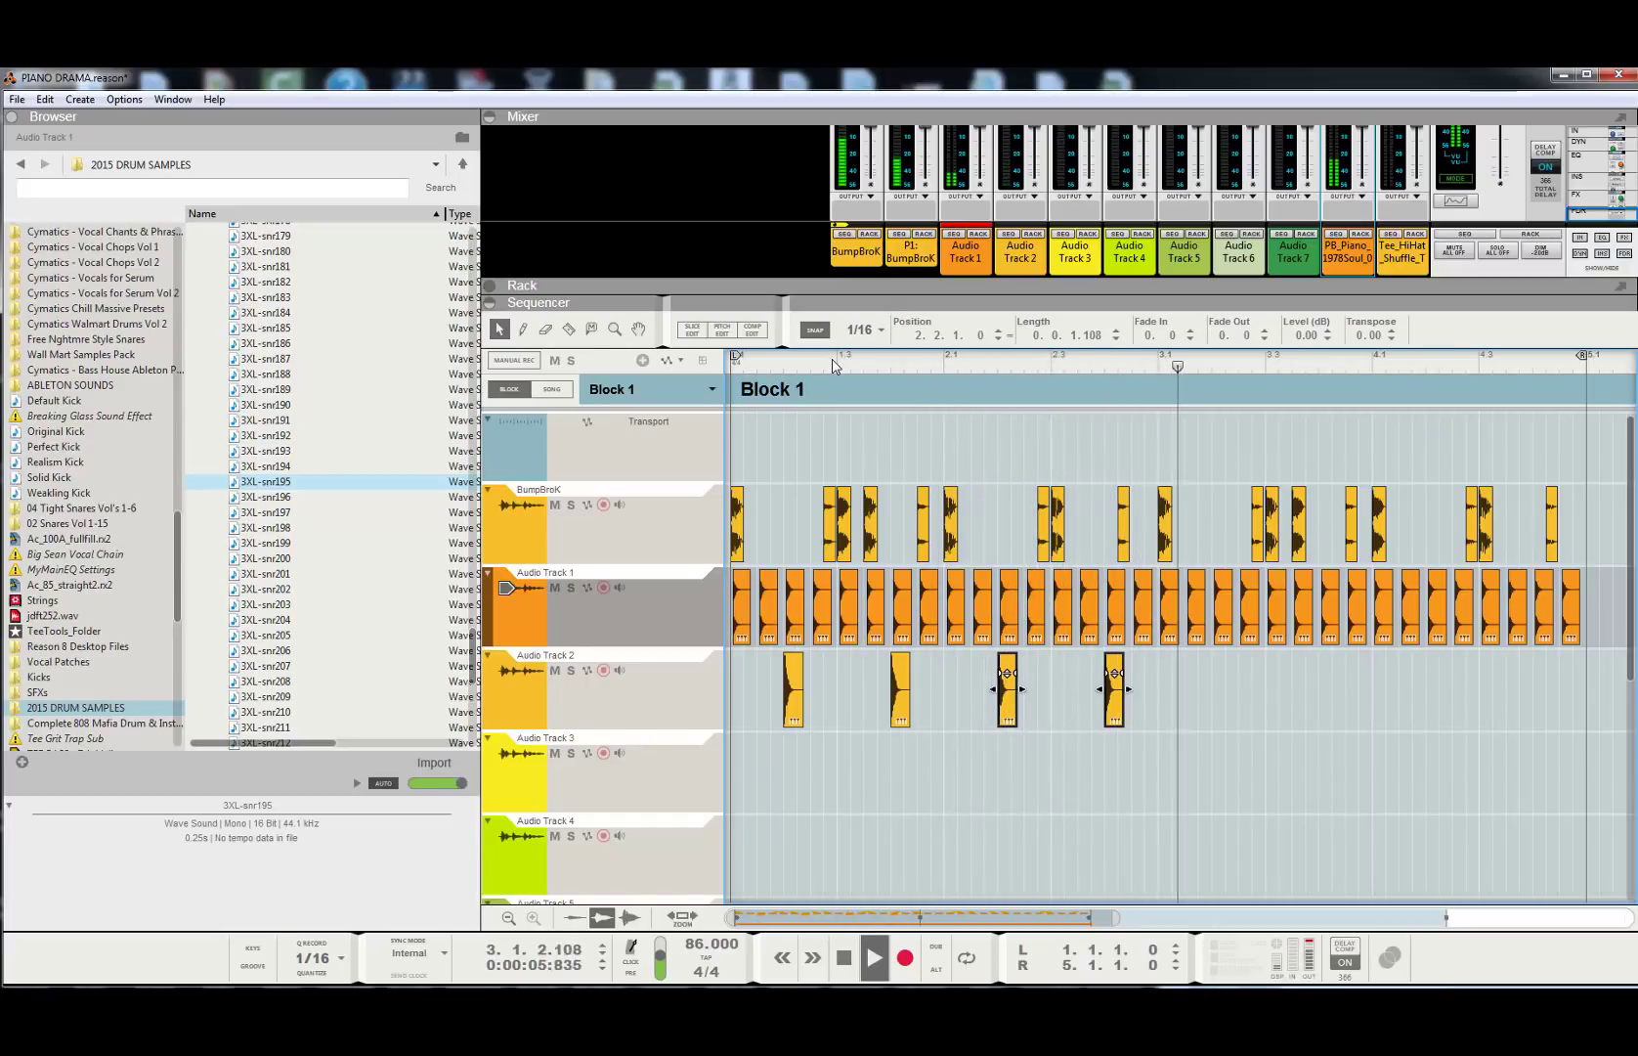
key(space)
- Duplicate the four Audio Track 2 clips into bars 3 and 4, starting at 3.2.1.0, and play from the middle of bar 2
drag(1184, 716, 1222, 702)
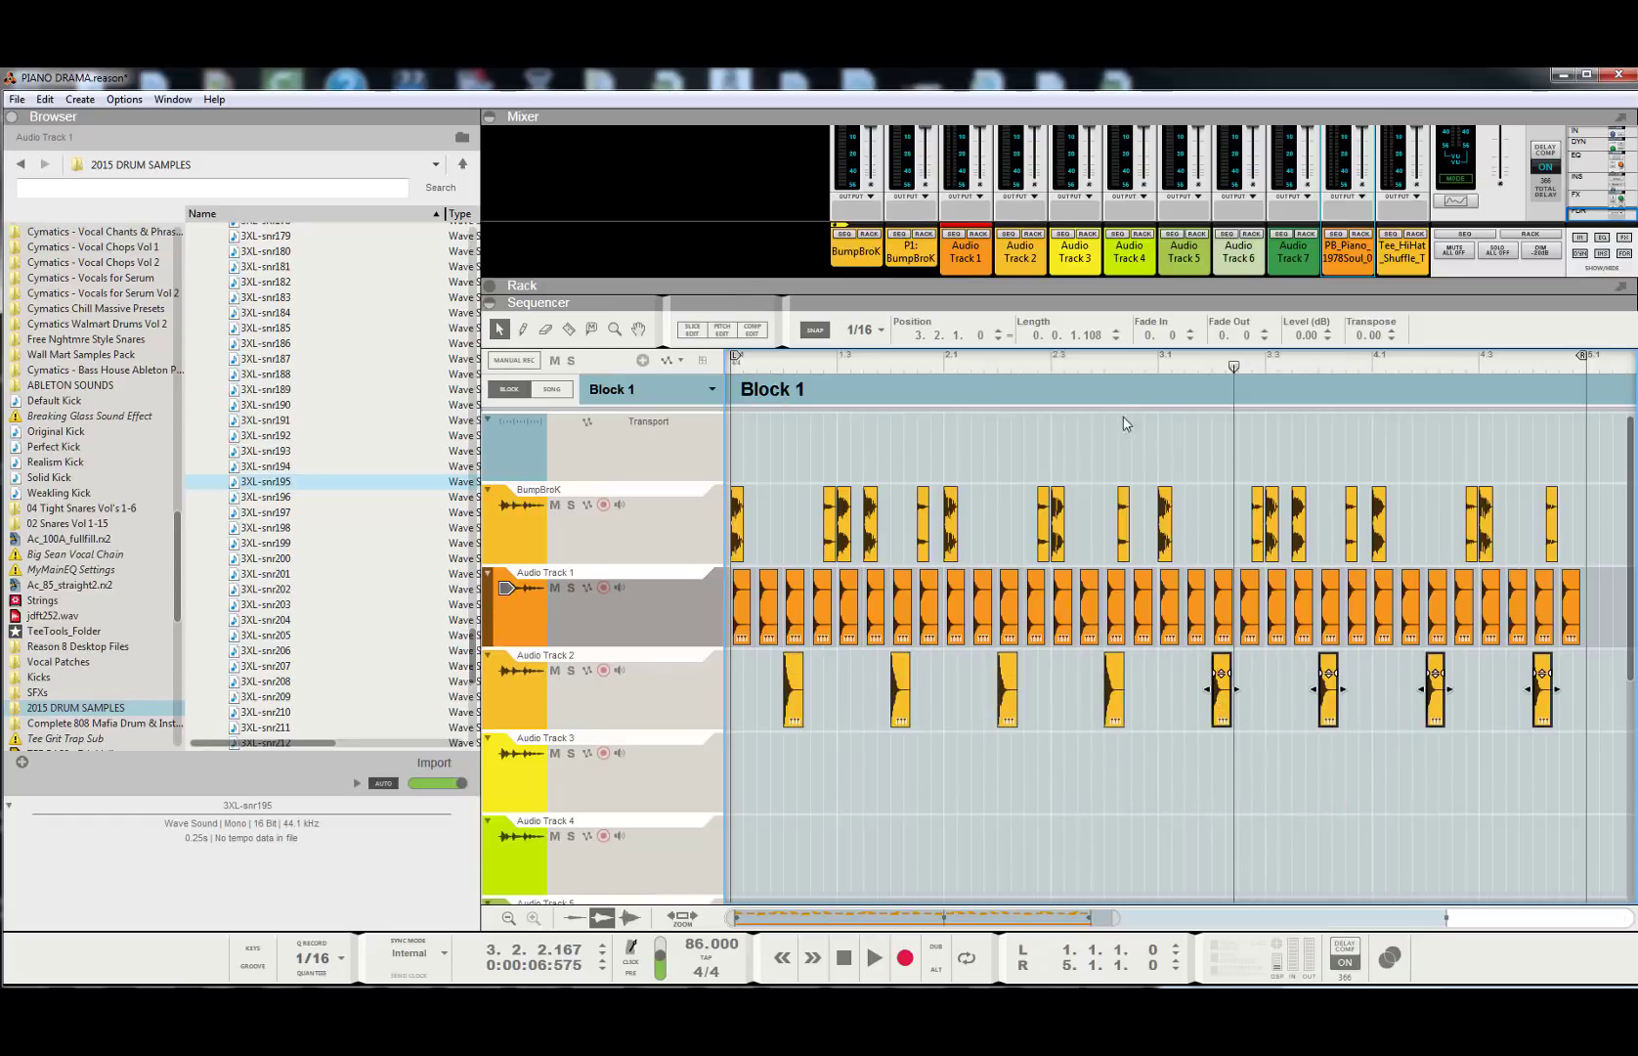
click(1092, 369)
key(space)
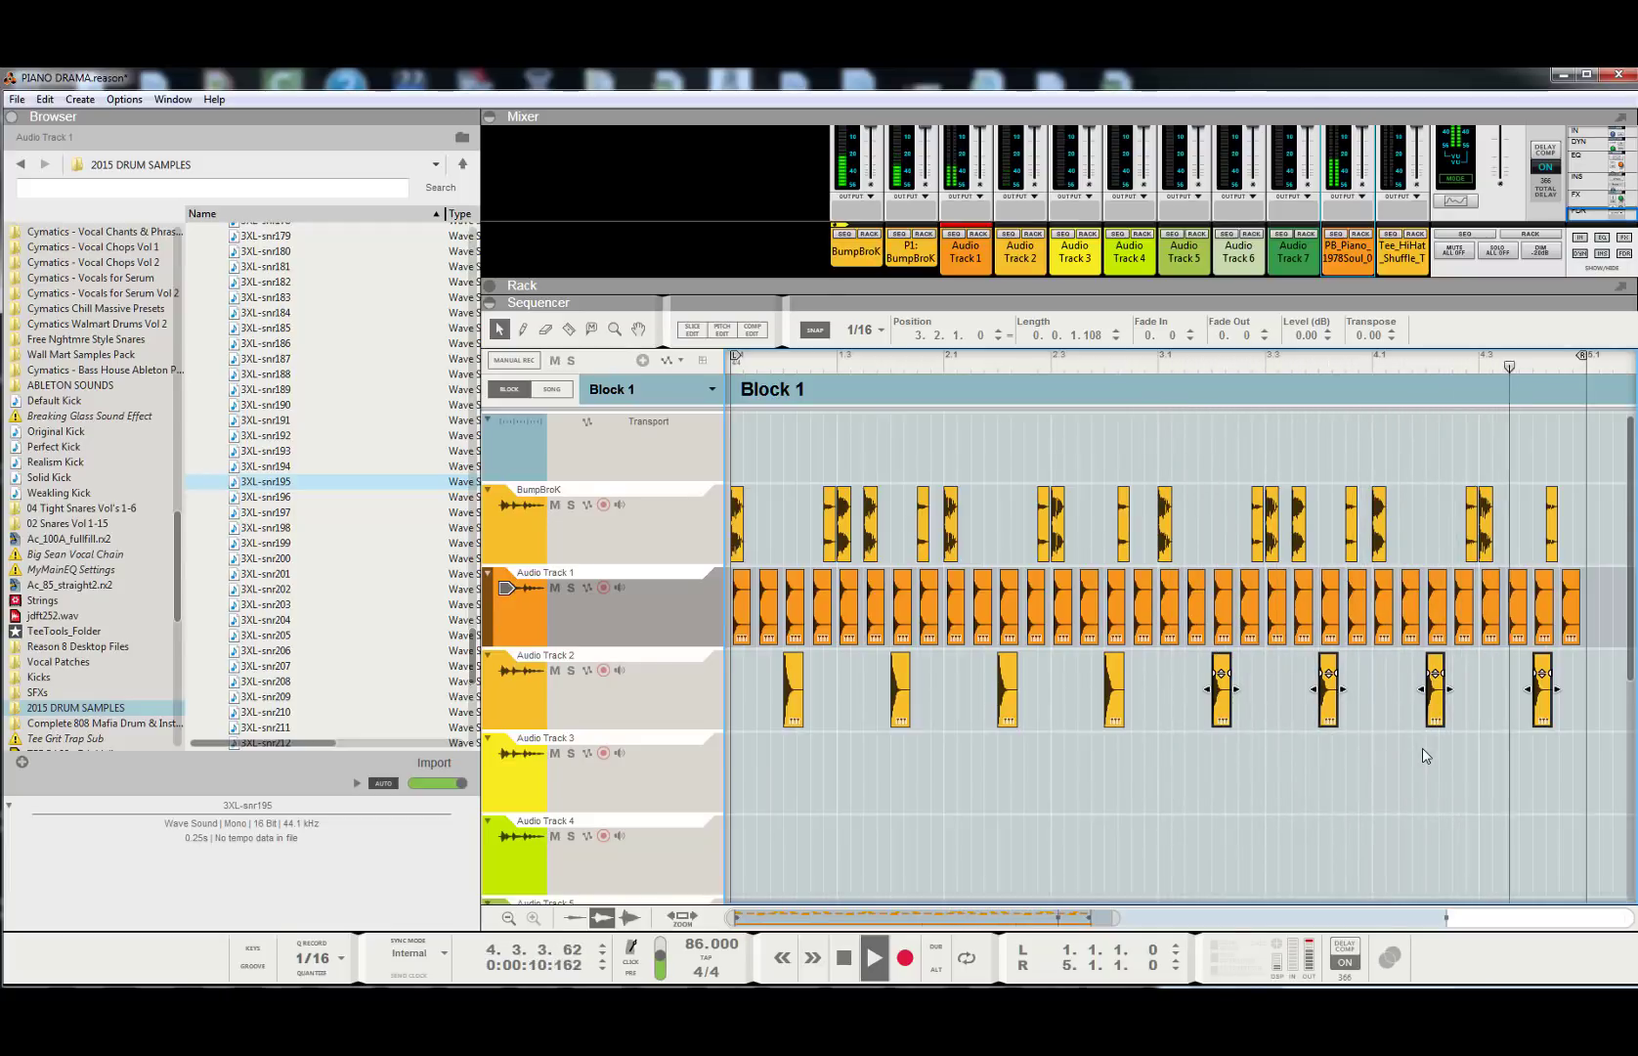
- Delete the last clip on the BumpBroK track near the end of bar 4 and return the playhead to the start
click(1551, 526)
key(Delete)
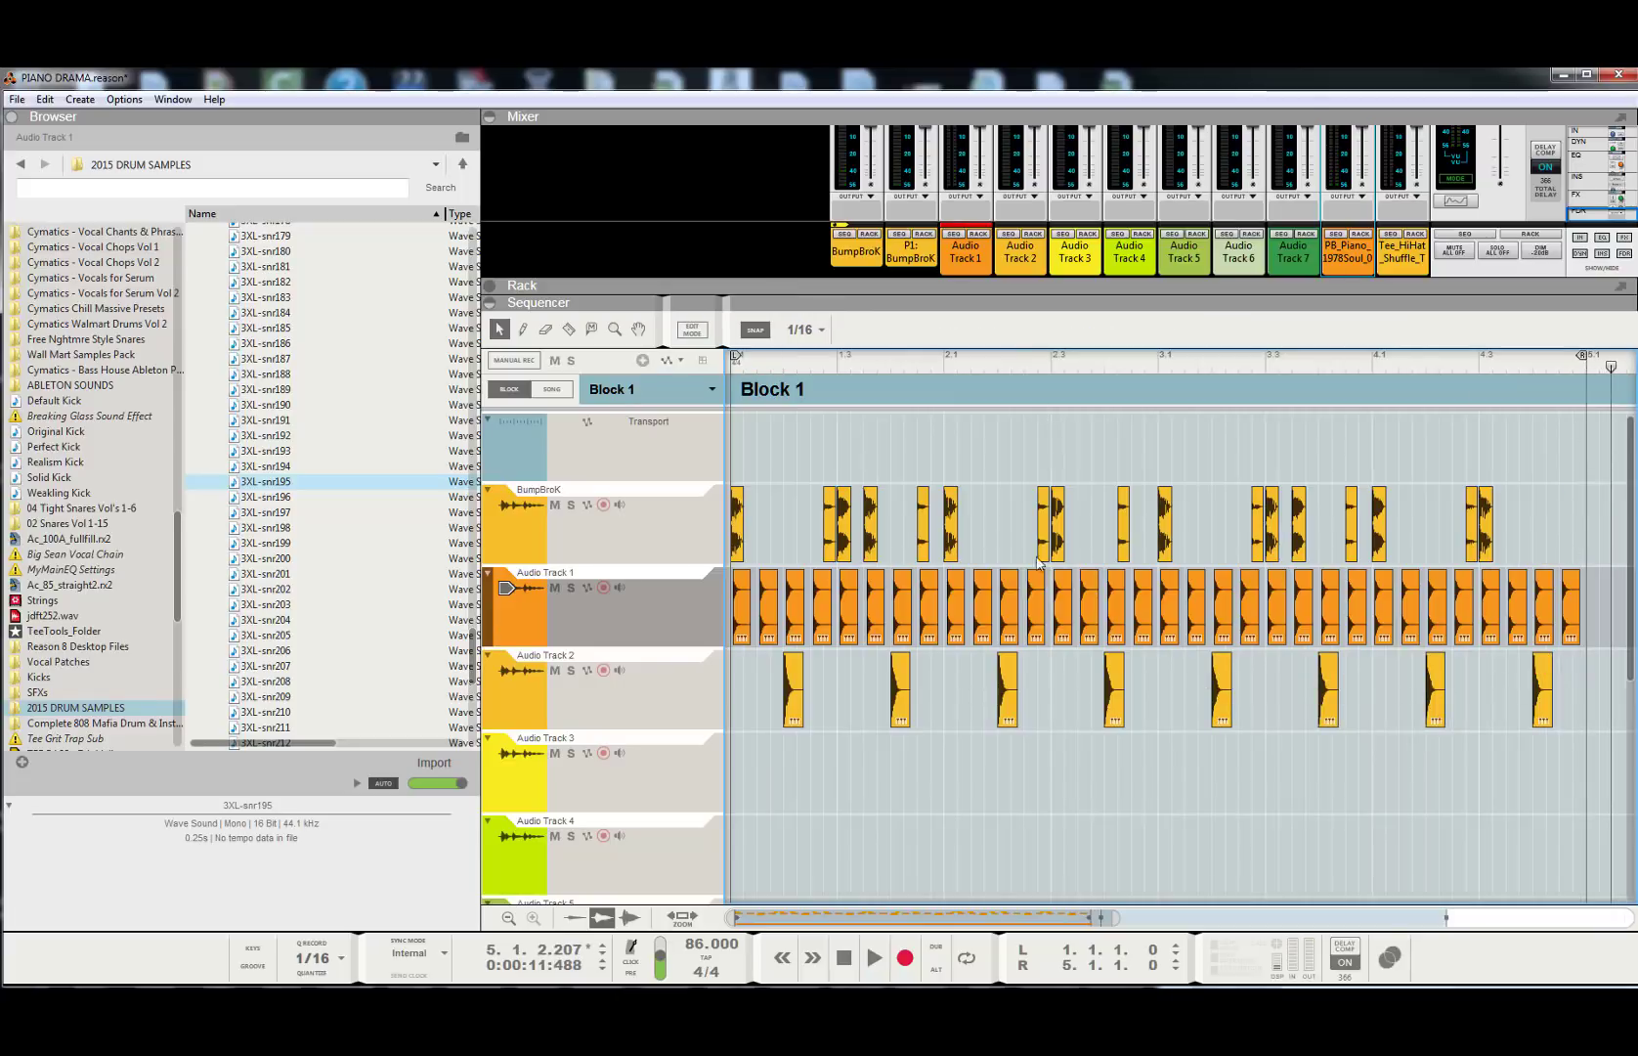
click(847, 970)
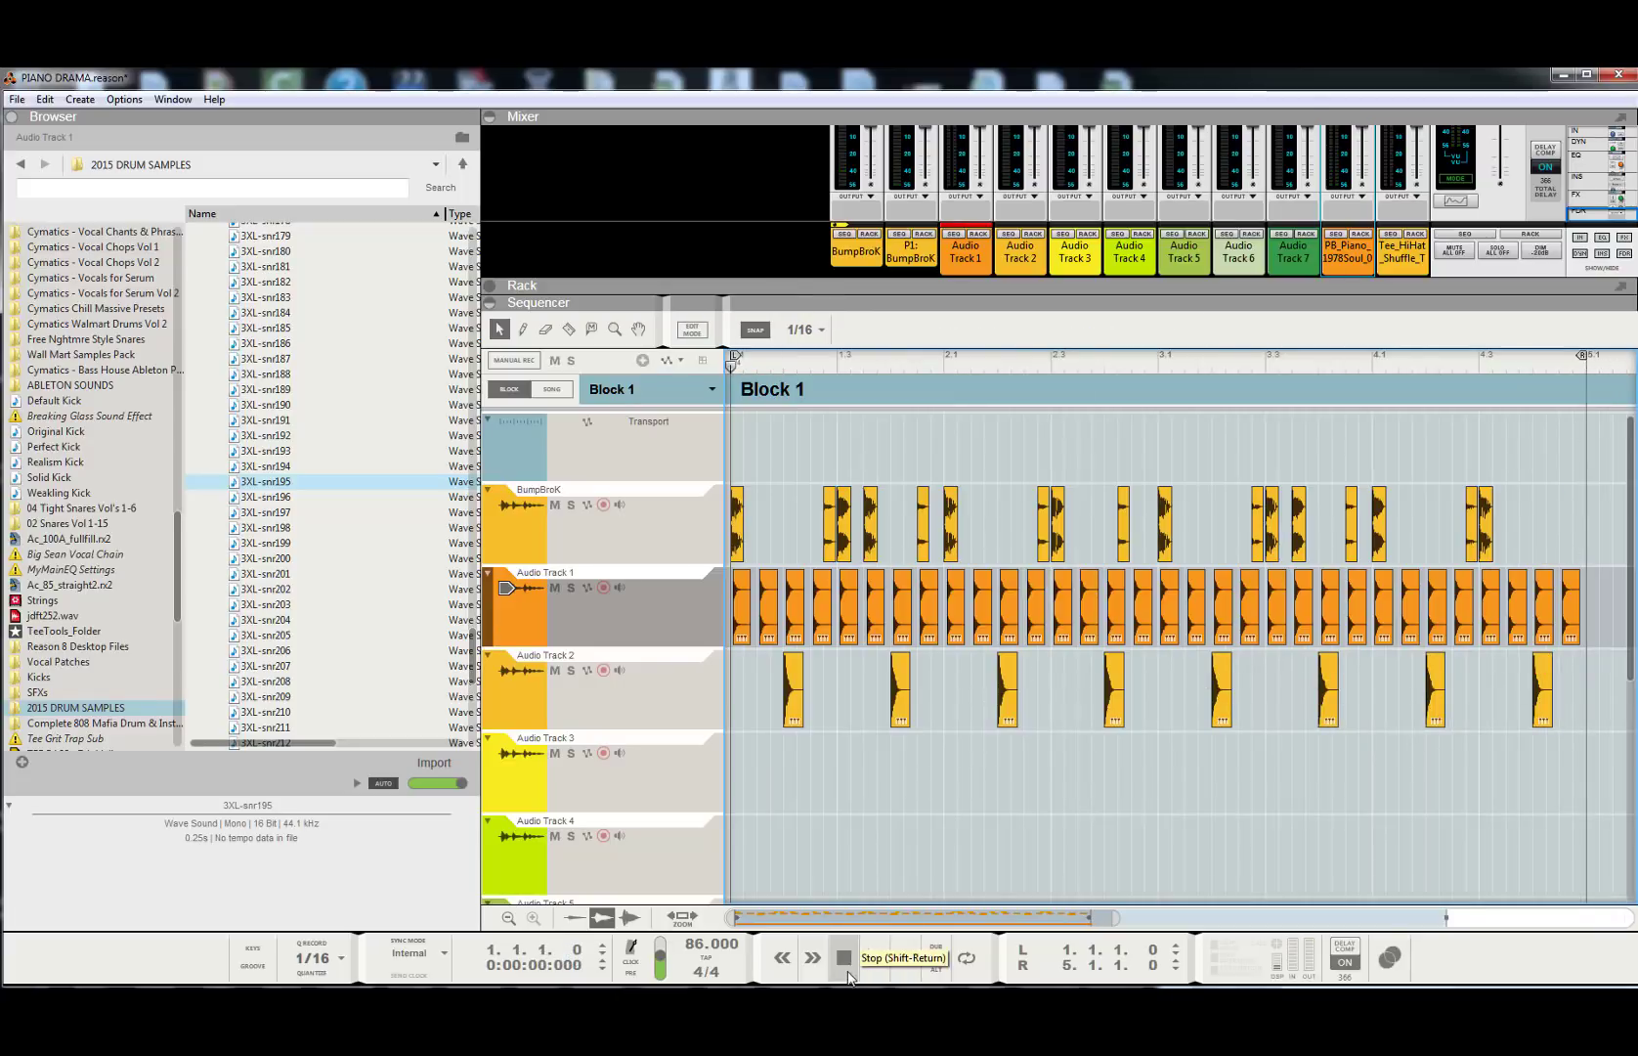
- Play Block 1 from the start with looping turned on, keeping all four bars in view
click(874, 960)
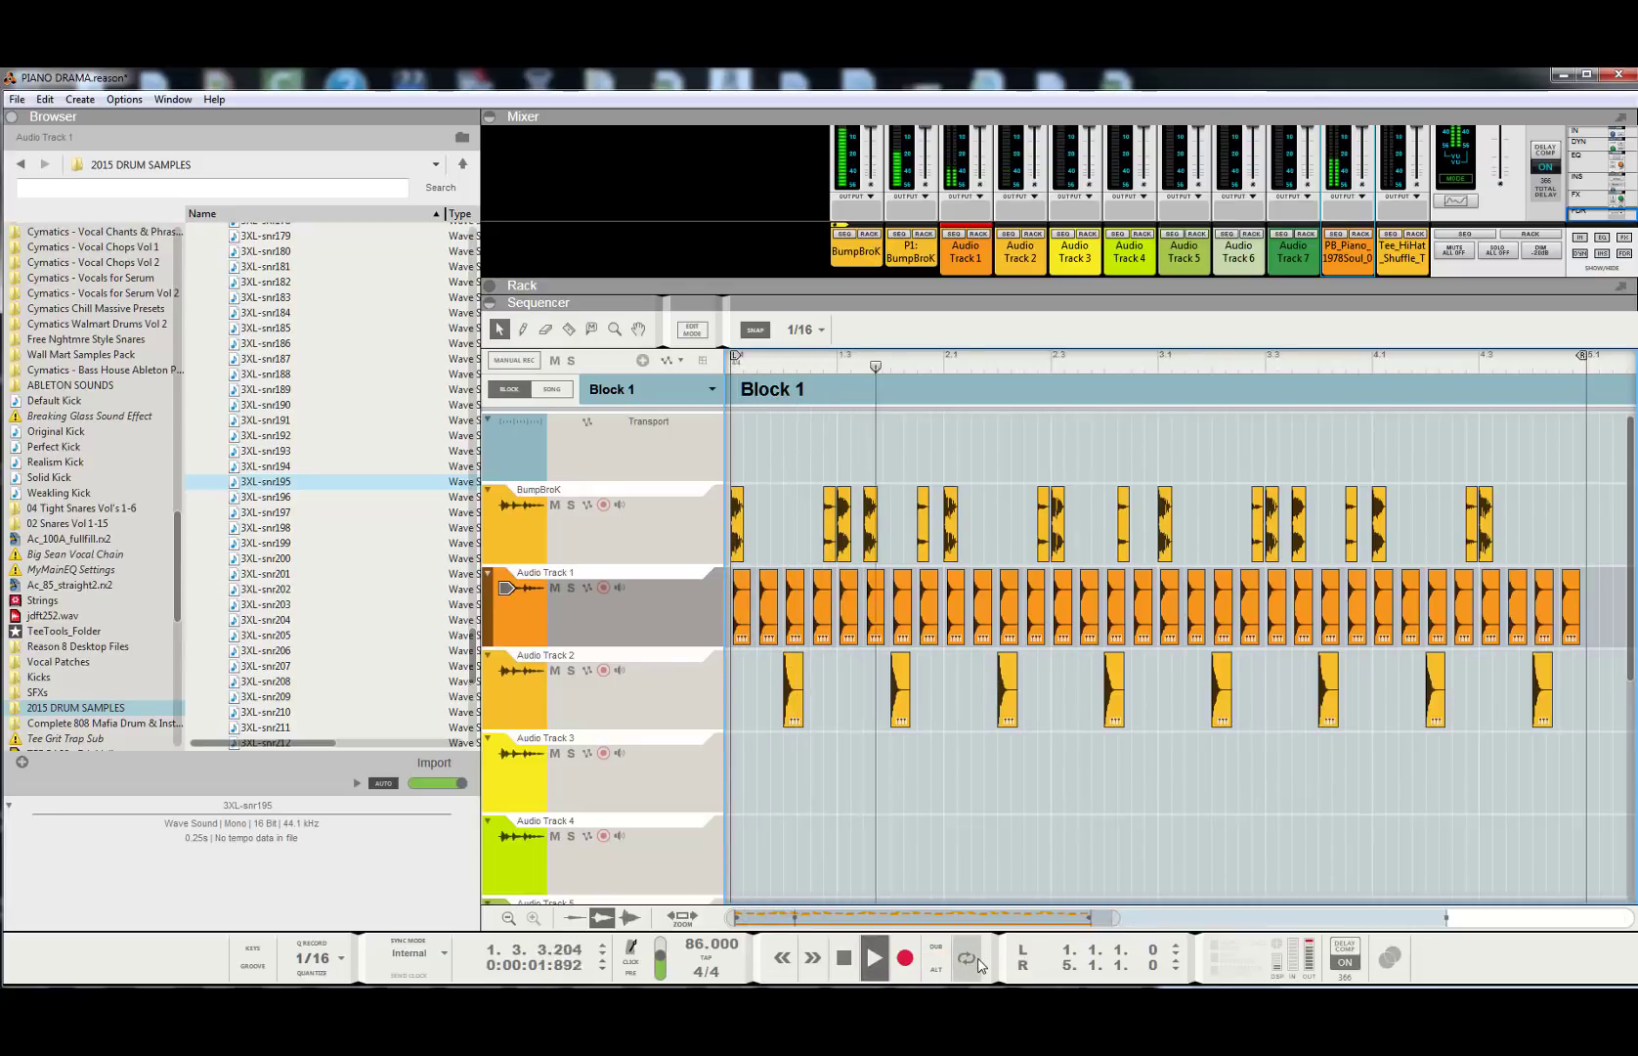
click(978, 963)
drag(1117, 919, 1159, 927)
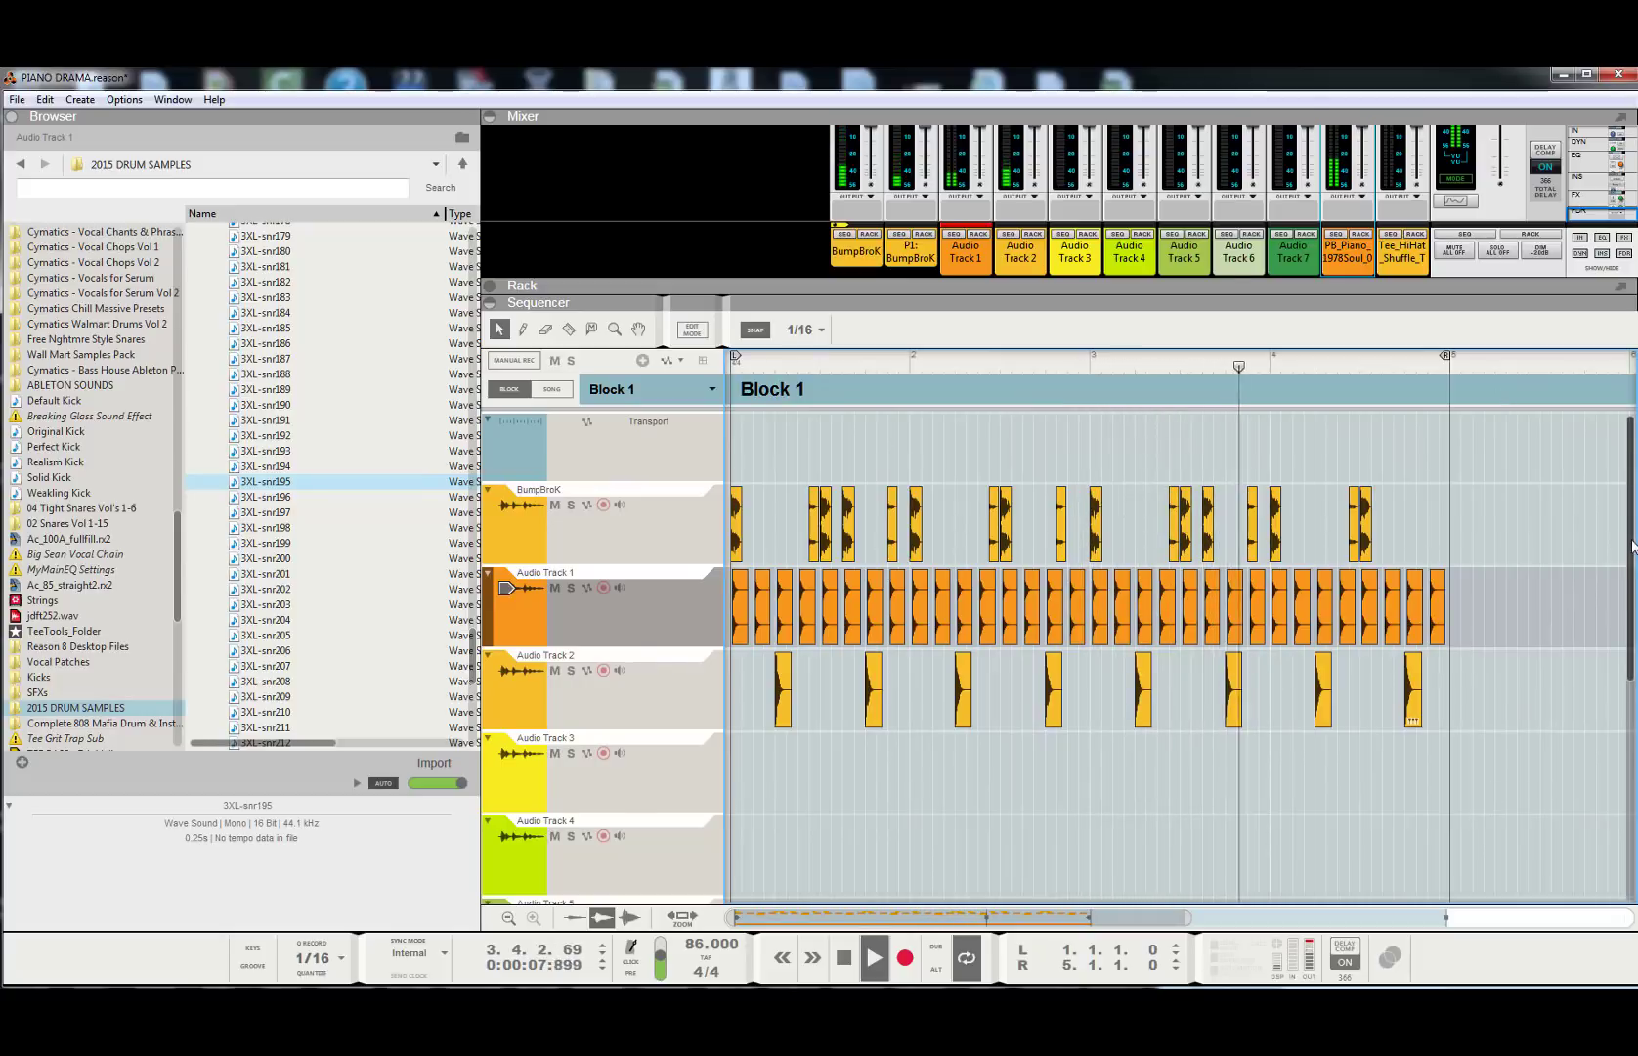
mouse_move(1631, 546)
mouse_down()
mouse_move(1598, 780)
mouse_move(1620, 534)
mouse_up()
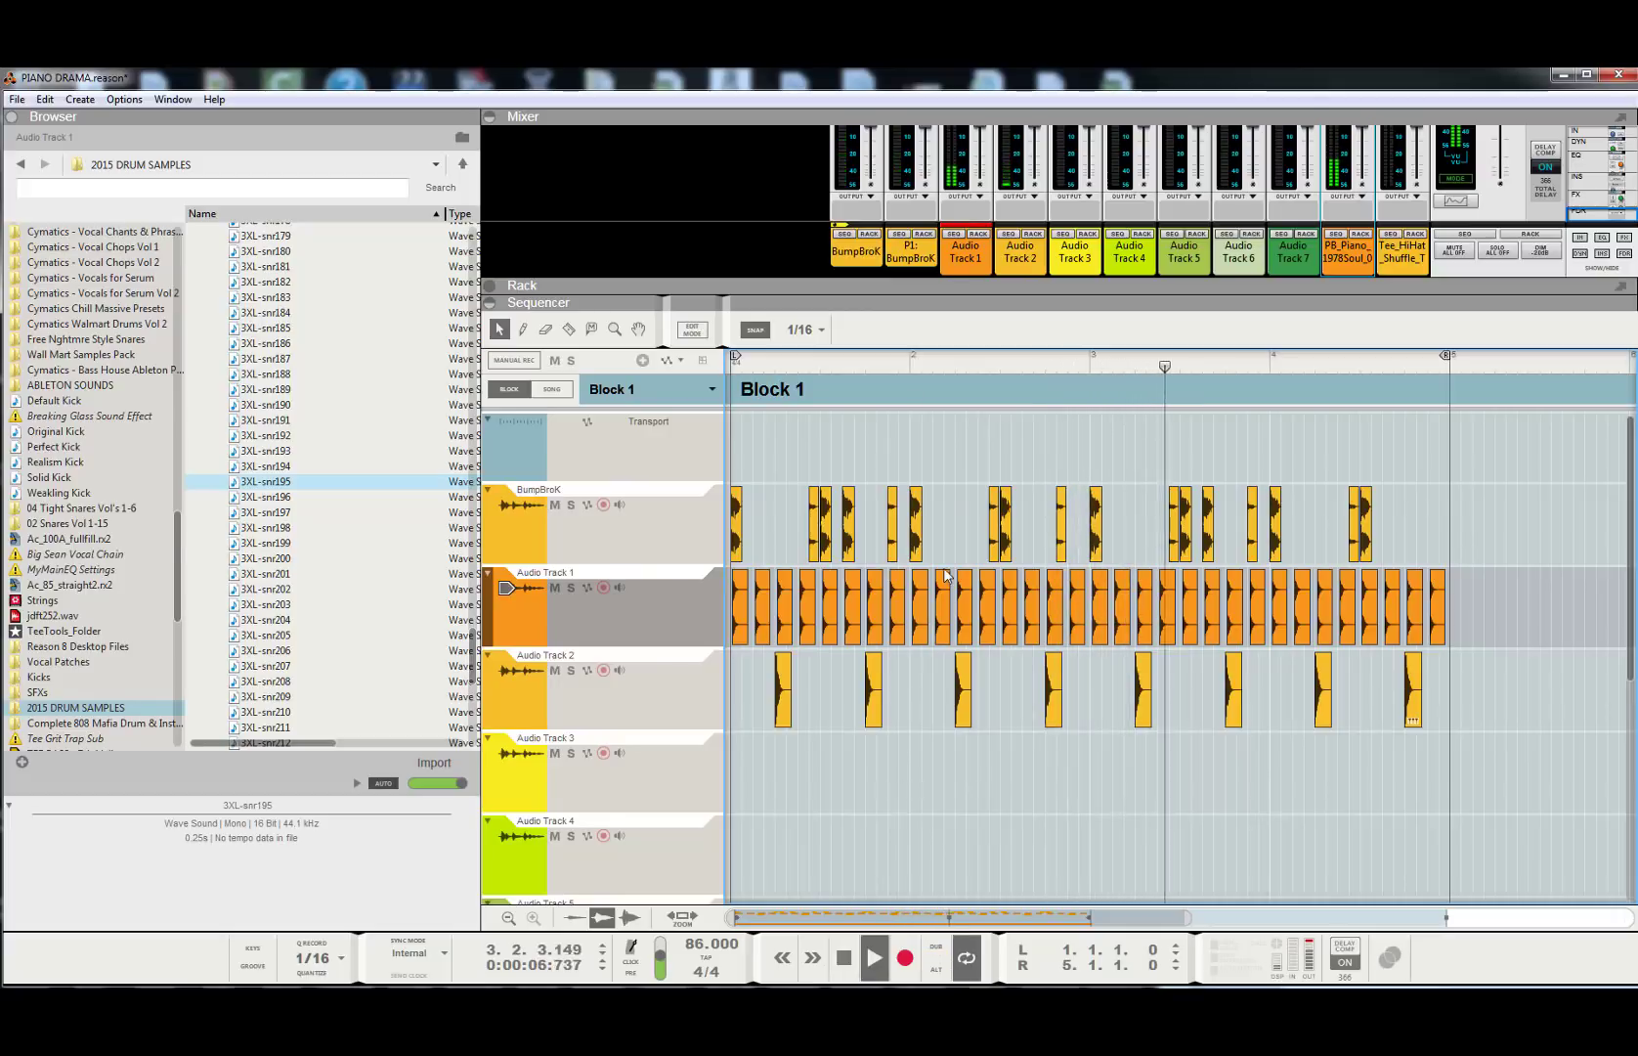
- Select Audio Track 2 and expand its rack device to show the insert effects area
click(840, 673)
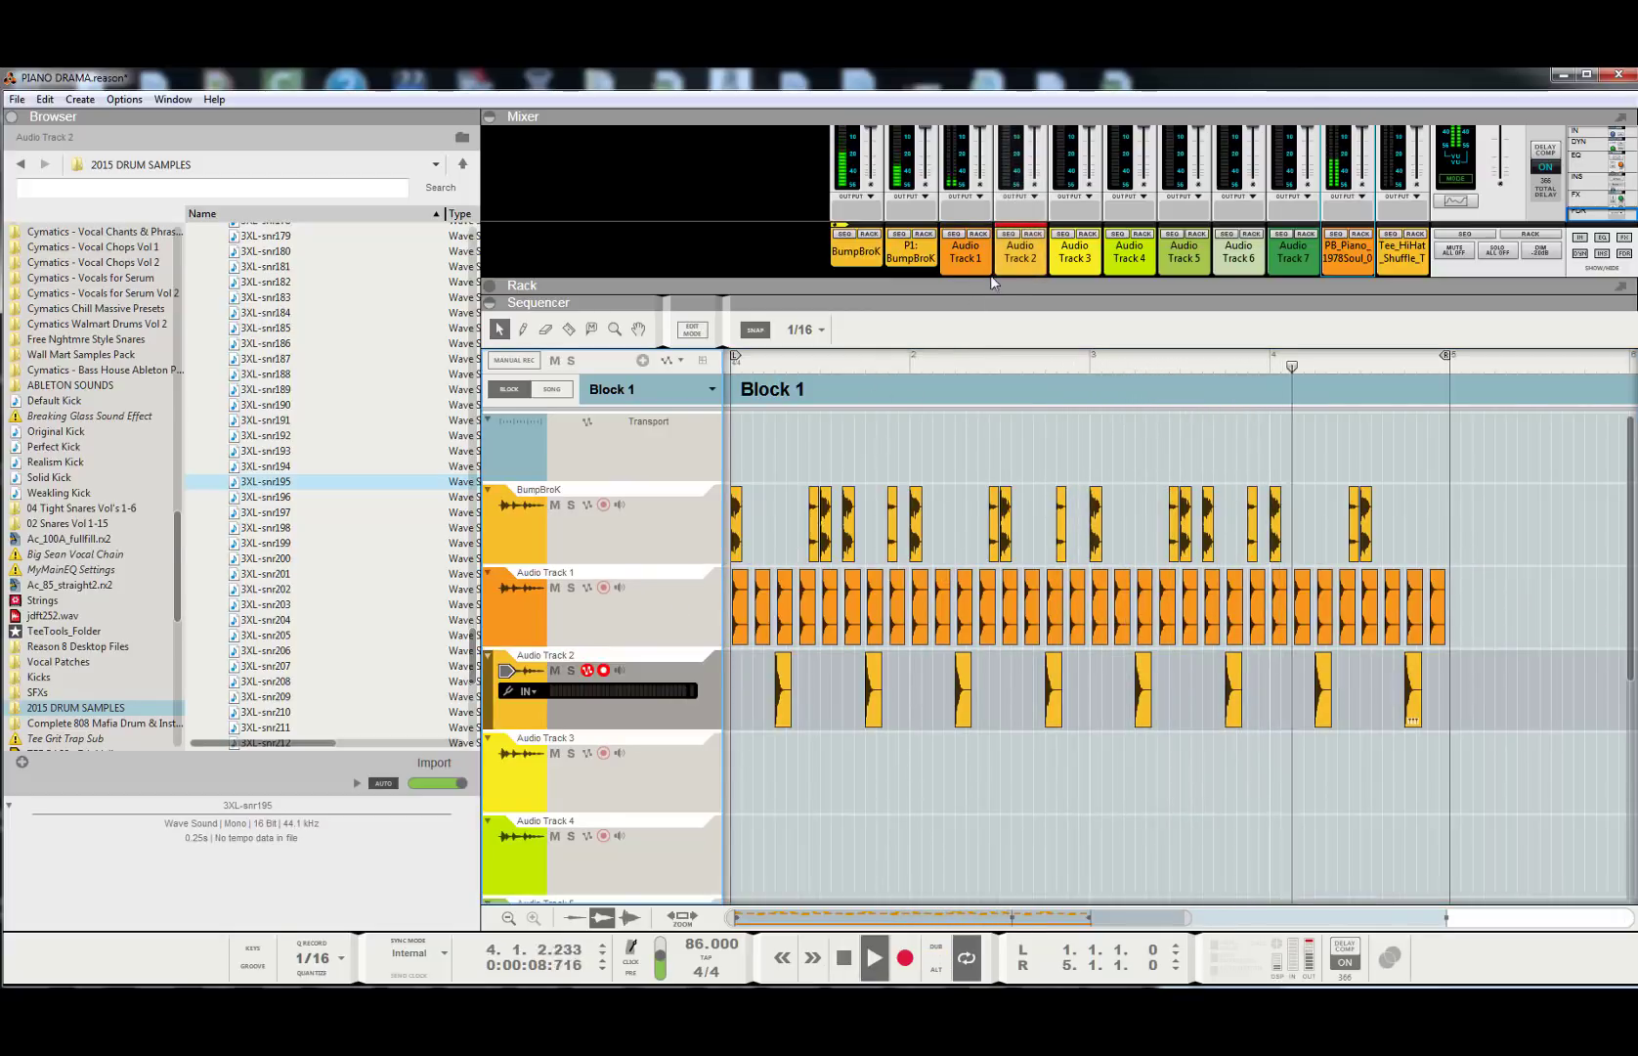
key(F6)
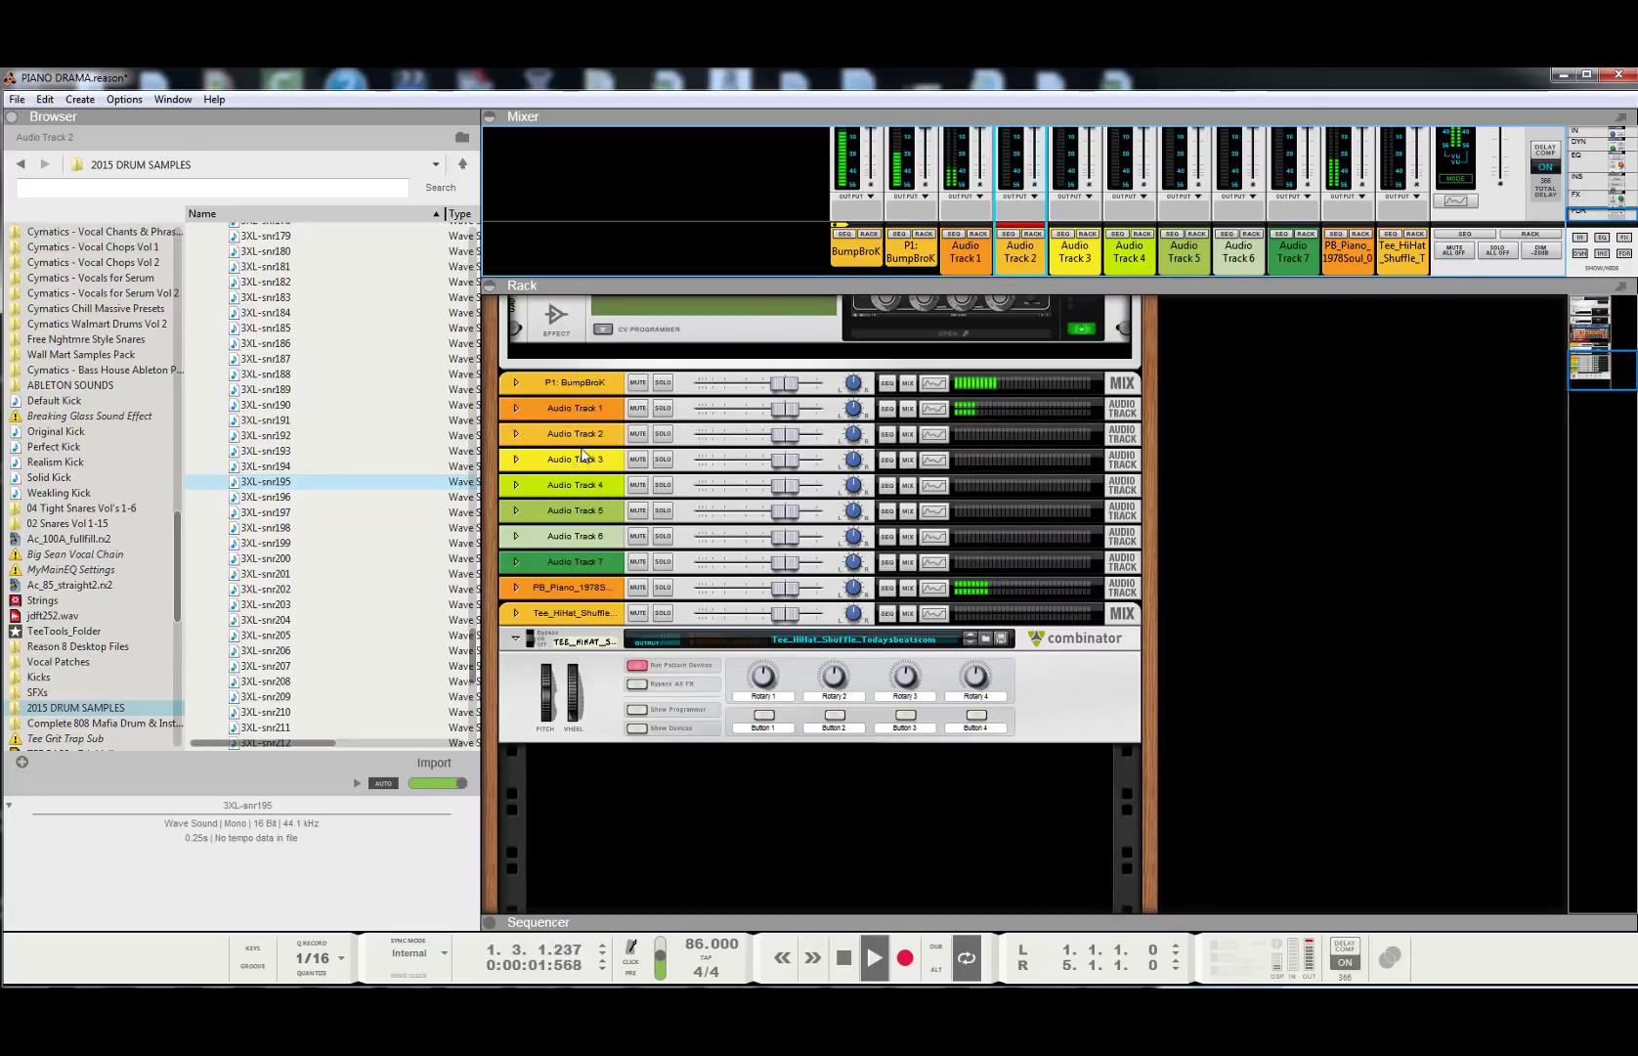
click(516, 433)
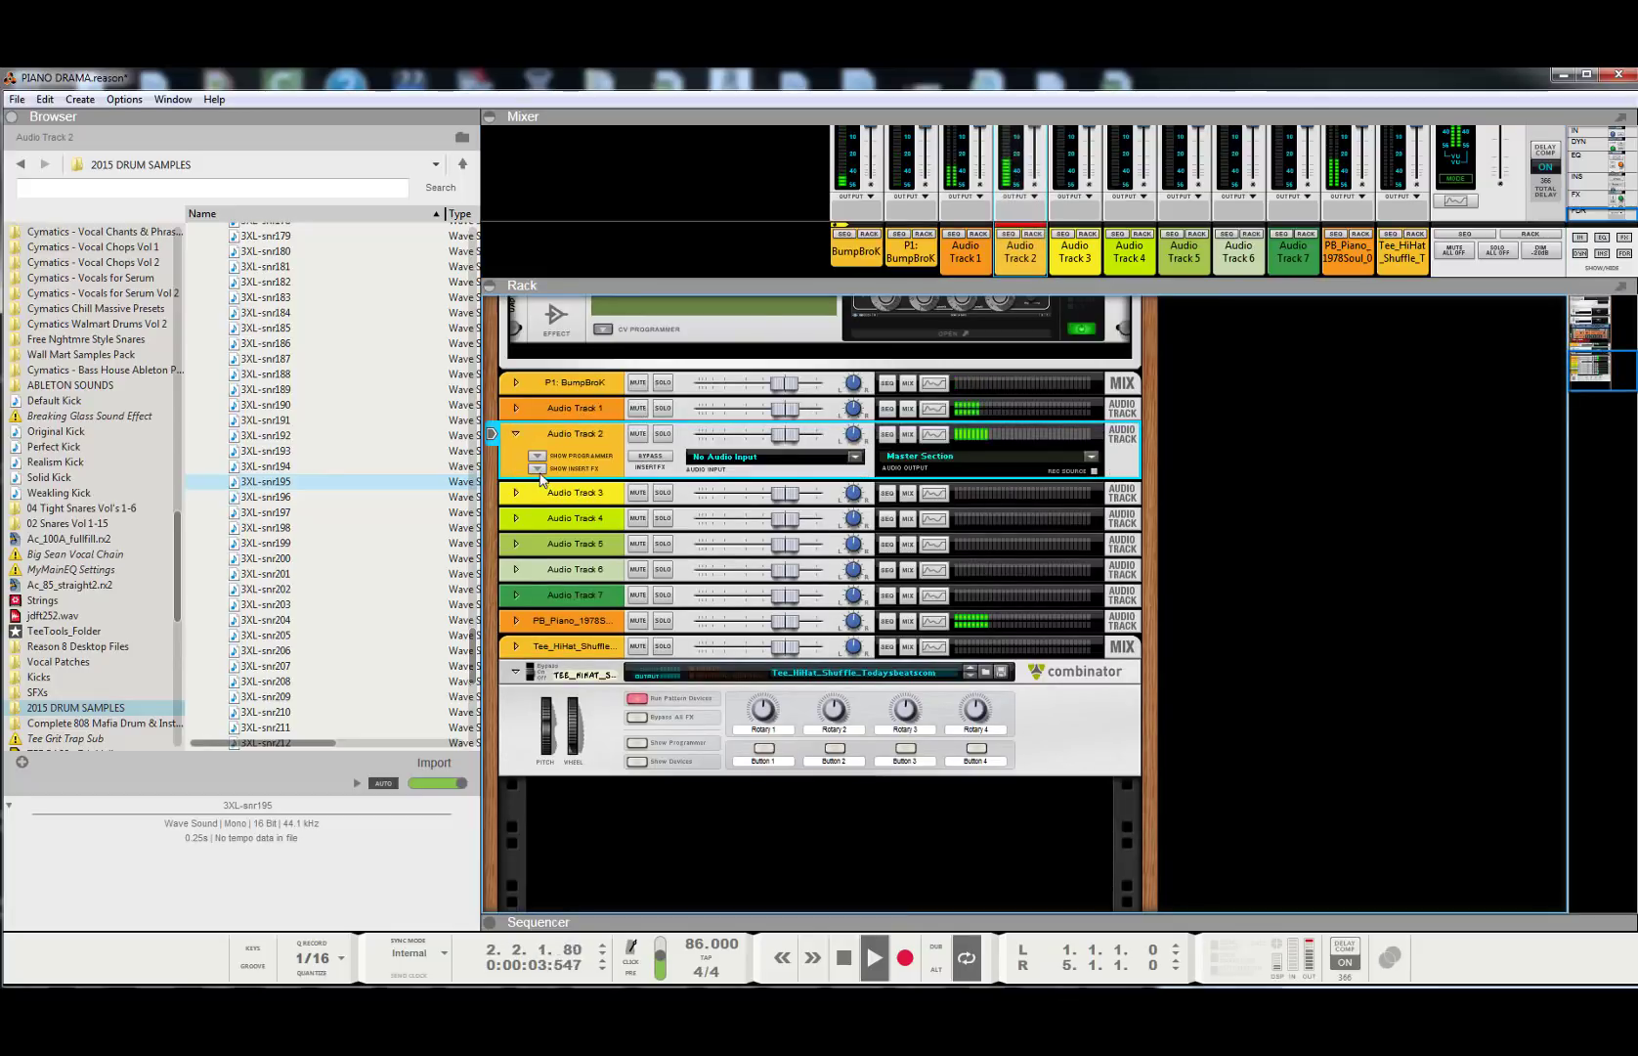
click(537, 468)
- Search the effects for DISTRESSOR and add UAD Empirical Labs Distressor(m) as an insert effect on Audio Track 2
click(117, 278)
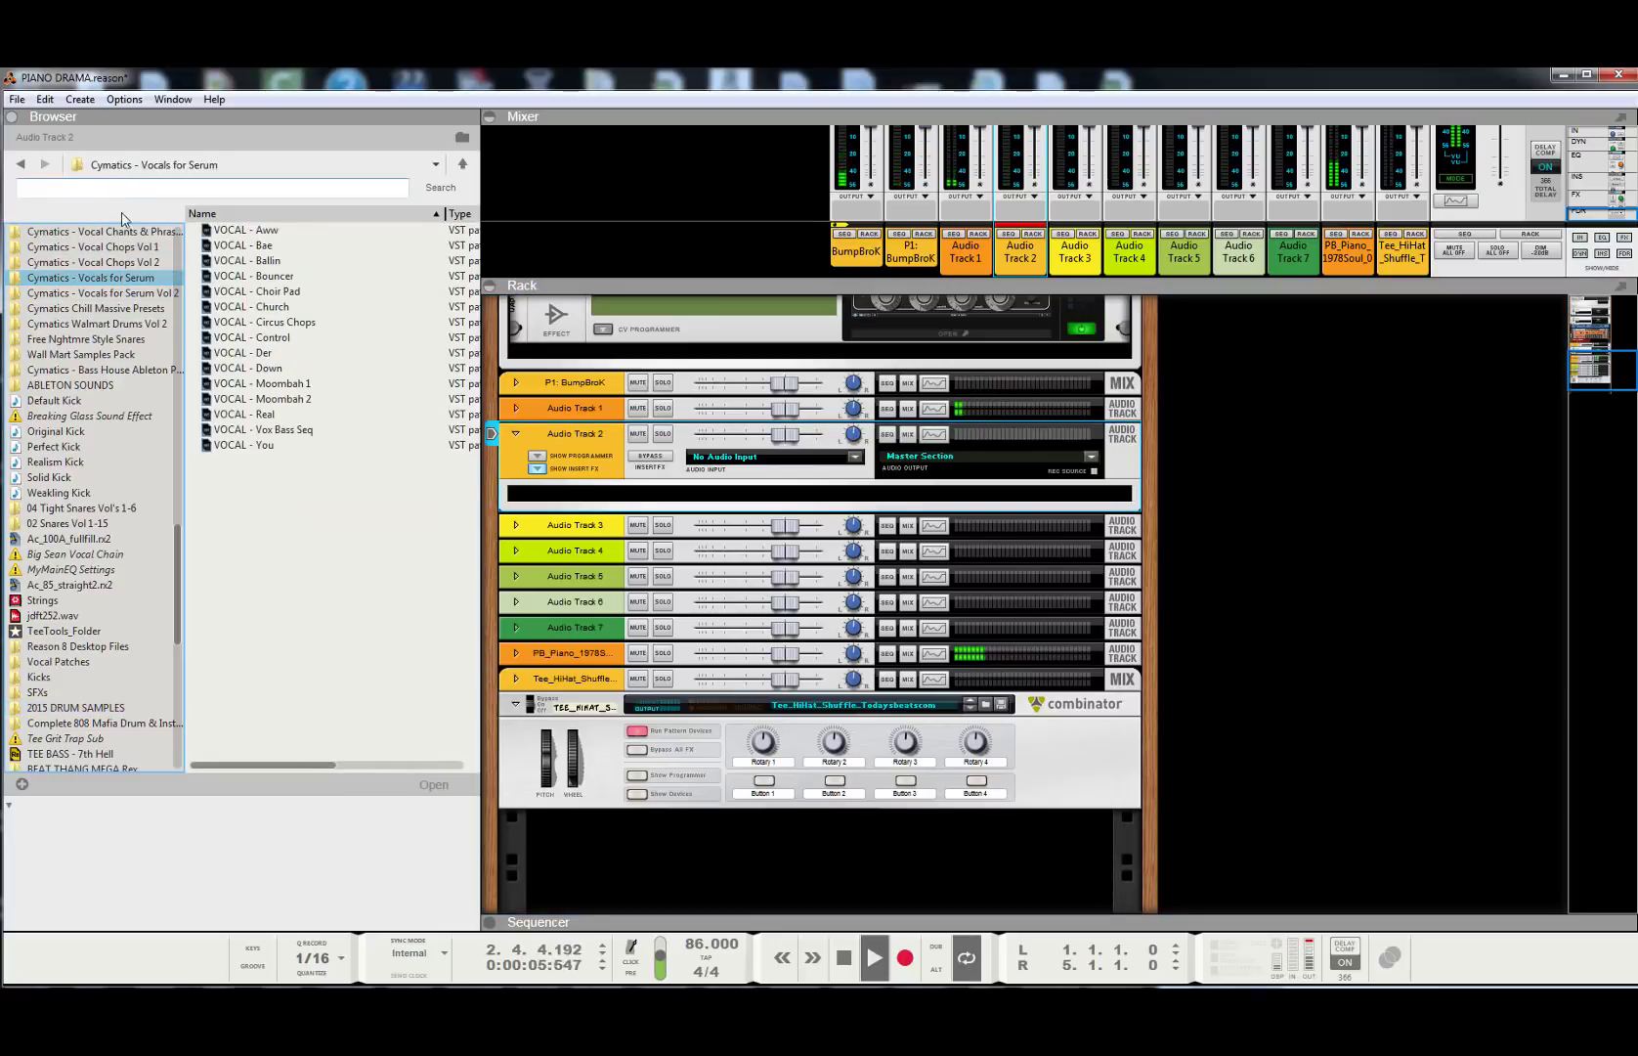
click(134, 187)
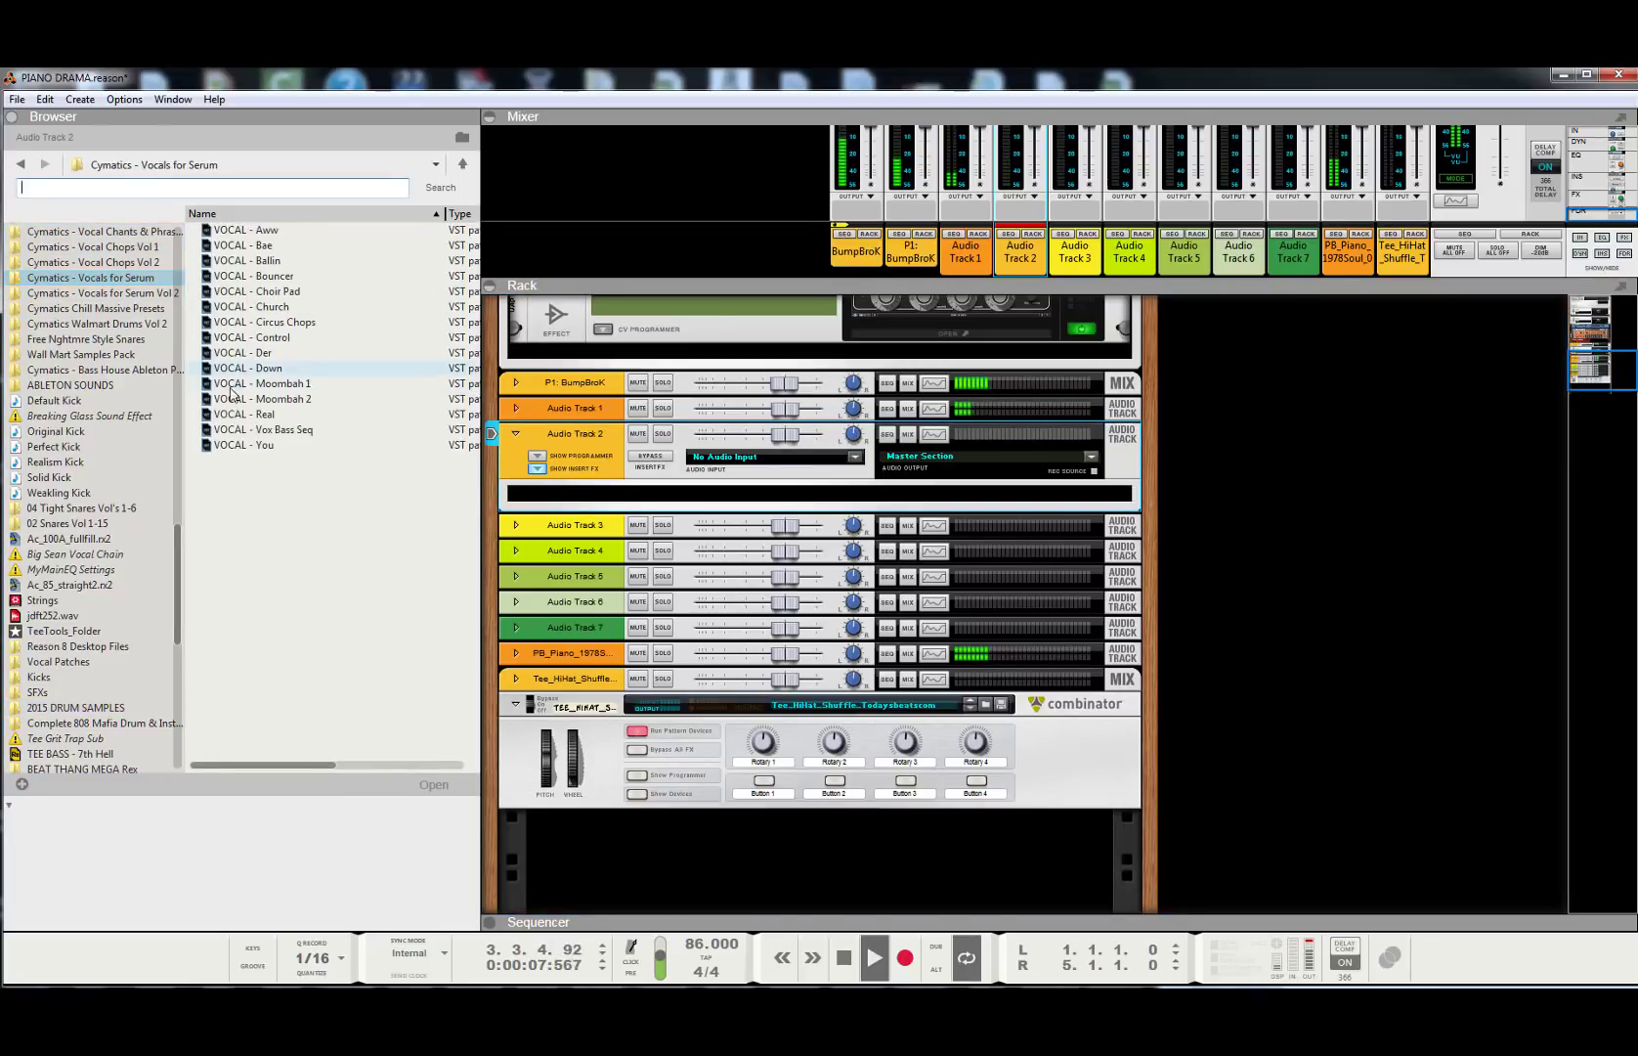
scroll(166, 599, up, 1)
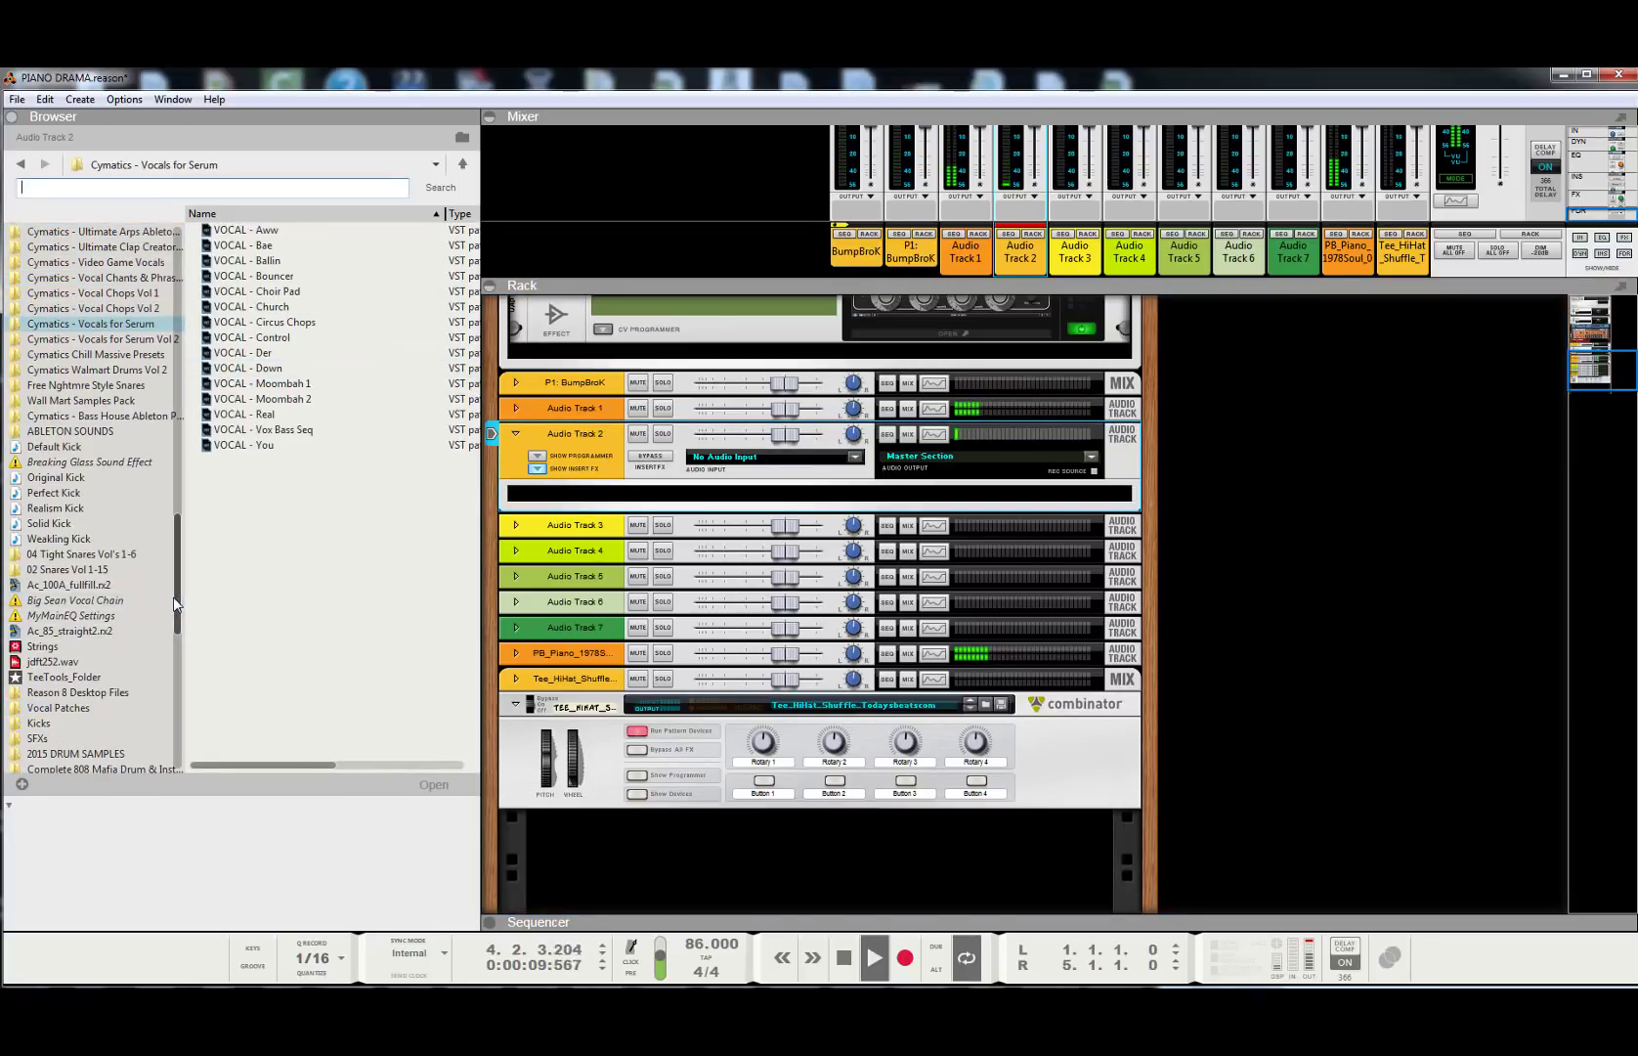
scroll(59, 391, up, 10)
click(42, 245)
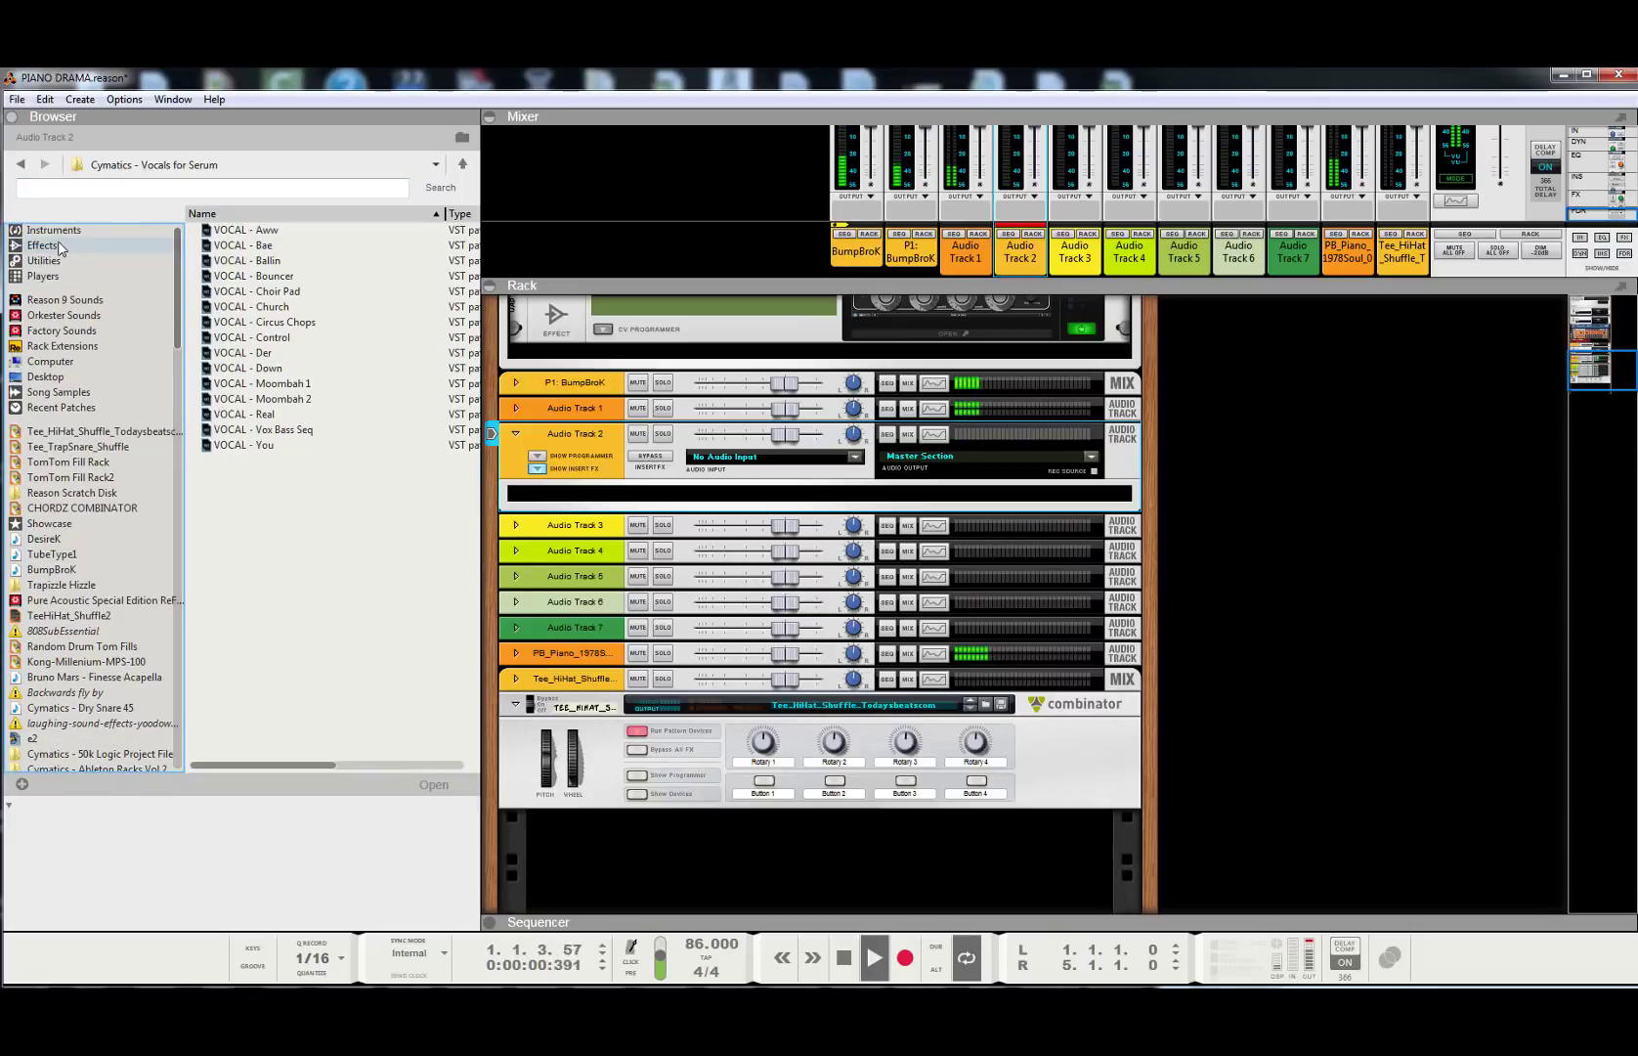
click(123, 188)
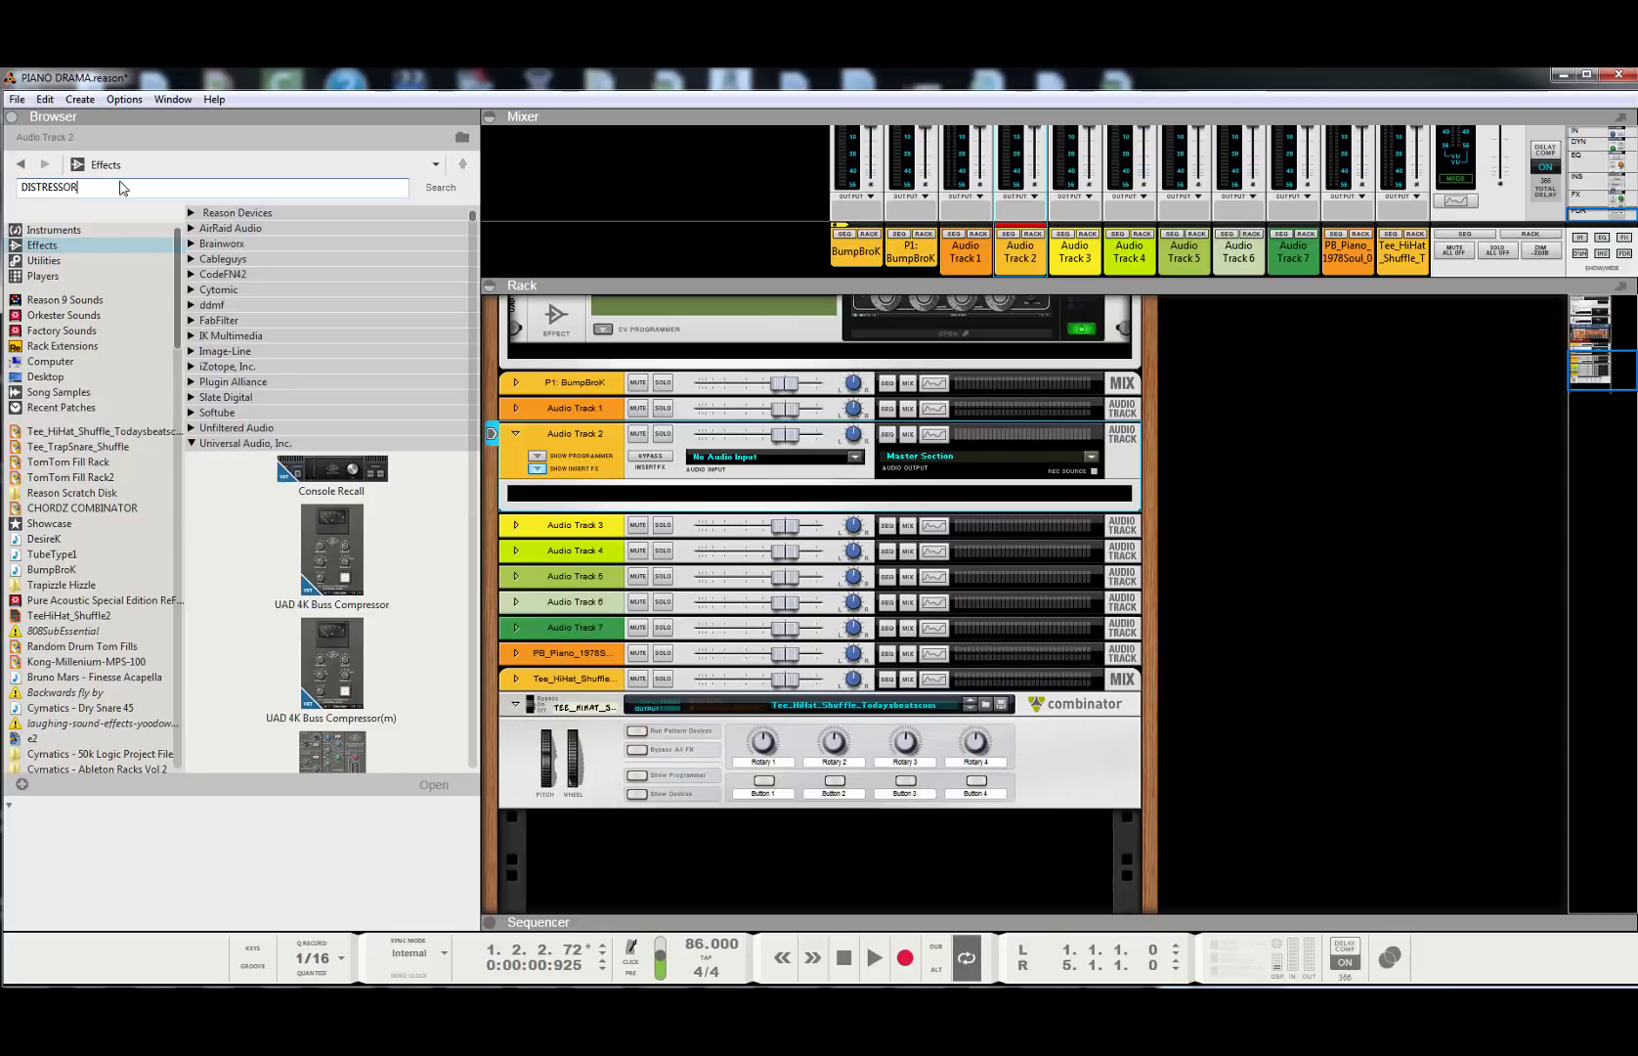
key(Return)
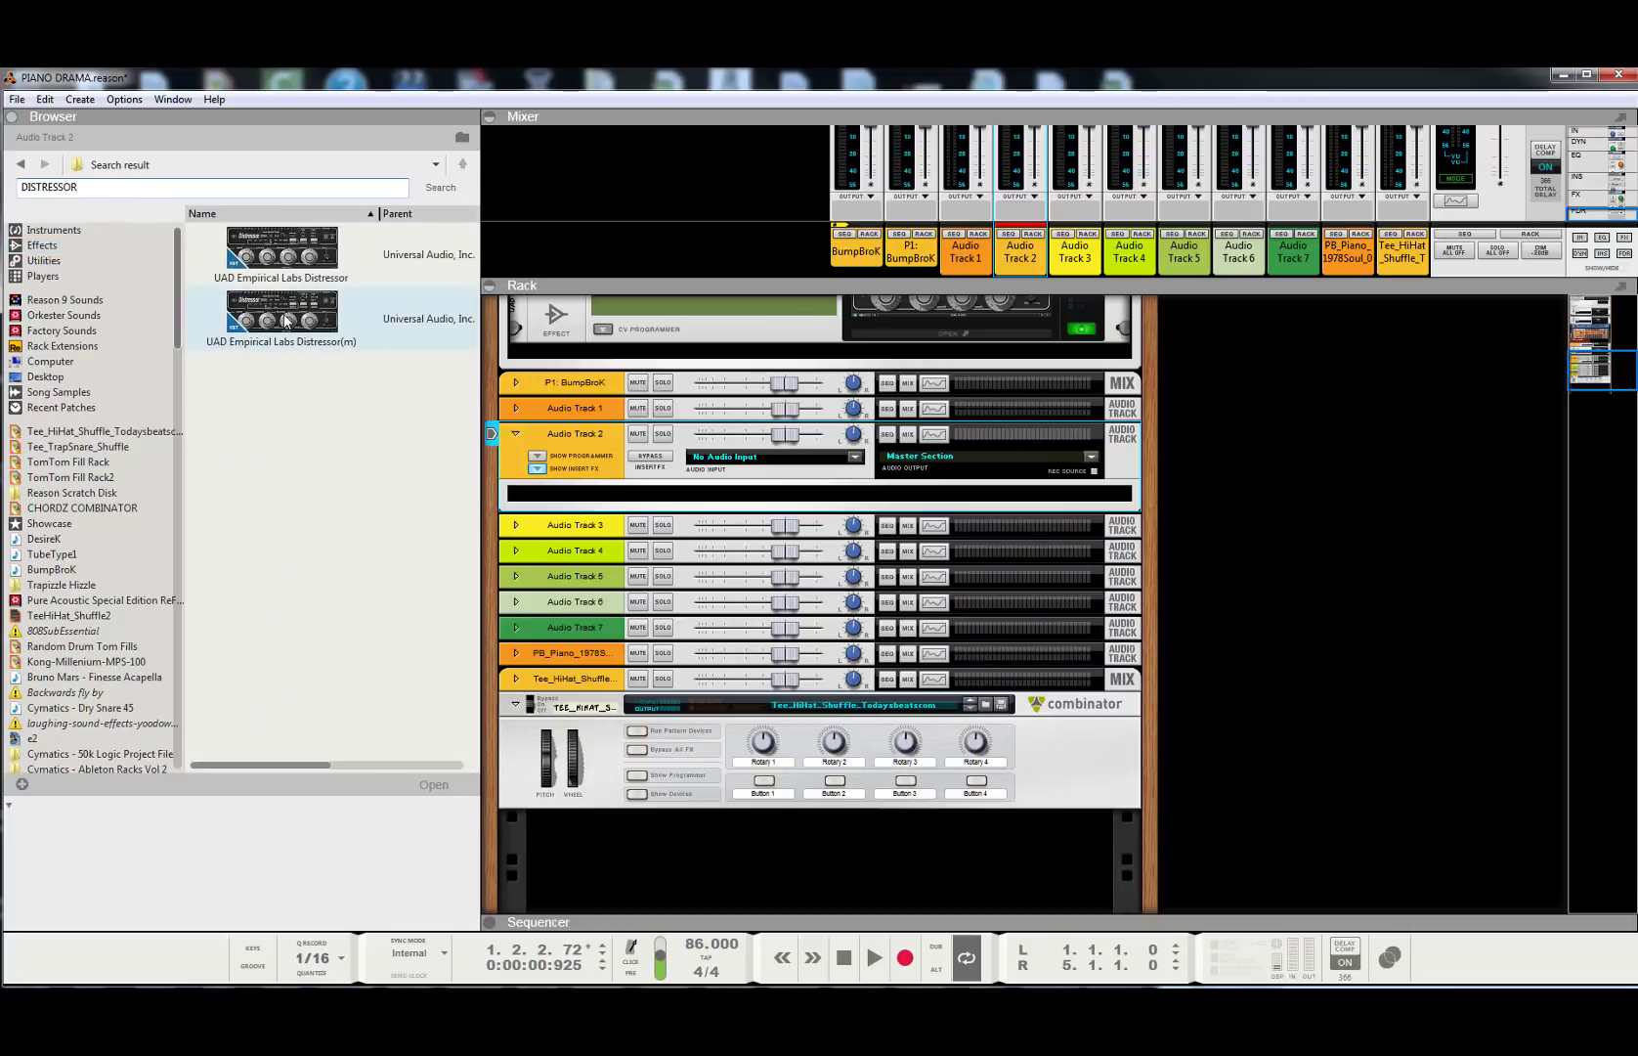
drag(287, 321, 498, 470)
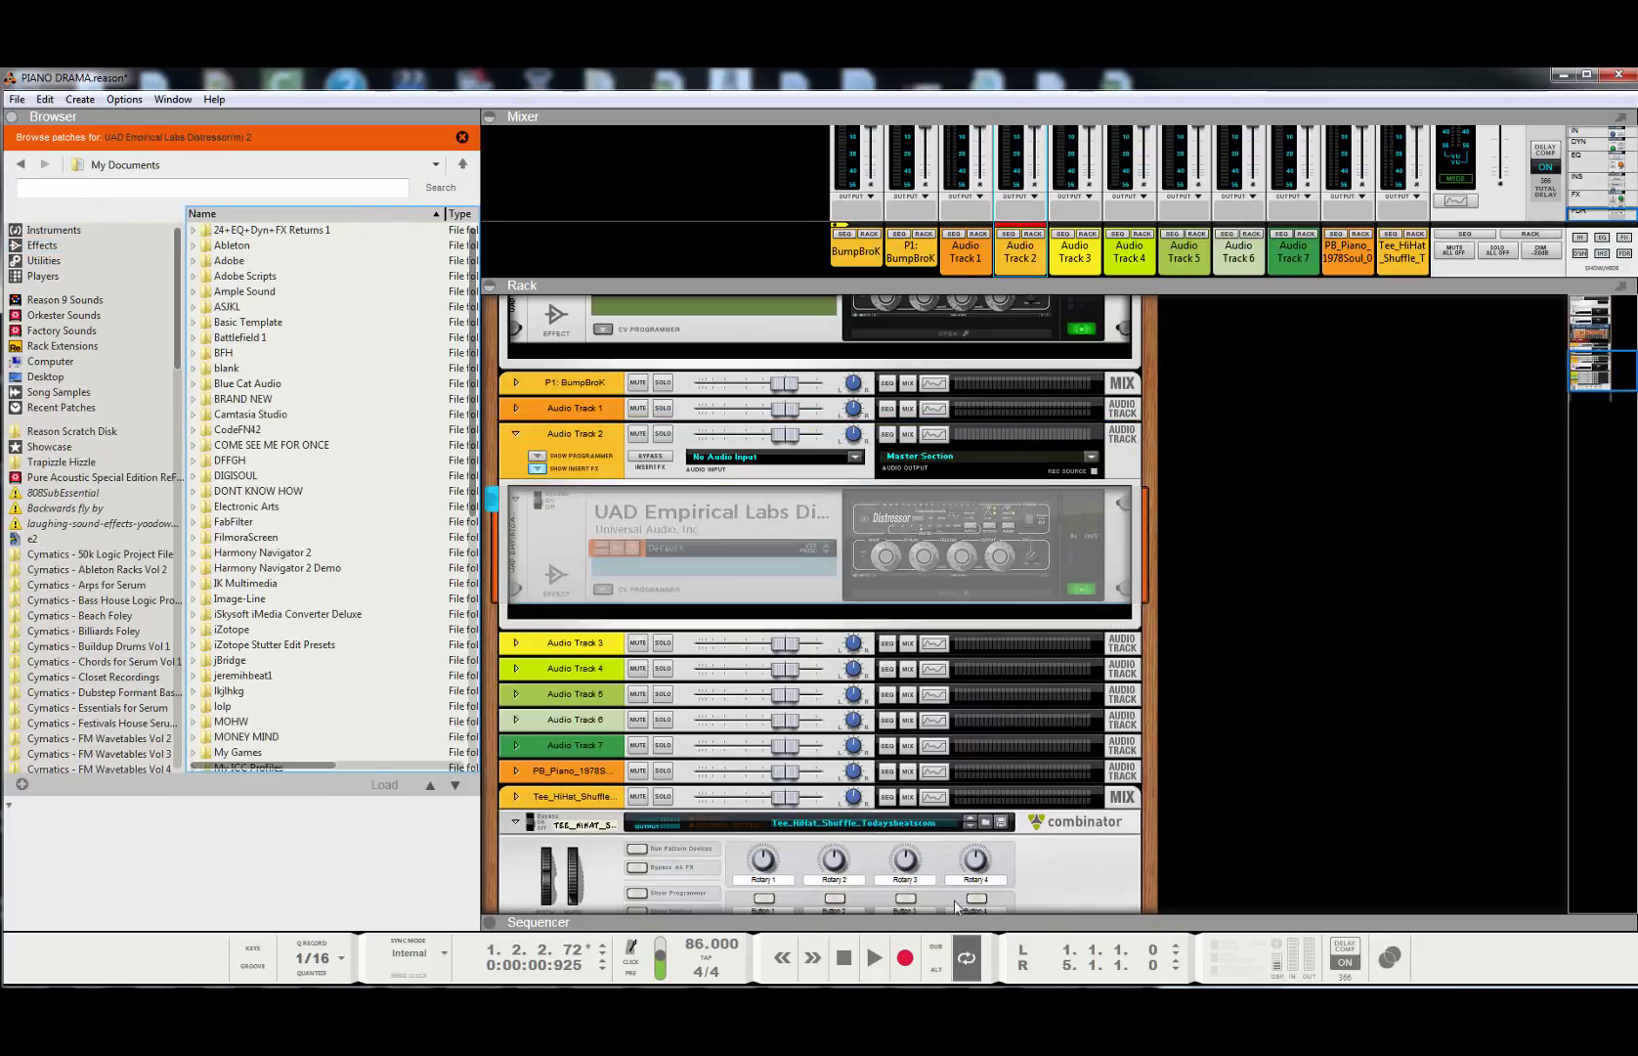
- Play the loop and compare Audio Track 2 with the Distressor switched off and back on
drag(1027, 914, 1024, 640)
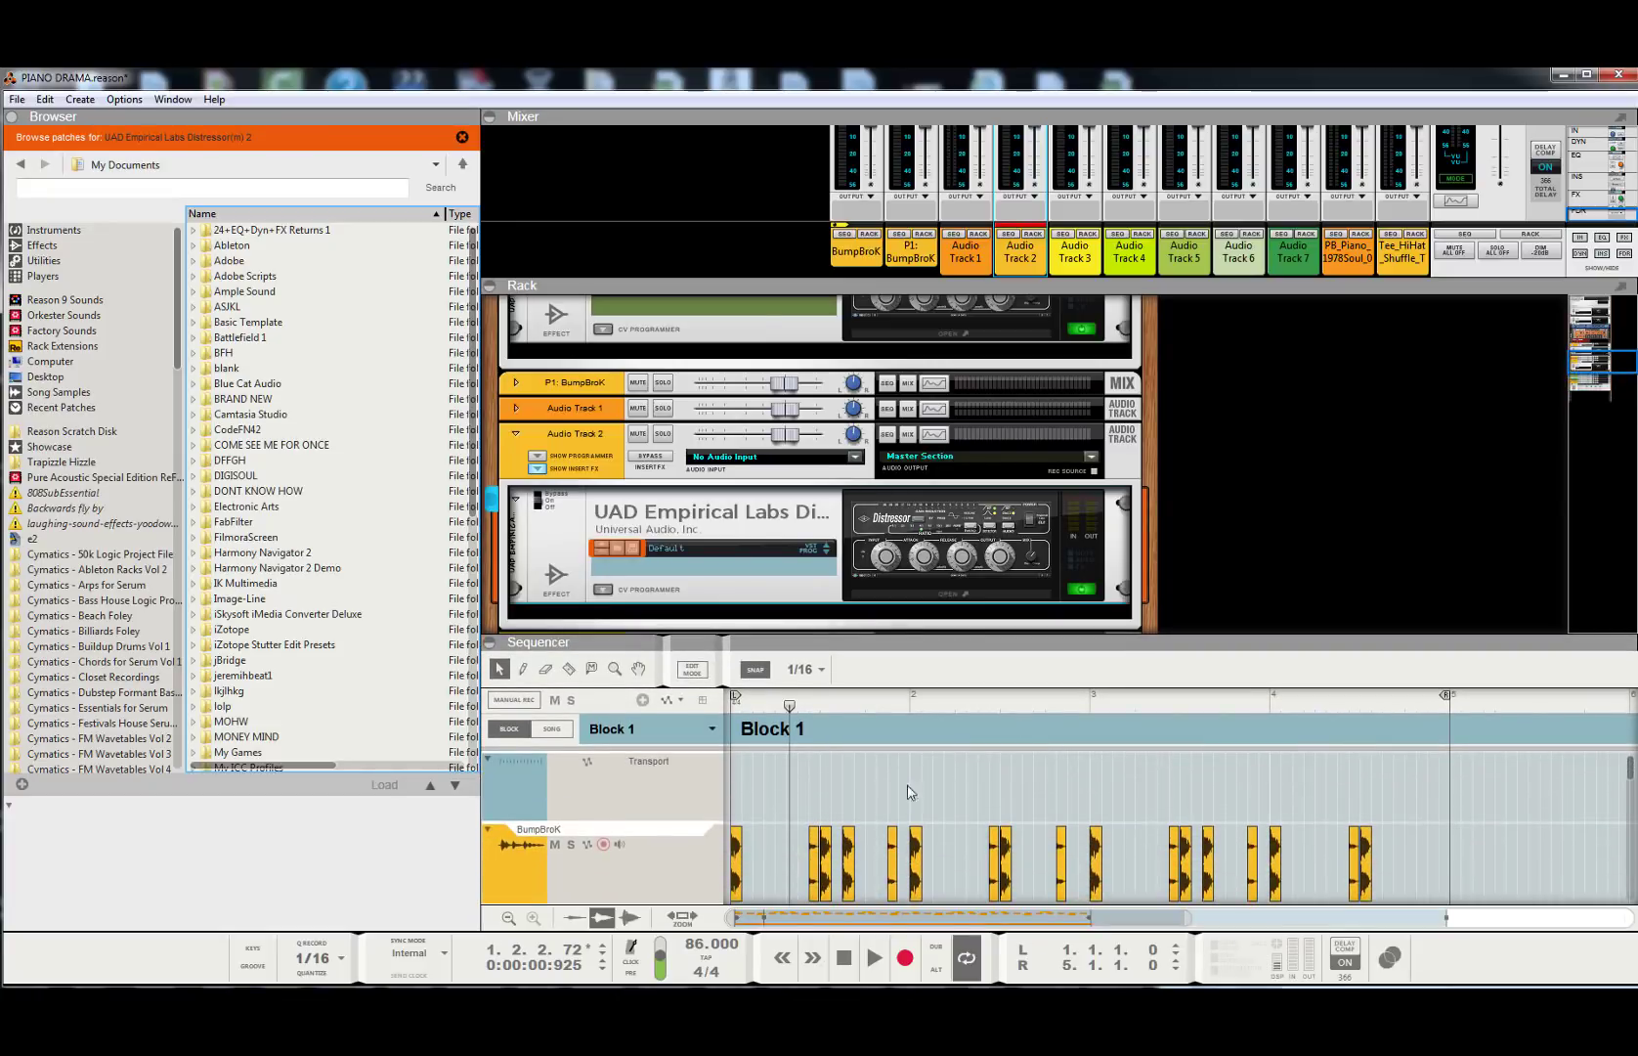
key(space)
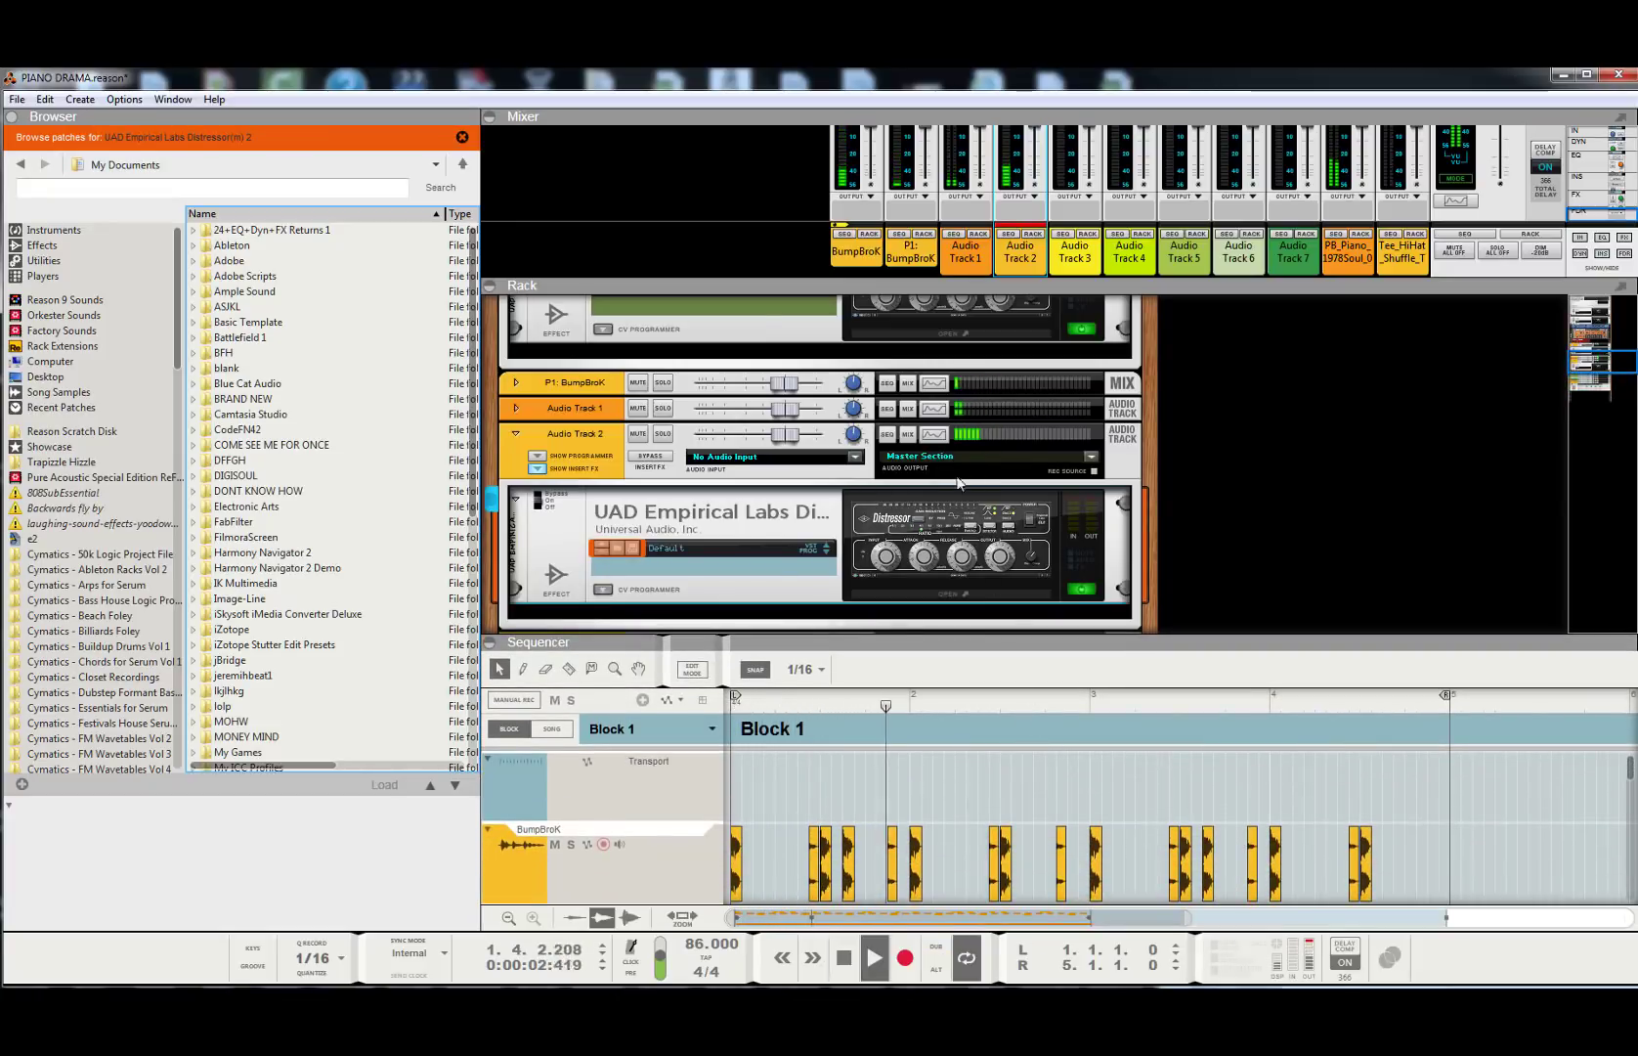
click(1083, 590)
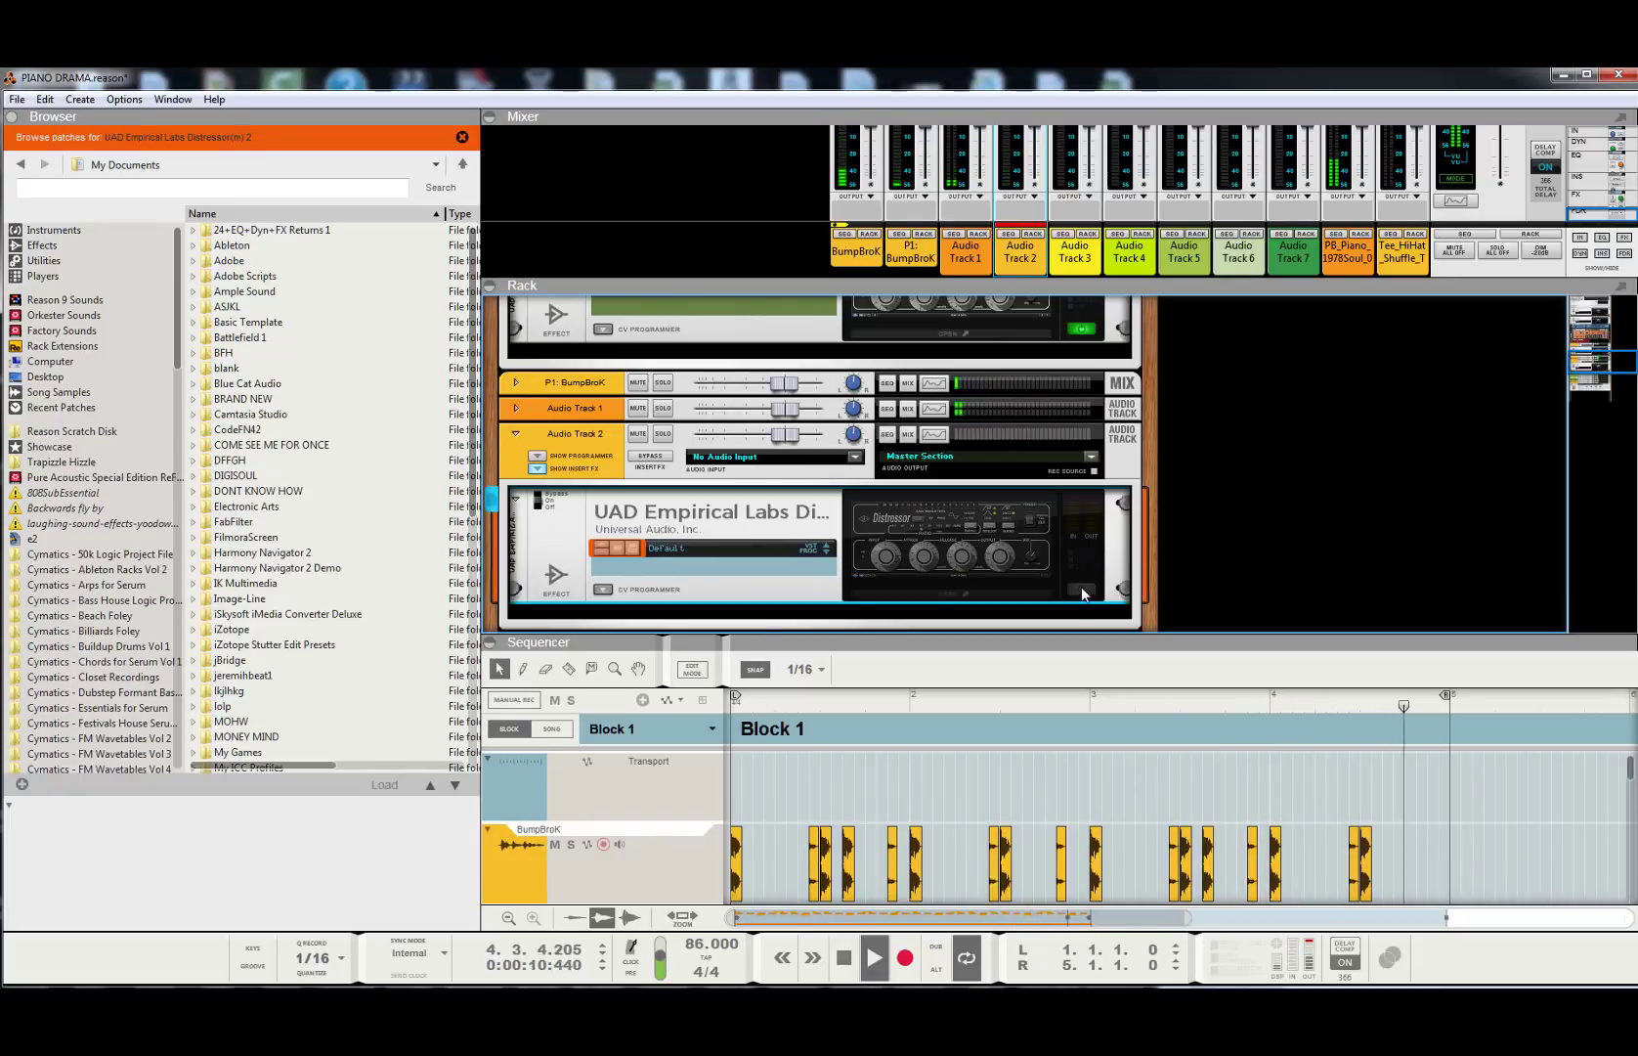
click(1081, 589)
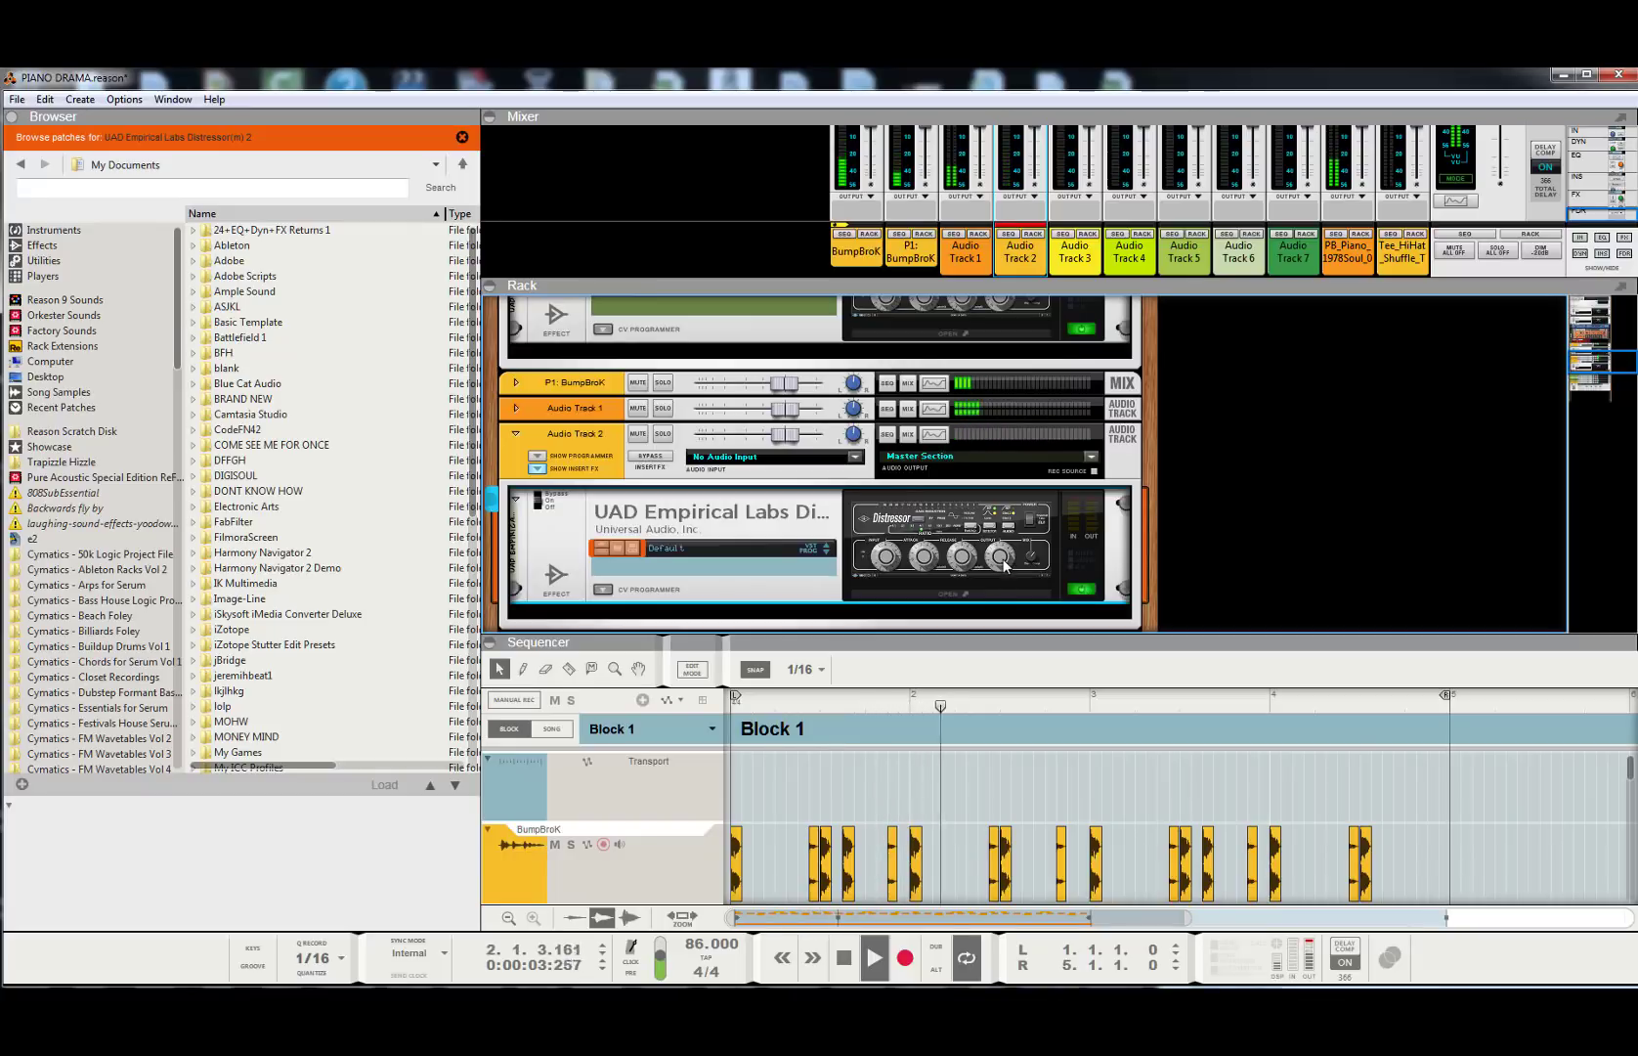
- Set the Distressor's ratio to 10:1 on Audio Track 2, fine-tune its output level and close the plug-in window
click(1026, 593)
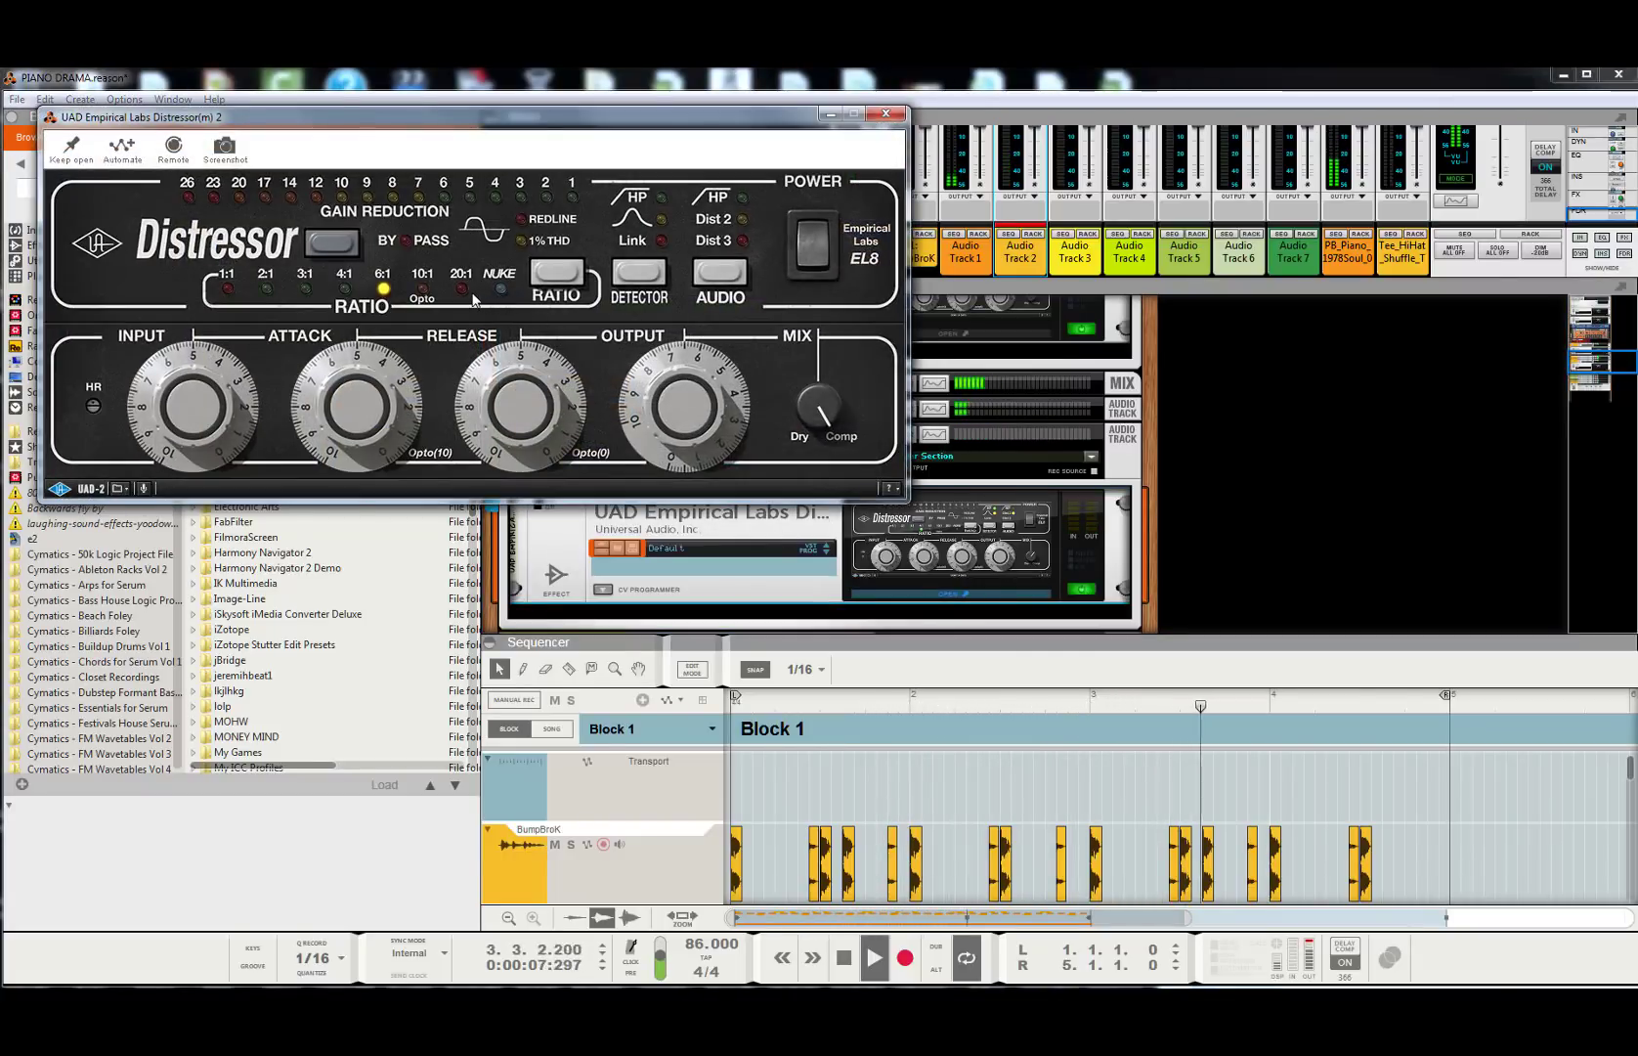
click(423, 292)
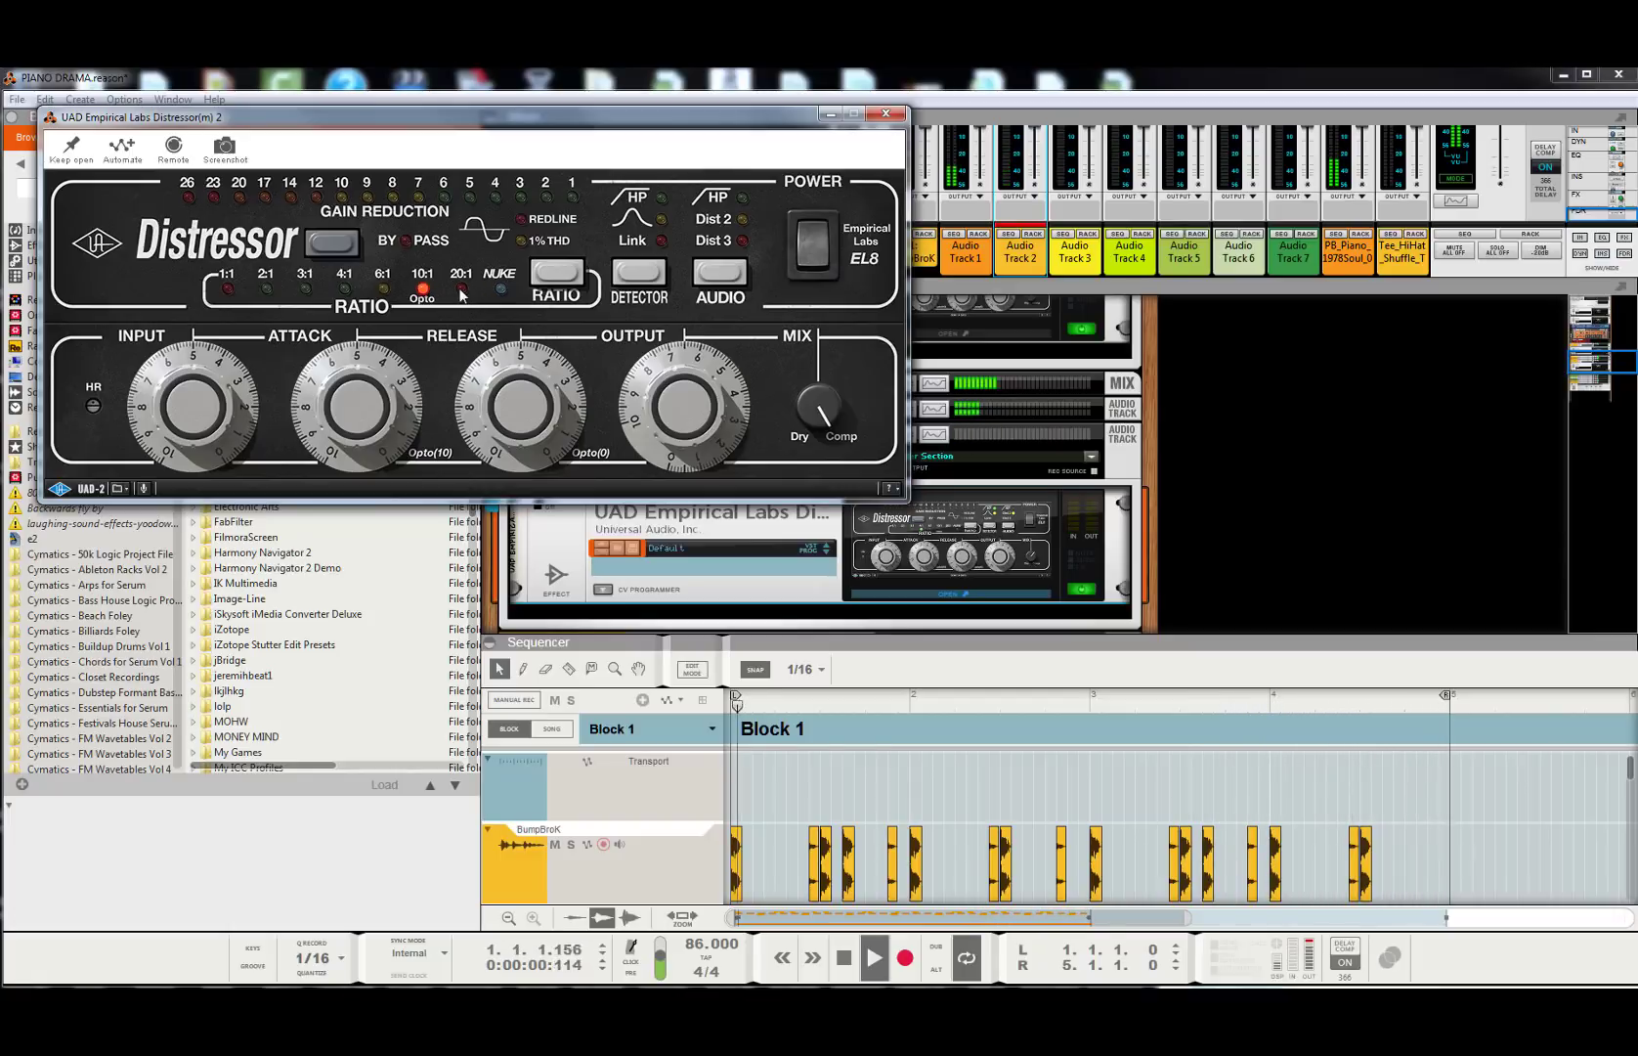
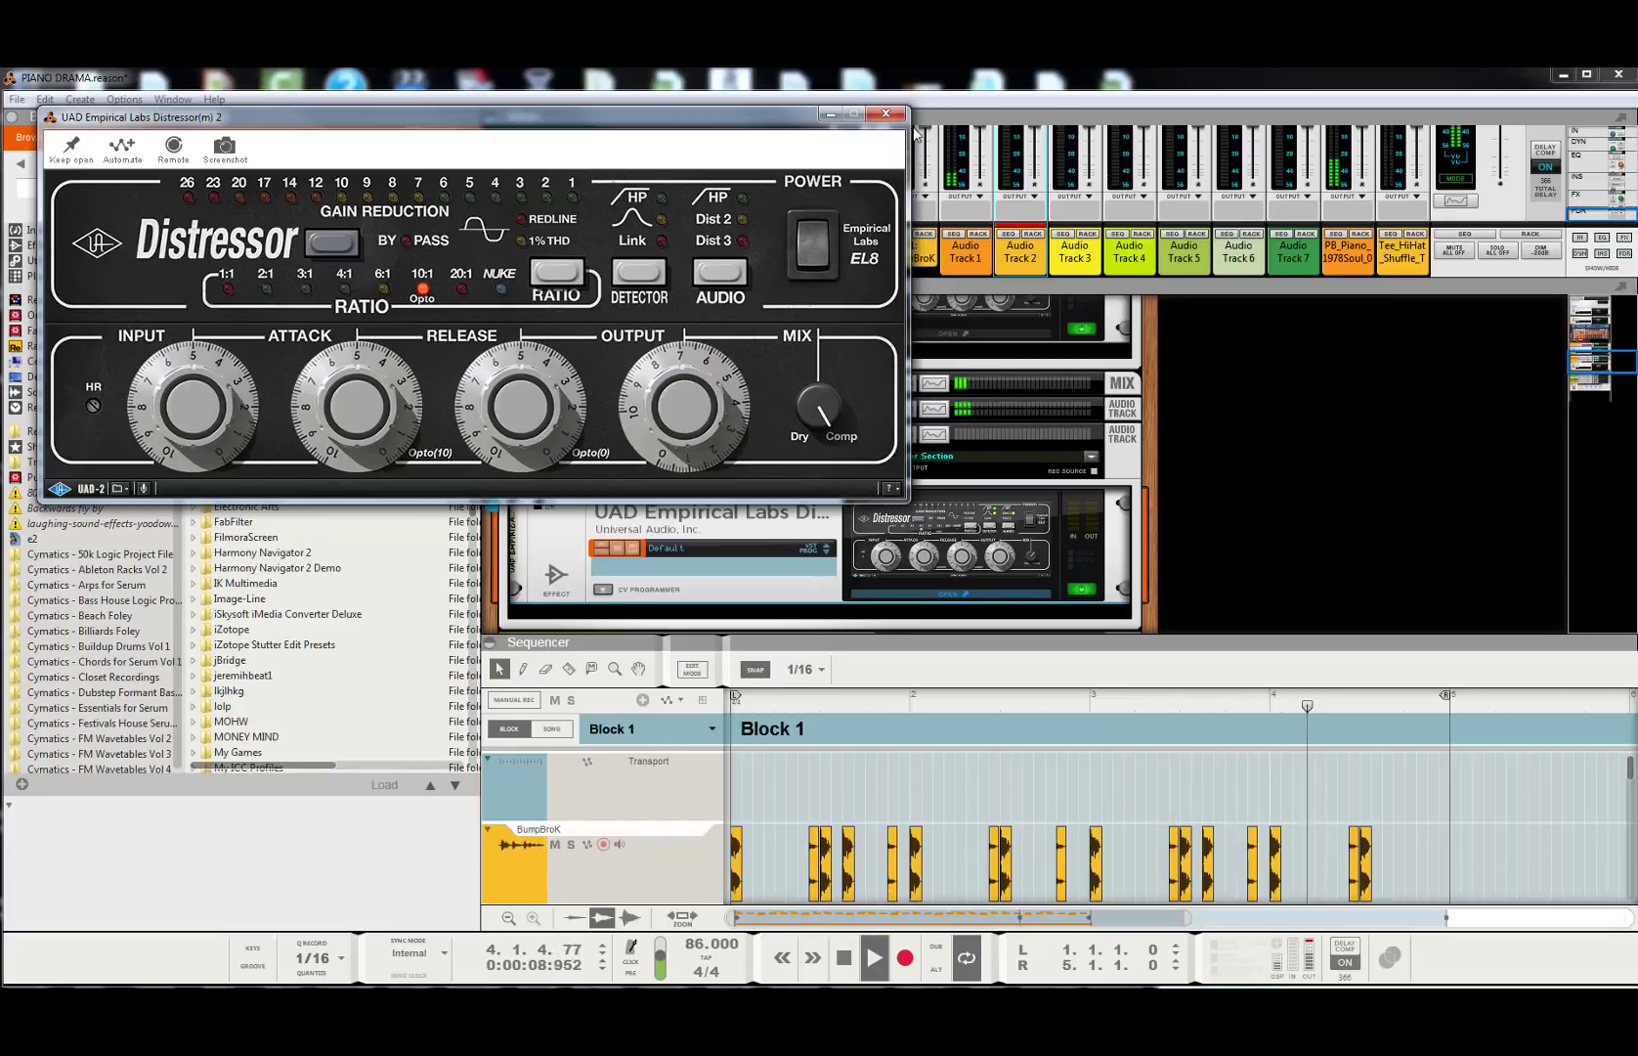
click(886, 113)
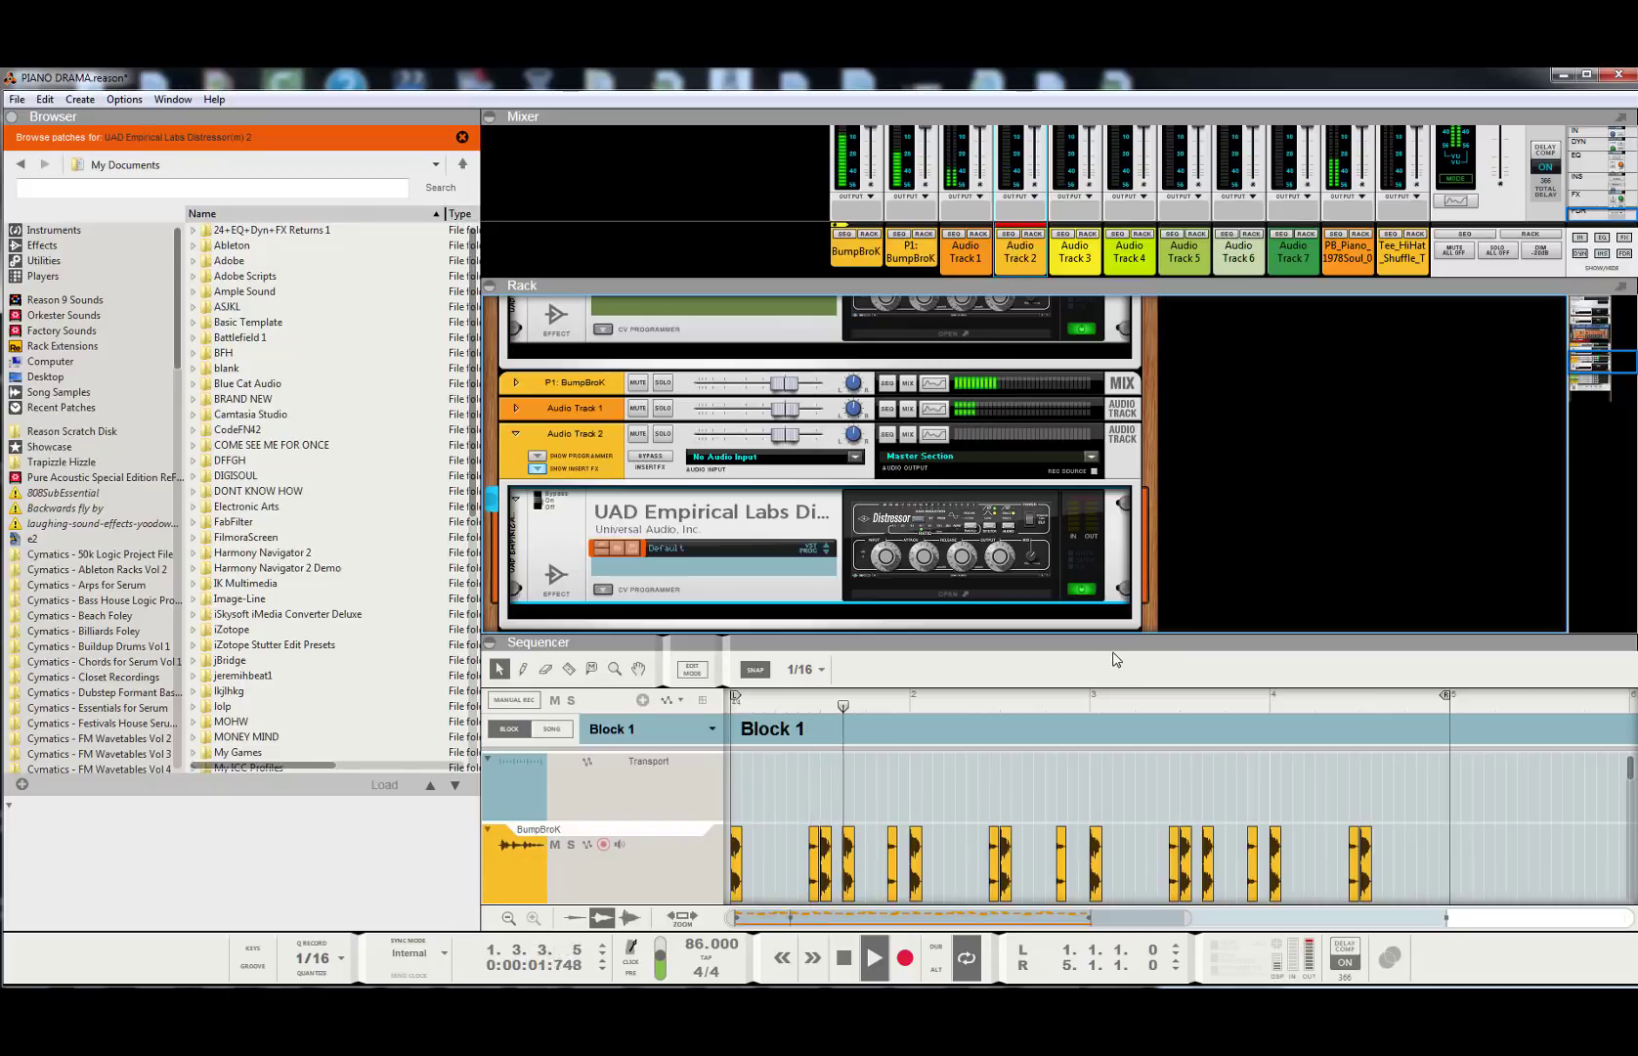
- Solo and select the PB_Piano_1978Soul_086 track in the sequencer
key(F6)
scroll(985, 612, down, 5)
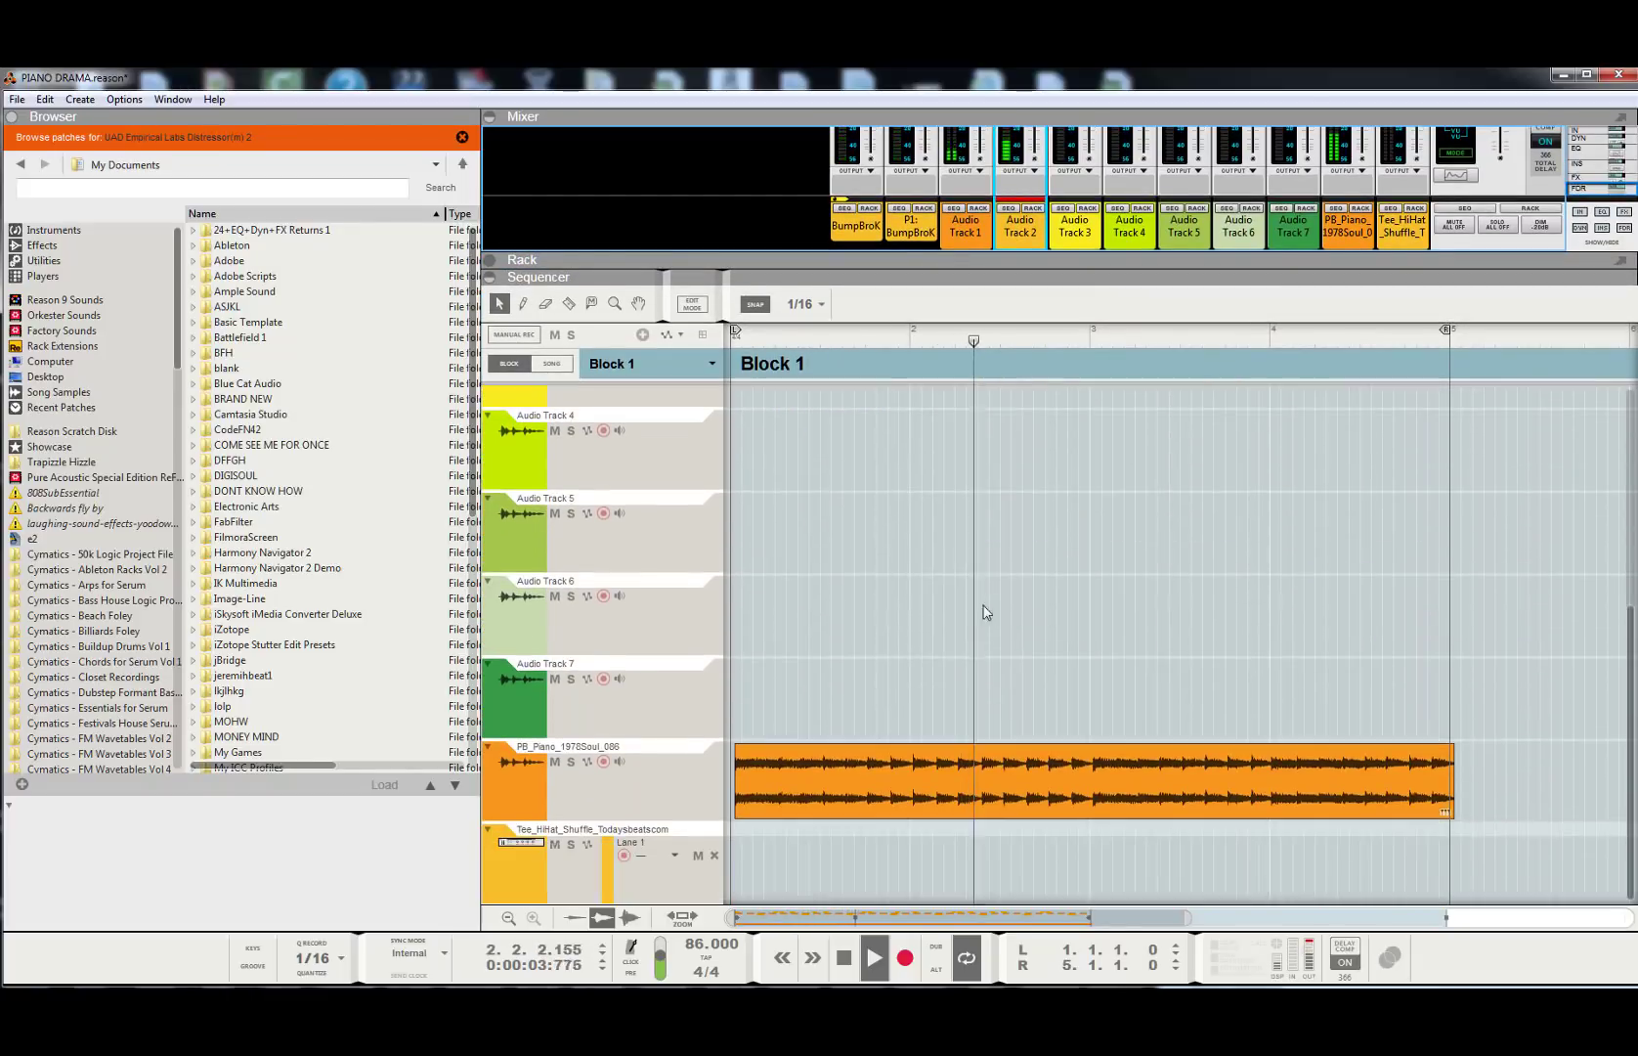
click(570, 761)
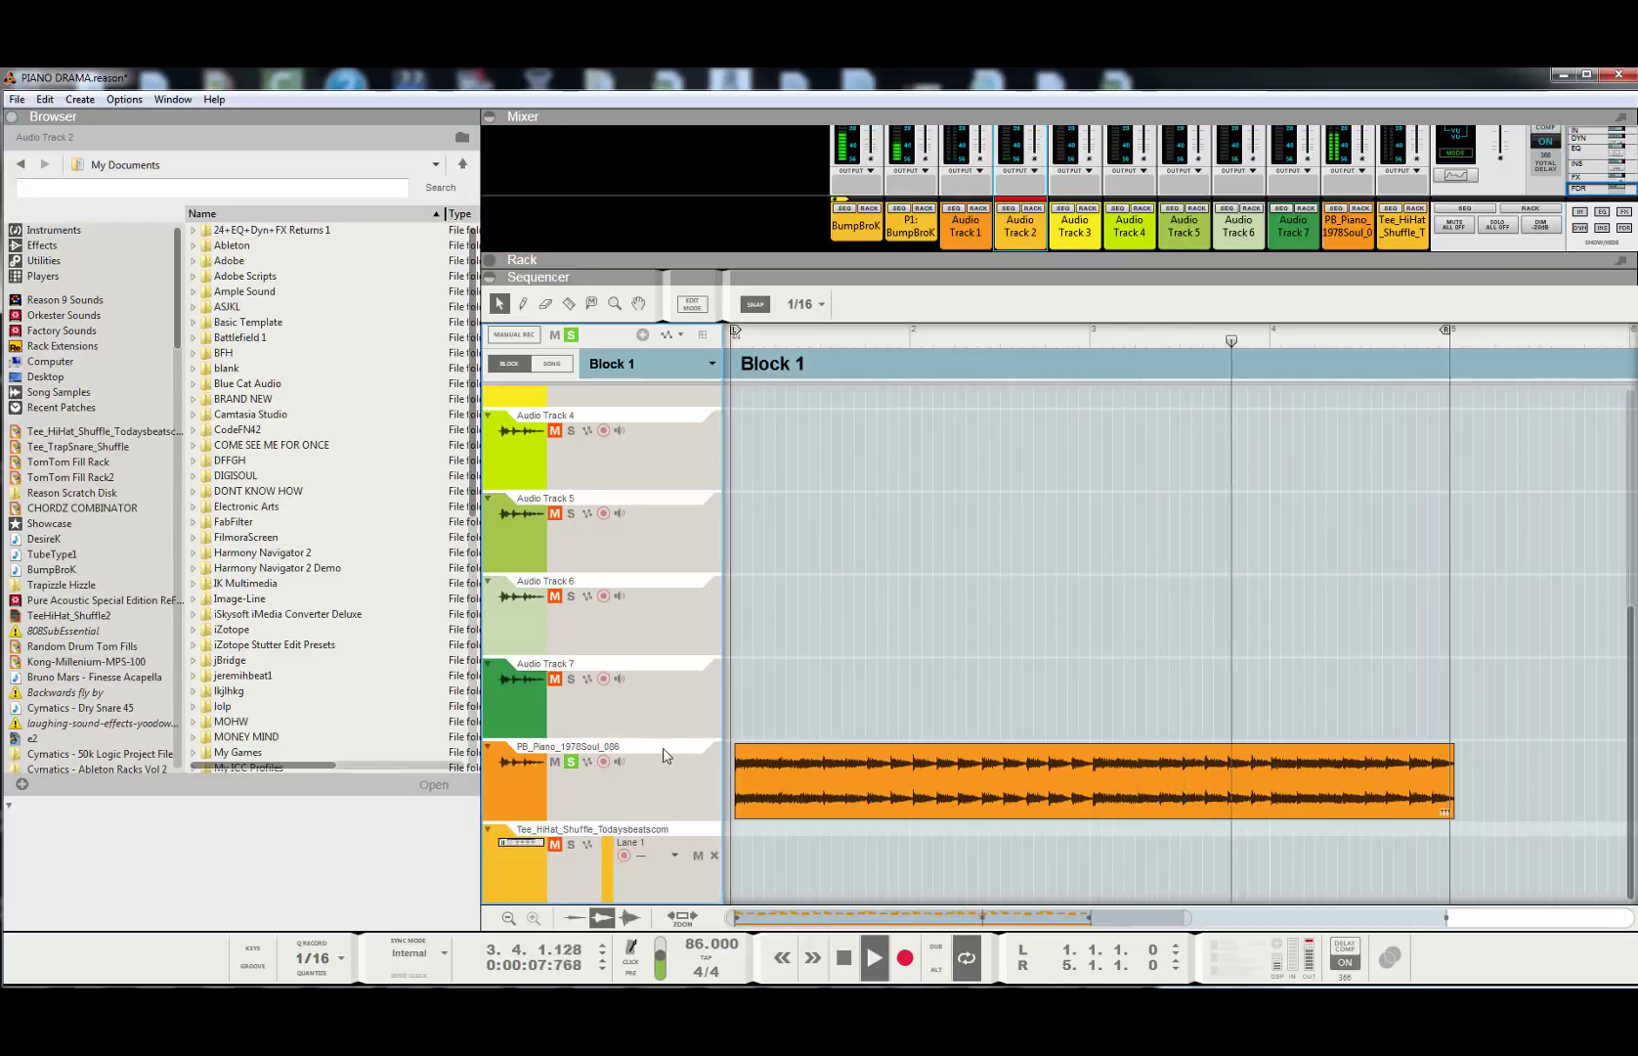
click(665, 755)
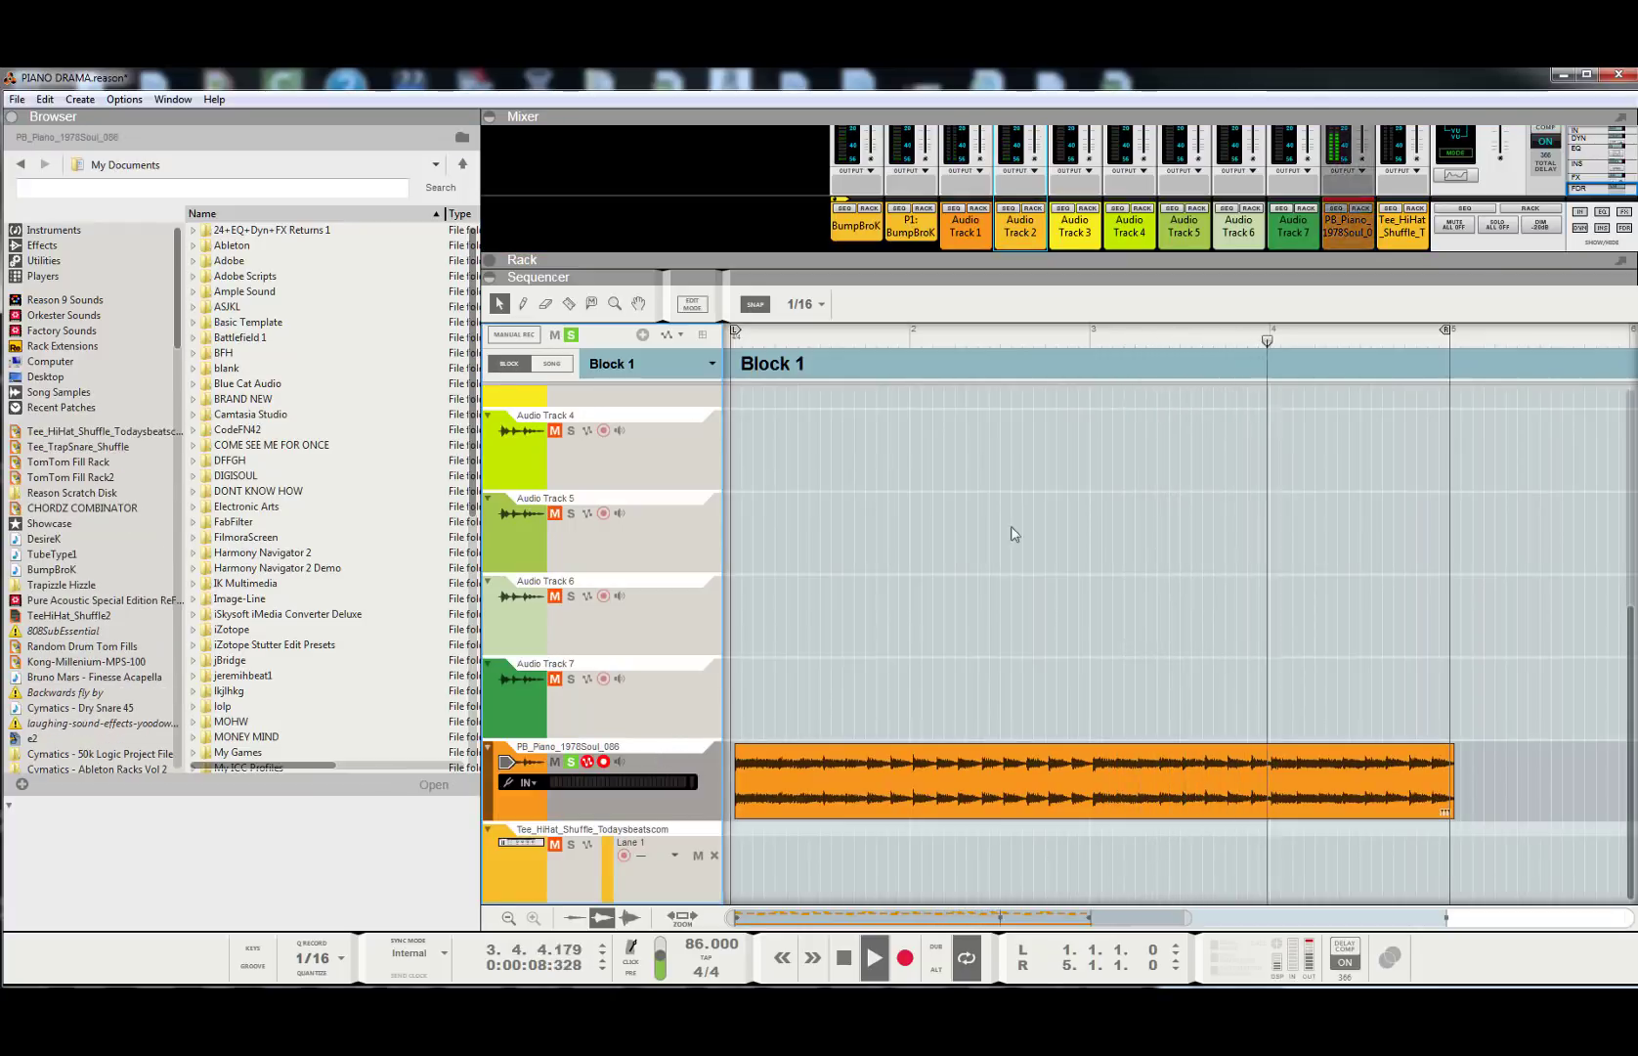
- Open the Spectrum EQ for the piano track from the rack and enlarge its window
click(1362, 209)
click(936, 596)
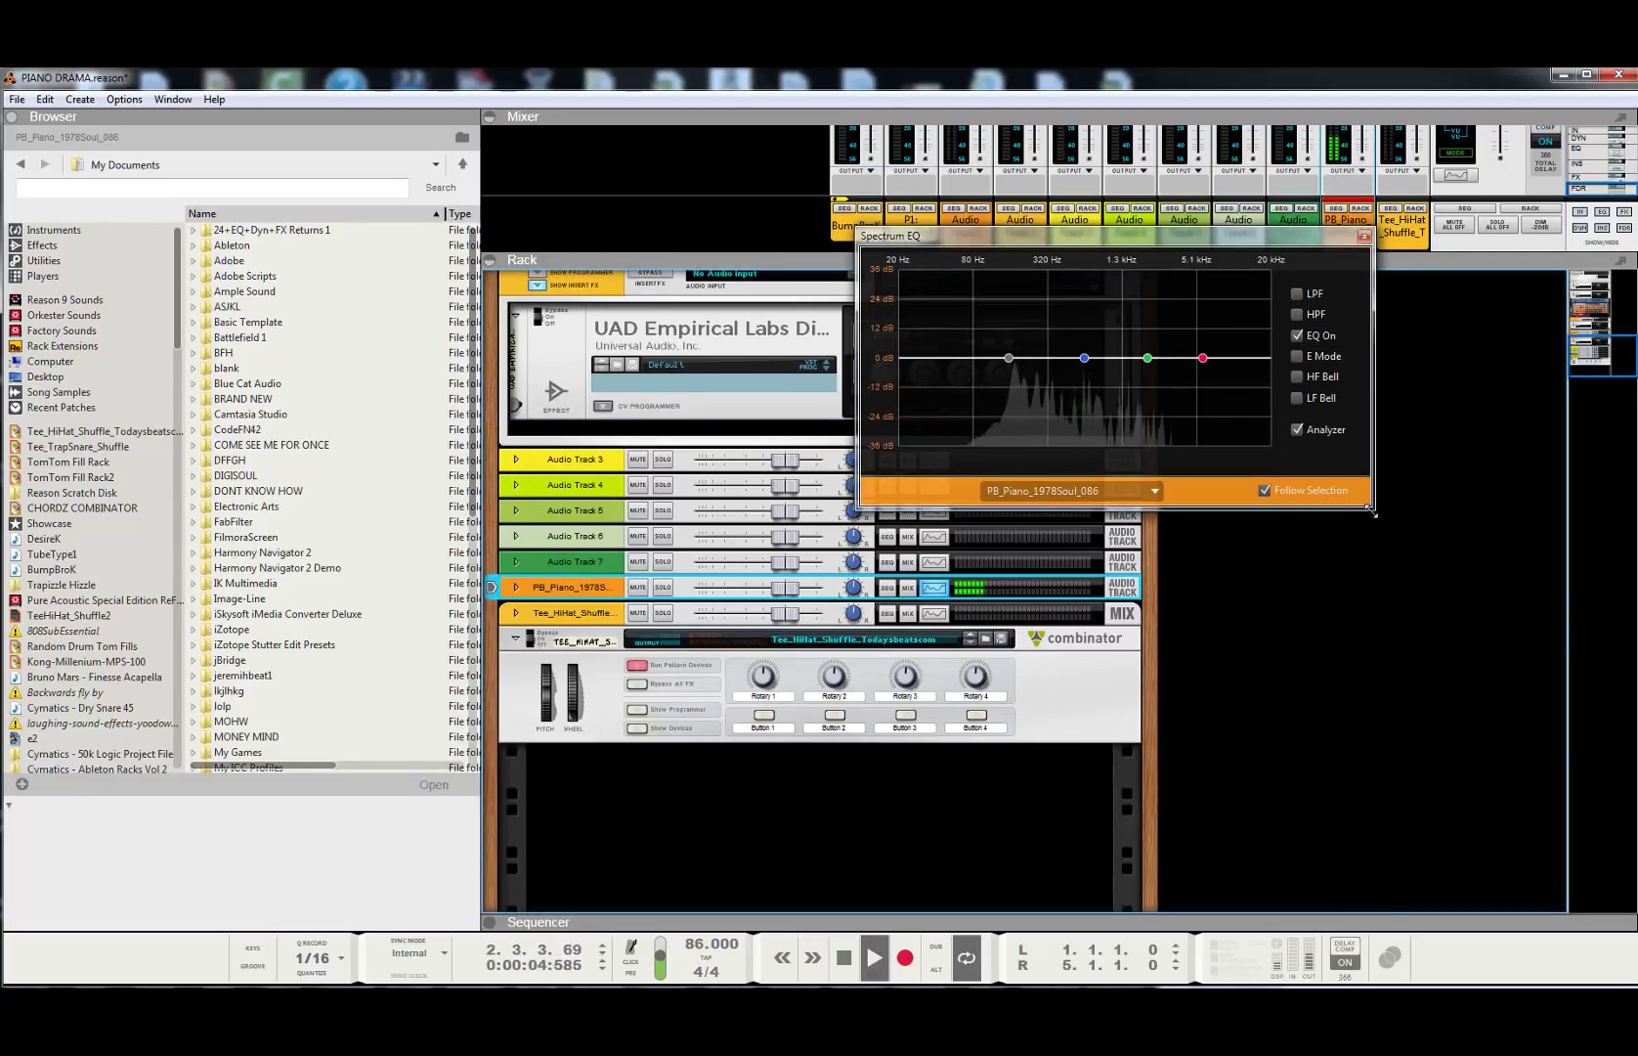
drag(1371, 507, 1601, 728)
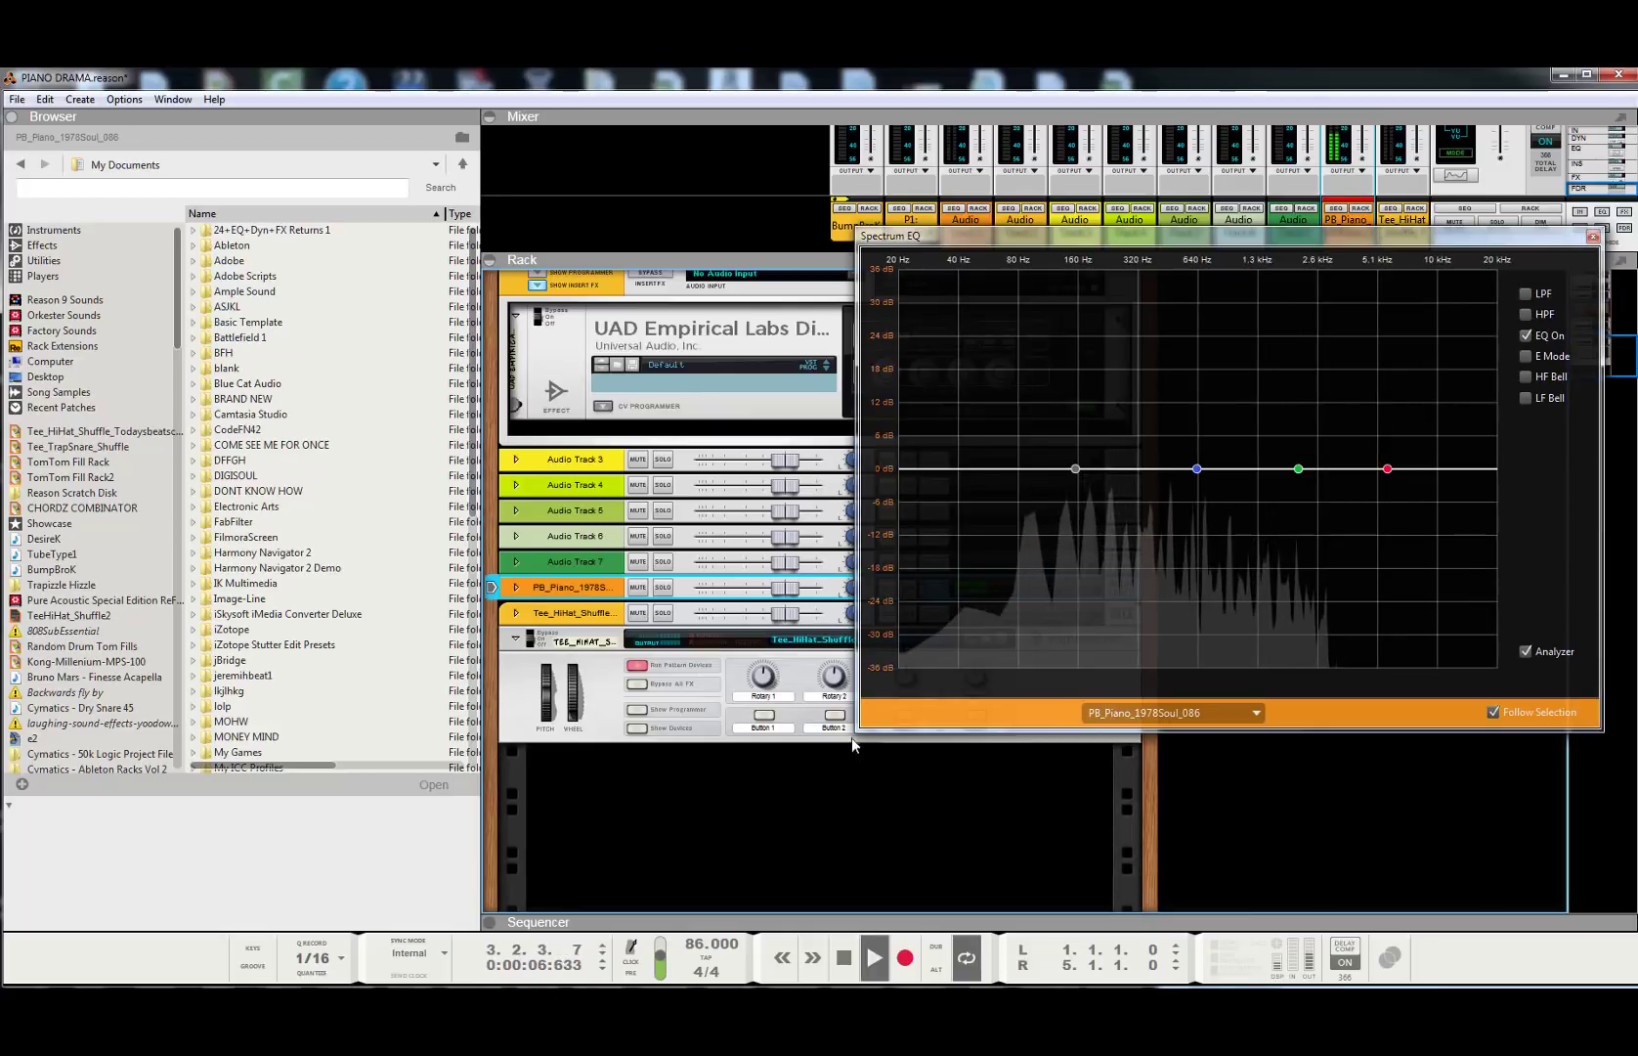
drag(854, 733, 395, 812)
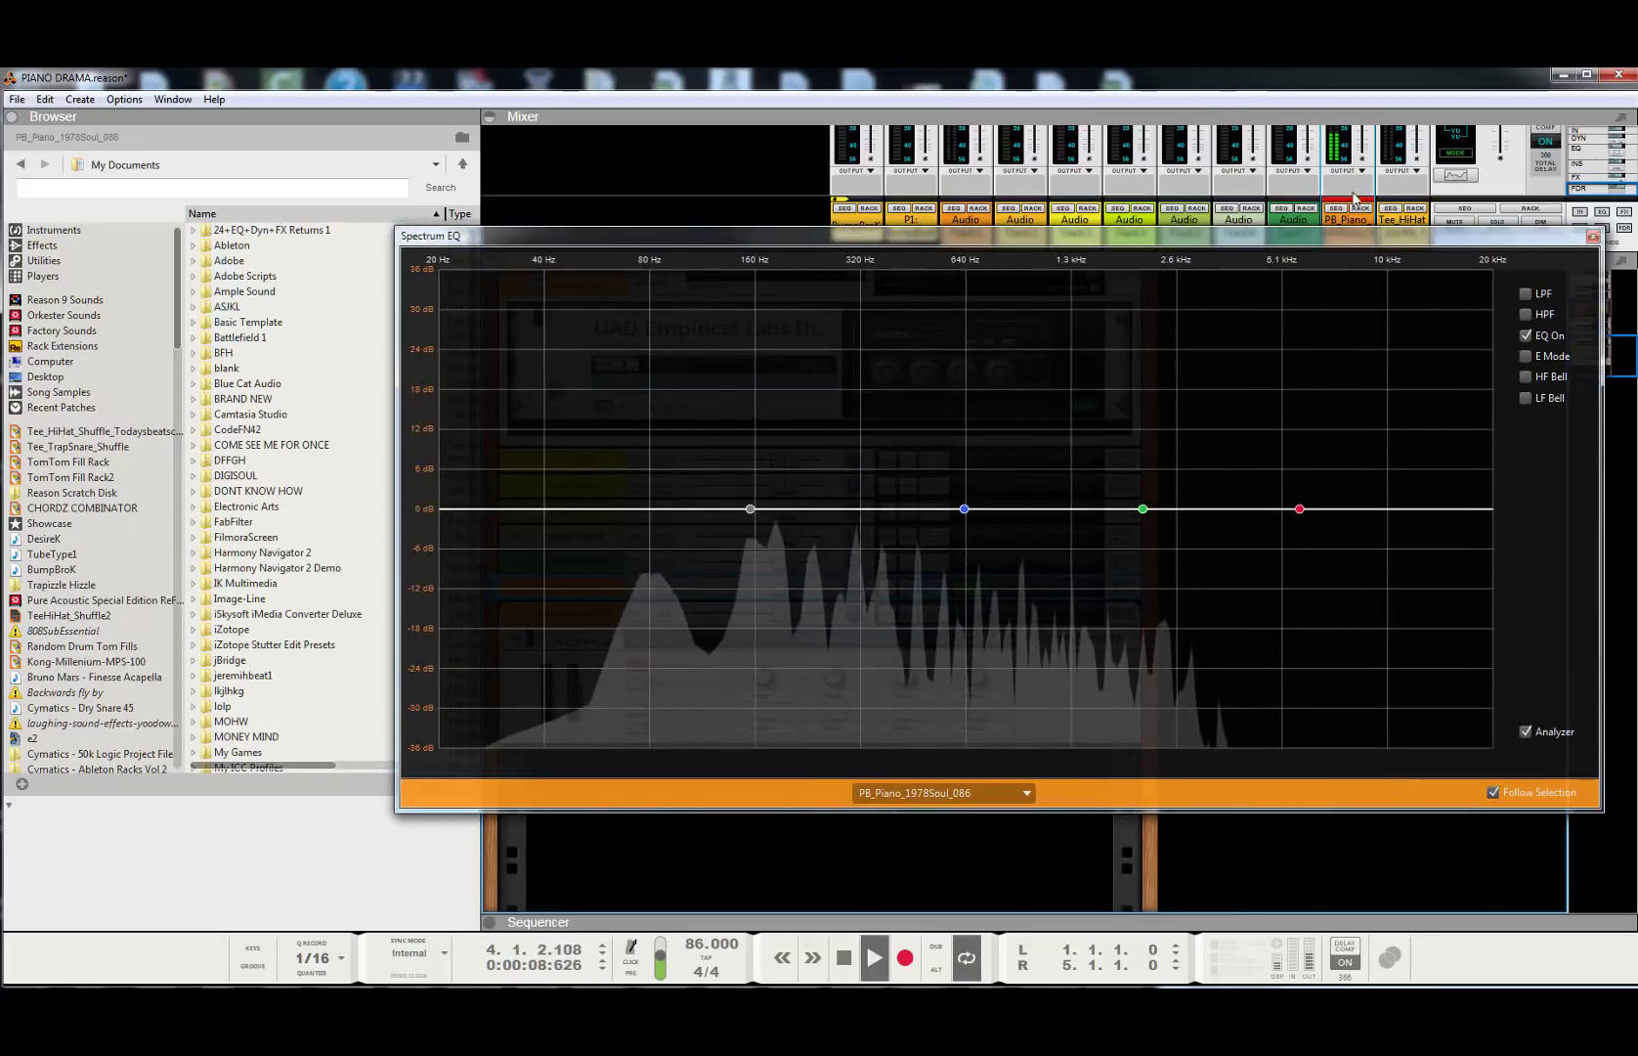
- Enable E Mode, HF Bell, LF Bell and the high-pass filter in the piano track's EQ
click(1526, 355)
click(1525, 377)
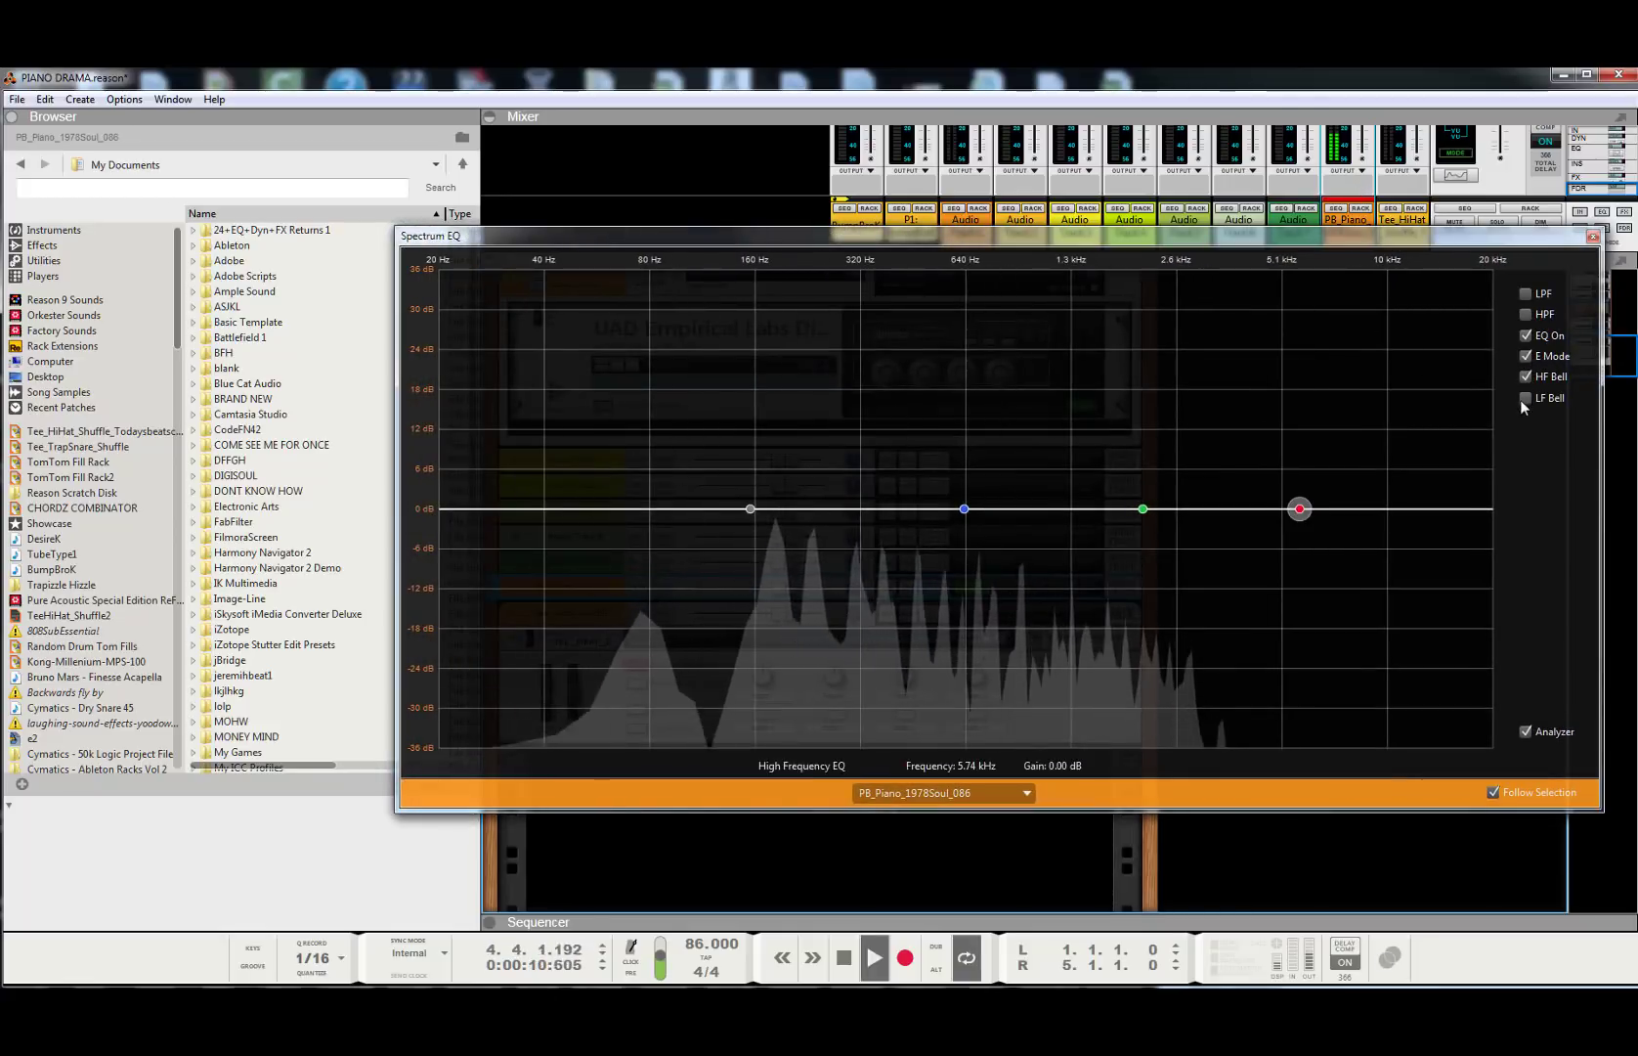
click(1526, 399)
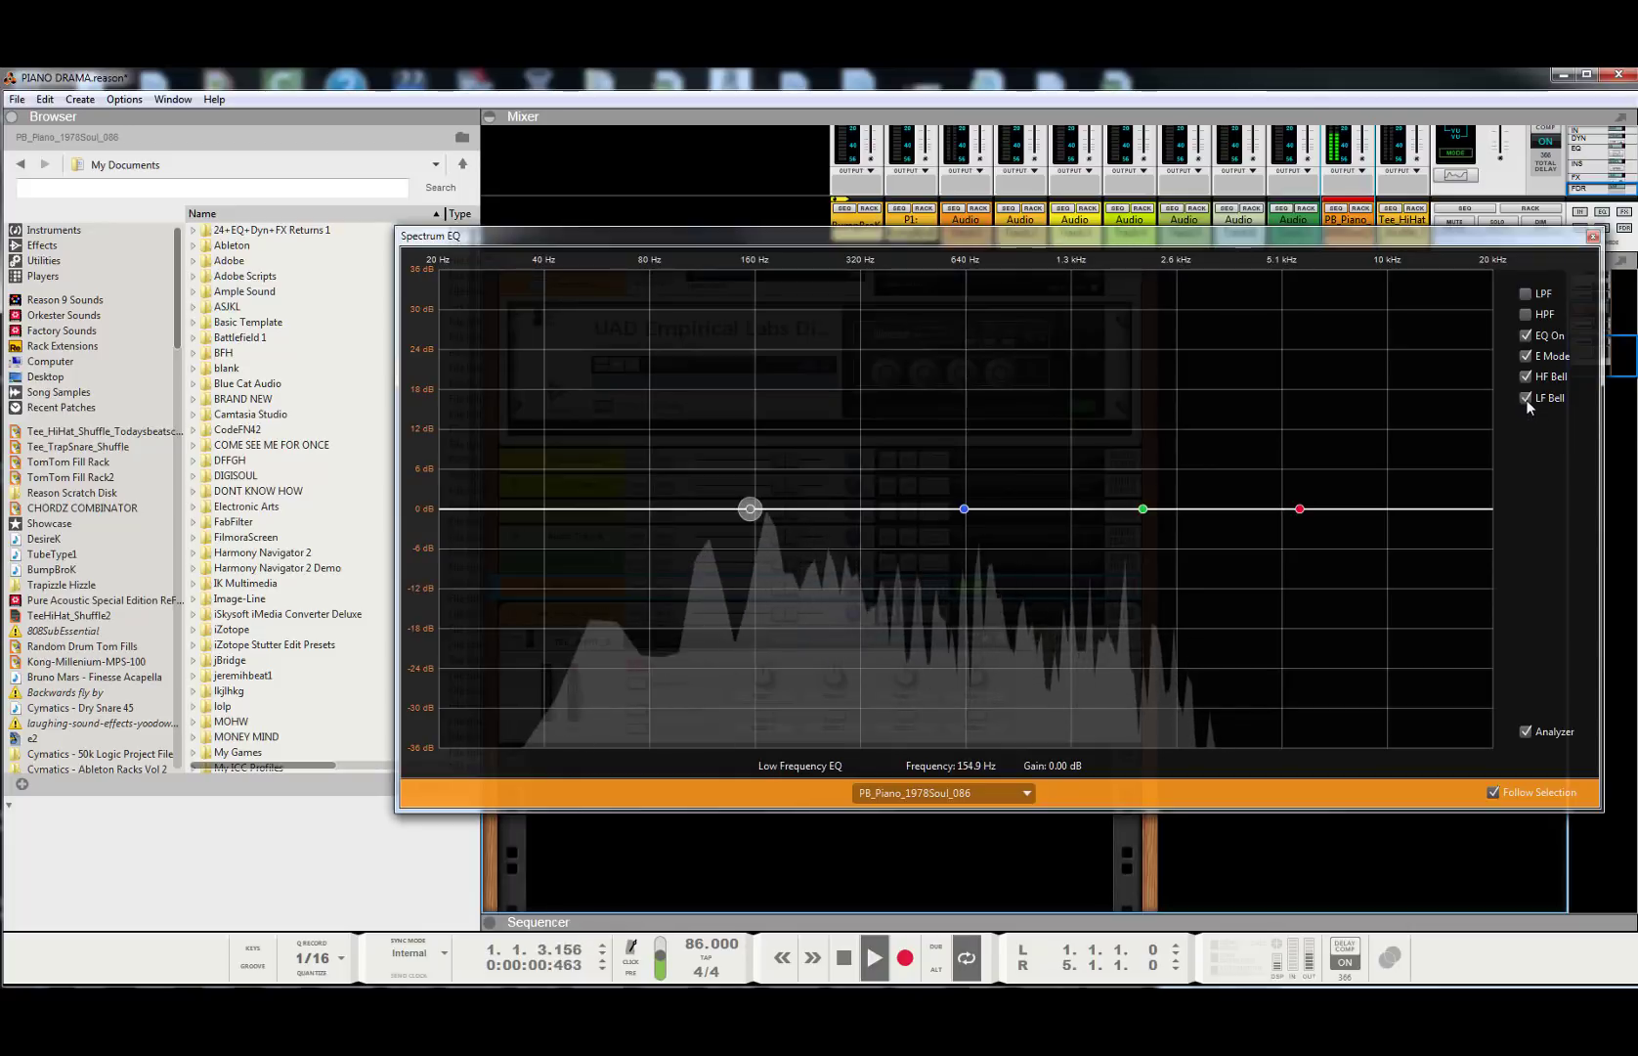
click(1524, 314)
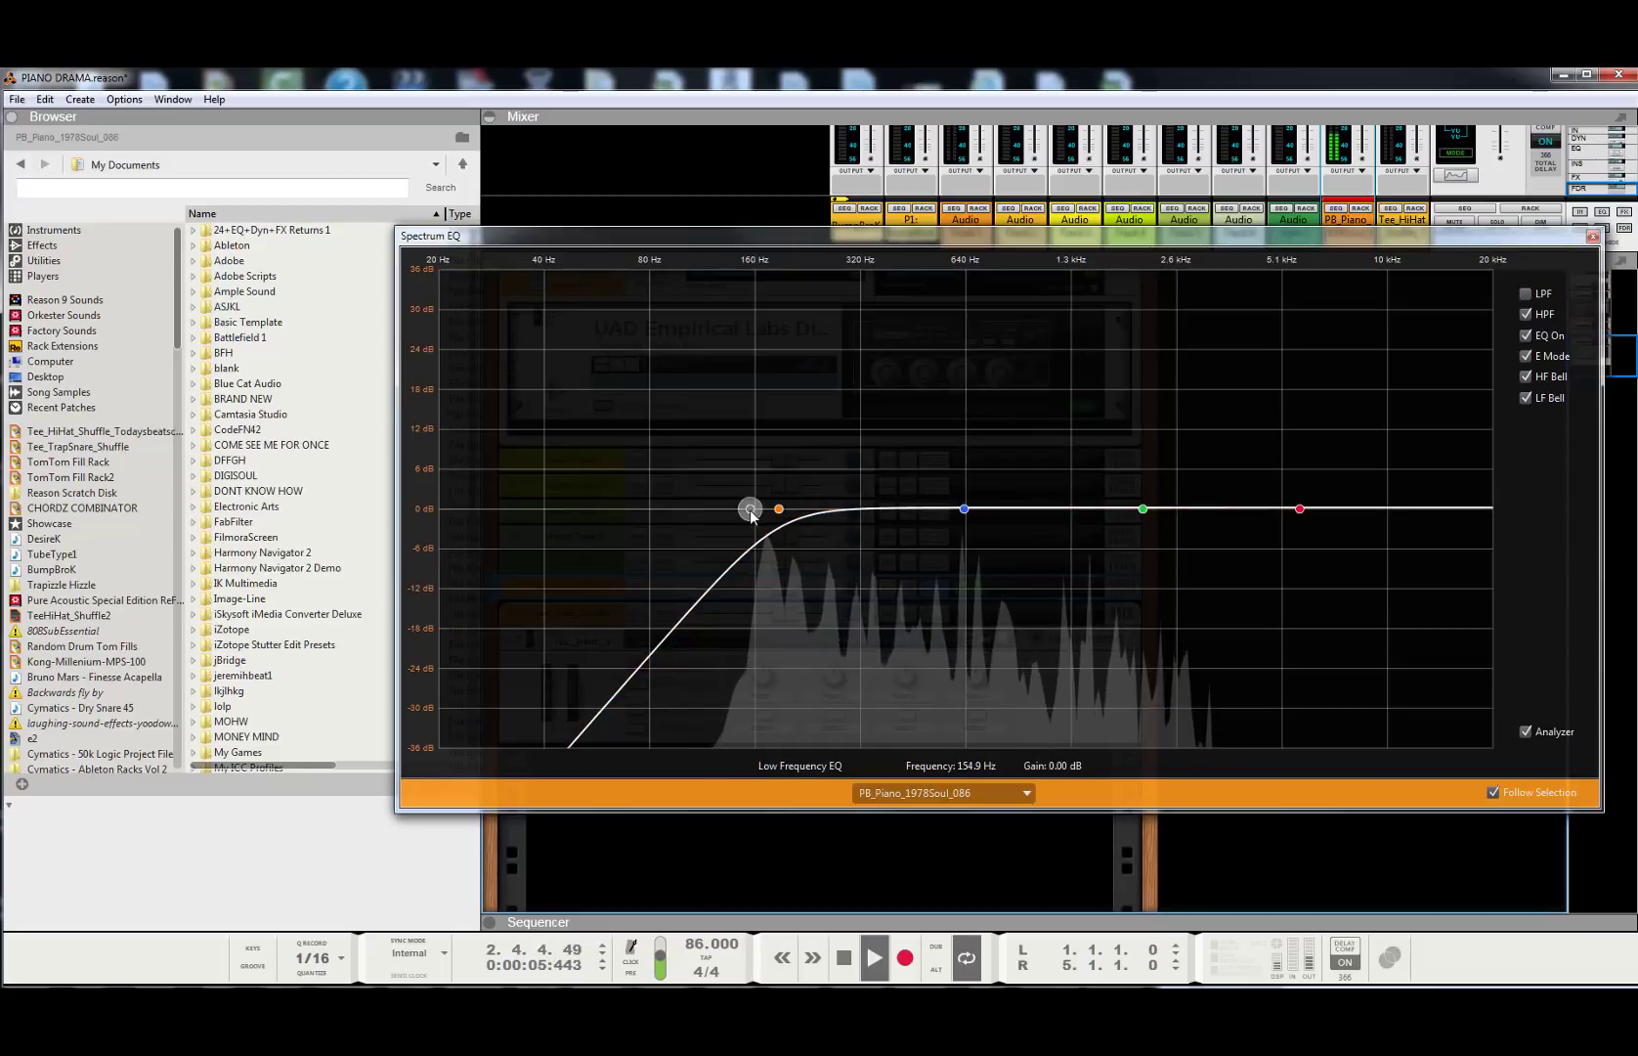
- Boost the piano's lows about 3 dB near 107 Hz, cut low mids about 4 dB near 410 Hz, and boost high mids 1.90 dB at 6.22 kHz
mouse_move(749, 510)
mouse_down()
mouse_move(692, 487)
mouse_move(779, 512)
mouse_move(702, 529)
mouse_move(745, 541)
mouse_up()
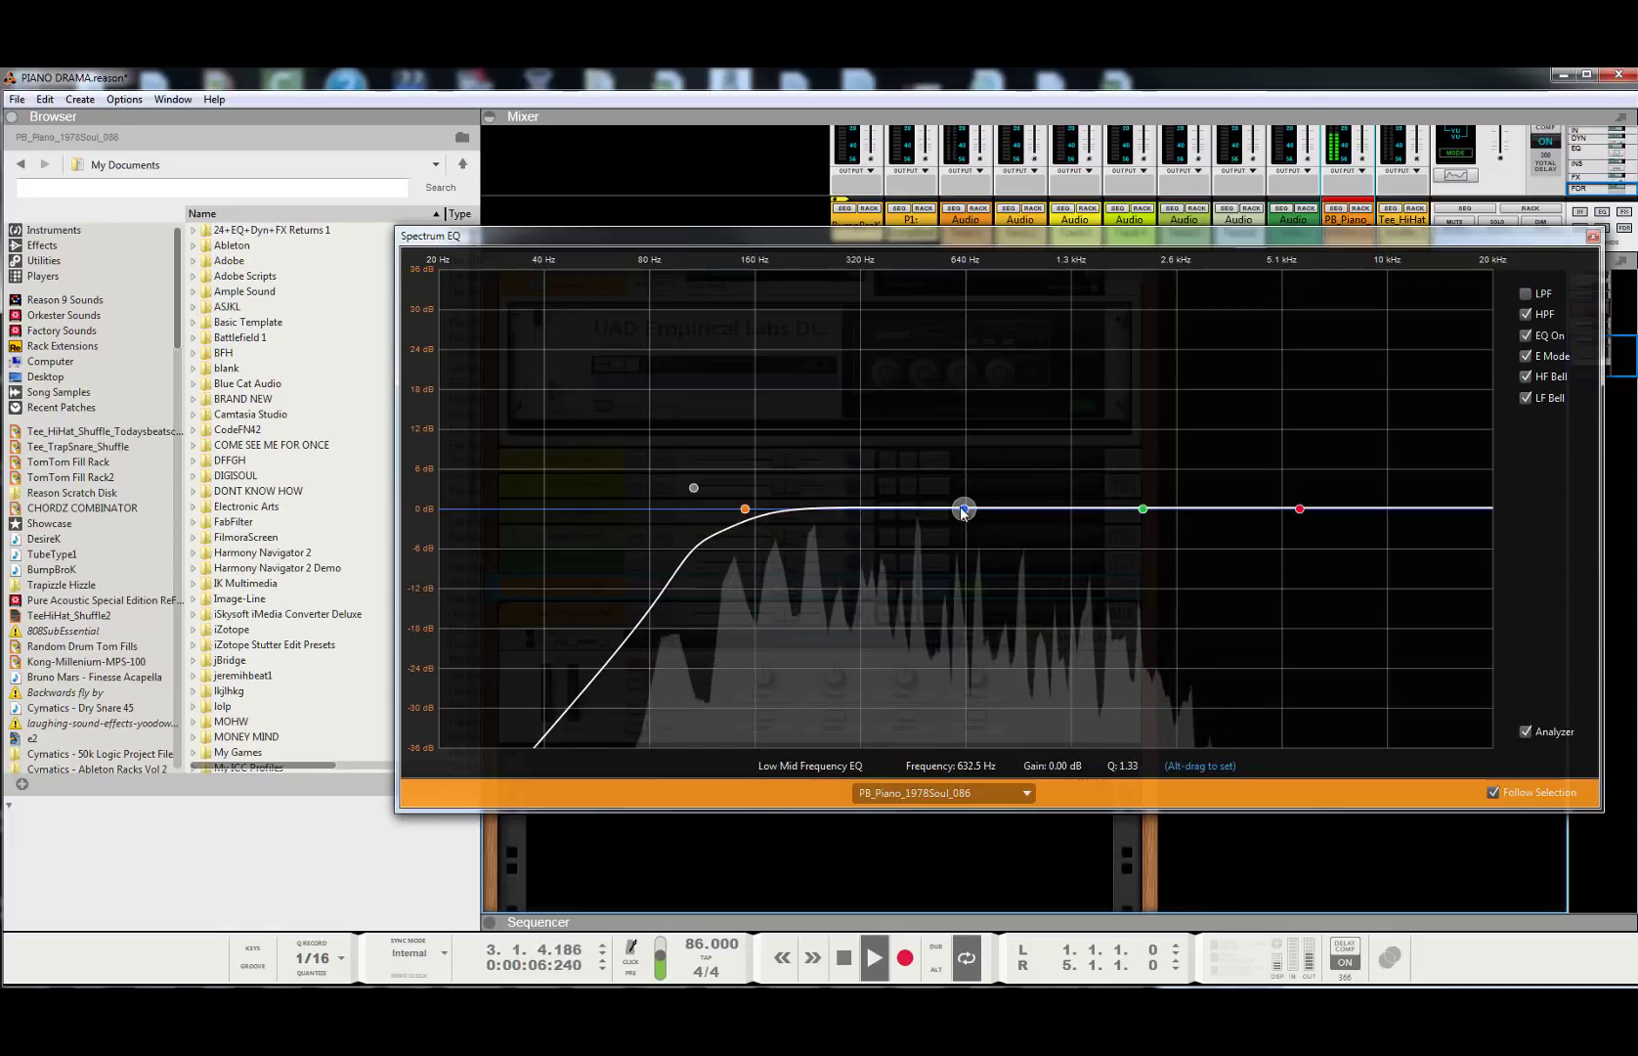
drag(963, 509, 900, 542)
drag(1142, 508, 1311, 498)
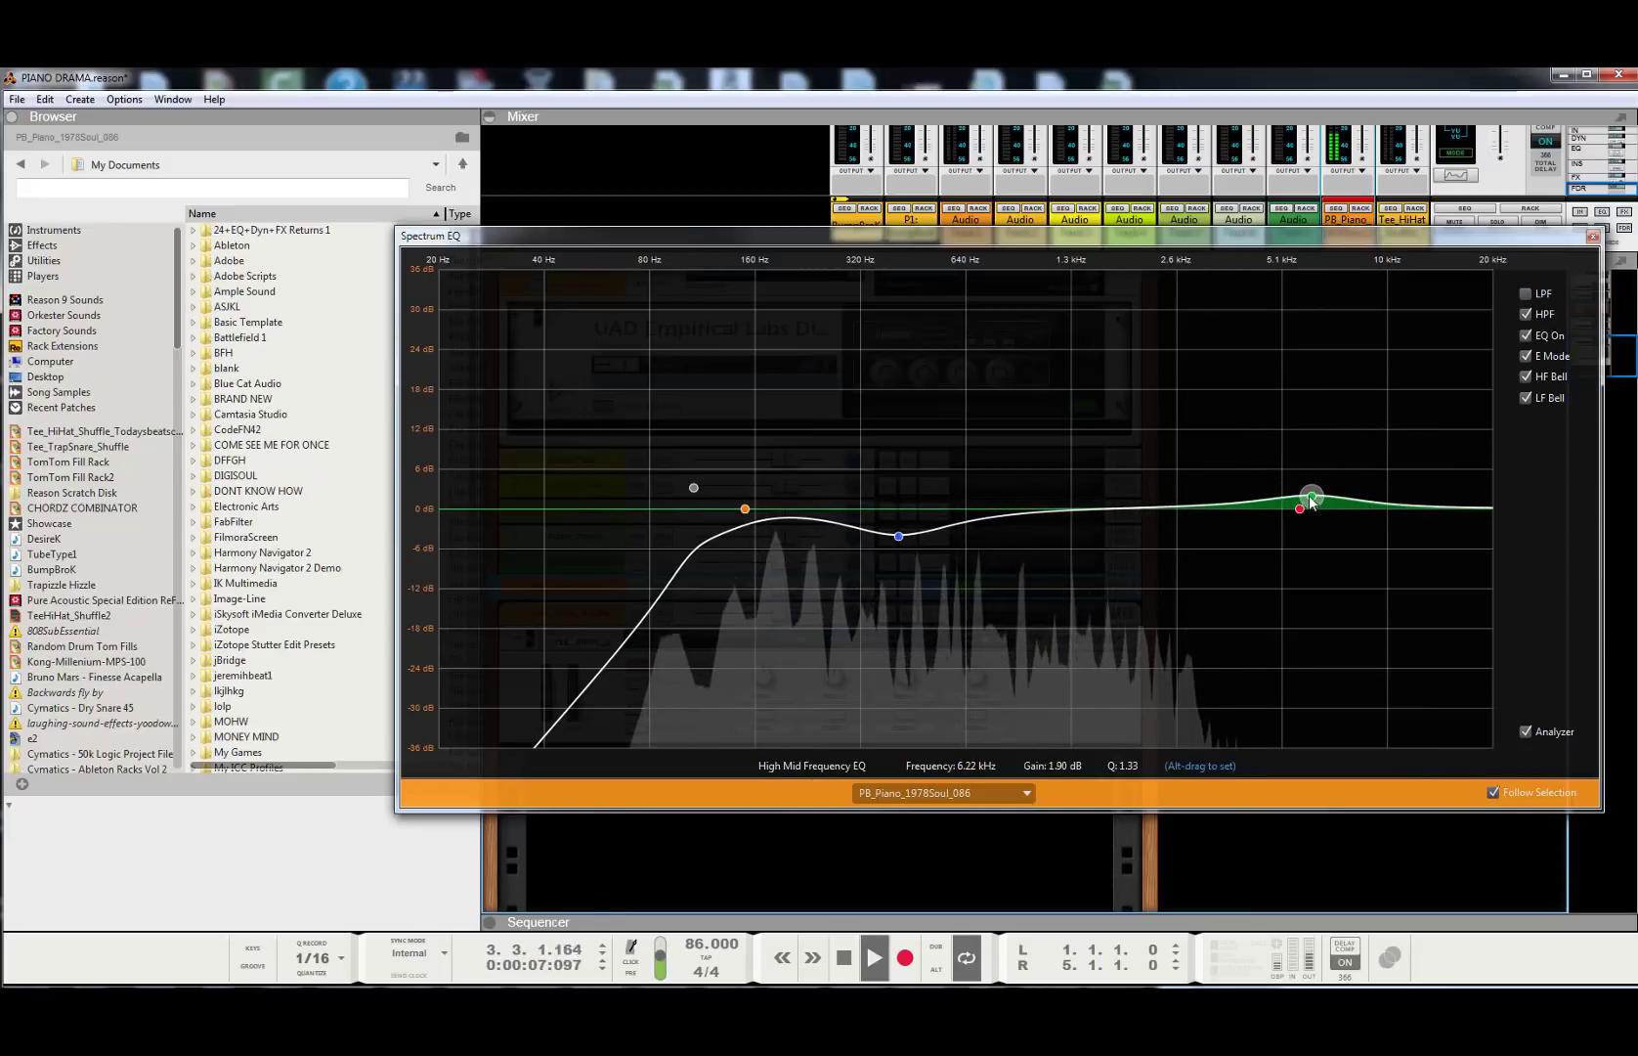
click(1300, 509)
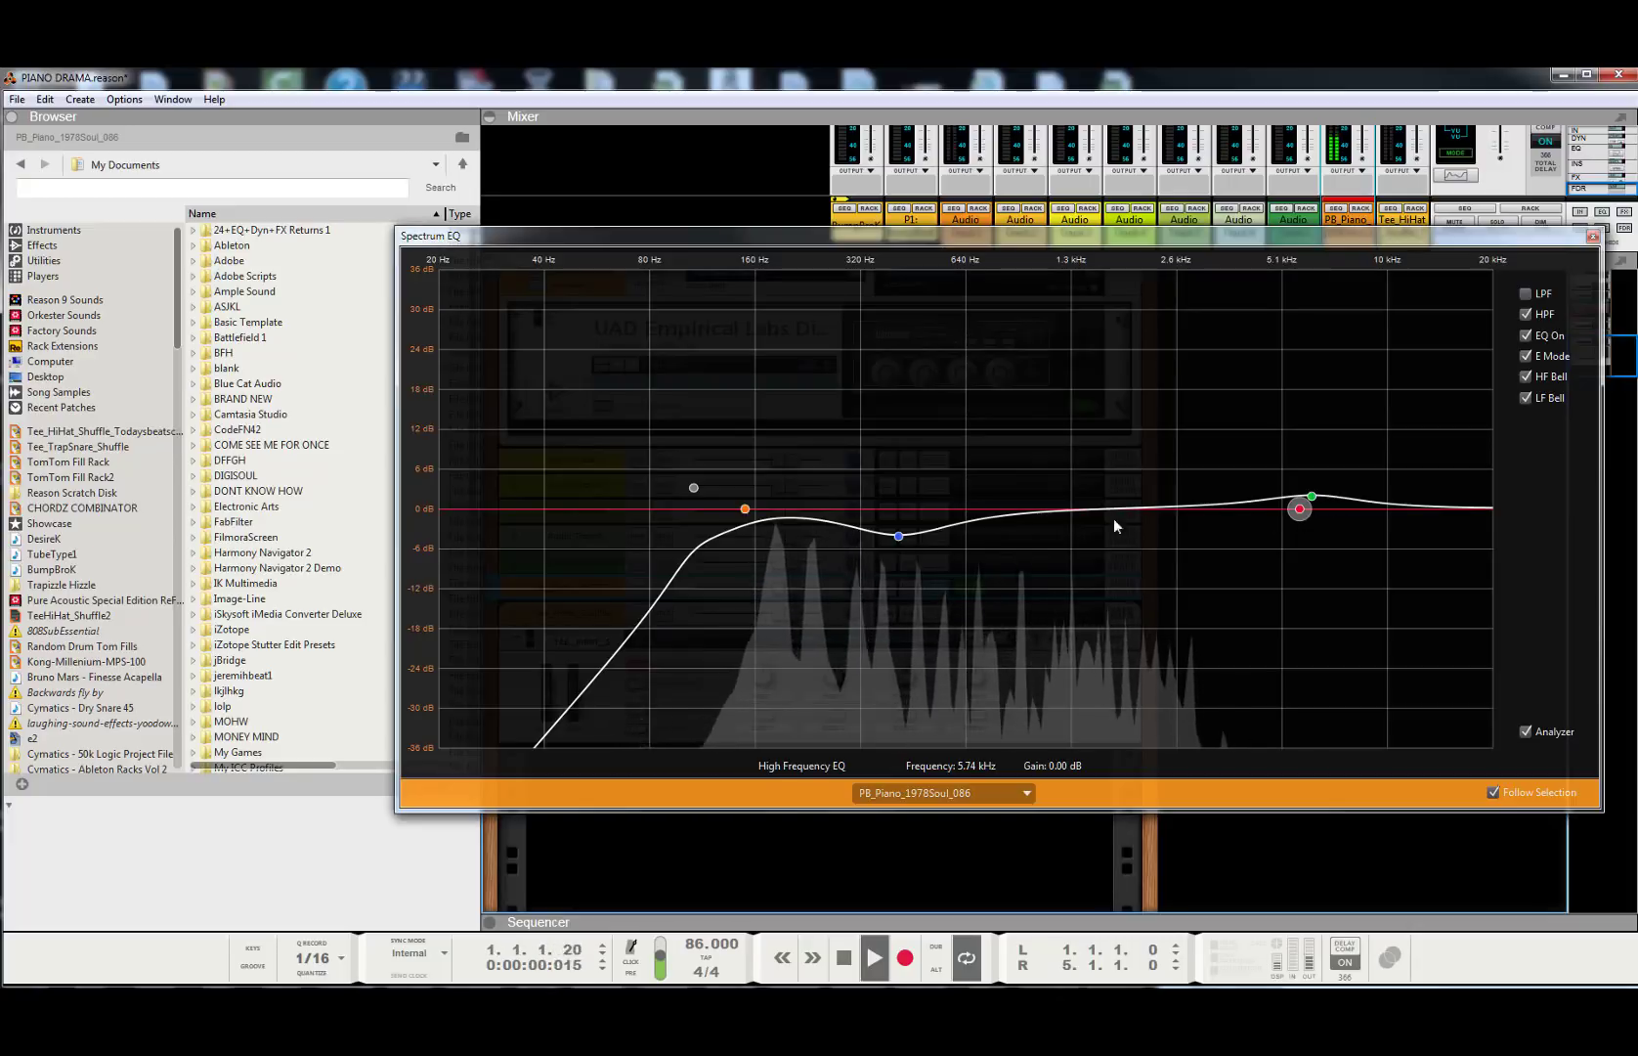
click(1593, 238)
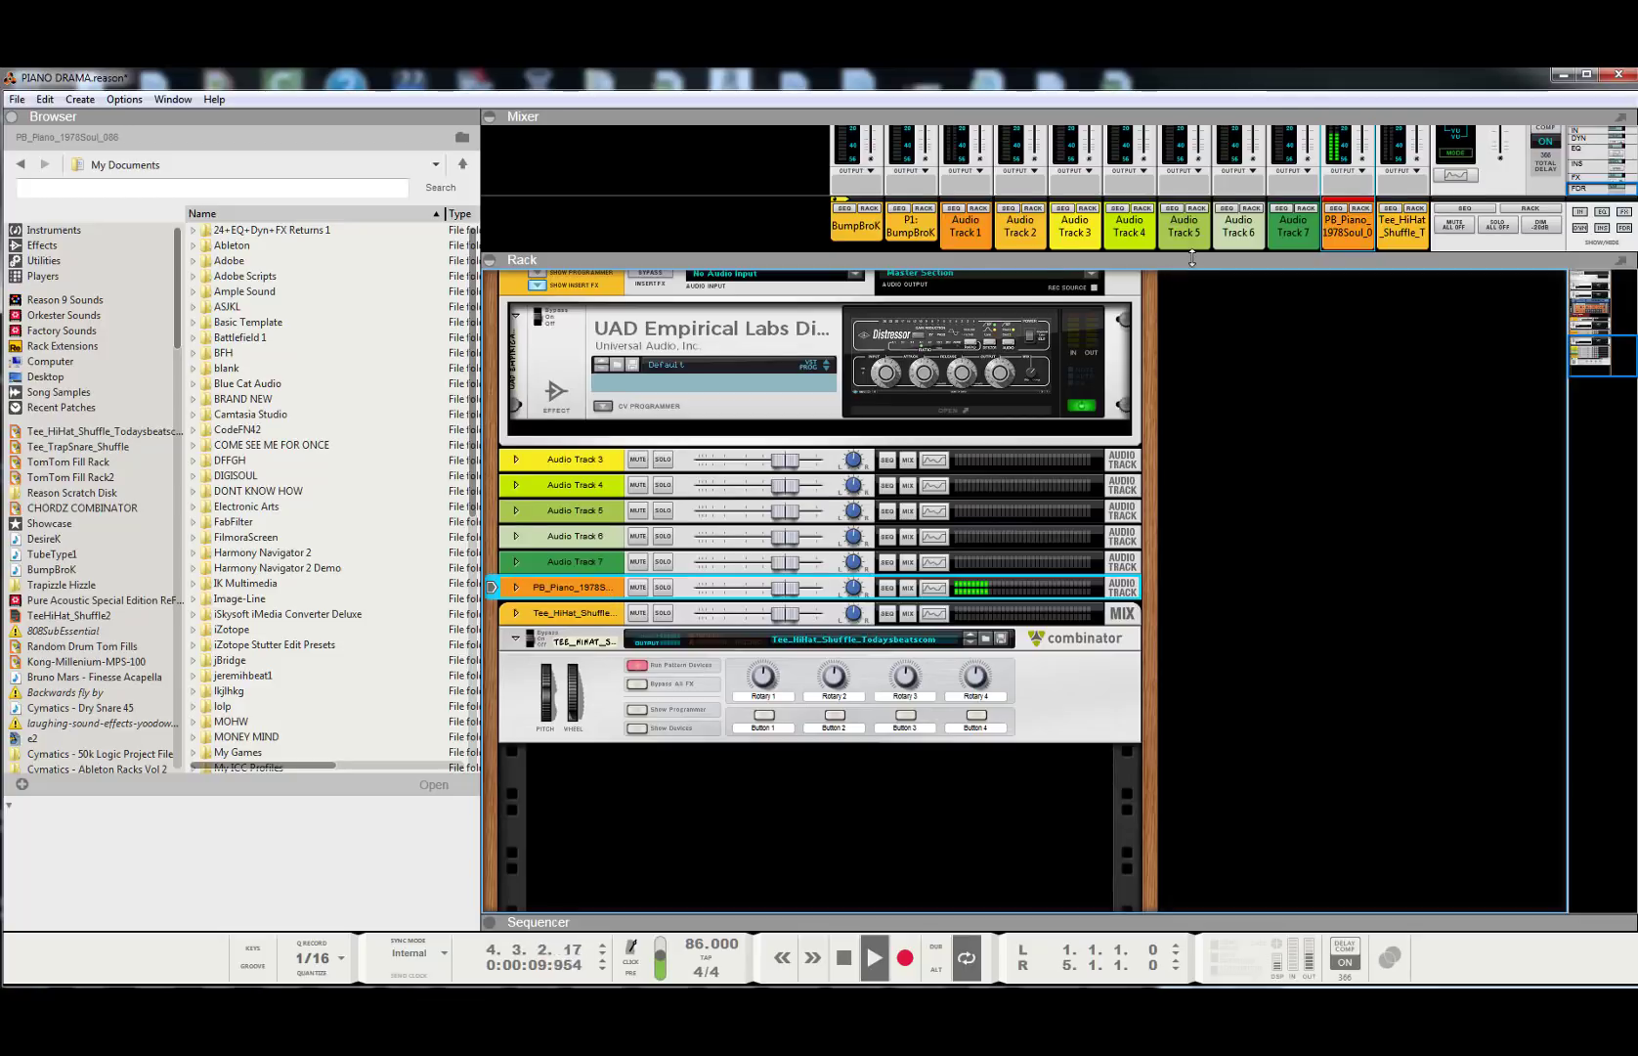
- Enlarge the mixer and turn on FX send 1 (Plate) for the PB_Piano_1978Soul_086 channel
drag(1192, 259, 1196, 721)
click(1336, 173)
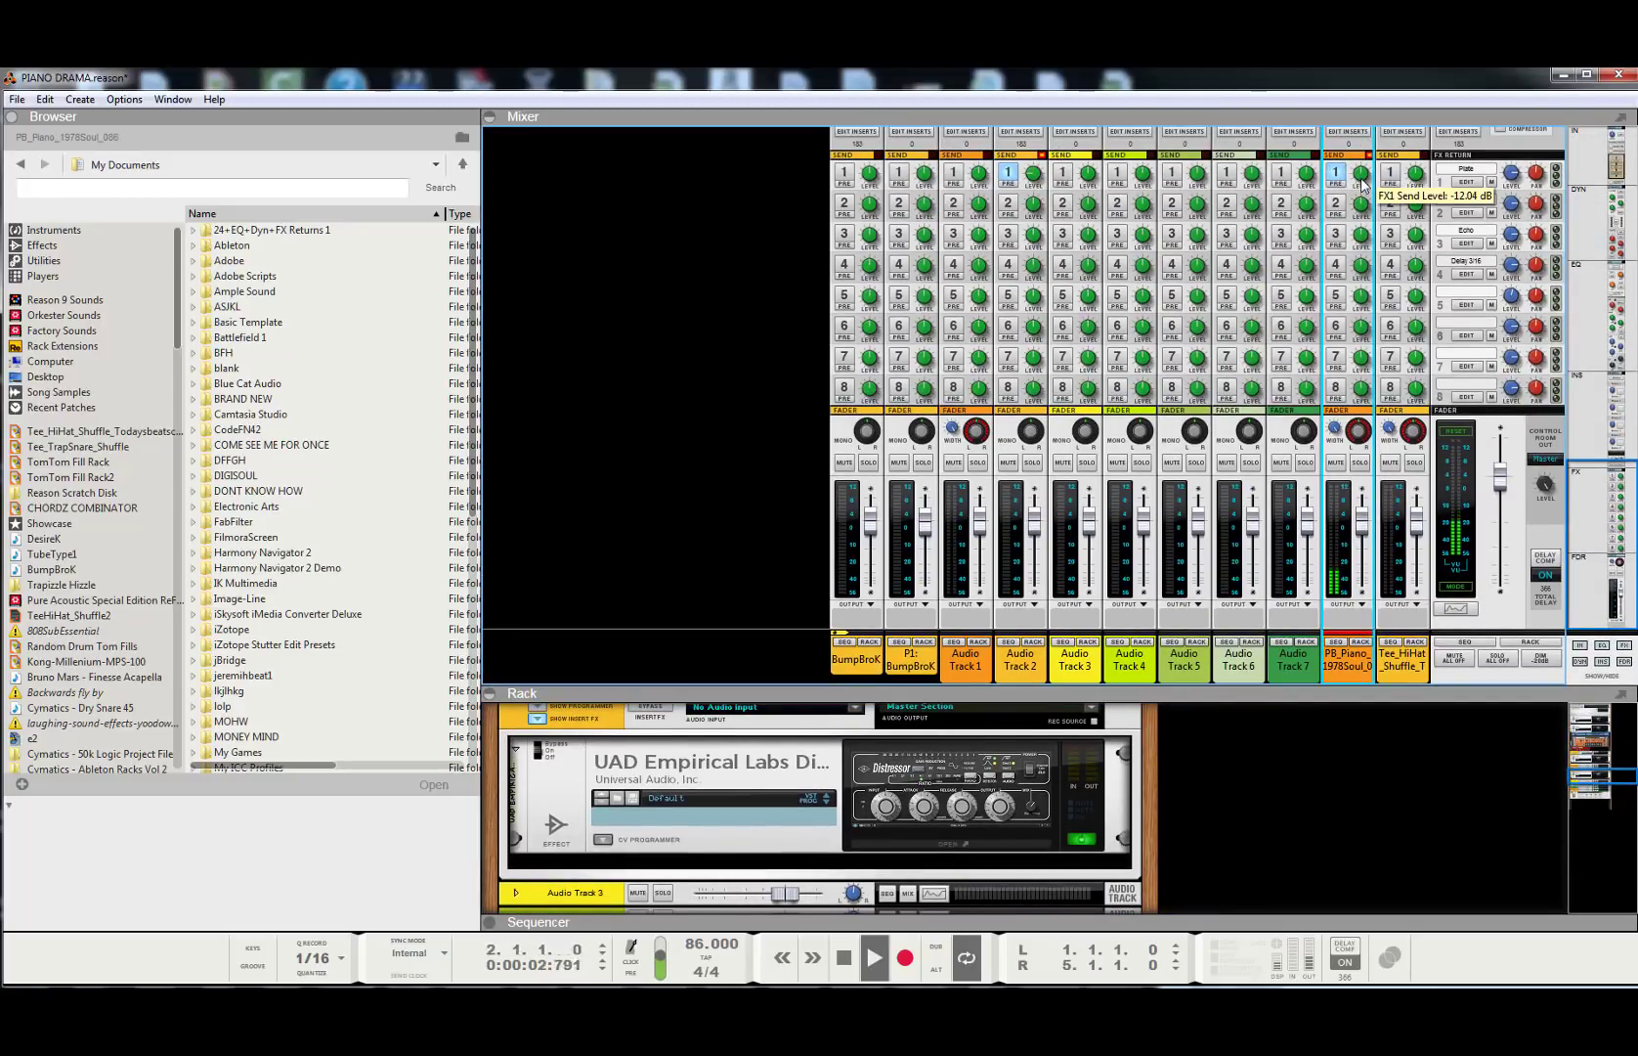
- Turn on FX sends 2 (Room) and 4 (Delay 3/16) for the PB_Piano_1978Soul_086 channel
click(1336, 204)
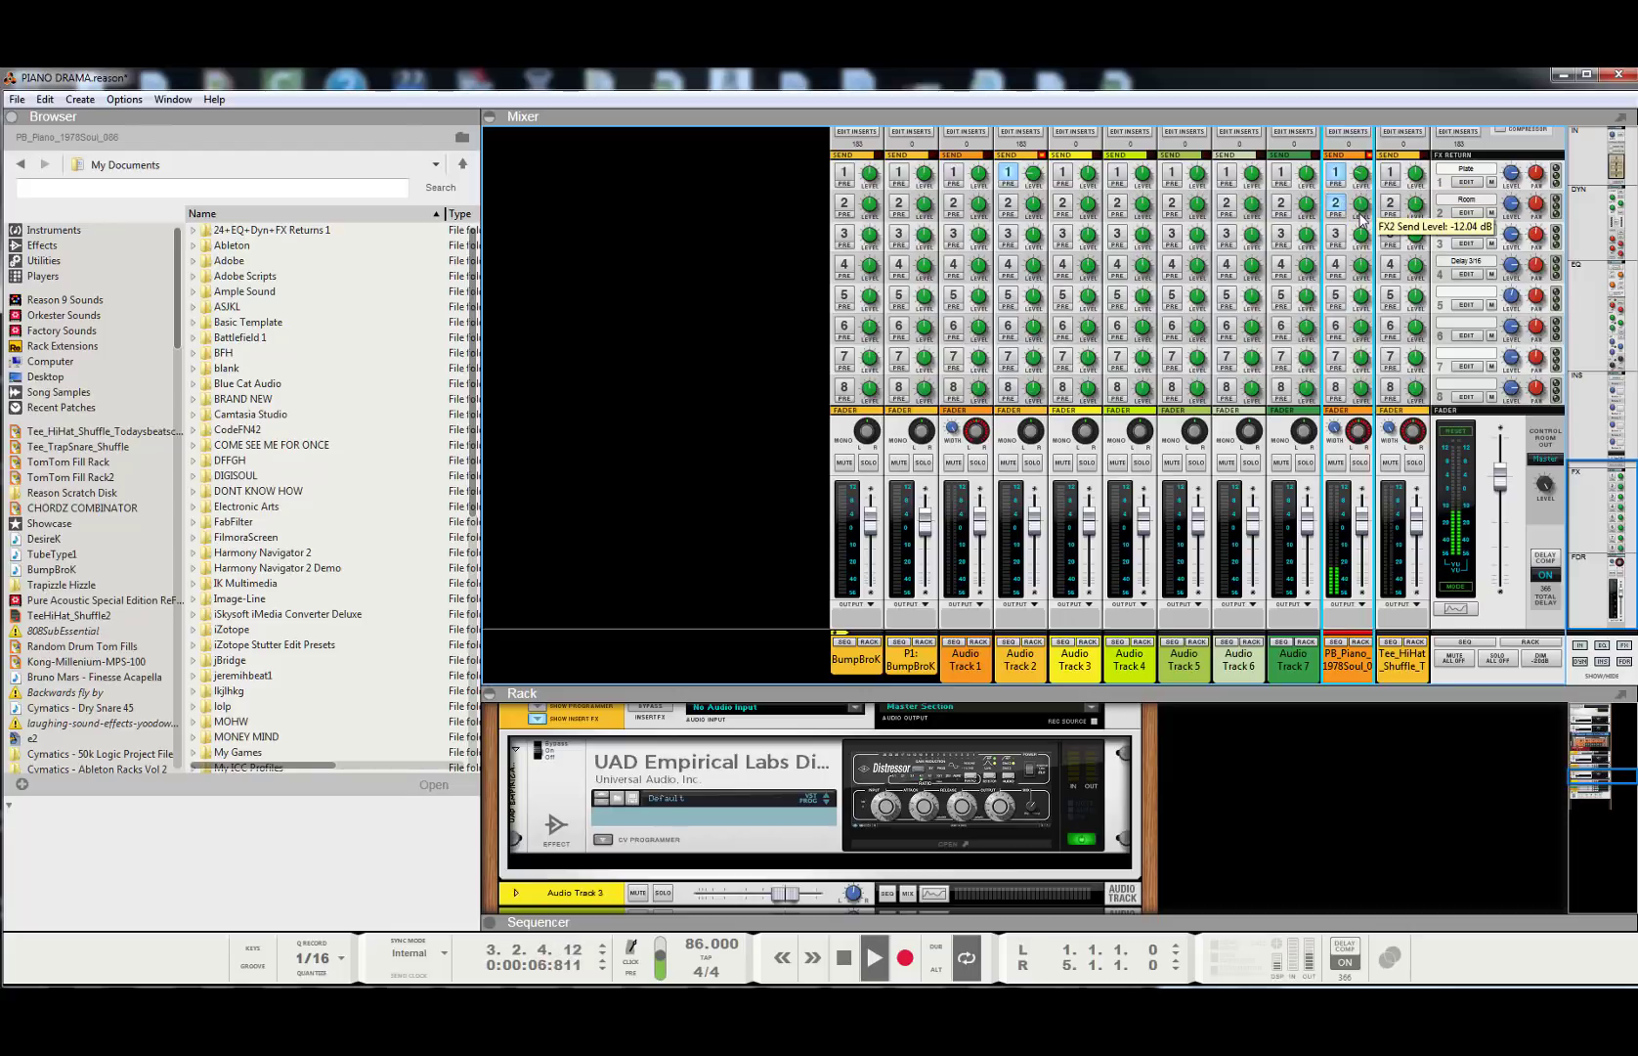
click(1335, 264)
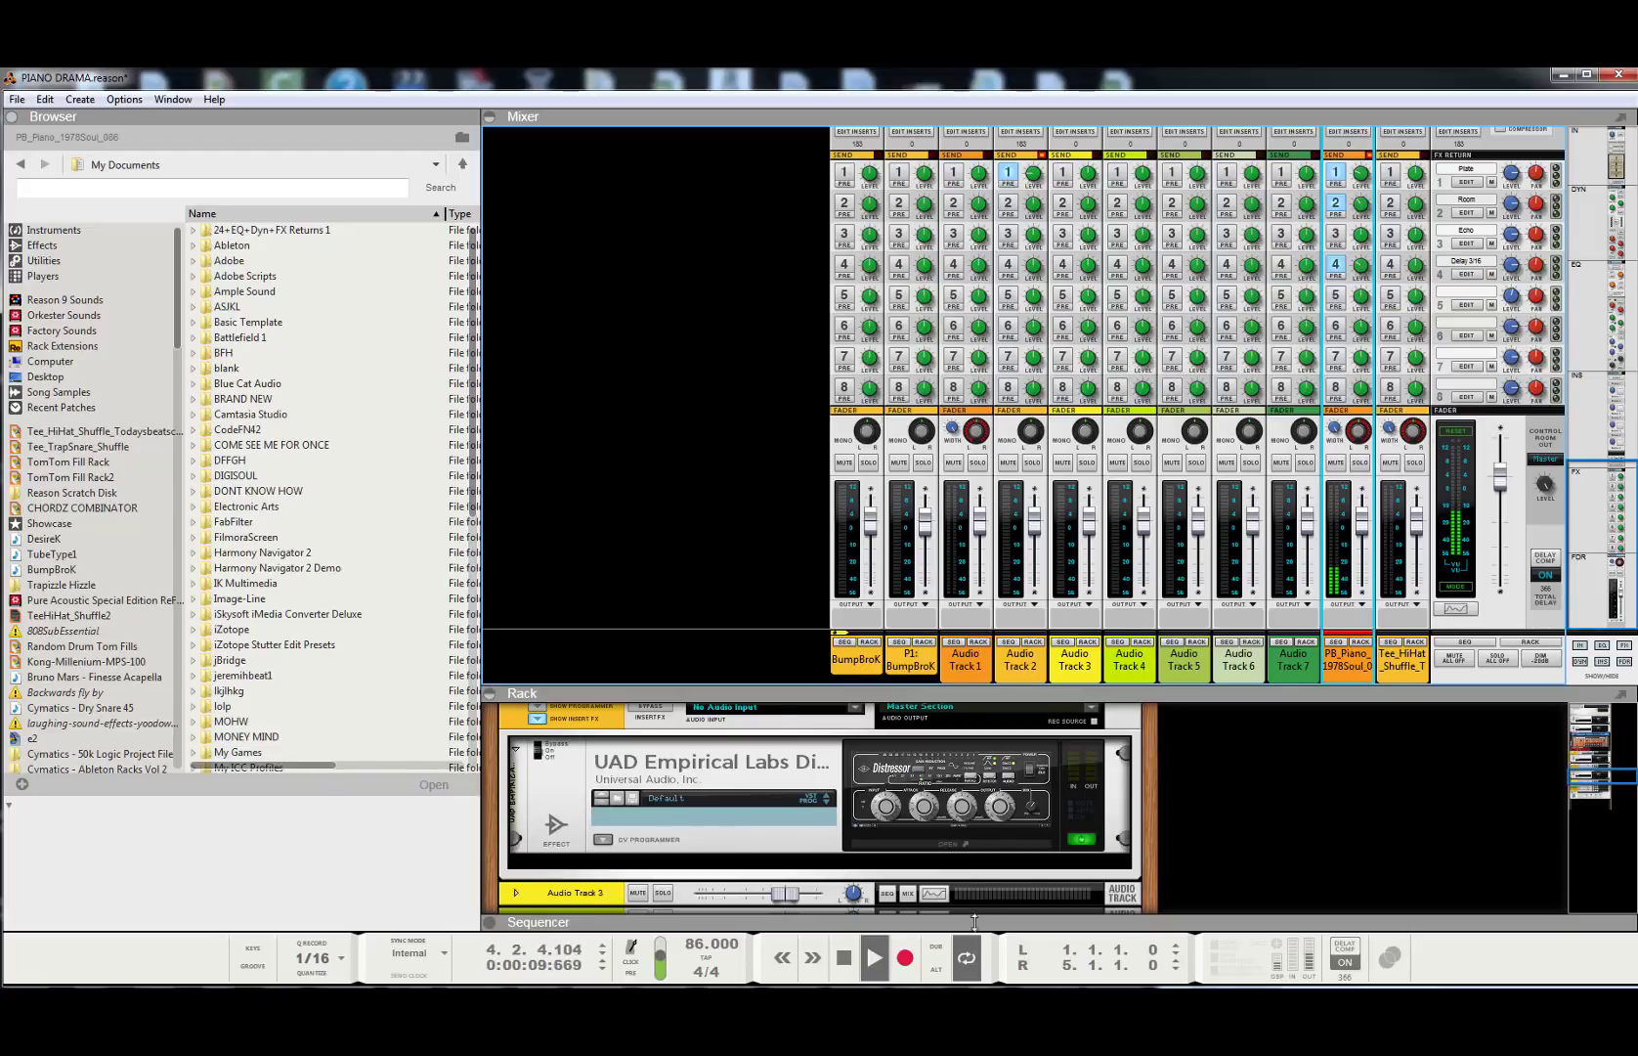
- Enlarge the sequencer and clear all track solos to hear the piano together with the drums
drag(967, 916, 967, 294)
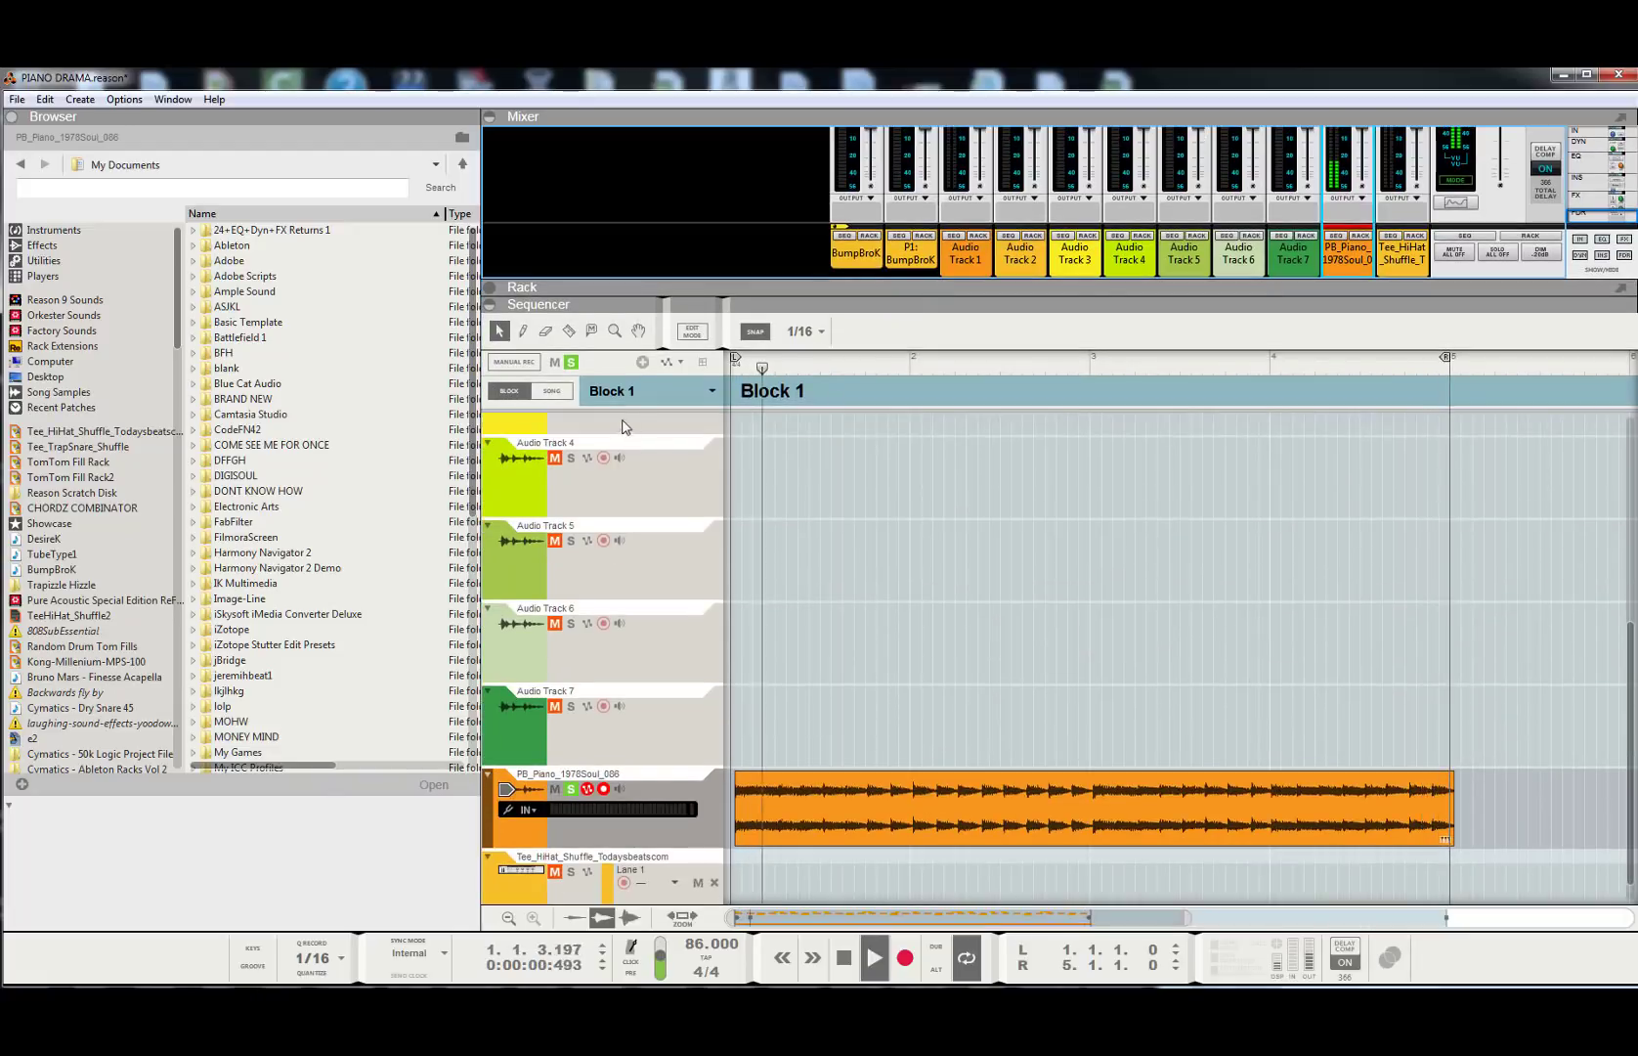
click(572, 364)
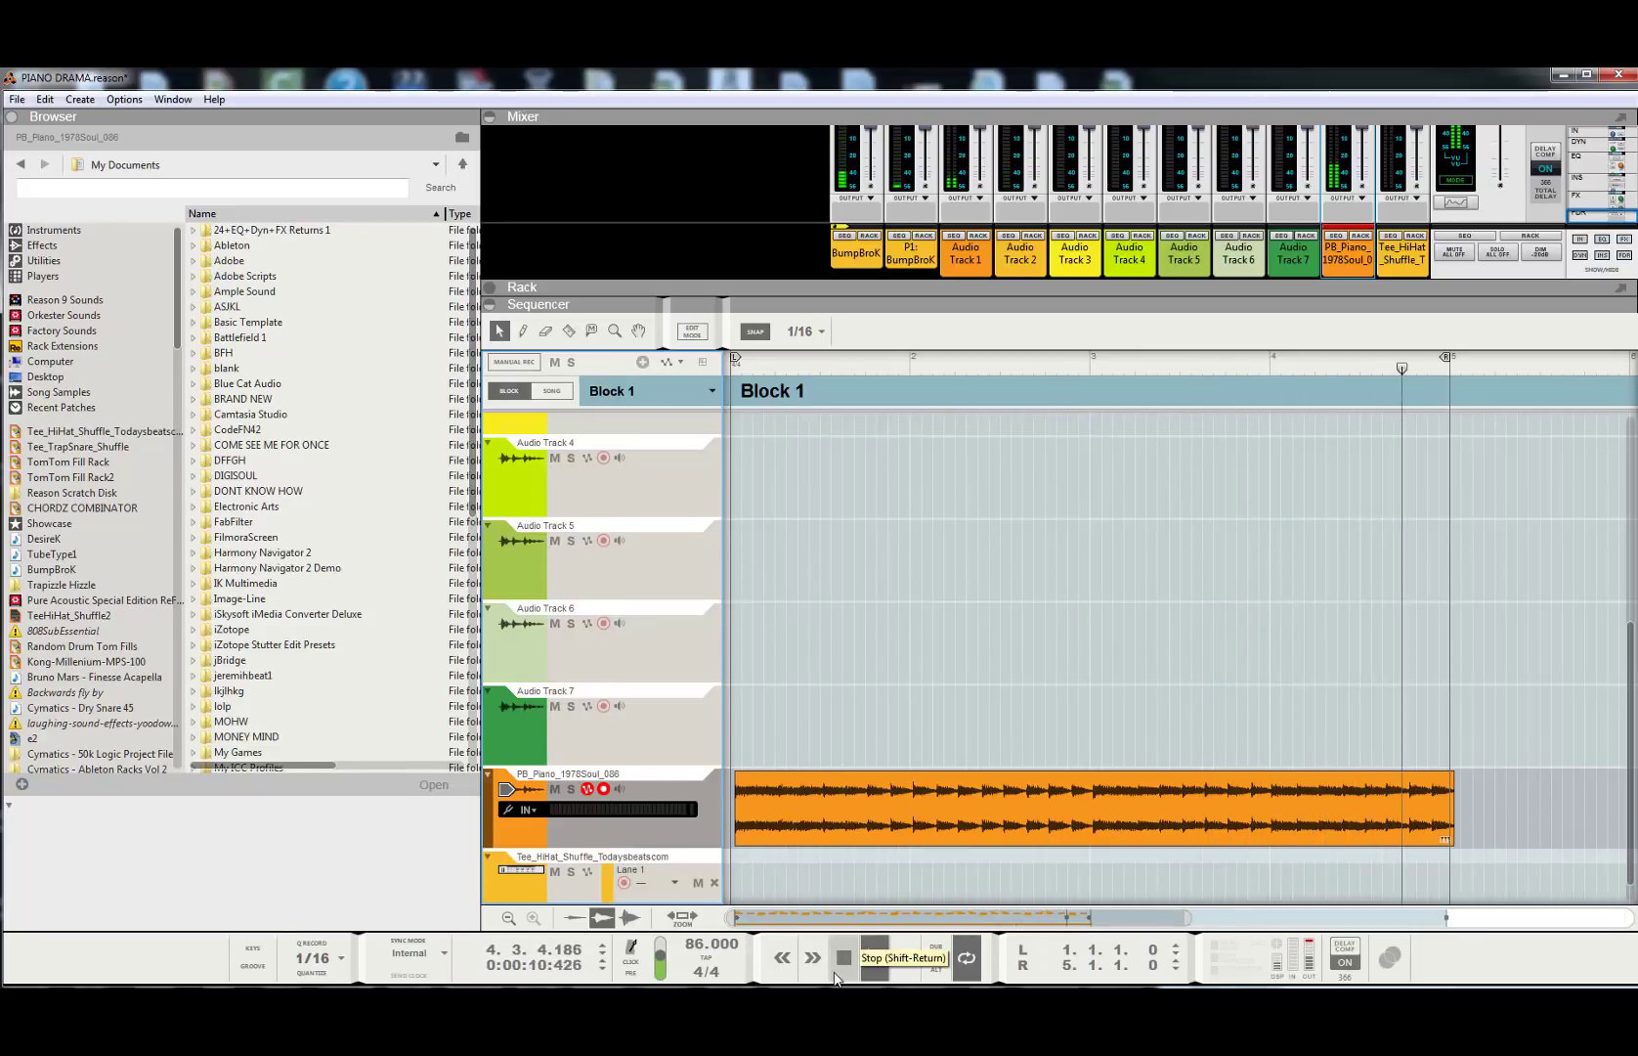
click(838, 971)
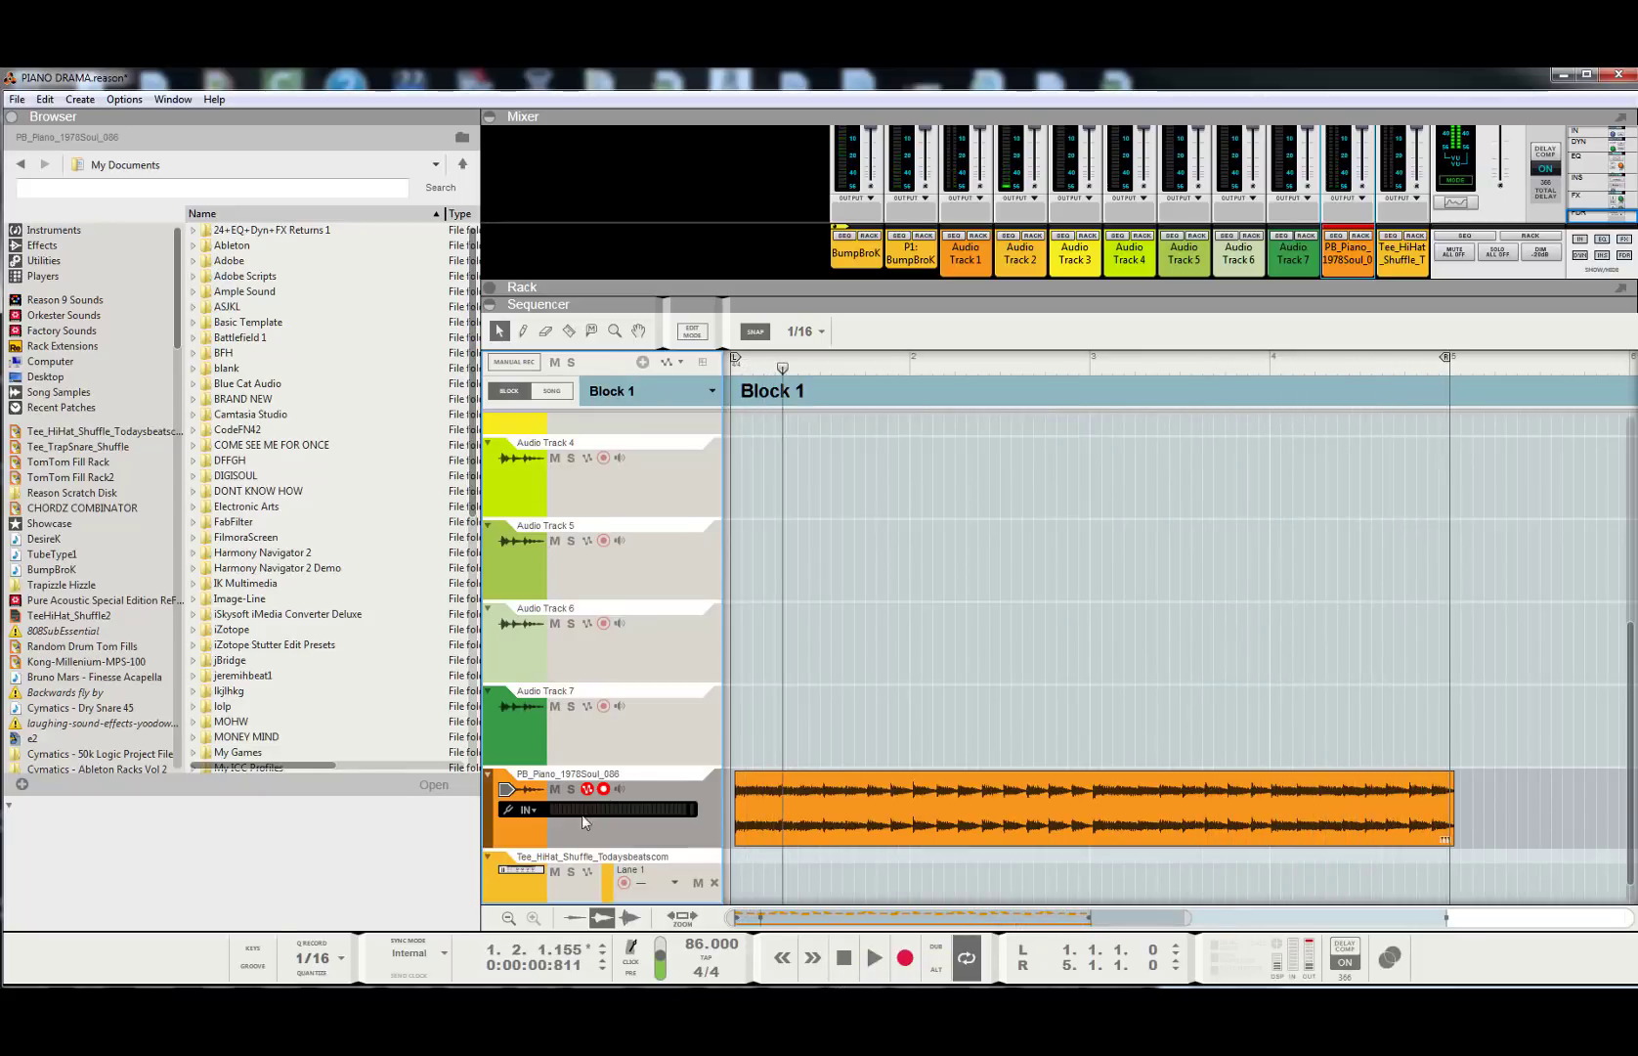
- Find 808Studio 64bit among the IgniteVST instruments and add it as a new track below the piano track
click(59, 230)
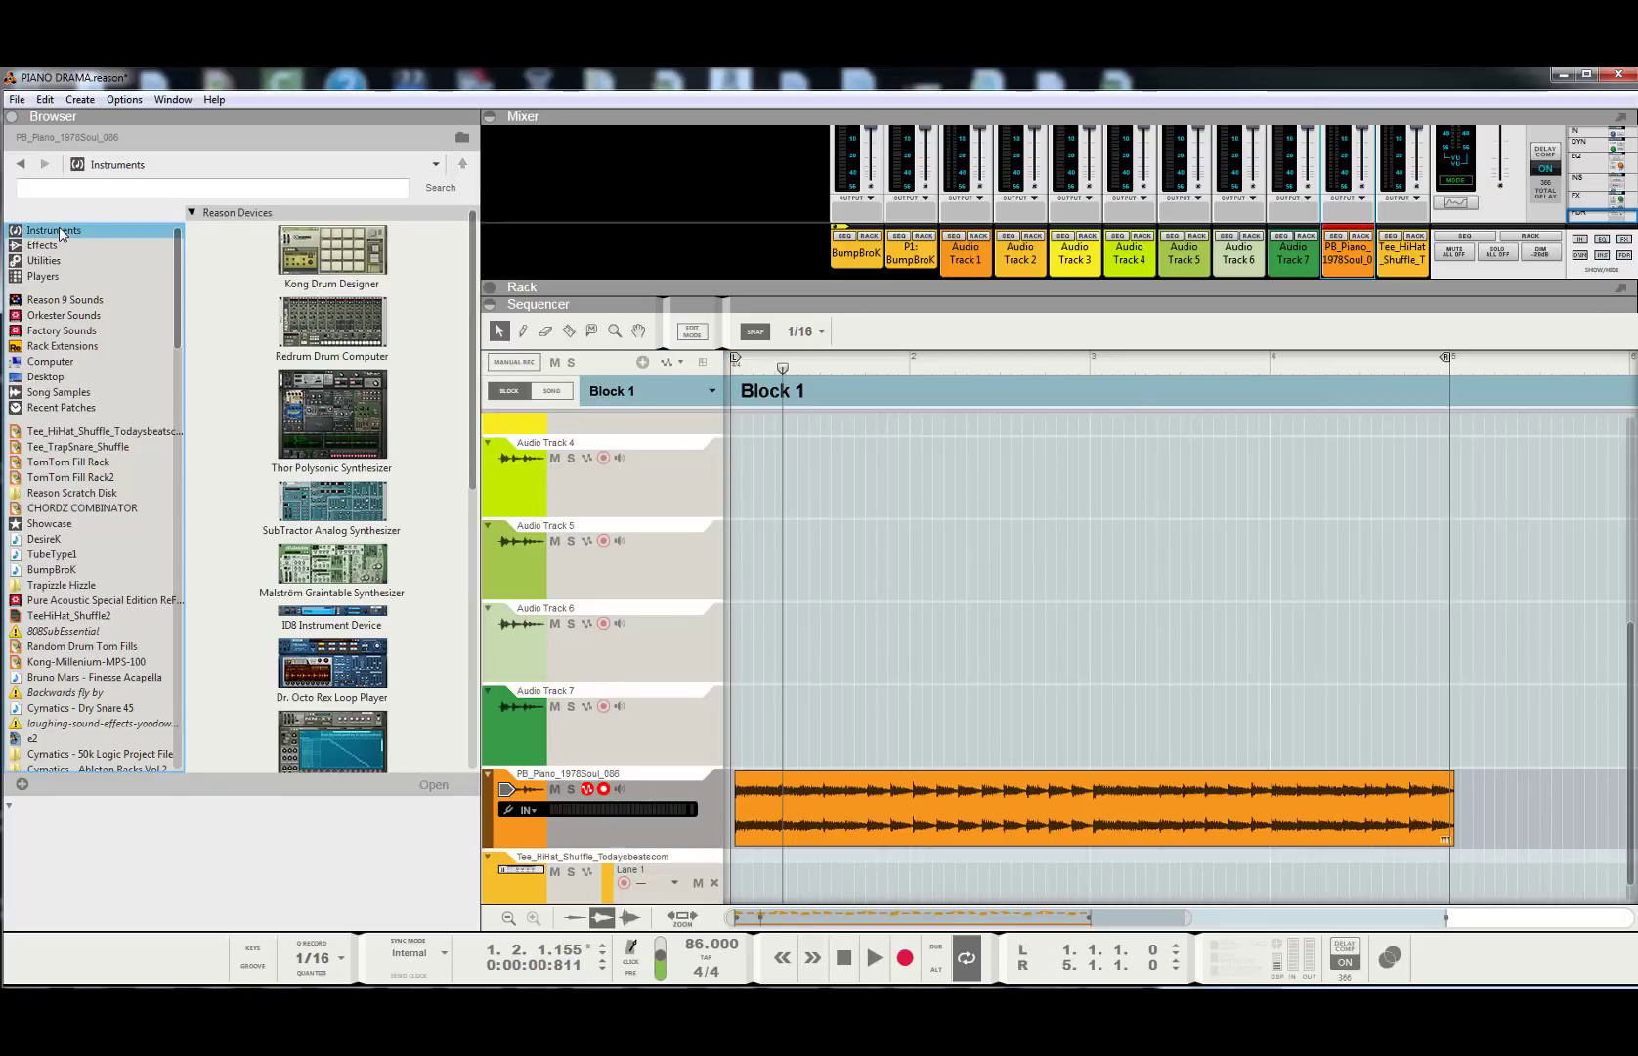
click(84, 187)
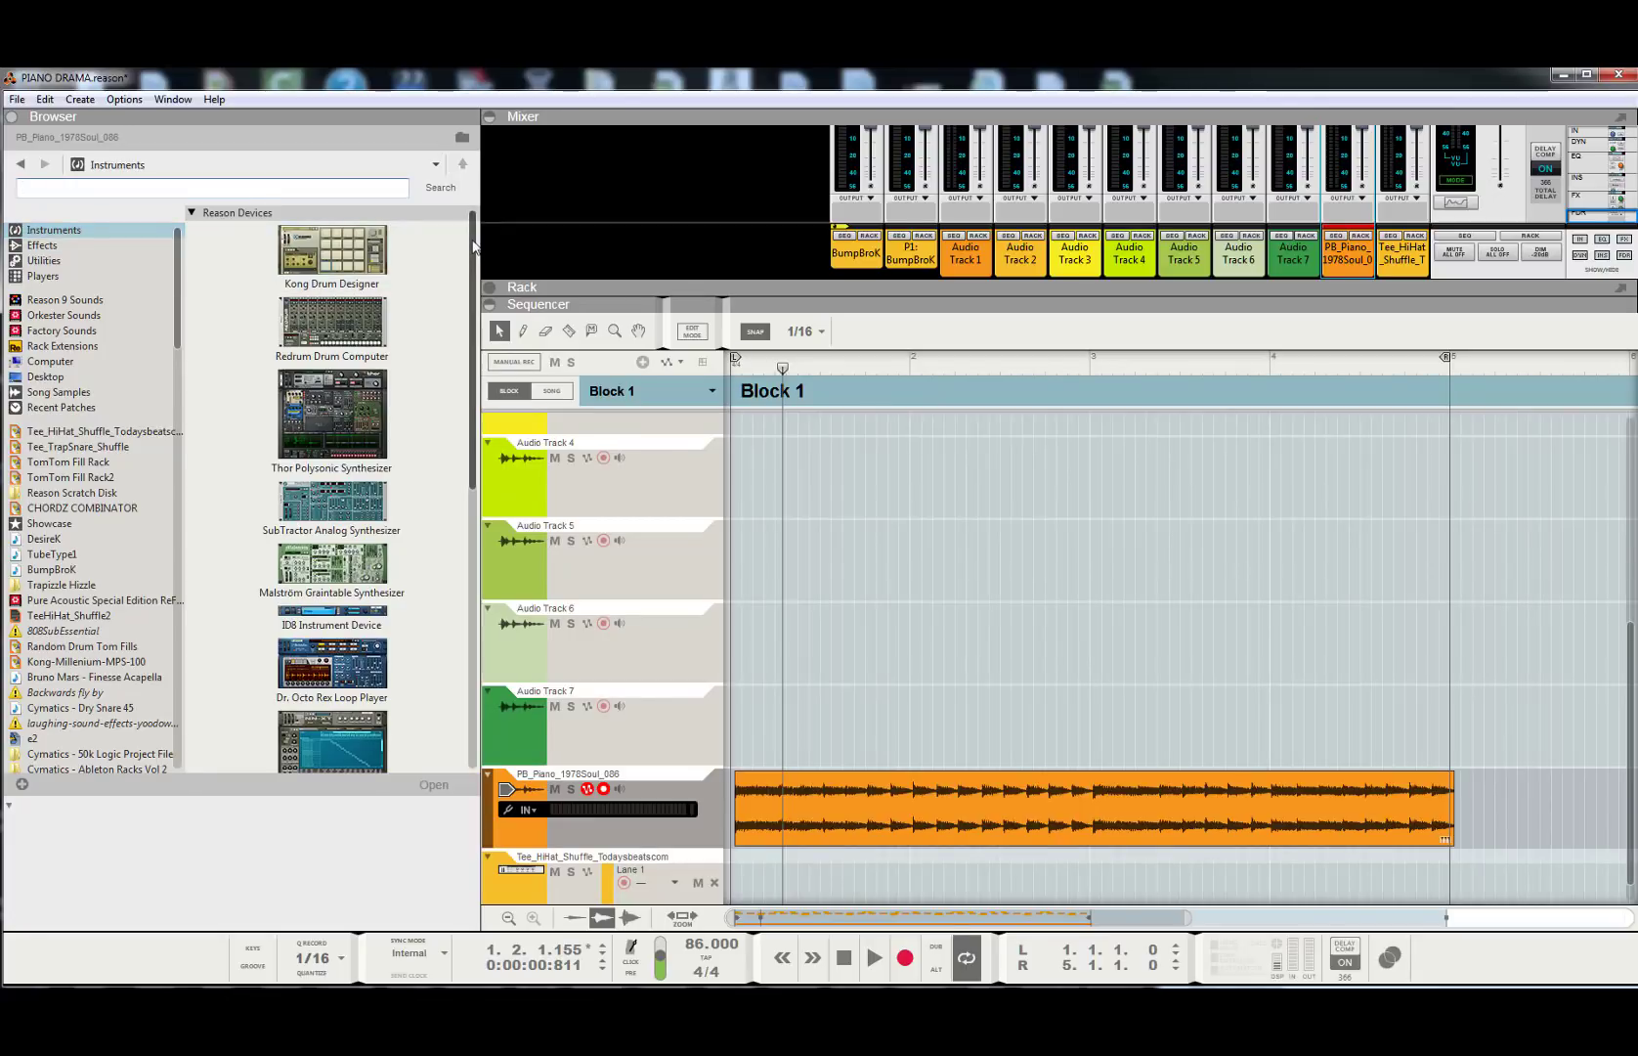
click(454, 571)
scroll(454, 411, down, 3)
scroll(455, 411, down, 4)
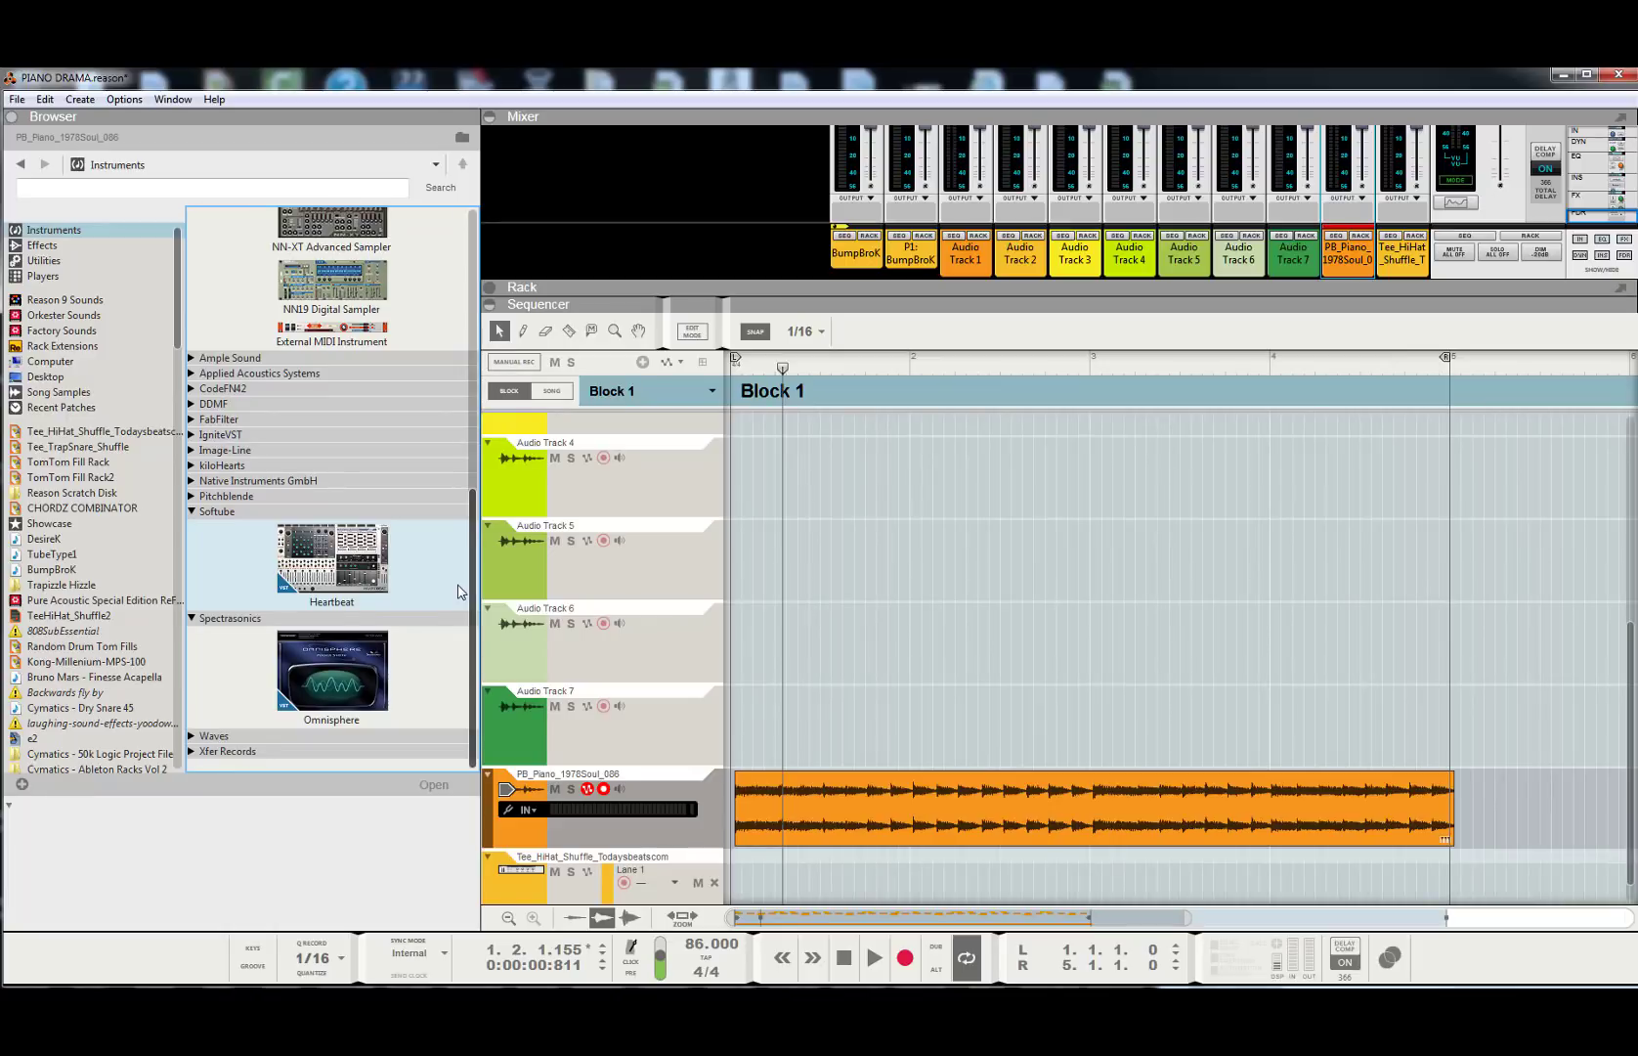
drag(473, 486, 473, 205)
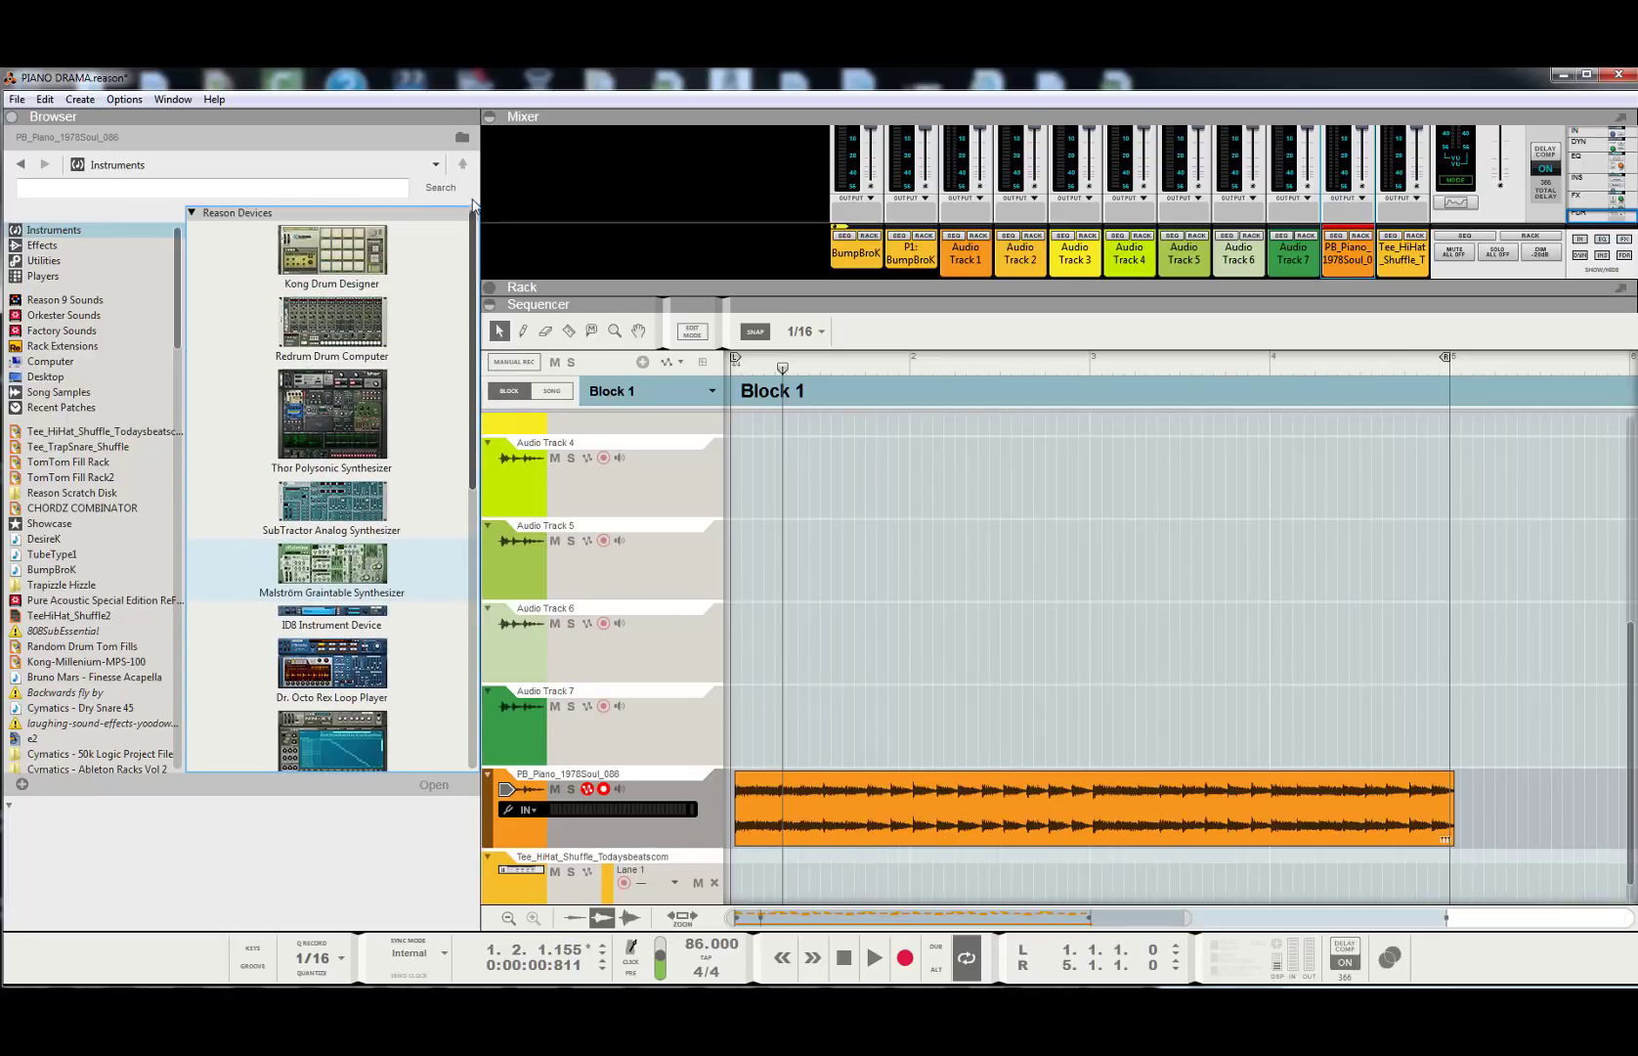
click(199, 214)
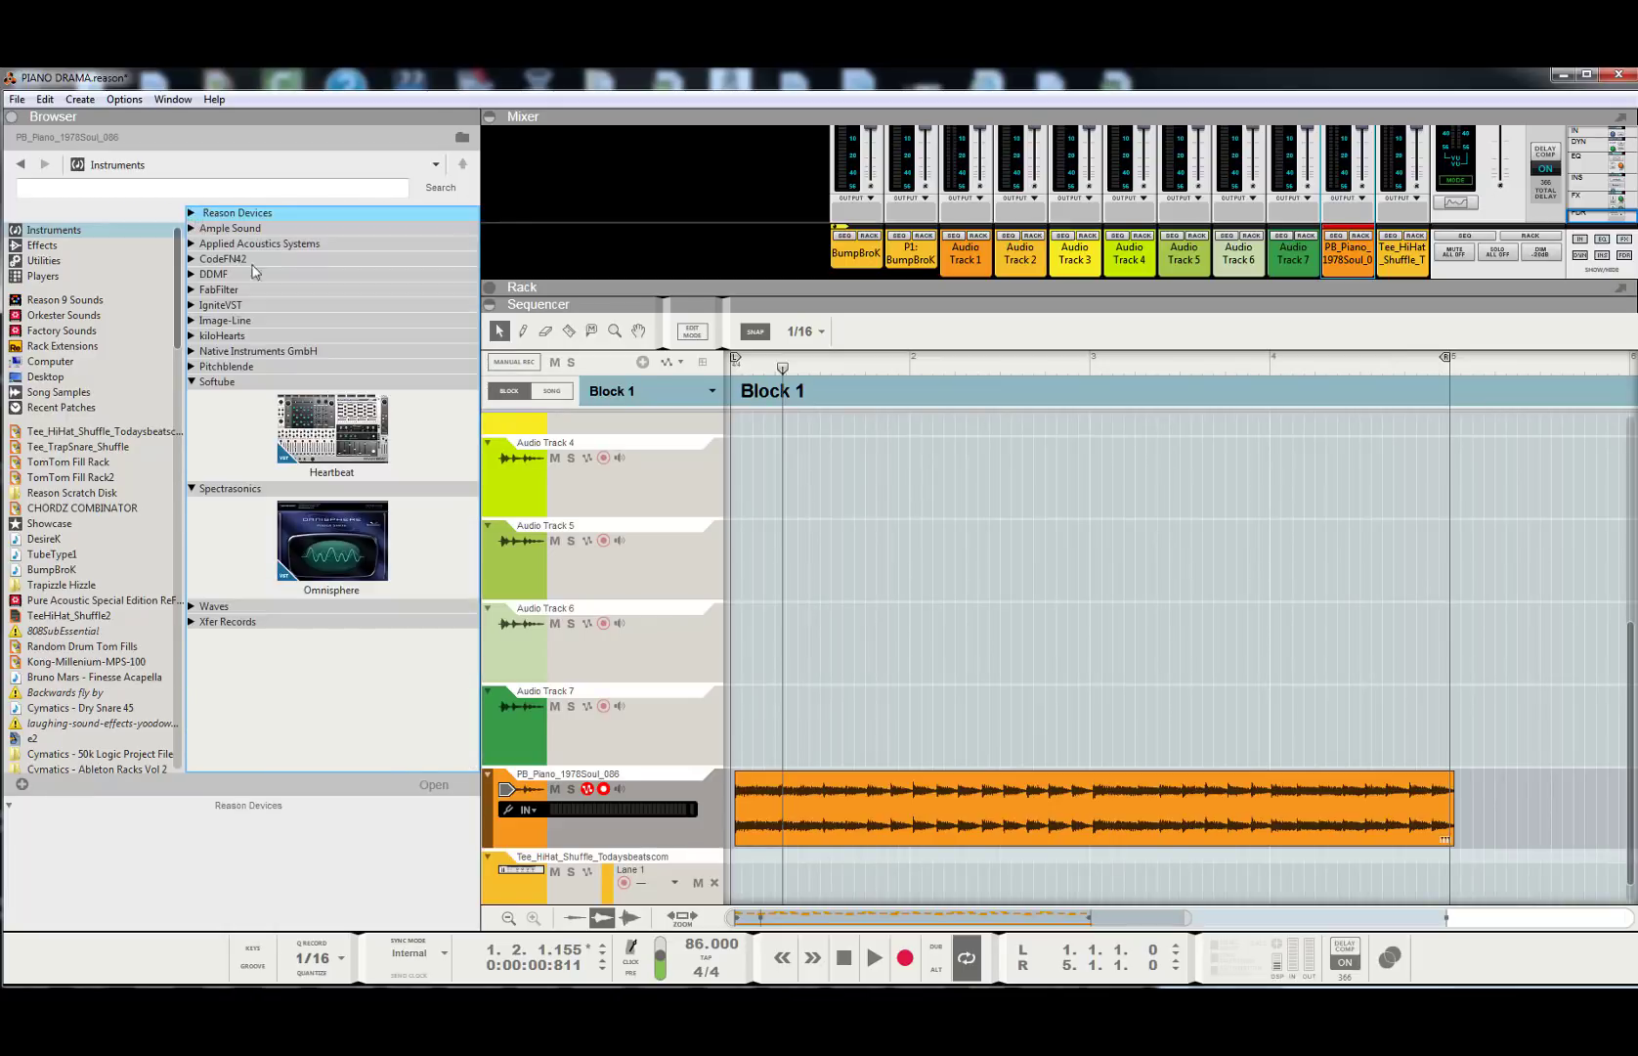
click(193, 382)
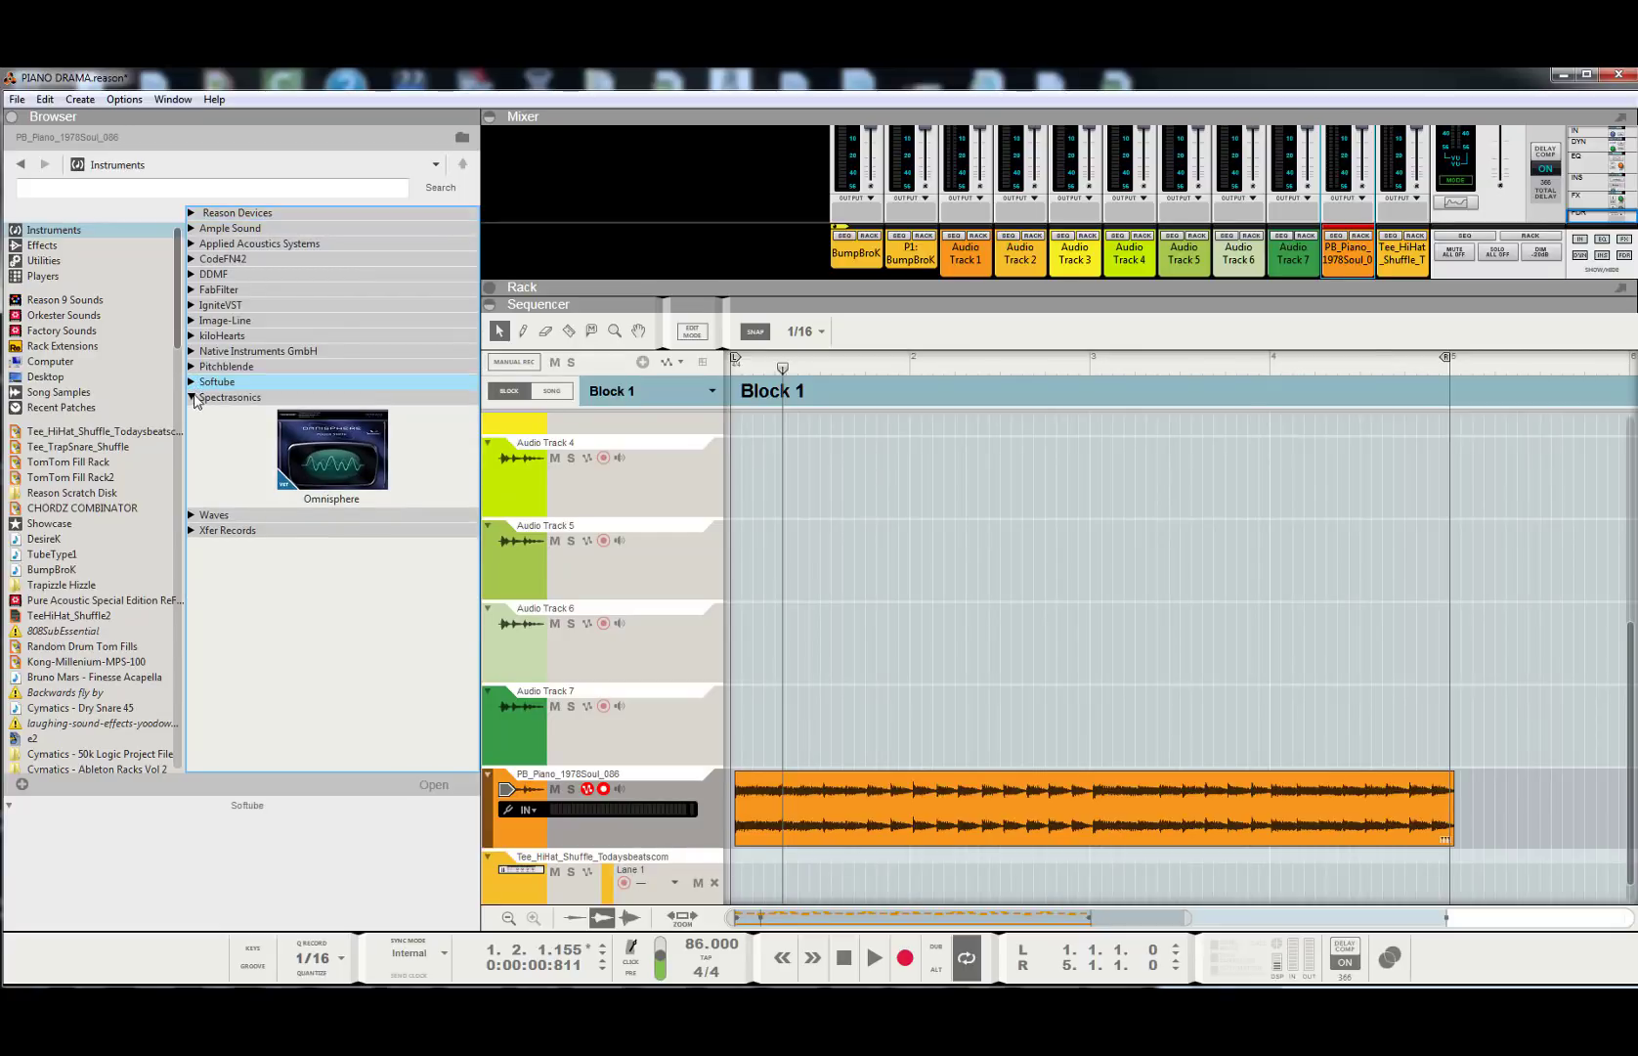
drag(186, 305, 189, 306)
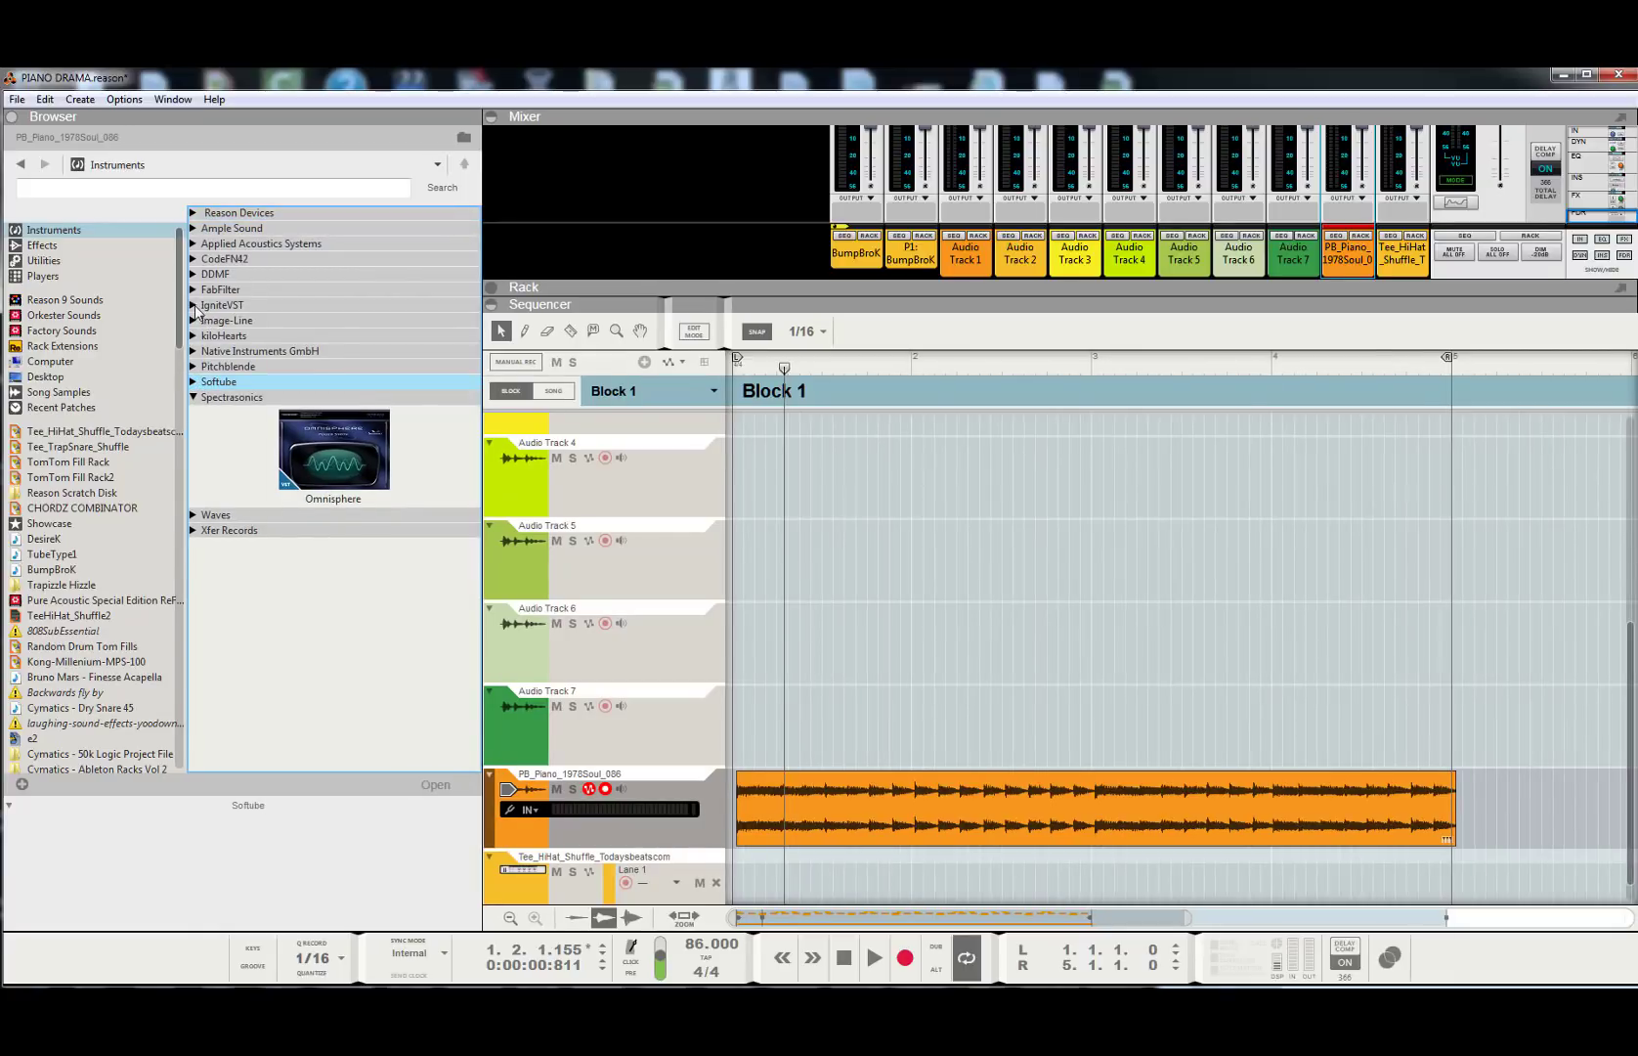
click(194, 306)
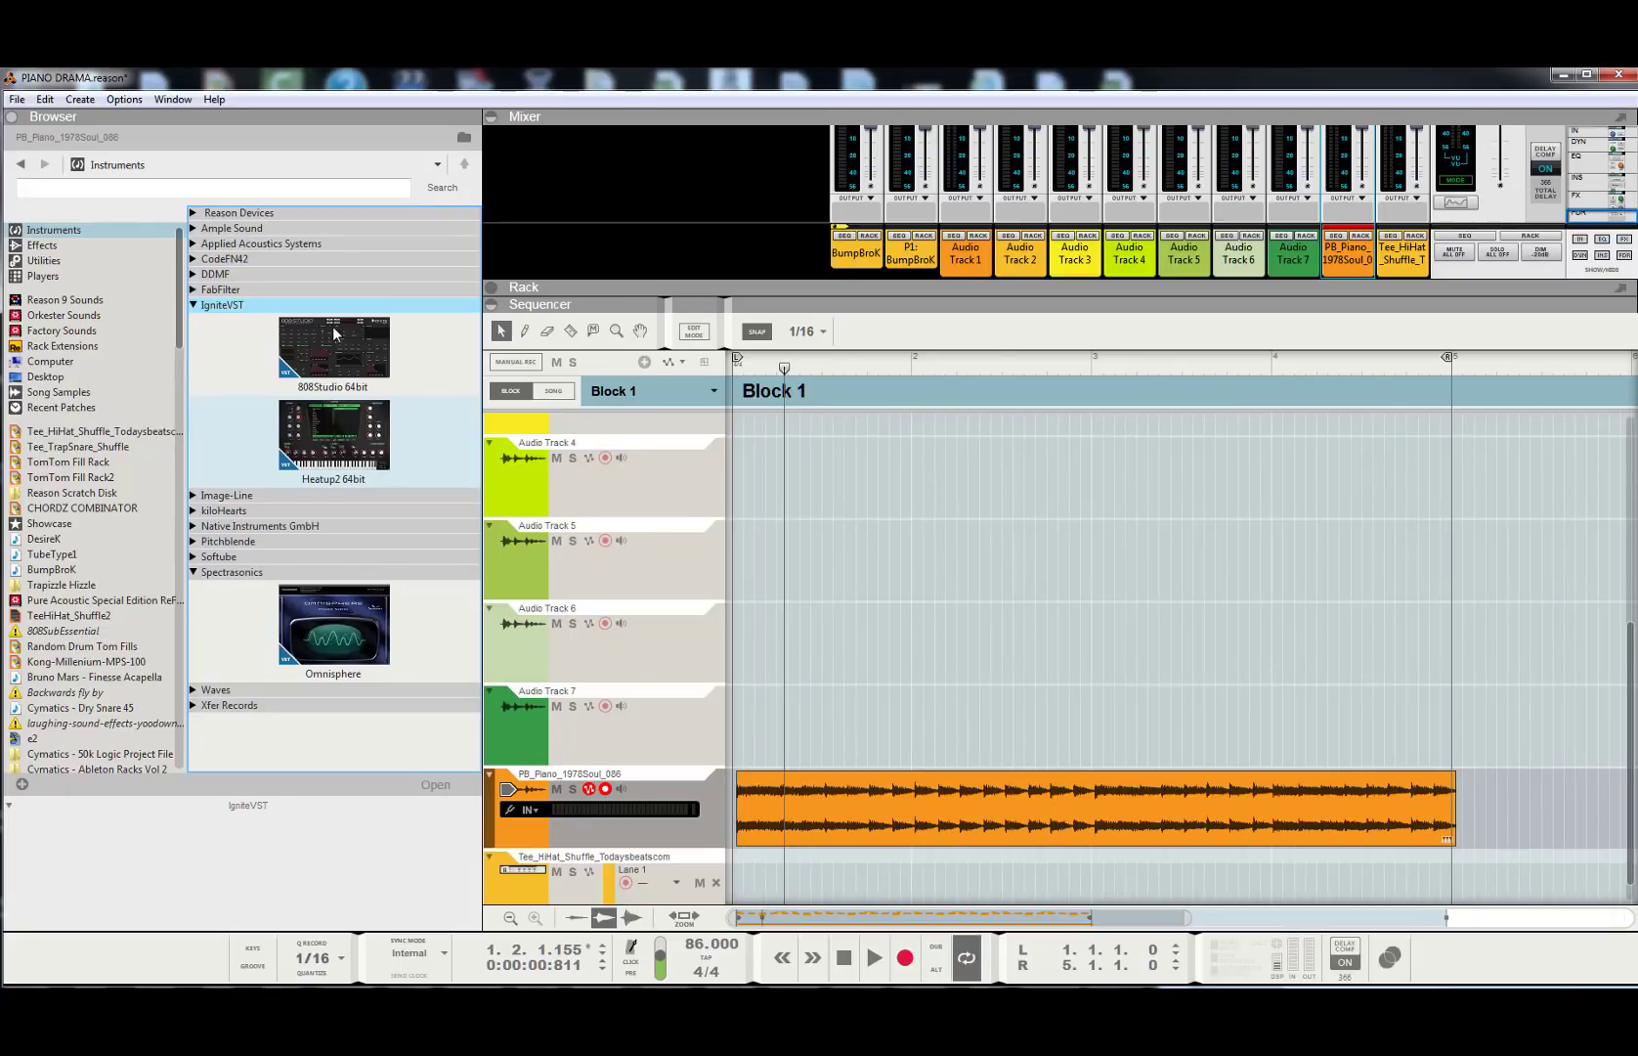
drag(334, 334, 577, 843)
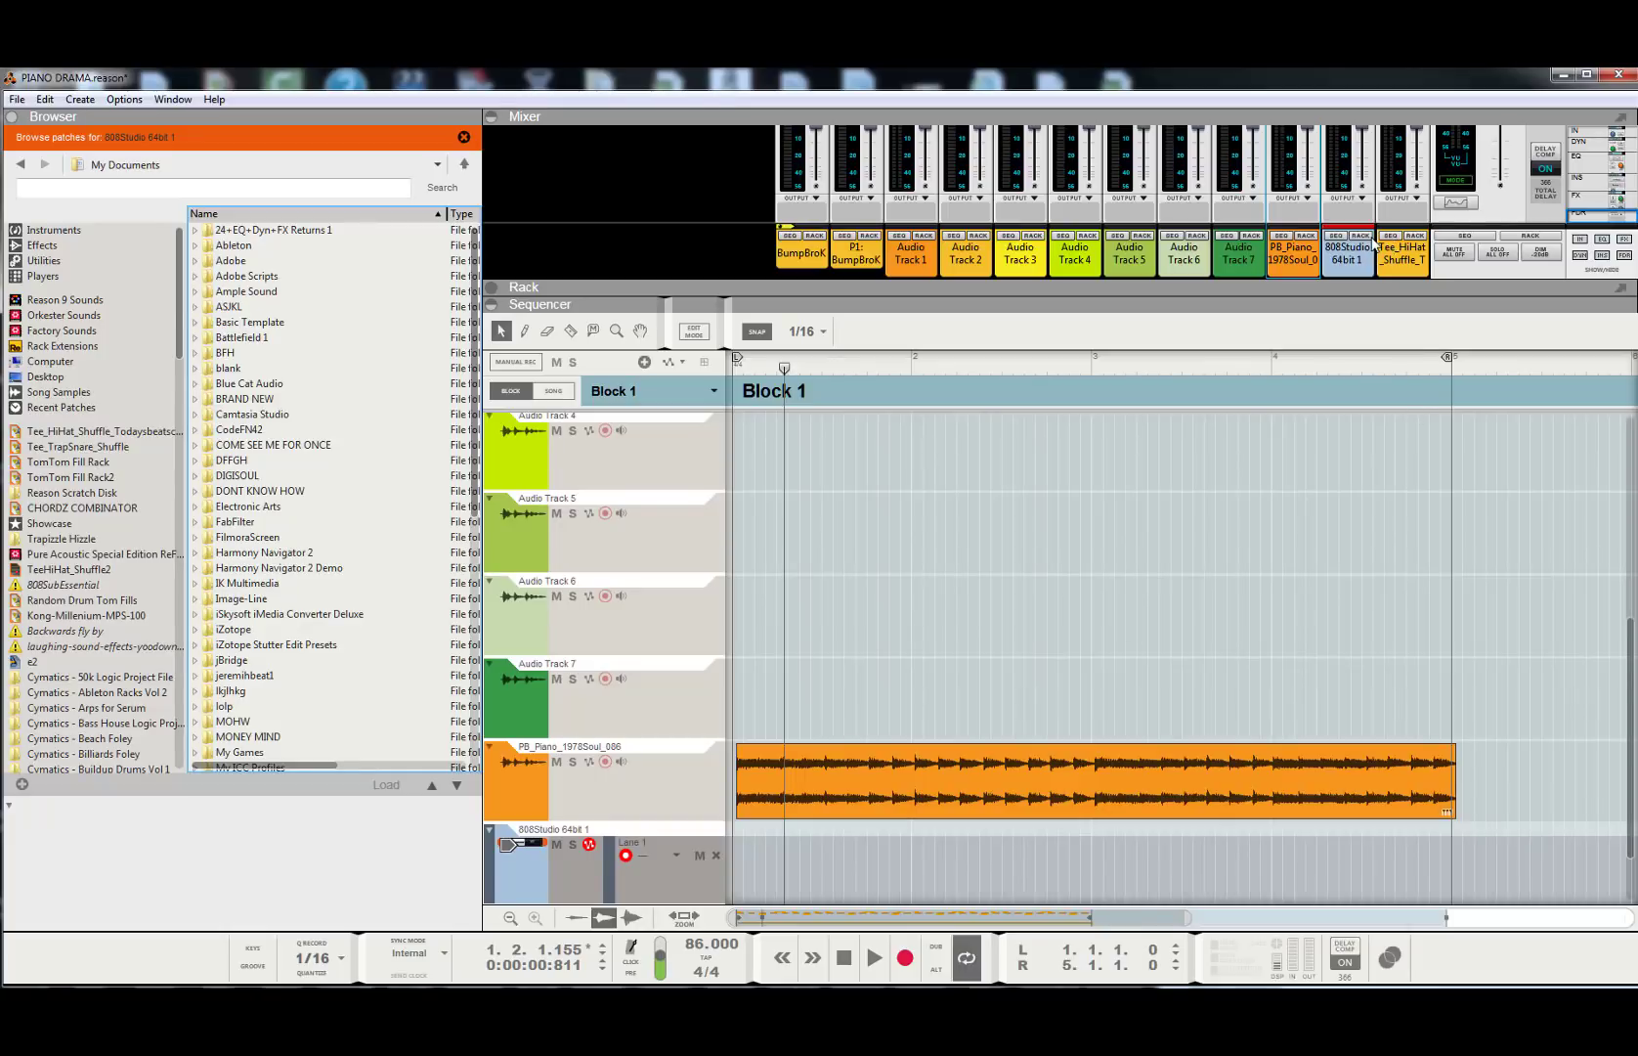
- Show the 808Studio 64bit device in the rack and briefly view its plug-in window
click(1364, 236)
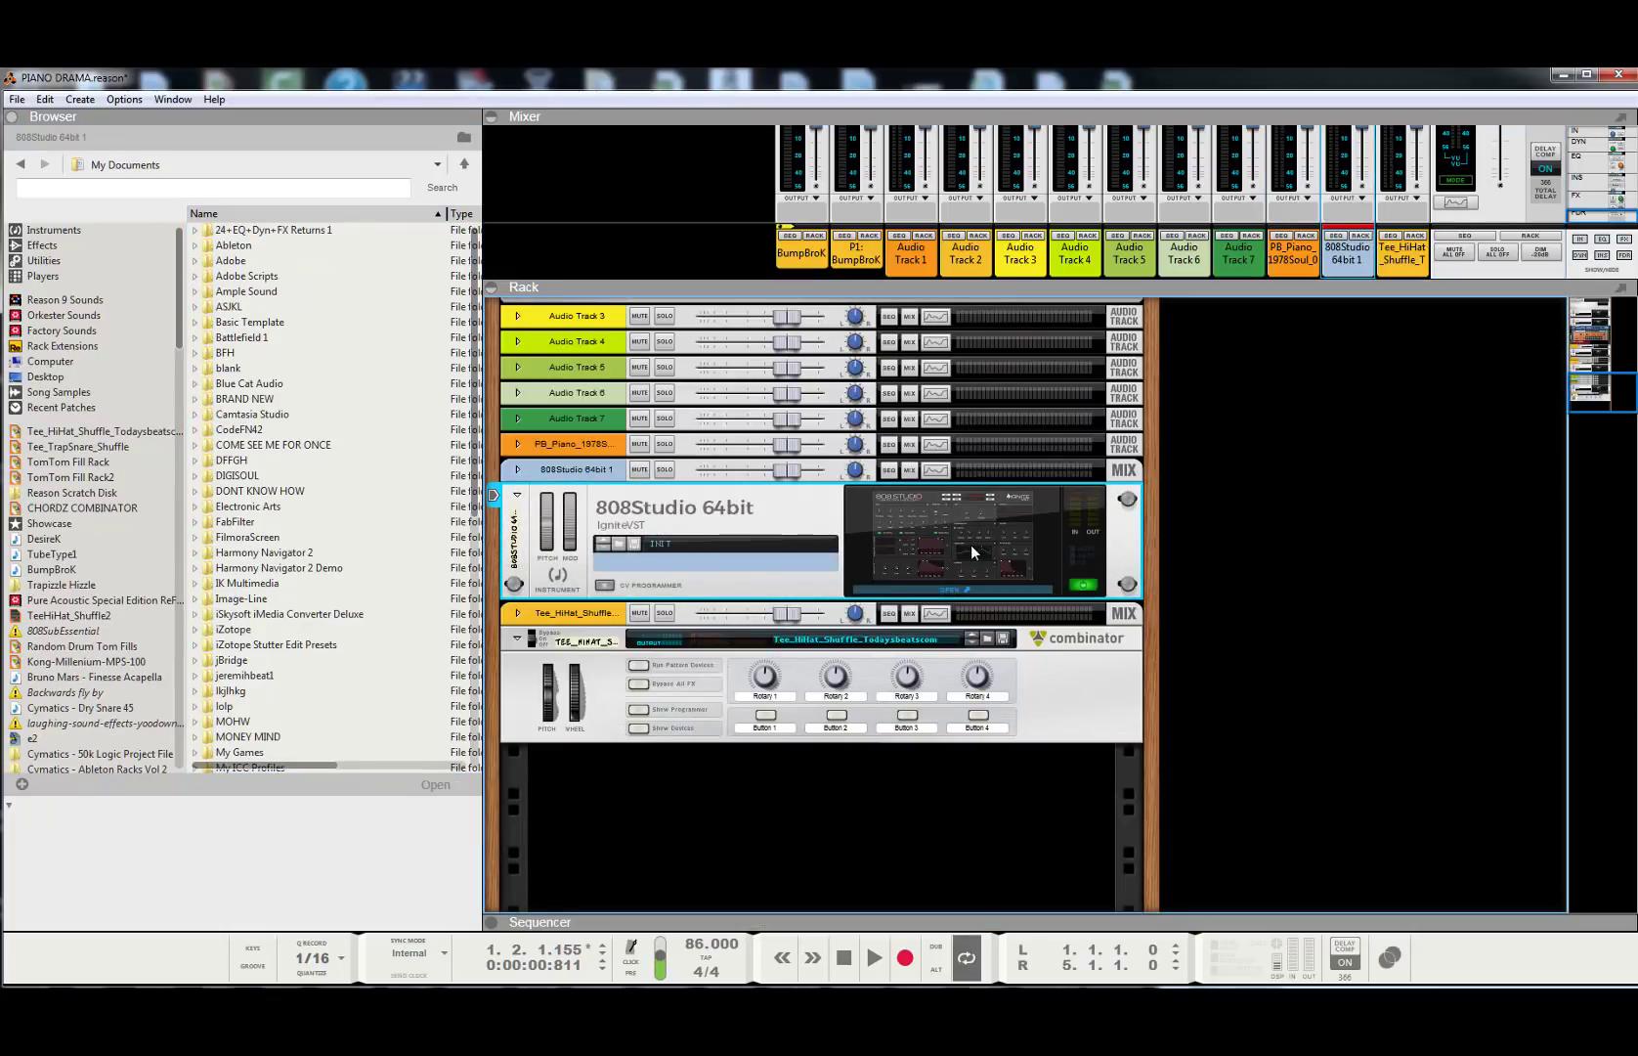
click(973, 540)
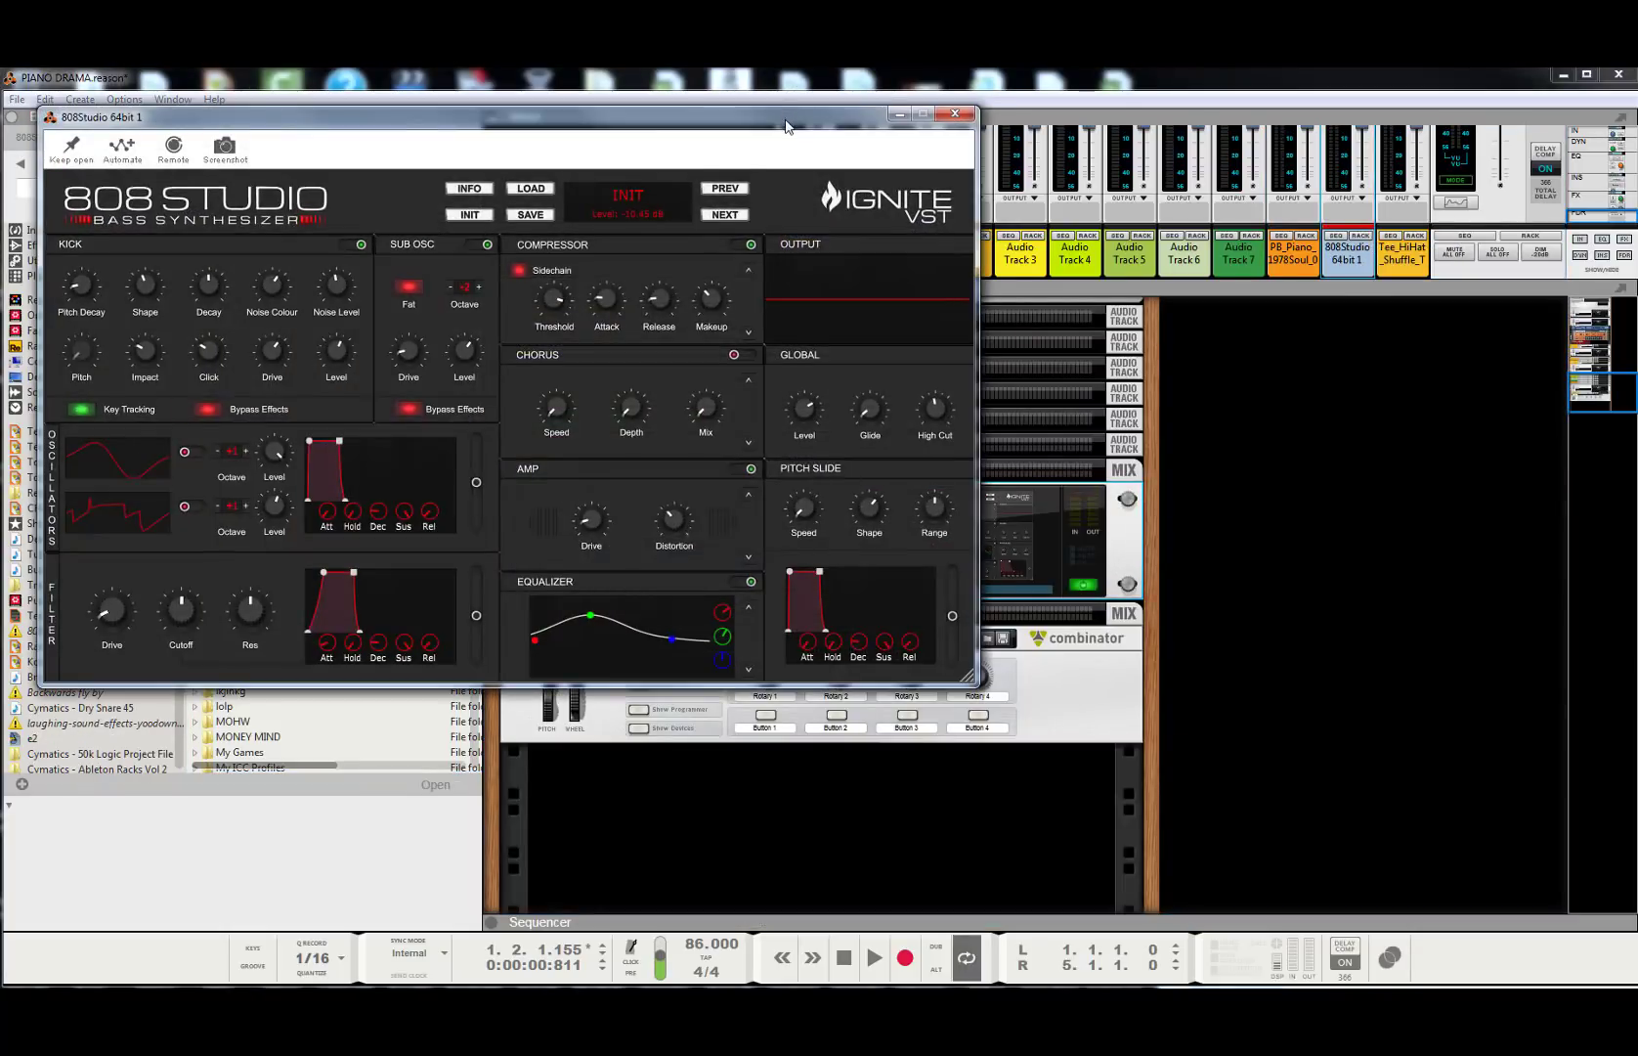
click(955, 113)
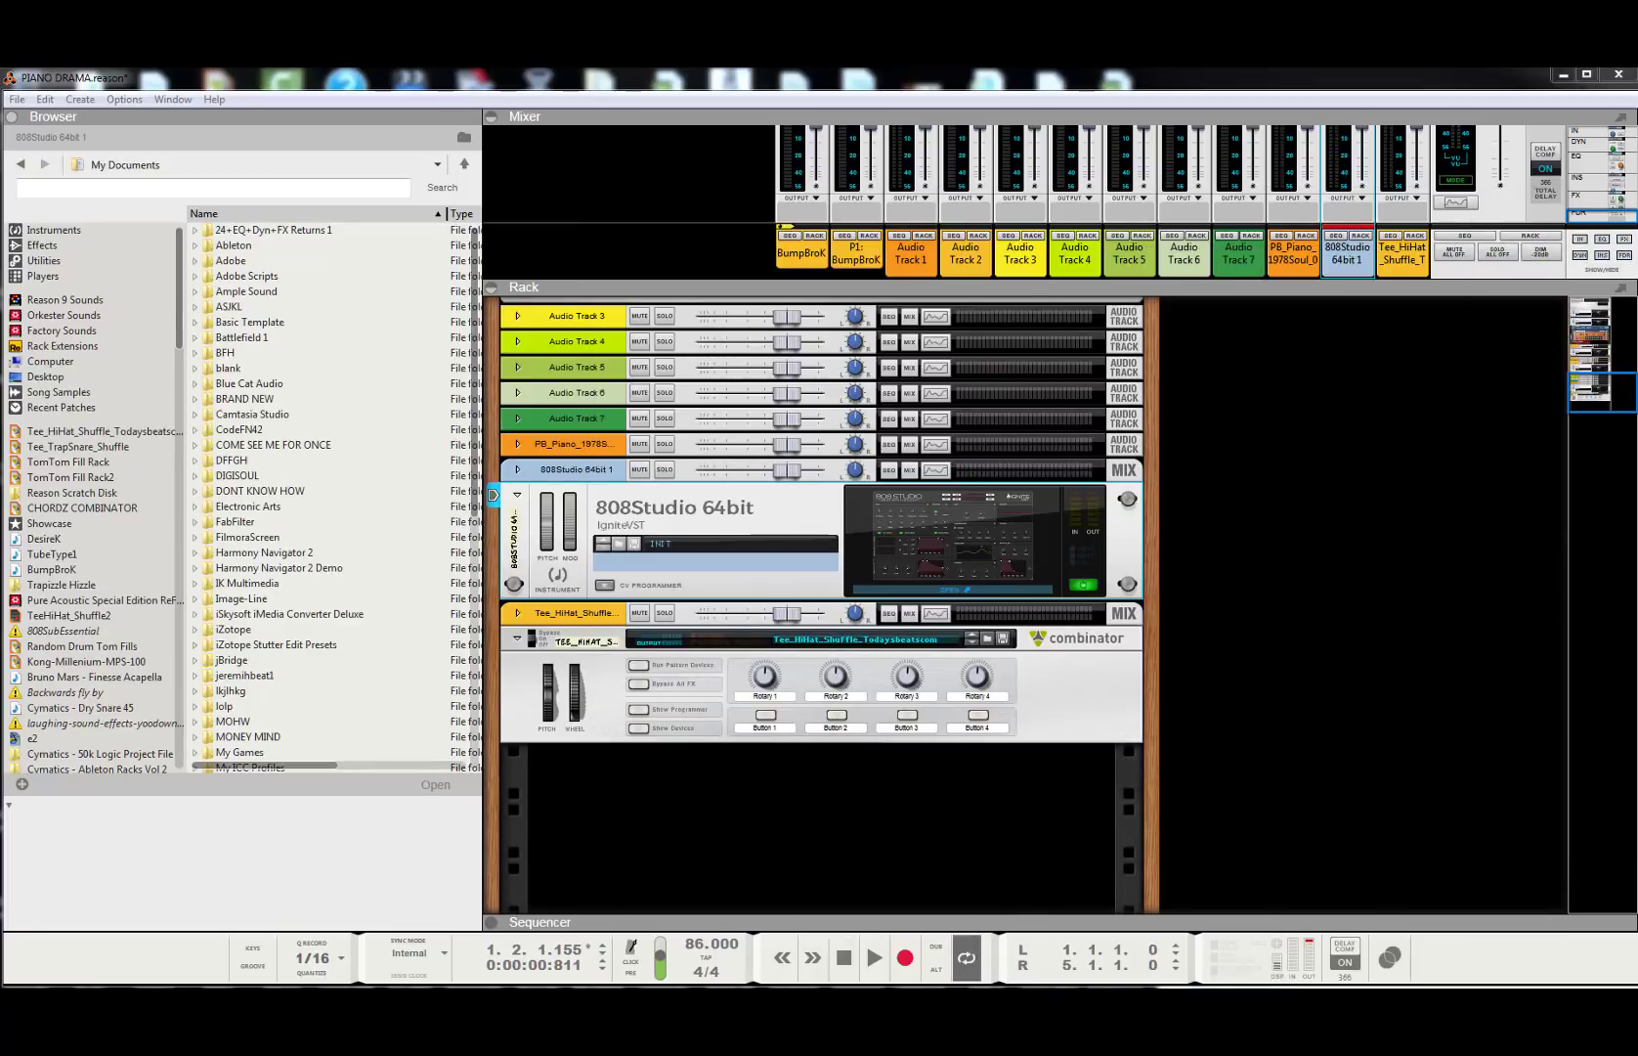
- Play Block 1 from the start with the 808Studio bass active
click(844, 963)
click(873, 963)
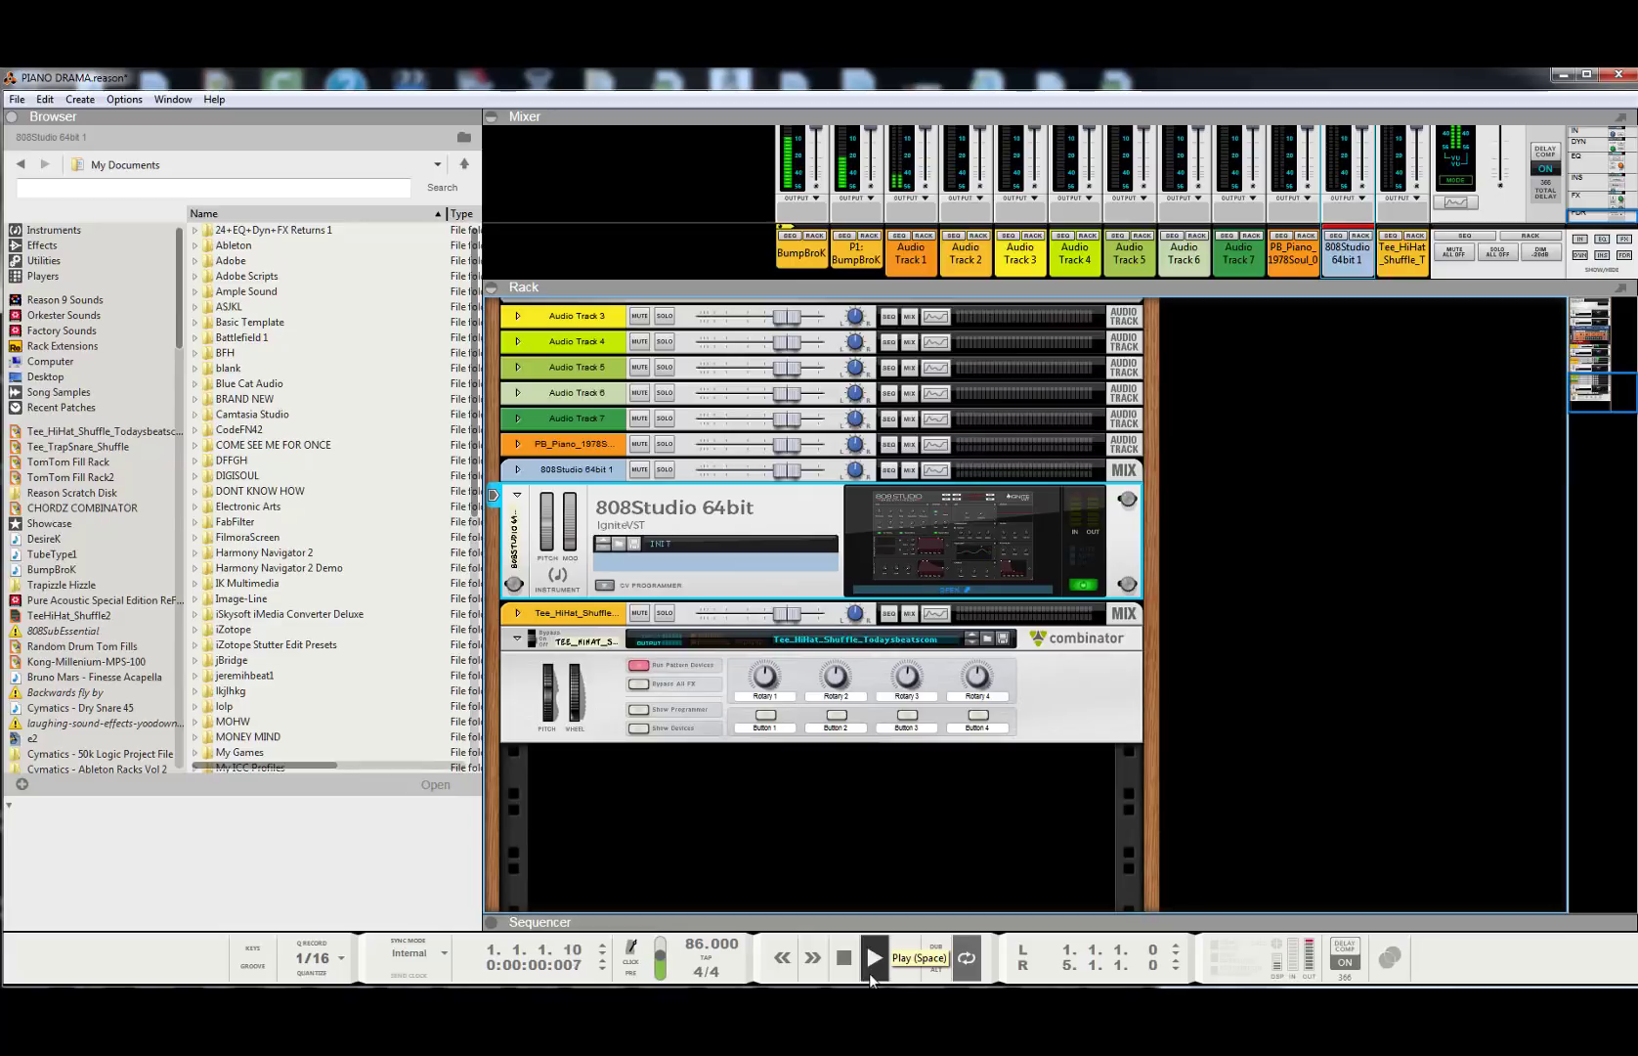
click(846, 963)
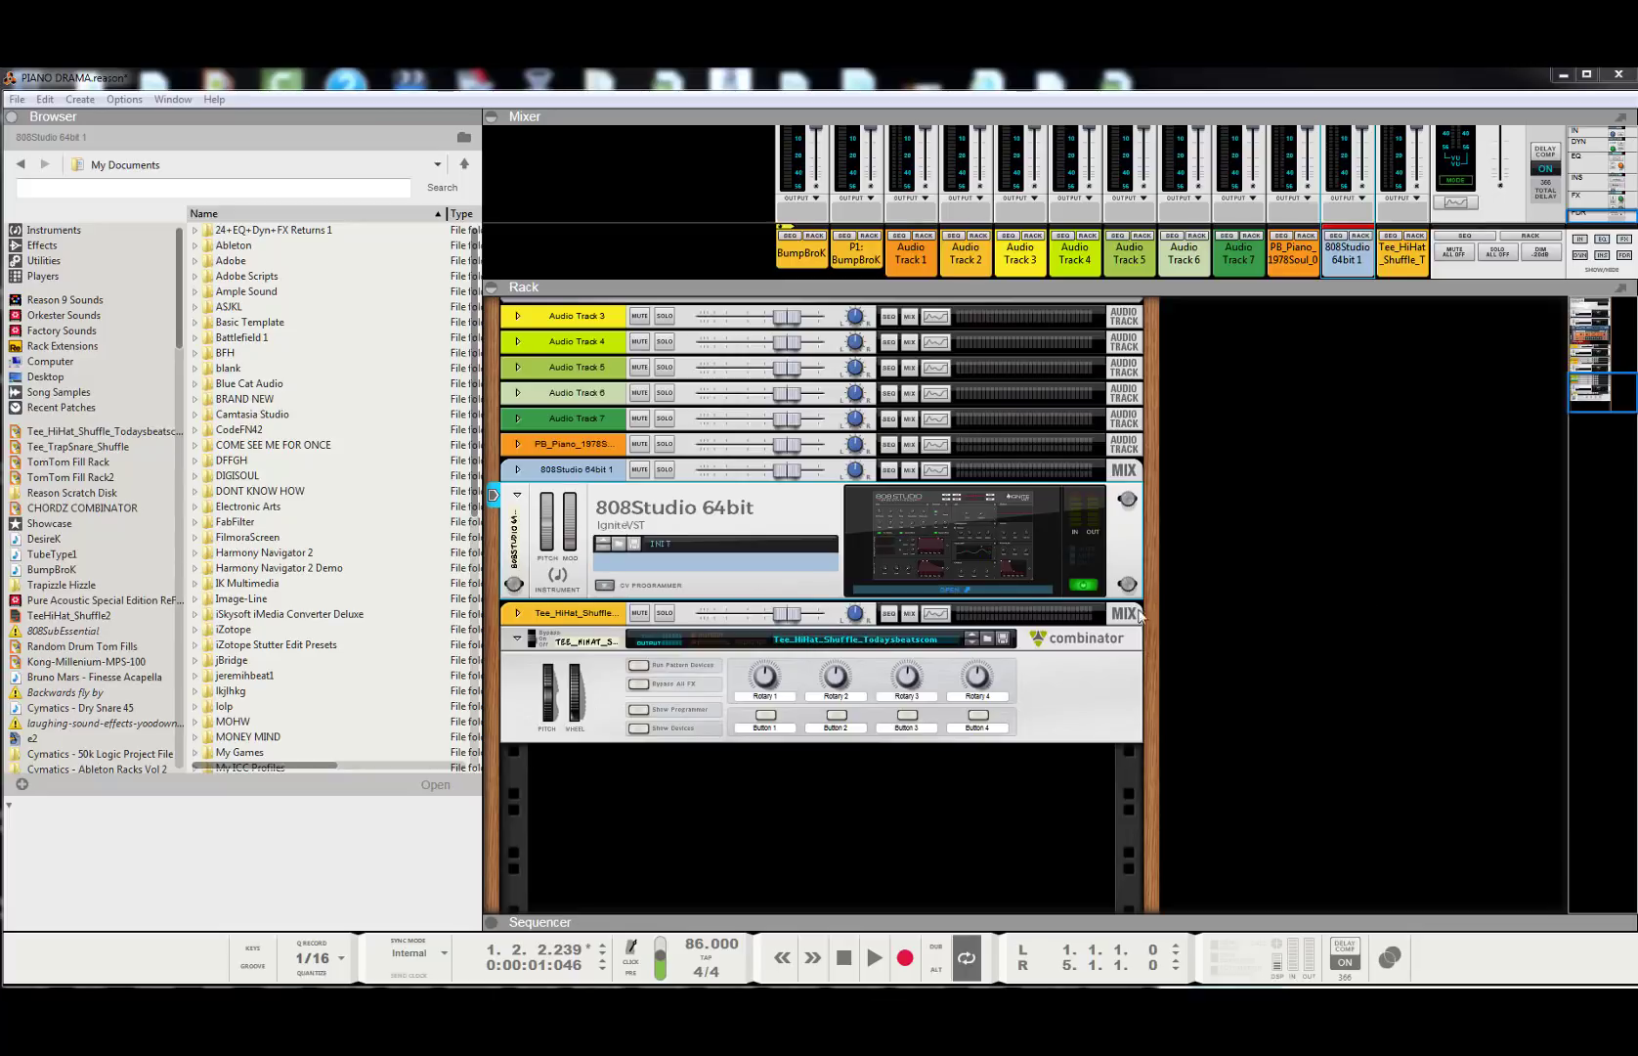
- Turn off the 808Studio 64bit device and replay Block 1 from the start several times
click(1088, 583)
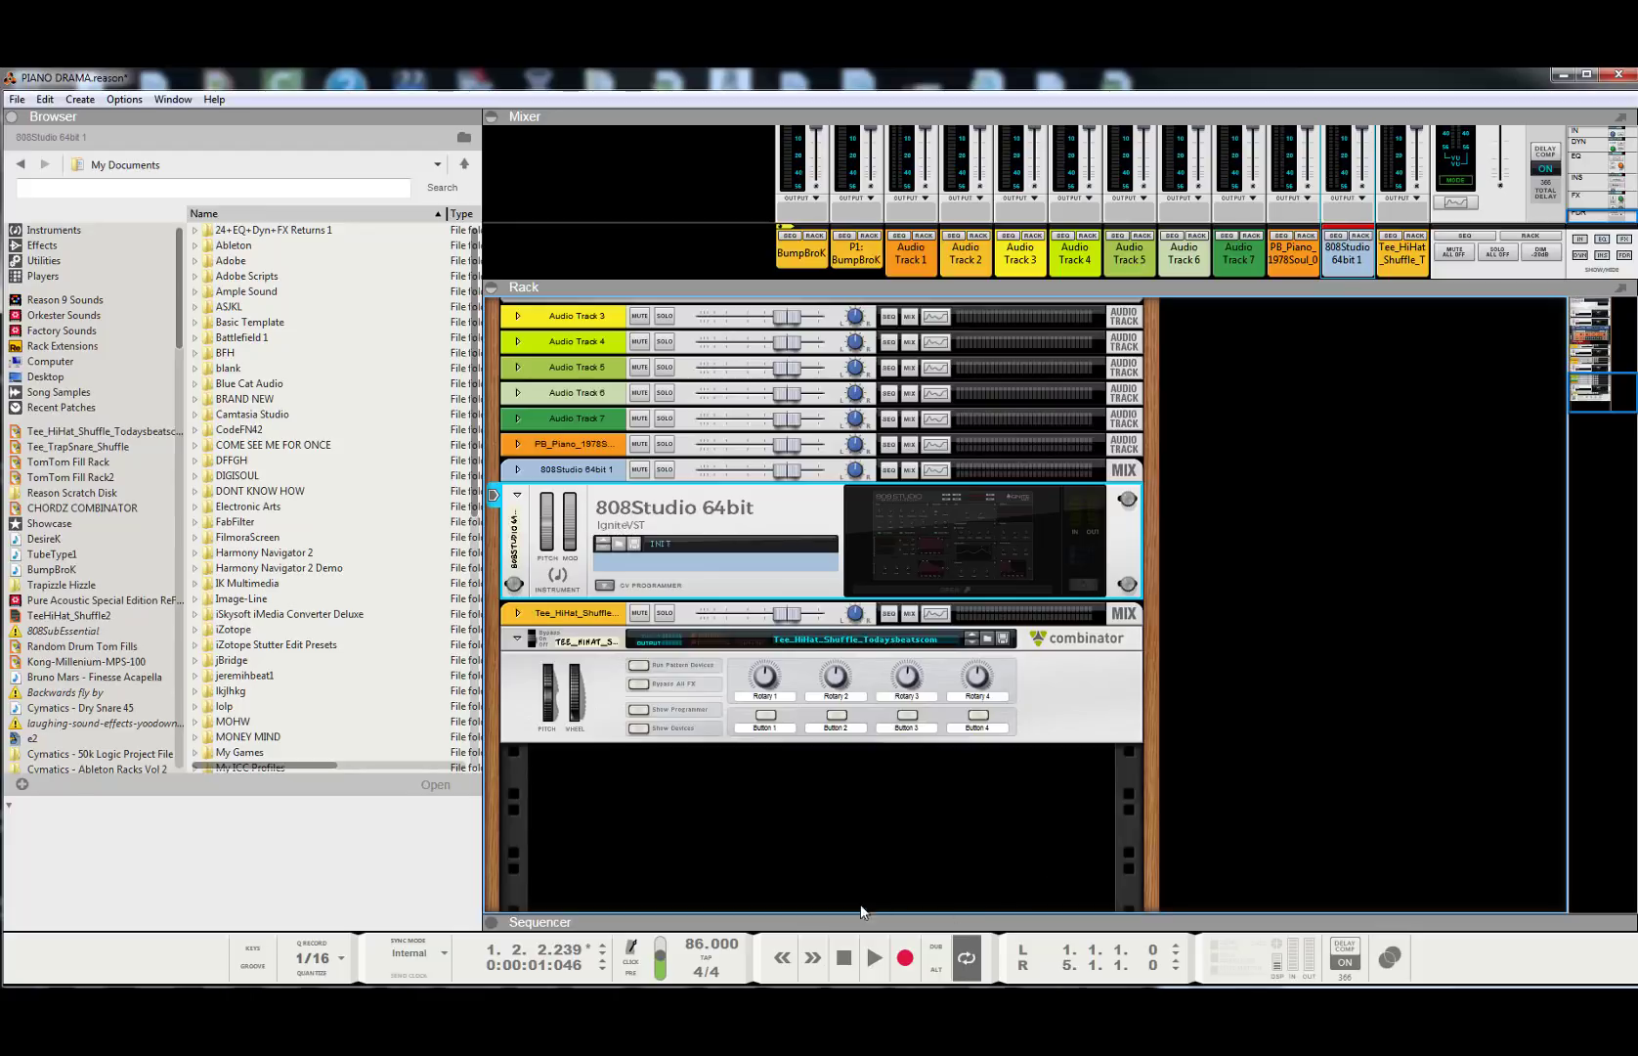
click(845, 956)
key(space)
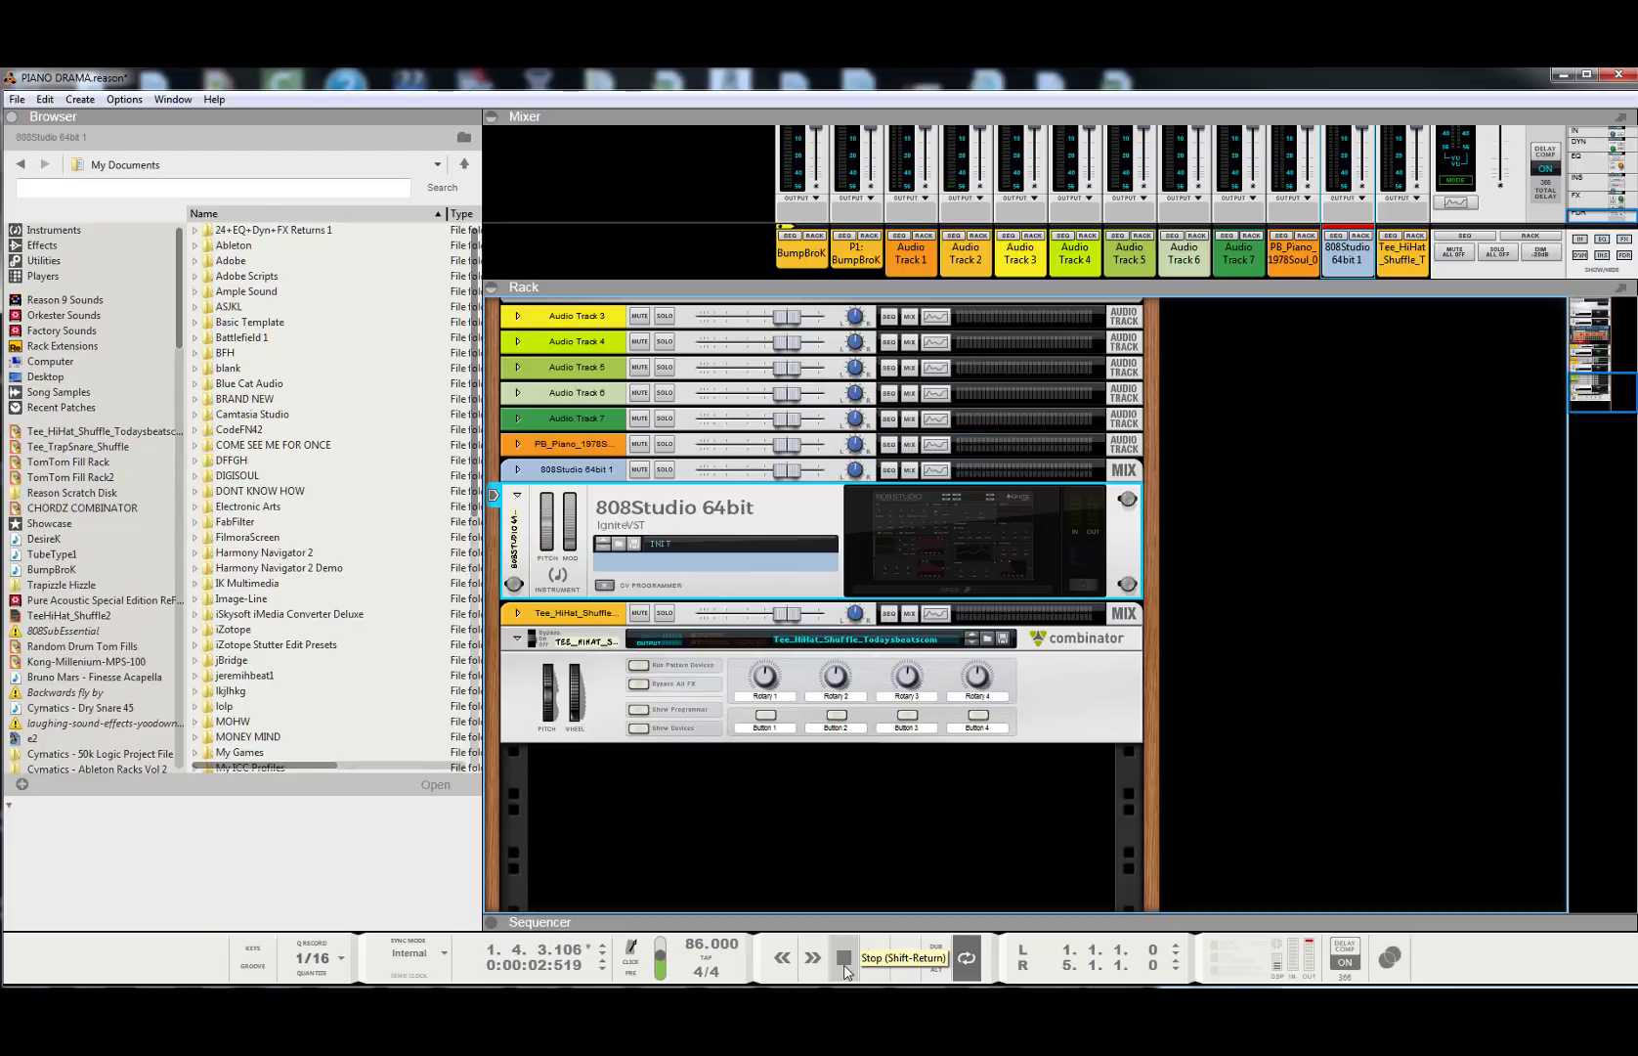
click(845, 963)
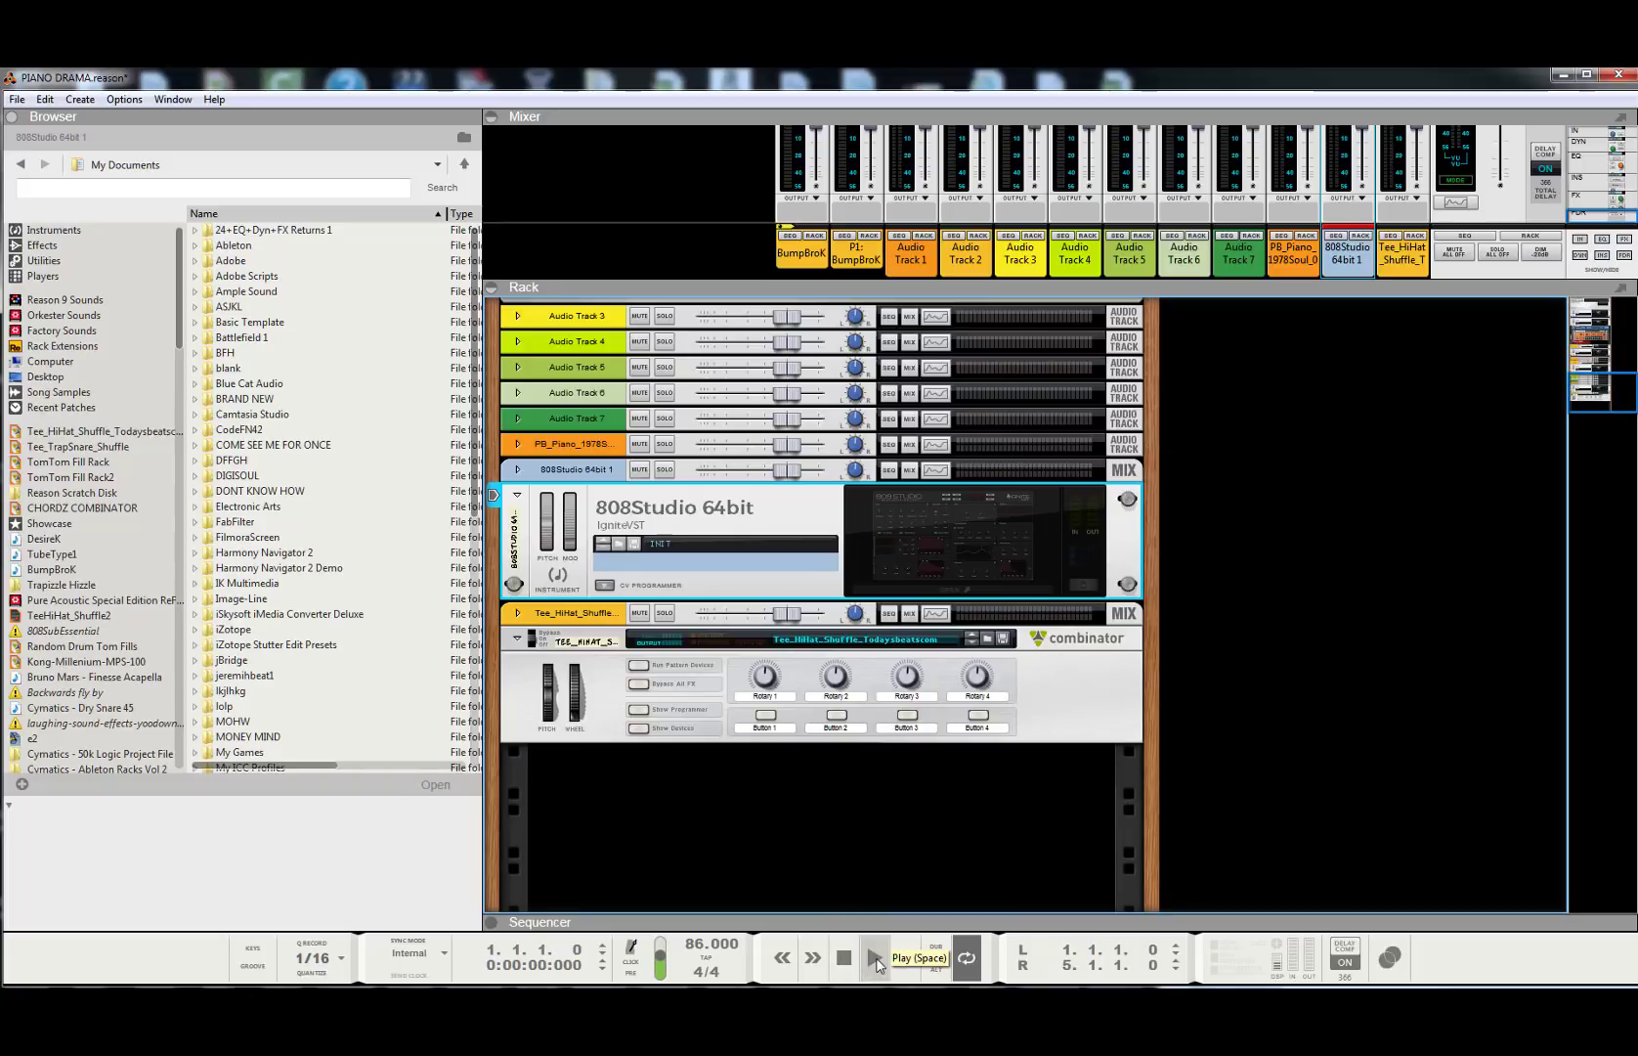
click(877, 962)
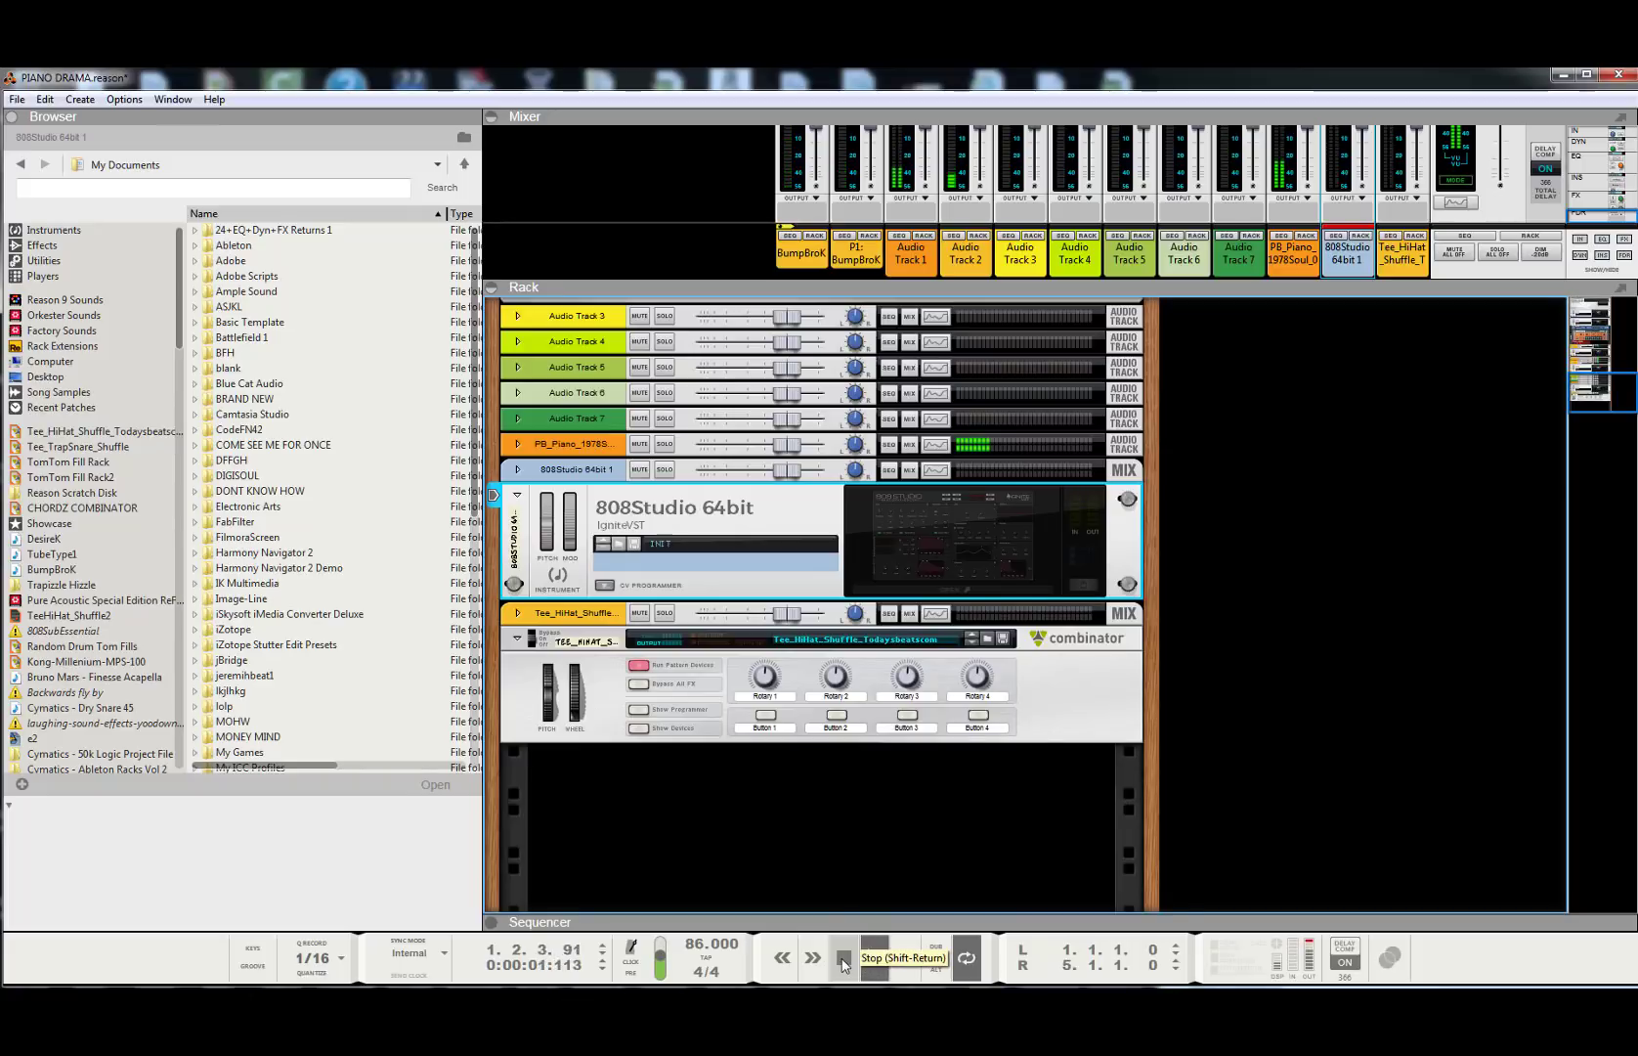
double_click(845, 963)
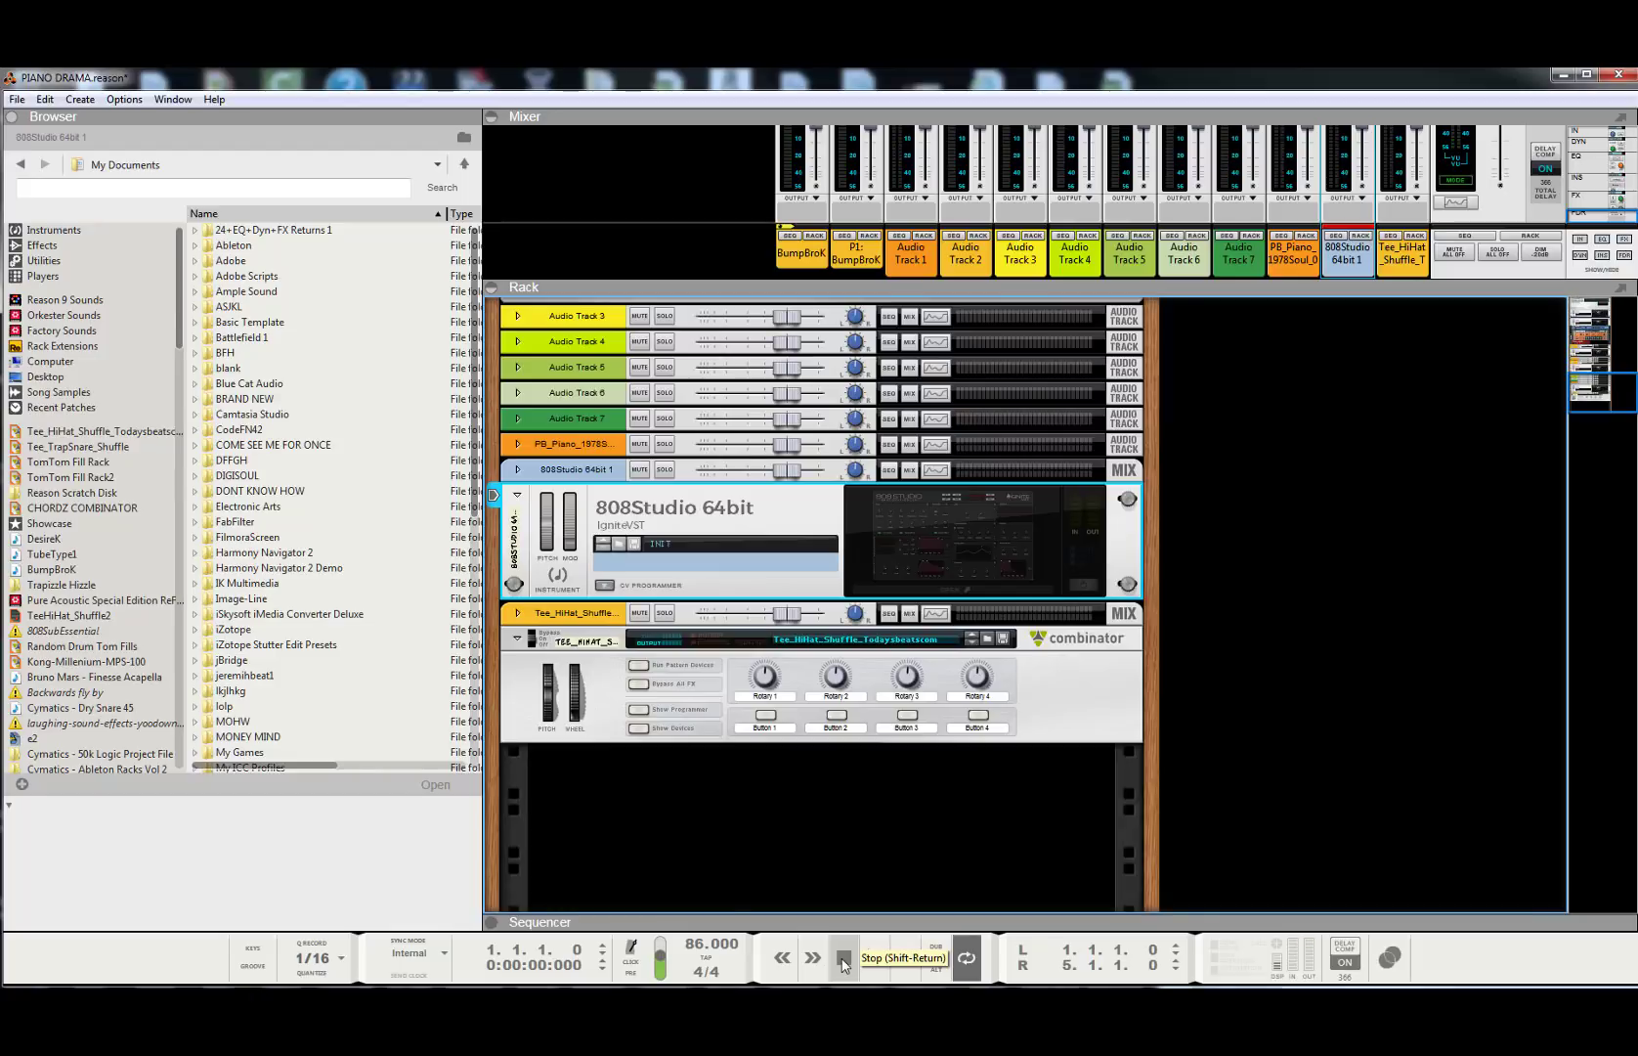
key(space)
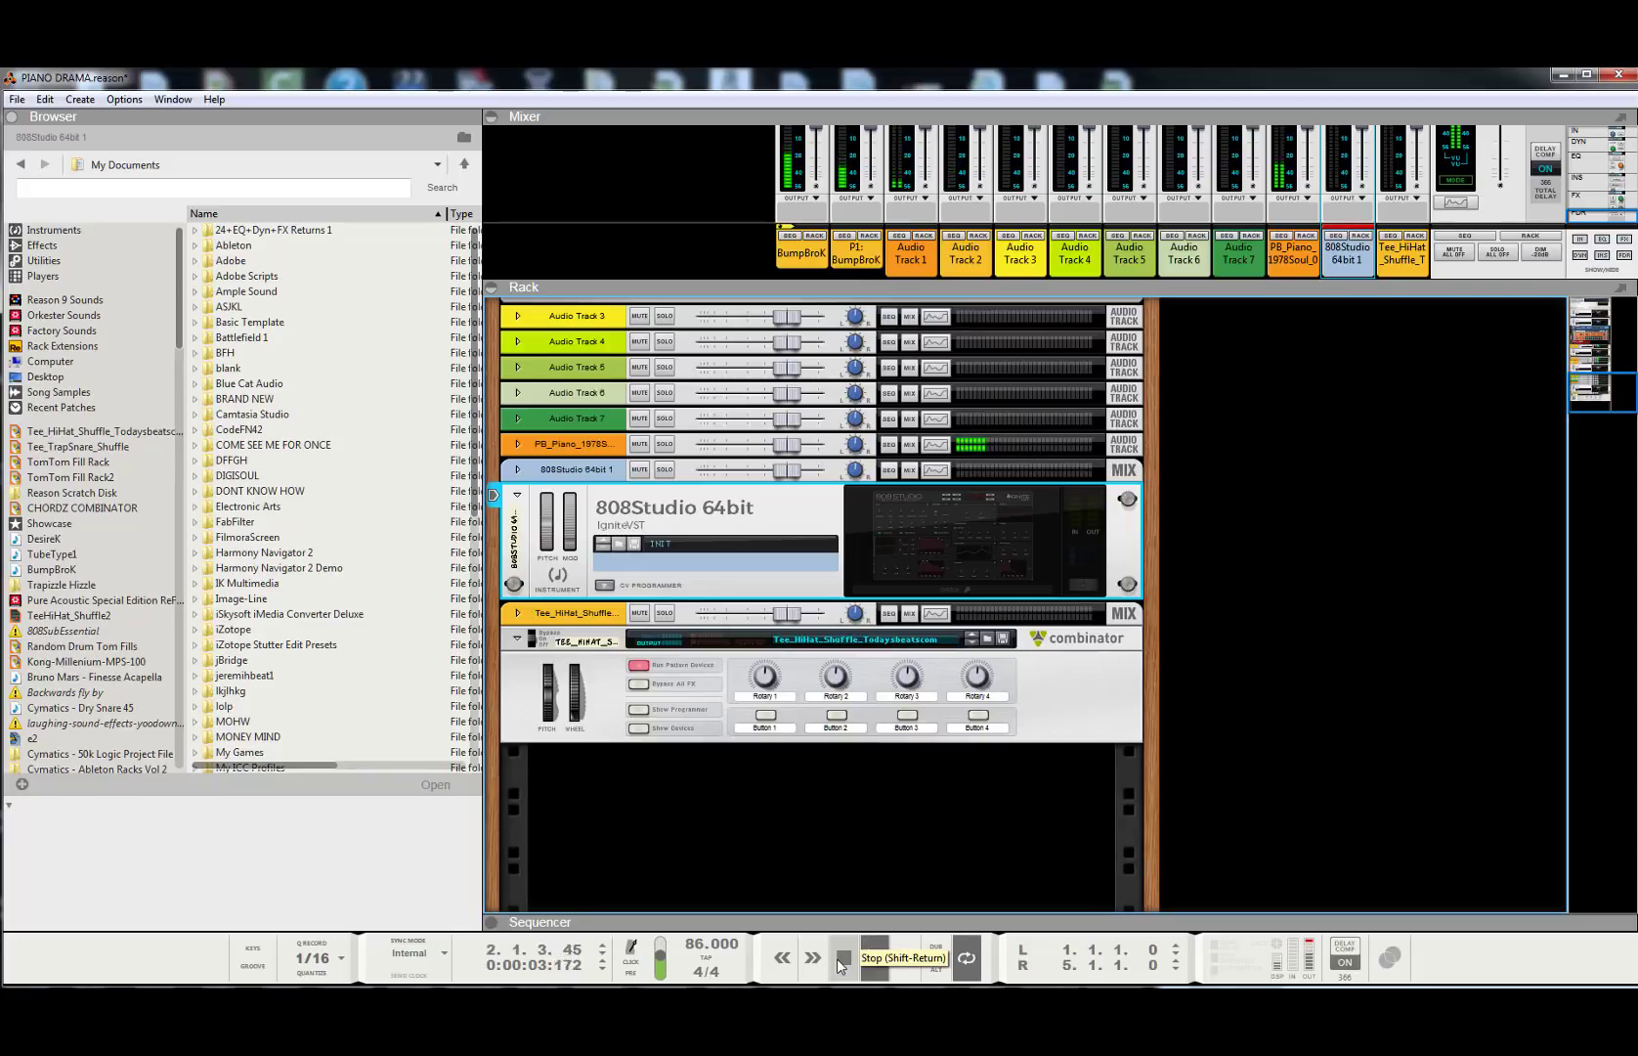
click(837, 957)
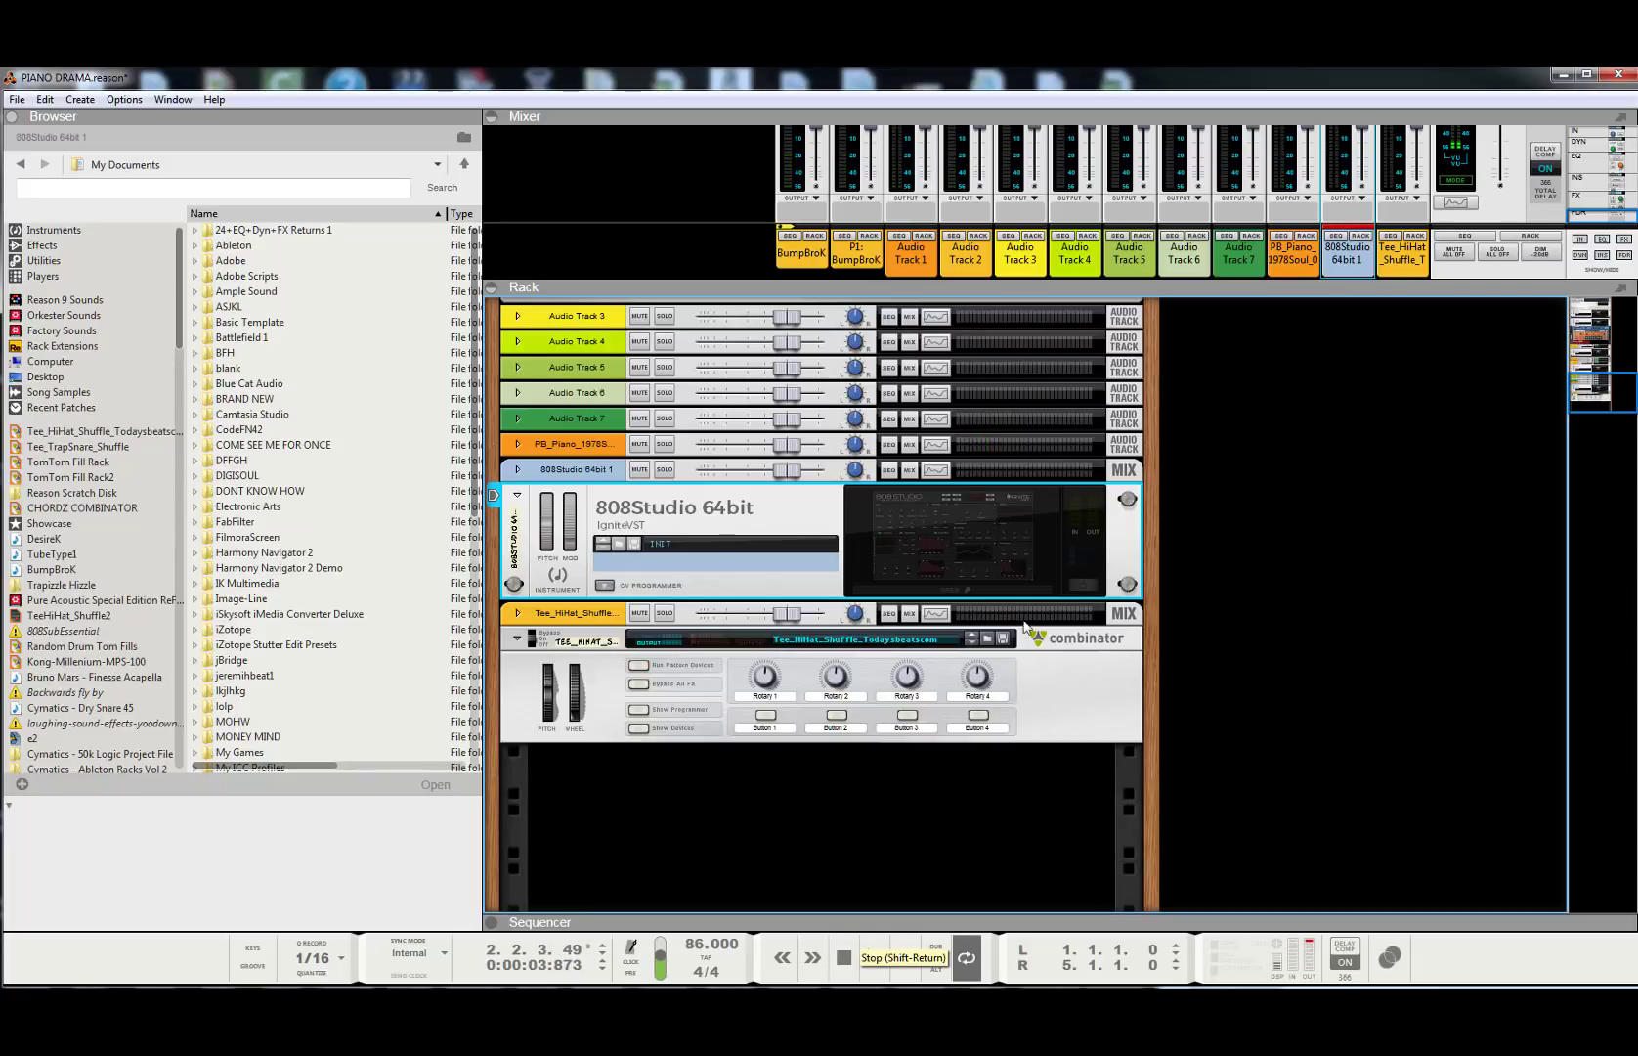
- Reopen the 808Studio plug-in window and move it so that all its controls are fully on screen
click(985, 563)
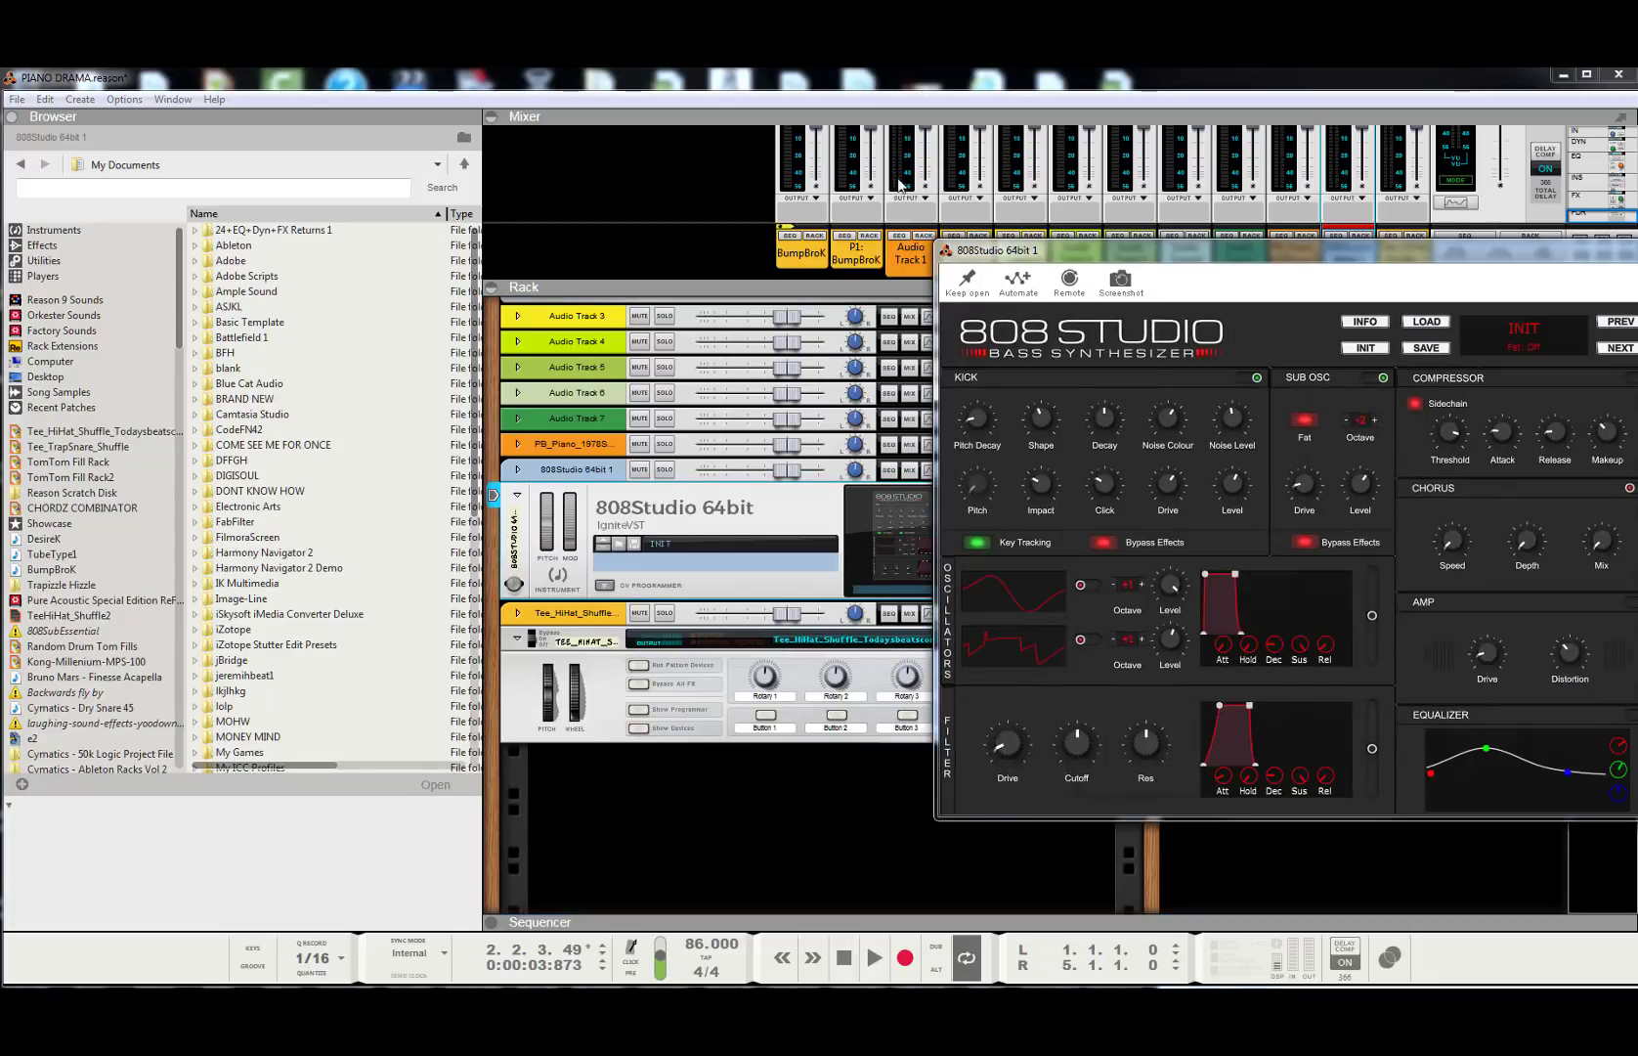
right_click(962, 205)
click(1261, 251)
drag(1283, 258, 891, 235)
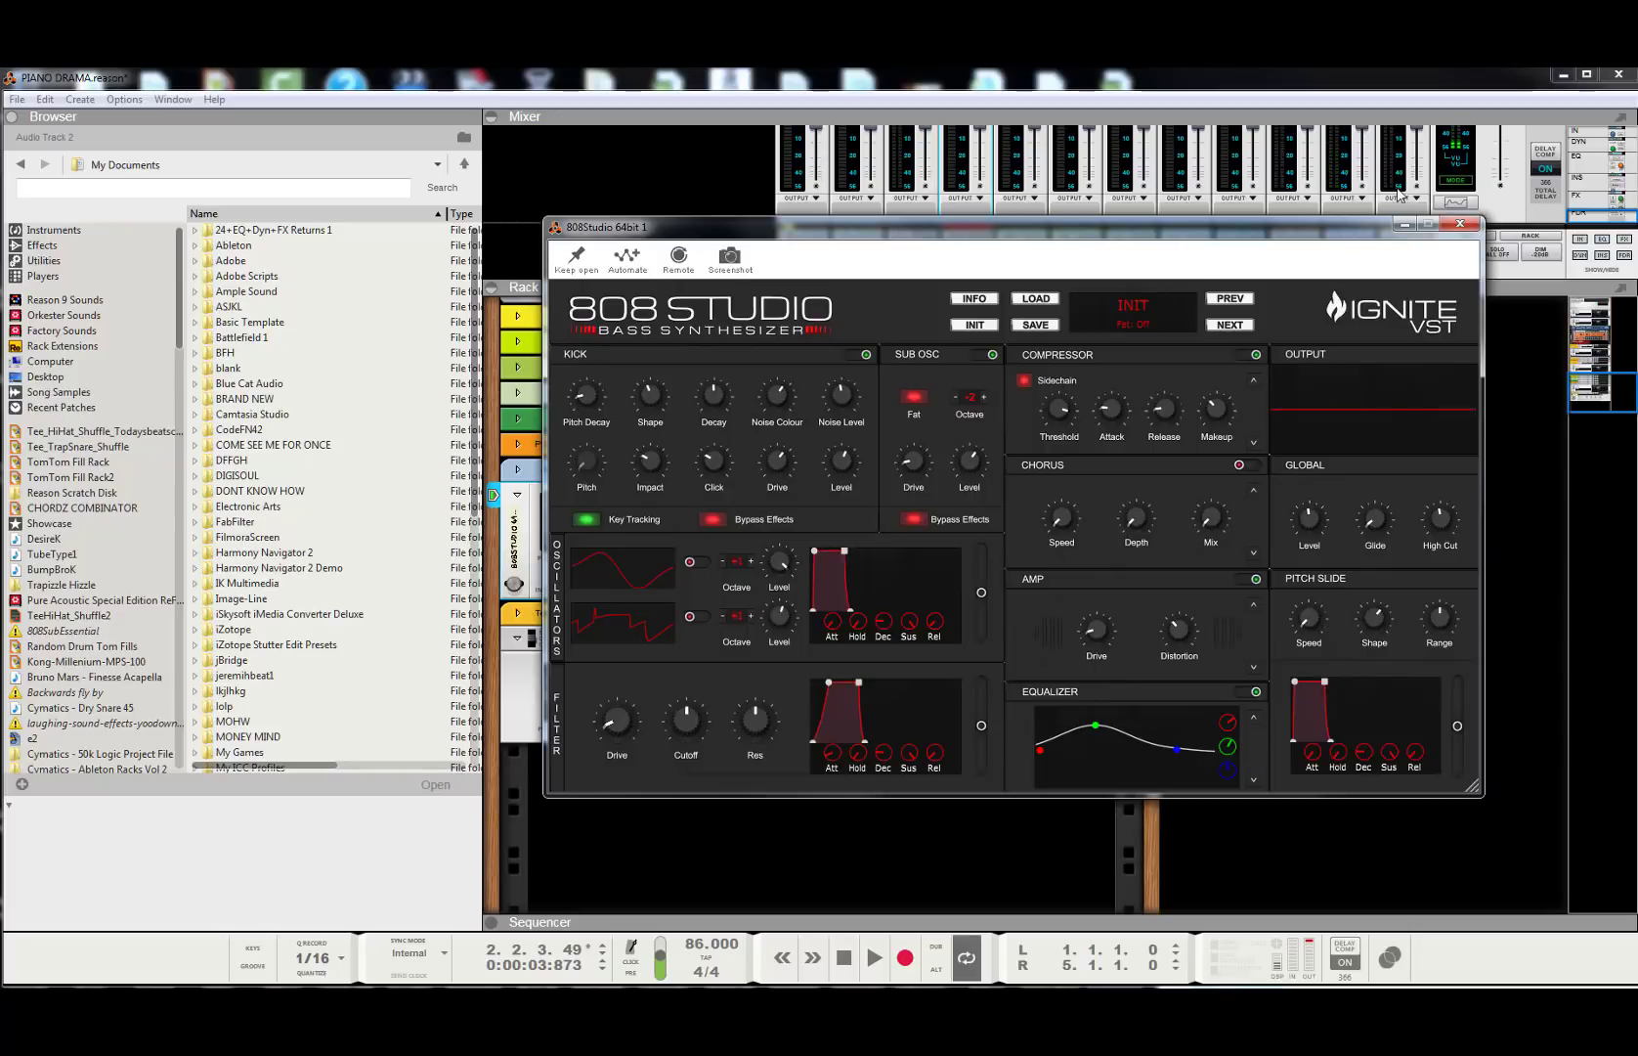
- Play Block 1 repeatedly from the start to audition the 808 bass against the drums and piano
mouse_move(1310, 520)
double_click(845, 958)
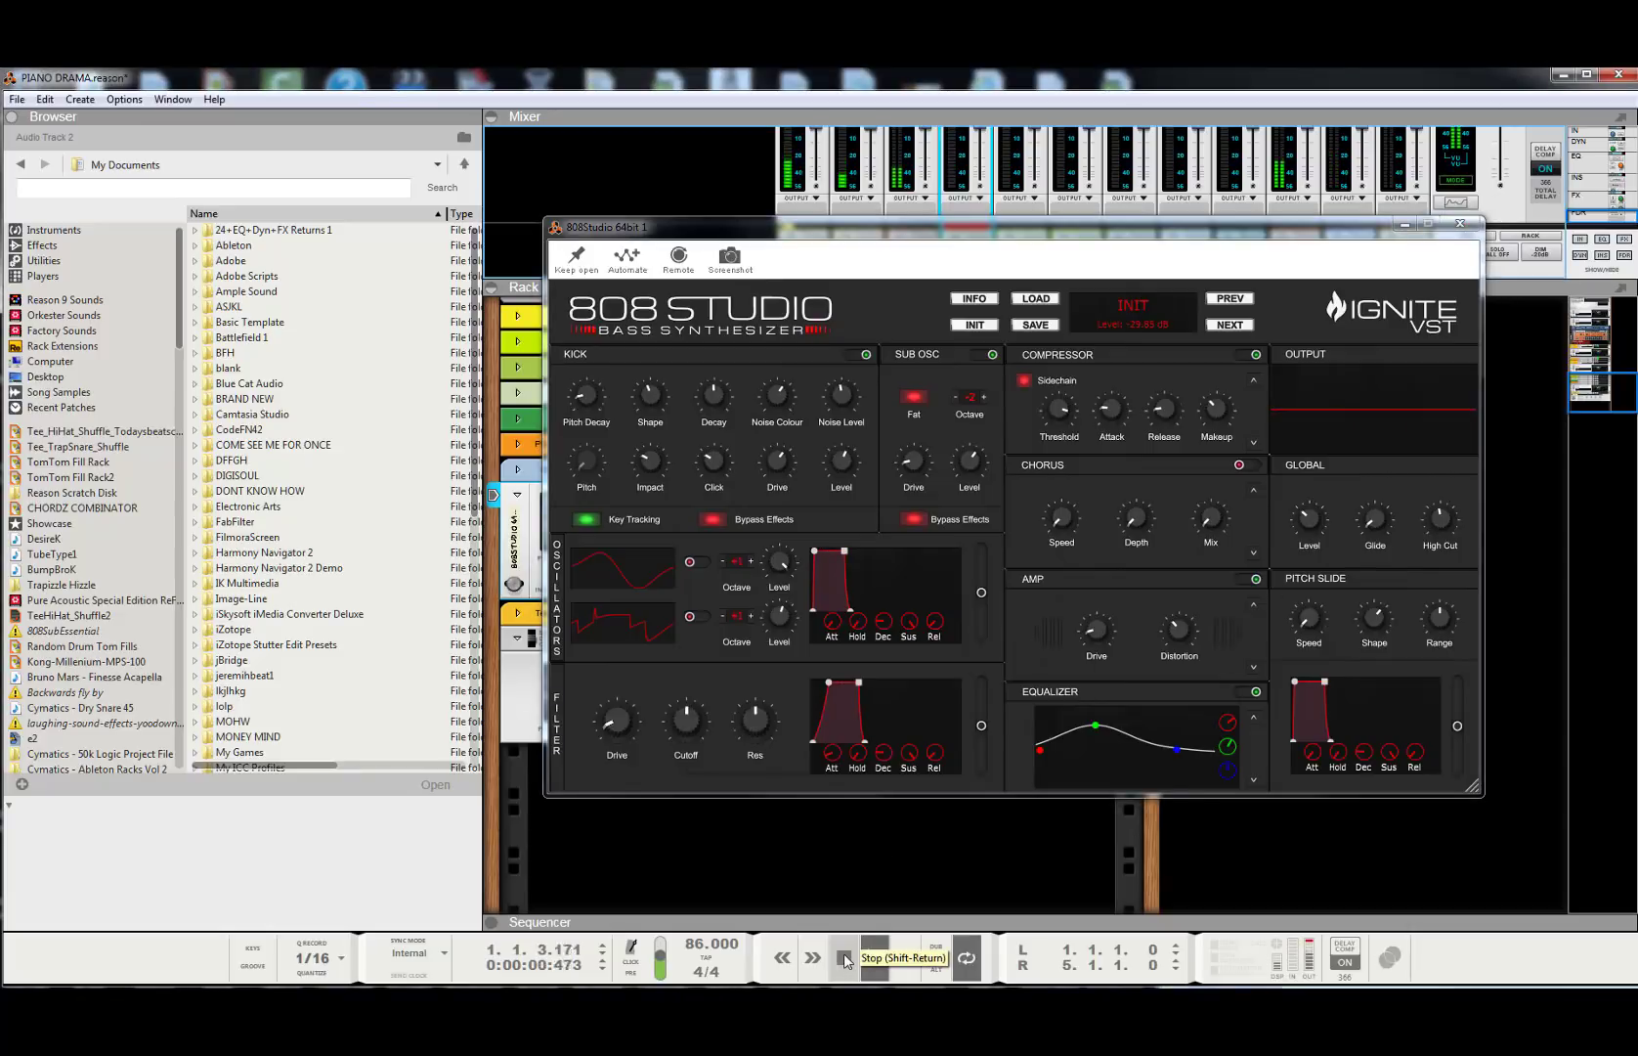
click(864, 967)
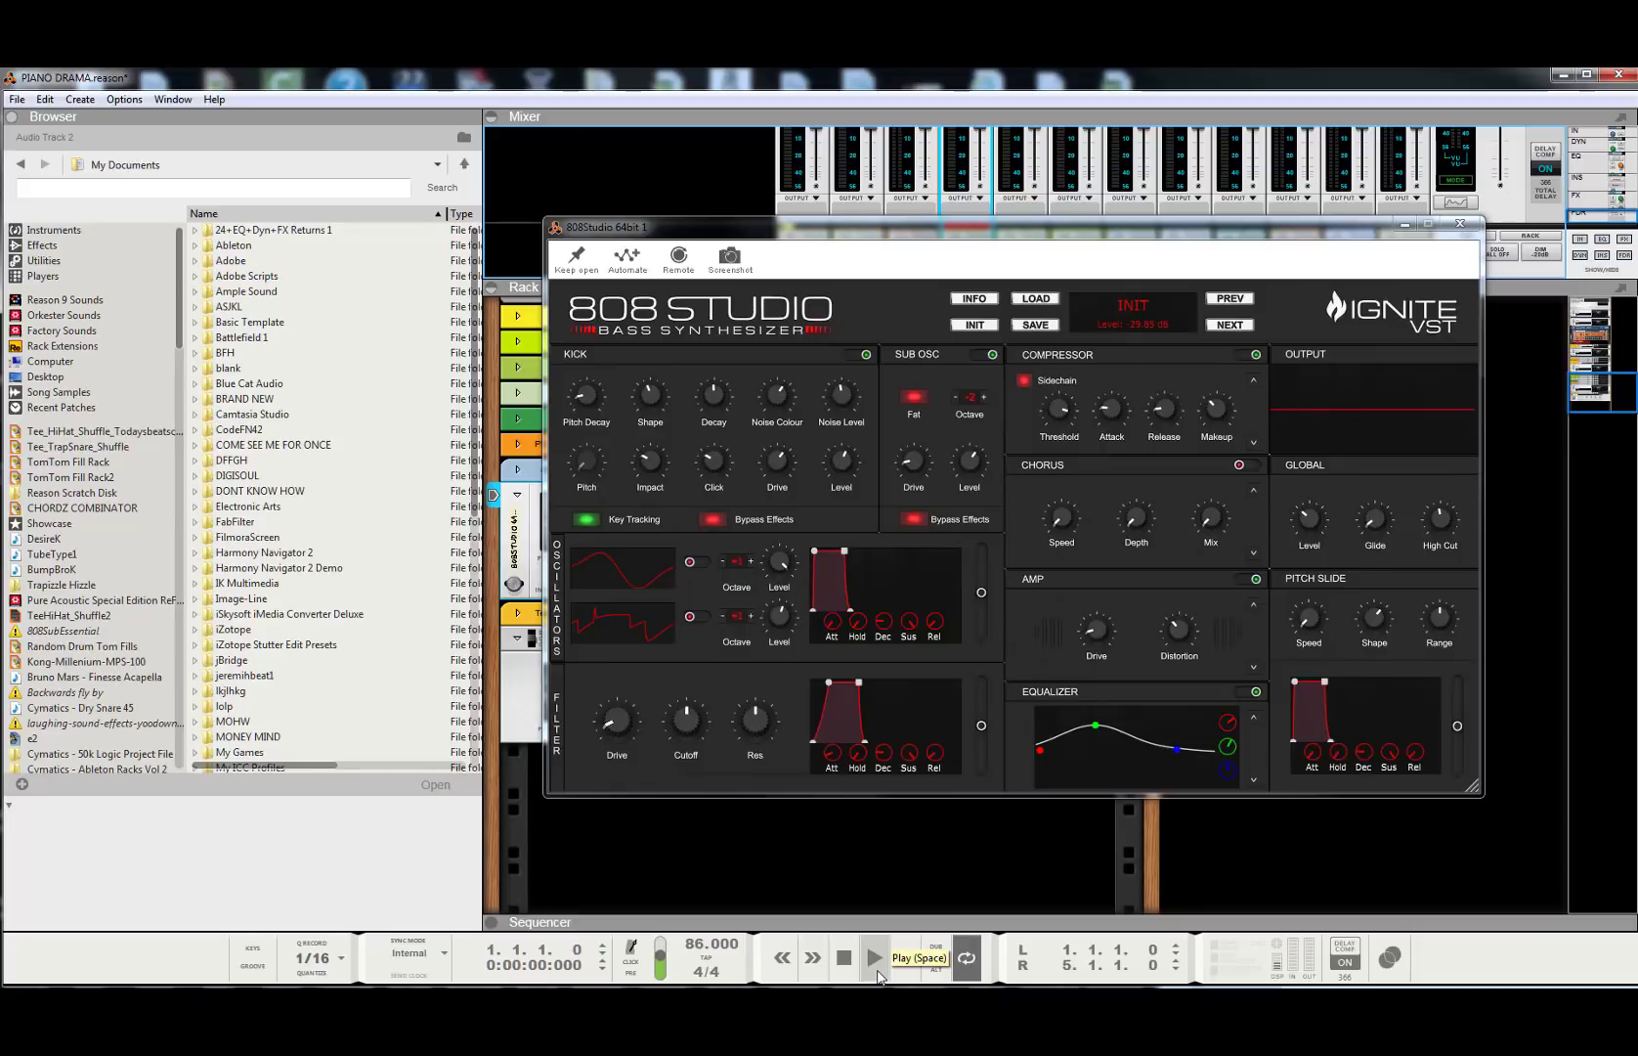
click(876, 968)
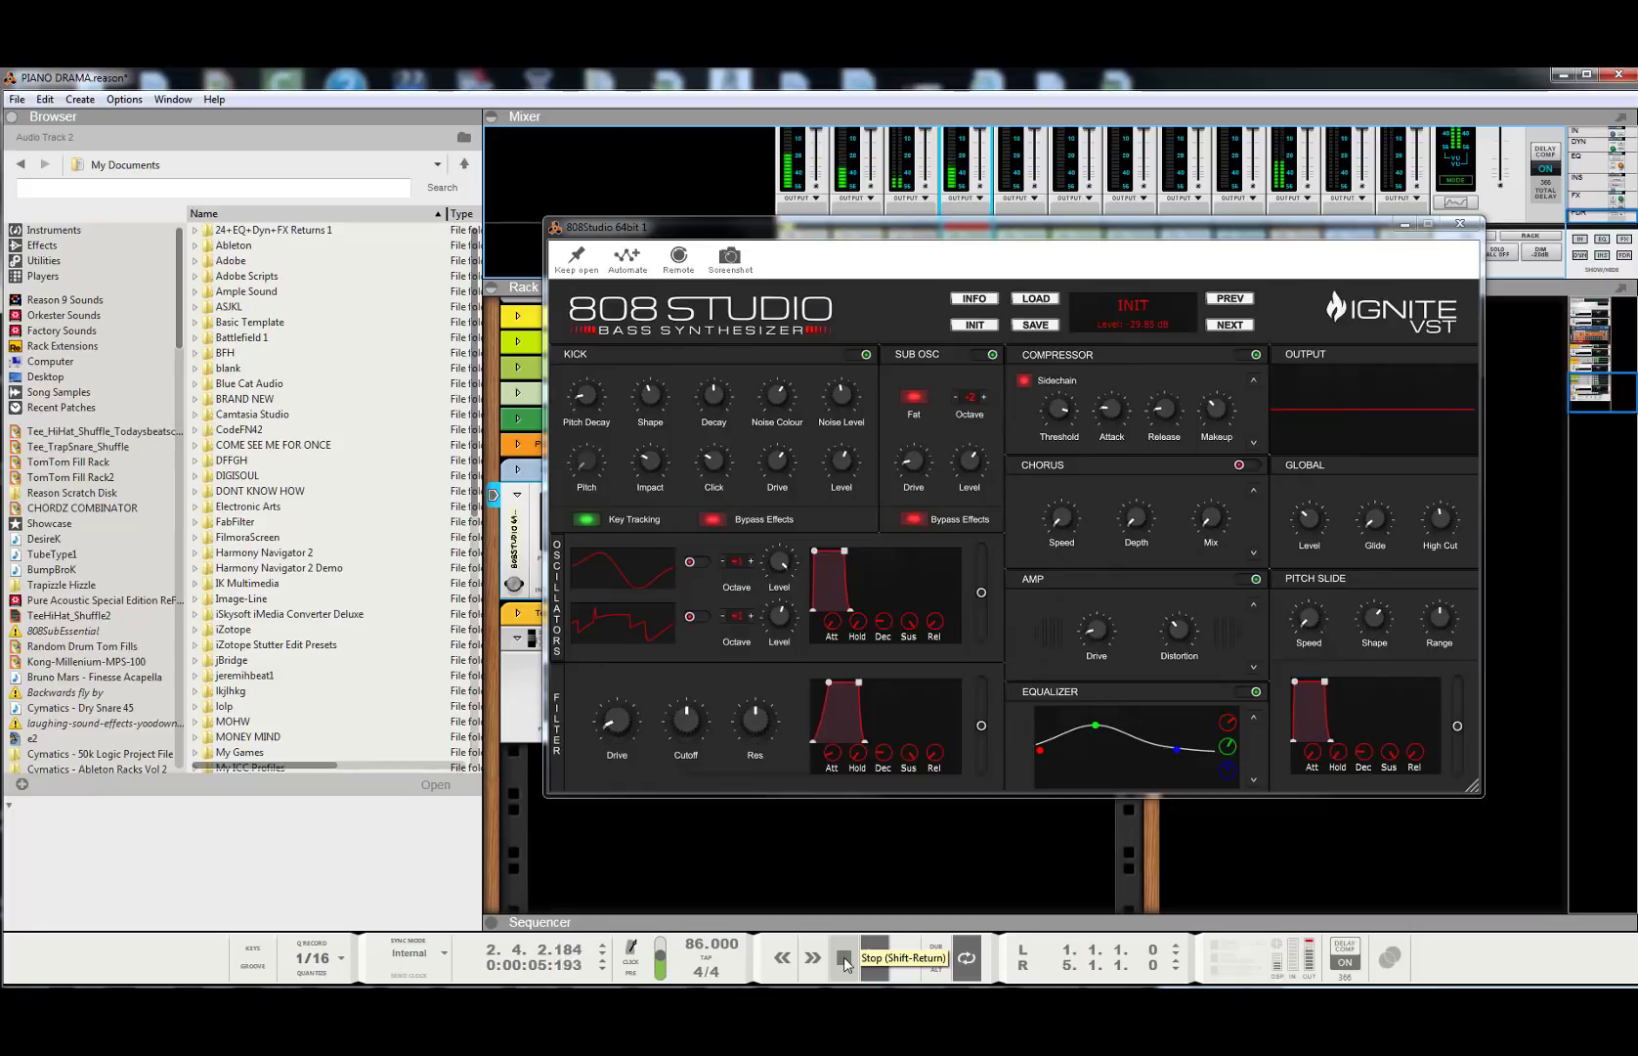
click(845, 964)
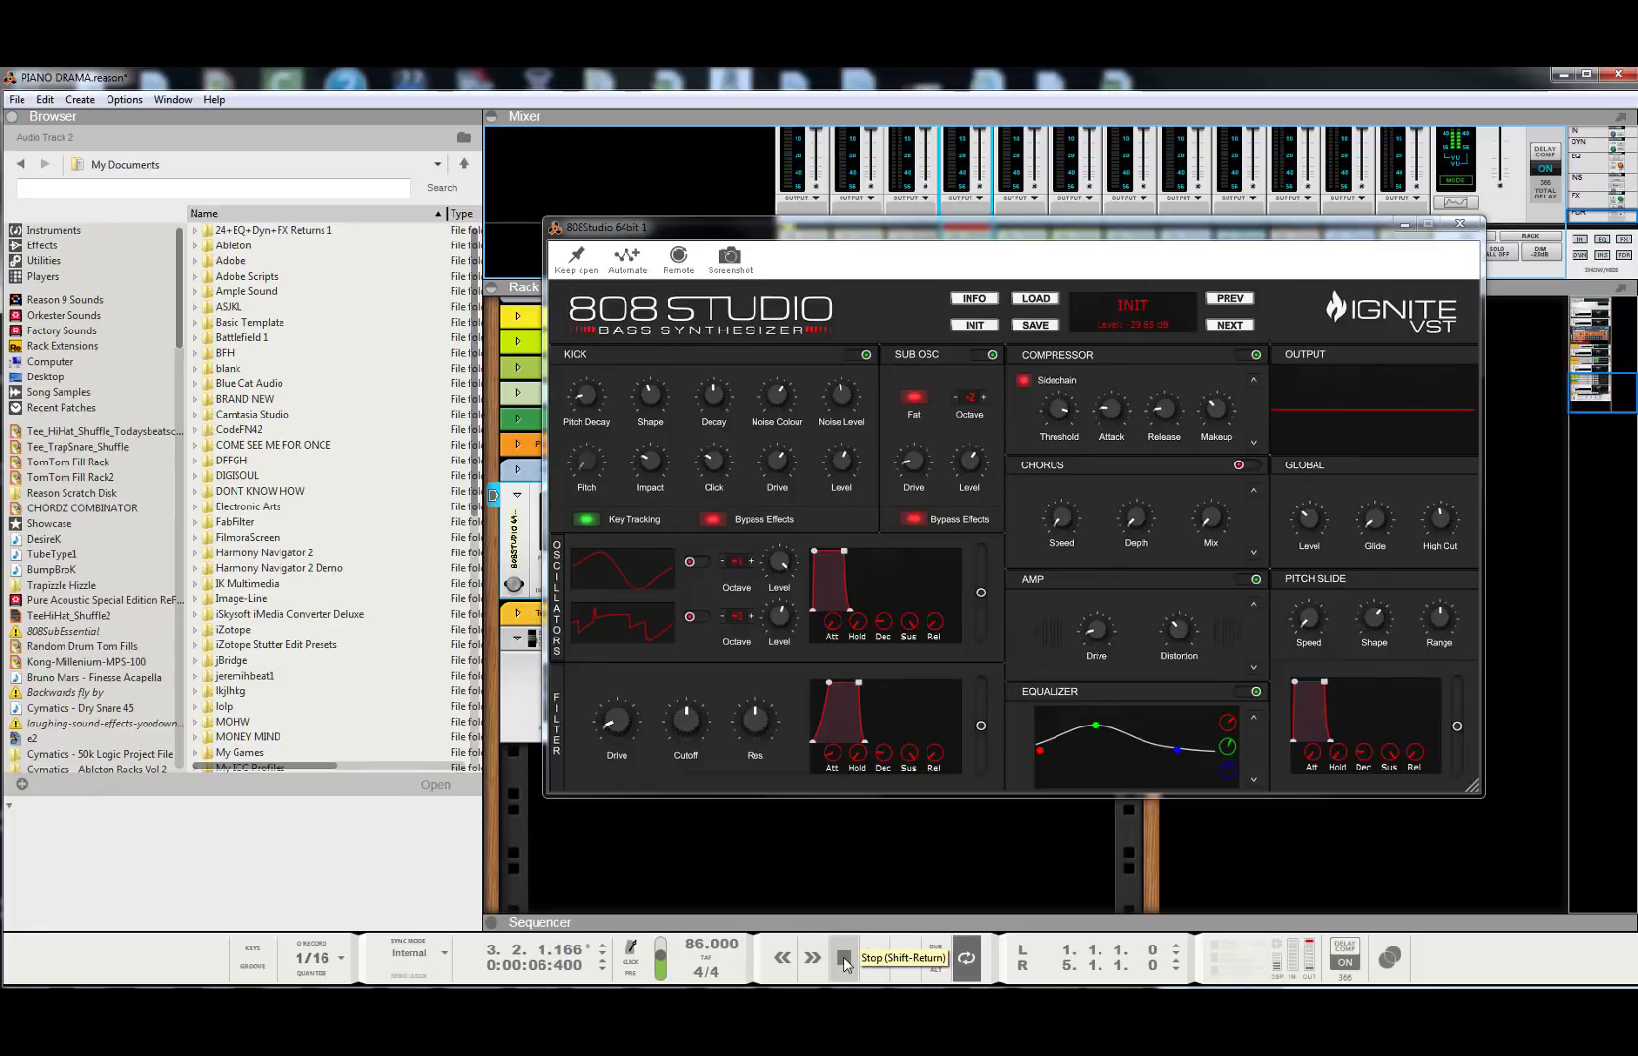
click(844, 964)
key(space)
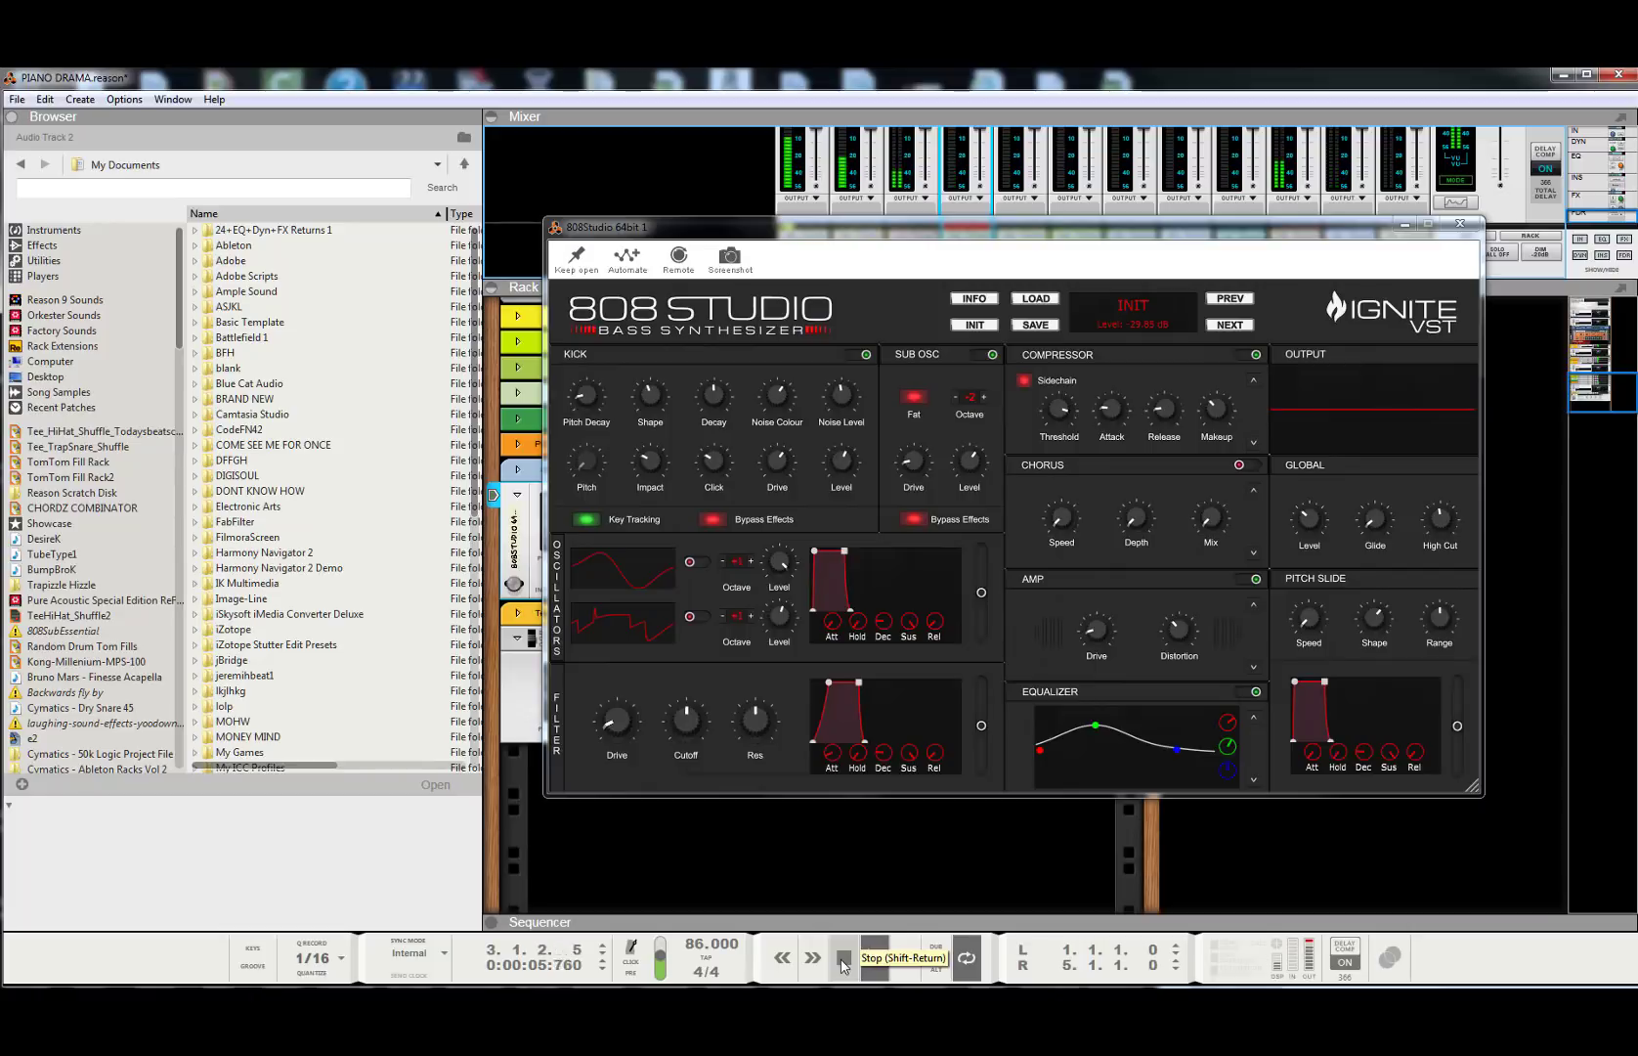
click(844, 964)
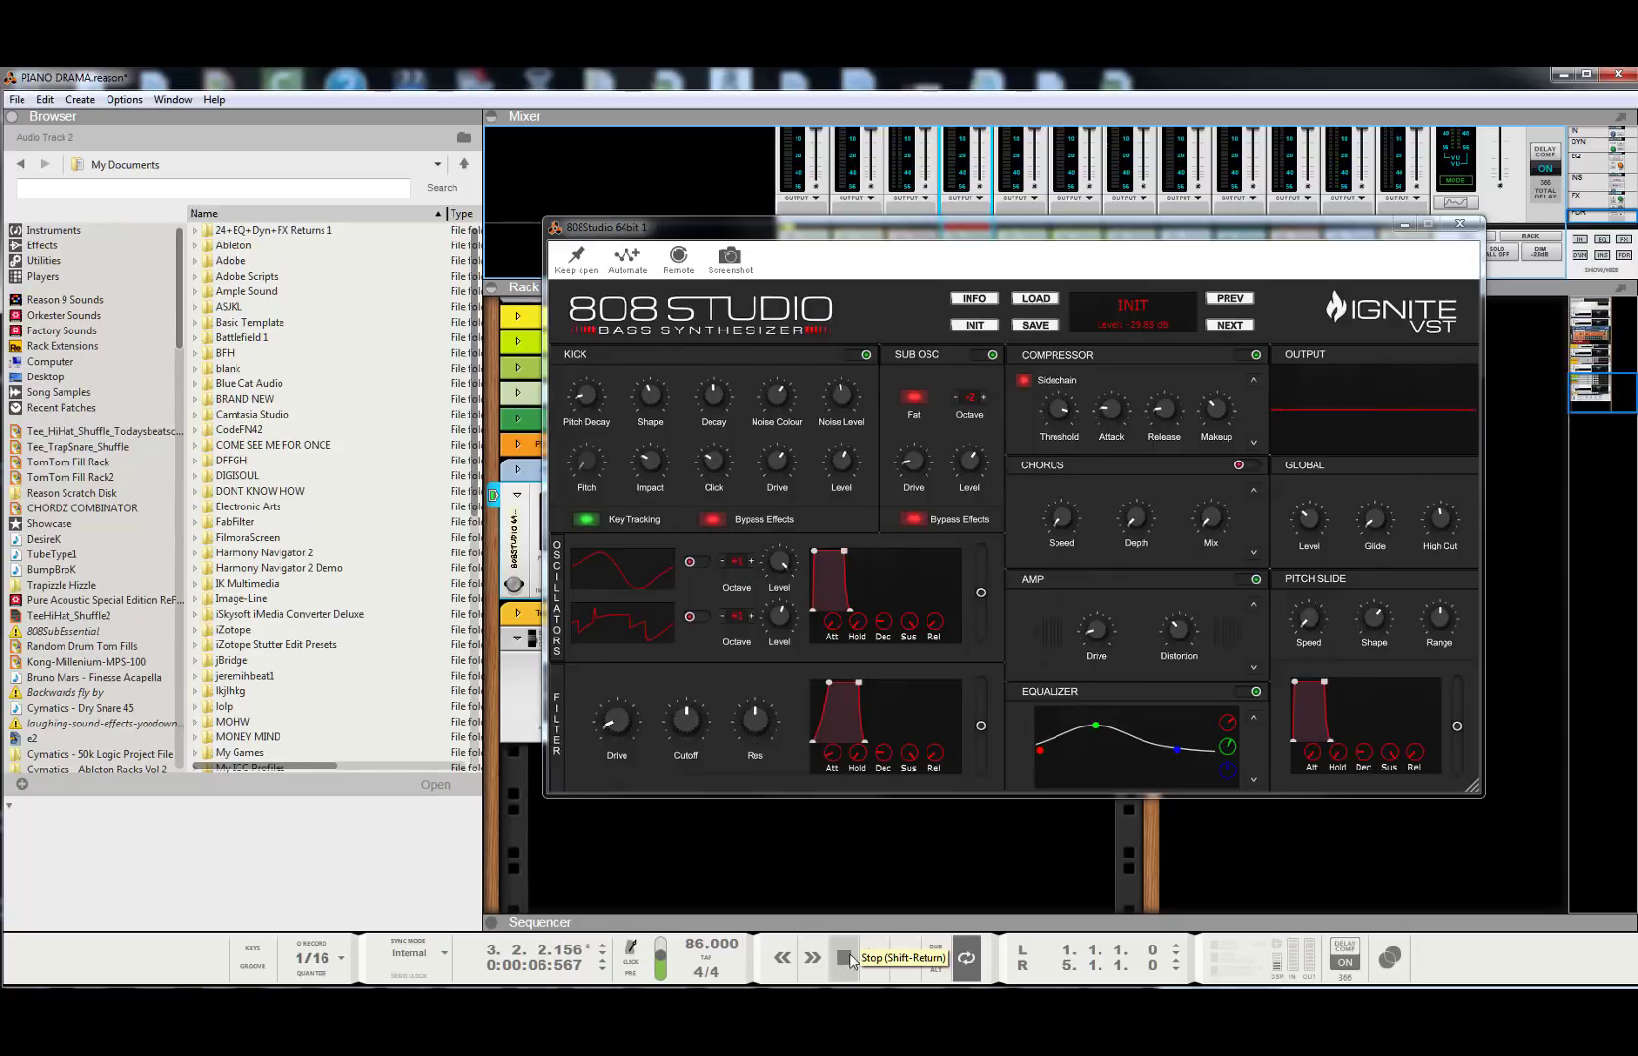
click(842, 963)
click(877, 966)
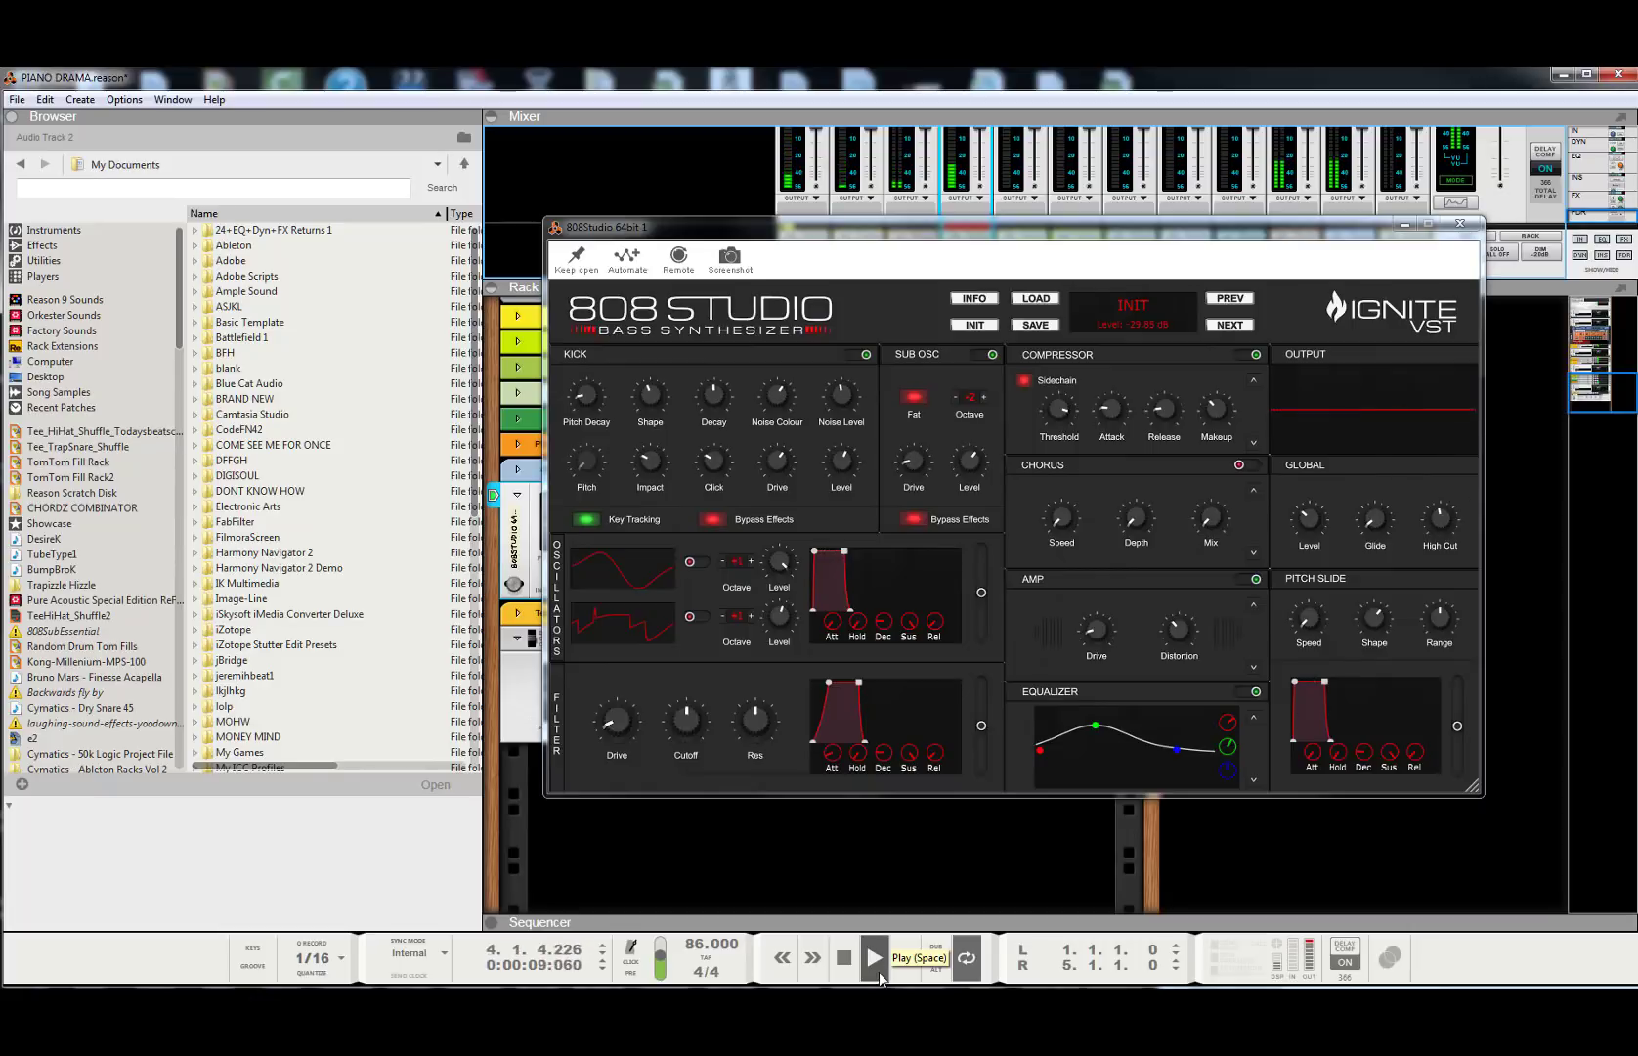
- Play Block 1 from the start, stop it, close the 808Studio window and return to the song start
double_click(849, 963)
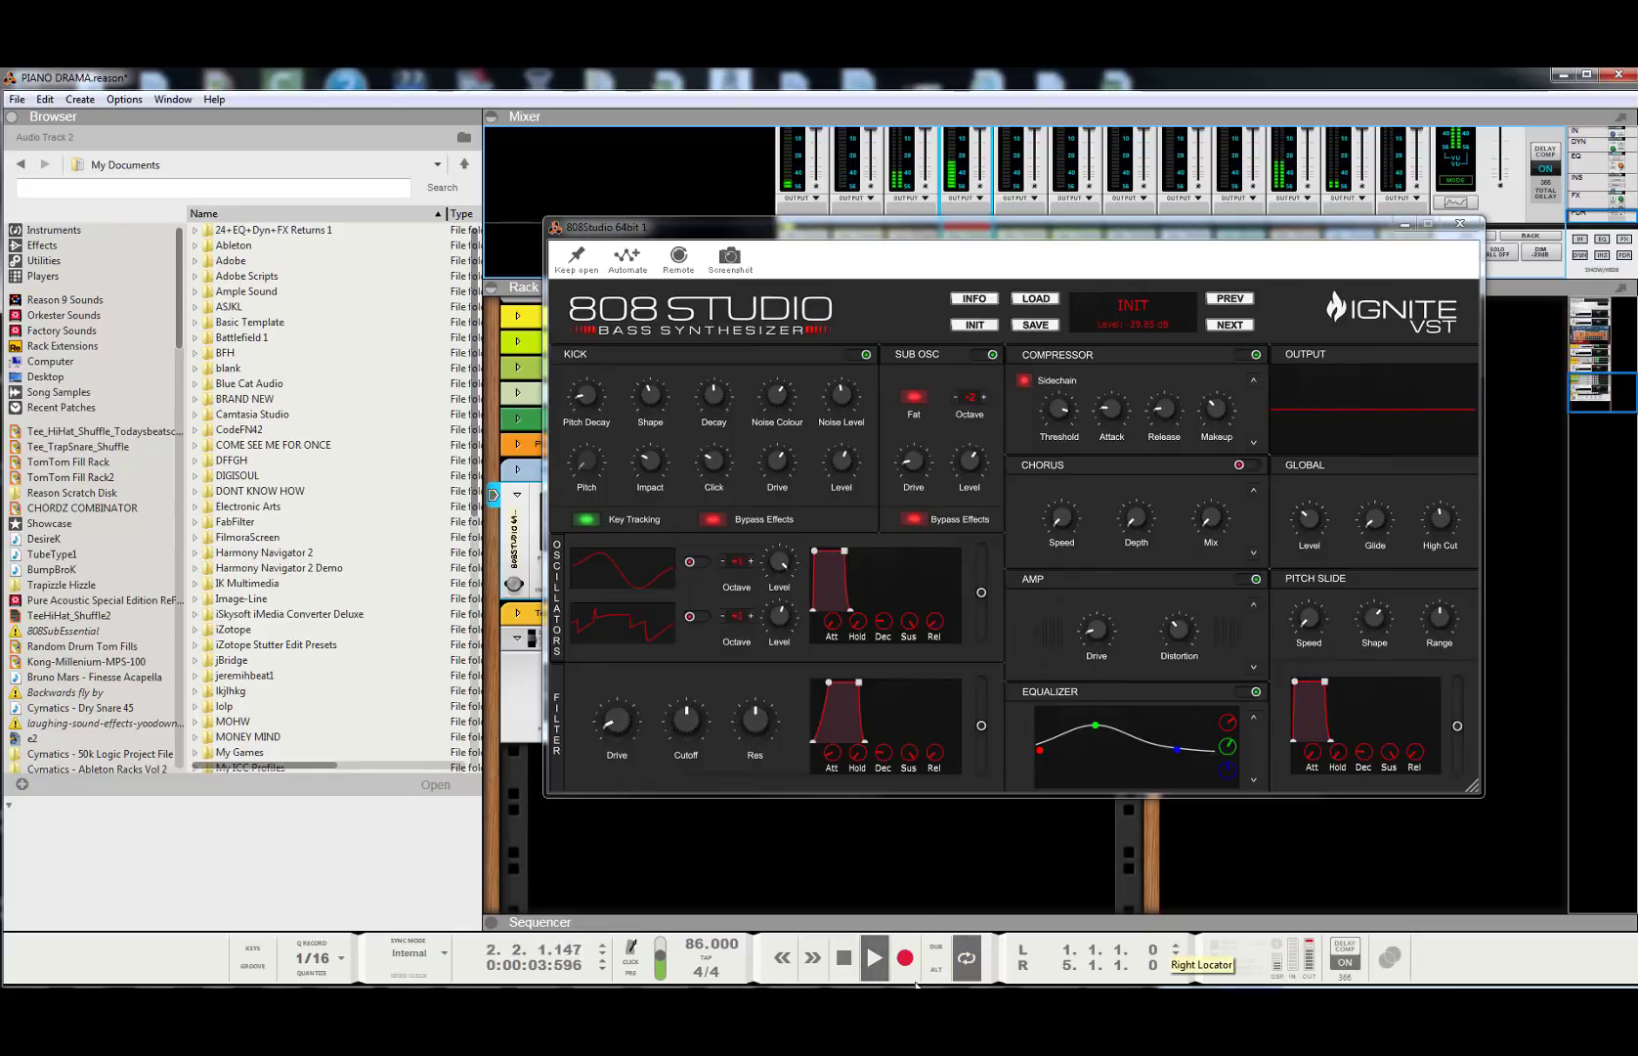
key(space)
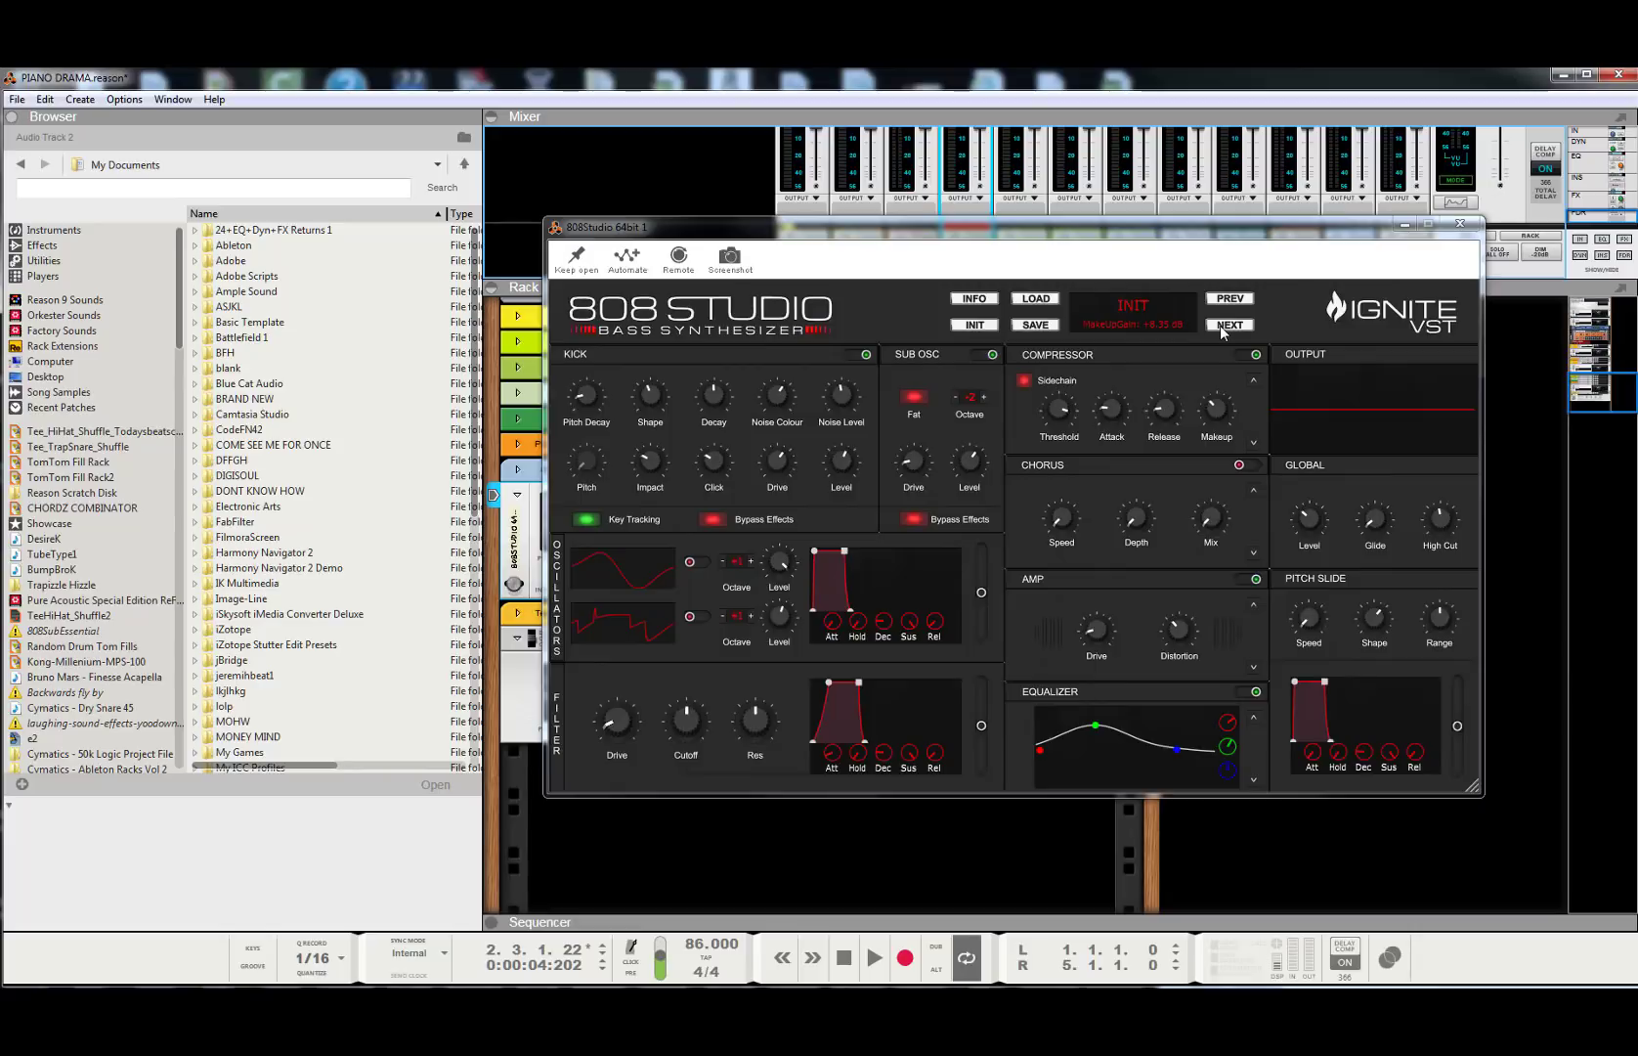
click(1461, 223)
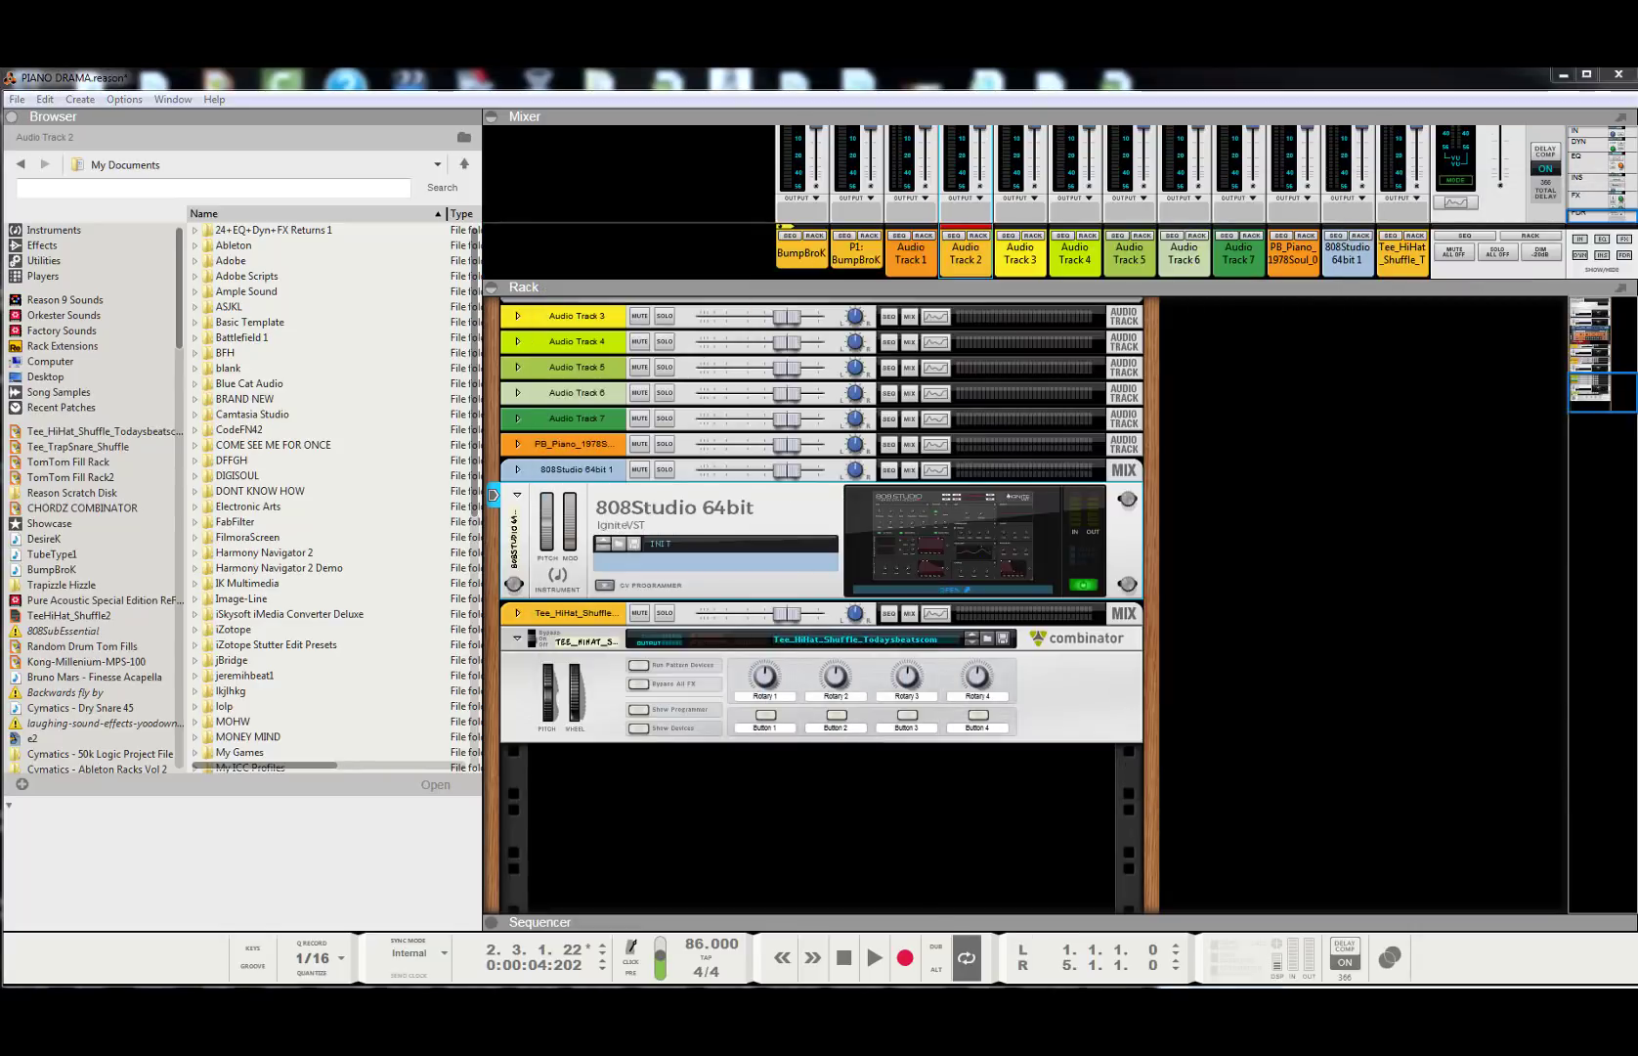
click(844, 958)
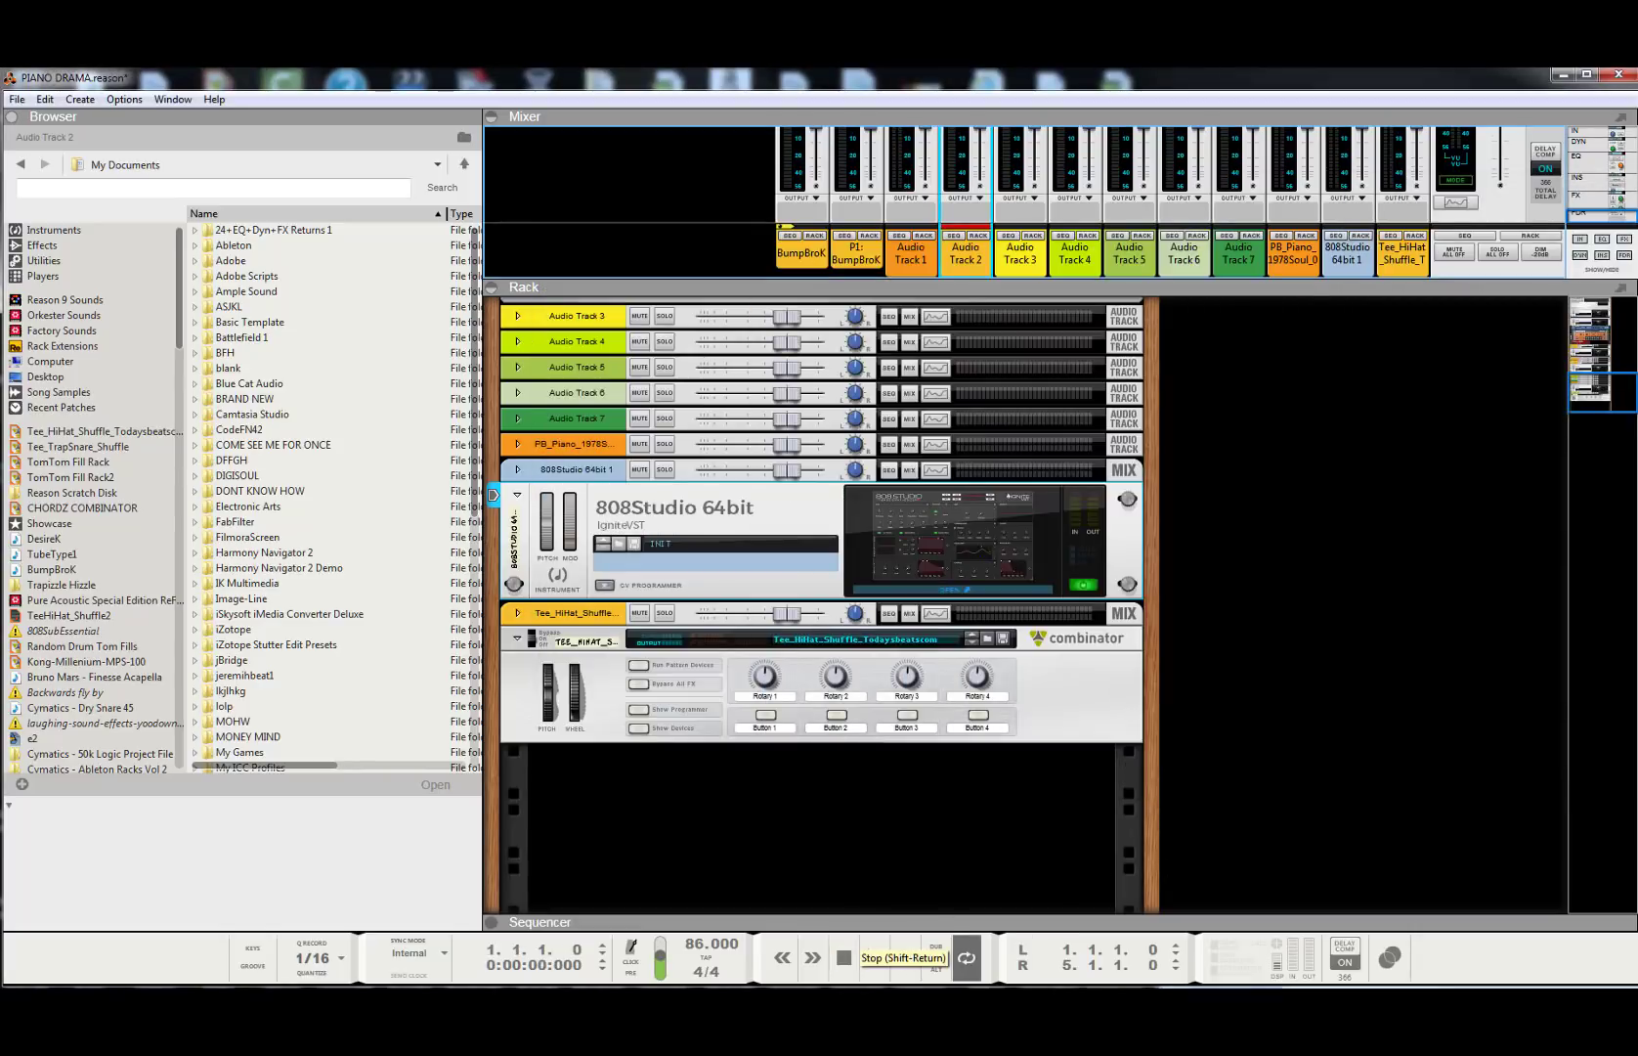
- Enlarge the mixer area above the rack so the channel sends and faders are fully shown
click(946, 589)
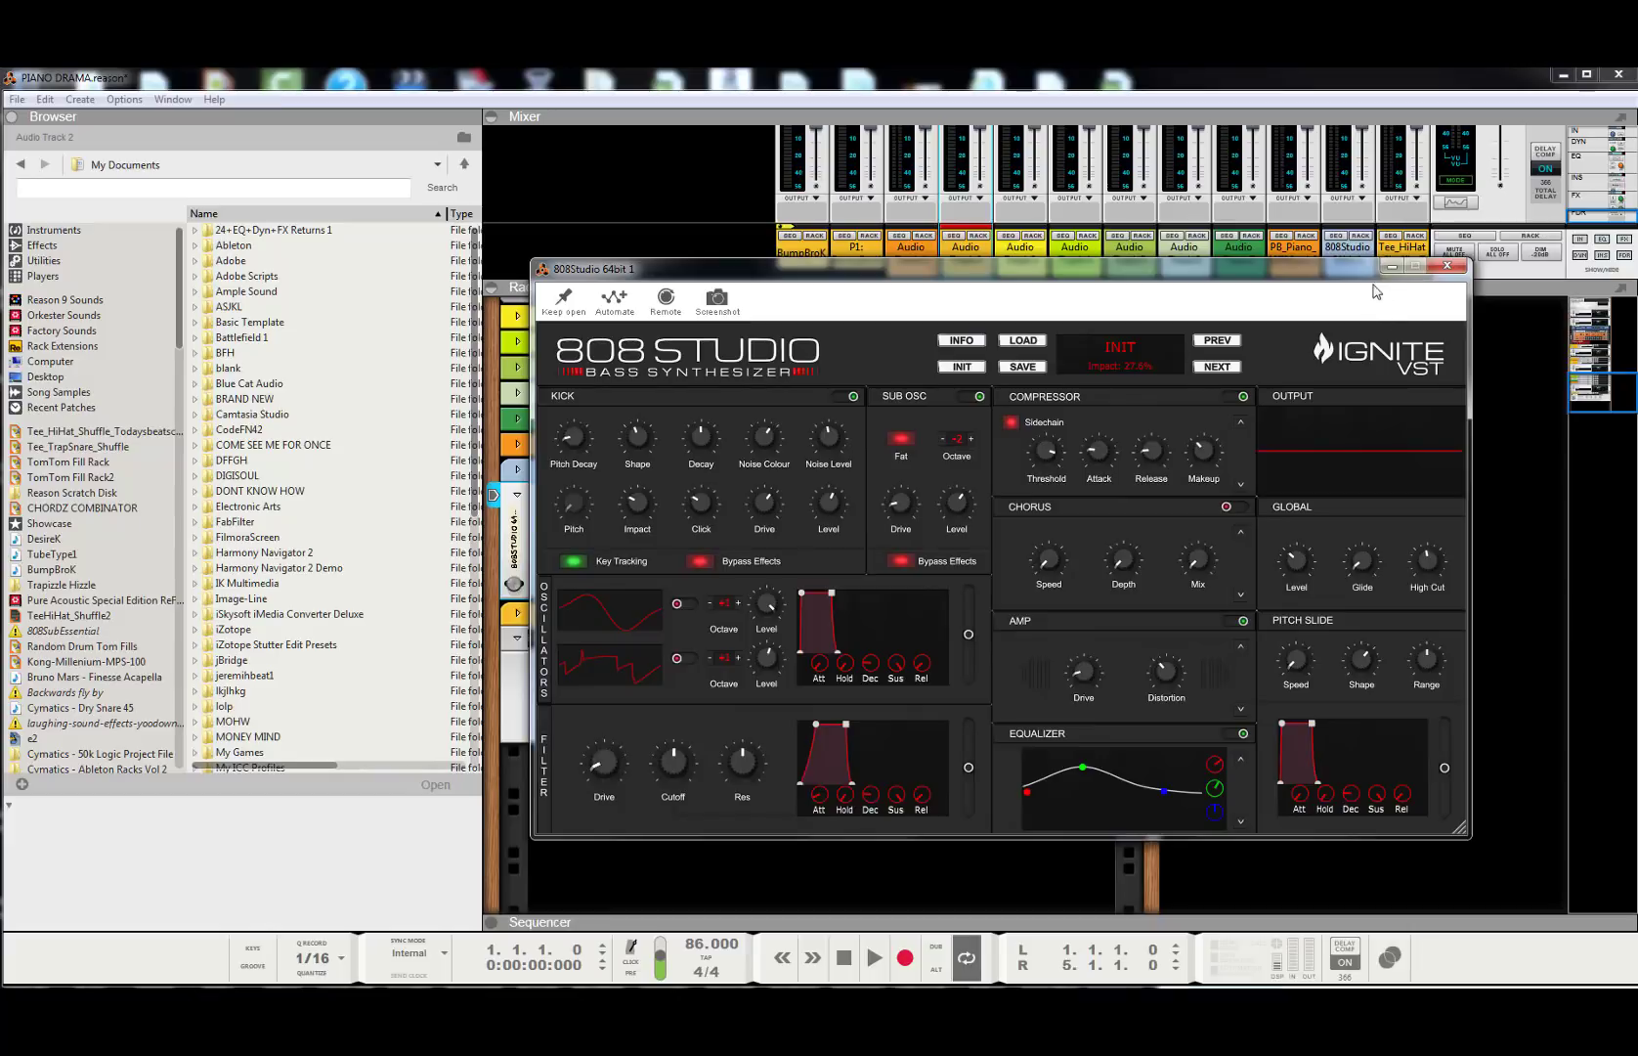
click(1447, 266)
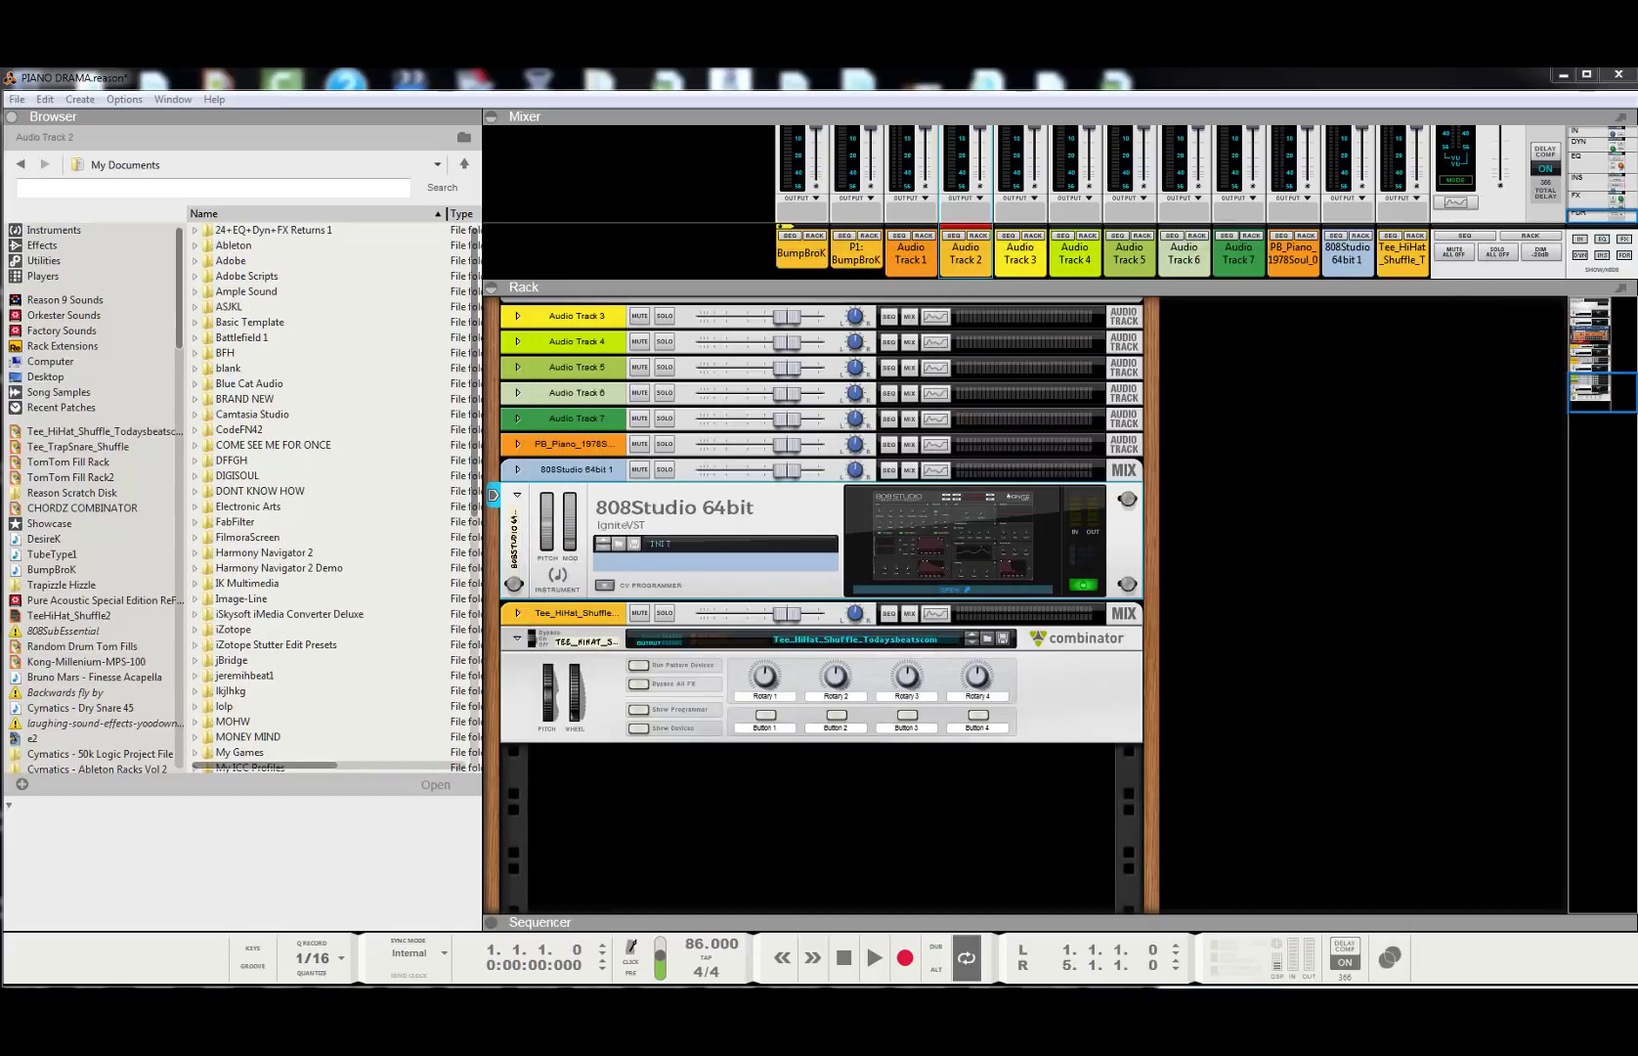
drag(1449, 285, 1450, 678)
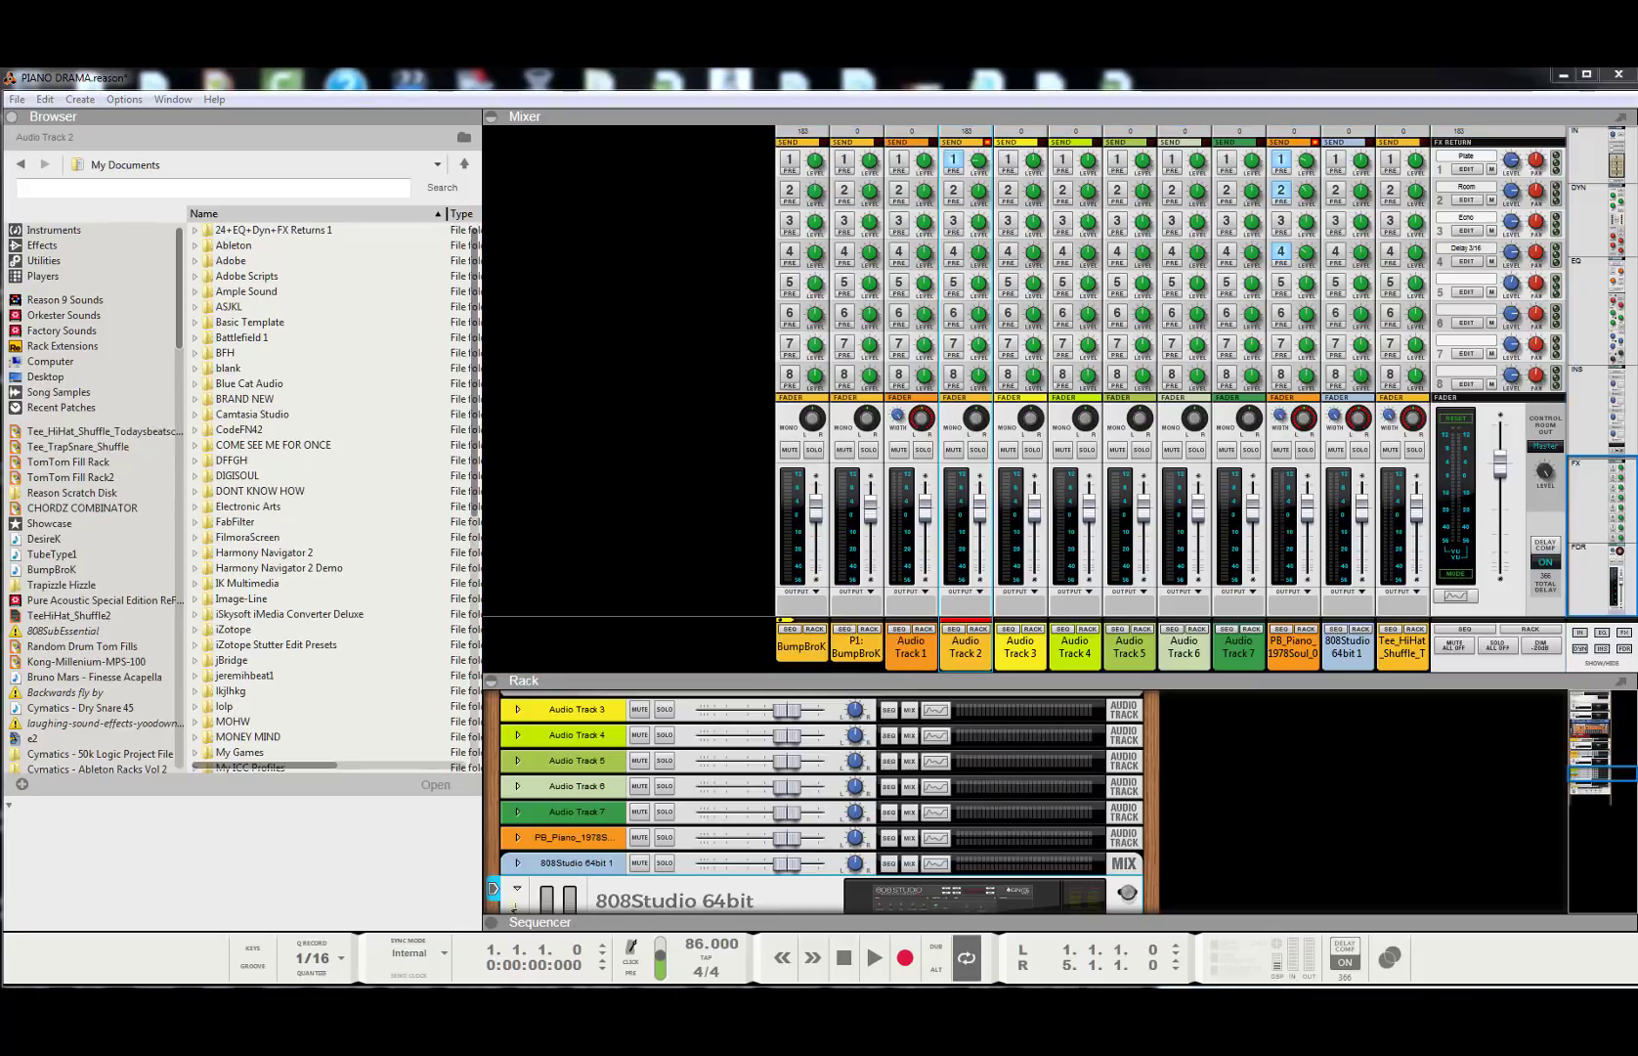
- Switch to the UAD Console, adjust the gain of the Tube-Tech CL 1B on the ANALOG 1 insert, and close Console
key(alt+Tab)
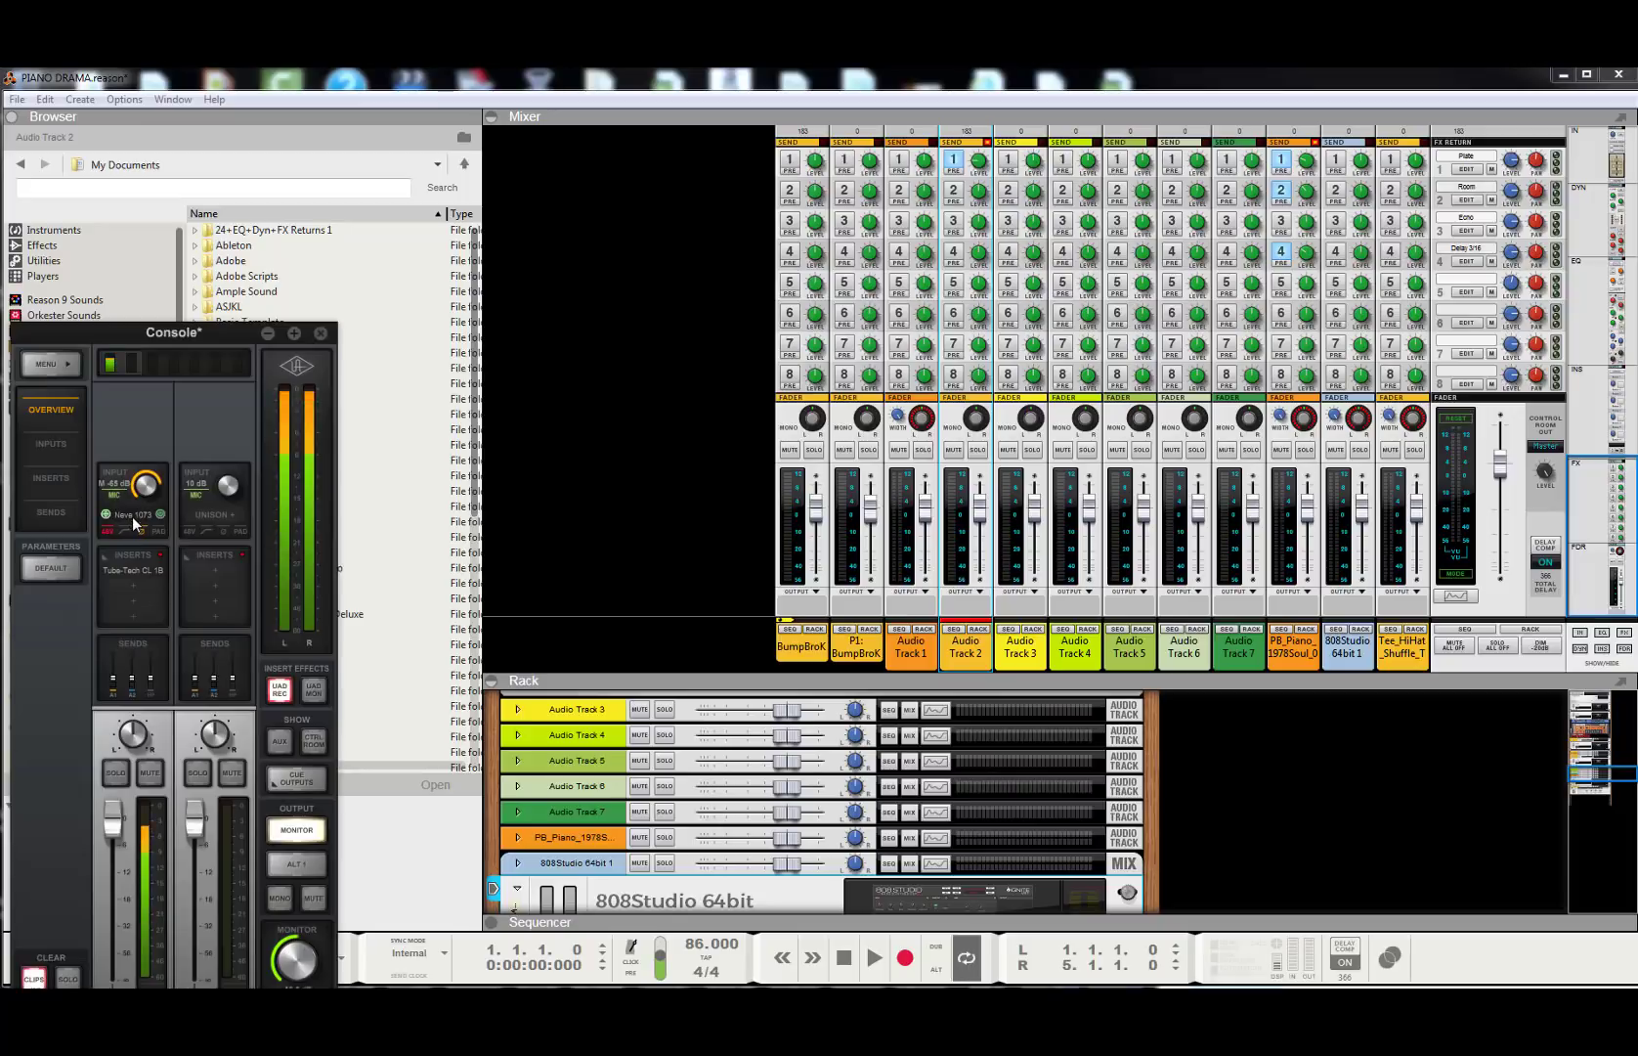
click(141, 570)
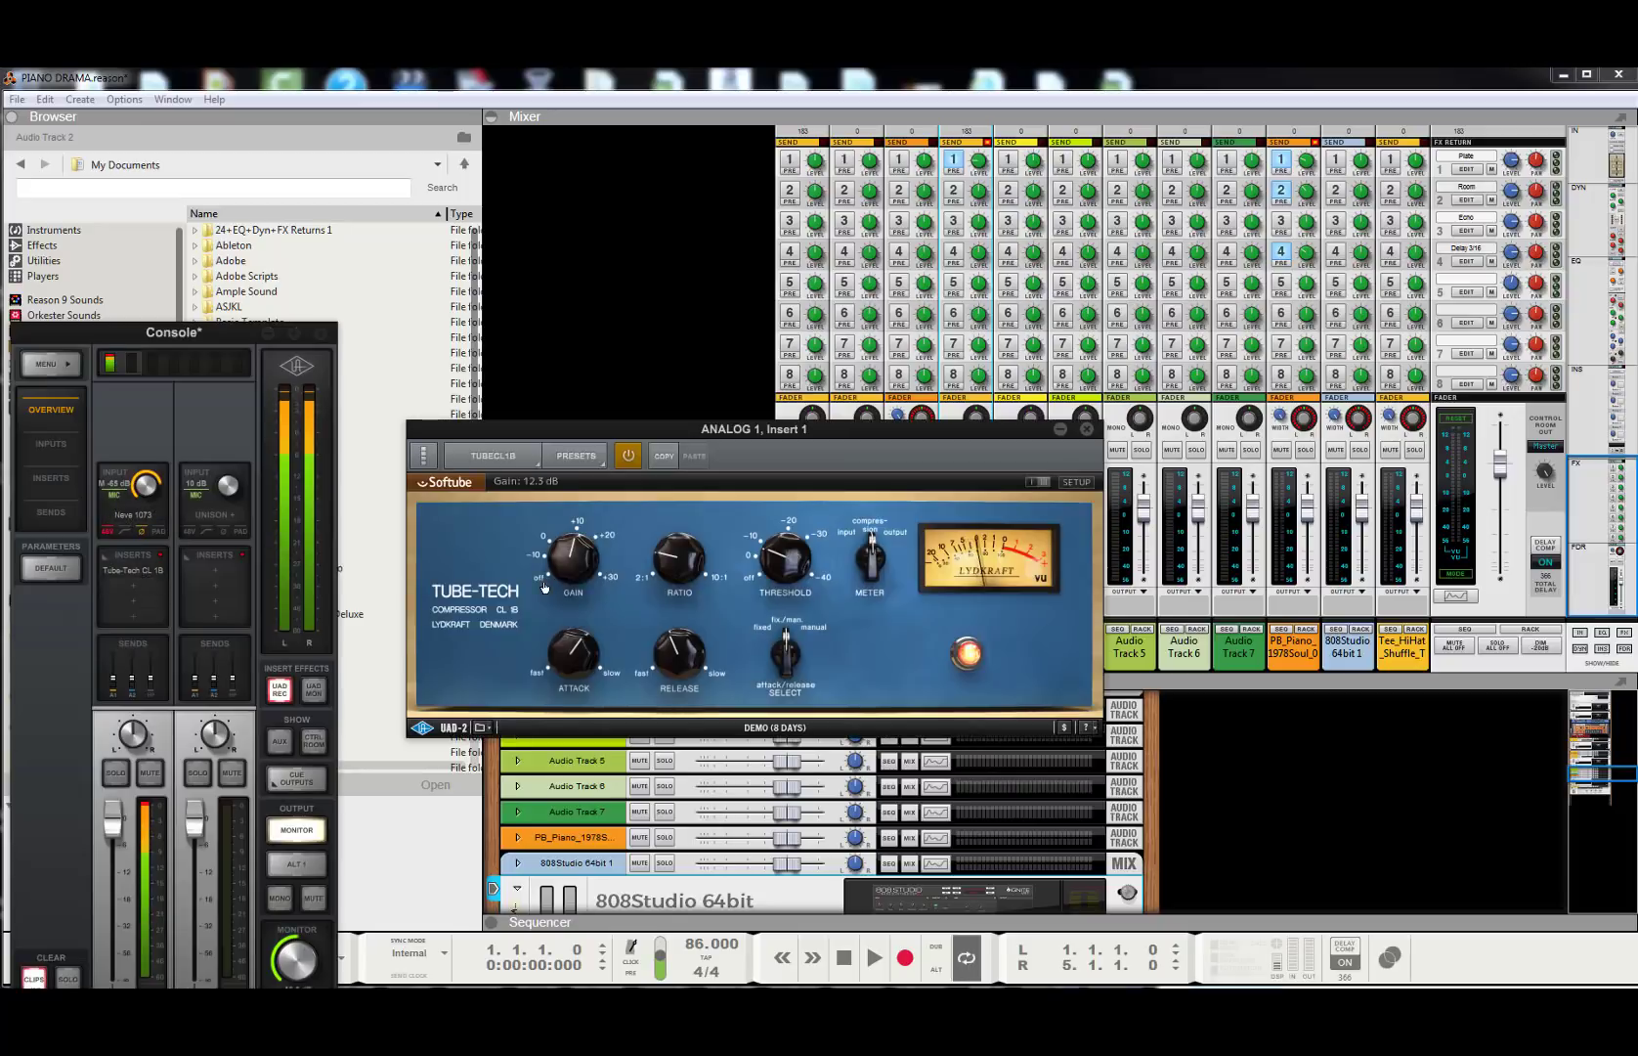
drag(571, 561, 572, 567)
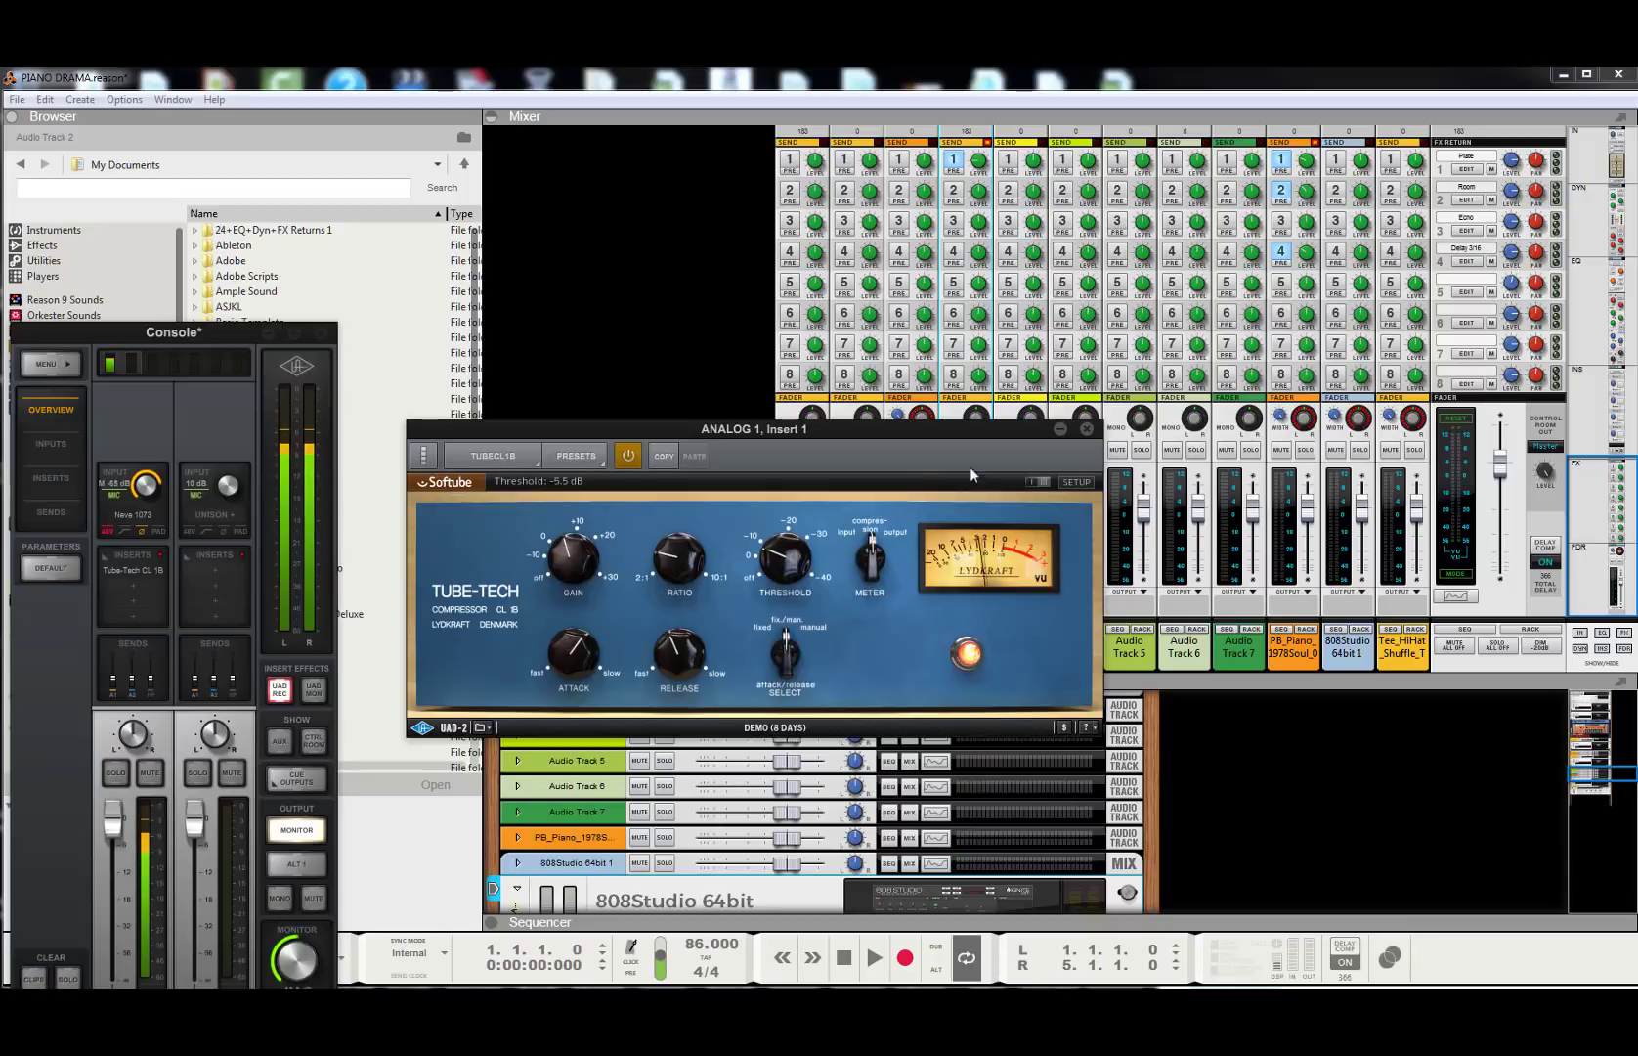
click(1086, 428)
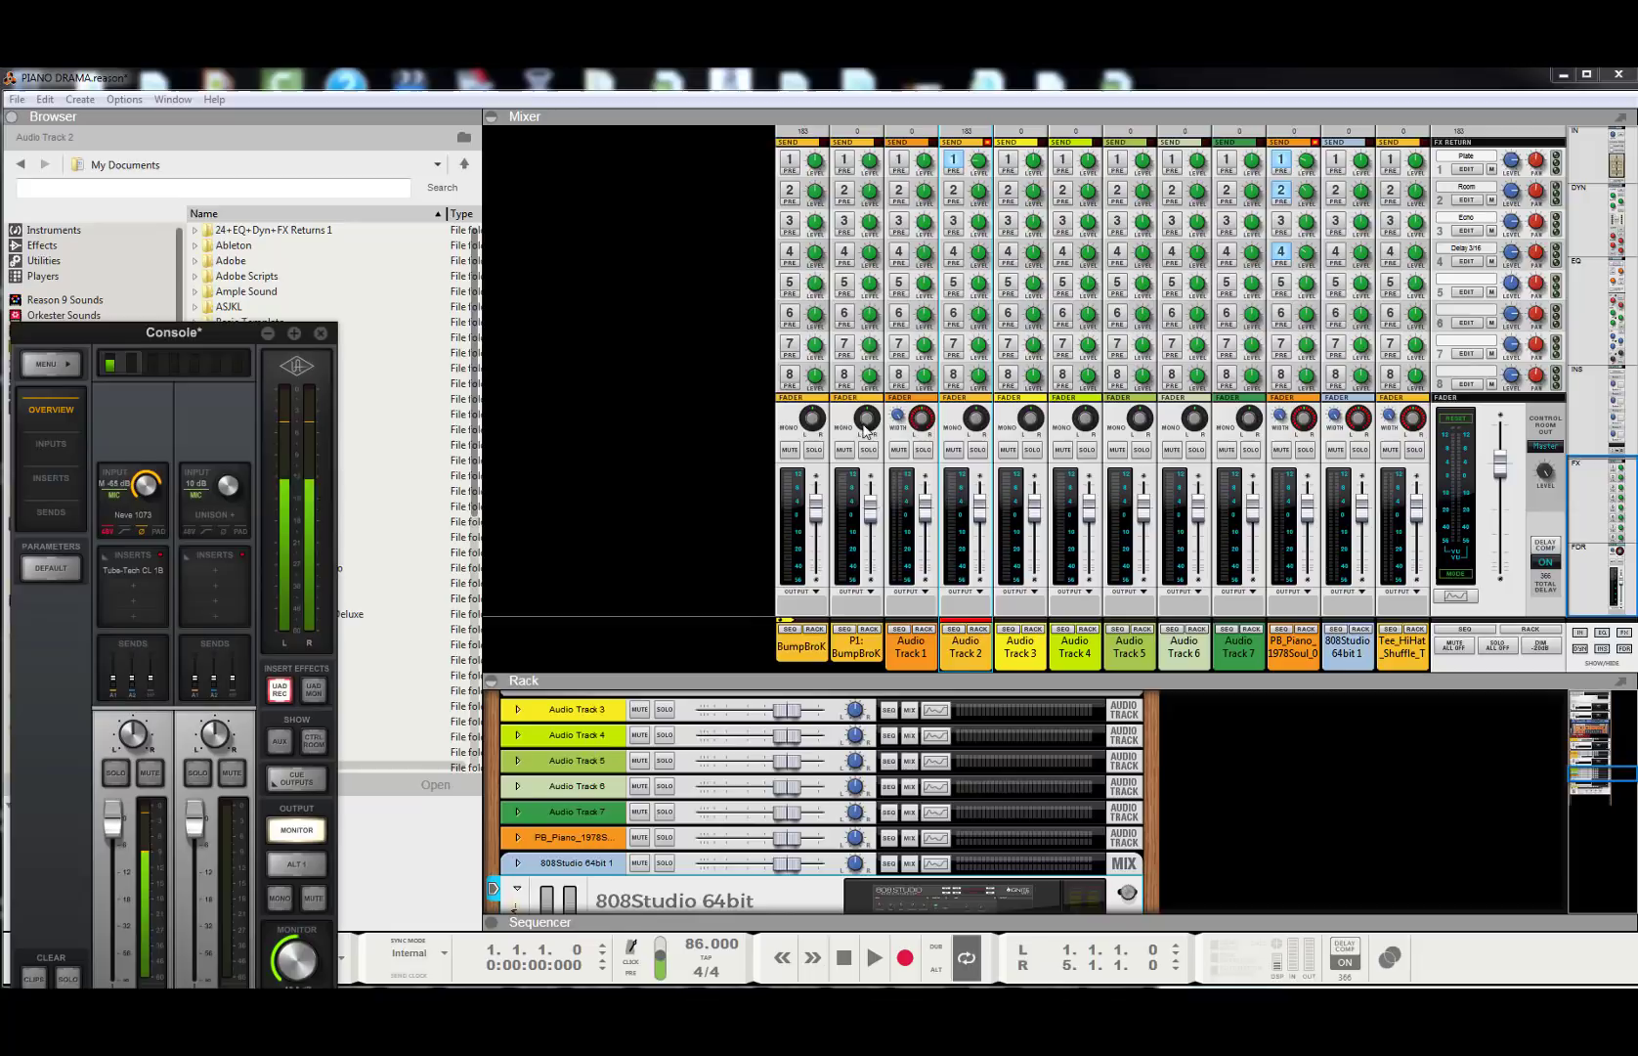
click(321, 333)
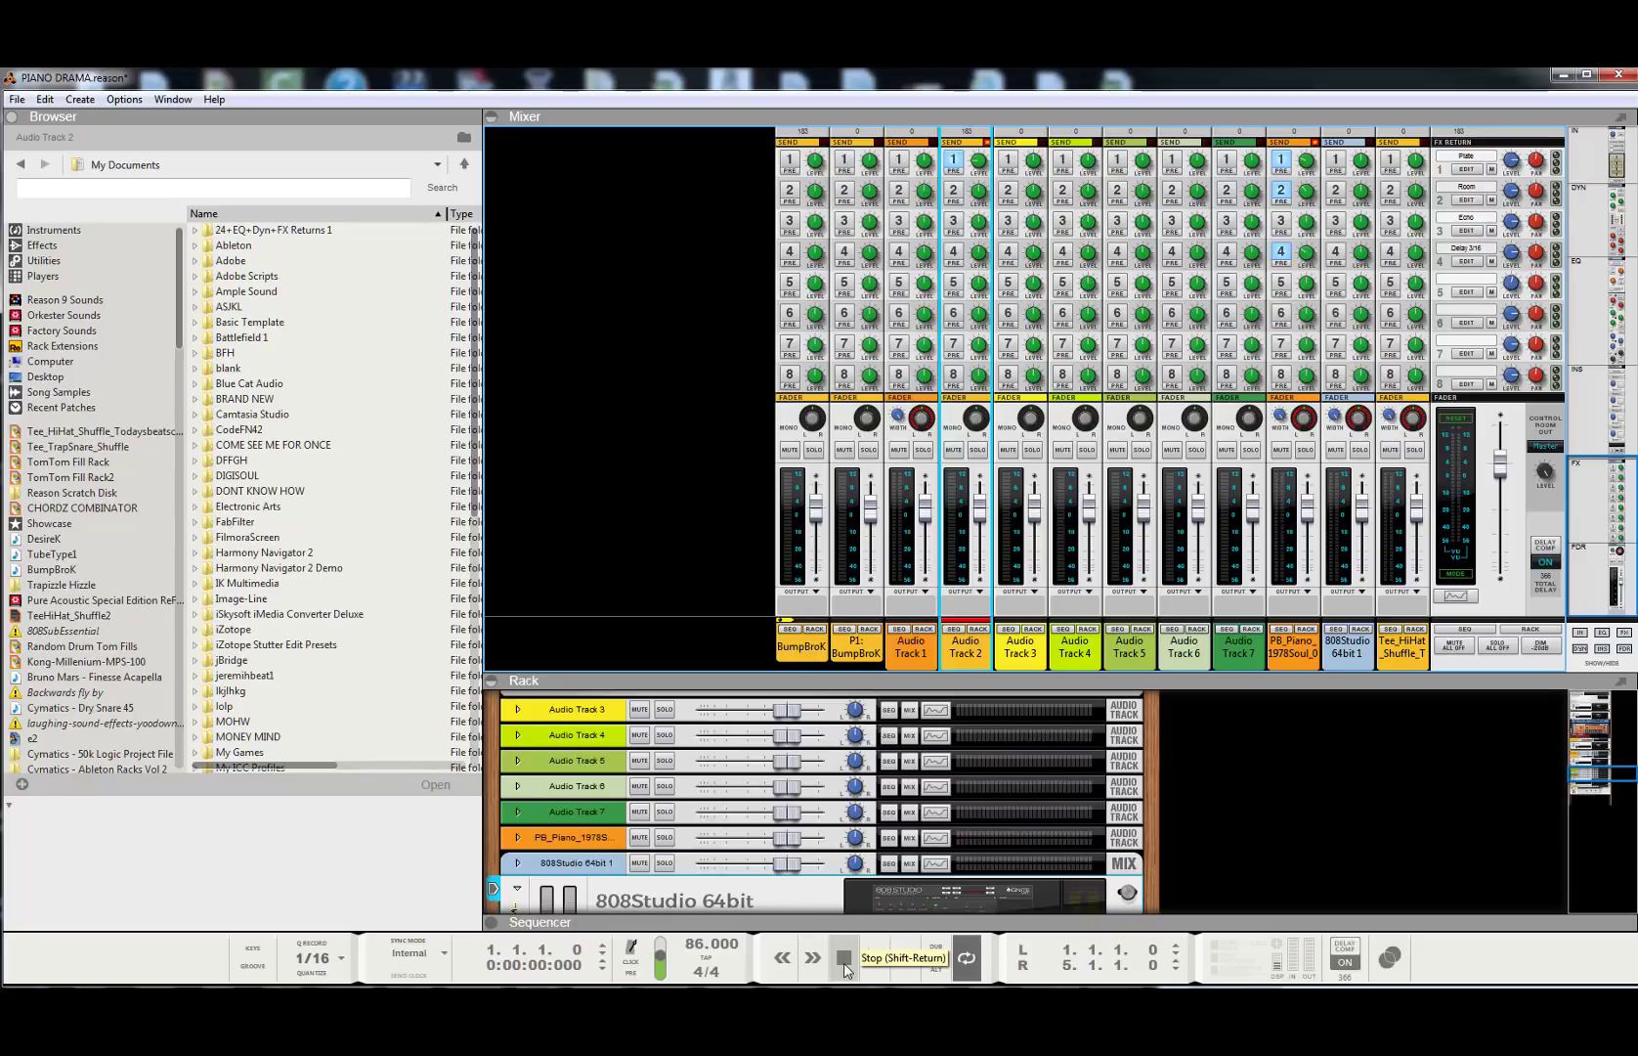
- Play Block 1 with the 808Studio plug-in window reopened and moved so that all its controls are on screen
key(space)
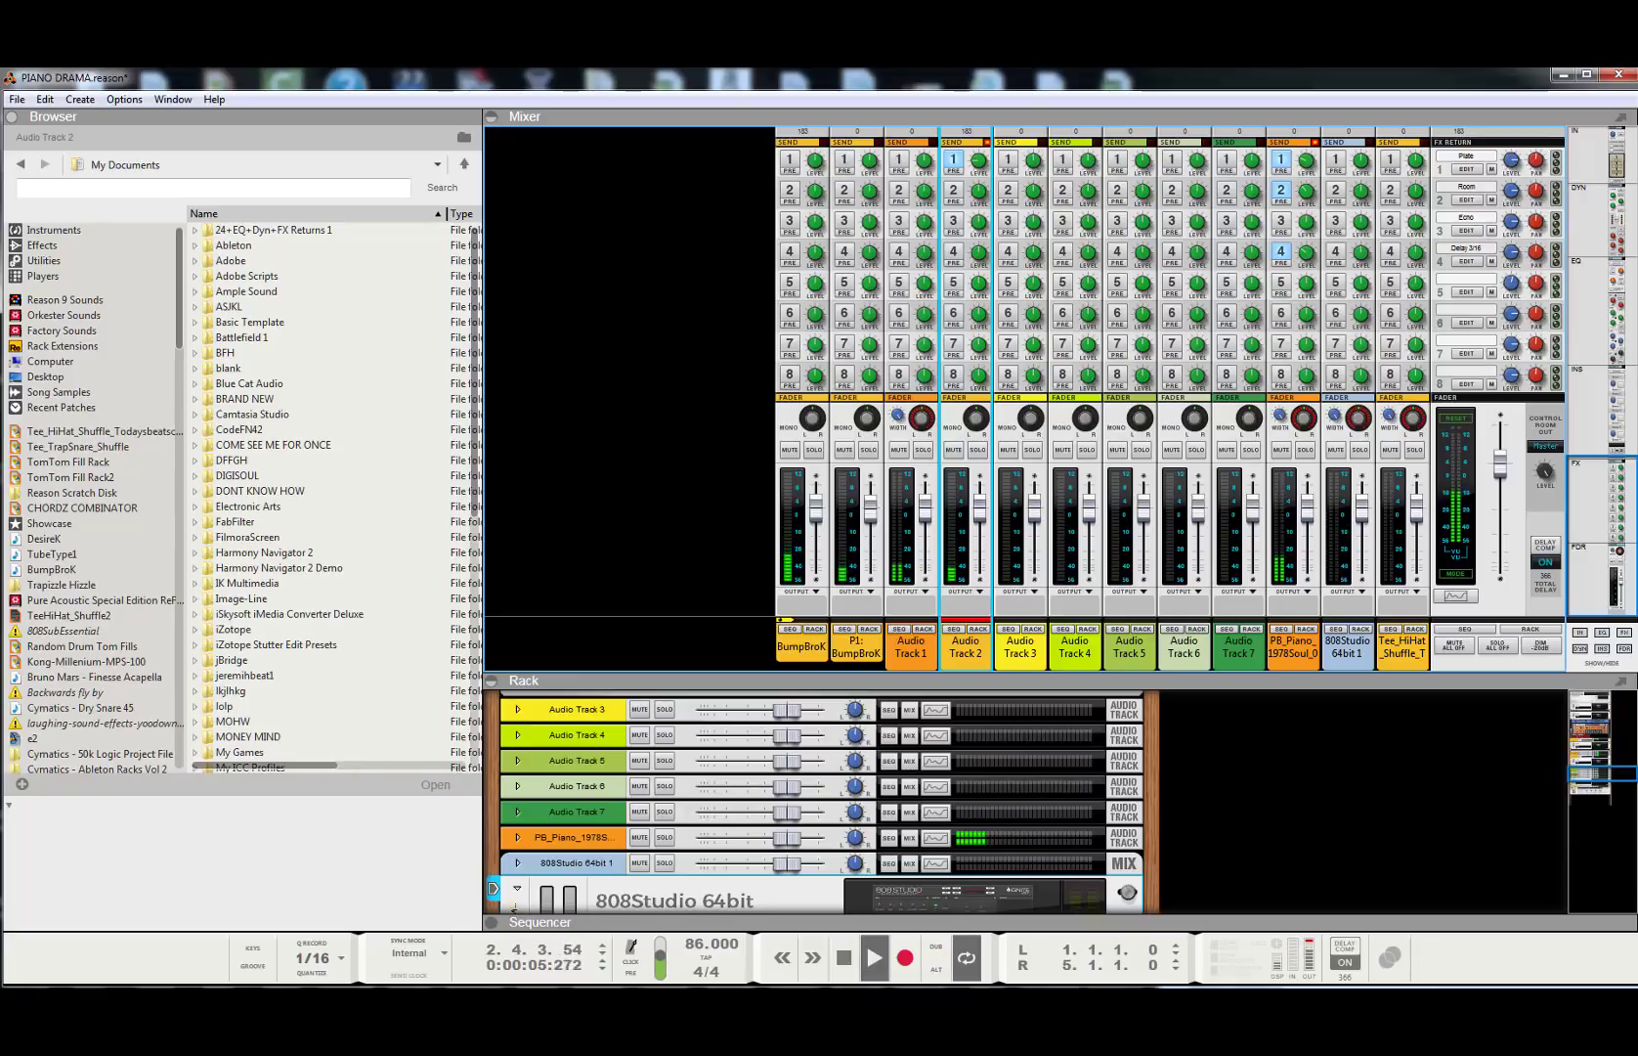
click(978, 895)
drag(1023, 339, 823, 207)
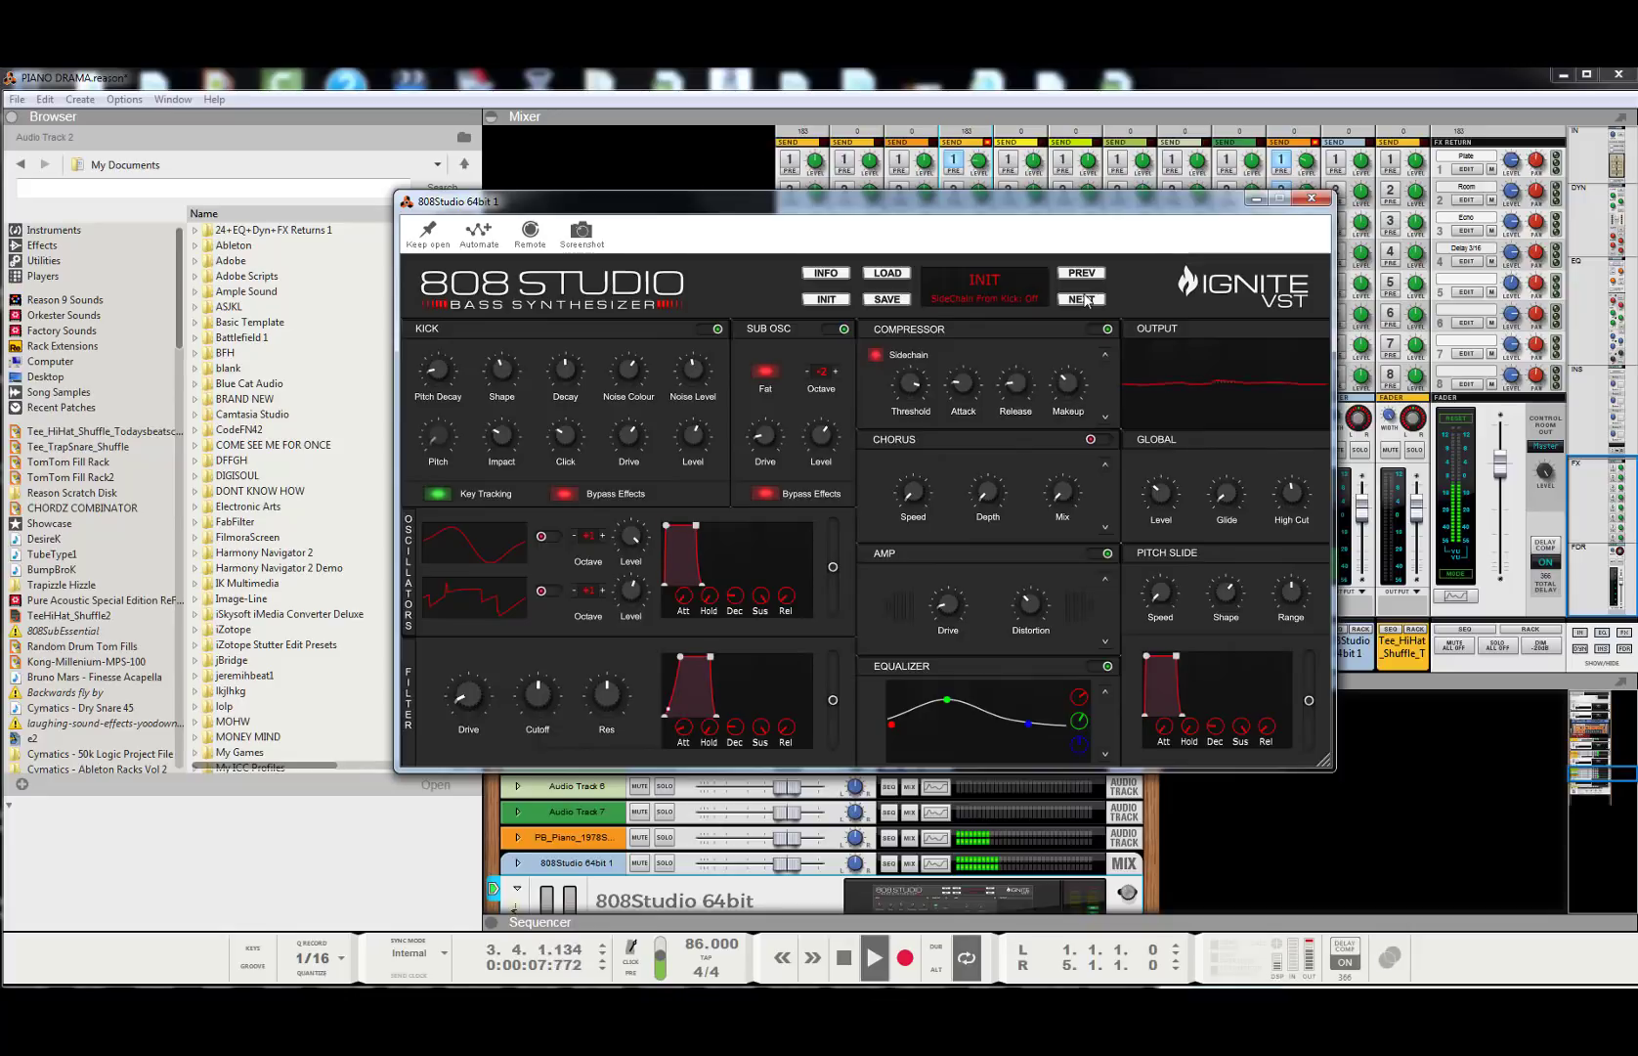
key(space)
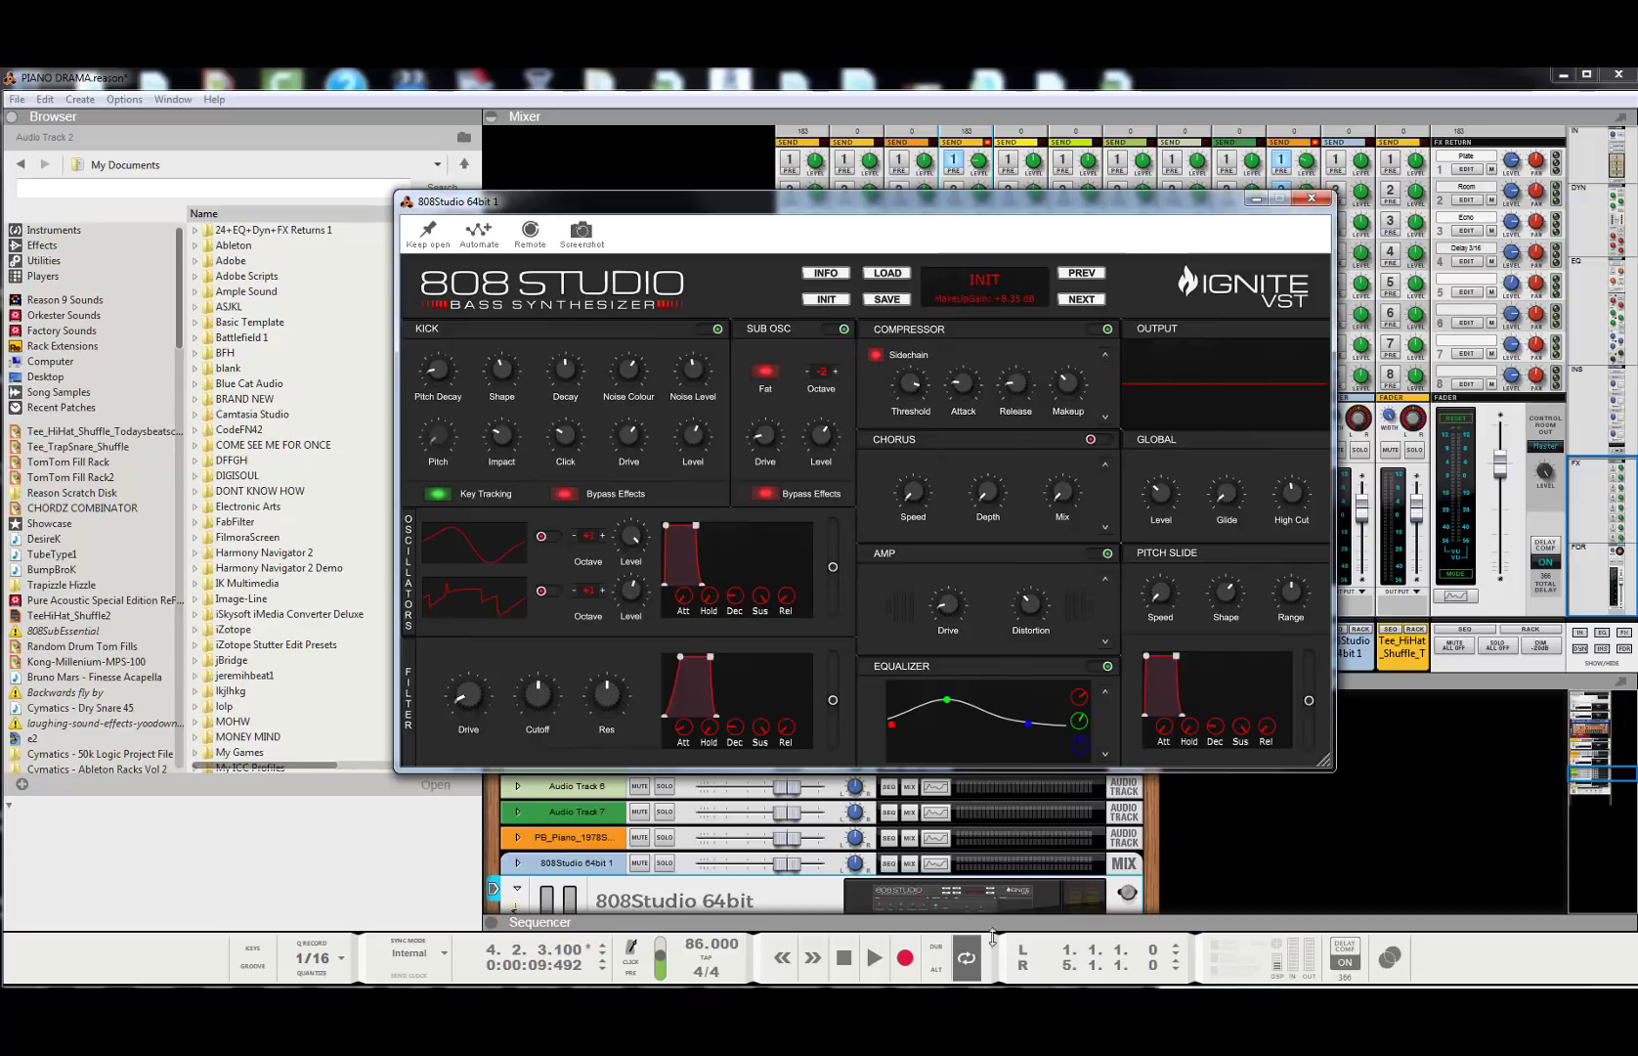
- Set the 808Studio window to stay open and restart Block 1 from the beginning several times to hear the INIT bass
click(427, 237)
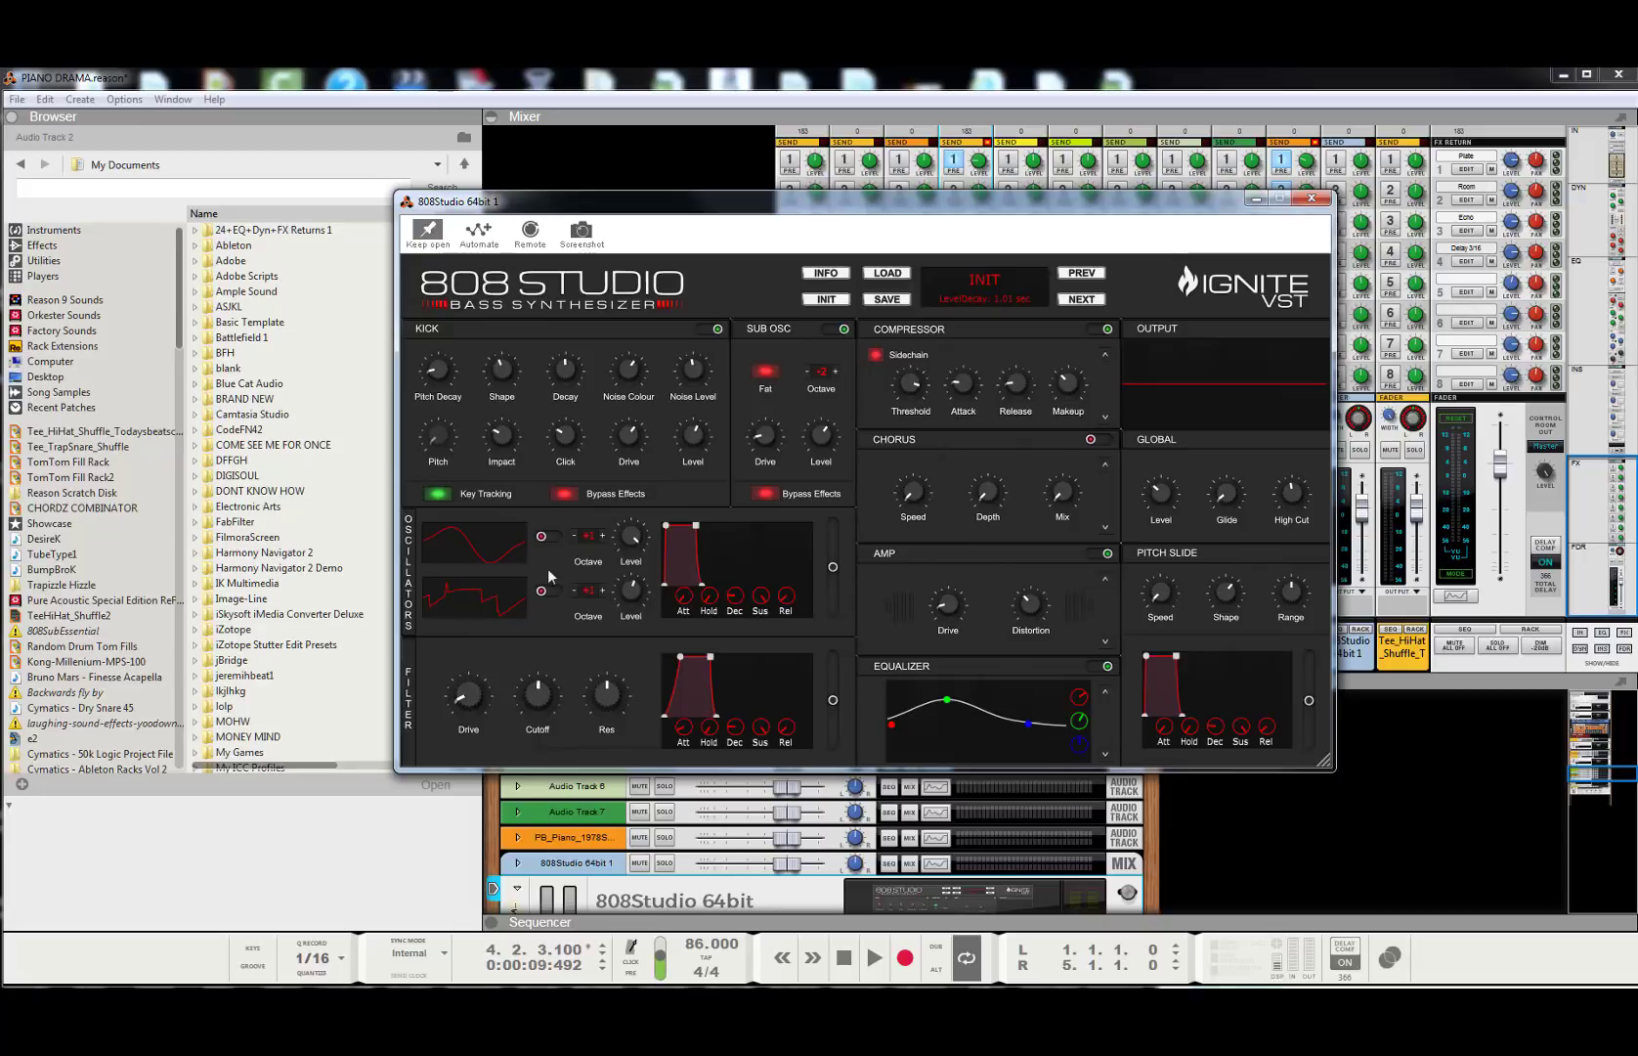
click(844, 957)
click(876, 960)
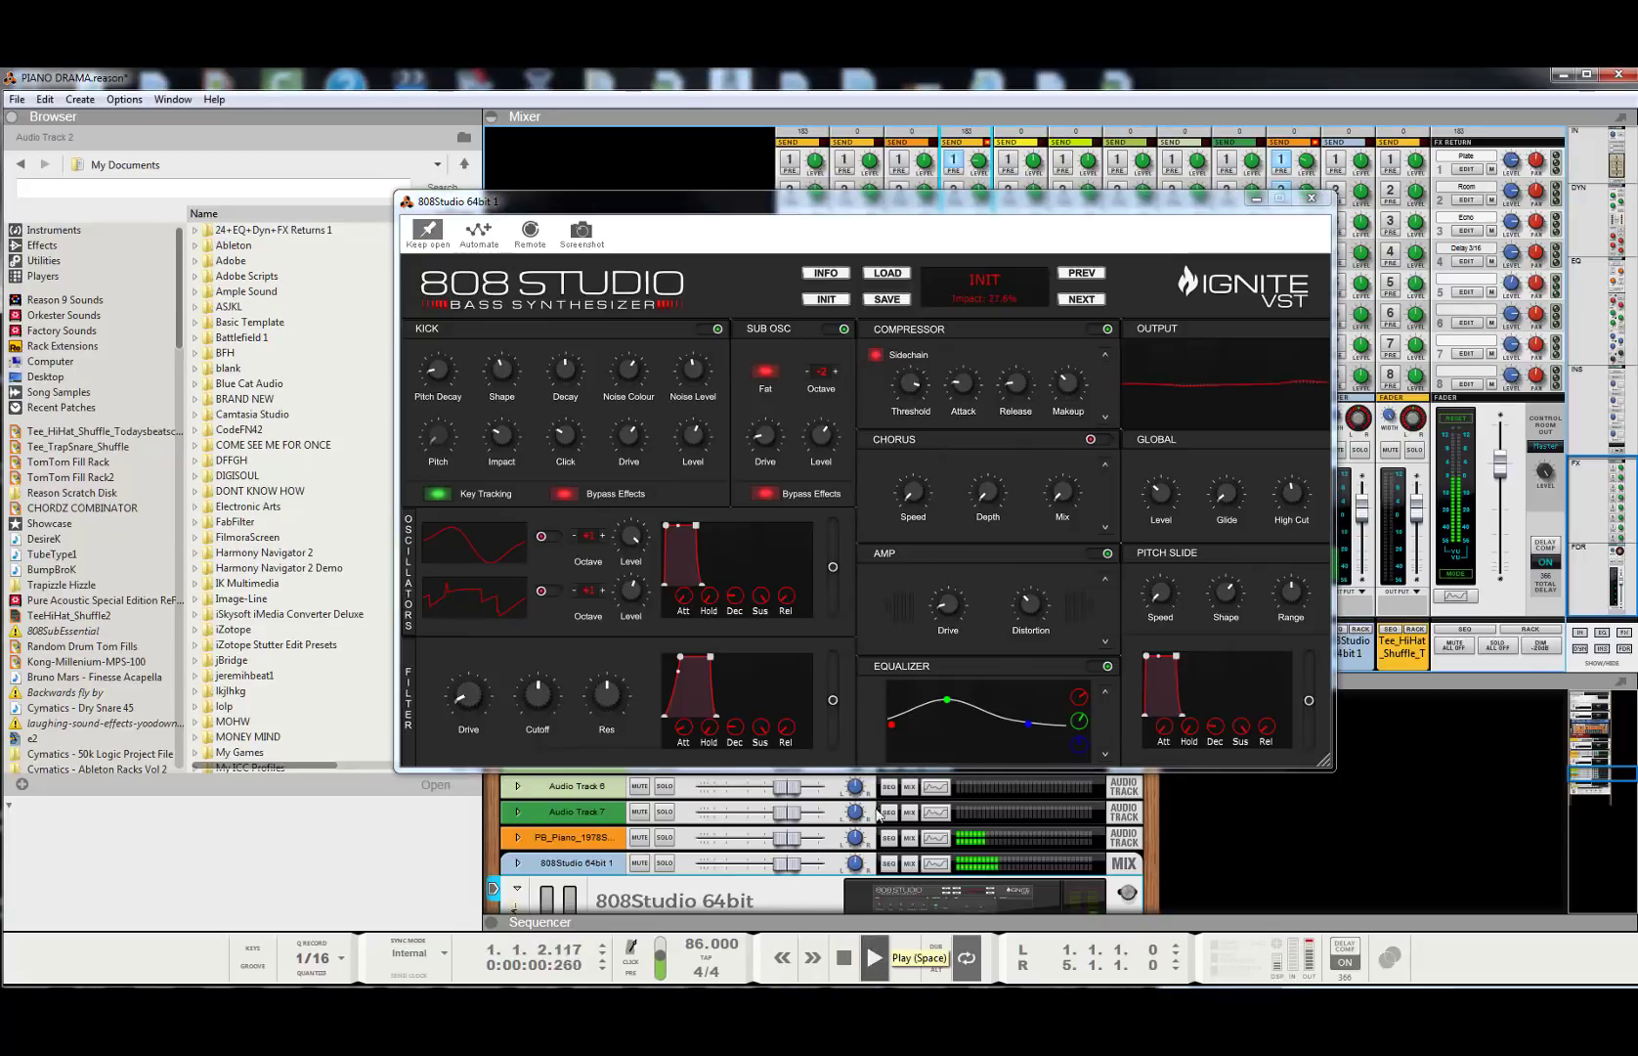
double_click(844, 957)
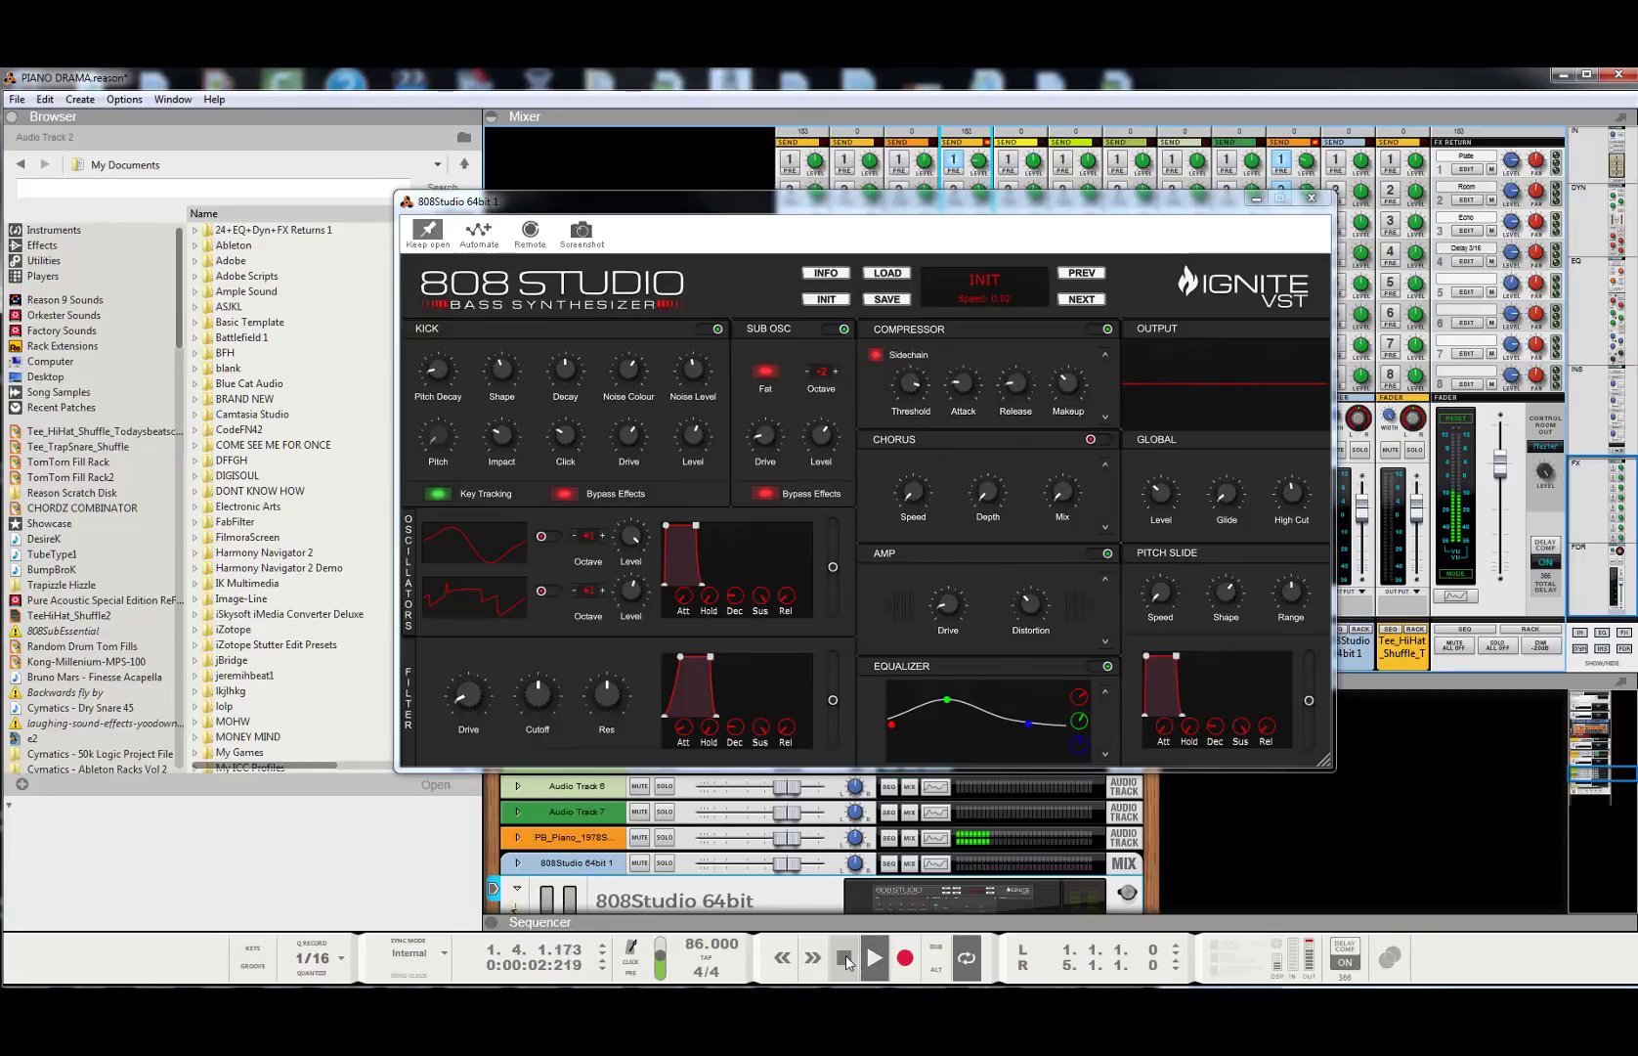
click(883, 960)
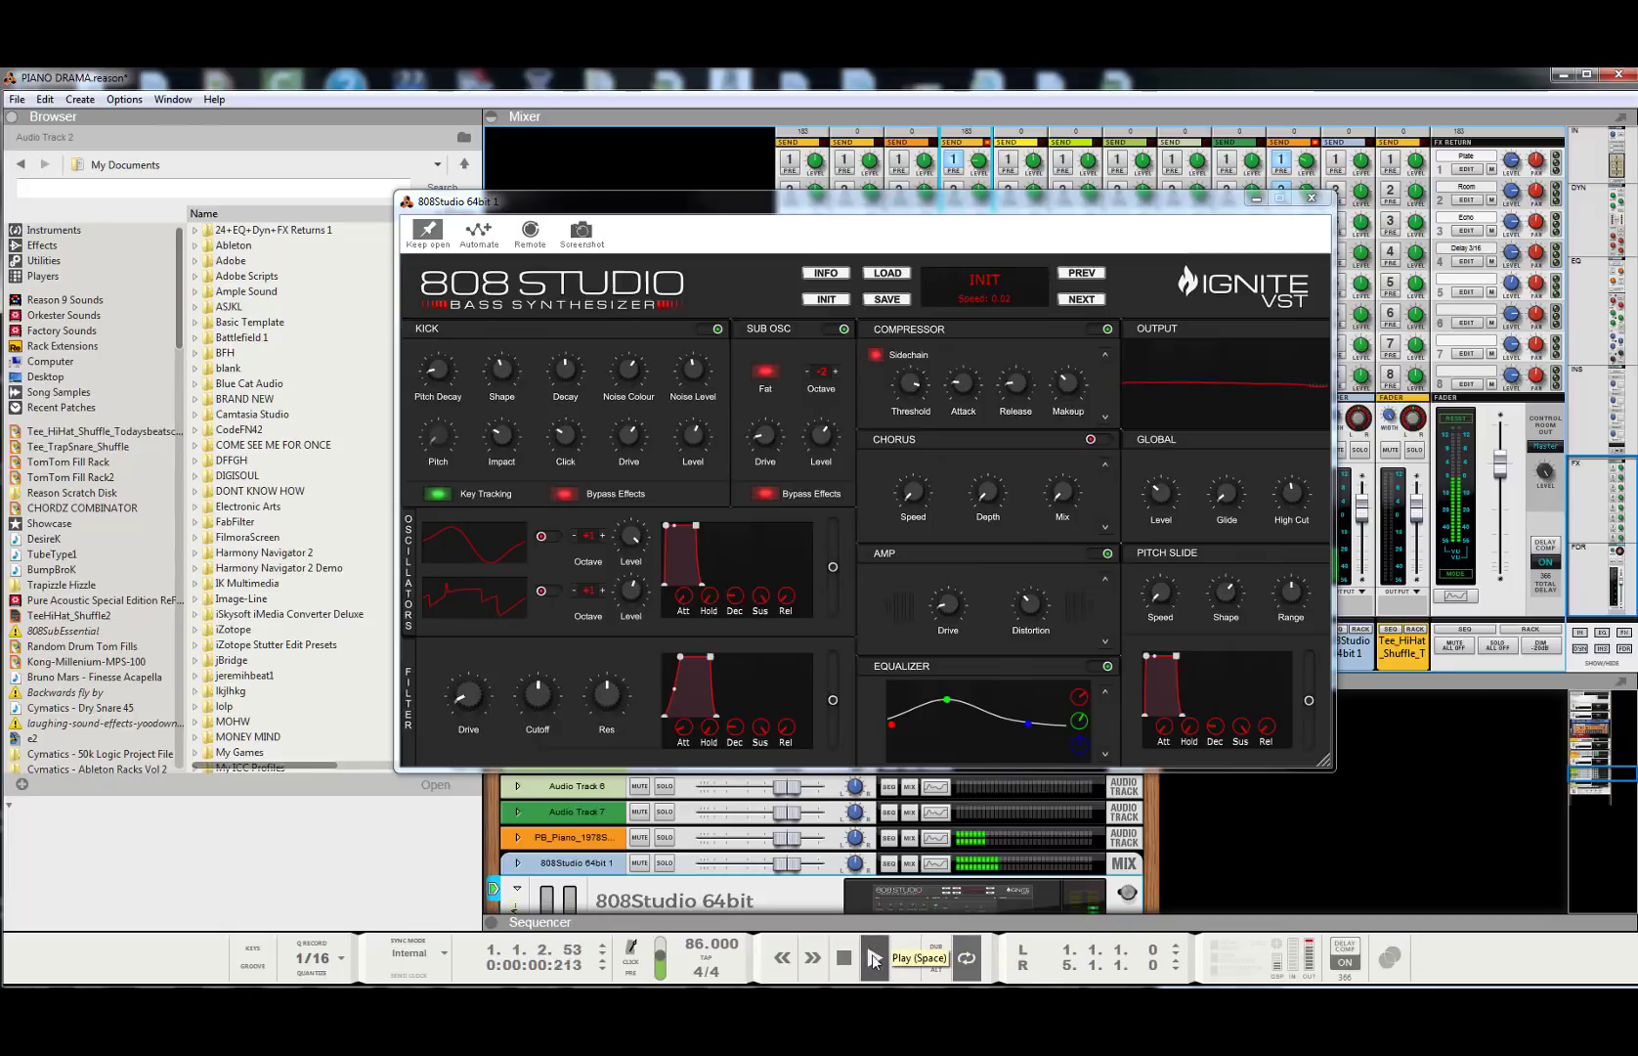
double_click(866, 971)
click(875, 960)
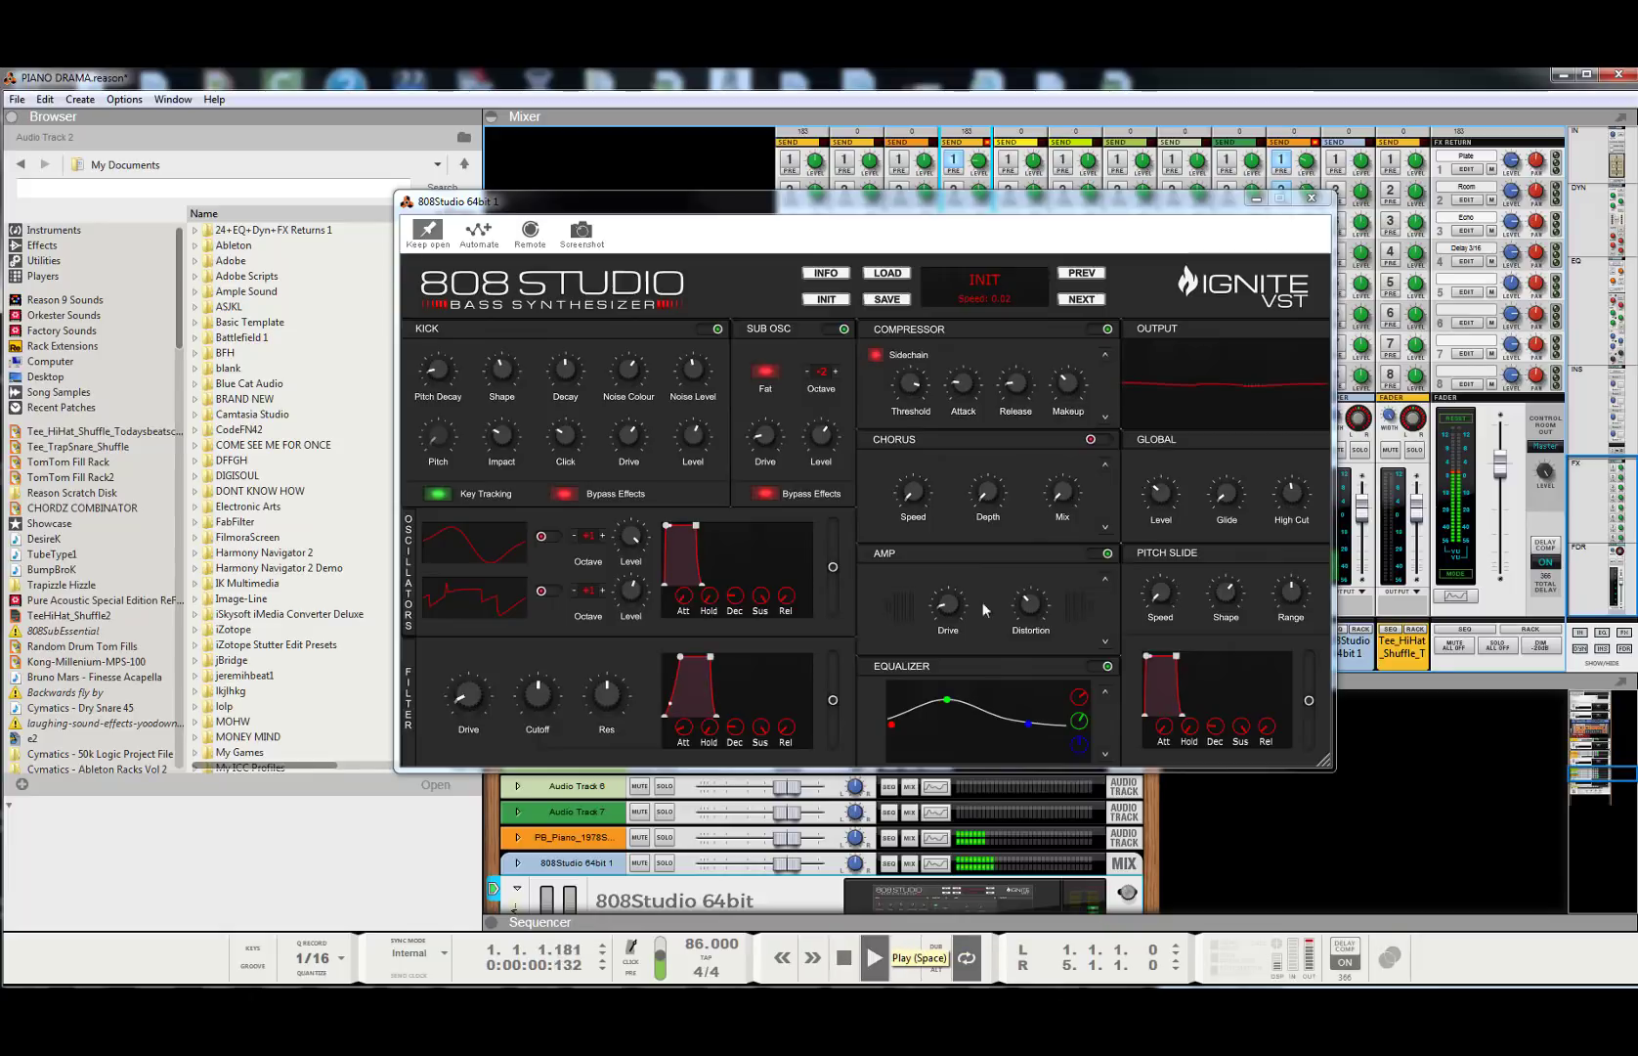
- Step forward through the 808Studio presets during playback, from 10TEN Signature 1 to 808-80's Monster
click(1093, 302)
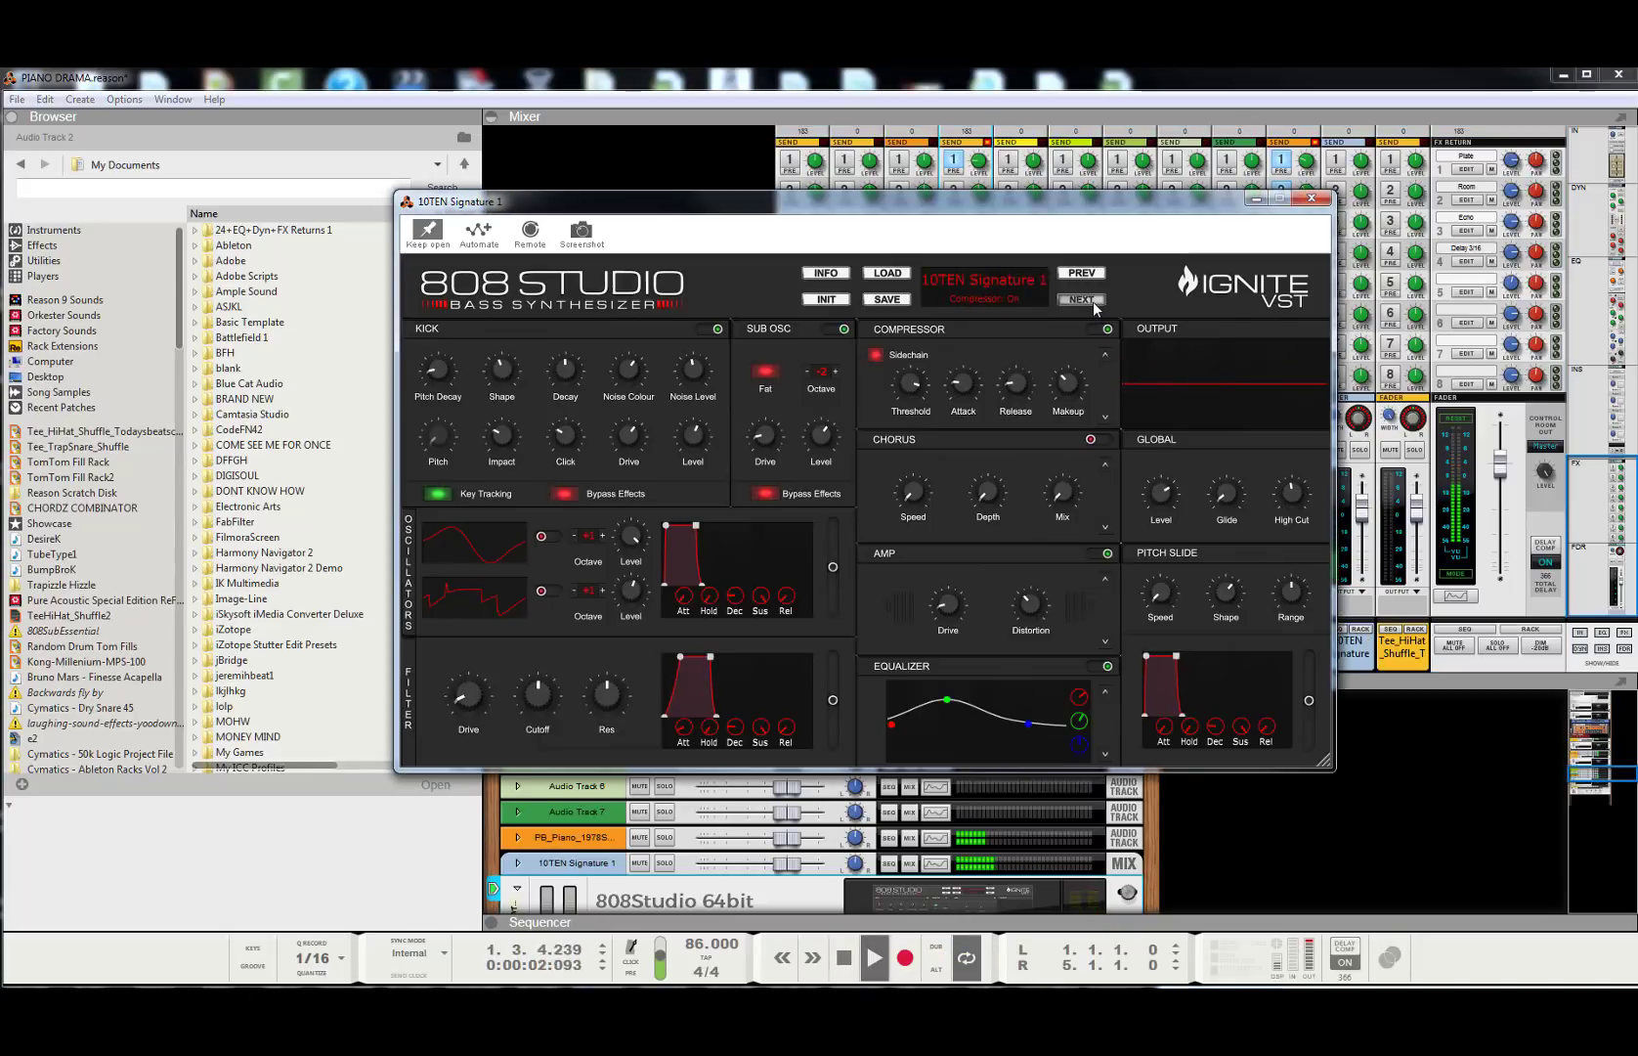
click(1093, 302)
click(1093, 301)
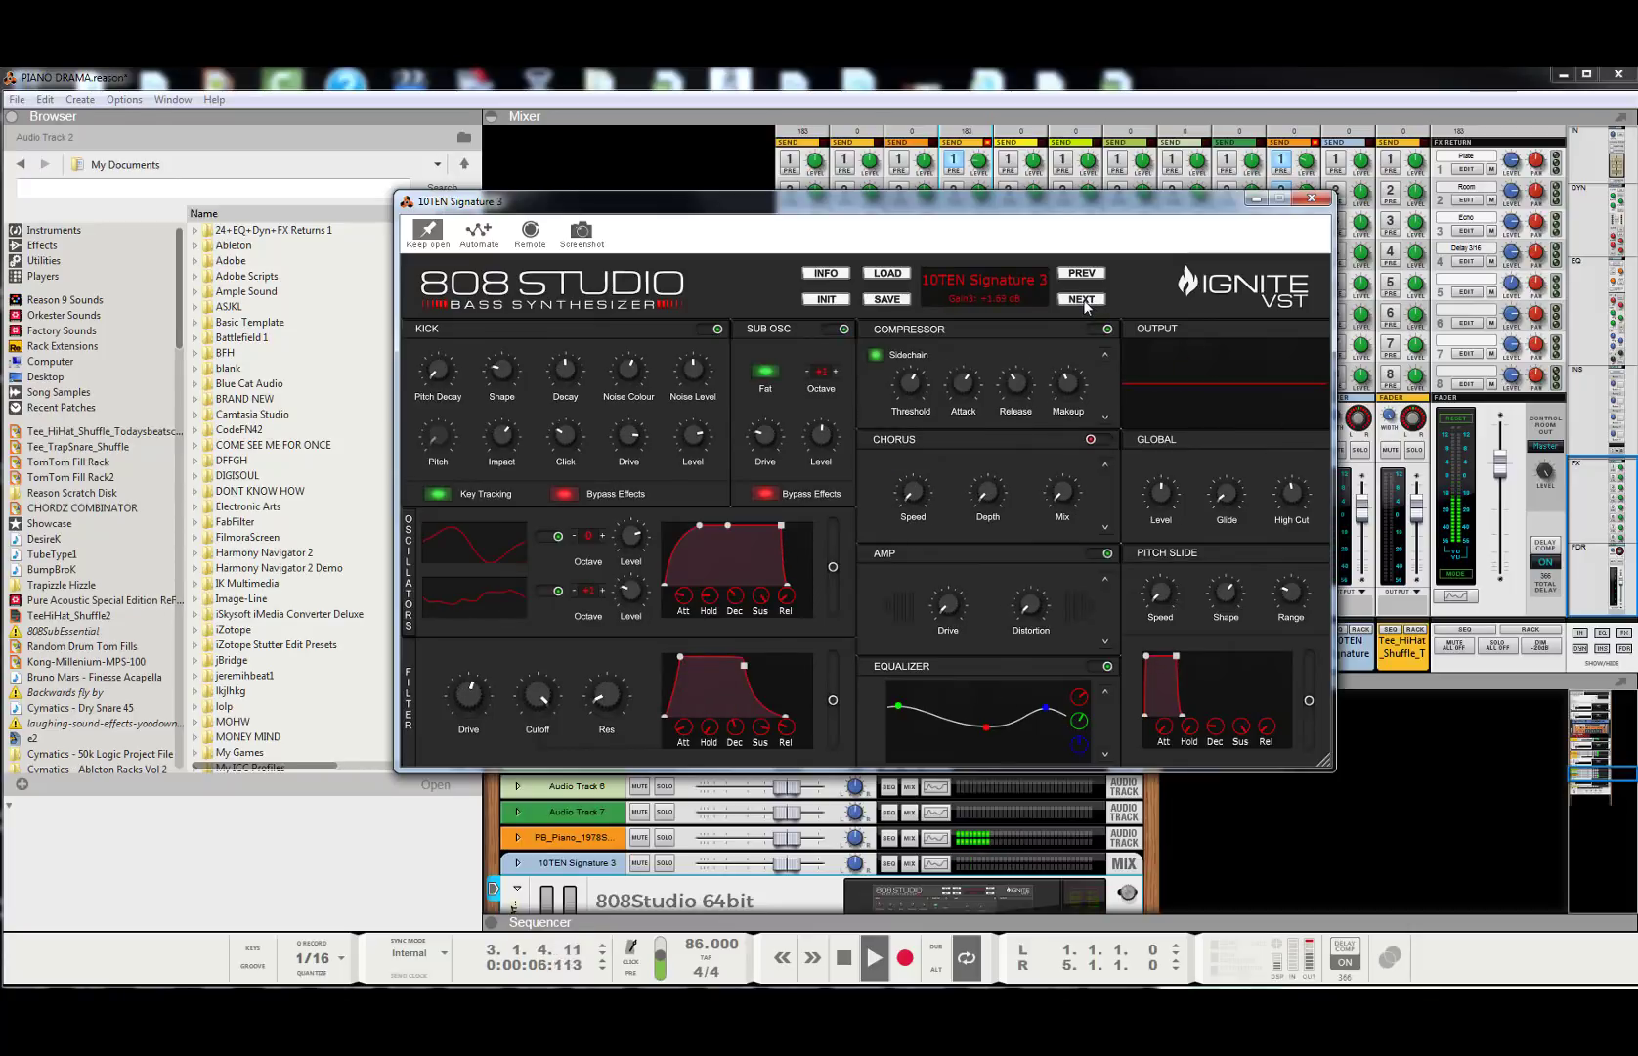
click(1083, 301)
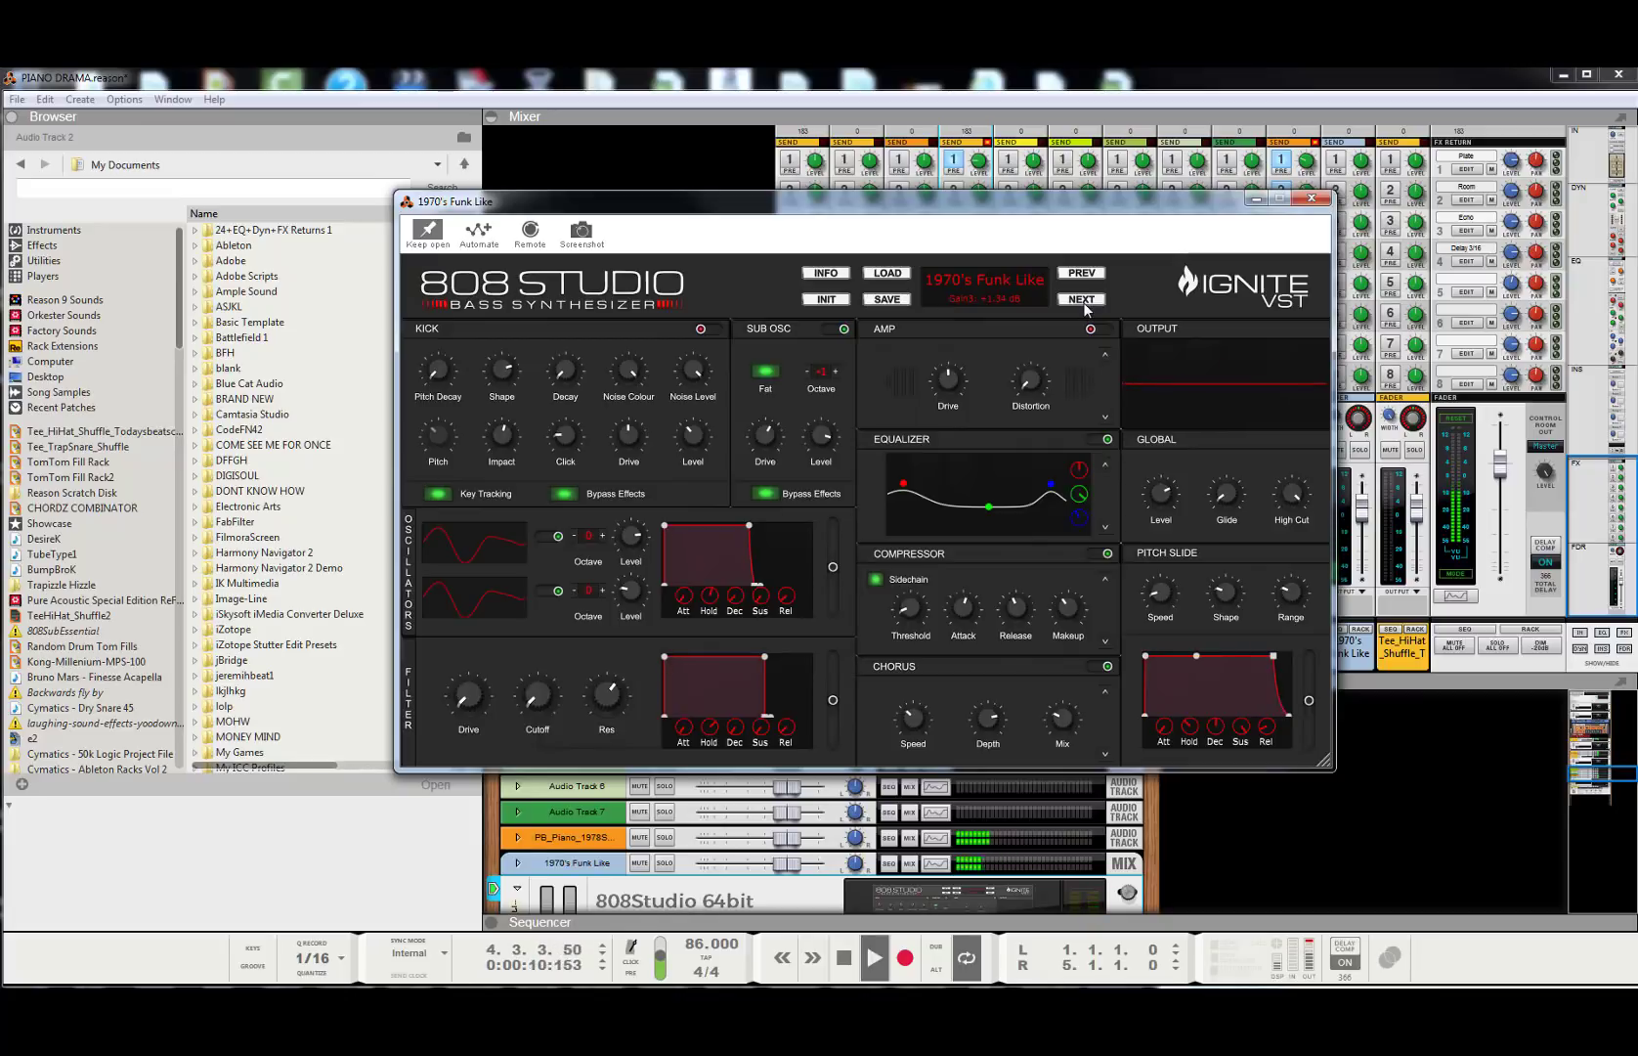
click(1083, 301)
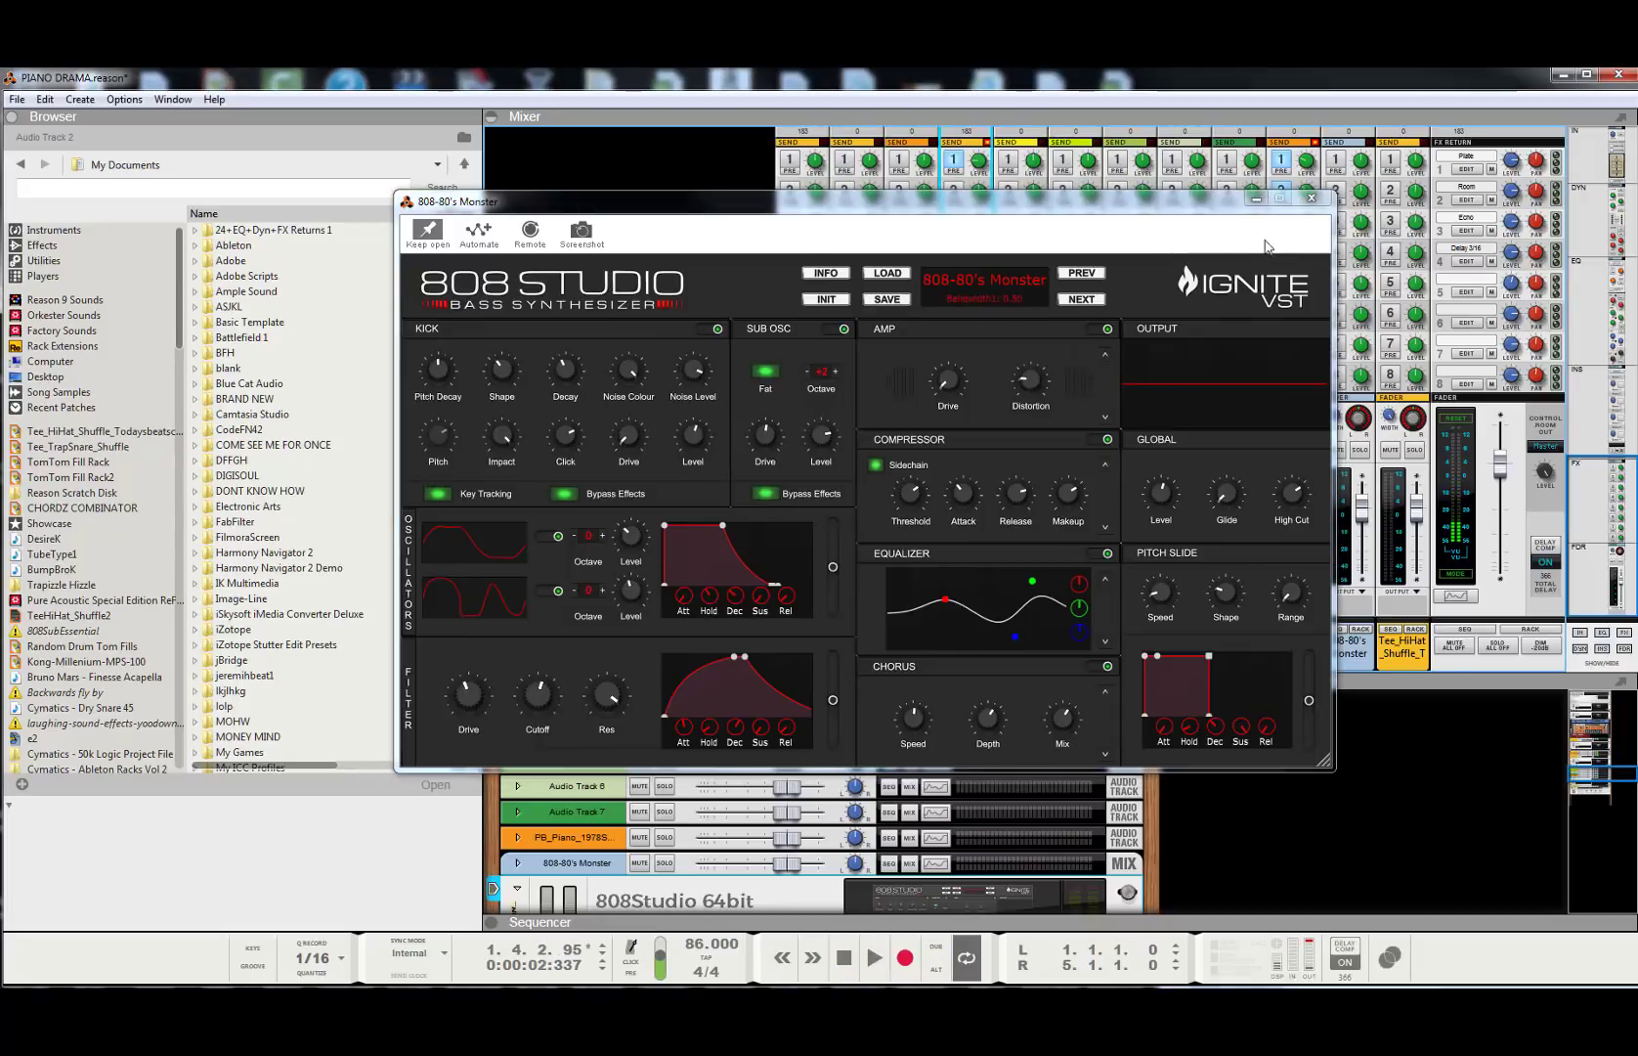
- Select the 808-80's Monster mixer channel, show its 808Studio device in the rack and reopen the plug-in window
click(1311, 198)
scroll(1418, 277, up, 10)
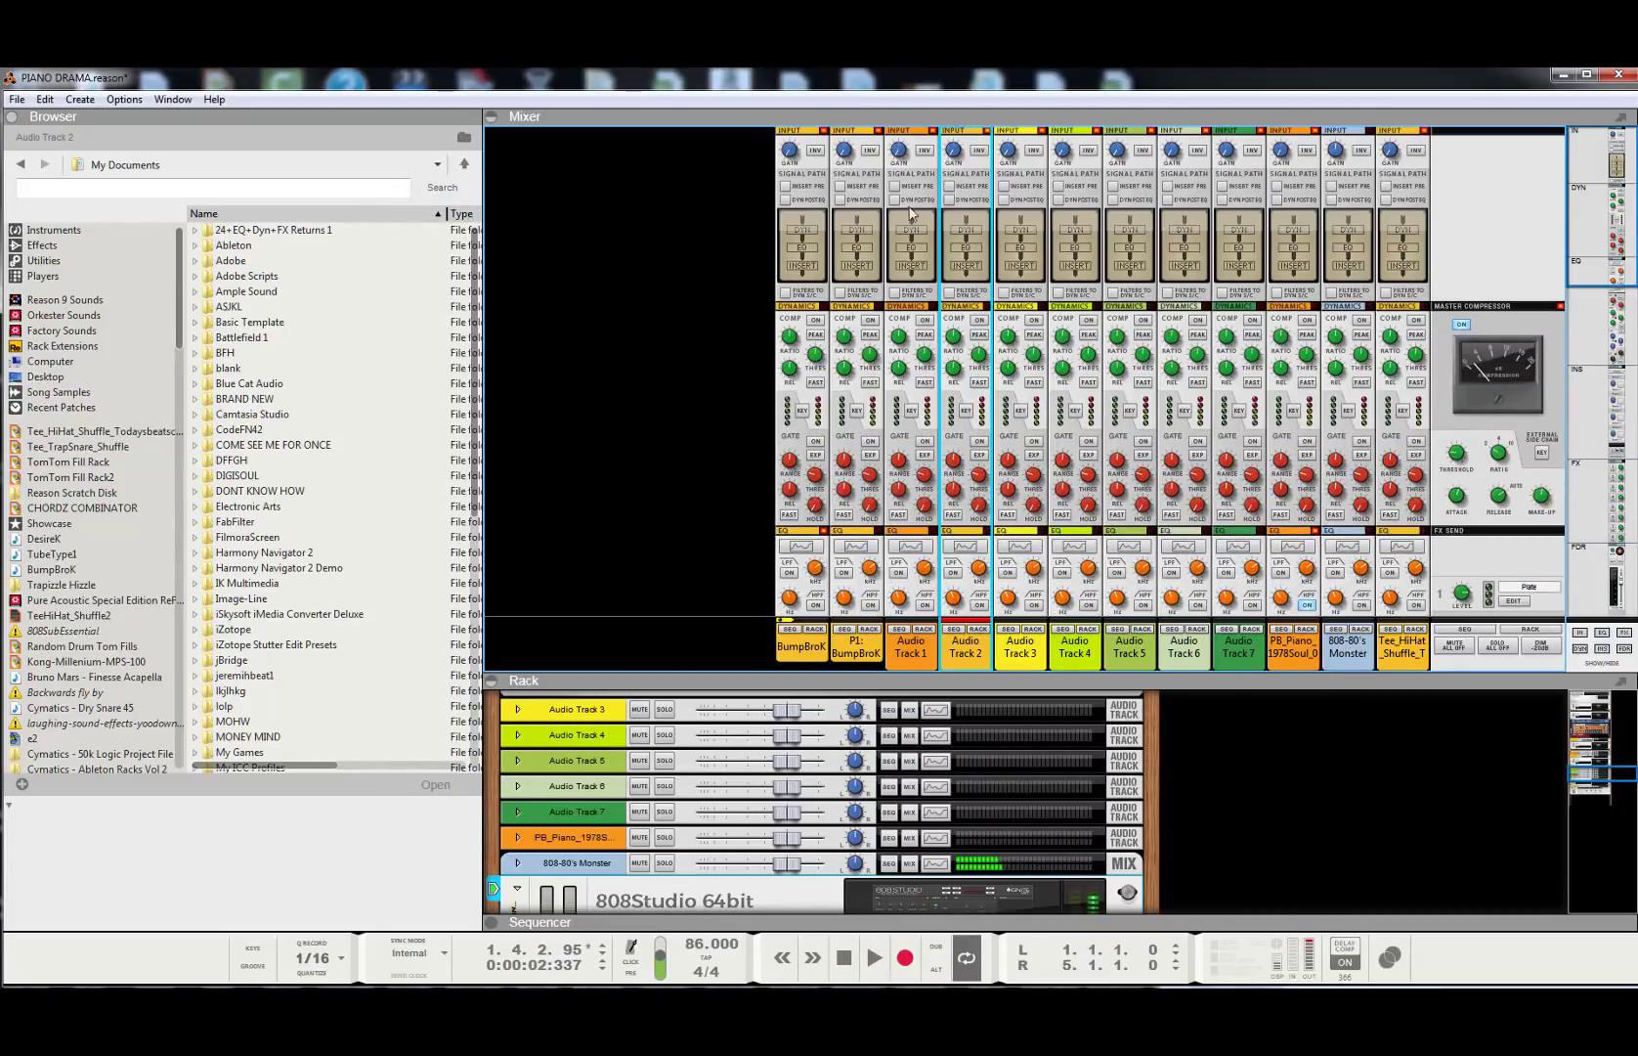
scroll(1014, 563, down, 10)
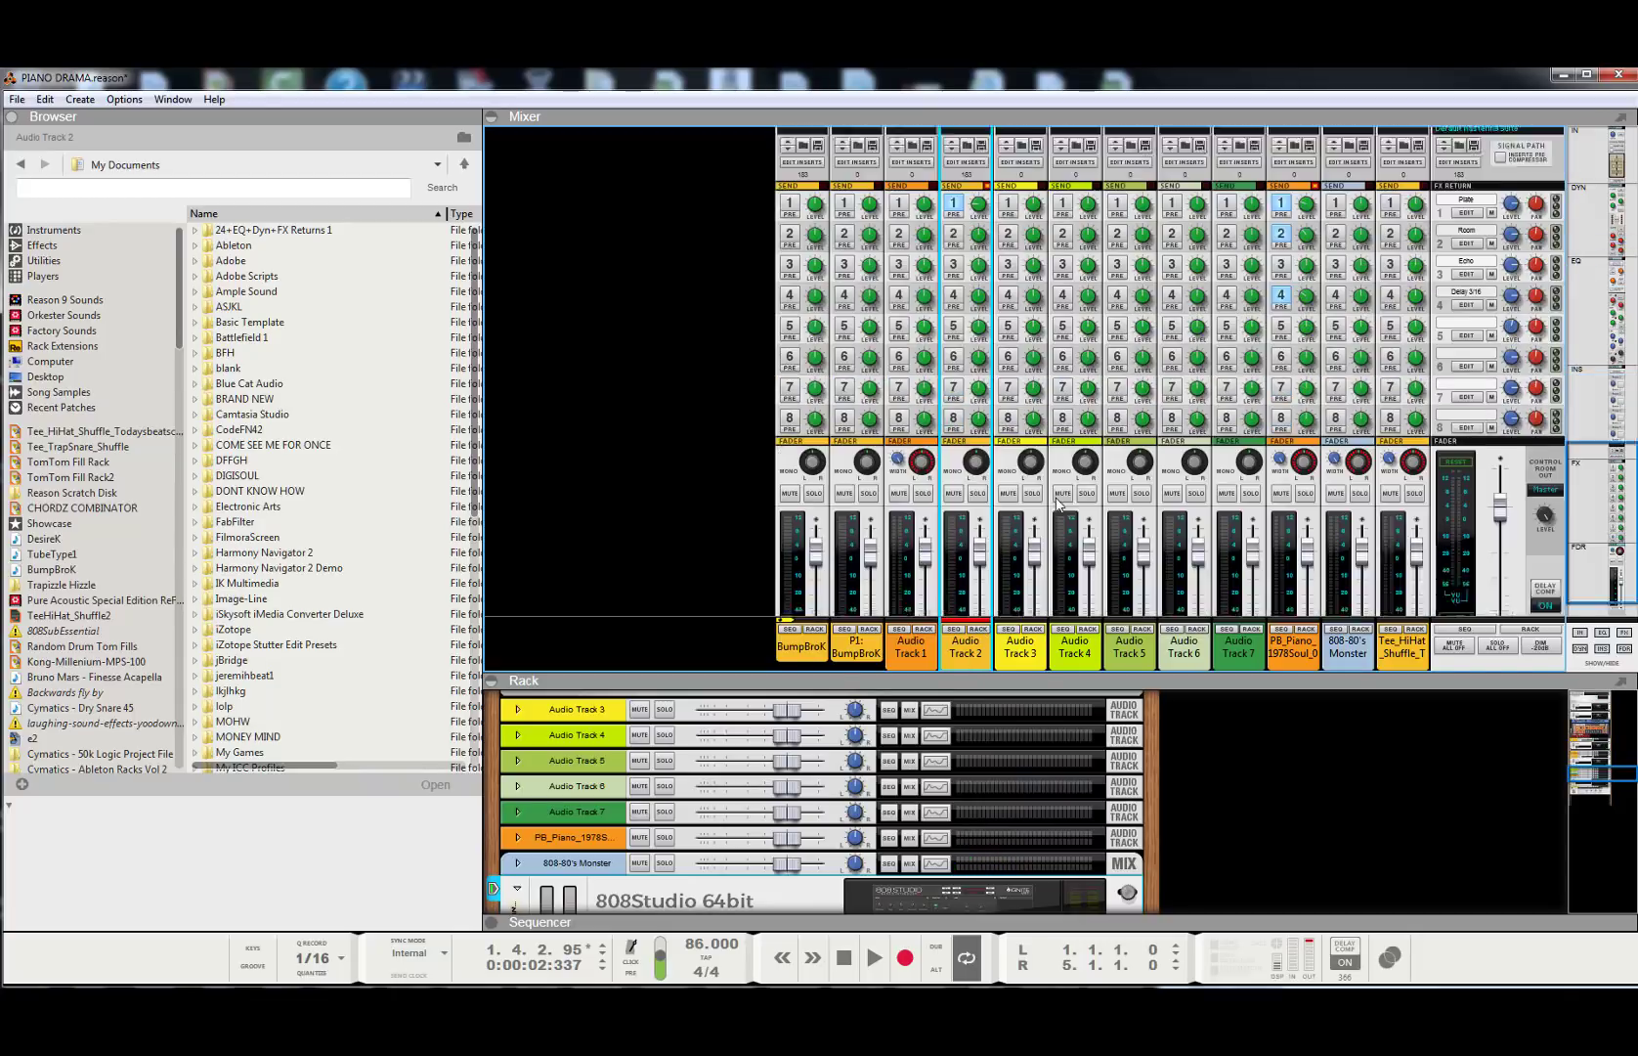
scroll(1400, 470, up, 10)
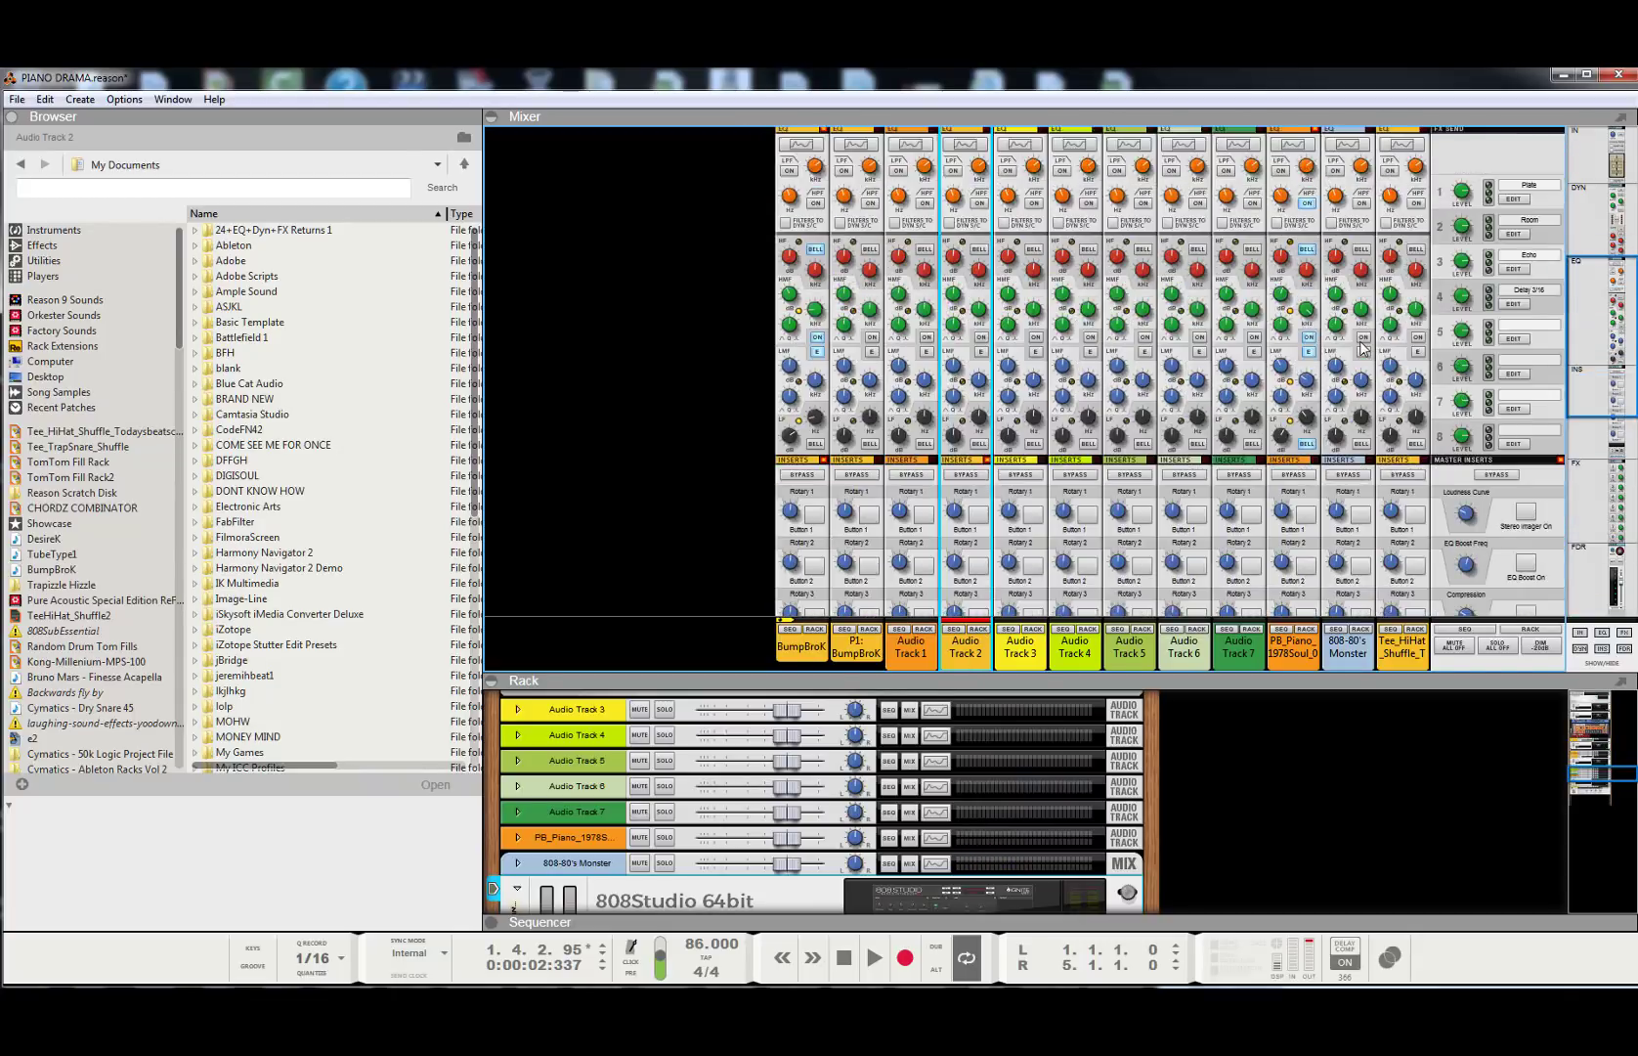
click(1347, 153)
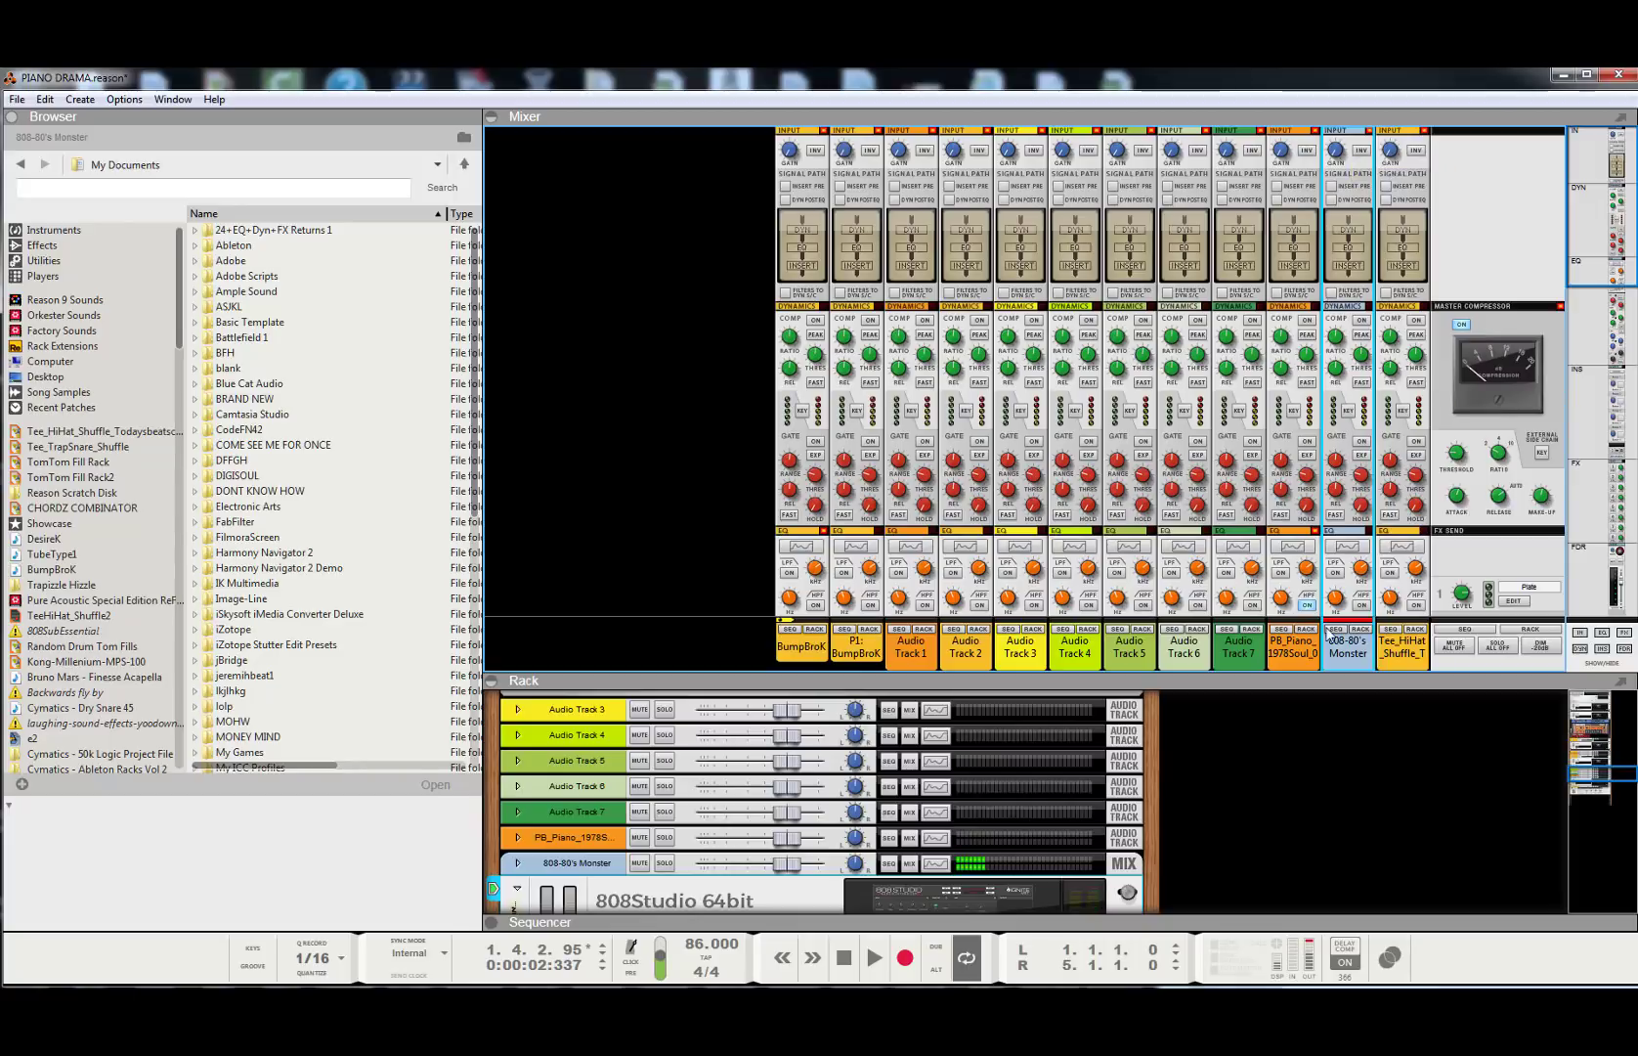
scroll(1363, 489, down, 3)
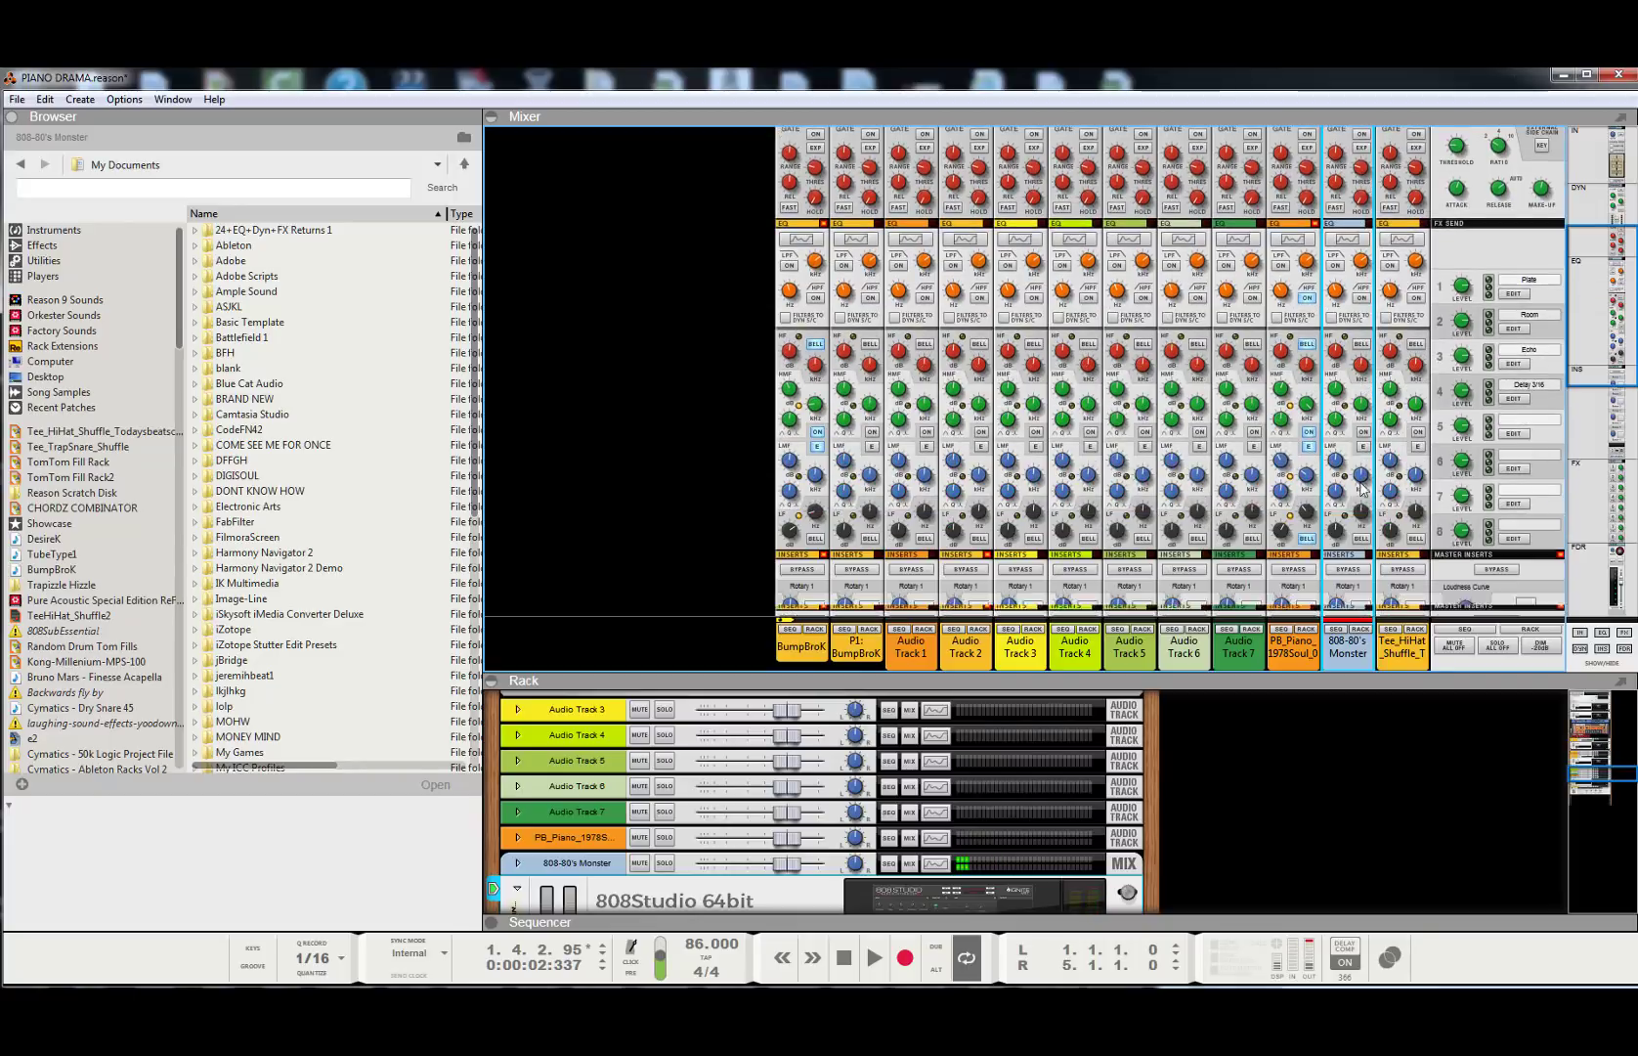
click(1361, 629)
click(924, 823)
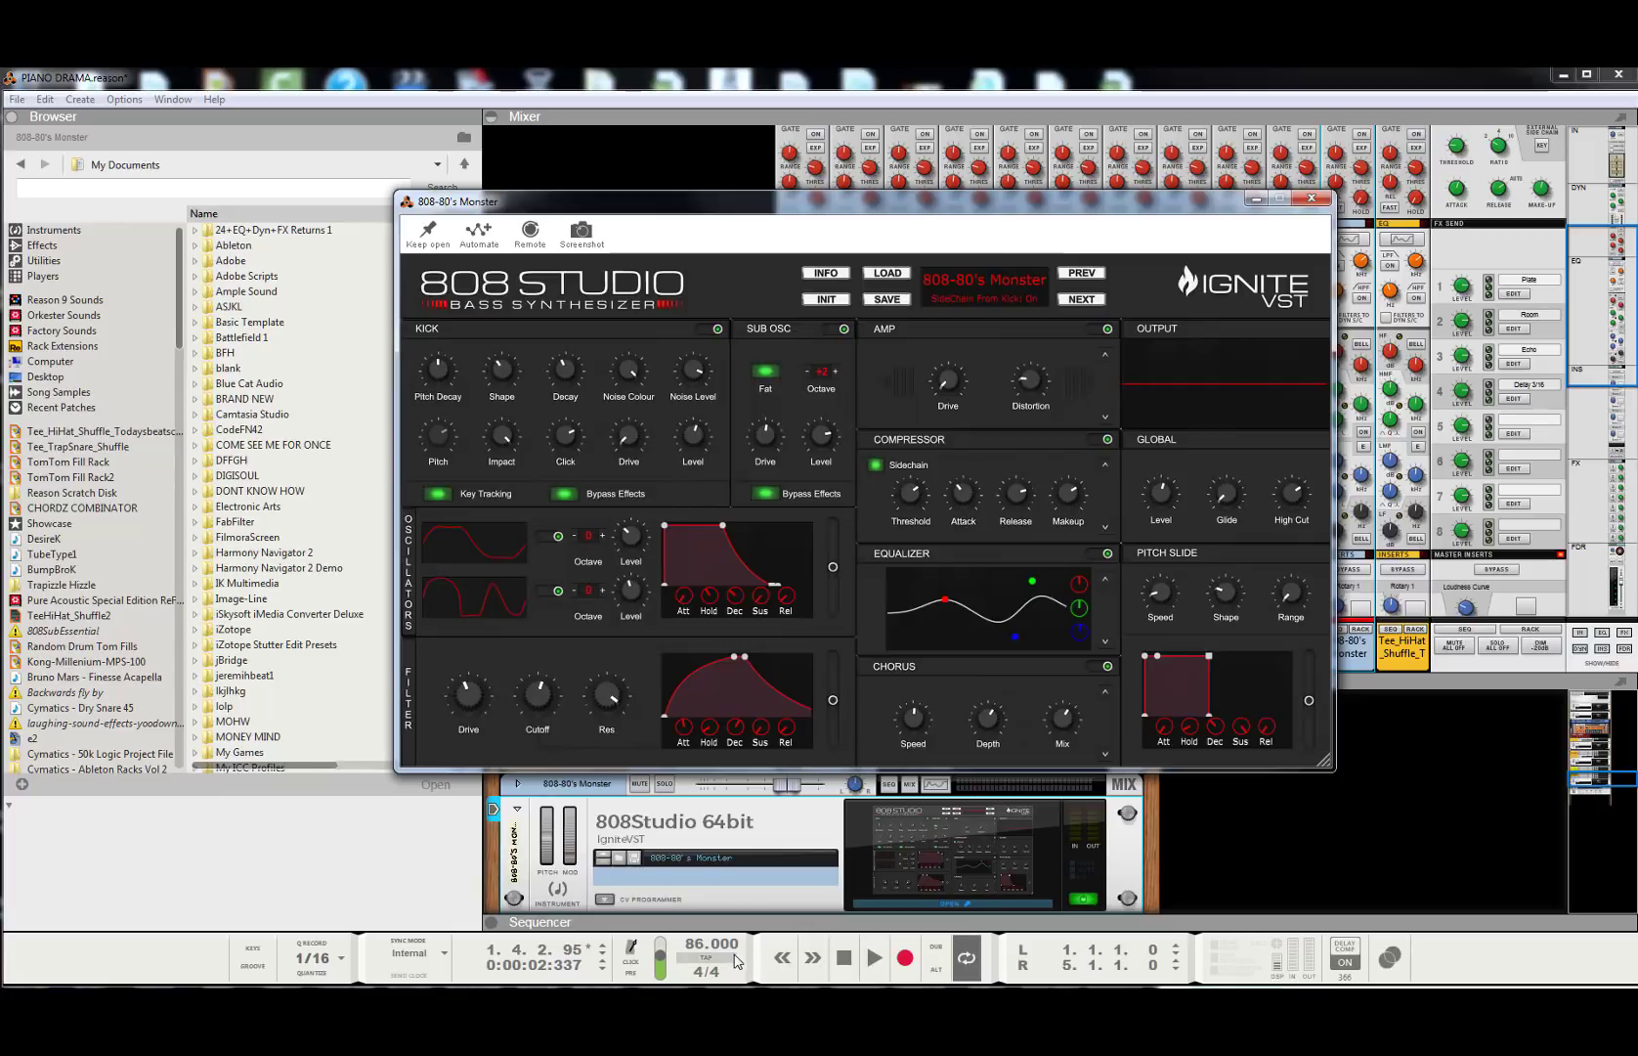
- Replay Block 1 while stepping through the 808Studio presets to 808-Anarky, stop playback and clear the plug-in window away
click(844, 958)
click(875, 963)
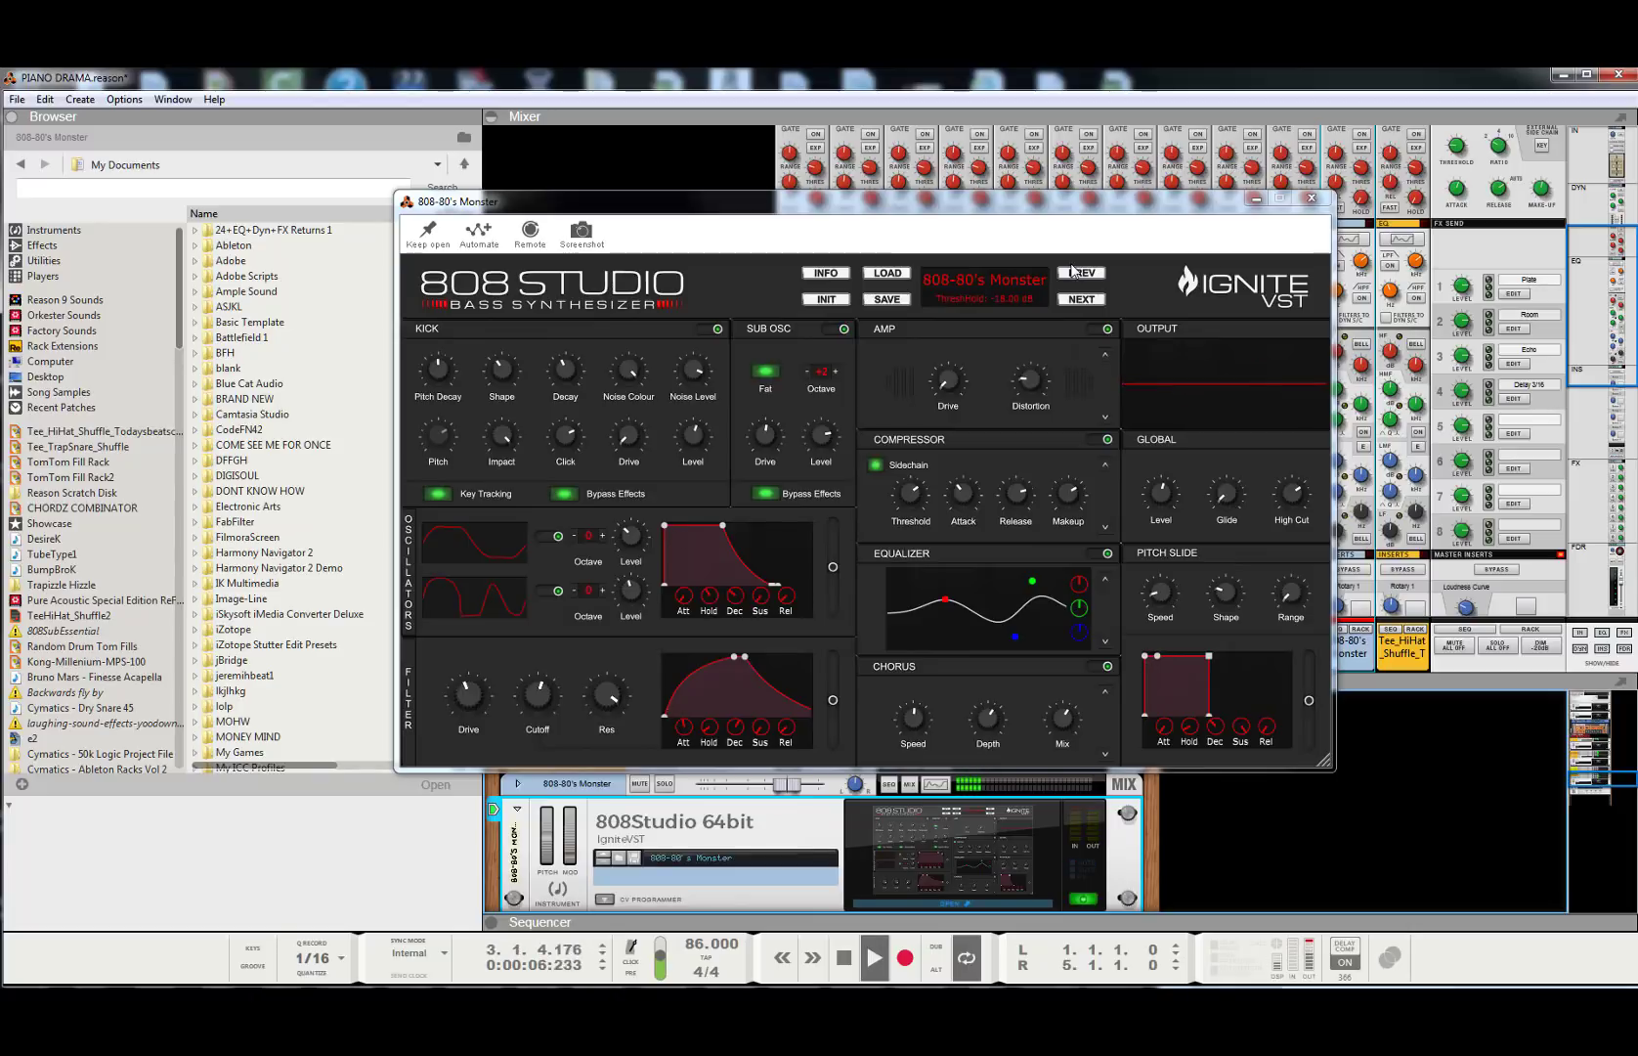
click(1075, 300)
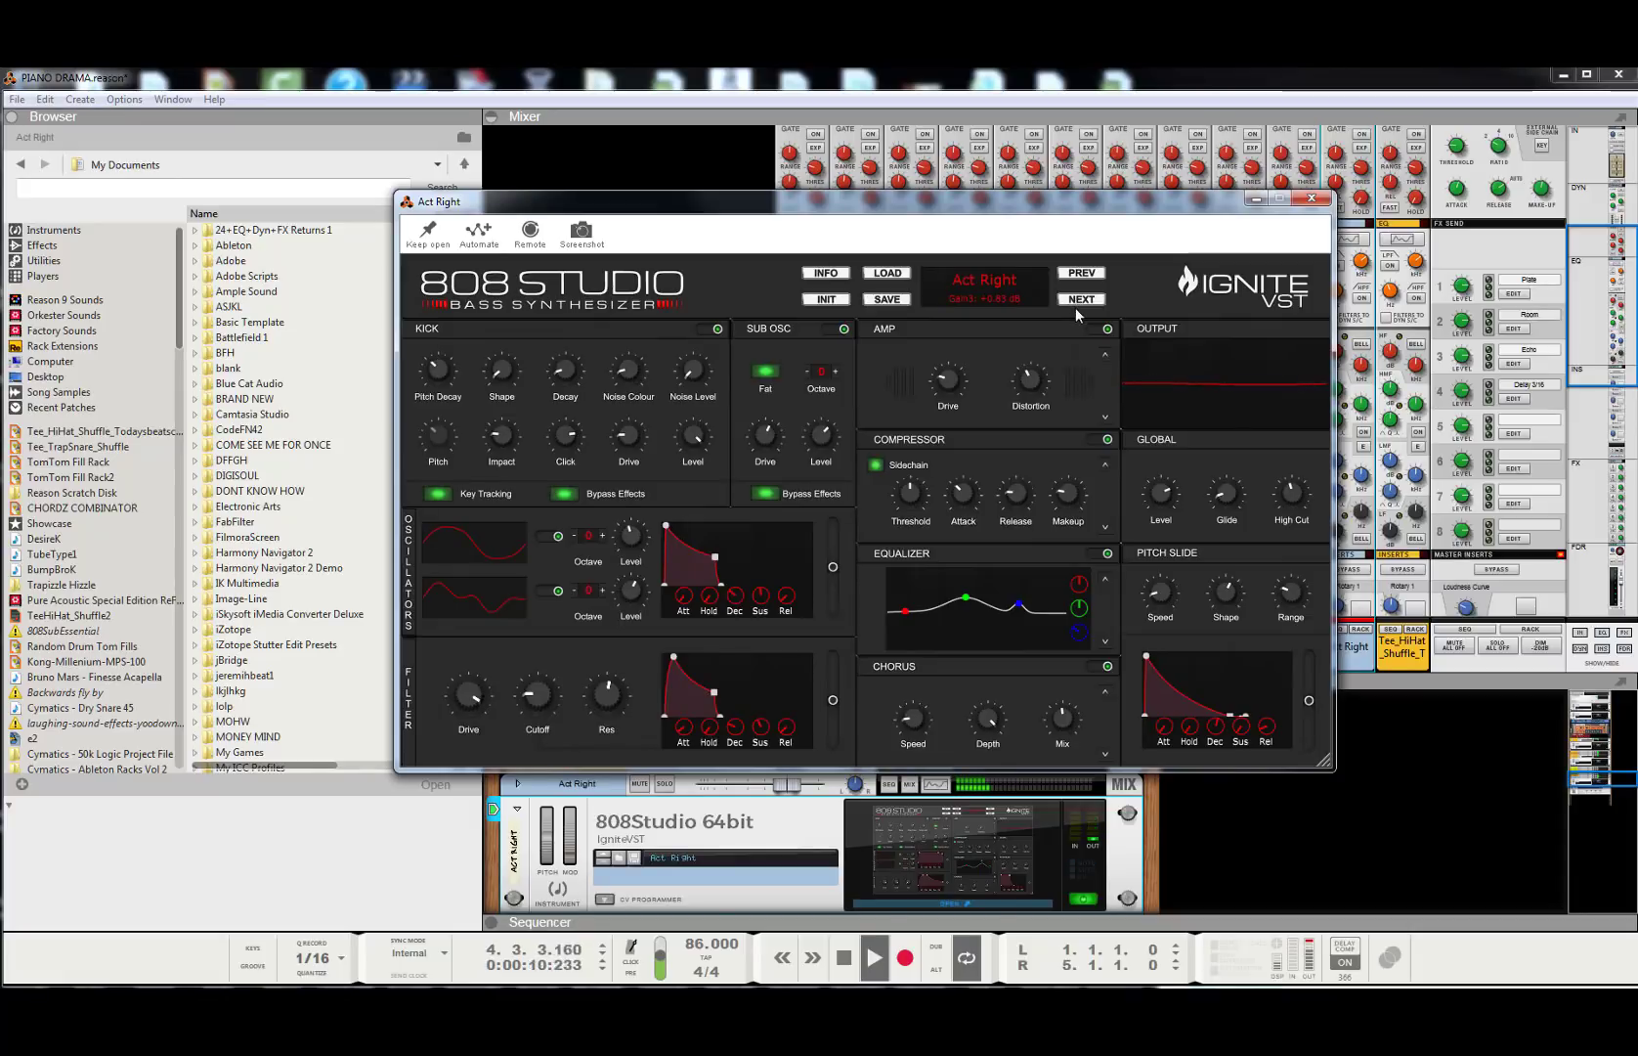
click(1076, 305)
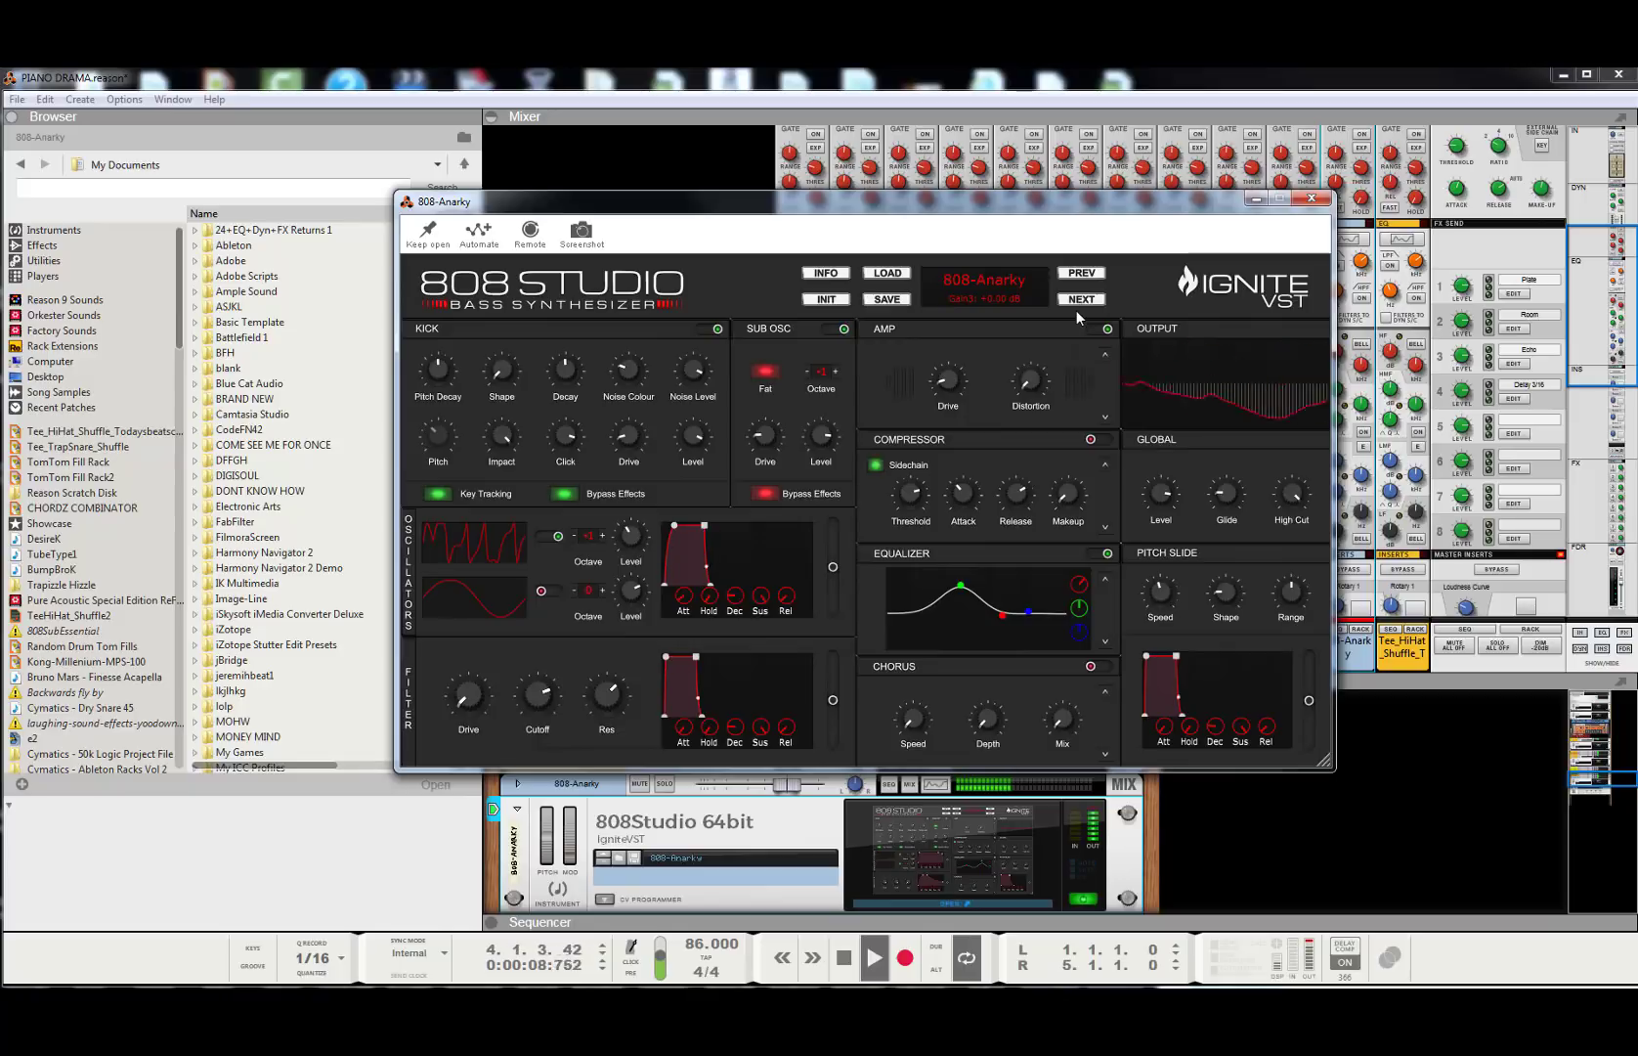
click(844, 957)
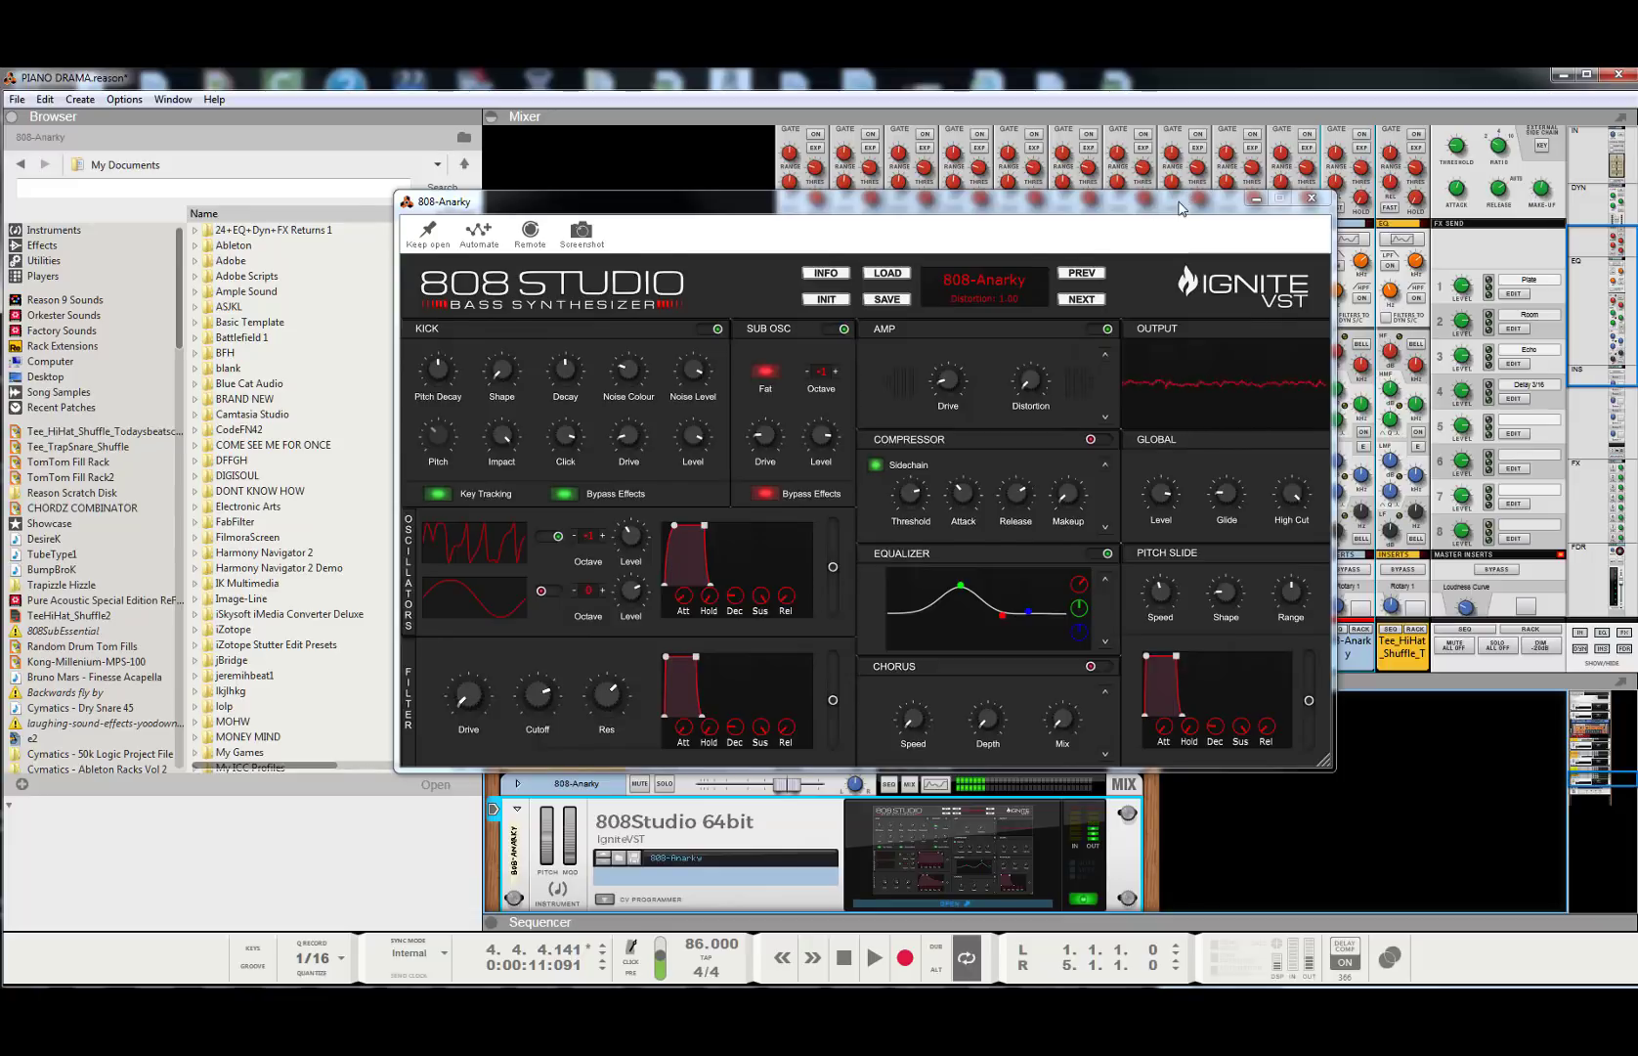
drag(1184, 200, 1637, 303)
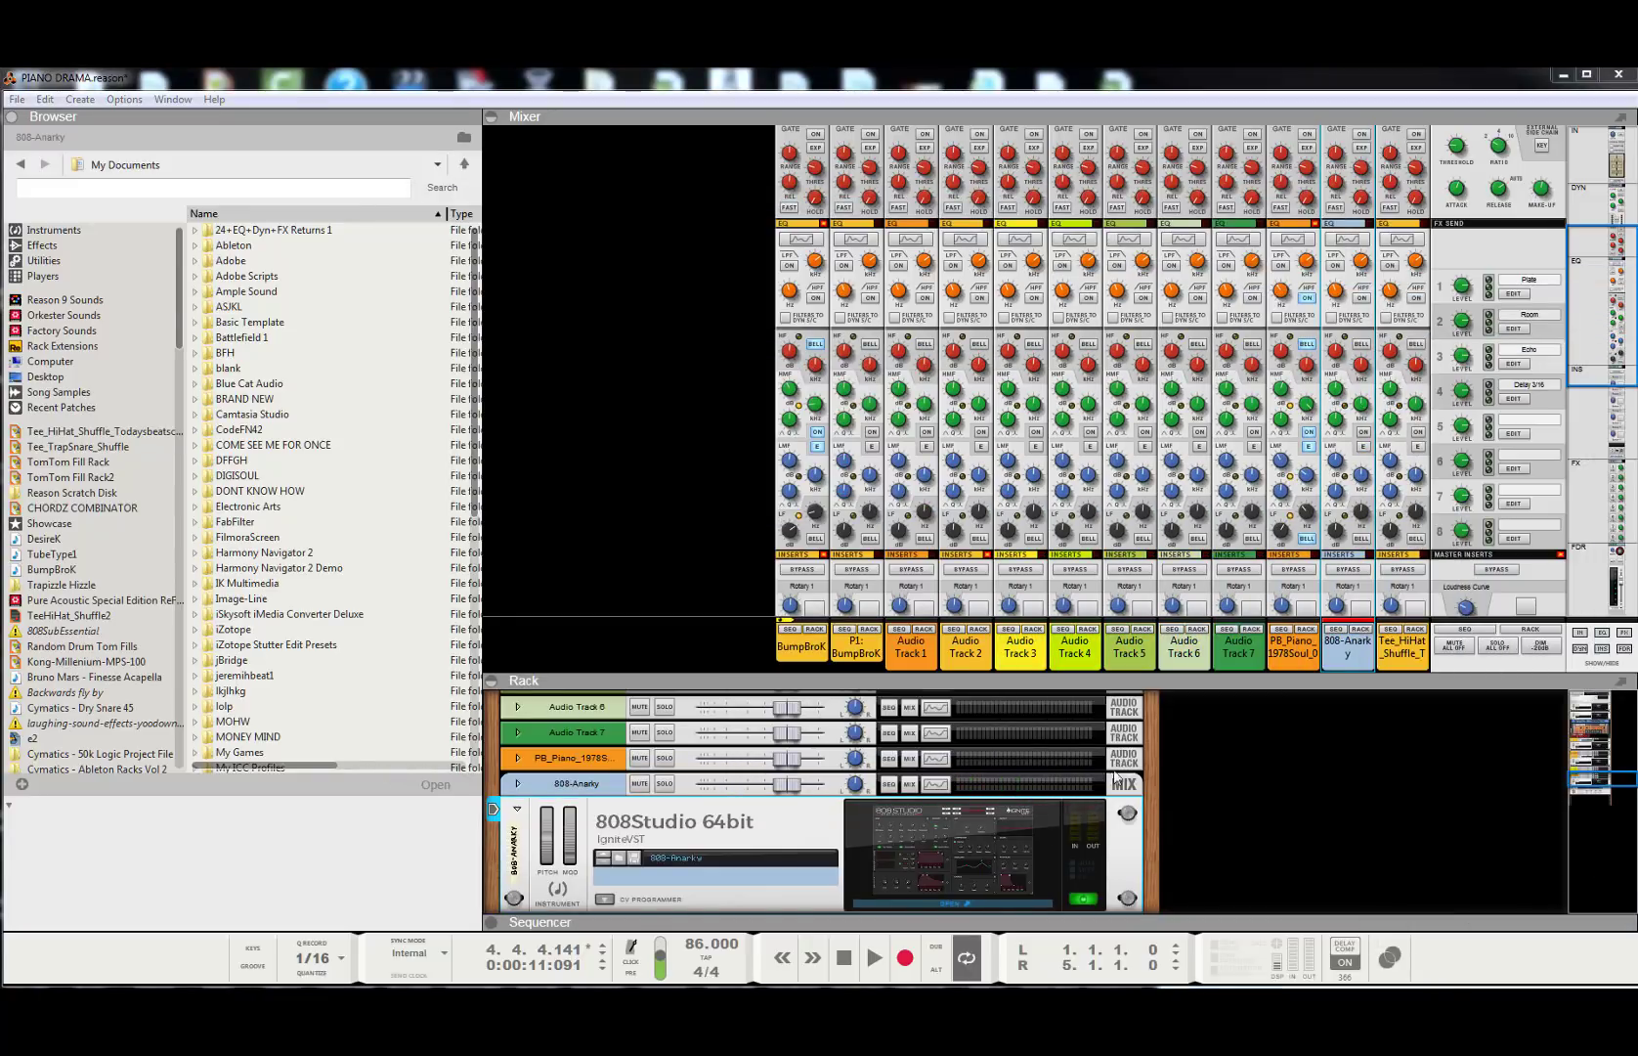
- Combine the 808Studio device into a new Combinator and show its programmer's key mapping in an enlarged rack
click(806, 830)
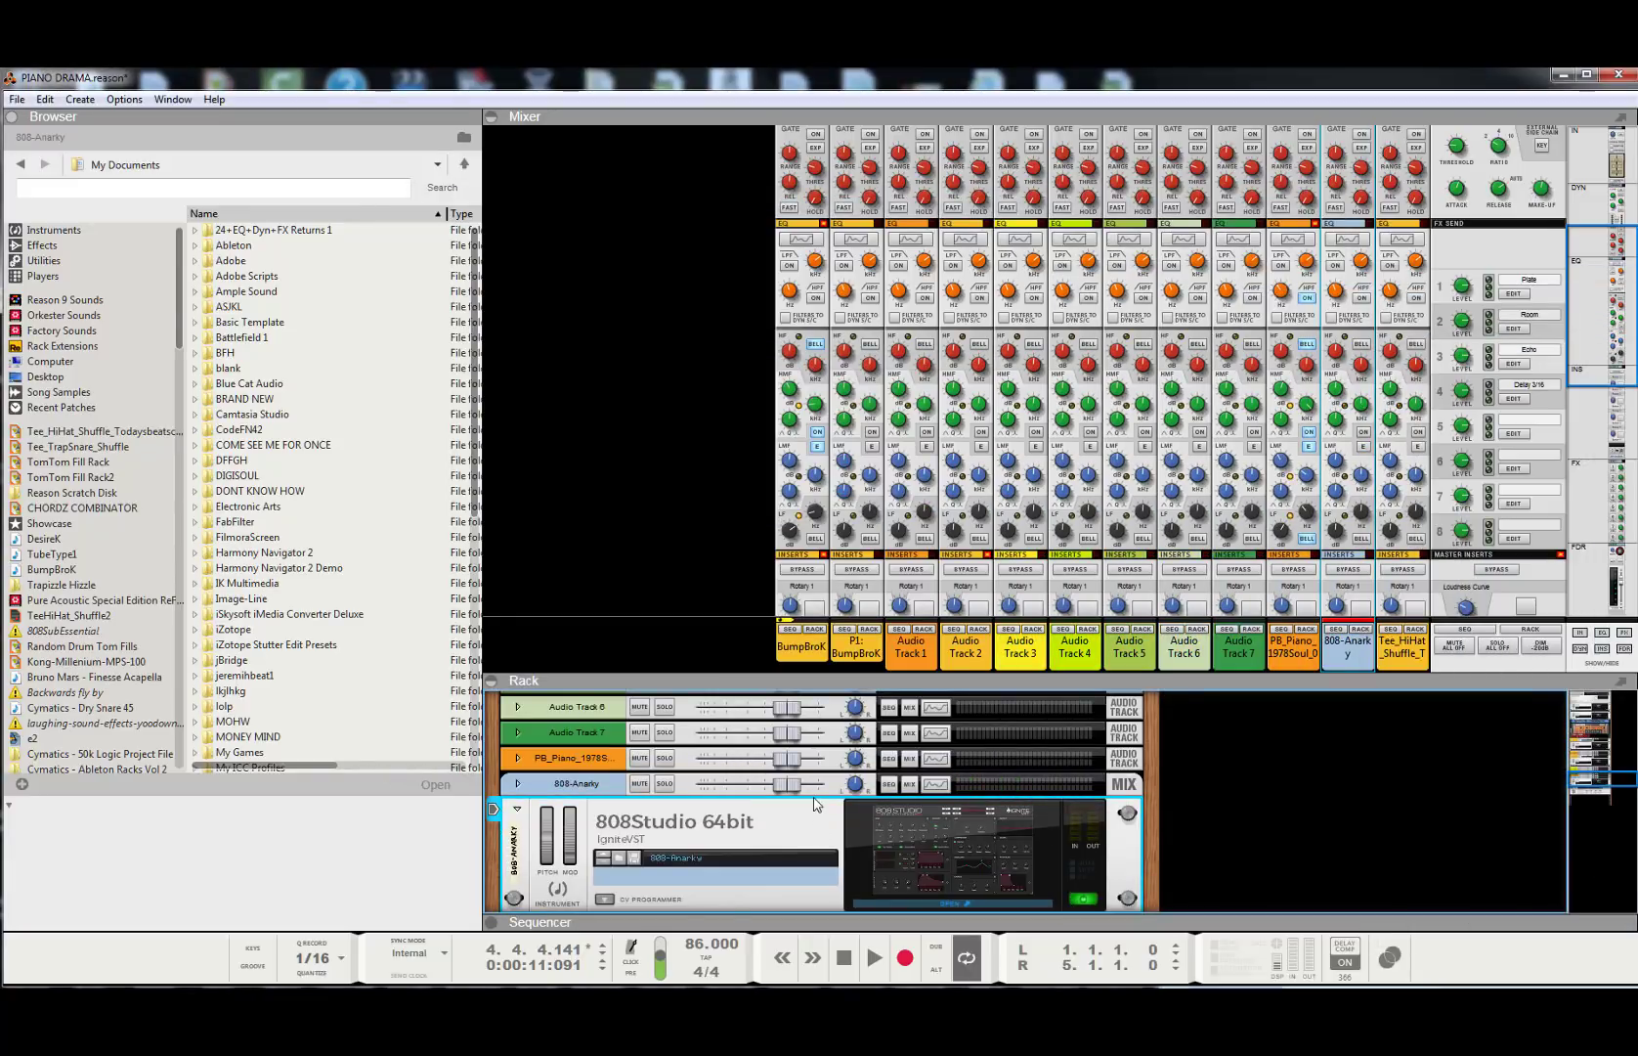
right_click(797, 820)
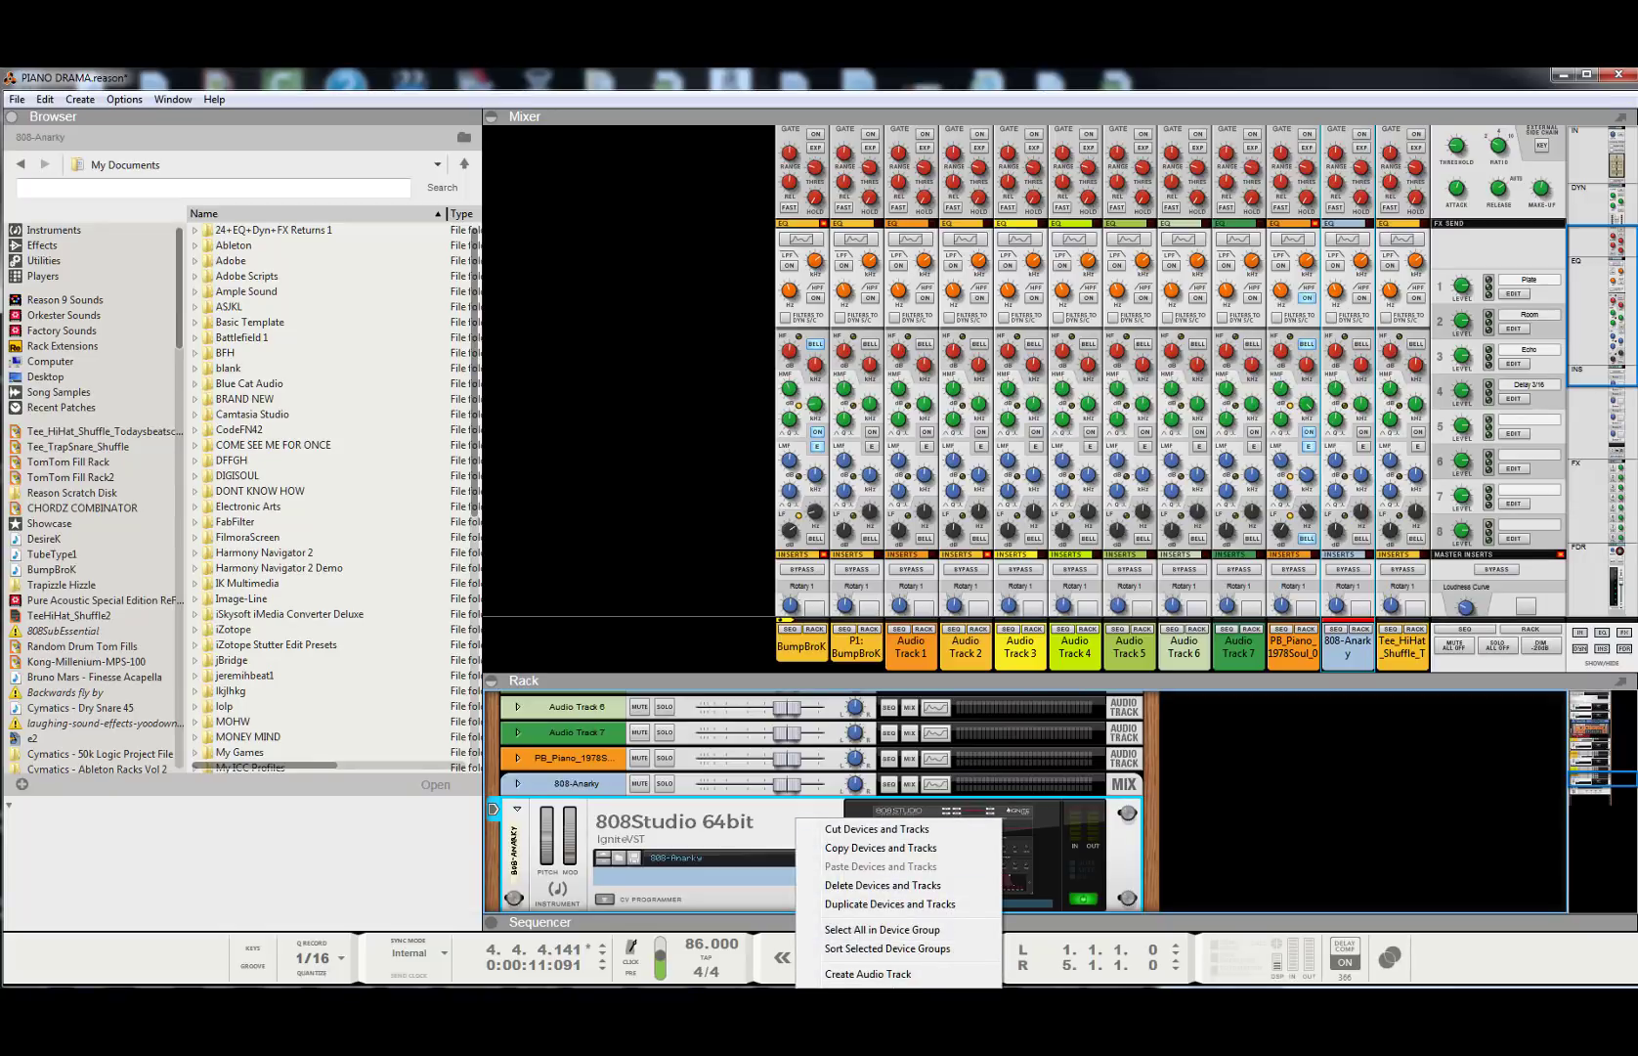
click(851, 982)
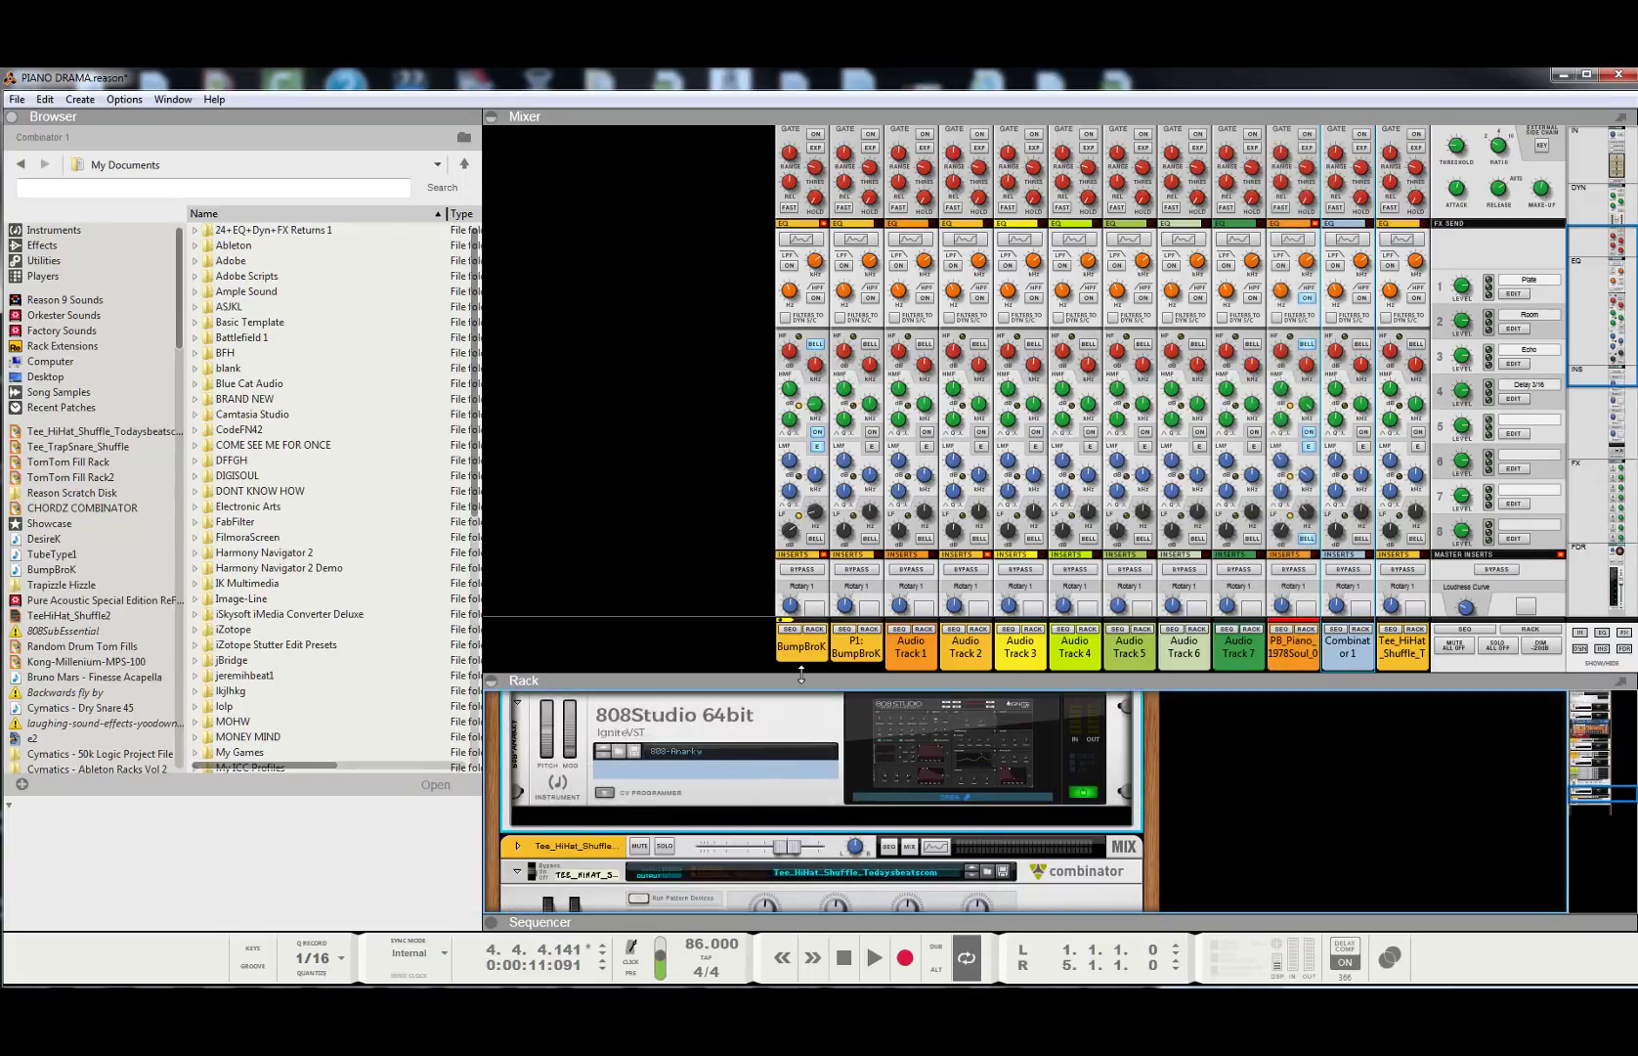
drag(802, 684, 802, 320)
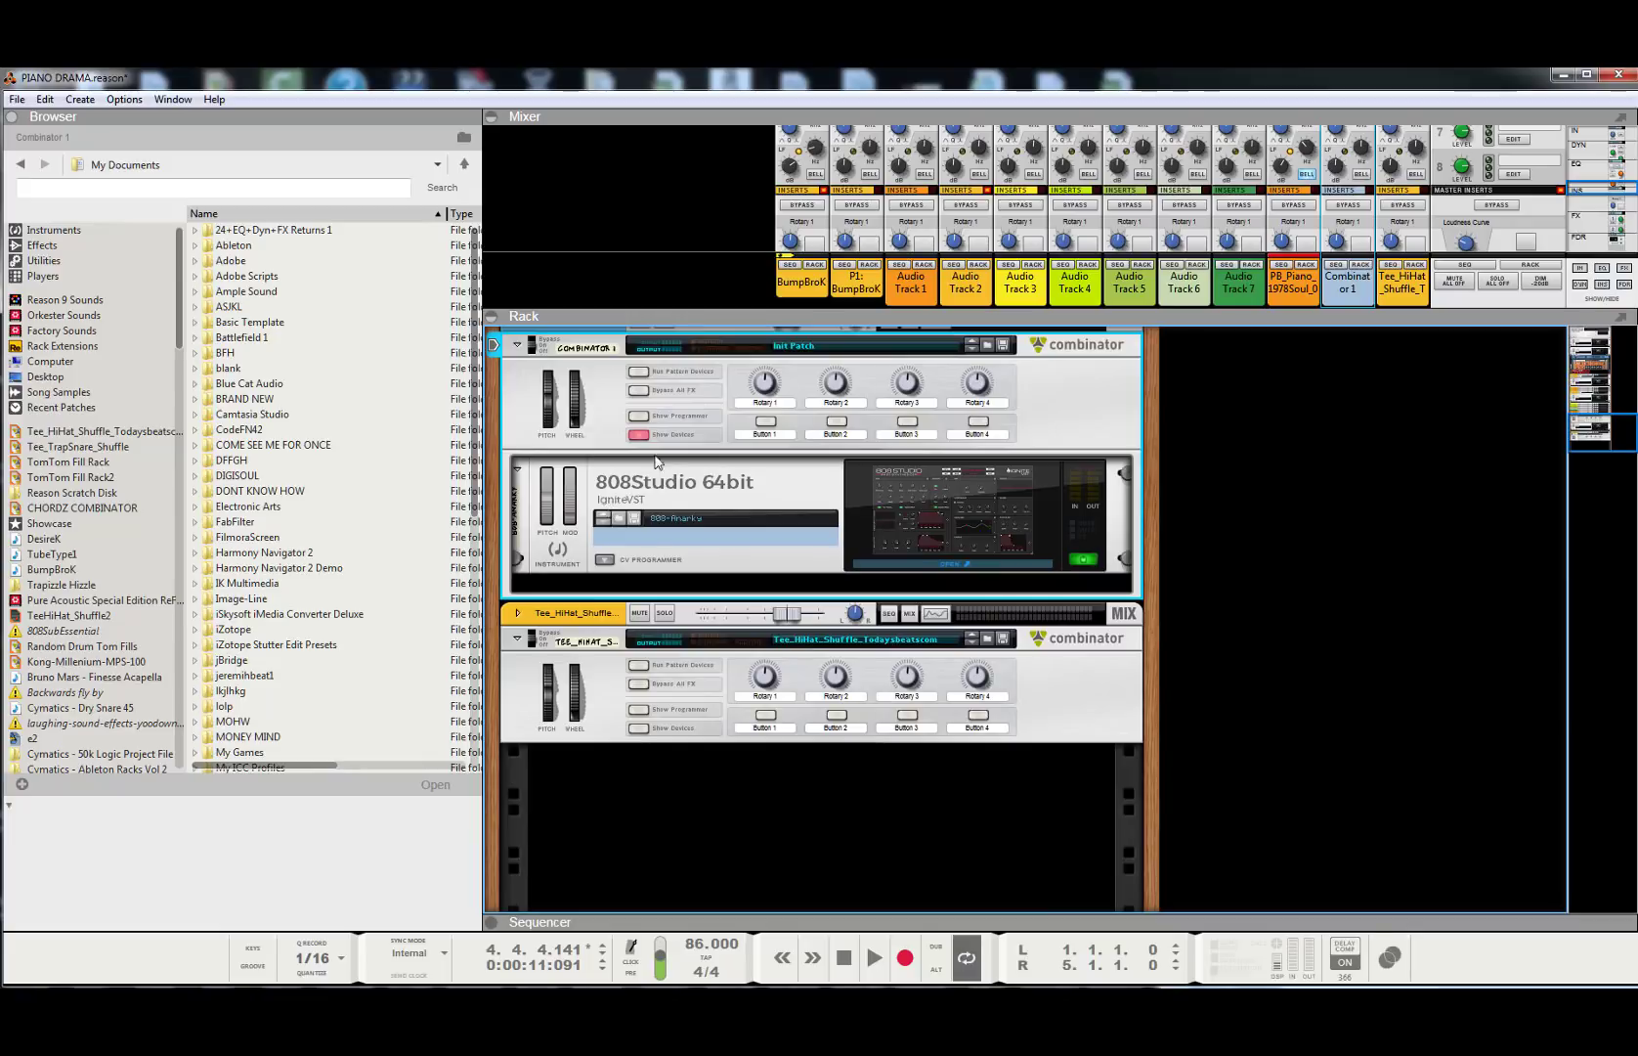
click(640, 417)
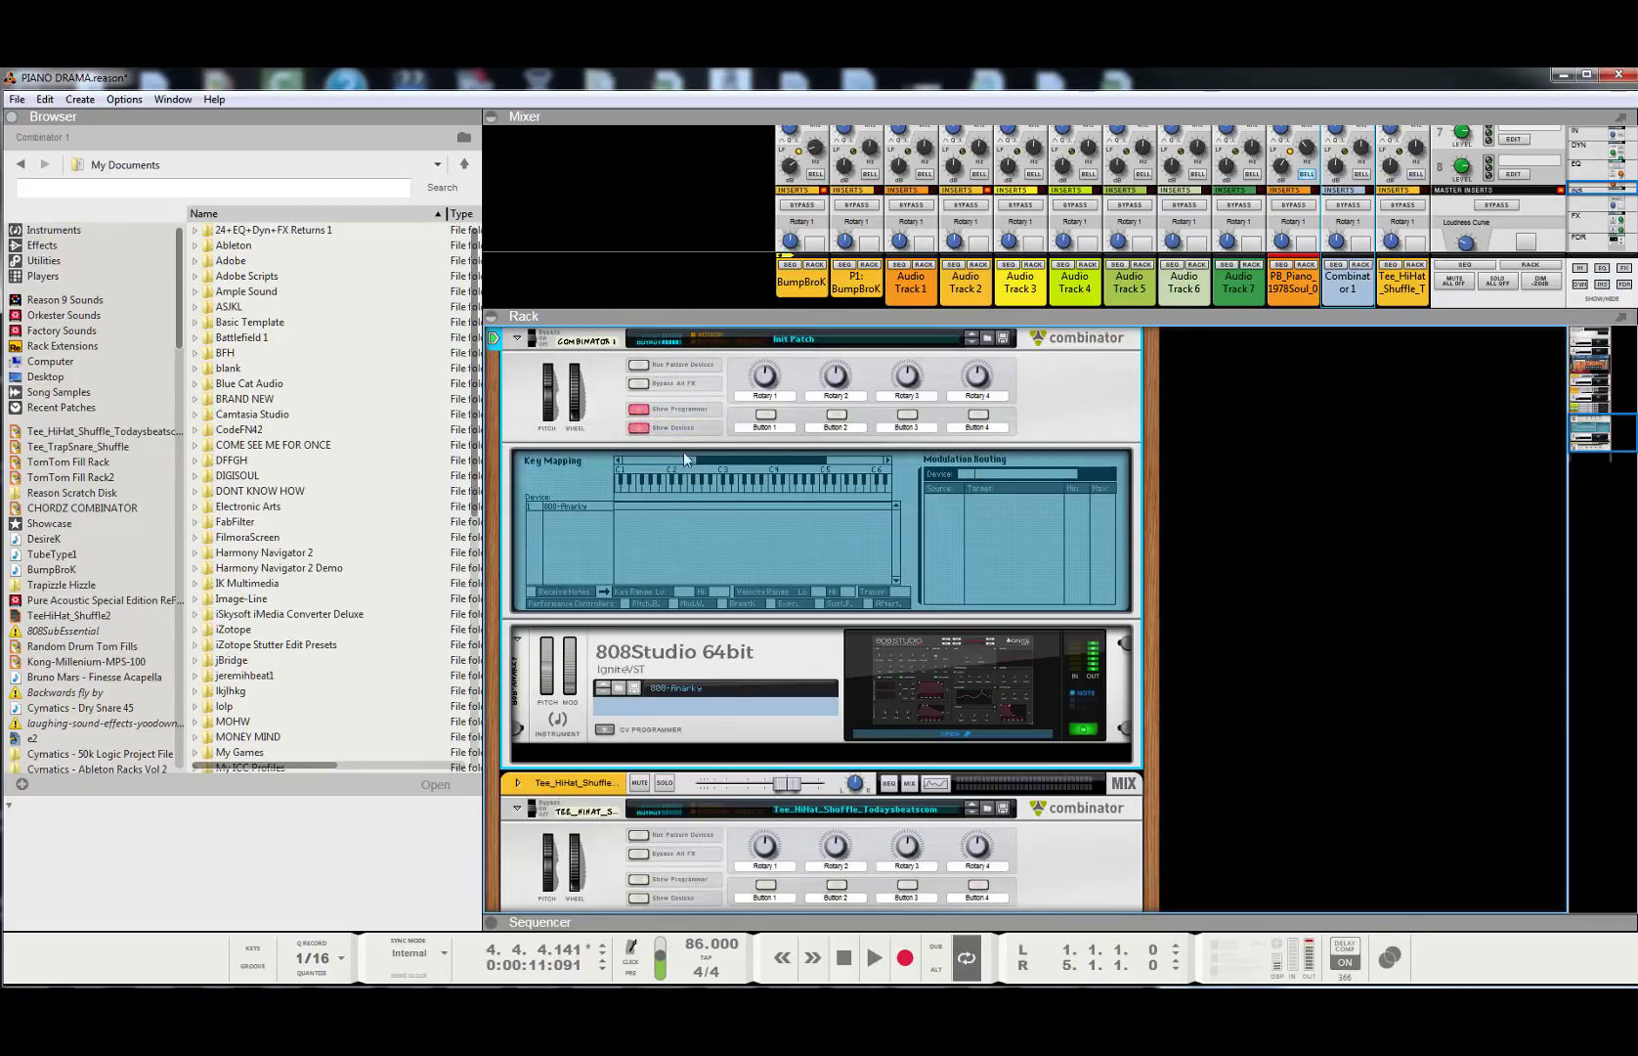
drag(779, 459, 758, 463)
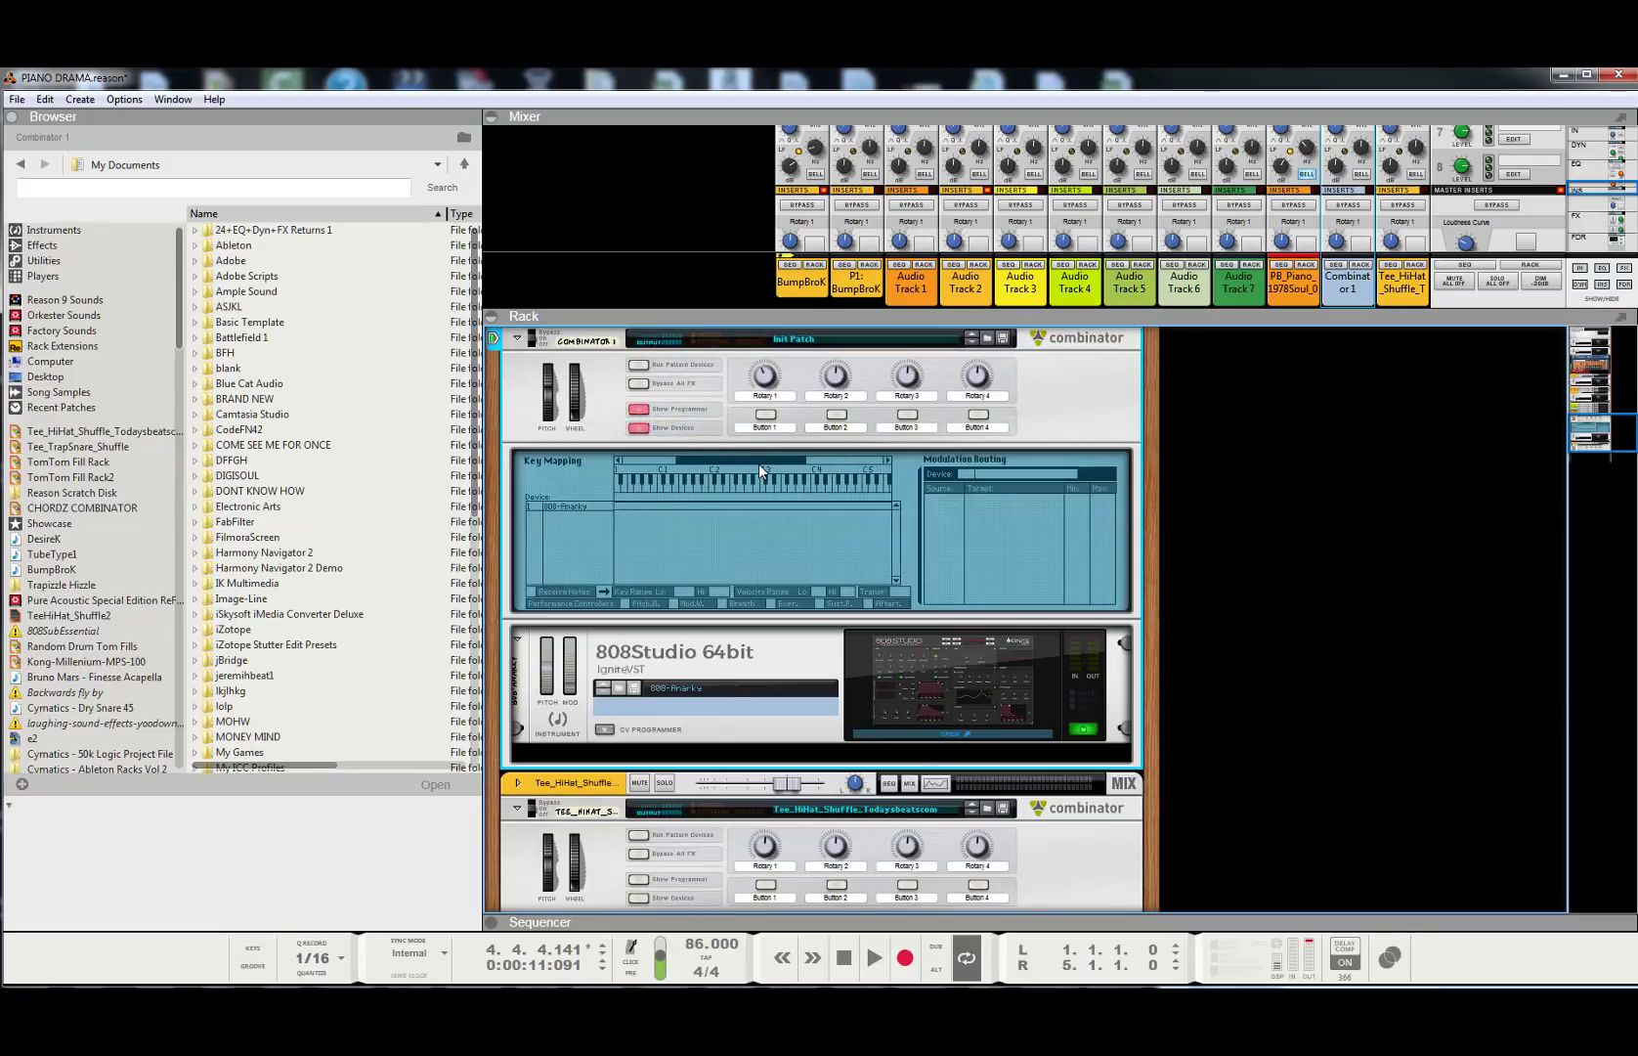
- Audition the bass from the start of Block 1 and record a take on the Combinator 1 track
click(848, 956)
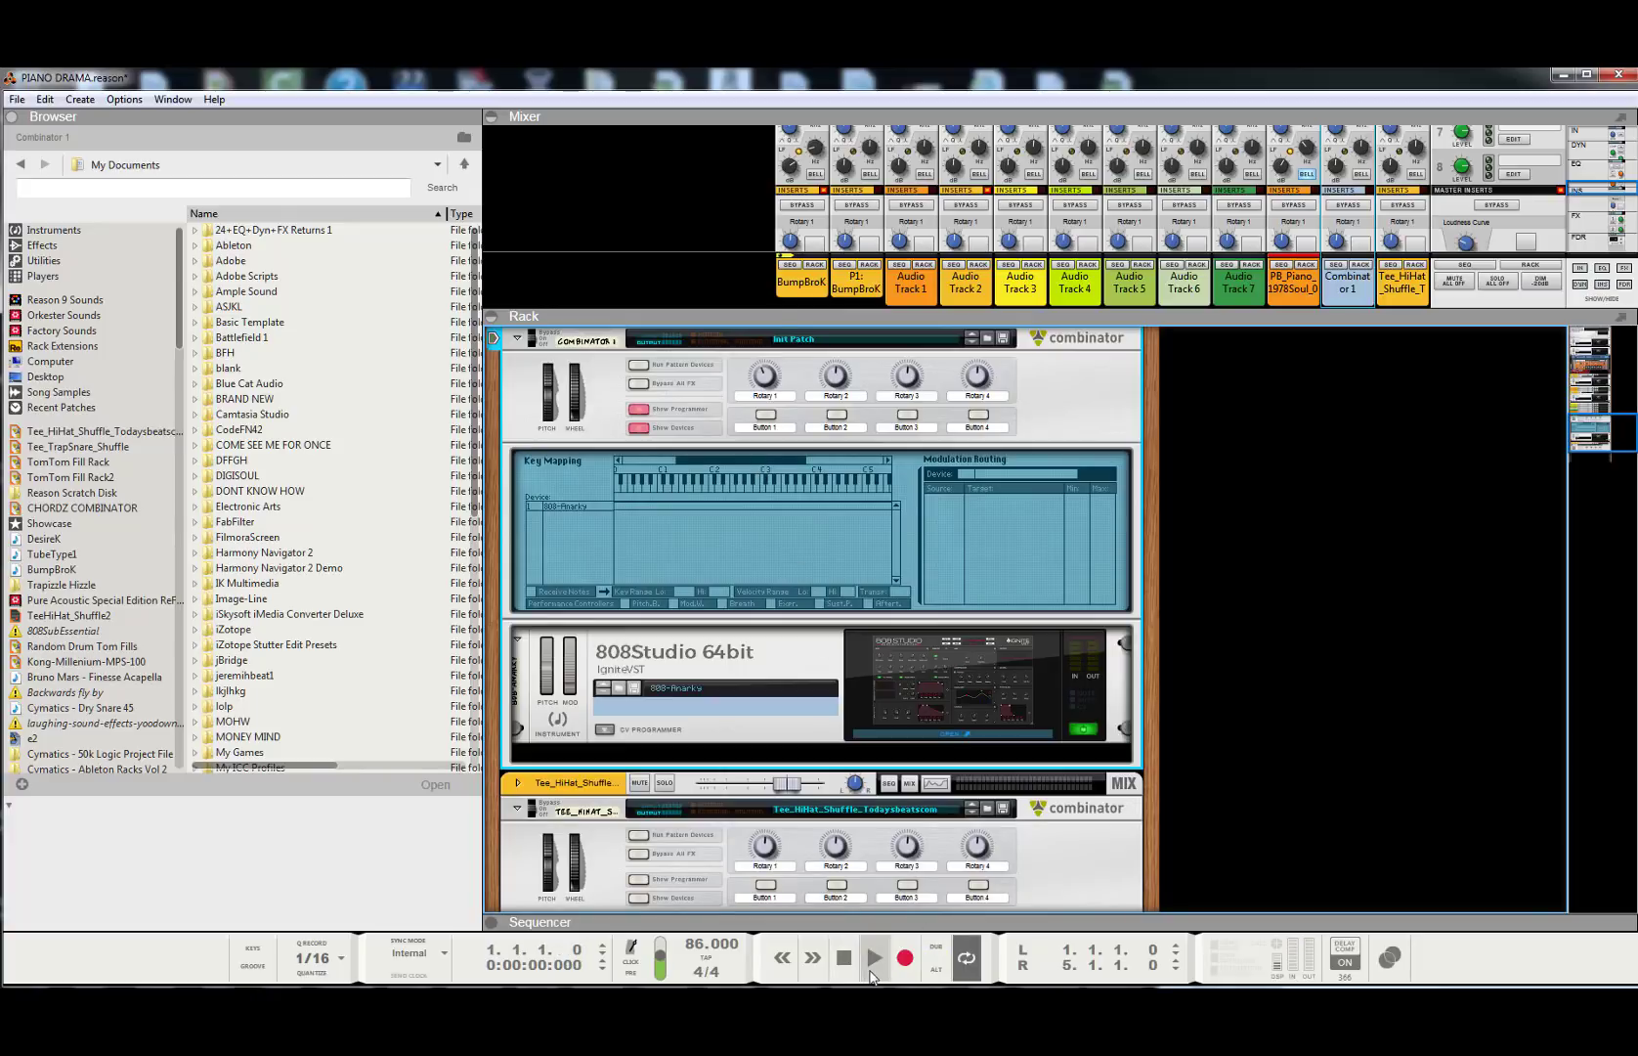
click(873, 971)
click(844, 958)
drag(740, 455, 722, 454)
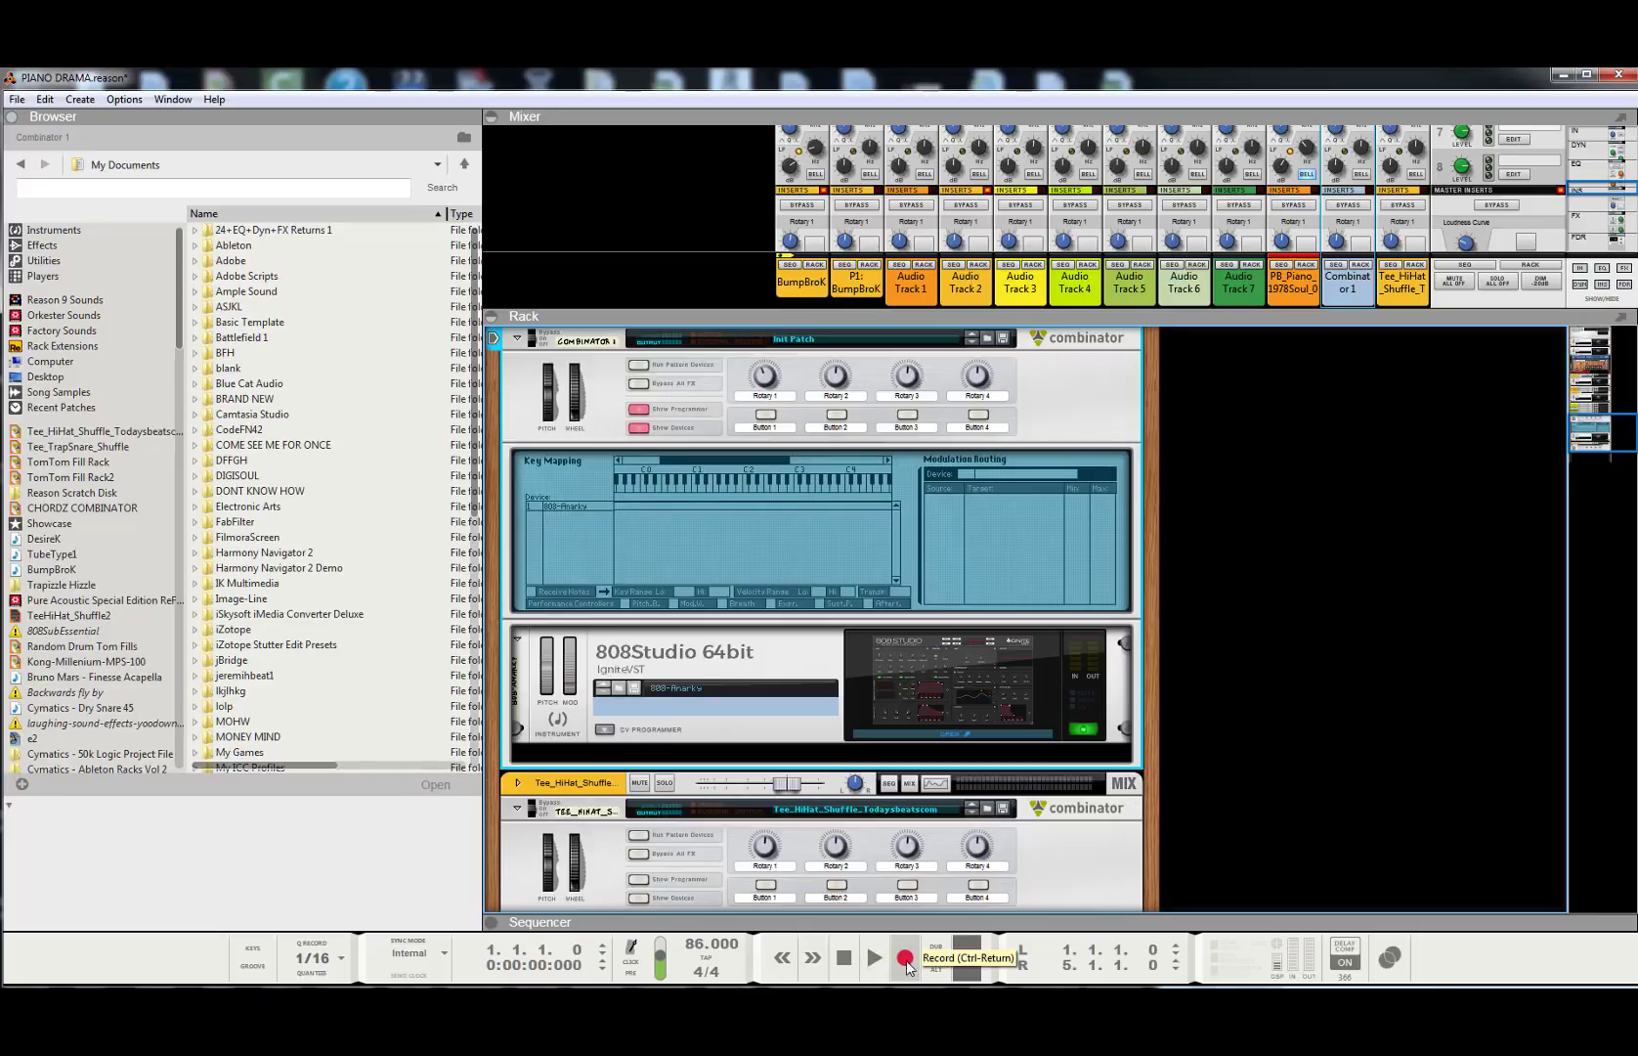
click(905, 960)
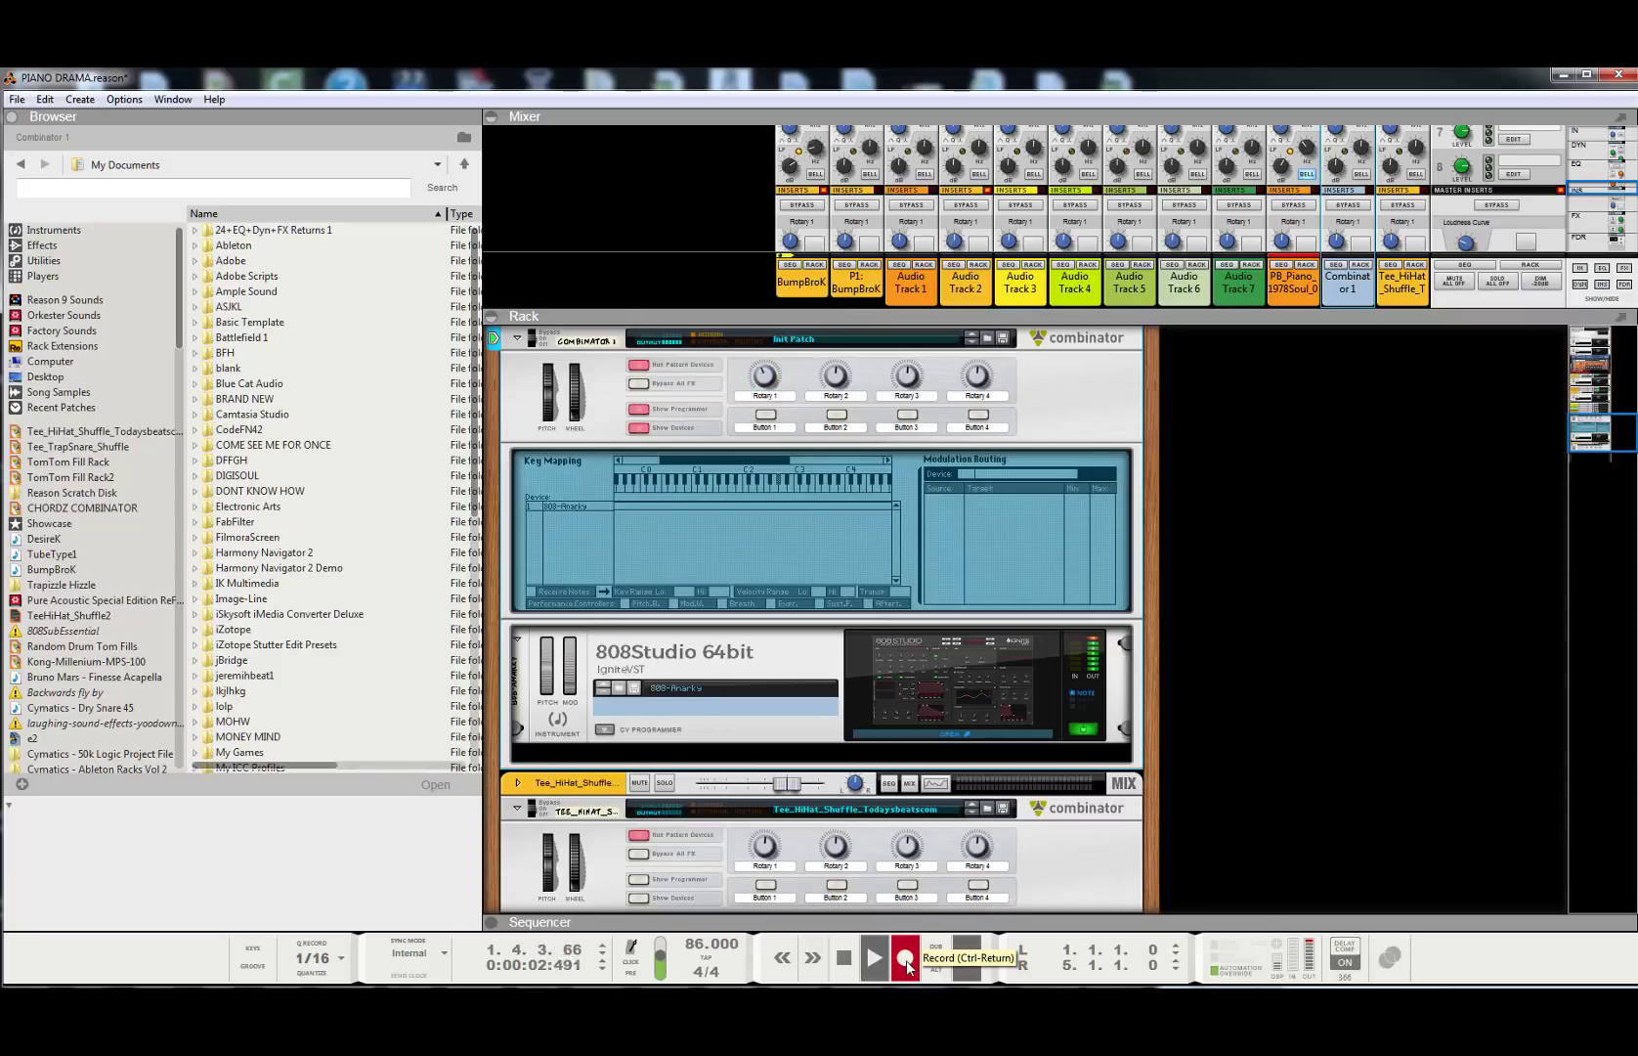
key(space)
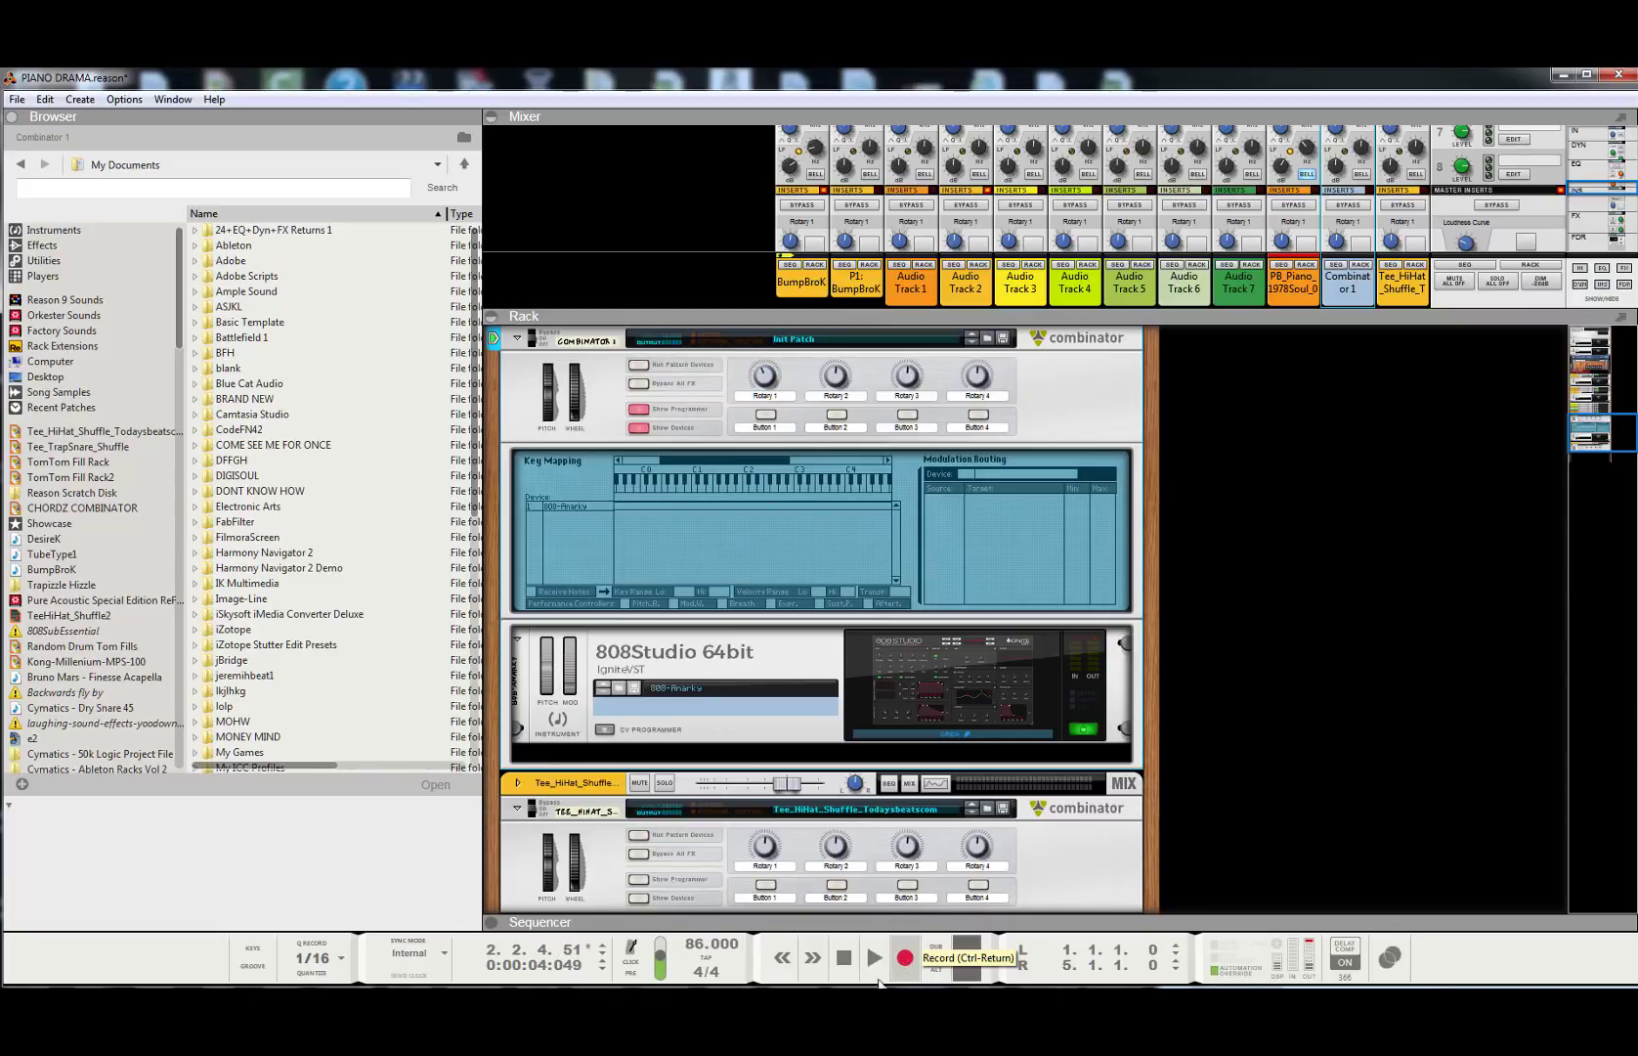
- Show the sequencer and delete the Combinator 1 track's Rotary 1 automation lane and recorded note clip
drag(953, 915, 943, 285)
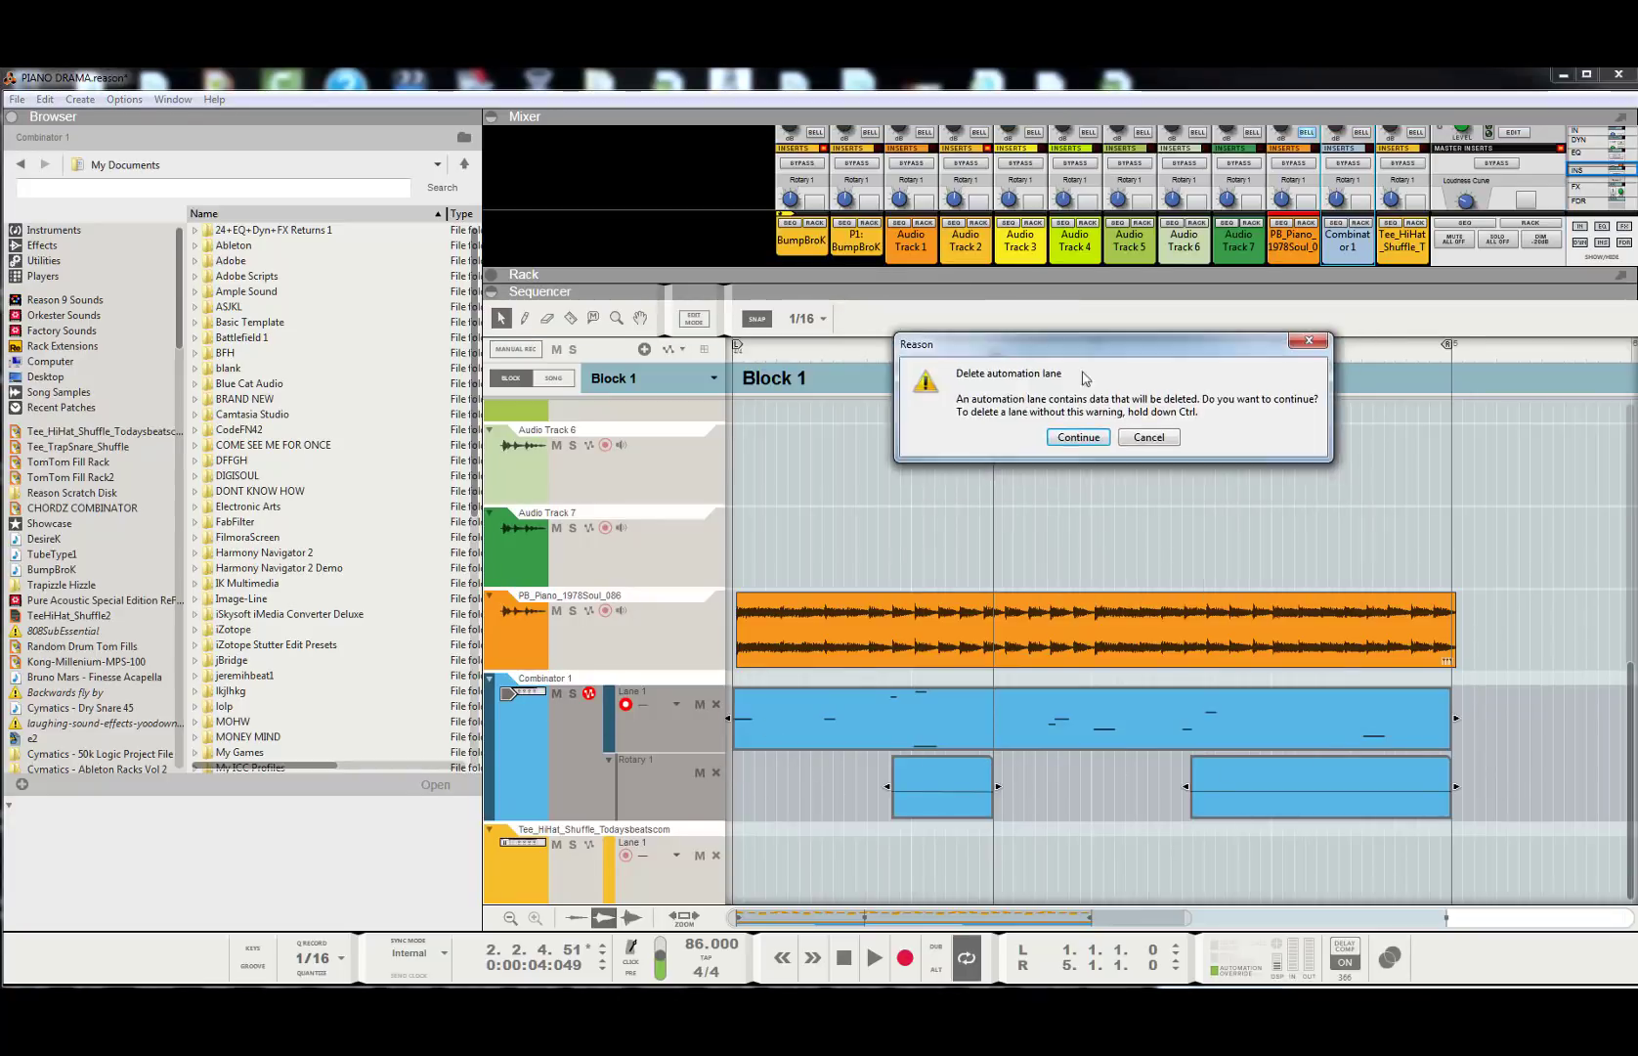
click(1079, 440)
click(1336, 803)
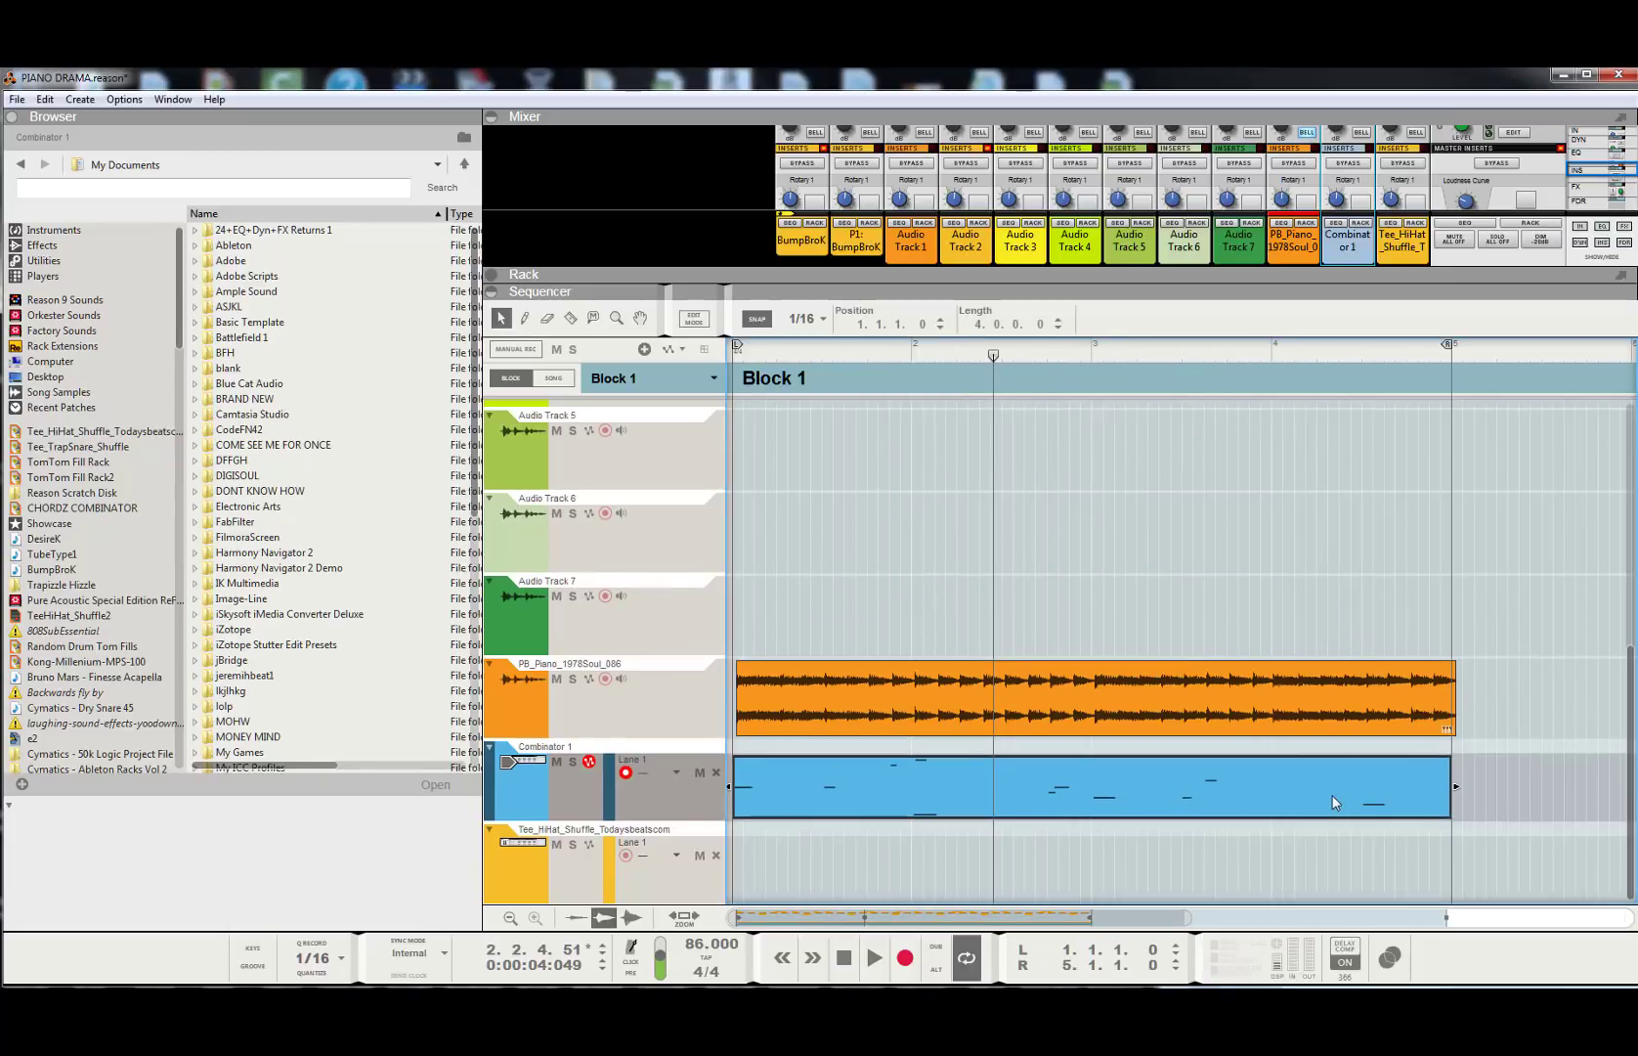
key(Delete)
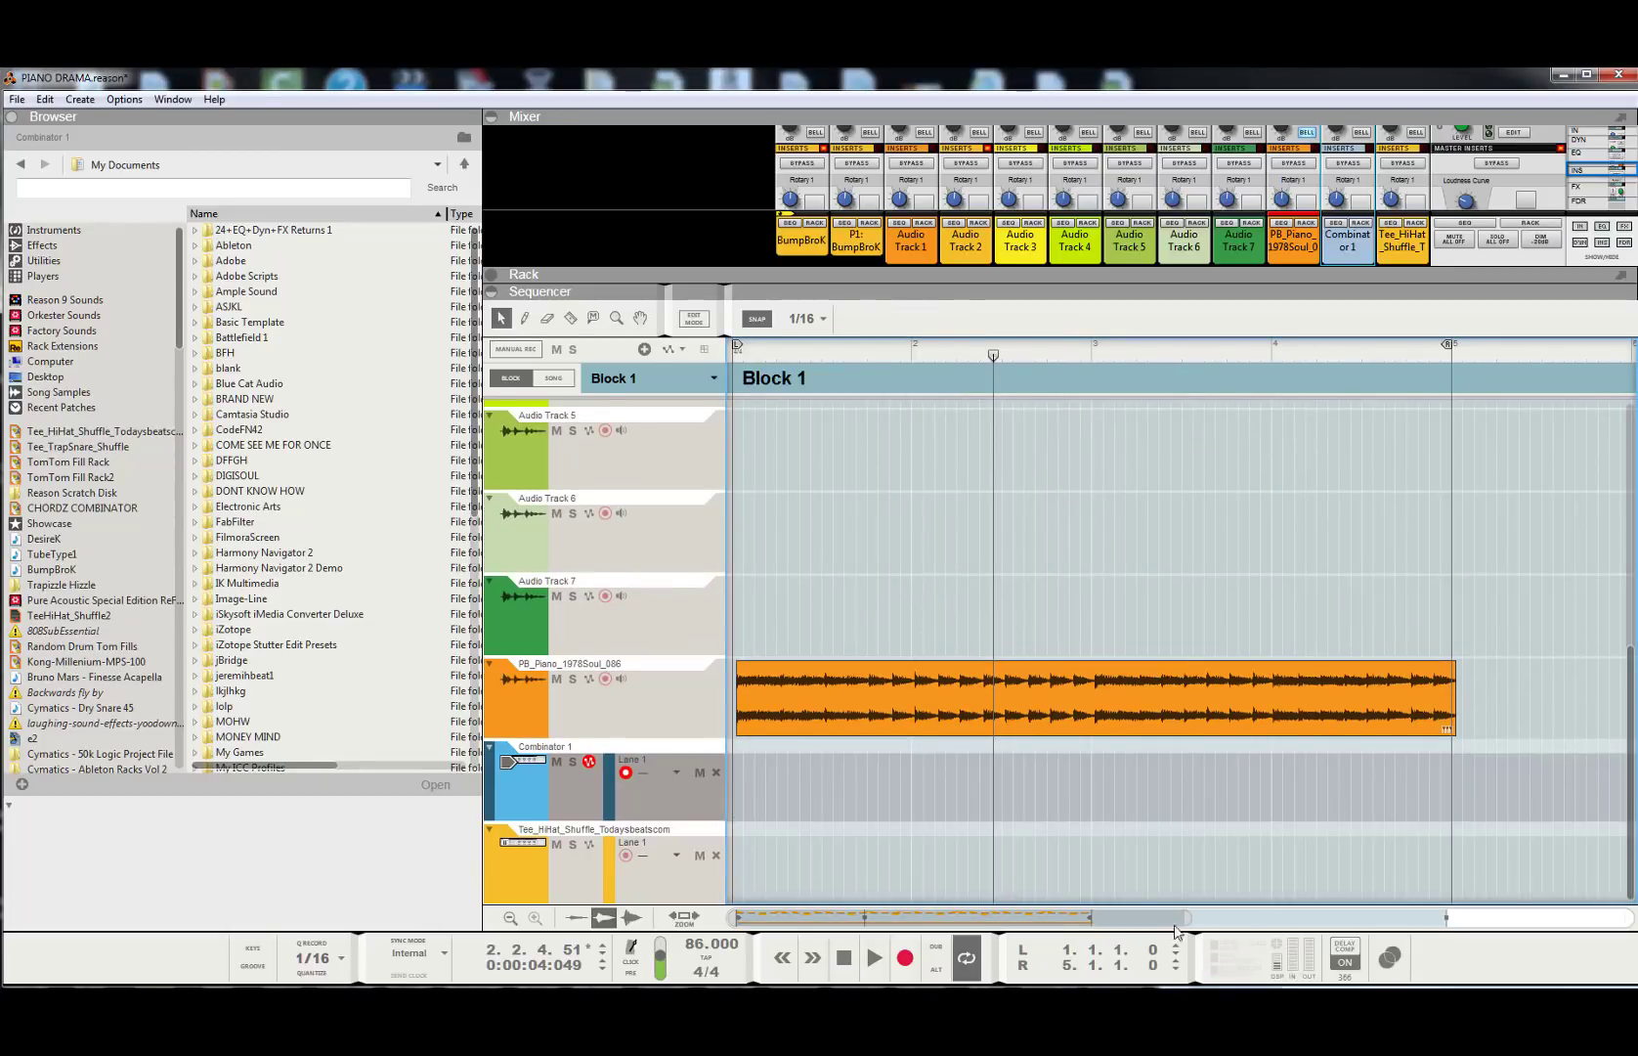
- Trim the end of the PB_Piano_1978Soul_086 clip to bar 5 in Block 1
drag(1191, 919, 1373, 919)
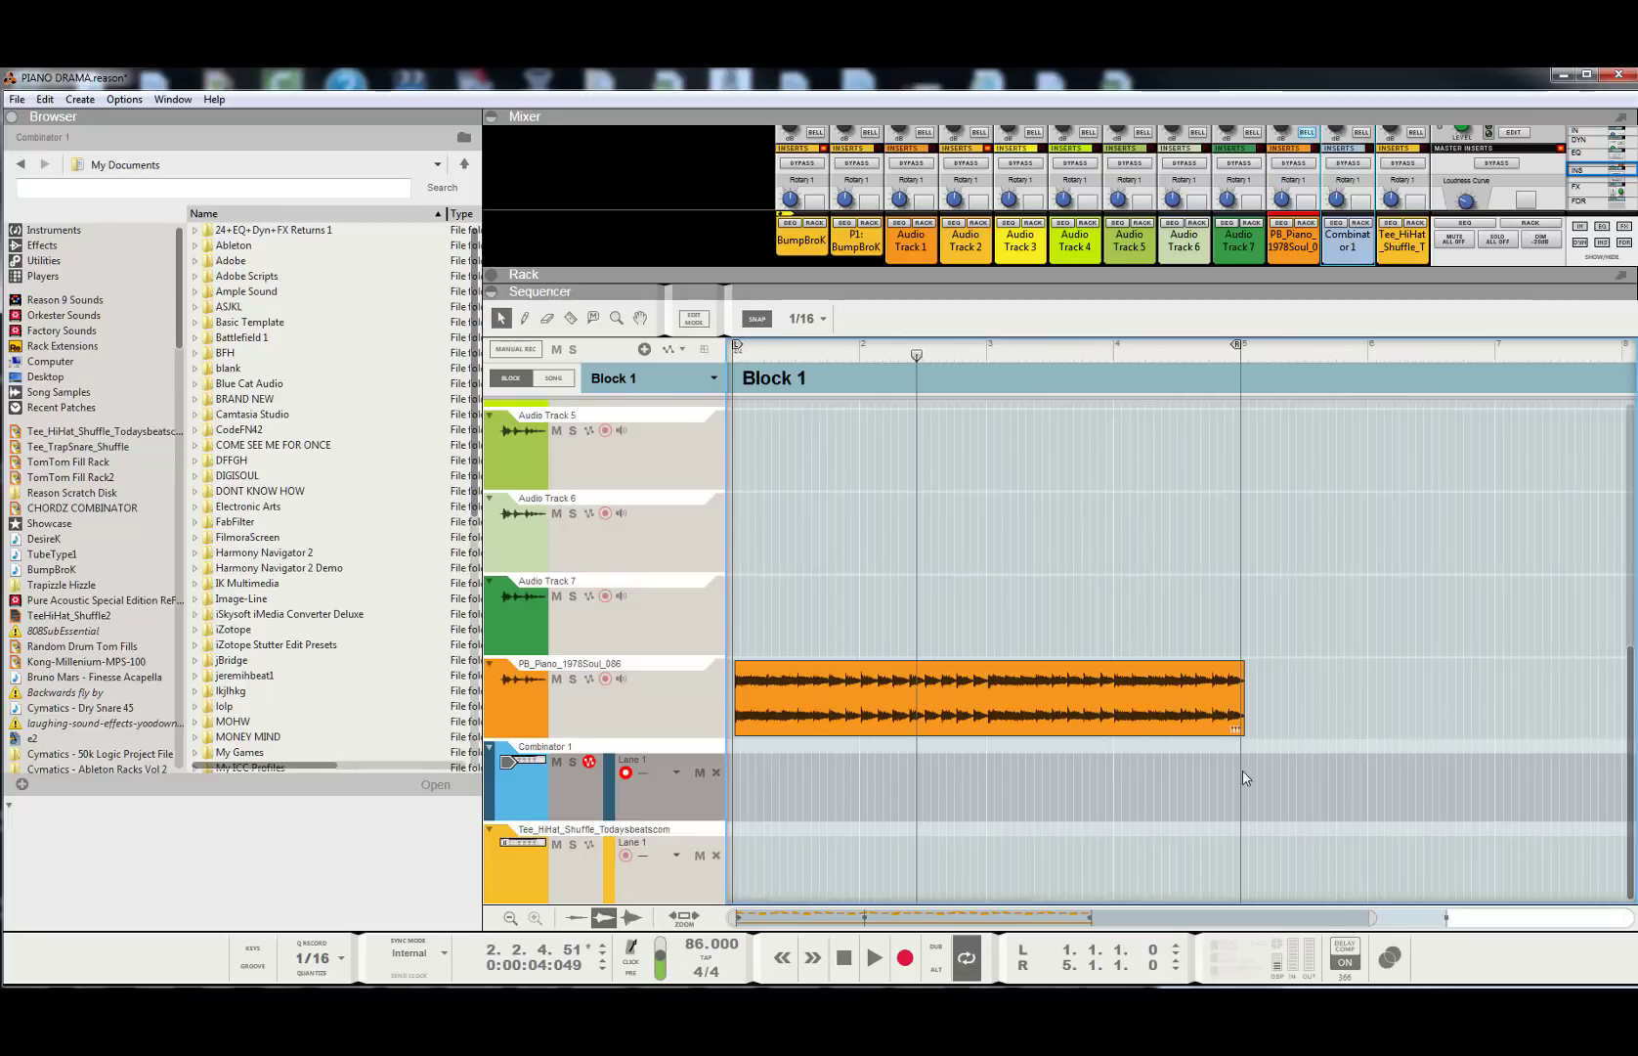
click(1179, 675)
drag(1248, 697, 1239, 697)
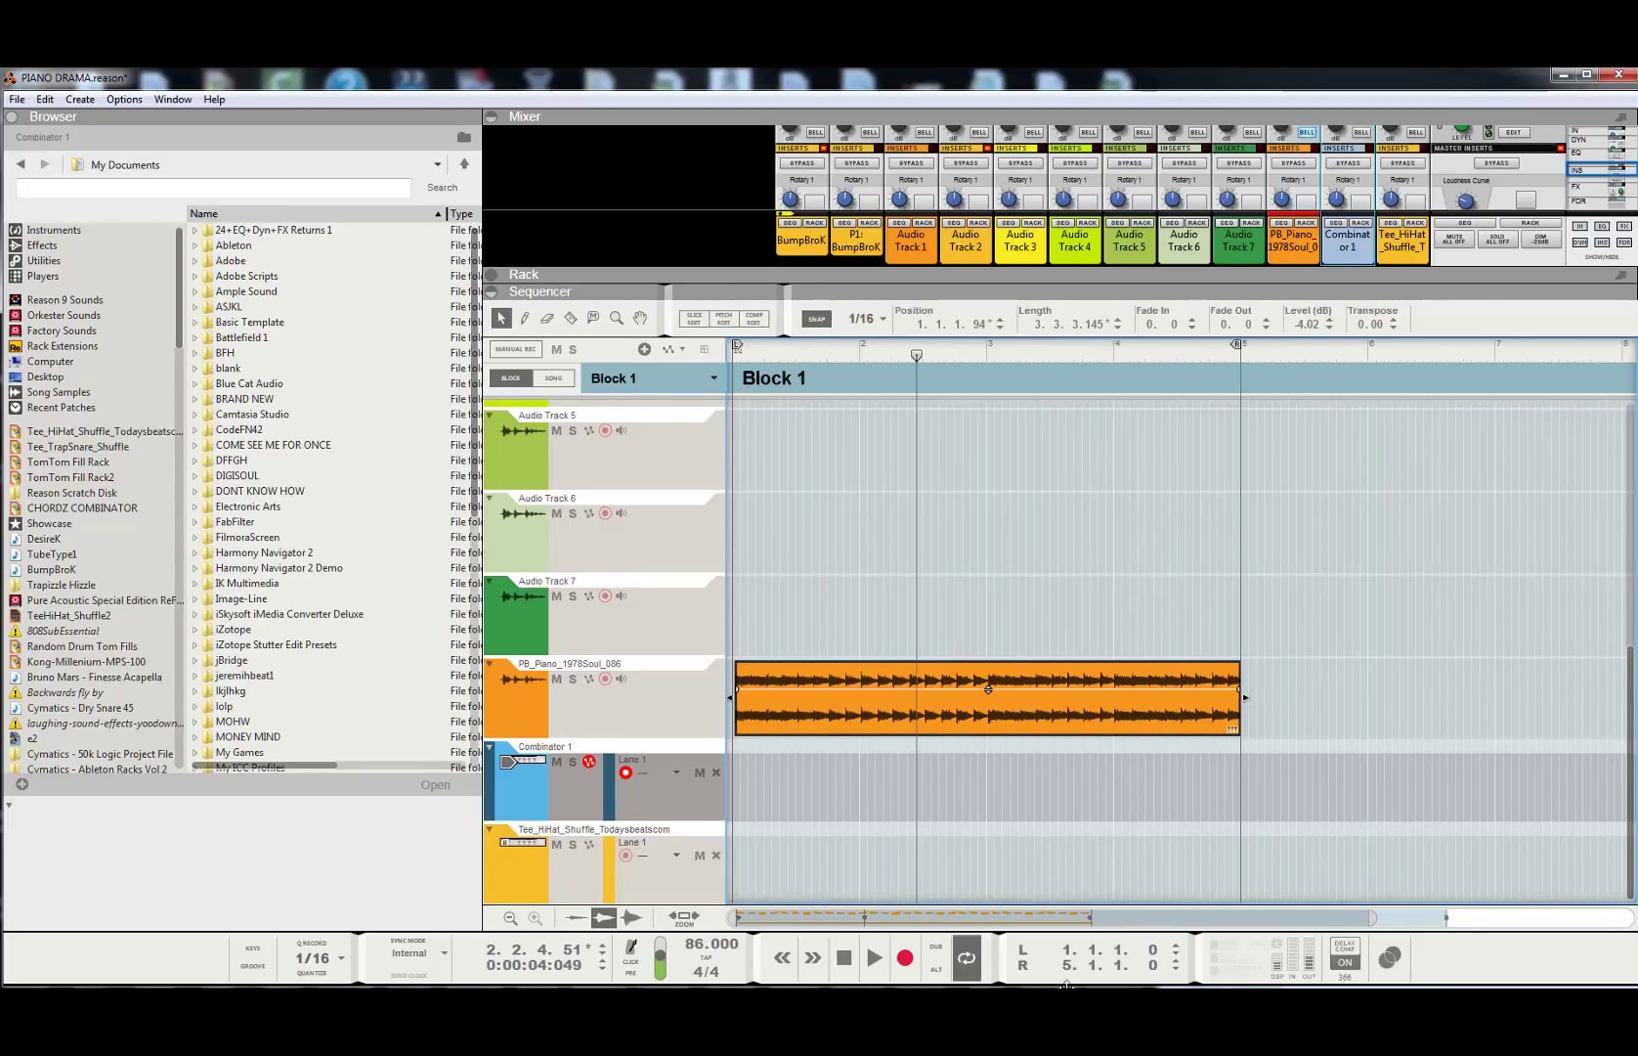
drag(1396, 921, 1513, 921)
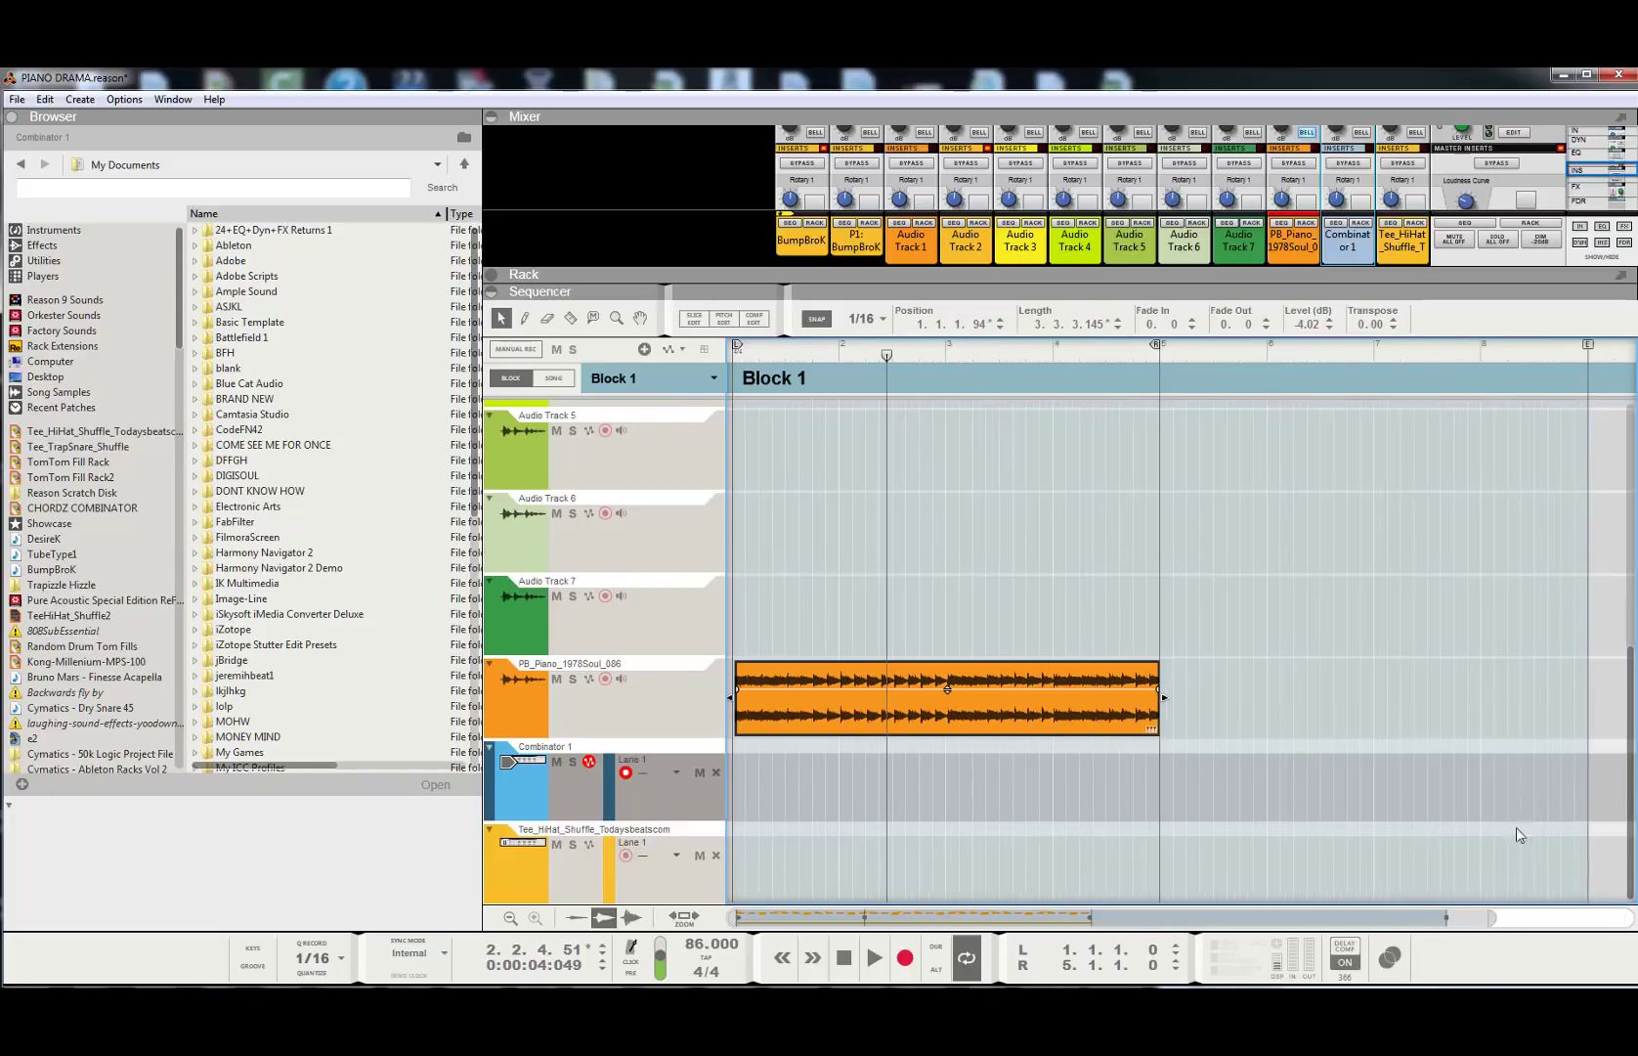
- Extend the start of the PB_Piano_1978Soul_086 clip to the beginning of bar 1
scroll(1632, 806, up, 3)
scroll(1593, 484, up, 3)
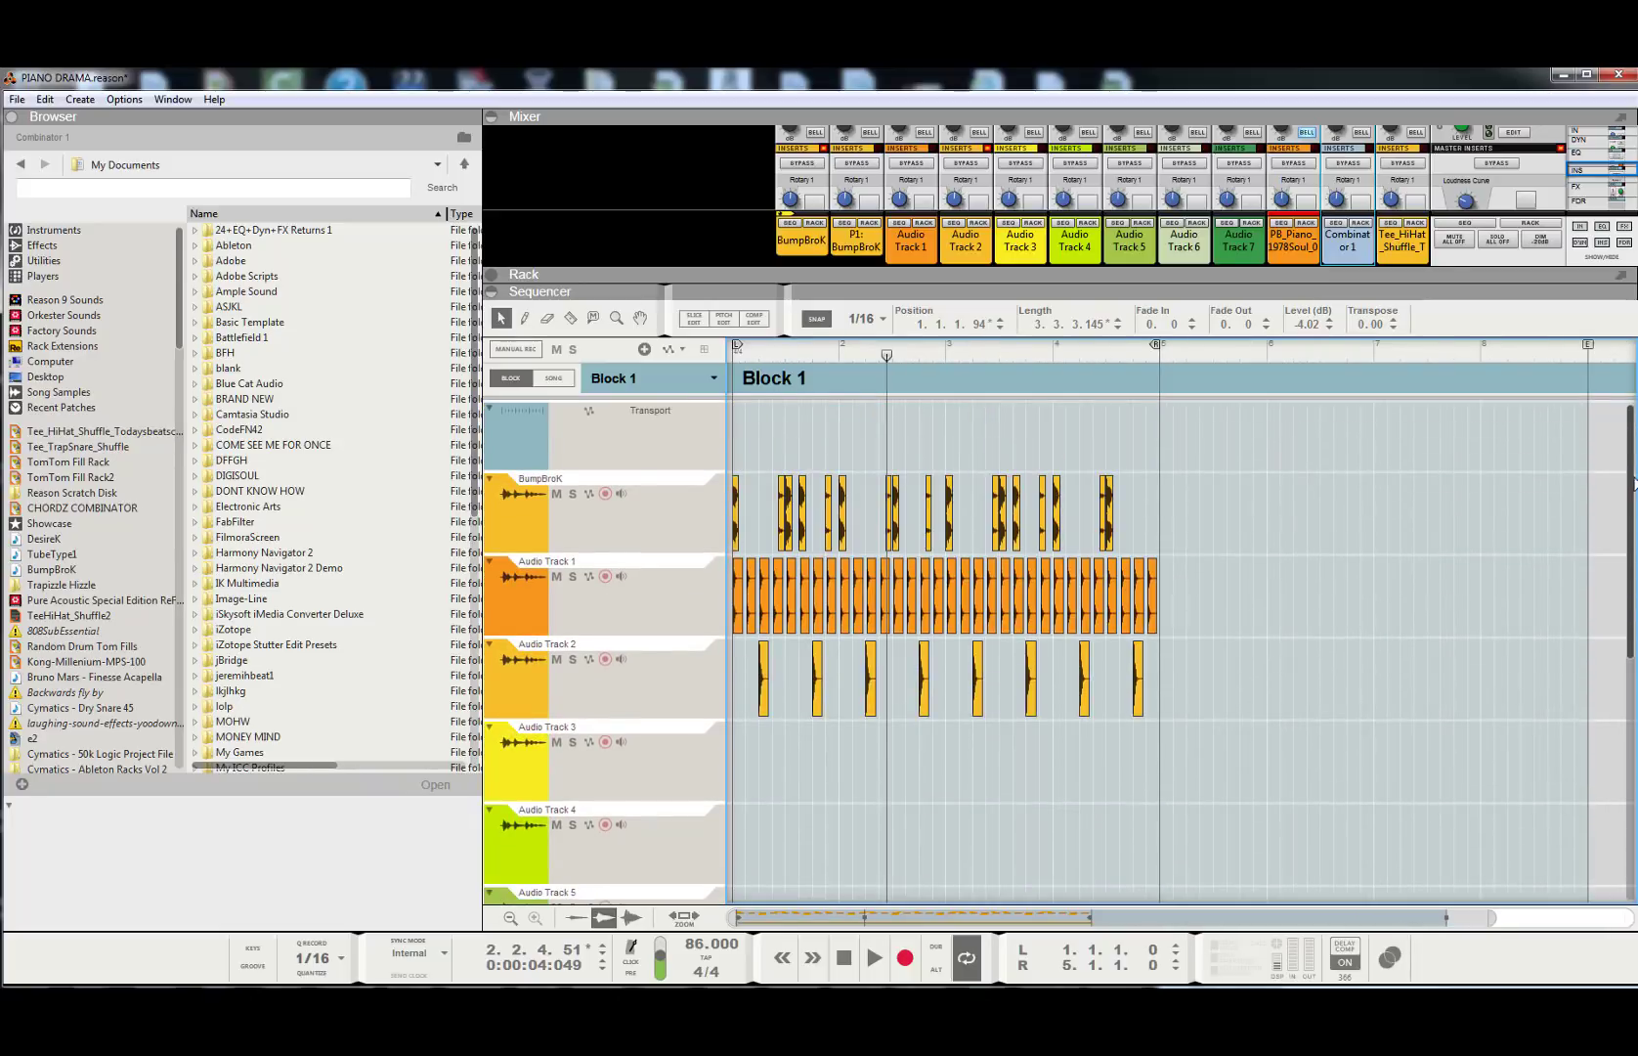
click(1233, 645)
scroll(1234, 645, down, 5)
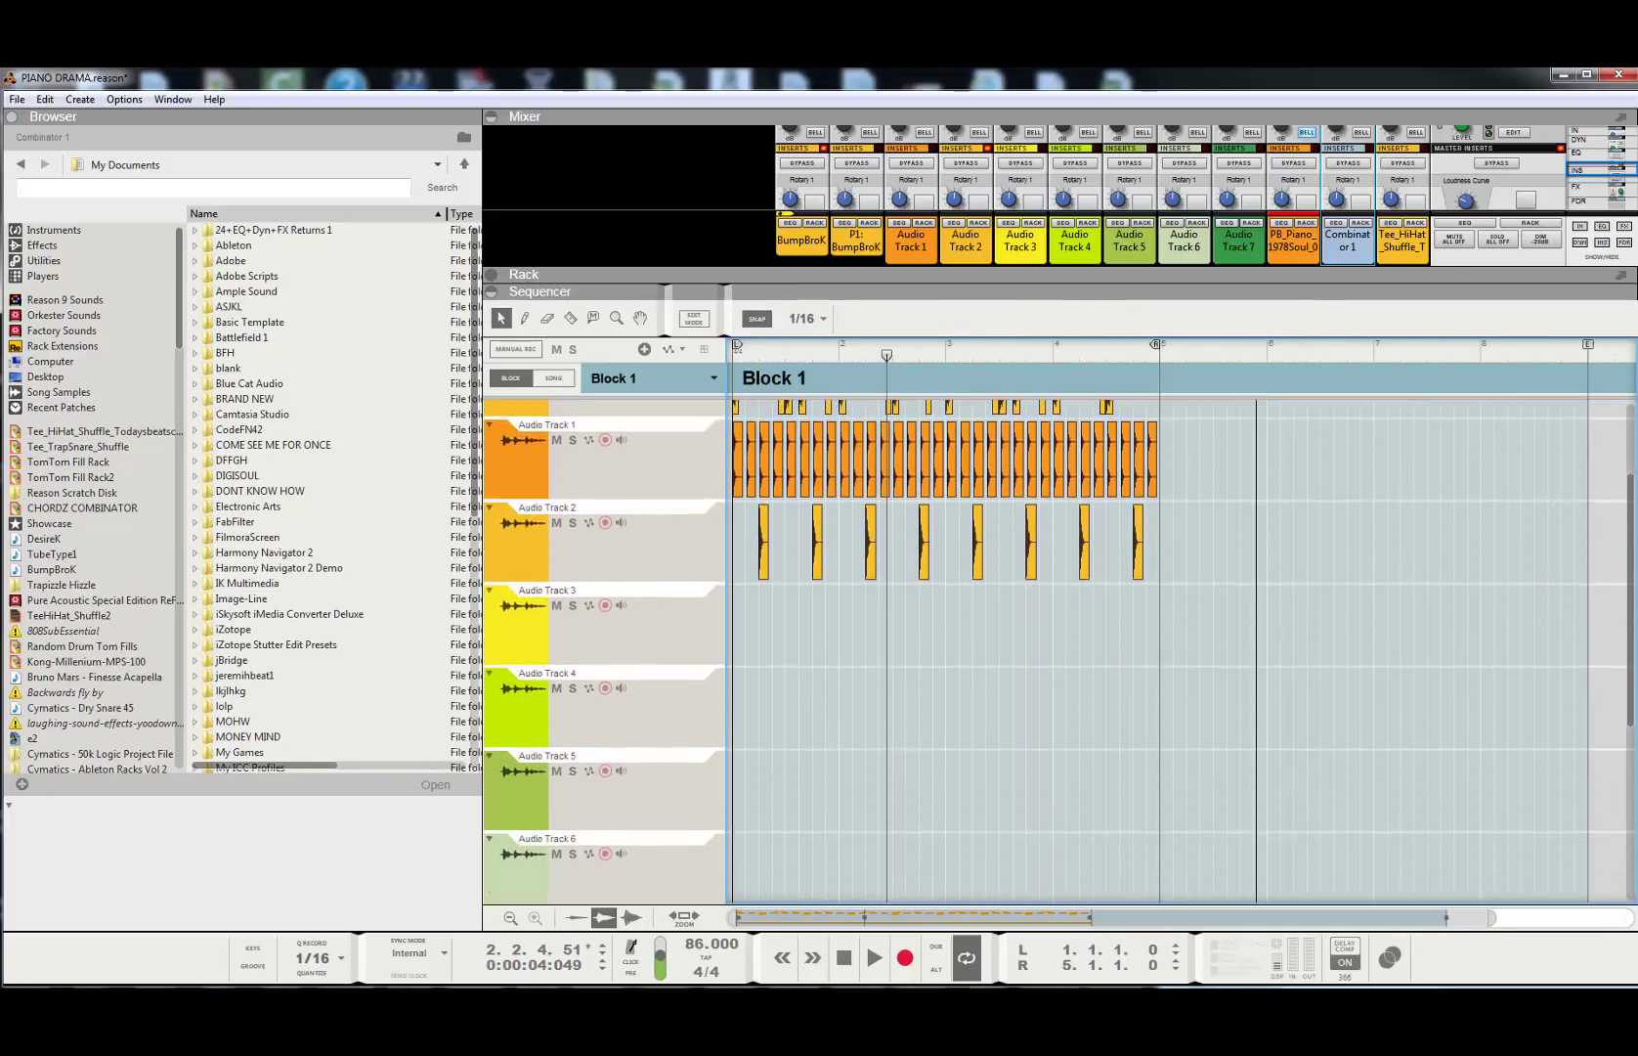
scroll(1076, 645, down, 2)
click(938, 699)
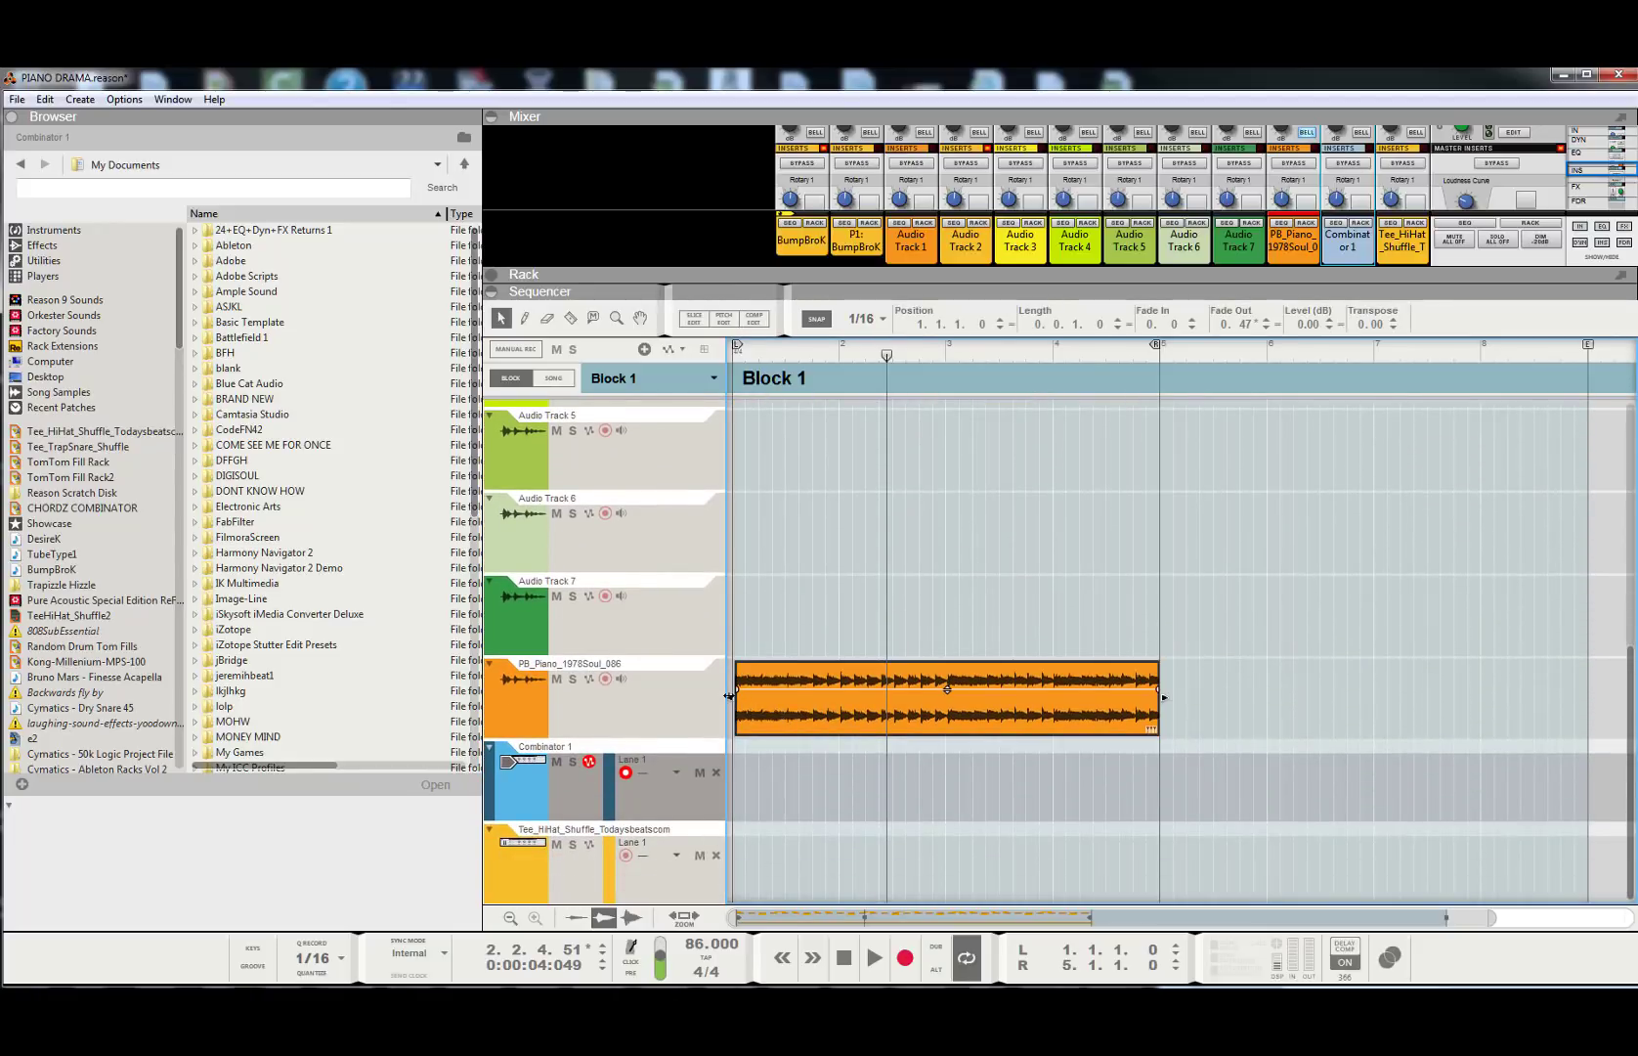
click(793, 829)
click(758, 710)
drag(731, 697, 722, 697)
- Duplicate all drum and piano clips to bar 5 with snap set to Bar, and move the right locator to bar 9
click(865, 319)
click(885, 339)
drag(1622, 750, 1630, 503)
drag(1275, 450, 1207, 808)
scroll(1354, 577, up, 3)
scroll(1354, 577, up, 2)
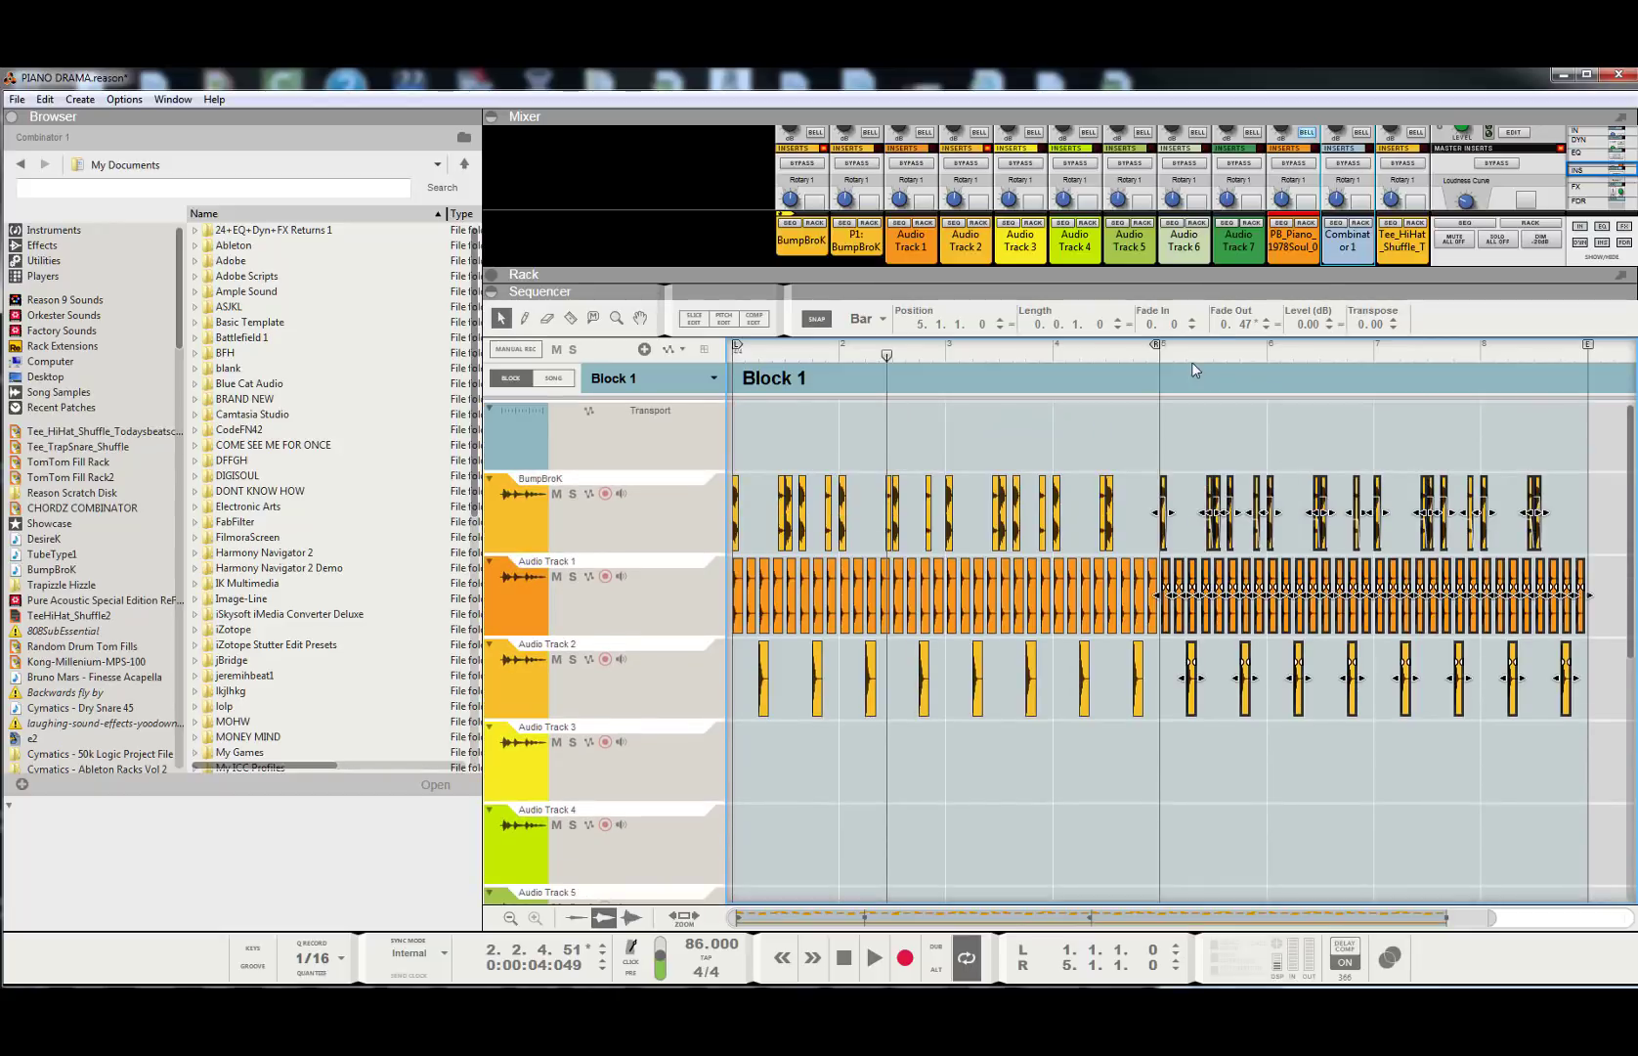
drag(1159, 348, 1562, 401)
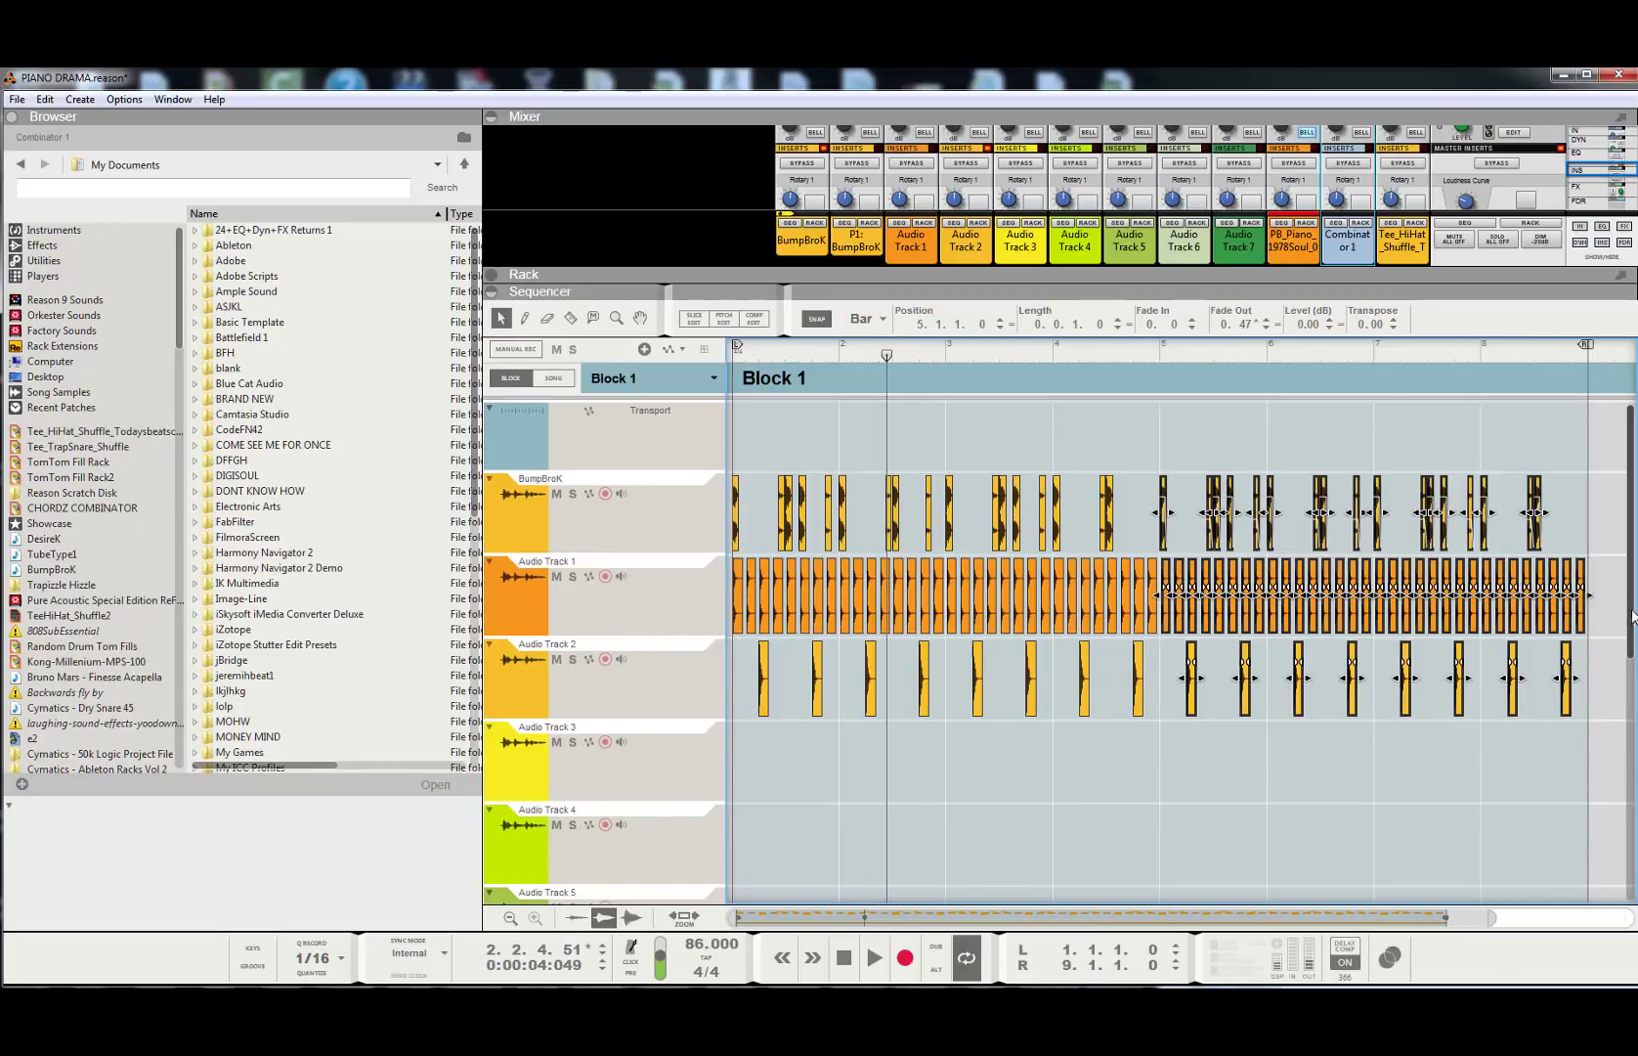
drag(1632, 616, 1633, 880)
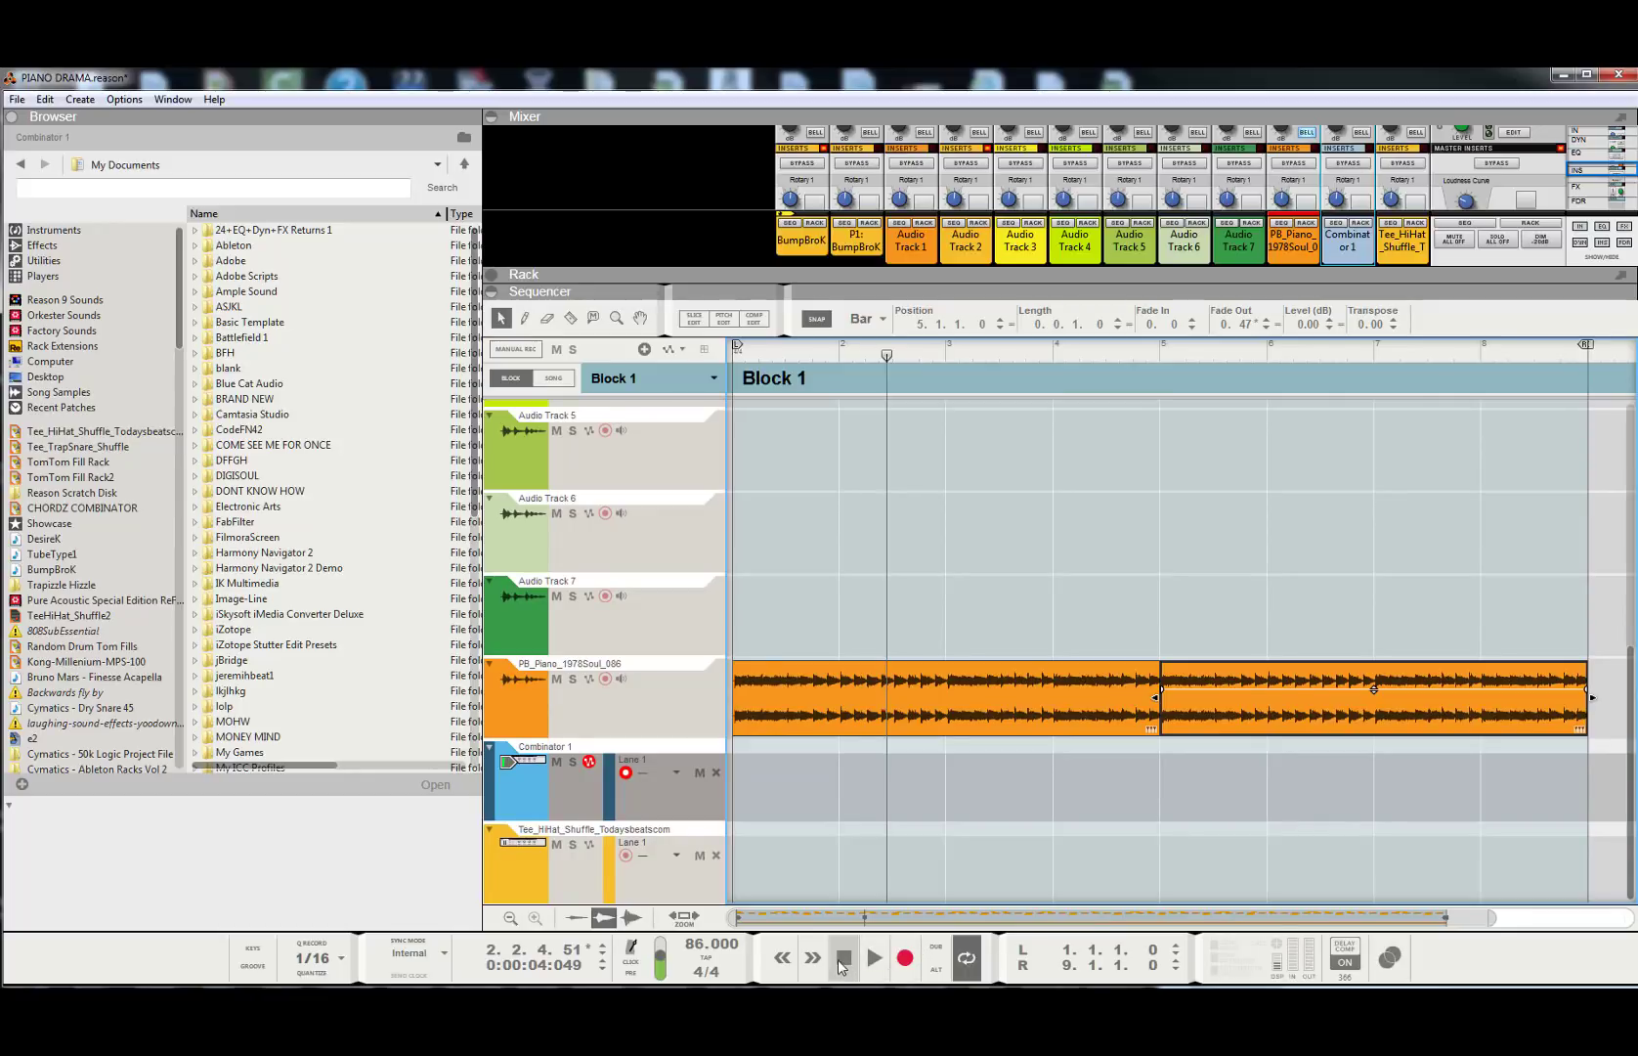
- Record a new bass take on the Combinator 1 track from the start of Block 1 and return to the sequencer
click(841, 962)
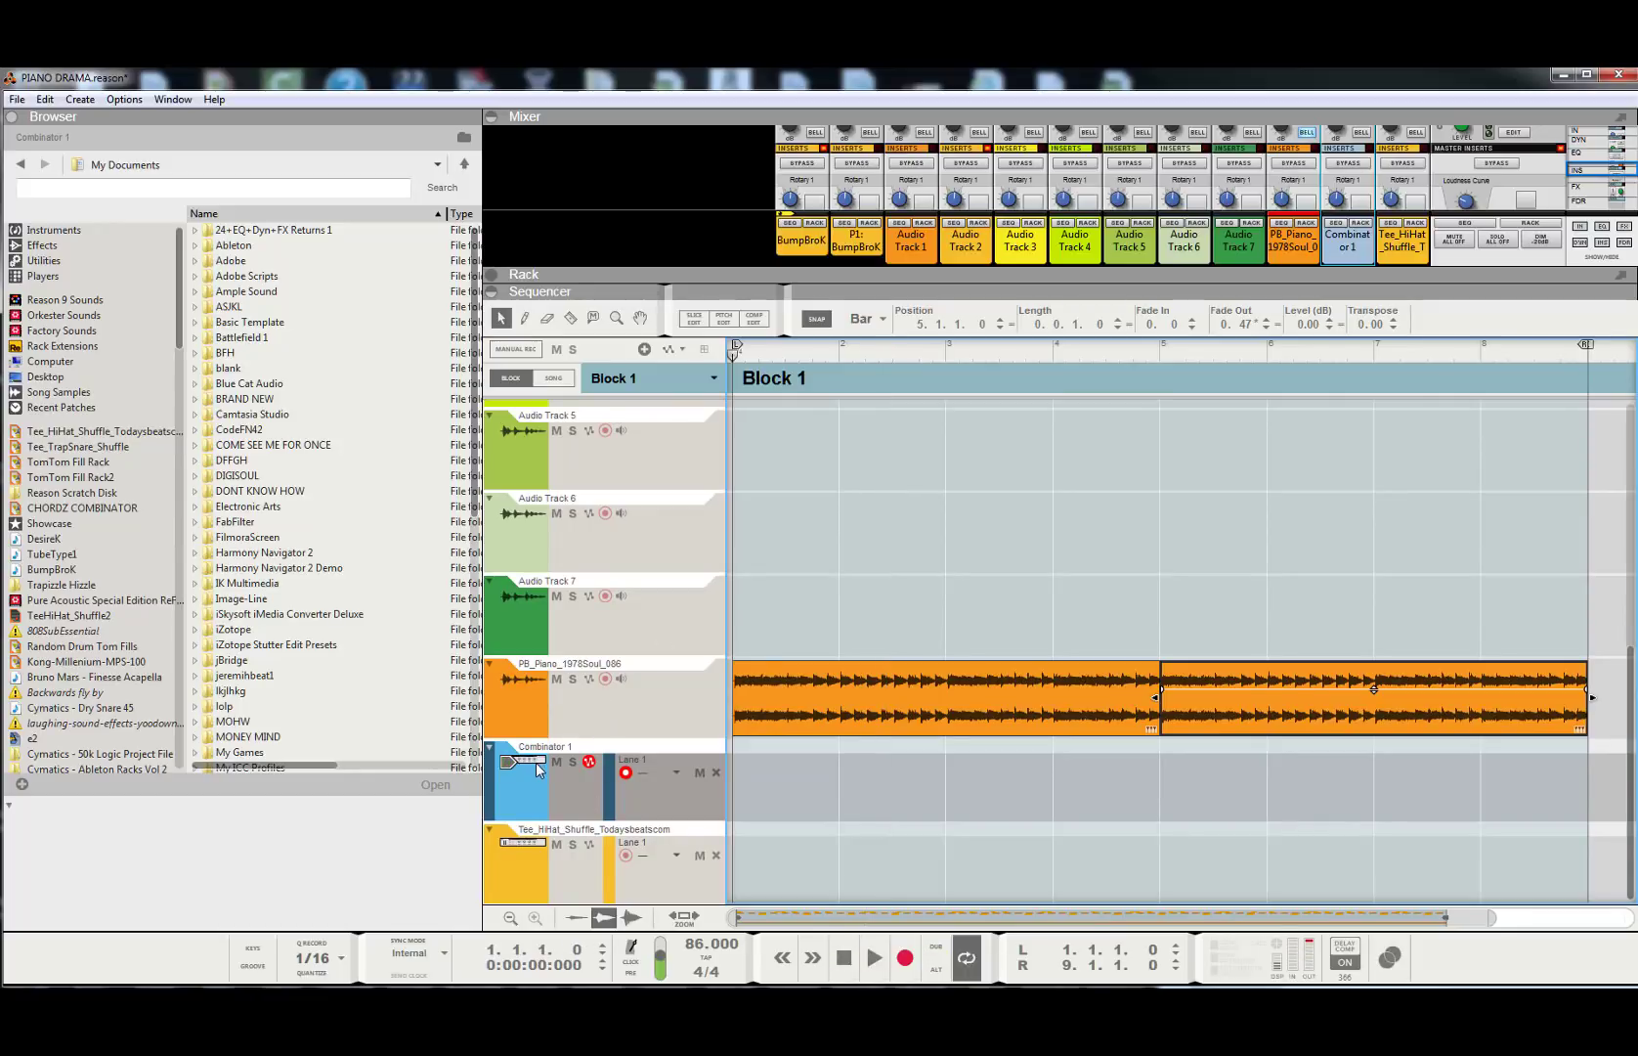
click(1367, 225)
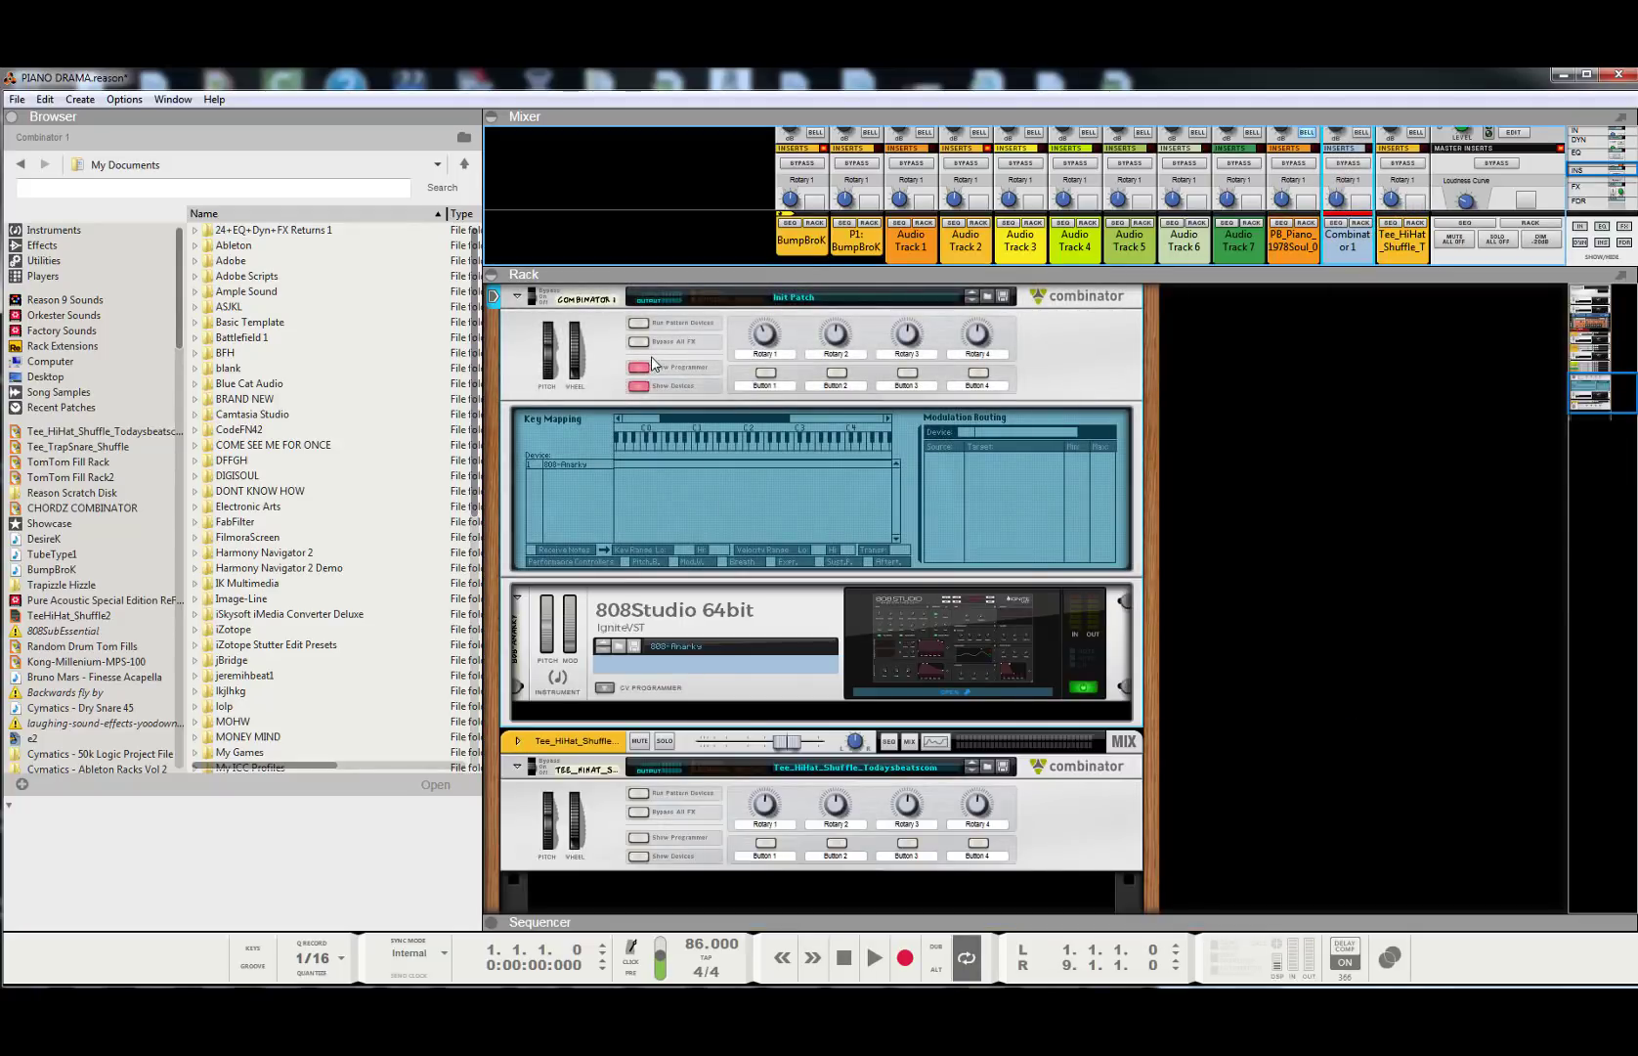
click(905, 960)
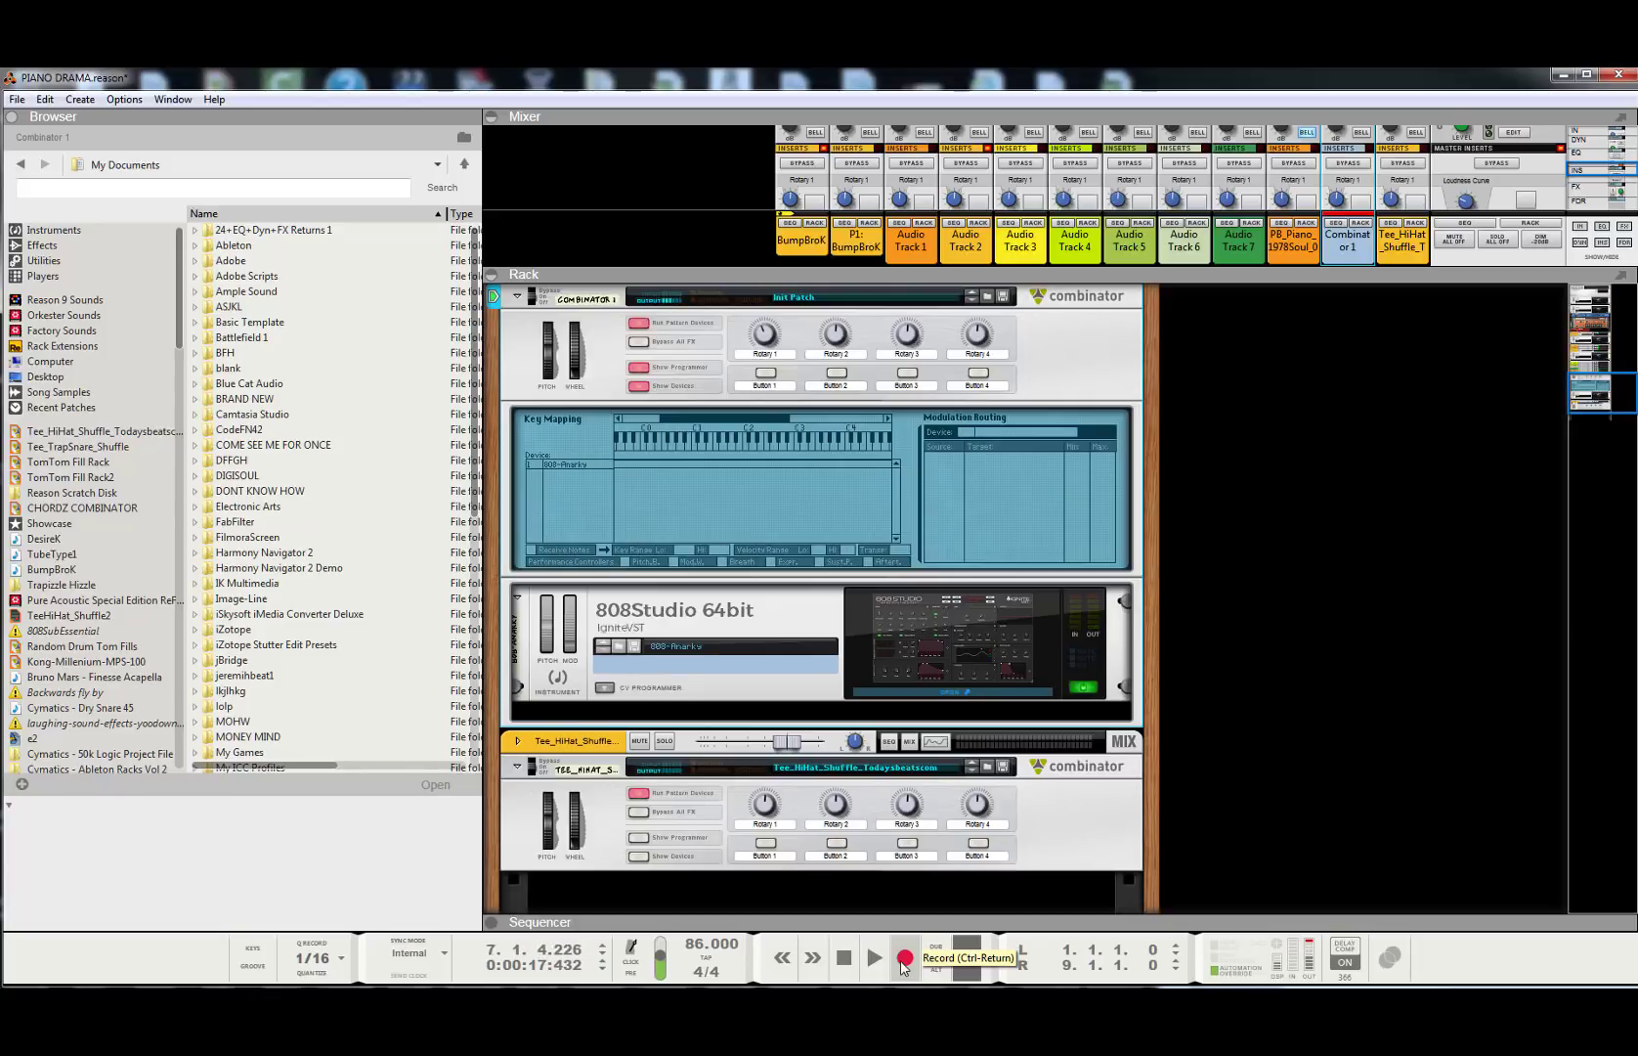
click(916, 915)
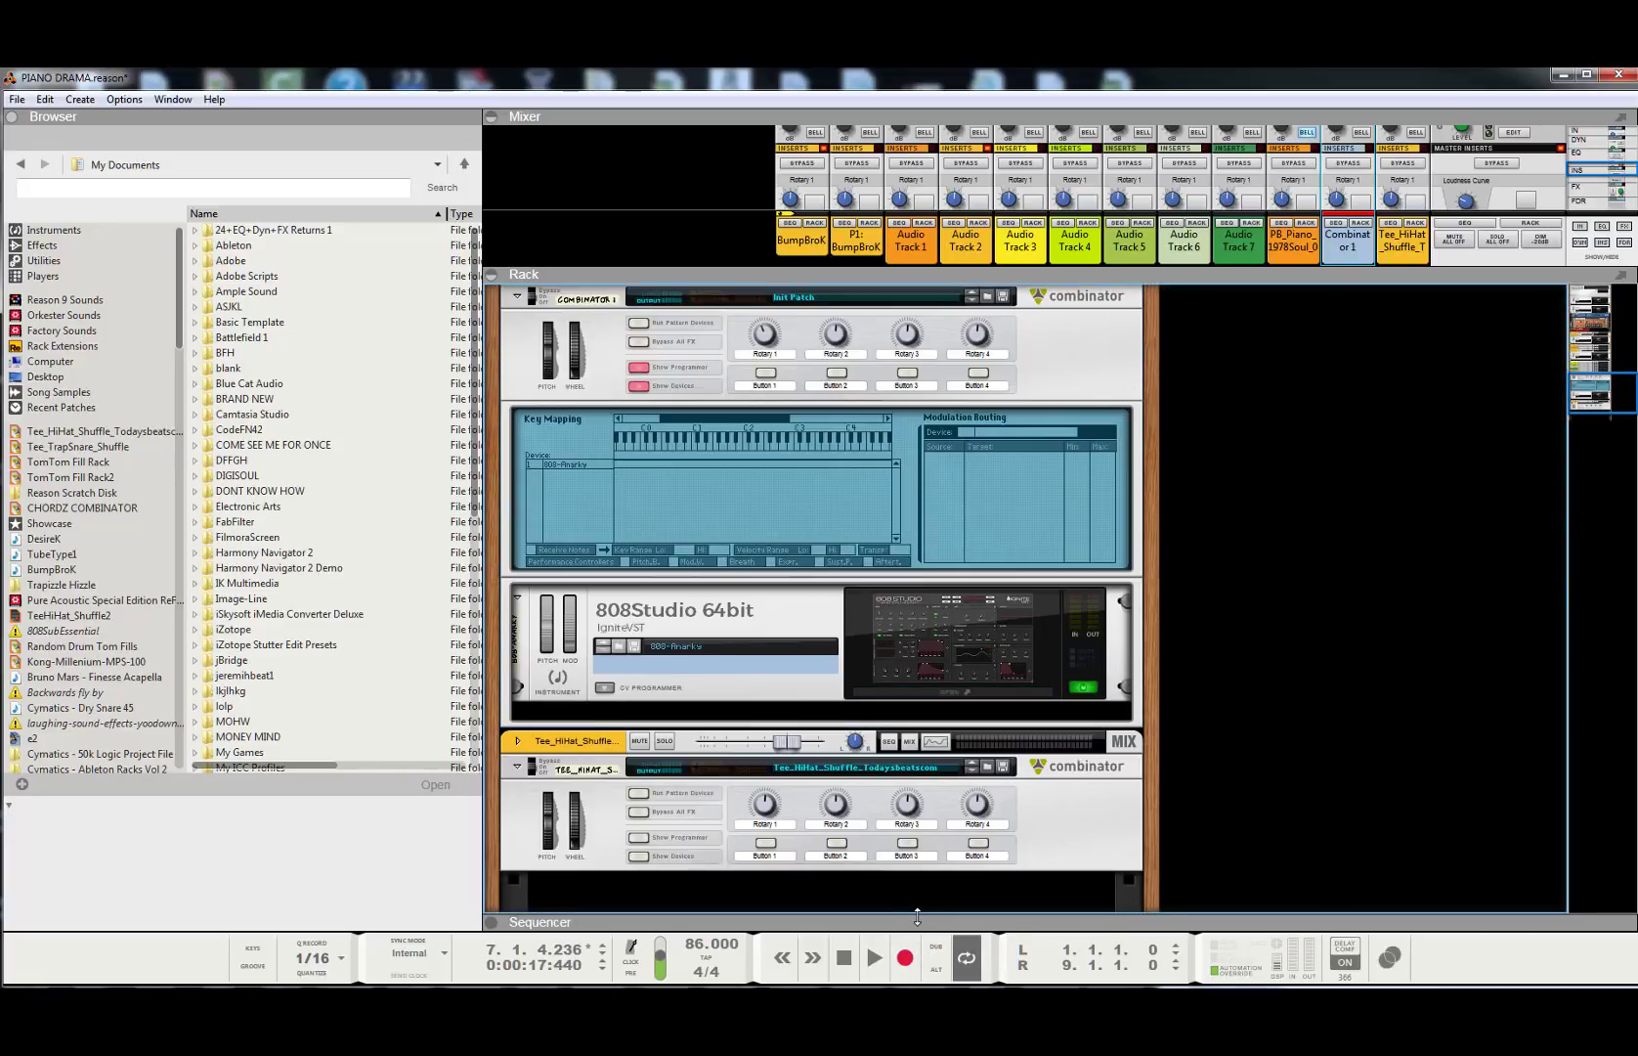
click(917, 916)
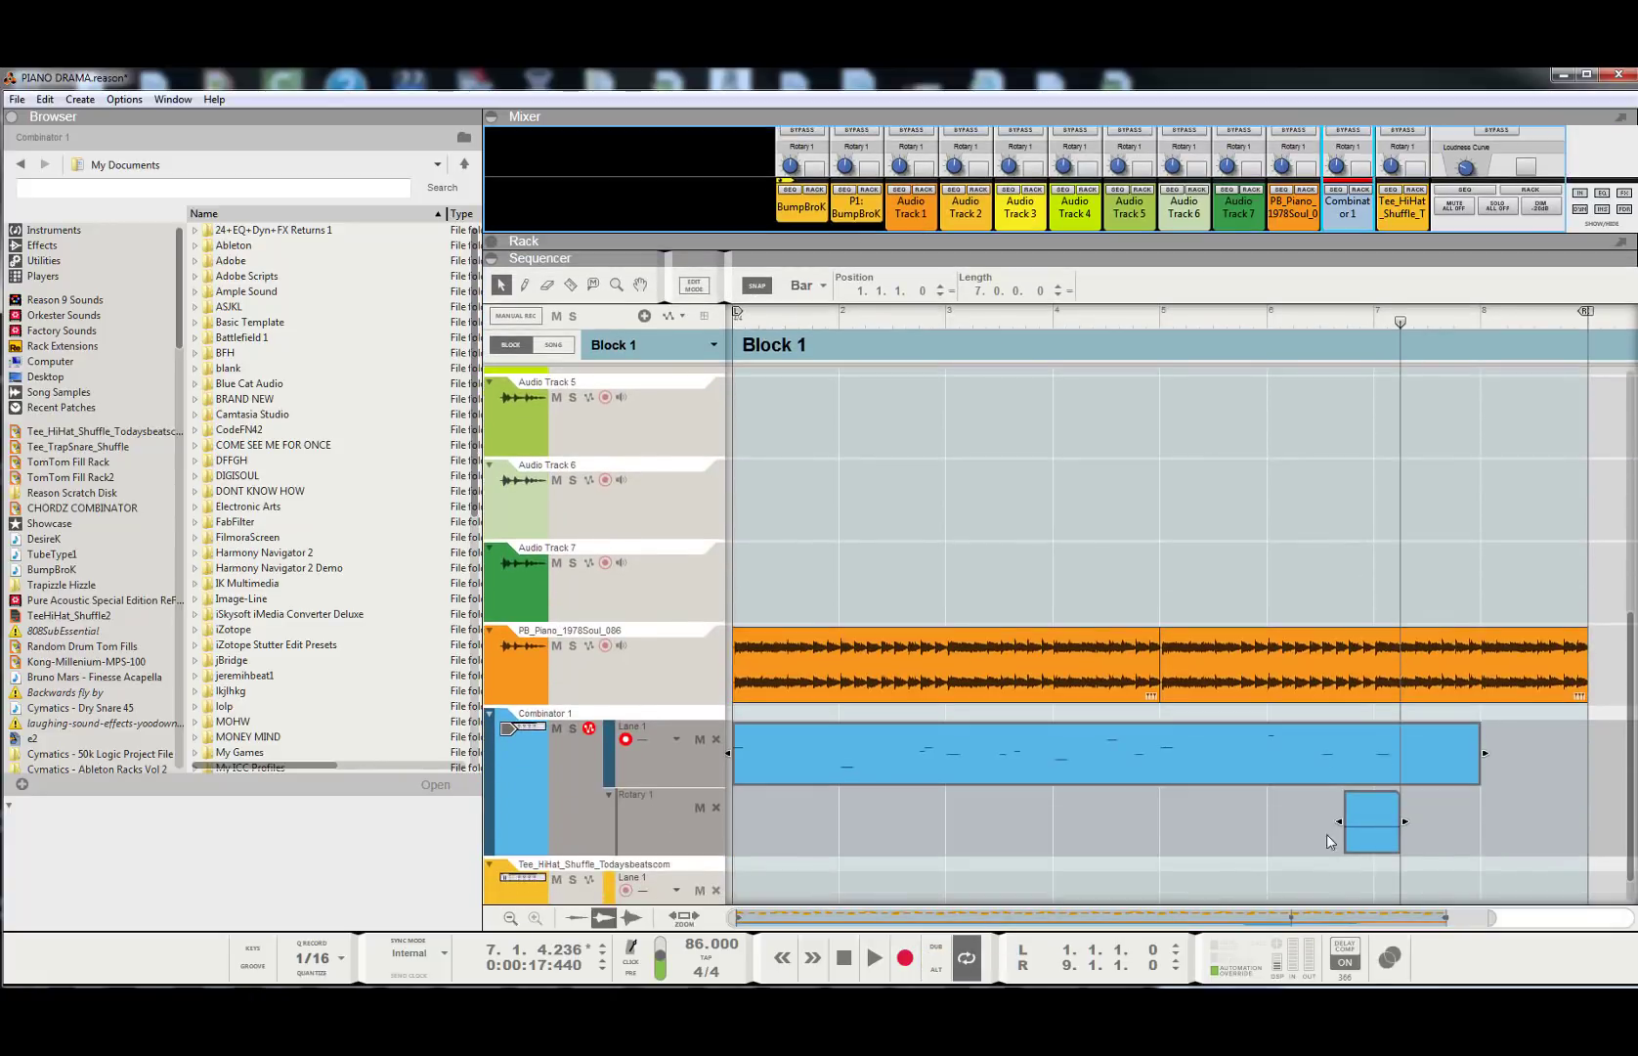
- Delete the Rotary 1 automation clip and open the recorded bass clip for note editing
click(1389, 811)
key(Delete)
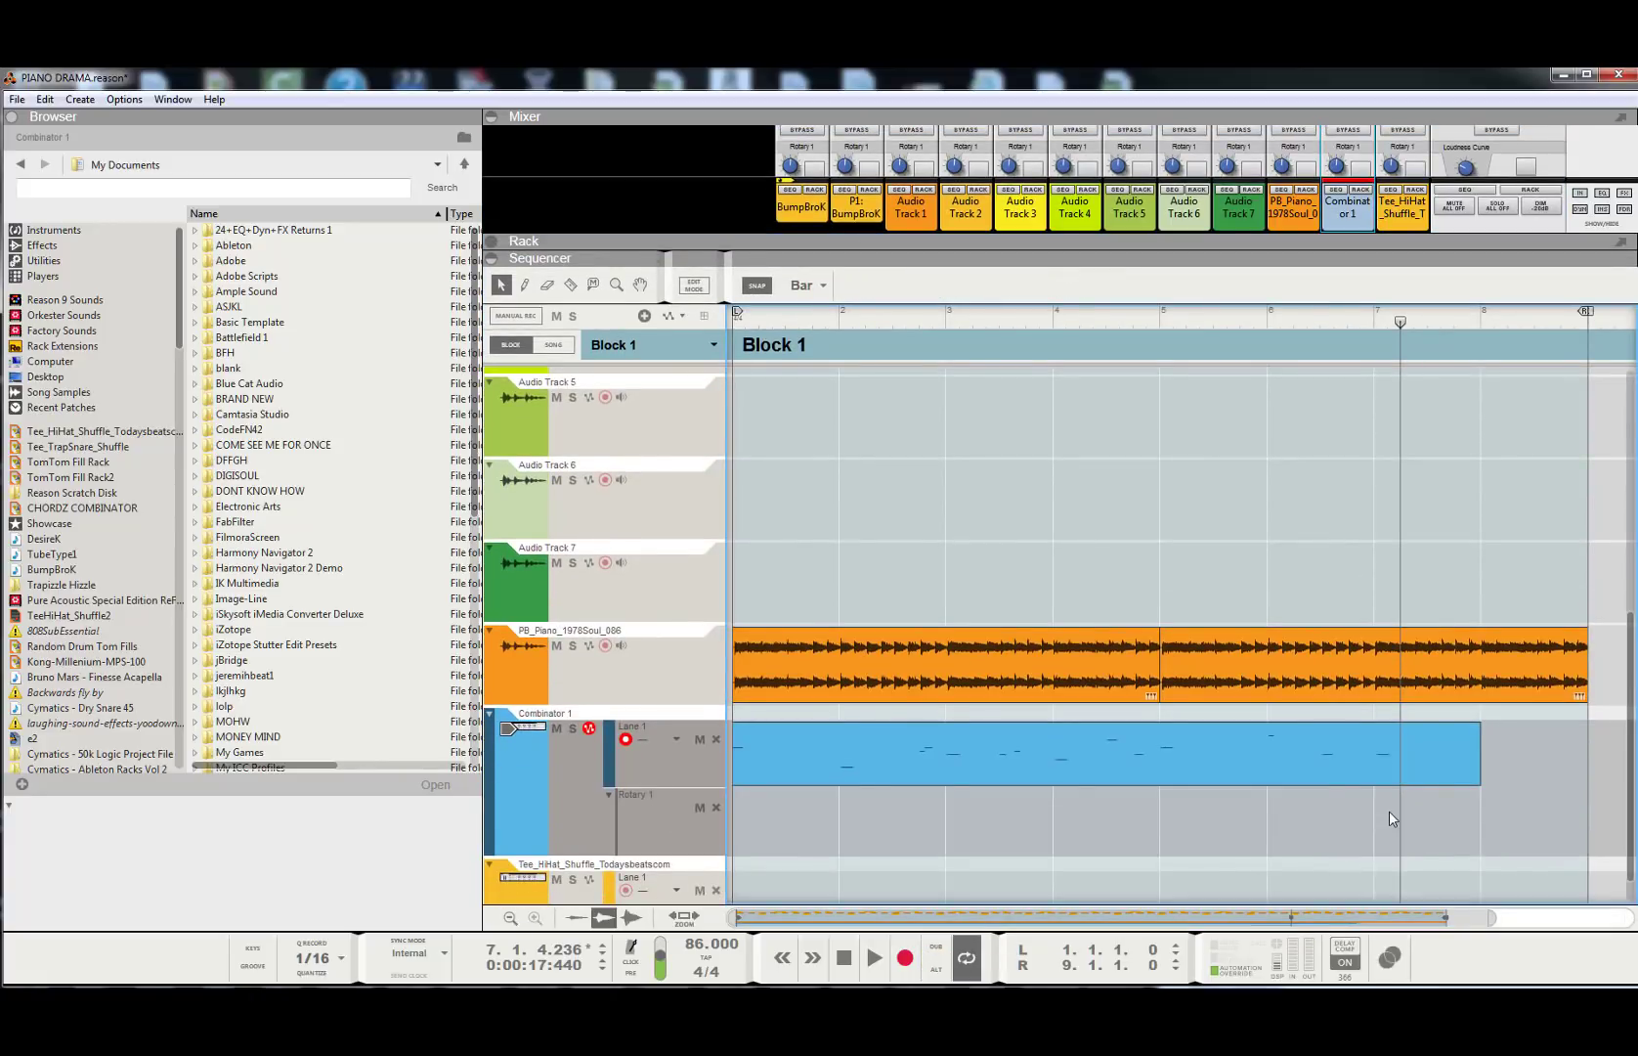
double_click(1349, 772)
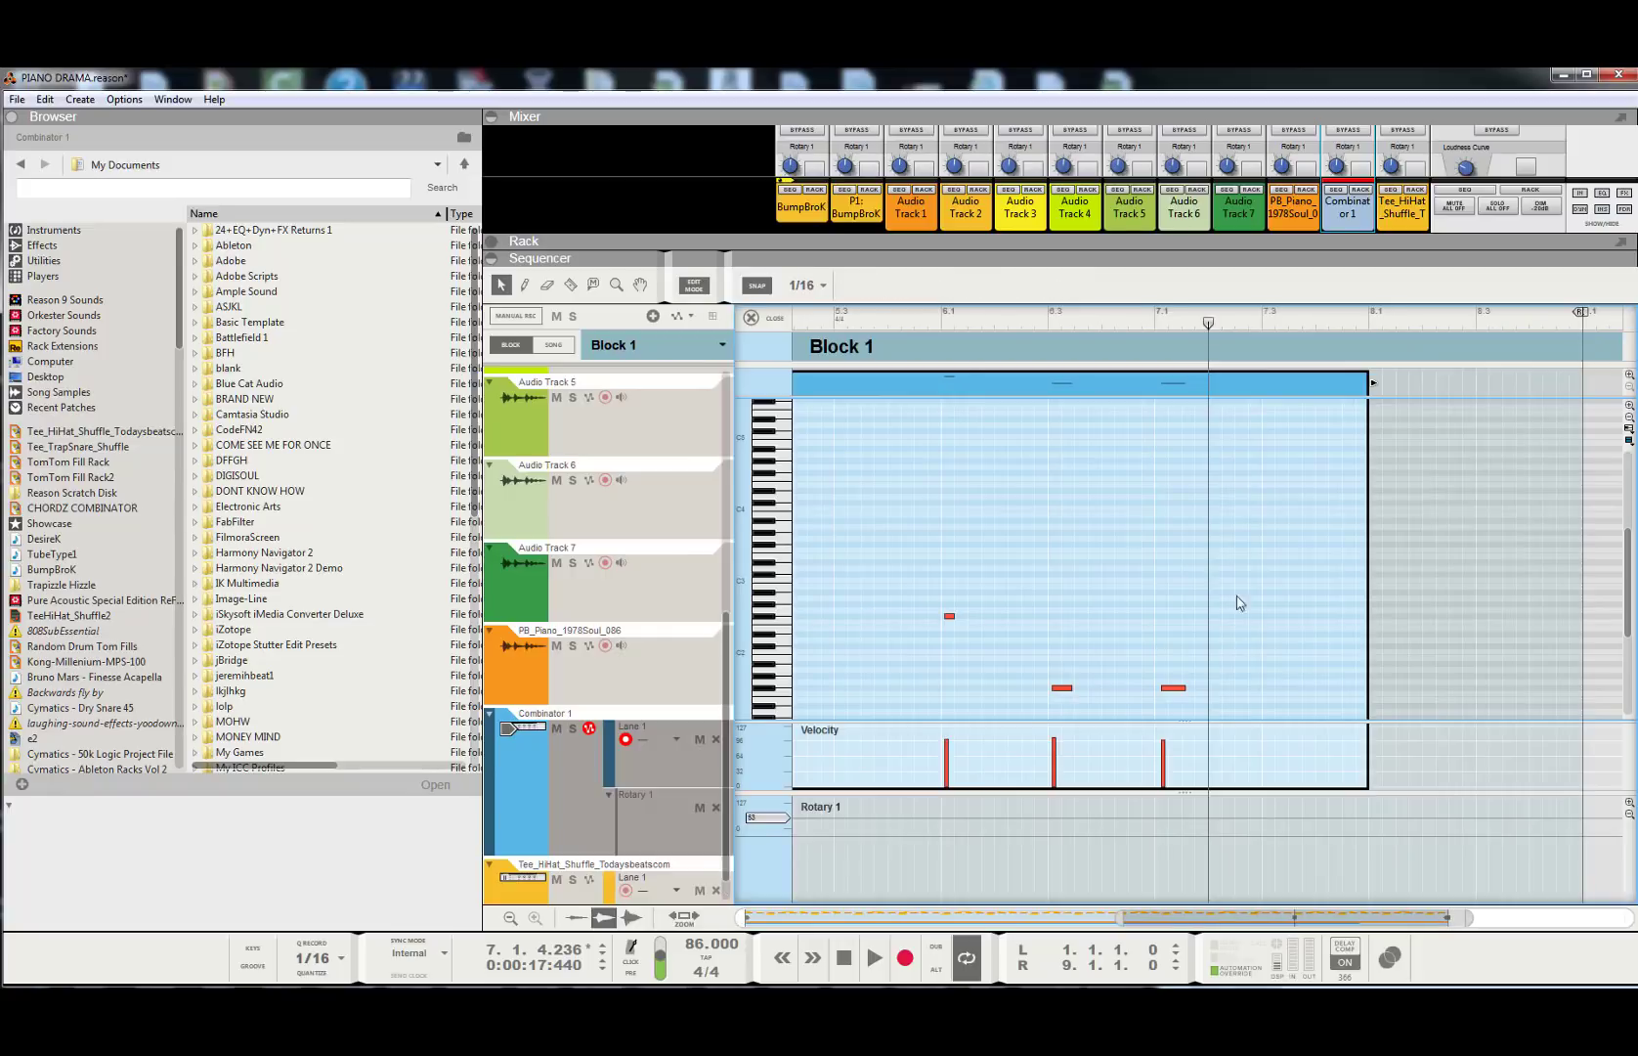
- Play the recorded bass clip from bar 4 onward and delete the two notes in bar 6
click(808, 315)
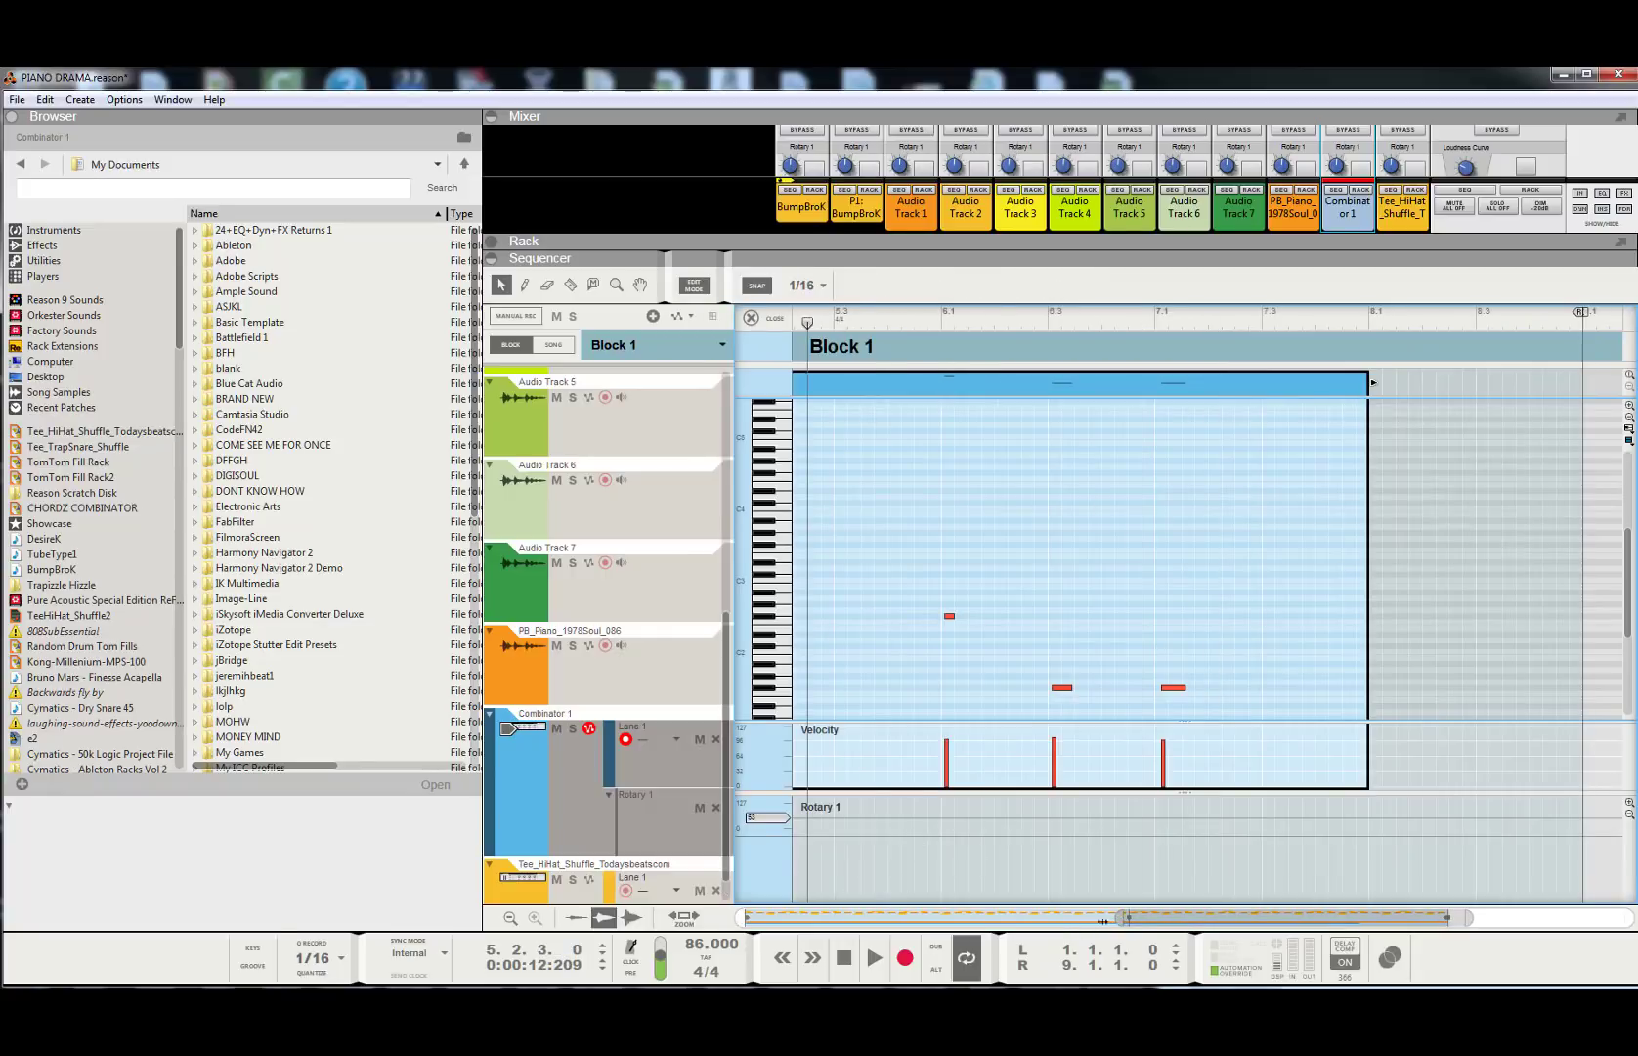
drag(1103, 919, 999, 938)
click(856, 326)
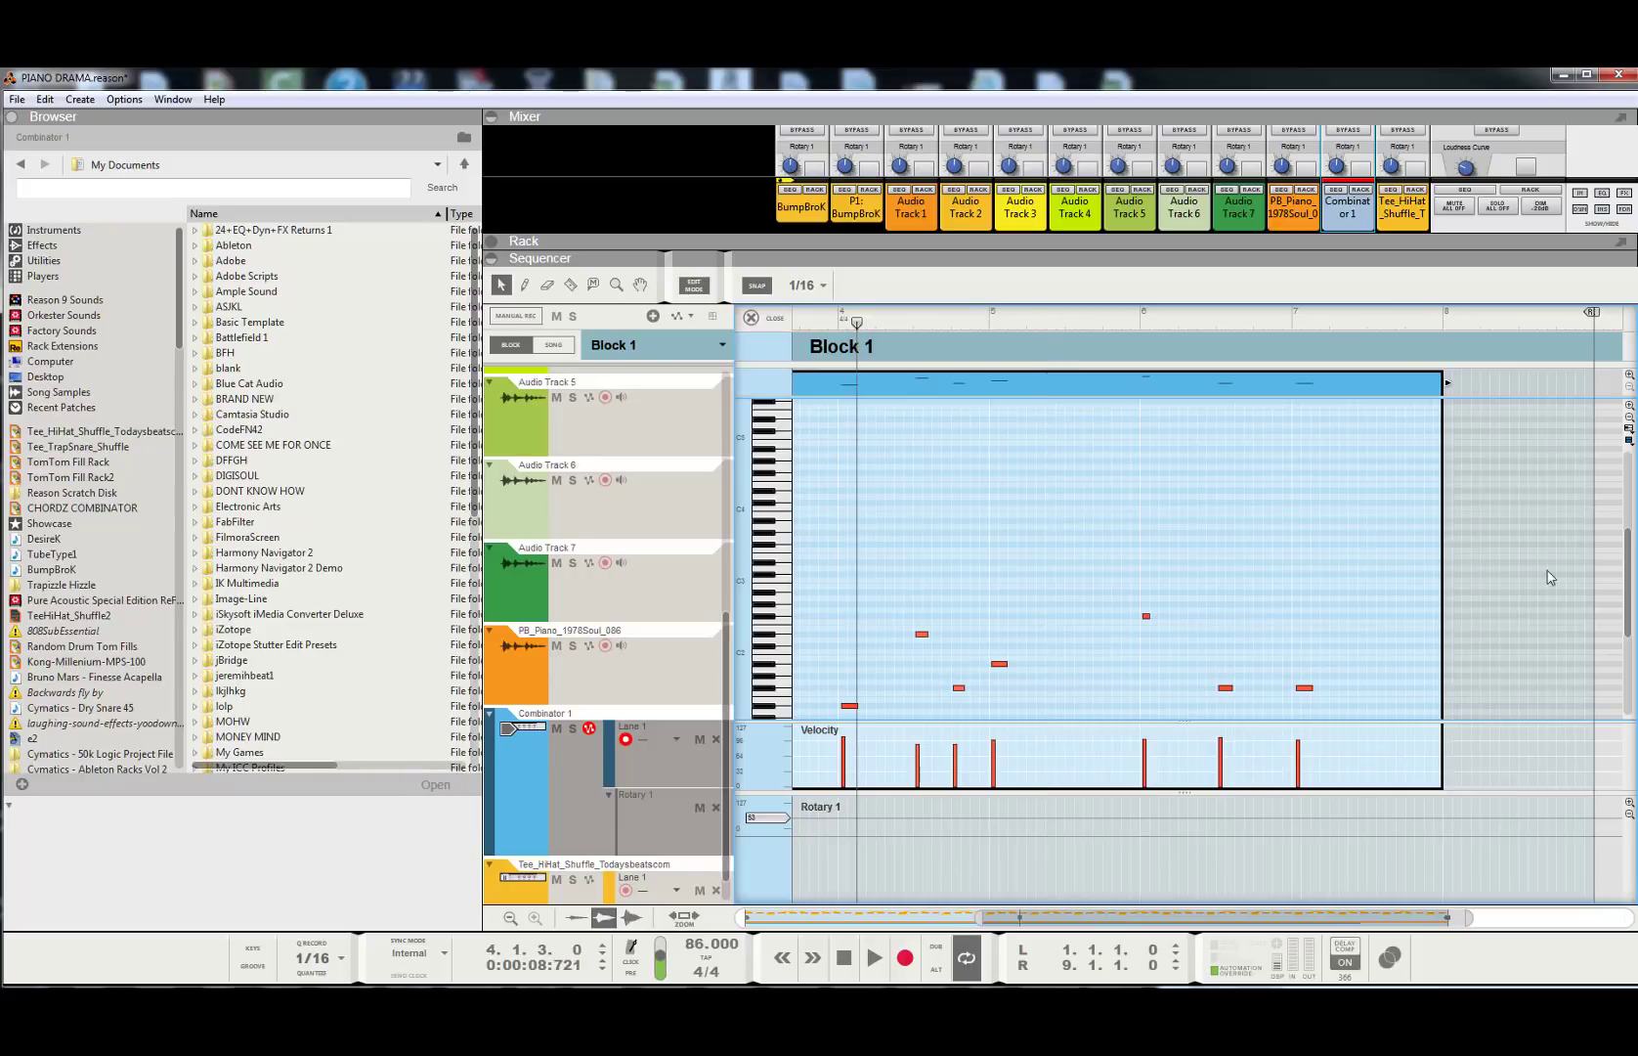
drag(1627, 572, 1627, 600)
key(space)
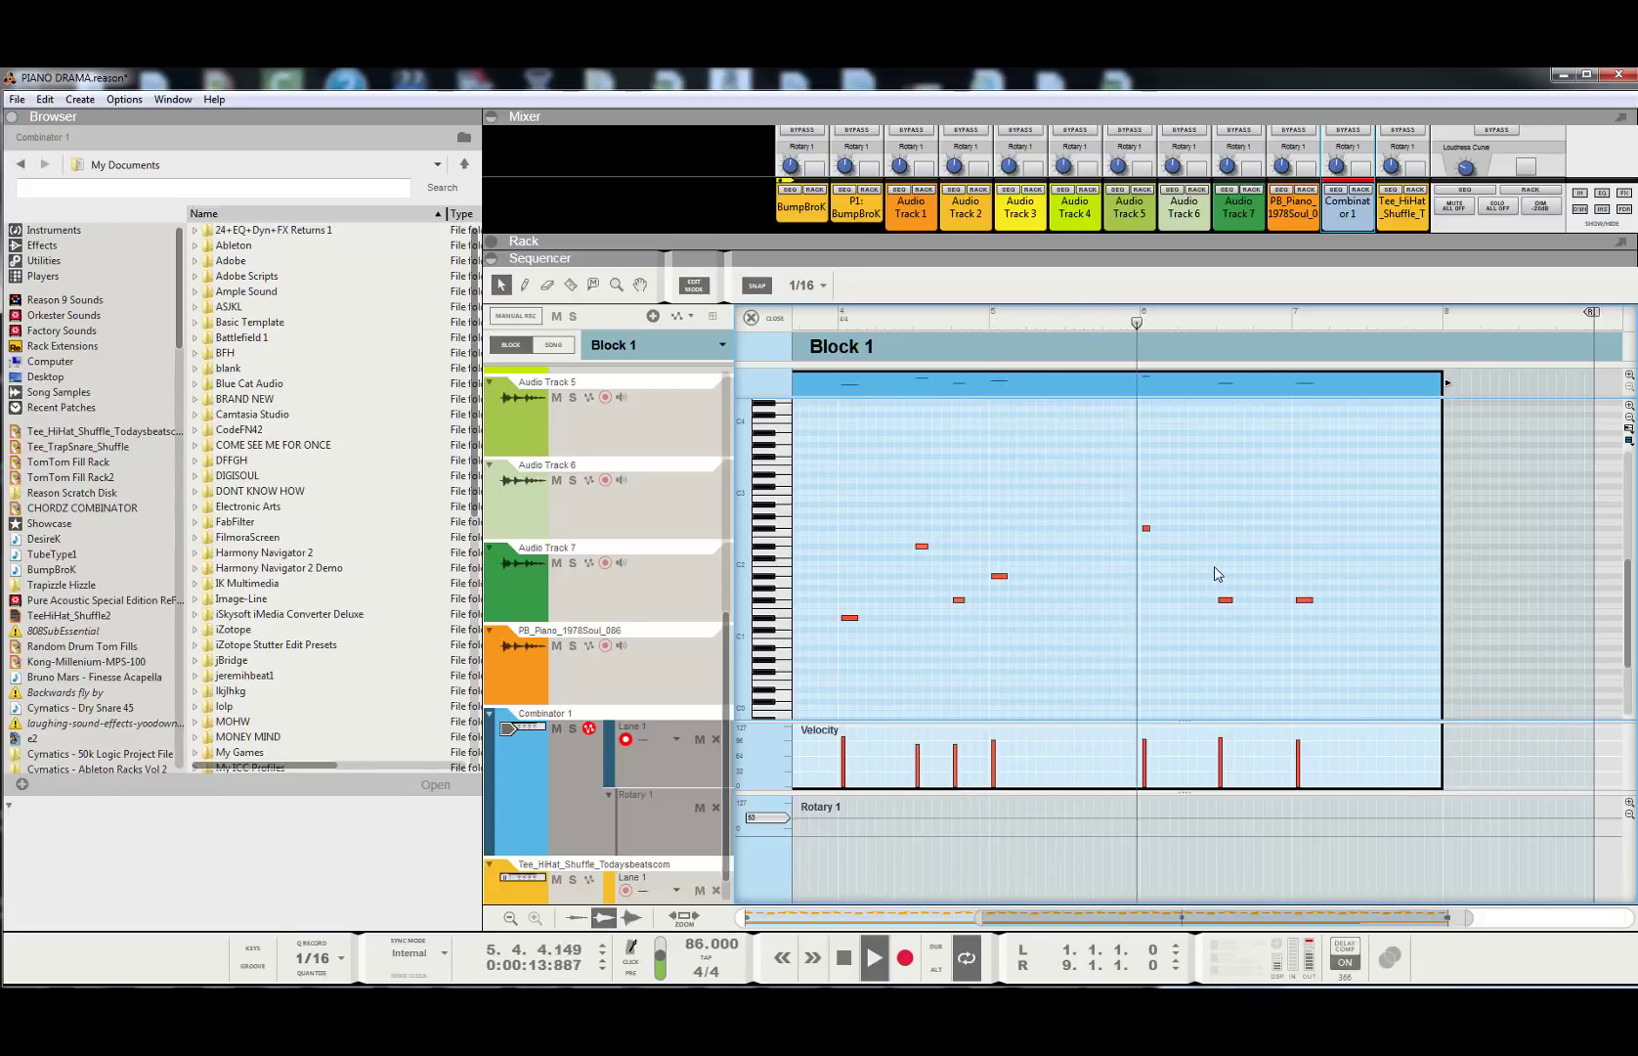
key(space)
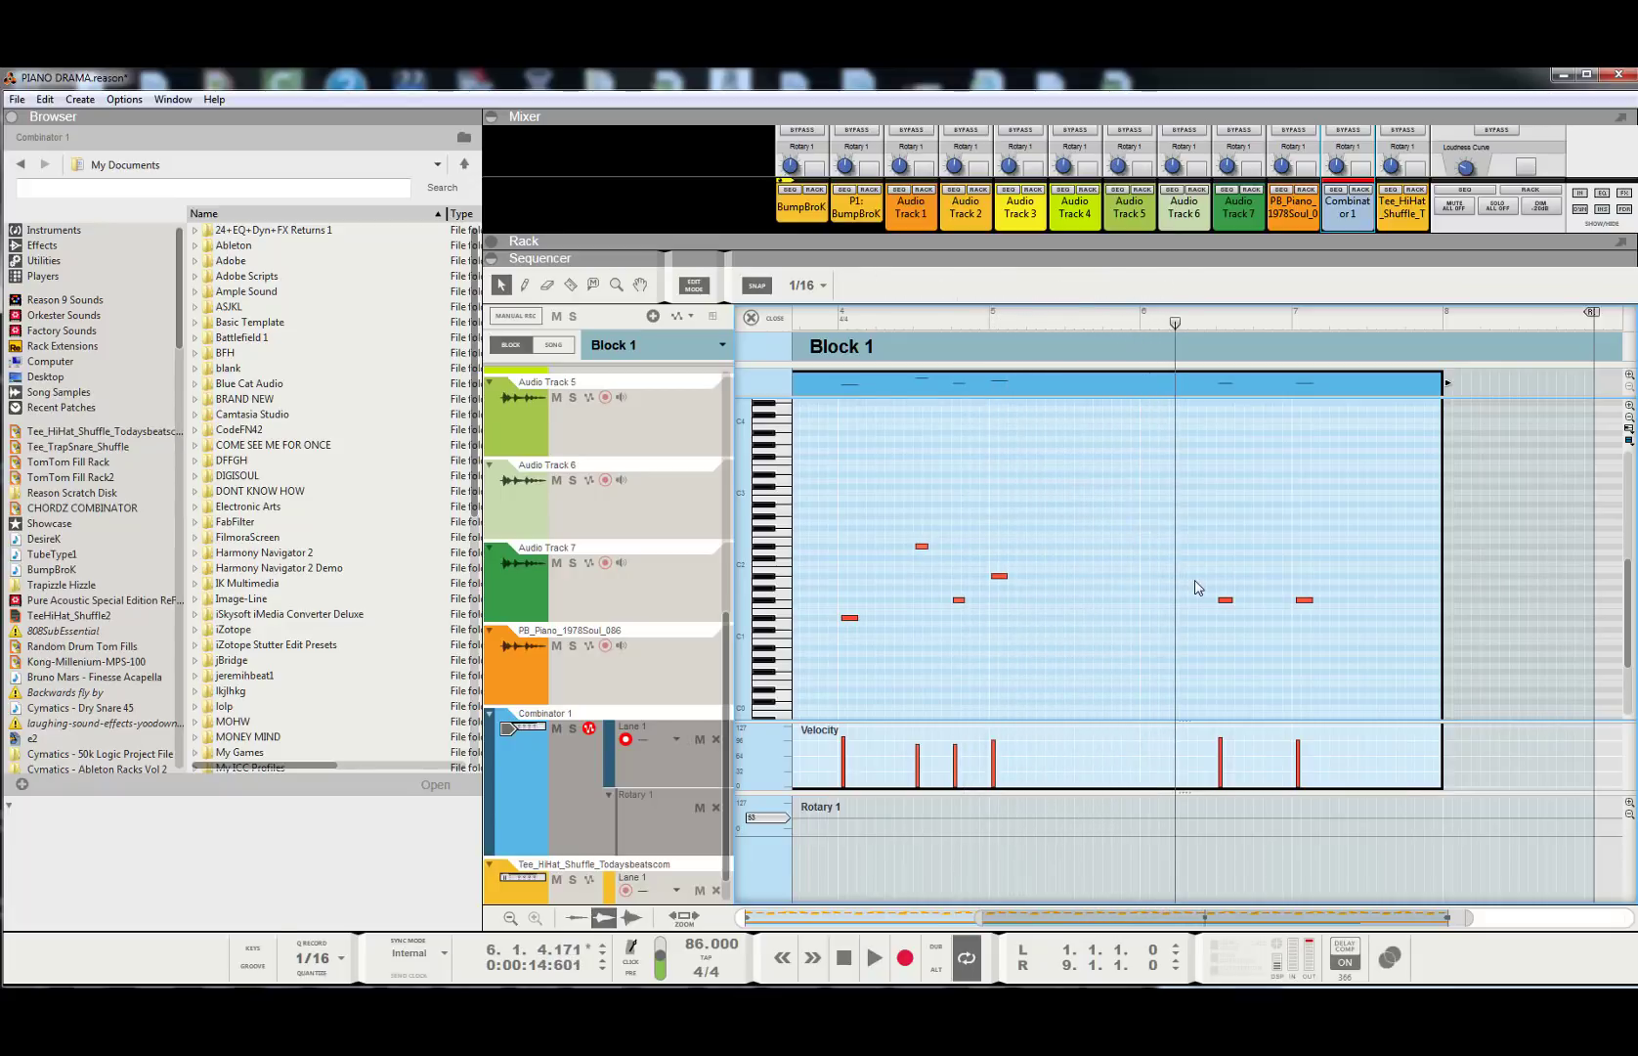
click(1122, 323)
key(space)
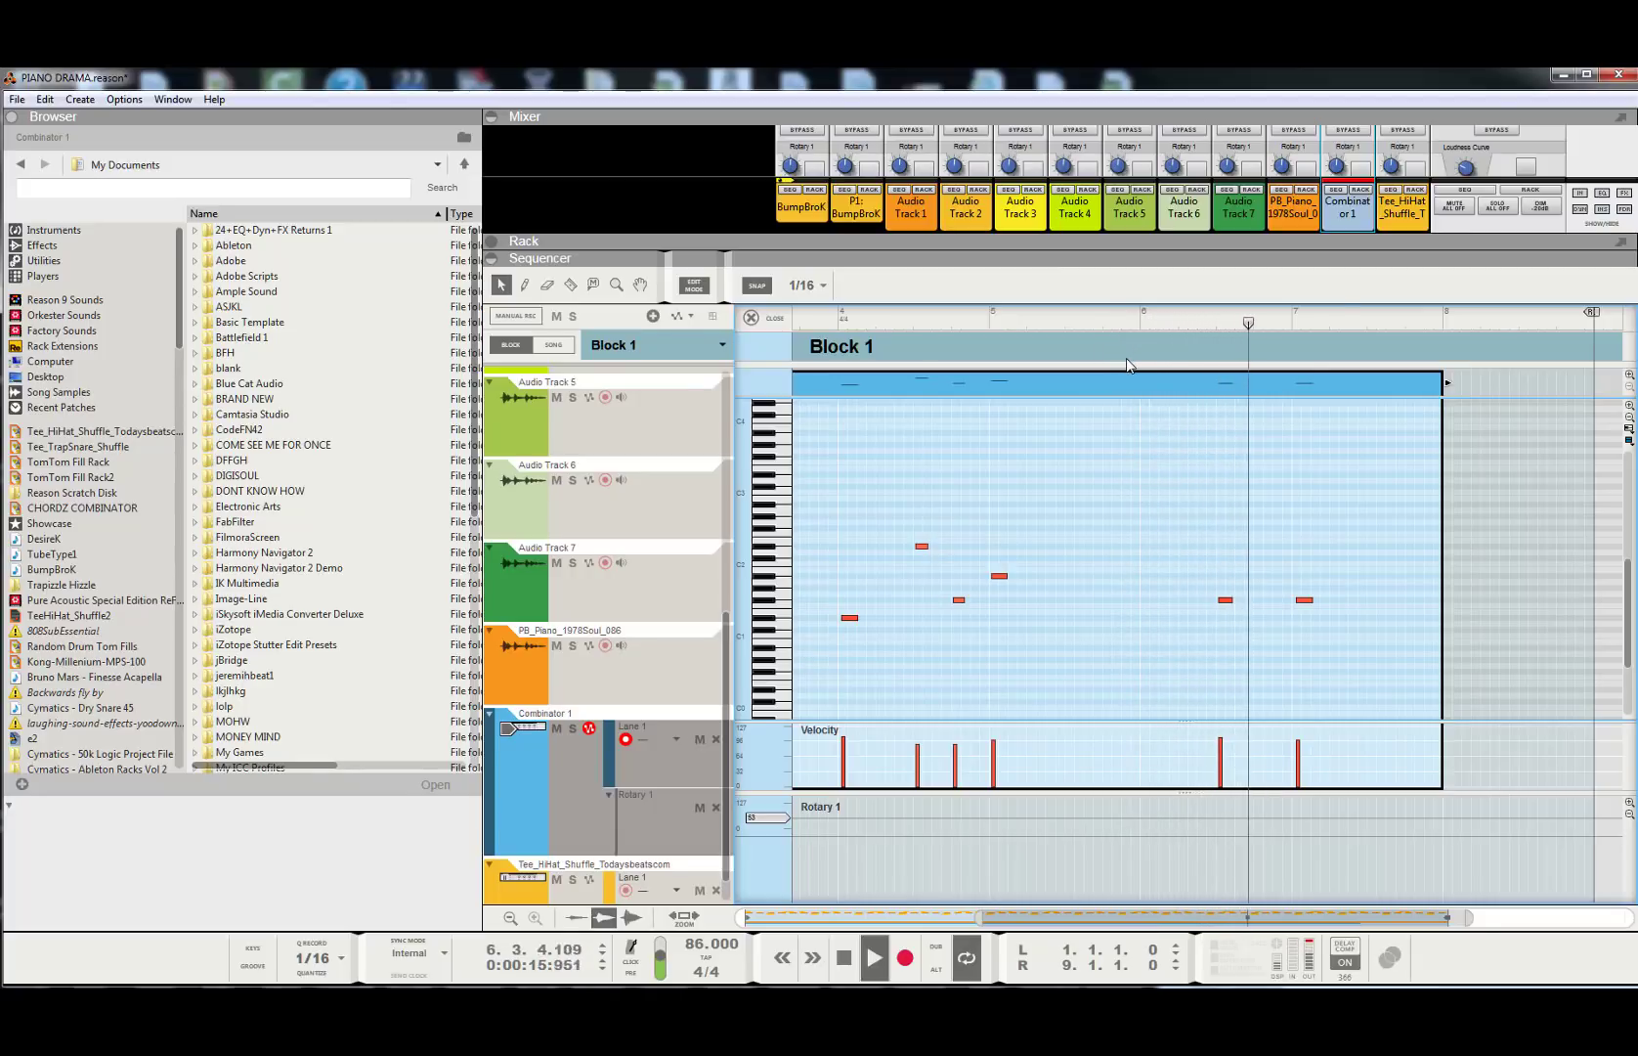
key(space)
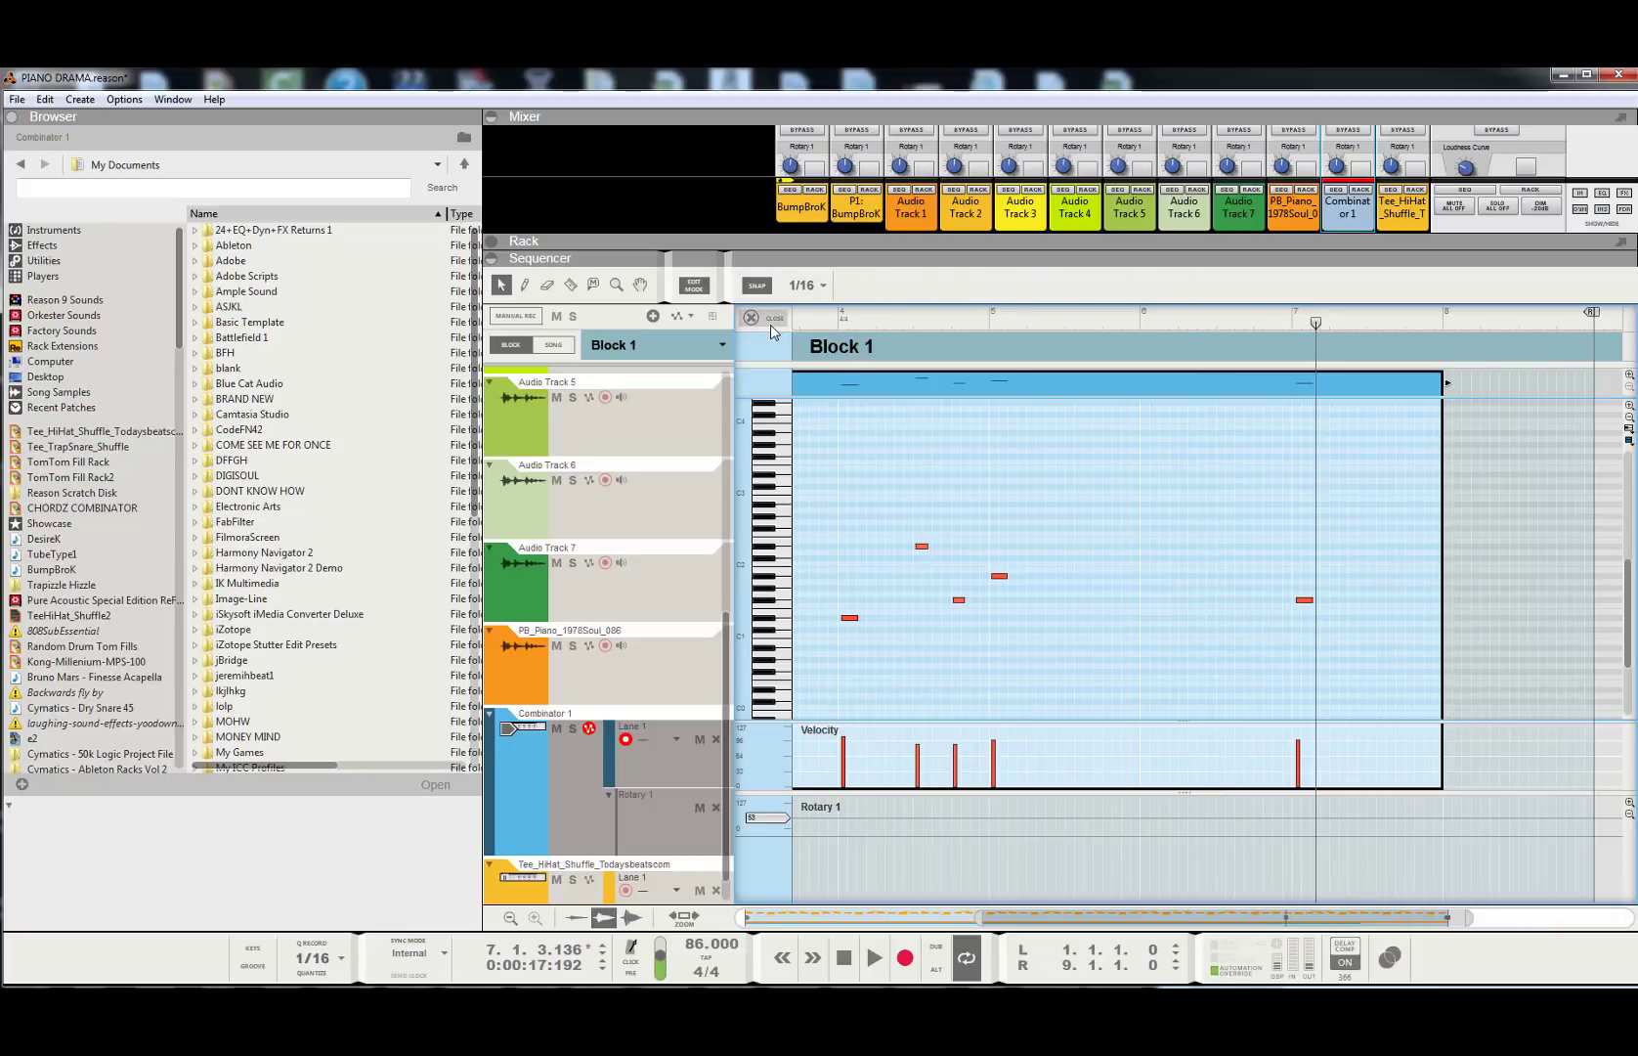
- Play the Combinator 1 bass clip repeatedly from the end of bar 4 to check the bar 5 to 7 passage
click(981, 327)
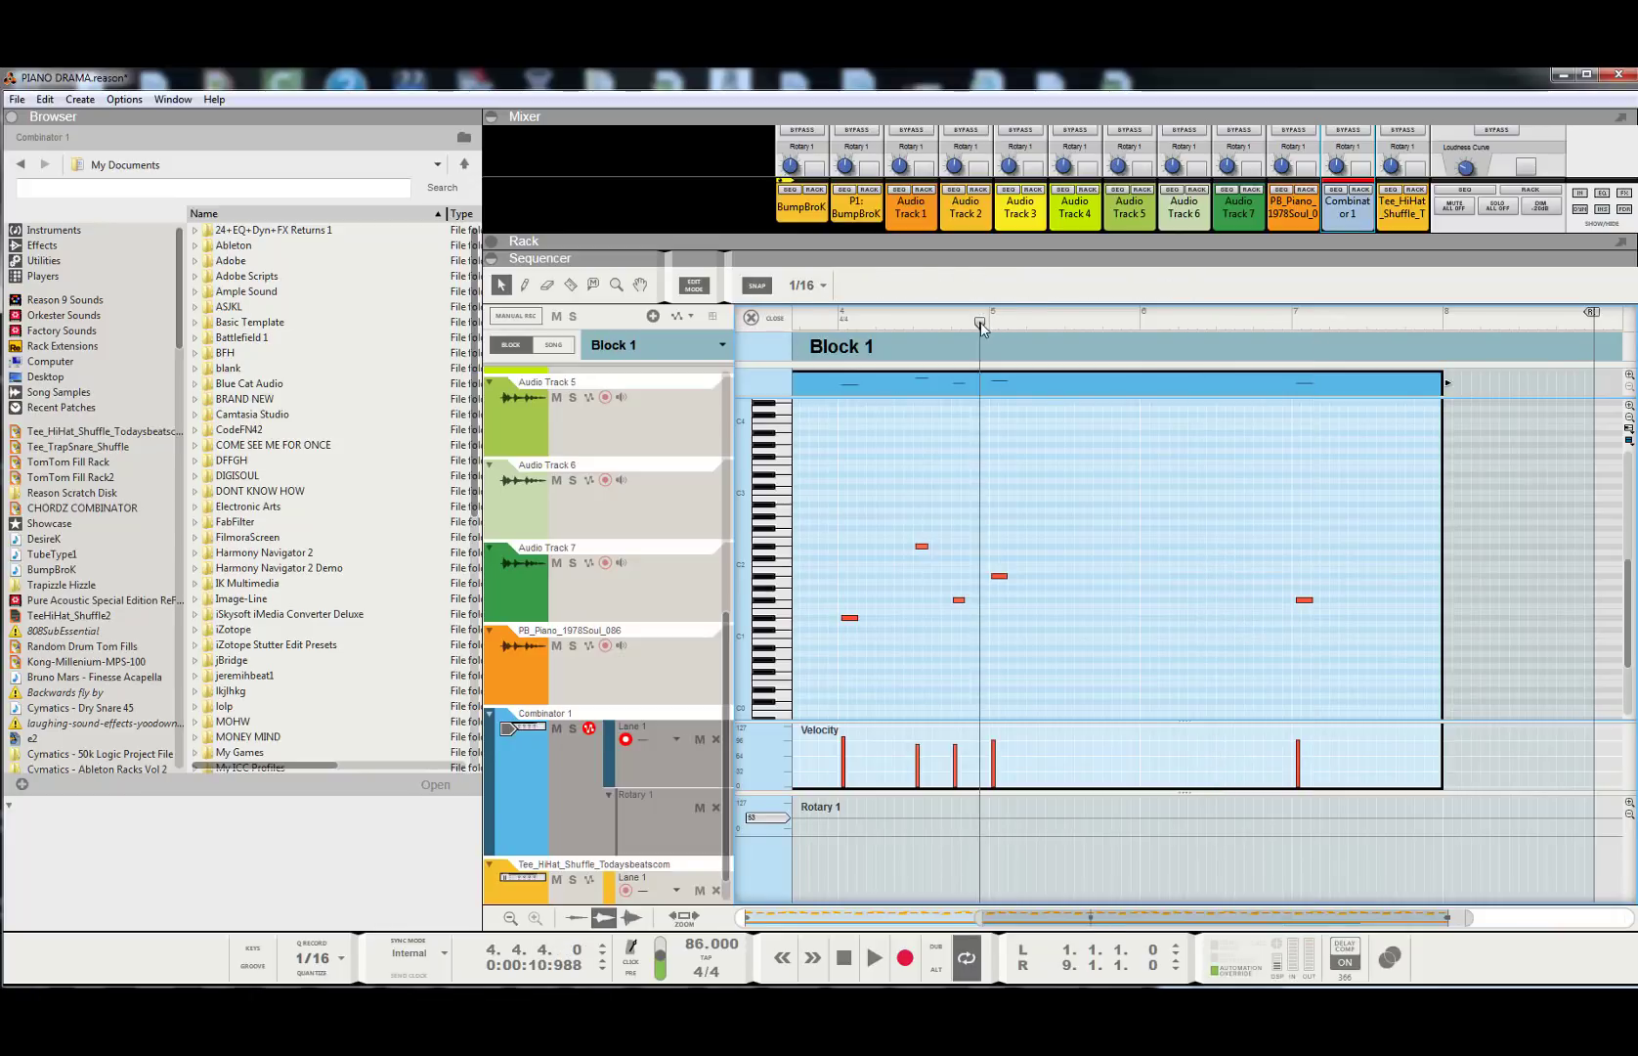
key(space)
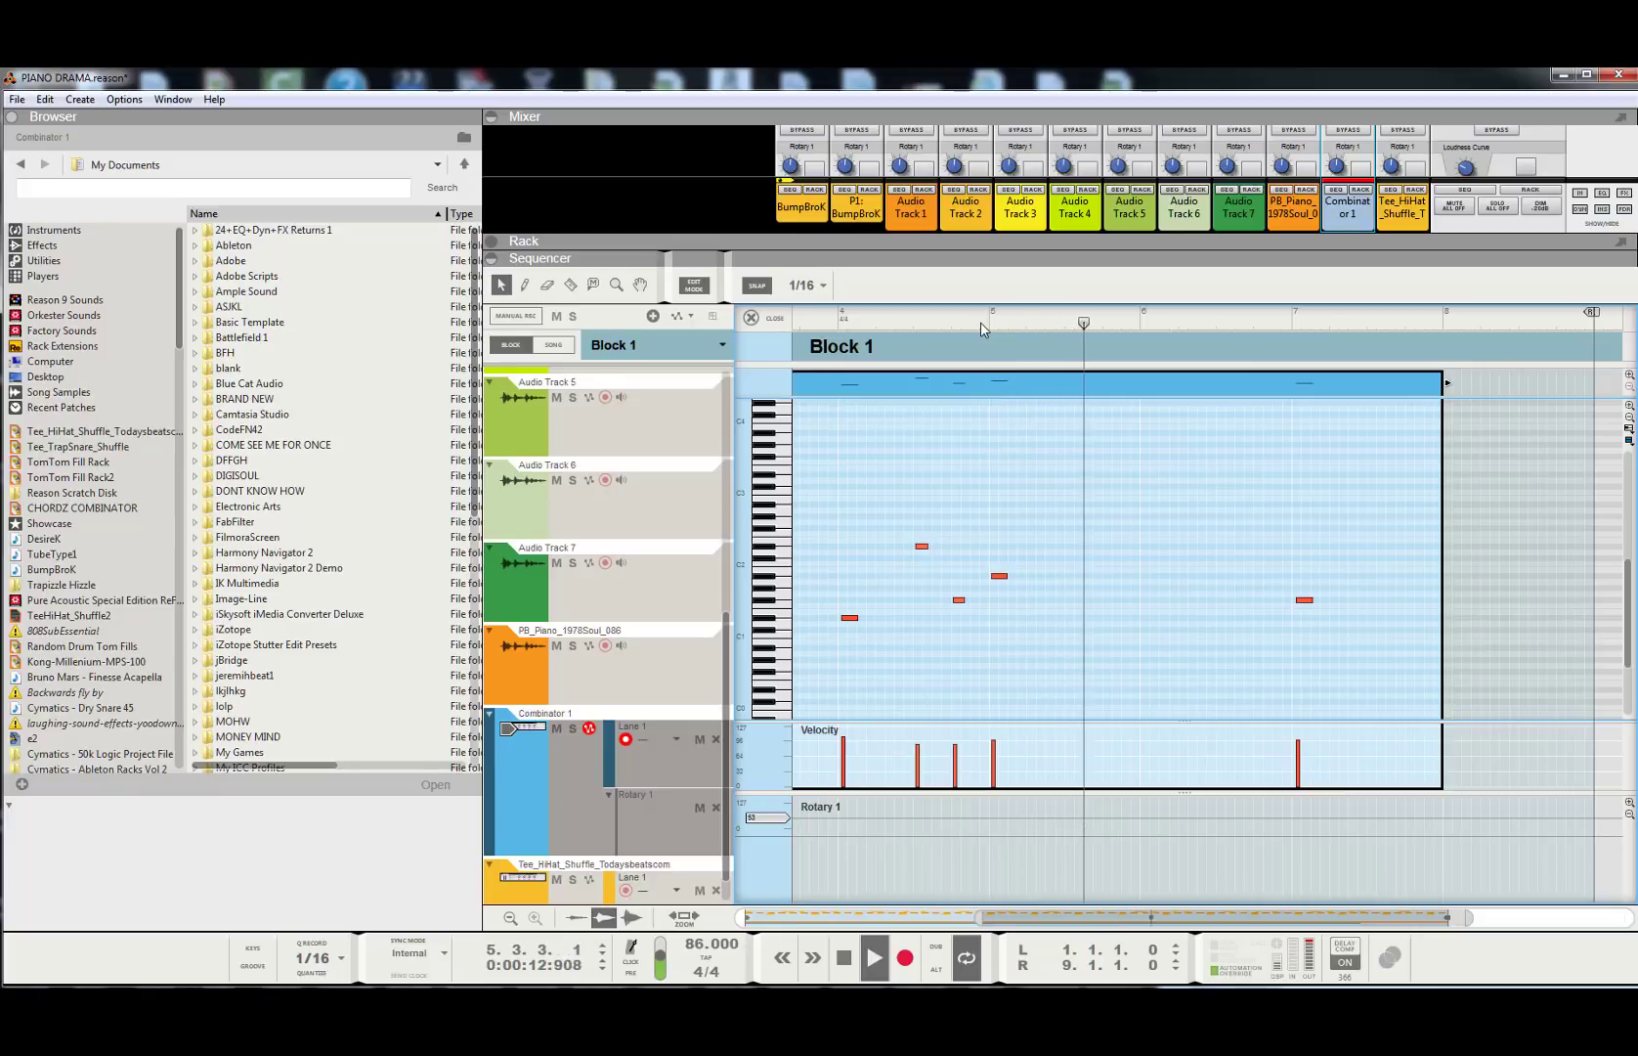
key(space)
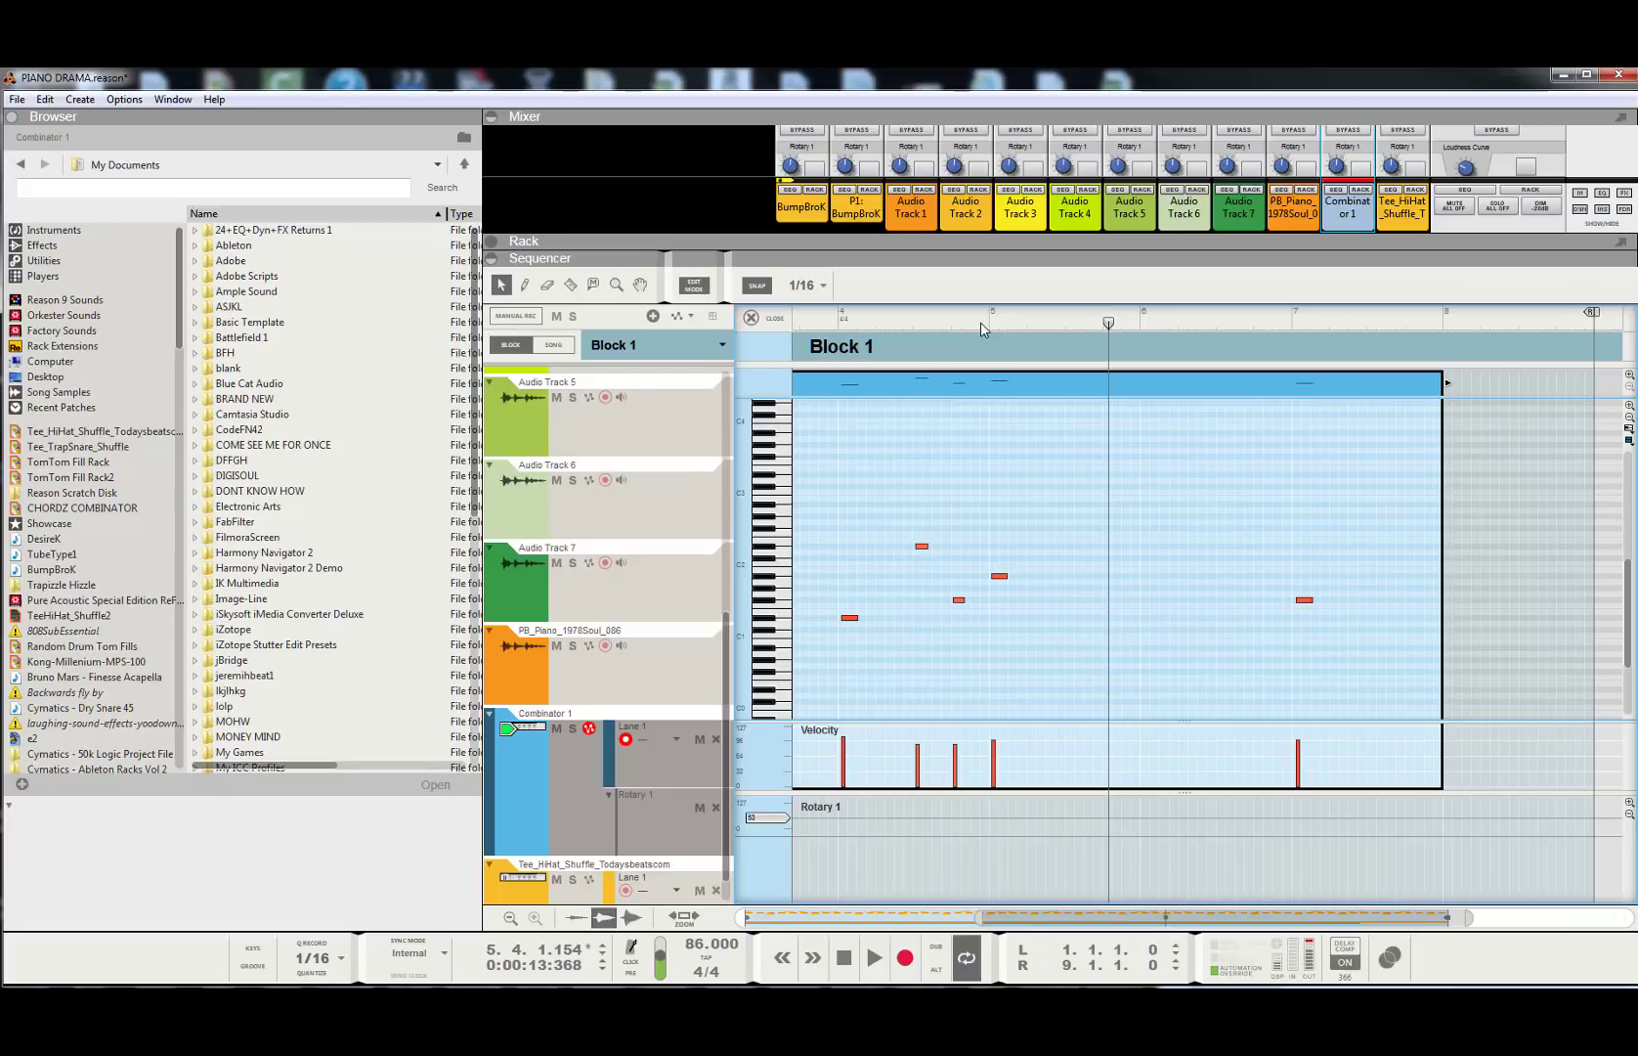
click(943, 318)
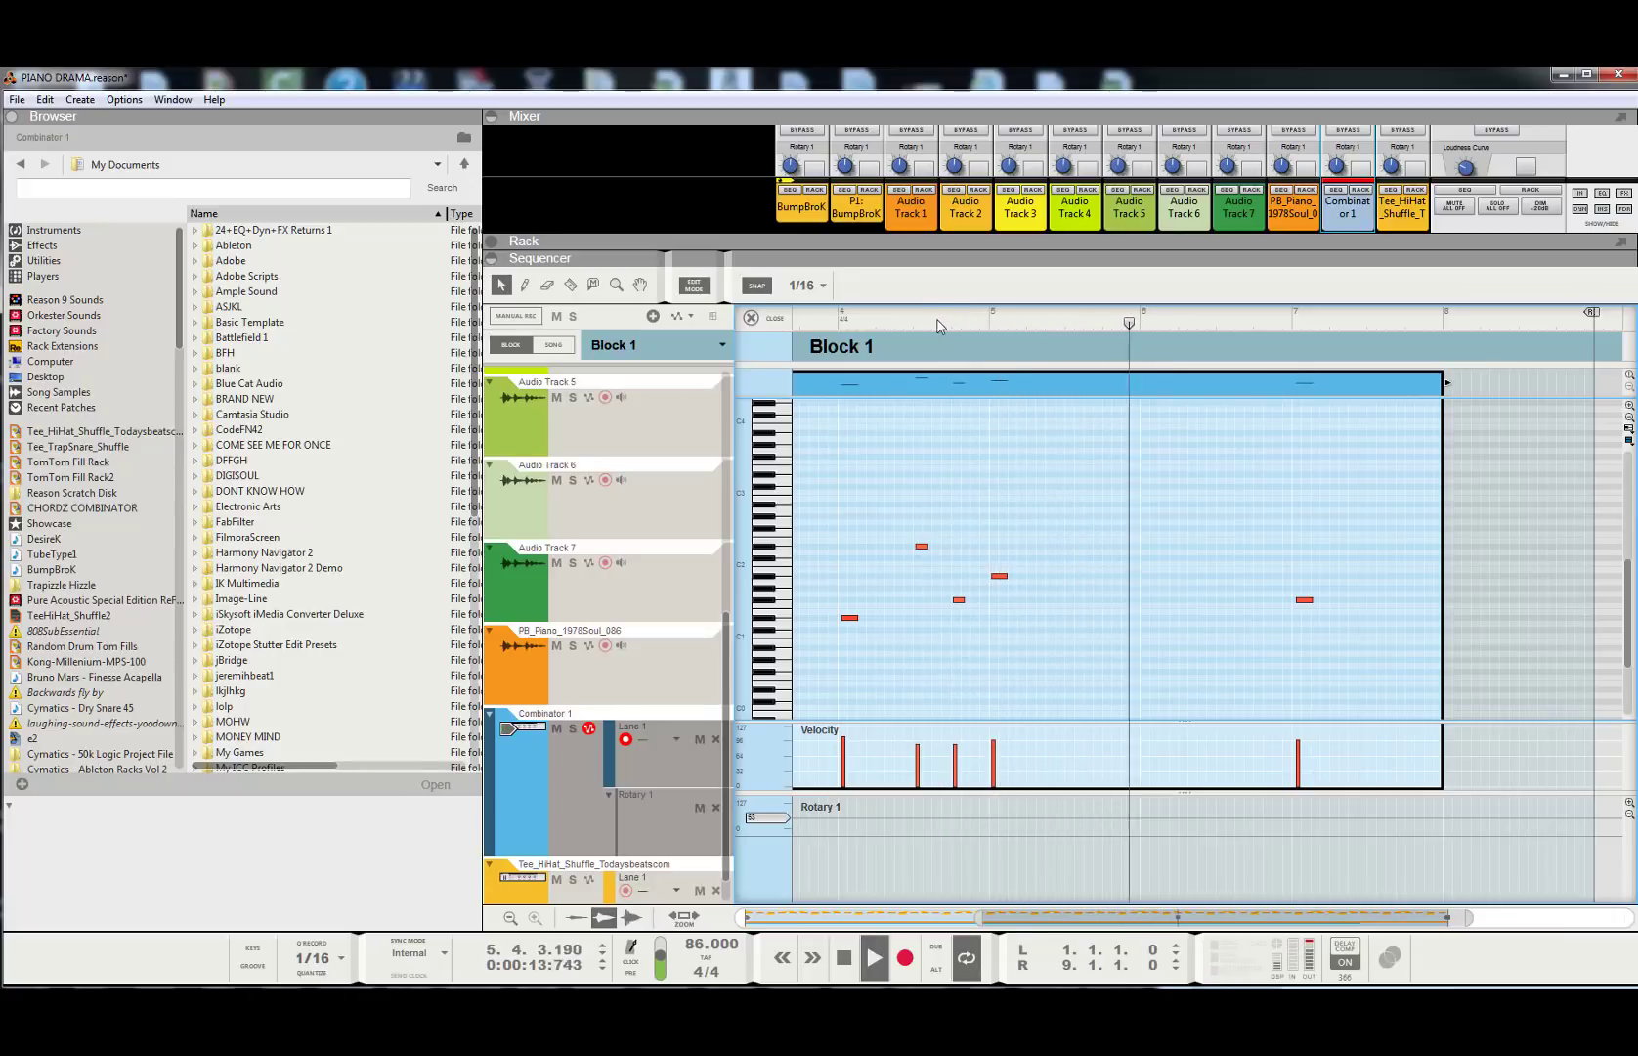
click(934, 321)
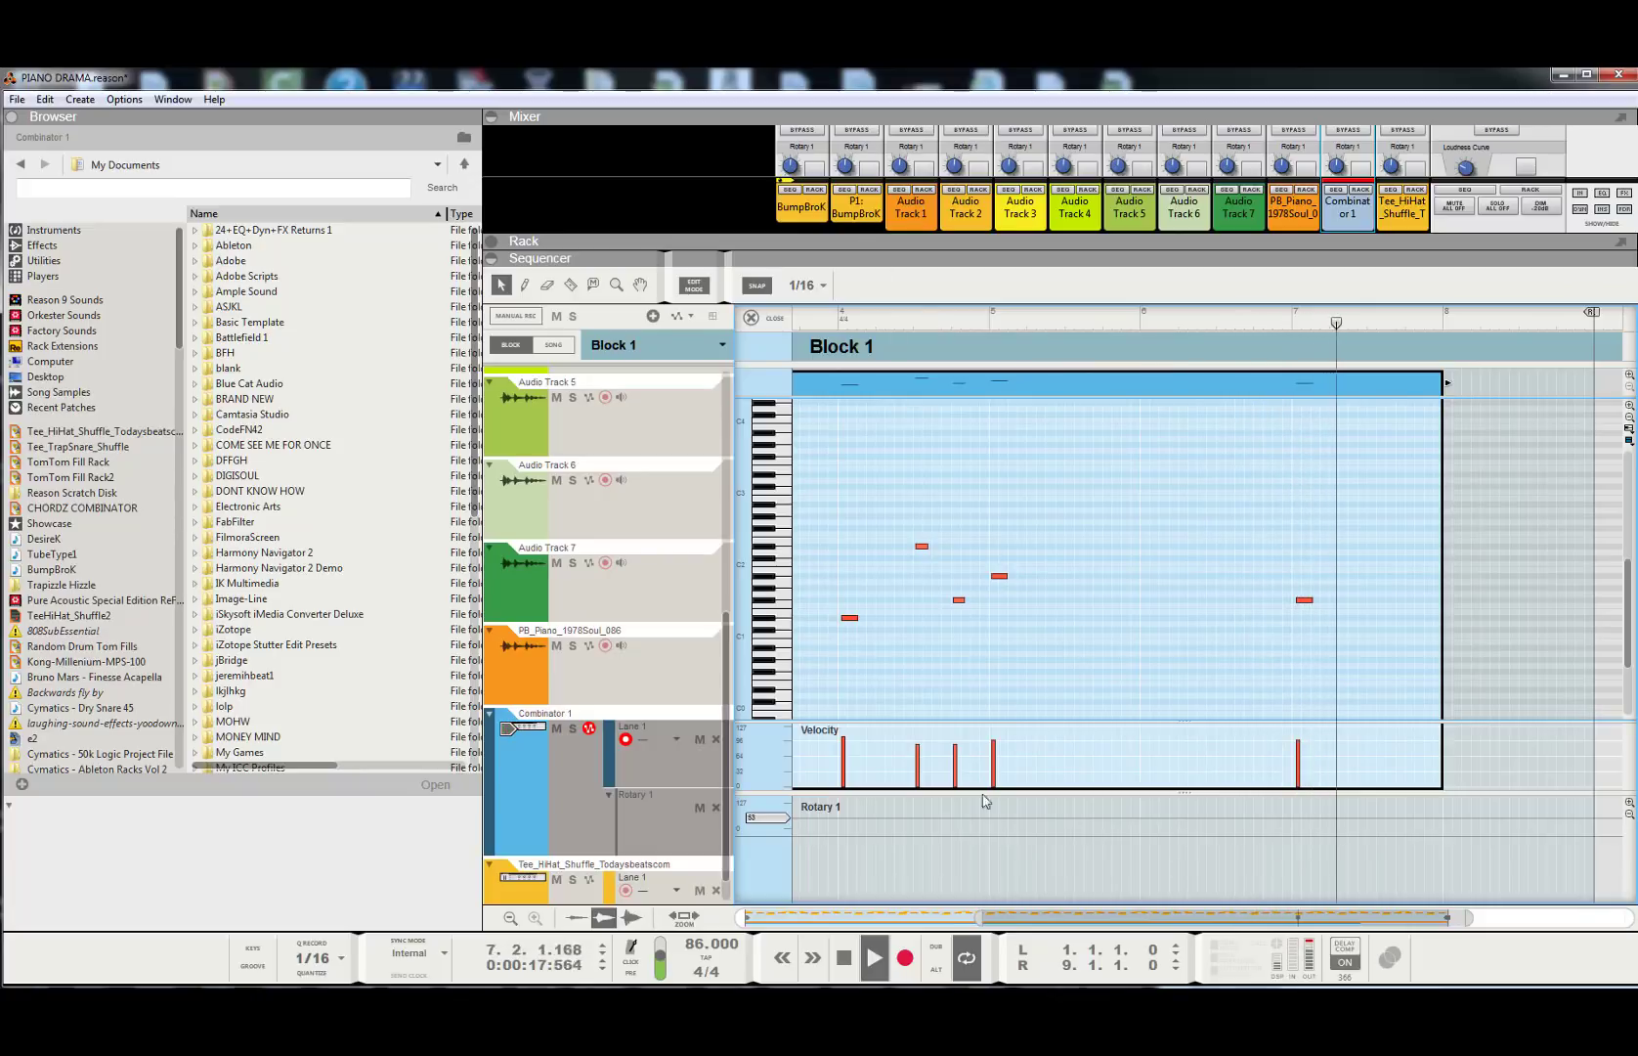
click(852, 975)
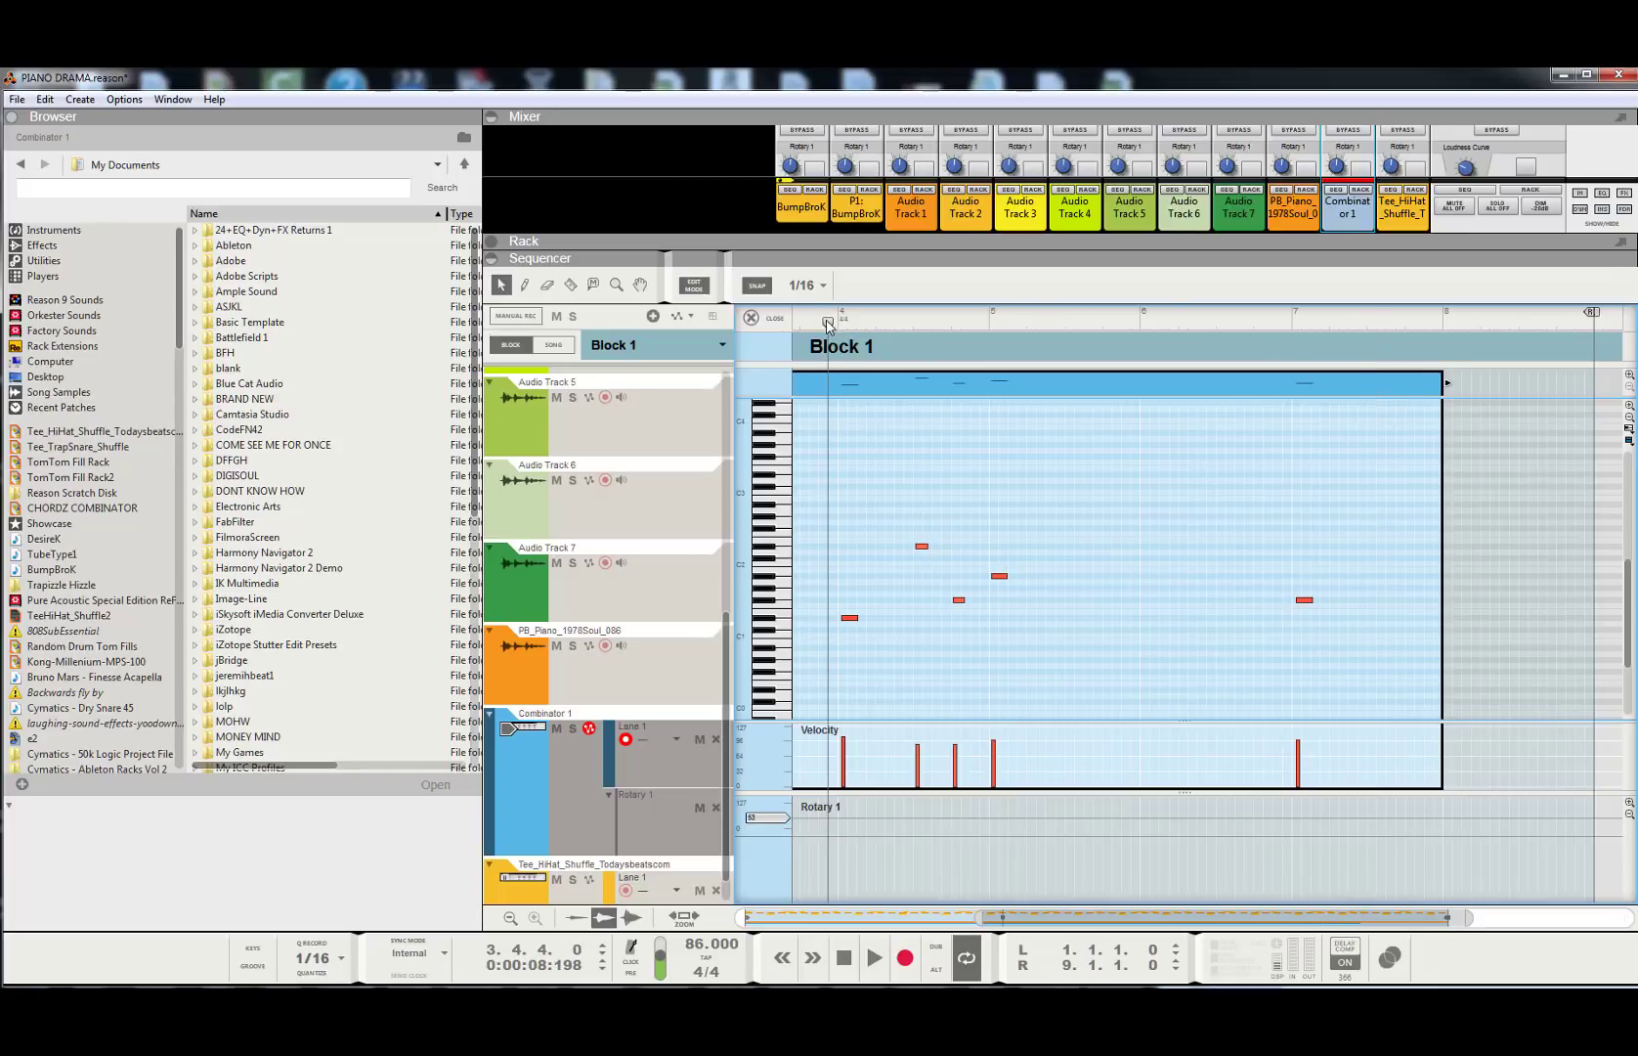
key(space)
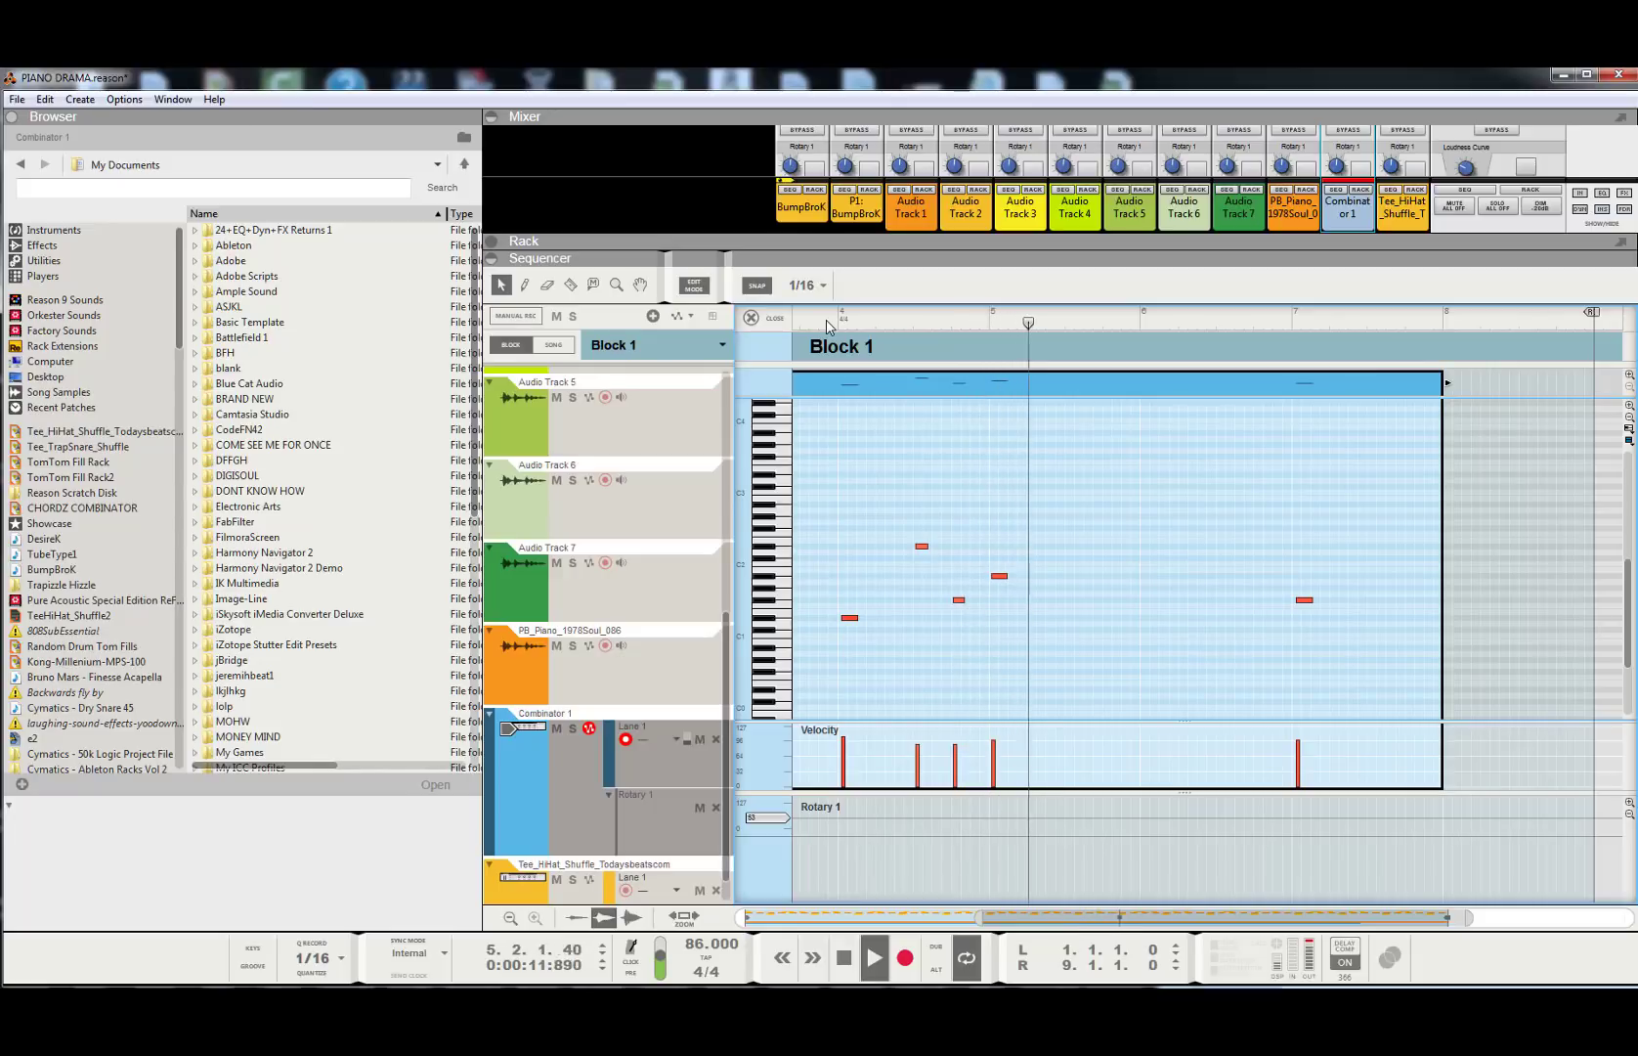
key(space)
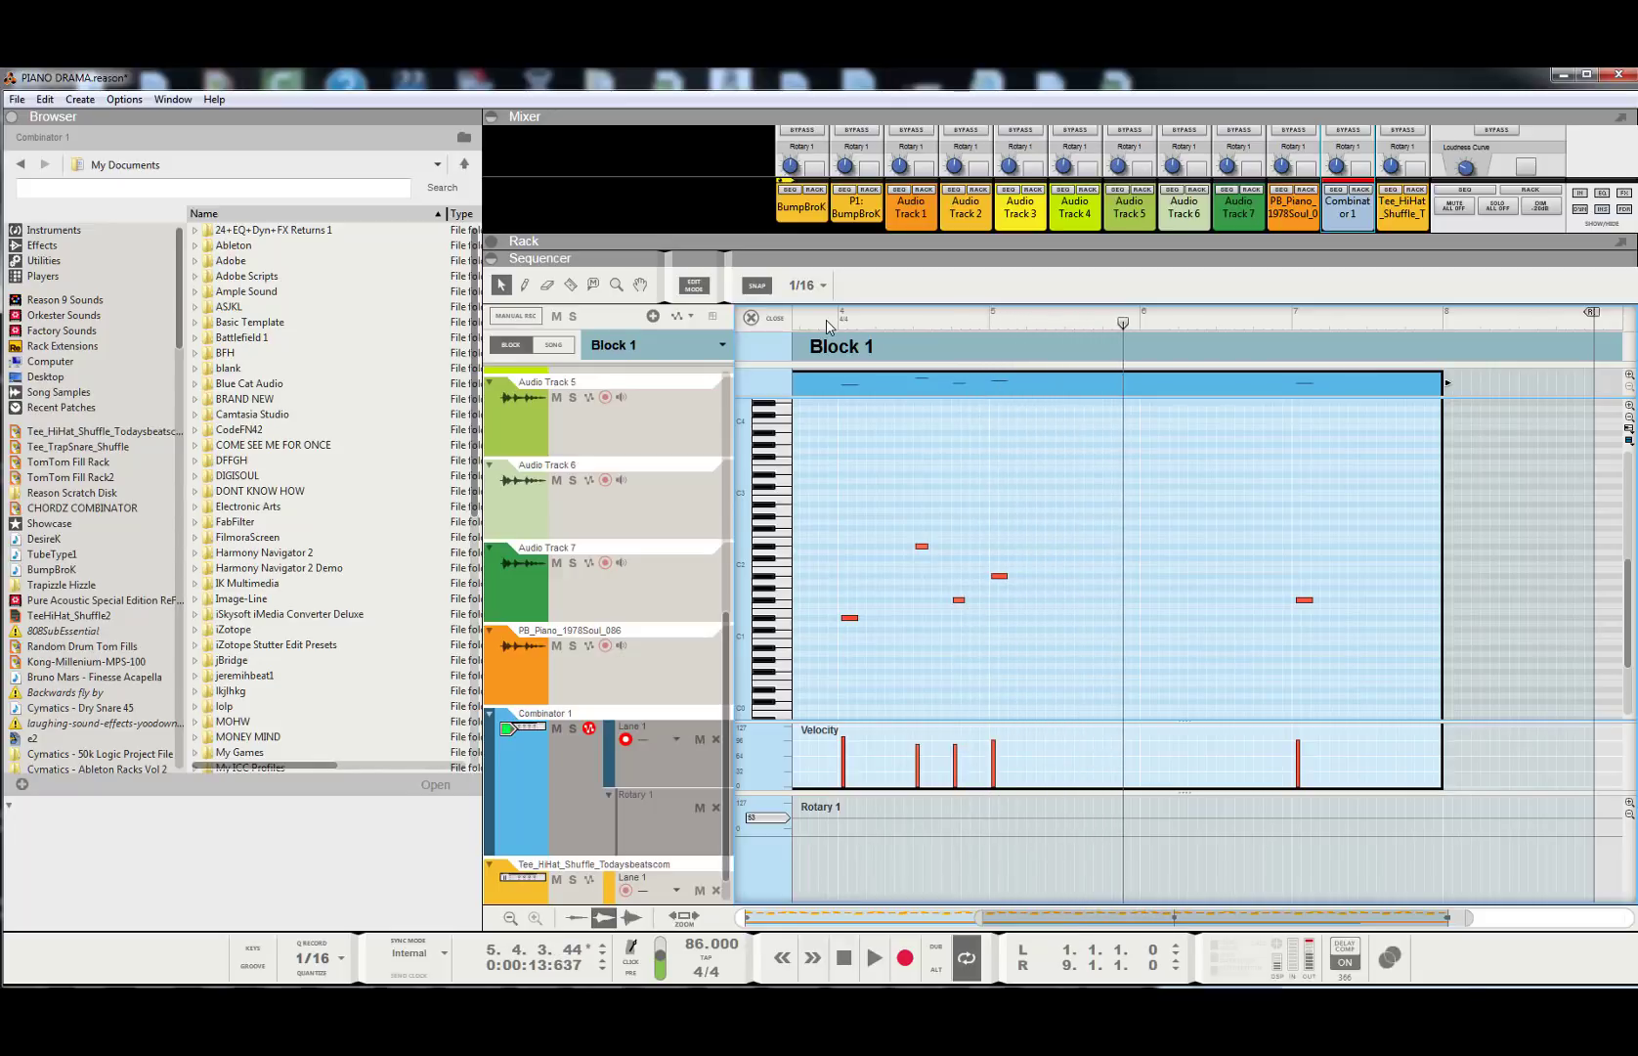
click(955, 326)
key(space)
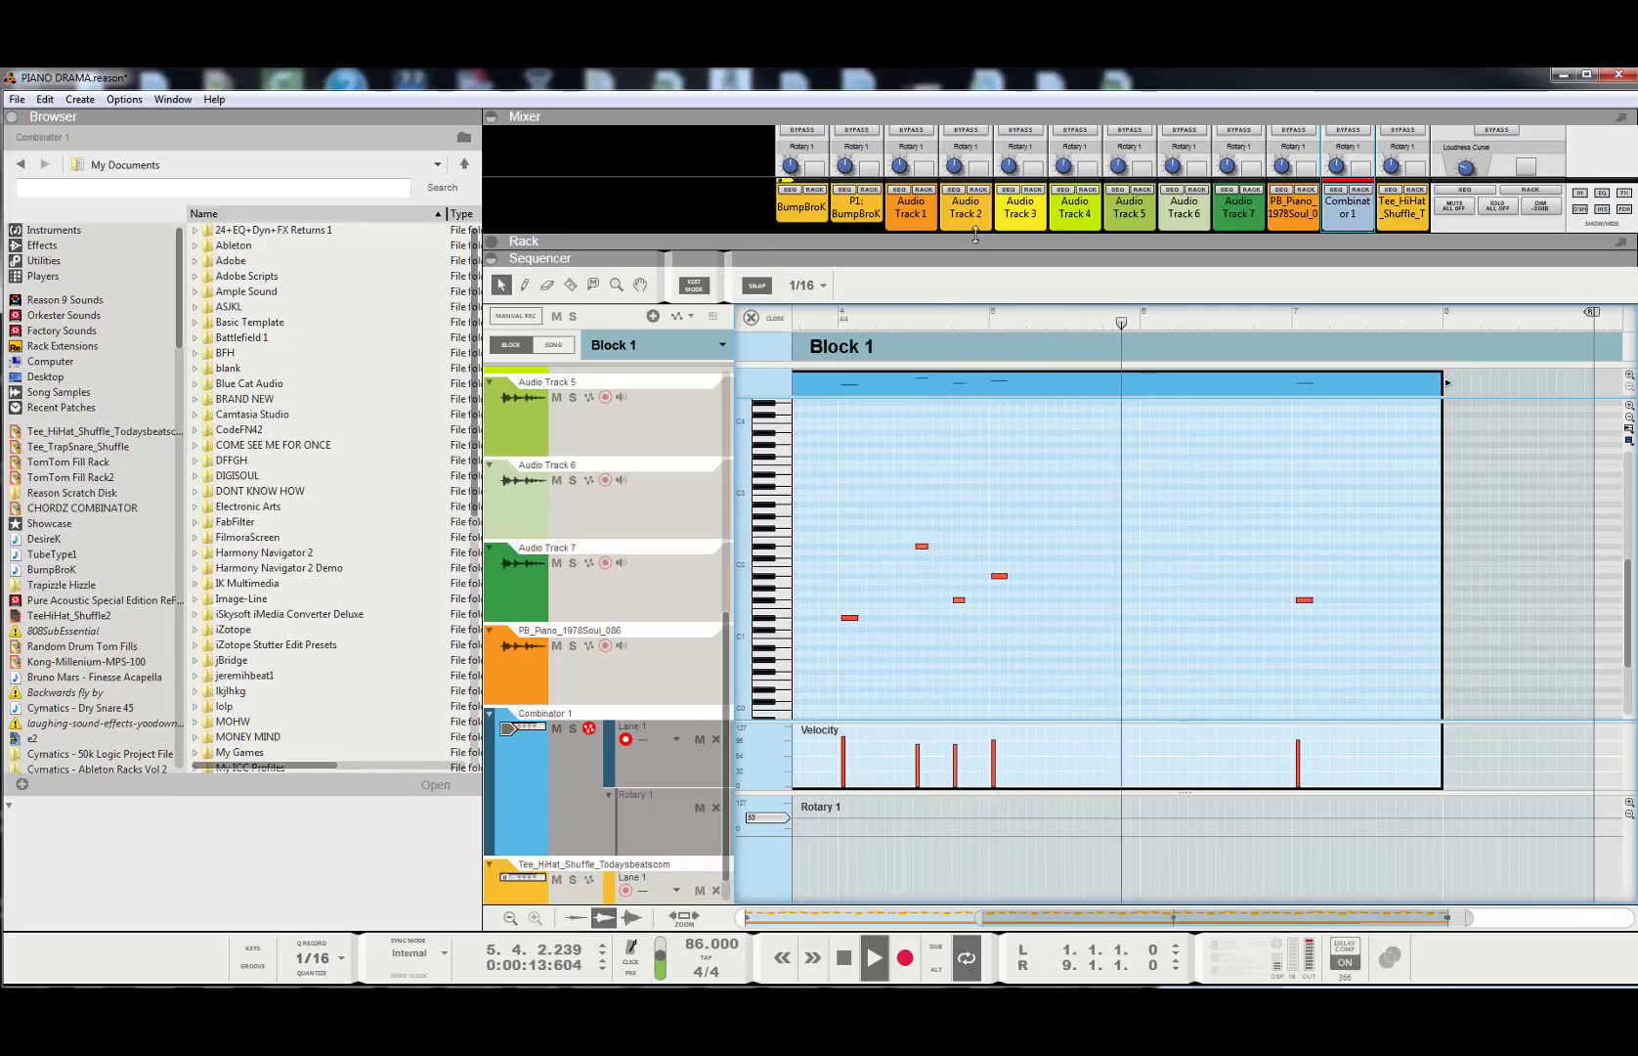
- Record one extra high bass note on beat 3 of bar 5 in the Combinator 1 clip and stop the transport
click(911, 317)
click(905, 959)
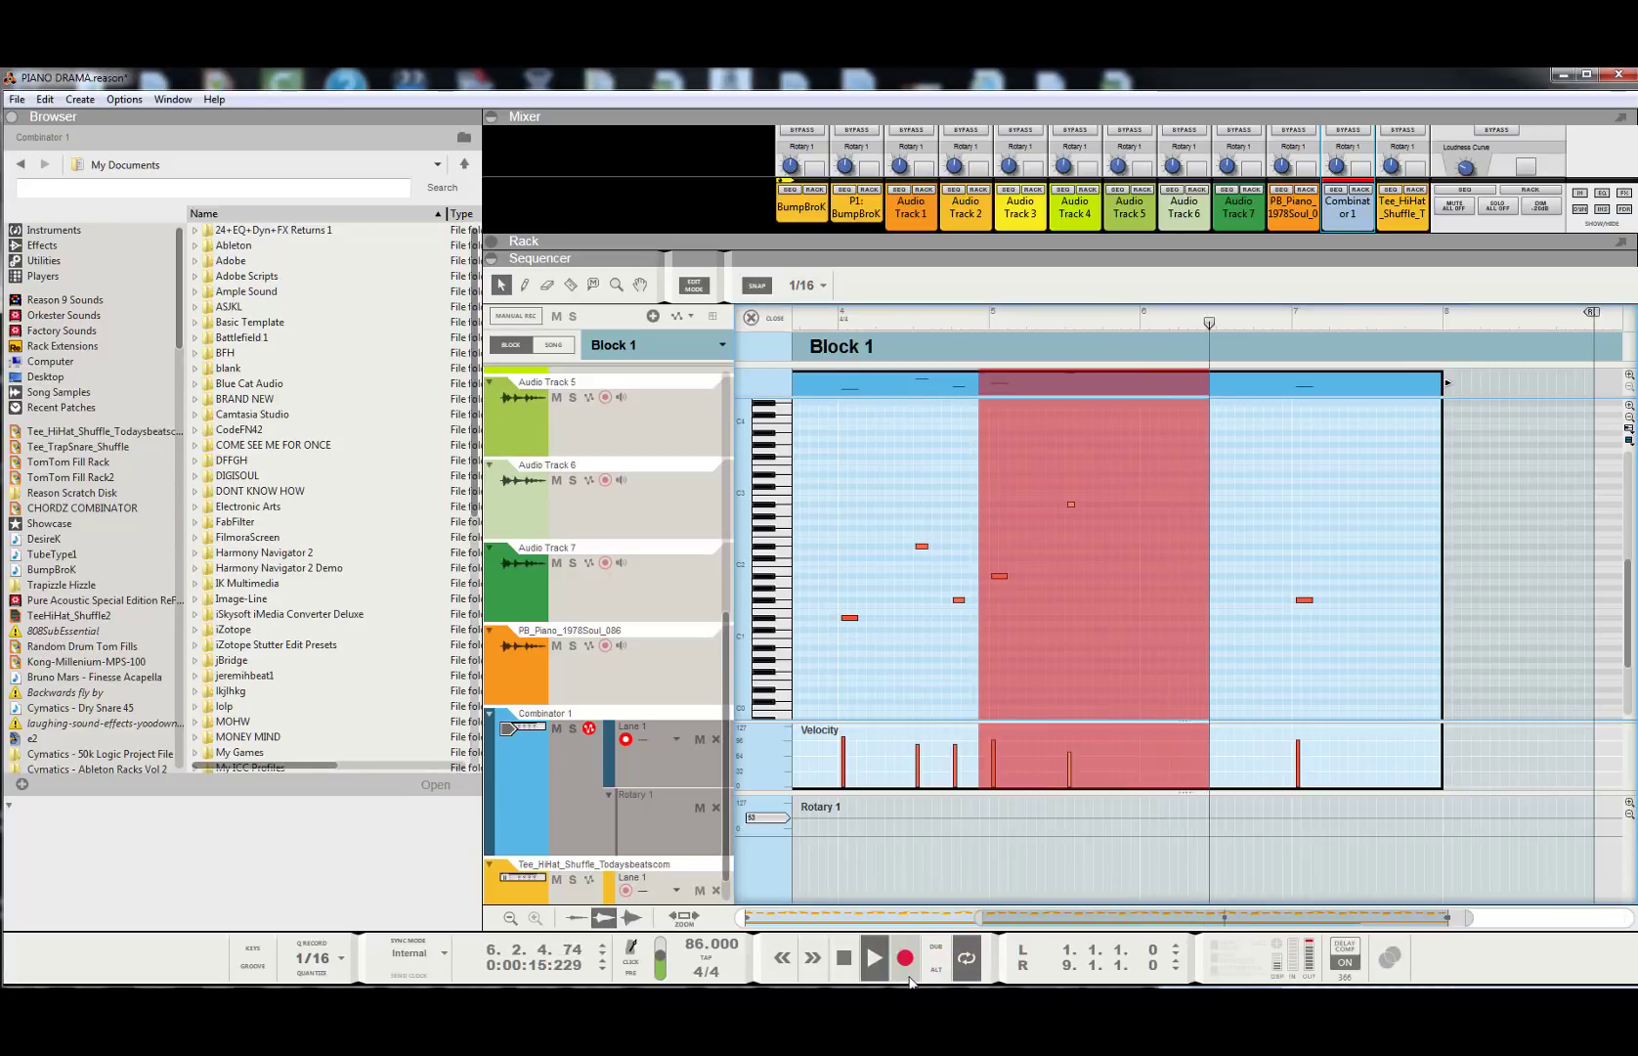
click(905, 962)
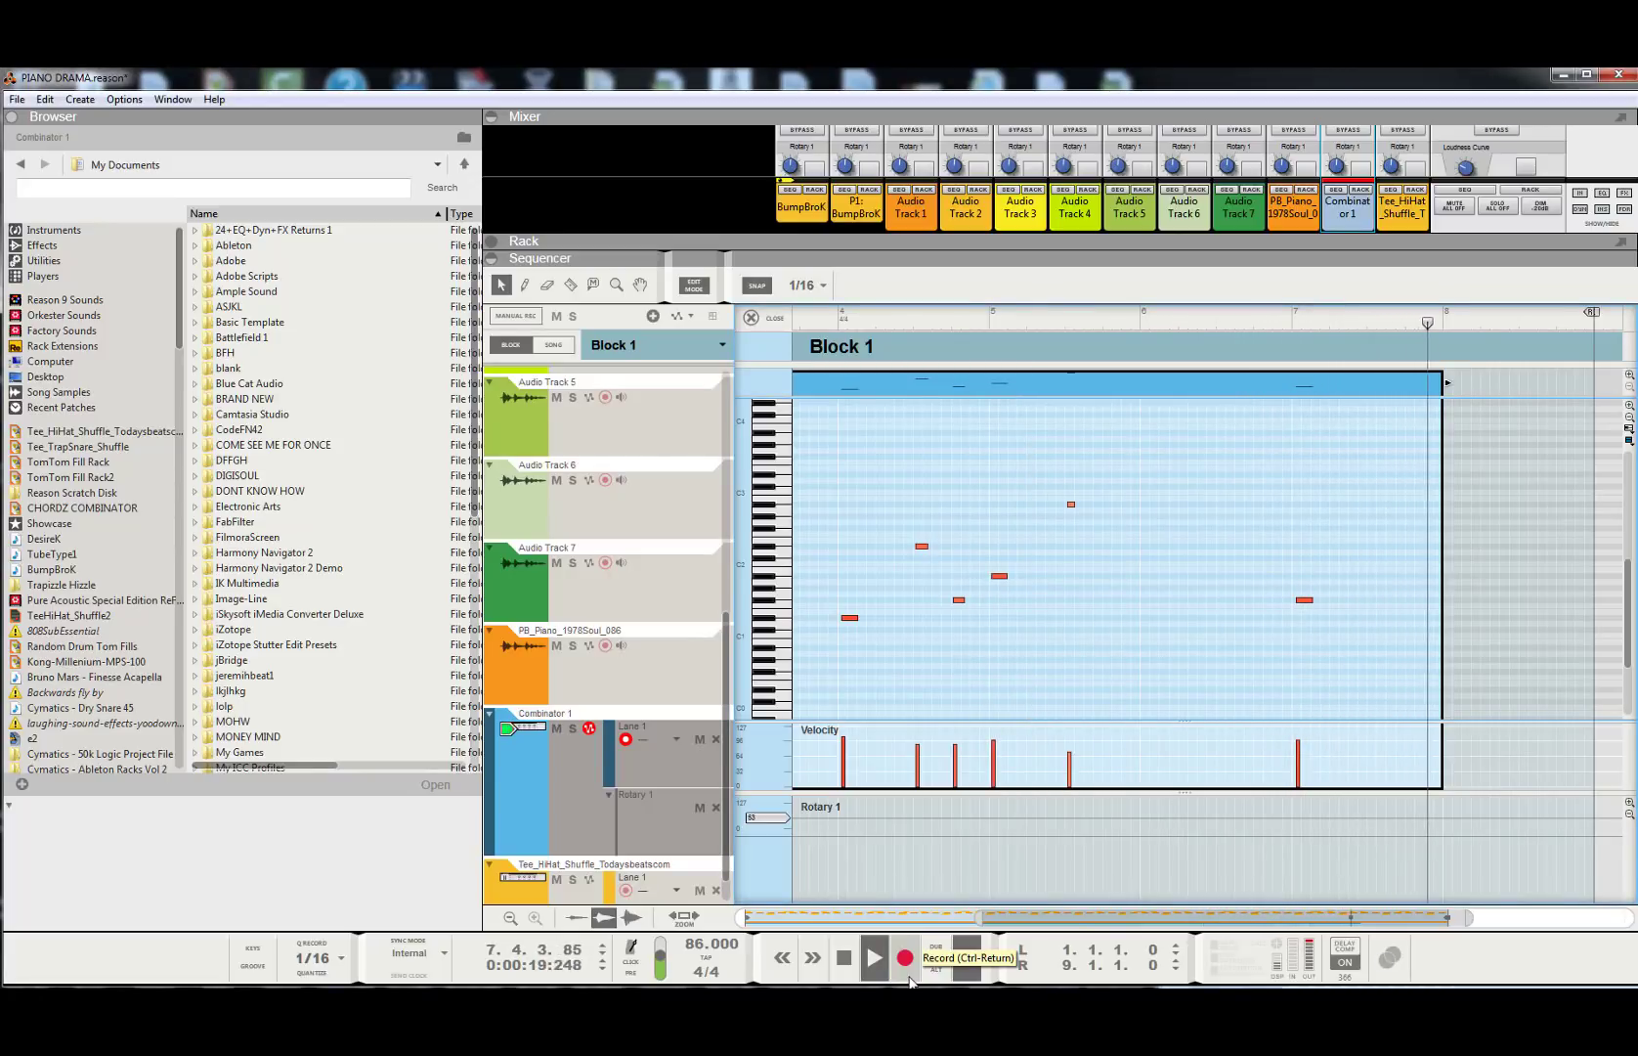
key(space)
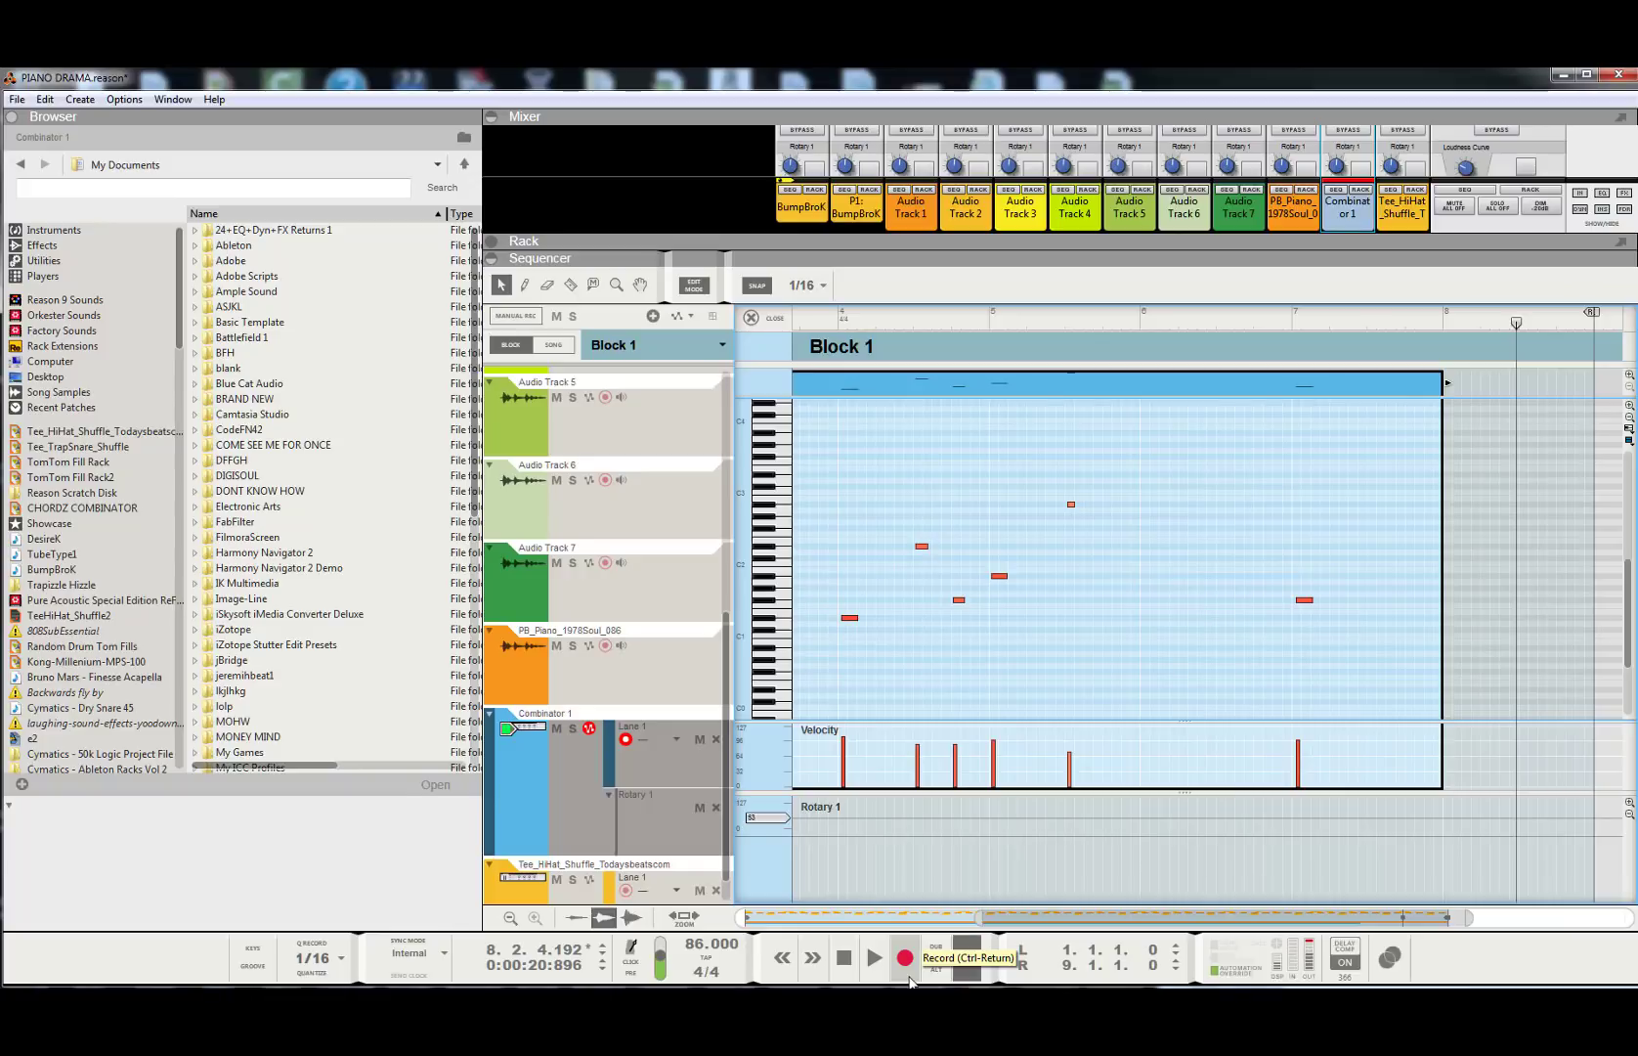
- Fit the whole bass clip in the note editor and record additional bass notes in bar 7 and at the start of bar 8
click(956, 329)
key(space)
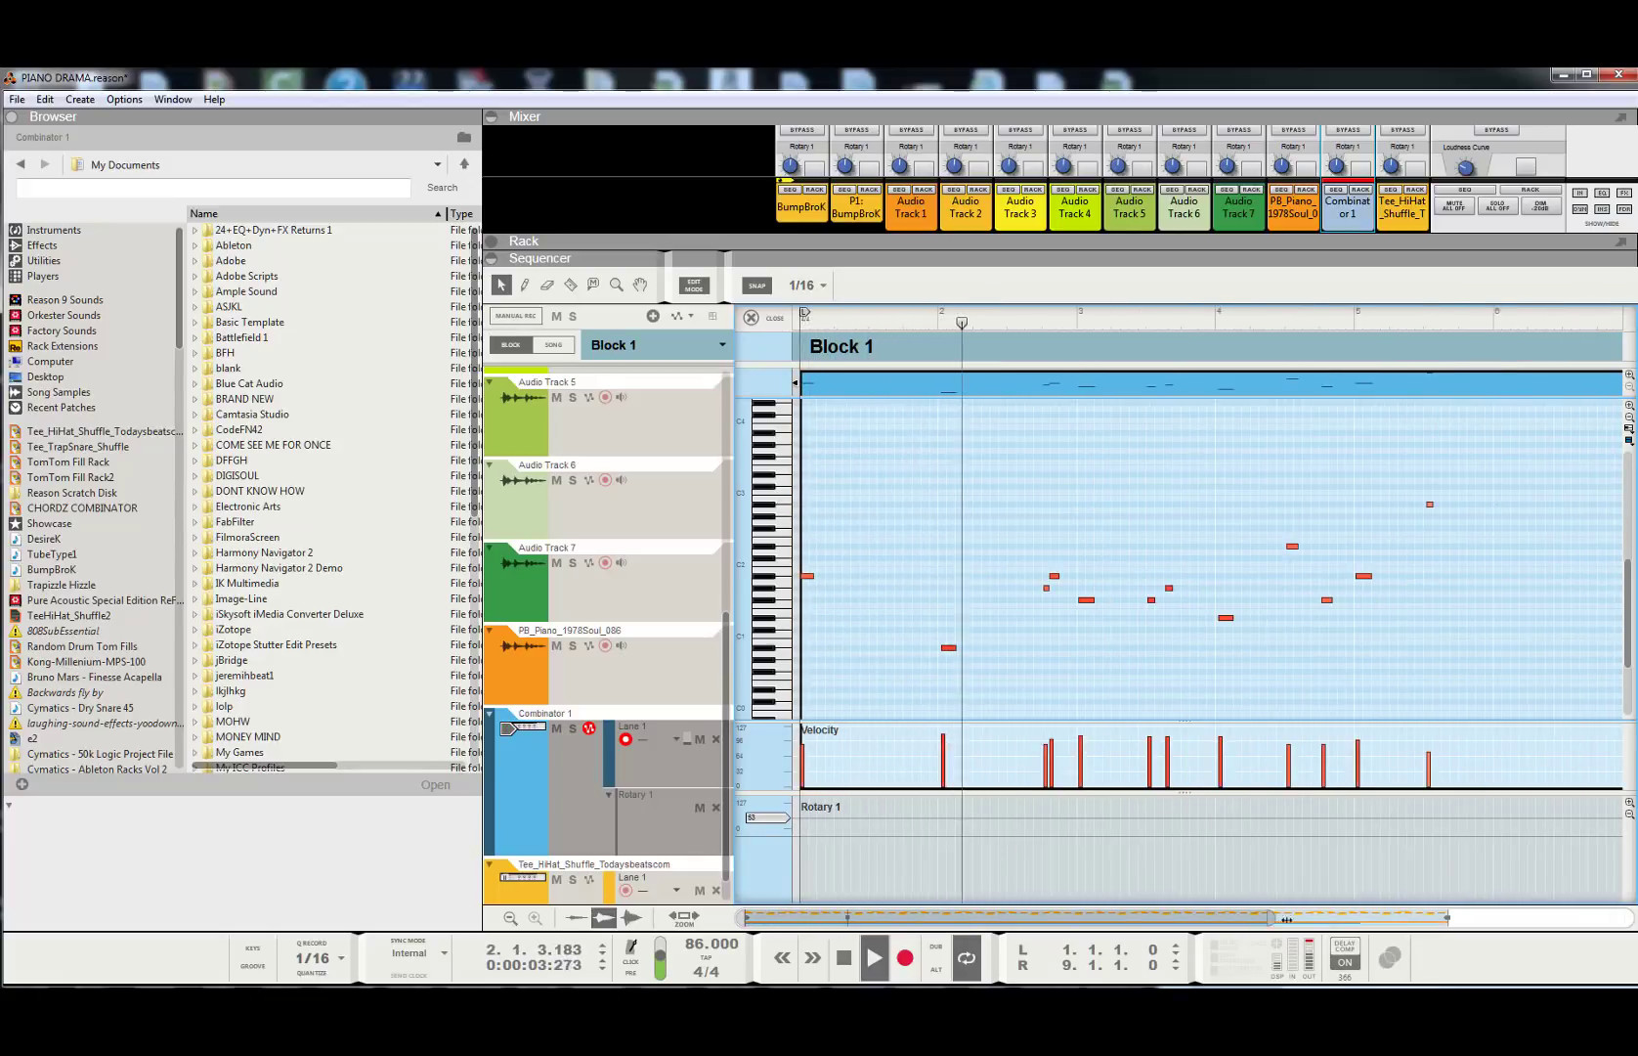
drag(1227, 917, 1414, 919)
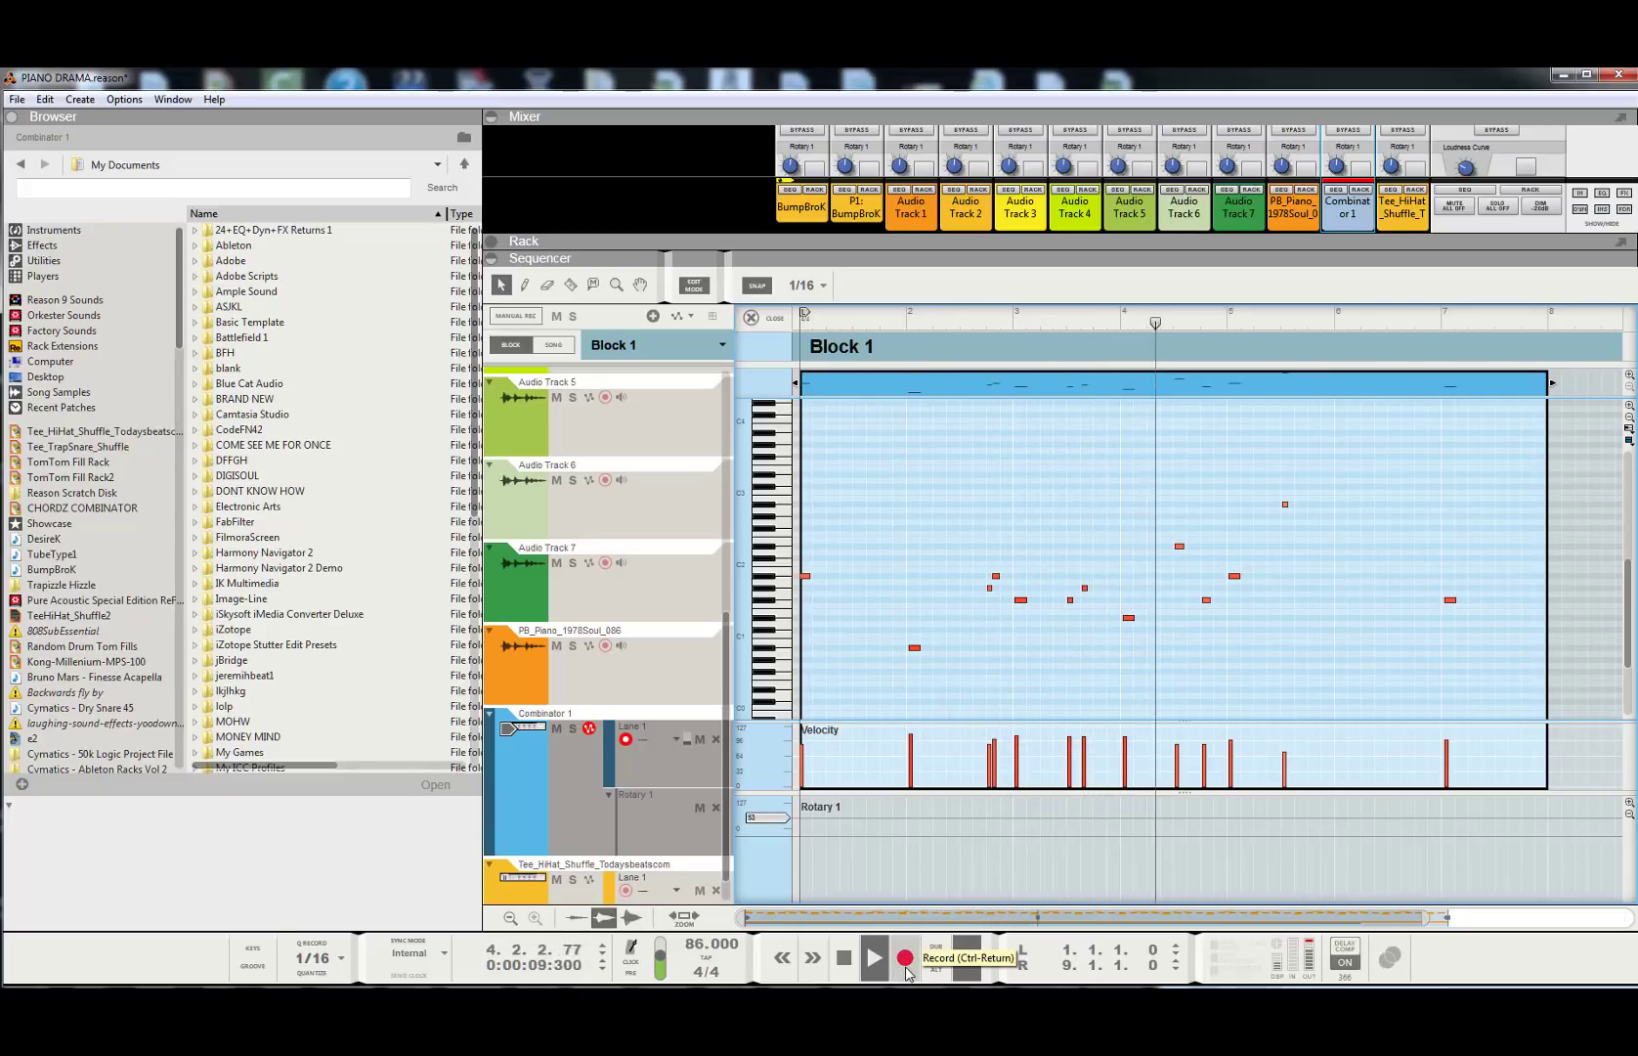
click(906, 959)
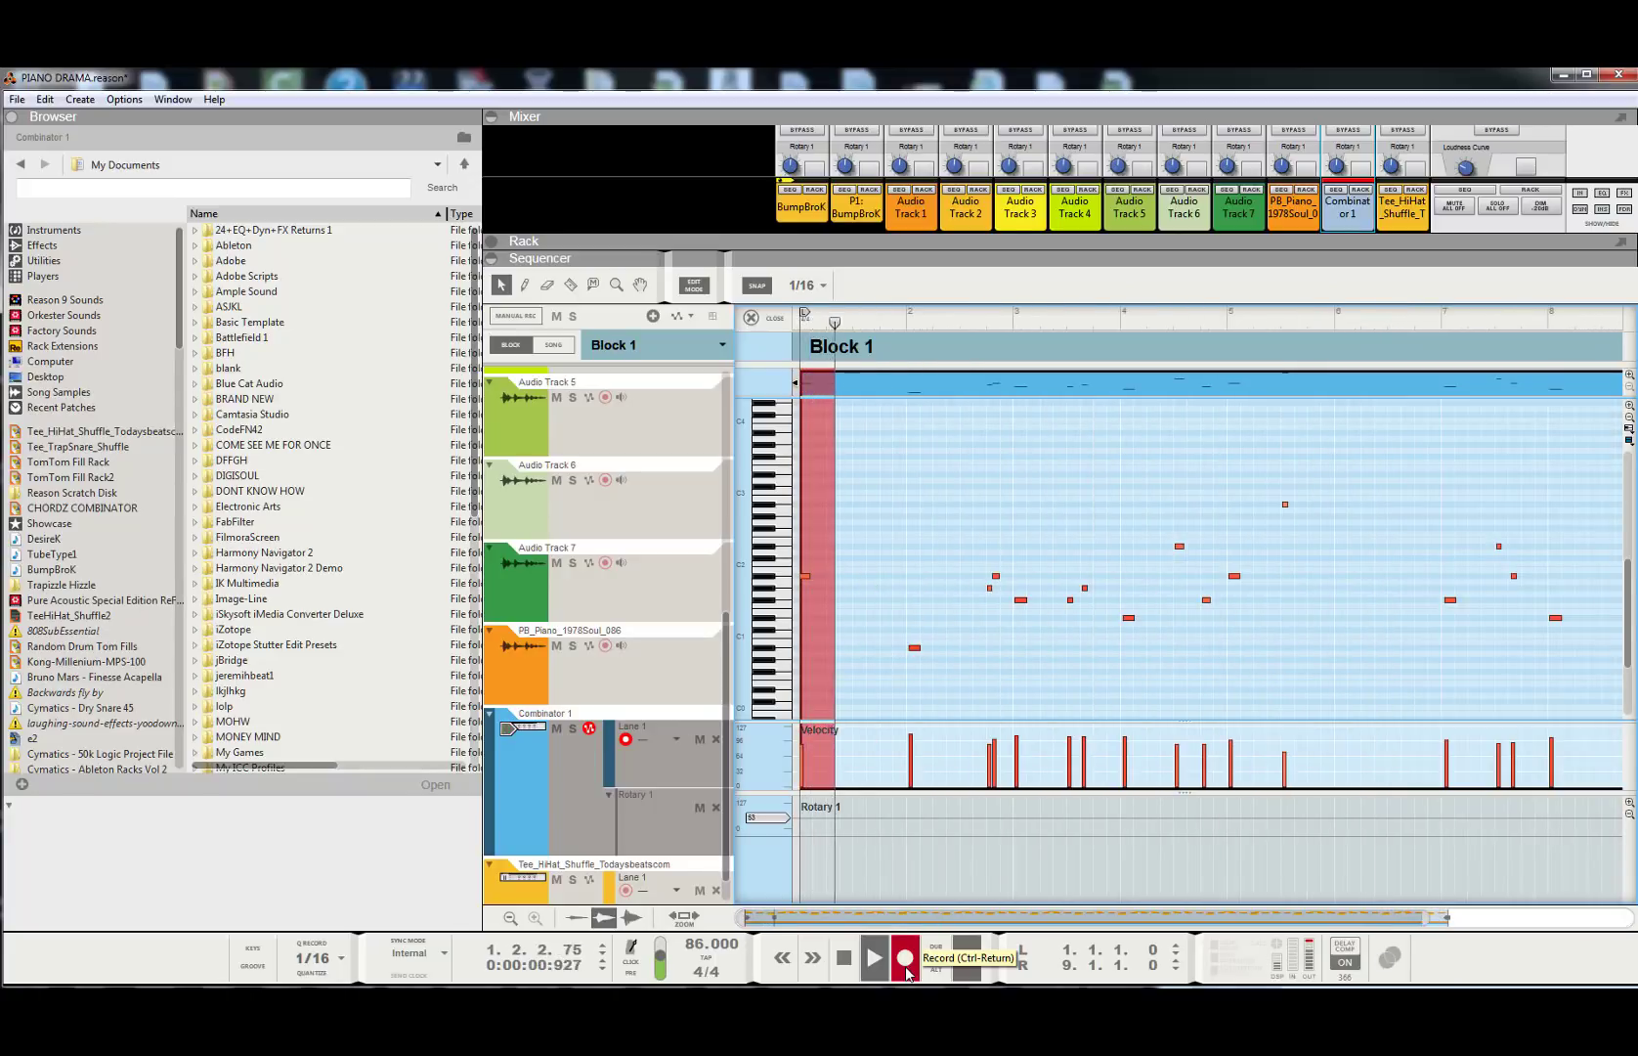
click(906, 963)
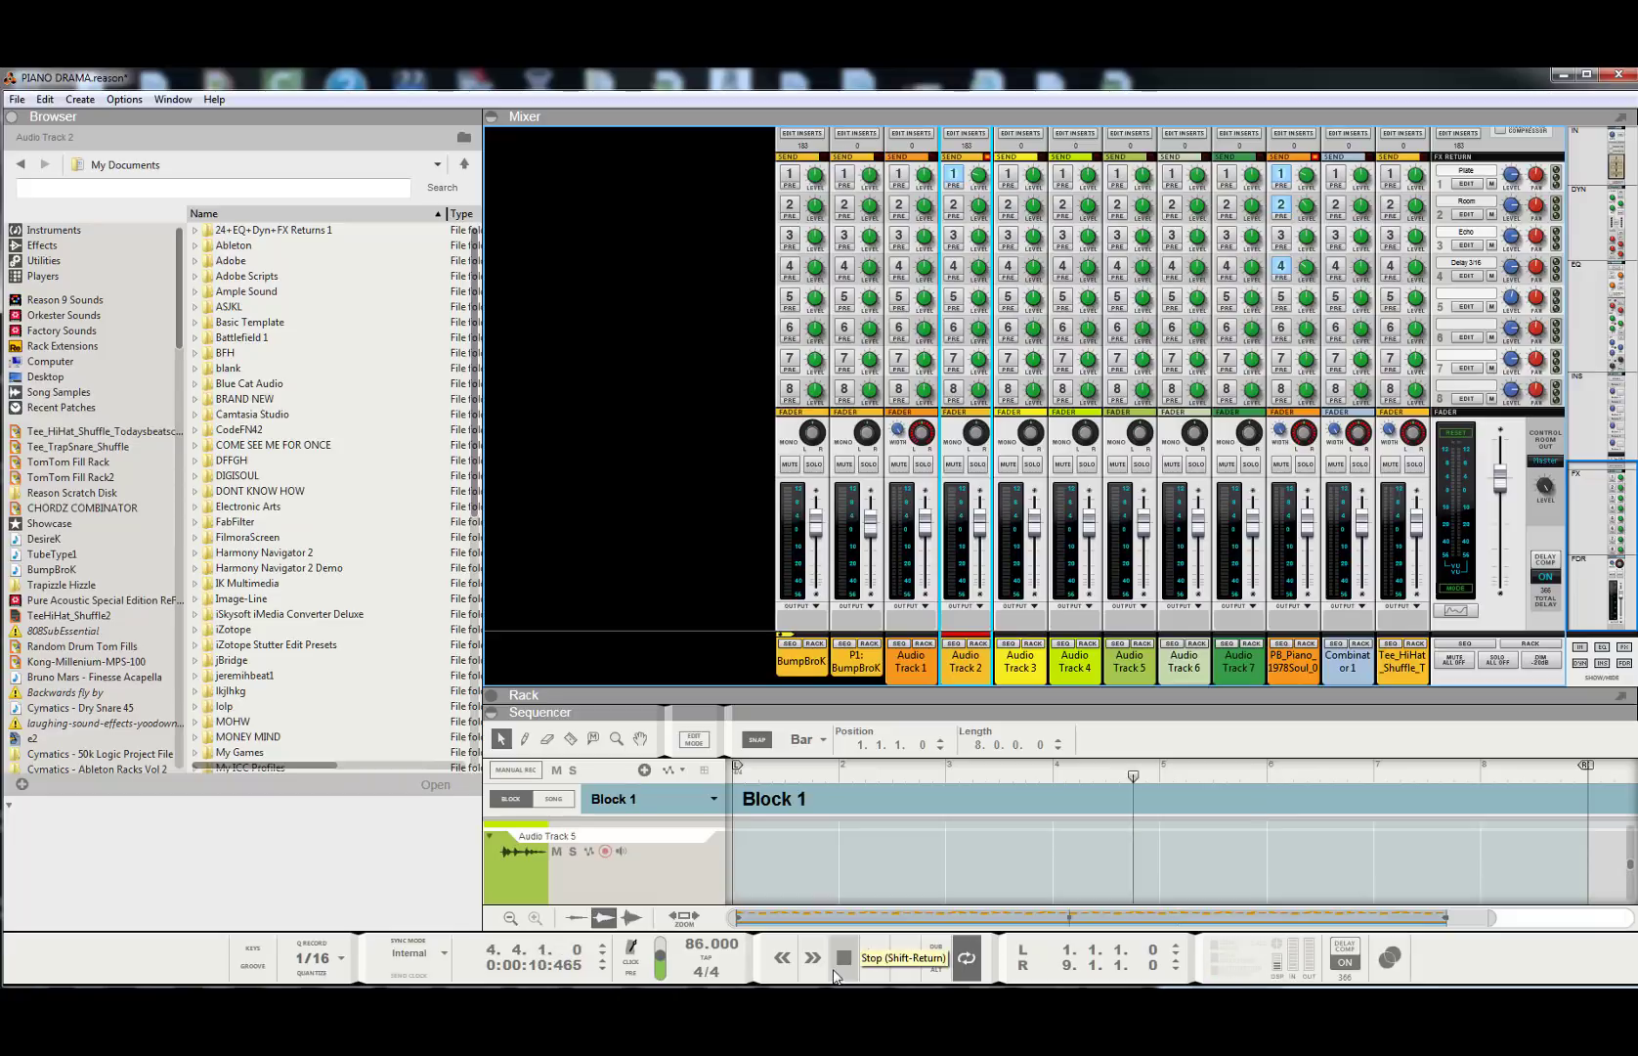
- Stop playback and show the master section's insert effects in an enlarged rack area
click(834, 971)
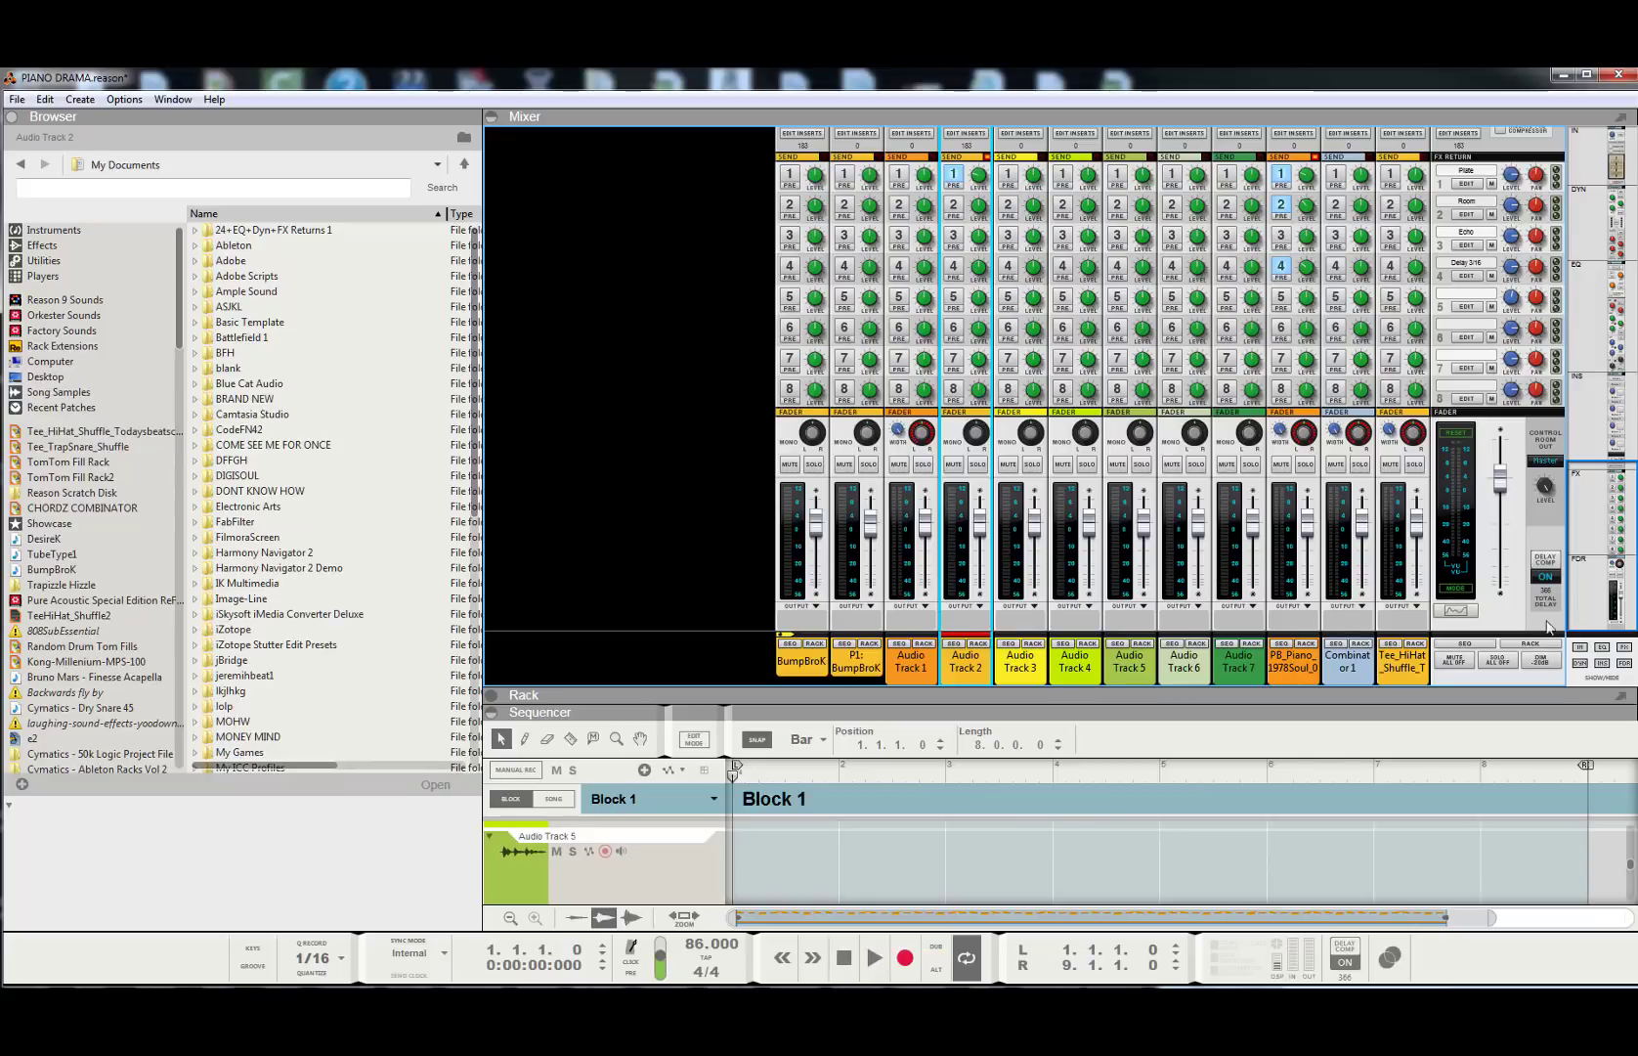
drag(1623, 544, 1565, 523)
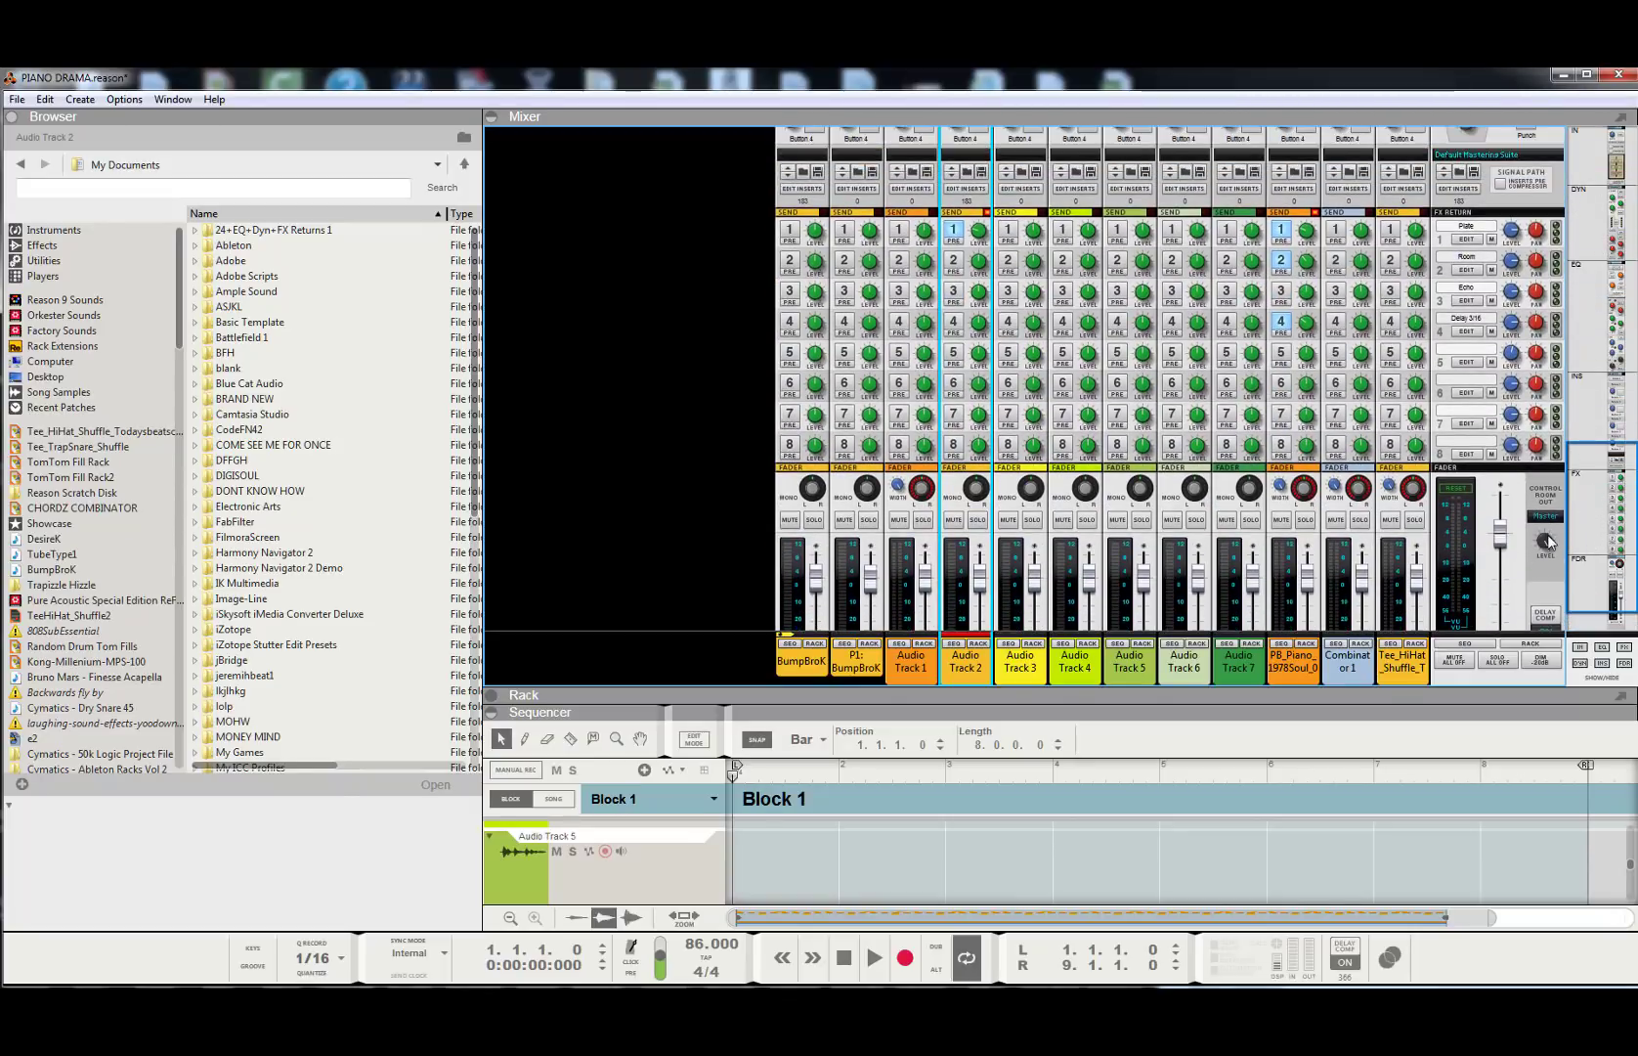
click(1546, 546)
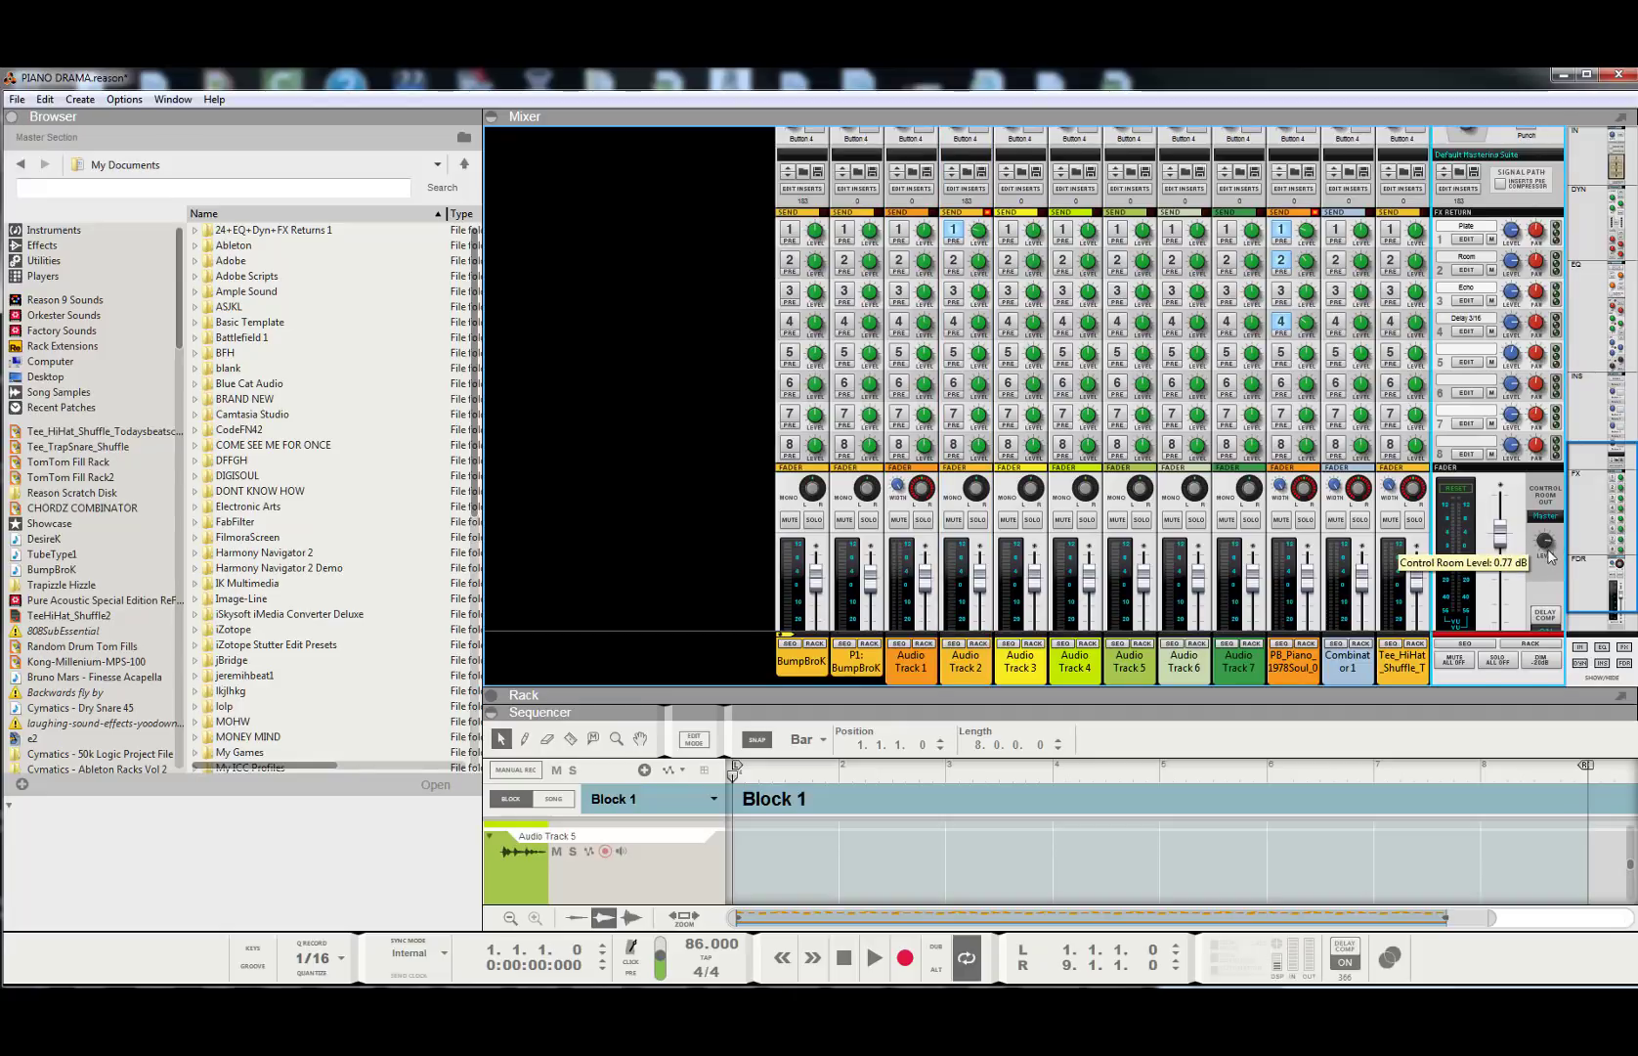
drag(1602, 532, 1601, 438)
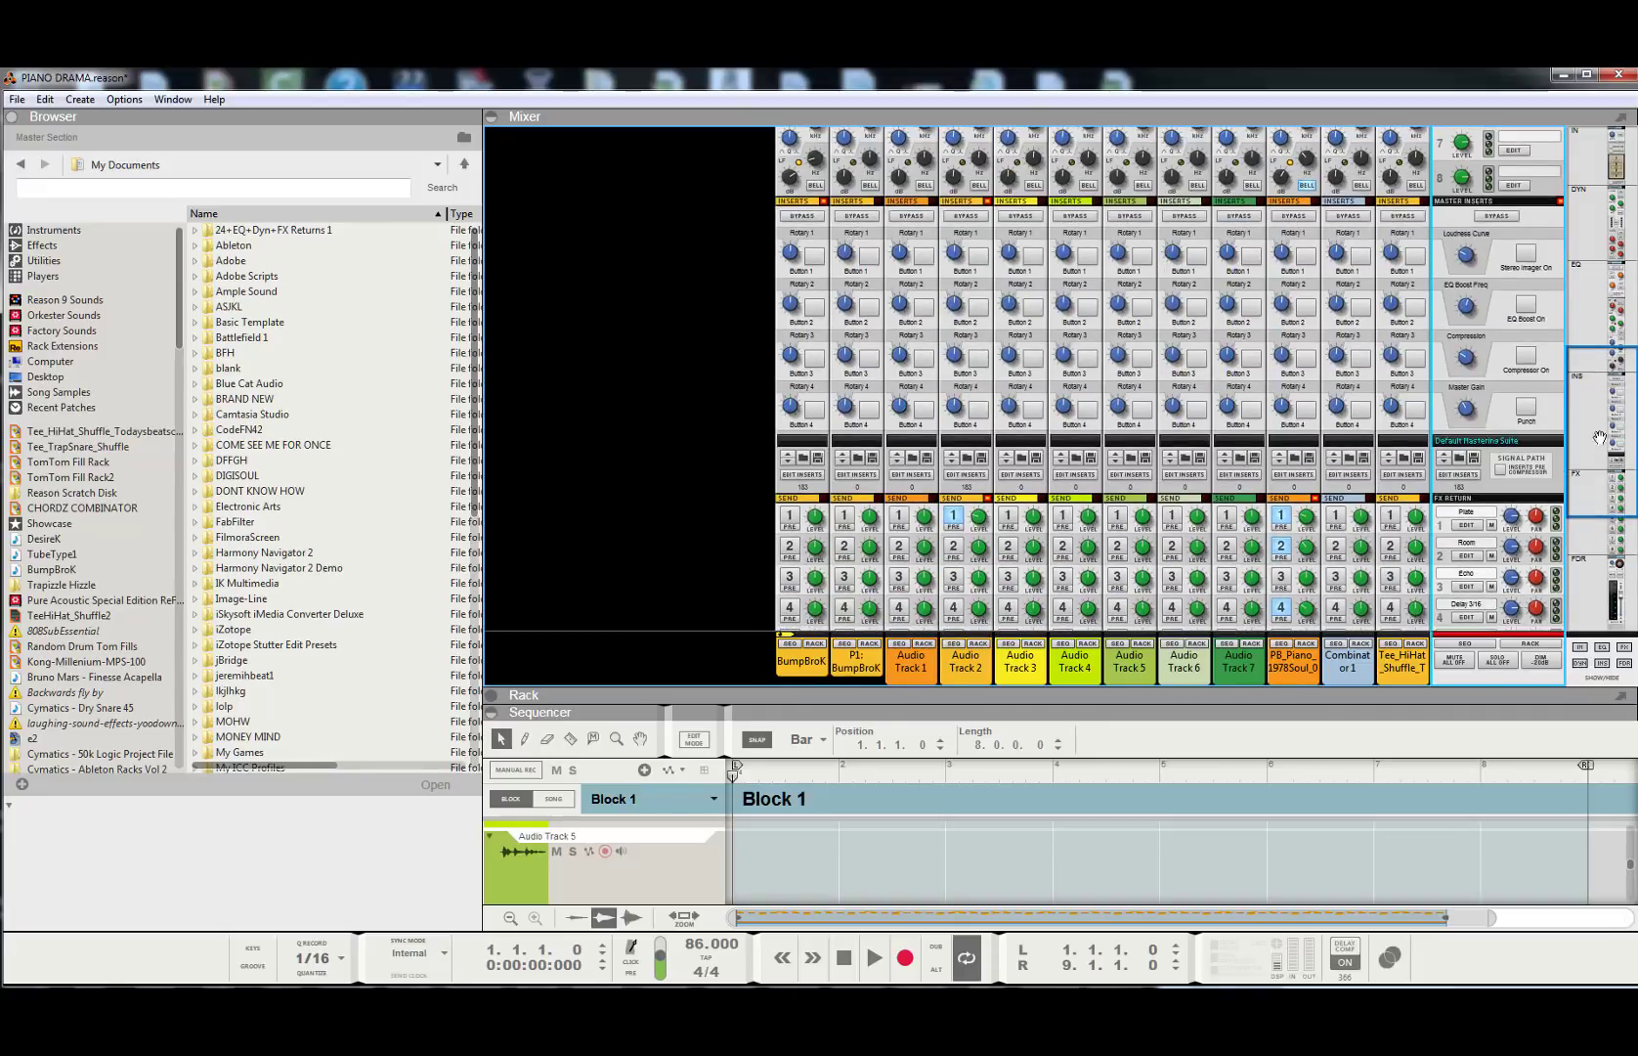
click(1461, 475)
scroll(1017, 764, down, 2)
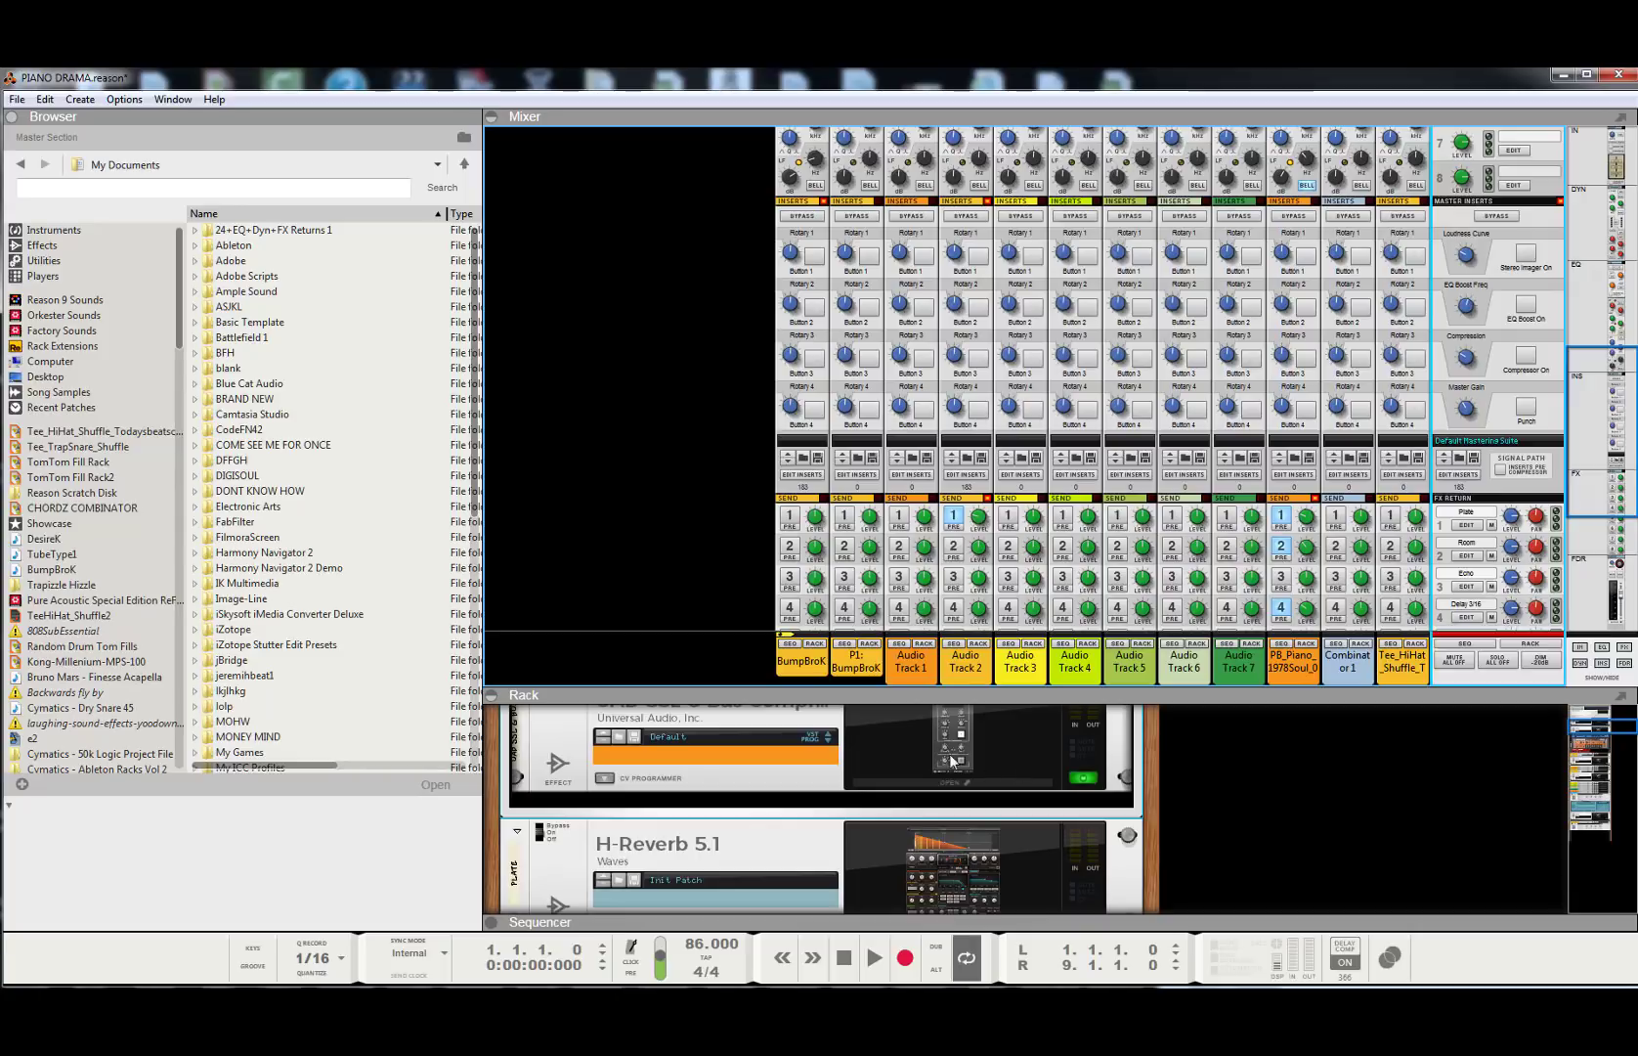
drag(981, 698, 982, 427)
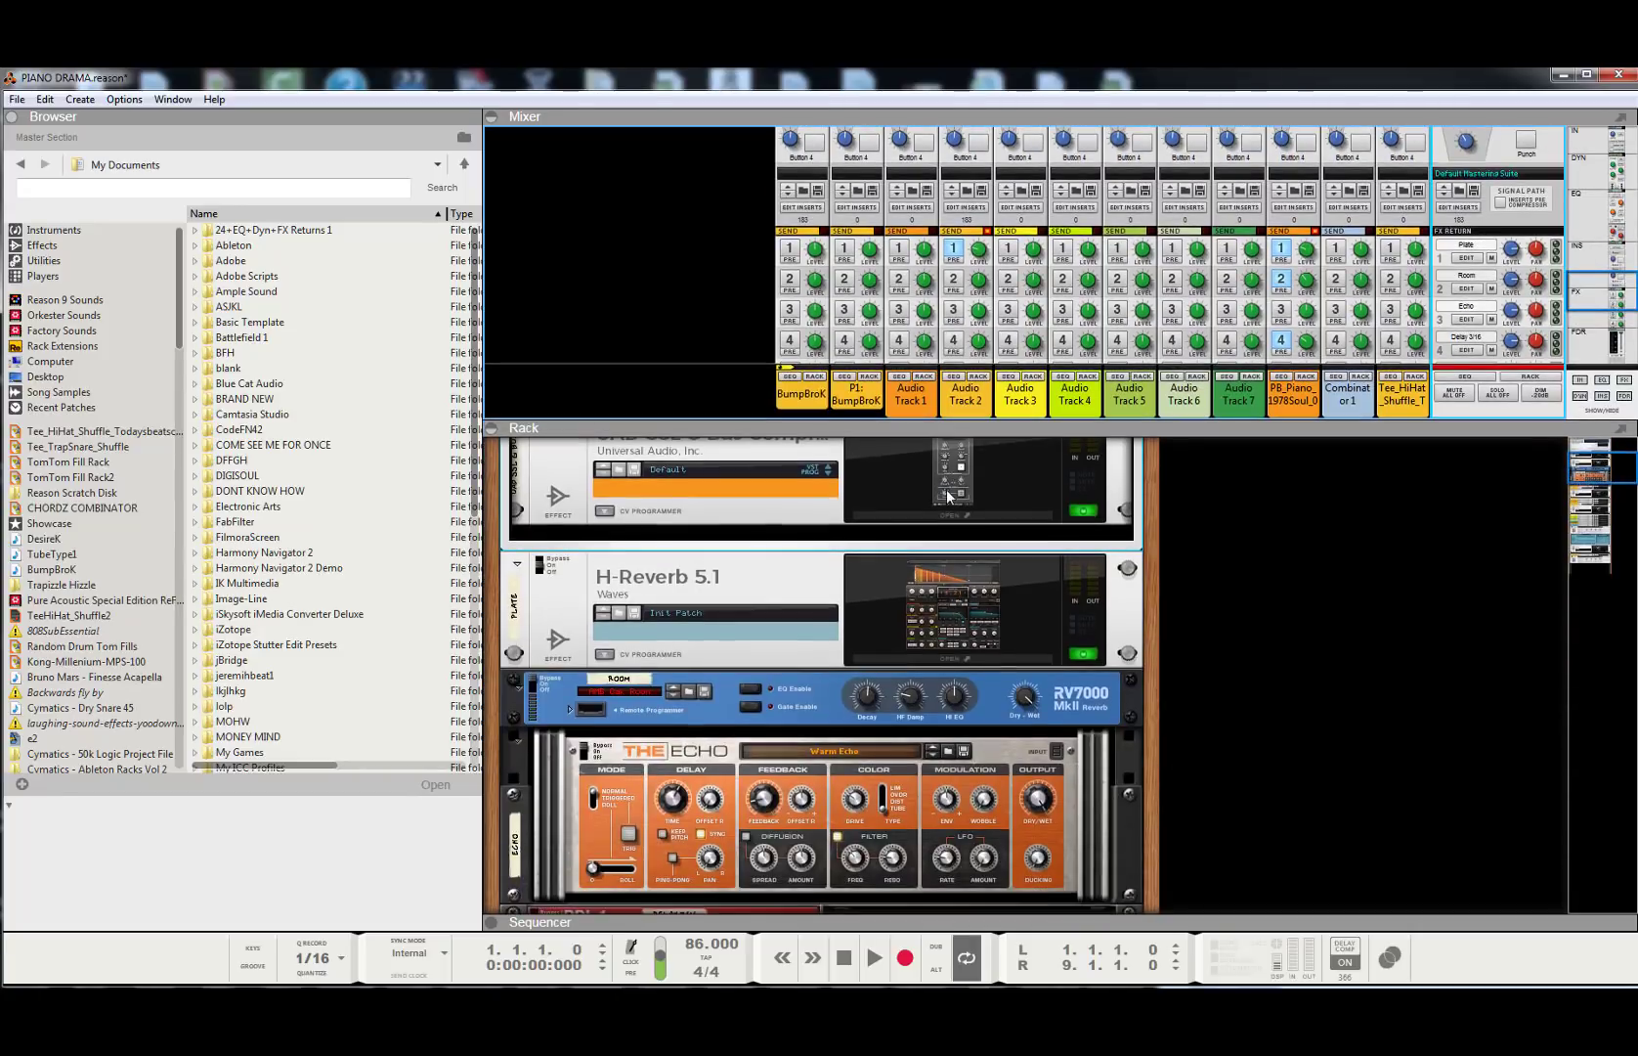
- Open the UAD SSL G Bus Compressor in the master inserts to view its settings and close its window
scroll(958, 601, up, 4)
click(953, 601)
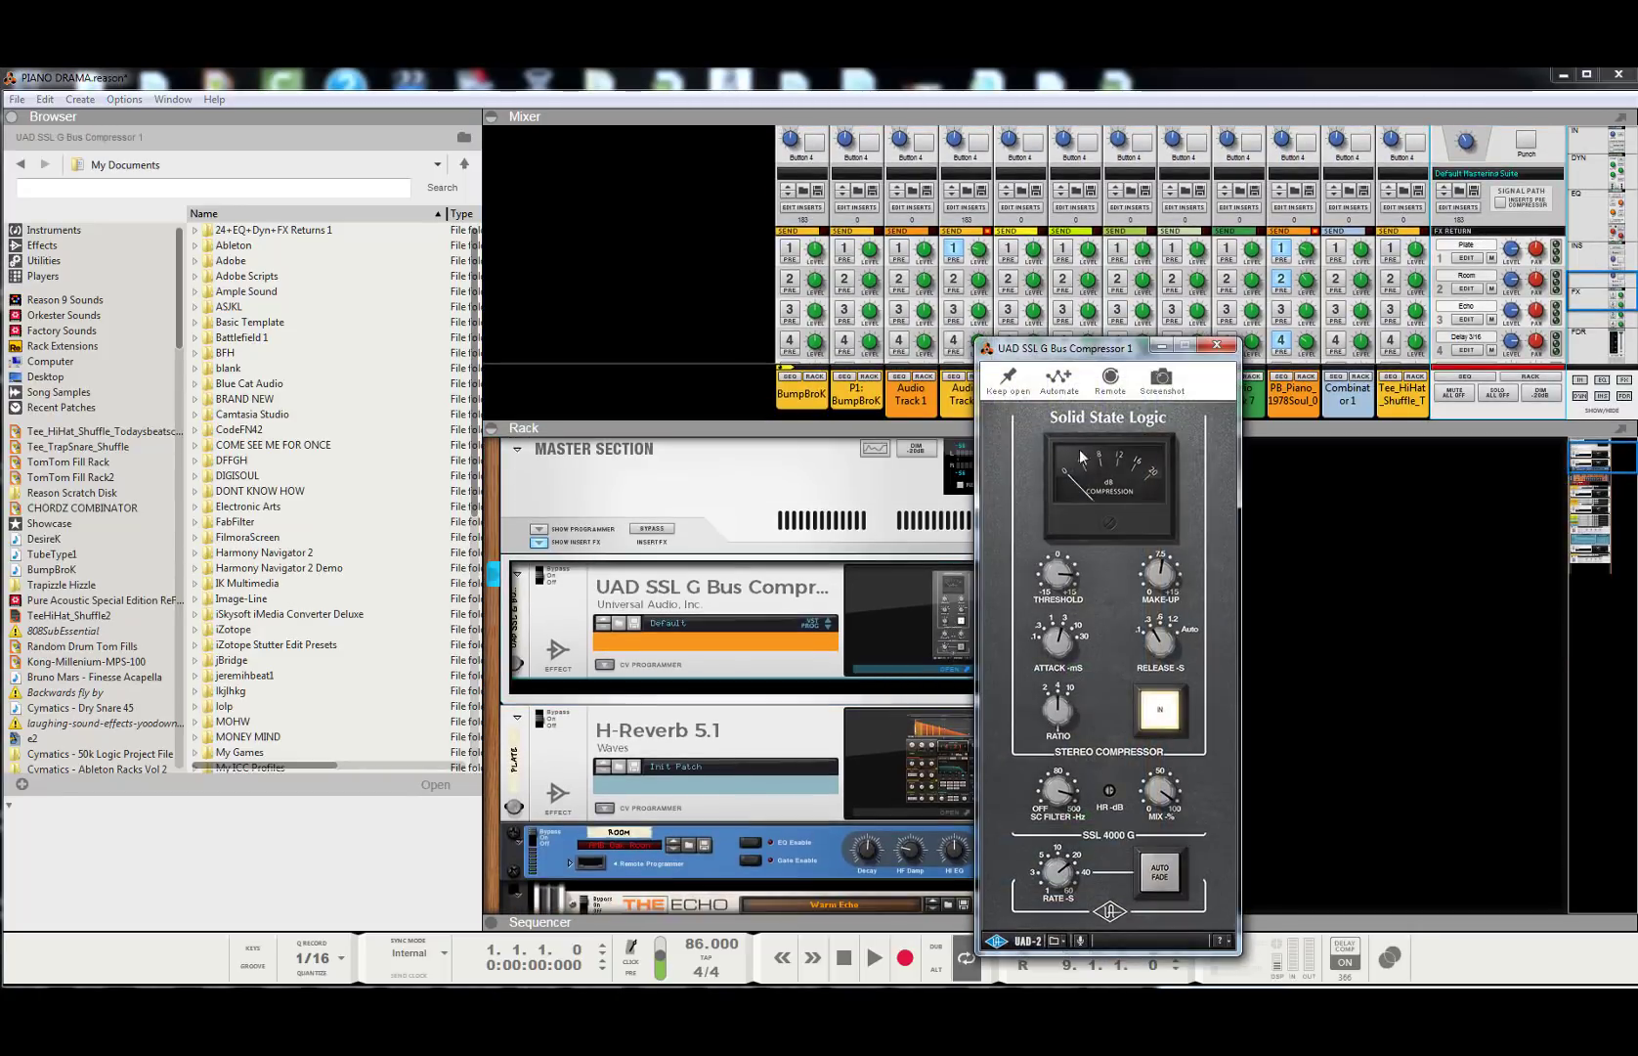
click(1217, 345)
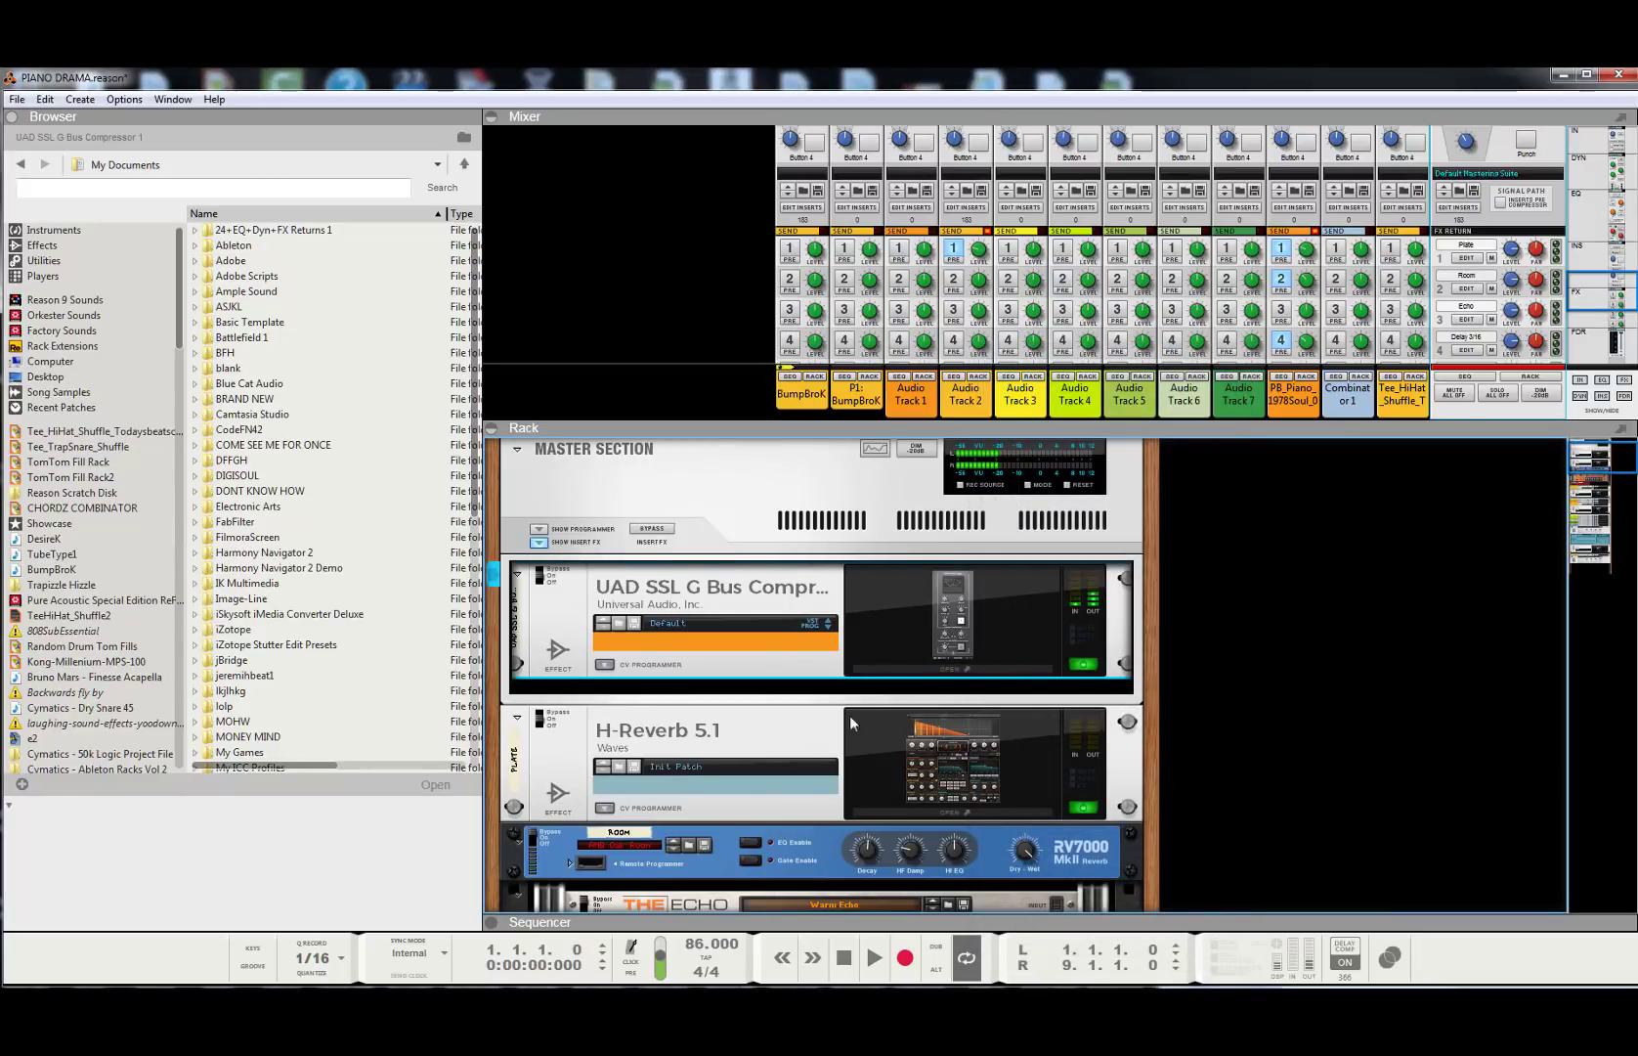
- While the beat plays, adjust Audio Track 2's plate send level and enable its room send at -16.54 dB
click(864, 962)
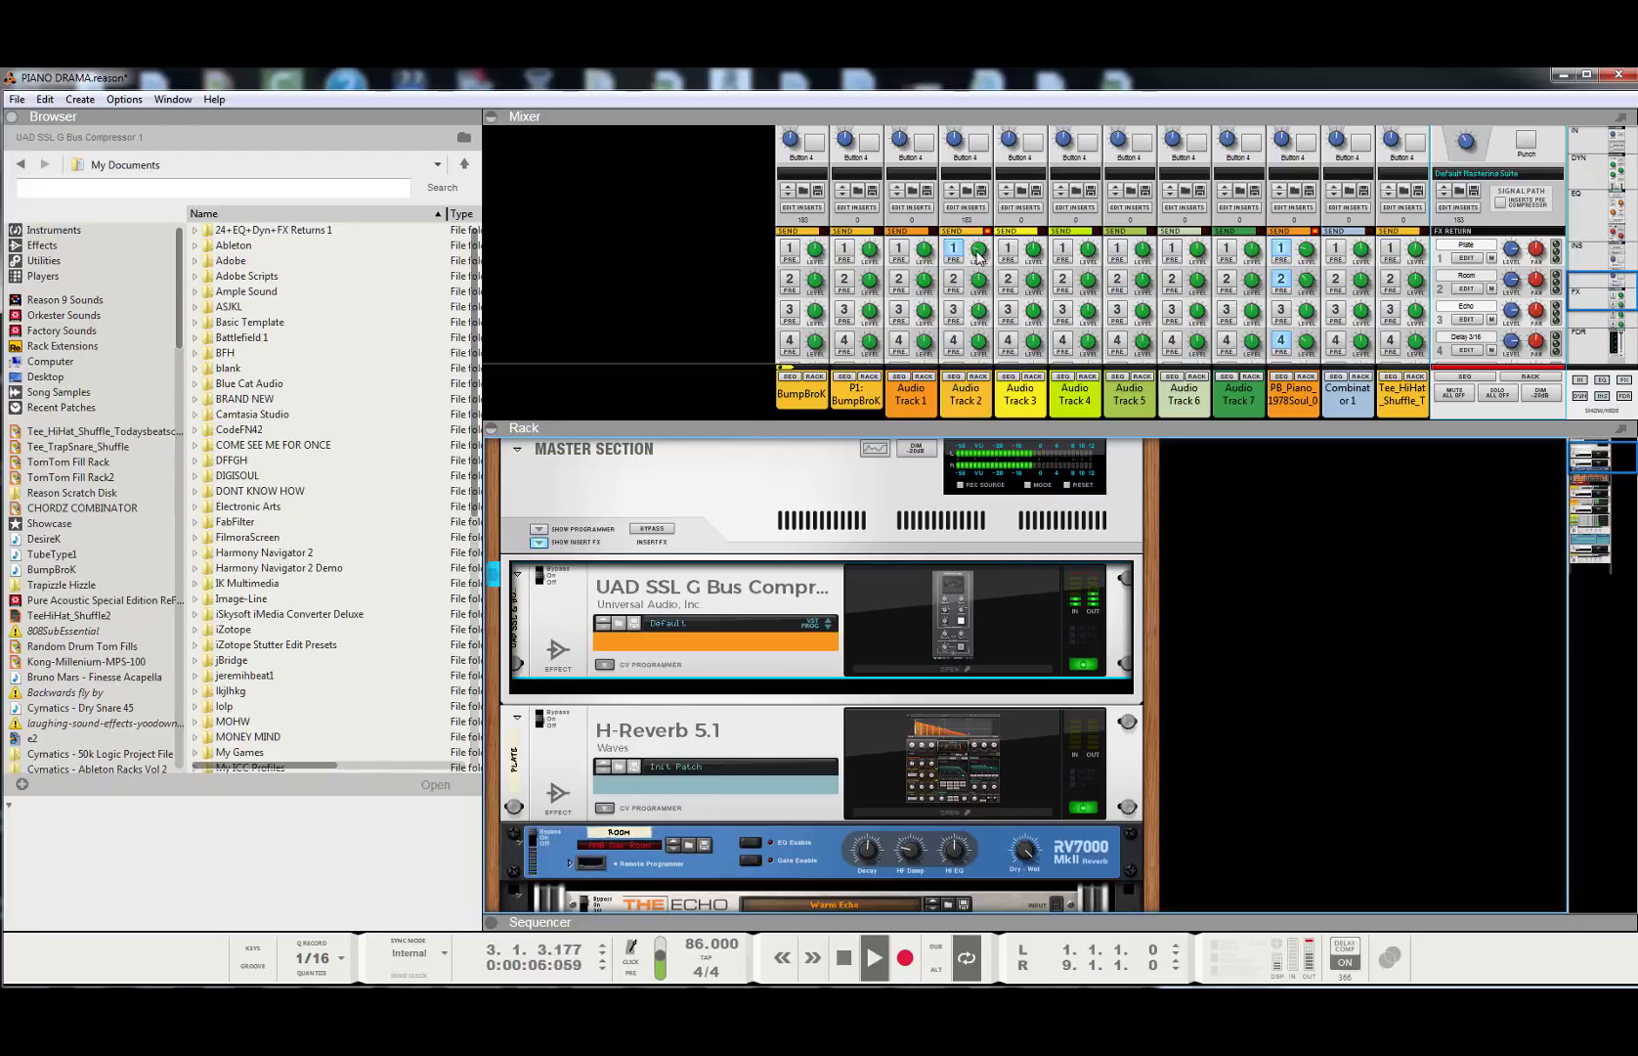
click(1511, 251)
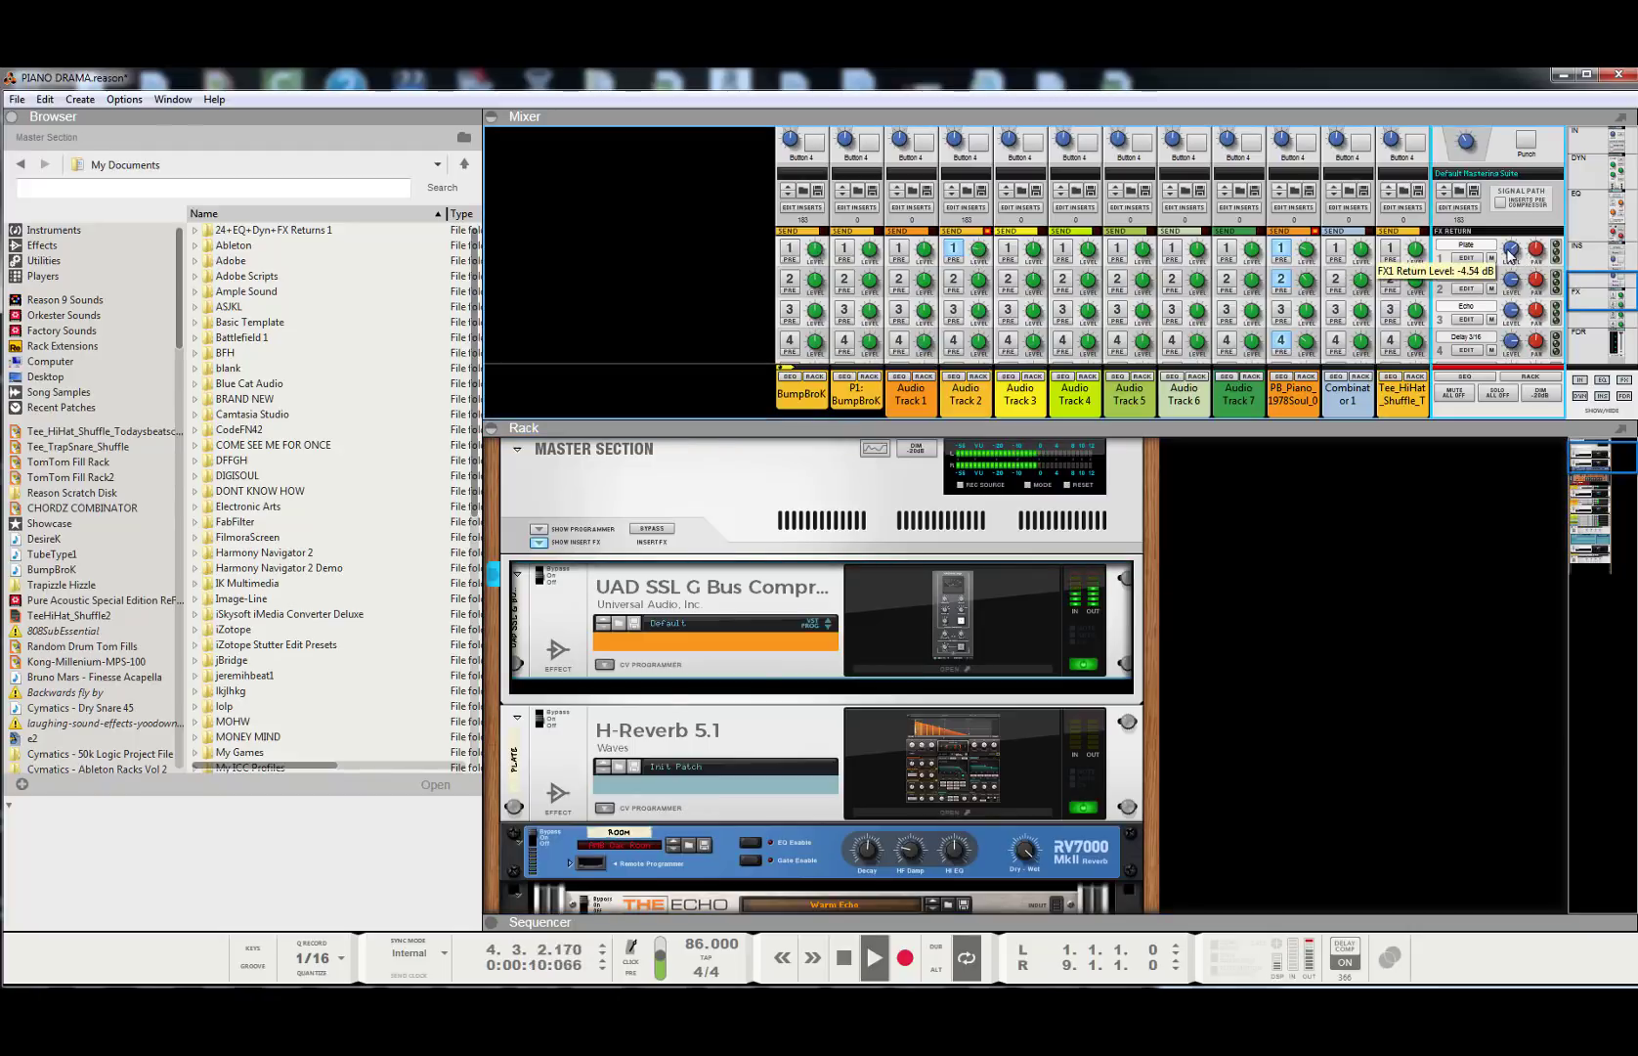
click(976, 248)
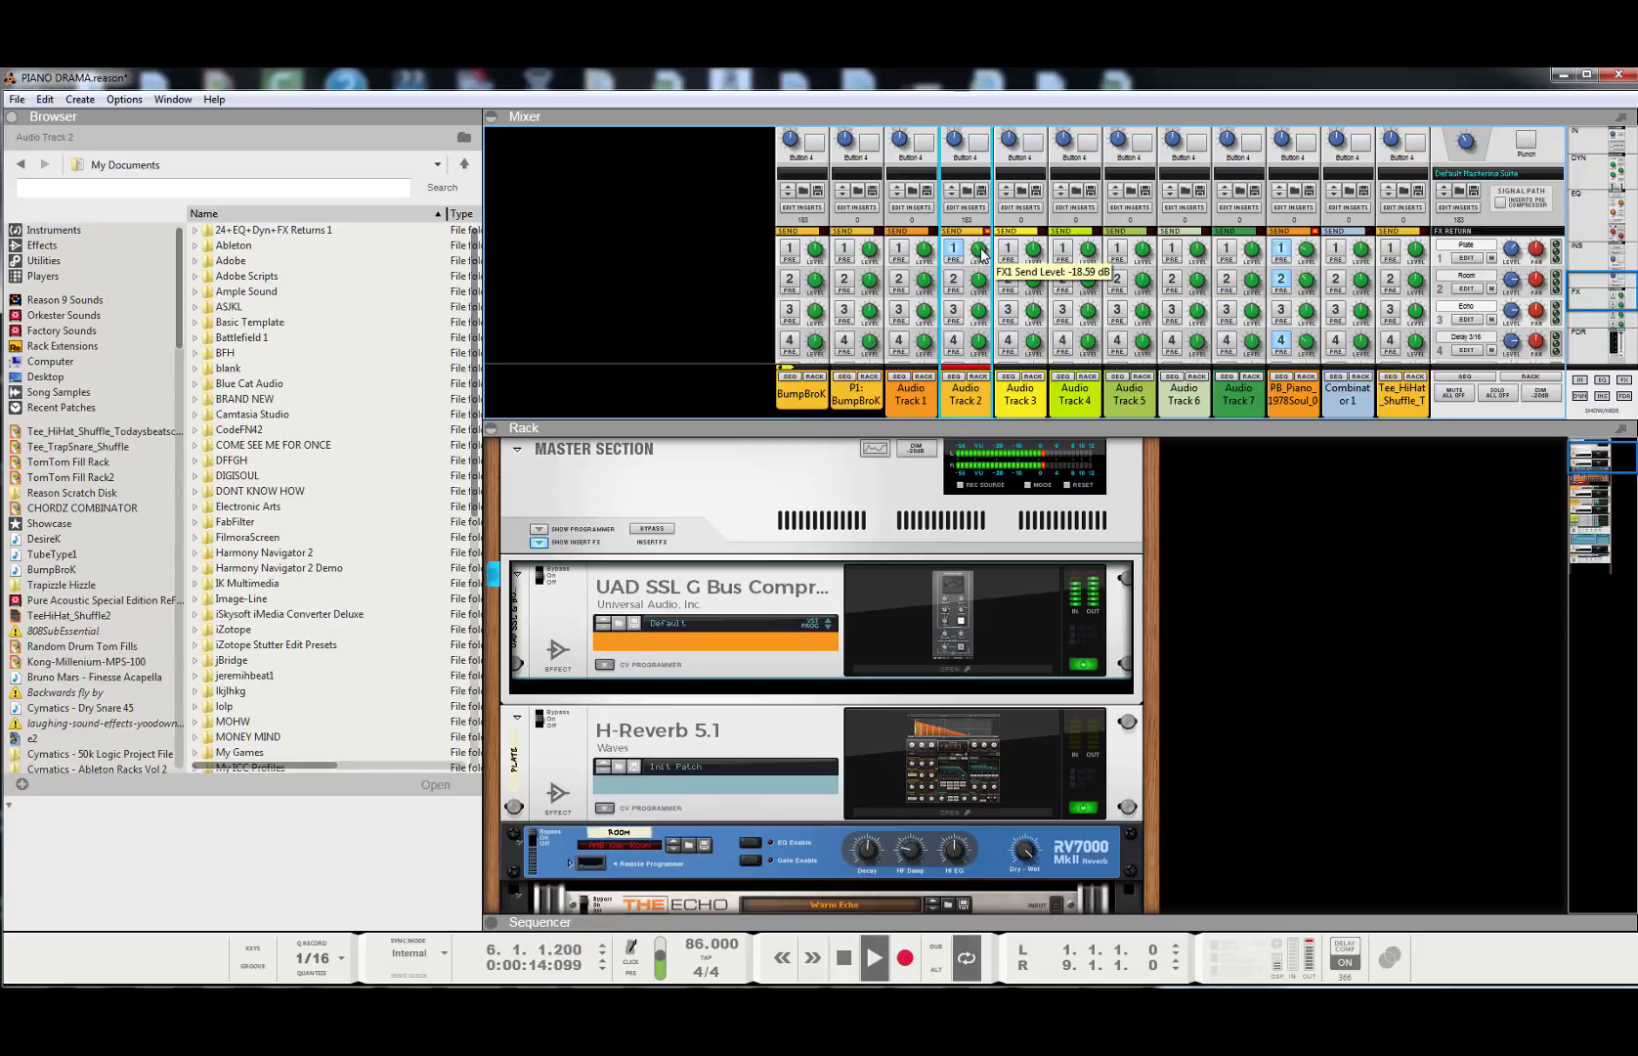
drag(981, 250, 979, 255)
click(1511, 255)
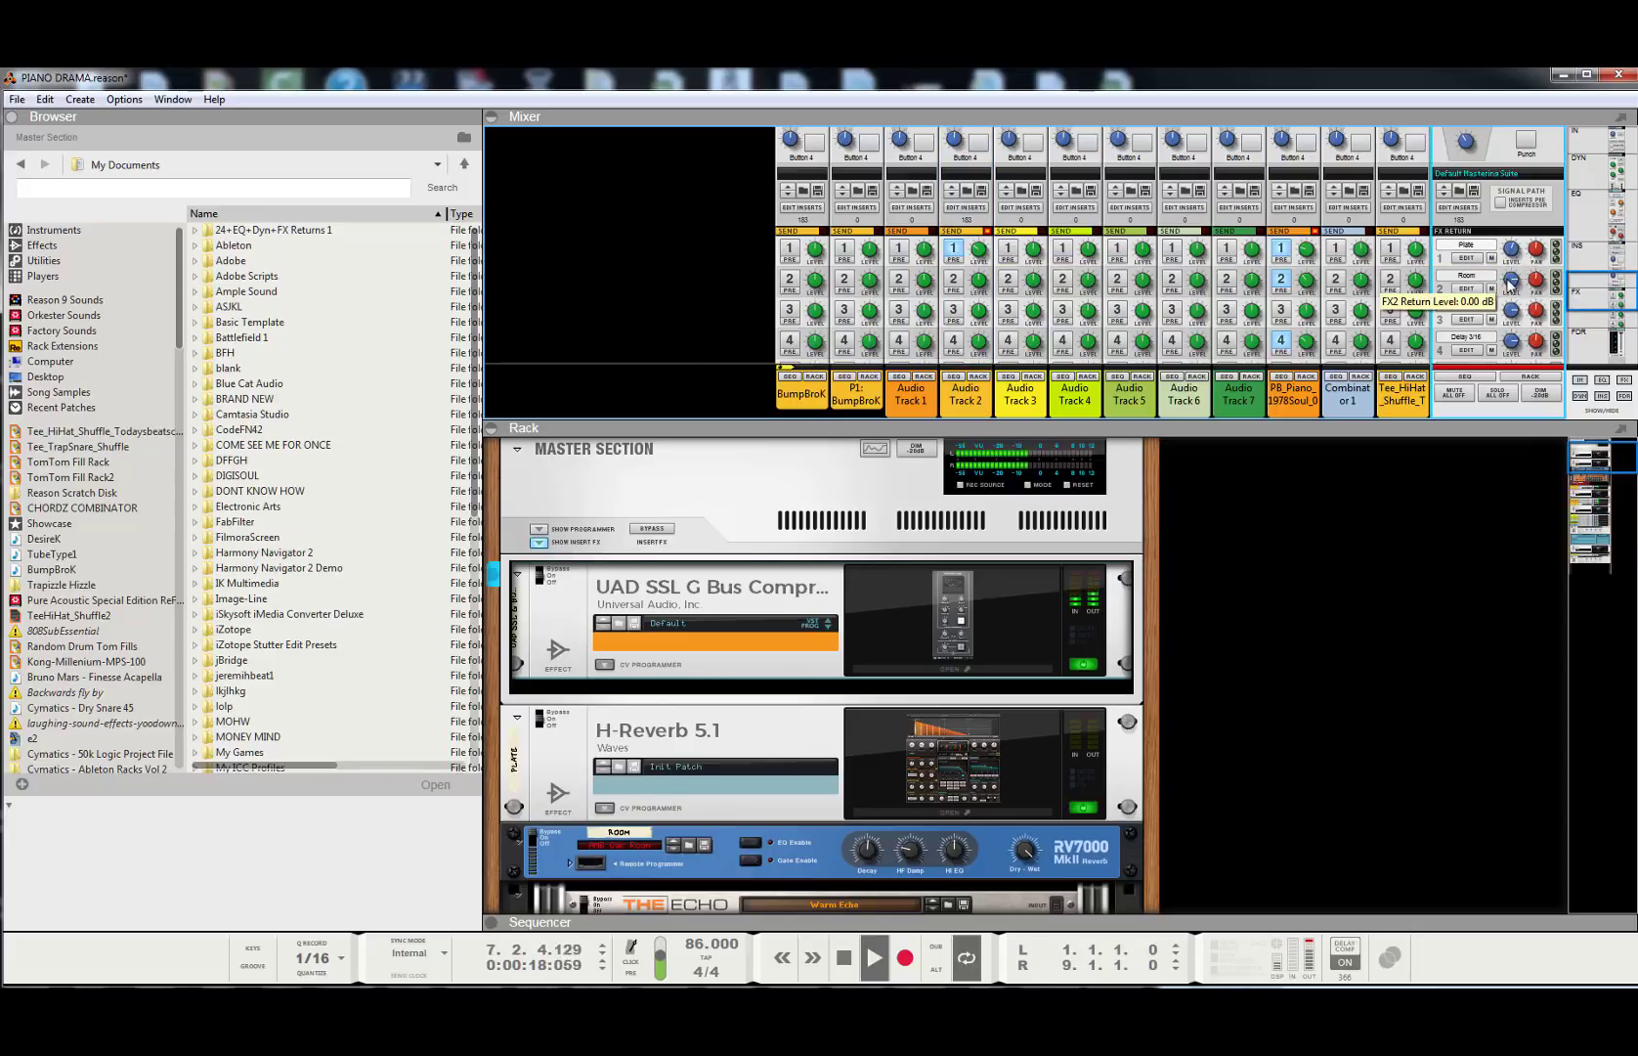
click(978, 284)
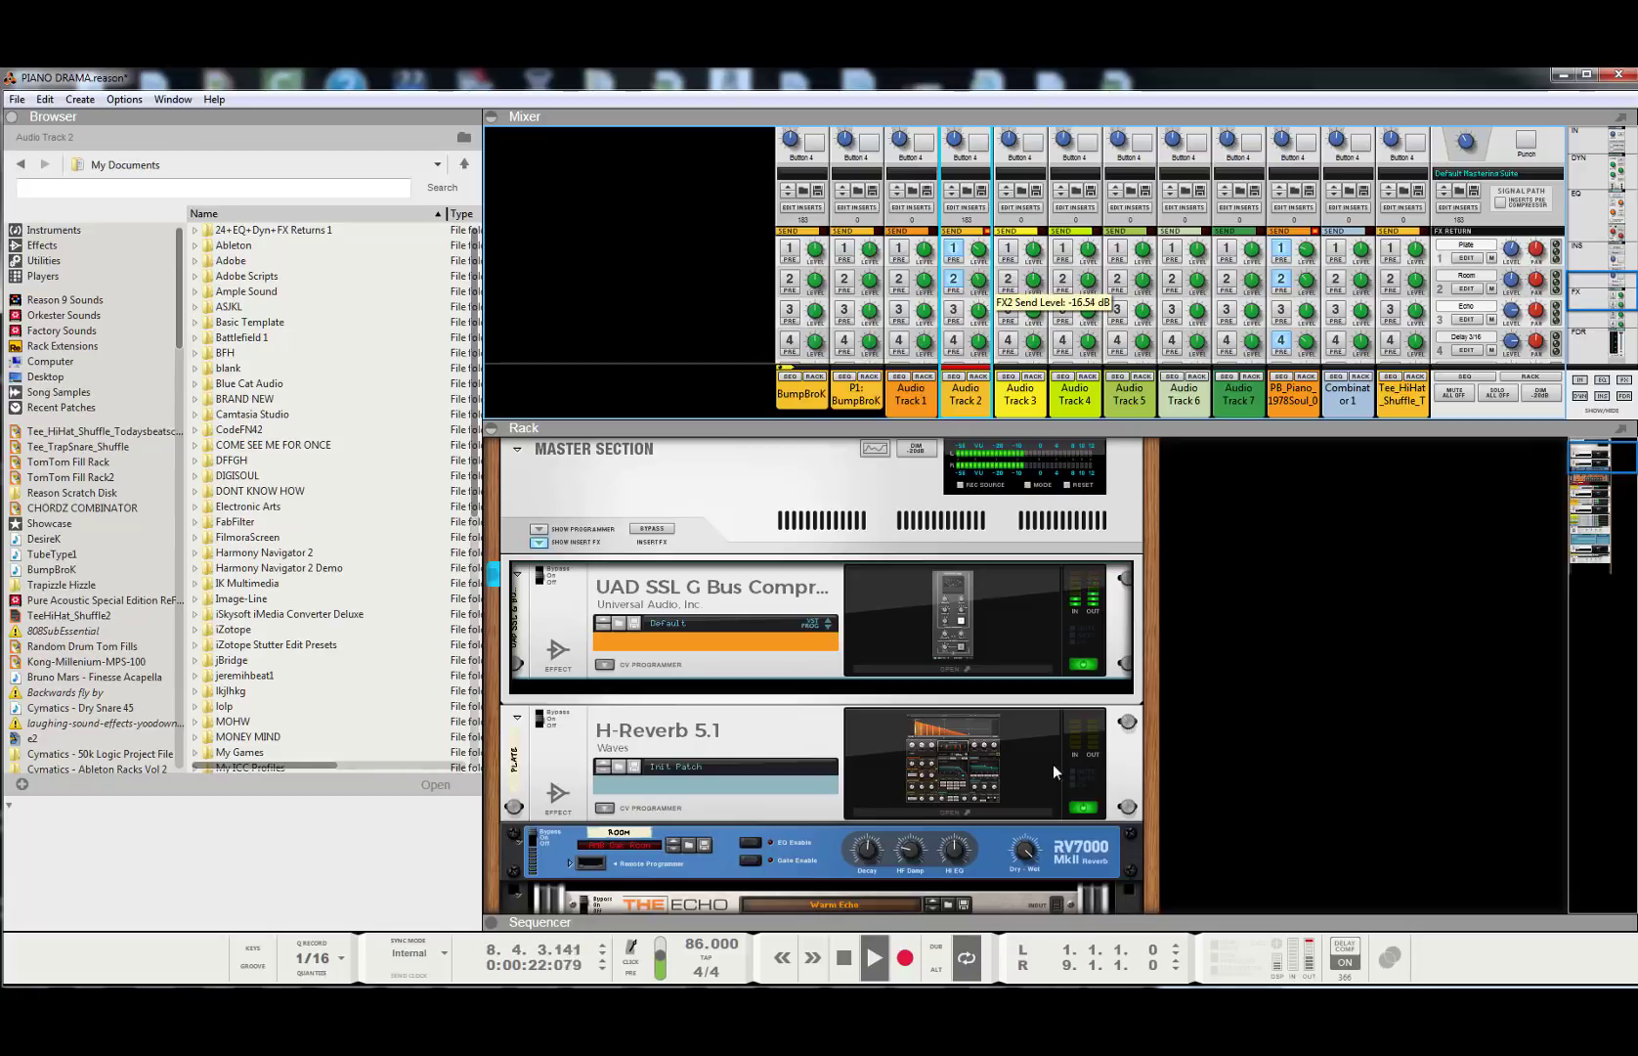
- Stop playback and add the Universal Audio UAD Ampex ATR-102 effect directly after the UAD SSL G Bus Compressor in the master inserts
click(848, 963)
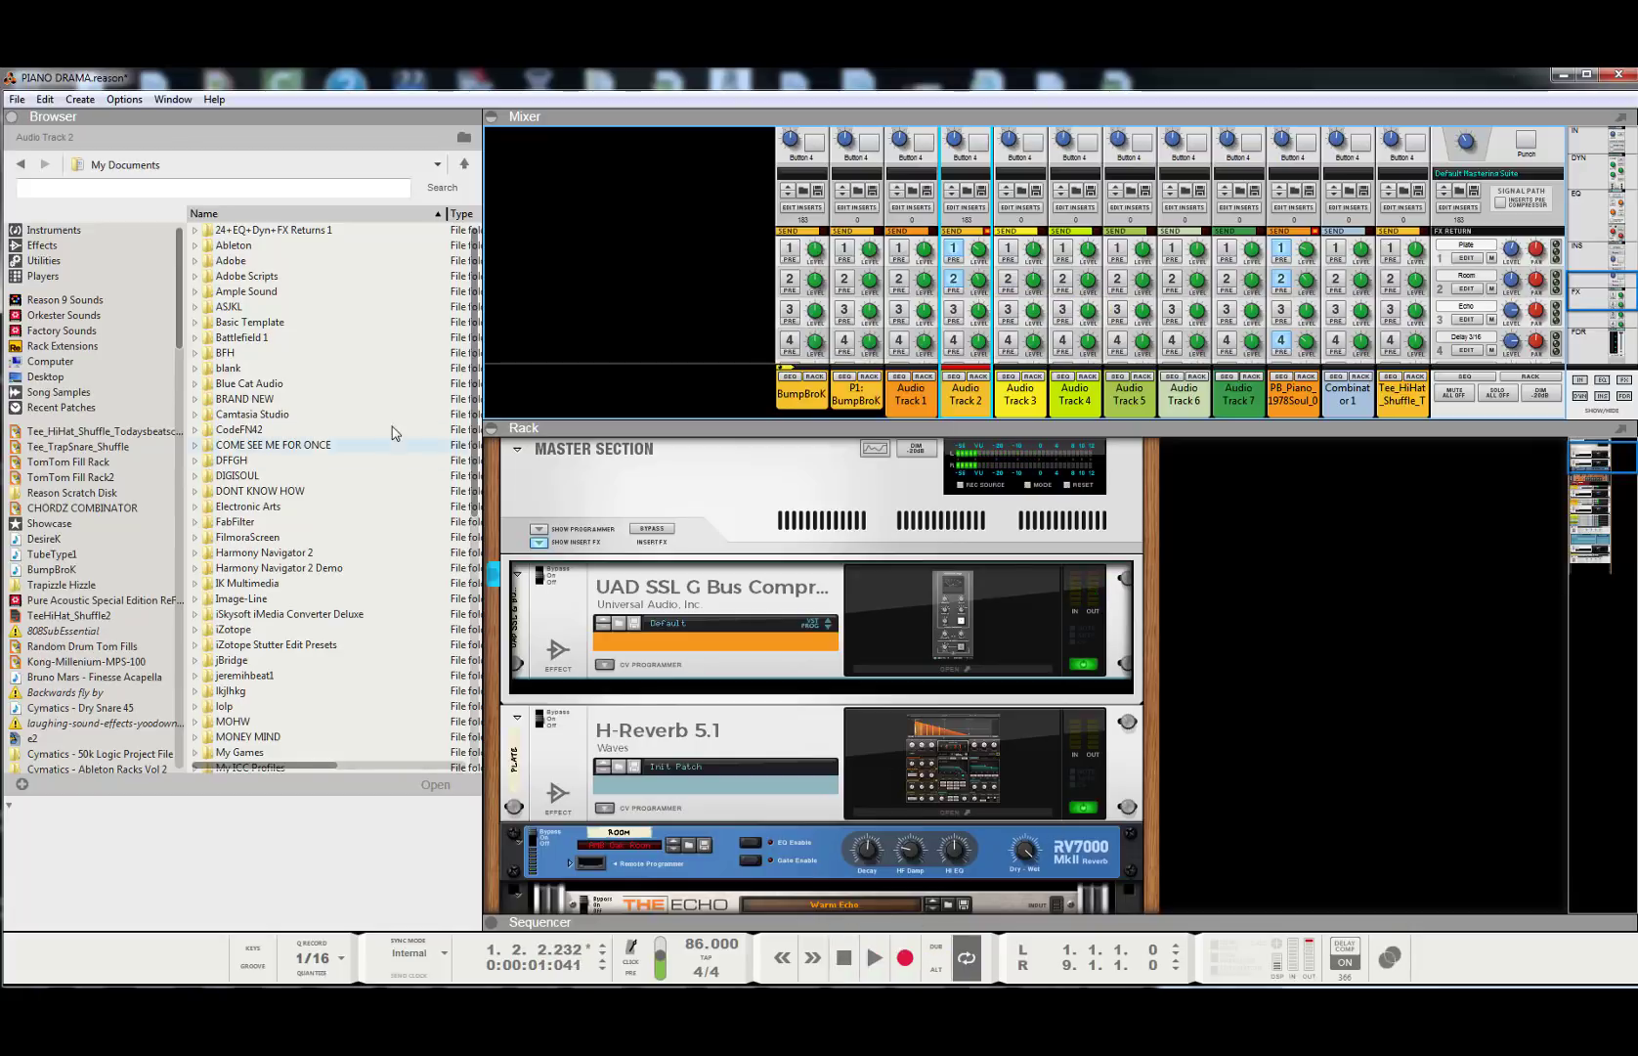
click(46, 249)
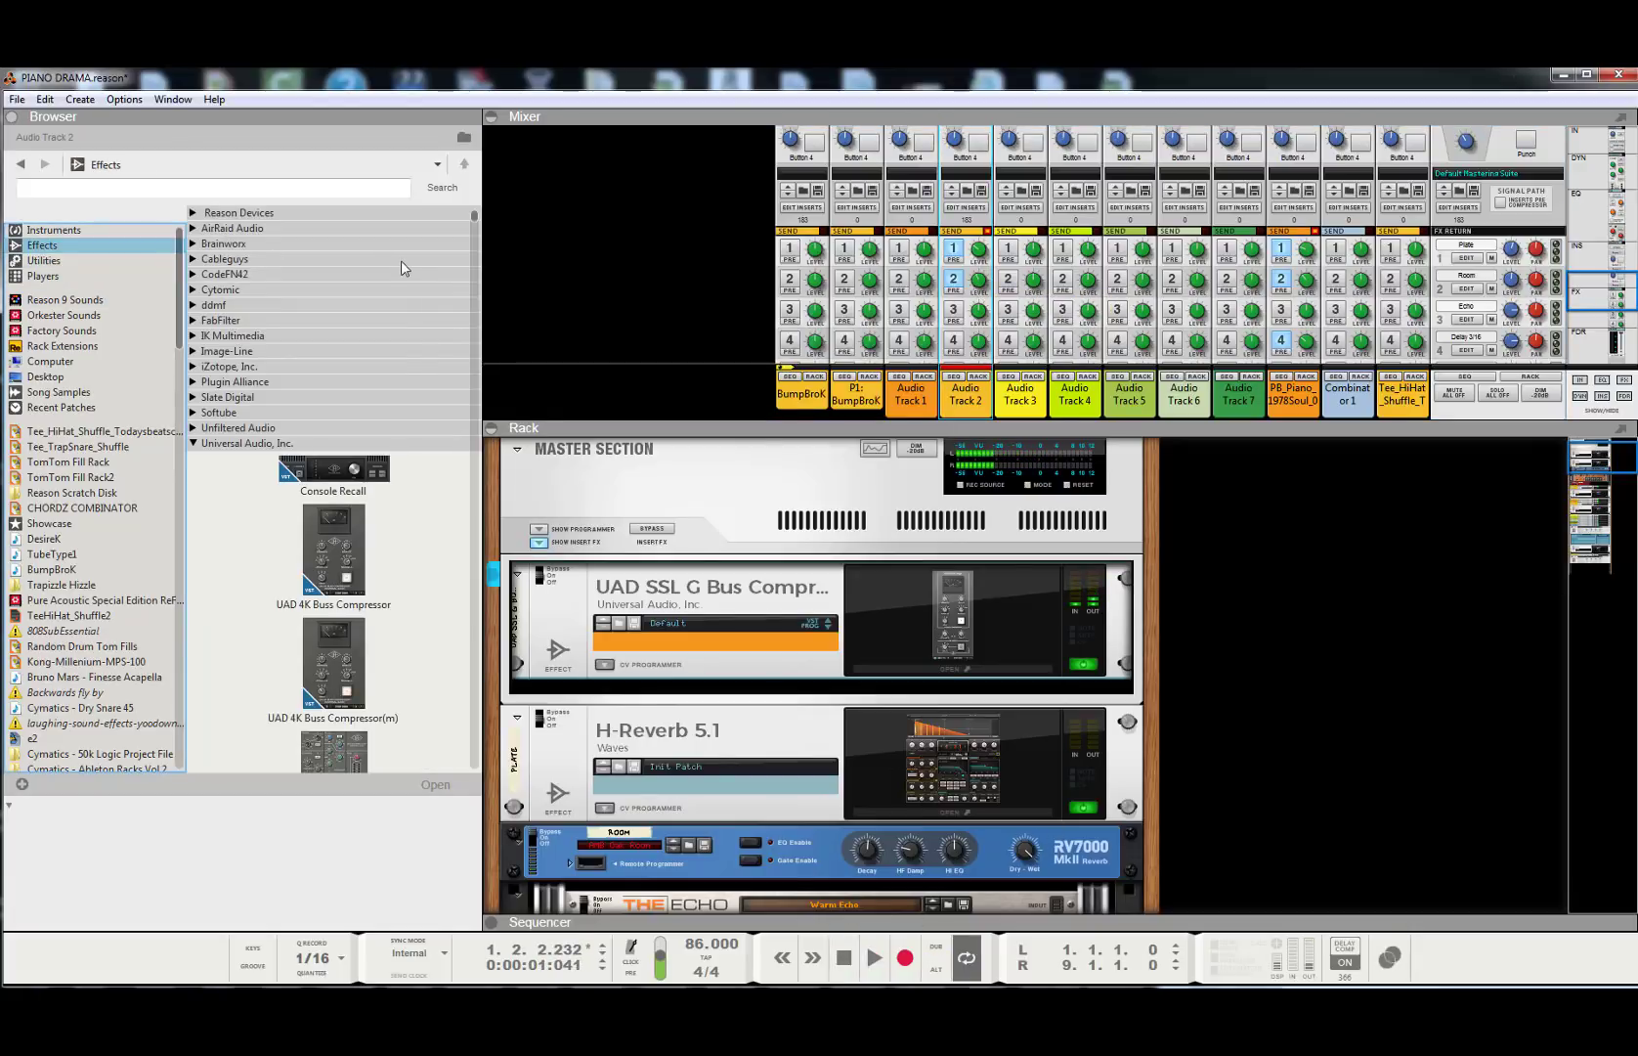
click(195, 445)
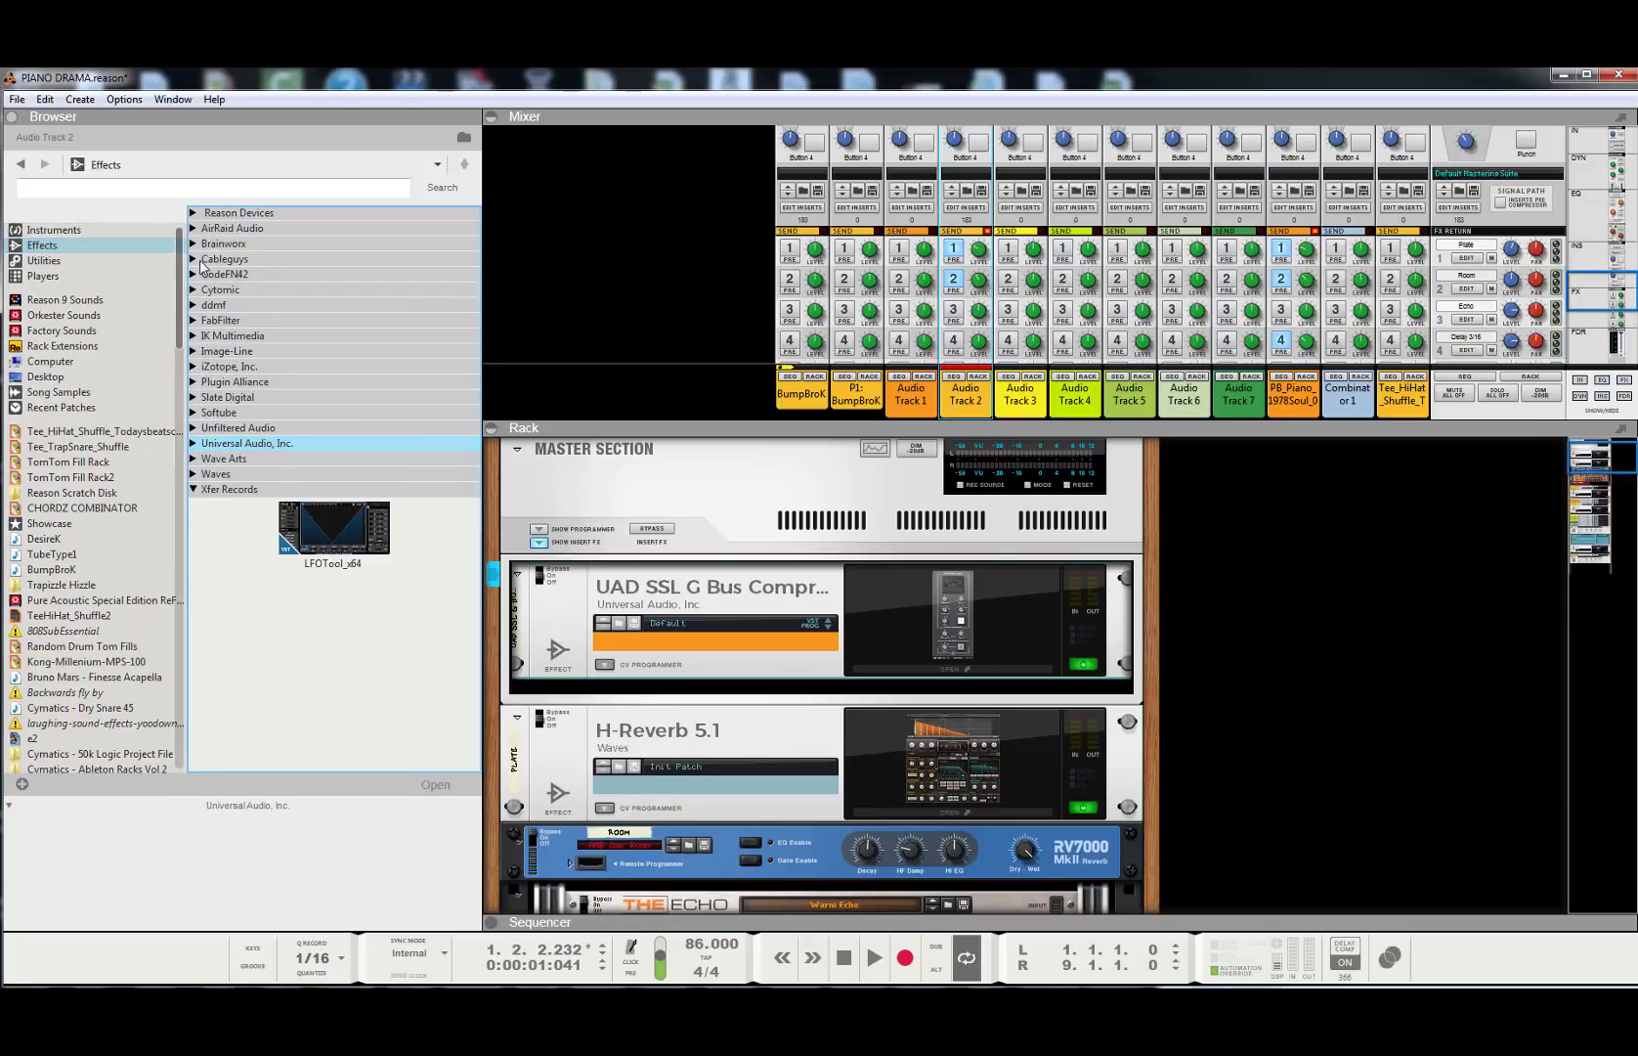
click(194, 442)
scroll(350, 455, down, 10)
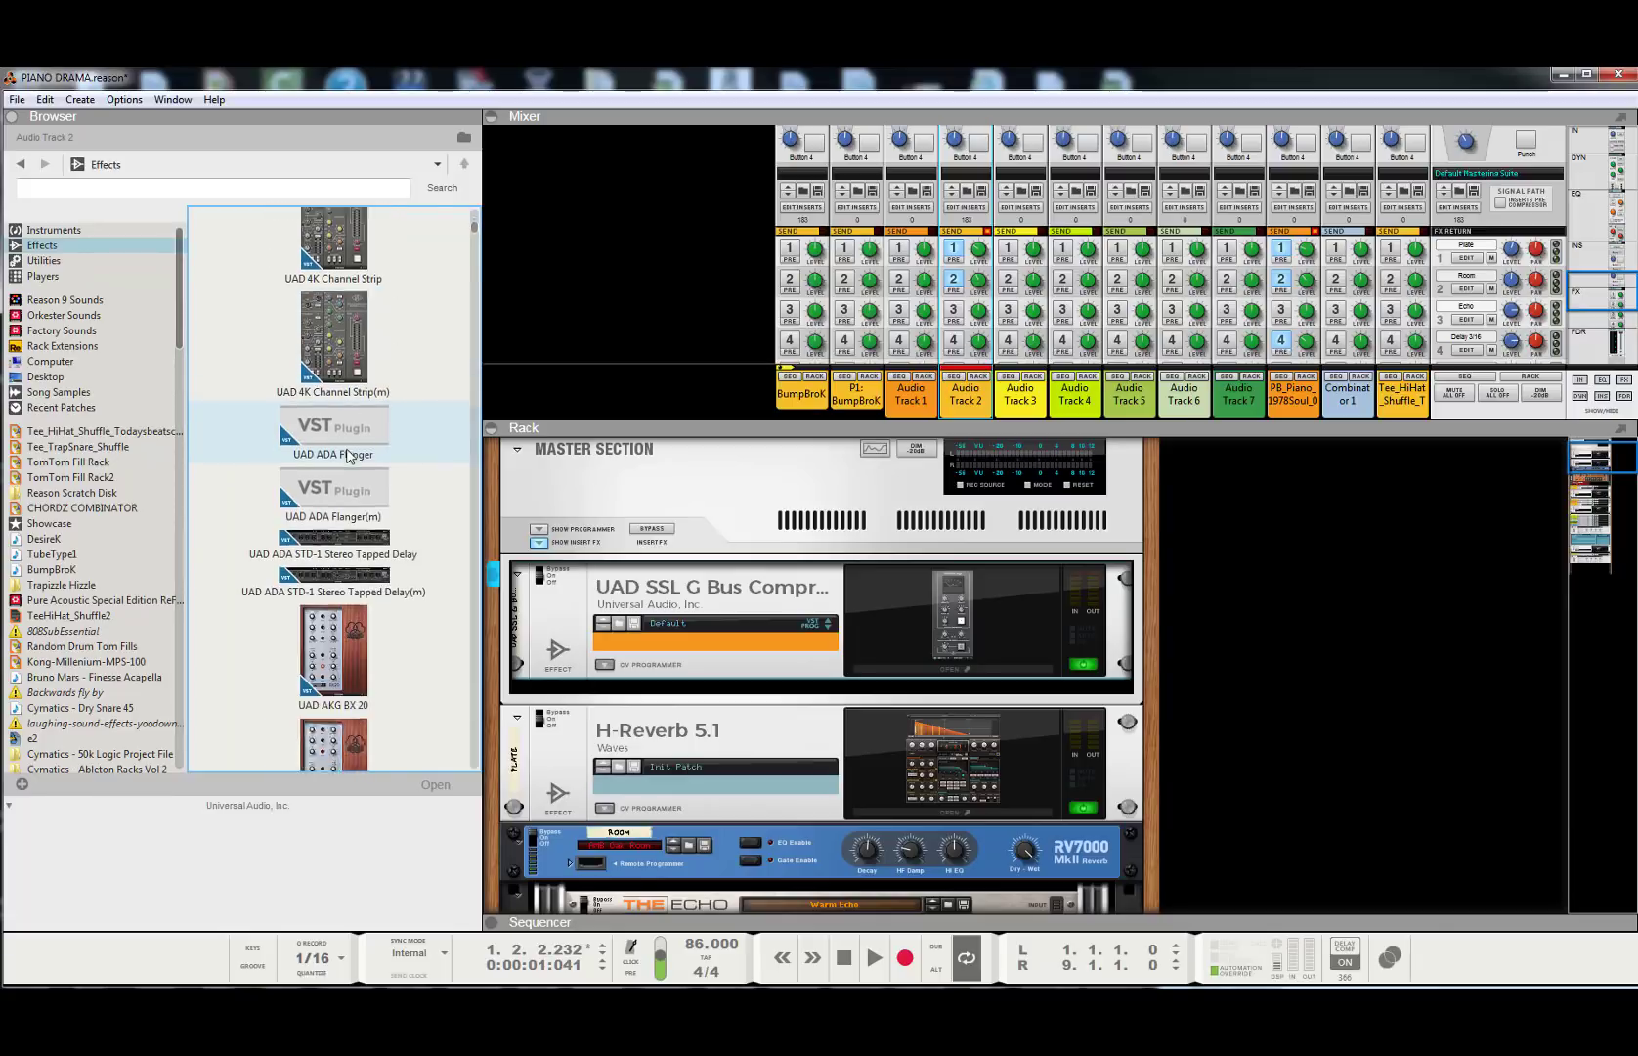
scroll(347, 452, down, 2)
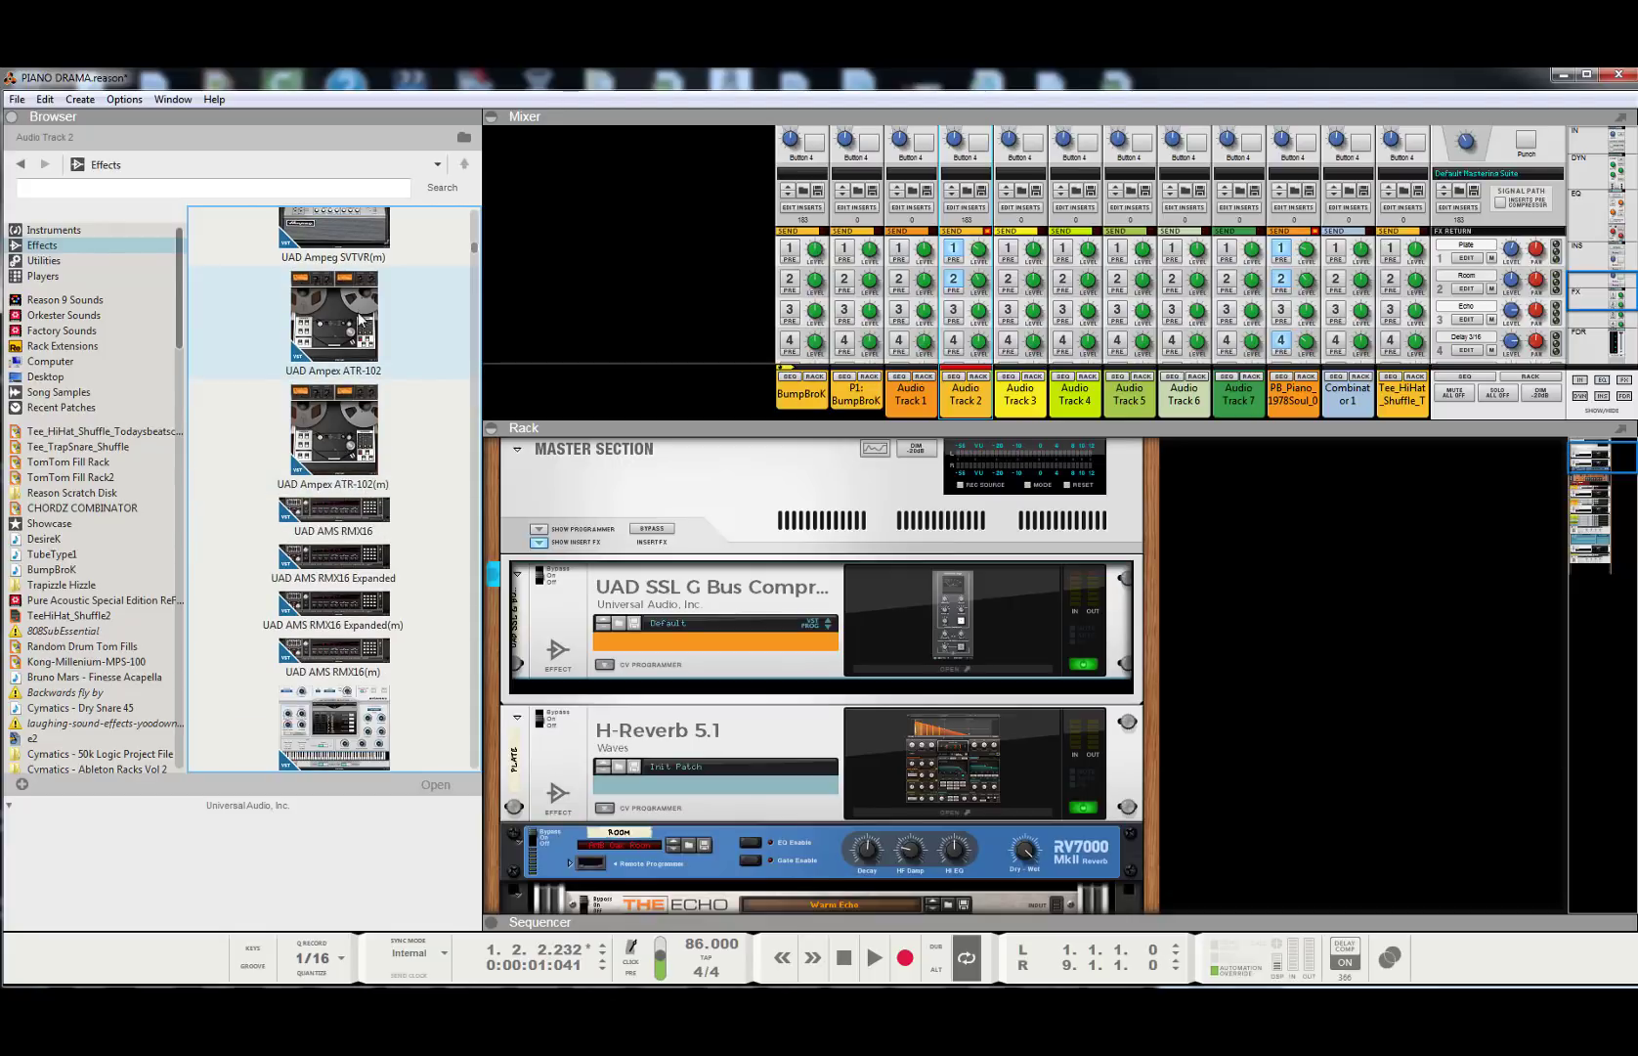
drag(354, 325, 793, 689)
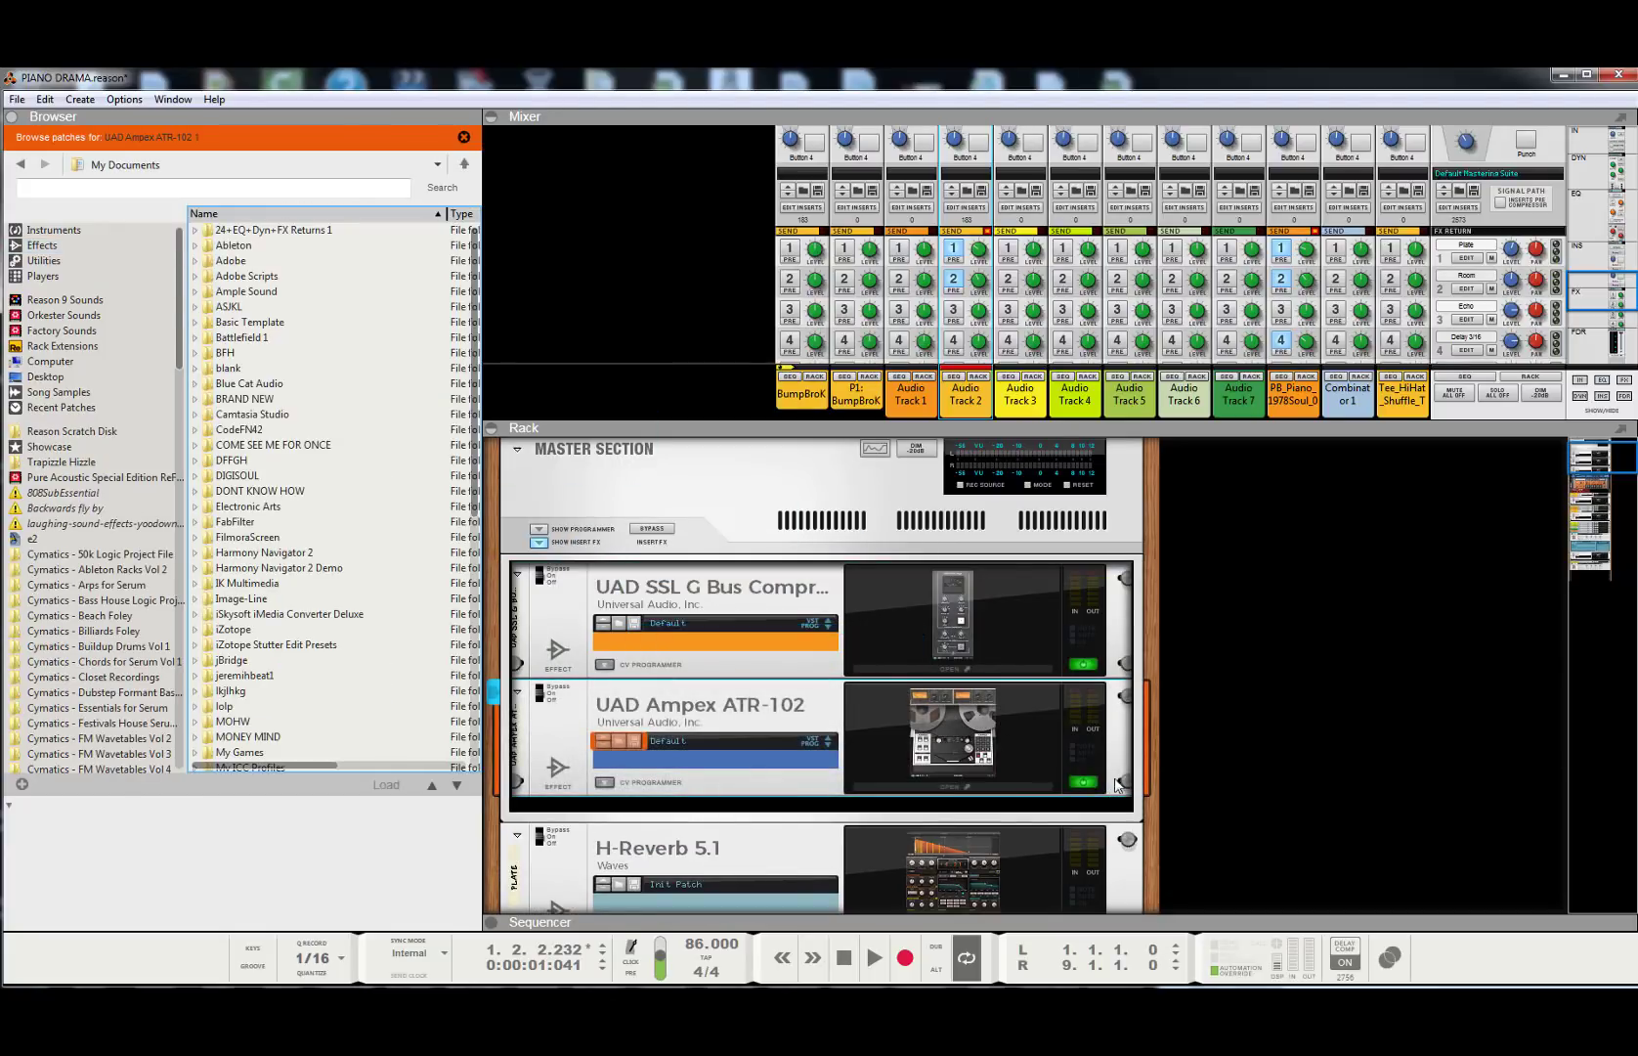
- Load the Ridiculous2 preset into the master section's UAD Ampex ATR-102 and close its window
click(1085, 783)
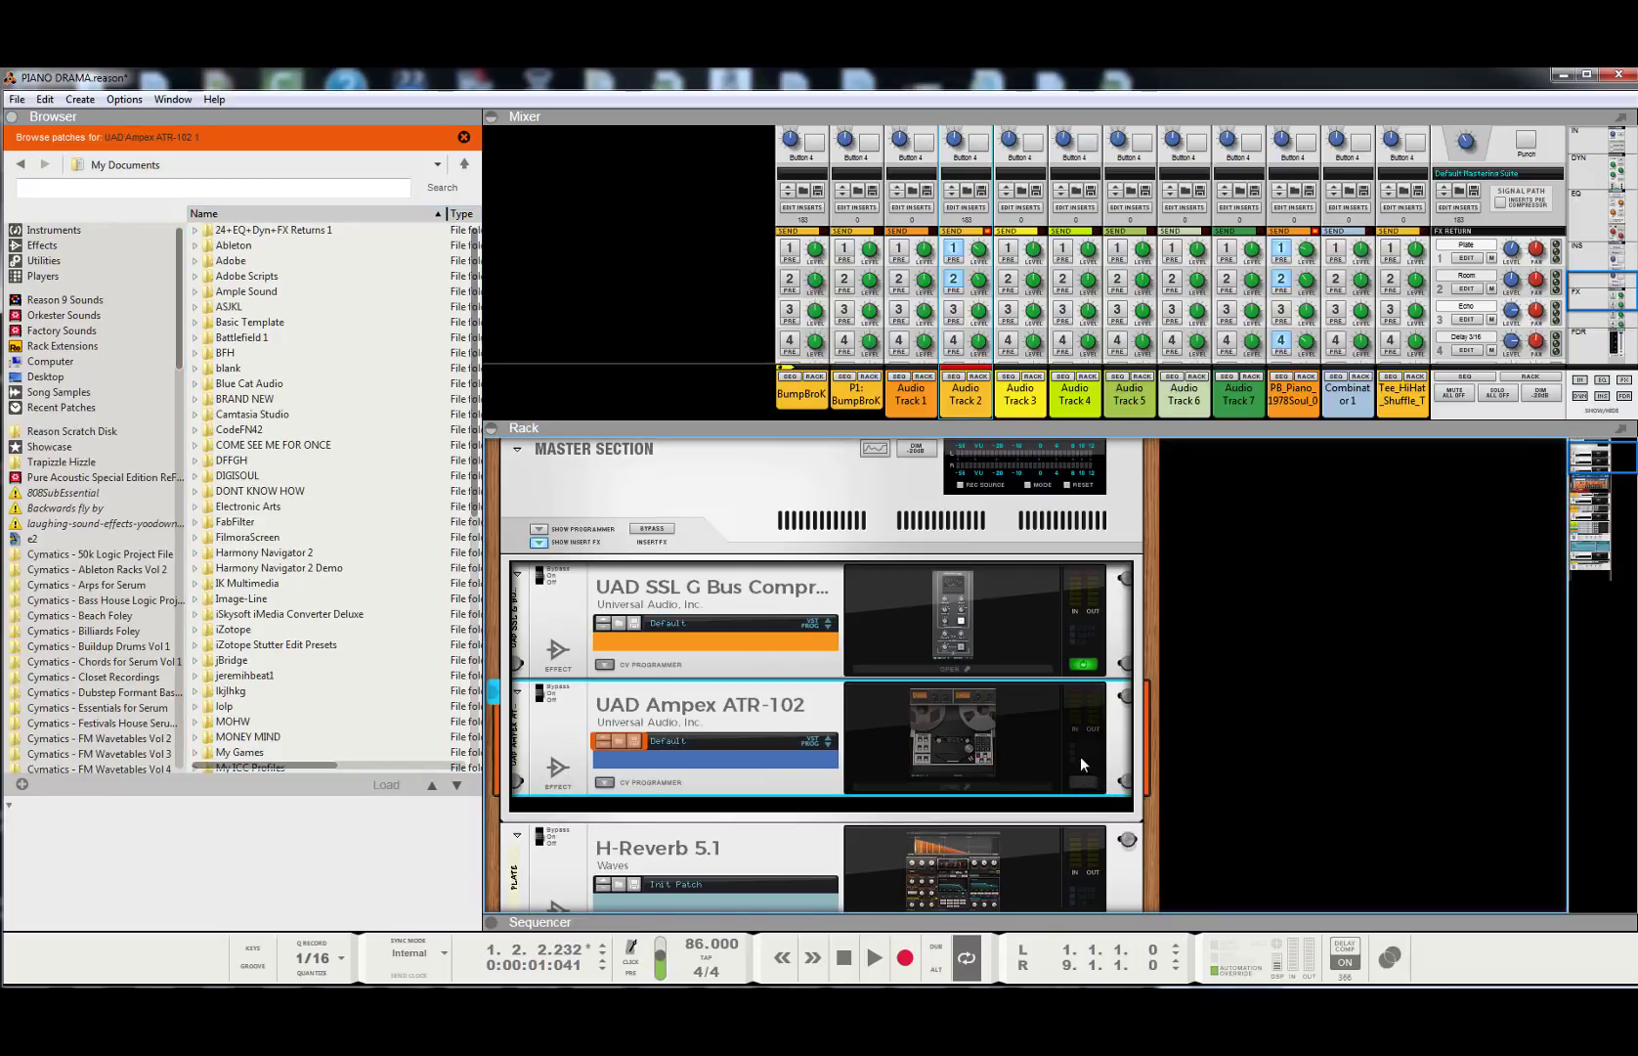
click(1084, 782)
click(961, 720)
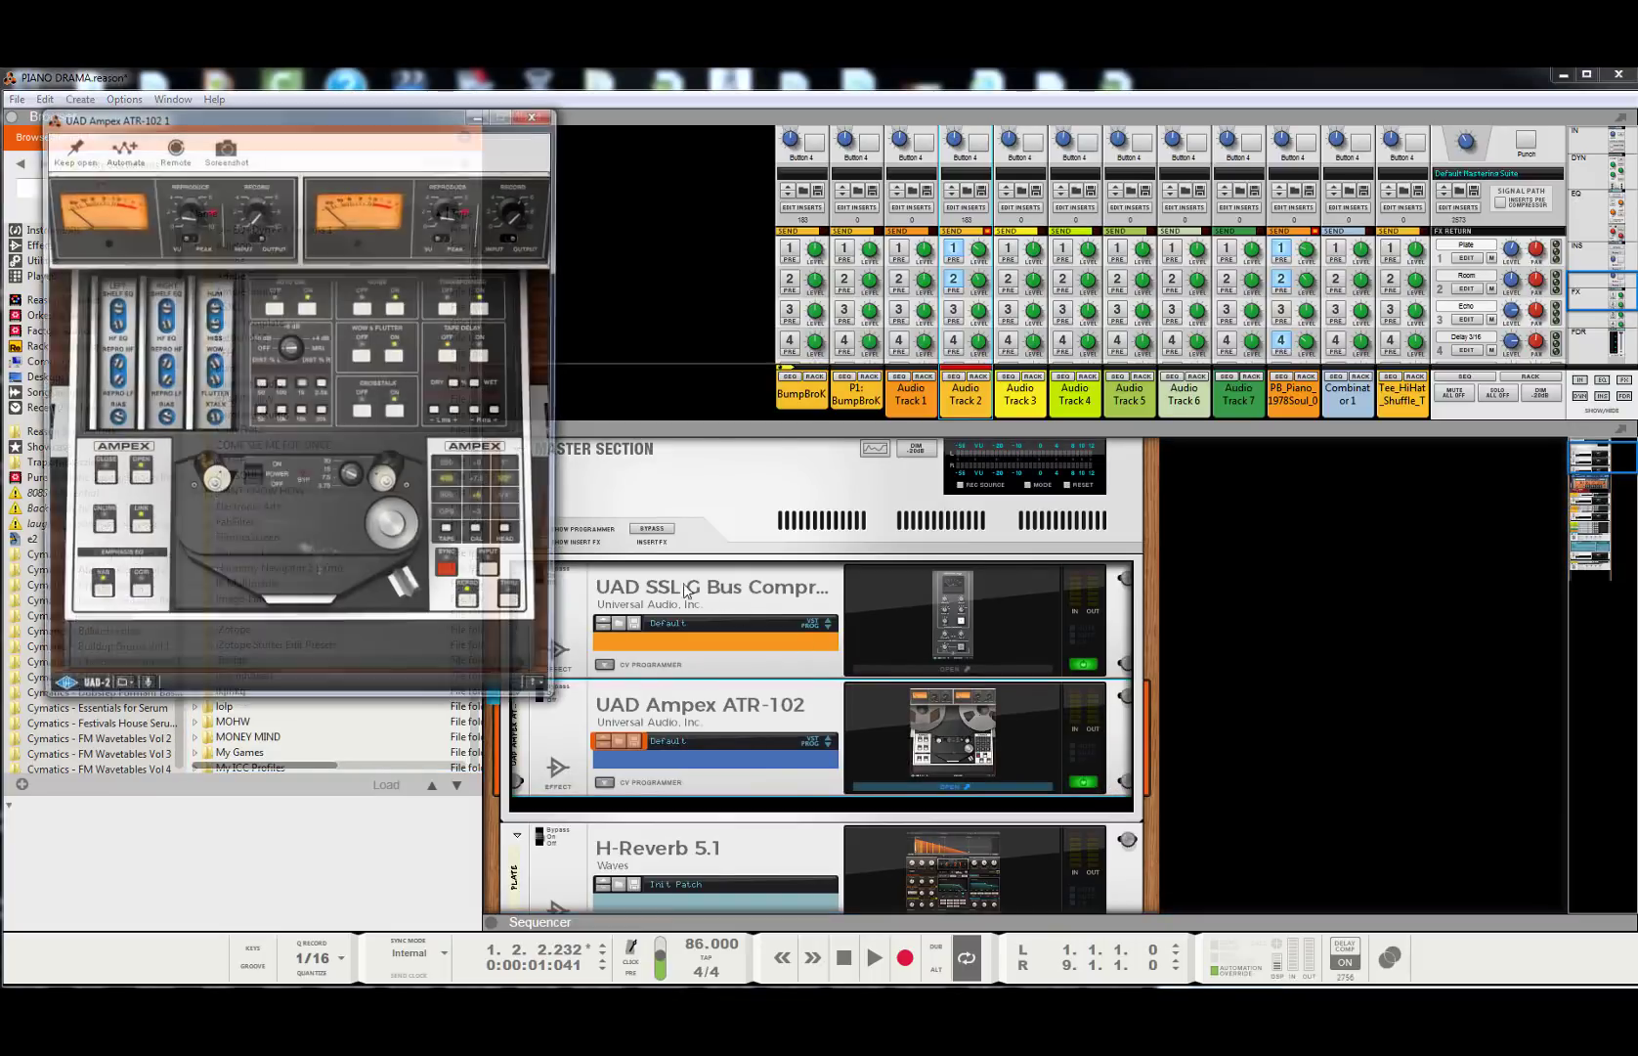
click(119, 691)
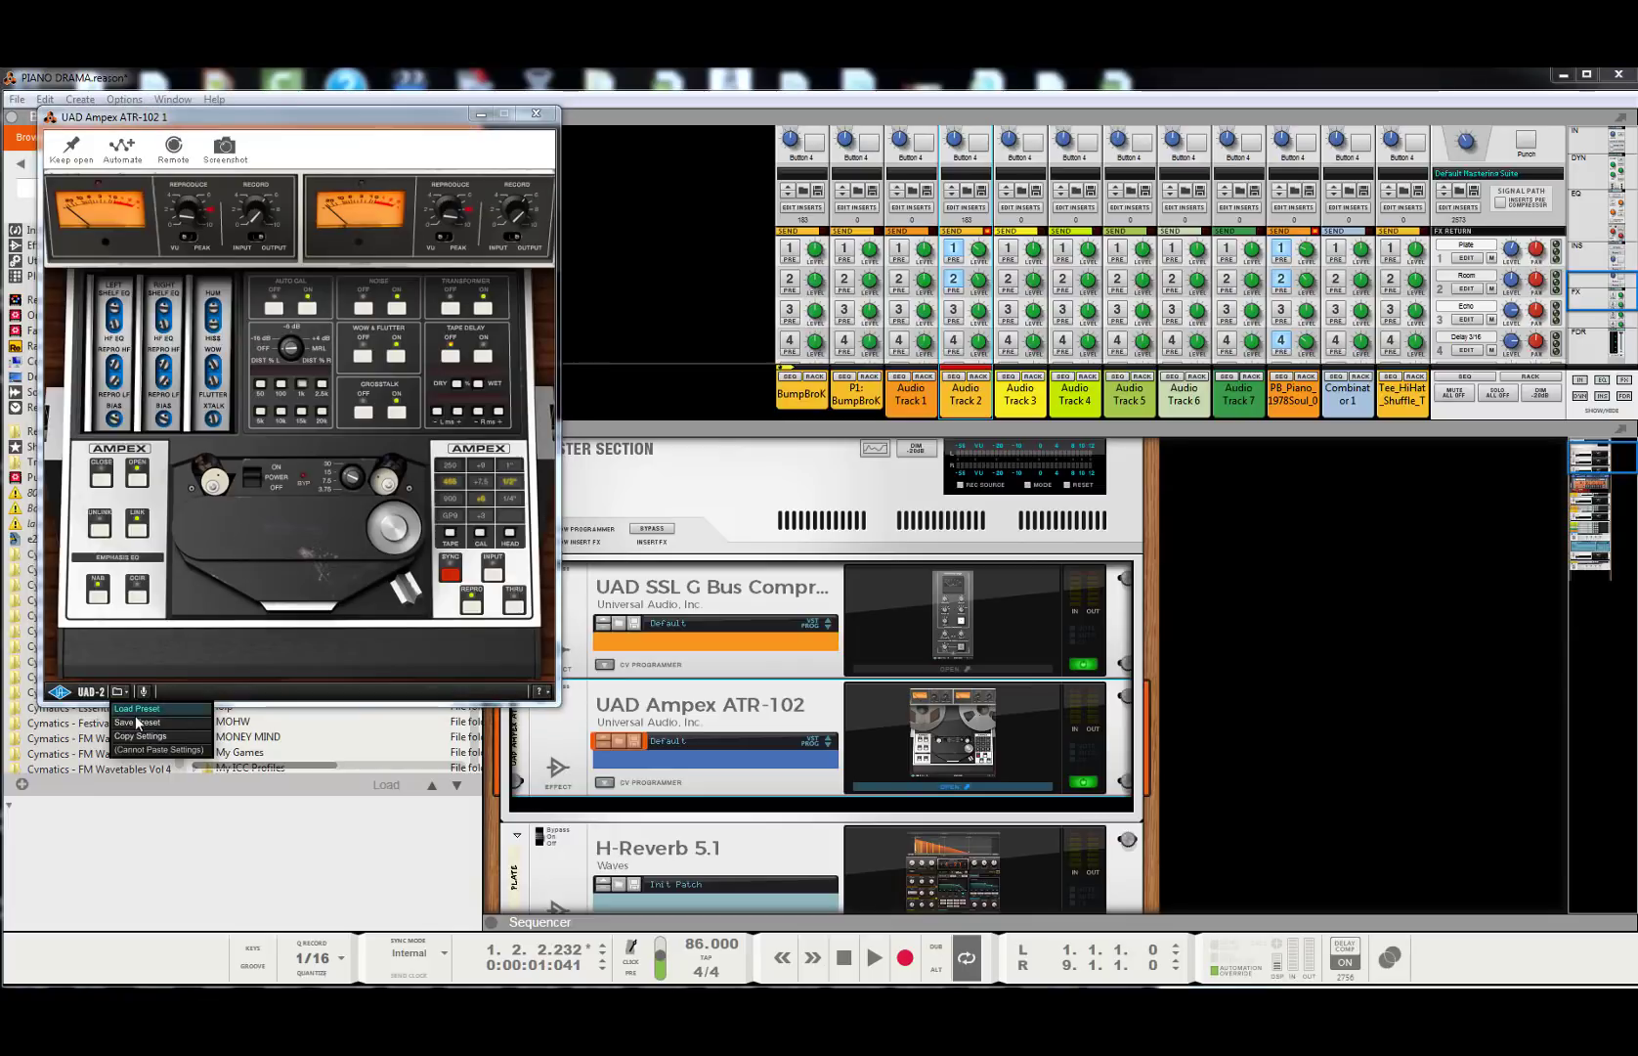
click(137, 708)
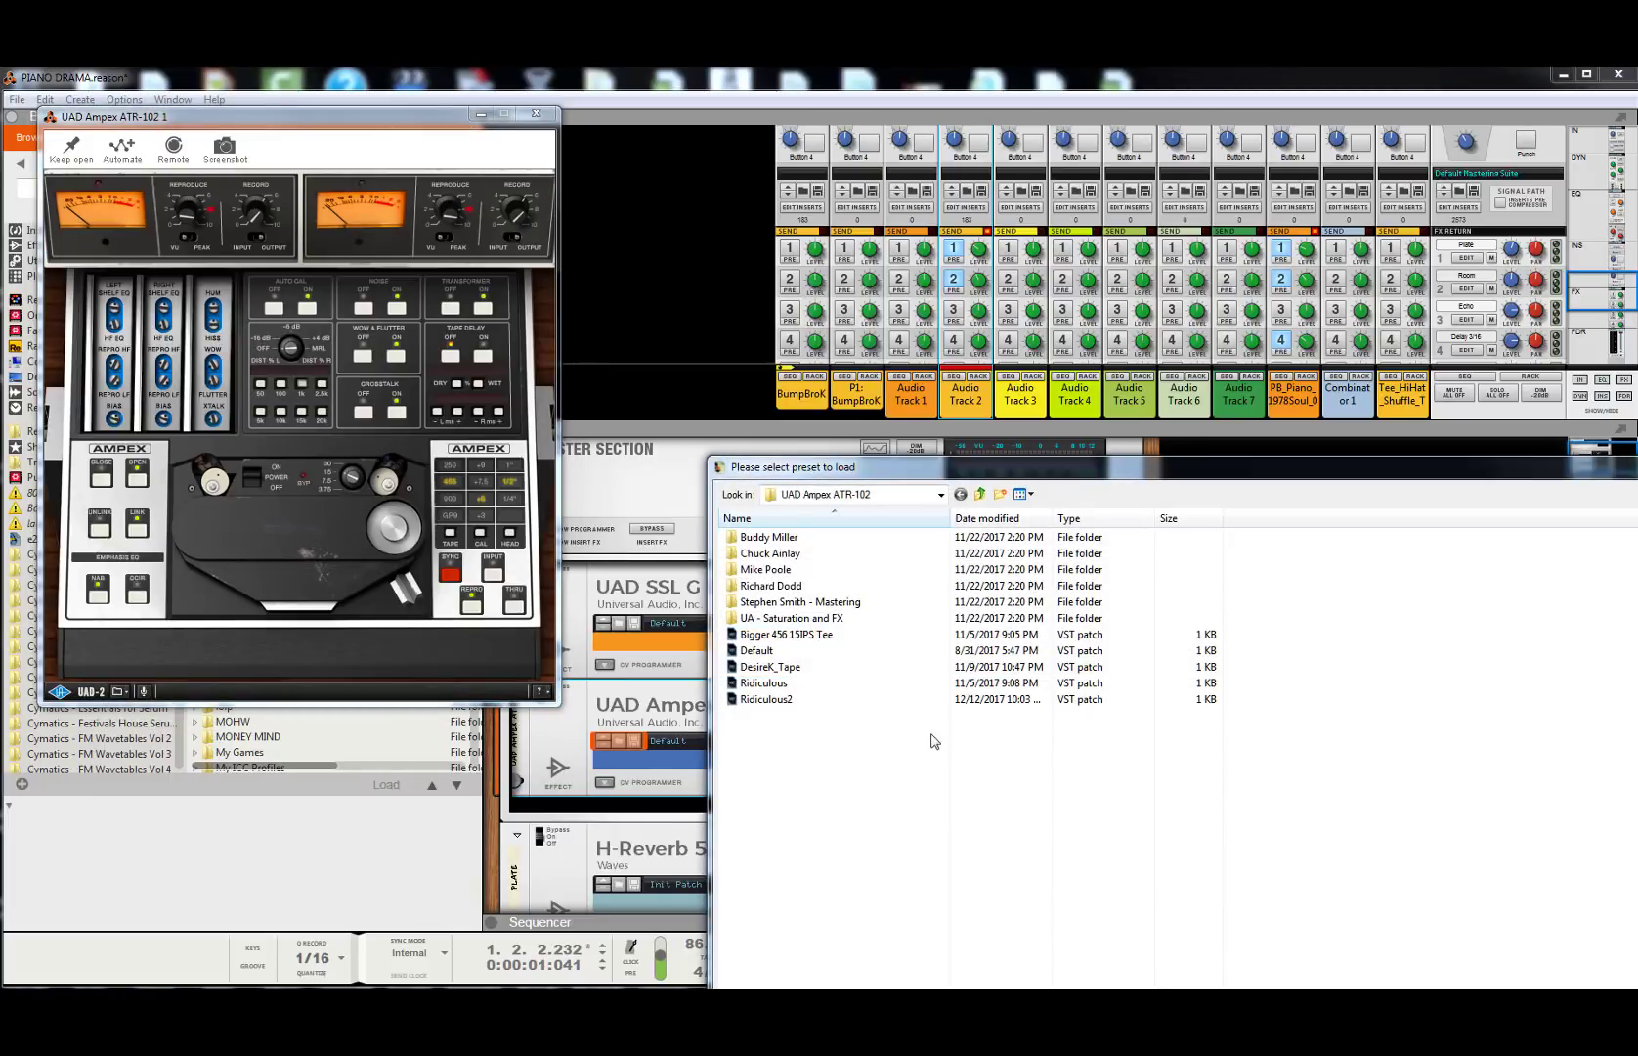
double_click(761, 700)
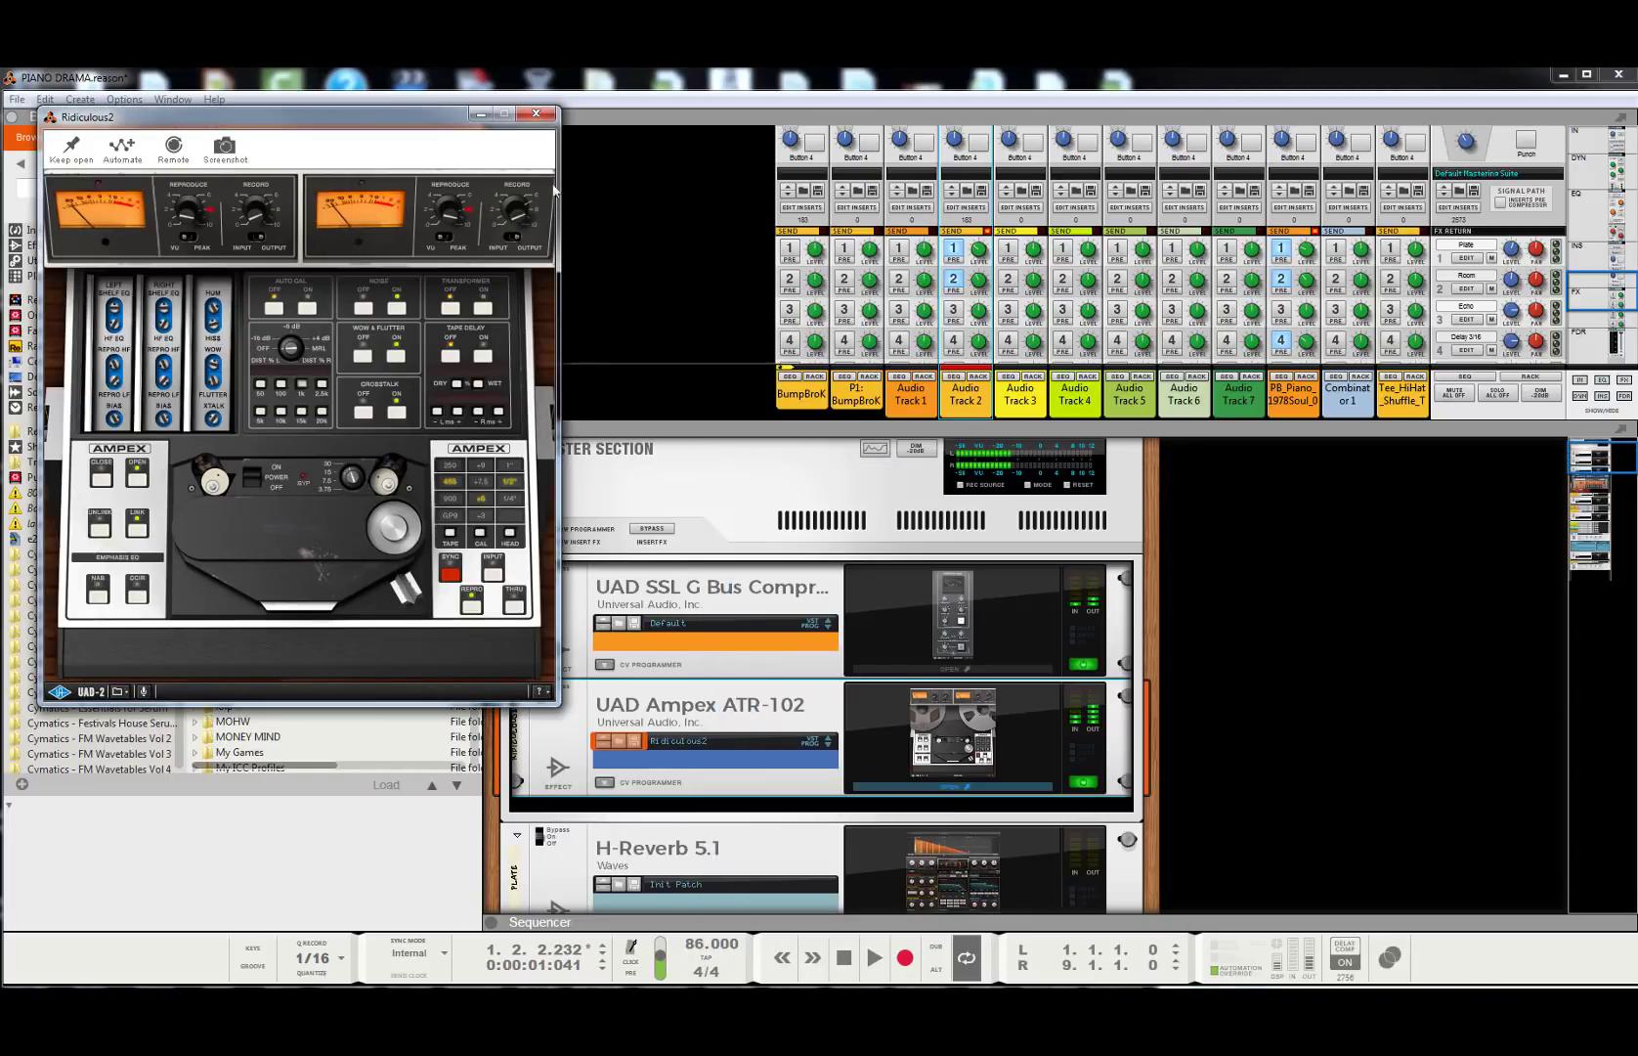
click(539, 113)
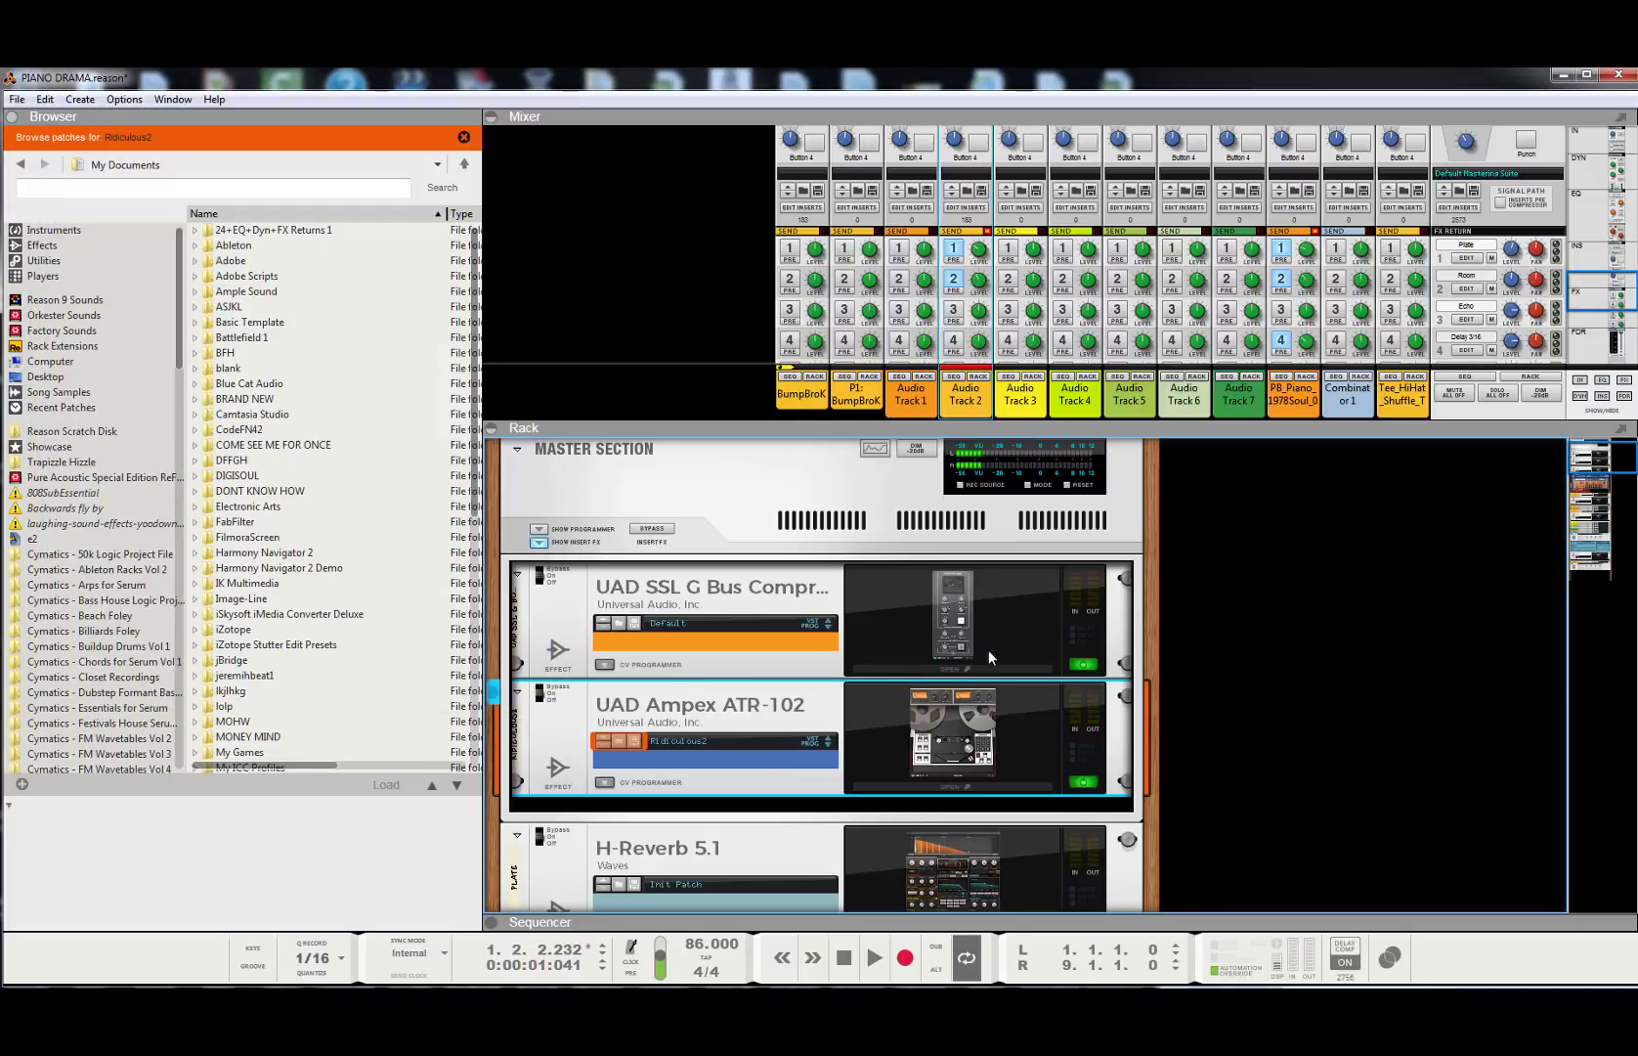
- Play the beat from the start to compare it with the UAD Ampex ATR-102 switched off and on, and stop playback
click(1083, 784)
click(843, 958)
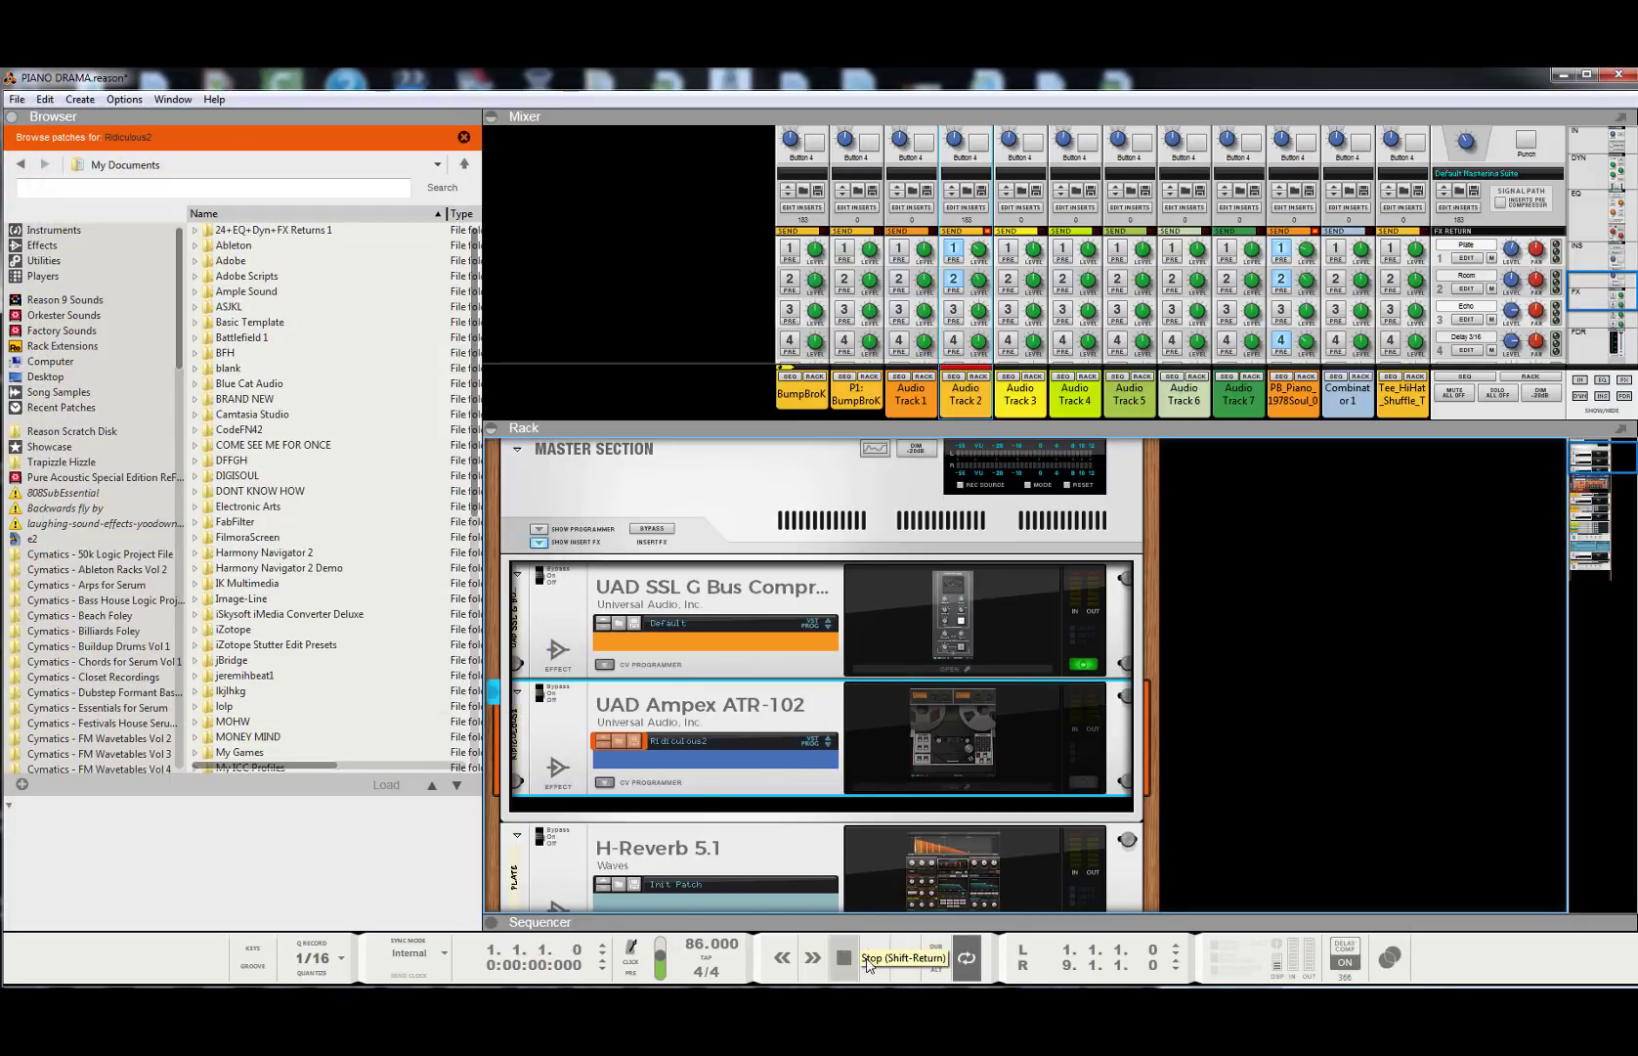
click(871, 960)
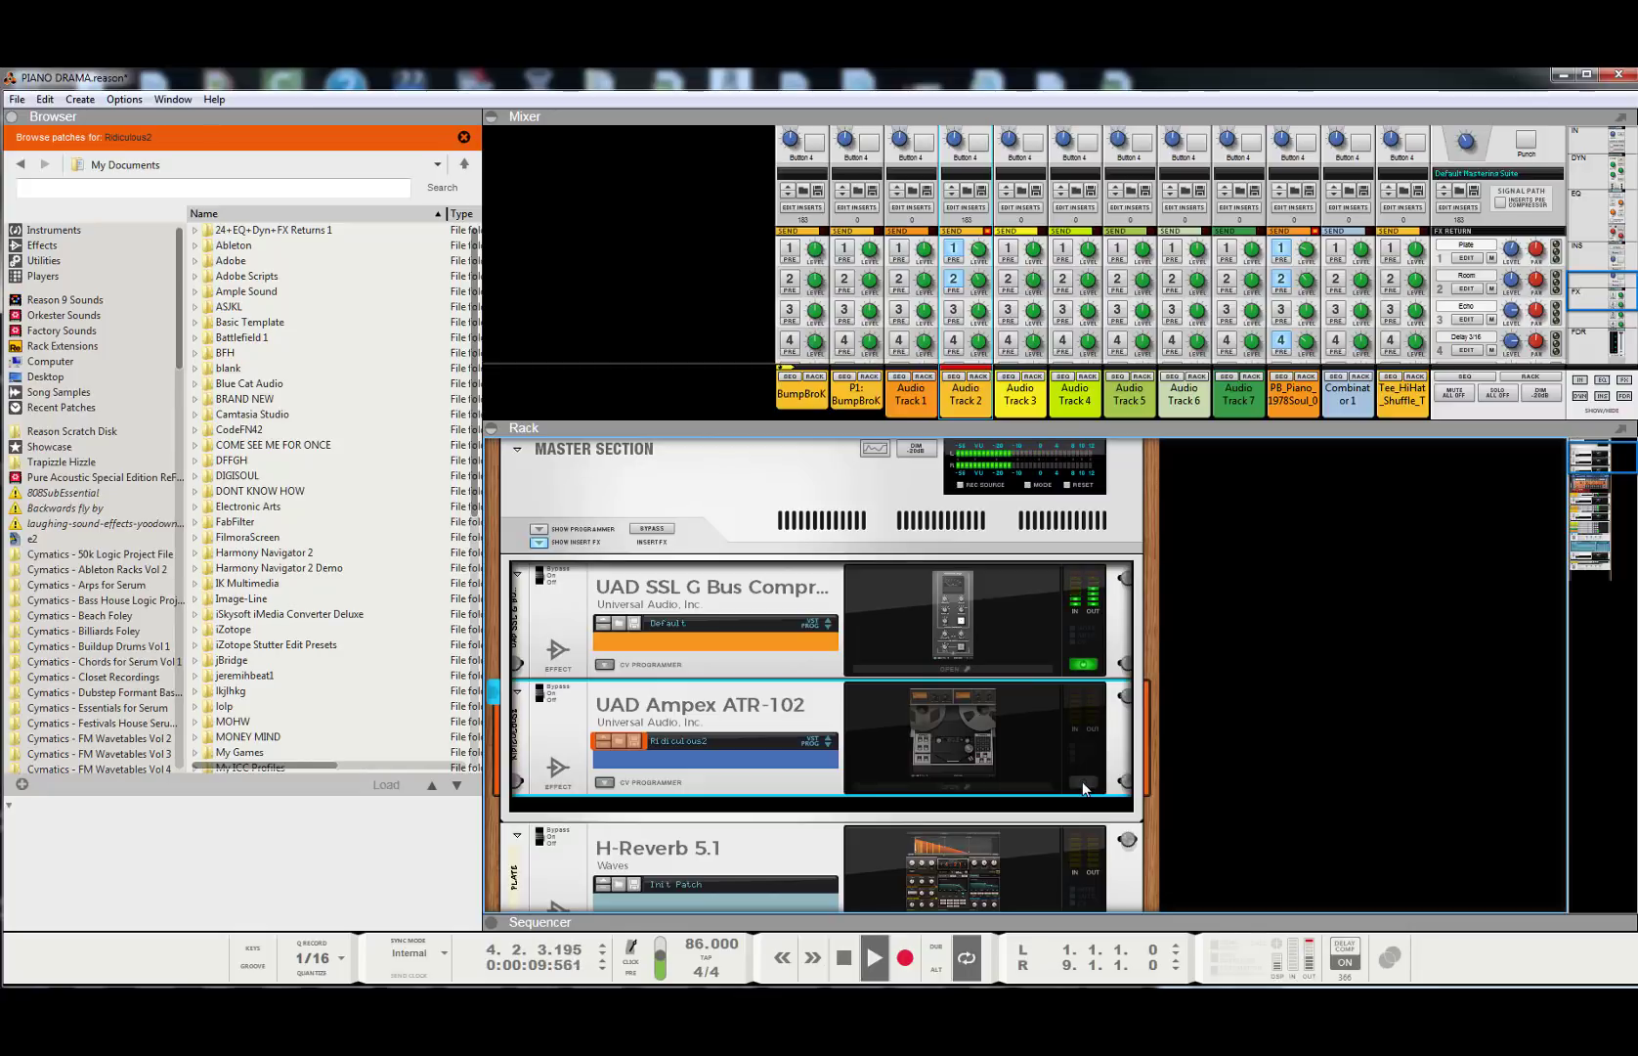
click(1081, 781)
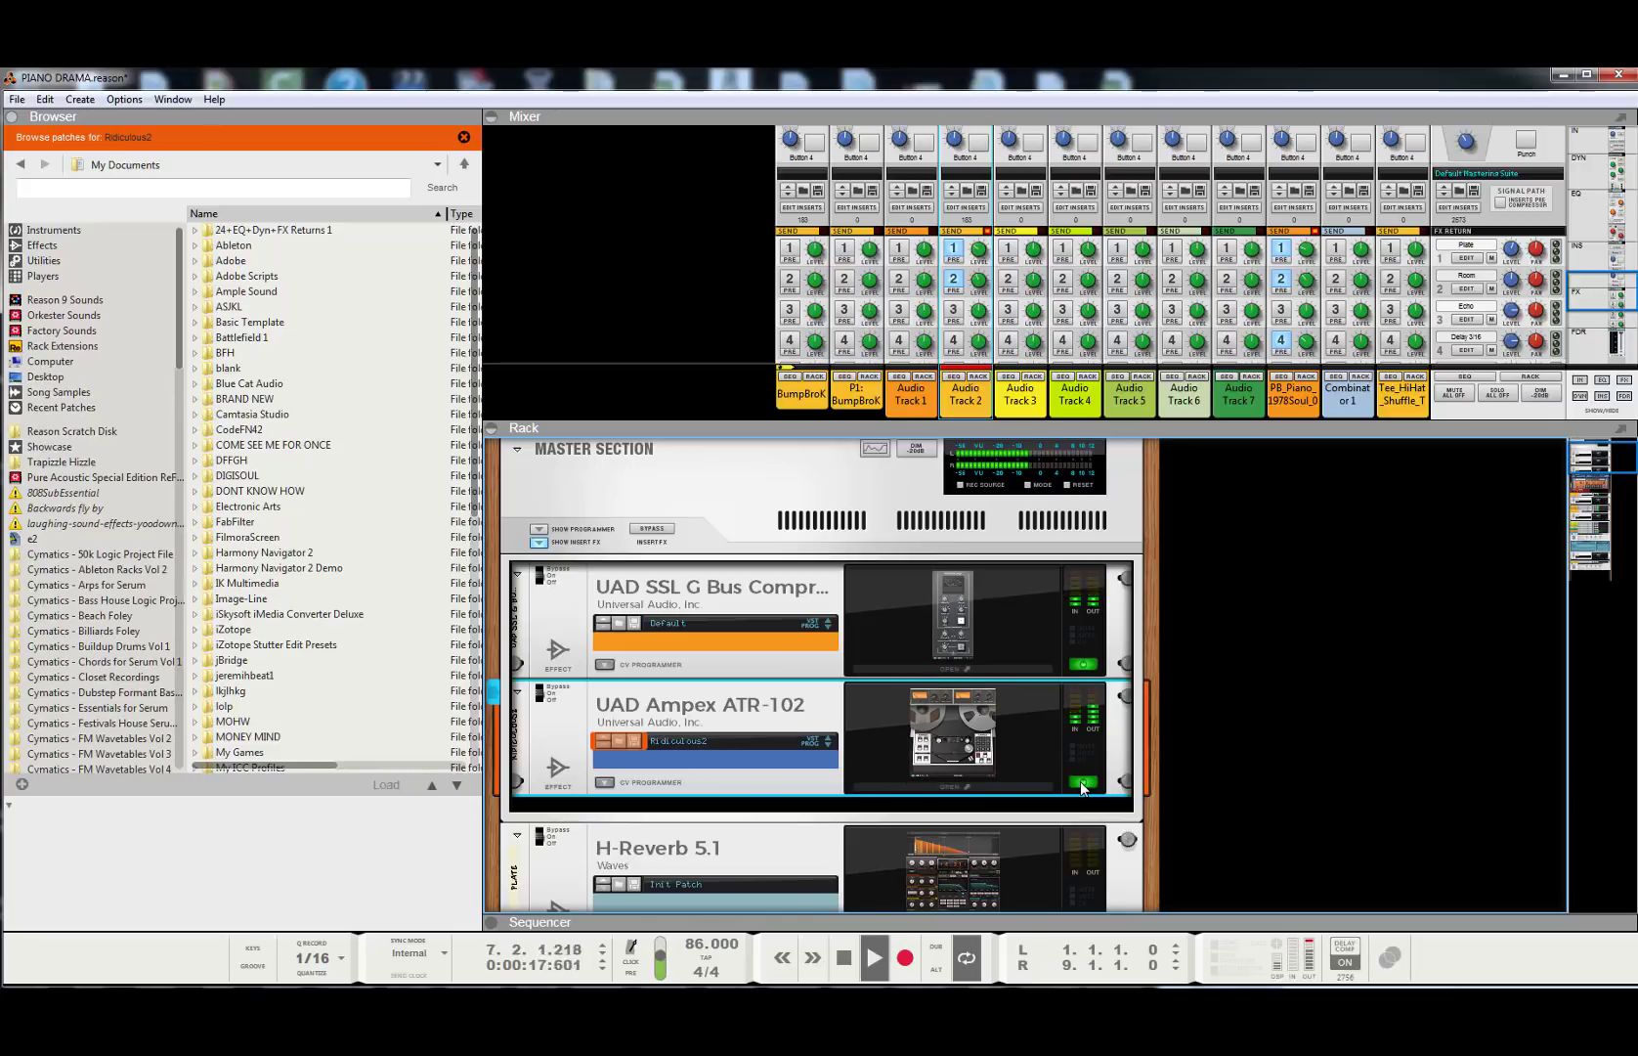
click(845, 960)
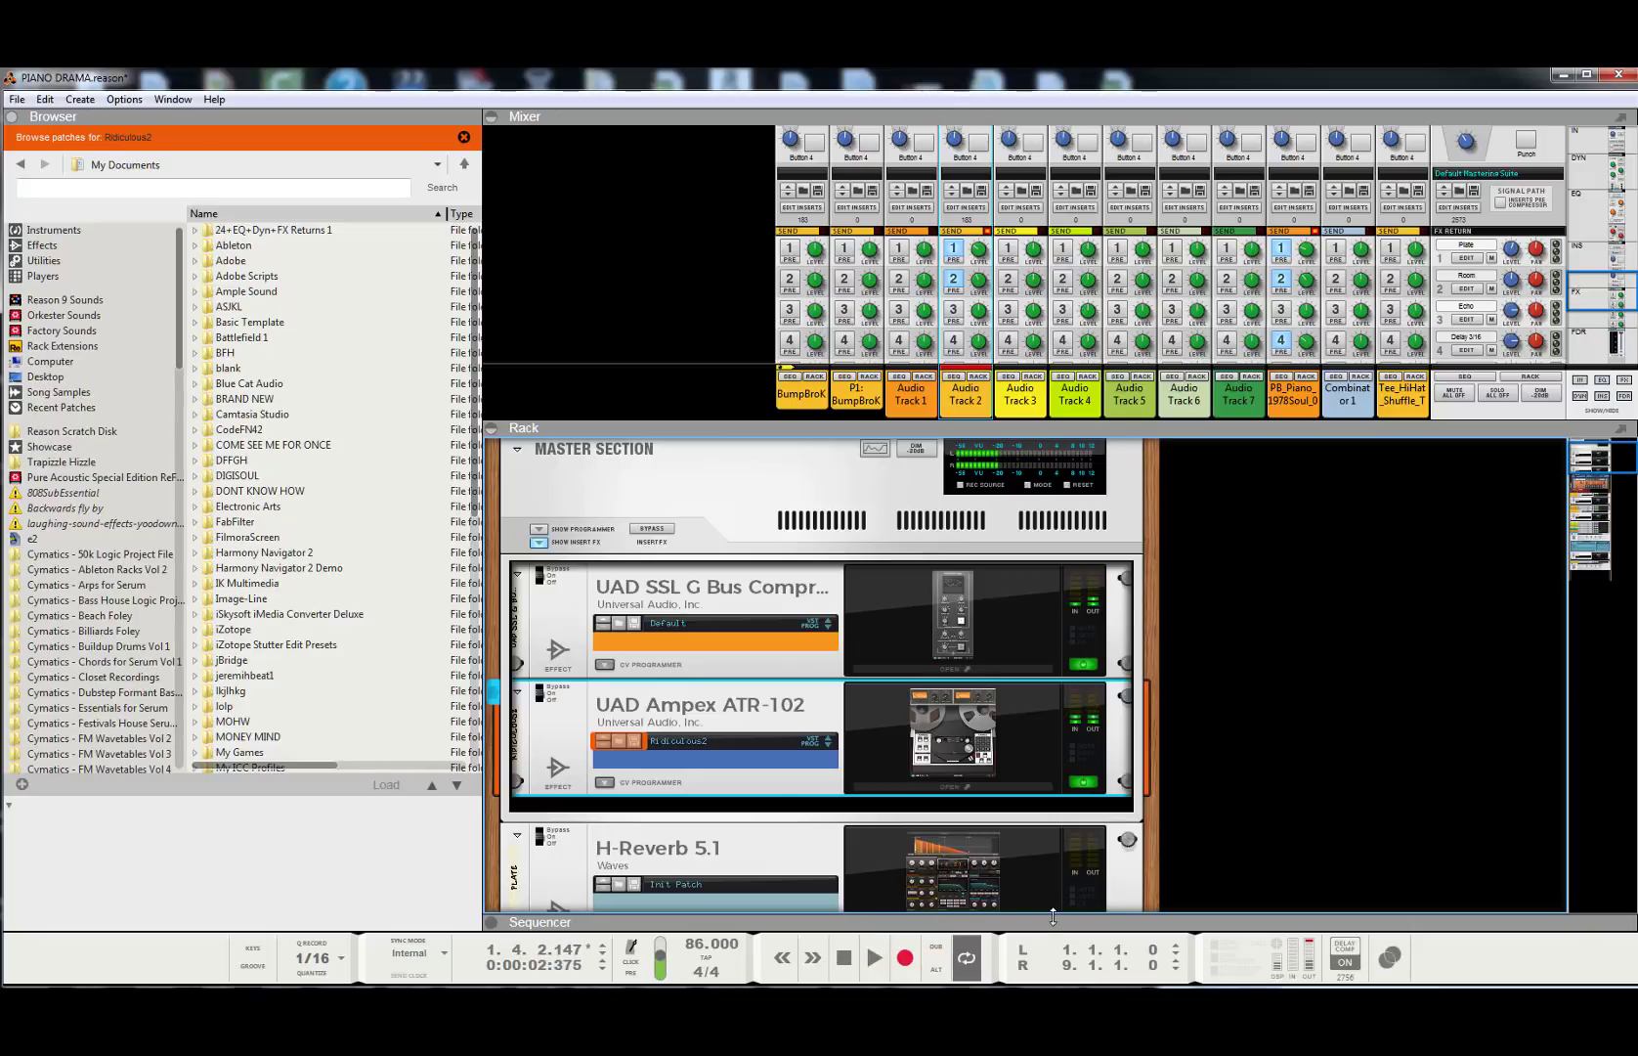
- Switch off the UAD Ampex ATR-102 and UAD SSL G Bus Compressor, and mute the Combinator 1 track in the sequencer
click(1083, 782)
click(1084, 666)
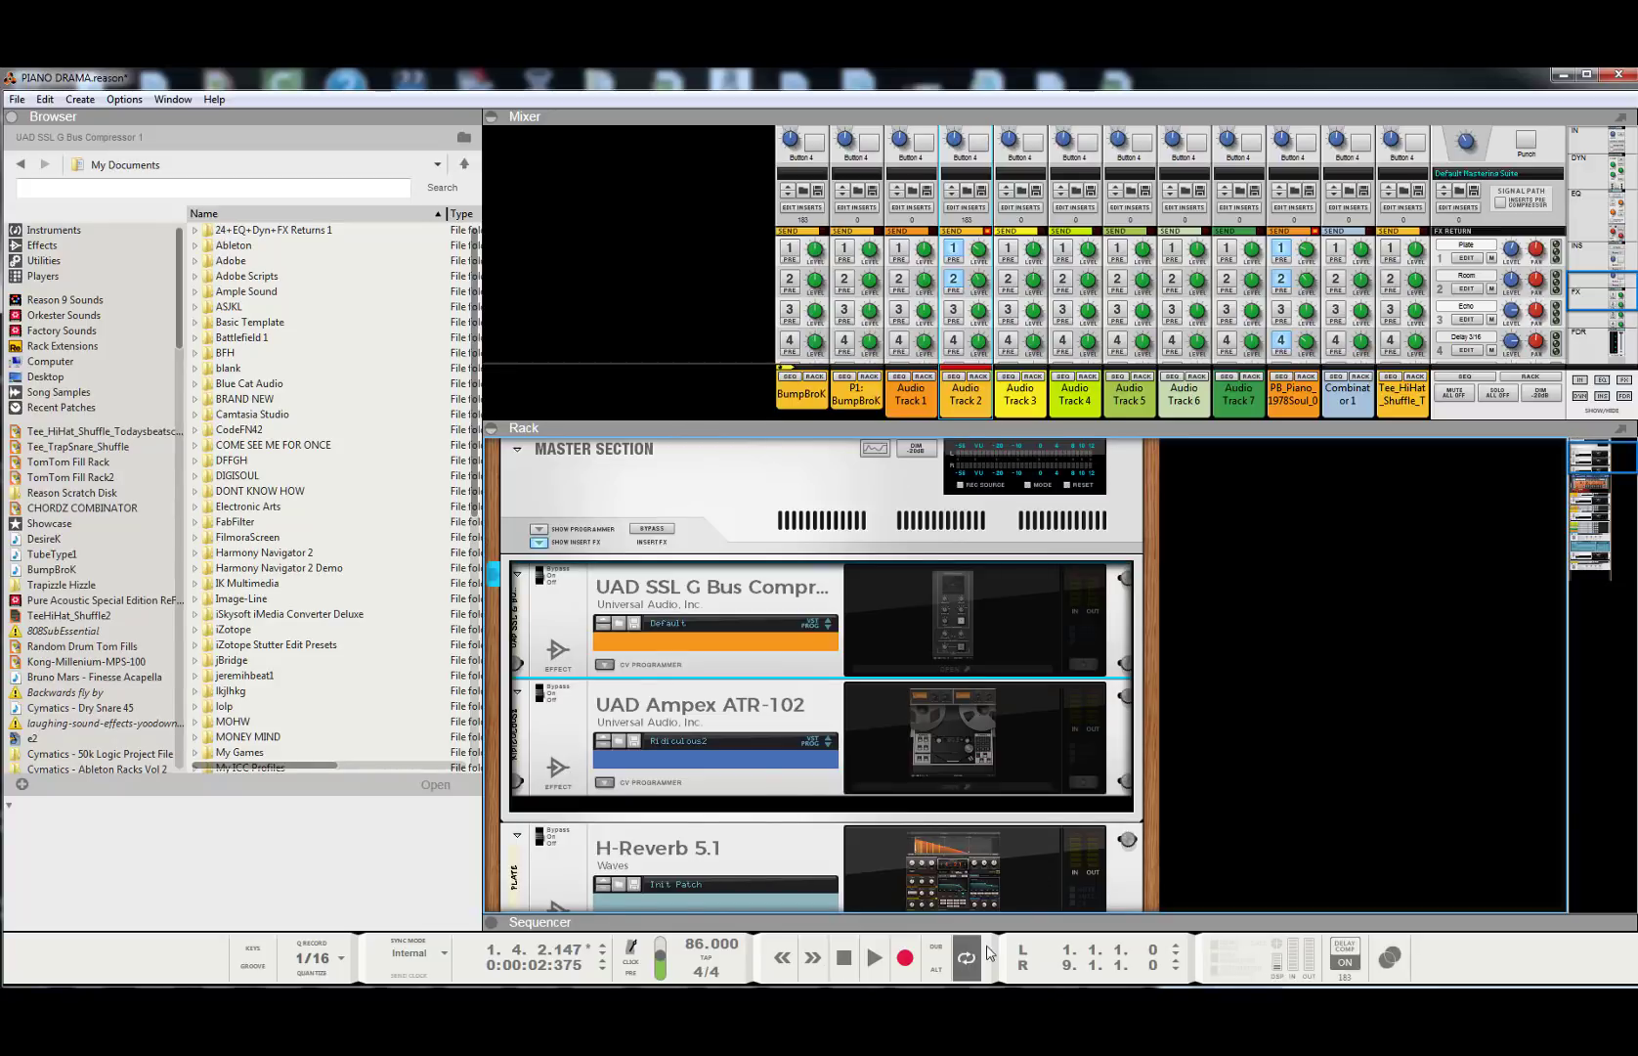
drag(993, 922, 953, 364)
scroll(938, 577, down, 3)
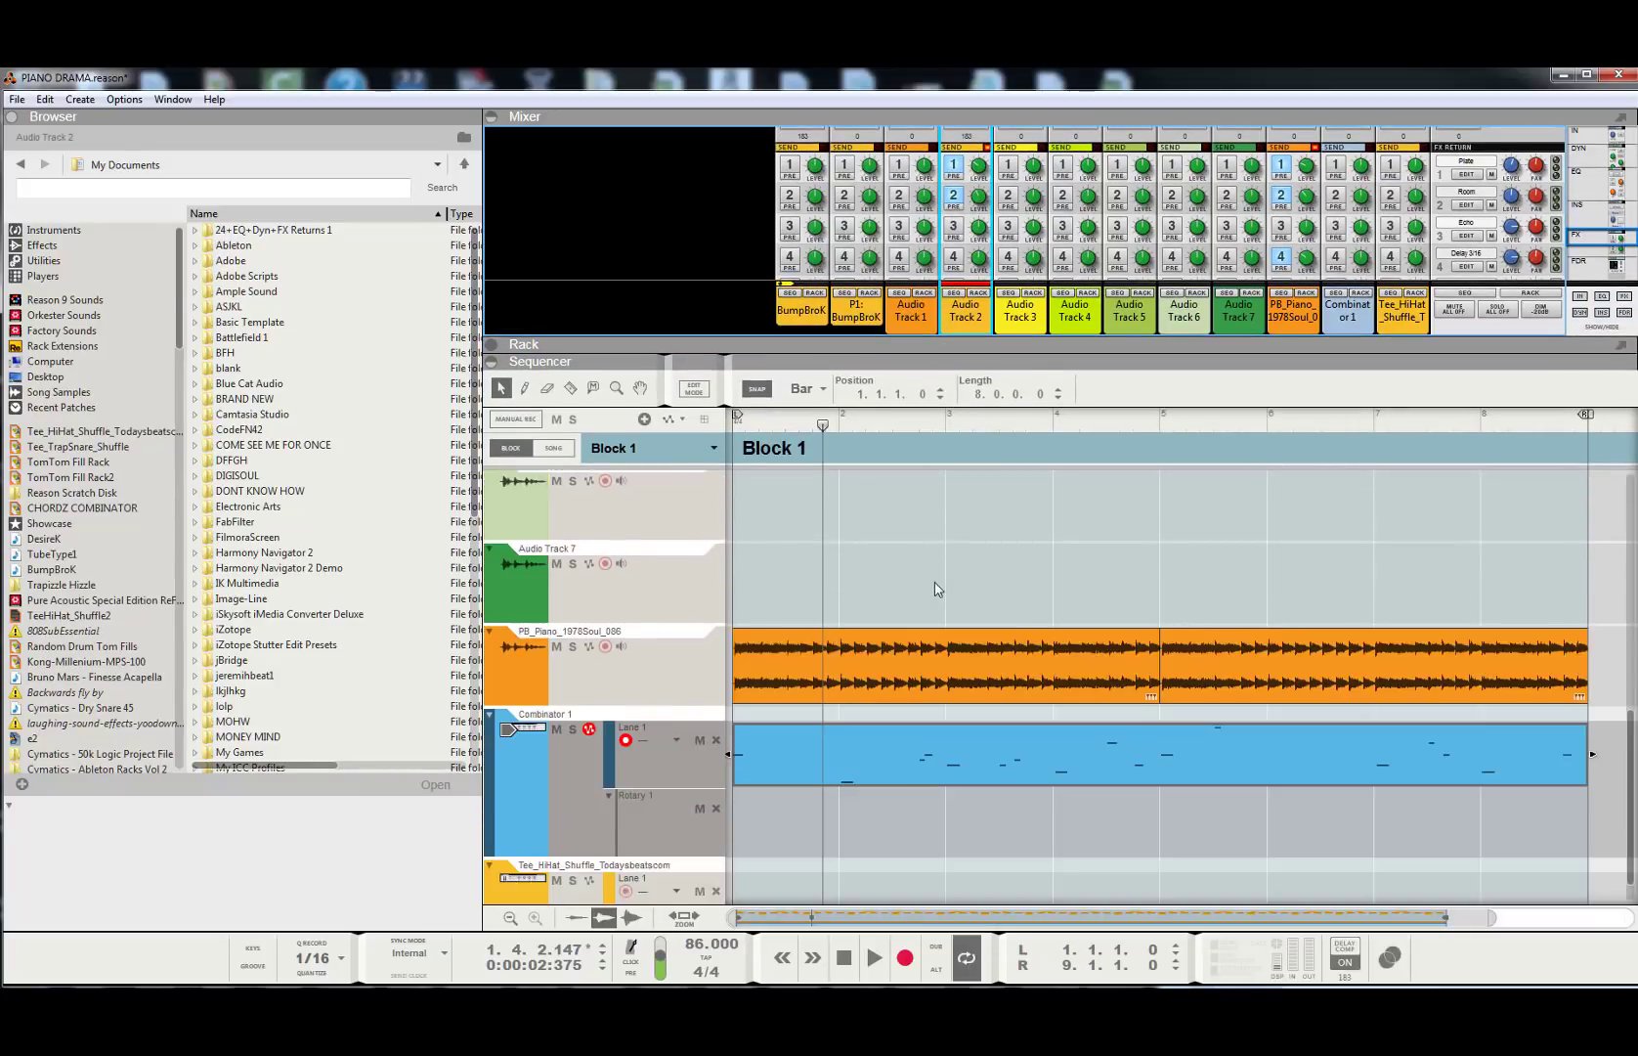
click(557, 693)
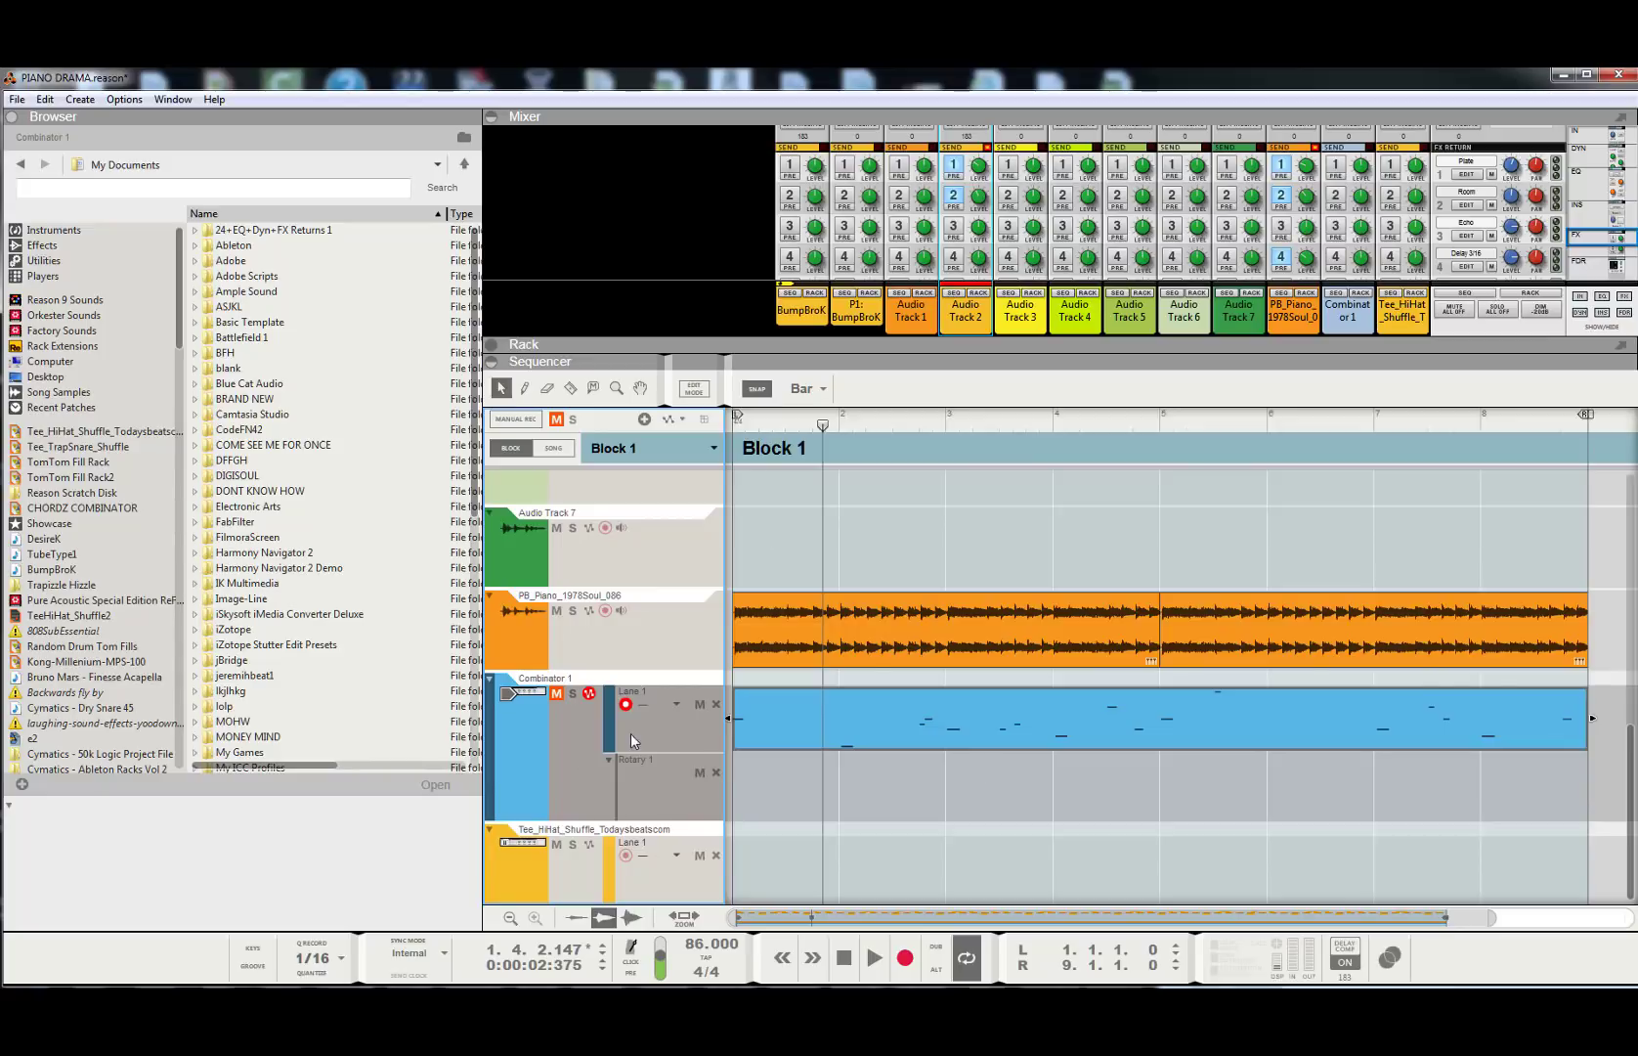
- Switch off the 808Studio 64bit instrument inside Combinator 1 and return the song position to the start with the sequencer shown
click(1361, 292)
click(1077, 733)
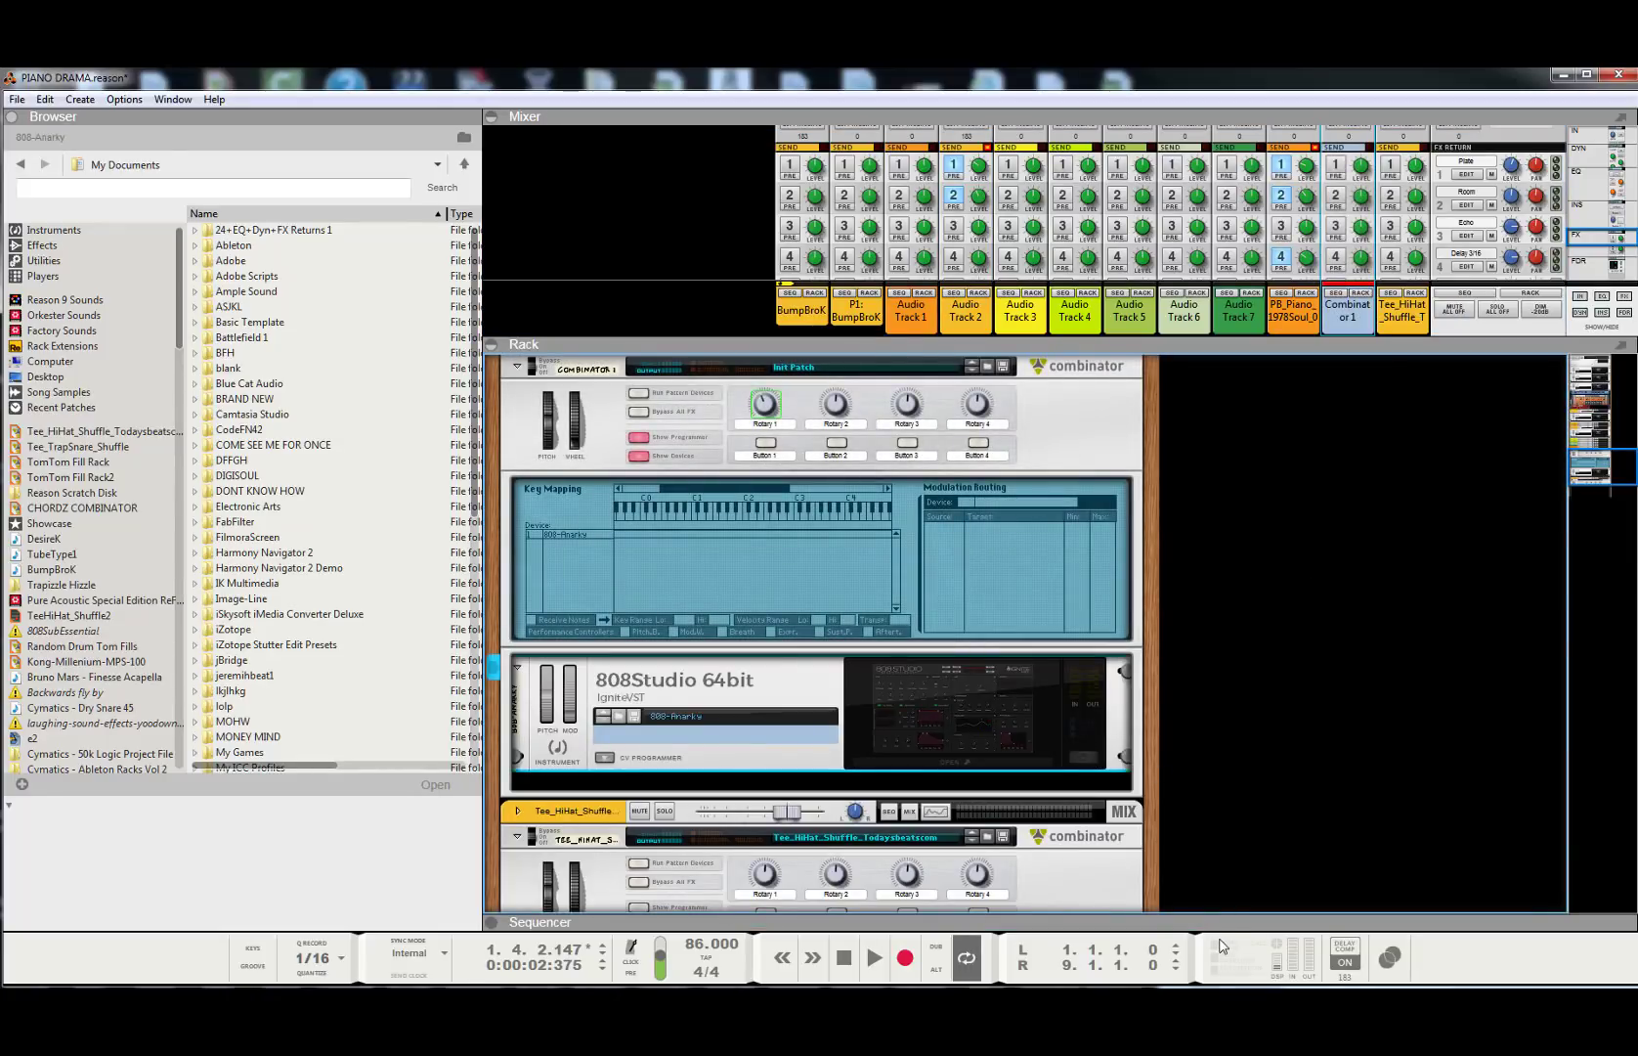
drag(1220, 914, 1204, 485)
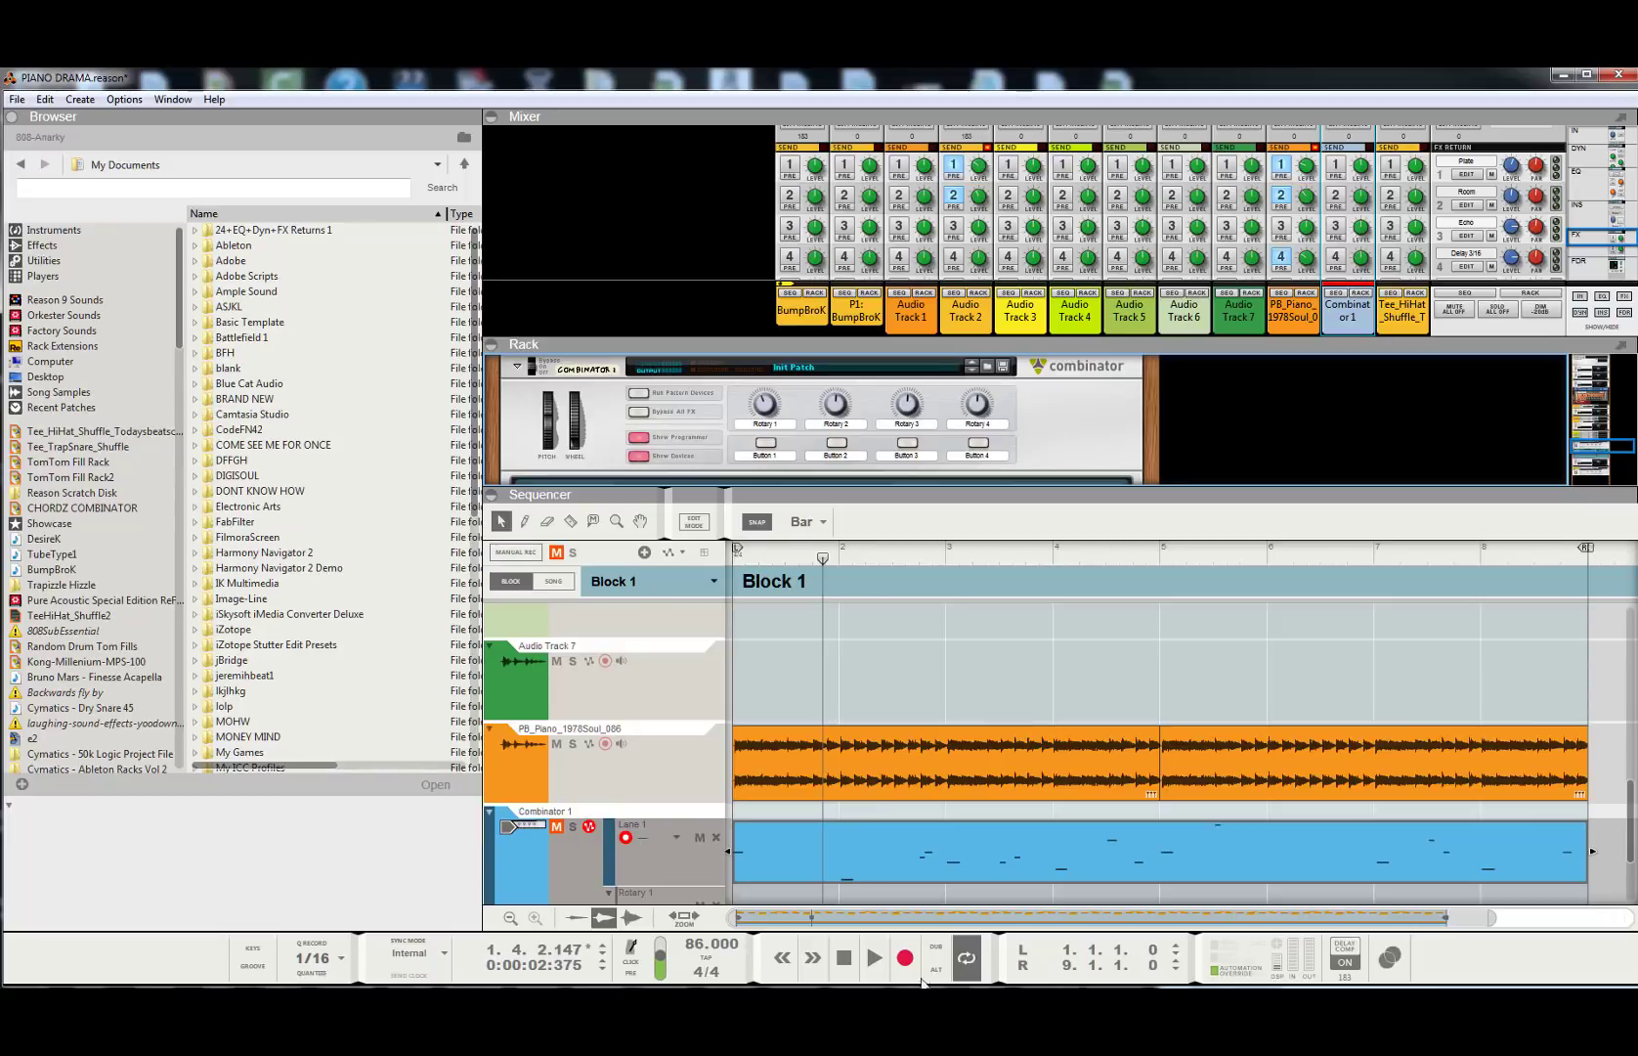
click(848, 963)
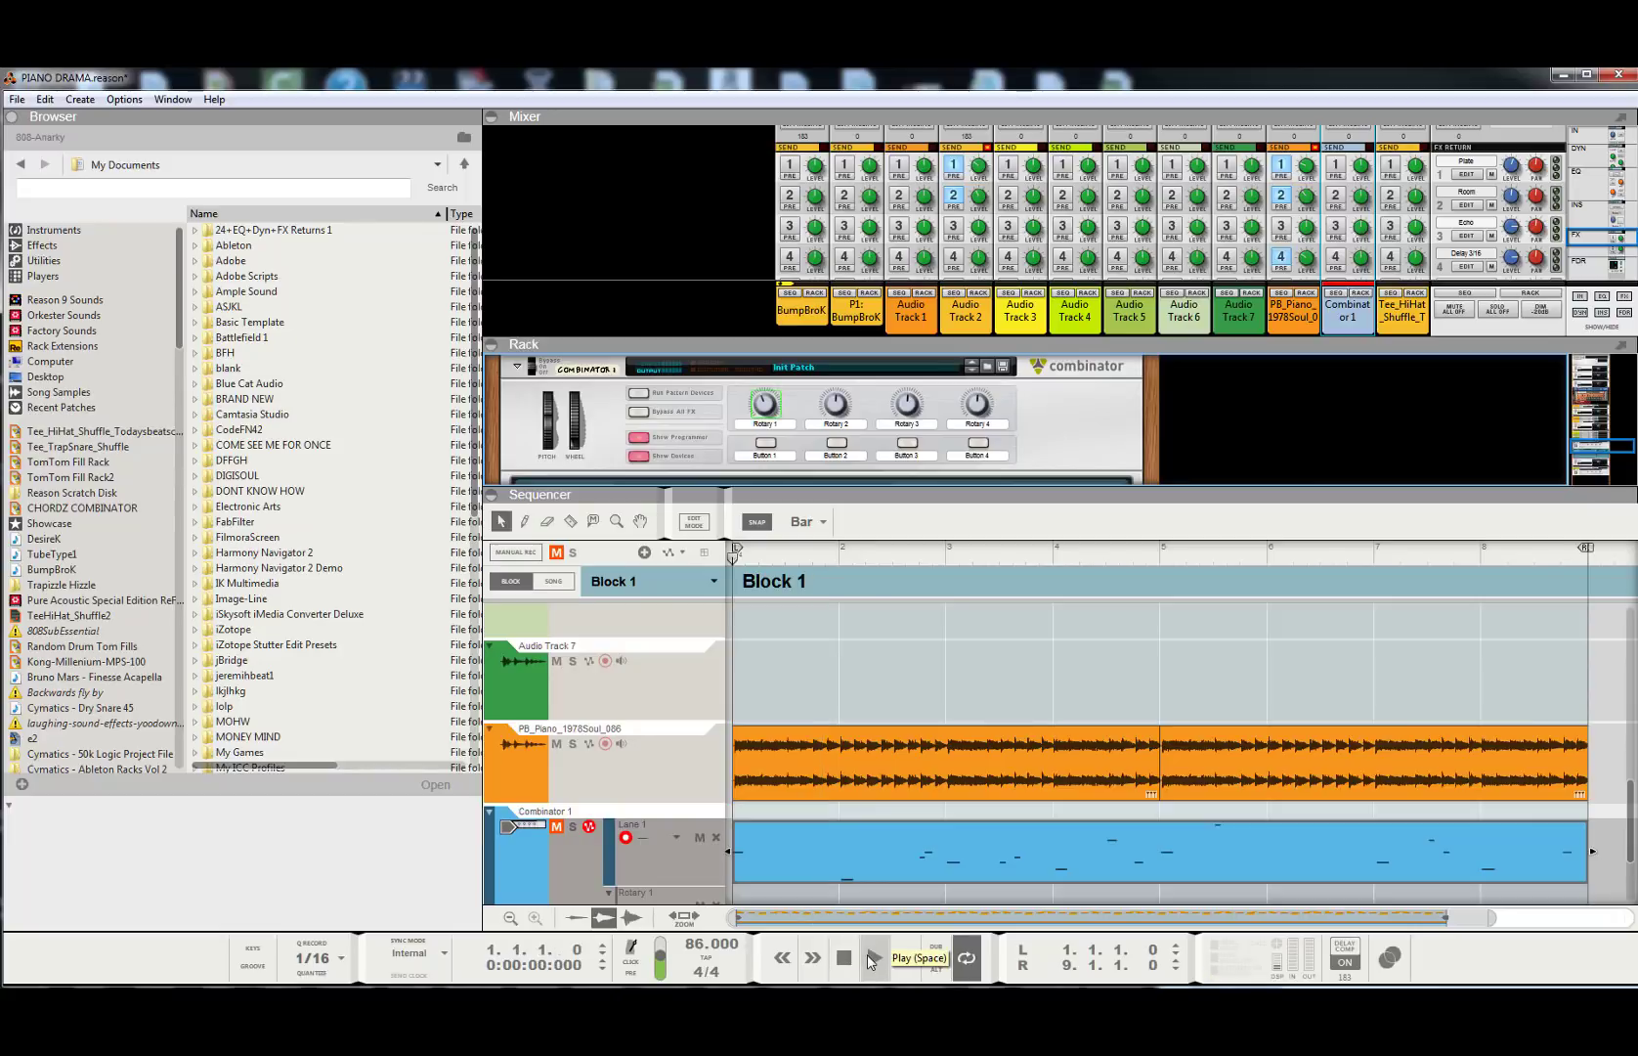